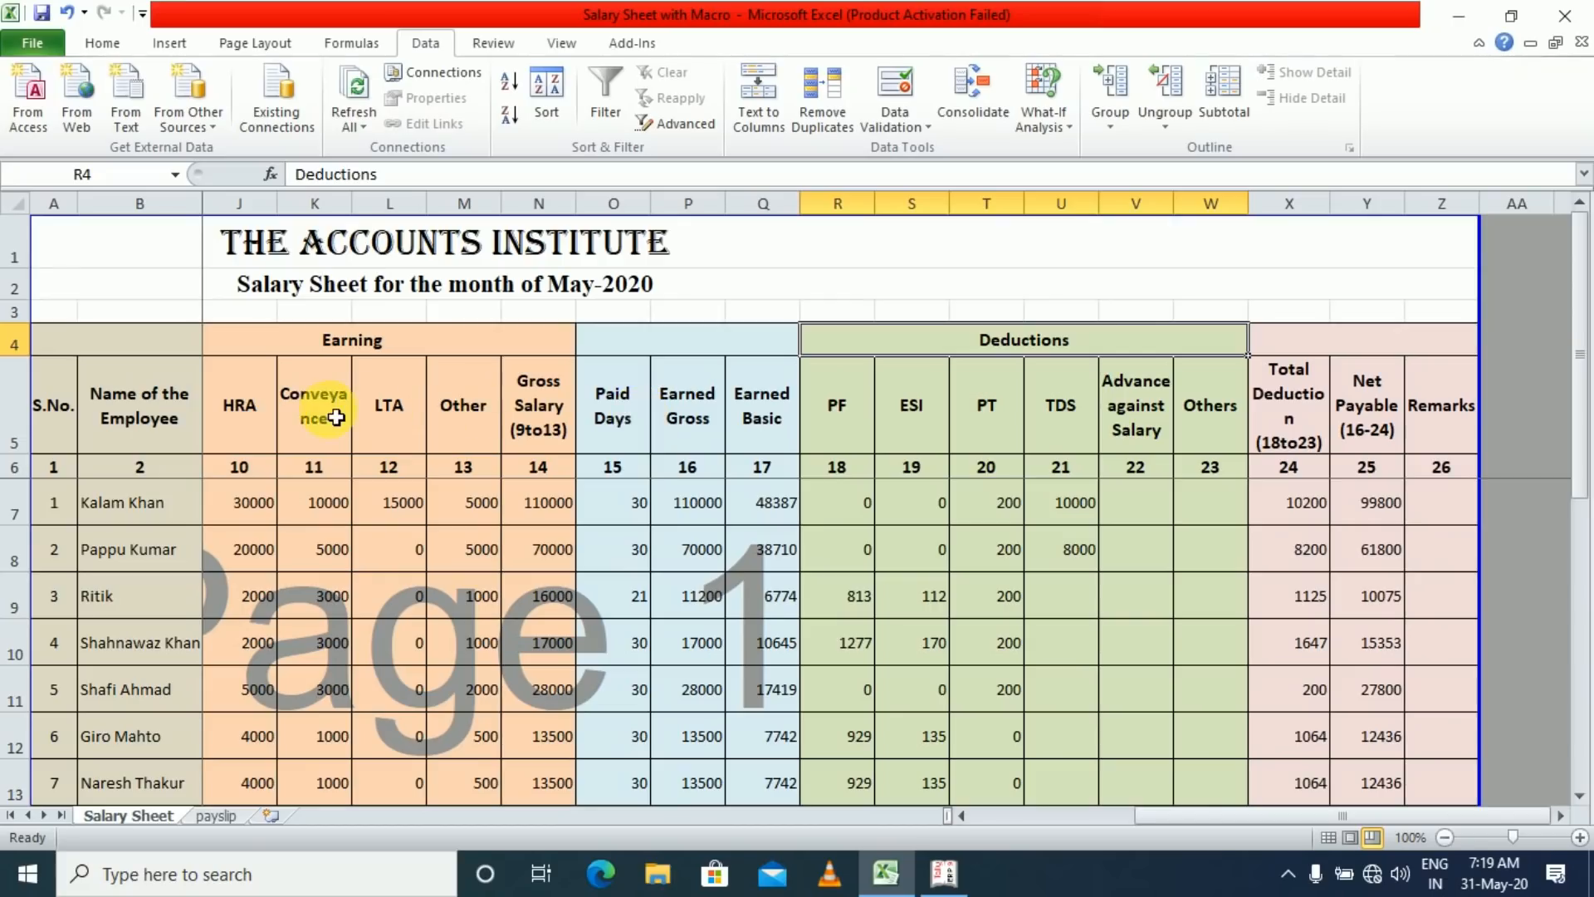
Review the employee detail columns for the first employee: name, designation, D.O.J, Pan No., PF No., ESI No. and bank account.
{"action": "left_click", "coordinate": [336, 418]}
{"action": "key", "text": "Left"}
{"action": "key", "text": "Left"}
{"action": "key", "text": "Left"}
{"action": "key", "text": "Left"}
{"action": "key", "text": "Left"}
{"action": "key", "text": "Left"}
{"action": "key", "text": "Left"}
{"action": "key", "text": "Left"}
{"action": "key", "text": "Left"}
{"action": "key", "text": "Left"}
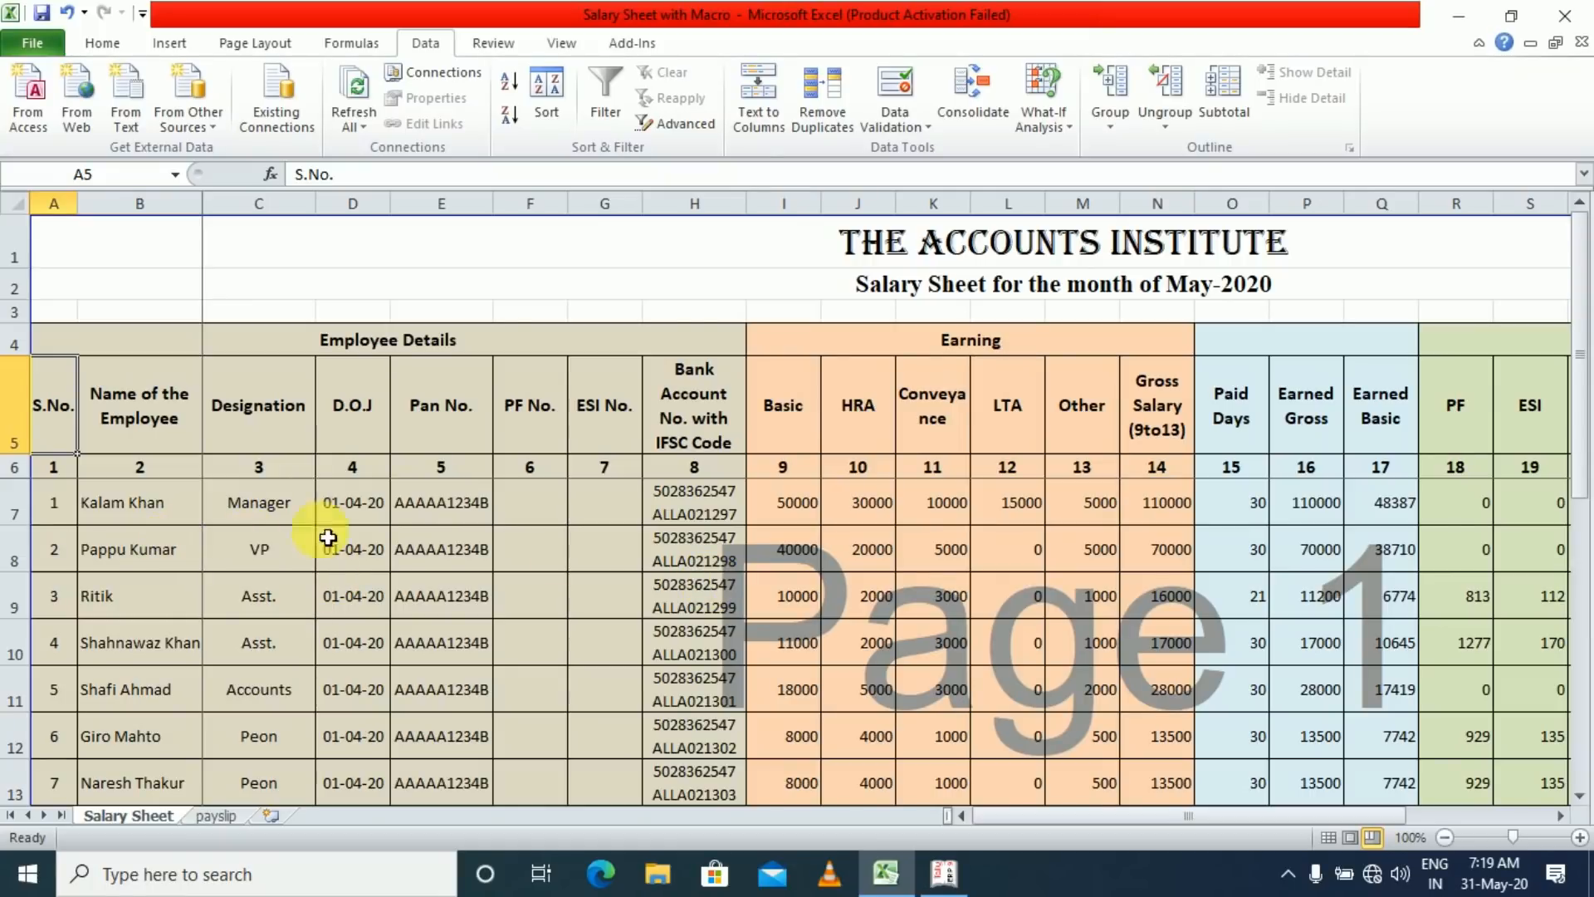
{"action": "left_click", "coordinate": [125, 513]}
{"action": "left_click", "coordinate": [266, 520]}
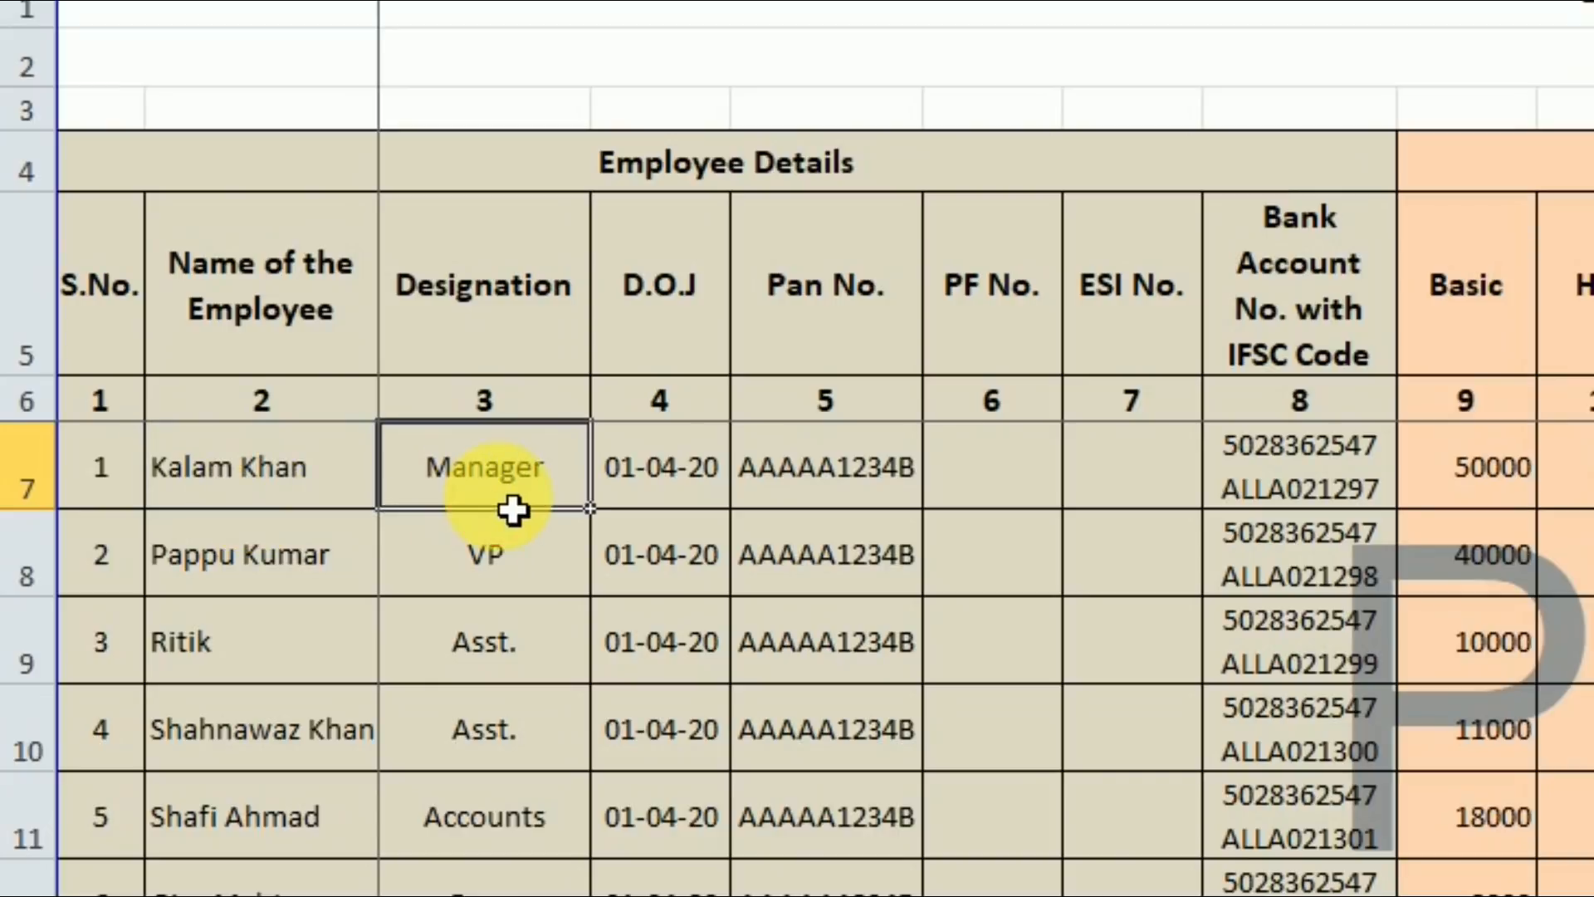
{"action": "left_click", "coordinate": [692, 502]}
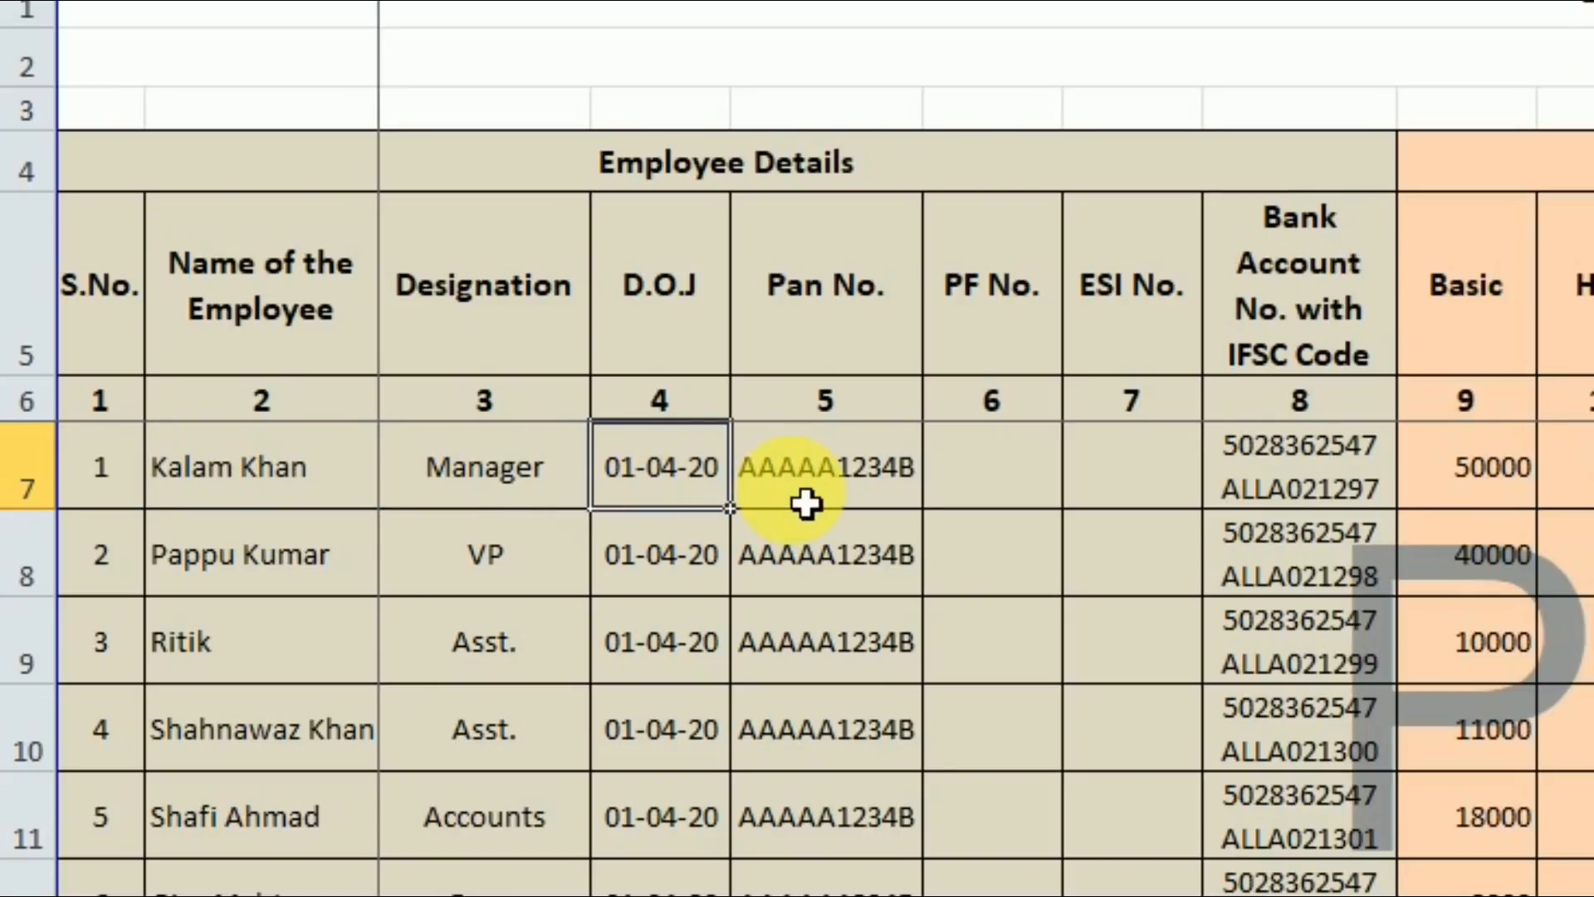
{"action": "left_click", "coordinate": [806, 502]}
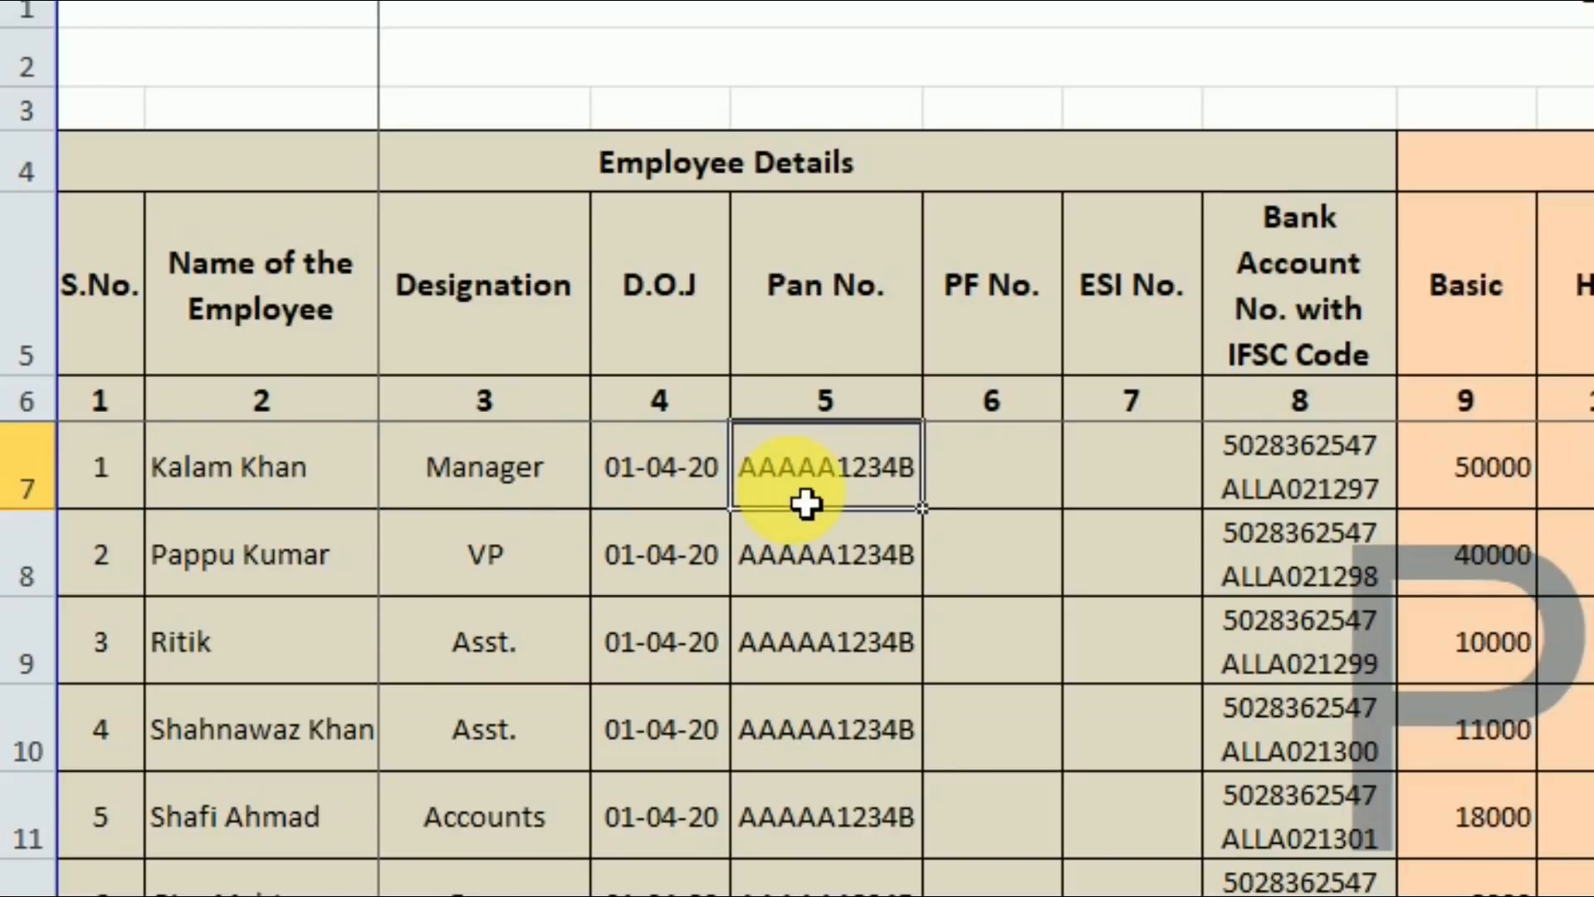
{"action": "left_click", "coordinate": [989, 494]}
{"action": "left_click", "coordinate": [1160, 491]}
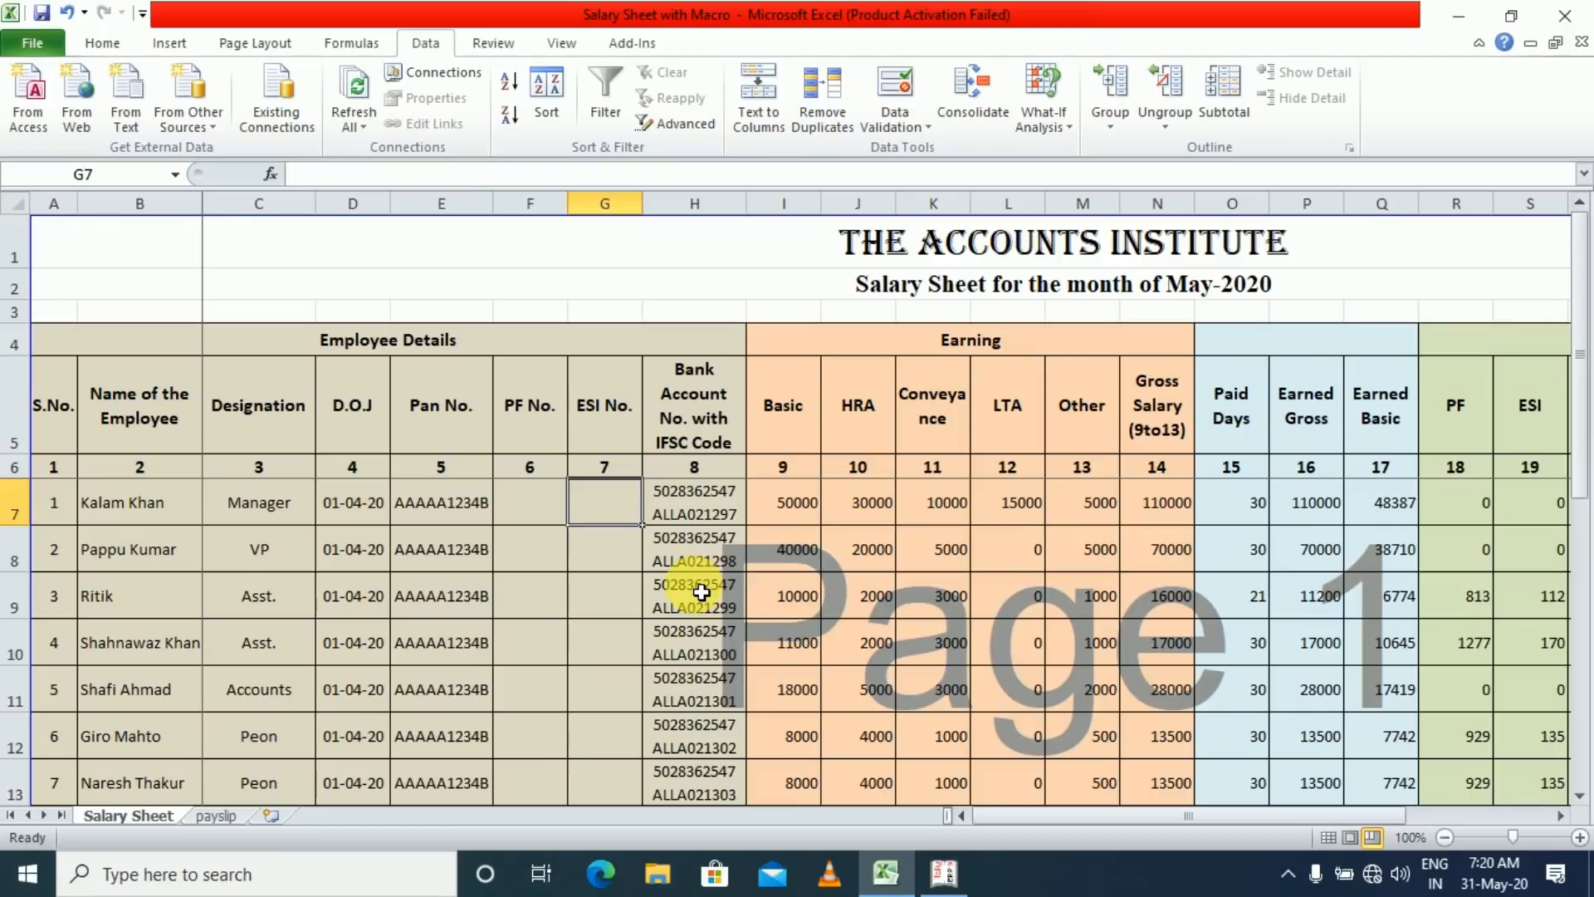
{"action": "left_click", "coordinate": [794, 518]}
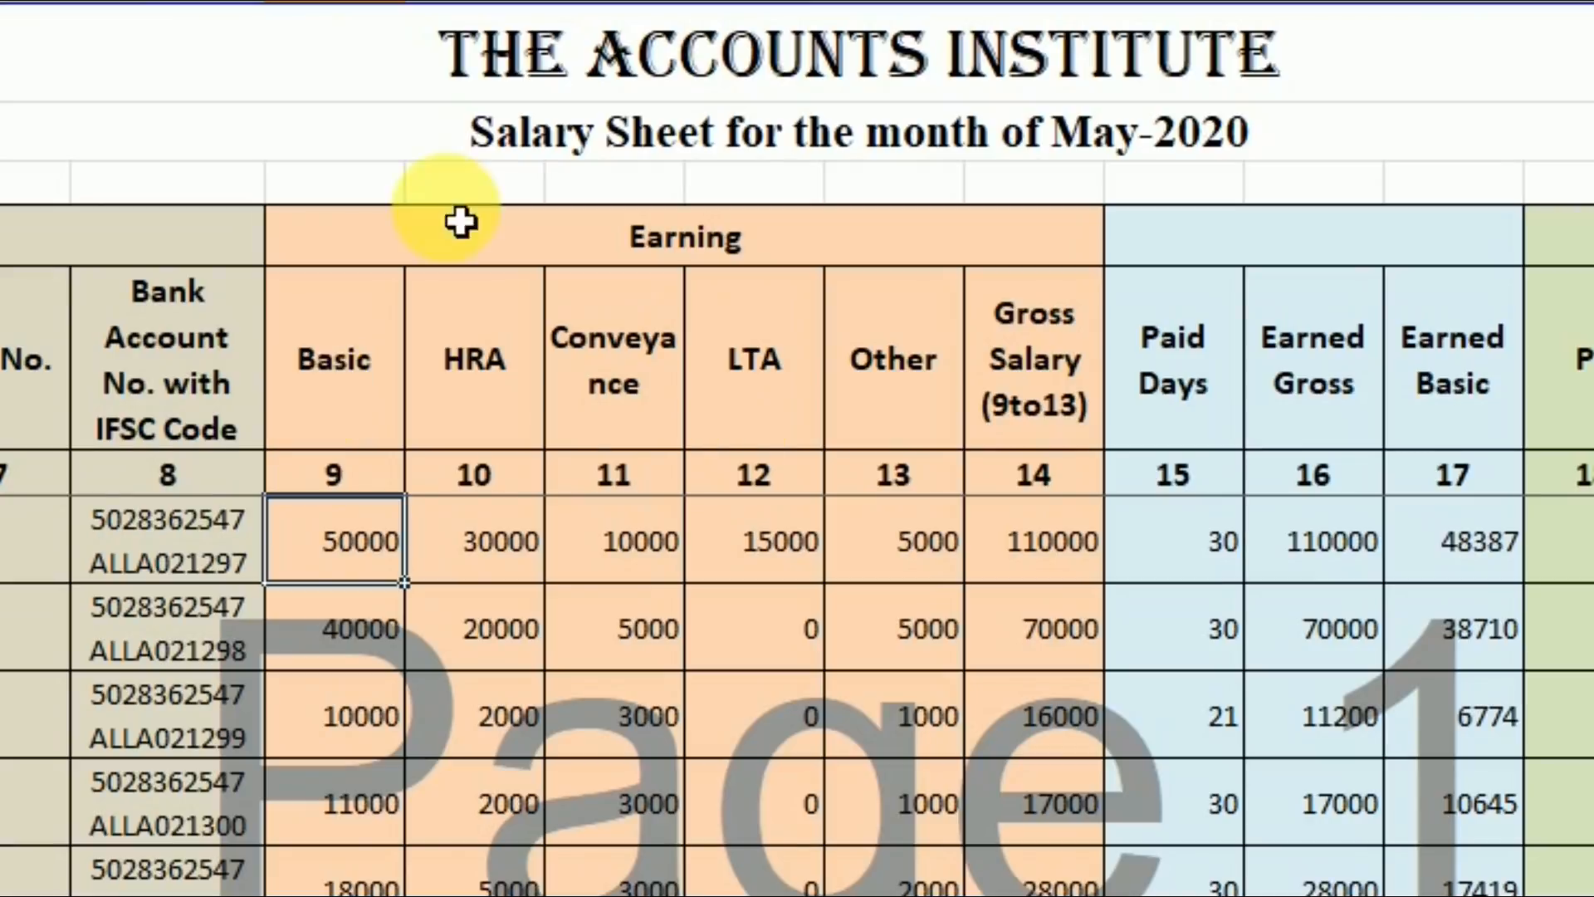
Review the earning column headings Basic, HRA, Conveyance, LTA and Other.
{"action": "left_click", "coordinate": [335, 407]}
{"action": "left_click", "coordinate": [472, 407]}
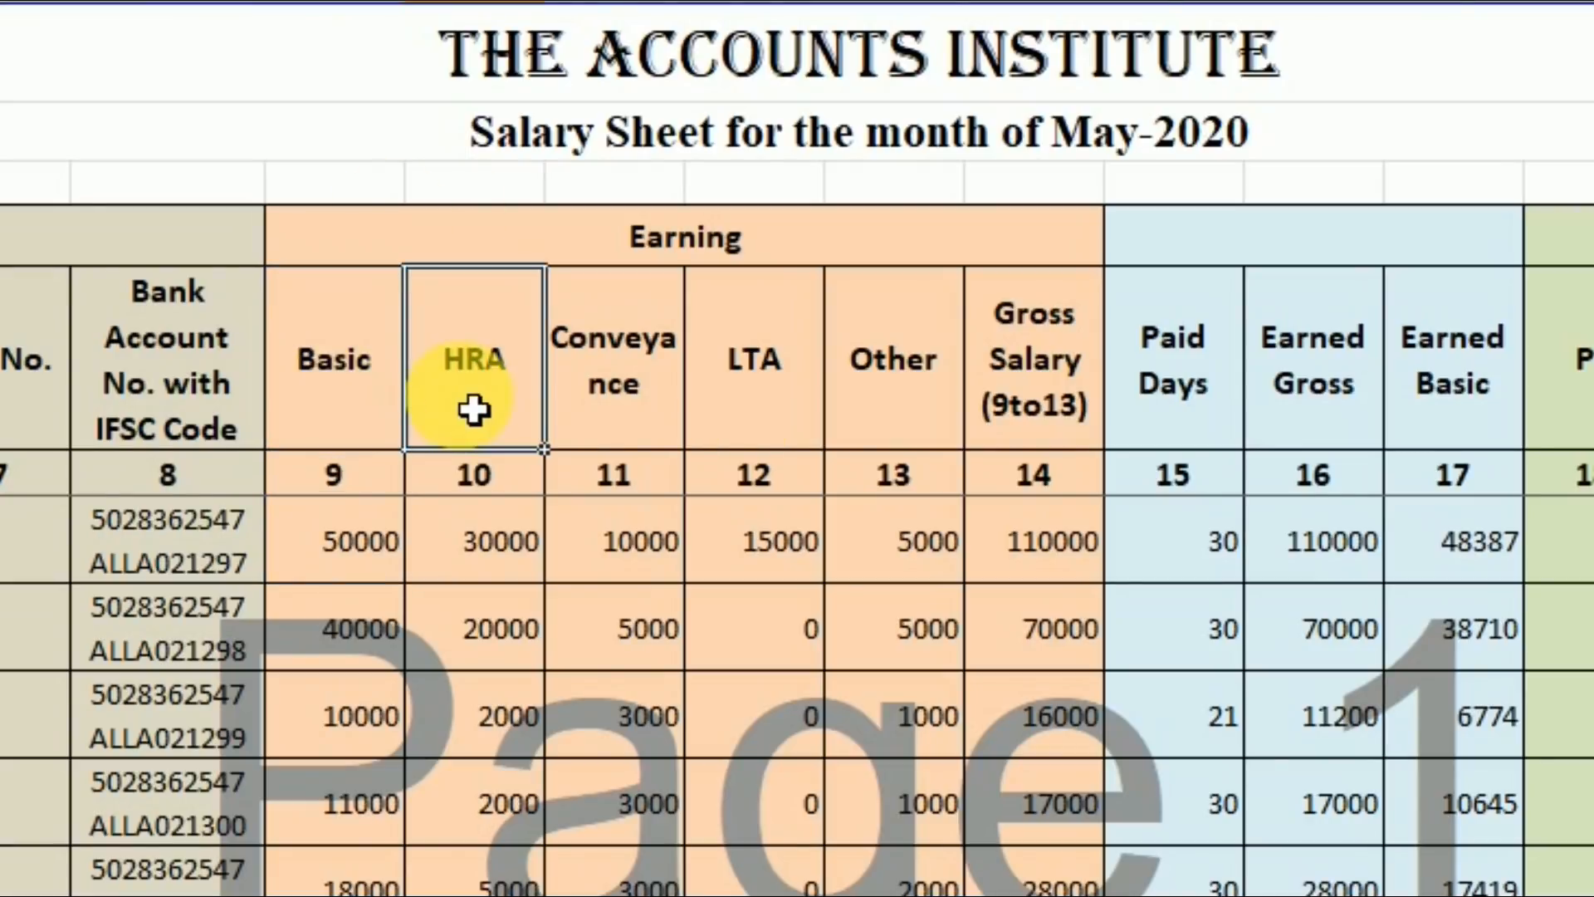
{"action": "left_click_drag", "start_coordinate": [631, 400], "coordinate": [722, 400]}
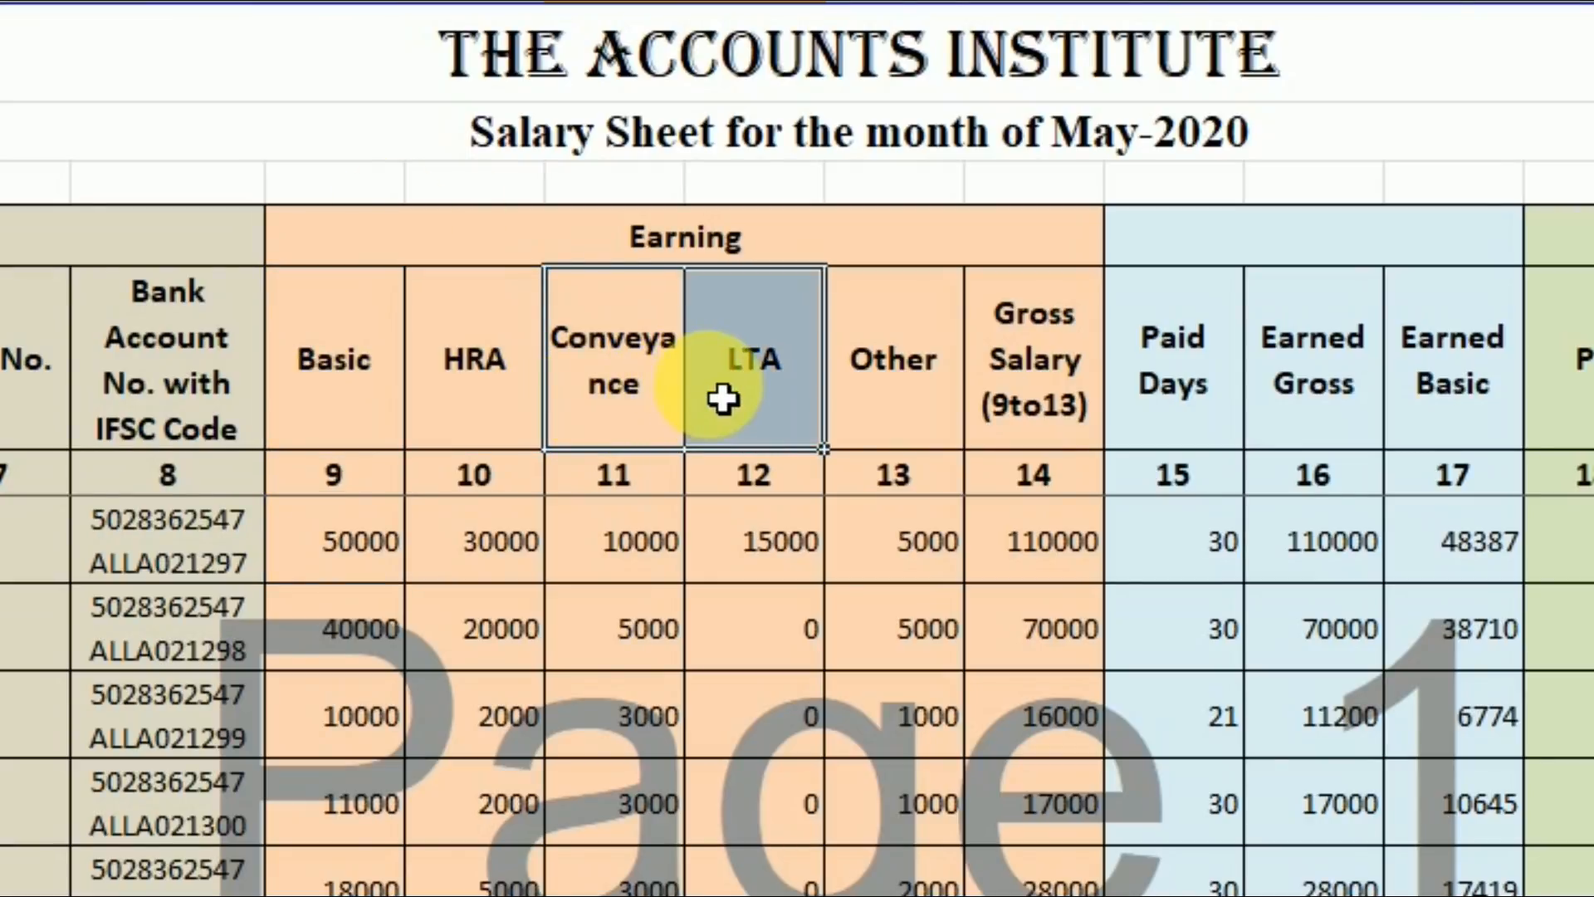
{"action": "left_click", "coordinate": [904, 380]}
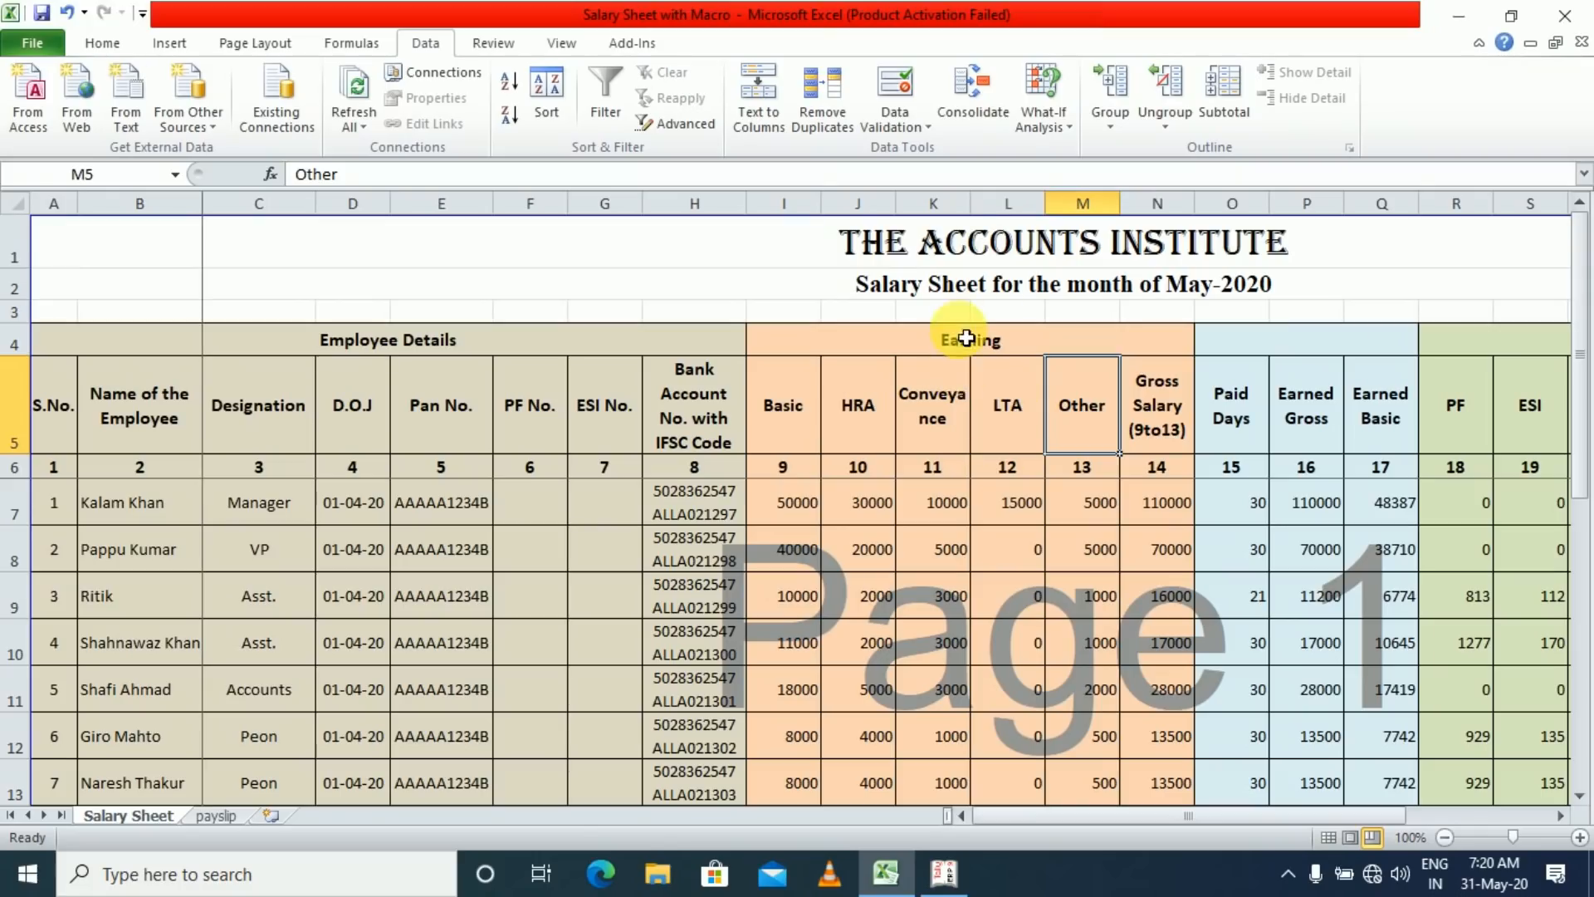
Inspect the Gross Salary formula for the first employee without changing it.
{"action": "left_click", "coordinate": [1158, 407]}
{"action": "left_click", "coordinate": [1168, 524]}
{"action": "double_click", "coordinate": [1169, 523]}
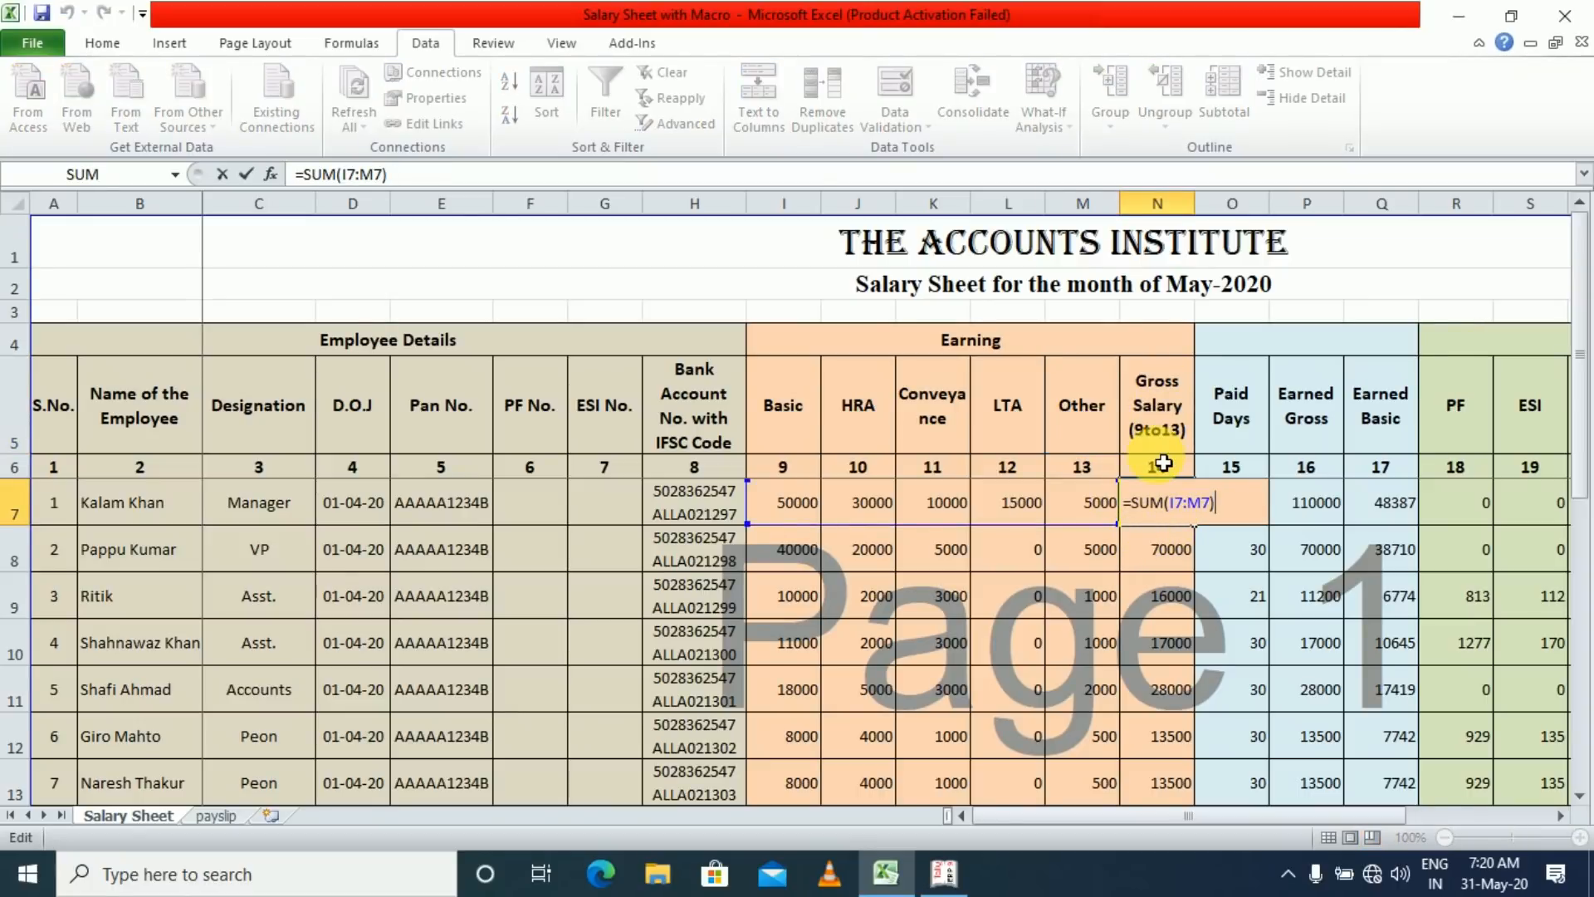
{"action": "key", "text": "Escape"}
Examine the Paid Days and Earned Gross columns, including the Earned Gross formula for the first employee.
{"action": "left_click", "coordinate": [1232, 409]}
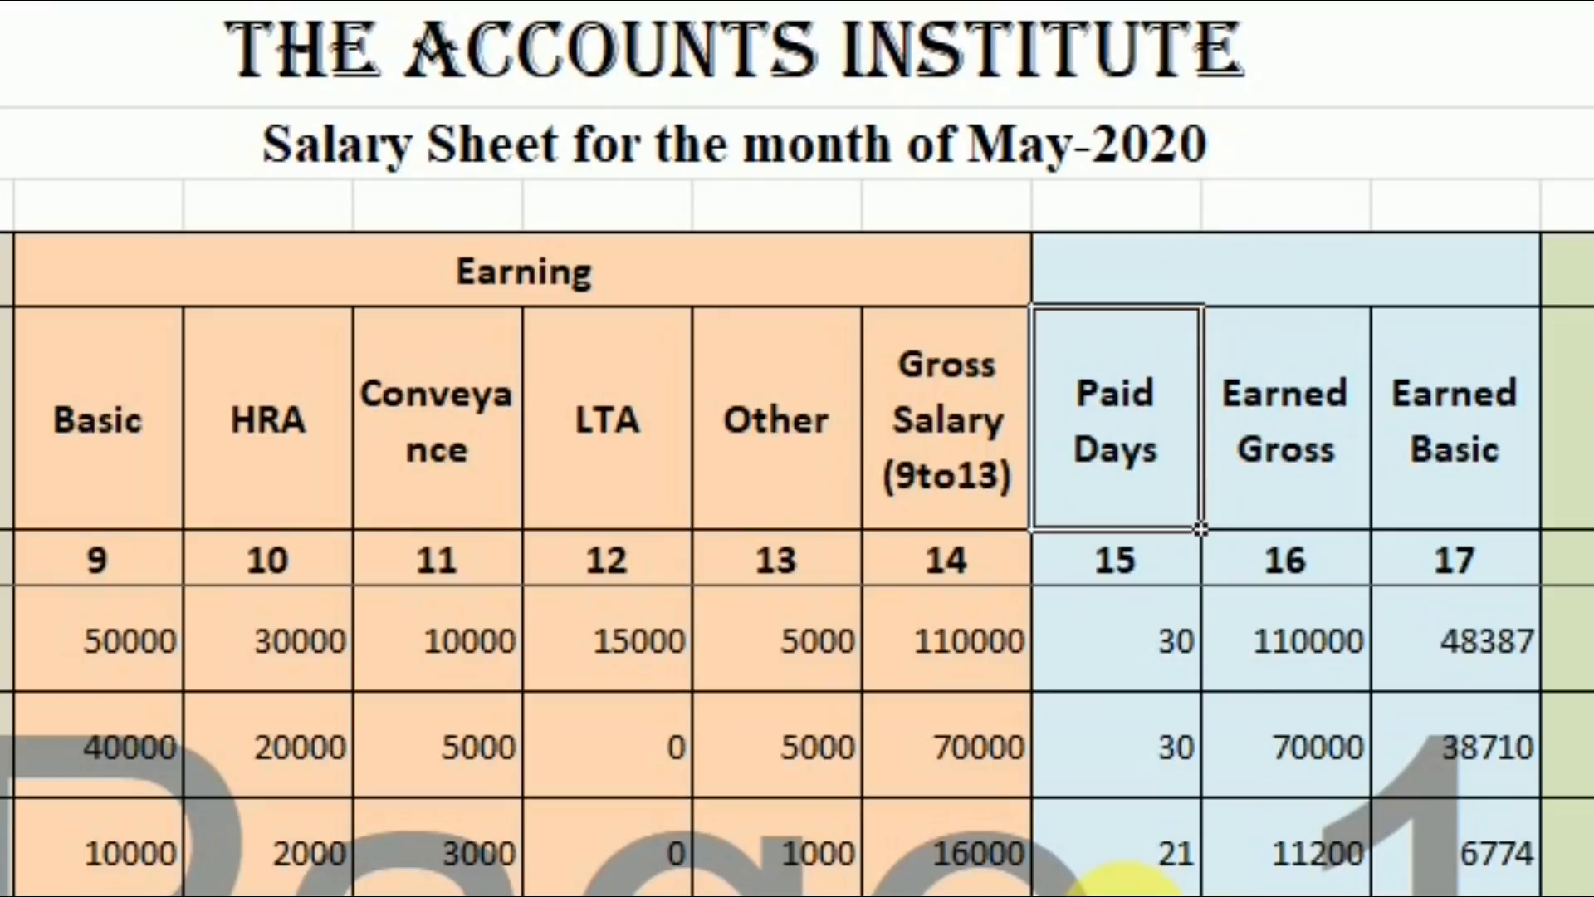
{"action": "left_click", "coordinate": [1160, 651]}
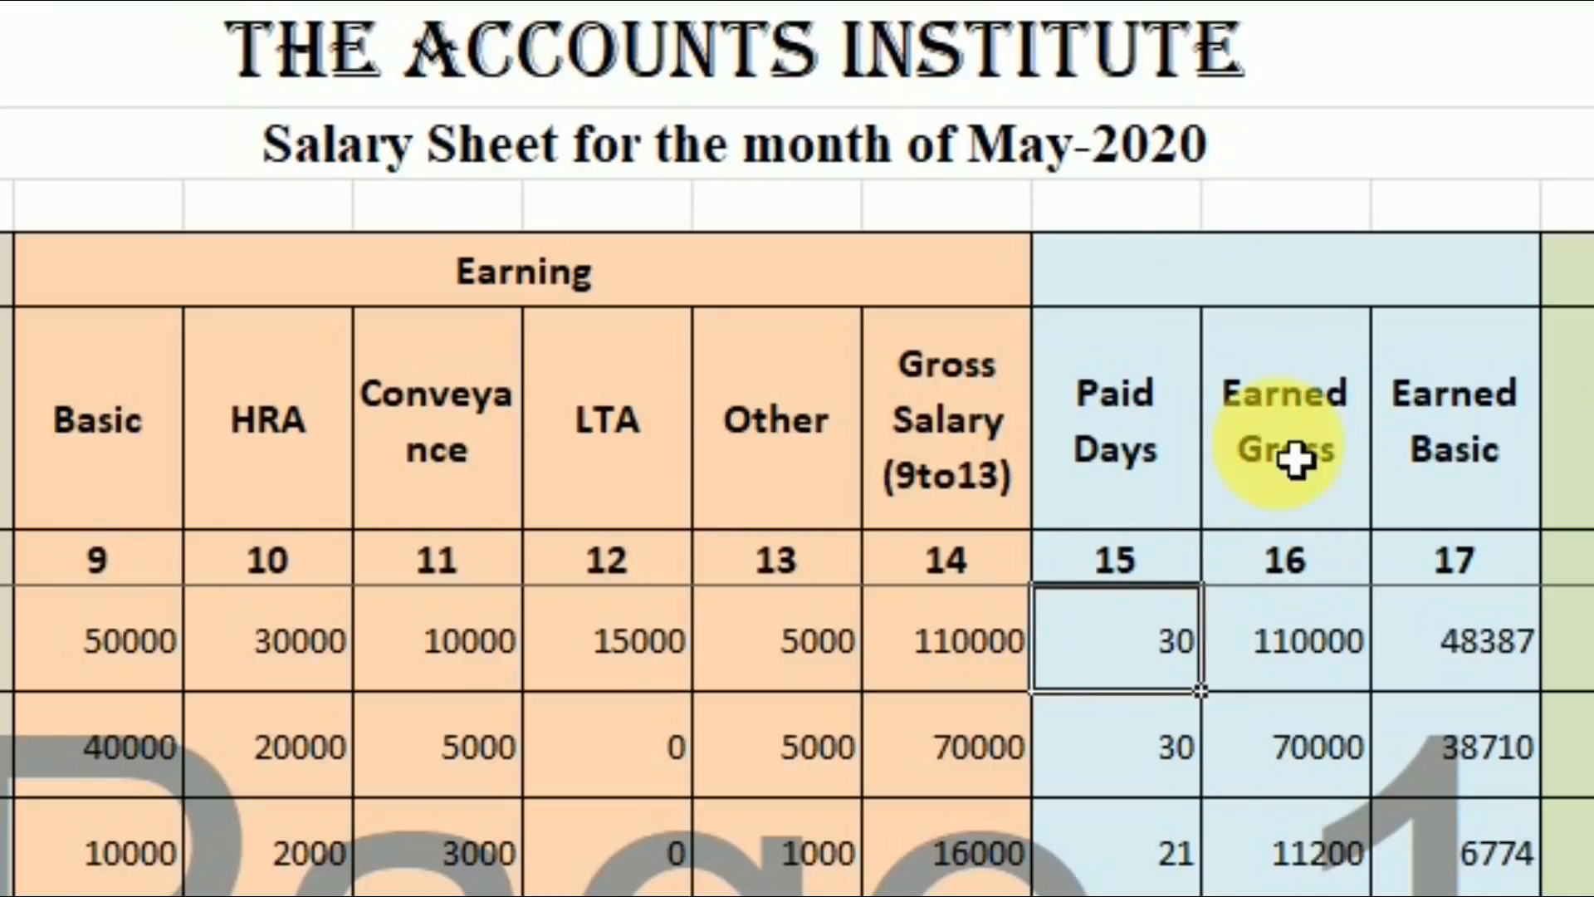
{"action": "left_click", "coordinate": [1221, 662]}
{"action": "left_click", "coordinate": [1338, 464]}
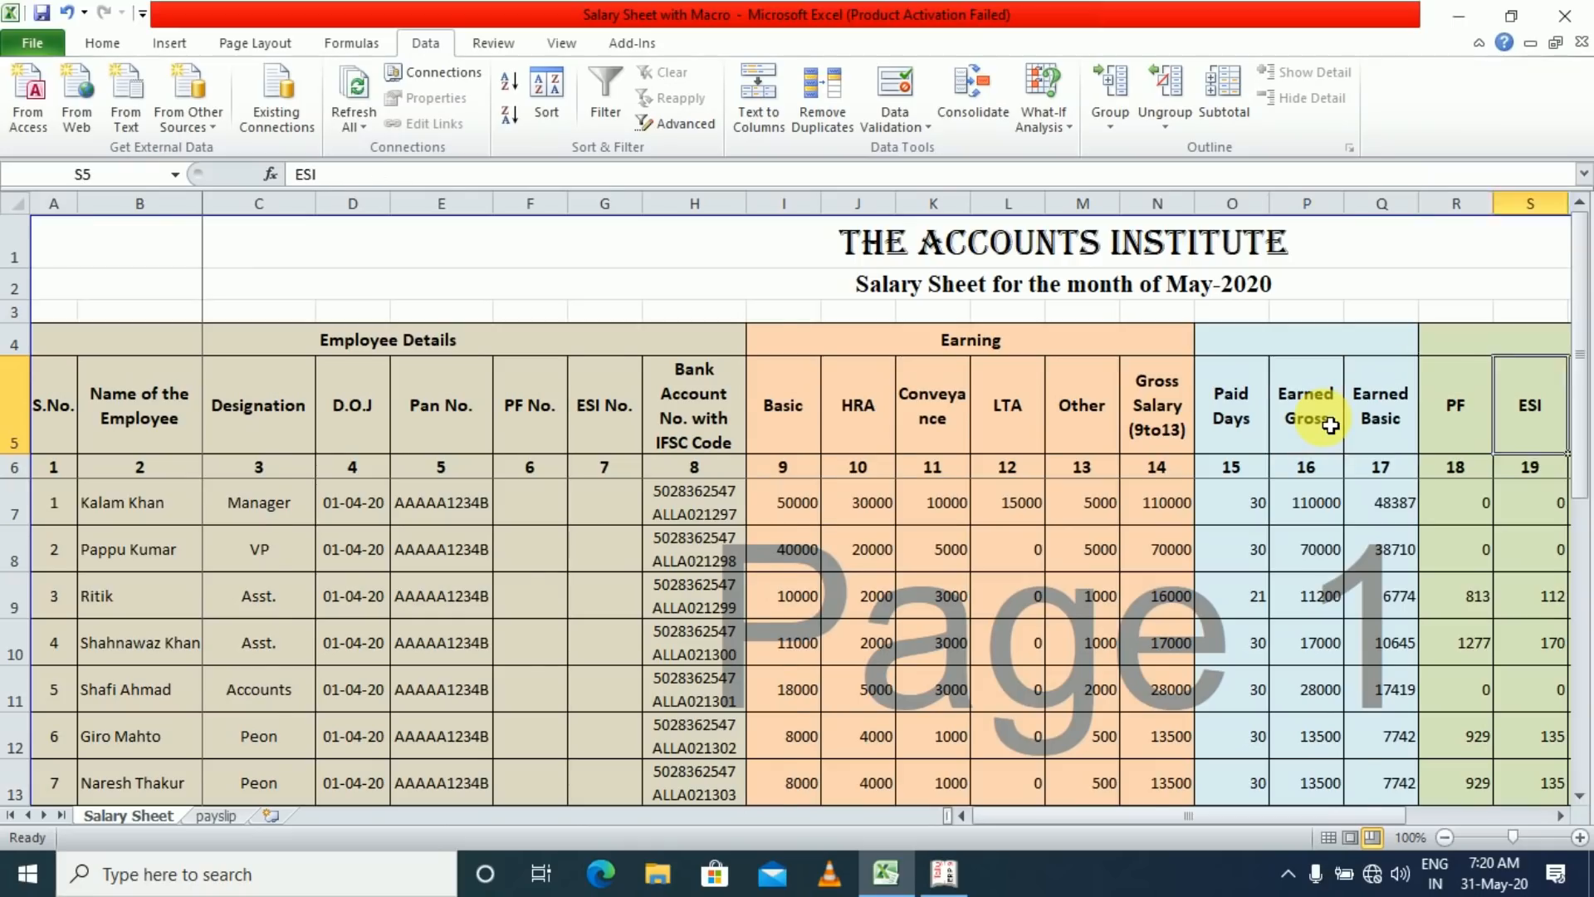
{"action": "scroll", "coordinate": [1341, 466], "scroll_direction": "right", "scroll_amount": 3}
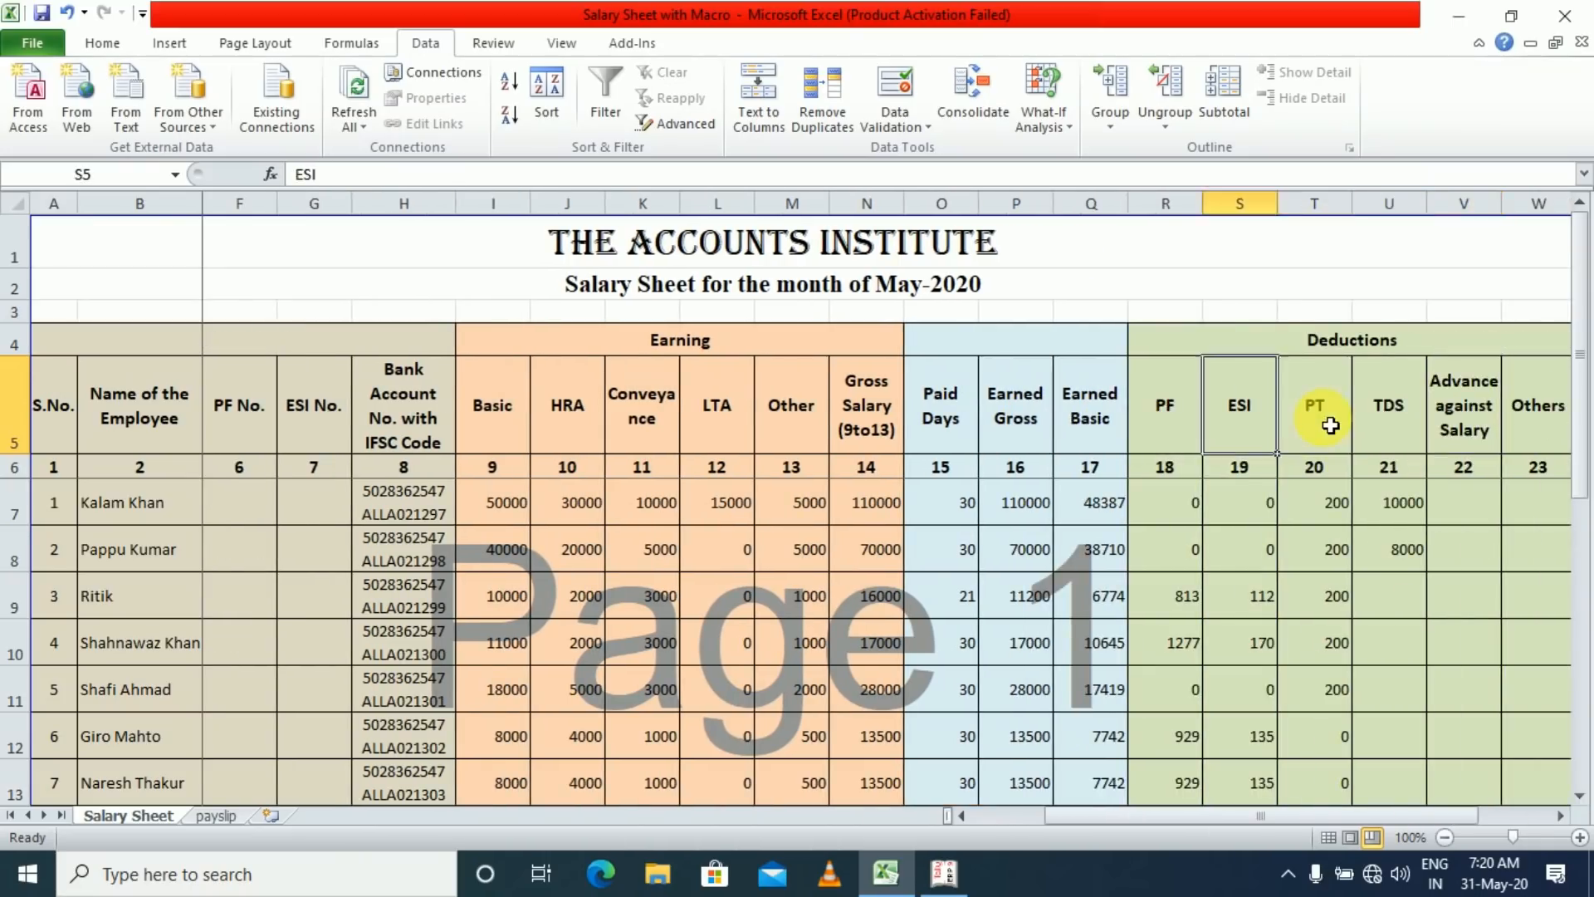
{"action": "key", "text": "Down"}
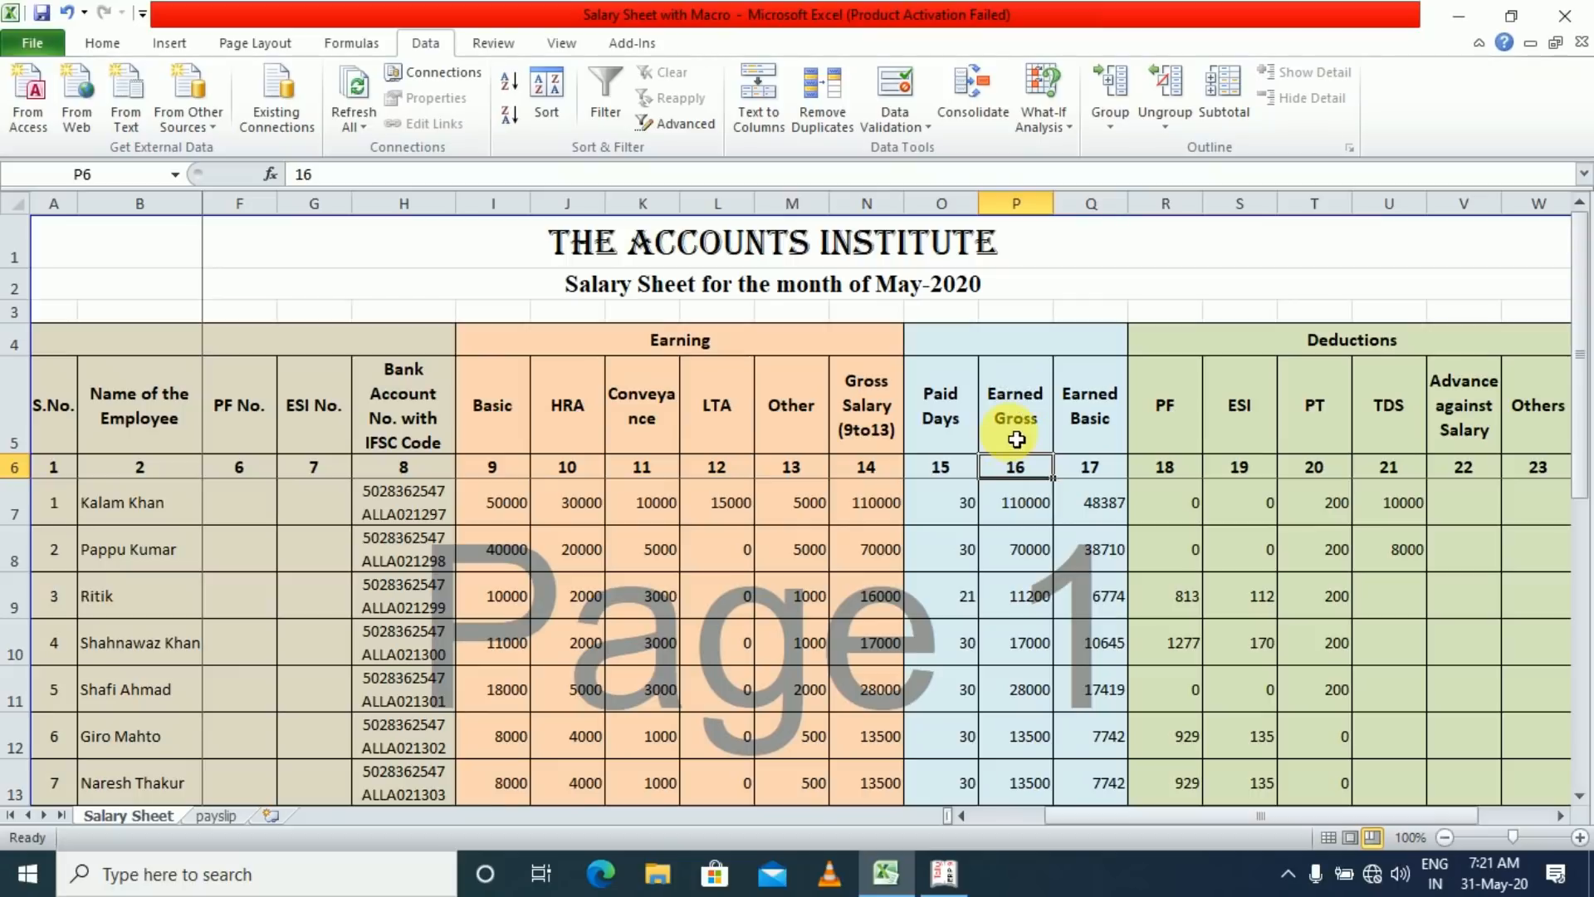
{"action": "left_click", "coordinate": [1019, 519]}
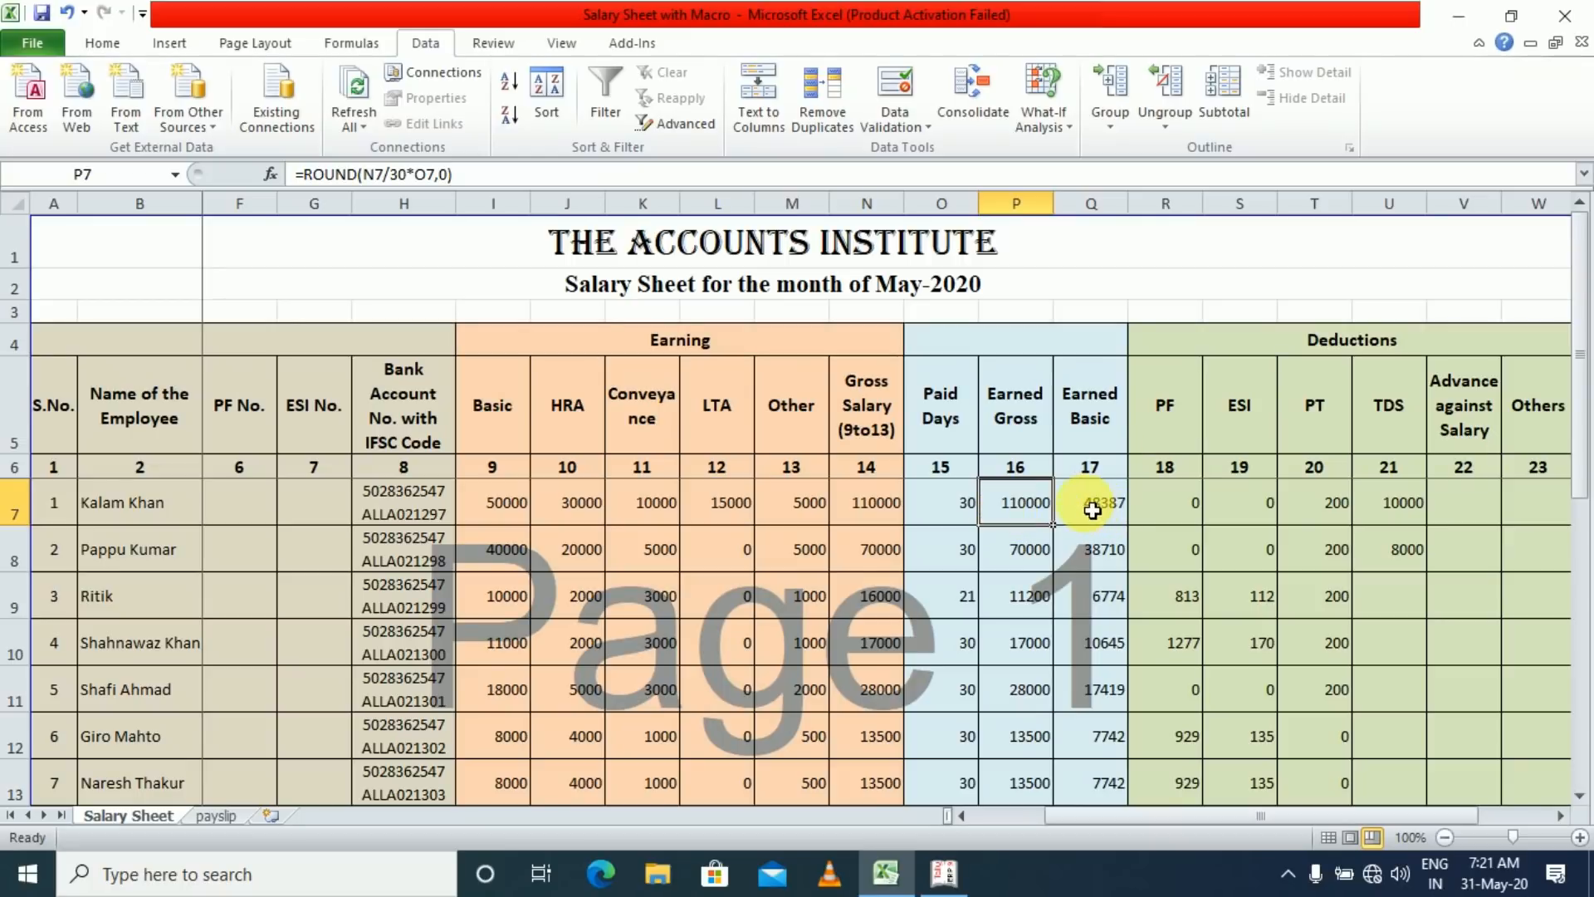
Examine the Earned Basic column for the first employee at 130% zoom.
{"action": "scroll", "coordinate": [1118, 465], "scroll_direction": "up", "scroll_amount": 2}
{"action": "left_click", "coordinate": [1118, 472]}
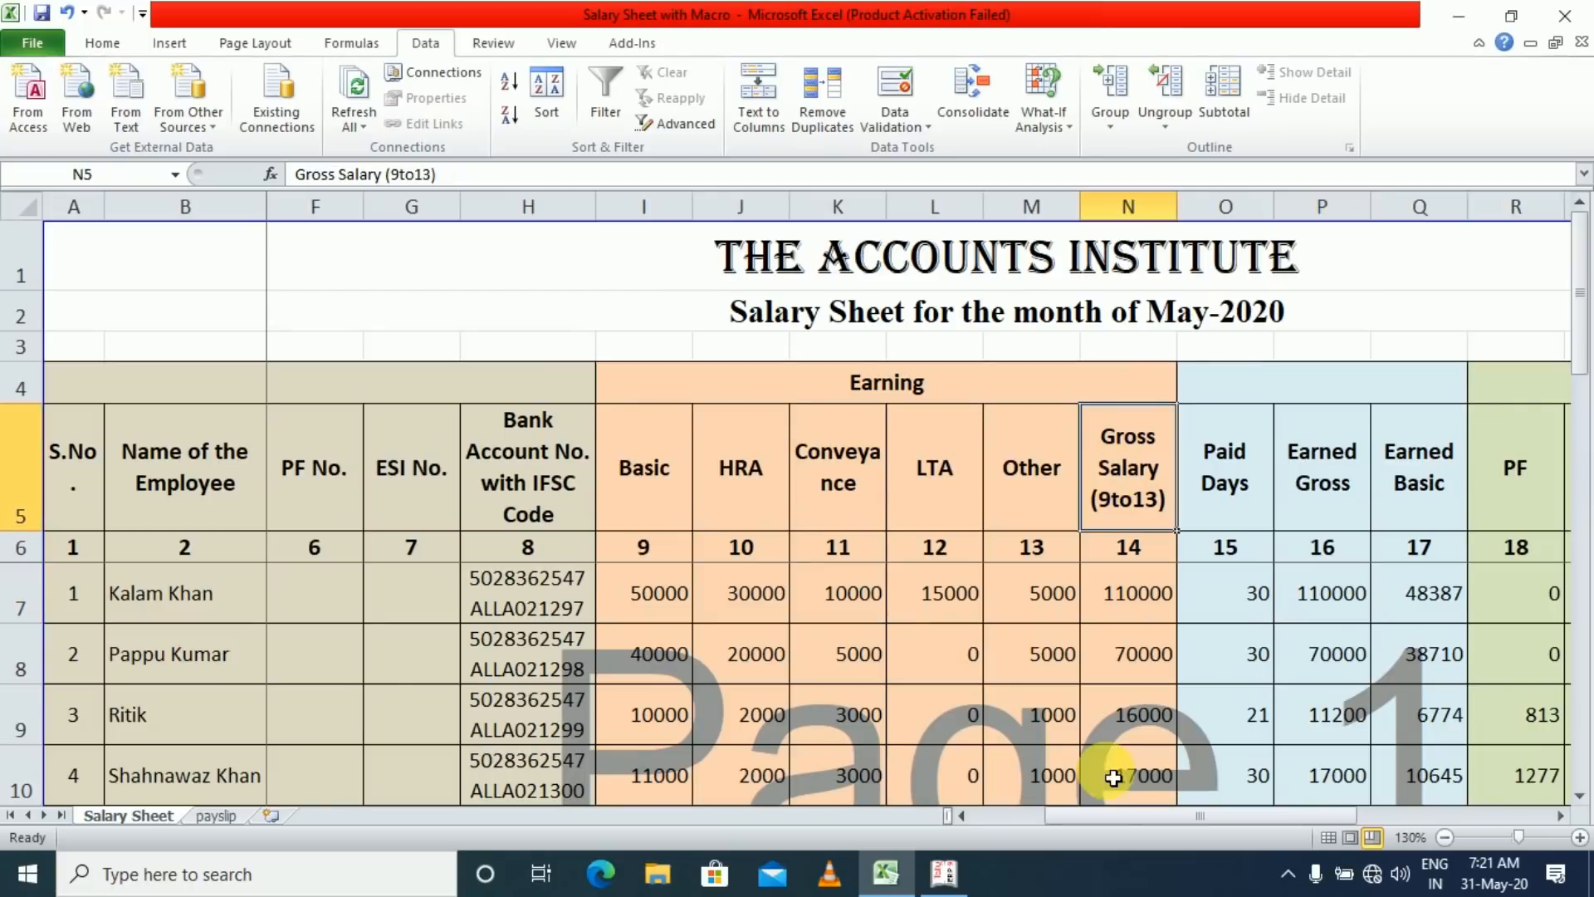
{"action": "left_click_drag", "start_coordinate": [1114, 817], "coordinate": [1290, 812]}
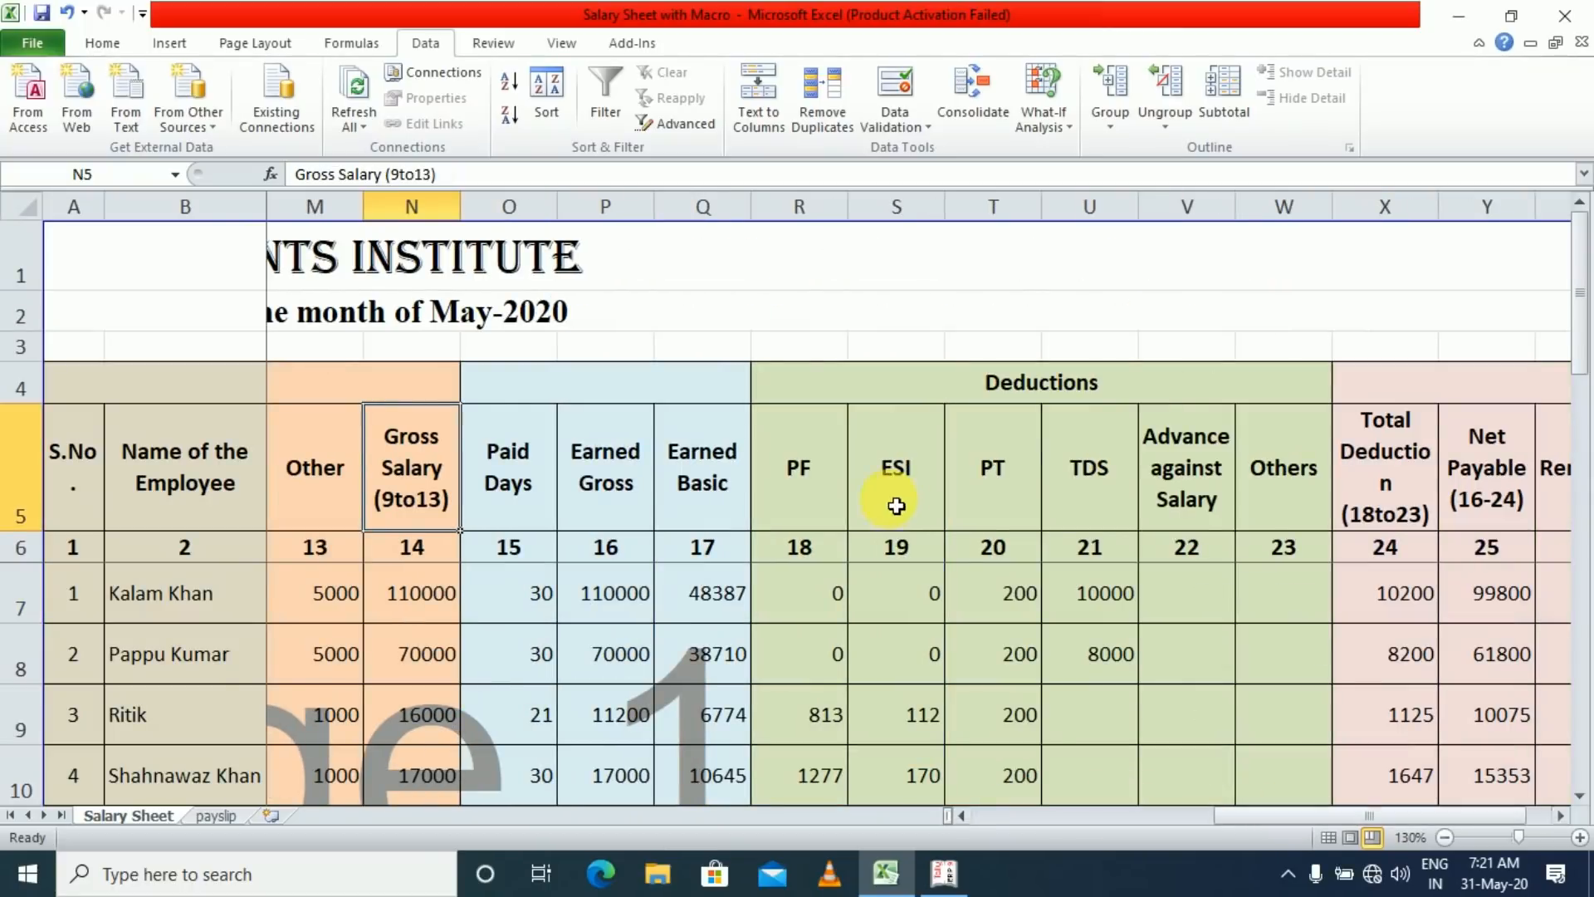
{"action": "left_click", "coordinate": [705, 601]}
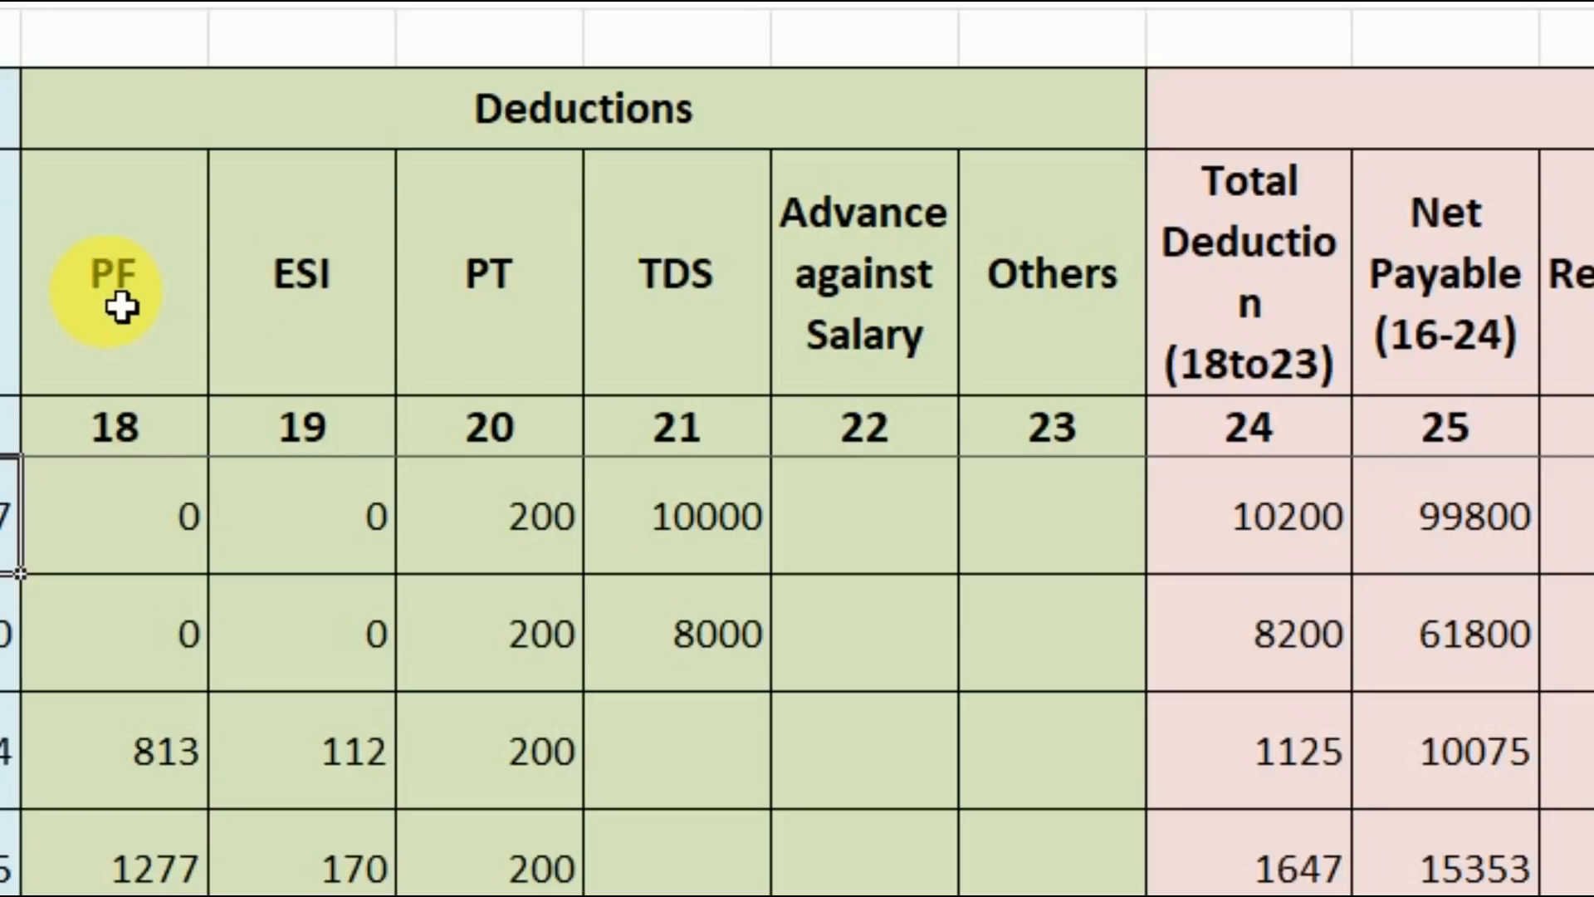
Review the deduction column headings PF, ESI, PT, TDS, Advance against Salary and Others.
{"action": "left_click", "coordinate": [123, 307]}
{"action": "left_click", "coordinate": [342, 308]}
{"action": "left_click", "coordinate": [507, 332]}
{"action": "left_click", "coordinate": [664, 350]}
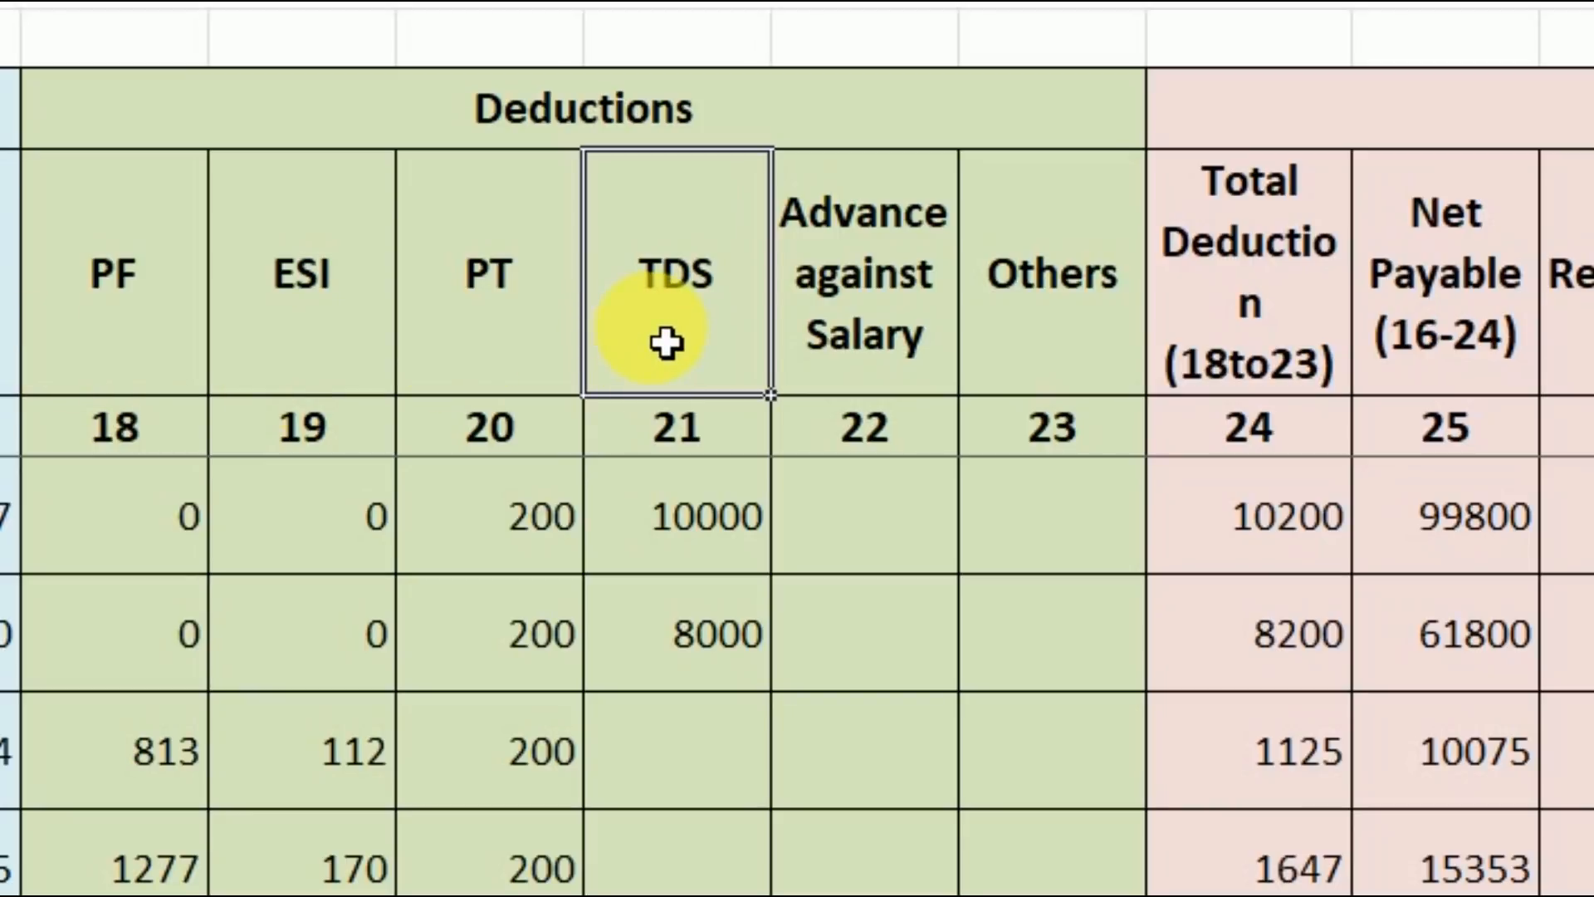
{"action": "left_click", "coordinate": [891, 342]}
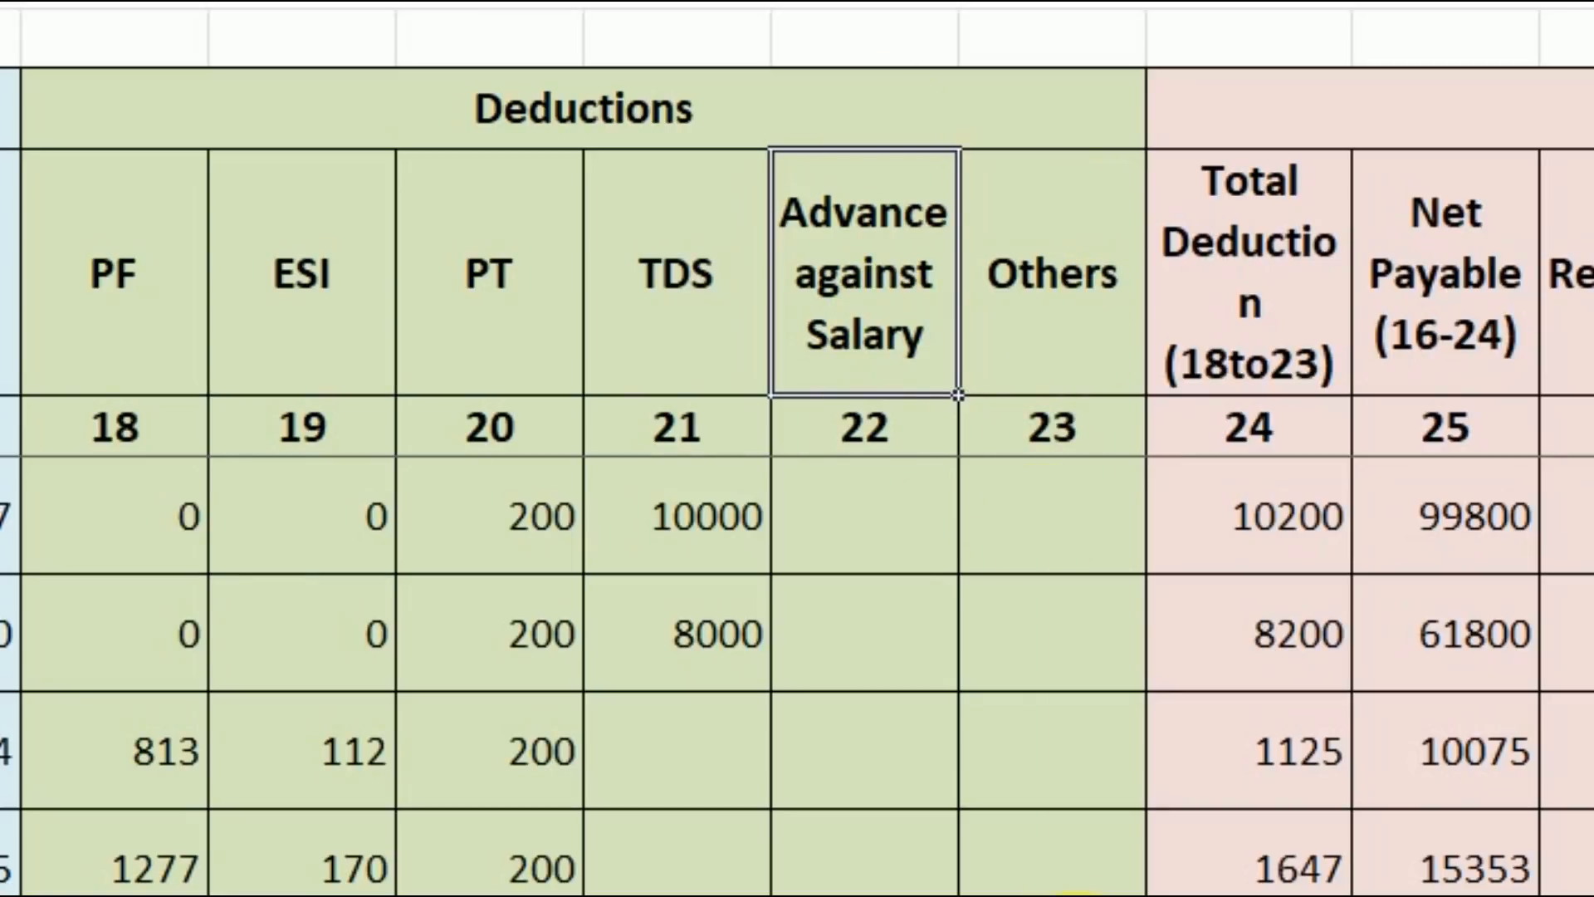
{"action": "scroll", "coordinate": [797, 499], "scroll_direction": "right", "scroll_amount": 1}
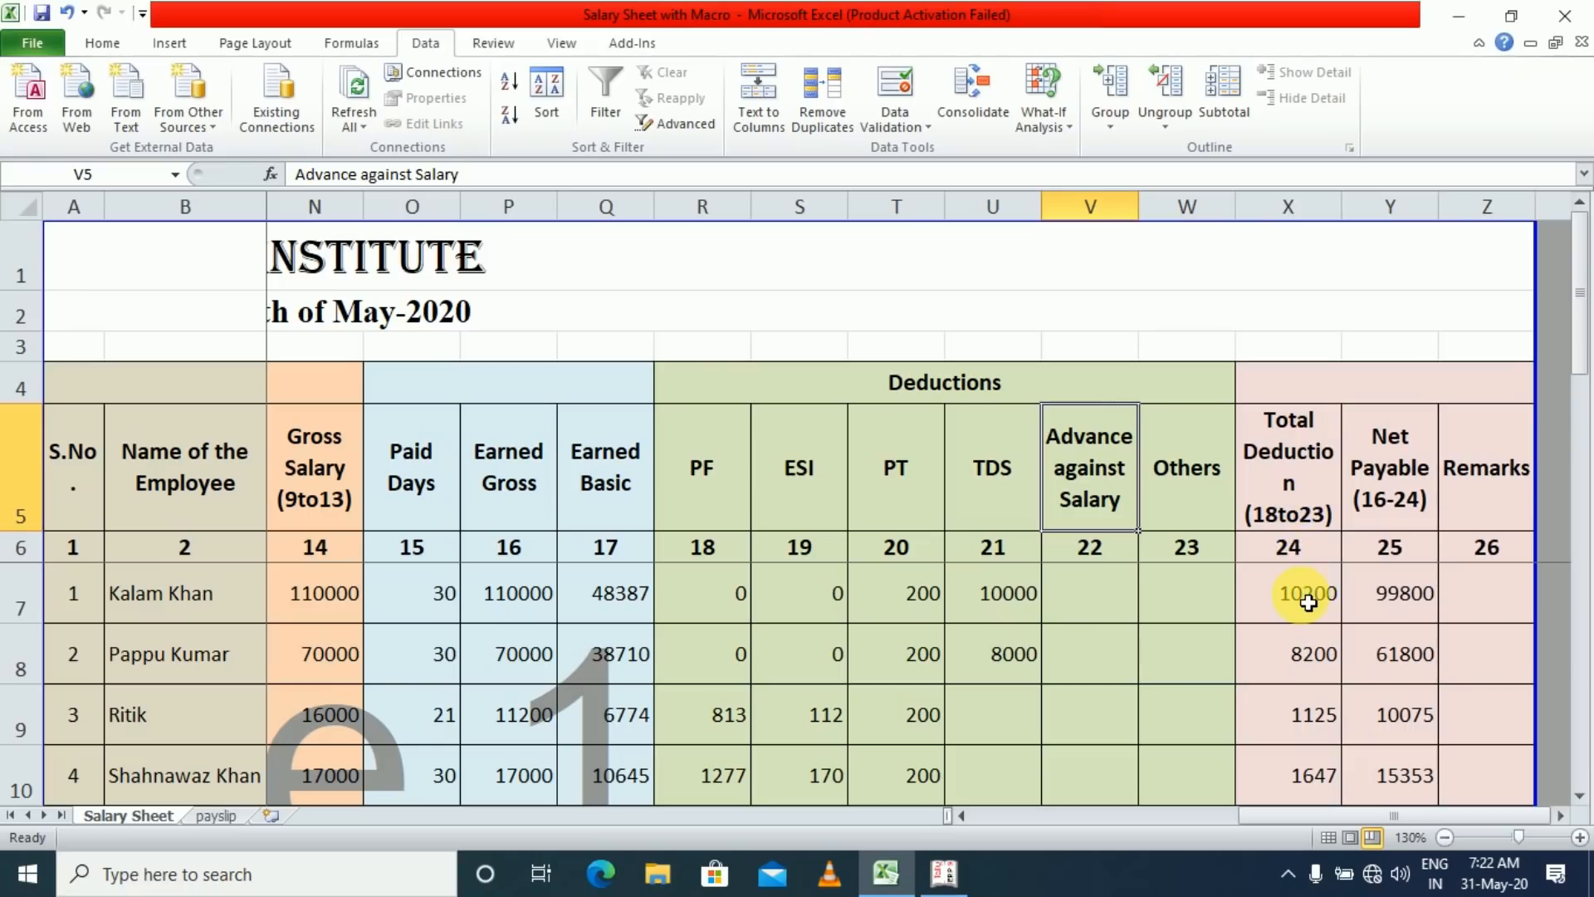
Inspect the Total Deduction and Net Payable formulas in the first employee row.
{"action": "double_click", "coordinate": [1073, 517]}
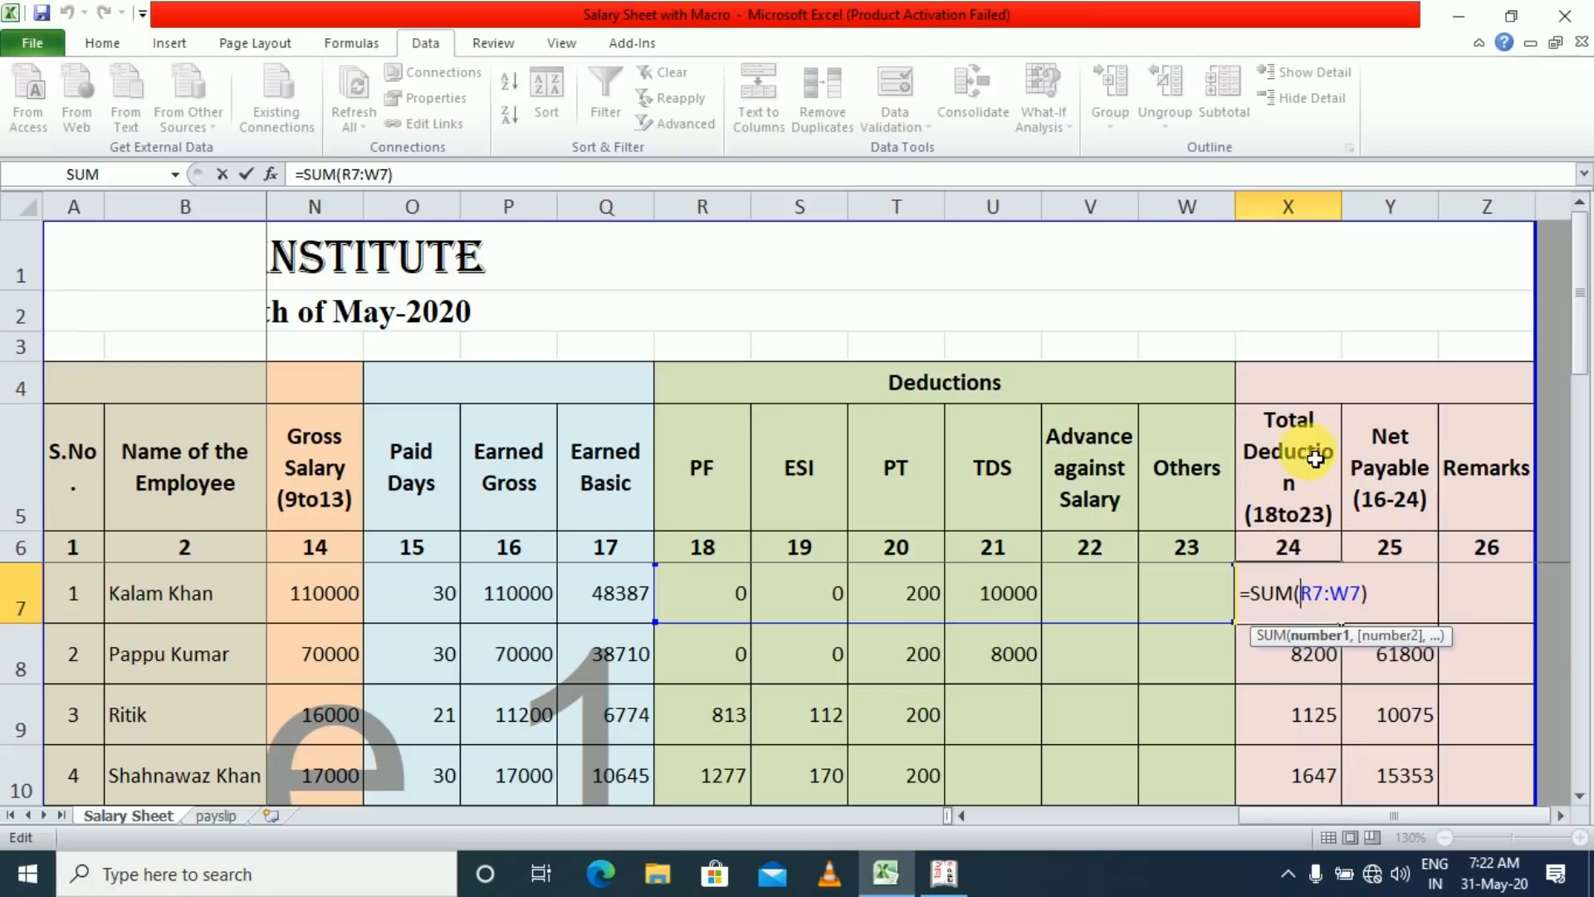
{"action": "key", "text": "ctrl+Return"}
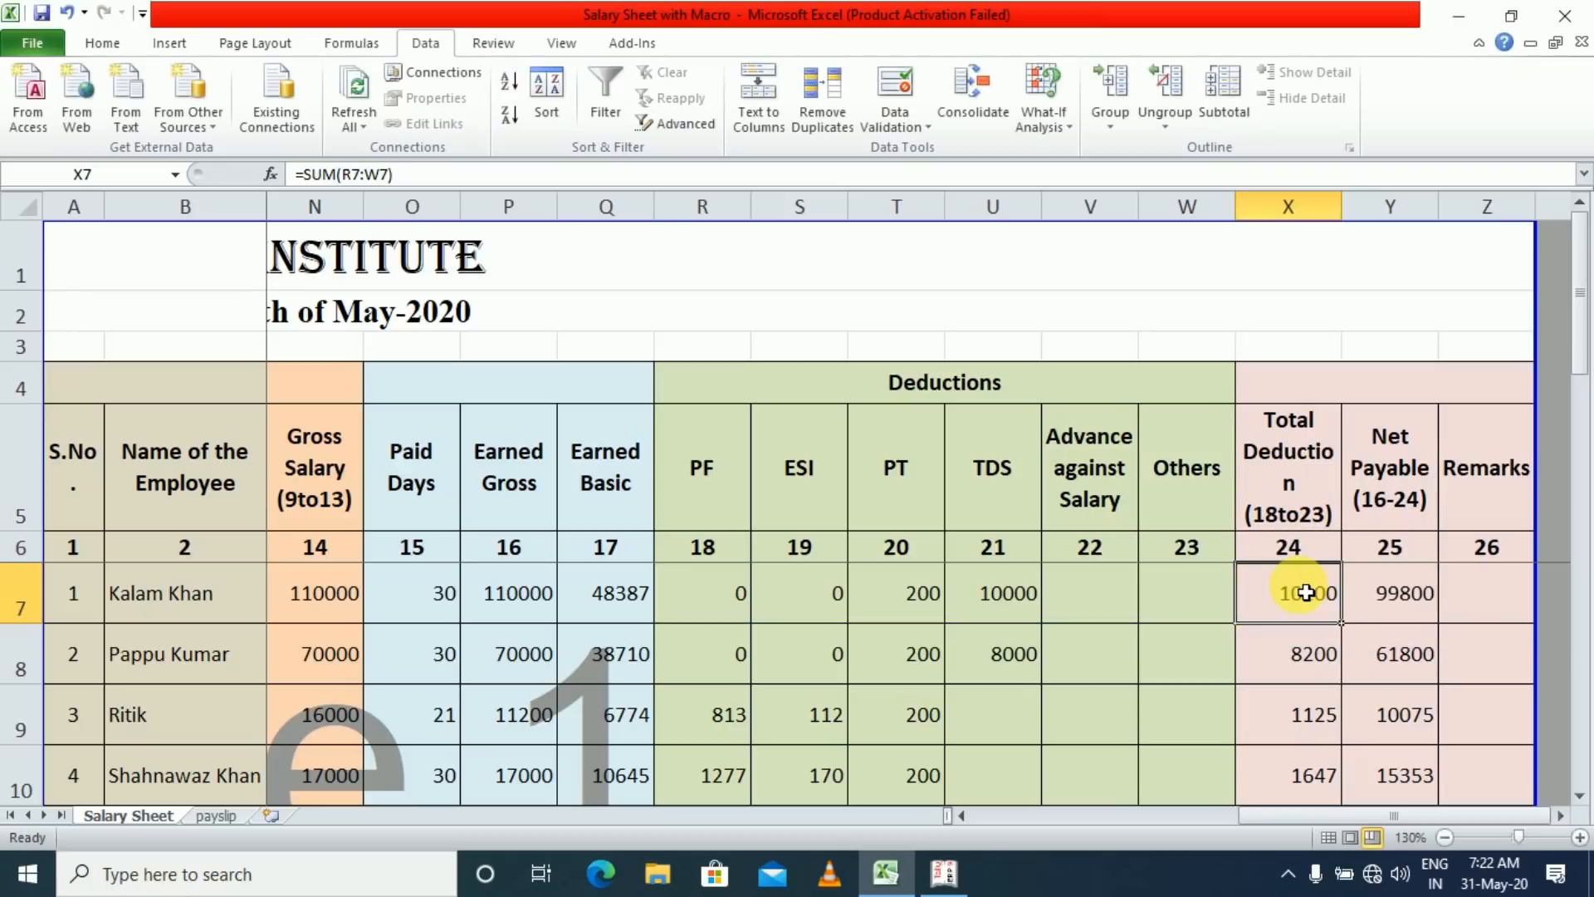
{"action": "left_click", "coordinate": [1395, 595]}
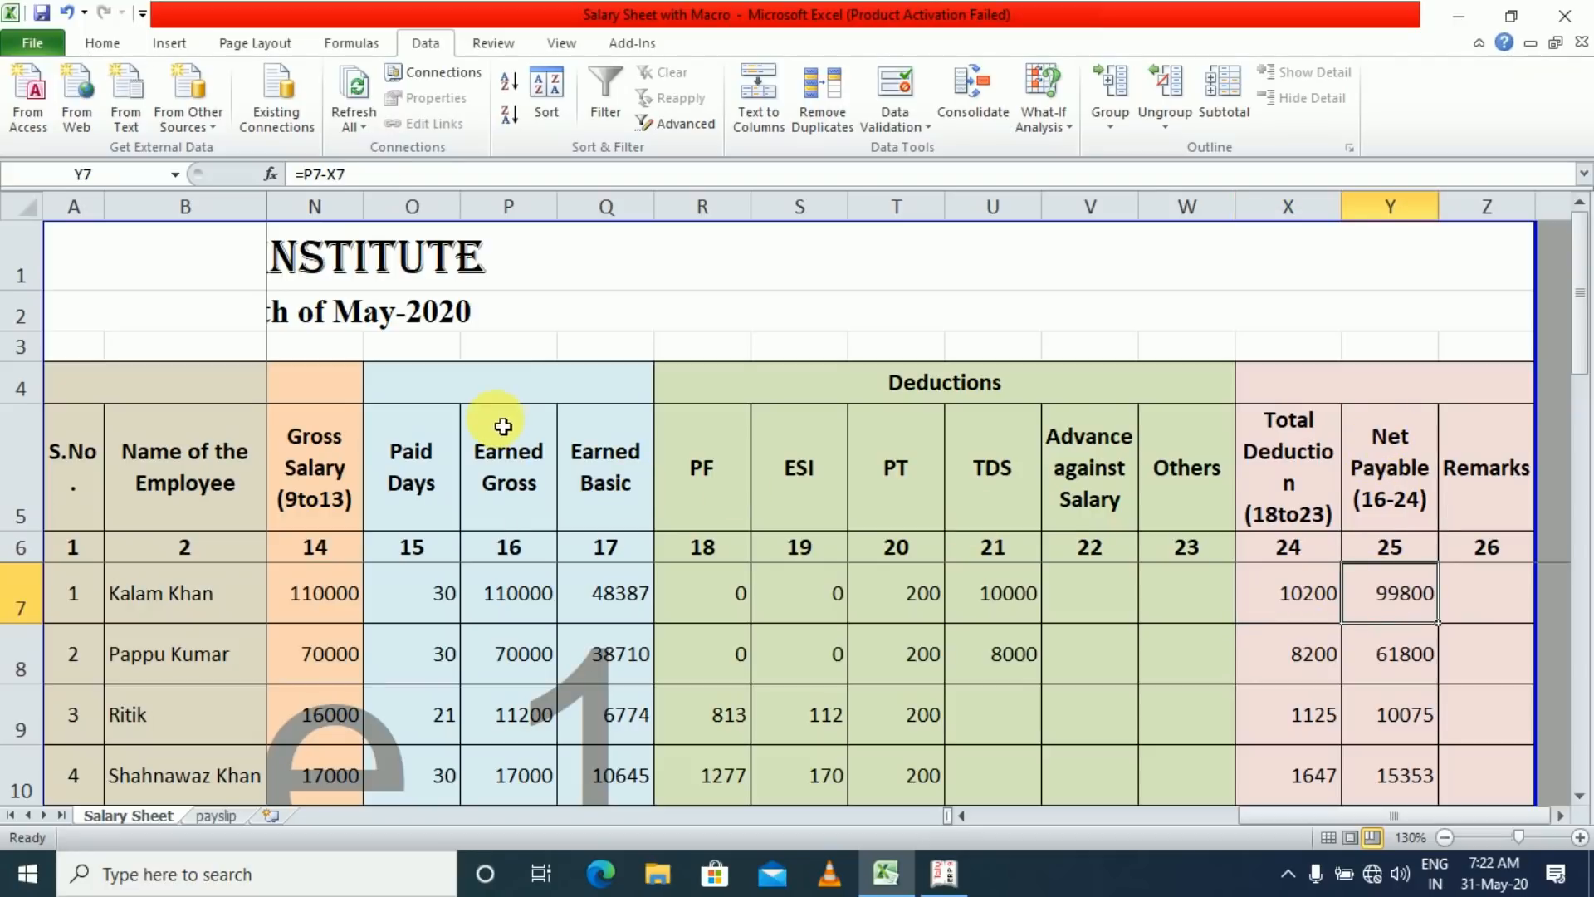
{"action": "left_click", "coordinate": [517, 611]}
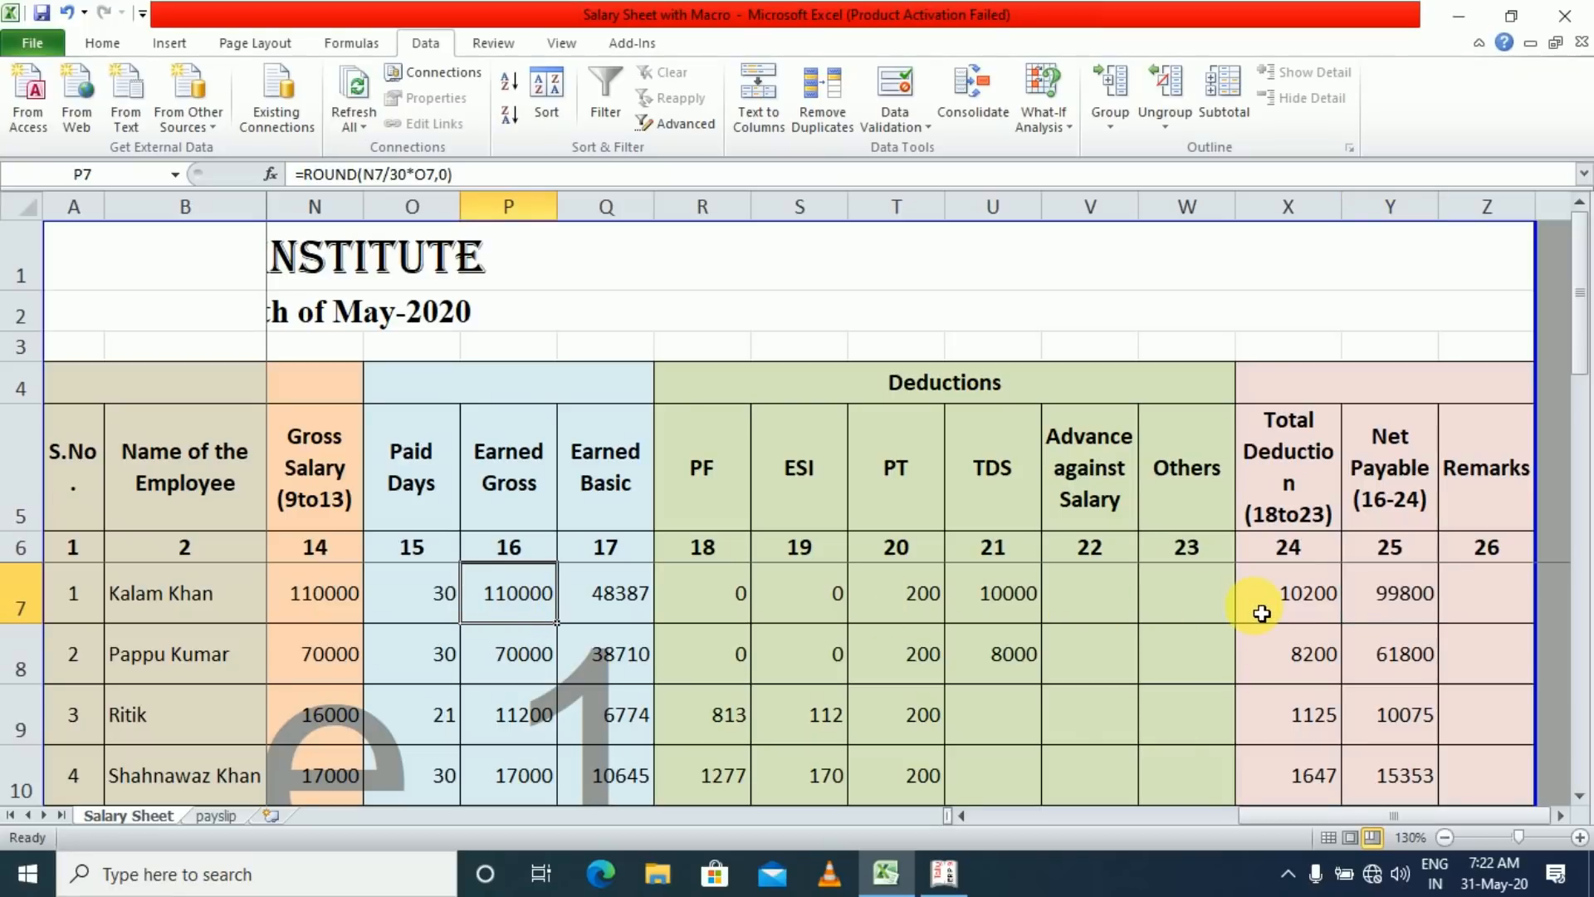
{"action": "left_click", "coordinate": [1288, 600]}
{"action": "left_click", "coordinate": [1403, 615]}
Browse down the employee rows to the Grand Total row and back up to the header.
{"action": "key", "text": "Left"}
{"action": "key", "text": "Left"}
{"action": "key", "text": "Left"}
{"action": "key", "text": "Left"}
{"action": "key", "text": "Left"}
{"action": "key", "text": "Left"}
{"action": "key", "text": "Left"}
{"action": "key", "text": "Left"}
{"action": "key", "text": "Left"}
{"action": "key", "text": "Left"}
{"action": "key", "text": "Left"}
{"action": "key", "text": "Left"}
{"action": "key", "text": "Left"}
{"action": "key", "text": "Left"}
{"action": "key", "text": "Left"}
{"action": "key", "text": "Left"}
{"action": "key", "text": "Left"}
{"action": "key", "text": "Left"}
{"action": "key", "text": "Left"}
{"action": "key", "text": "Left"}
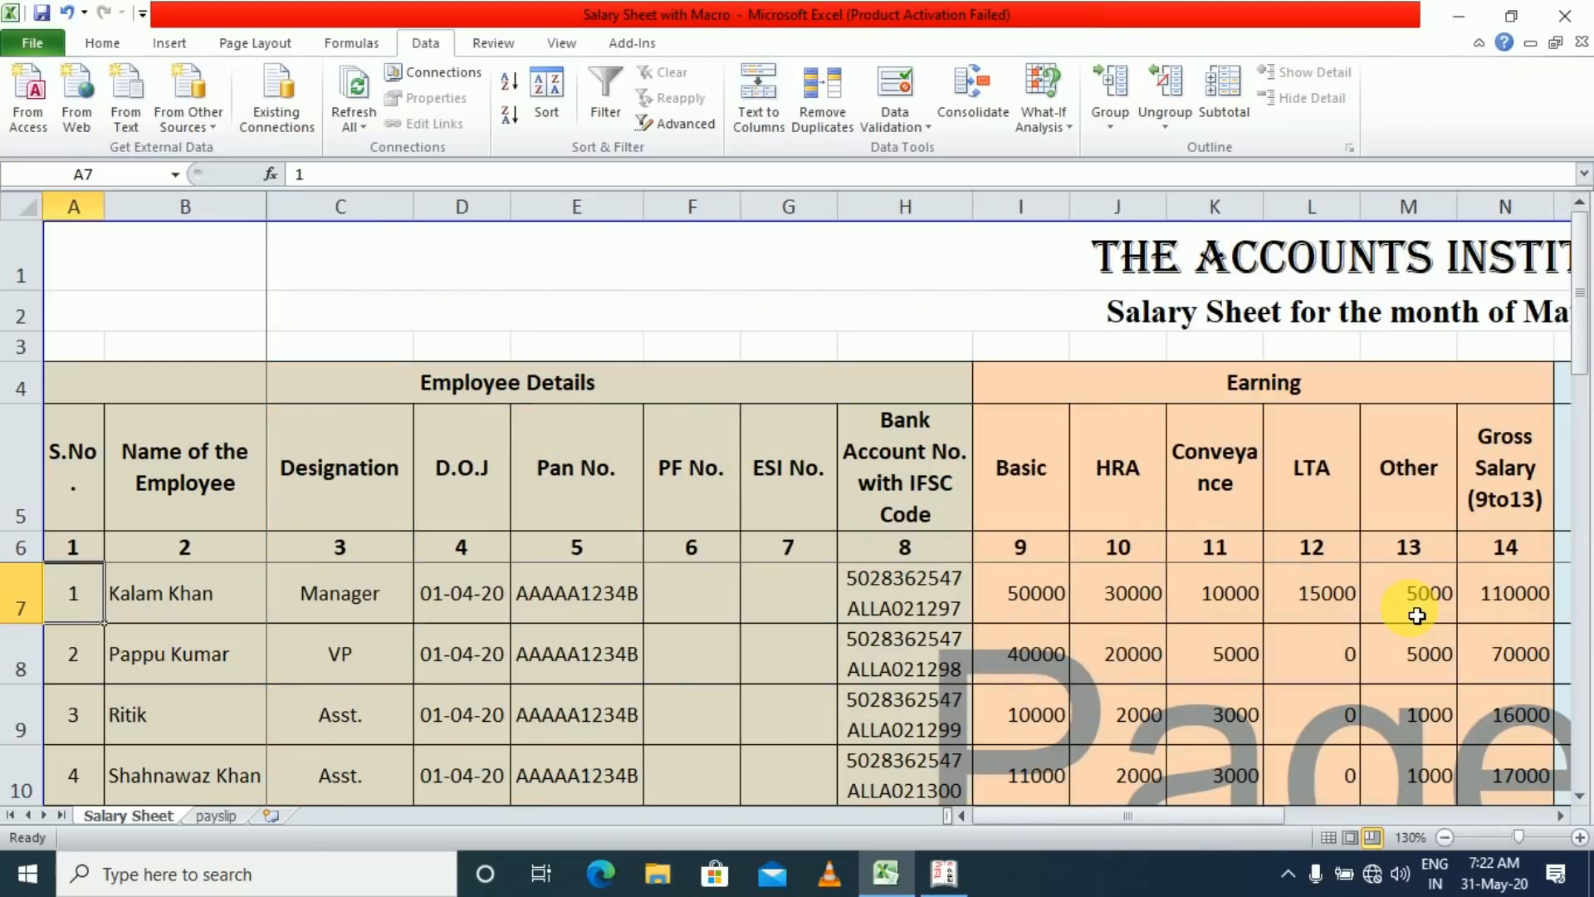
{"action": "key", "text": "Down"}
{"action": "key", "text": "Down"}
{"action": "key", "text": "Down"}
{"action": "key", "text": "Down"}
{"action": "key", "text": "Down"}
{"action": "key", "text": "Down"}
{"action": "key", "text": "Down"}
{"action": "key", "text": "Down"}
{"action": "key", "text": "Down"}
{"action": "key", "text": "Down"}
{"action": "key", "text": "Down"}
{"action": "key", "text": "Down"}
{"action": "key", "text": "Down"}
{"action": "key", "text": "Up"}
{"action": "key", "text": "Up"}
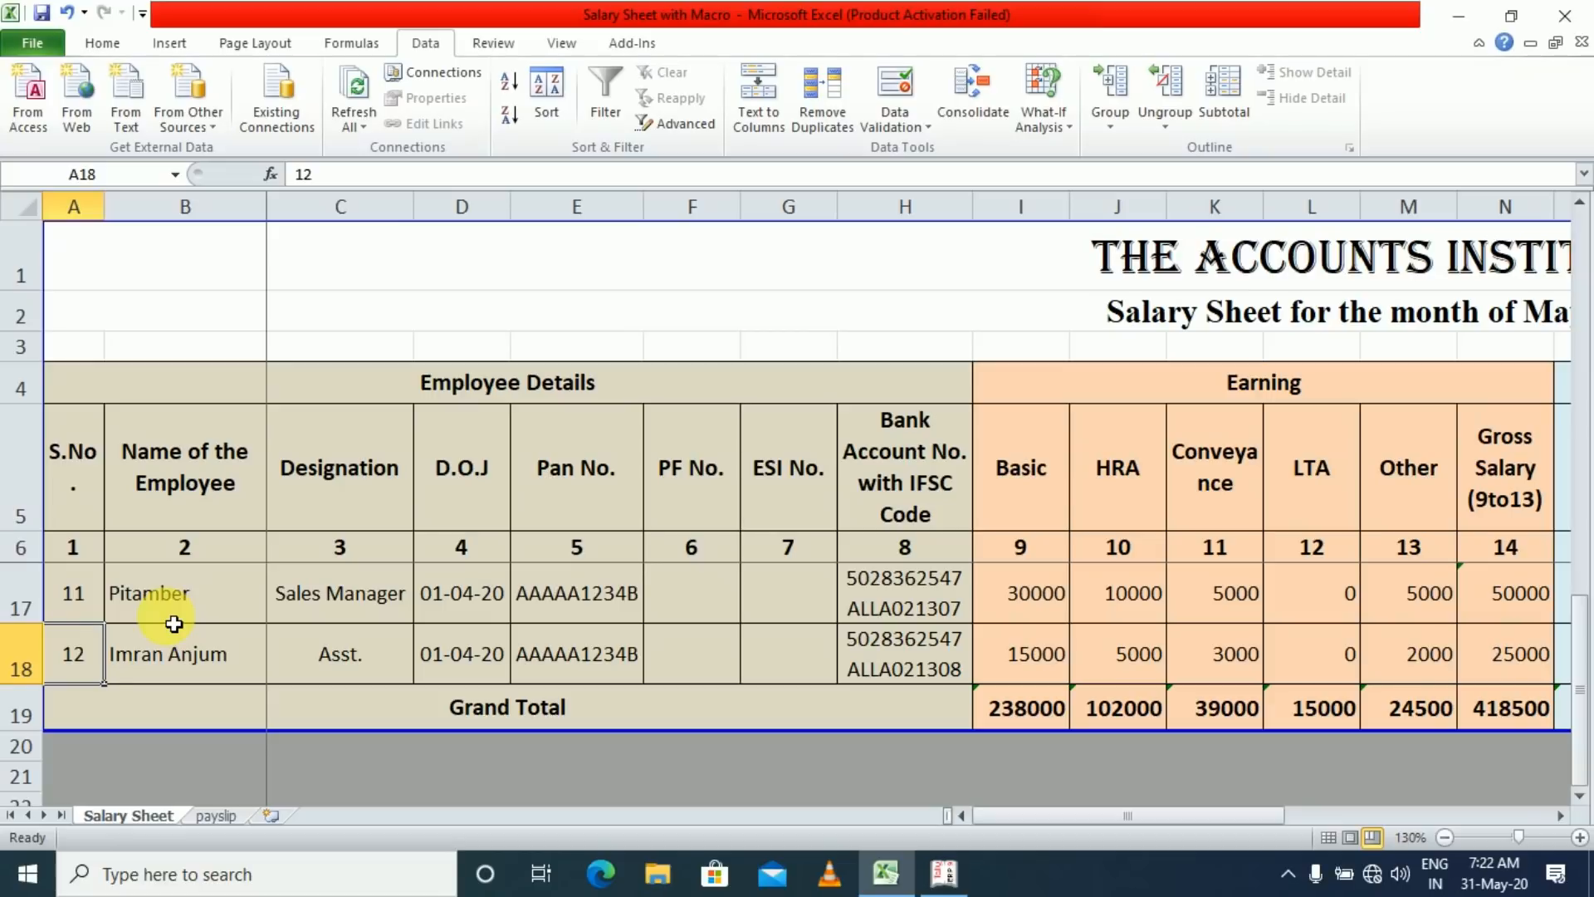
{"action": "key", "text": "Up"}
{"action": "key", "text": "Up"}
{"action": "key", "text": "Up"}
{"action": "key", "text": "Up"}
{"action": "key", "text": "Up"}
{"action": "key", "text": "Up"}
{"action": "key", "text": "Up"}
{"action": "key", "text": "Up"}
{"action": "key", "text": "Up"}
{"action": "key", "text": "Up"}
{"action": "key", "text": "Up"}
{"action": "key", "text": "Up"}
{"action": "key", "text": "Up"}
{"action": "key", "text": "Up"}
{"action": "key", "text": "Up"}
{"action": "key", "text": "Up"}
{"action": "key", "text": "Up"}
{"action": "key", "text": "Down"}
{"action": "key", "text": "Down"}
{"action": "key", "text": "Down"}
{"action": "key", "text": "Down"}
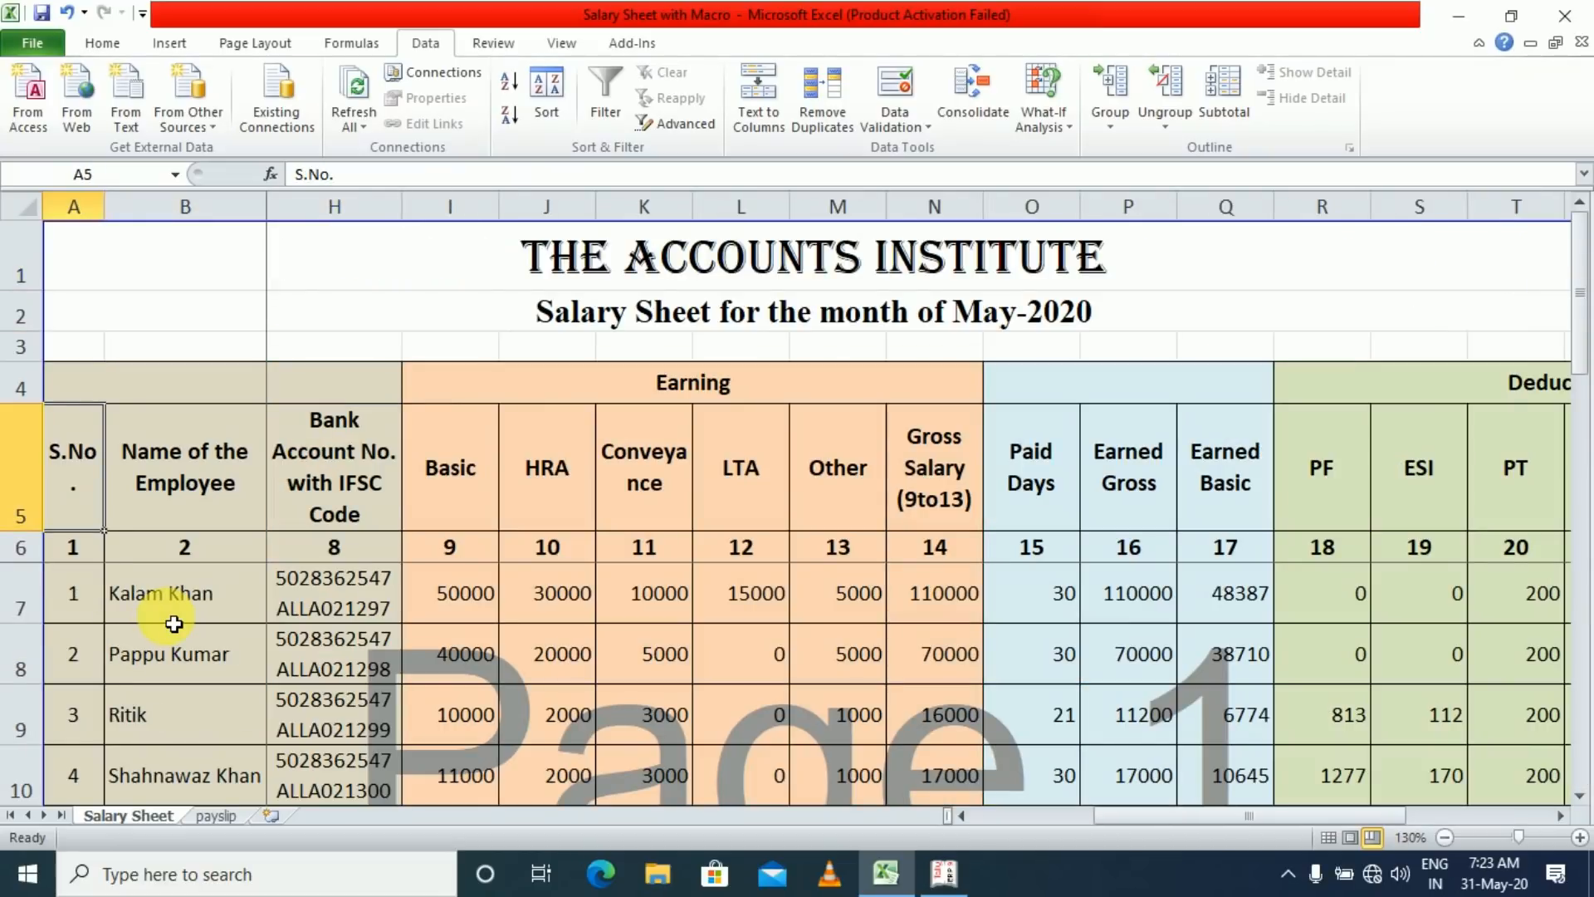
Examine the Grand Total row sums across the earning and deduction columns.
{"action": "key", "text": "Right"}
{"action": "key", "text": "Right"}
{"action": "key", "text": "Right"}
{"action": "key", "text": "Right"}
{"action": "key", "text": "Right"}
{"action": "key", "text": "Right"}
{"action": "key", "text": "Right"}
{"action": "key", "text": "Right"}
{"action": "key", "text": "Right"}
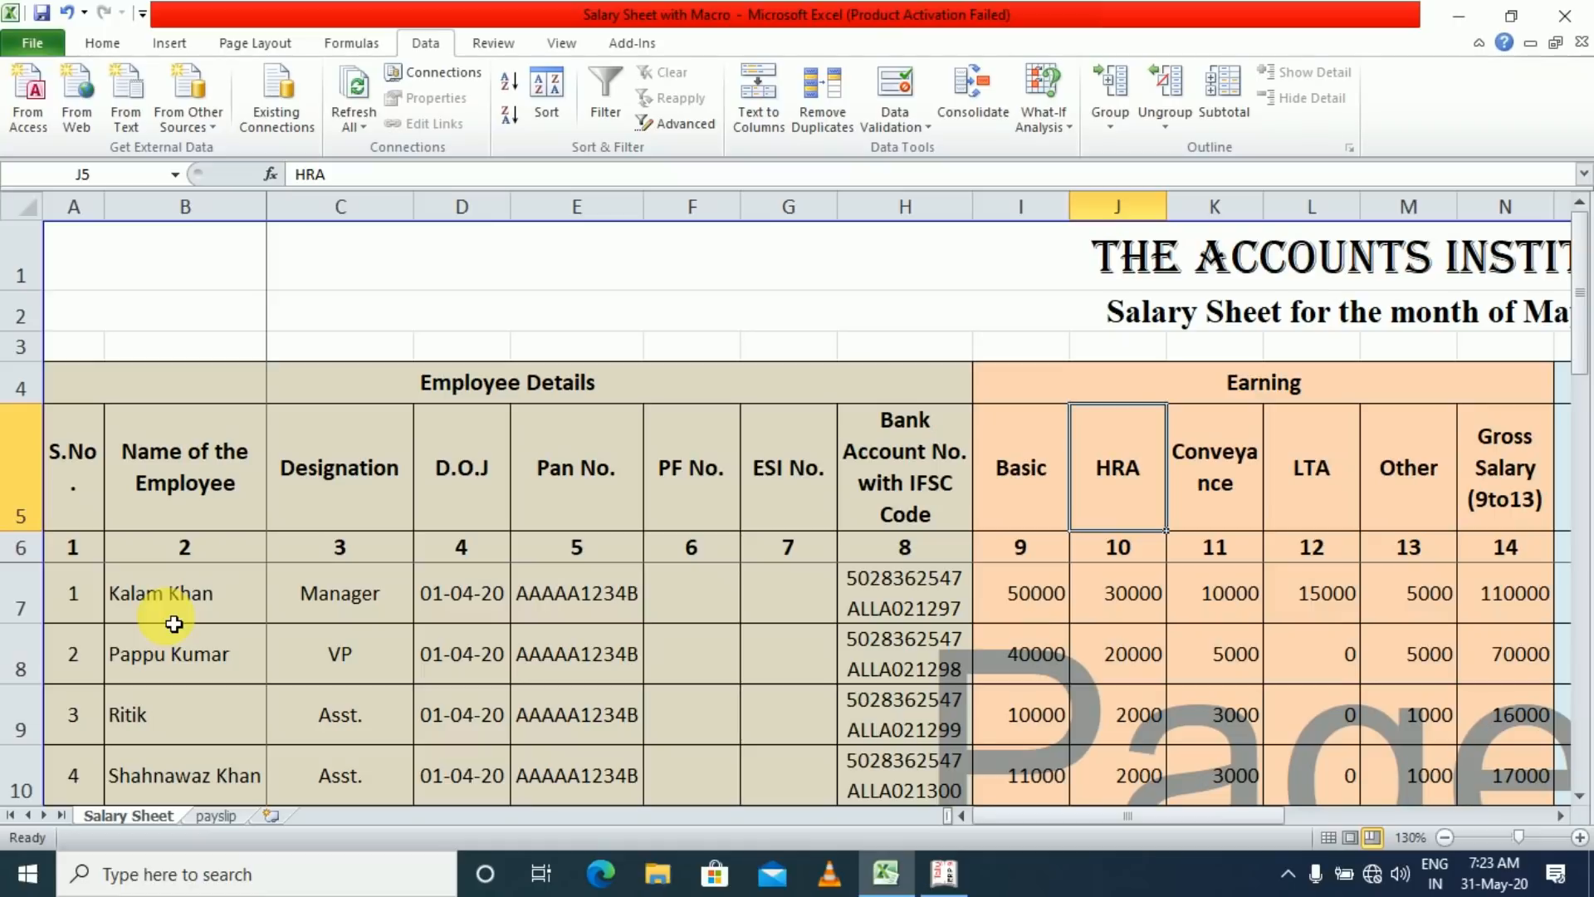
{"action": "key", "text": "Down"}
{"action": "key", "text": "Down"}
{"action": "key", "text": "Down"}
{"action": "key", "text": "Down"}
{"action": "key", "text": "Down"}
{"action": "key", "text": "Down"}
{"action": "key", "text": "Down"}
{"action": "key", "text": "Down"}
{"action": "key", "text": "Down"}
{"action": "key", "text": "Down"}
{"action": "key", "text": "Down"}
{"action": "key", "text": "Down"}
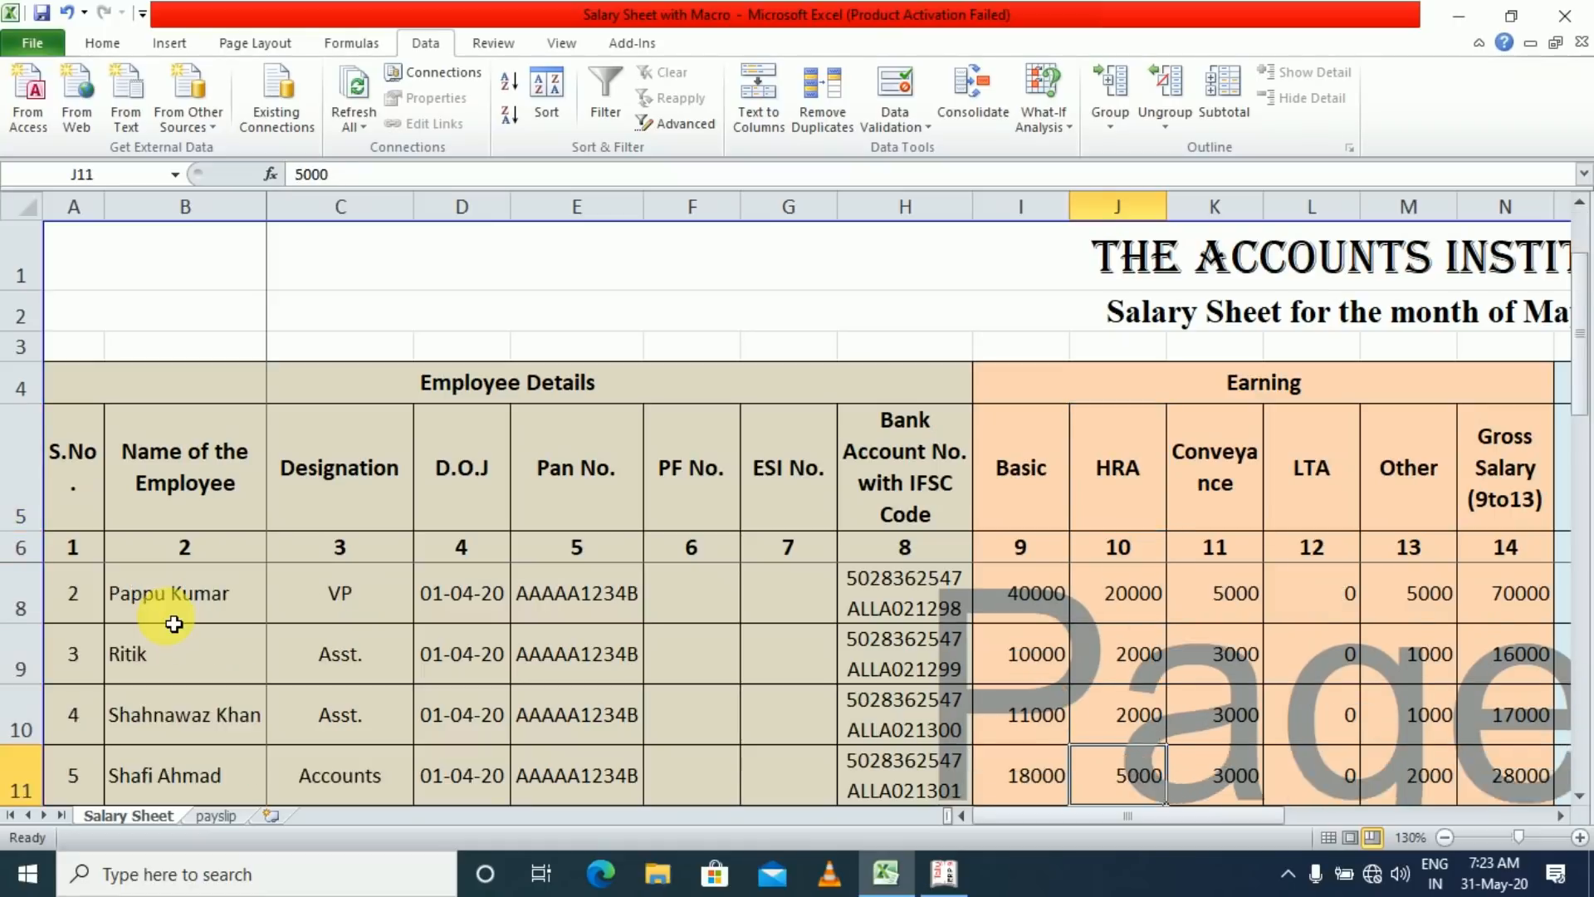
{"action": "key", "text": "Down"}
{"action": "key", "text": "Down"}
{"action": "key", "text": "Down"}
{"action": "key", "text": "Down"}
{"action": "key", "text": "Left"}
{"action": "key", "text": "Left"}
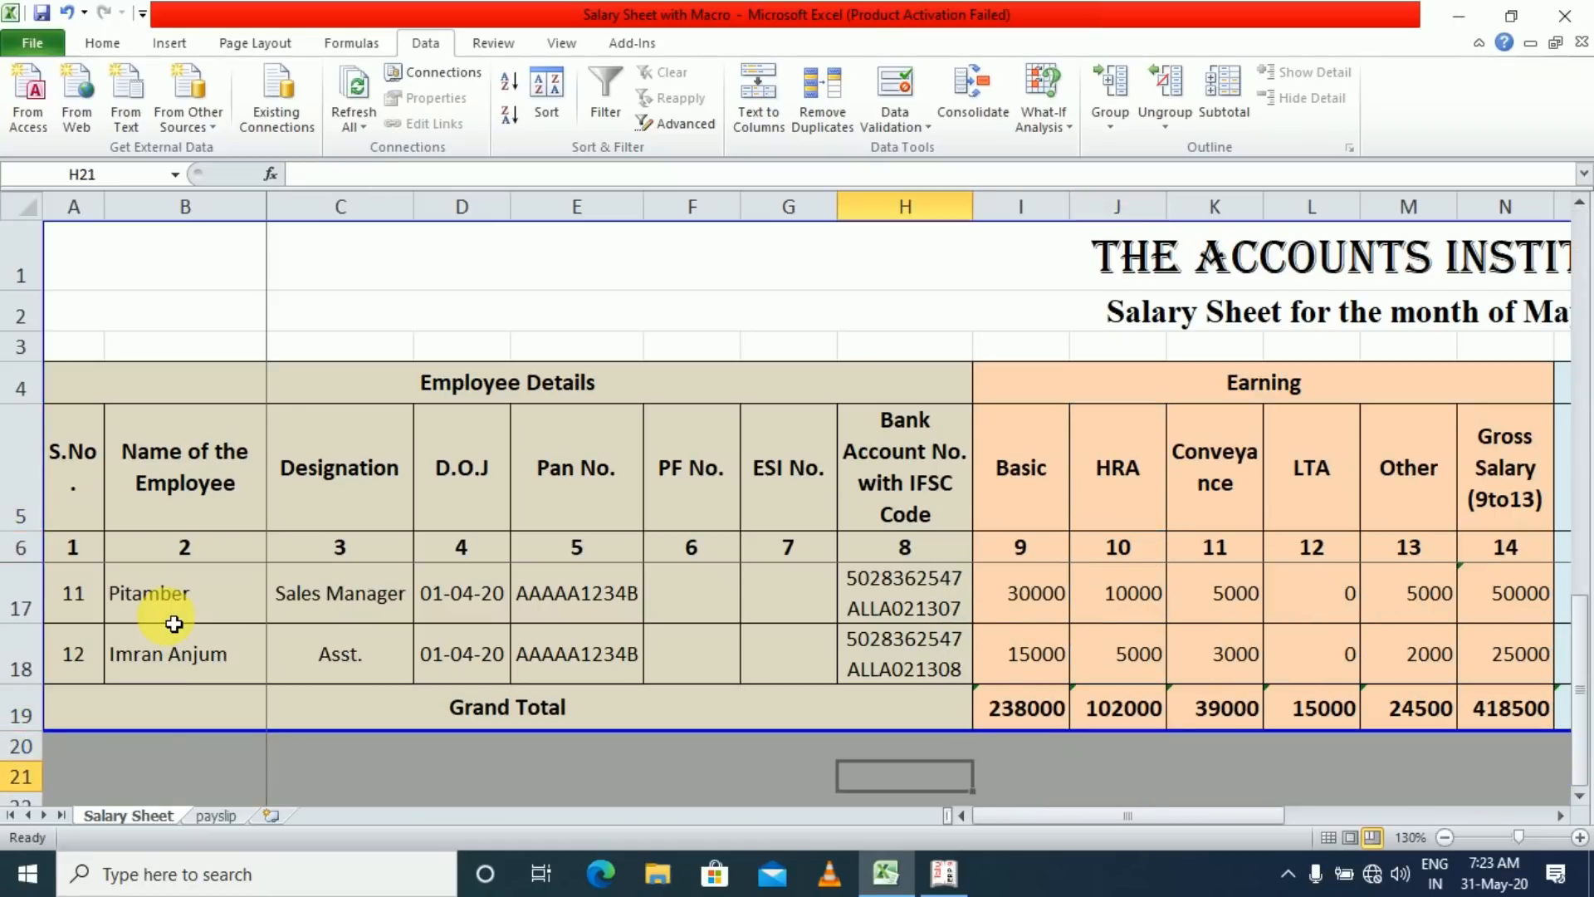
{"action": "key", "text": "Up"}
{"action": "key", "text": "Up"}
{"action": "key", "text": "Right"}
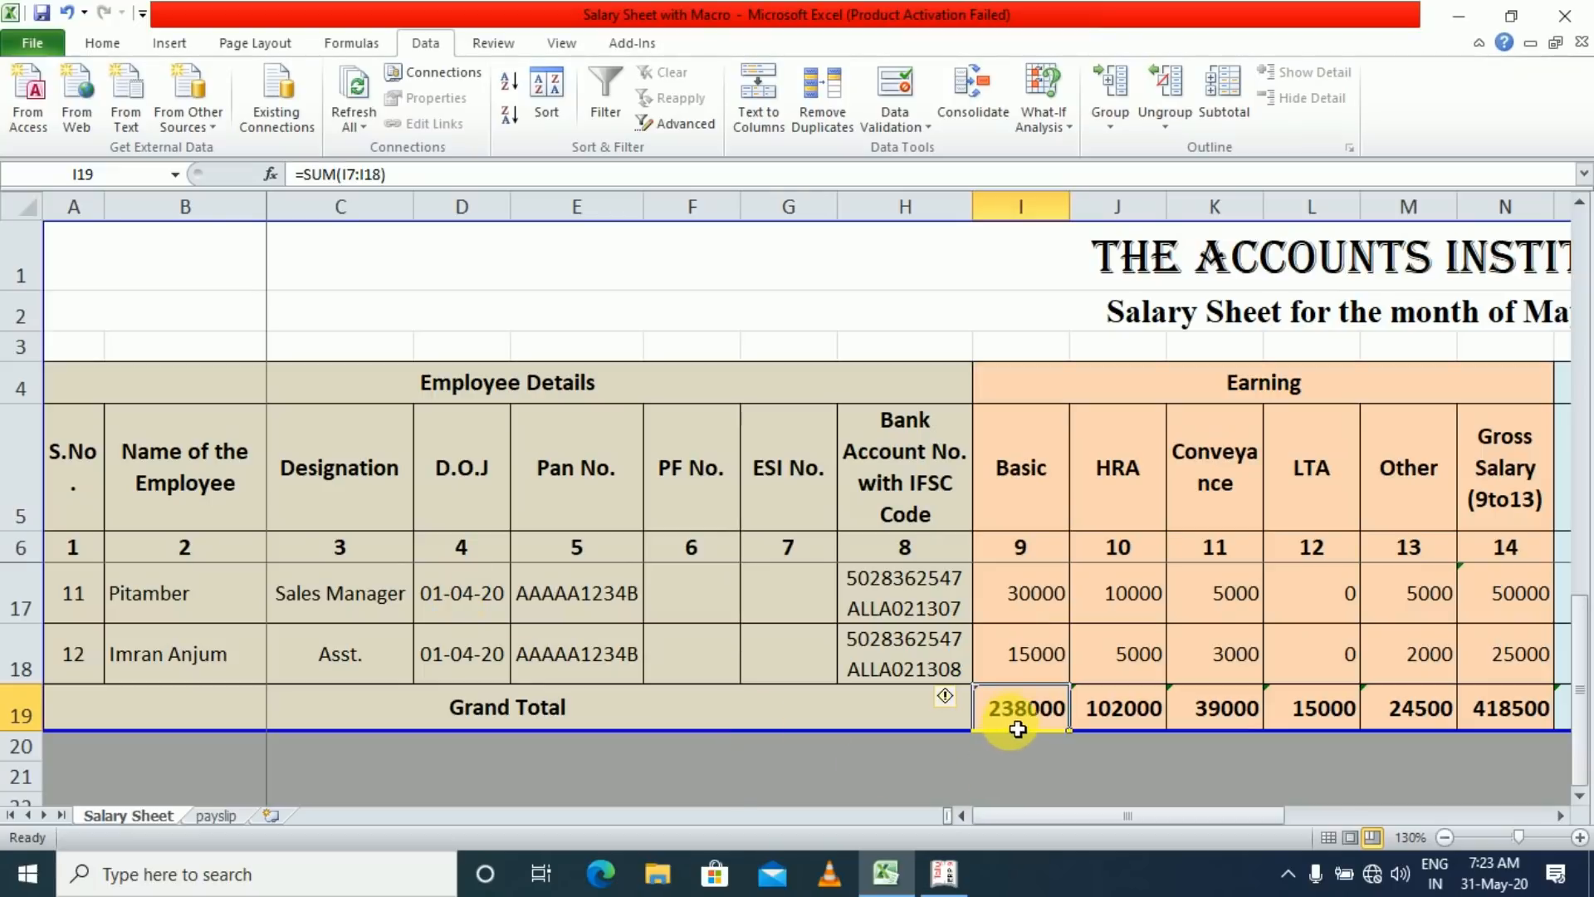
{"action": "key", "text": "Right"}
{"action": "key", "text": "Right"}
{"action": "key", "text": "Right"}
{"action": "key", "text": "Right"}
{"action": "key", "text": "Right"}
{"action": "key", "text": "Right"}
{"action": "key", "text": "Right"}
{"action": "key", "text": "Right"}
{"action": "key", "text": "Right"}
{"action": "key", "text": "Right"}
{"action": "key", "text": "Right"}
{"action": "key", "text": "Right"}
{"action": "key", "text": "Right"}
{"action": "key", "text": "Right"}
{"action": "key", "text": "Right"}
{"action": "key", "text": "Right"}
{"action": "key", "text": "Right"}
{"action": "key", "text": "Right"}
{"action": "key", "text": "Right"}
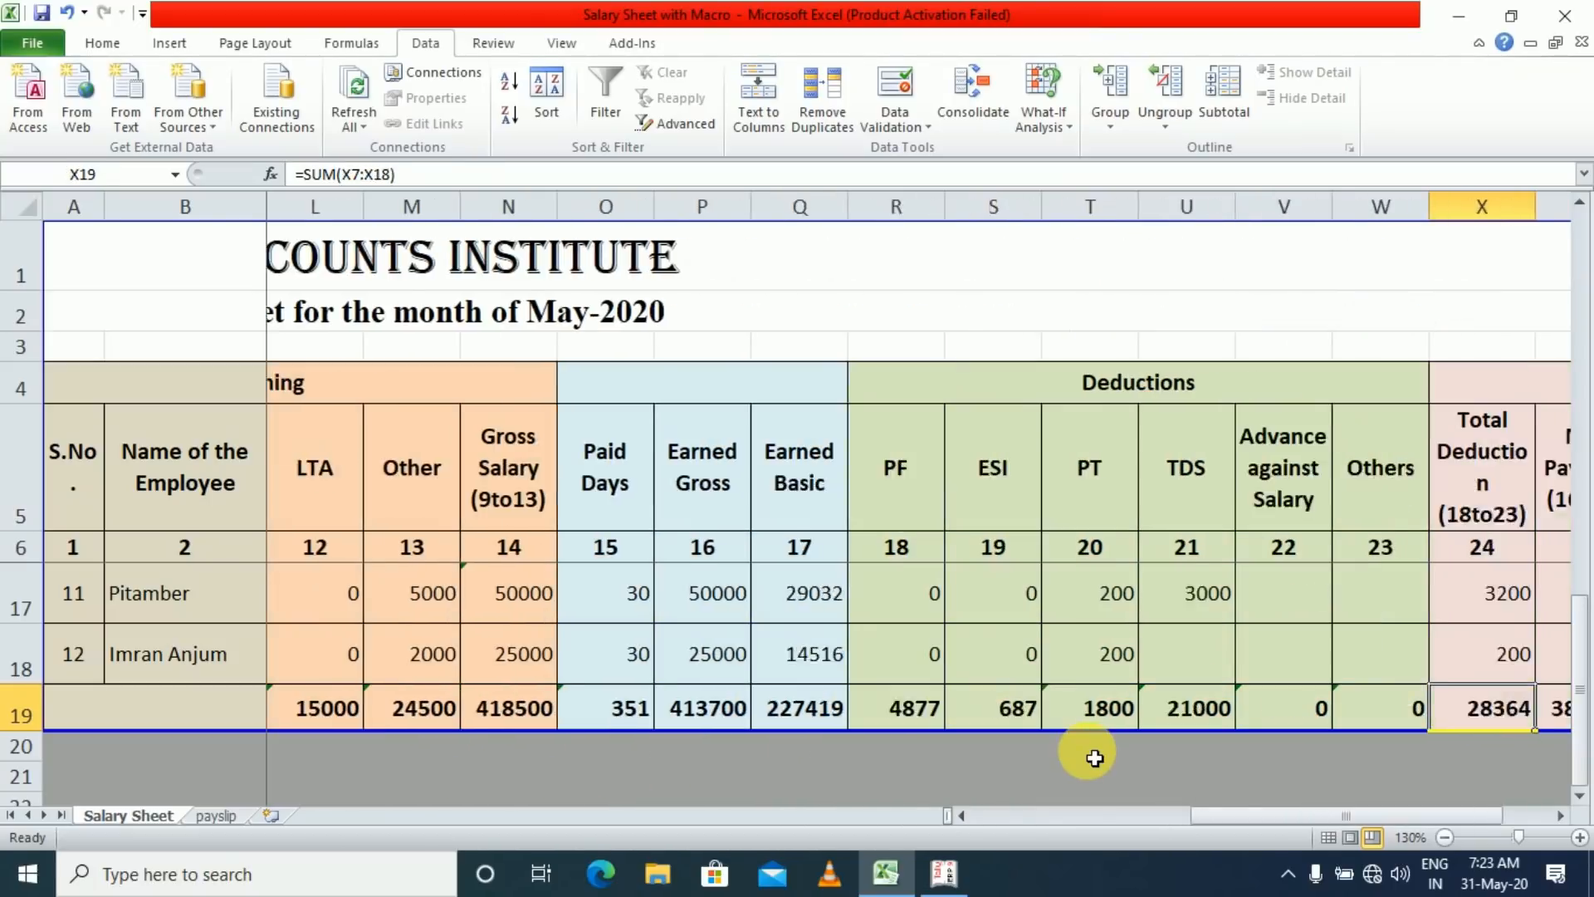
{"action": "key", "text": "Left"}
{"action": "key", "text": "Left"}
{"action": "key", "text": "Left"}
{"action": "key", "text": "Left"}
{"action": "key", "text": "Left"}
{"action": "key", "text": "Left"}
{"action": "key", "text": "Left"}
{"action": "key", "text": "Left"}
{"action": "key", "text": "Left"}
{"action": "key", "text": "Left"}
{"action": "key", "text": "Left"}
{"action": "key", "text": "Left"}
{"action": "key", "text": "Left"}
{"action": "key", "text": "Left"}
{"action": "key", "text": "Left"}
{"action": "key", "text": "Left"}
{"action": "key", "text": "Left"}
{"action": "key", "text": "Left"}
{"action": "key", "text": "Left"}
{"action": "key", "text": "Left"}
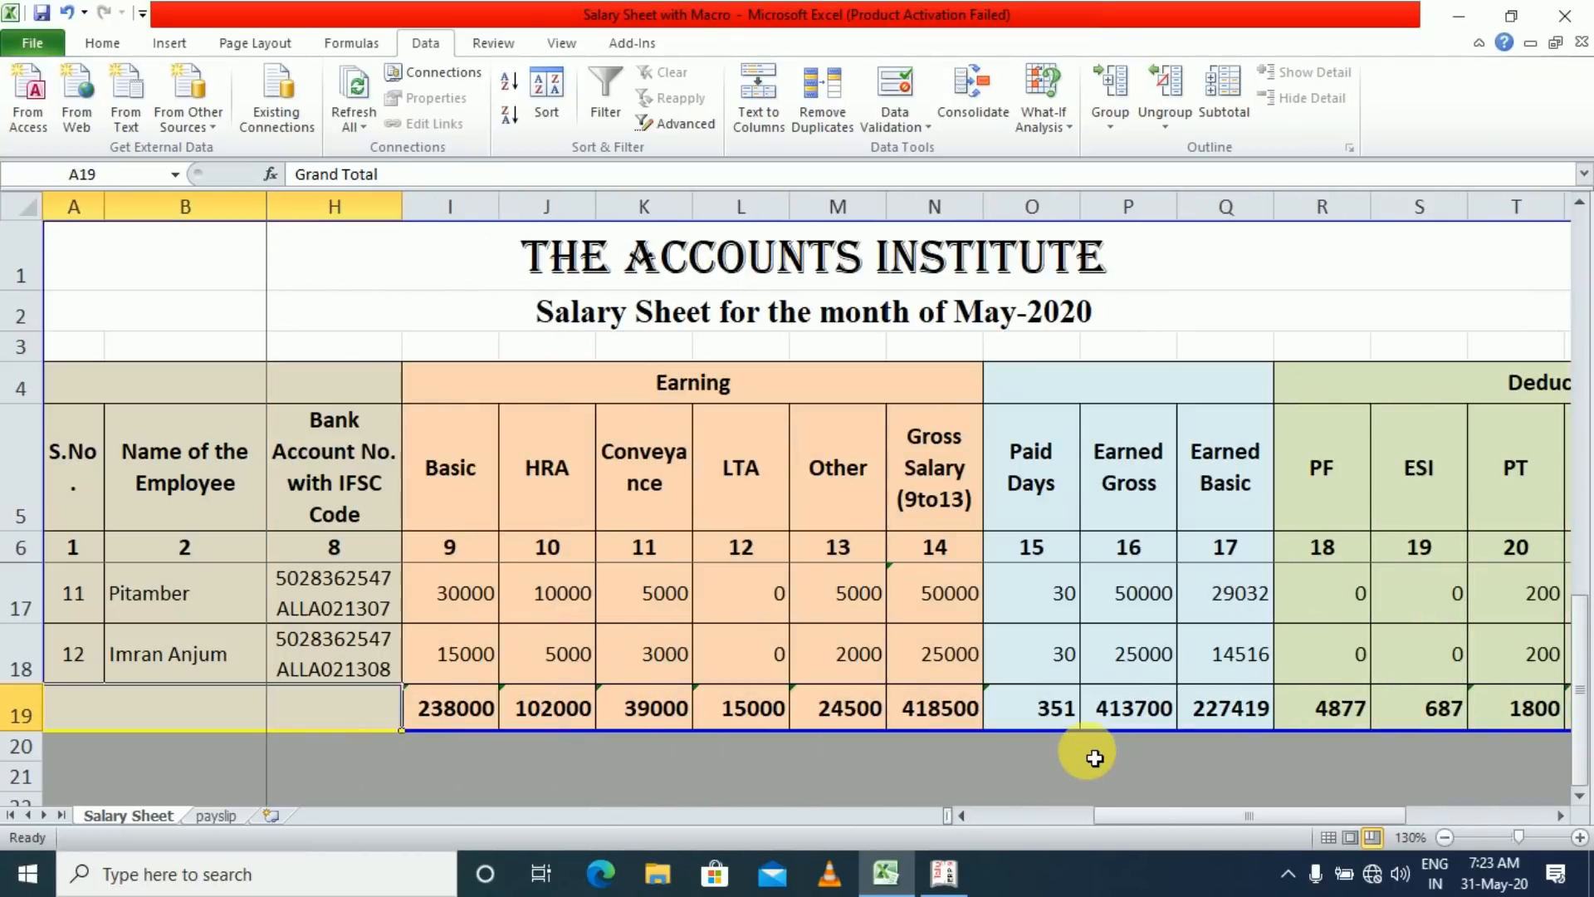
Browse the LTA column values for the first employees.
{"action": "left_click", "coordinate": [753, 505]}
{"action": "key", "text": "Down"}
{"action": "key", "text": "Down"}
{"action": "key", "text": "Down"}
{"action": "key", "text": "Down"}
{"action": "key", "text": "Up"}
{"action": "key", "text": "Up"}
{"action": "key", "text": "Up"}
{"action": "key", "text": "Down"}
{"action": "key", "text": "Down"}
{"action": "key", "text": "Up"}
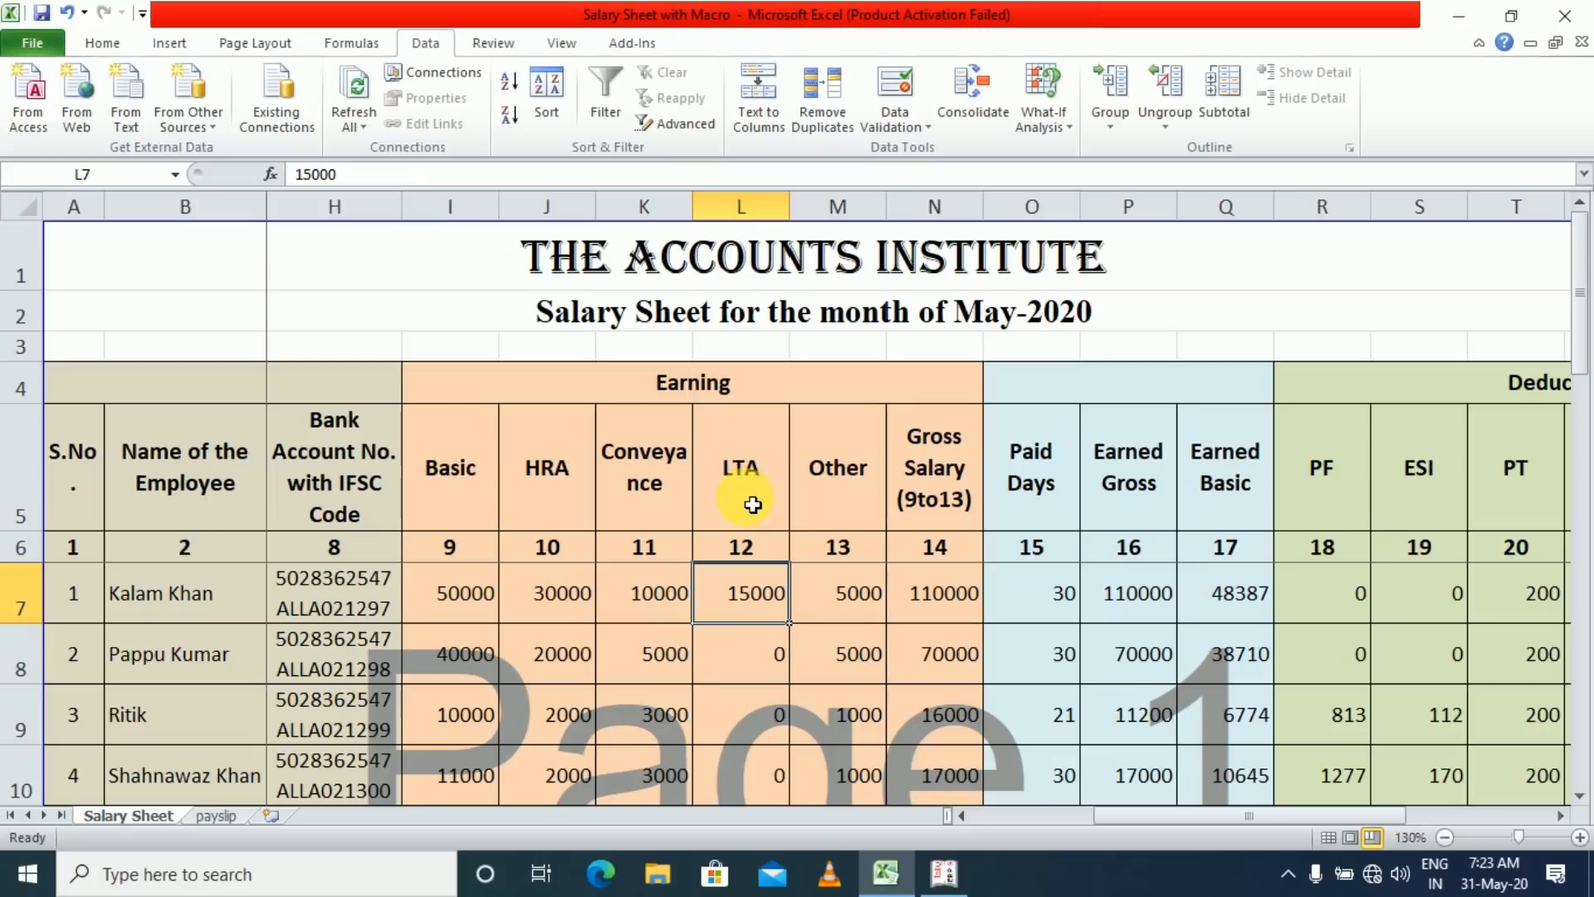
Change the sheet title's month to June-2020.
{"action": "key", "text": "Left"}
{"action": "key", "text": "Left"}
{"action": "key", "text": "Left"}
{"action": "key", "text": "Left"}
{"action": "key", "text": "Left"}
{"action": "key", "text": "Left"}
{"action": "key", "text": "Left"}
{"action": "key", "text": "Left"}
{"action": "key", "text": "Left"}
{"action": "key", "text": "Left"}
{"action": "key", "text": "Left"}
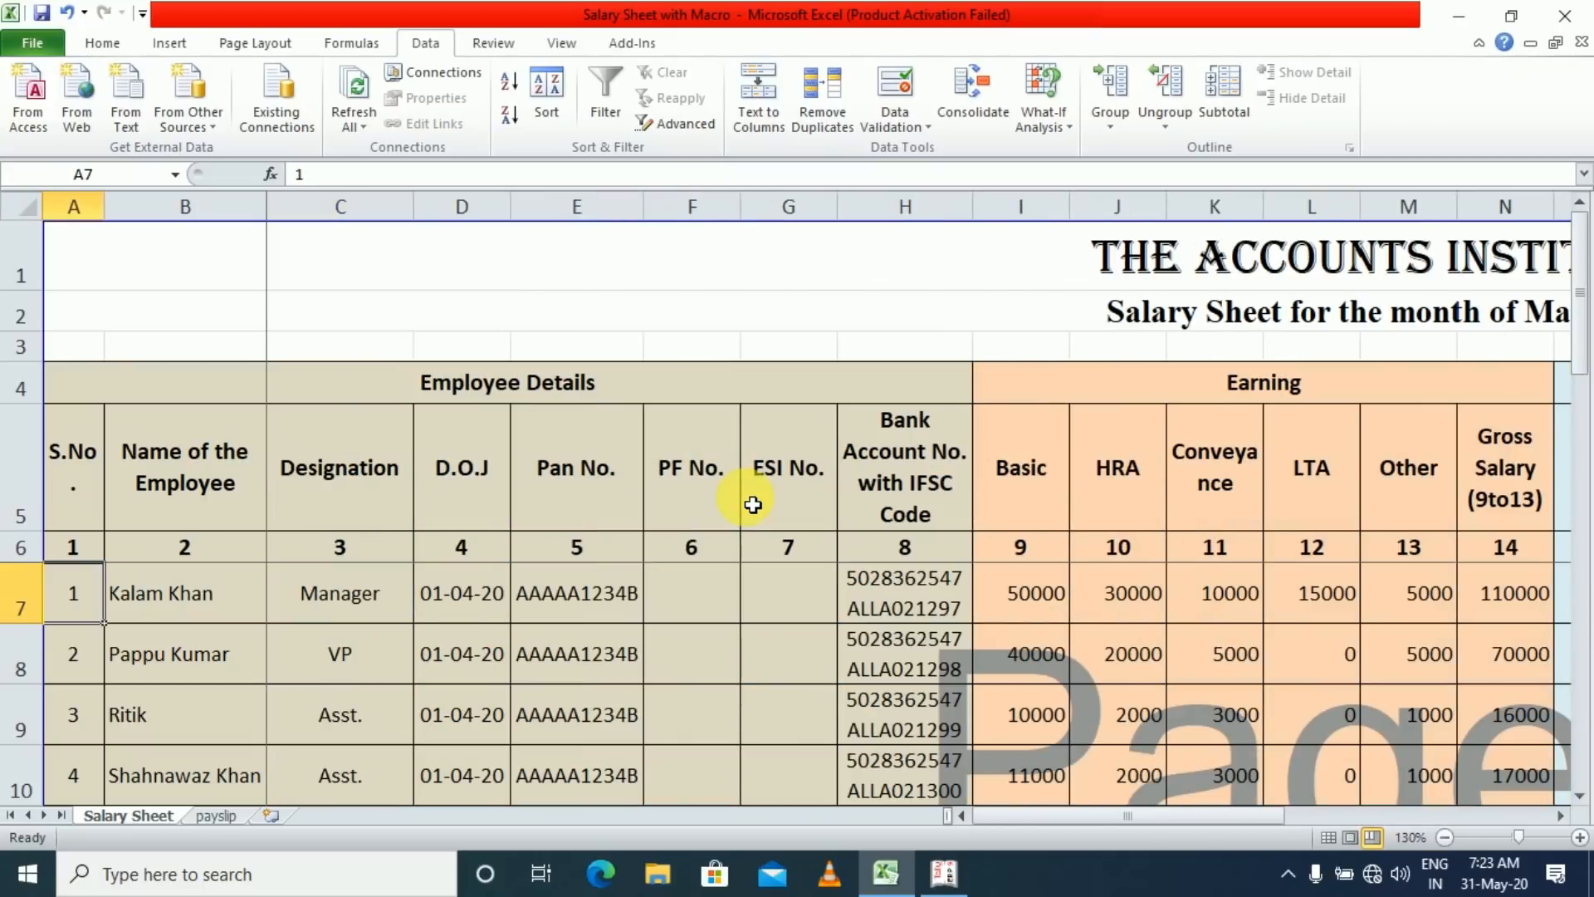
{"action": "key", "text": "Up"}
{"action": "key", "text": "Up"}
{"action": "key", "text": "Up"}
{"action": "key", "text": "Up"}
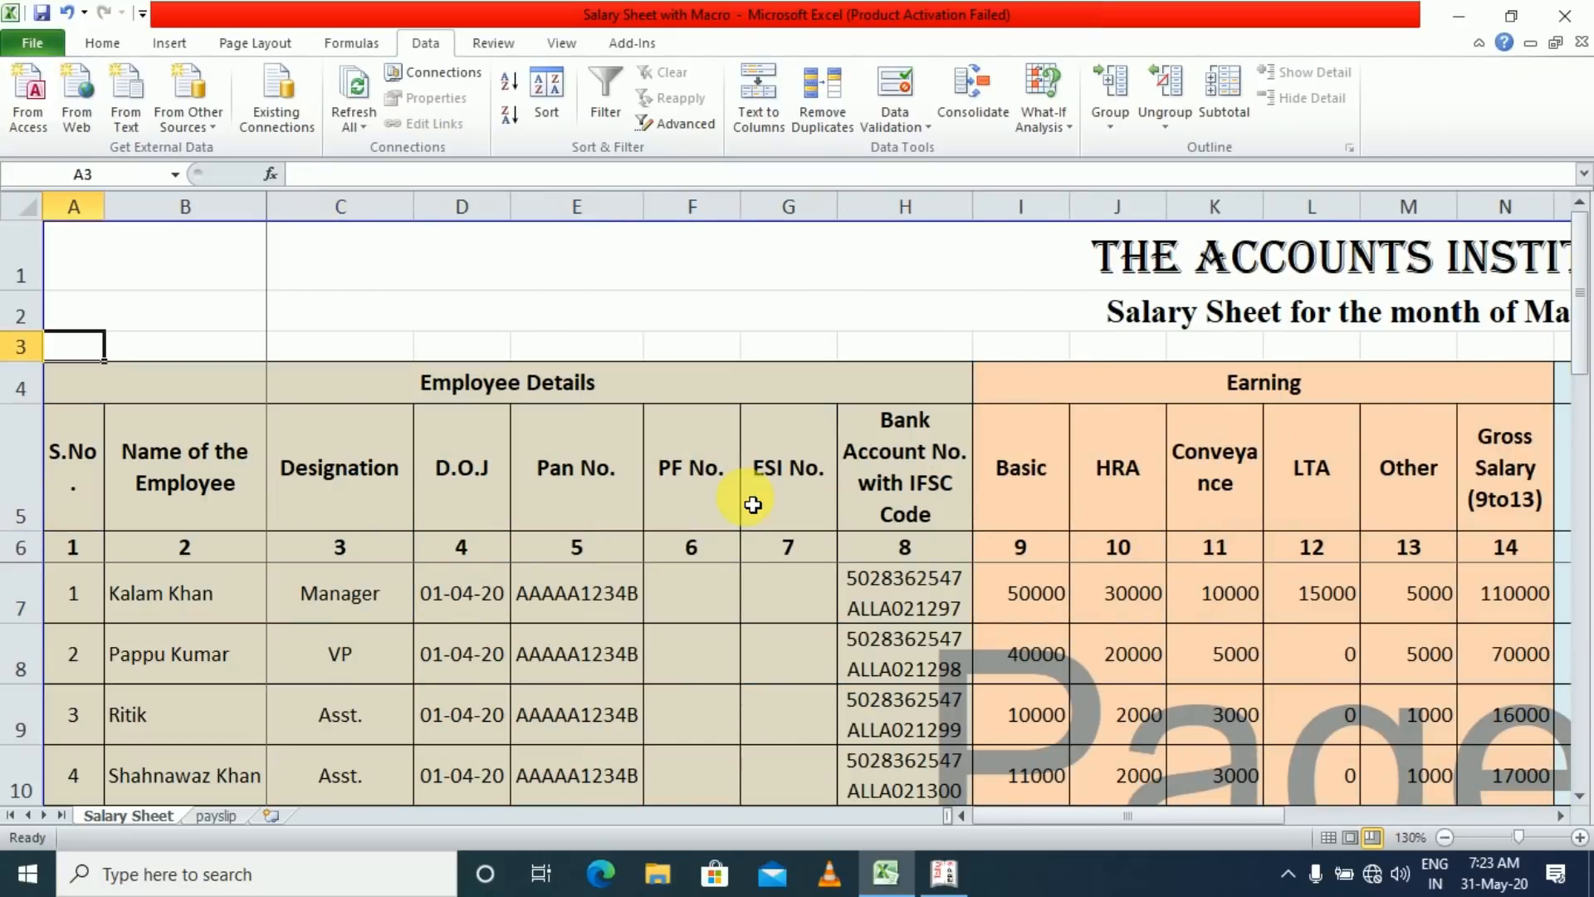
{"action": "left_click", "coordinate": [1263, 313]}
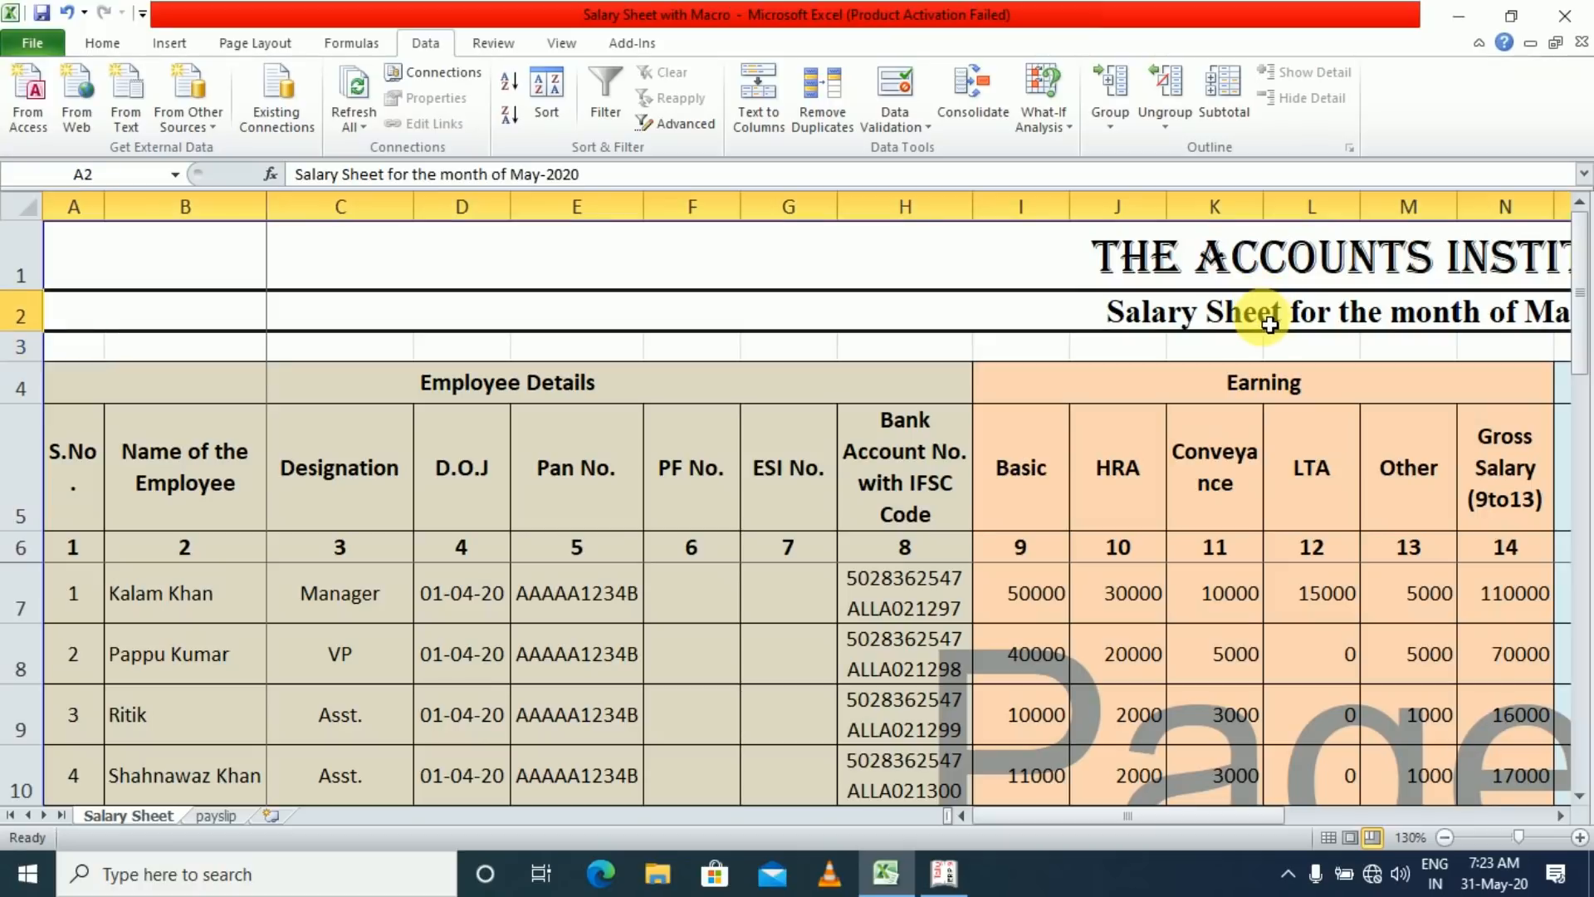
{"action": "left_click_drag", "start_coordinate": [1265, 820], "coordinate": [1368, 820]}
{"action": "left_click", "coordinate": [177, 593]}
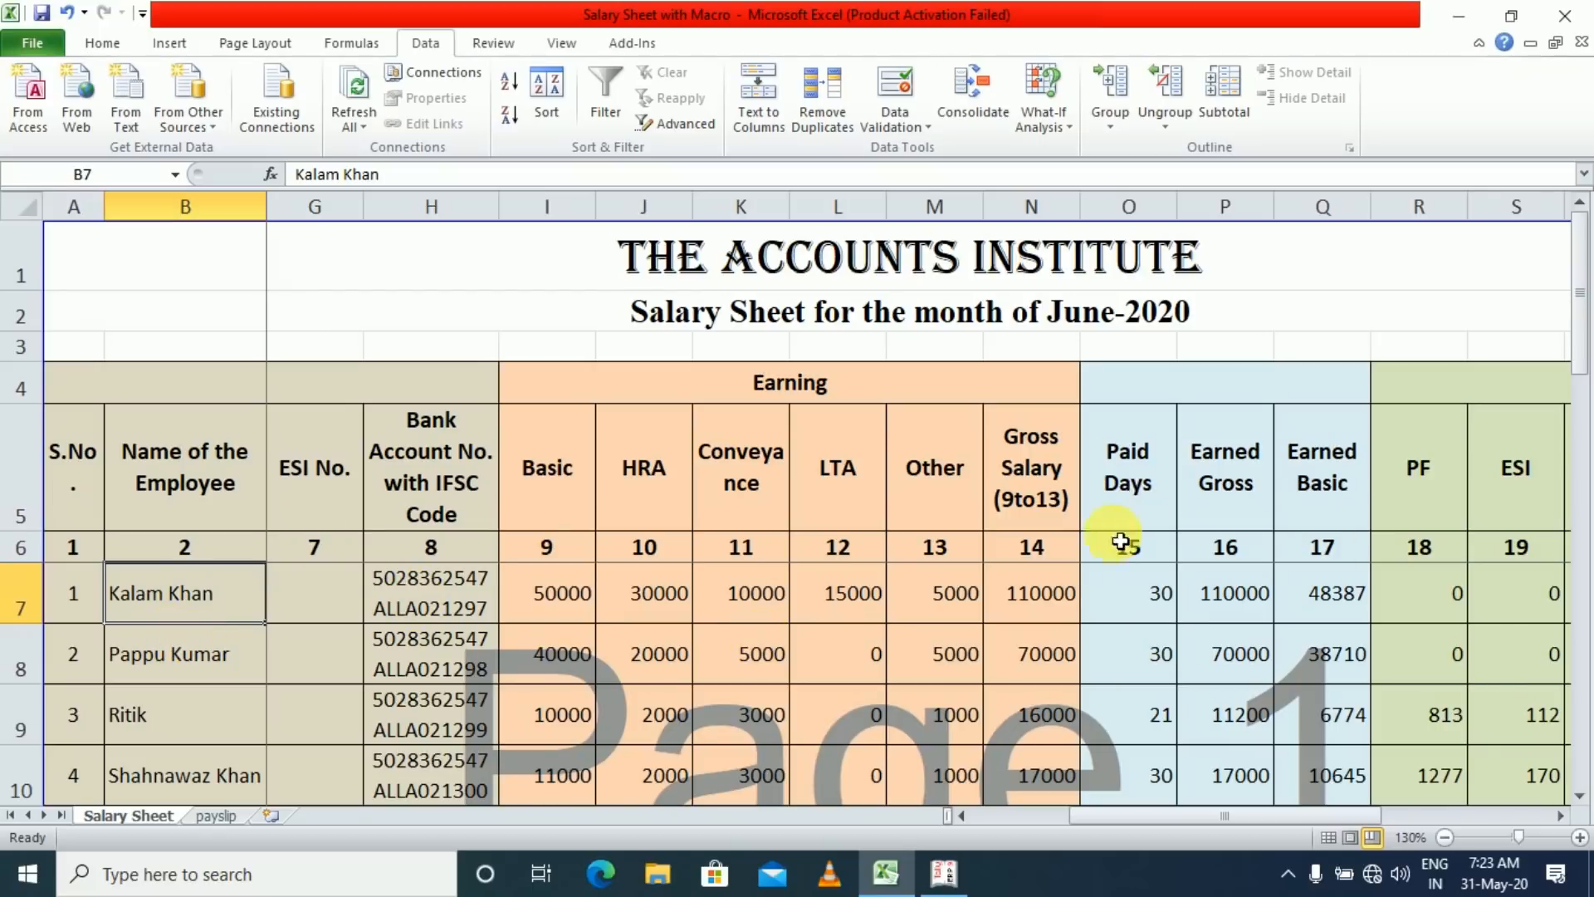
Inspect the Gross Salary and Earned Gross formulas in the first employee row.
{"action": "left_click", "coordinate": [1047, 605]}
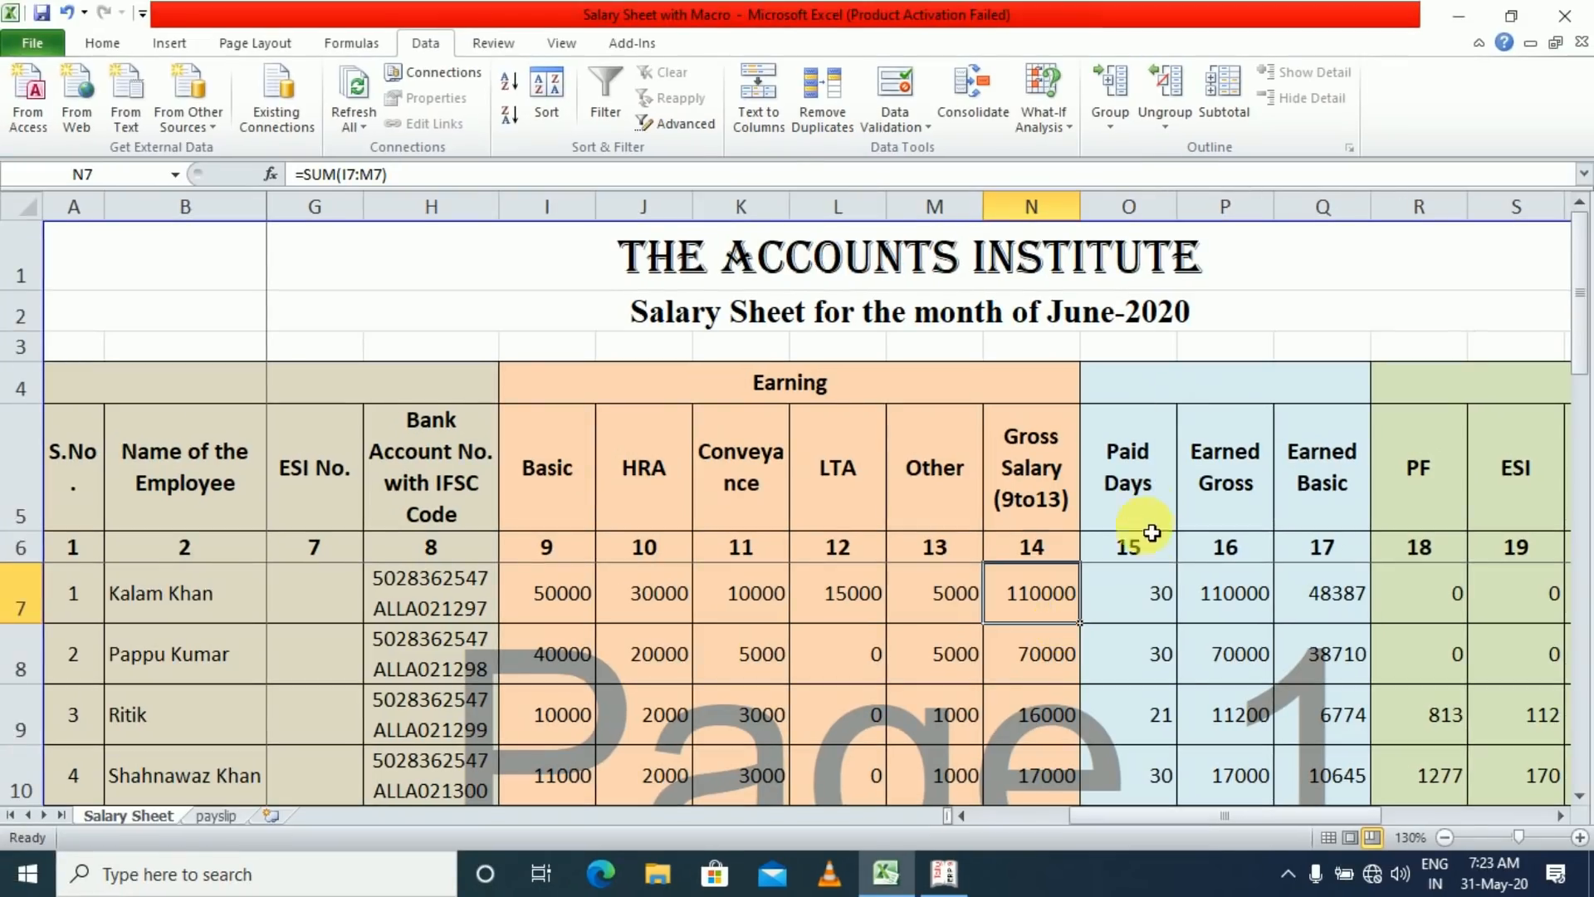
{"action": "left_click", "coordinate": [1153, 599]}
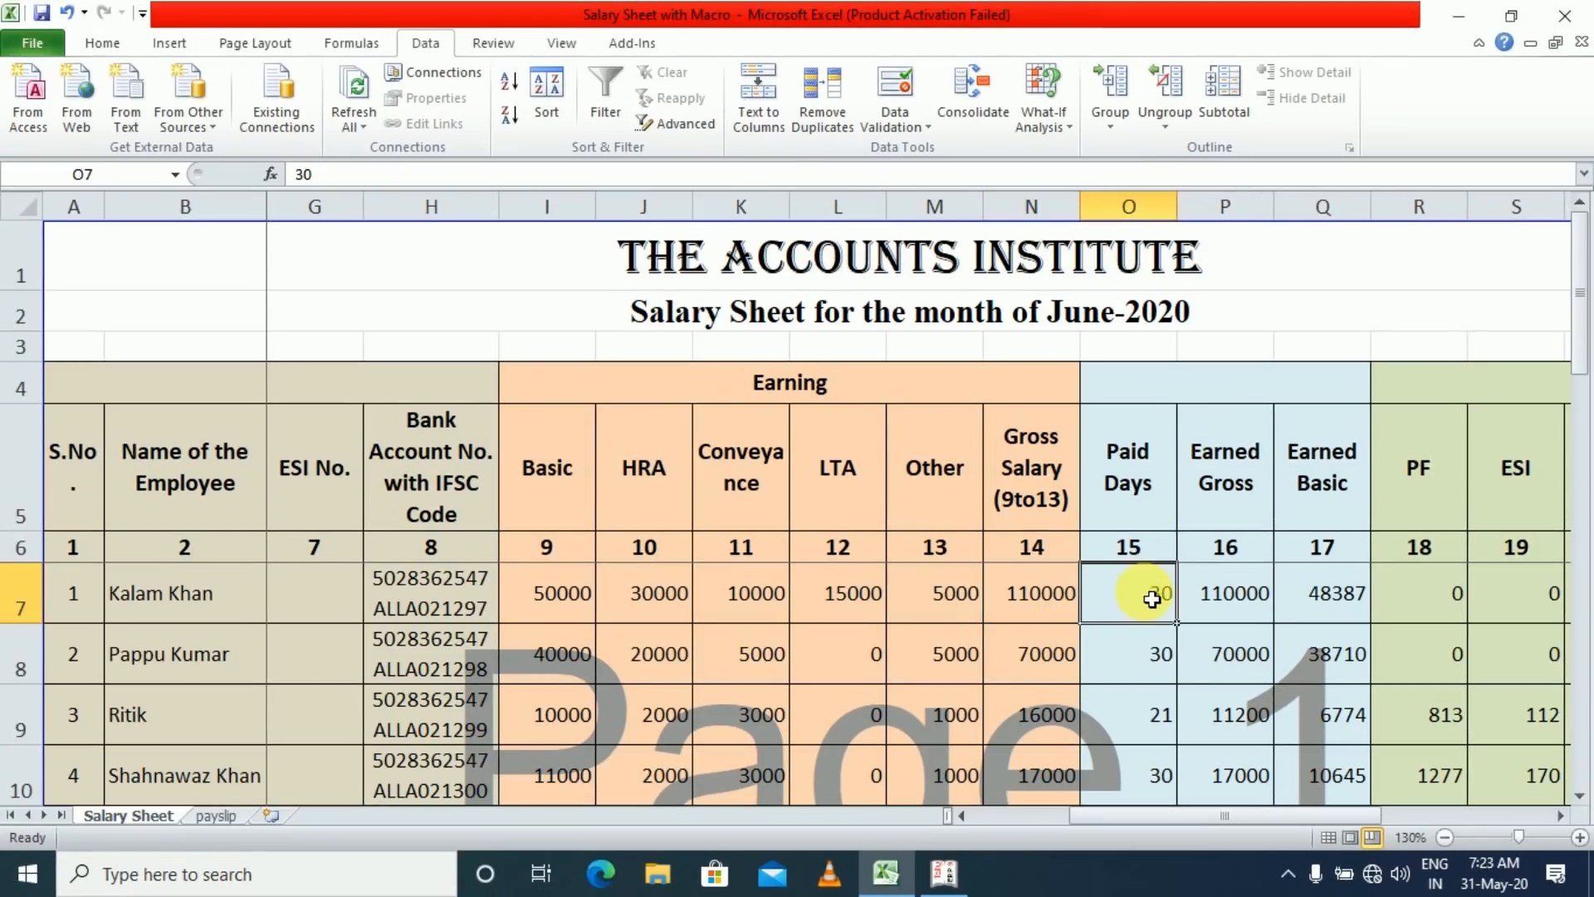
{"action": "left_click", "coordinate": [1263, 598]}
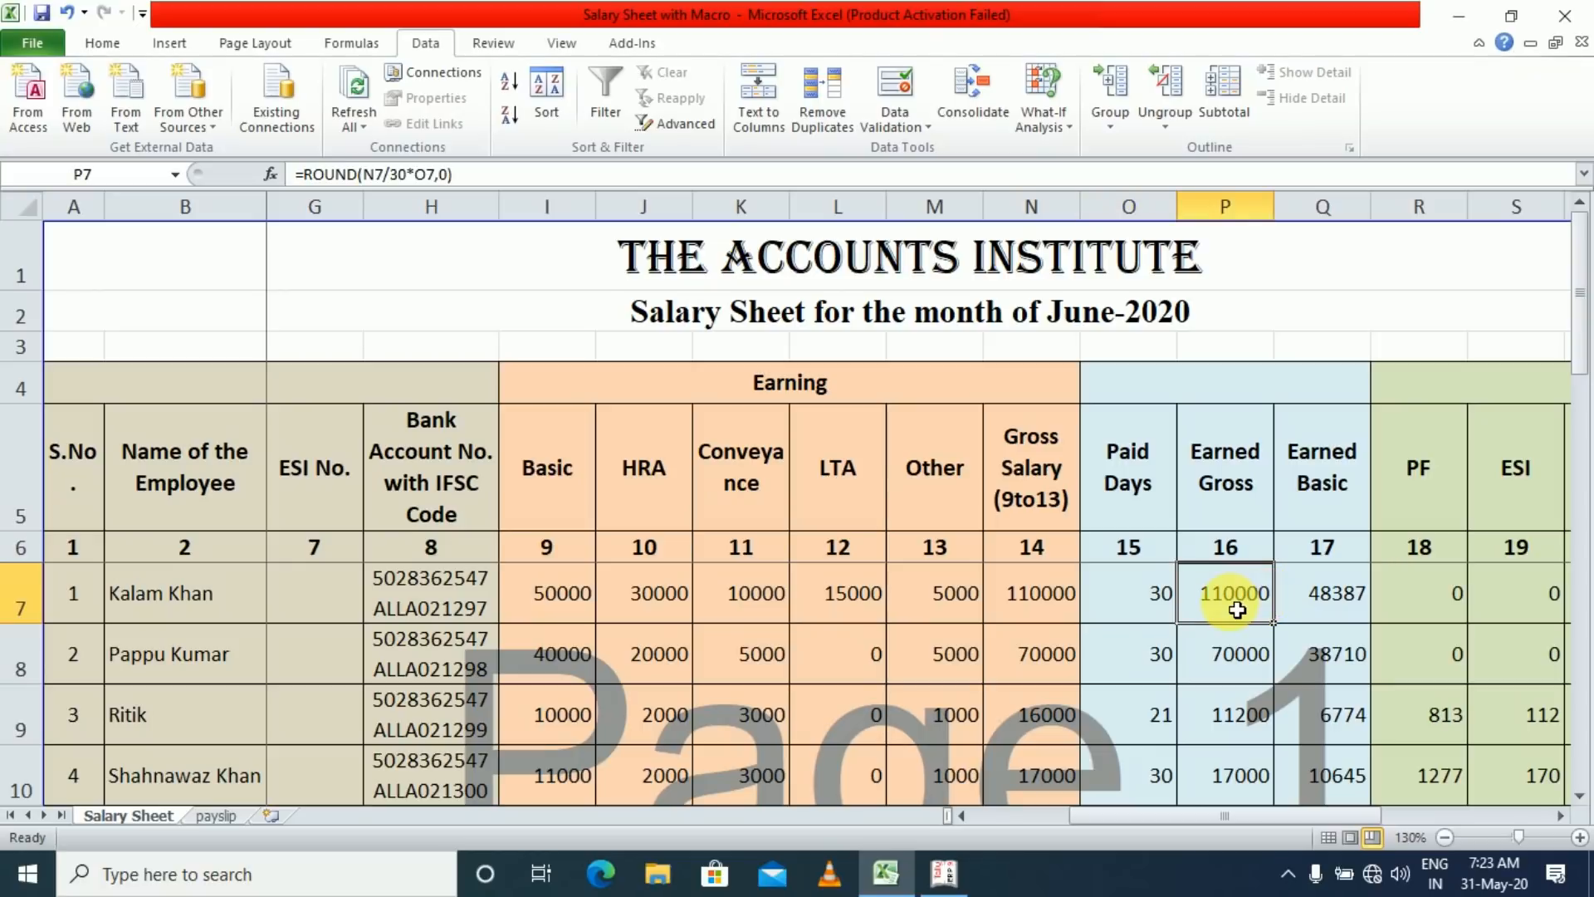
{"action": "double_click", "coordinate": [1235, 602]}
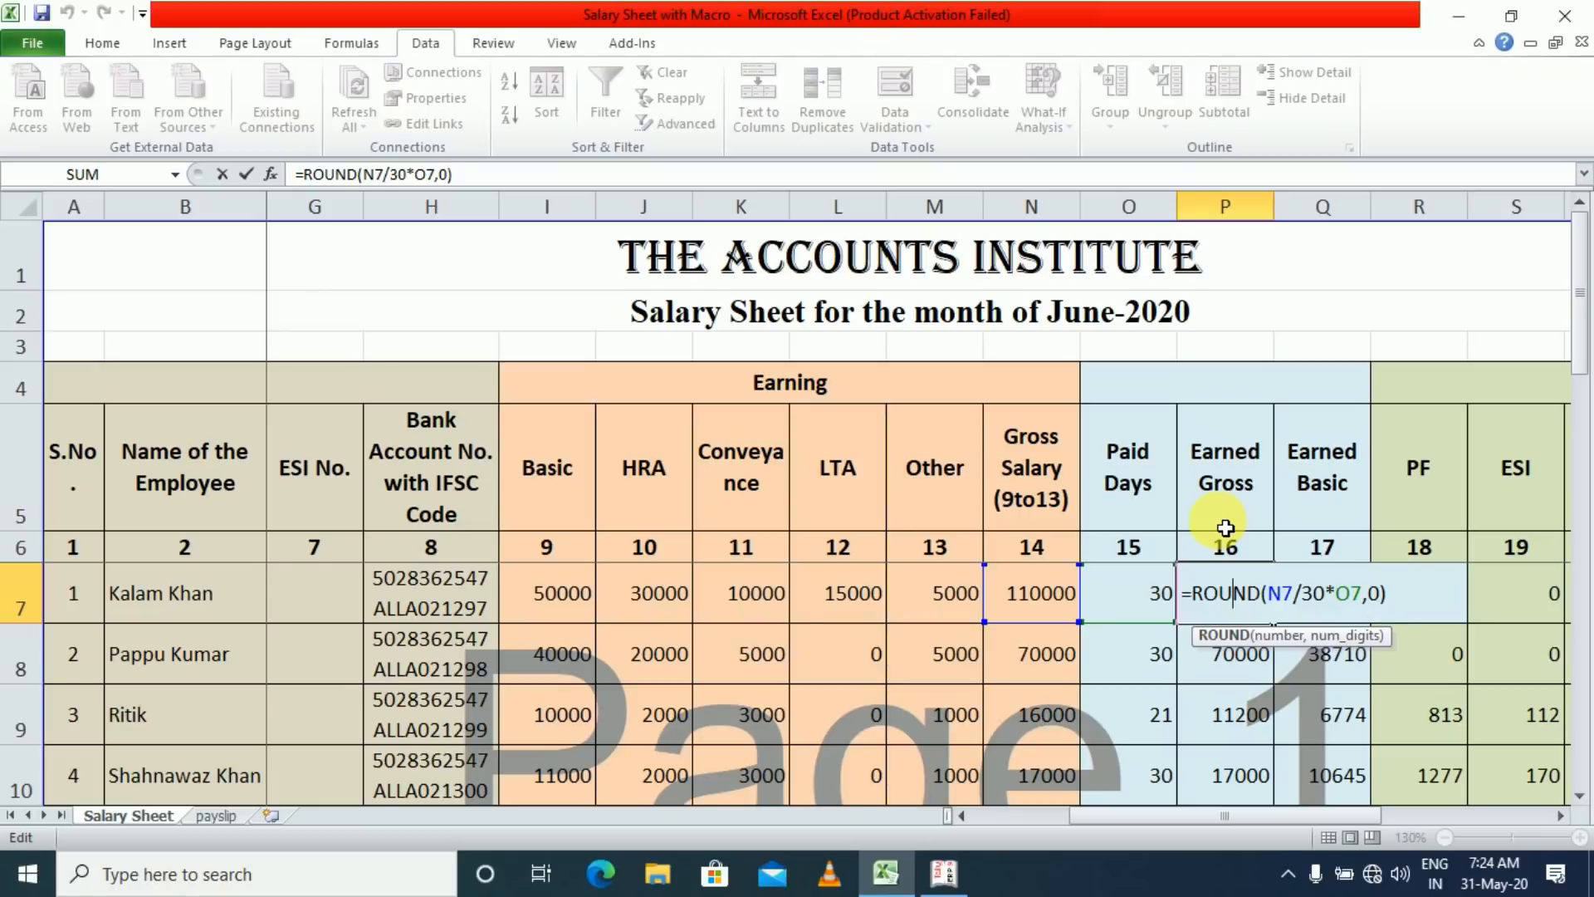
{"action": "key", "text": "ctrl+Return"}
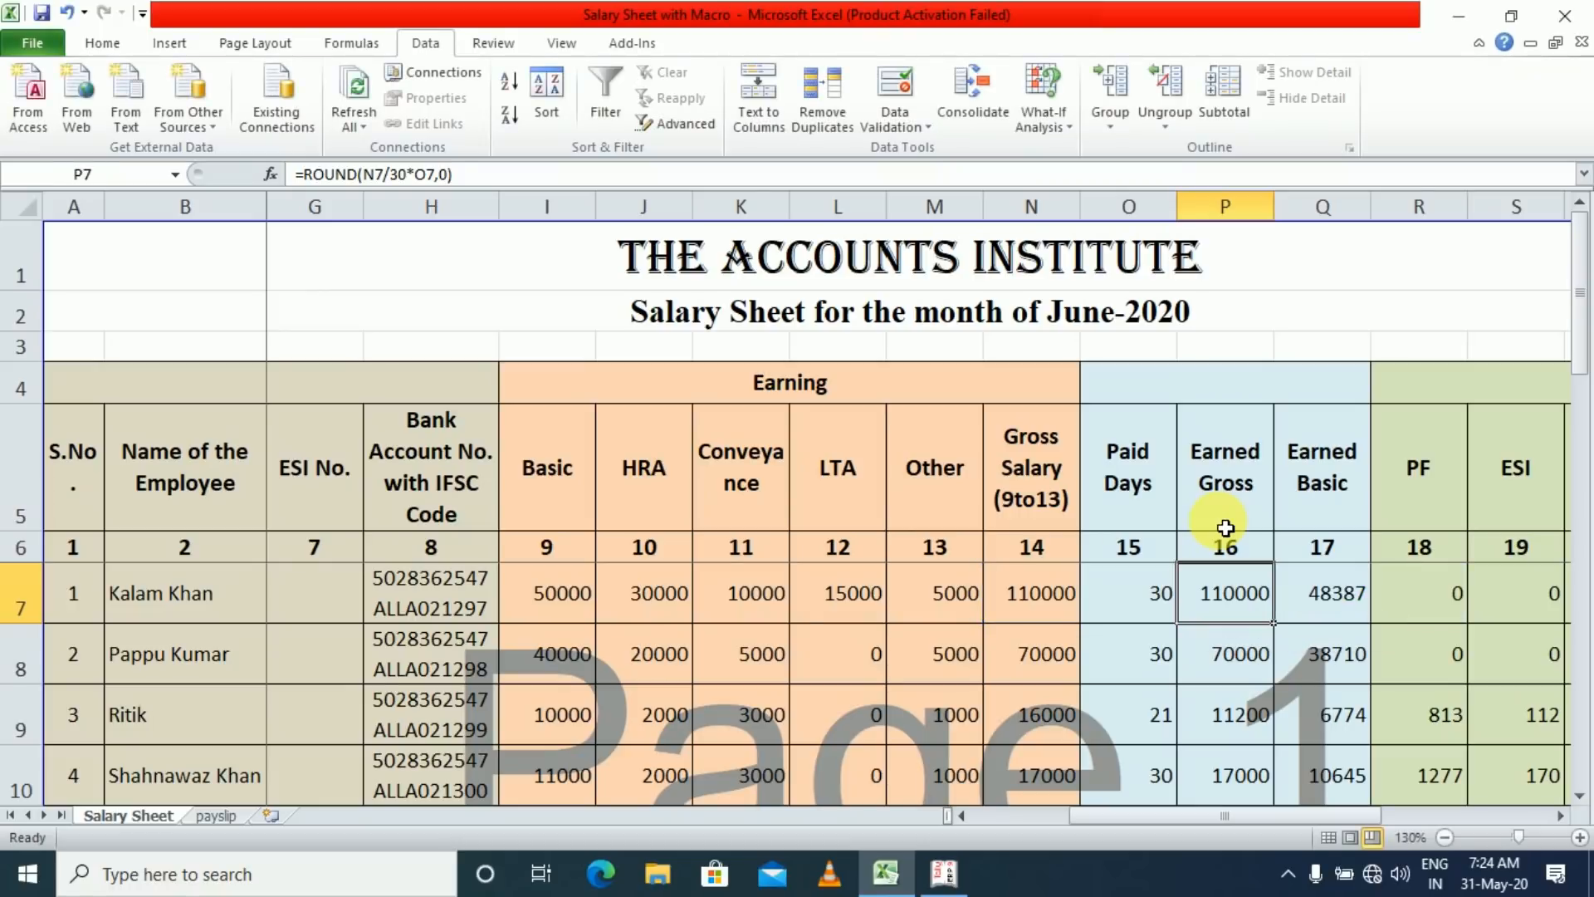
Change the Earned Basic formula to divide the basic by 30 days for every employee.
{"action": "key", "text": "Right"}
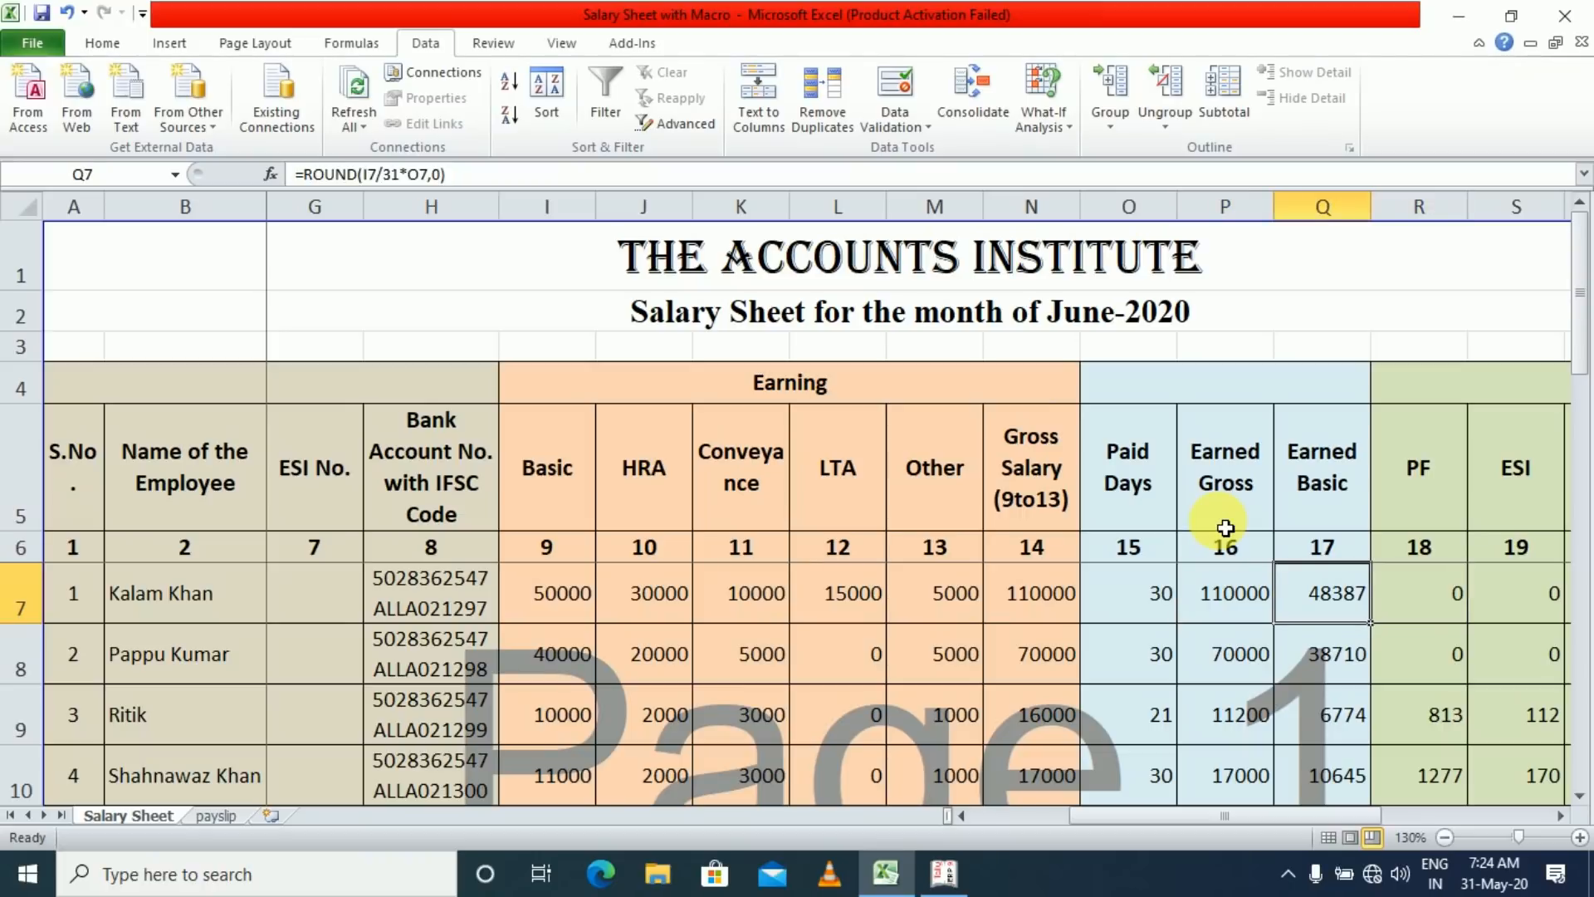
{"action": "double_click", "coordinate": [1332, 595]}
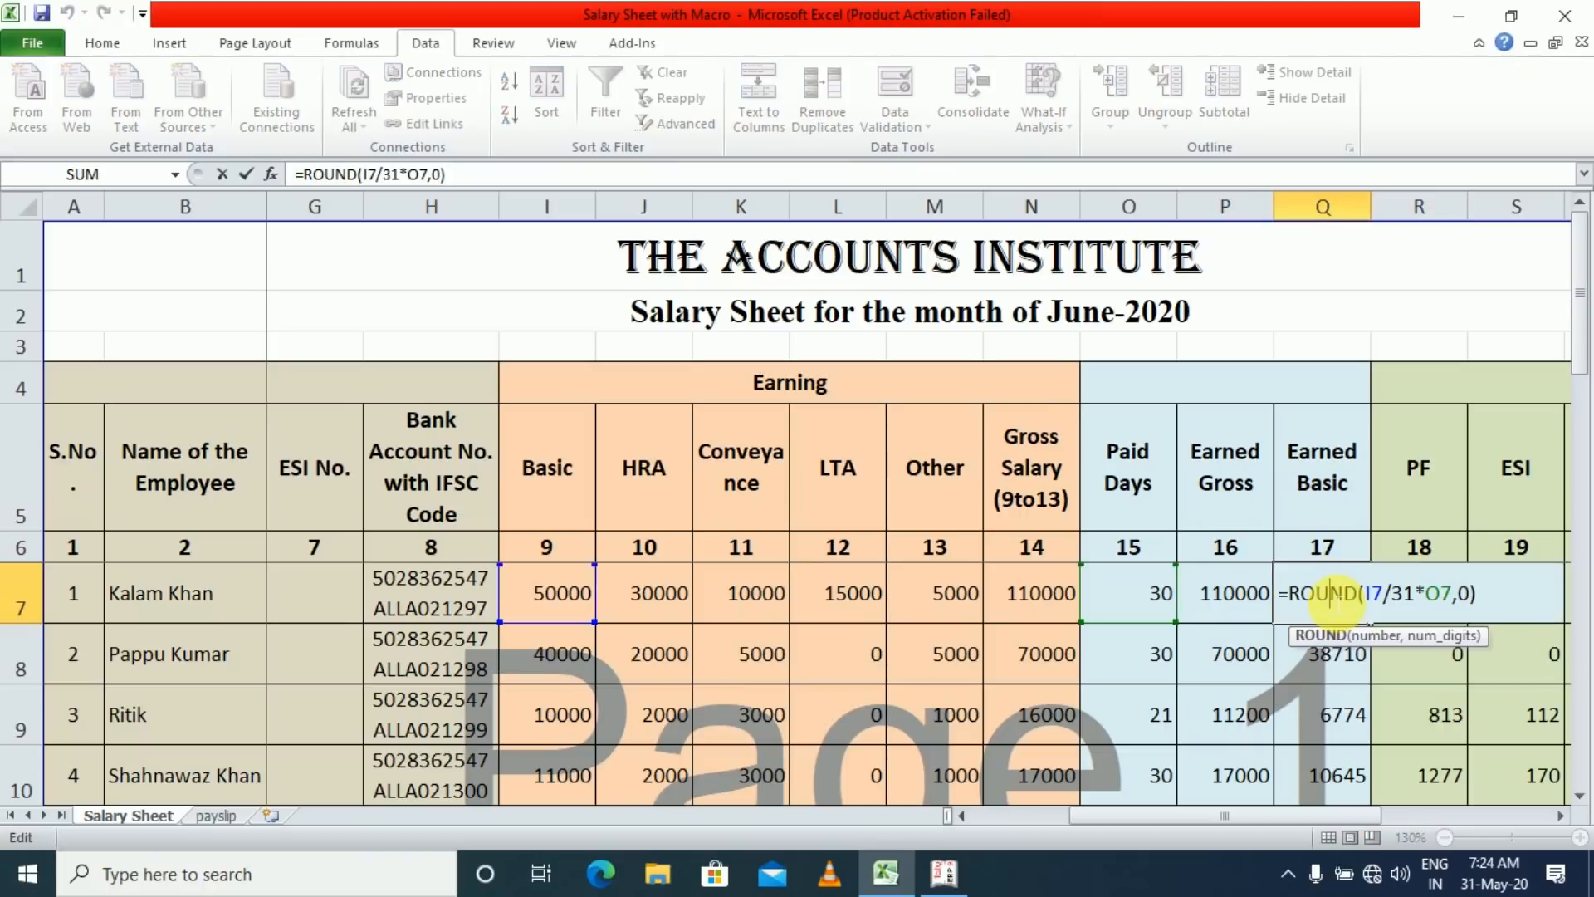
{"action": "key", "text": "Escape"}
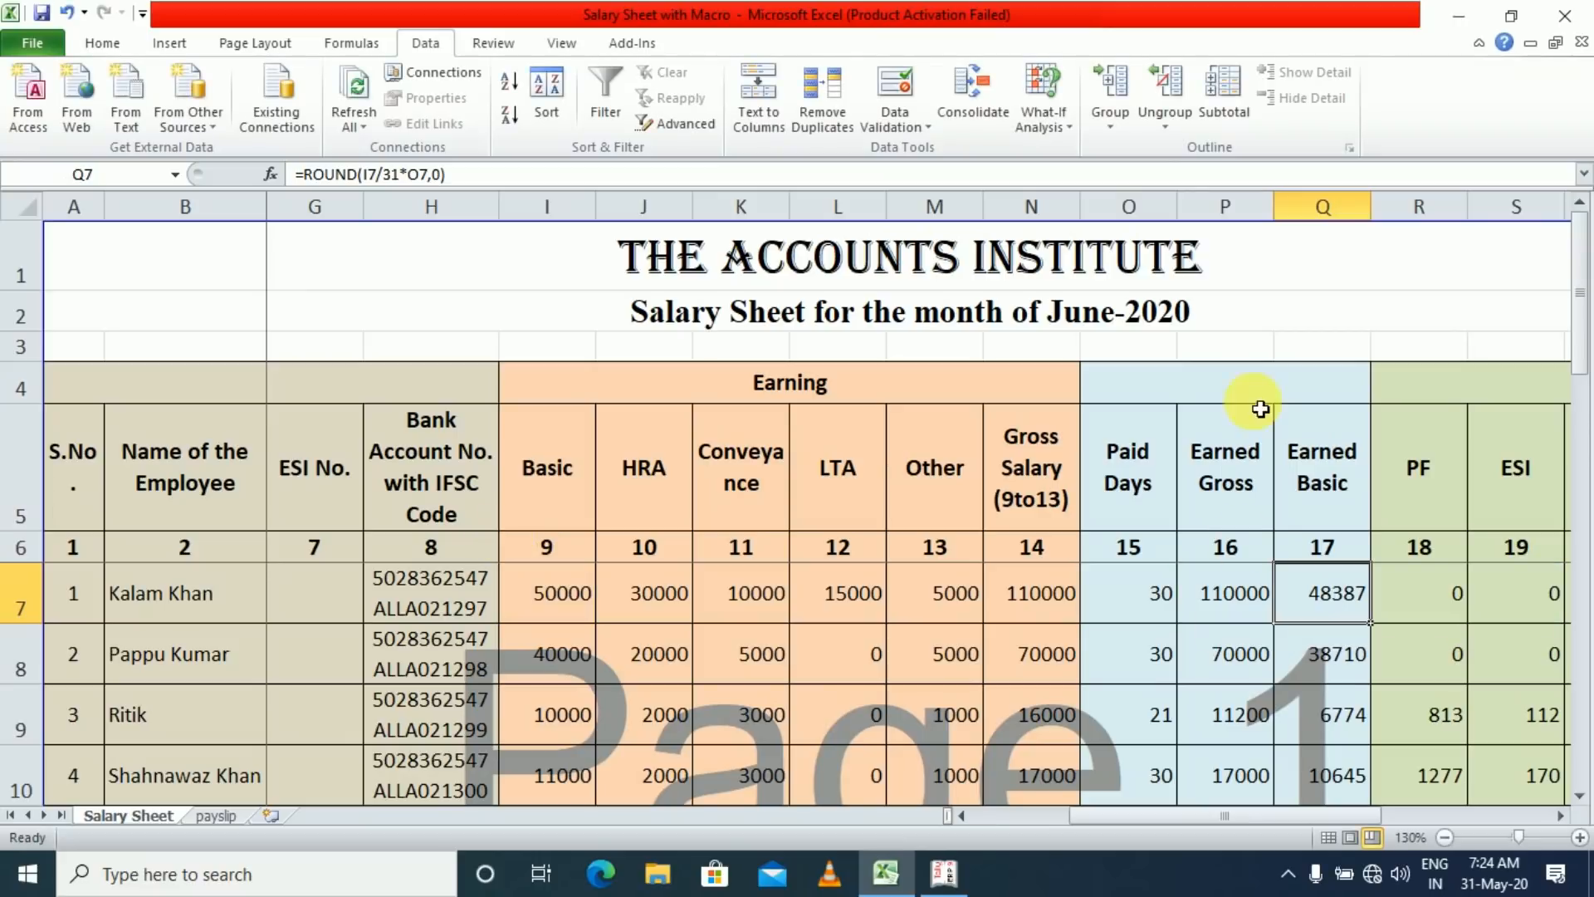
{"action": "left_click", "coordinate": [1229, 600]}
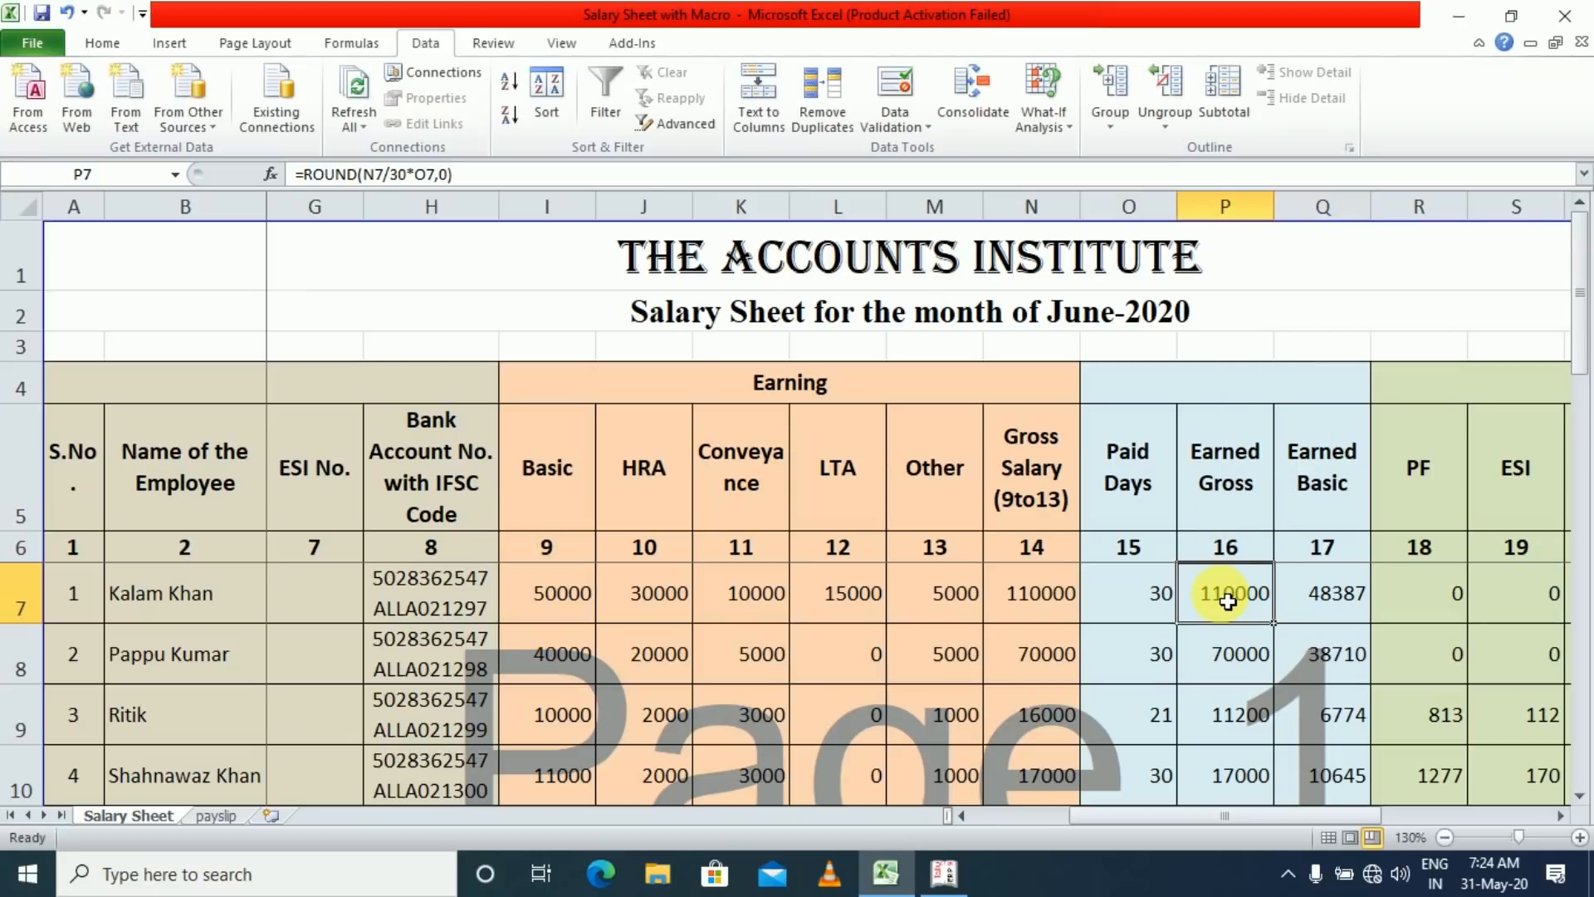
{"action": "left_click", "coordinate": [1320, 600]}
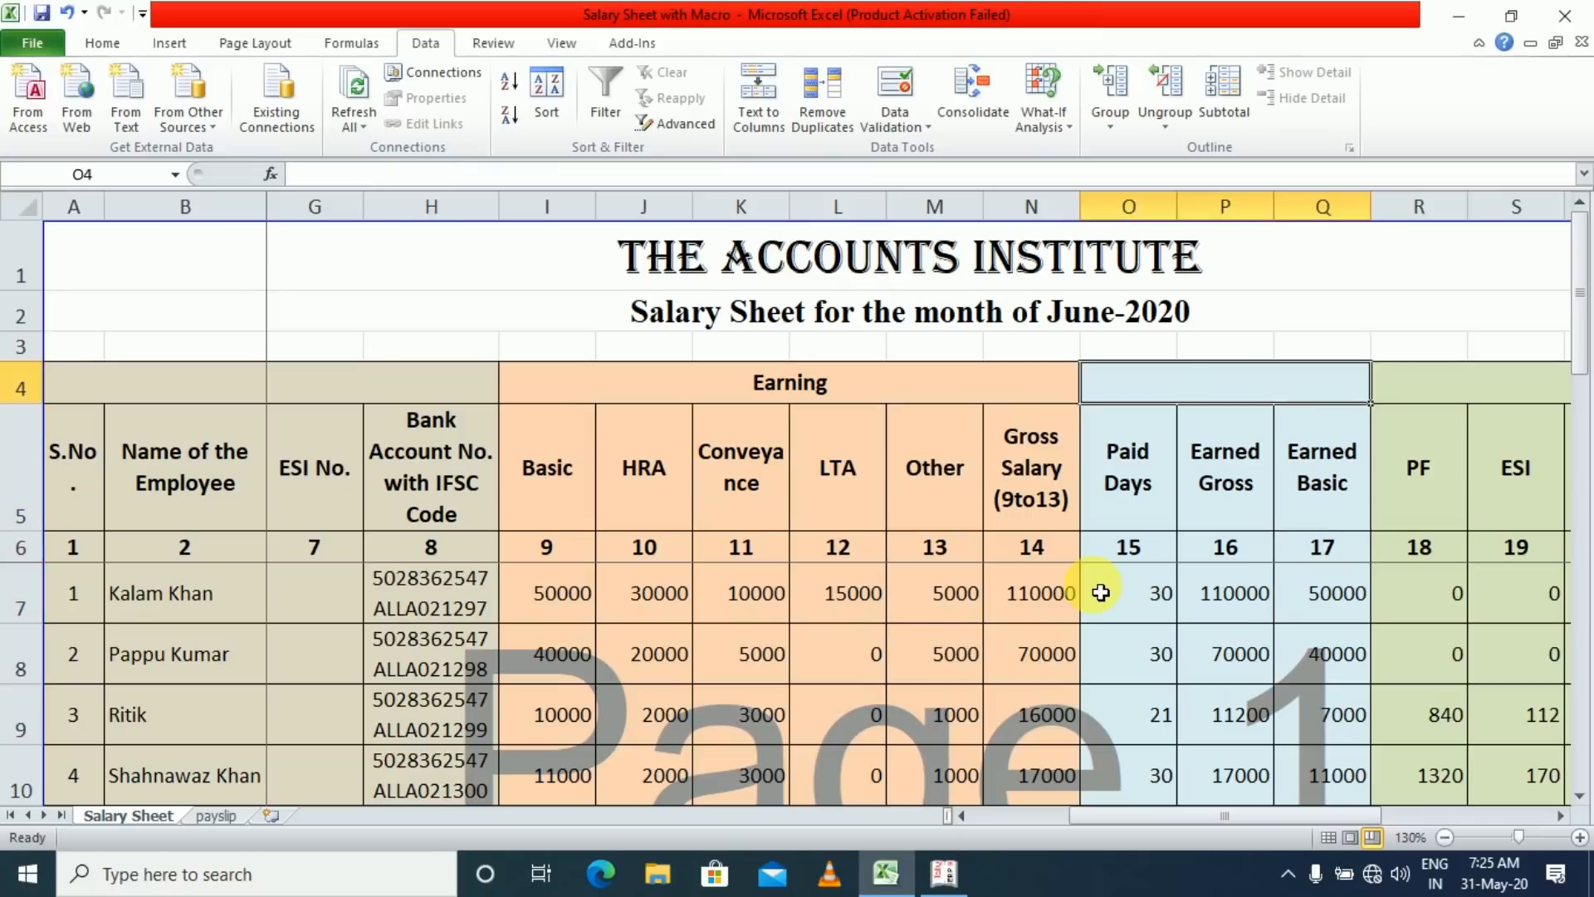
Browse the deduction columns and check the PF, ESI, PT and TDS values for the first employee.
{"action": "key", "text": "Right"}
{"action": "key", "text": "Right"}
{"action": "key", "text": "Right"}
{"action": "key", "text": "Right"}
{"action": "key", "text": "Right"}
{"action": "key", "text": "Right"}
{"action": "key", "text": "Left"}
{"action": "key", "text": "Left"}
{"action": "key", "text": "Left"}
{"action": "key", "text": "Left"}
{"action": "key", "text": "Left"}
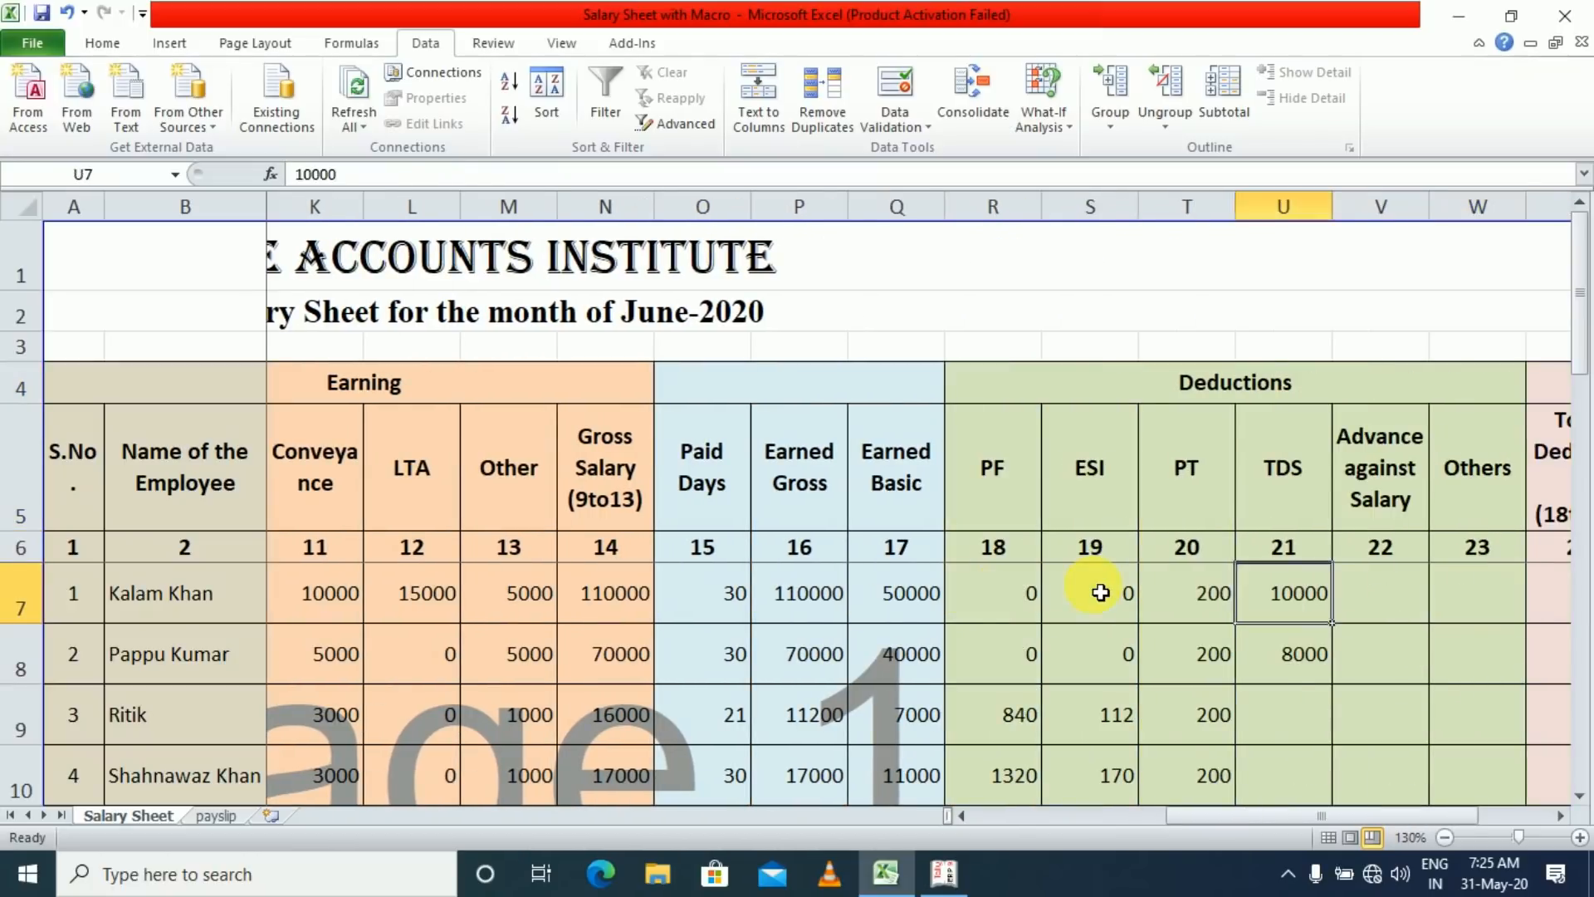
{"action": "key", "text": "Right"}
{"action": "key", "text": "Left"}
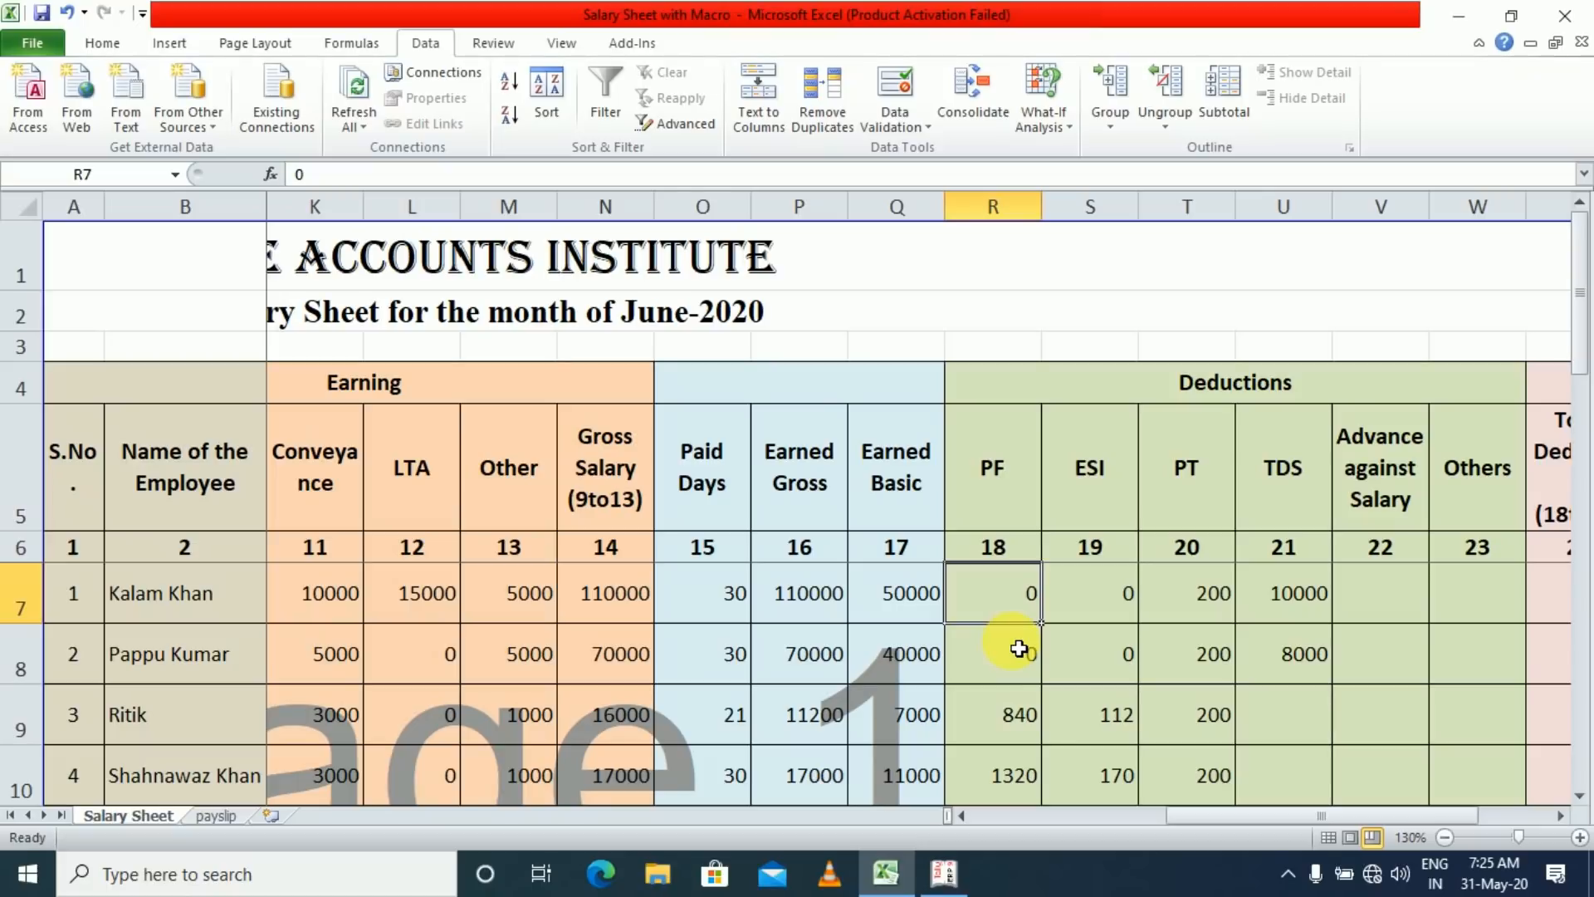
{"action": "left_click", "coordinate": [1109, 606]}
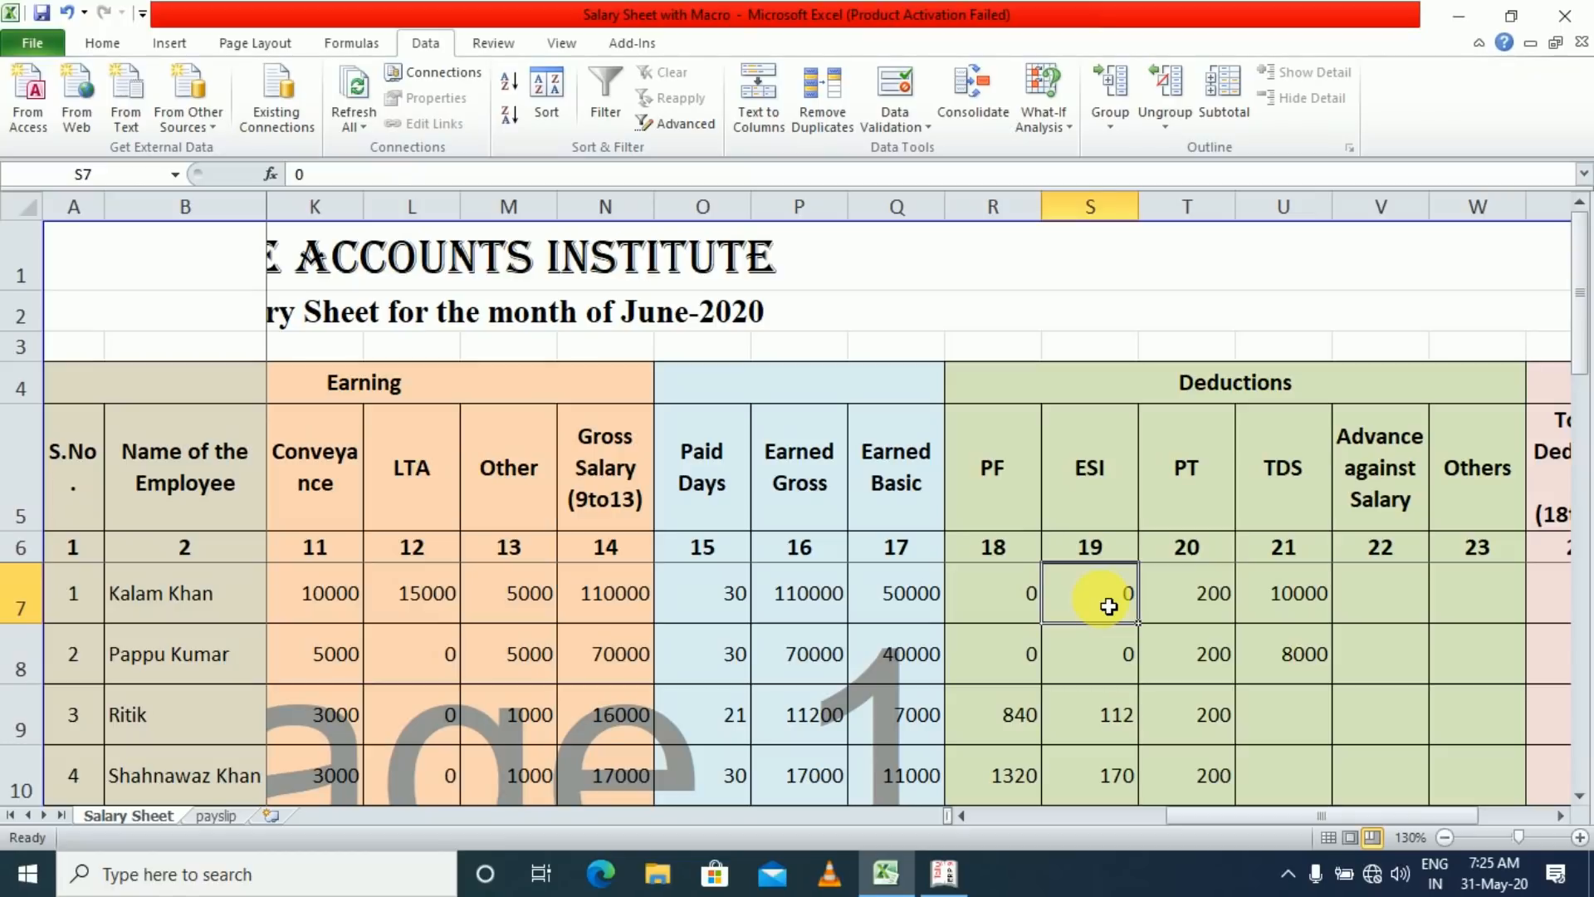
{"action": "left_click", "coordinate": [1223, 606]}
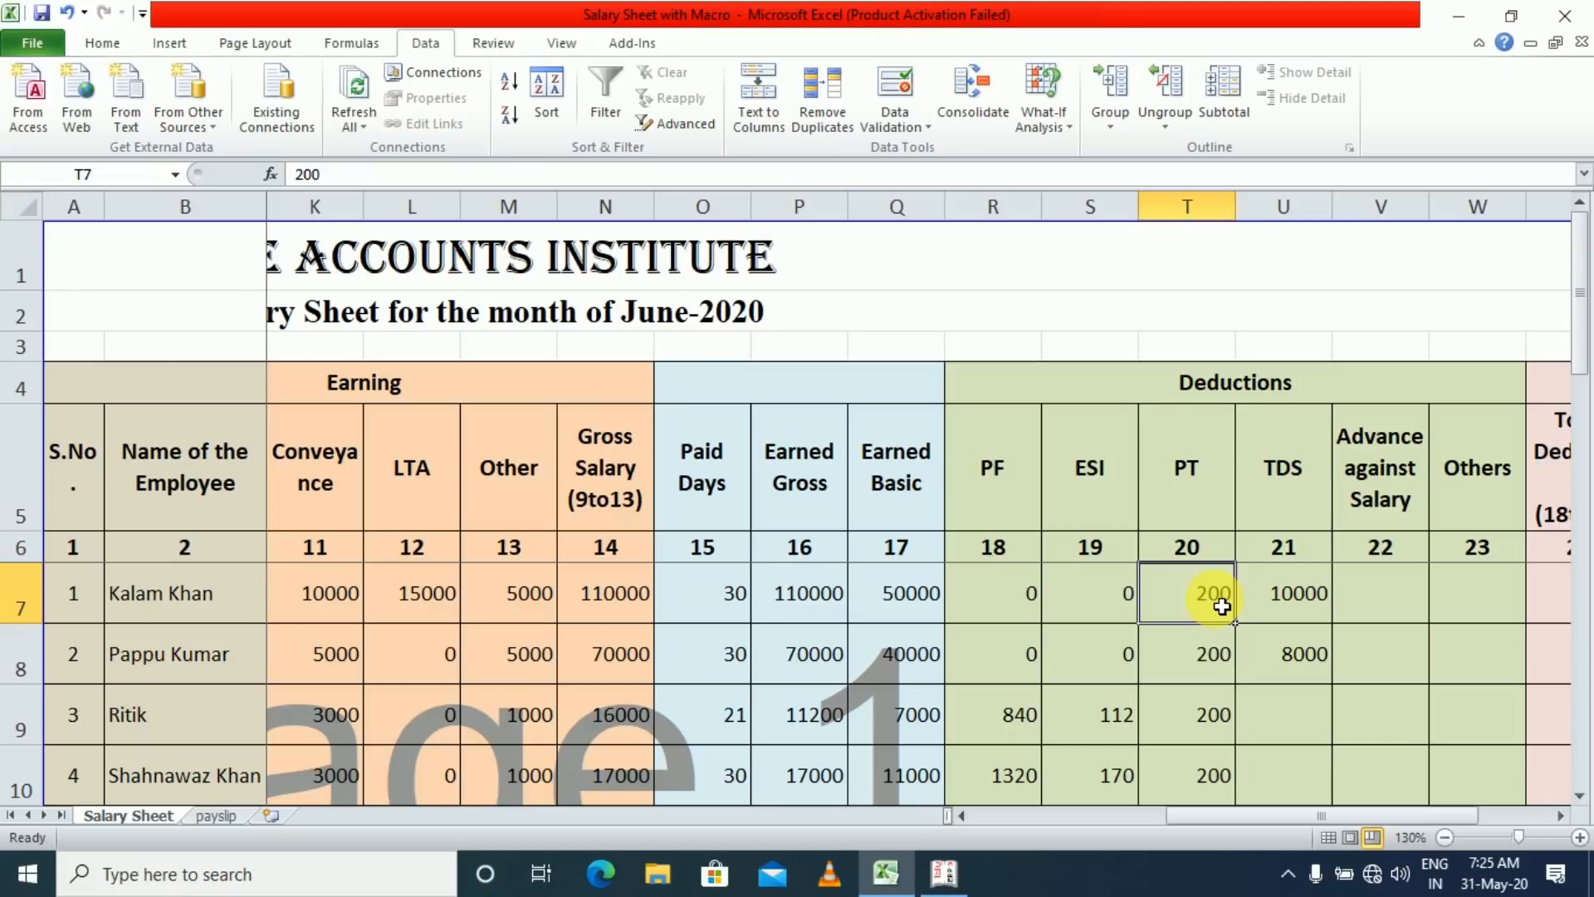
{"action": "left_click", "coordinate": [1291, 617]}
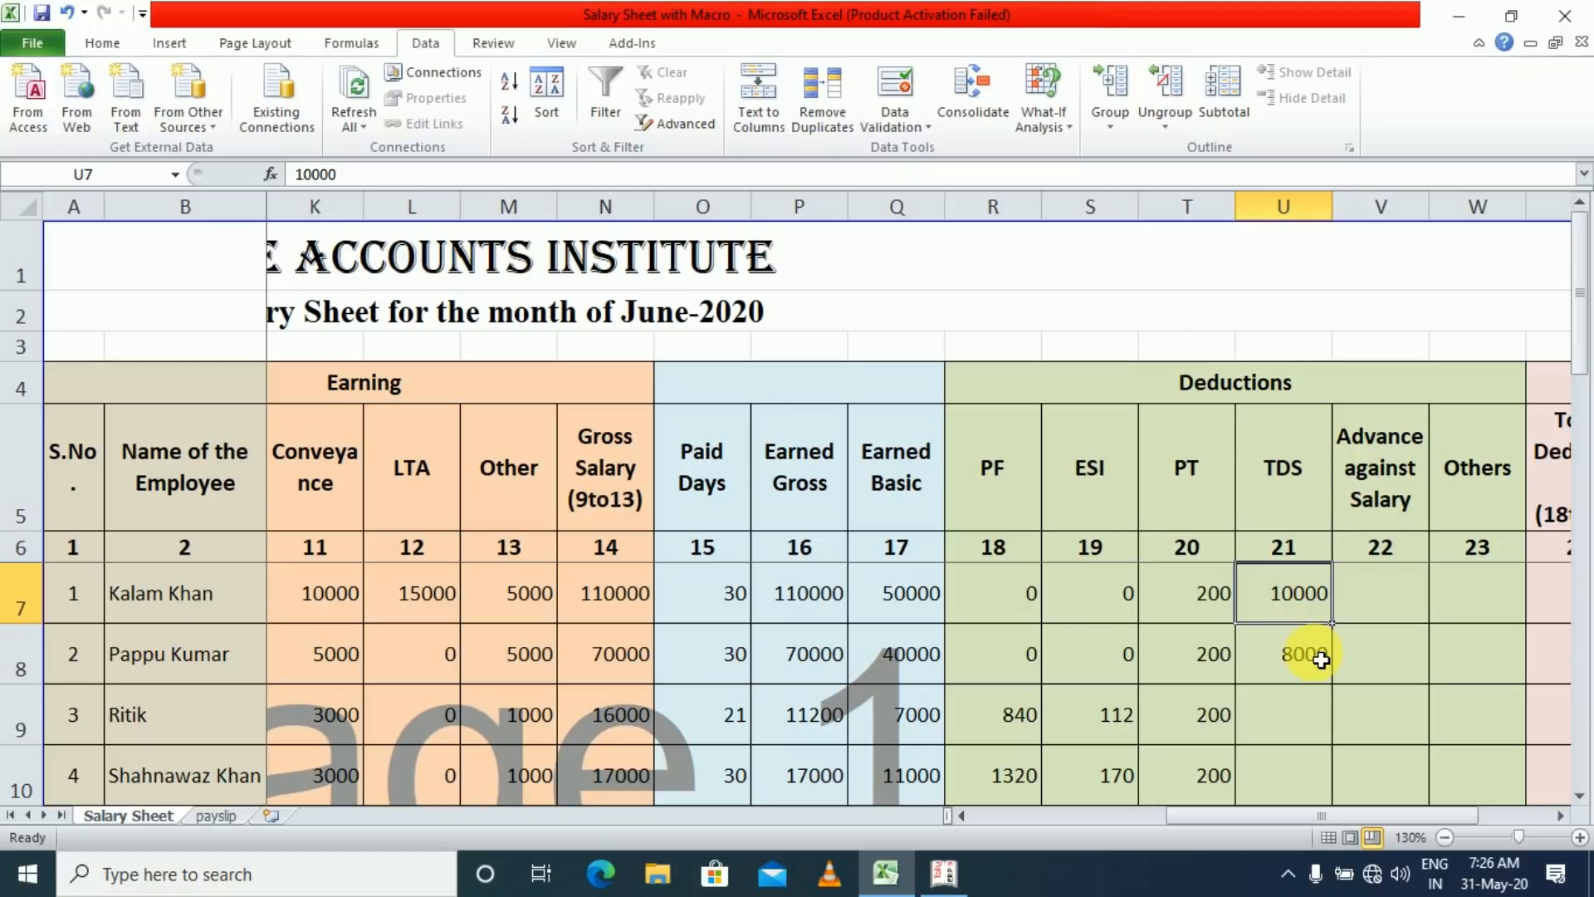
{"action": "left_click", "coordinate": [1002, 591]}
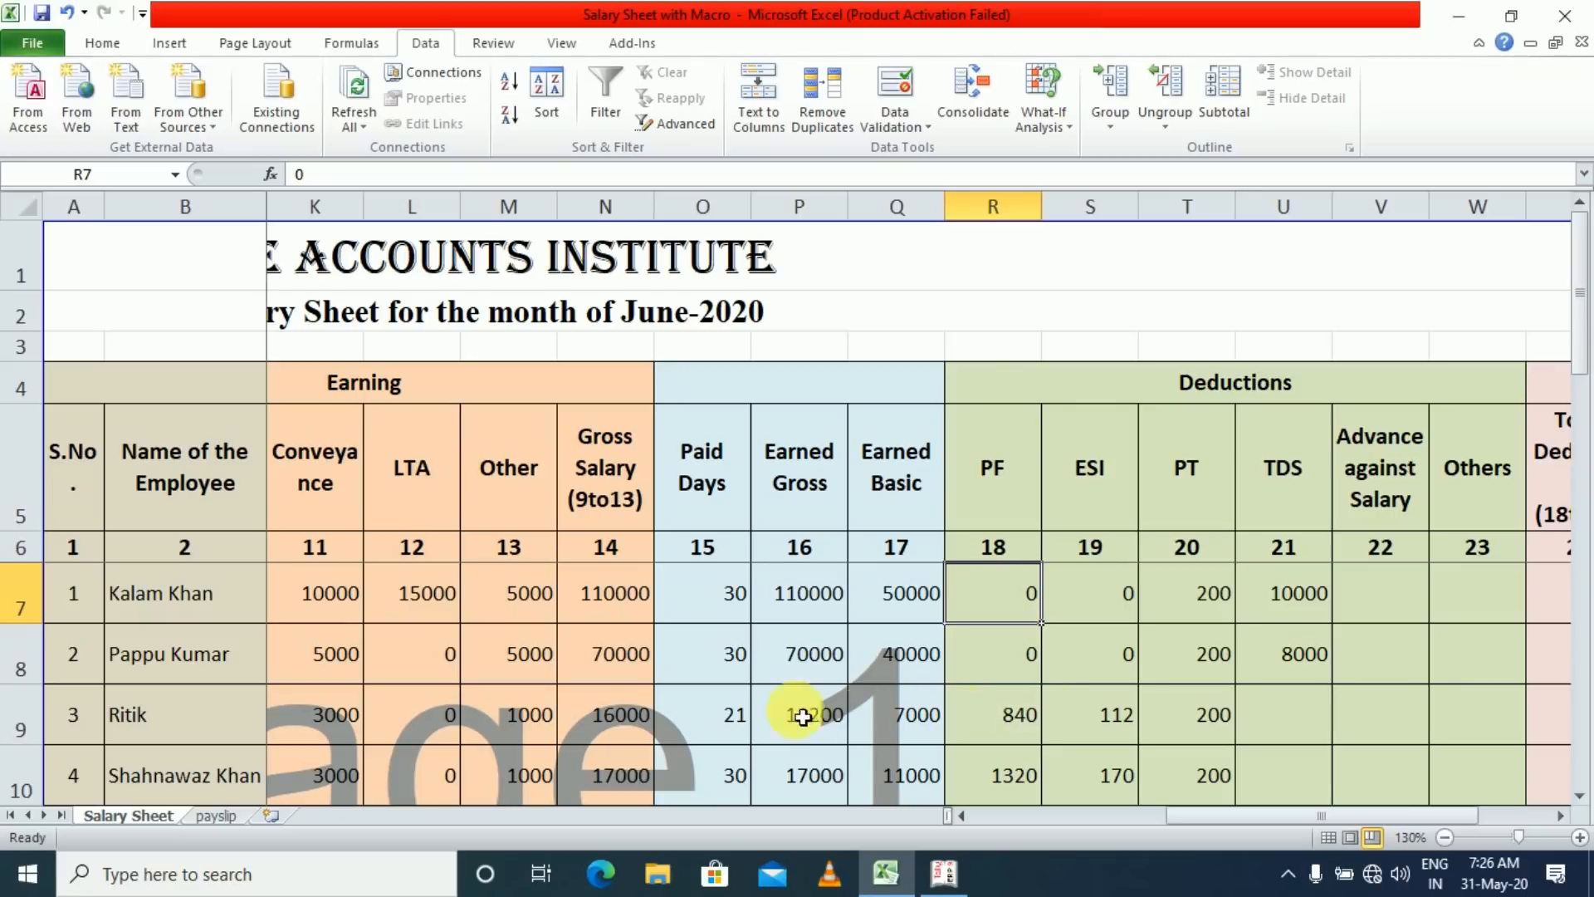
Inspect the PF and ESI formulas in the third employee row.
{"action": "double_click", "coordinate": [1000, 724]}
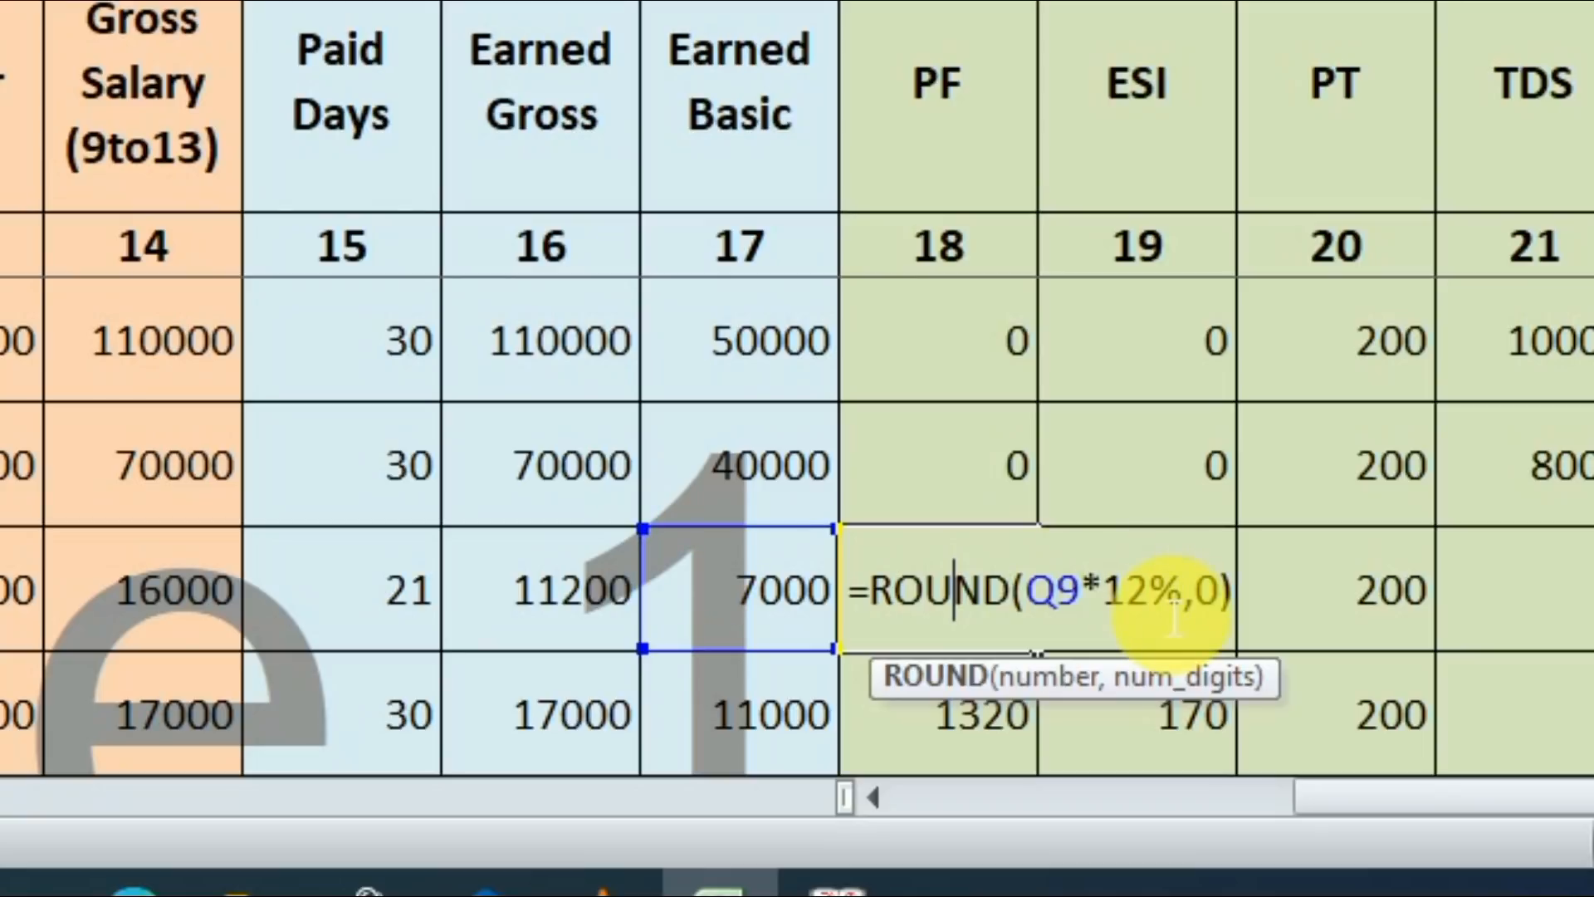
{"action": "key", "text": "ctrl+Return"}
{"action": "left_click", "coordinate": [1122, 738]}
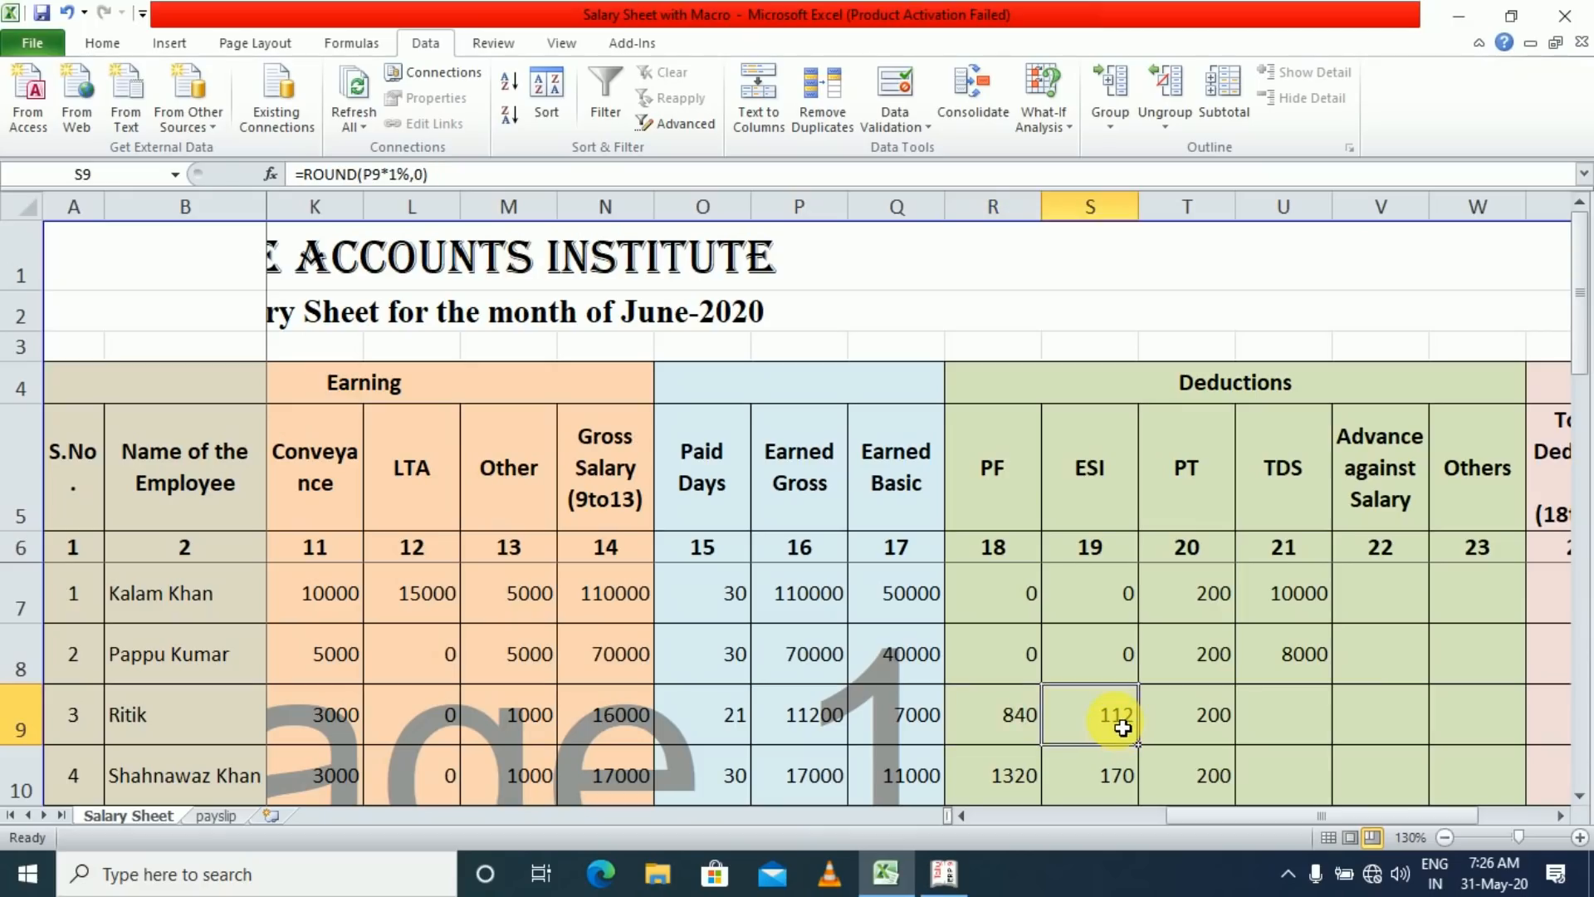
{"action": "double_click", "coordinate": [1123, 738]}
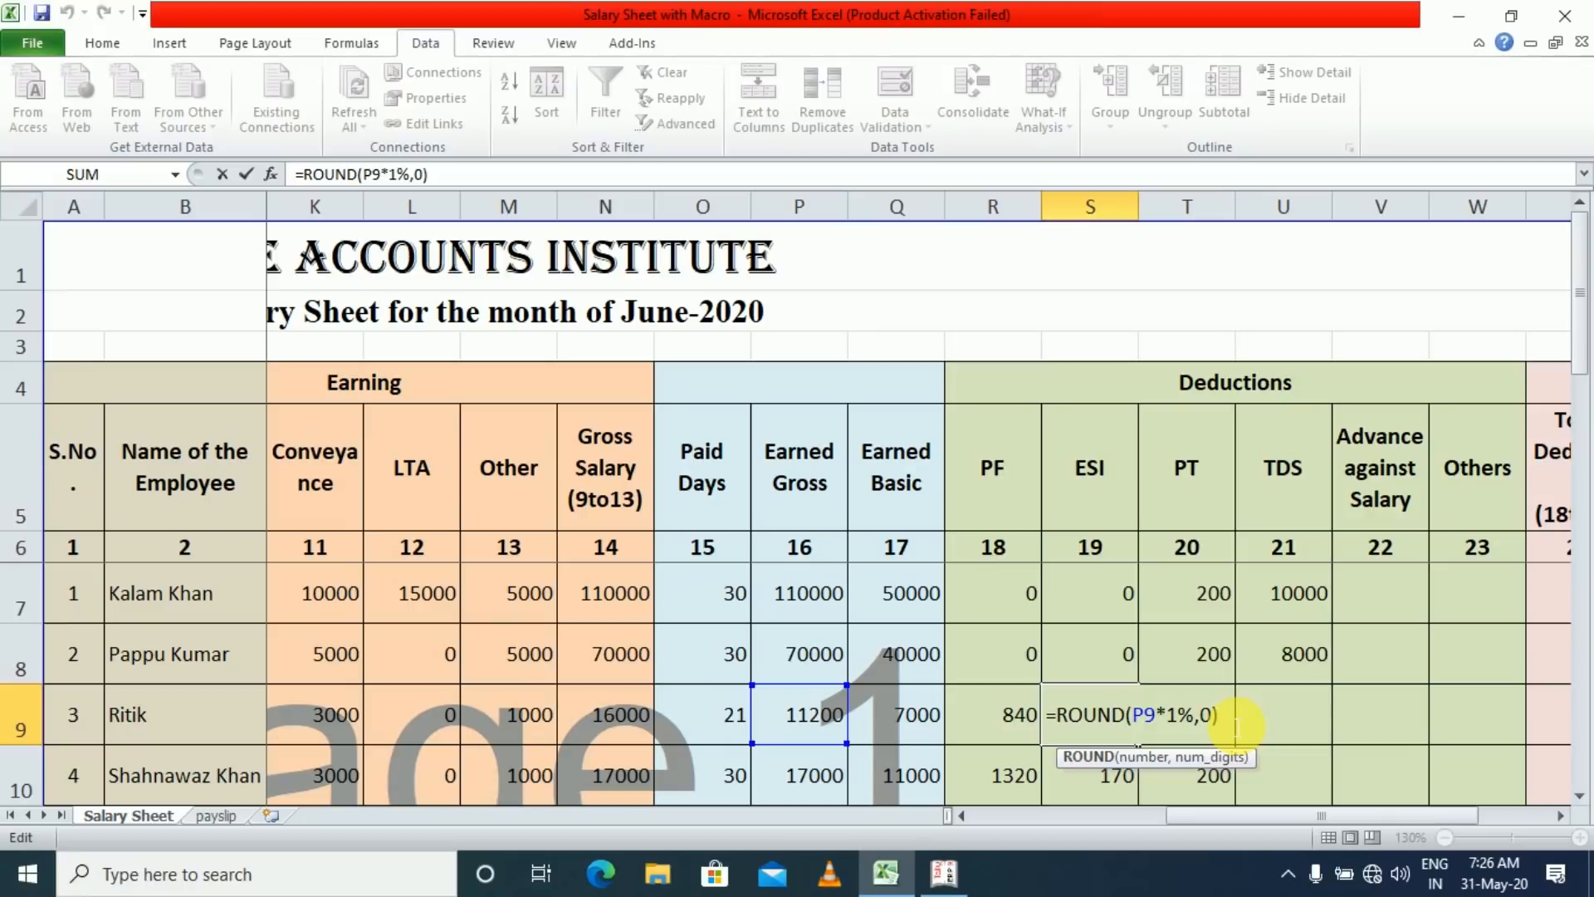
{"action": "key", "text": "Escape"}
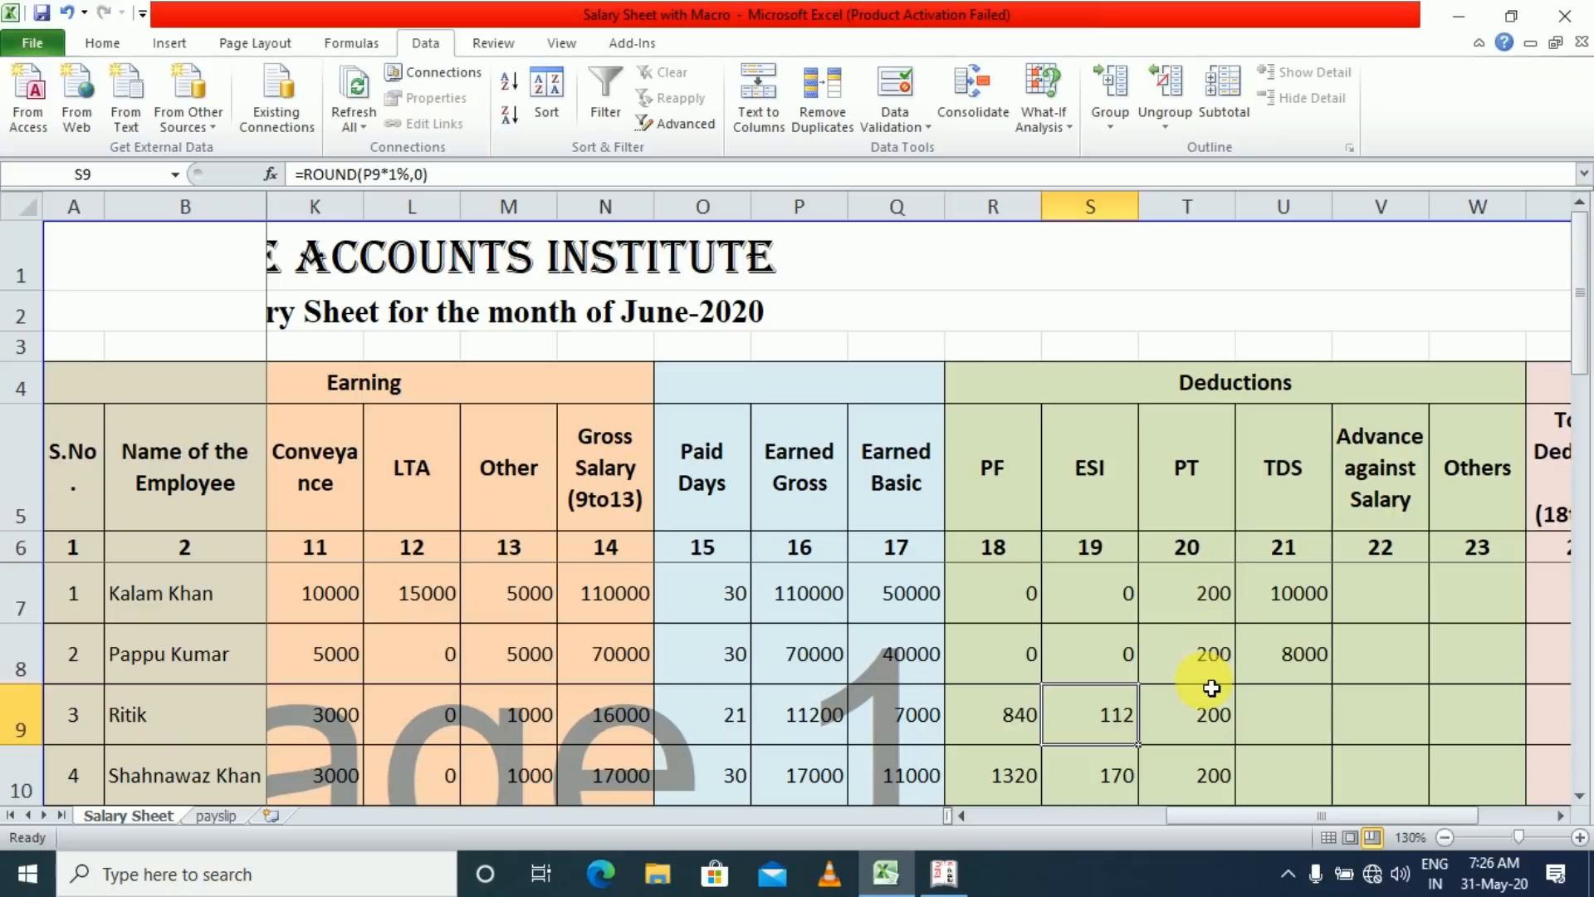
Check the TDS entries and the Total Deduction formula, then return to the first column.
{"action": "left_click", "coordinate": [1309, 595]}
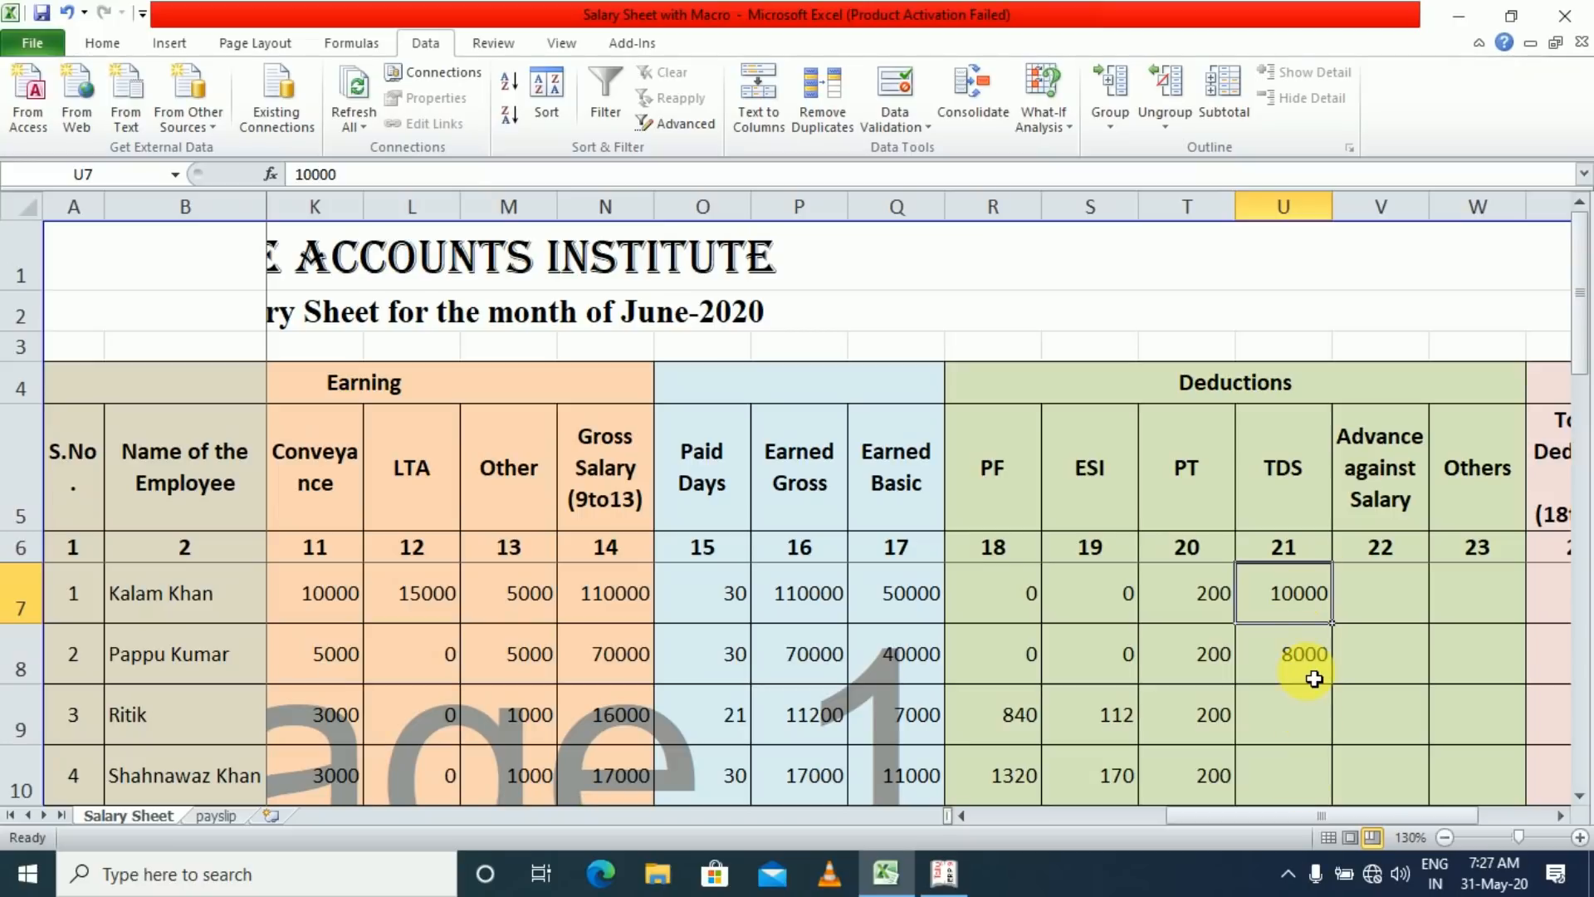
{"action": "key", "text": "Right"}
{"action": "key", "text": "Right"}
{"action": "key", "text": "Right"}
{"action": "key", "text": "Right"}
{"action": "key", "text": "Right"}
{"action": "key", "text": "Right"}
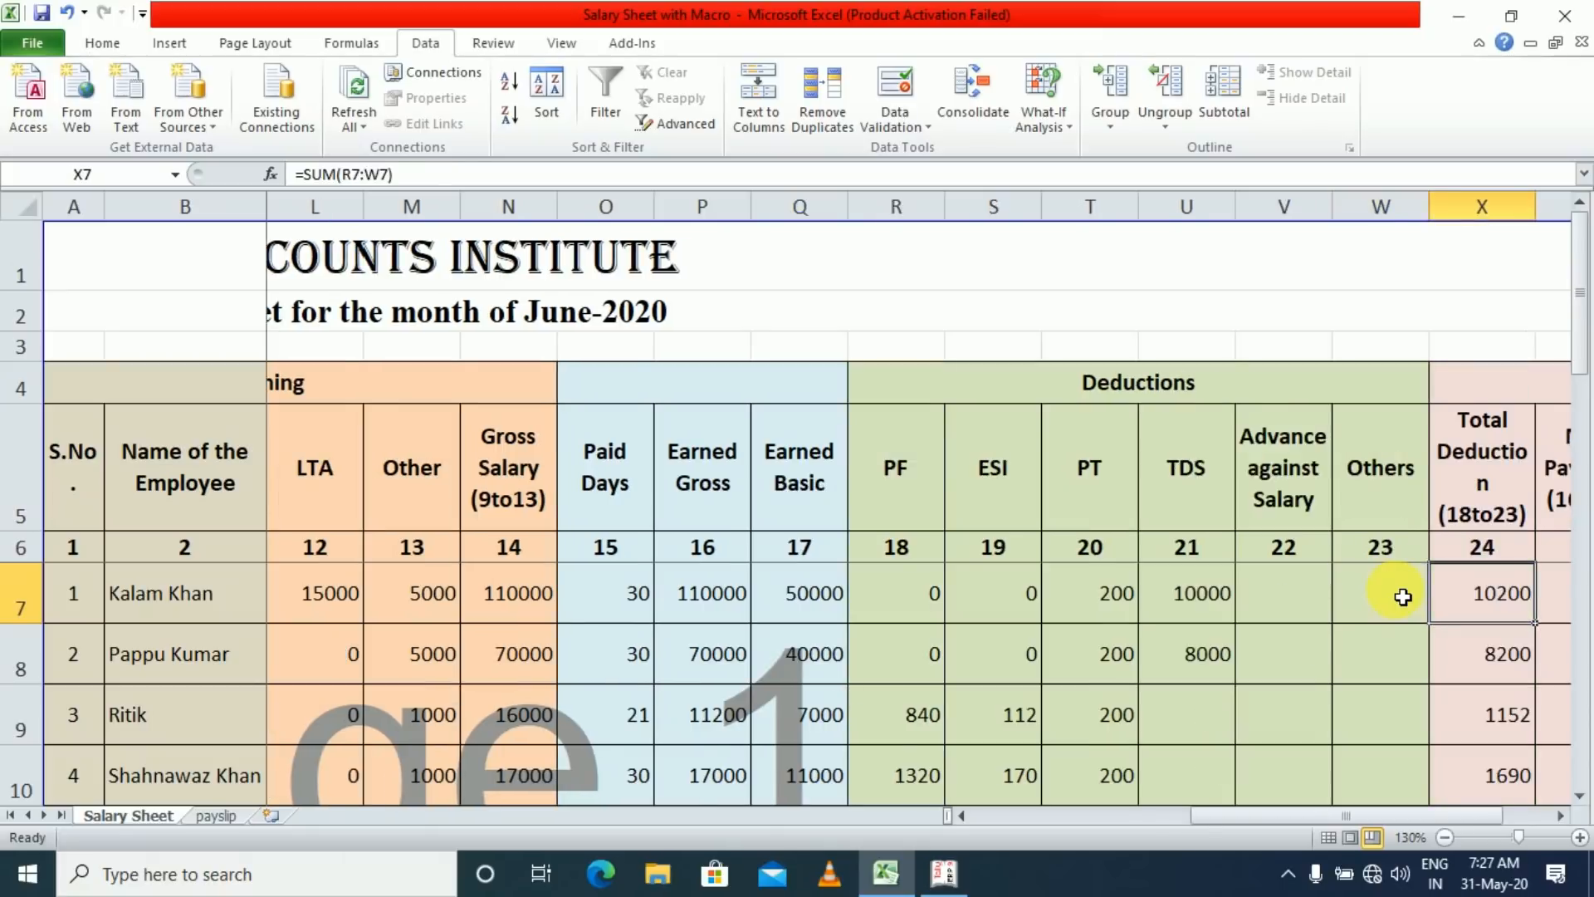
{"action": "key", "text": "Left"}
{"action": "key", "text": "Left"}
{"action": "key", "text": "Left"}
{"action": "key", "text": "Home"}
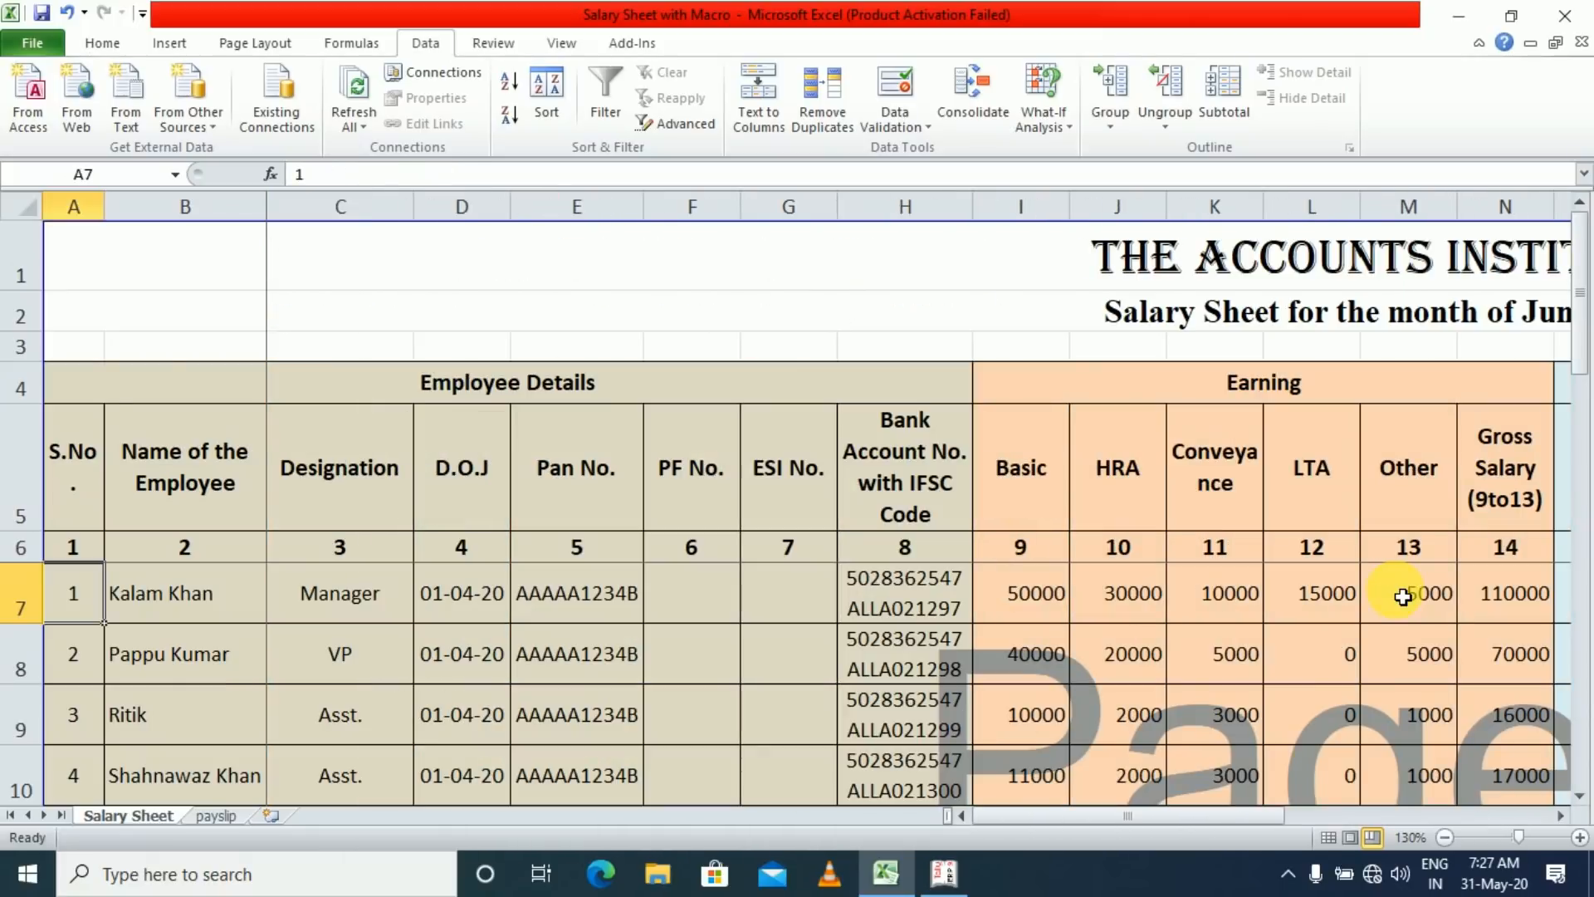
Browse the employee details and earning columns of the first employee row.
{"action": "key", "text": "Right"}
{"action": "key", "text": "Right"}
{"action": "key", "text": "Right"}
{"action": "key", "text": "Right"}
{"action": "key", "text": "Right"}
{"action": "key", "text": "Right"}
{"action": "key", "text": "Right"}
{"action": "key", "text": "Right"}
{"action": "key", "text": "Right"}
{"action": "key", "text": "Right"}
{"action": "key", "text": "Right"}
{"action": "key", "text": "Right"}
{"action": "key", "text": "Right"}
{"action": "key", "text": "Right"}
{"action": "key", "text": "Right"}
{"action": "key", "text": "Right"}
{"action": "key", "text": "Right"}
{"action": "key", "text": "Right"}
{"action": "key", "text": "Right"}
{"action": "key", "text": "Right"}
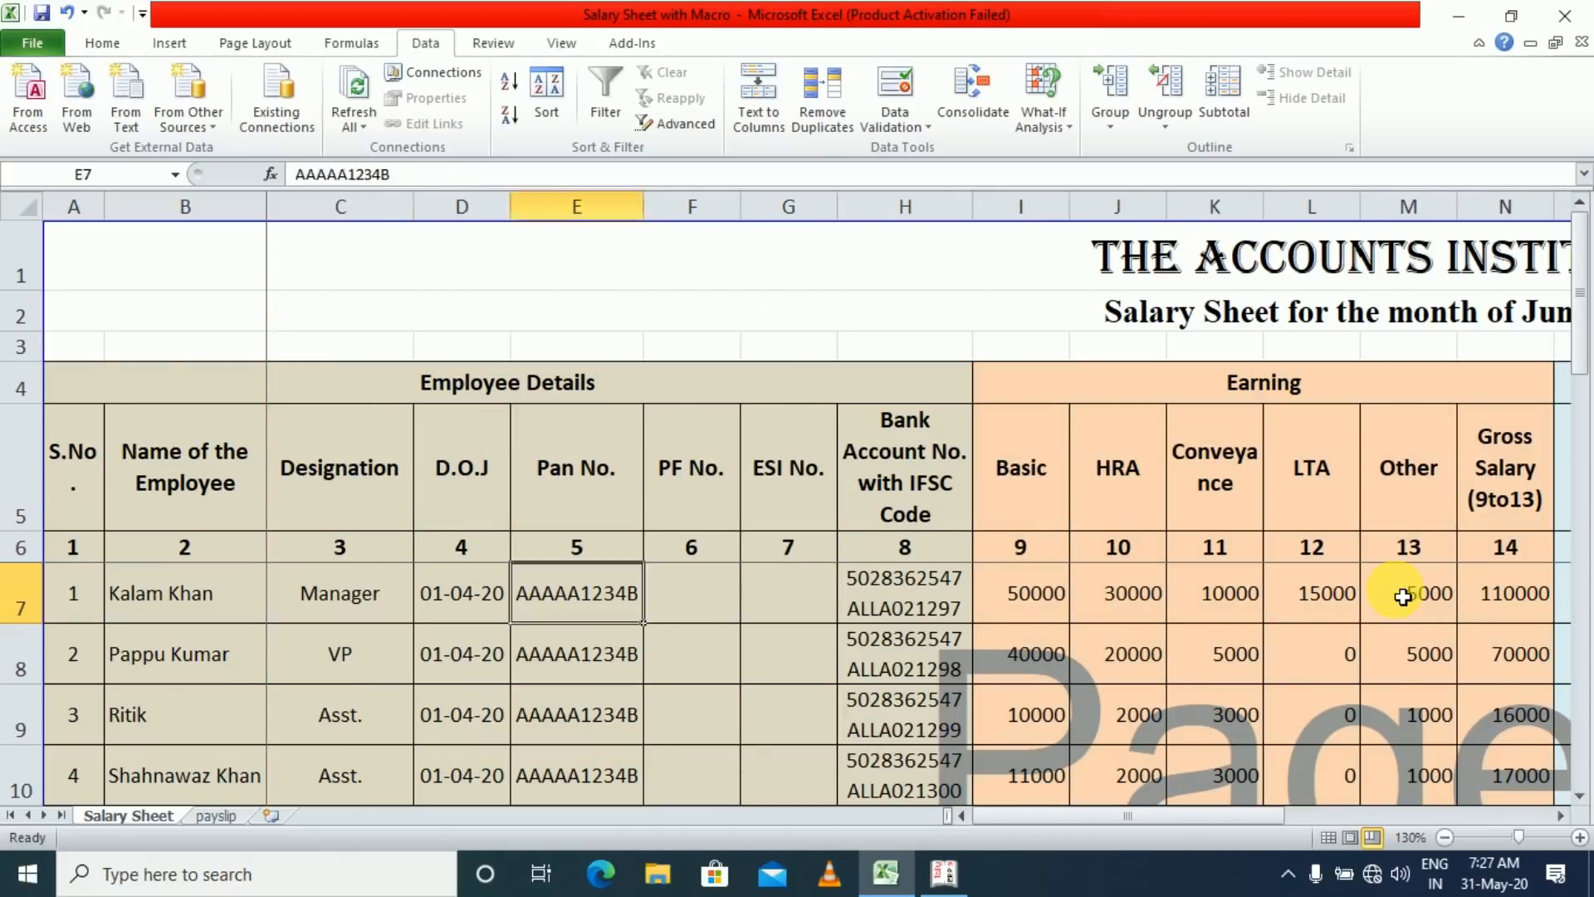
{"action": "key", "text": "Left"}
{"action": "key", "text": "Left"}
{"action": "key", "text": "Left"}
{"action": "key", "text": "Left"}
Clear the Paid Days entries for all employees.
{"action": "key", "text": "Left"}
{"action": "key", "text": "Left"}
{"action": "key", "text": "Left"}
{"action": "key", "text": "Left"}
{"action": "key", "text": "Left"}
{"action": "key", "text": "Left"}
{"action": "key", "text": "Left"}
{"action": "key", "text": "Left"}
{"action": "key", "text": "Left"}
{"action": "key", "text": "Left"}
{"action": "key", "text": "Left"}
{"action": "key", "text": "Left"}
{"action": "key", "text": "Left"}
{"action": "key", "text": "Left"}
{"action": "key", "text": "Left"}
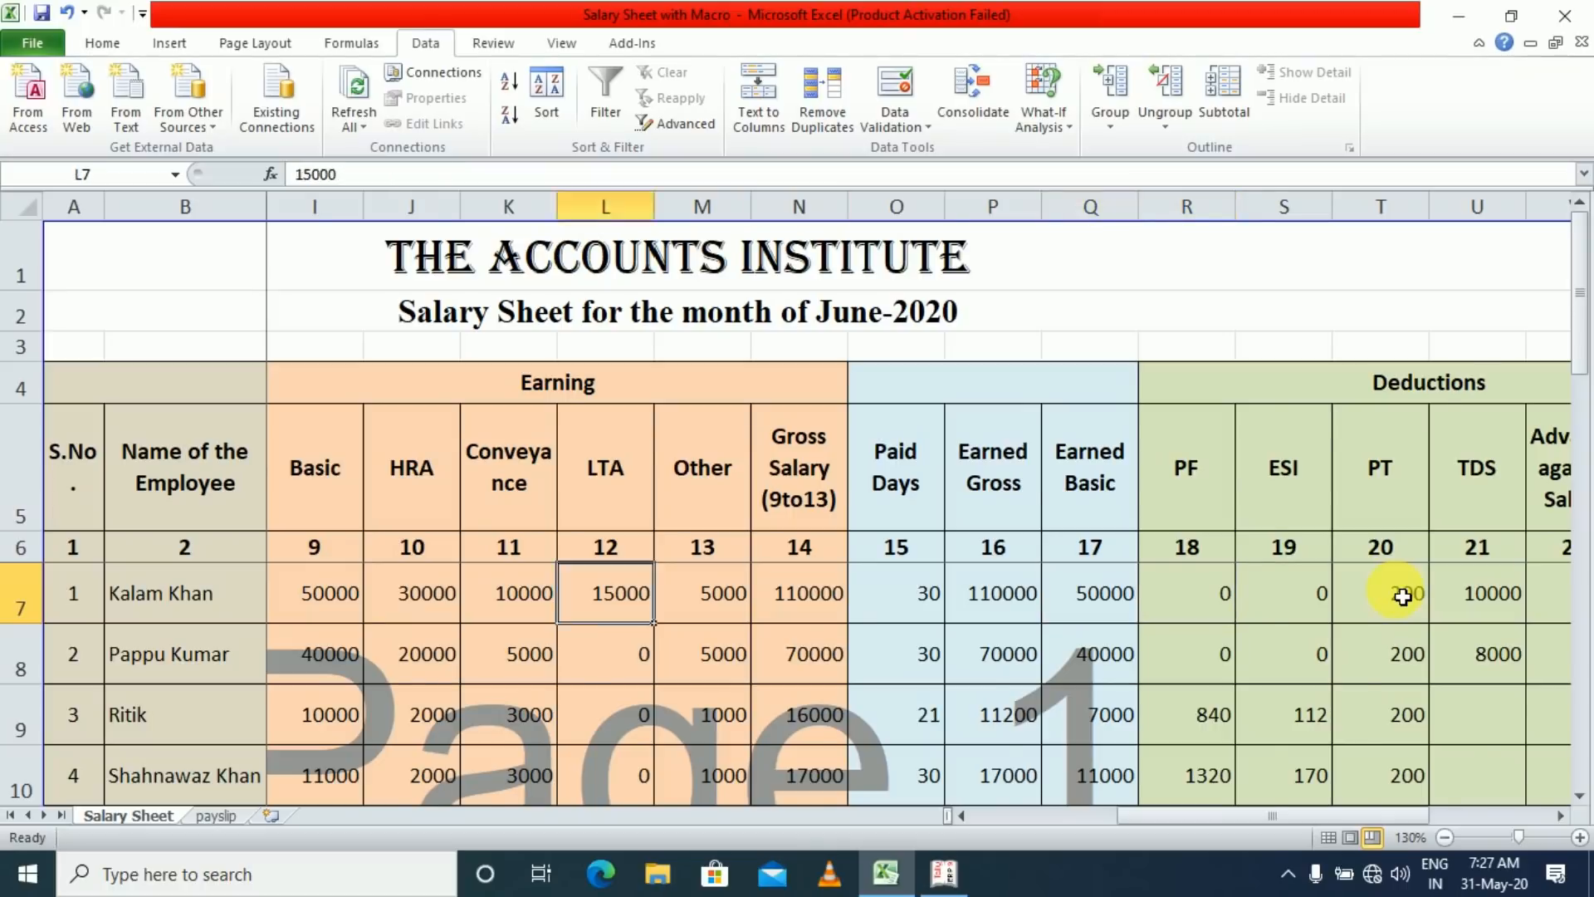
{"action": "key", "text": "Right"}
{"action": "key", "text": "Right"}
{"action": "key", "text": "Right"}
{"action": "key", "text": "Right"}
{"action": "key", "text": "Right"}
{"action": "key", "text": "Right"}
{"action": "key", "text": "Right"}
{"action": "key", "text": "Right"}
{"action": "key", "text": "Right"}
{"action": "key", "text": "Right"}
{"action": "key", "text": "Right"}
{"action": "key", "text": "Right"}
{"action": "key", "text": "Right"}
{"action": "key", "text": "Right"}
{"action": "key", "text": "Right"}
{"action": "key", "text": "Right"}
{"action": "key", "text": "Right"}
{"action": "key", "text": "Right"}
{"action": "key", "text": "Left"}
{"action": "key", "text": "Left"}
{"action": "key", "text": "Left"}
{"action": "key", "text": "Left"}
{"action": "key", "text": "Left"}
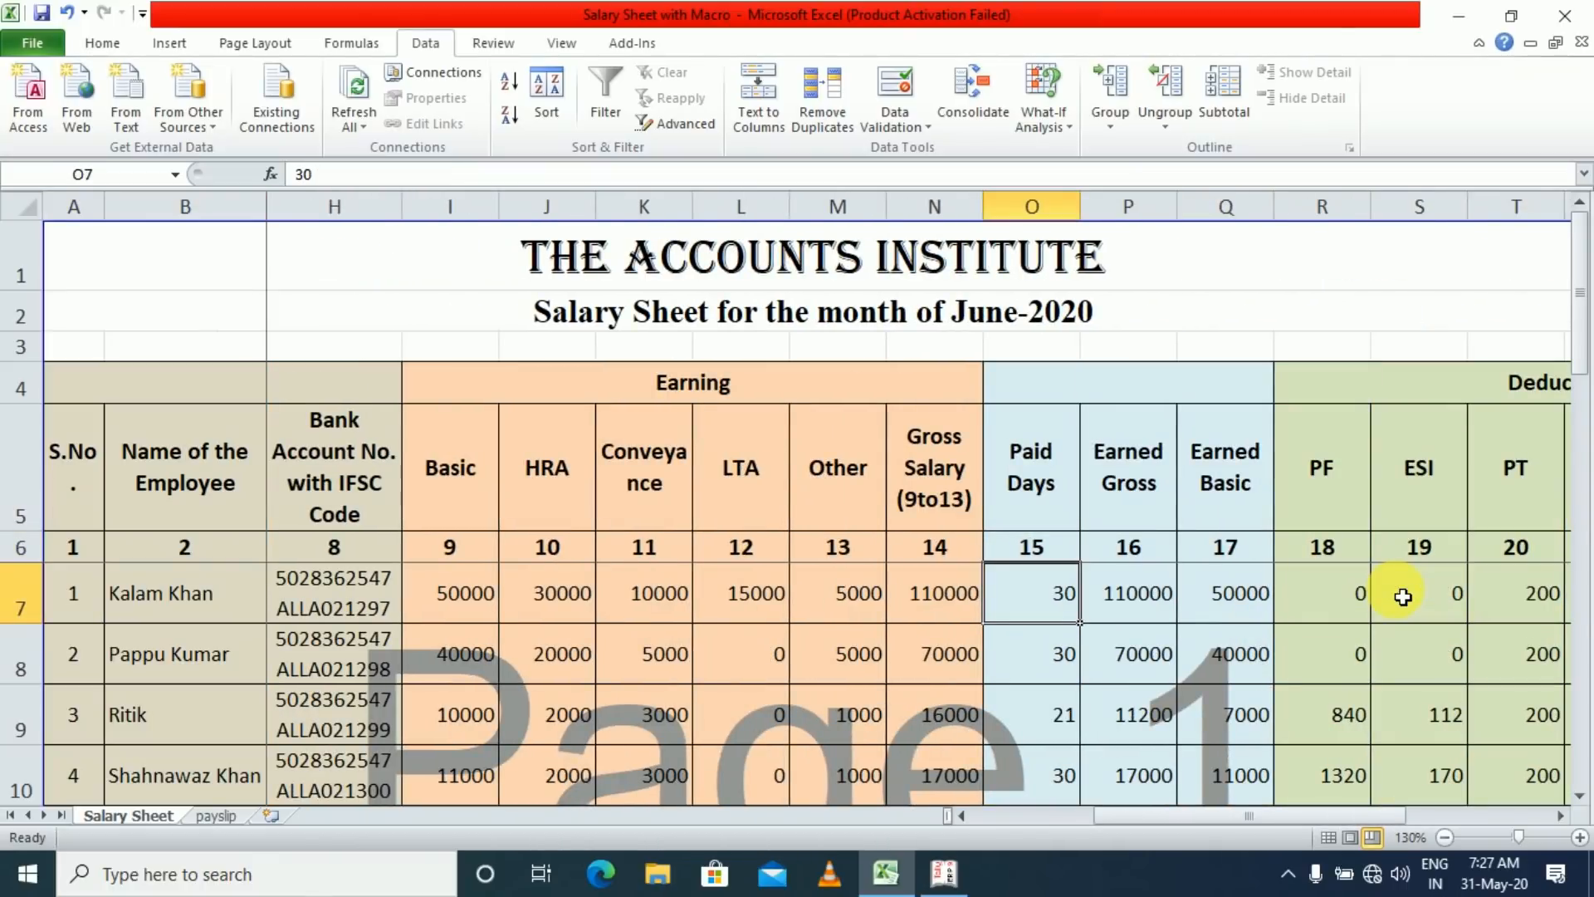
{"action": "key", "text": "ctrl+shift+Down"}
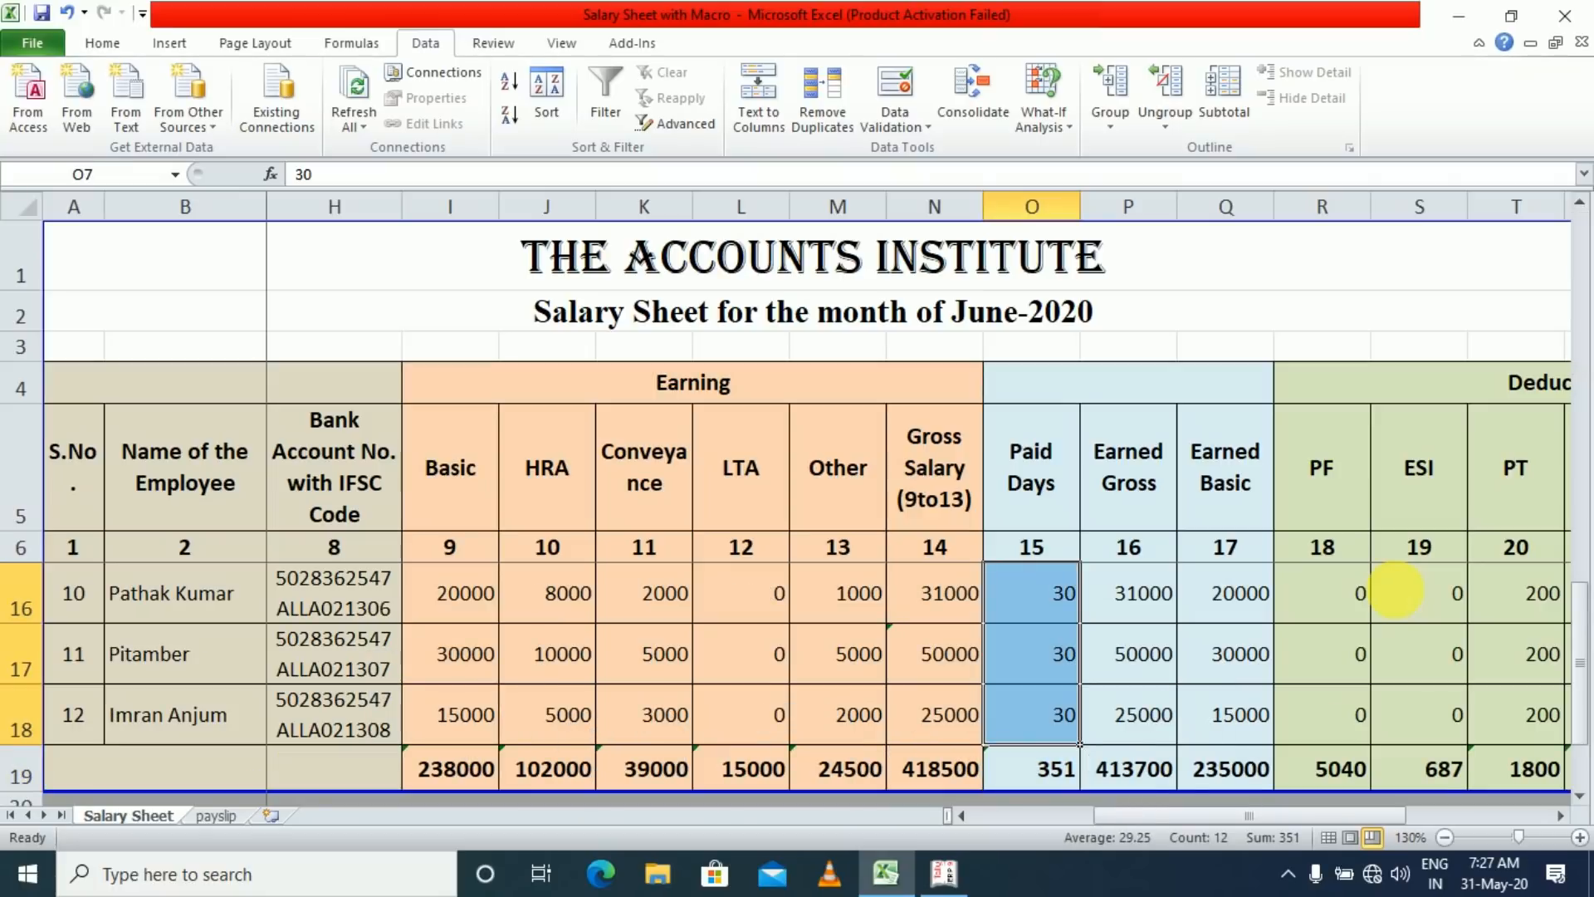
{"action": "key", "text": "Delete"}
{"action": "key", "text": "Right"}
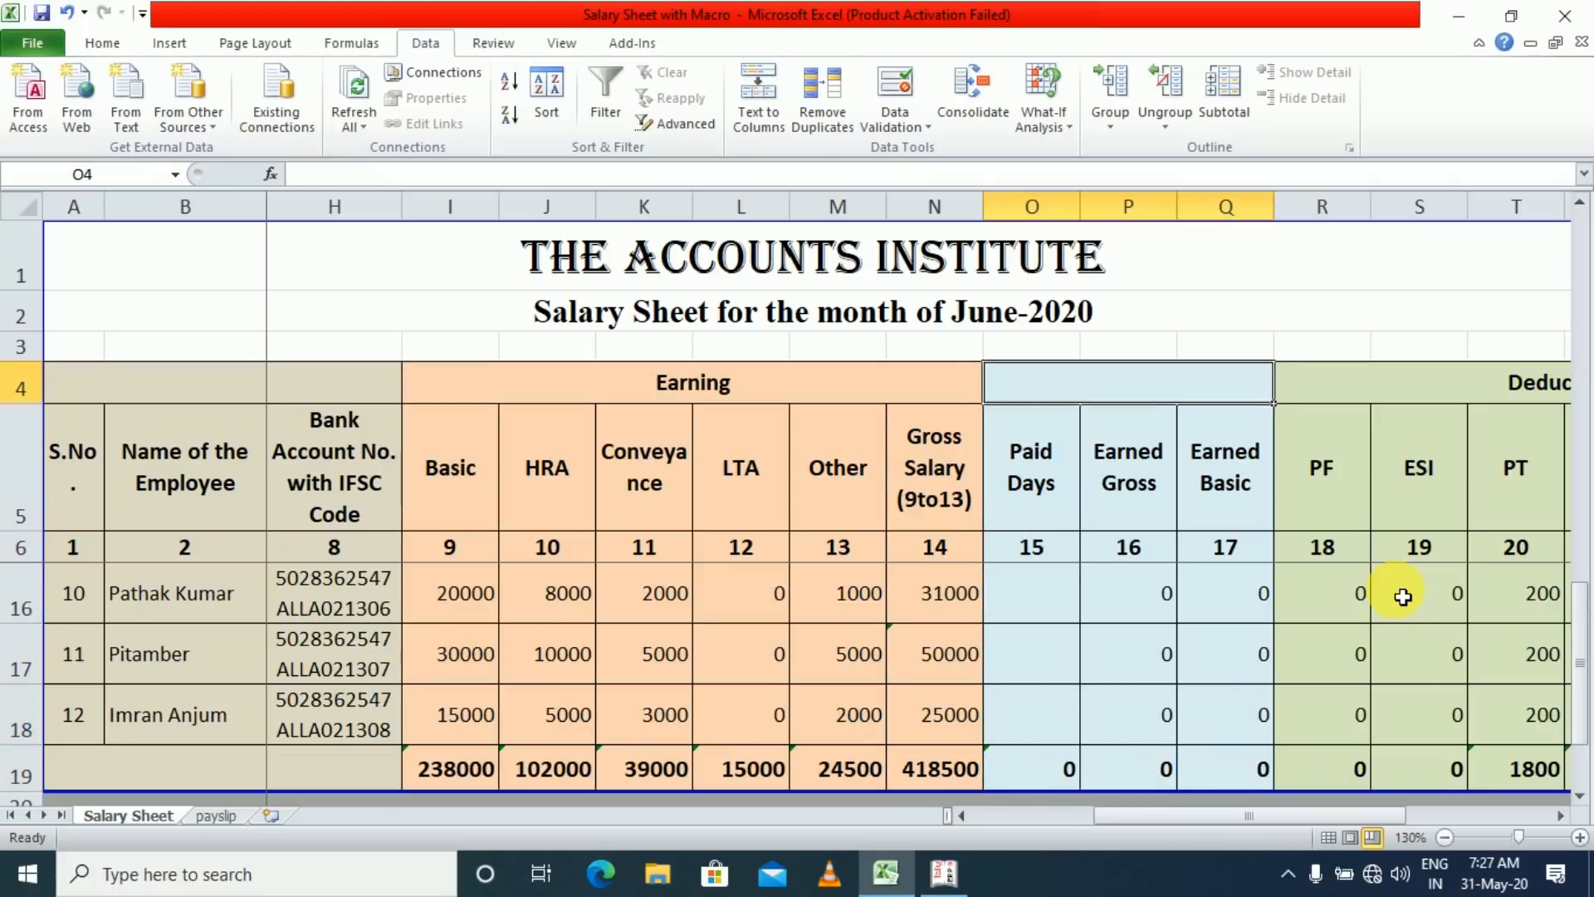
Browse across the deduction and Net Payable columns and return to the first column.
{"action": "key", "text": "Right"}
{"action": "key", "text": "Right"}
{"action": "key", "text": "Right"}
{"action": "key", "text": "Right"}
{"action": "key", "text": "Right"}
{"action": "key", "text": "Right"}
{"action": "key", "text": "Right"}
{"action": "key", "text": "Right"}
{"action": "key", "text": "Right"}
{"action": "key", "text": "Right"}
{"action": "key", "text": "Right"}
{"action": "key", "text": "Right"}
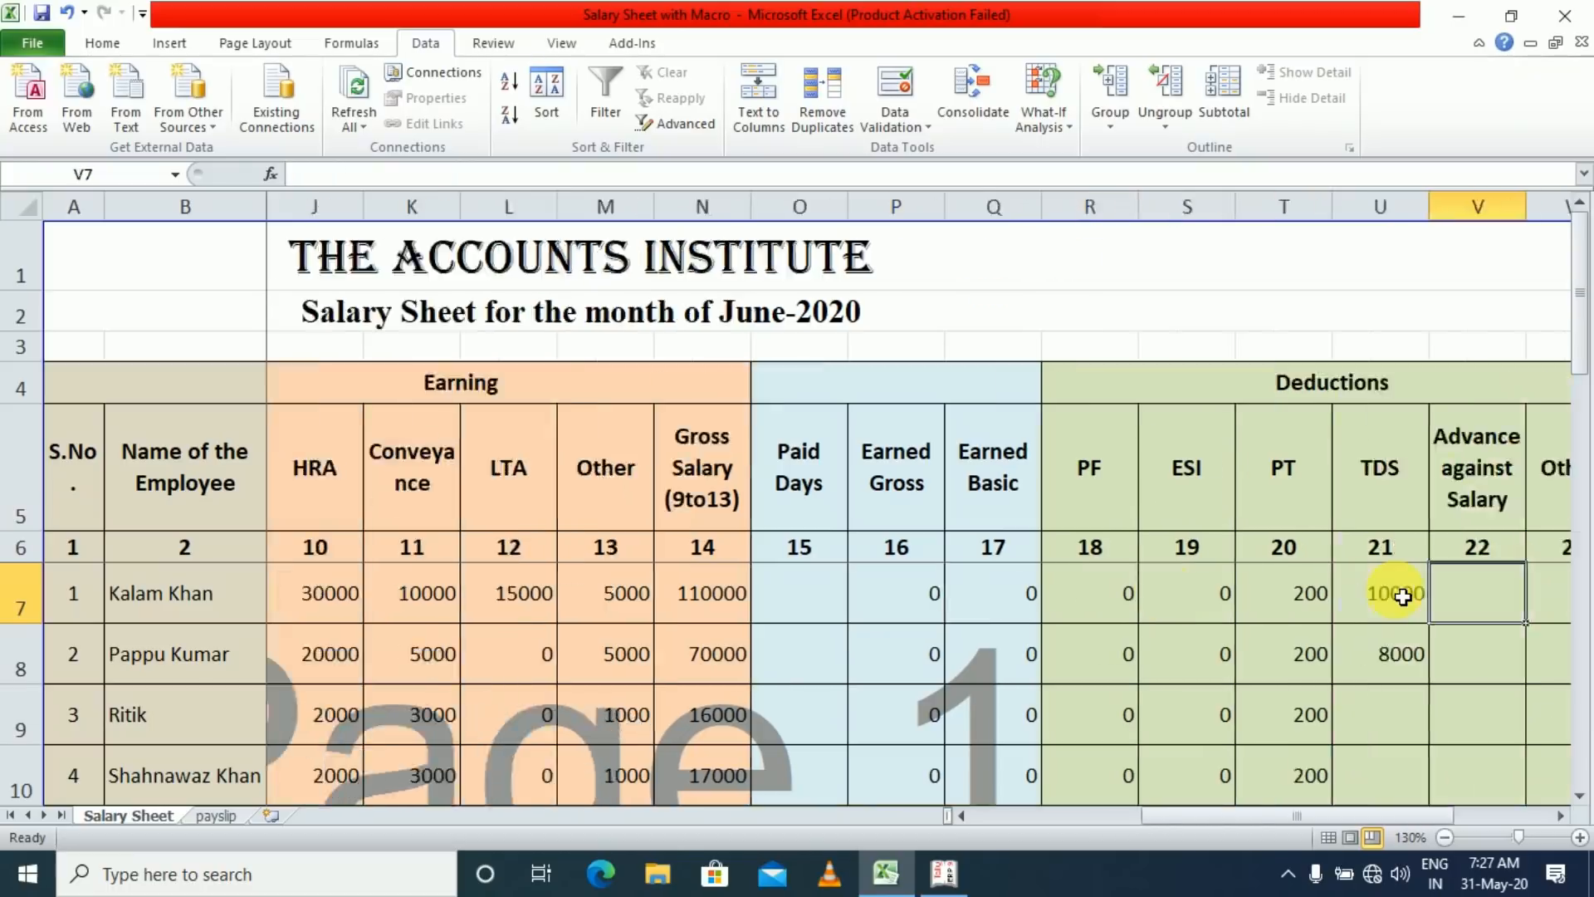
{"action": "key", "text": "Left"}
{"action": "key", "text": "Left"}
{"action": "key", "text": "Left"}
{"action": "key", "text": "Left"}
{"action": "key", "text": "Right"}
{"action": "key", "text": "Right"}
{"action": "key", "text": "Left"}
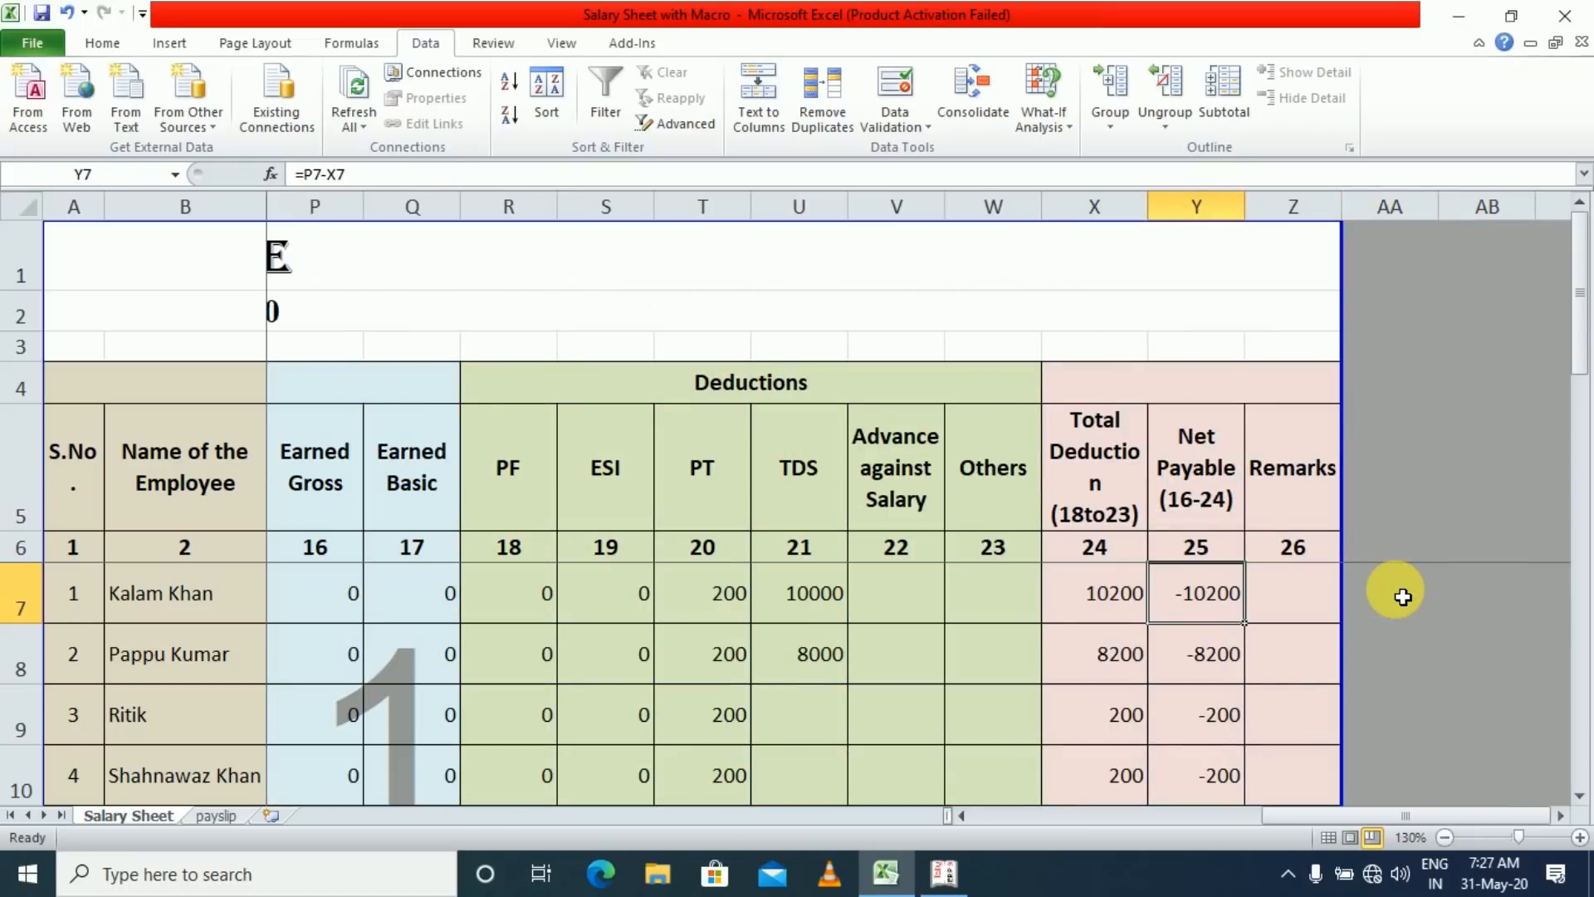
{"action": "key", "text": "Left"}
{"action": "key", "text": "Left"}
{"action": "key", "text": "Left"}
{"action": "key", "text": "Left"}
{"action": "key", "text": "Left"}
{"action": "key", "text": "Left"}
{"action": "key", "text": "Left"}
{"action": "key", "text": "Left"}
{"action": "key", "text": "Left"}
{"action": "key", "text": "Left"}
{"action": "key", "text": "Left"}
{"action": "key", "text": "Left"}
{"action": "key", "text": "Left"}
{"action": "key", "text": "Left"}
{"action": "key", "text": "Left"}
{"action": "key", "text": "Left"}
{"action": "key", "text": "Left"}
{"action": "key", "text": "Left"}
{"action": "key", "text": "Left"}
{"action": "key", "text": "Left"}
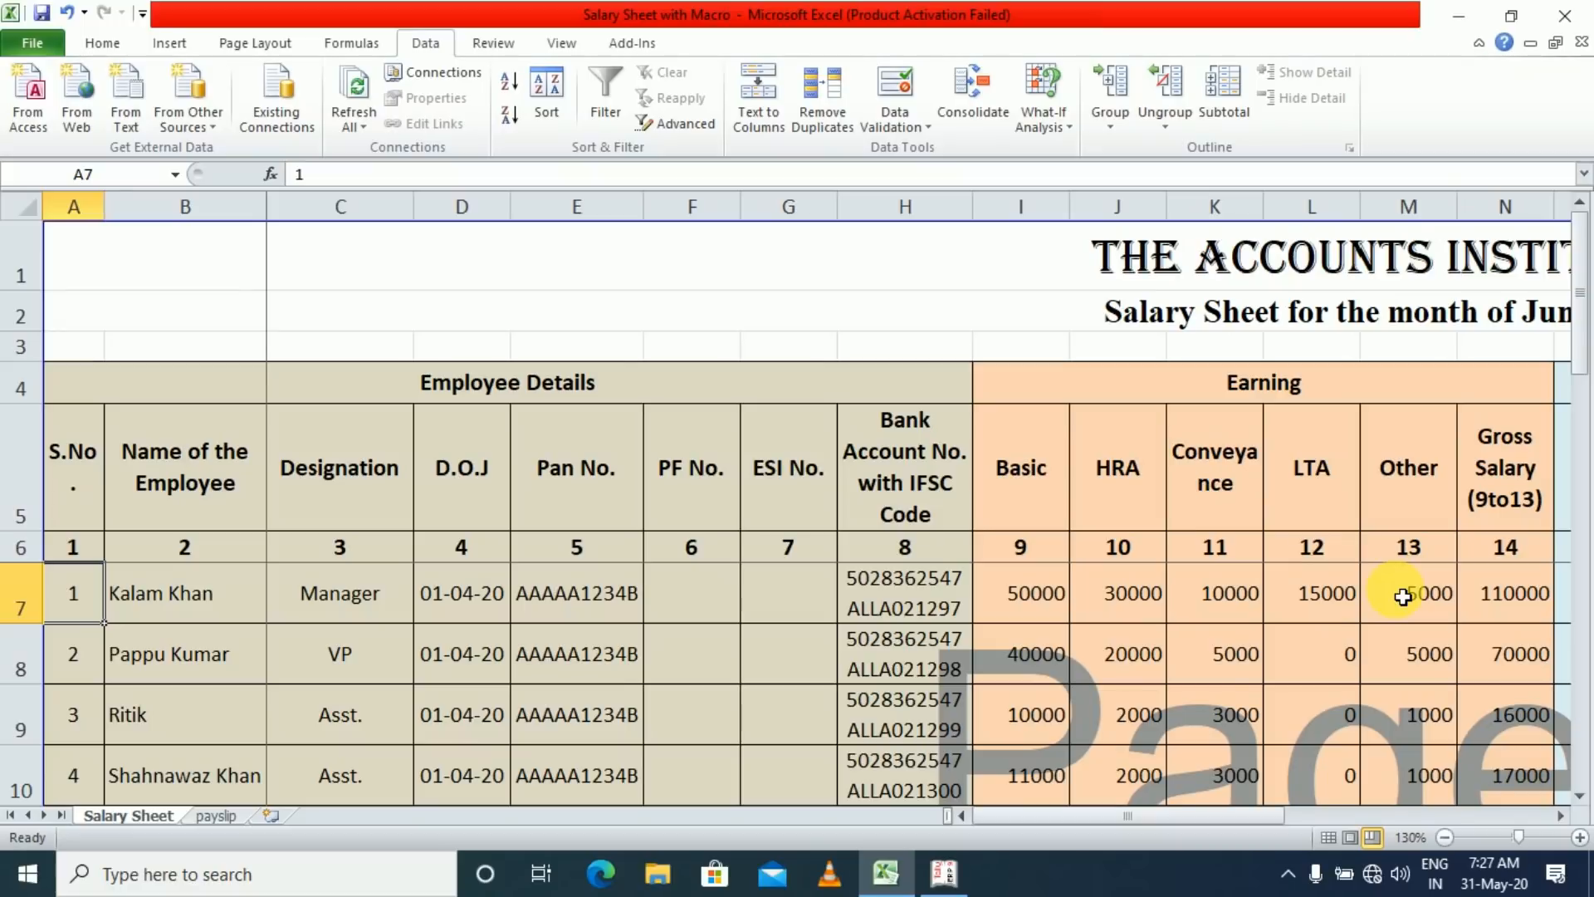
Enter 30 as the Paid Days for the first employee.
{"action": "key", "text": "Right"}
{"action": "key", "text": "Right"}
{"action": "key", "text": "Right"}
{"action": "key", "text": "Right"}
{"action": "key", "text": "Right"}
{"action": "key", "text": "Right"}
{"action": "key", "text": "Right"}
{"action": "key", "text": "Right"}
{"action": "key", "text": "Right"}
{"action": "key", "text": "Right"}
{"action": "key", "text": "Right"}
{"action": "key", "text": "Right"}
{"action": "key", "text": "Right"}
{"action": "key", "text": "Right"}
{"action": "key", "text": "Right"}
{"action": "key", "text": "Right"}
{"action": "key", "text": "Right"}
{"action": "key", "text": "Right"}
{"action": "key", "text": "Right"}
{"action": "key", "text": "Right"}
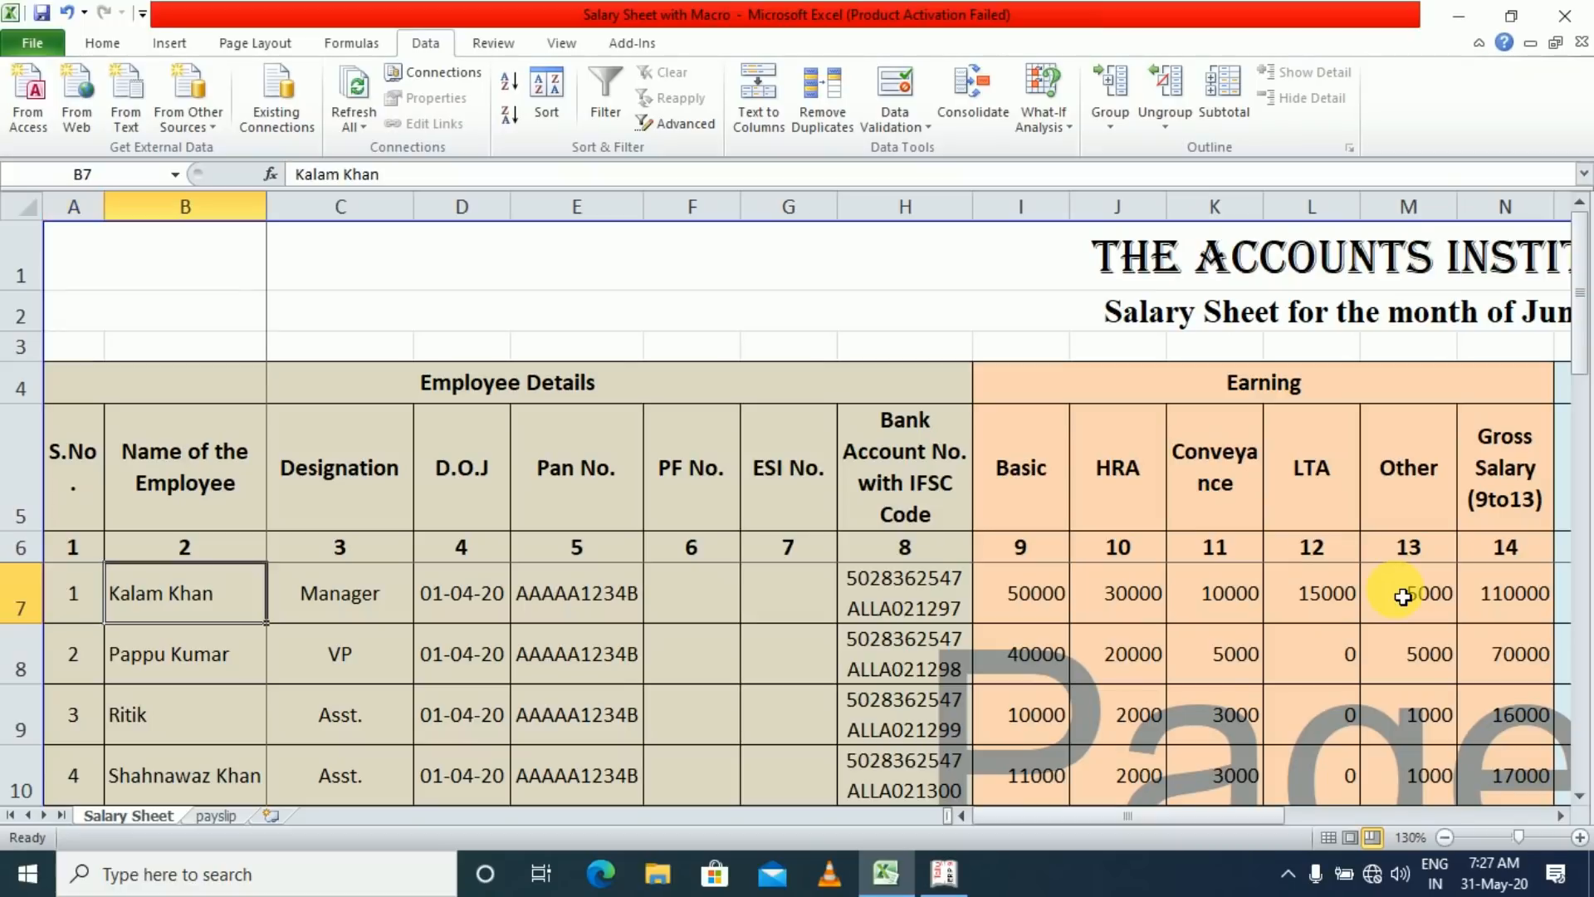
{"action": "key", "text": "Left"}
{"action": "key", "text": "Left"}
{"action": "key", "text": "Left"}
{"action": "key", "text": "Left"}
{"action": "key", "text": "Left"}
{"action": "key", "text": "Left"}
{"action": "key", "text": "Left"}
{"action": "key", "text": "Left"}
{"action": "key", "text": "Left"}
{"action": "key", "text": "Left"}
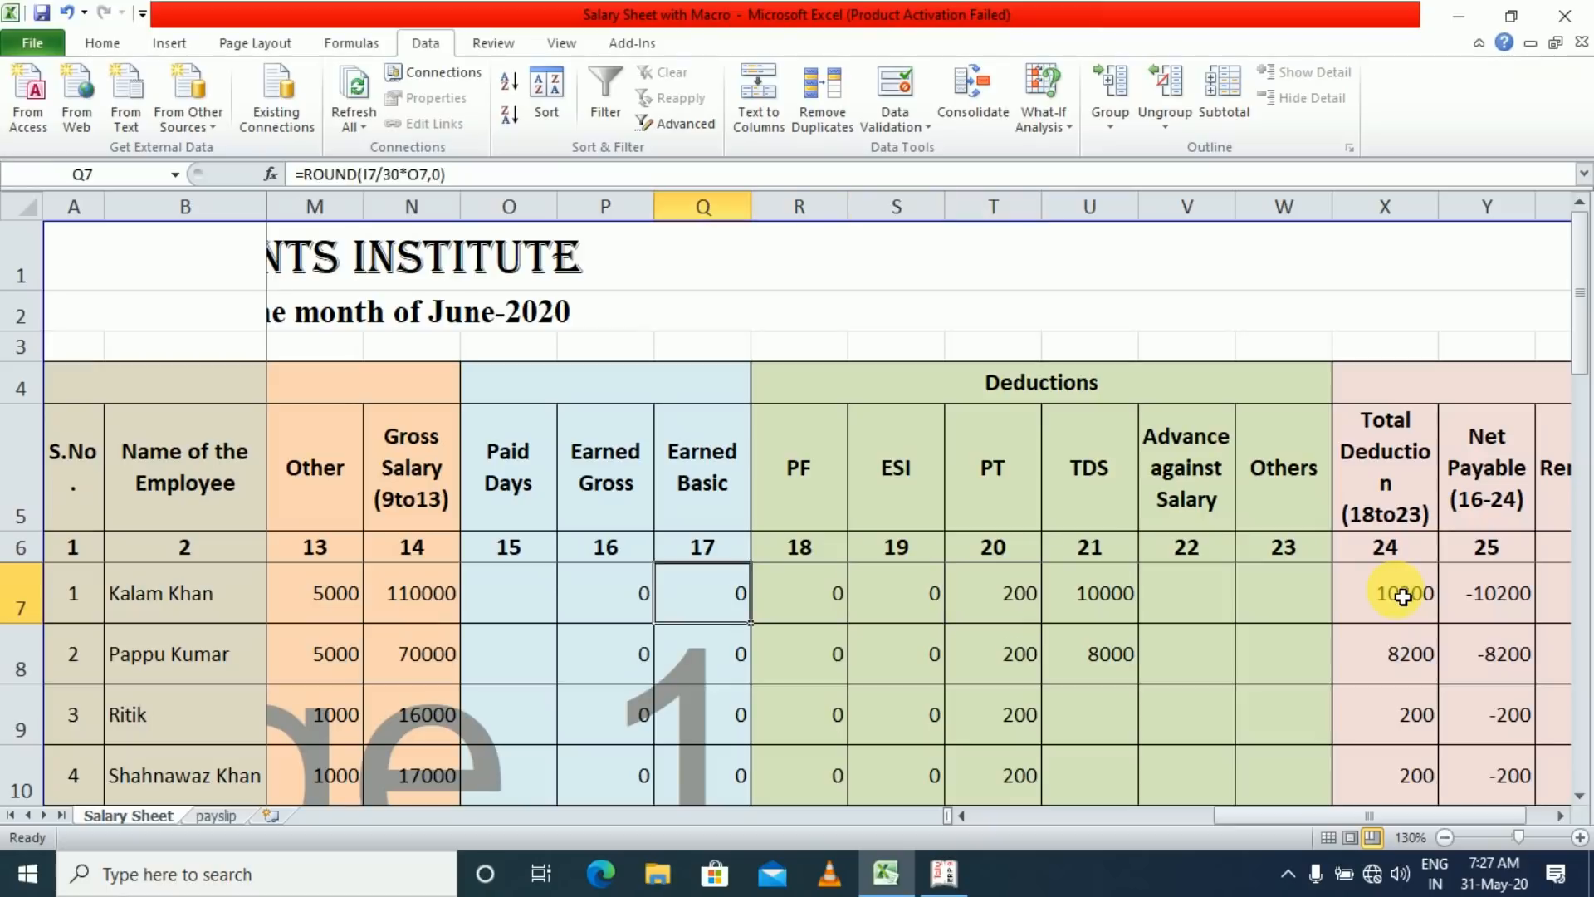
{"action": "key", "text": "Right"}
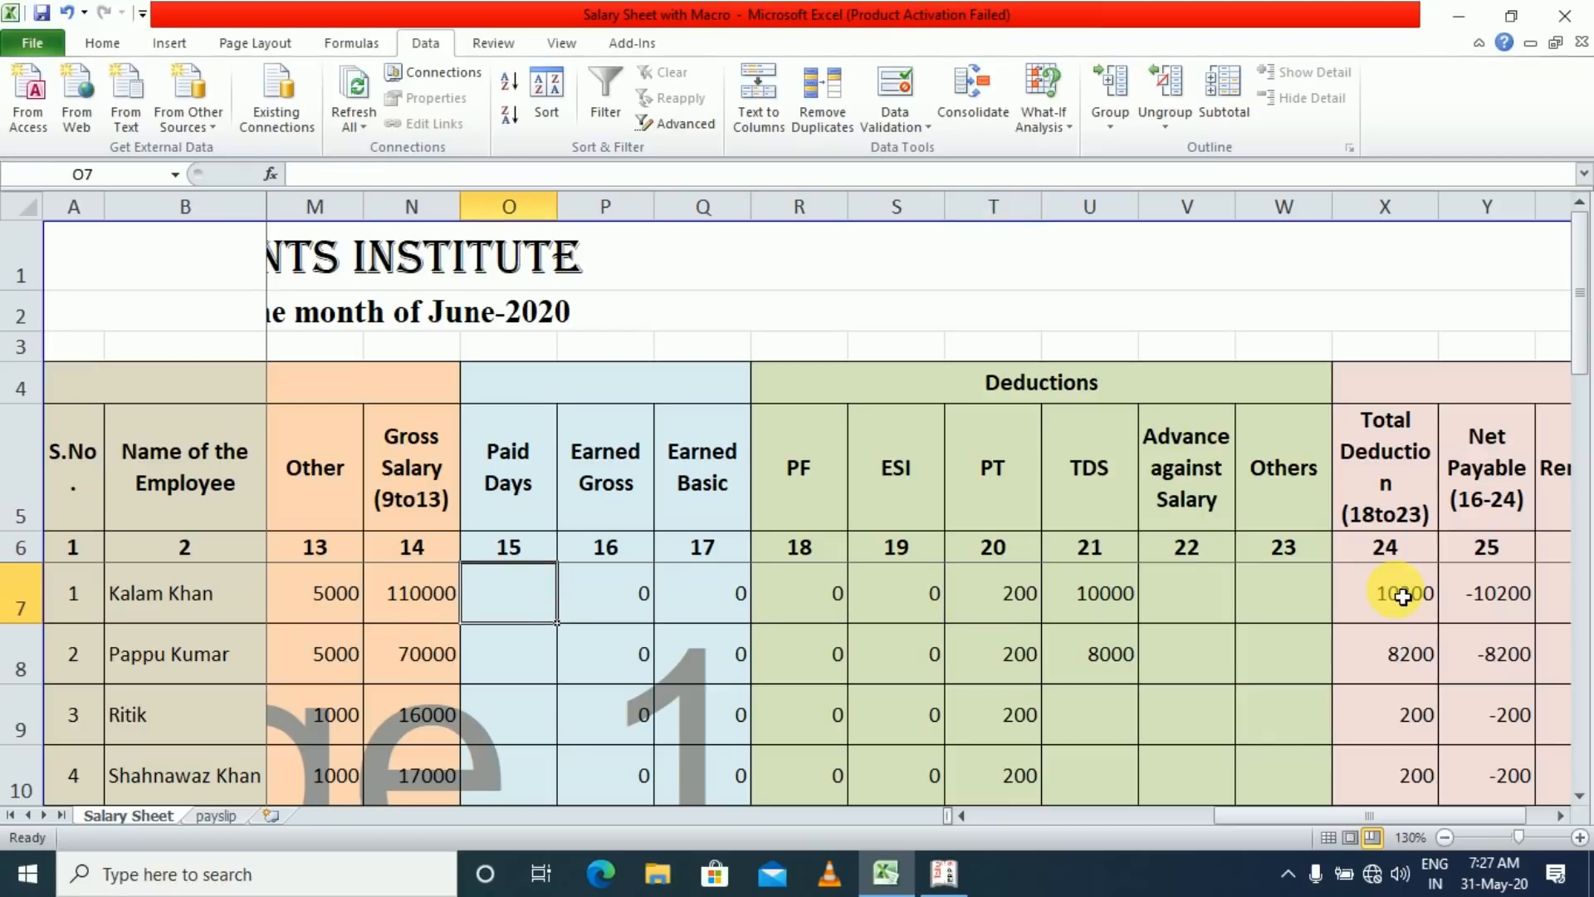
{"action": "type", "text": "30"}
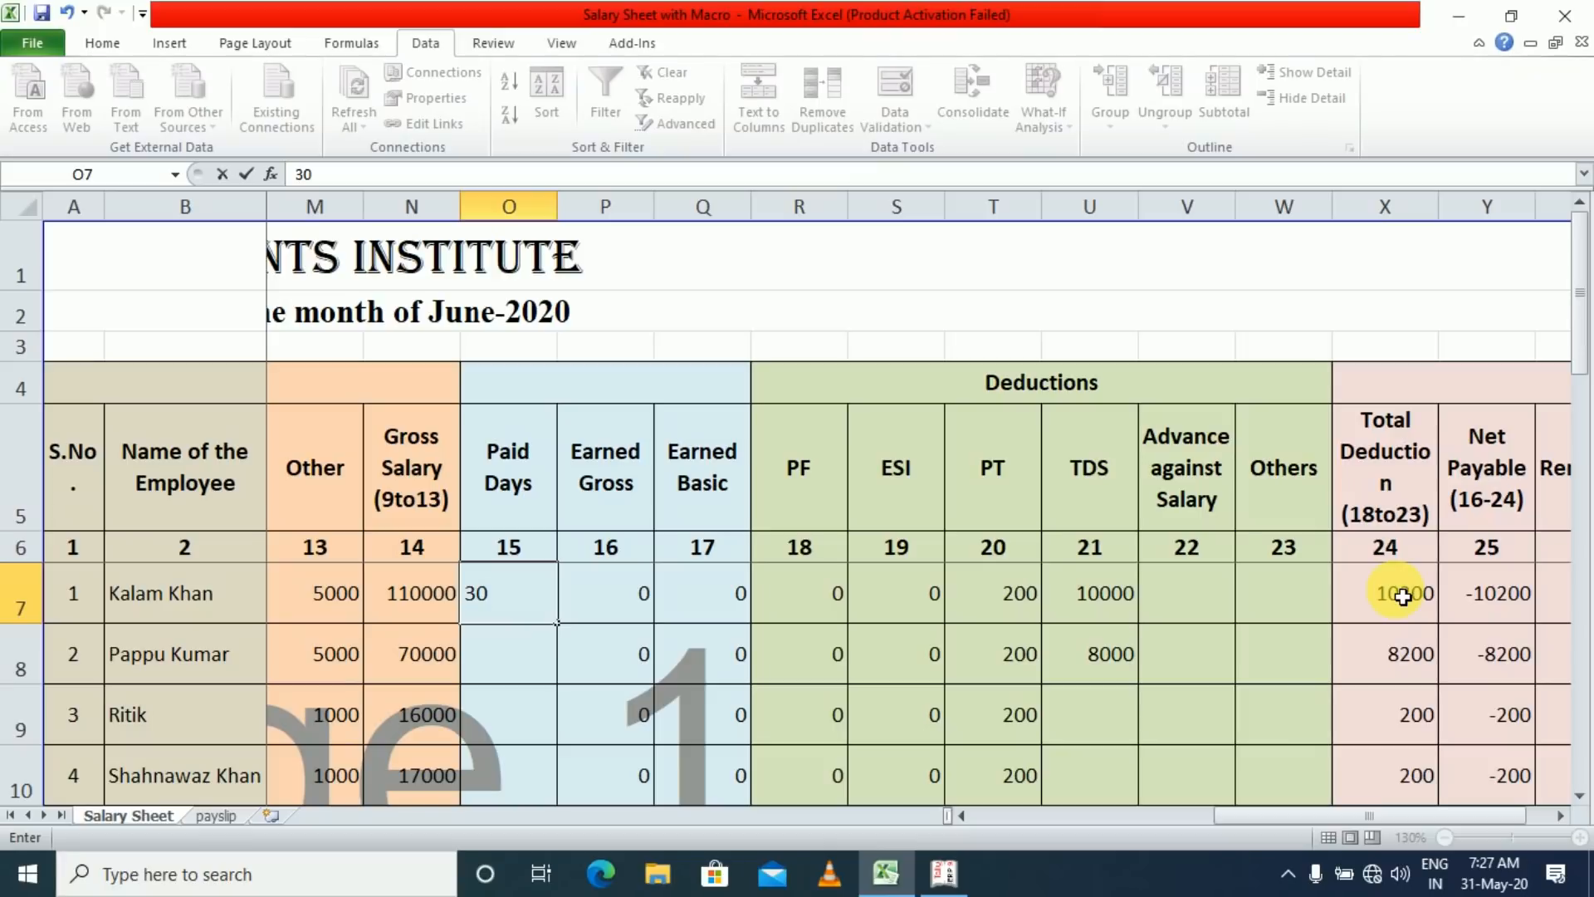
{"action": "key", "text": "Return"}
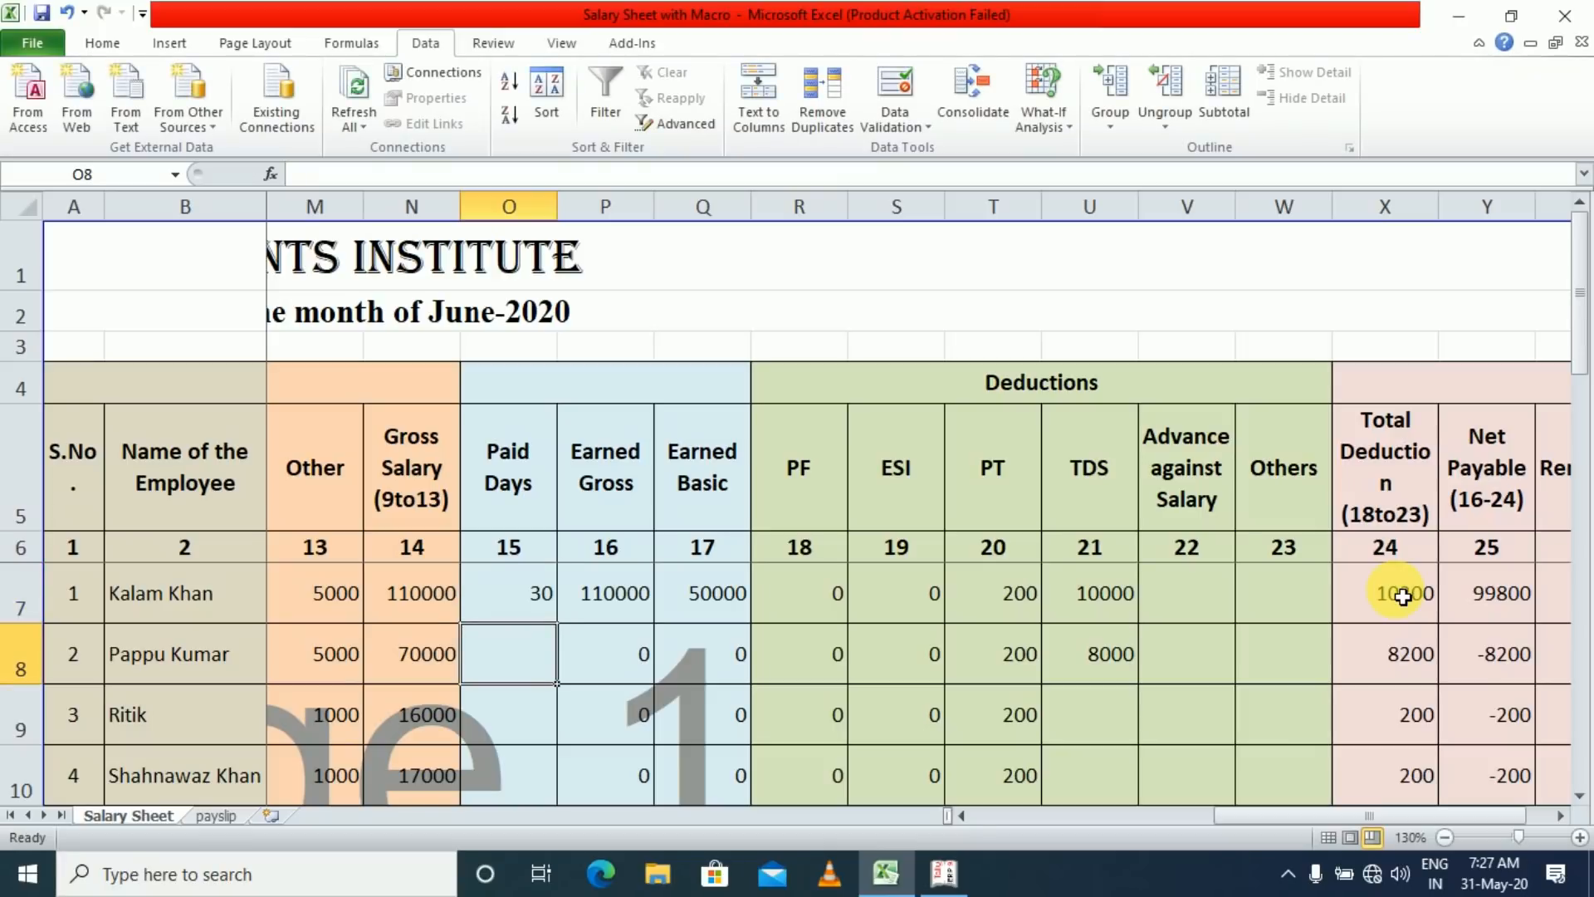
Review the recalculated Earned Gross, Earned Basic, deduction and Net Payable values in the first employee's row.
{"action": "key", "text": "Up"}
{"action": "key", "text": "Right"}
{"action": "key", "text": "Right"}
{"action": "key", "text": "Right"}
{"action": "key", "text": "Right"}
{"action": "key", "text": "Right"}
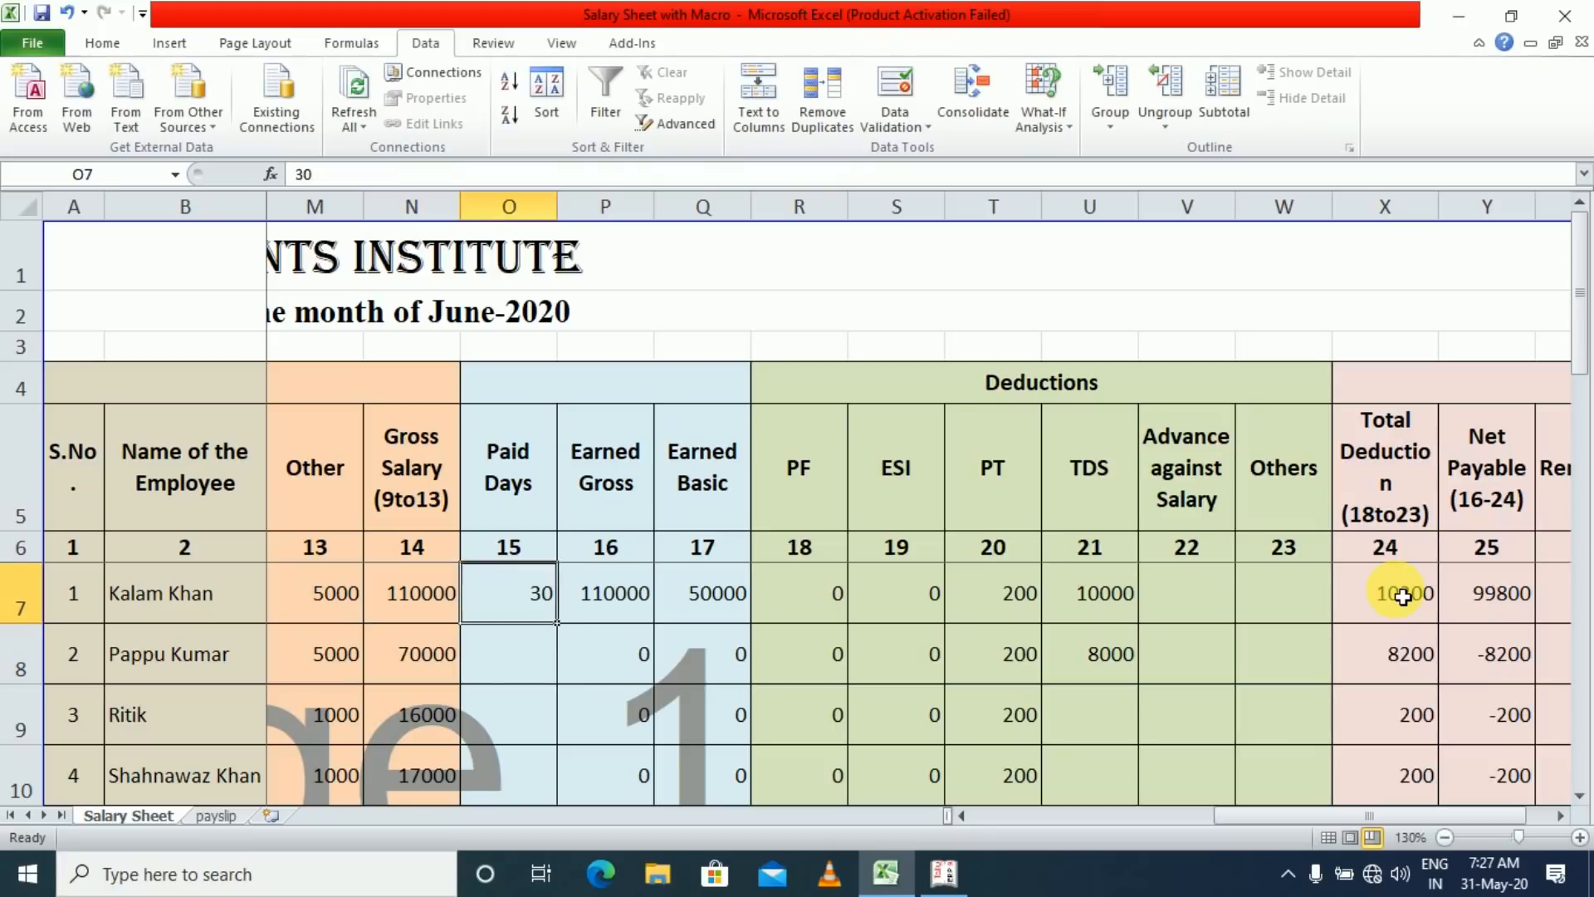
{"action": "key", "text": "Right"}
{"action": "key", "text": "Right"}
{"action": "key", "text": "Right"}
{"action": "key", "text": "Right"}
{"action": "key", "text": "Right"}
{"action": "key", "text": "Right"}
{"action": "key", "text": "Right"}
{"action": "key", "text": "Left"}
{"action": "key", "text": "Left"}
{"action": "key", "text": "Left"}
{"action": "key", "text": "Left"}
{"action": "key", "text": "Left"}
{"action": "key", "text": "Left"}
{"action": "key", "text": "Left"}
{"action": "key", "text": "Left"}
{"action": "key", "text": "Left"}
{"action": "key", "text": "Left"}
{"action": "key", "text": "Left"}
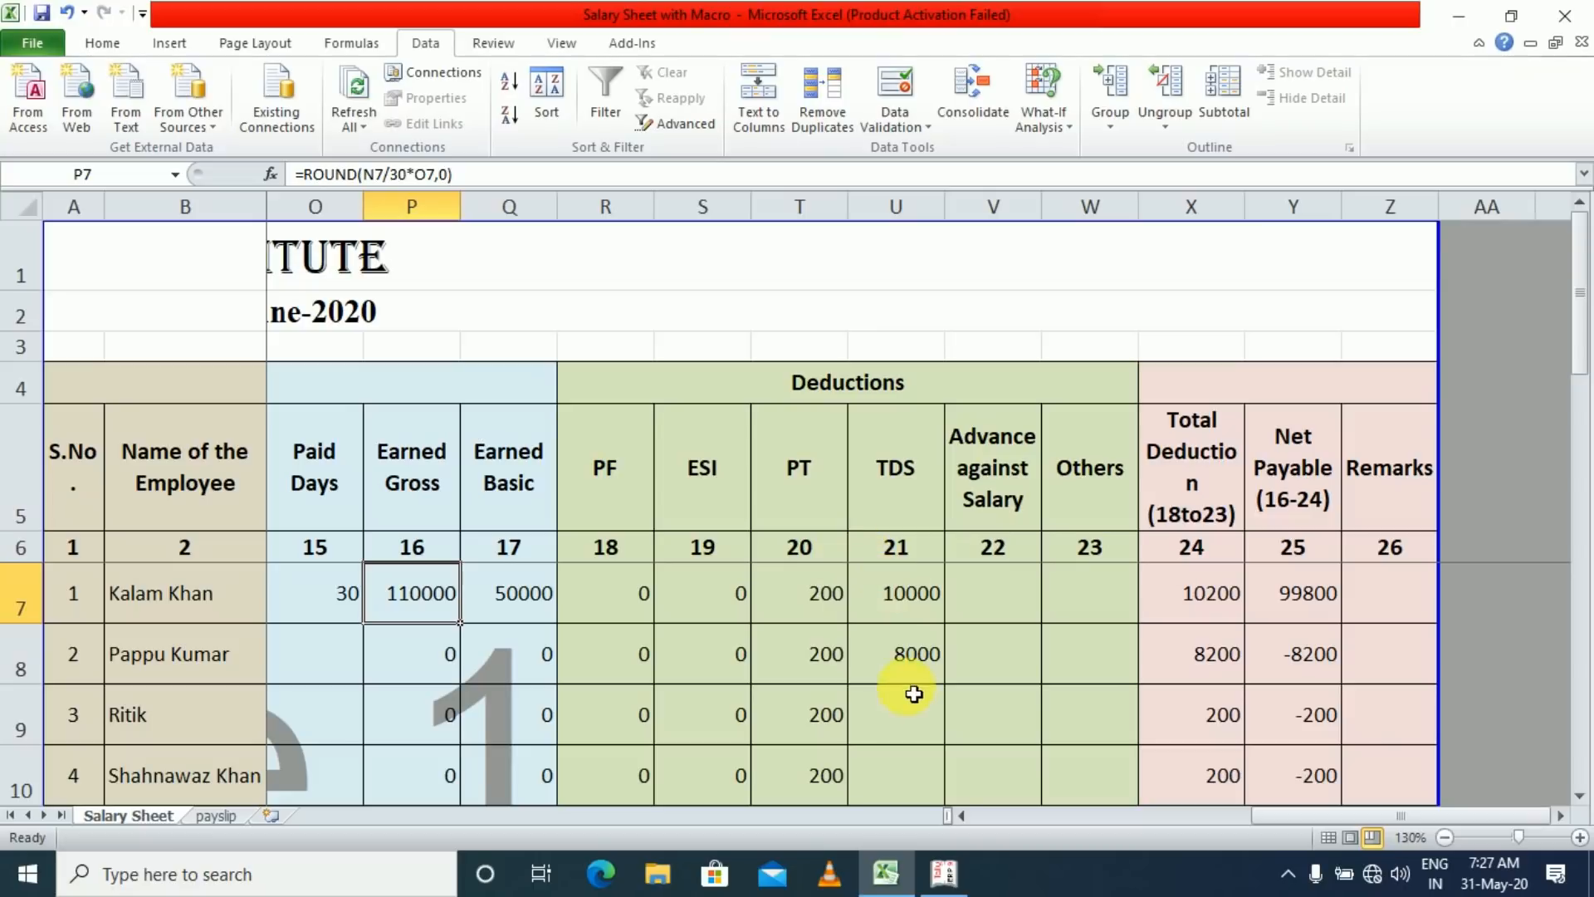
Fill the 30 Paid Days down the Paid Days column for all employees.
{"action": "left_click", "coordinate": [905, 612]}
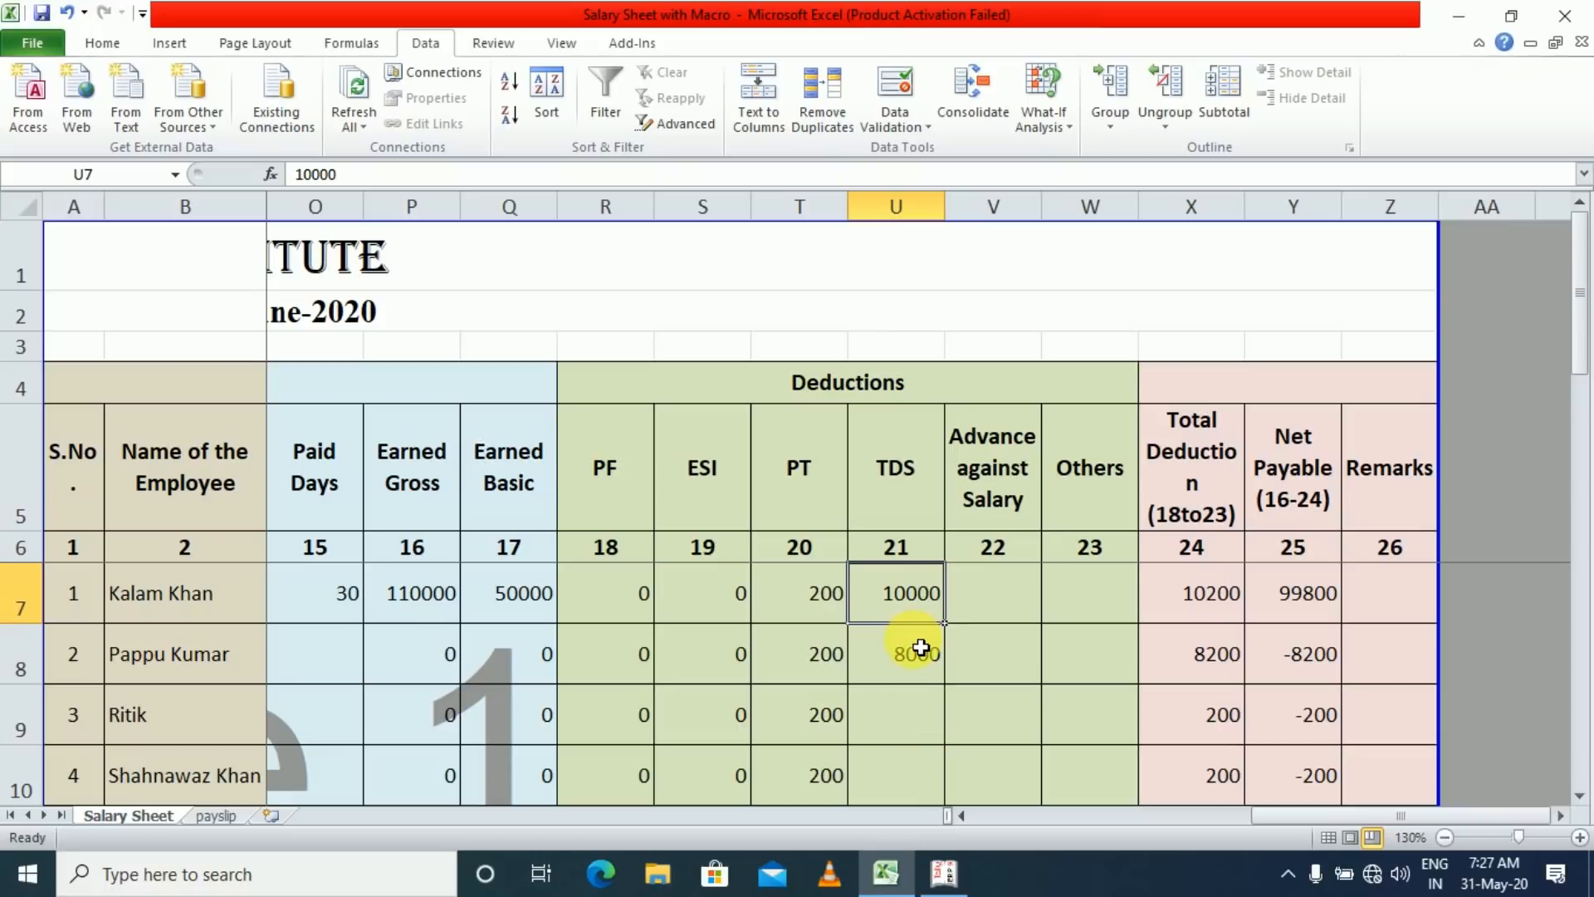
{"action": "left_click", "coordinate": [331, 598]}
{"action": "key", "text": "ctrl+shift+Down"}
{"action": "key", "text": "shift+Up"}
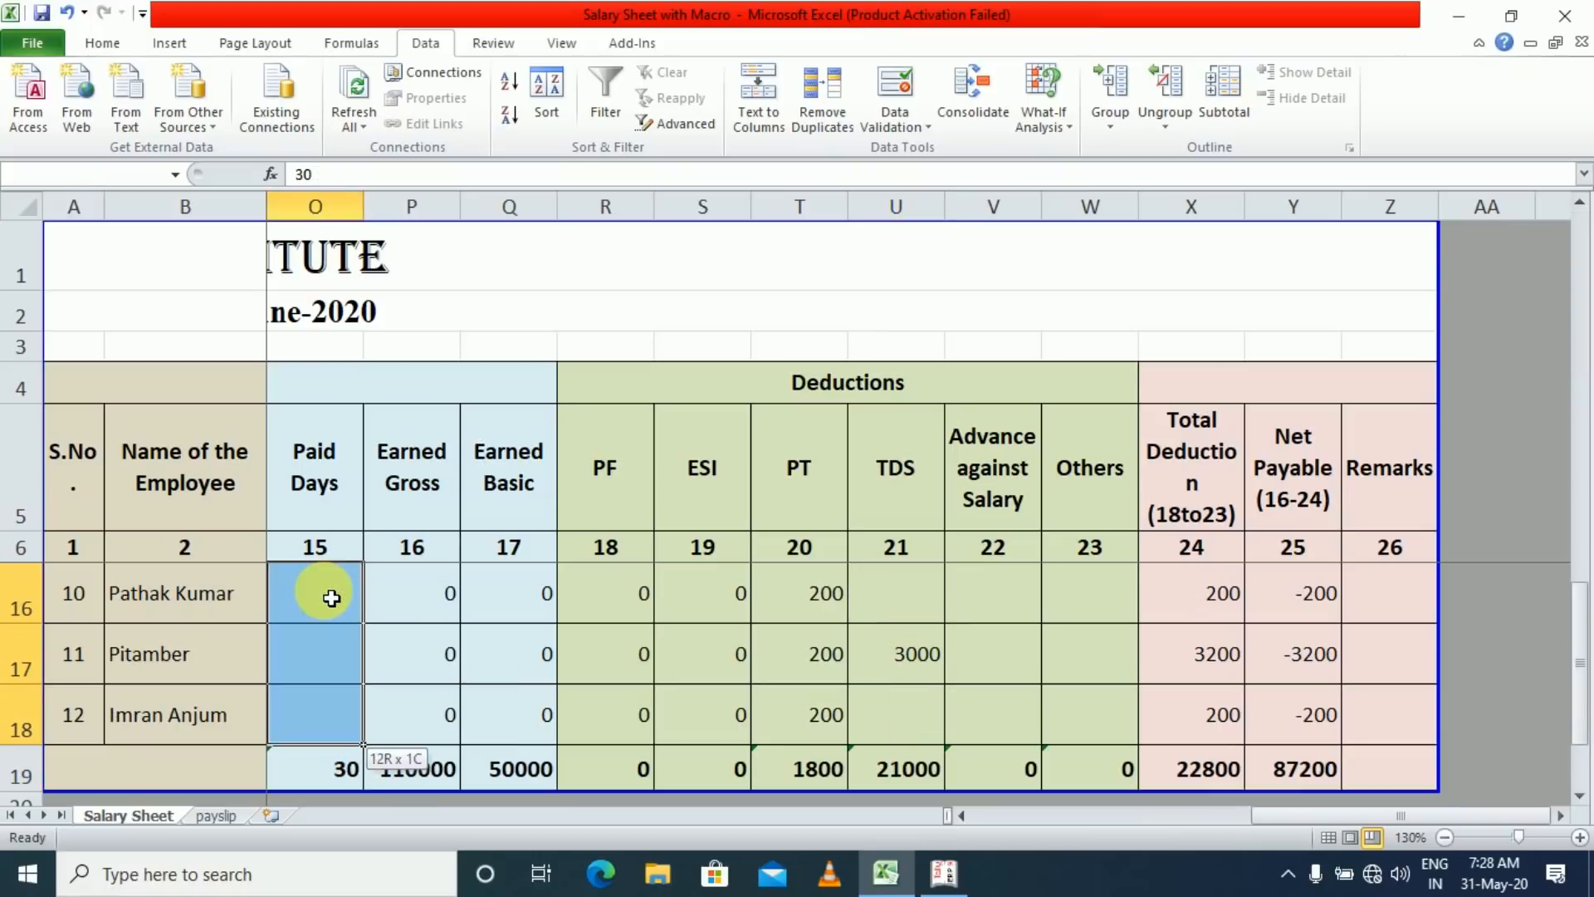
{"action": "key", "text": "ctrl+d"}
Browse across the earning, paid-days, deduction and Net Payable columns of the first employee rows.
{"action": "key", "text": "Right"}
{"action": "key", "text": "Right"}
{"action": "key", "text": "Right"}
{"action": "key", "text": "Right"}
{"action": "key", "text": "Right"}
{"action": "key", "text": "Right"}
{"action": "key", "text": "Right"}
{"action": "key", "text": "Right"}
{"action": "key", "text": "Right"}
{"action": "key", "text": "Right"}
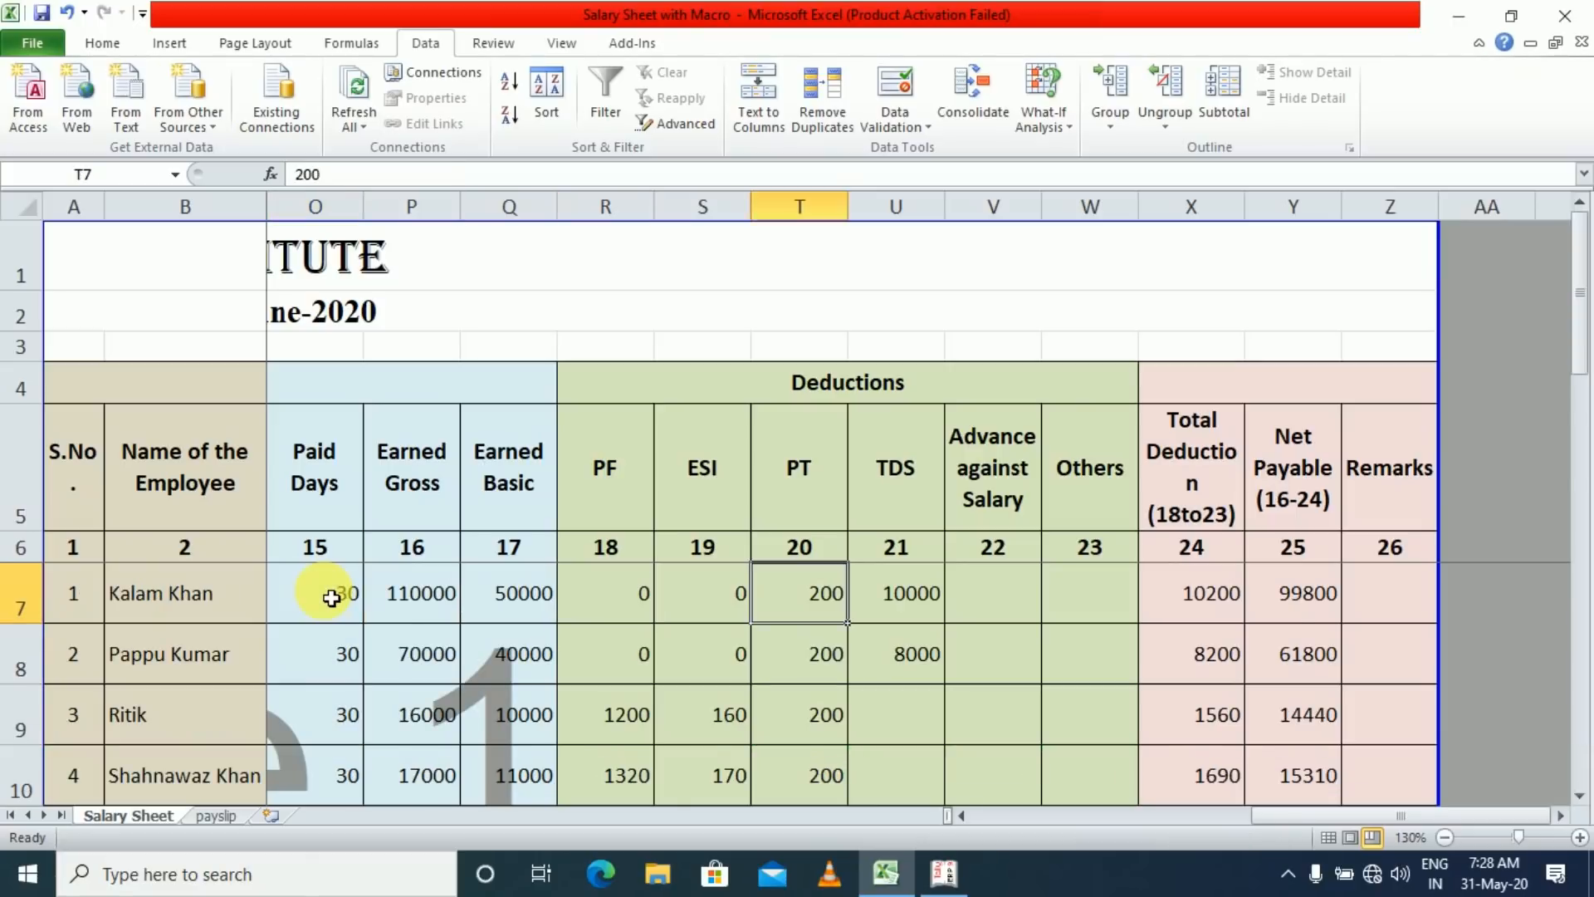
{"action": "key", "text": "Left"}
{"action": "key", "text": "Left"}
{"action": "key", "text": "Left"}
{"action": "key", "text": "Left"}
{"action": "key", "text": "Left"}
{"action": "key", "text": "Left"}
{"action": "key", "text": "Left"}
{"action": "key", "text": "Left"}
{"action": "key", "text": "Left"}
{"action": "key", "text": "Left"}
{"action": "key", "text": "Left"}
{"action": "key", "text": "Left"}
{"action": "key", "text": "Left"}
{"action": "key", "text": "Left"}
{"action": "key", "text": "Left"}
{"action": "key", "text": "Left"}
{"action": "key", "text": "Left"}
{"action": "key", "text": "Left"}
{"action": "key", "text": "Left"}
{"action": "key", "text": "Left"}
{"action": "key", "text": "Left"}
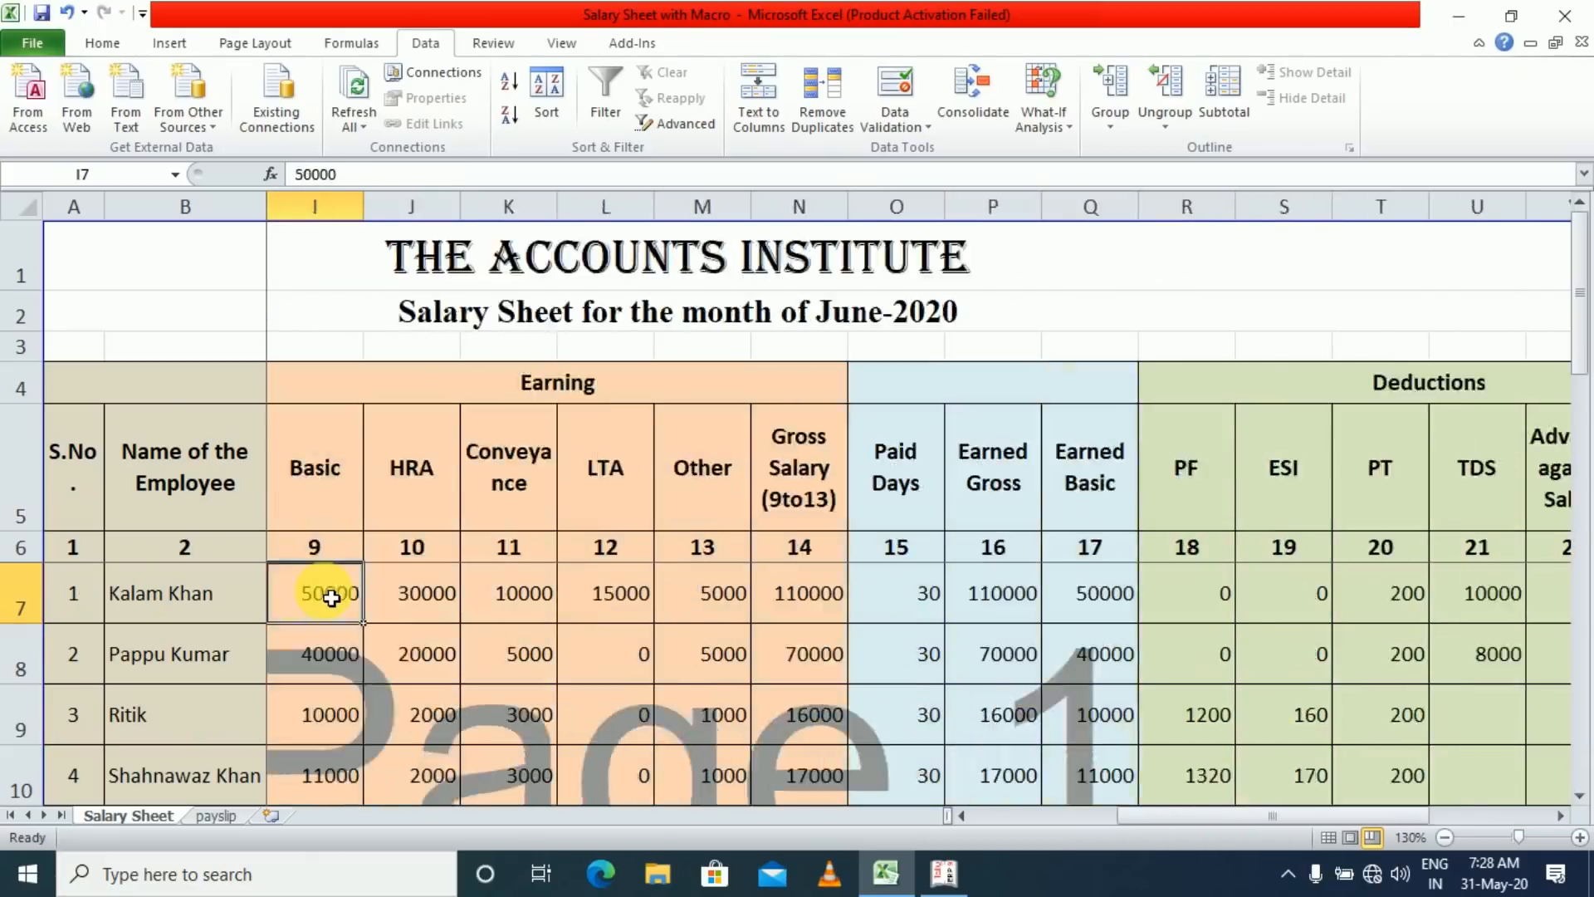
{"action": "key", "text": "Right"}
{"action": "key", "text": "Right"}
{"action": "key", "text": "Right"}
{"action": "key", "text": "Right"}
{"action": "key", "text": "Right"}
{"action": "key", "text": "Right"}
{"action": "key", "text": "Right"}
{"action": "key", "text": "Right"}
{"action": "key", "text": "Right"}
{"action": "key", "text": "Right"}
{"action": "key", "text": "Right"}
{"action": "key", "text": "Right"}
{"action": "key", "text": "Right"}
{"action": "key", "text": "Right"}
{"action": "key", "text": "Right"}
{"action": "key", "text": "Right"}
{"action": "key", "text": "Right"}
{"action": "key", "text": "Right"}
{"action": "key", "text": "Right"}
{"action": "key", "text": "Right"}
{"action": "key", "text": "Left"}
{"action": "key", "text": "Left"}
{"action": "key", "text": "Left"}
{"action": "key", "text": "Left"}
{"action": "key", "text": "Left"}
{"action": "key", "text": "Left"}
{"action": "key", "text": "Left"}
{"action": "key", "text": "Left"}
{"action": "key", "text": "Left"}
{"action": "key", "text": "Left"}
{"action": "key", "text": "Left"}
{"action": "key", "text": "Left"}
{"action": "key", "text": "Left"}
{"action": "key", "text": "Left"}
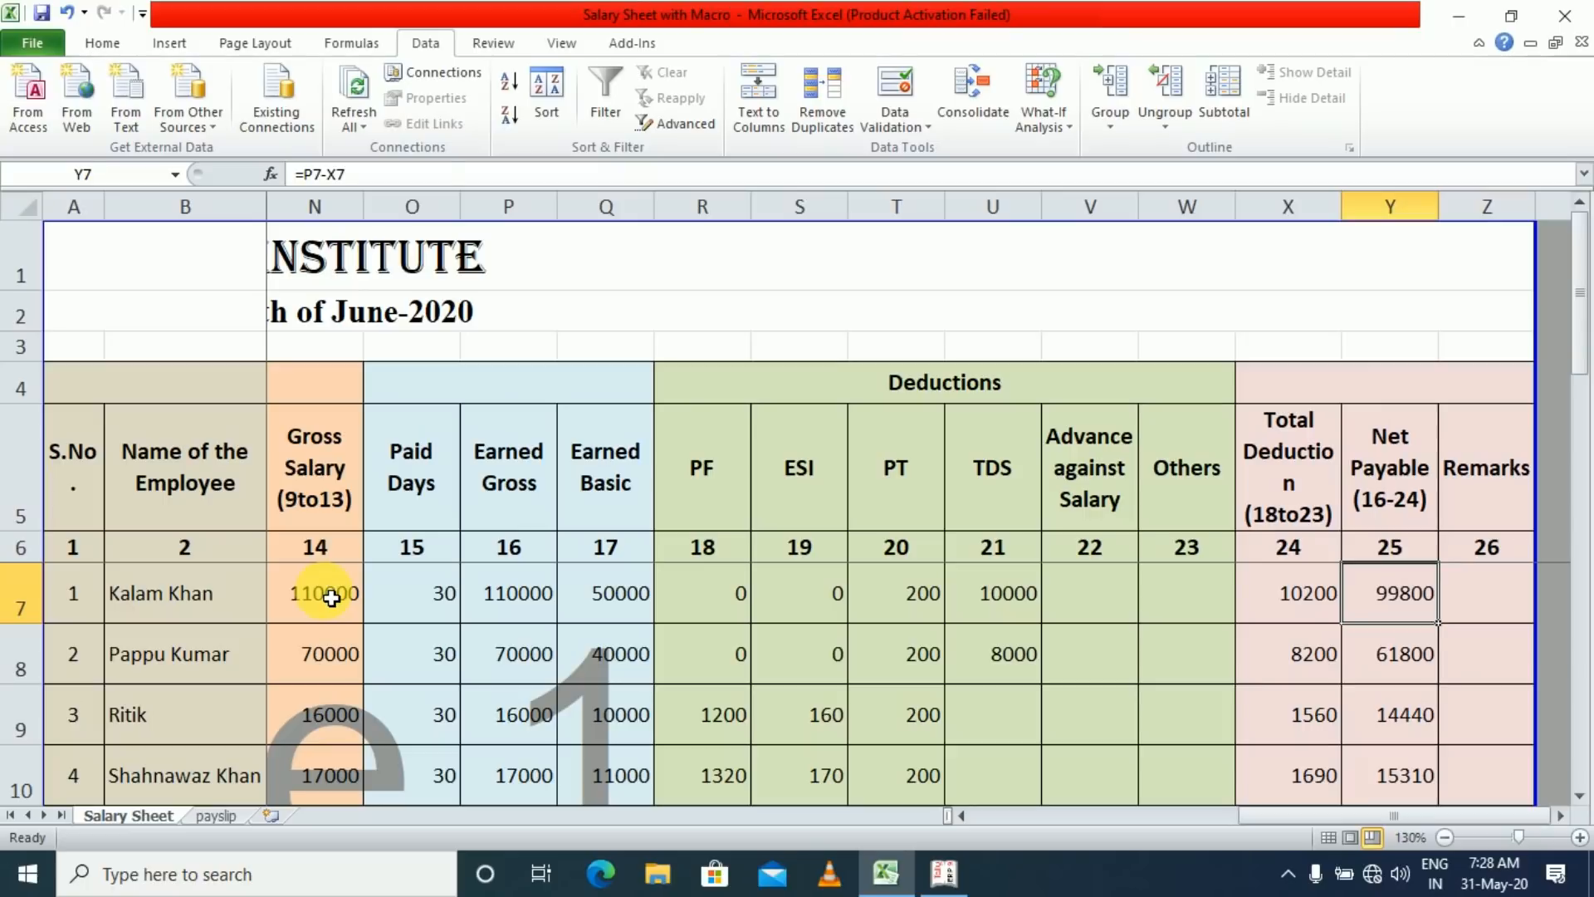
{"action": "key", "text": "Right"}
{"action": "key", "text": "Right"}
{"action": "key", "text": "Right"}
{"action": "key", "text": "Right"}
{"action": "key", "text": "Right"}
{"action": "key", "text": "Right"}
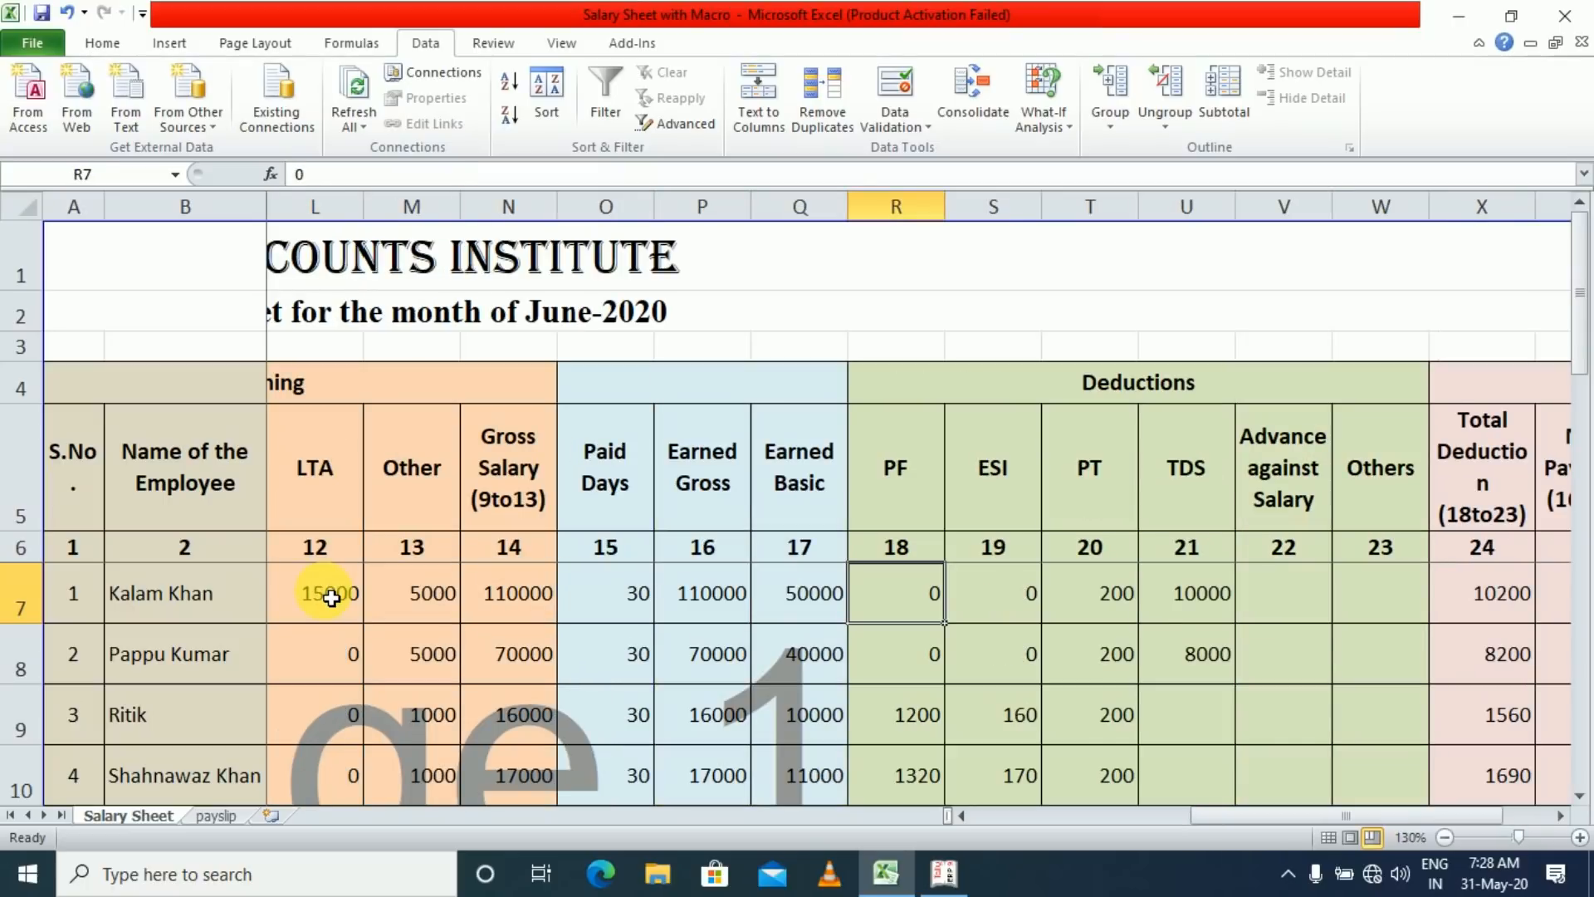
{"action": "key", "text": "Left"}
{"action": "key", "text": "Left"}
{"action": "key", "text": "Left"}
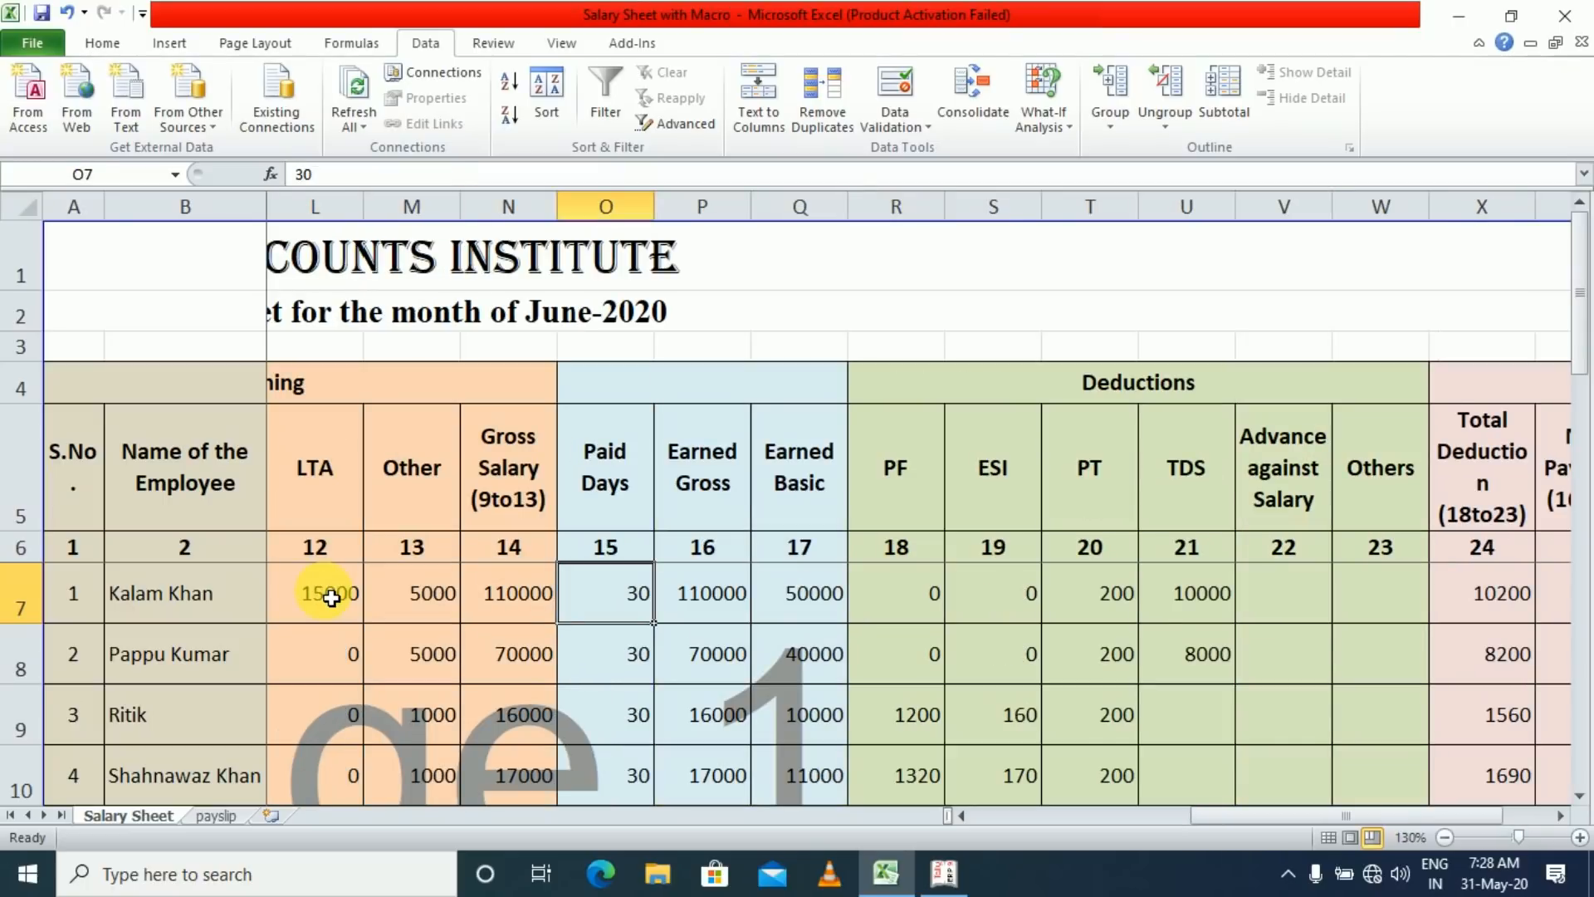
Set the Paid Days for the third employee to 15.
{"action": "key", "text": "Down"}
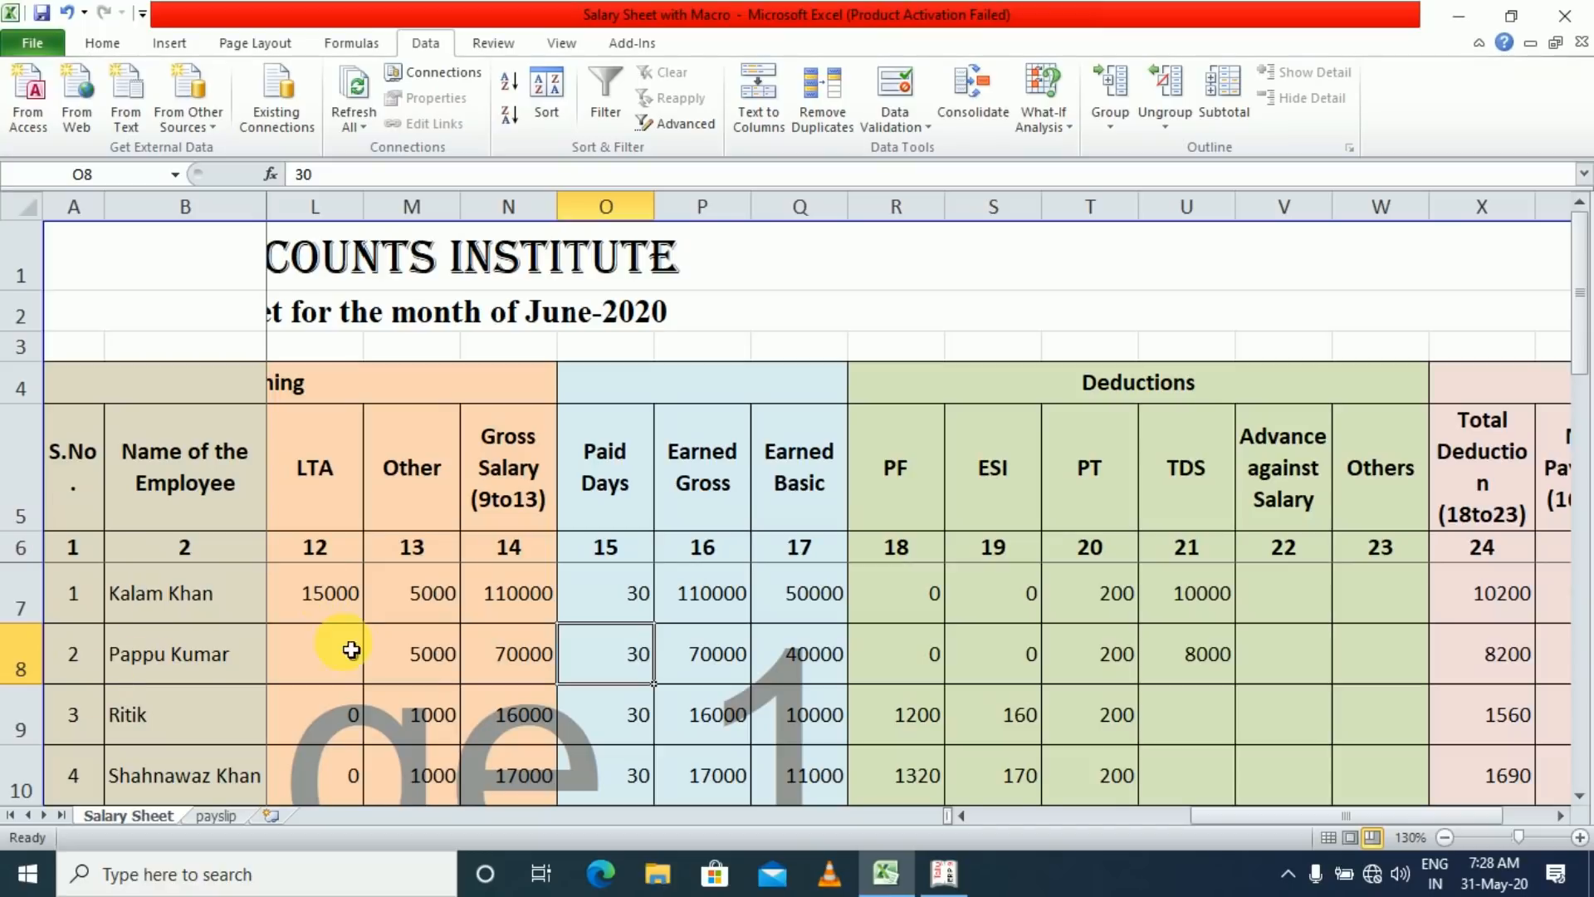
{"action": "left_click", "coordinate": [621, 725]}
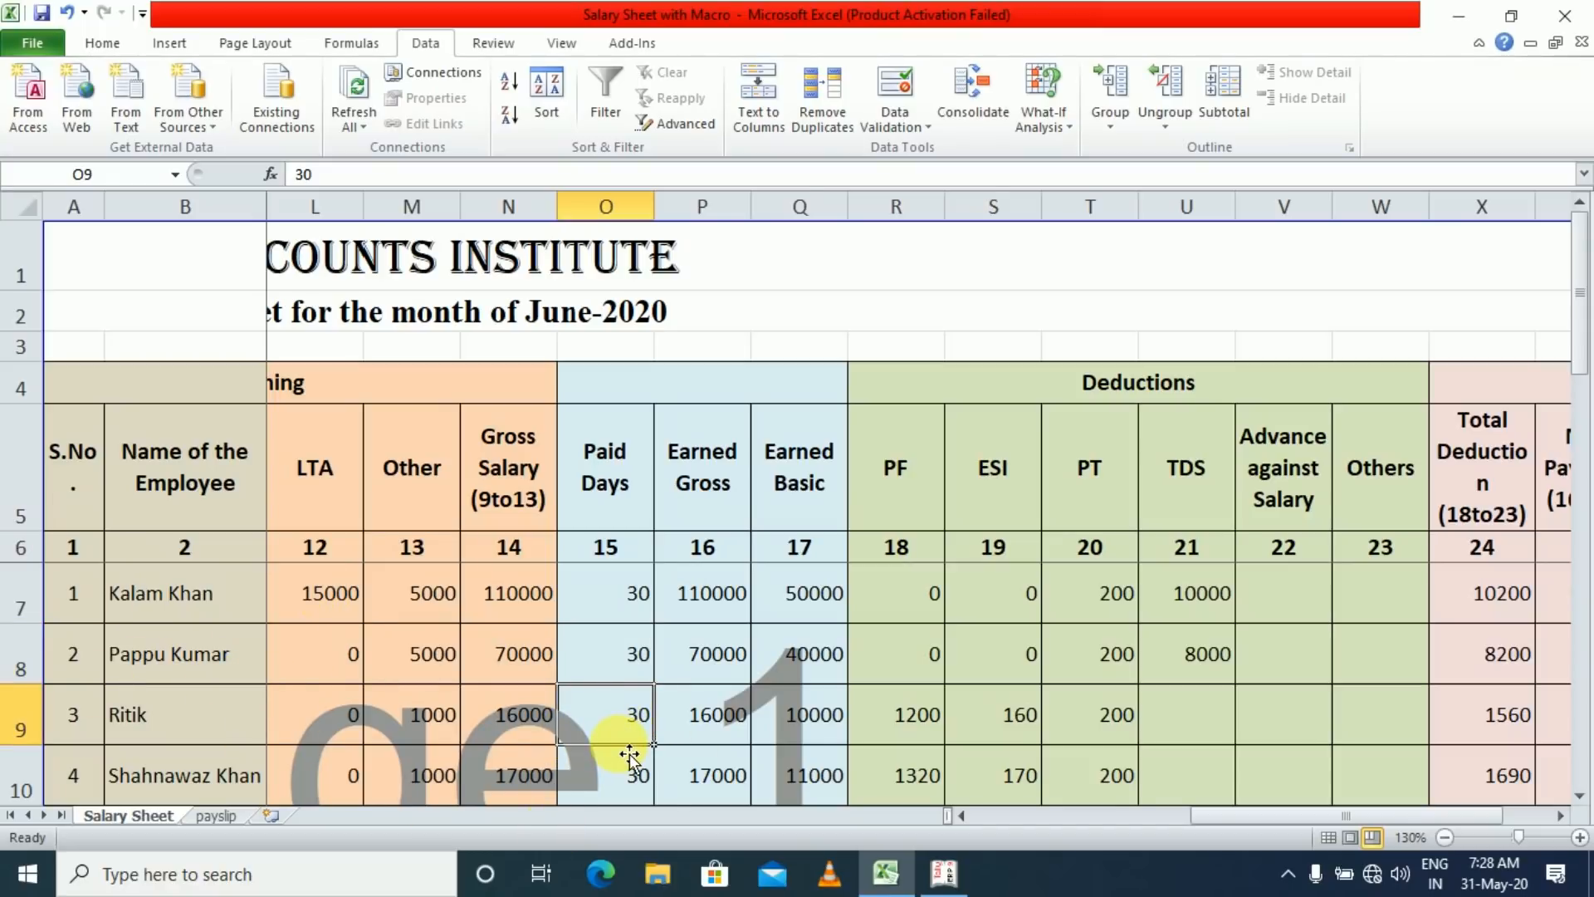
{"action": "type", "text": "15"}
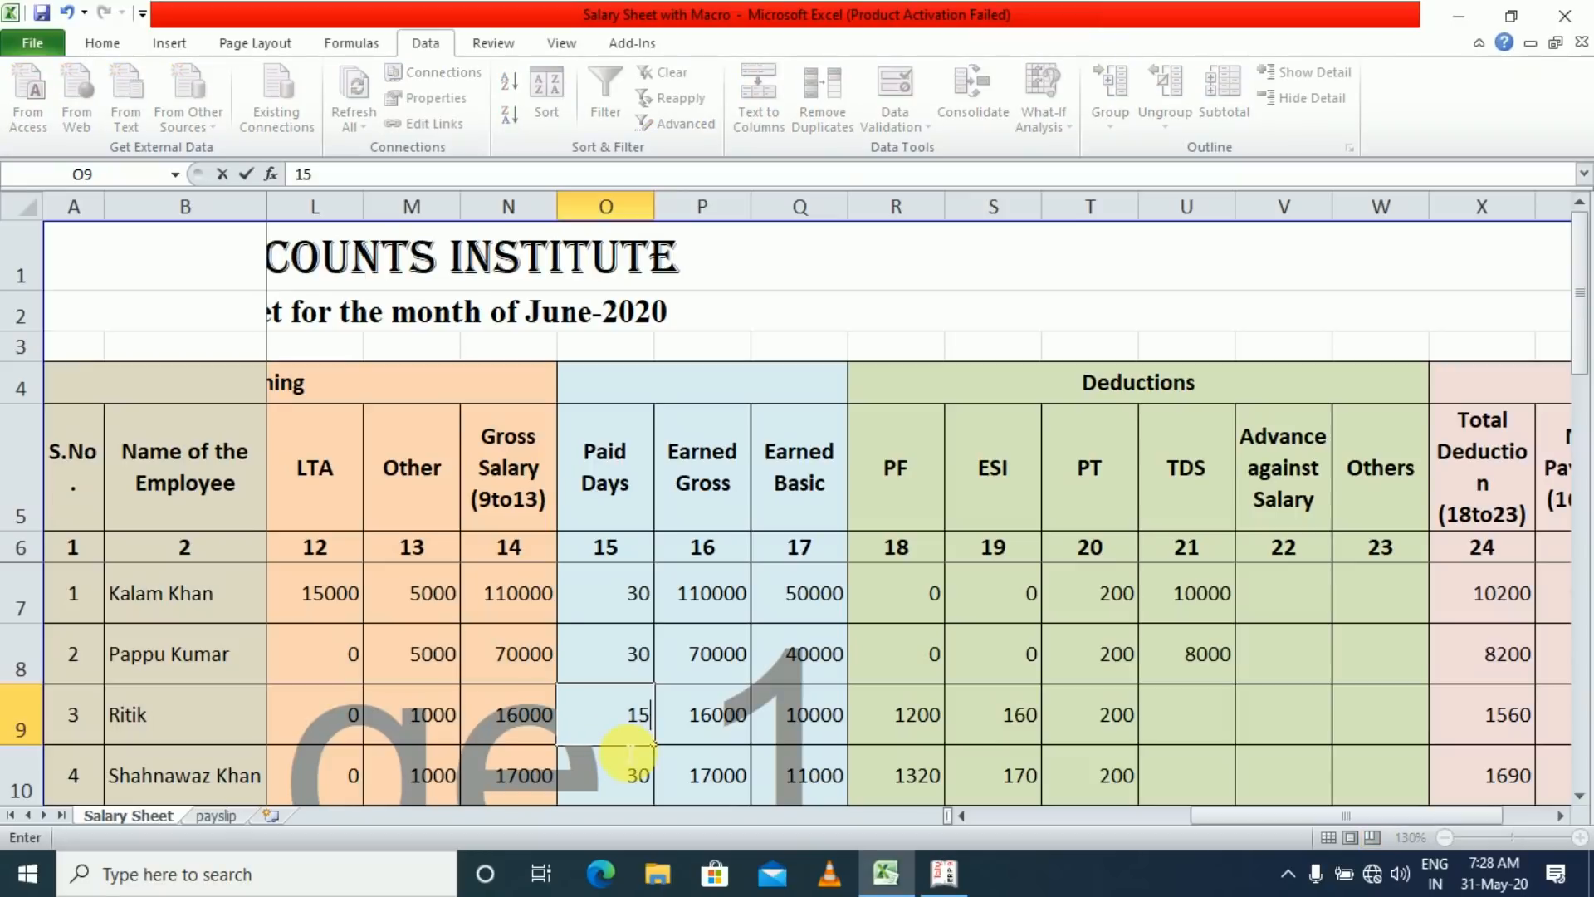
{"action": "key", "text": "Tab"}
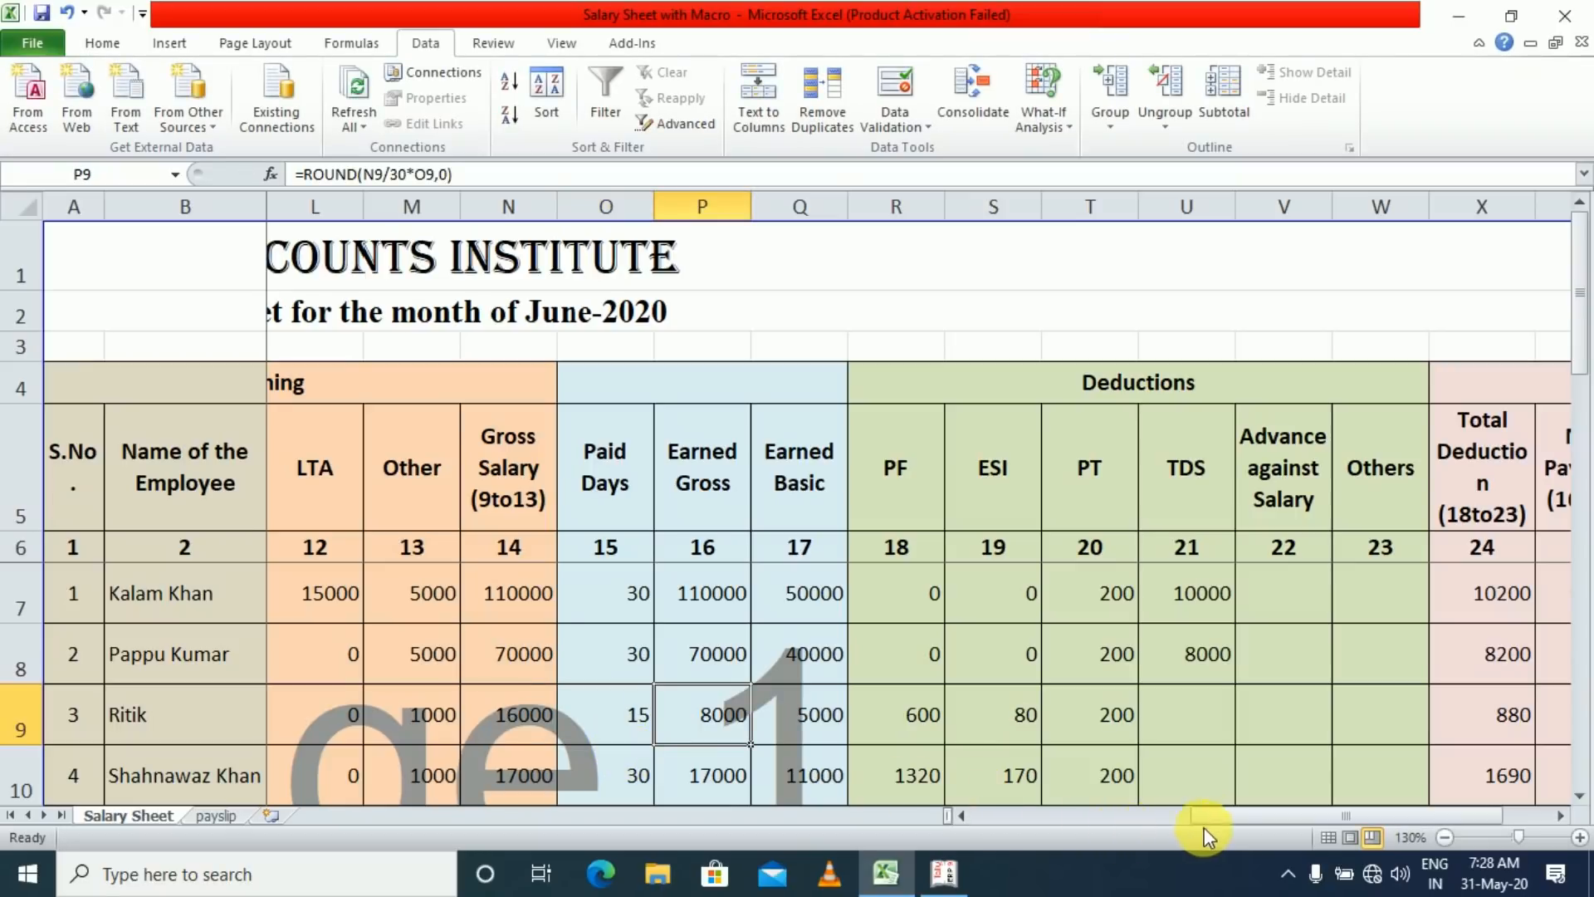
Zoom in and browse across the third employee's row back to the serial number column.
{"action": "left_click_drag", "start_coordinate": [1222, 816], "coordinate": [1222, 754]}
{"action": "scroll", "coordinate": [1221, 812], "scroll_direction": "down", "scroll_amount": 1}
{"action": "scroll", "coordinate": [1223, 754], "scroll_direction": "up", "scroll_amount": 1, "text": "ctrl"}
{"action": "scroll", "coordinate": [1222, 754], "scroll_direction": "up", "scroll_amount": 1, "text": "ctrl"}
{"action": "key", "text": "Right"}
{"action": "key", "text": "Right"}
{"action": "key", "text": "Right"}
{"action": "key", "text": "Right"}
{"action": "key", "text": "Right"}
{"action": "key", "text": "Right"}
{"action": "key", "text": "Right"}
{"action": "key", "text": "Right"}
{"action": "key", "text": "Right"}
{"action": "key", "text": "Right"}
{"action": "key", "text": "Right"}
{"action": "key", "text": "Right"}
{"action": "key", "text": "Right"}
{"action": "key", "text": "Right"}
{"action": "key", "text": "Right"}
{"action": "key", "text": "Right"}
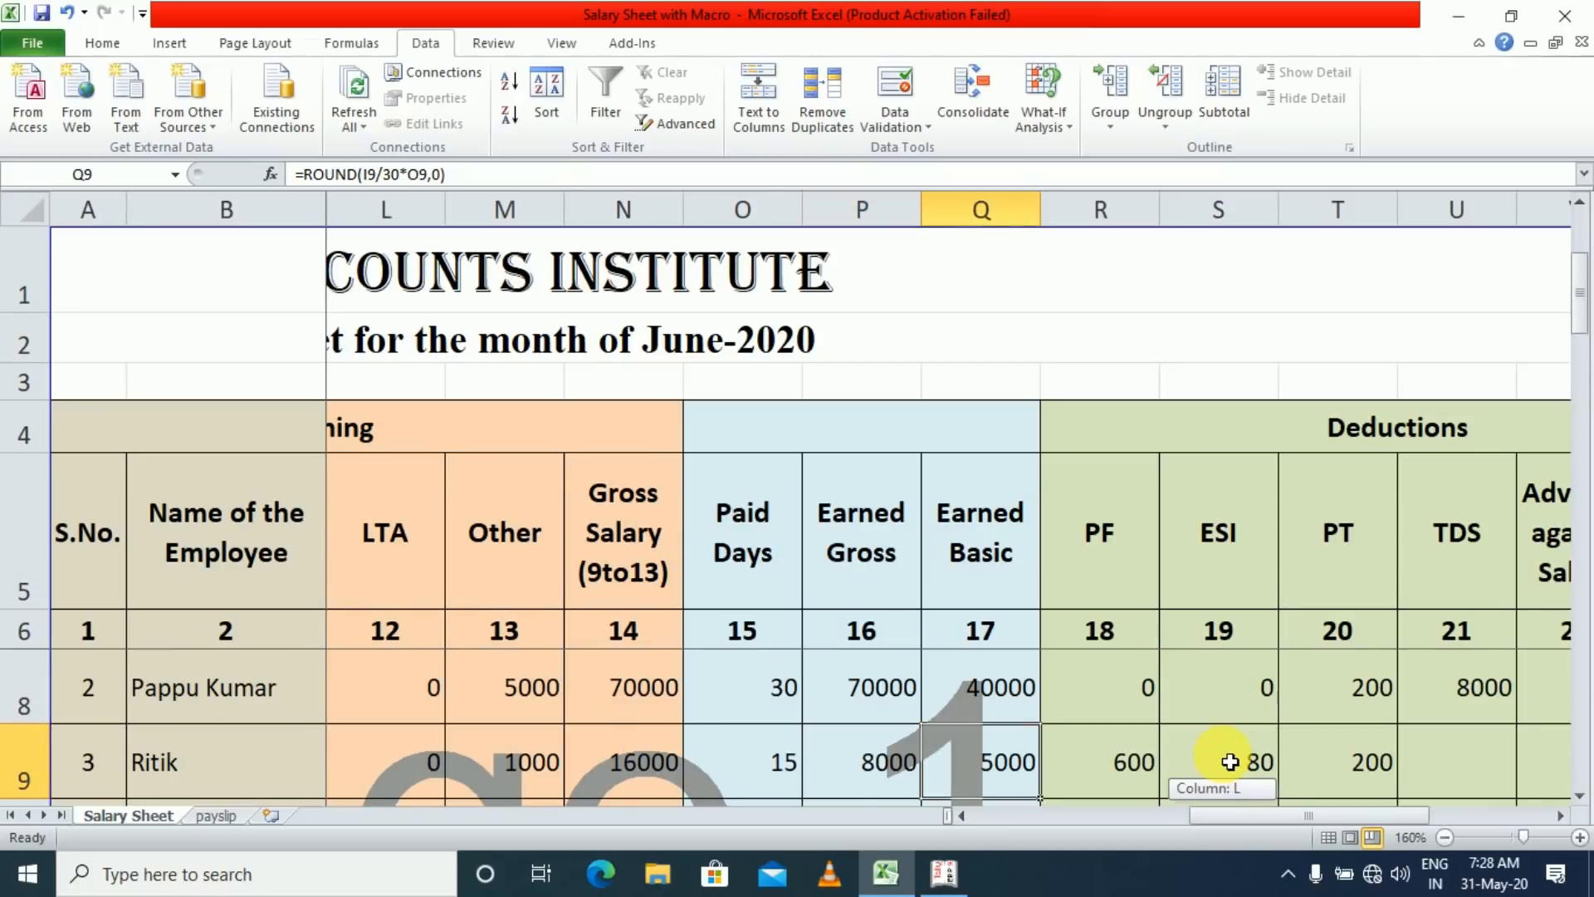
{"action": "key", "text": "Left"}
{"action": "key", "text": "Left"}
{"action": "key", "text": "Left"}
{"action": "key", "text": "Left"}
{"action": "key", "text": "Left"}
{"action": "key", "text": "Left"}
{"action": "key", "text": "Left"}
{"action": "key", "text": "Right"}
{"action": "key", "text": "Left"}
{"action": "key", "text": "Left"}
{"action": "key", "text": "Left"}
{"action": "key", "text": "Left"}
{"action": "key", "text": "Left"}
{"action": "key", "text": "Left"}
{"action": "key", "text": "Left"}
{"action": "key", "text": "Left"}
{"action": "key", "text": "Left"}
{"action": "key", "text": "Left"}
{"action": "key", "text": "Left"}
{"action": "key", "text": "Left"}
{"action": "key", "text": "Left"}
{"action": "key", "text": "Left"}
{"action": "key", "text": "Left"}
{"action": "key", "text": "Left"}
{"action": "key", "text": "Left"}
{"action": "key", "text": "Left"}
{"action": "key", "text": "Left"}
{"action": "key", "text": "Left"}
{"action": "key", "text": "Left"}
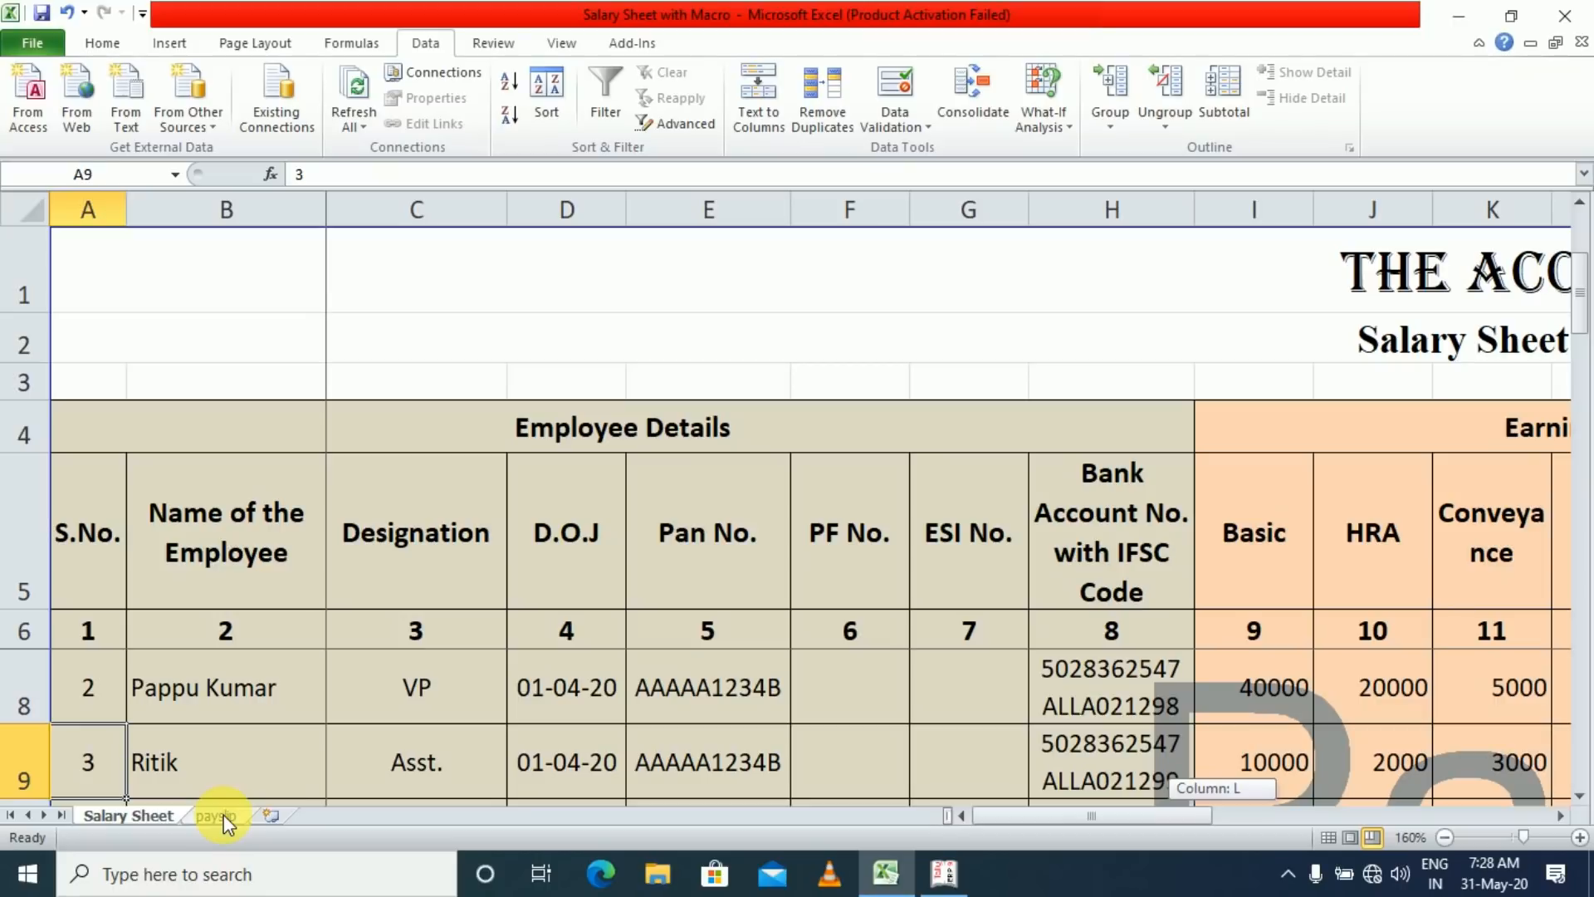
Open the payslip sheet and inspect its employee Name cell.
{"action": "left_click", "coordinate": [719, 706]}
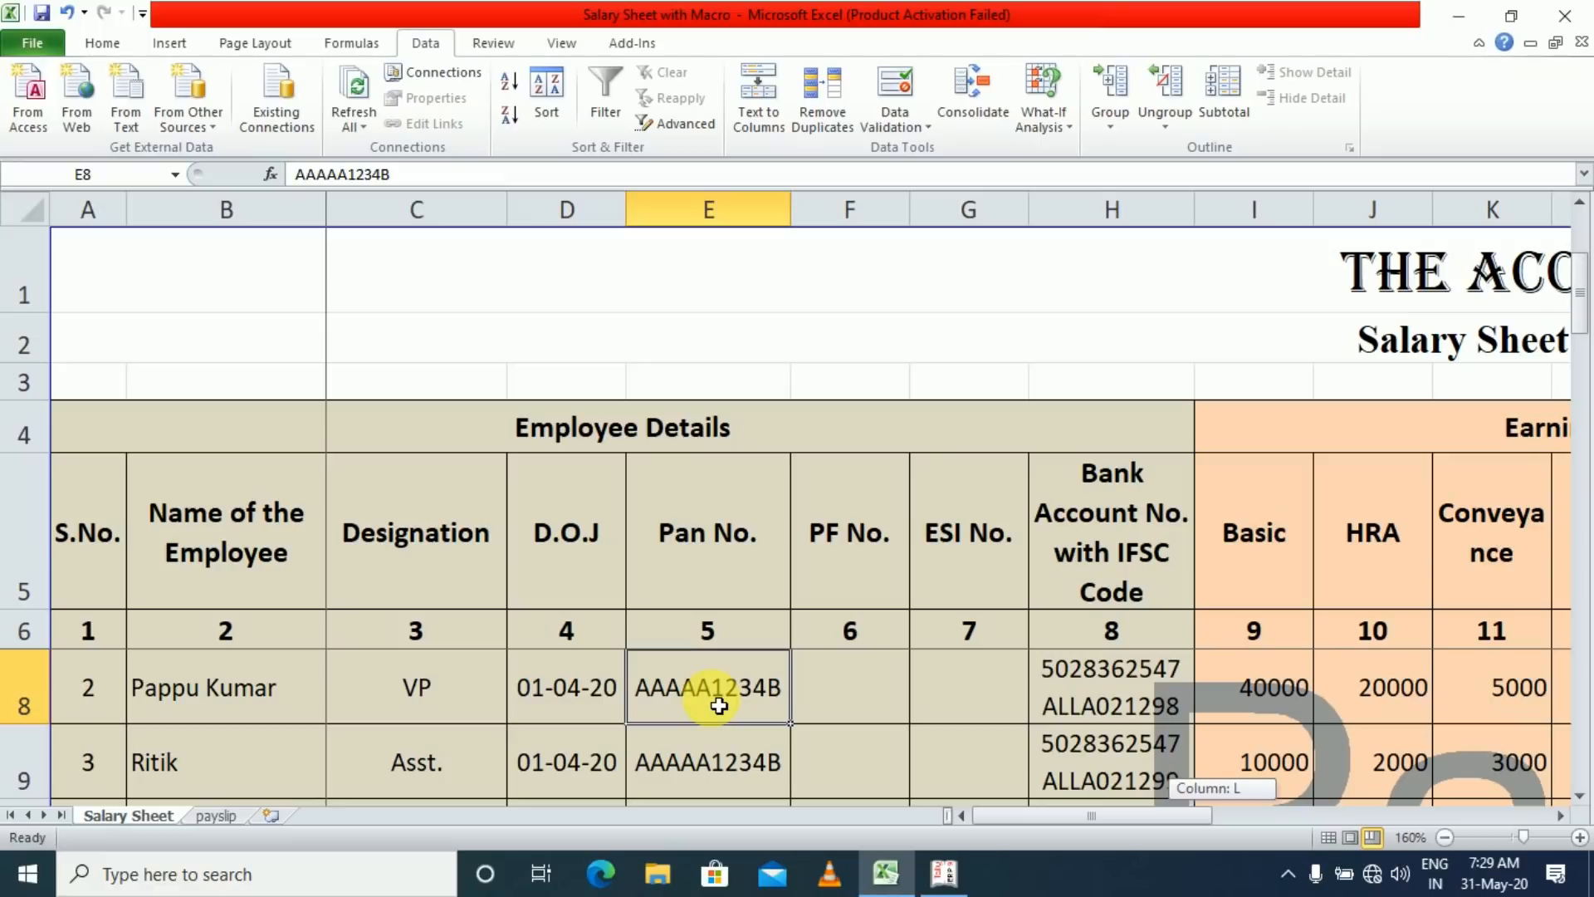
{"action": "left_click", "coordinate": [209, 816]}
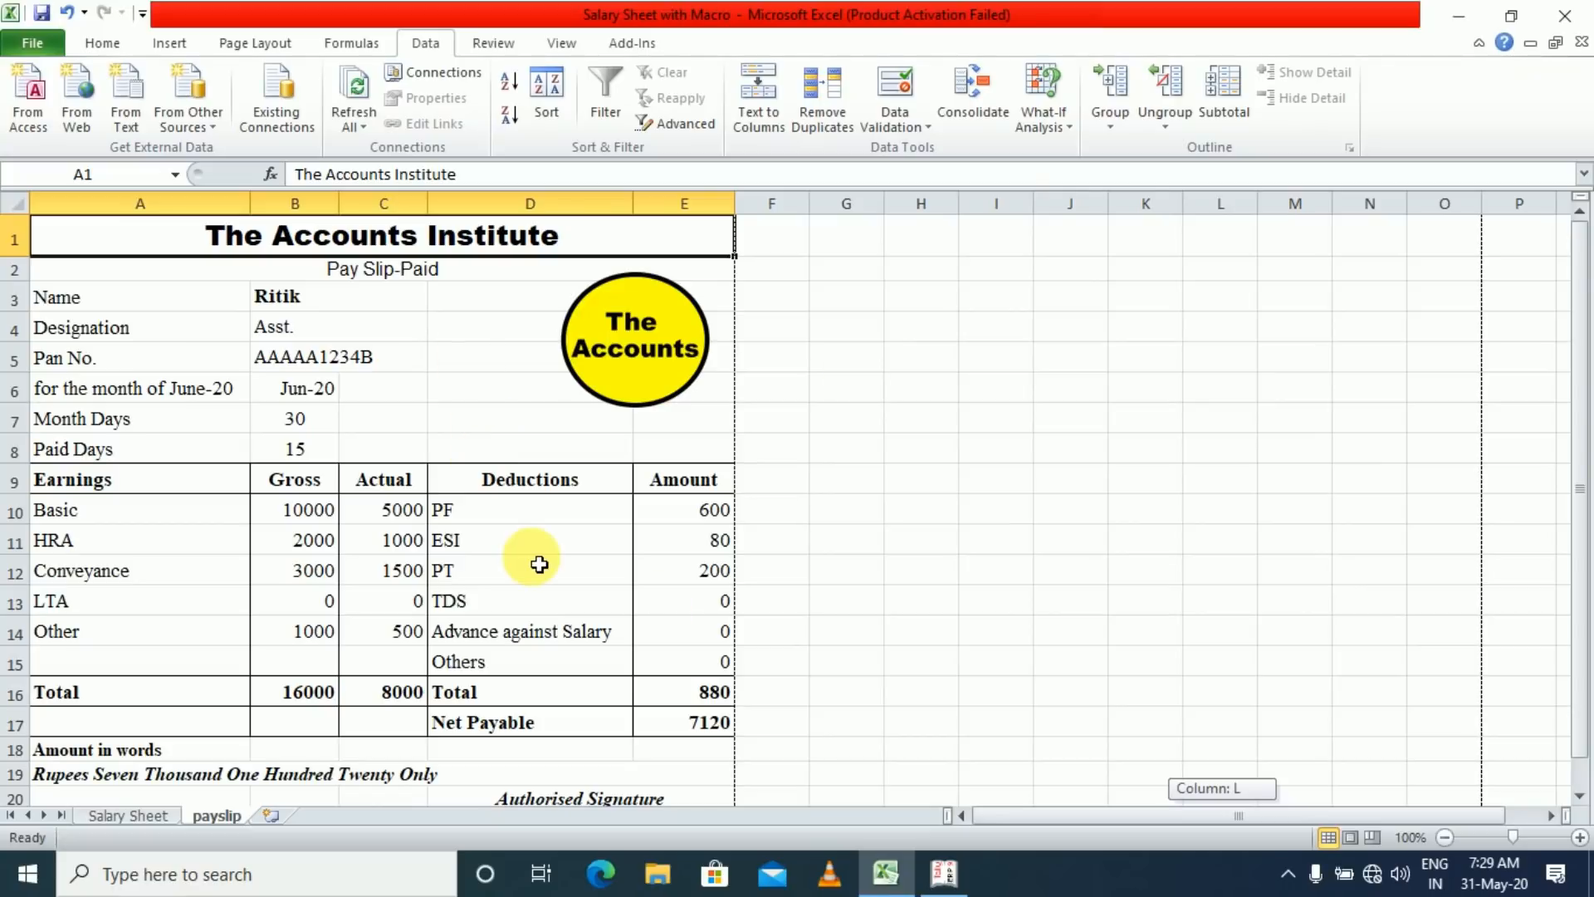
{"action": "left_click", "coordinate": [303, 304]}
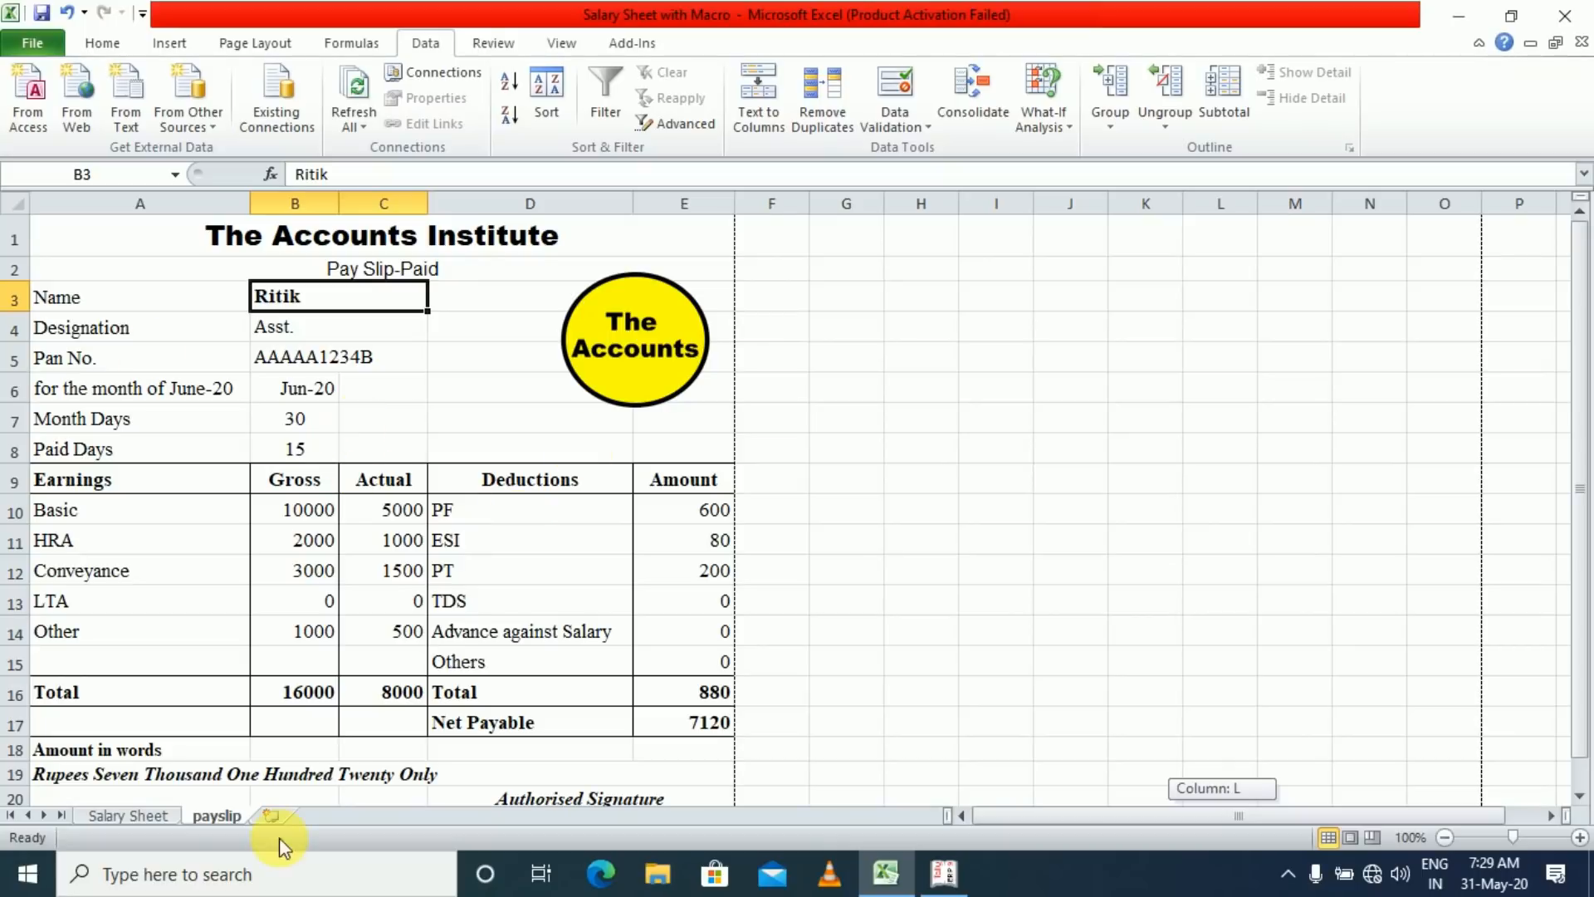
Copy the first employee's name from the salary sheet into the payslip's Name cell.
{"action": "left_click", "coordinate": [133, 817]}
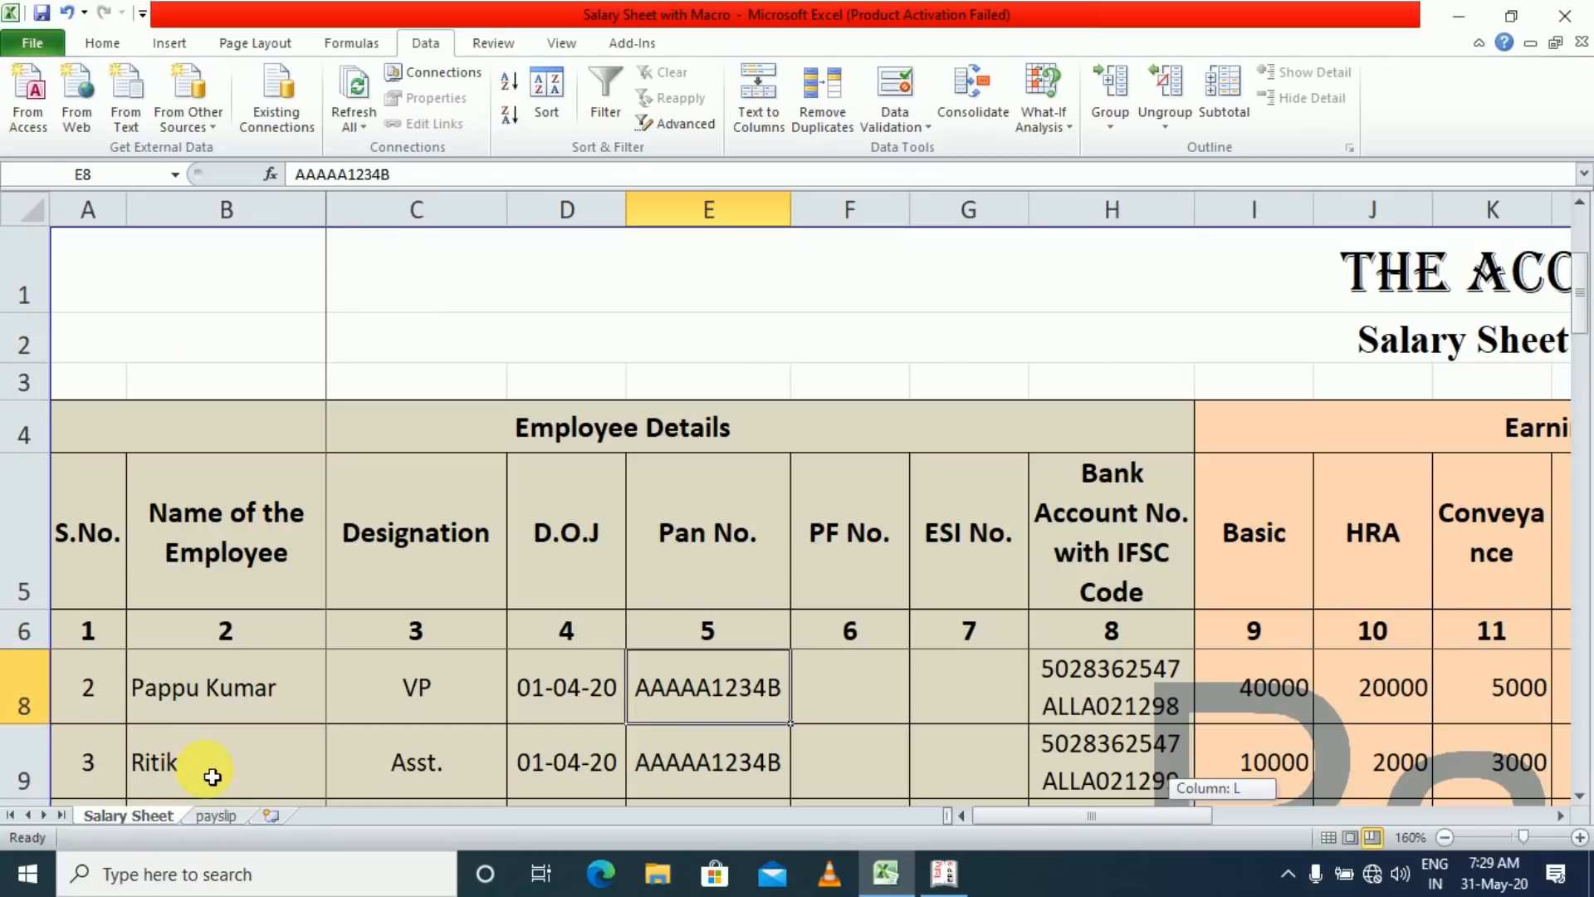
{"action": "left_click", "coordinate": [209, 707]}
{"action": "scroll", "coordinate": [208, 708], "scroll_direction": "up", "scroll_amount": 1}
{"action": "left_click", "coordinate": [208, 707]}
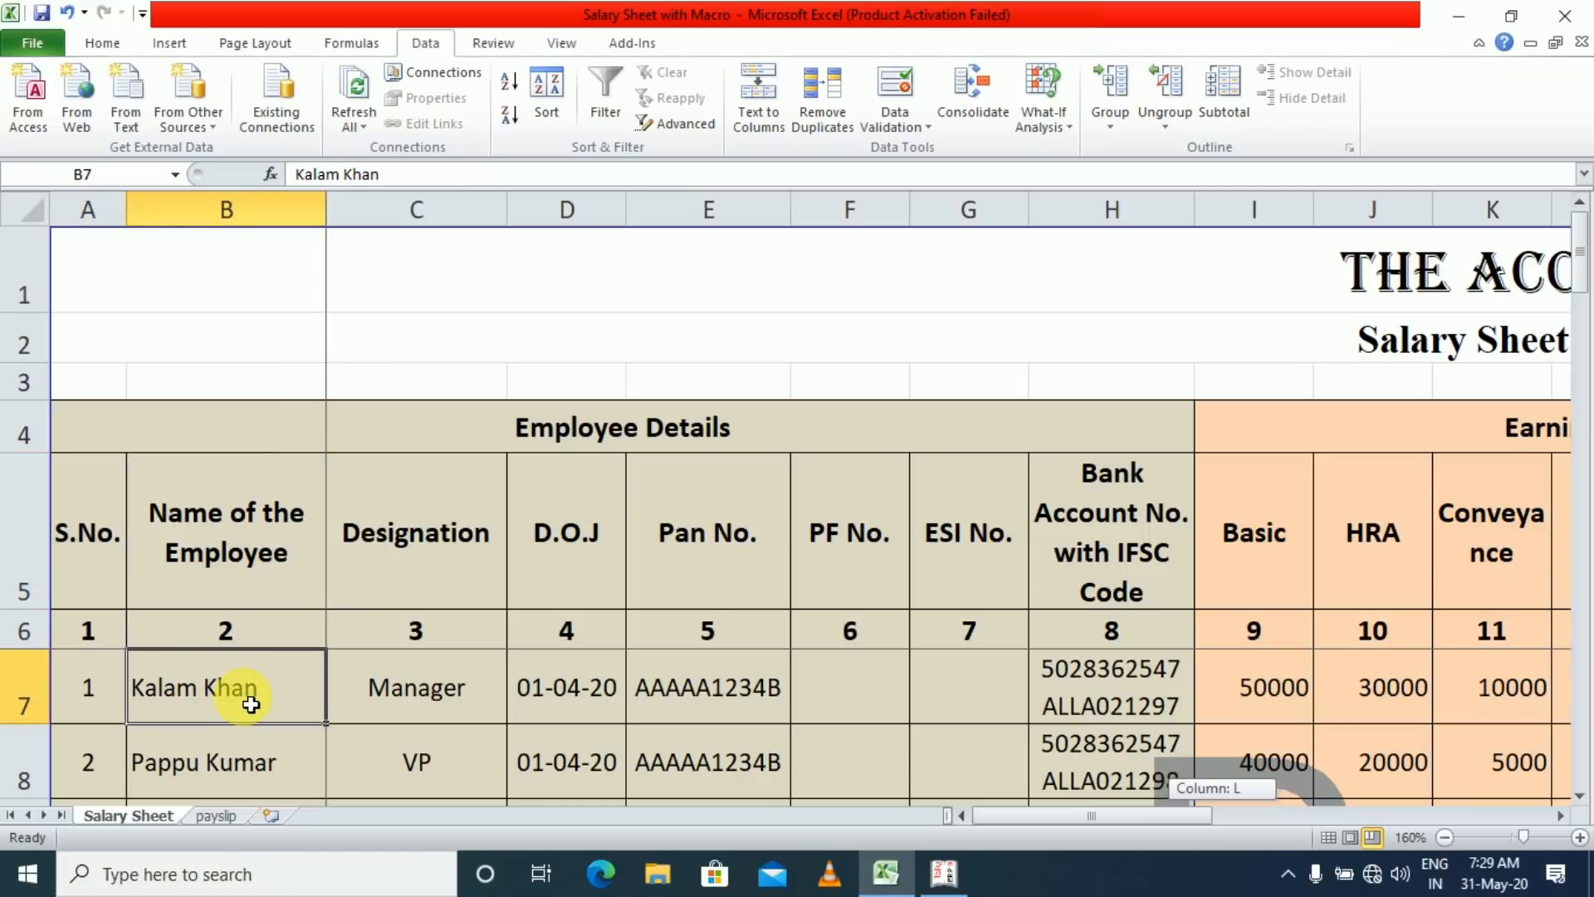
{"action": "key", "text": "ctrl+c"}
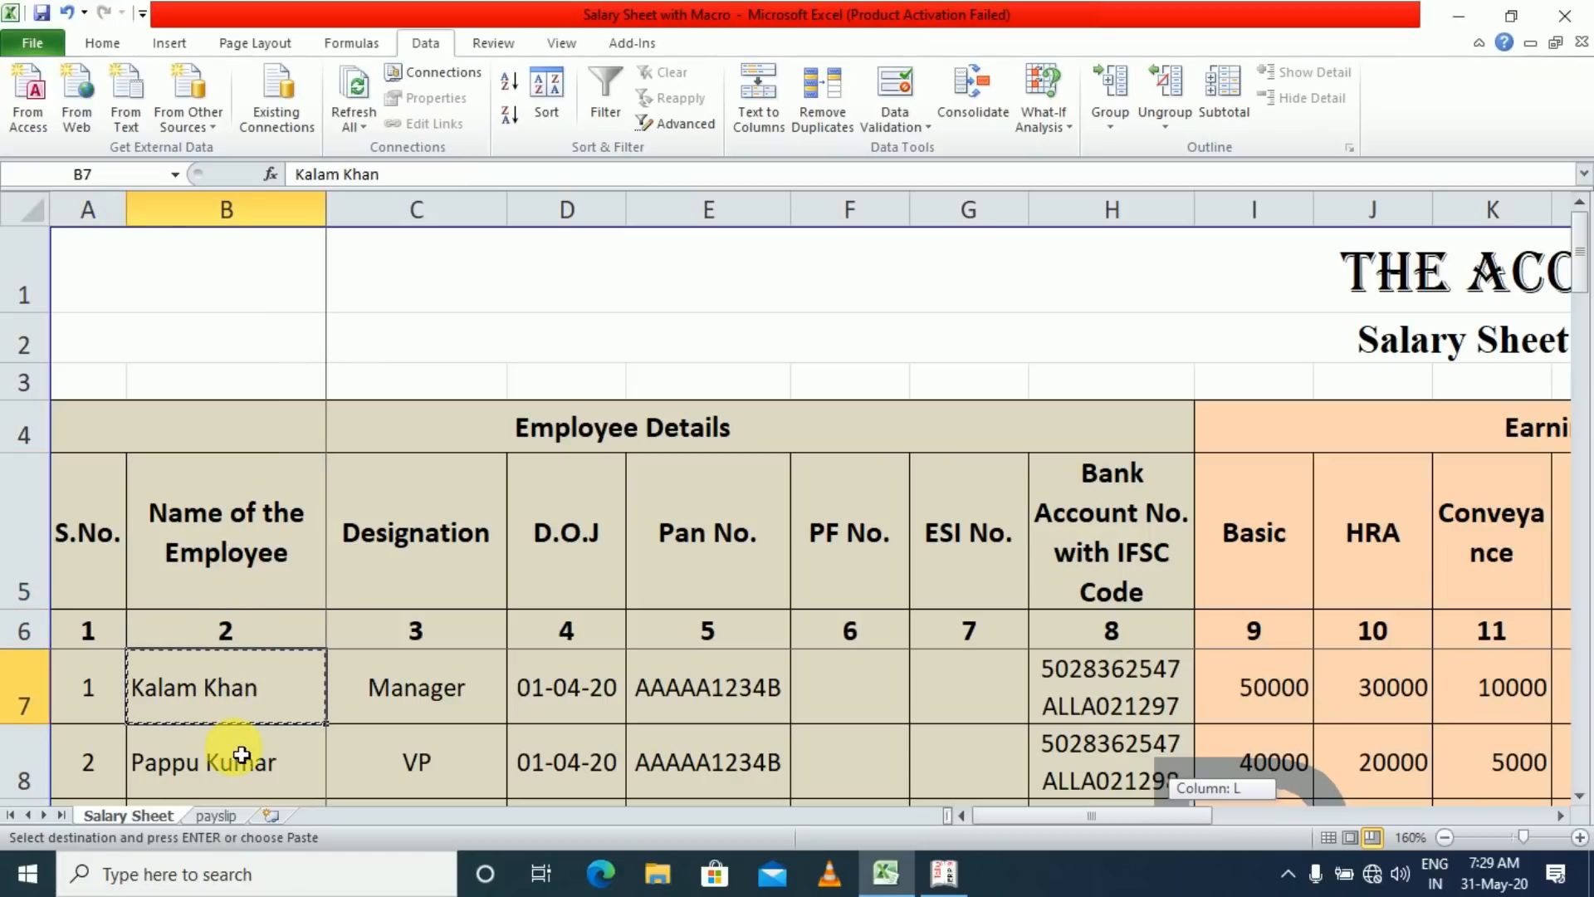
{"action": "left_click", "coordinate": [218, 816]}
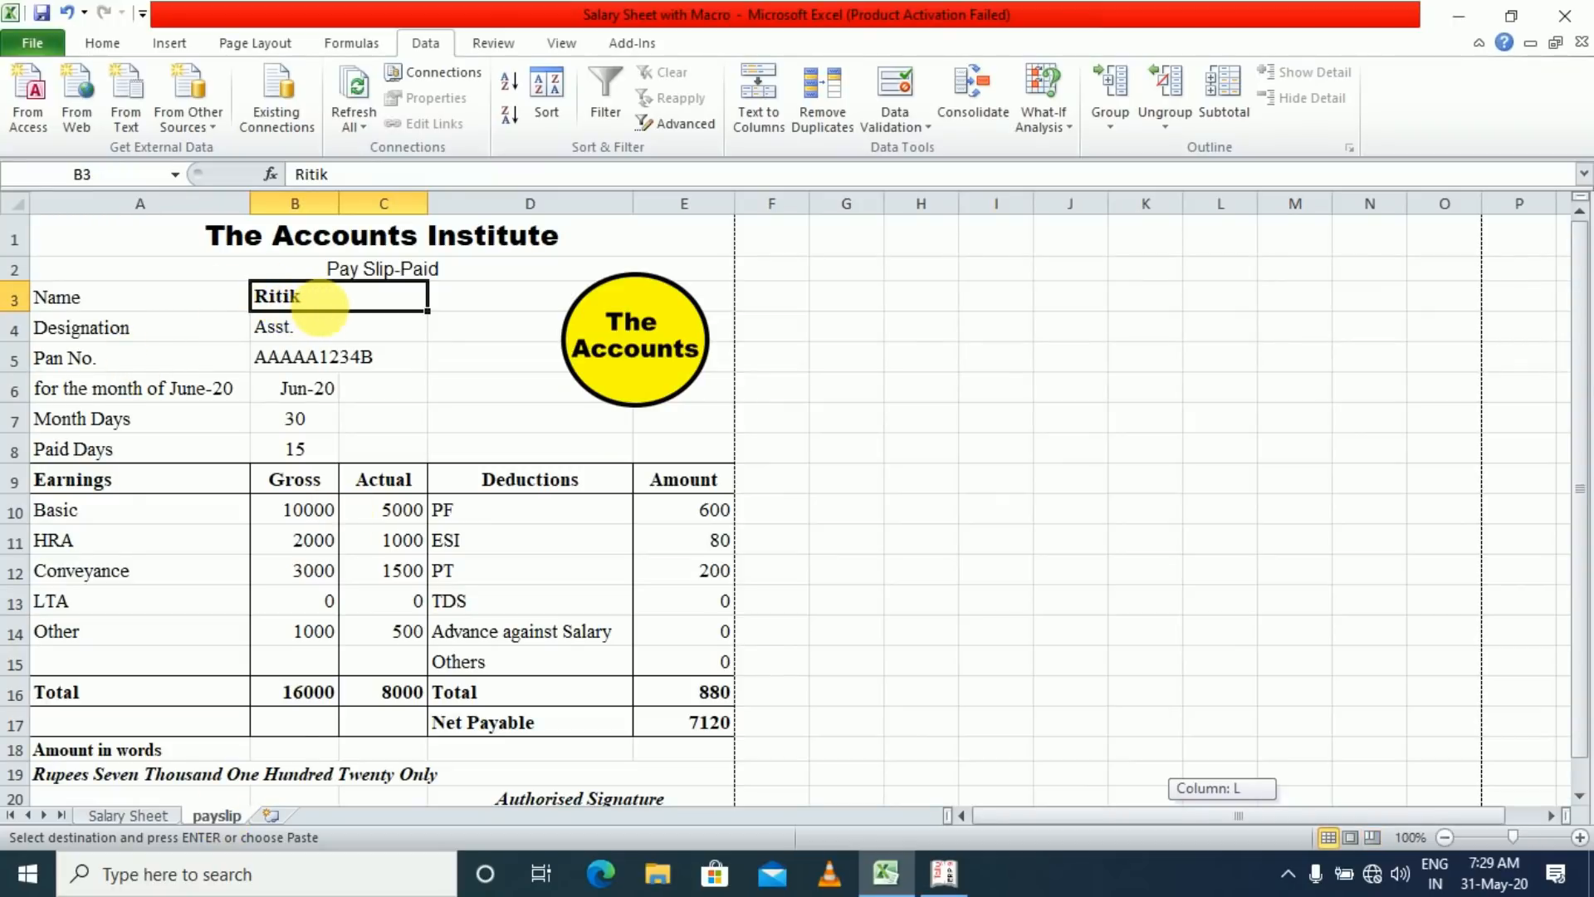
{"action": "key", "text": "ctrl+v"}
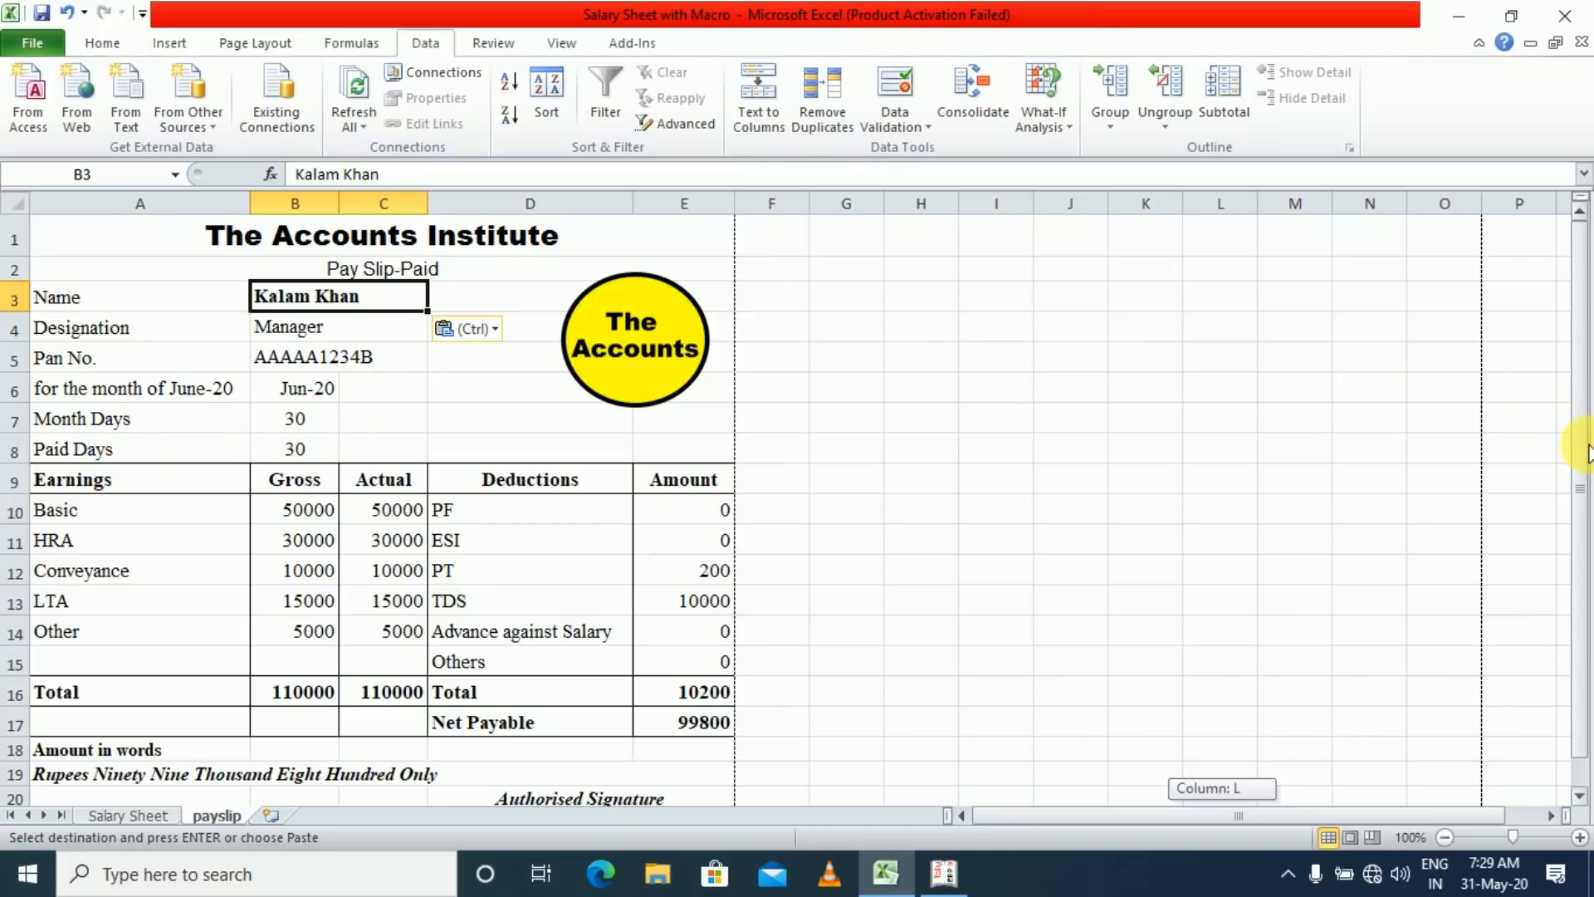
Inspect the payslip's Net Payable formula and its amount-in-words formula.
{"action": "scroll", "coordinate": [1577, 374], "scroll_direction": "down", "scroll_amount": 1}
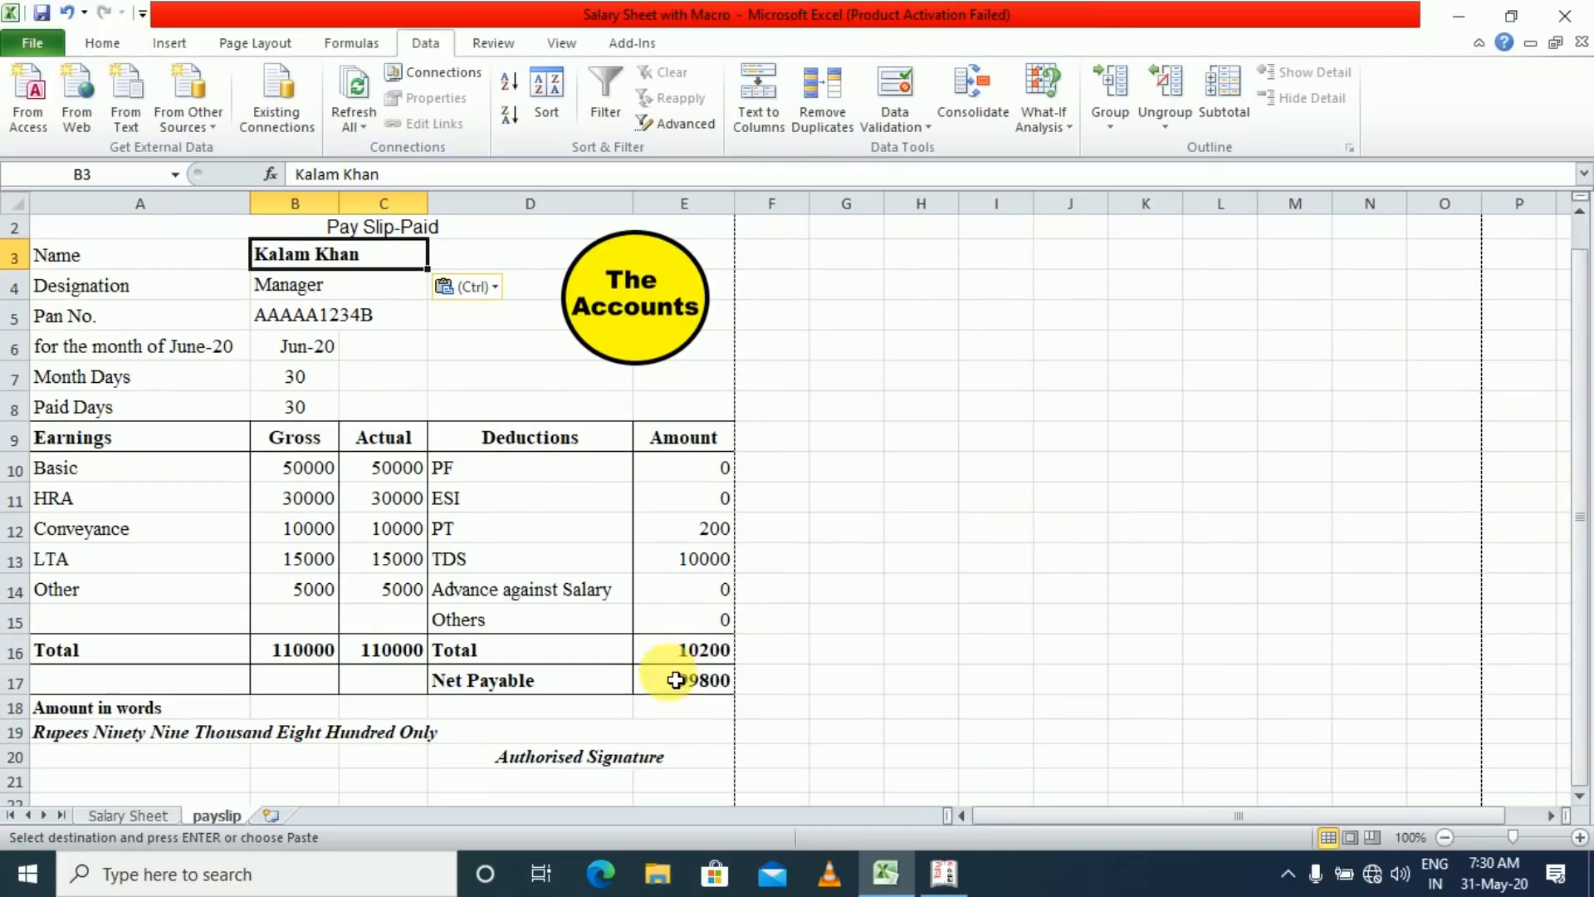
{"action": "left_click", "coordinate": [705, 696]}
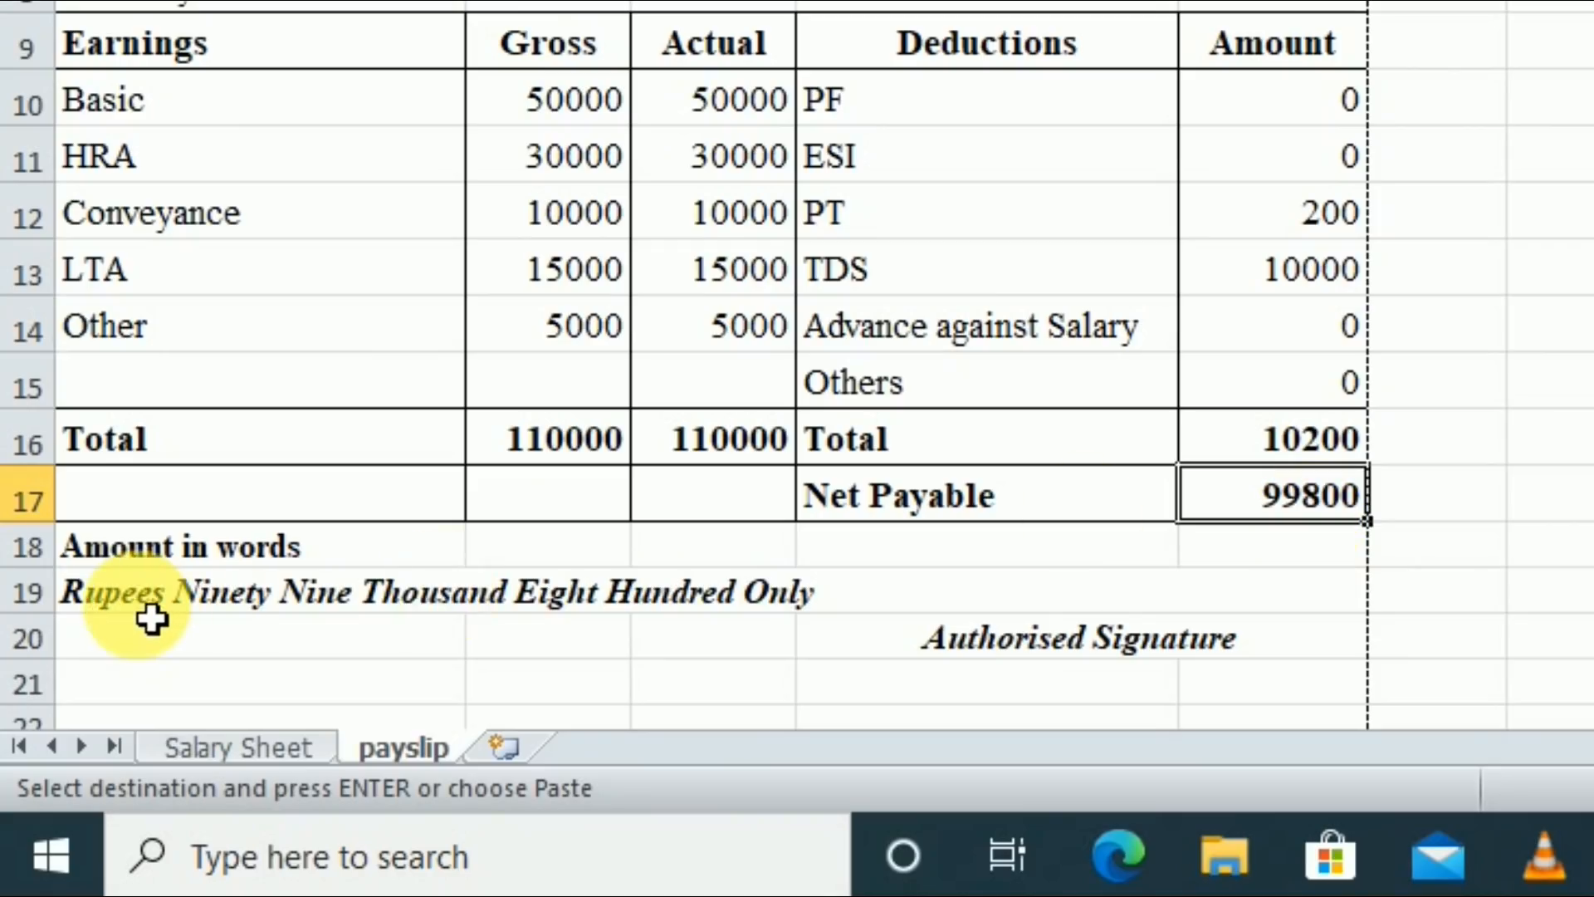
{"action": "left_click", "coordinate": [75, 735]}
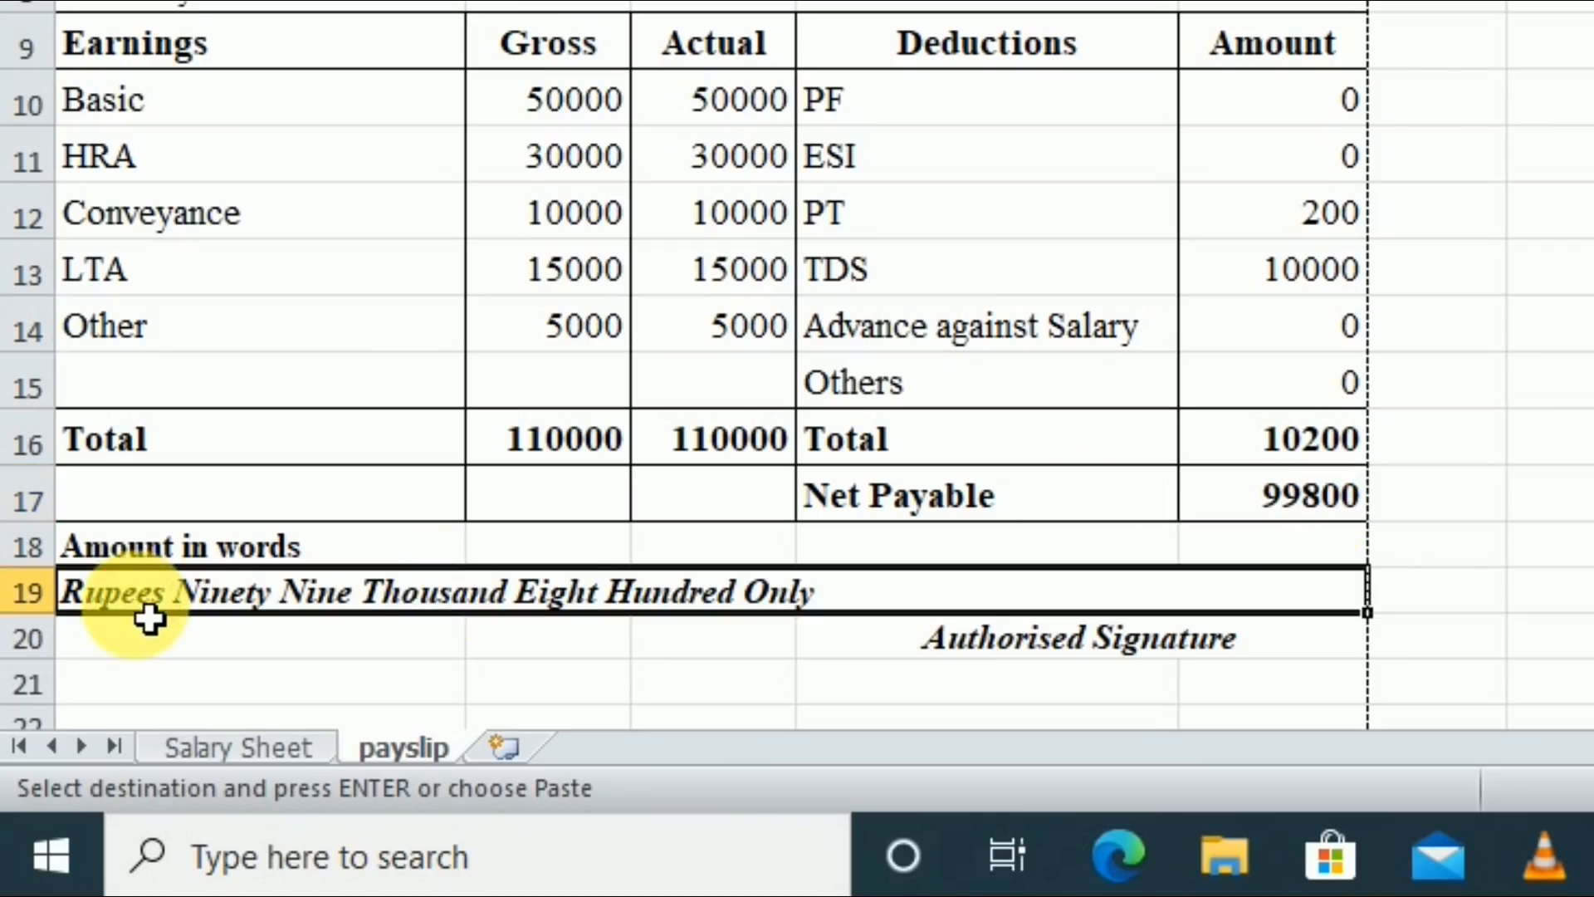
{"action": "left_click", "coordinate": [1294, 508]}
{"action": "left_click", "coordinate": [152, 615]}
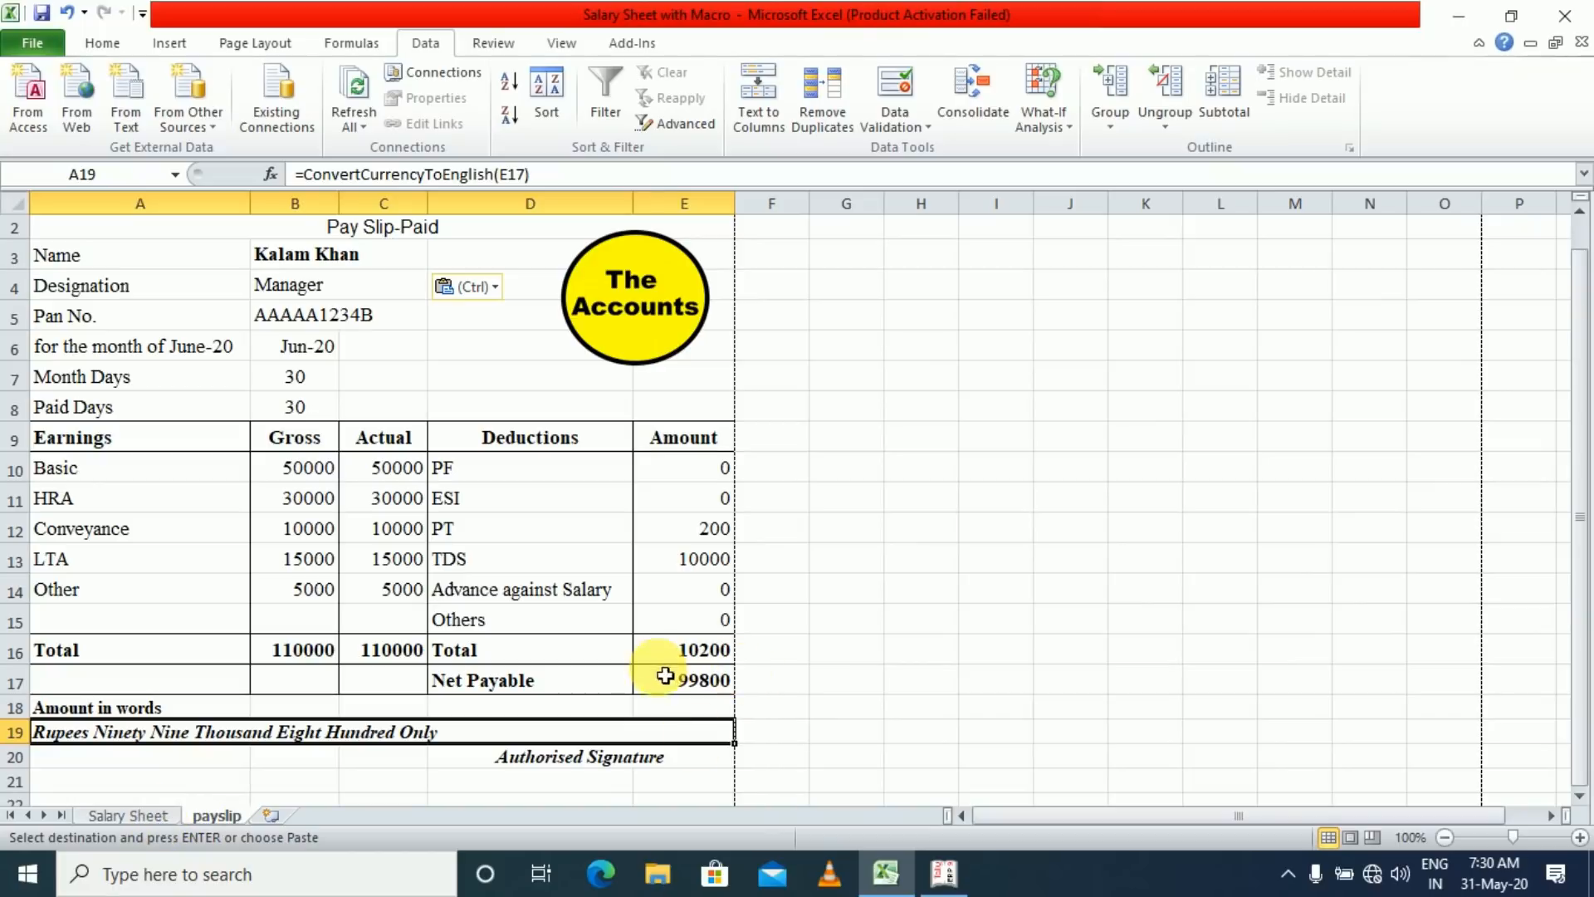
Return to the salary sheet and compare the first employee's Net Payable, then select the second employee's name.
{"action": "left_click", "coordinate": [172, 814]}
{"action": "key", "text": "Right"}
{"action": "key", "text": "Right"}
{"action": "key", "text": "Right"}
{"action": "key", "text": "Right"}
{"action": "key", "text": "Right"}
{"action": "key", "text": "Right"}
{"action": "key", "text": "Right"}
{"action": "key", "text": "Right"}
{"action": "key", "text": "Right"}
{"action": "key", "text": "Right"}
{"action": "key", "text": "Right"}
{"action": "key", "text": "Right"}
{"action": "key", "text": "Right"}
{"action": "key", "text": "Right"}
{"action": "key", "text": "Right"}
{"action": "key", "text": "Right"}
{"action": "key", "text": "Right"}
{"action": "key", "text": "Right"}
{"action": "key", "text": "Right"}
{"action": "key", "text": "Right"}
{"action": "key", "text": "Right"}
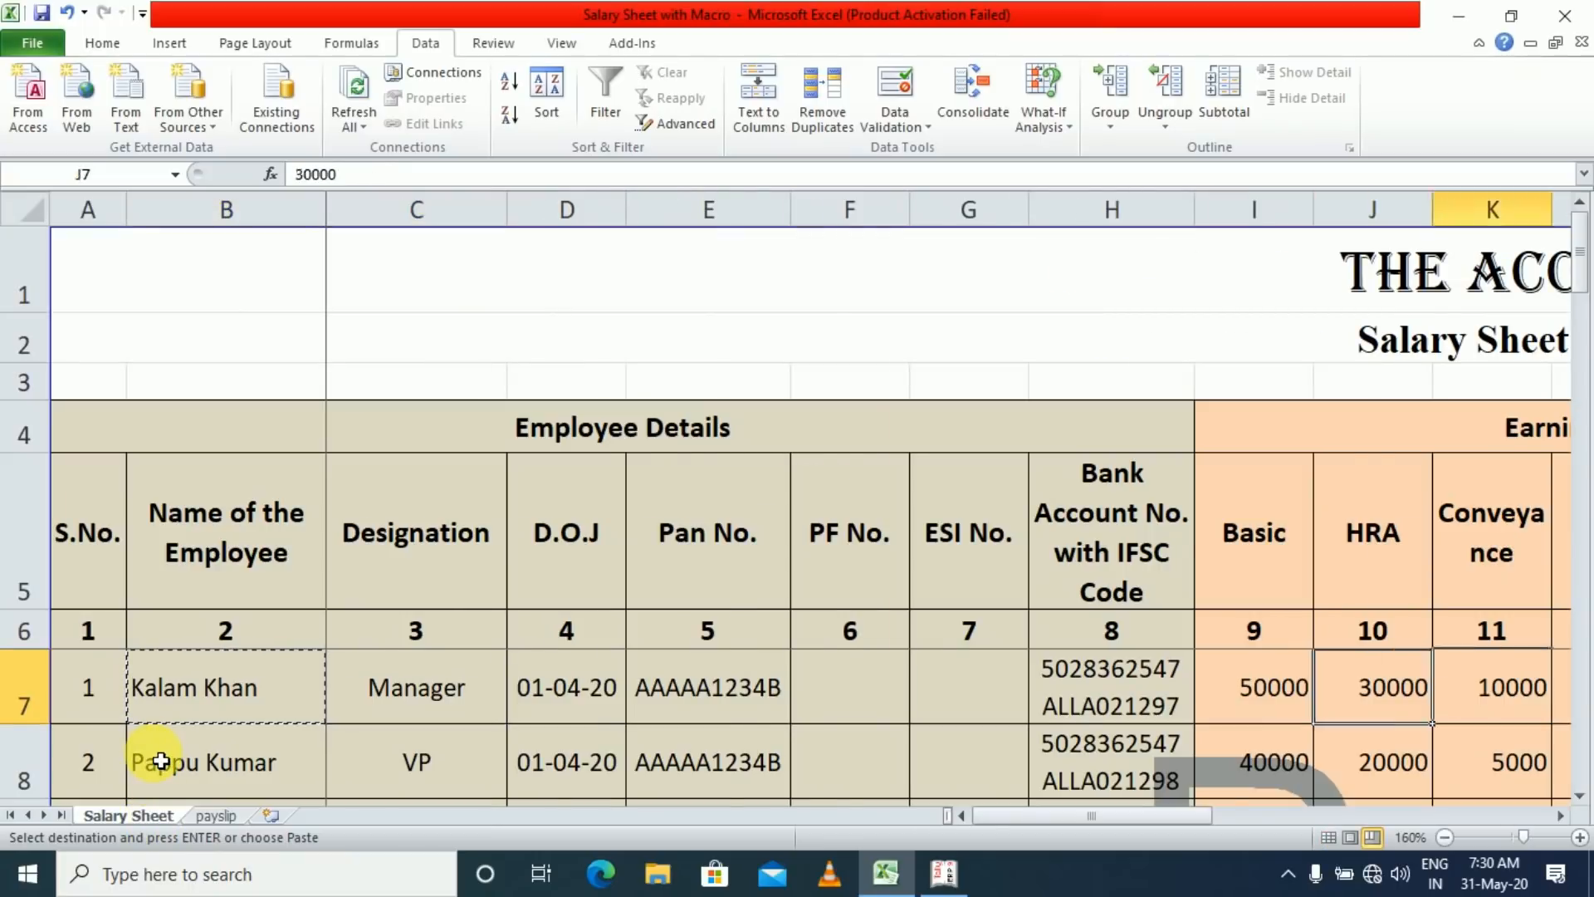
{"action": "key", "text": "Left"}
{"action": "key", "text": "Left"}
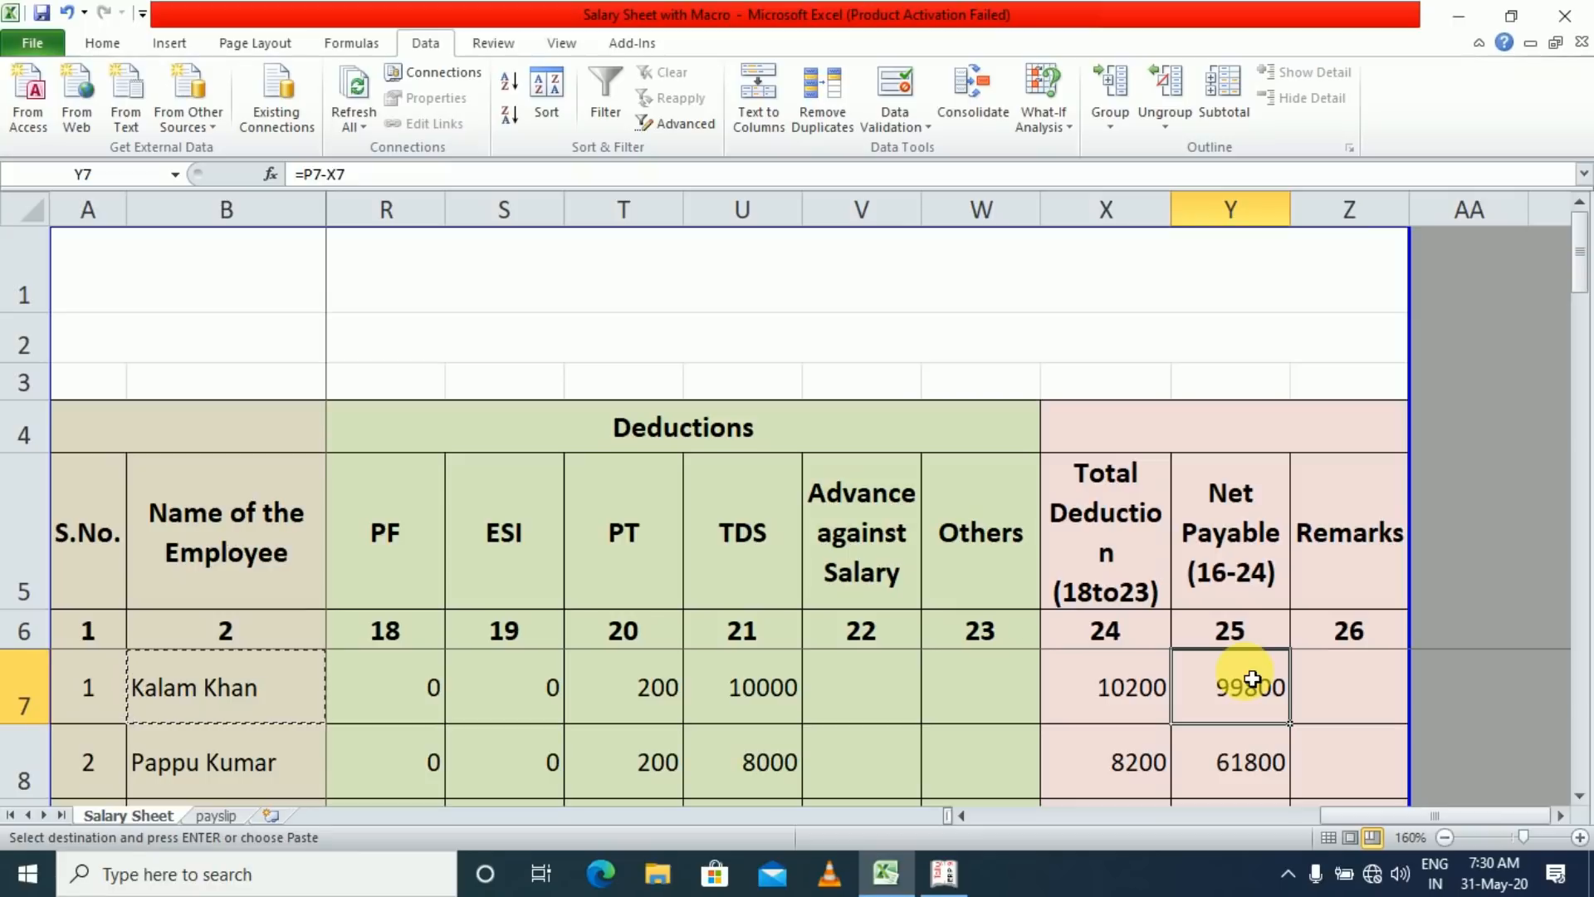
{"action": "left_click", "coordinate": [180, 778]}
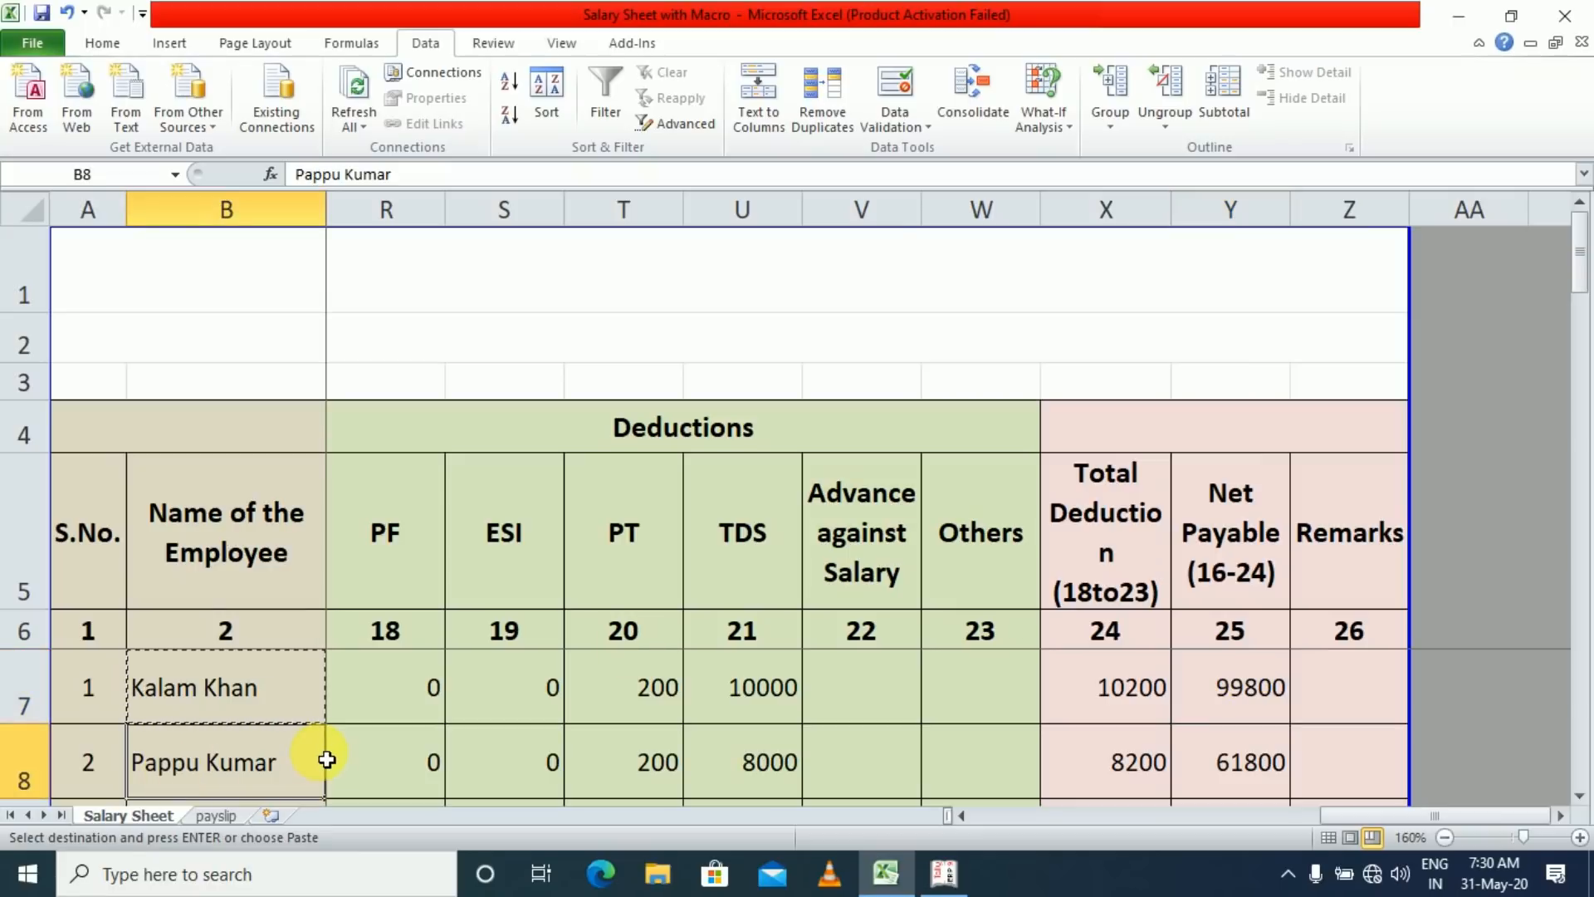
Copy the second employee's name from the salary sheet into the payslip's Name cell.
{"action": "key", "text": "ctrl+c"}
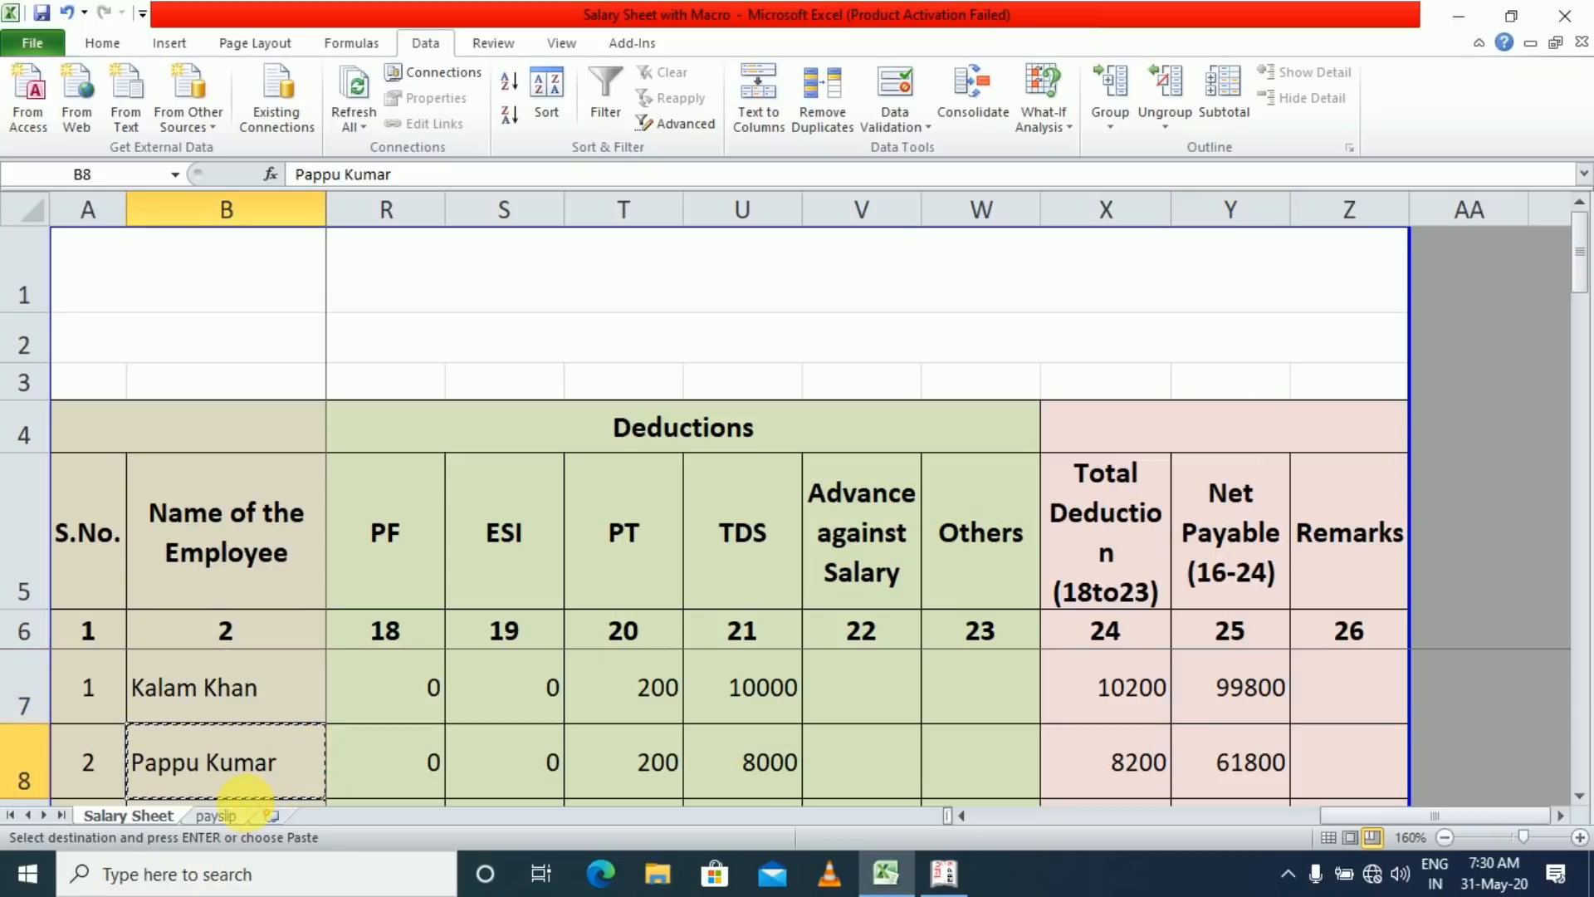
{"action": "left_click", "coordinate": [216, 815]}
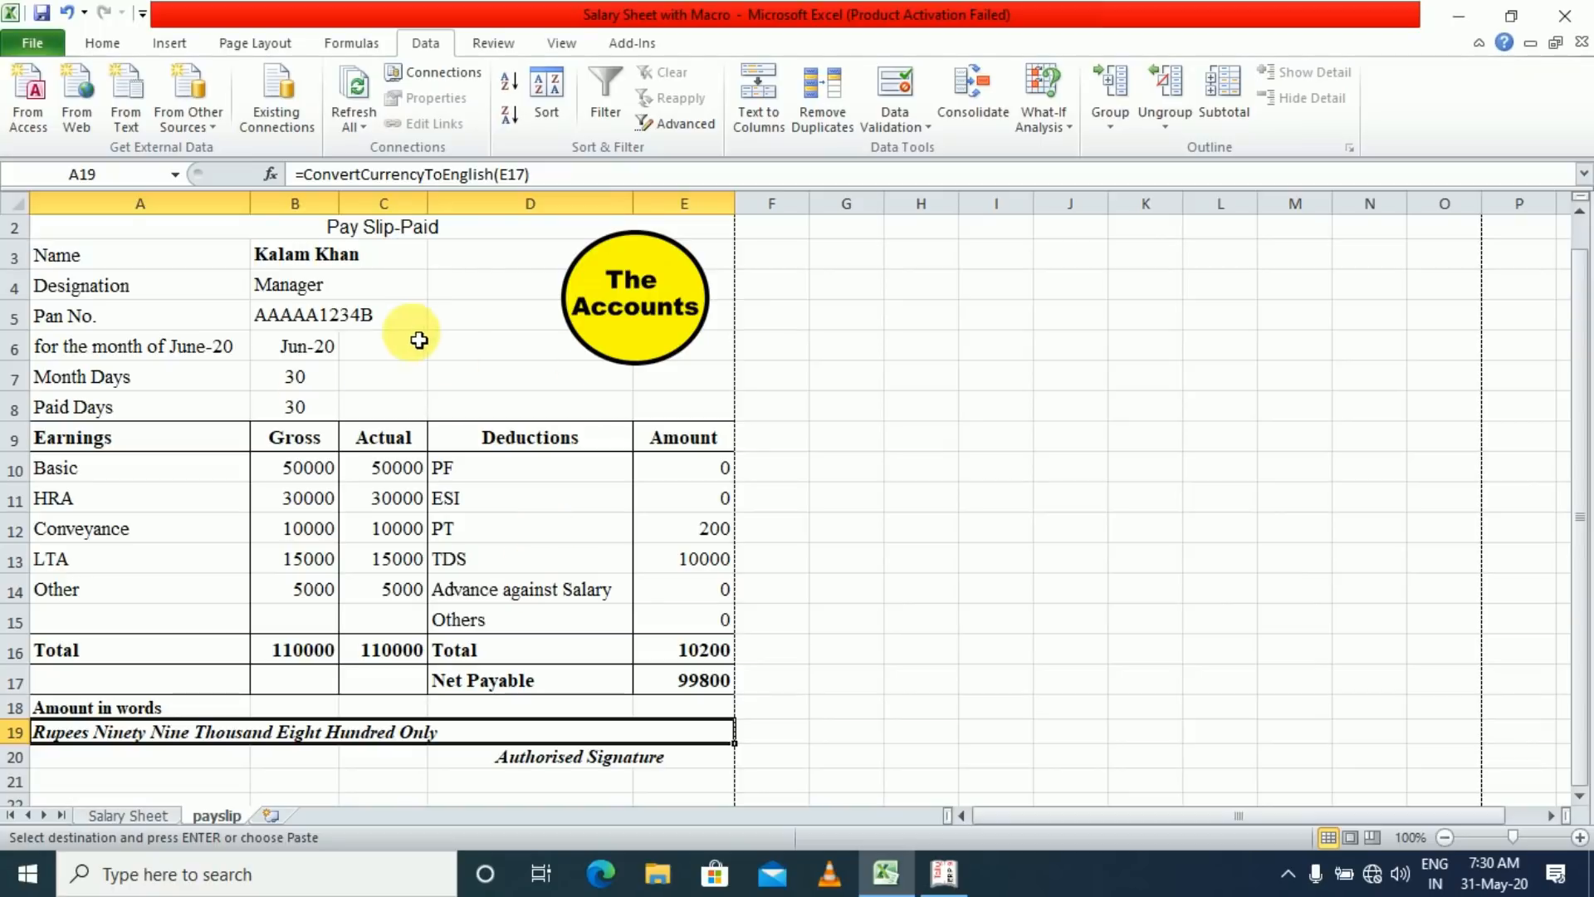
{"action": "left_click", "coordinate": [323, 252]}
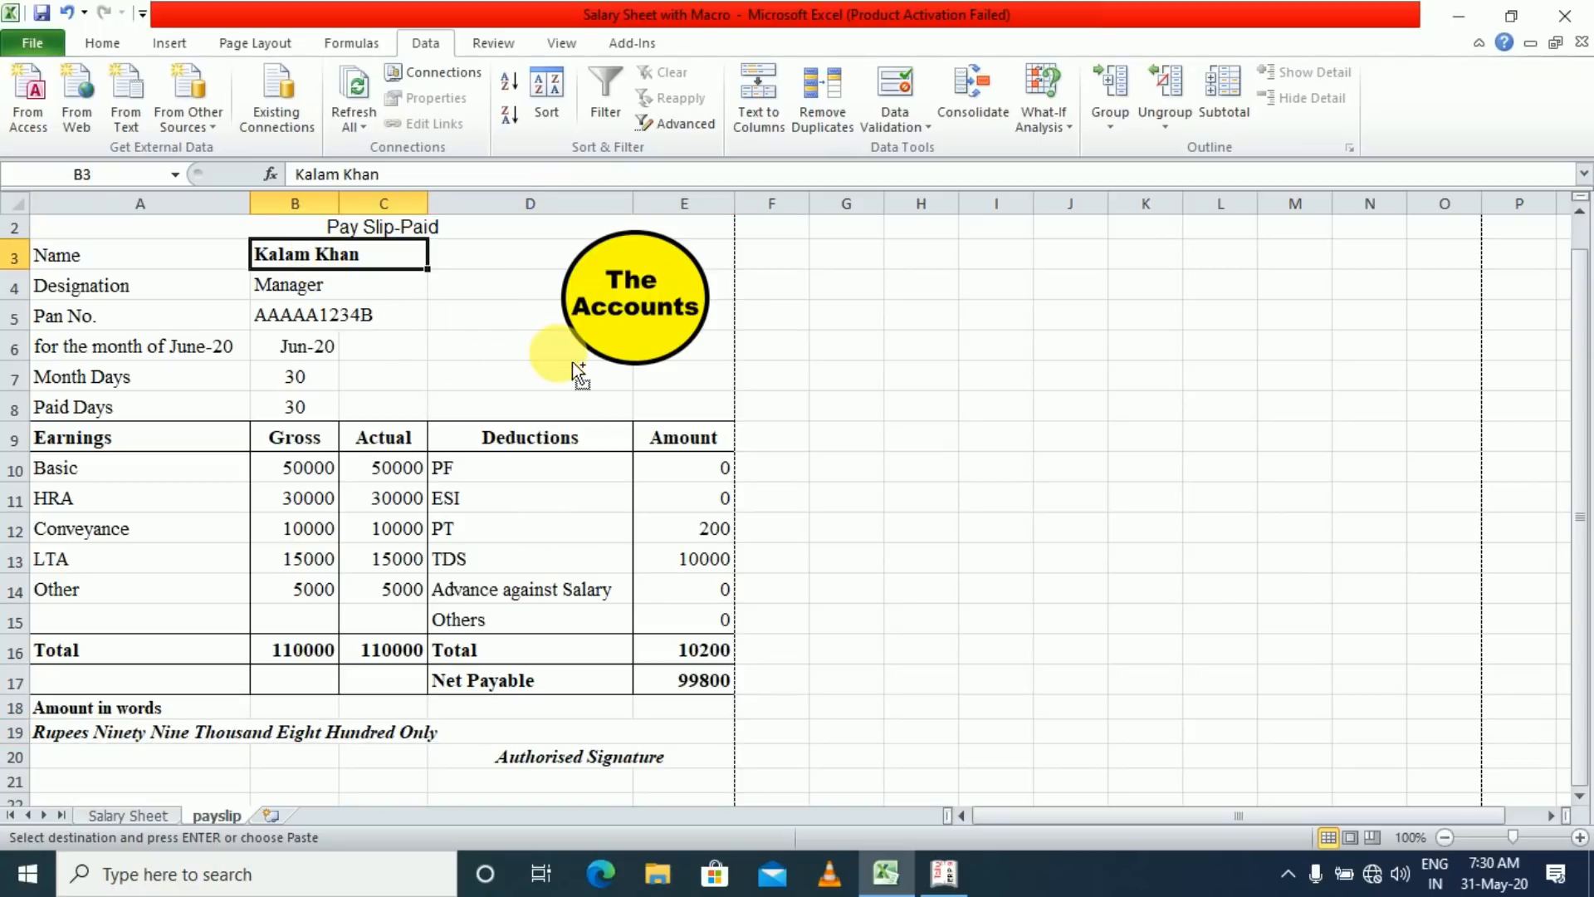
{"action": "key", "text": "ctrl+v"}
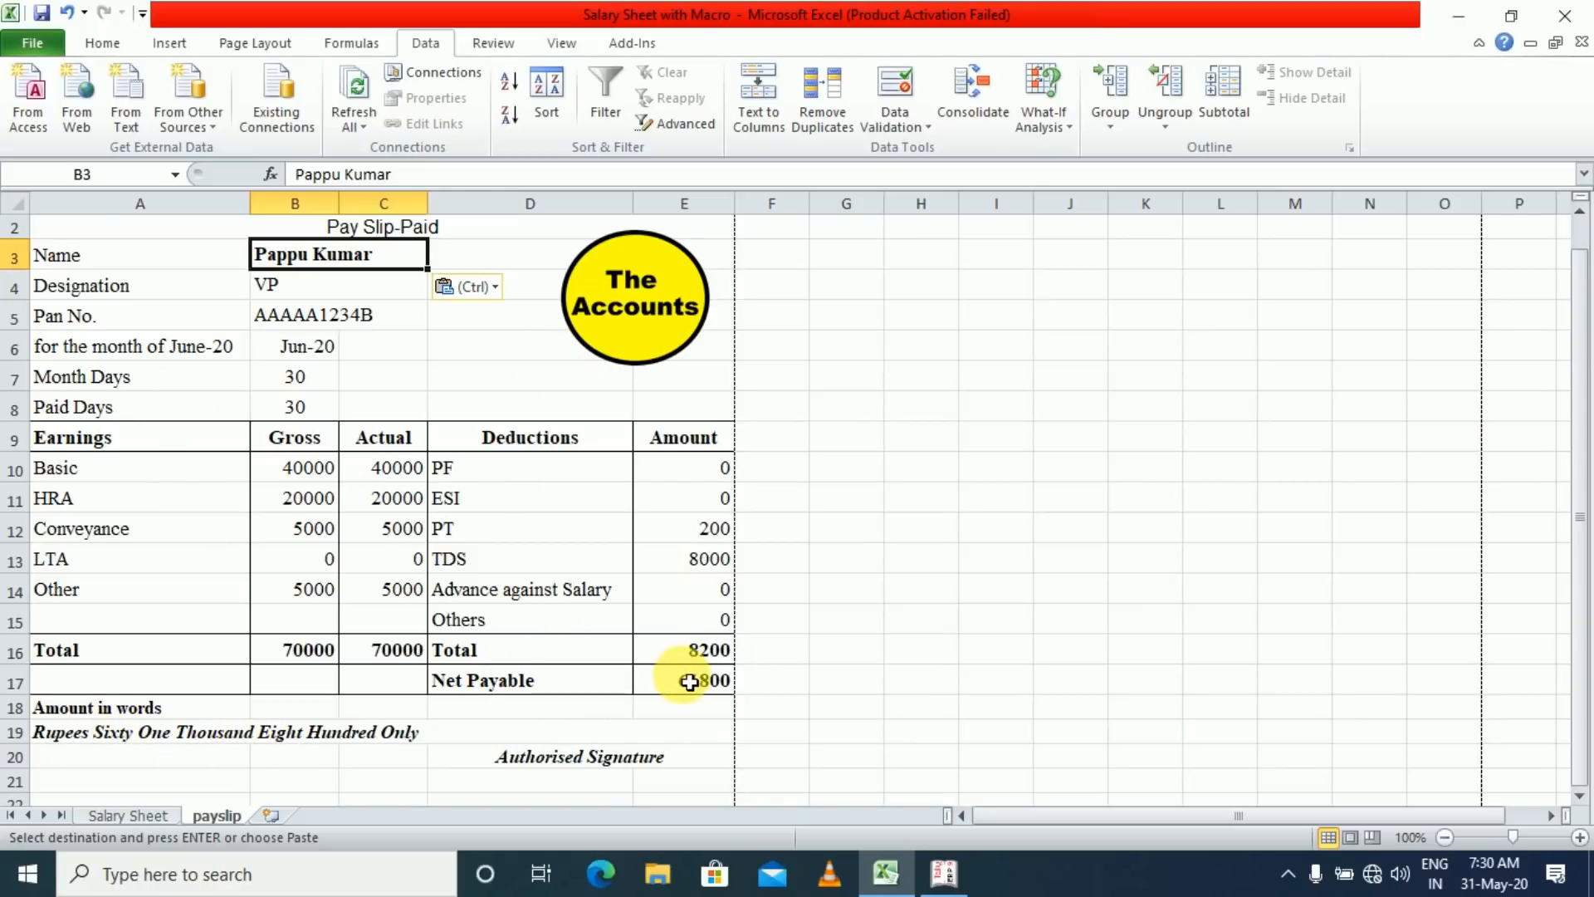
Compare the second employee's Net Payable on the salary sheet with the amount shown on the payslip.
{"action": "left_click", "coordinate": [111, 819]}
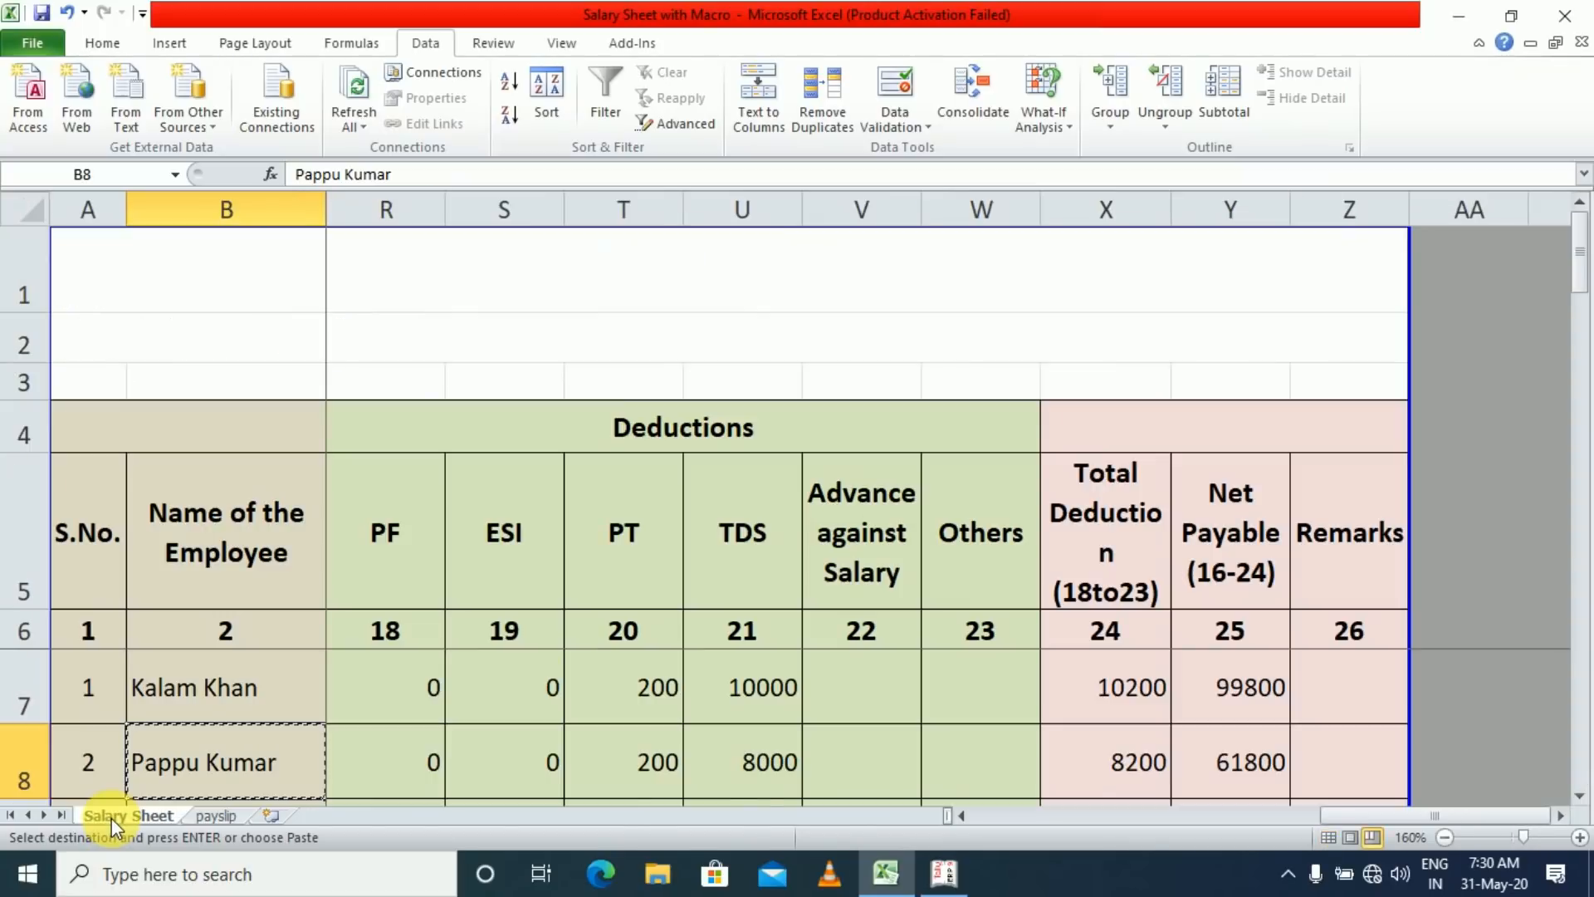
{"action": "left_click", "coordinate": [1234, 775]}
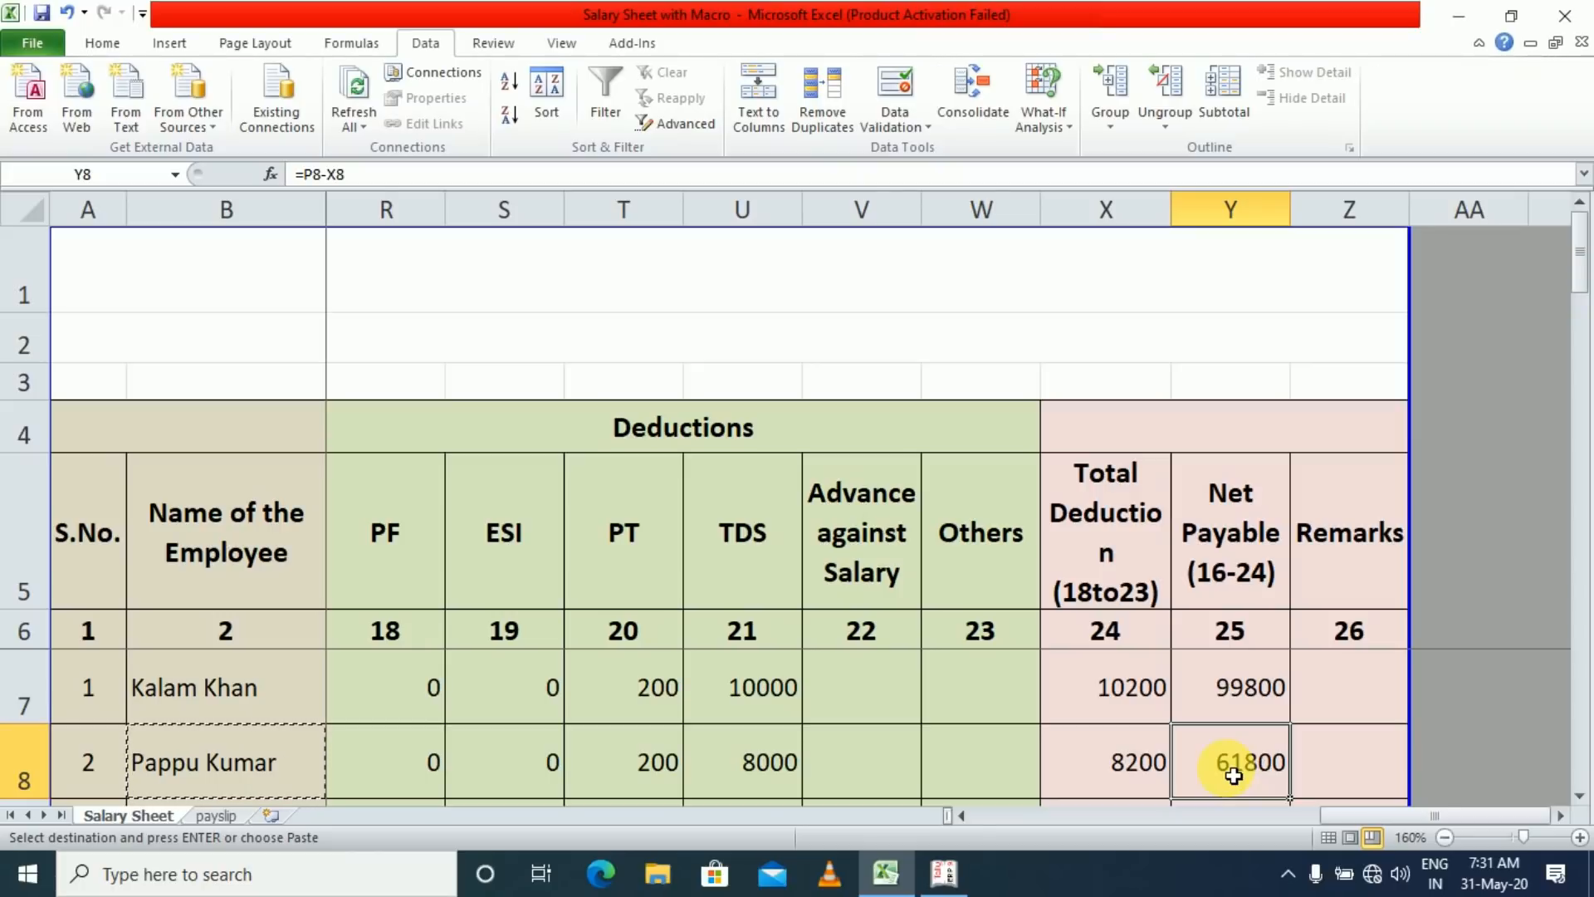
{"action": "left_click", "coordinate": [885, 633]}
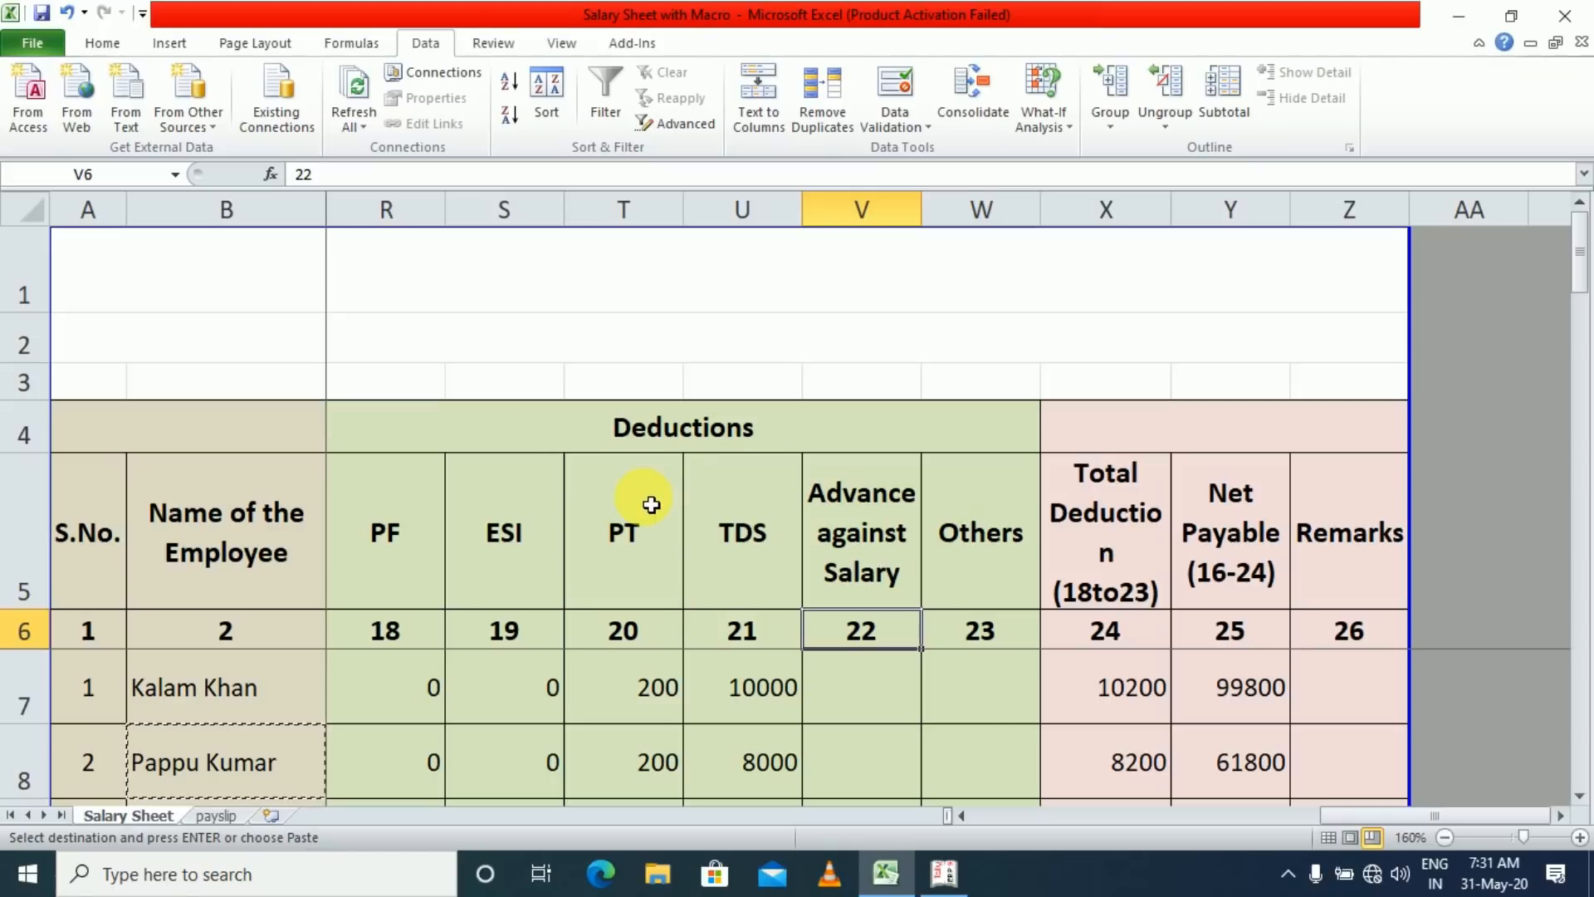
{"action": "left_click", "coordinate": [216, 815]}
{"action": "key", "text": "ctrl+v"}
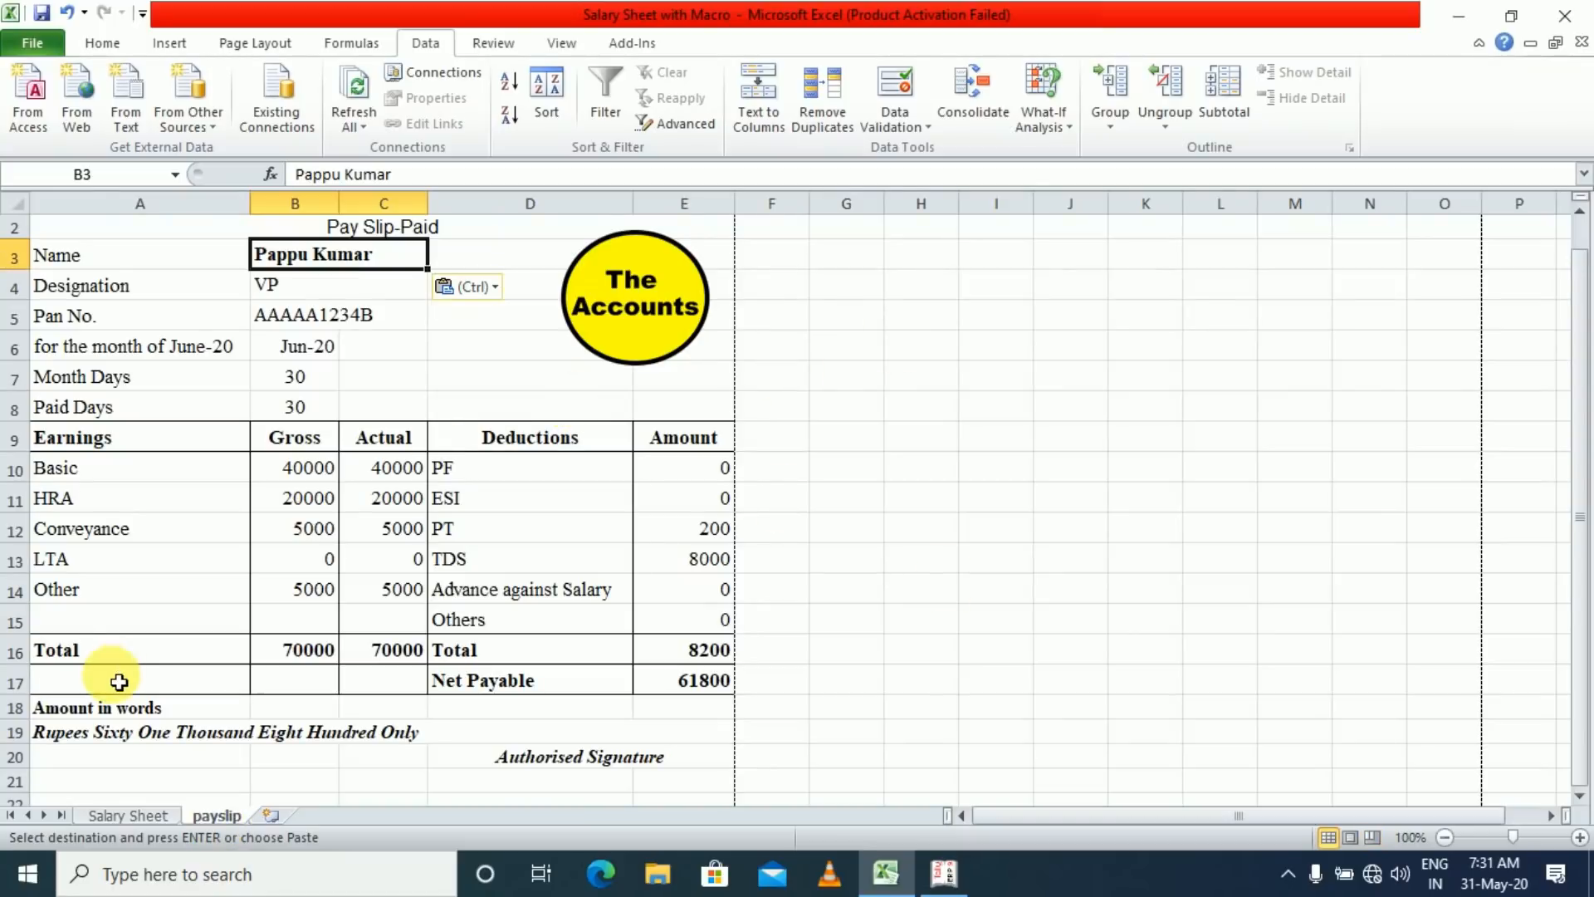
{"action": "left_click", "coordinate": [123, 815]}
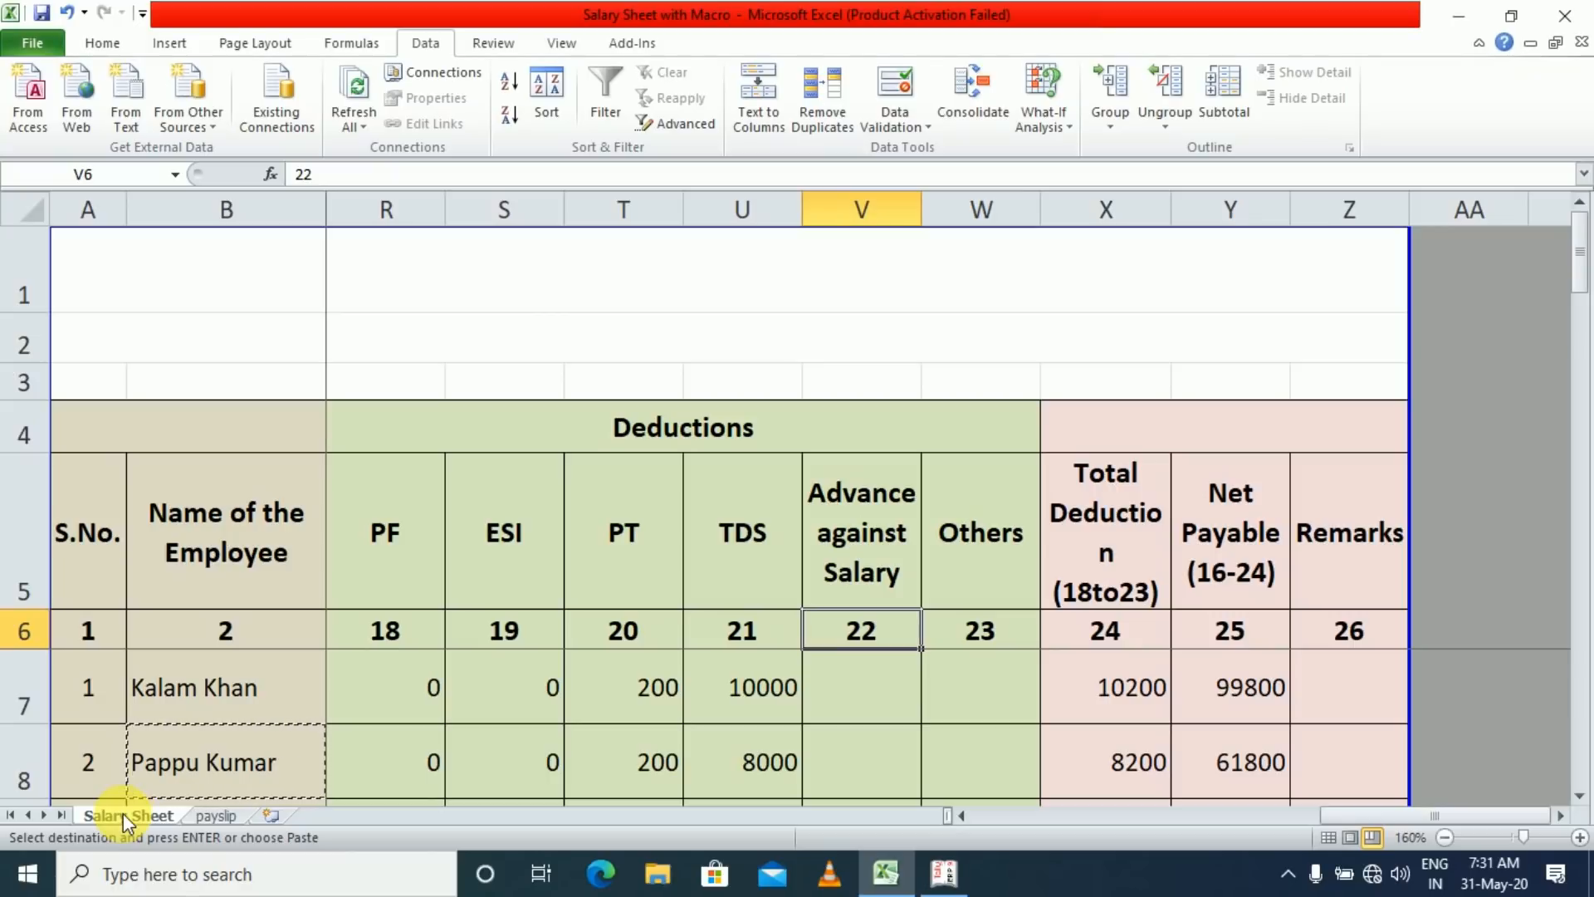
Open the BANK sheet and examine its salary payment letter layout and columns.
{"action": "left_click", "coordinate": [104, 712]}
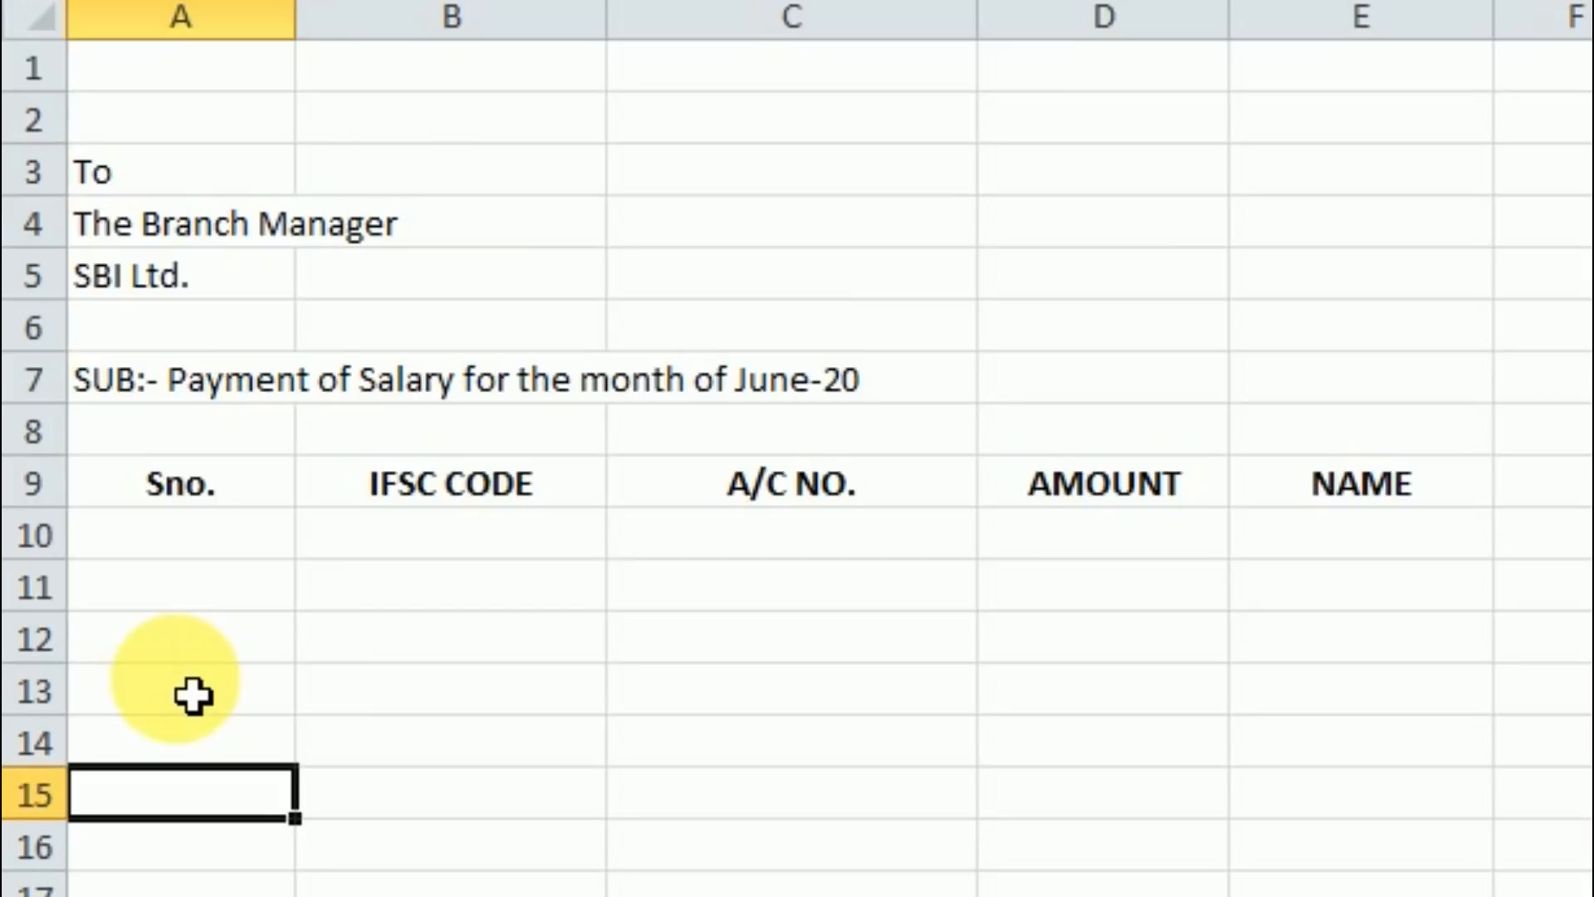
{"action": "left_click", "coordinate": [1033, 551]}
{"action": "left_click", "coordinate": [1324, 554]}
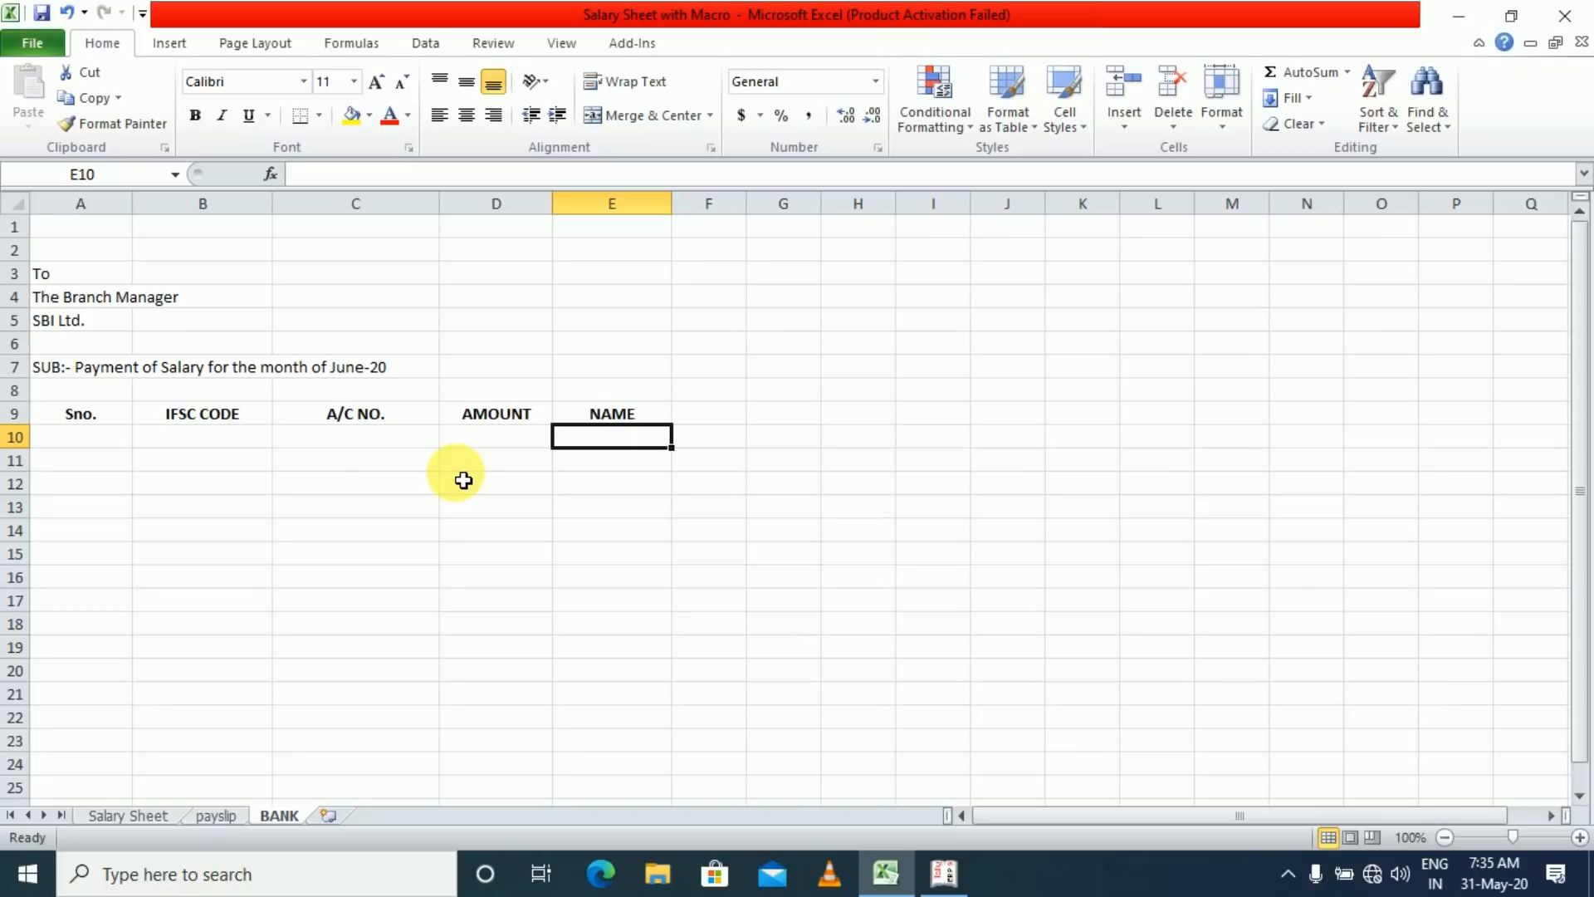
{"action": "left_click", "coordinate": [208, 487]}
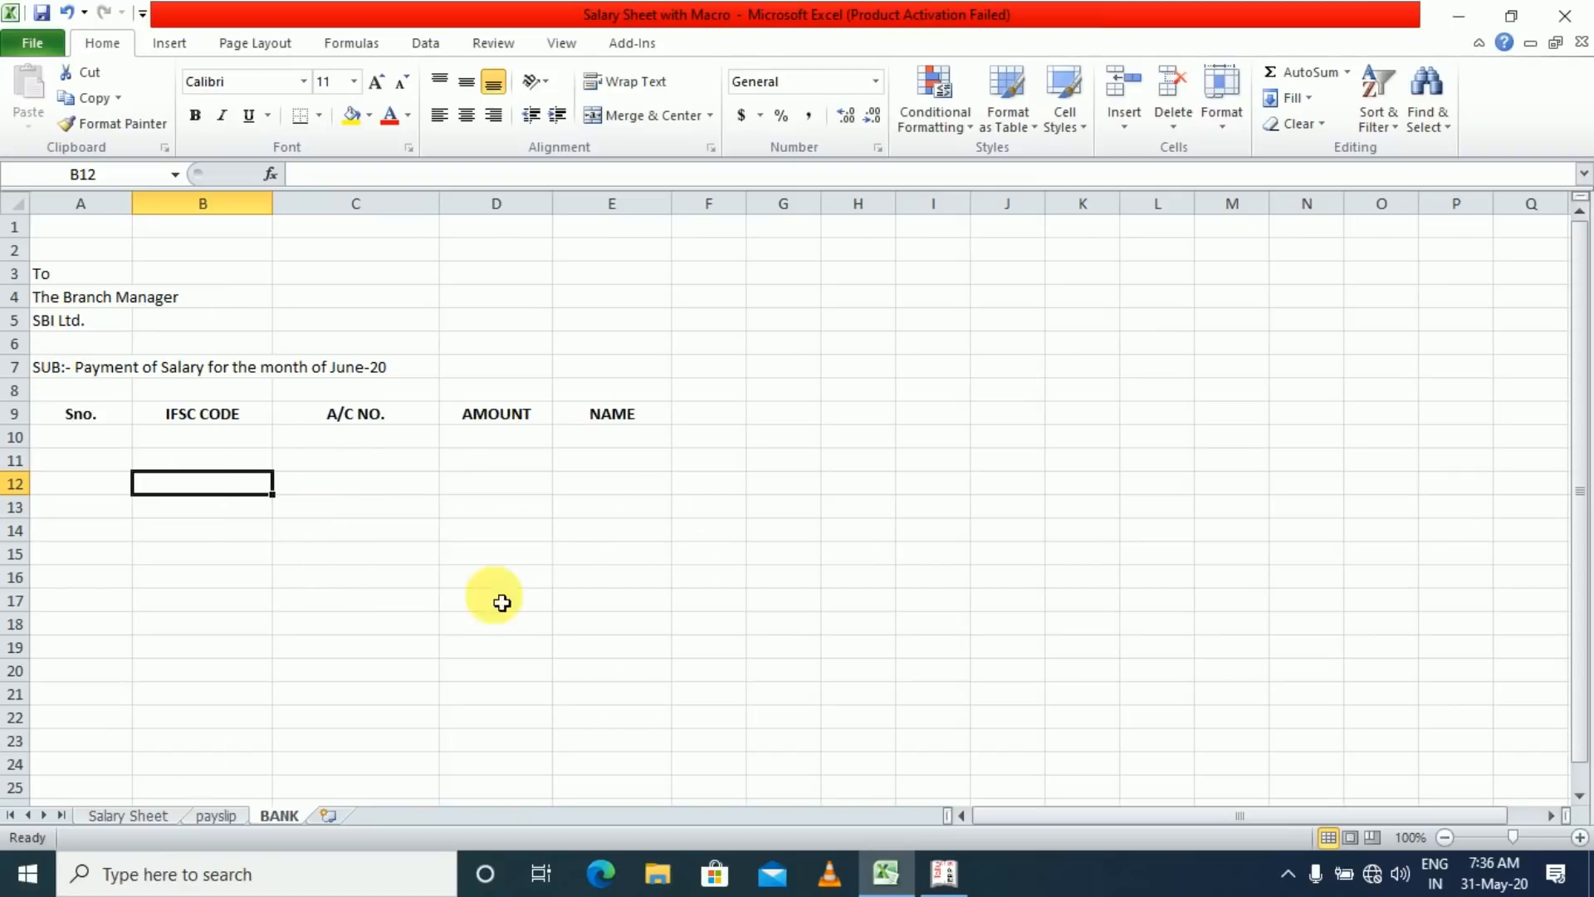
Copy all employee names from the salary sheet into the BANK sheet's NAME column.
{"action": "left_click", "coordinate": [124, 816]}
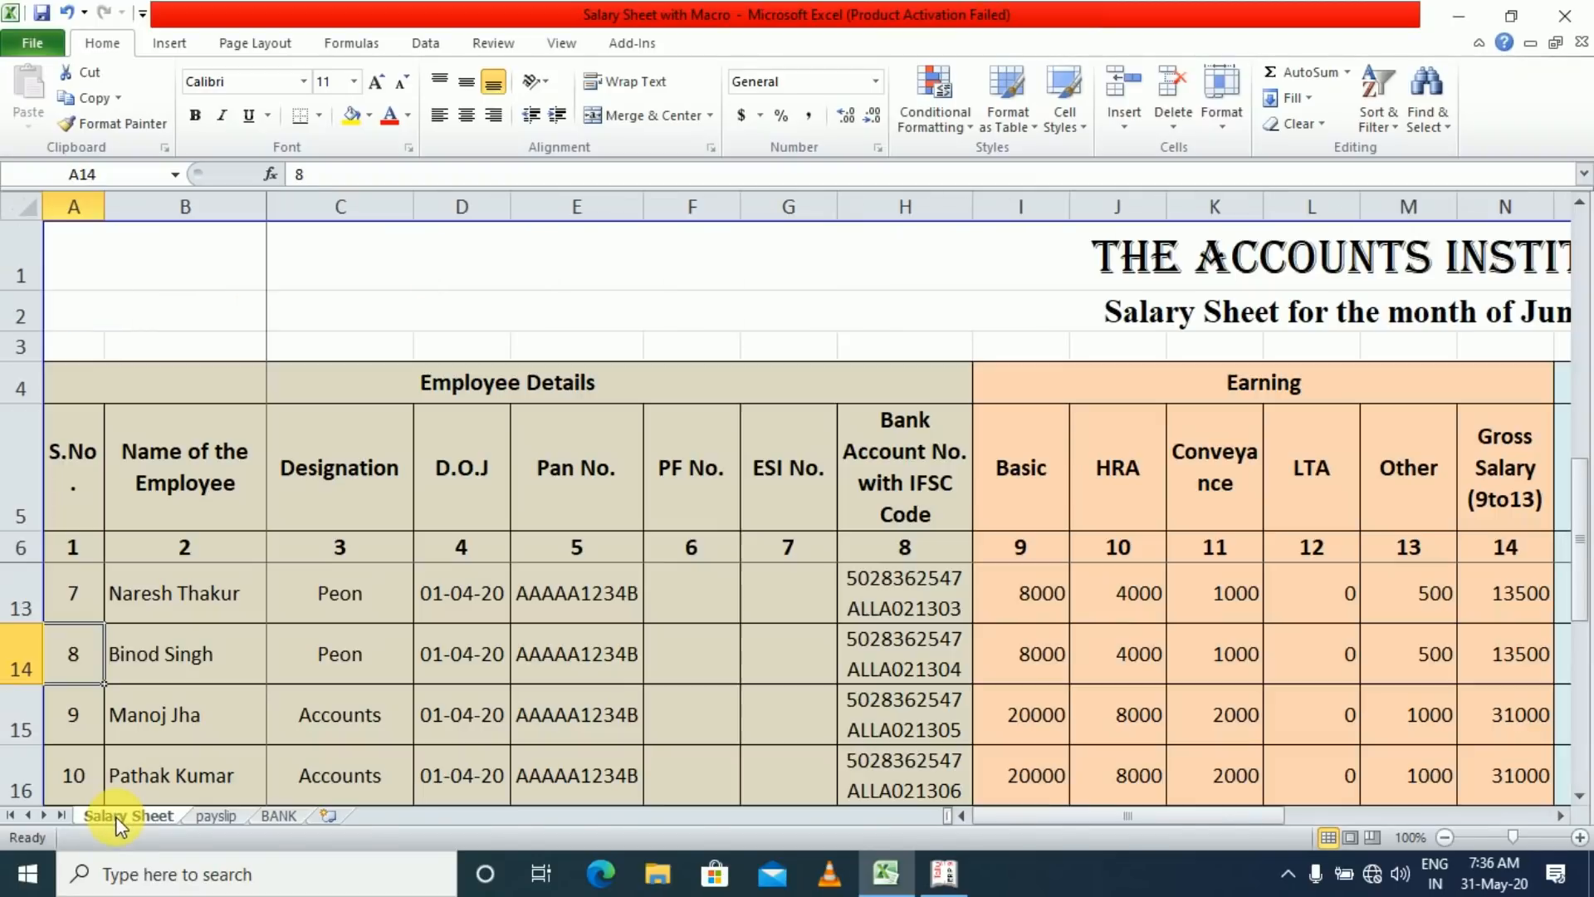
{"action": "left_click", "coordinate": [79, 605]}
{"action": "key", "text": "Up"}
{"action": "key", "text": "Up"}
{"action": "key", "text": "Up"}
{"action": "key", "text": "Up"}
{"action": "key", "text": "Up"}
{"action": "key", "text": "Up"}
{"action": "key", "text": "Up"}
{"action": "key", "text": "Up"}
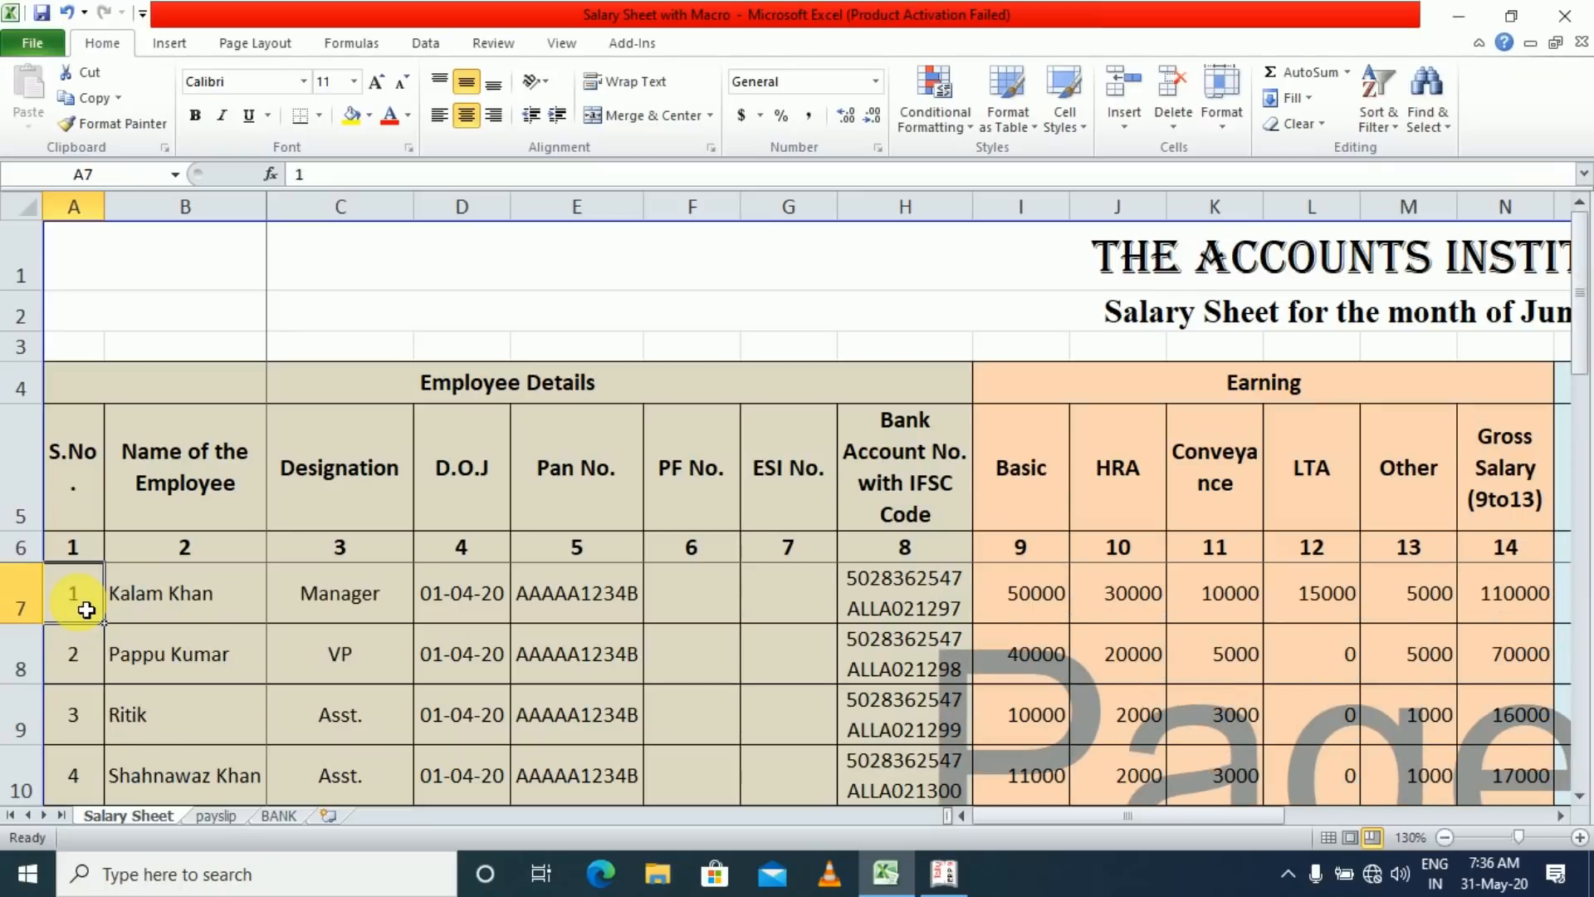
{"action": "key", "text": "Down"}
{"action": "key", "text": "Down"}
{"action": "key", "text": "Right"}
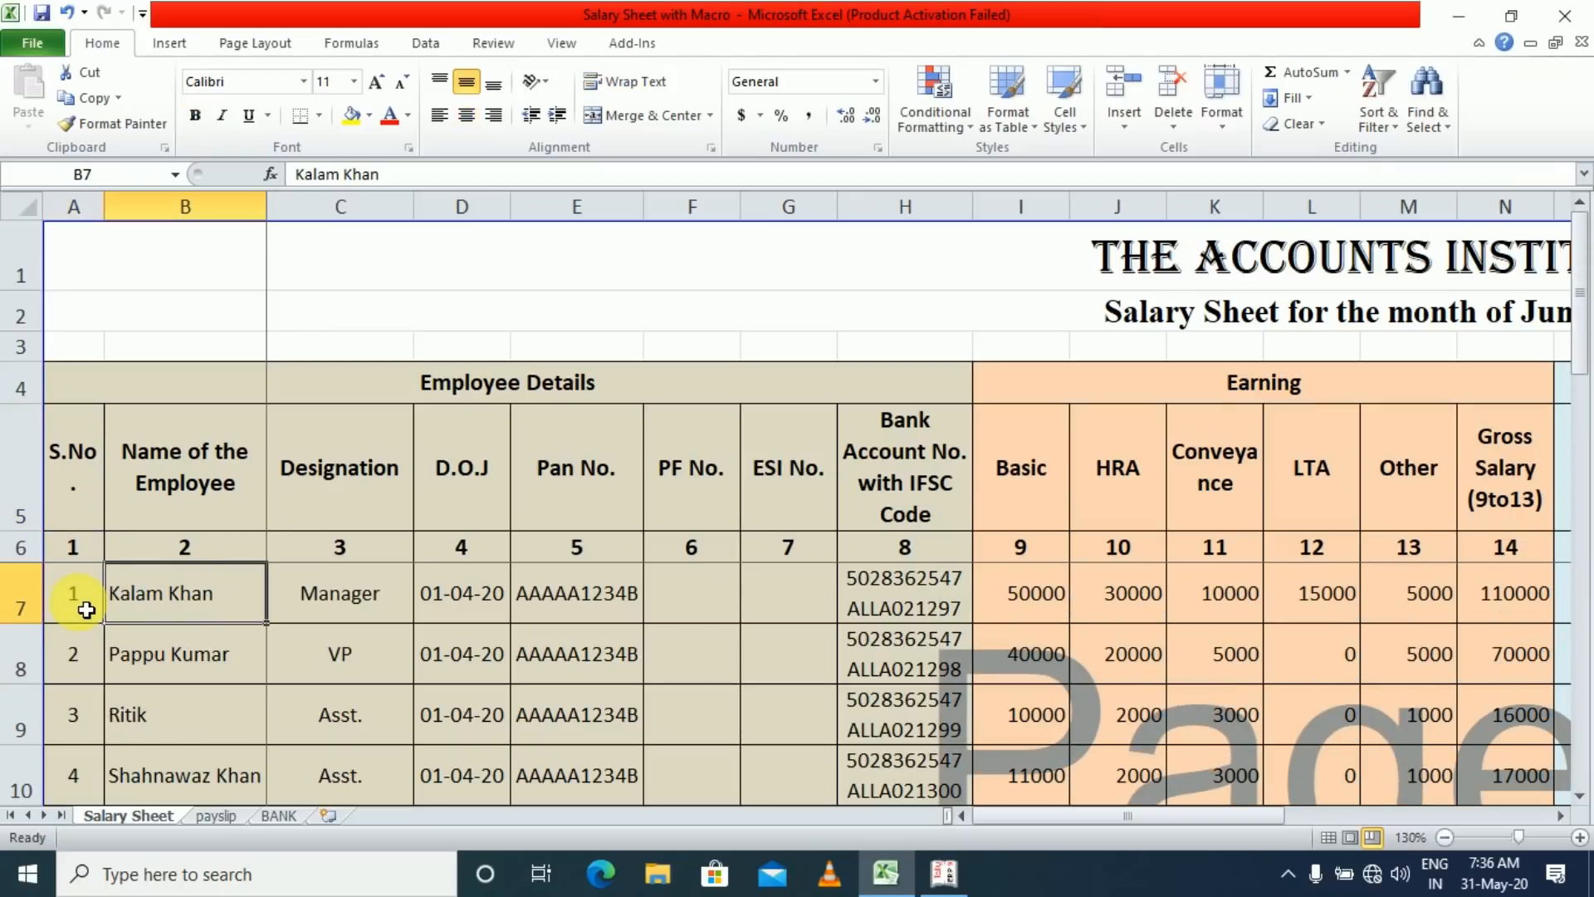
{"action": "key", "text": "ctrl+shift+Down"}
{"action": "key", "text": "ctrl+c"}
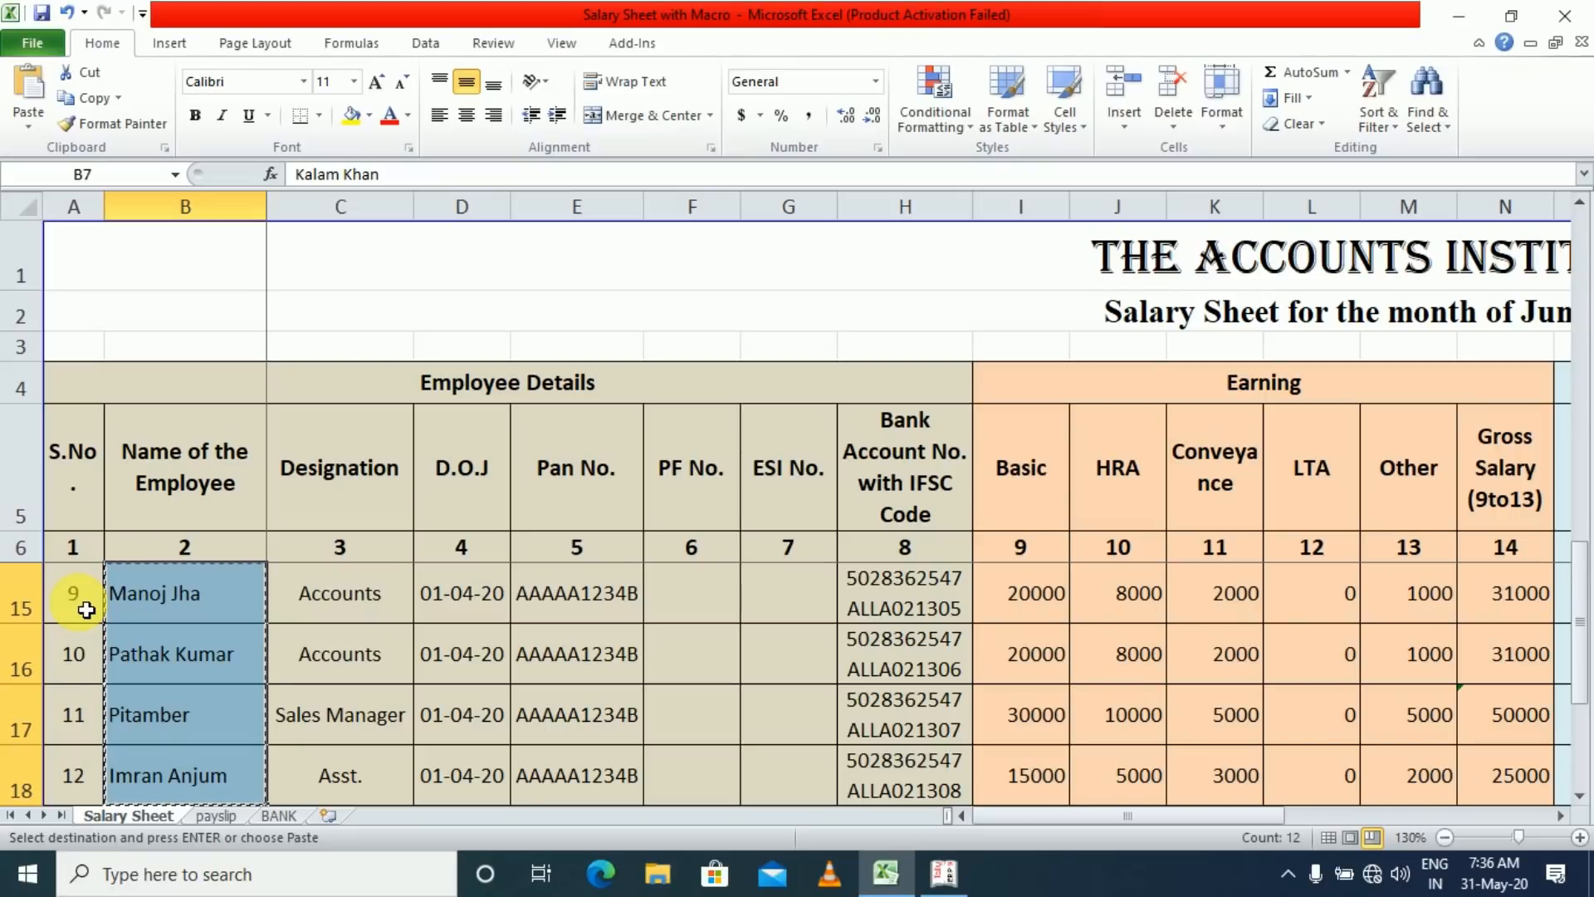
{"action": "left_click", "coordinate": [286, 814]}
{"action": "left_click", "coordinate": [625, 449]}
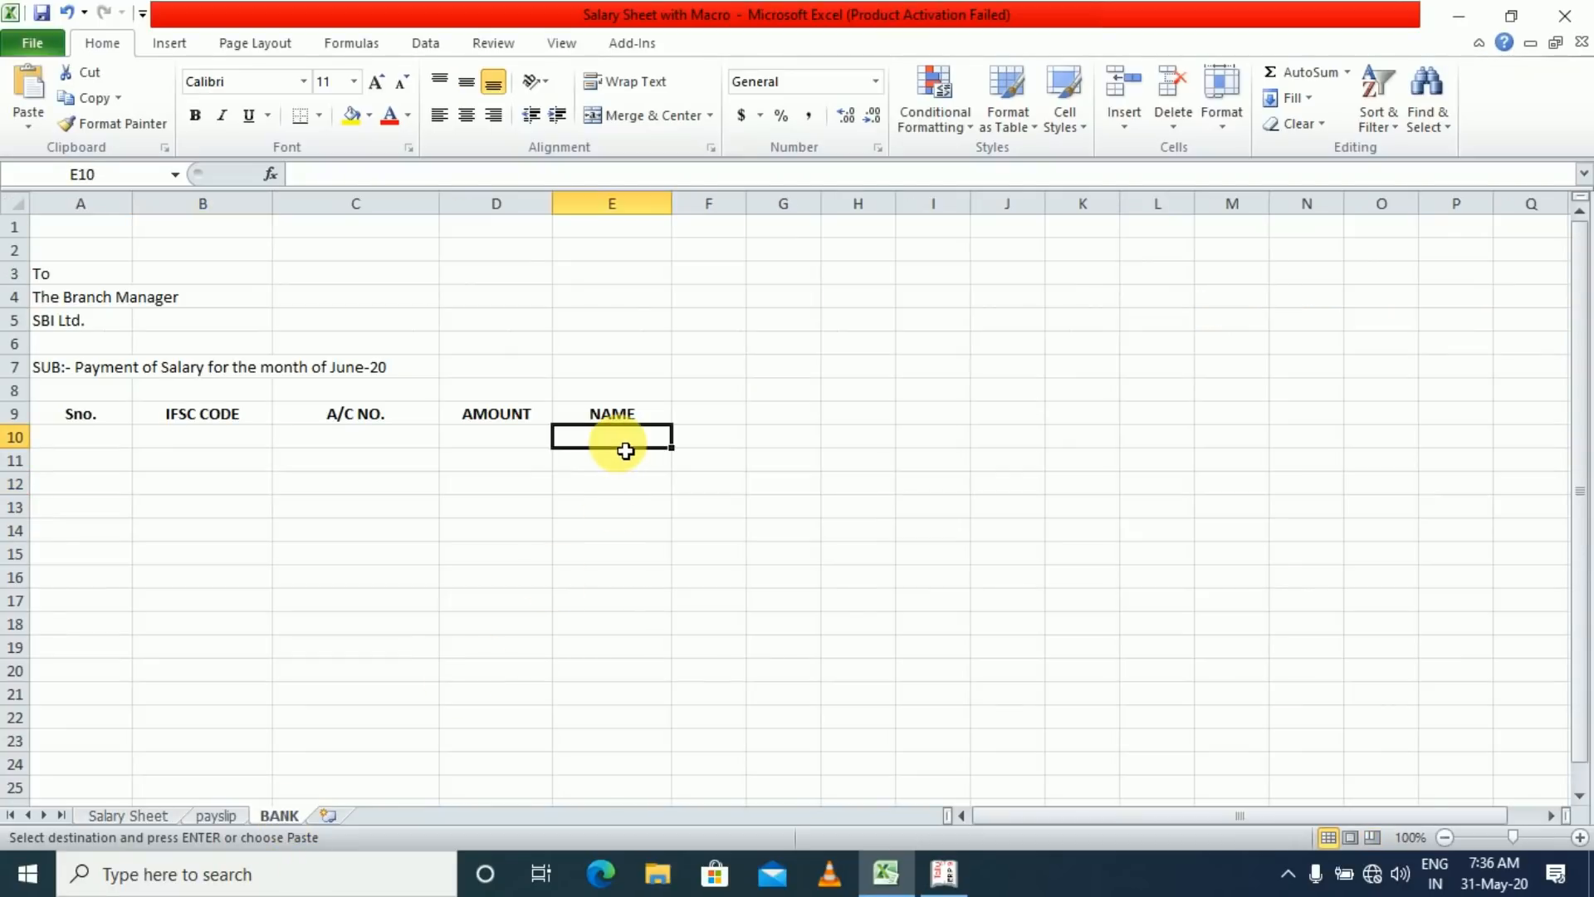
{"action": "key", "text": "ctrl+v"}
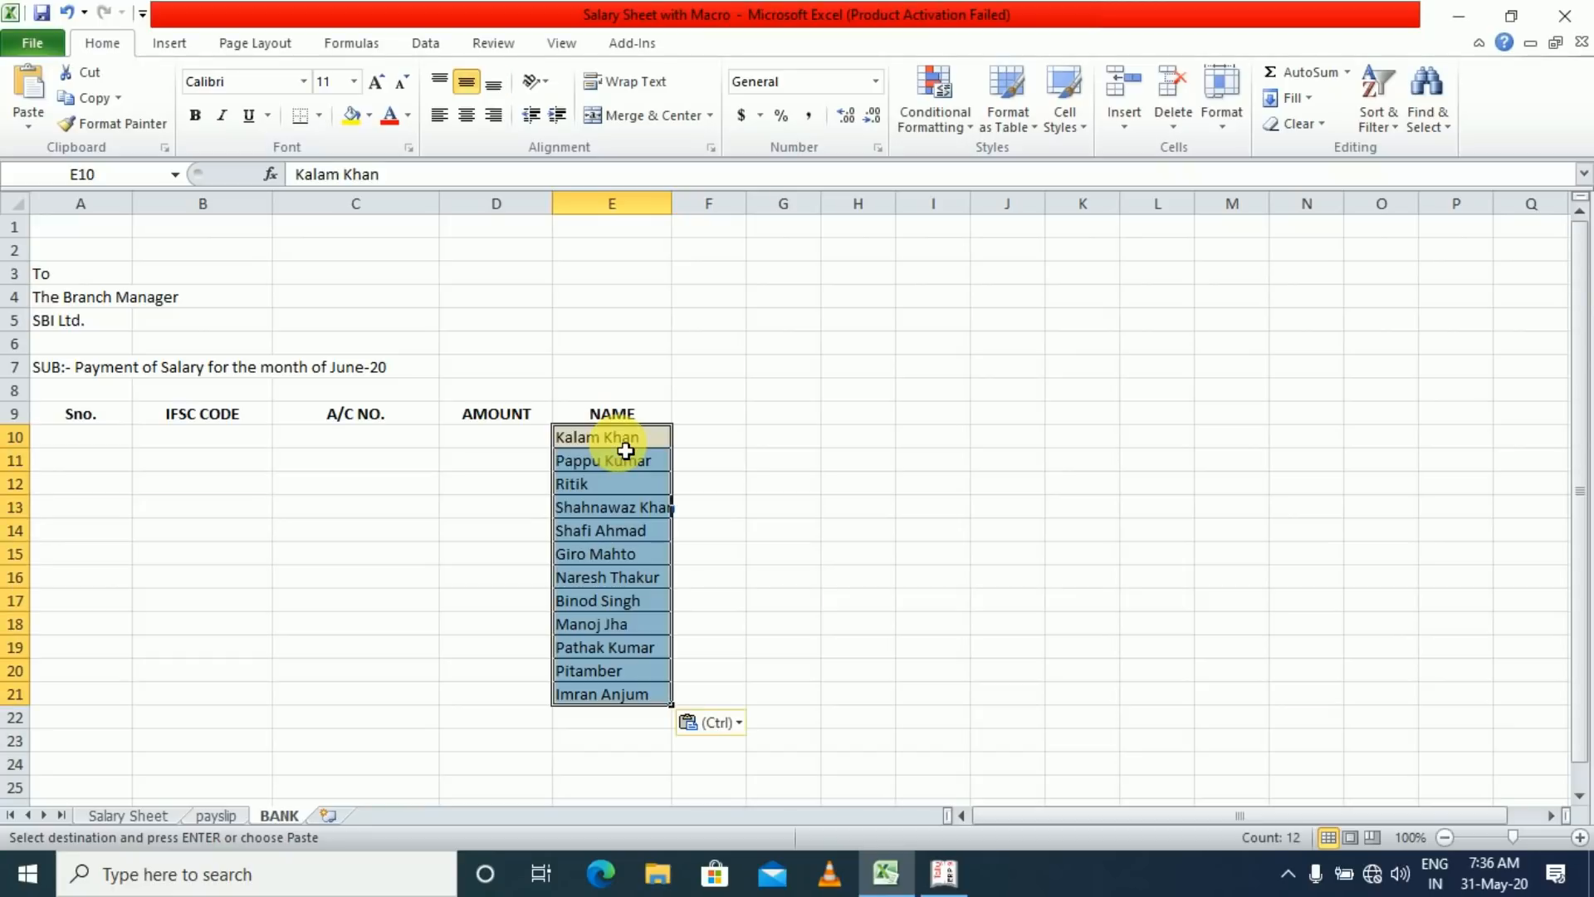
{"action": "left_click", "coordinate": [615, 581]}
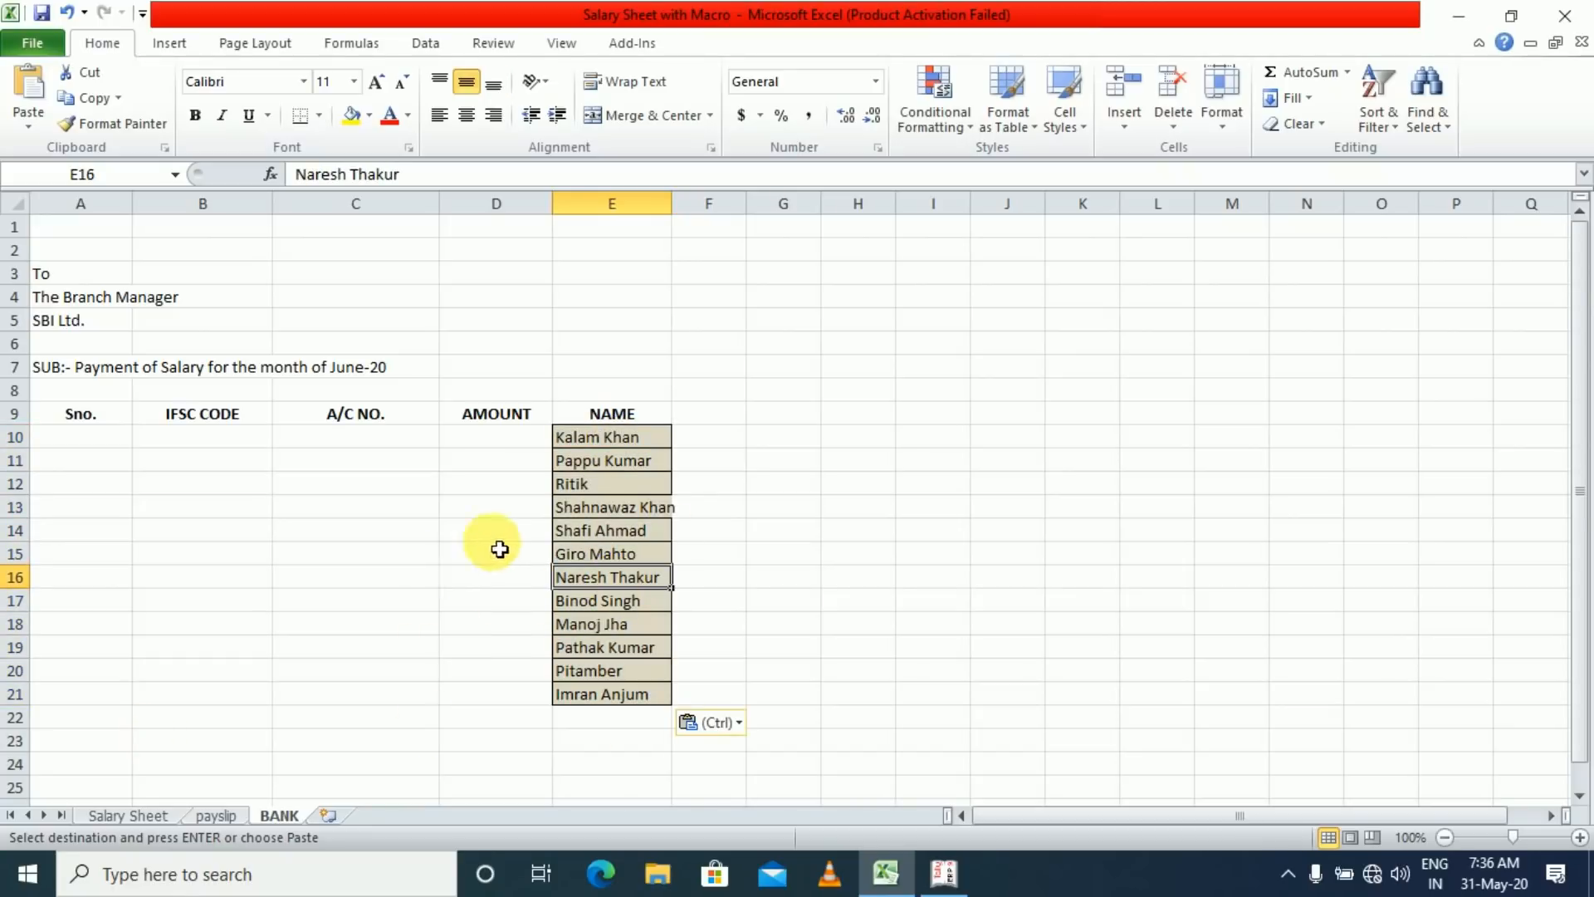
Paste all employees' Net Payable amounts as values into the BANK sheet's AMOUNT column.
{"action": "left_click", "coordinate": [507, 453]}
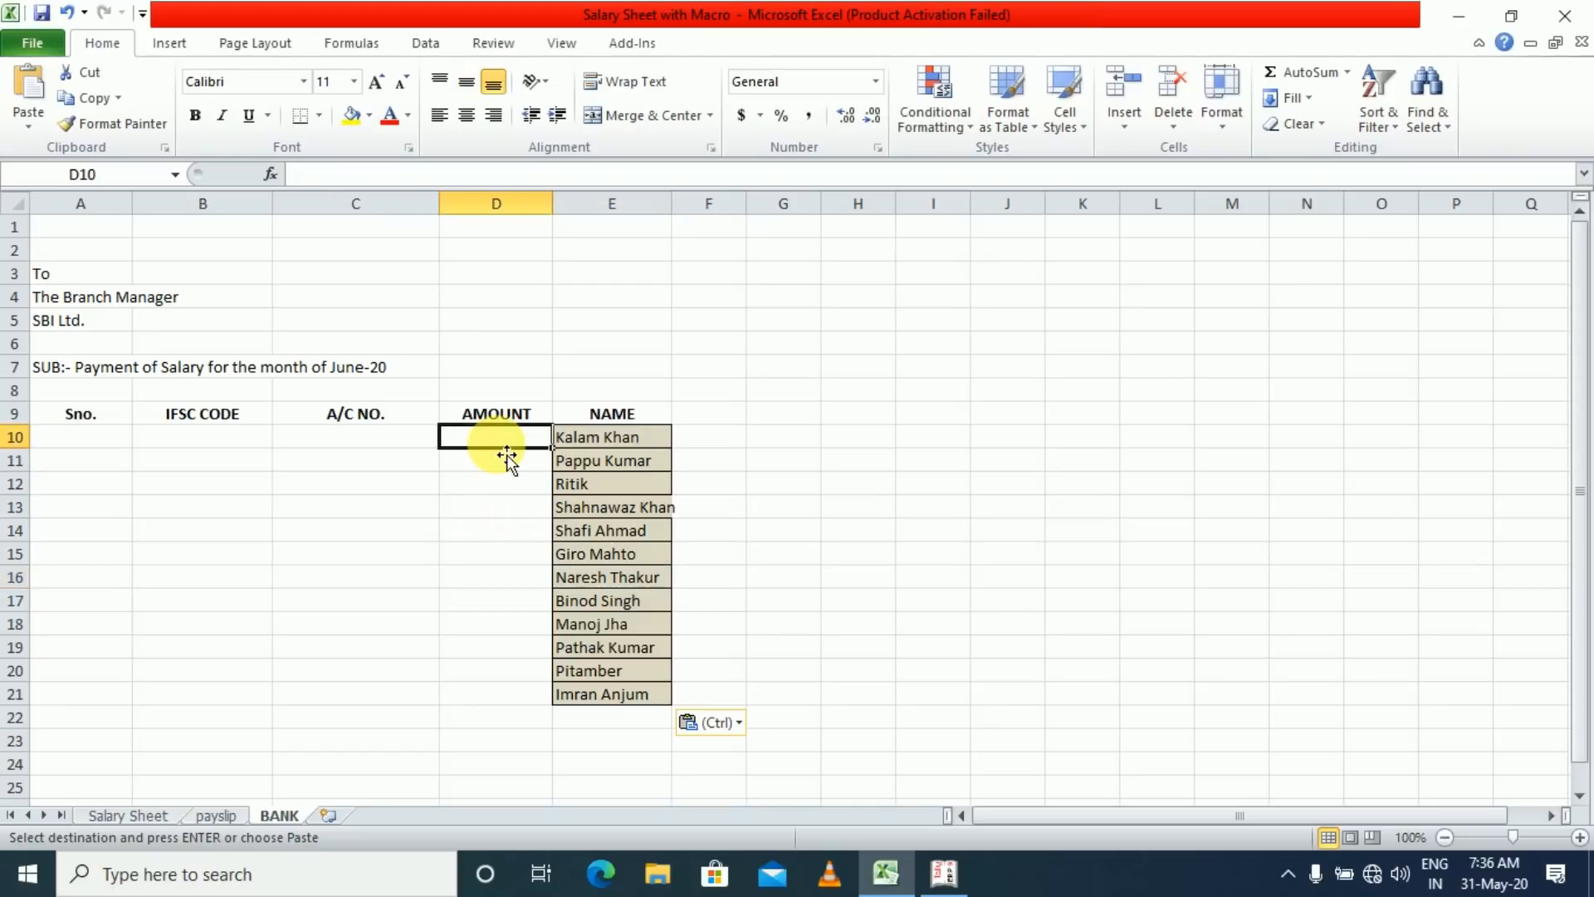
{"action": "left_click", "coordinate": [127, 816]}
{"action": "key", "text": "Right"}
{"action": "key", "text": "Right"}
{"action": "key", "text": "Right"}
{"action": "key", "text": "Right"}
{"action": "key", "text": "Right"}
{"action": "key", "text": "Right"}
{"action": "key", "text": "Right"}
{"action": "key", "text": "Right"}
{"action": "key", "text": "Right"}
{"action": "key", "text": "Right"}
{"action": "key", "text": "Right"}
{"action": "key", "text": "Right"}
{"action": "key", "text": "Right"}
{"action": "key", "text": "Right"}
{"action": "key", "text": "Right"}
{"action": "key", "text": "Right"}
{"action": "key", "text": "Right"}
{"action": "key", "text": "Right"}
{"action": "key", "text": "Right"}
{"action": "key", "text": "Right"}
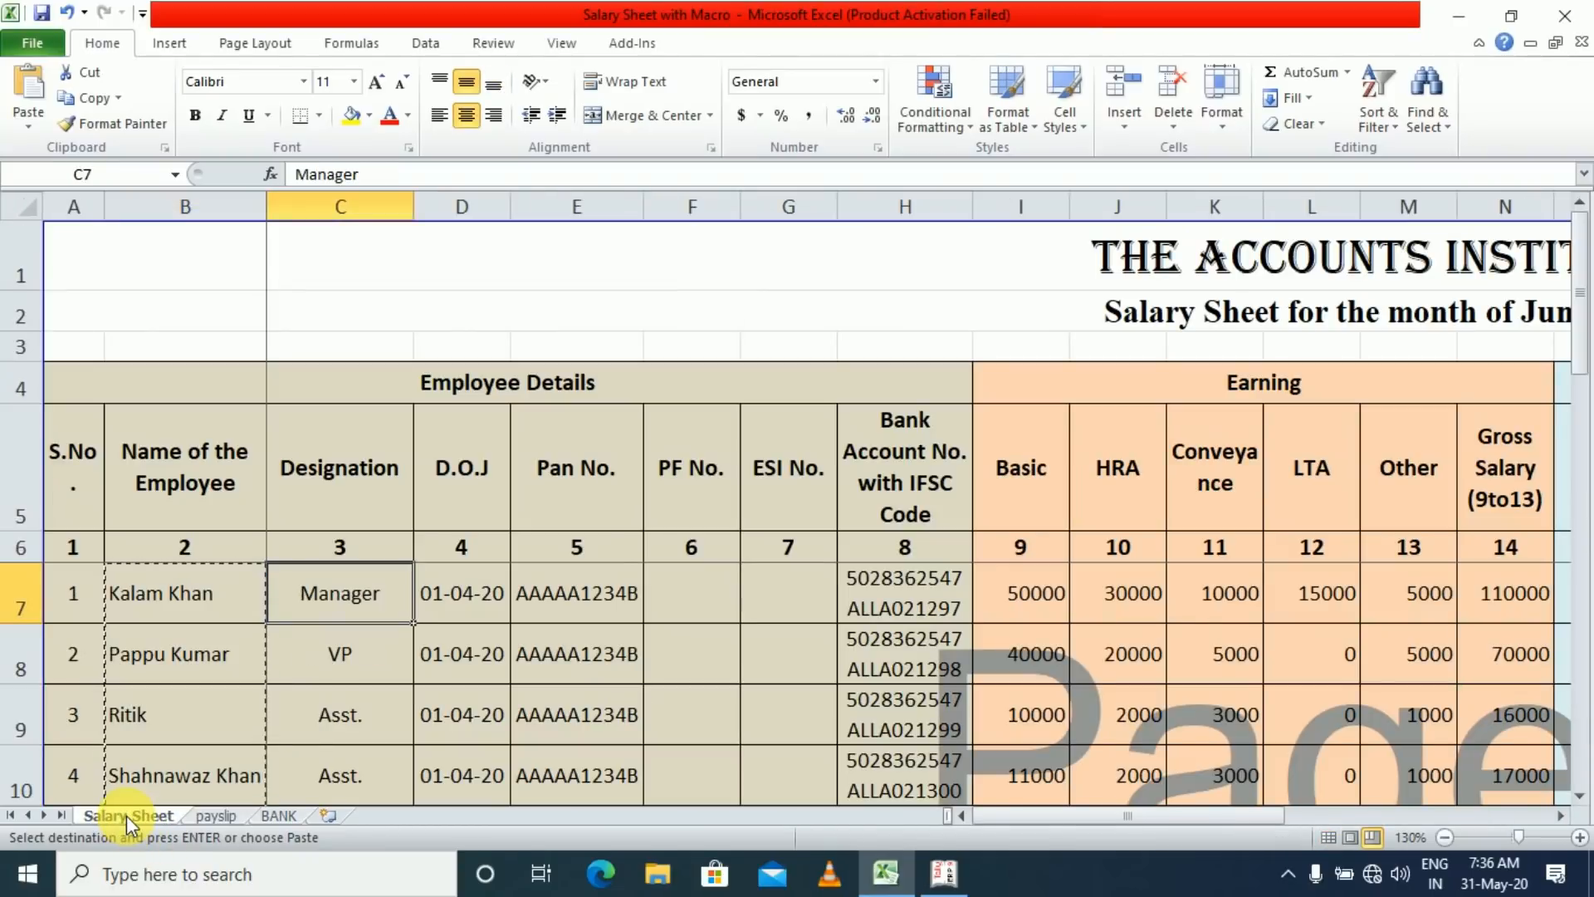
{"action": "key", "text": "Right"}
{"action": "key", "text": "Right"}
{"action": "key", "text": "Right"}
{"action": "key", "text": "Left"}
{"action": "key", "text": "Left"}
{"action": "key", "text": "Left"}
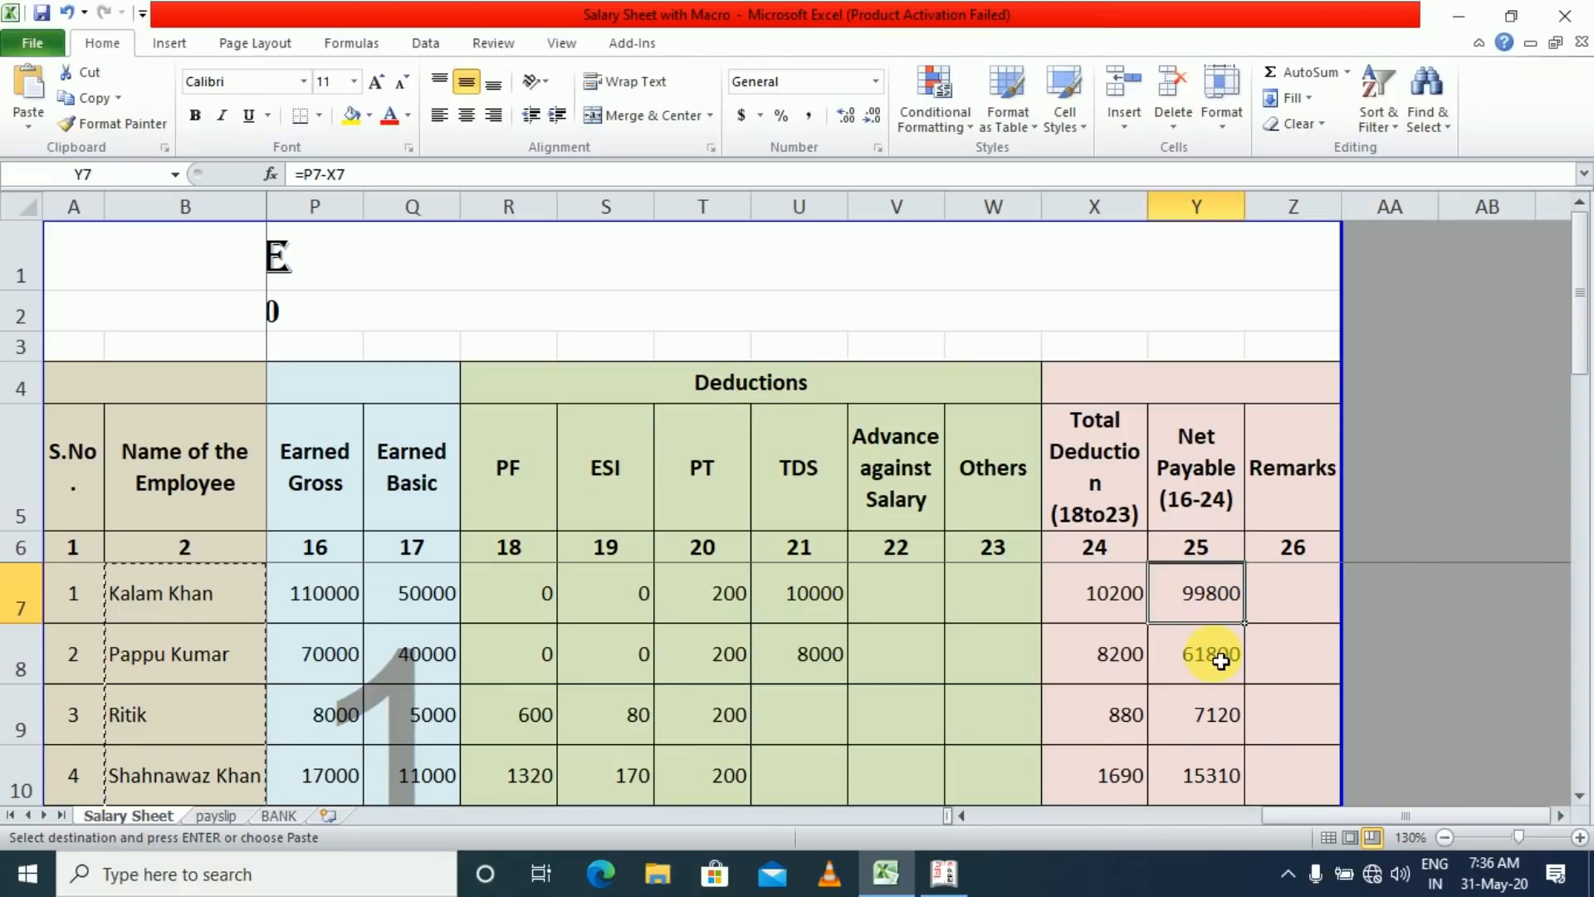
{"action": "key", "text": "shift+Down"}
{"action": "key", "text": "shift+Down"}
{"action": "key", "text": "shift+Down"}
{"action": "key", "text": "shift+Down"}
{"action": "key", "text": "shift+Down"}
{"action": "key", "text": "shift+Down"}
{"action": "key", "text": "shift+Down"}
{"action": "key", "text": "shift+Down"}
{"action": "key", "text": "shift+Down"}
{"action": "key", "text": "shift+Down"}
{"action": "key", "text": "shift+Down"}
{"action": "key", "text": "ctrl+c"}
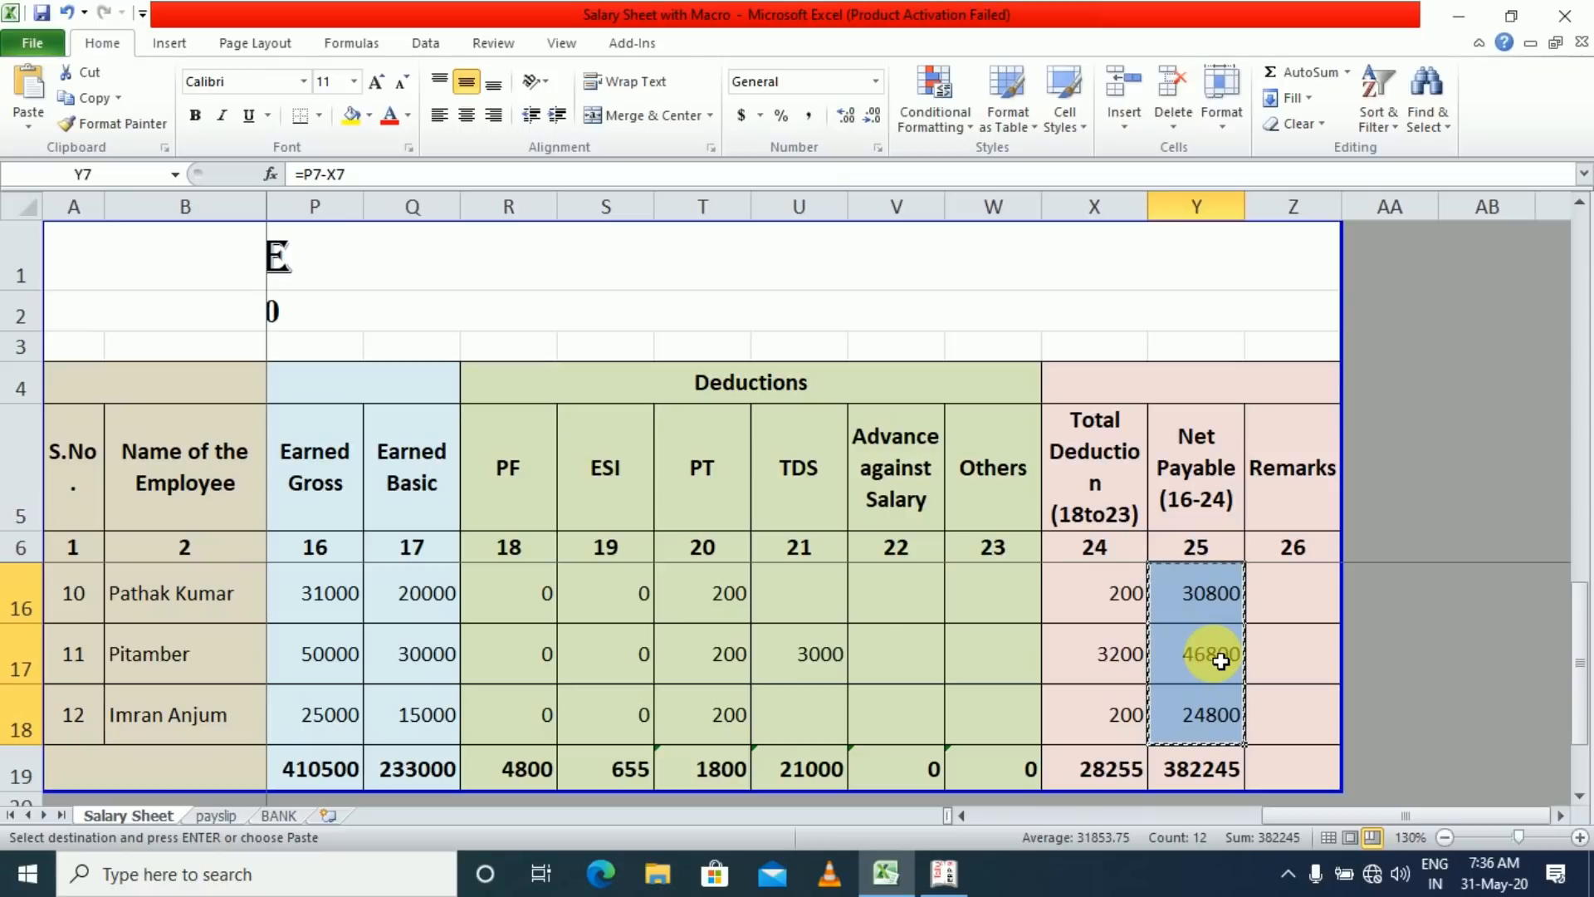
{"action": "left_click", "coordinate": [284, 813]}
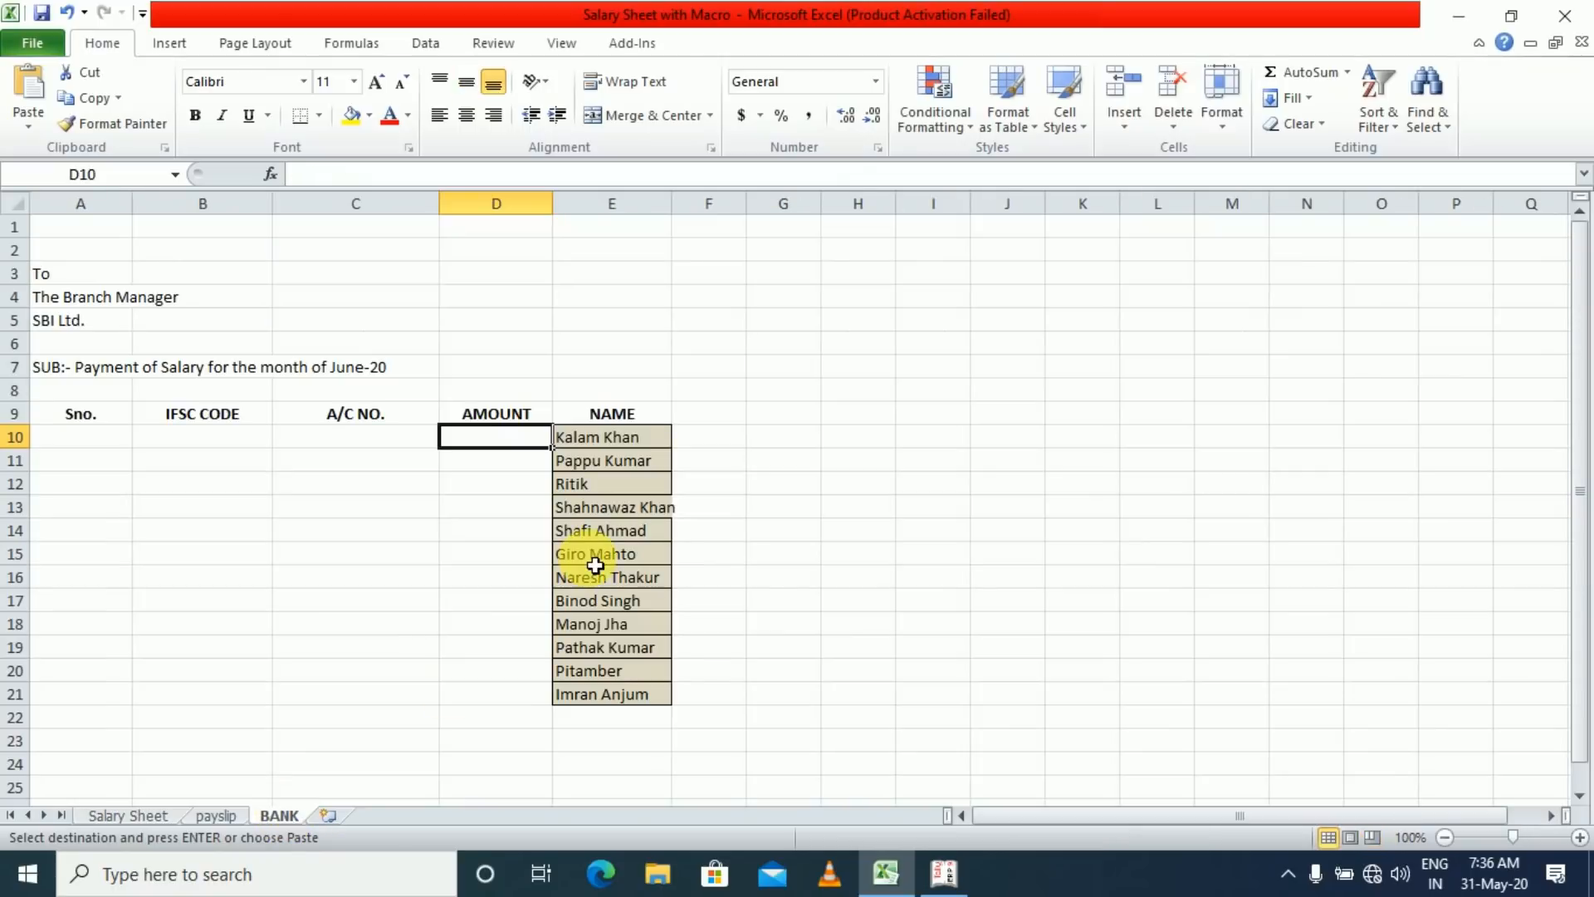
{"action": "right_click", "coordinate": [482, 446]}
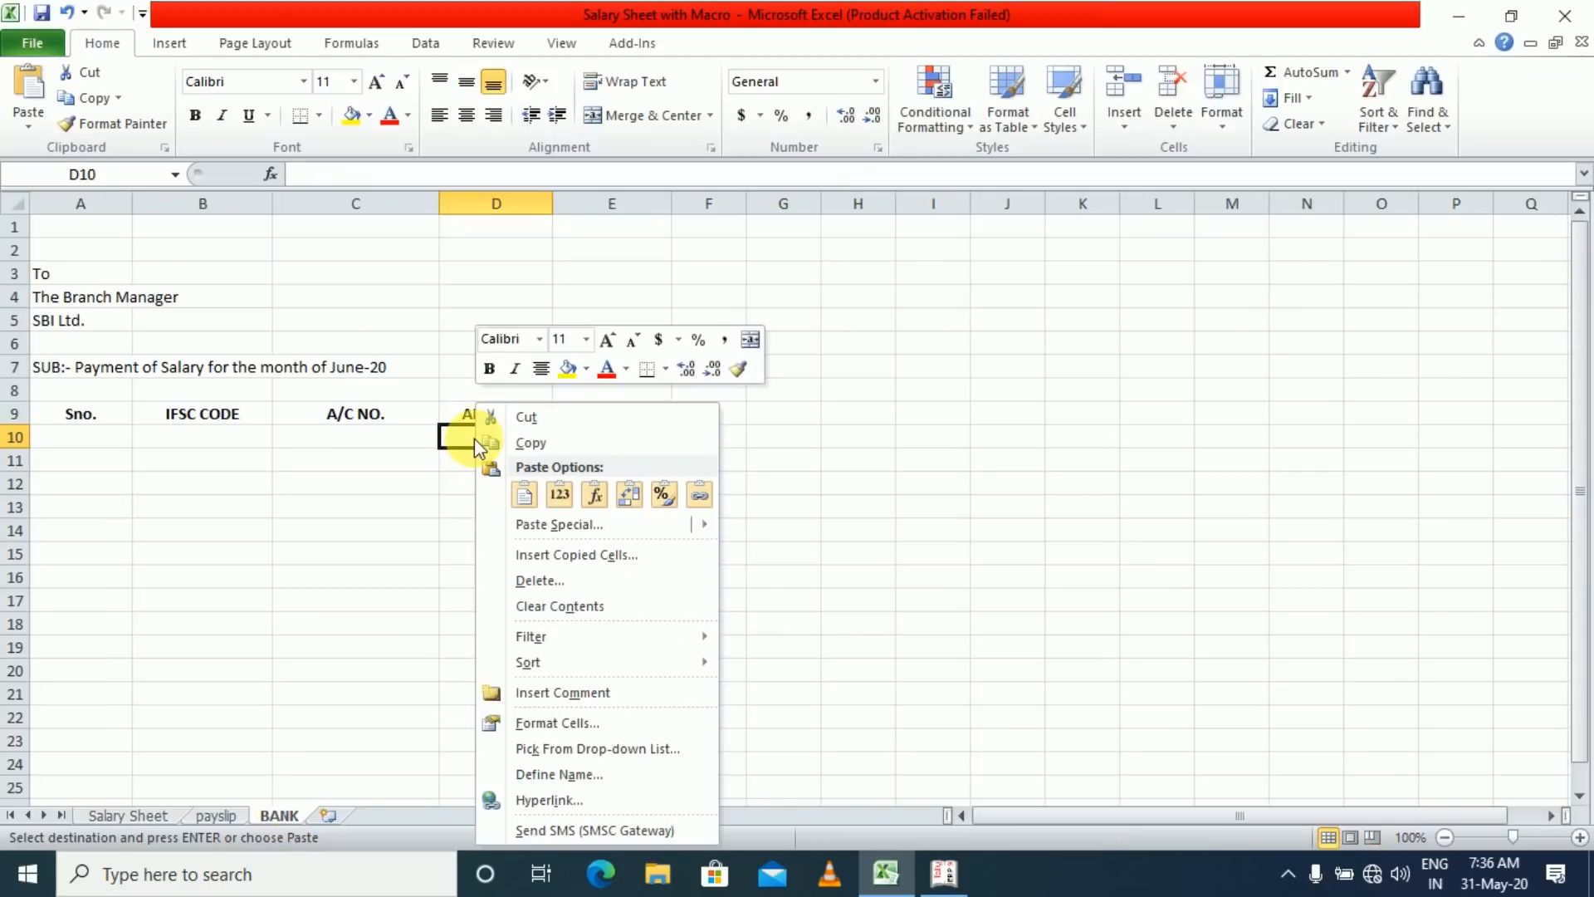
{"action": "mouse_move", "coordinate": [535, 523]}
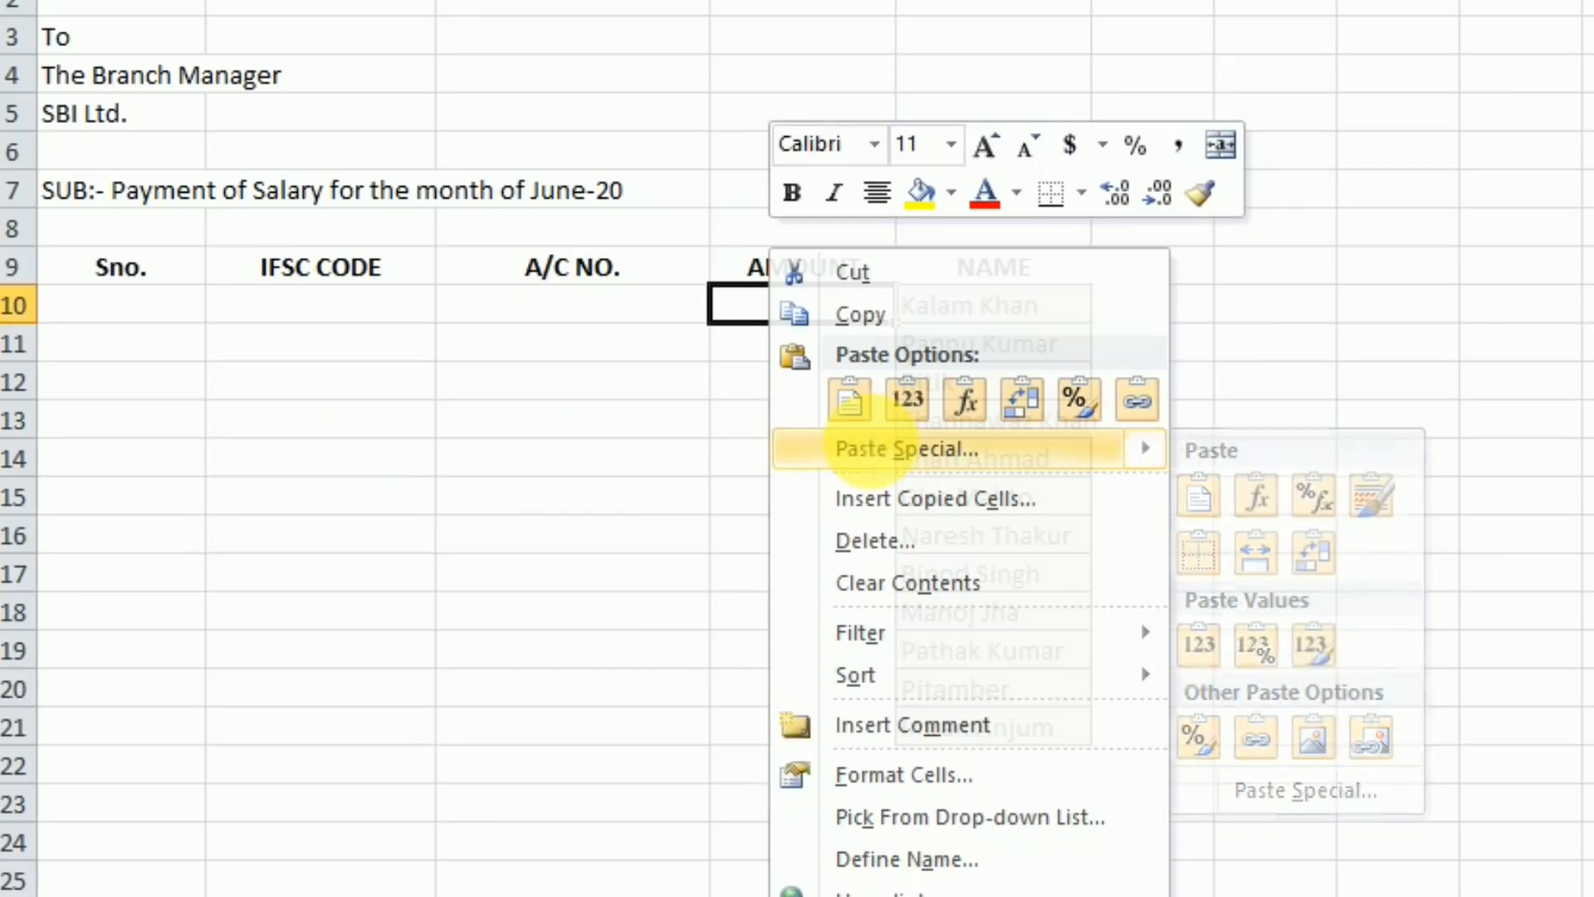
{"action": "left_click", "coordinate": [864, 449]}
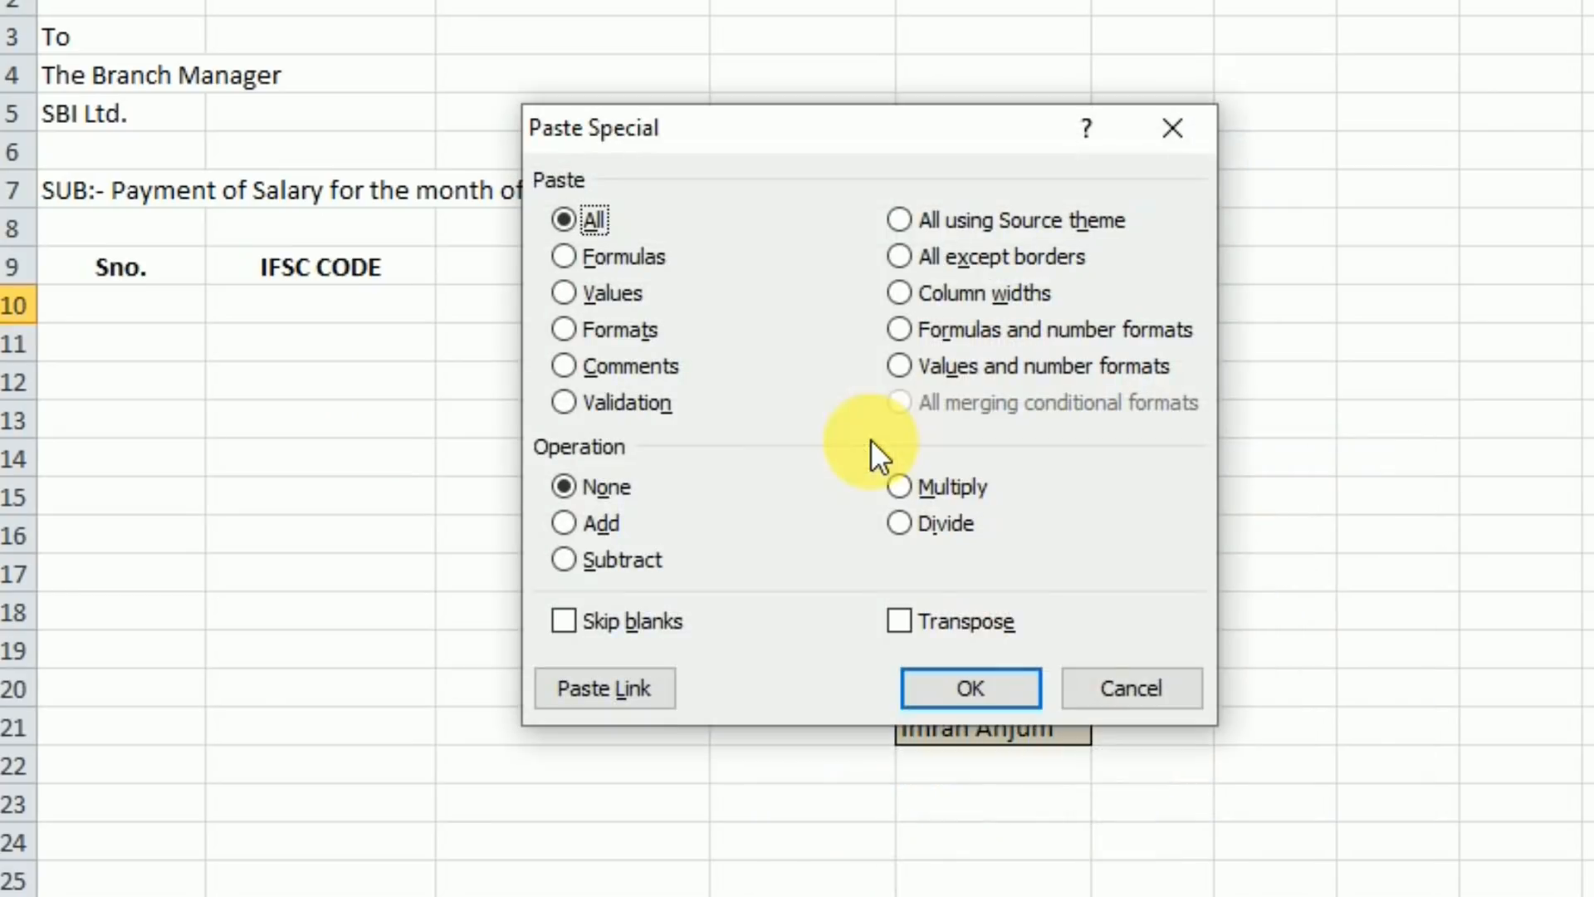
{"action": "left_click", "coordinate": [586, 292]}
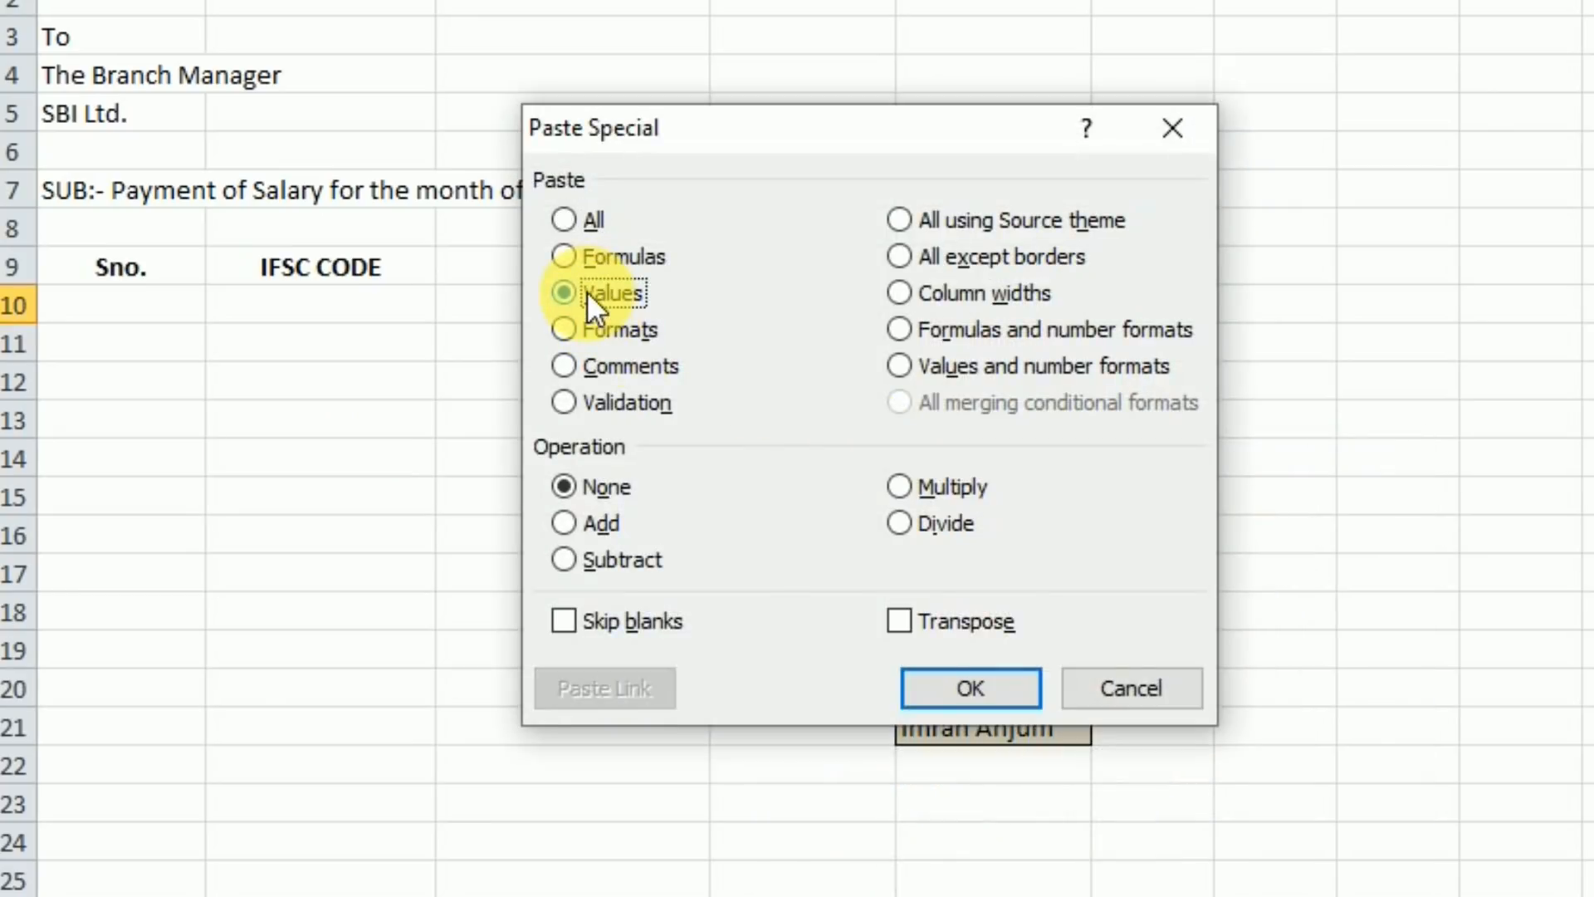
{"action": "left_click", "coordinate": [968, 686]}
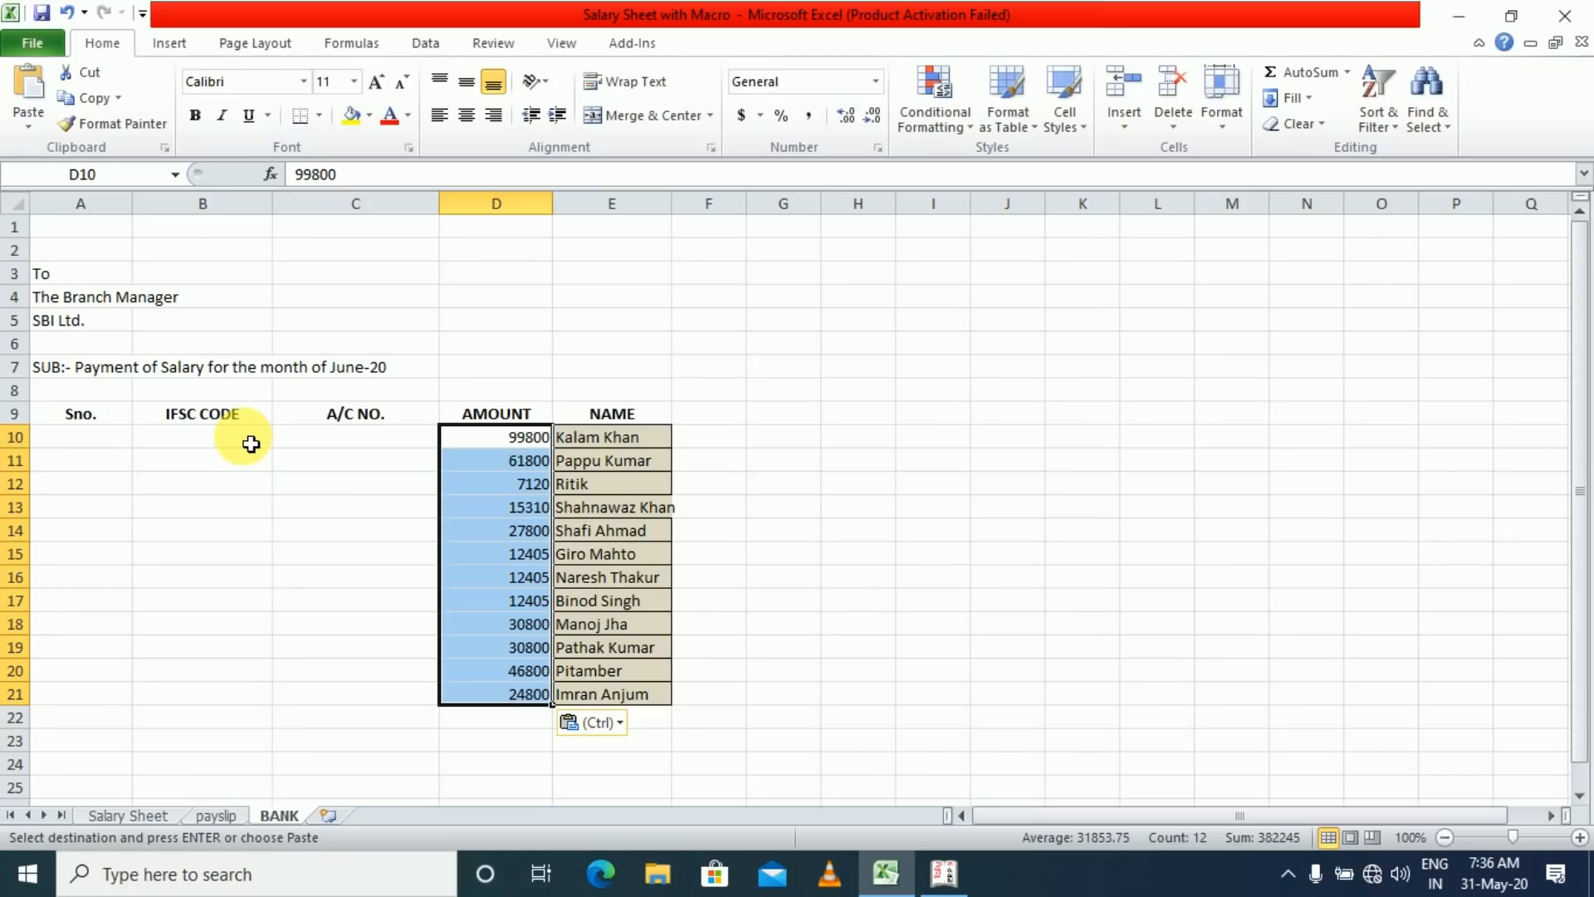
Copy all employees' bank account numbers with IFSC codes into the BANK sheet's IFSC CODE column.
{"action": "left_click", "coordinate": [250, 438]}
{"action": "left_click", "coordinate": [362, 438]}
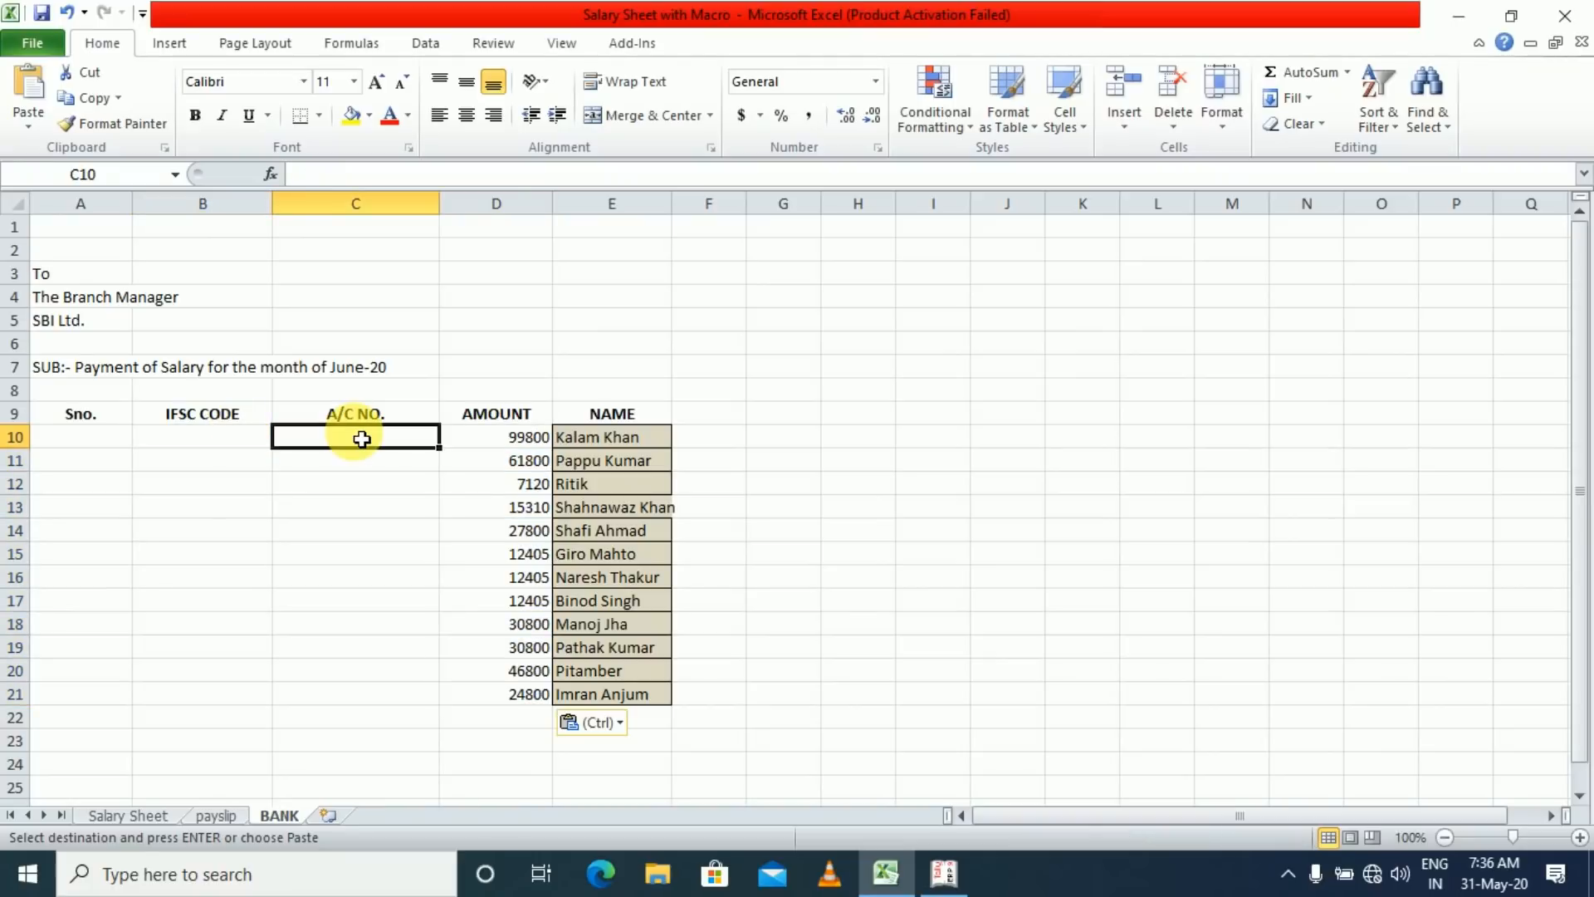
{"action": "left_click", "coordinate": [137, 817]}
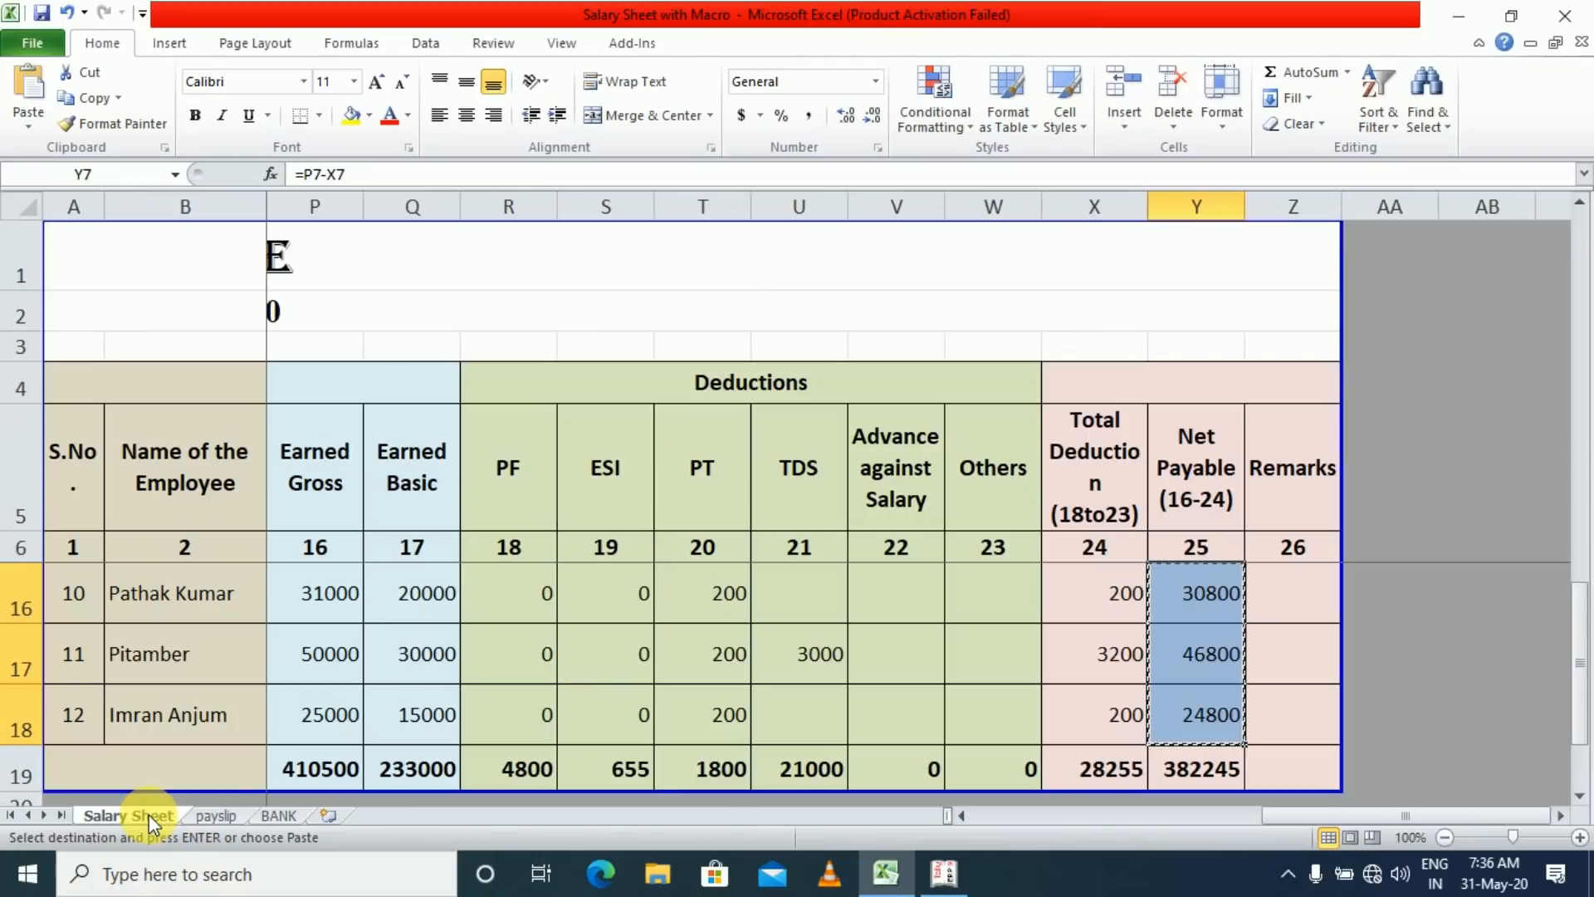
{"action": "left_click", "coordinate": [92, 593]}
{"action": "key", "text": "Up"}
{"action": "scroll", "coordinate": [498, 593], "scroll_direction": "up", "scroll_amount": 3}
{"action": "left_click", "coordinate": [947, 589]}
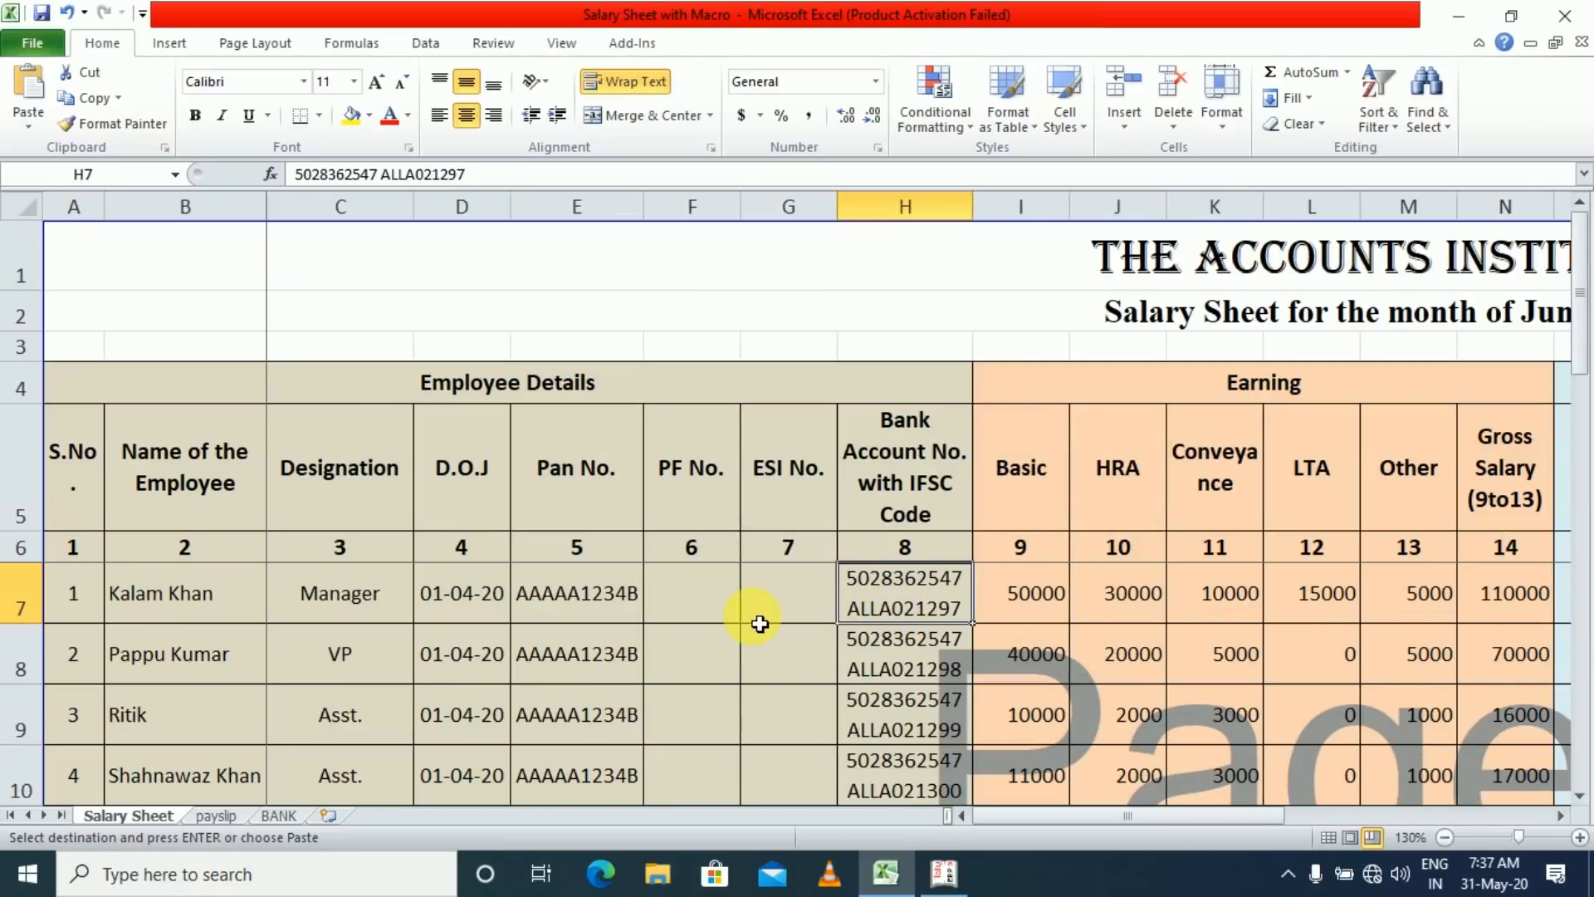
{"action": "key", "text": "ctrl+shift+Down"}
{"action": "key", "text": "ctrl+c"}
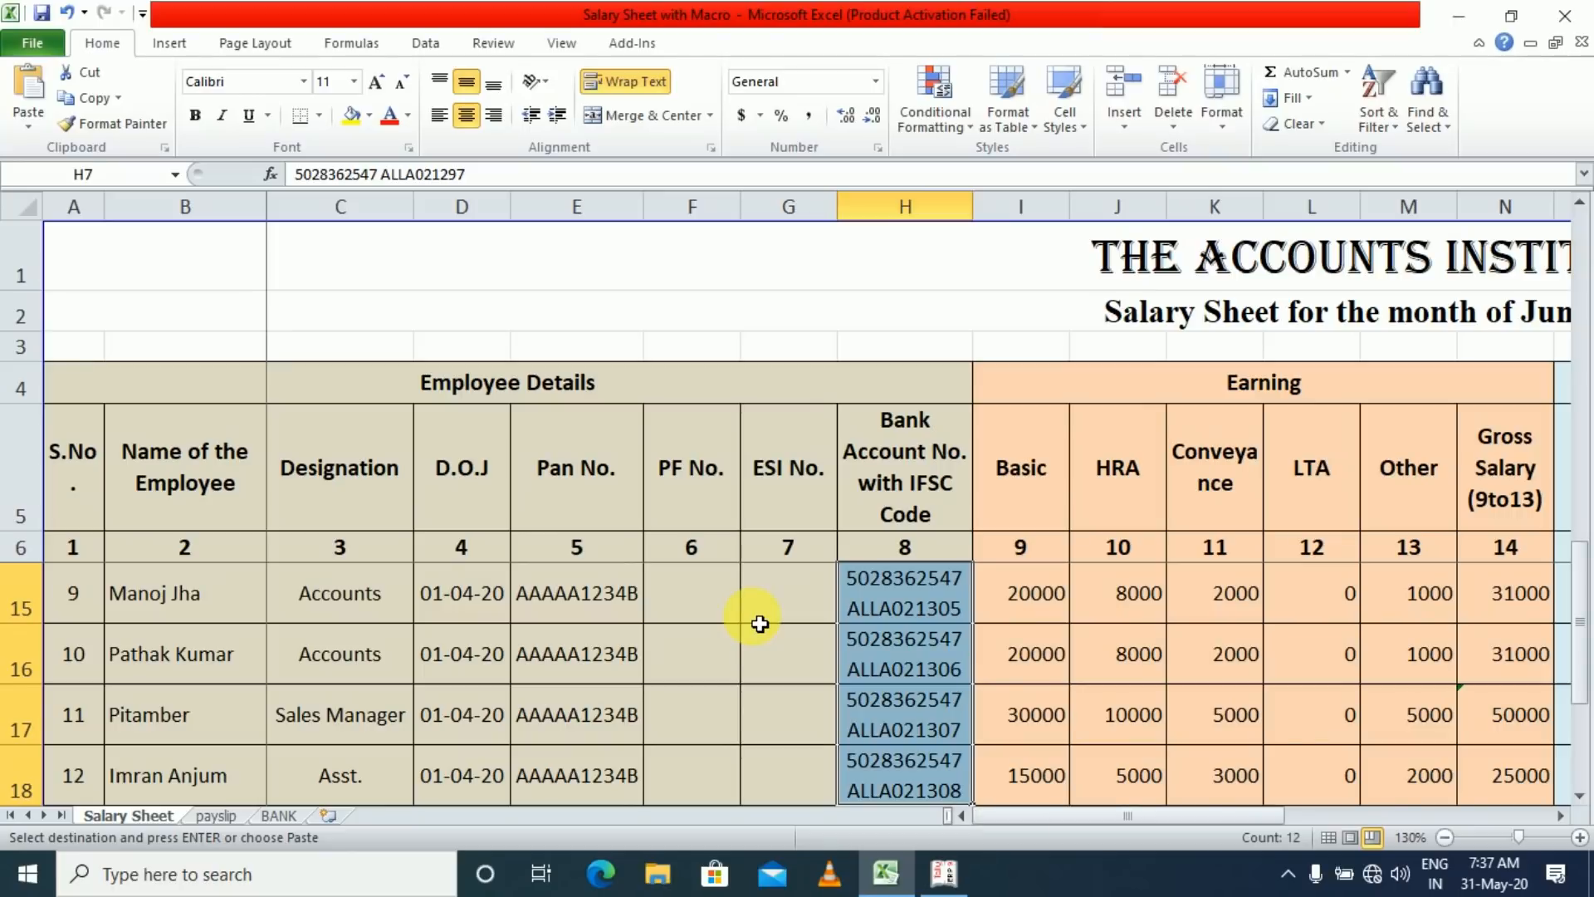
{"action": "left_click", "coordinate": [276, 817]}
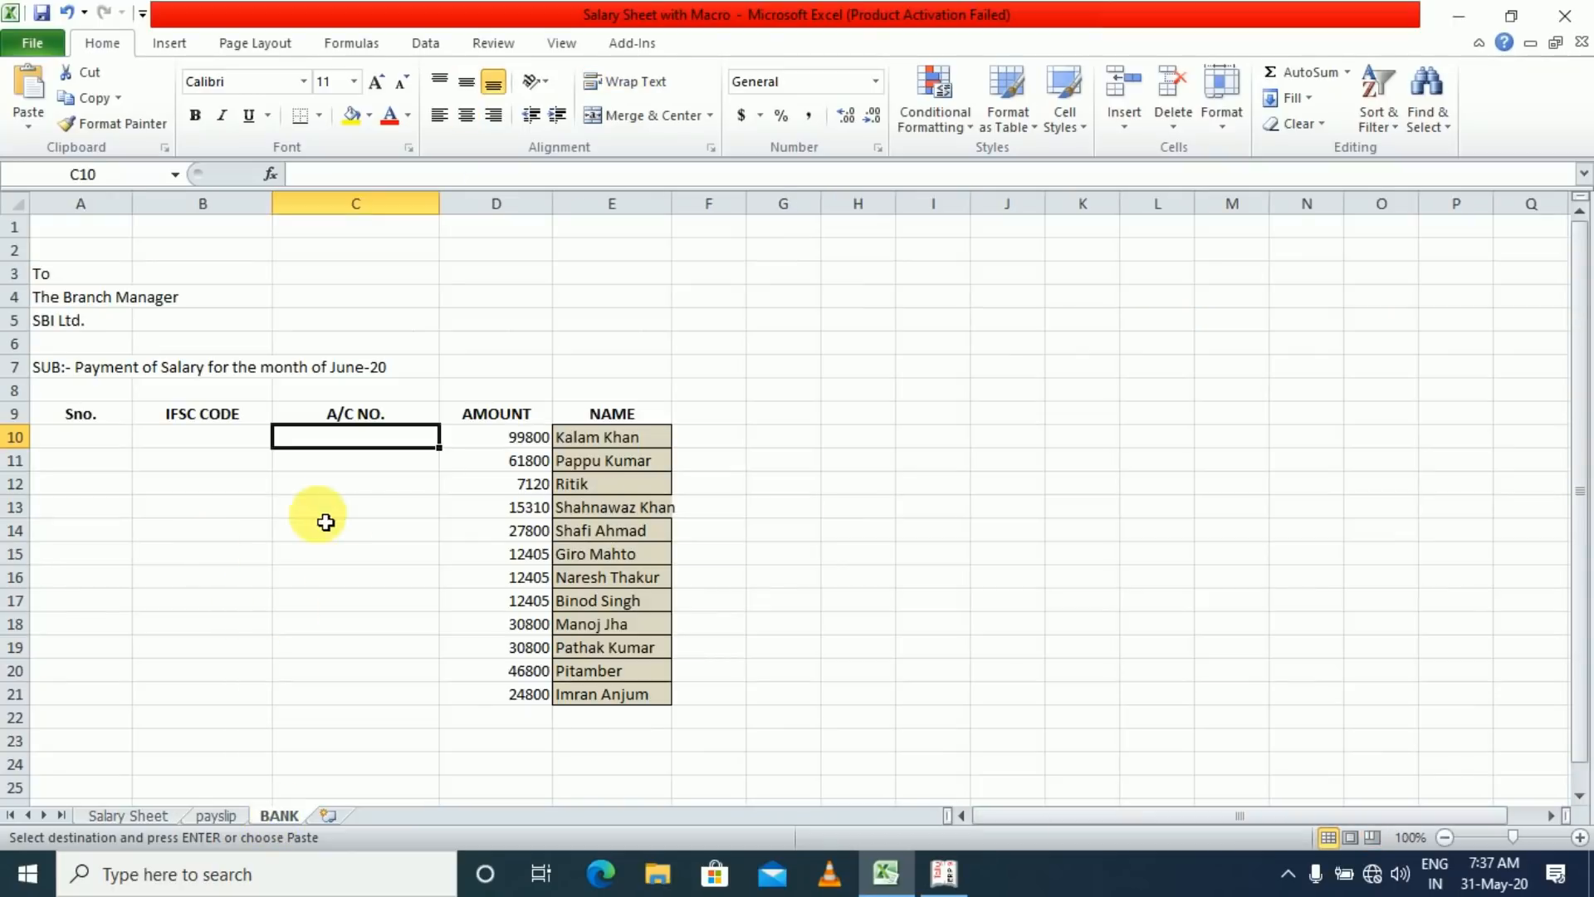
{"action": "left_click", "coordinate": [226, 440]}
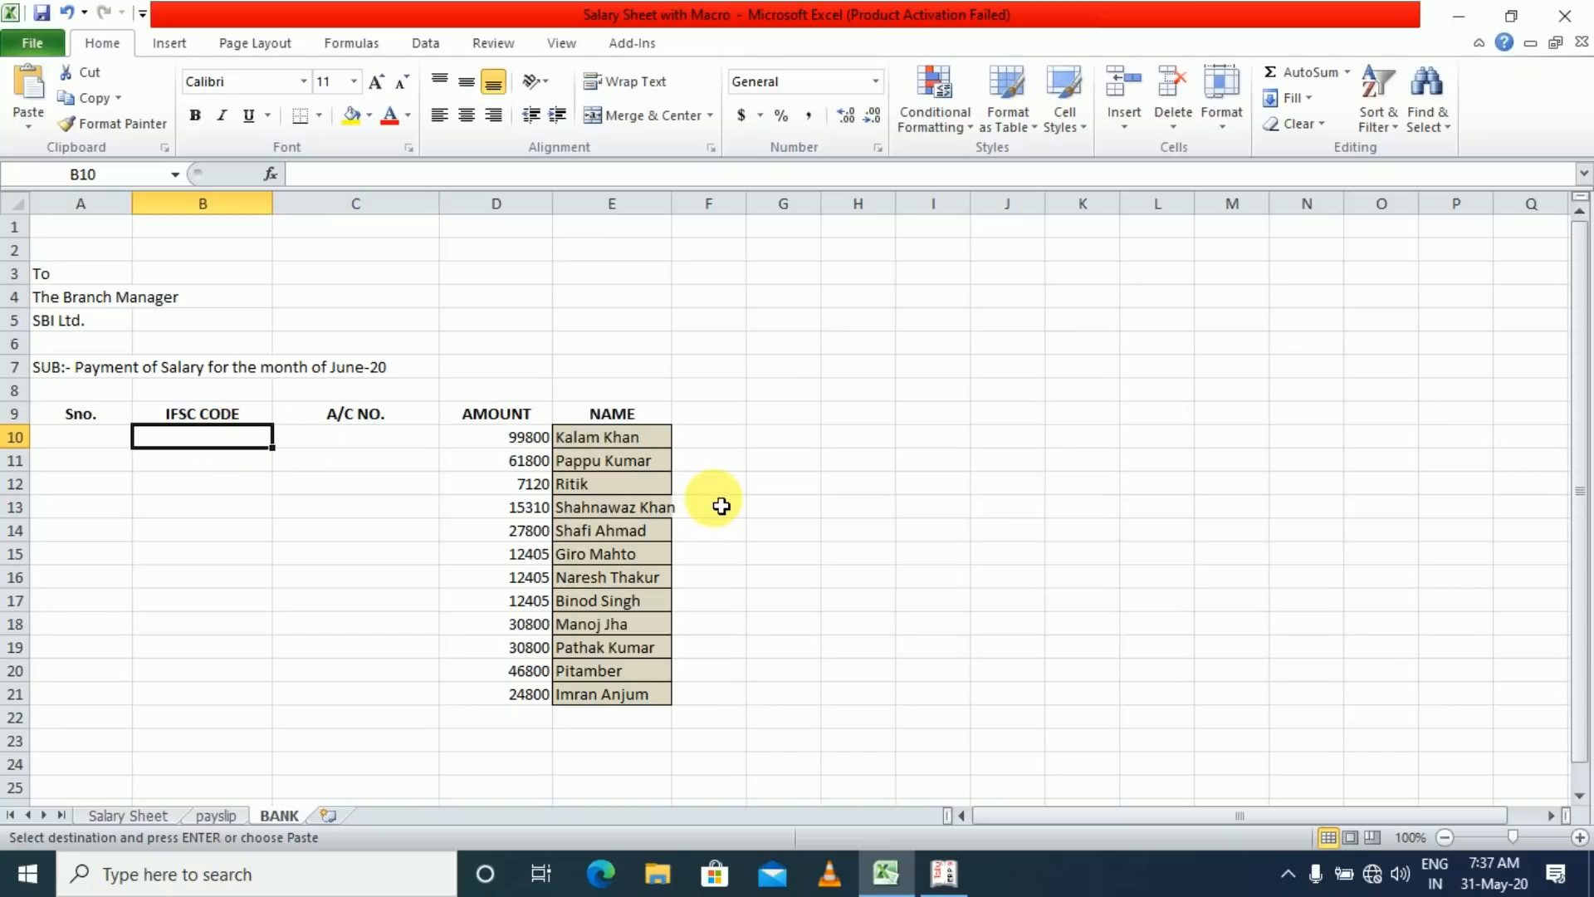
{"action": "key", "text": "ctrl+v"}
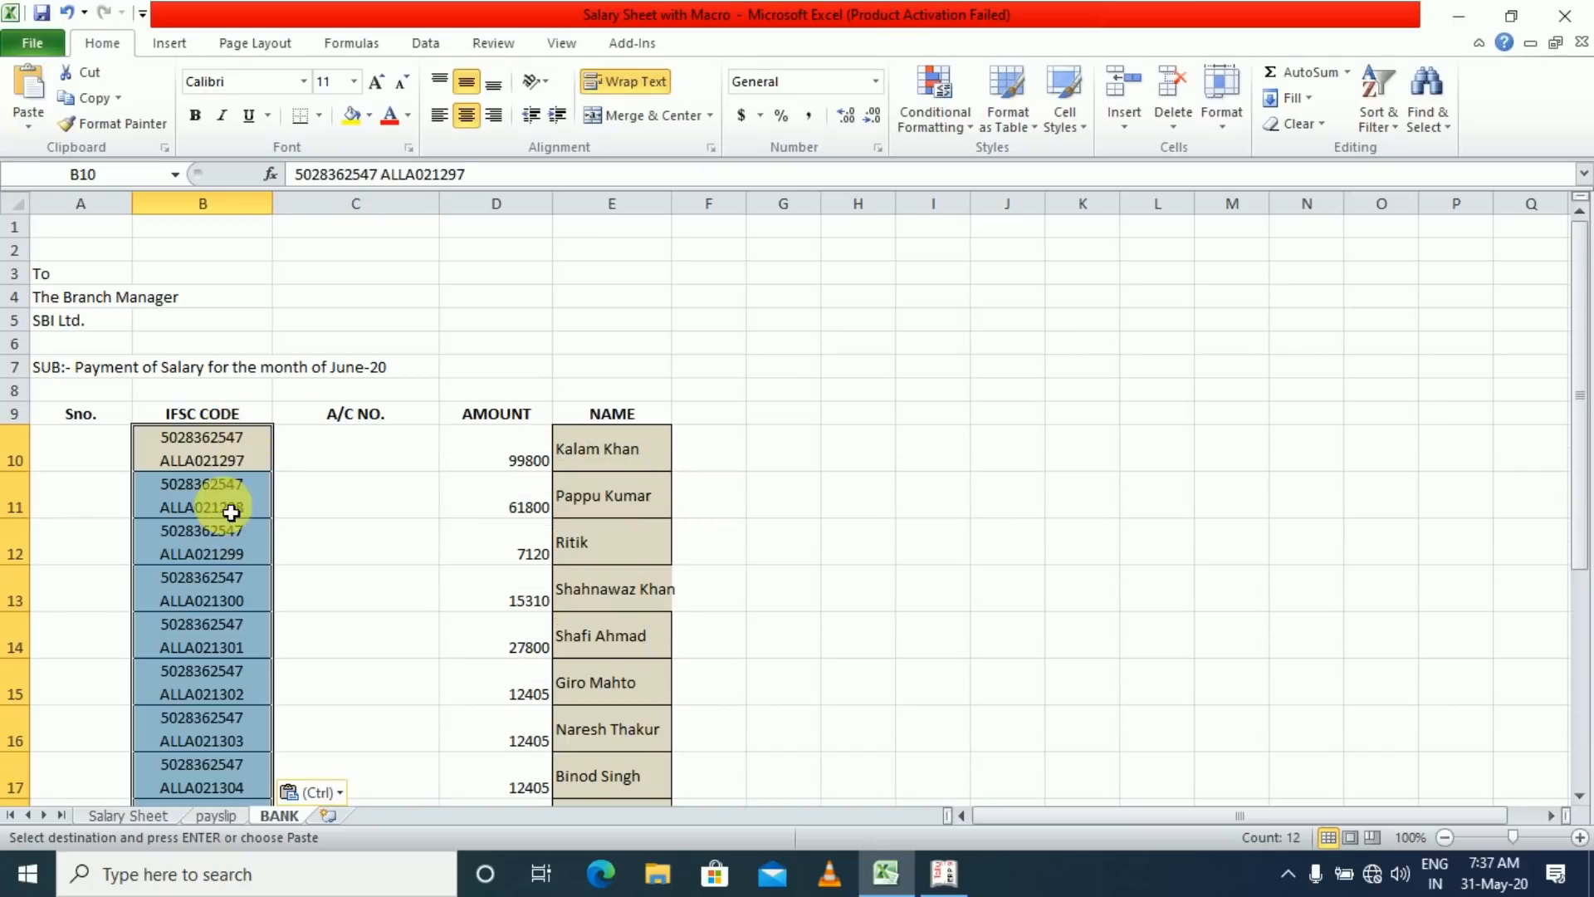
Split the BANK sheet's IFSC CODE entries into separate account number and IFSC code columns using Text to Columns with a space delimiter.
{"action": "left_click", "coordinate": [225, 449]}
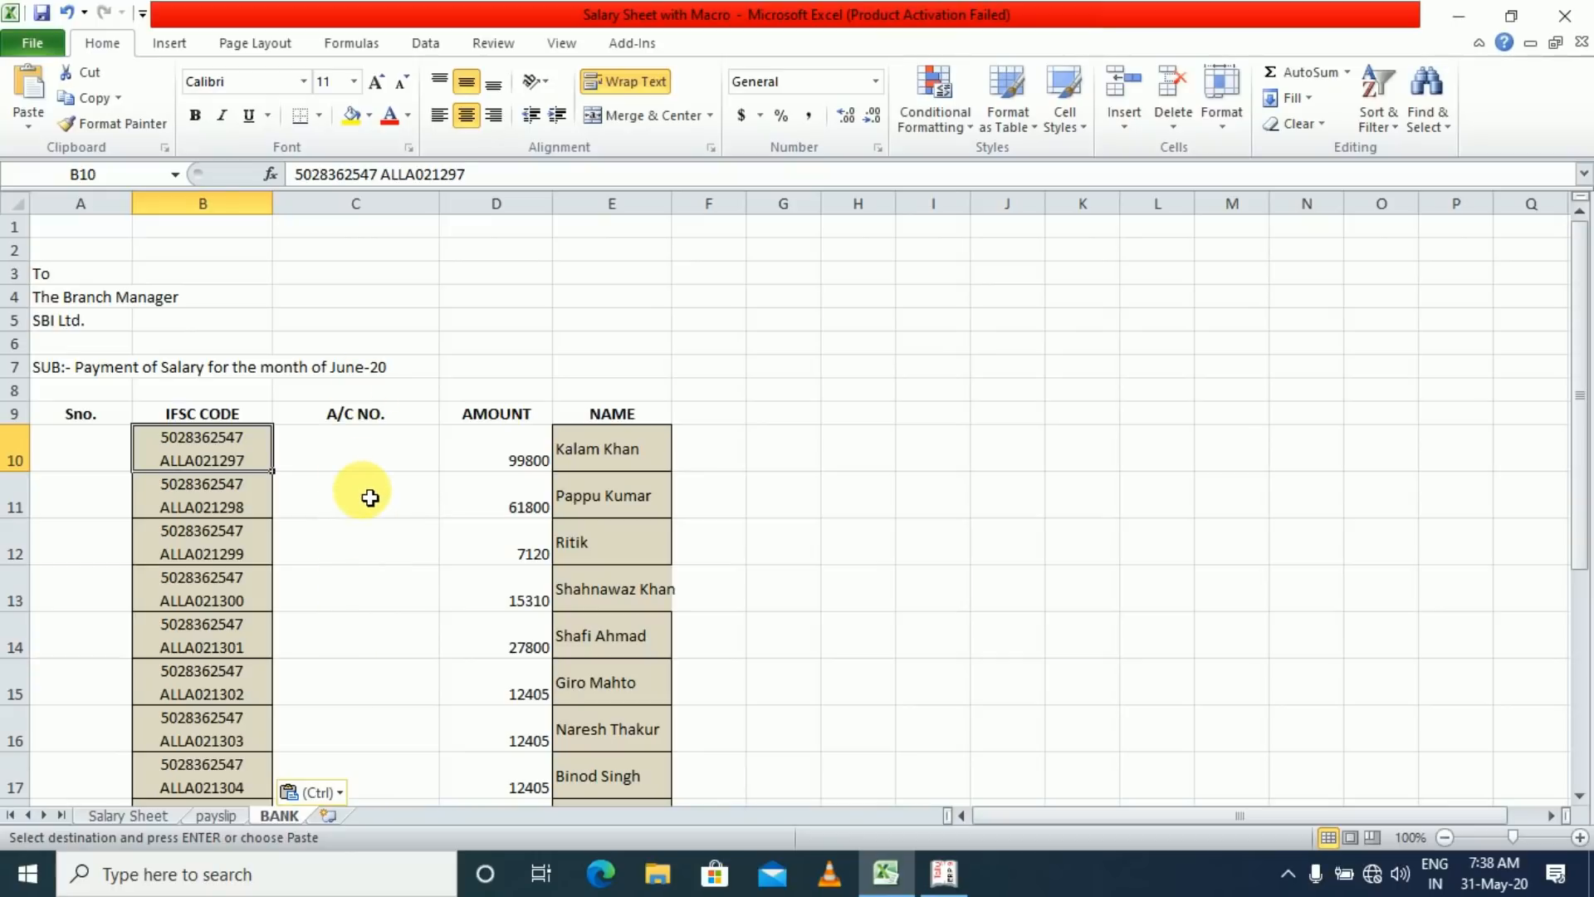
{"action": "left_click", "coordinate": [797, 456]}
{"action": "mouse_move", "coordinate": [782, 454]}
{"action": "left_mouse_down"}
{"action": "mouse_move", "coordinate": [799, 512]}
{"action": "mouse_move", "coordinate": [800, 399]}
{"action": "mouse_move", "coordinate": [804, 441]}
{"action": "left_mouse_up"}
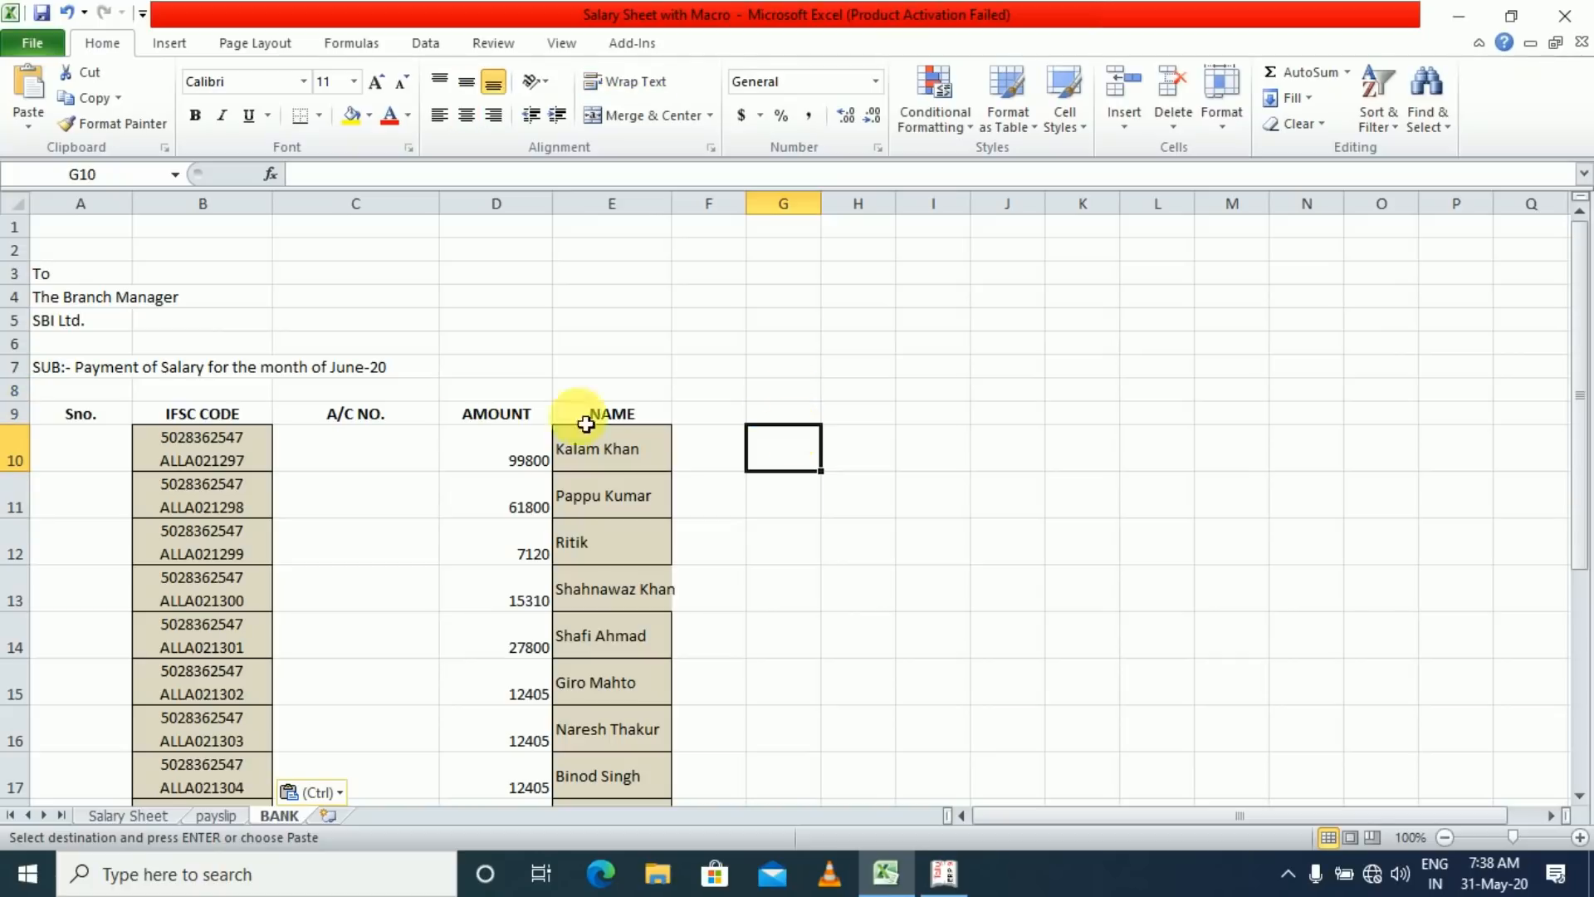
{"action": "left_click", "coordinate": [230, 453]}
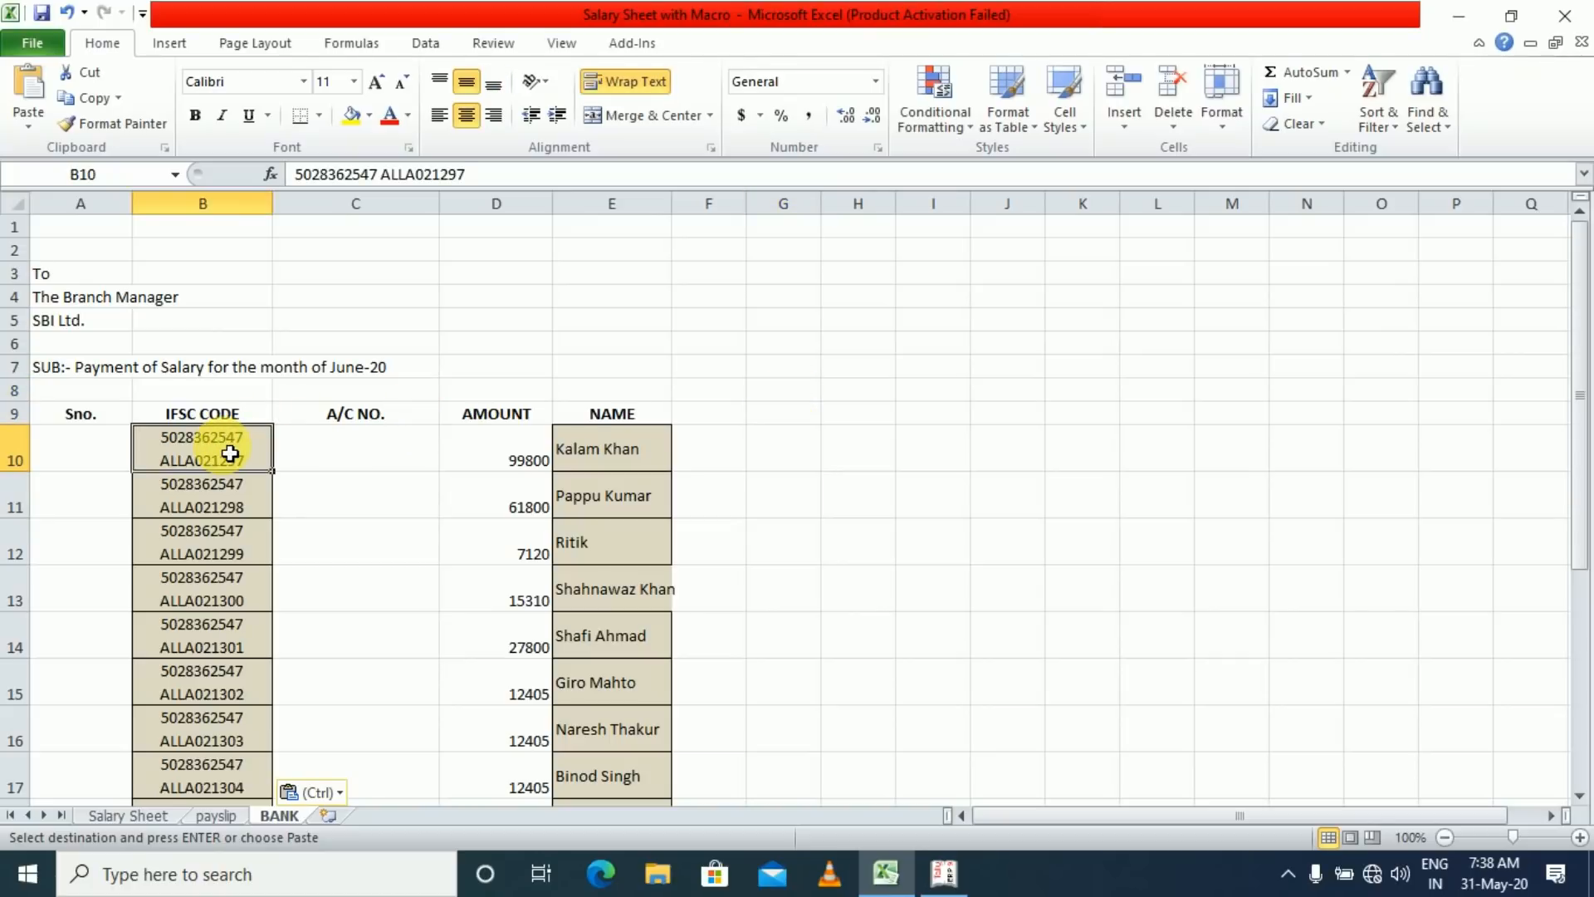
{"action": "key", "text": "ctrl+shift+Down"}
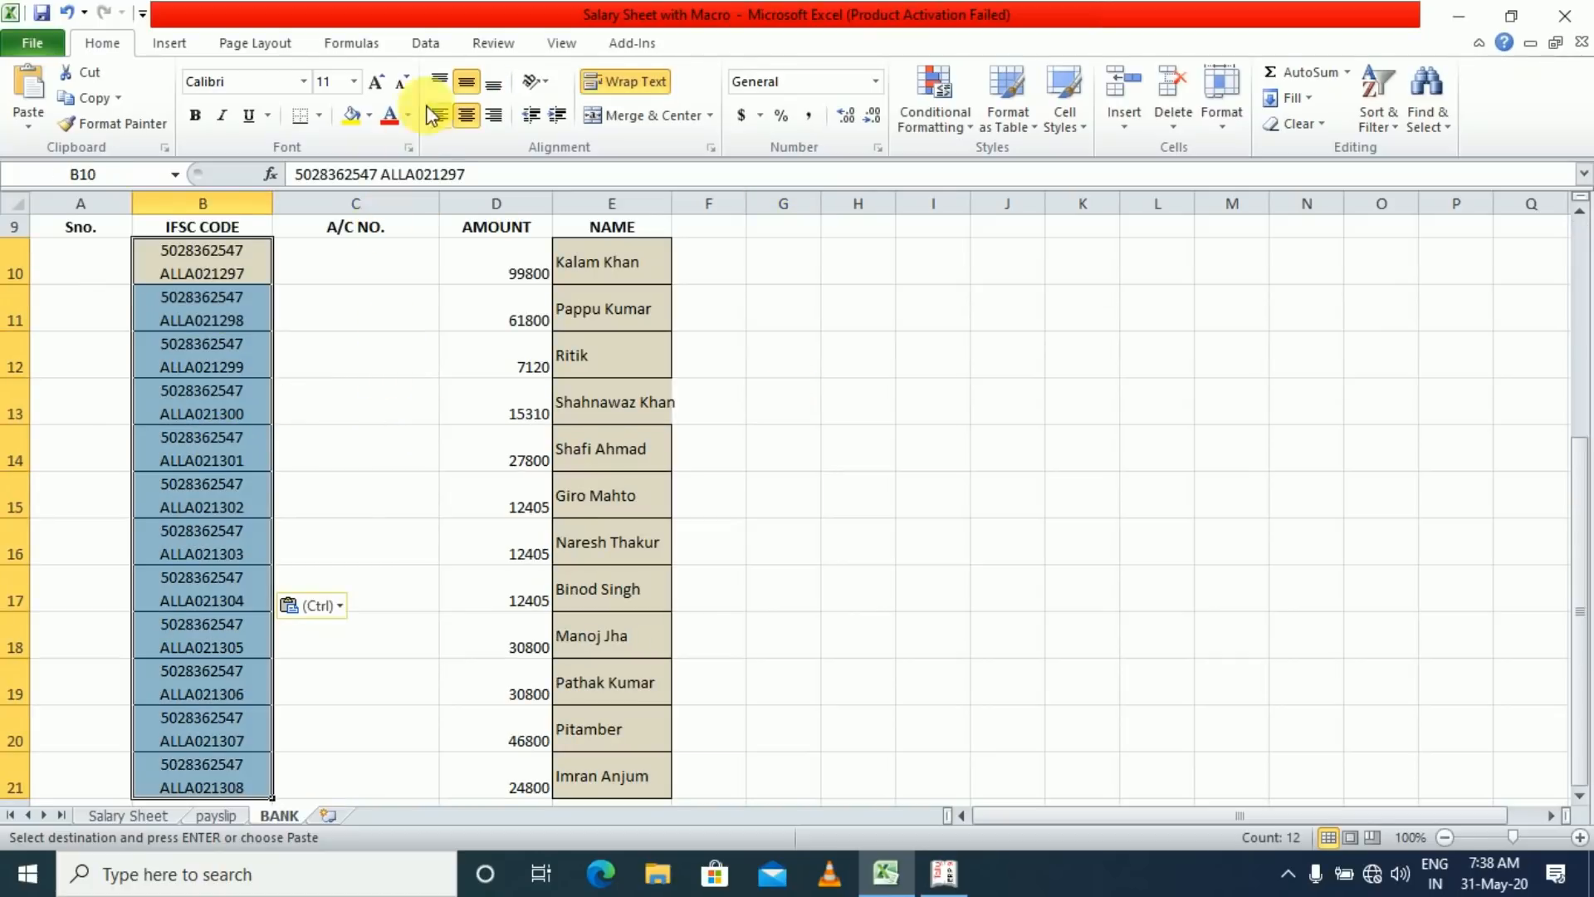
{"action": "left_click", "coordinate": [425, 47]}
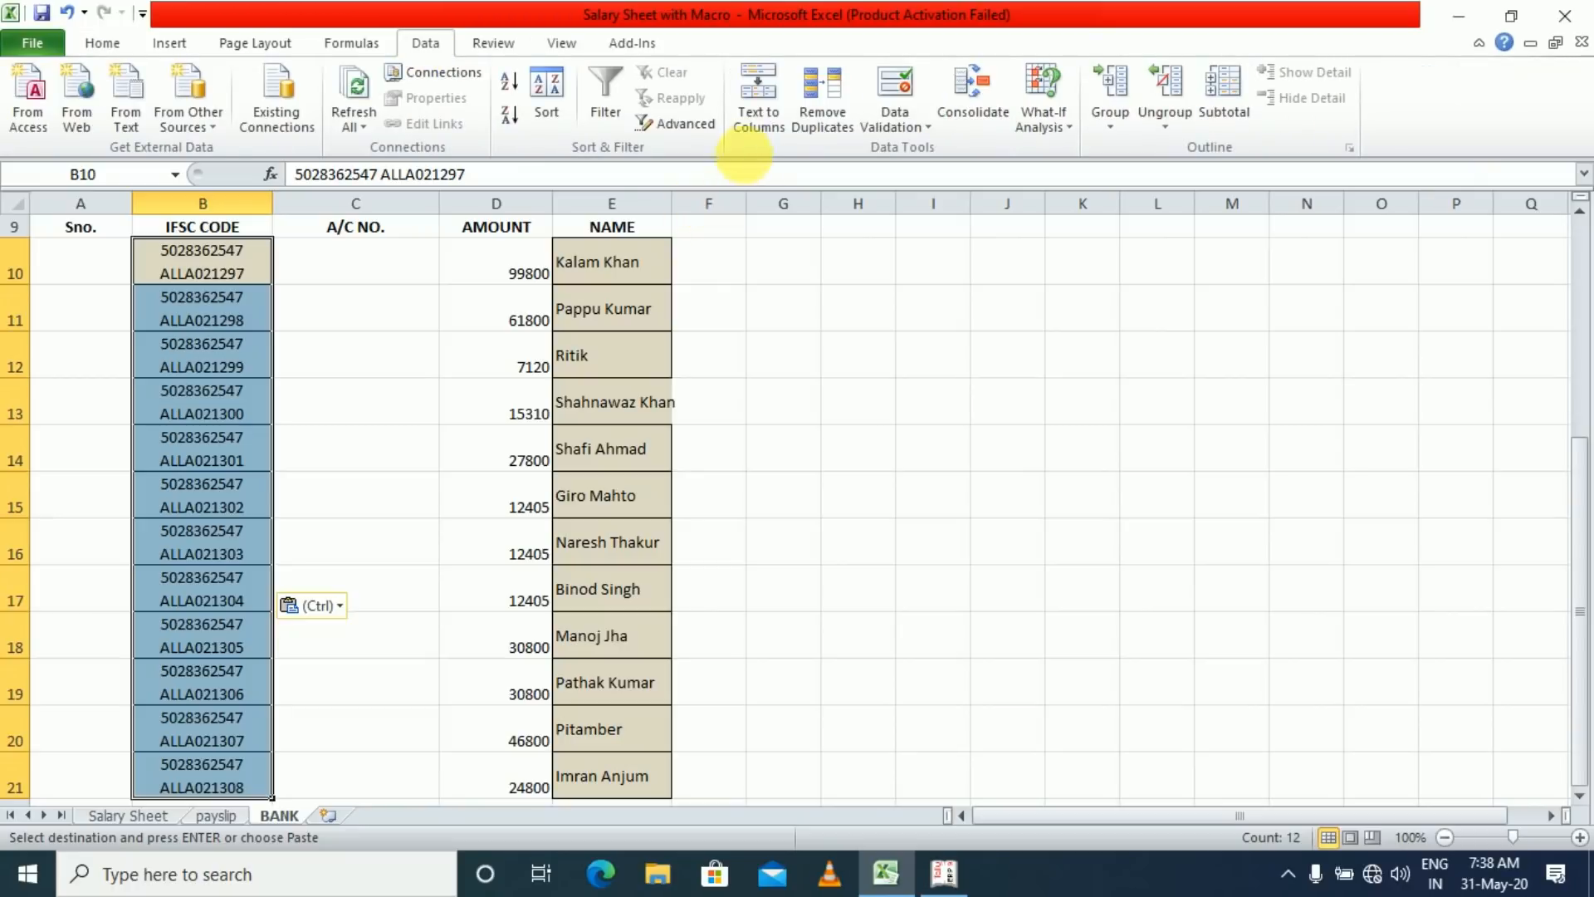
{"action": "left_click", "coordinate": [759, 116]}
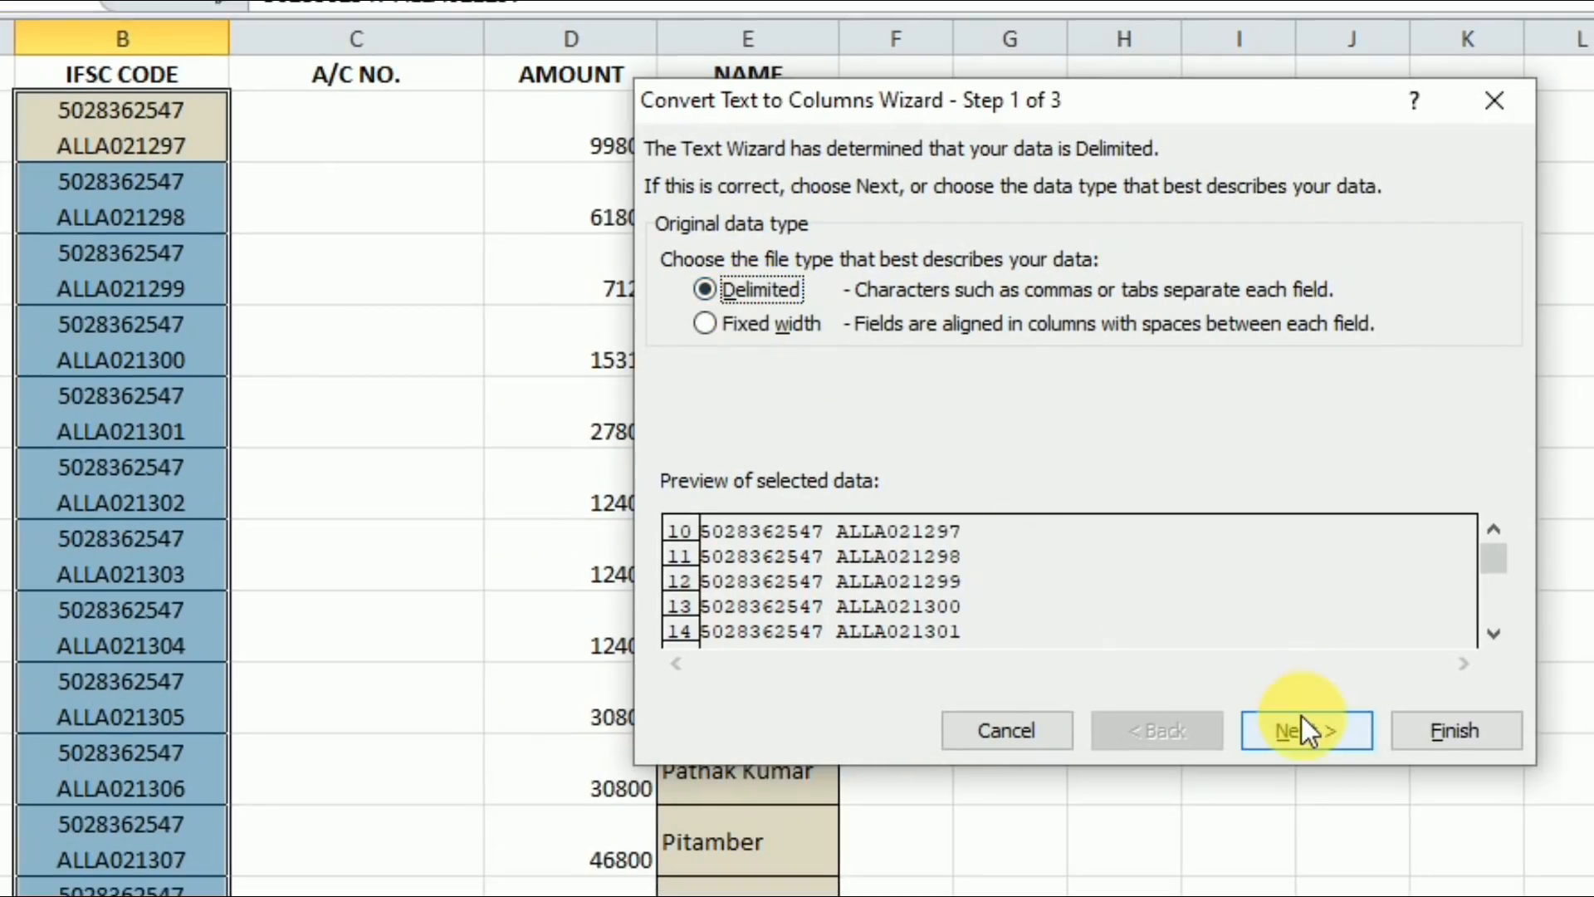
{"action": "left_click", "coordinate": [1302, 719]}
{"action": "left_click", "coordinate": [679, 357]}
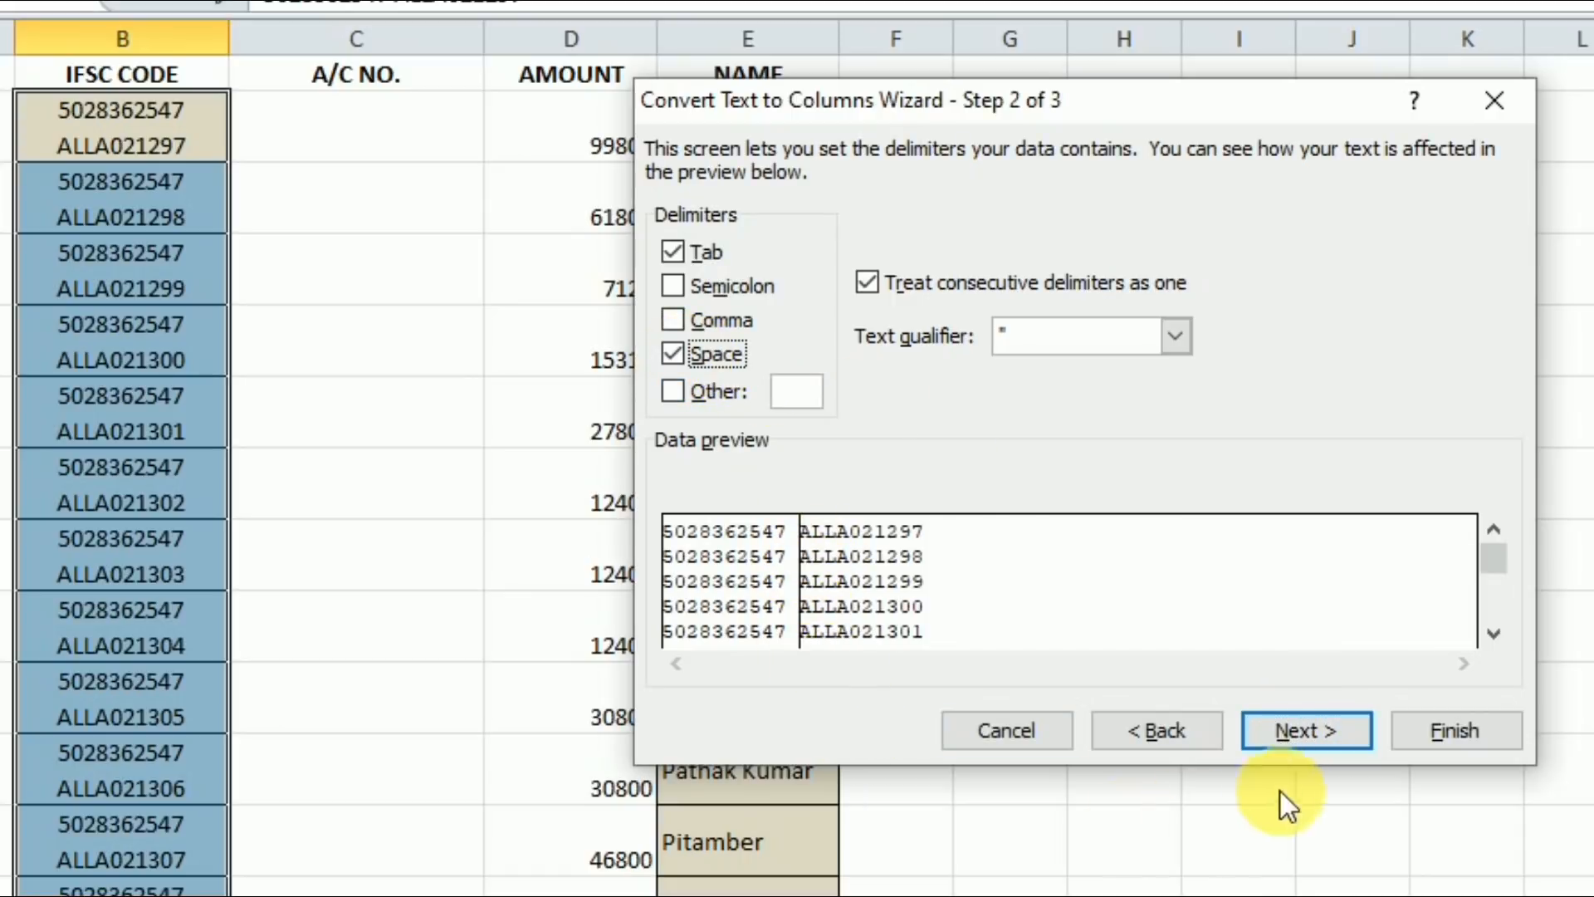
{"action": "left_click", "coordinate": [1287, 724]}
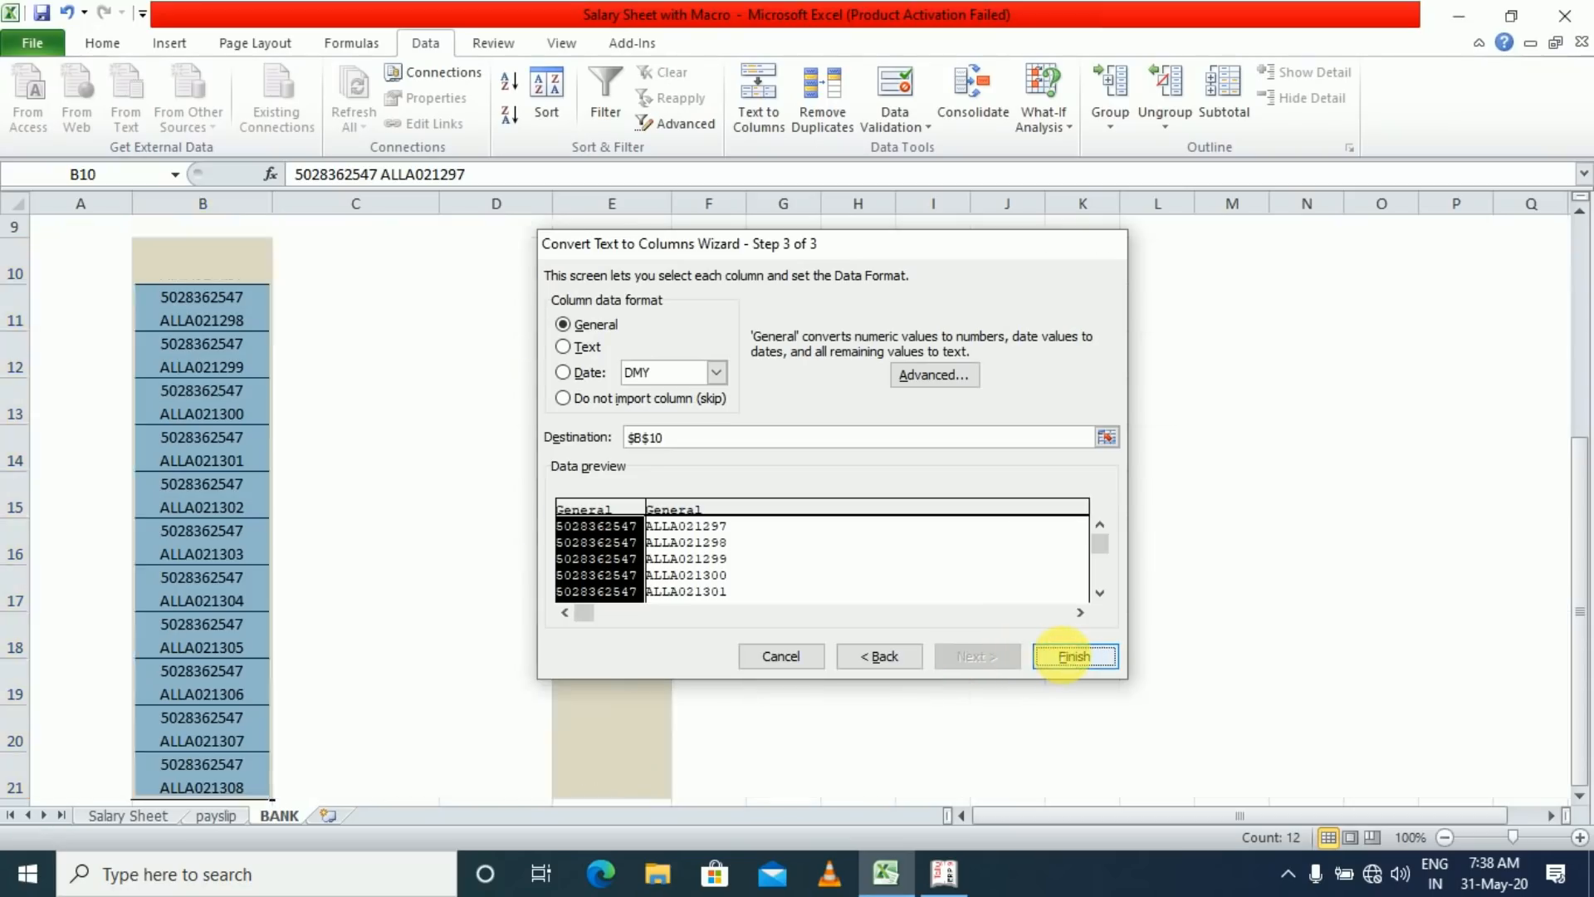
{"action": "left_click", "coordinate": [1069, 658]}
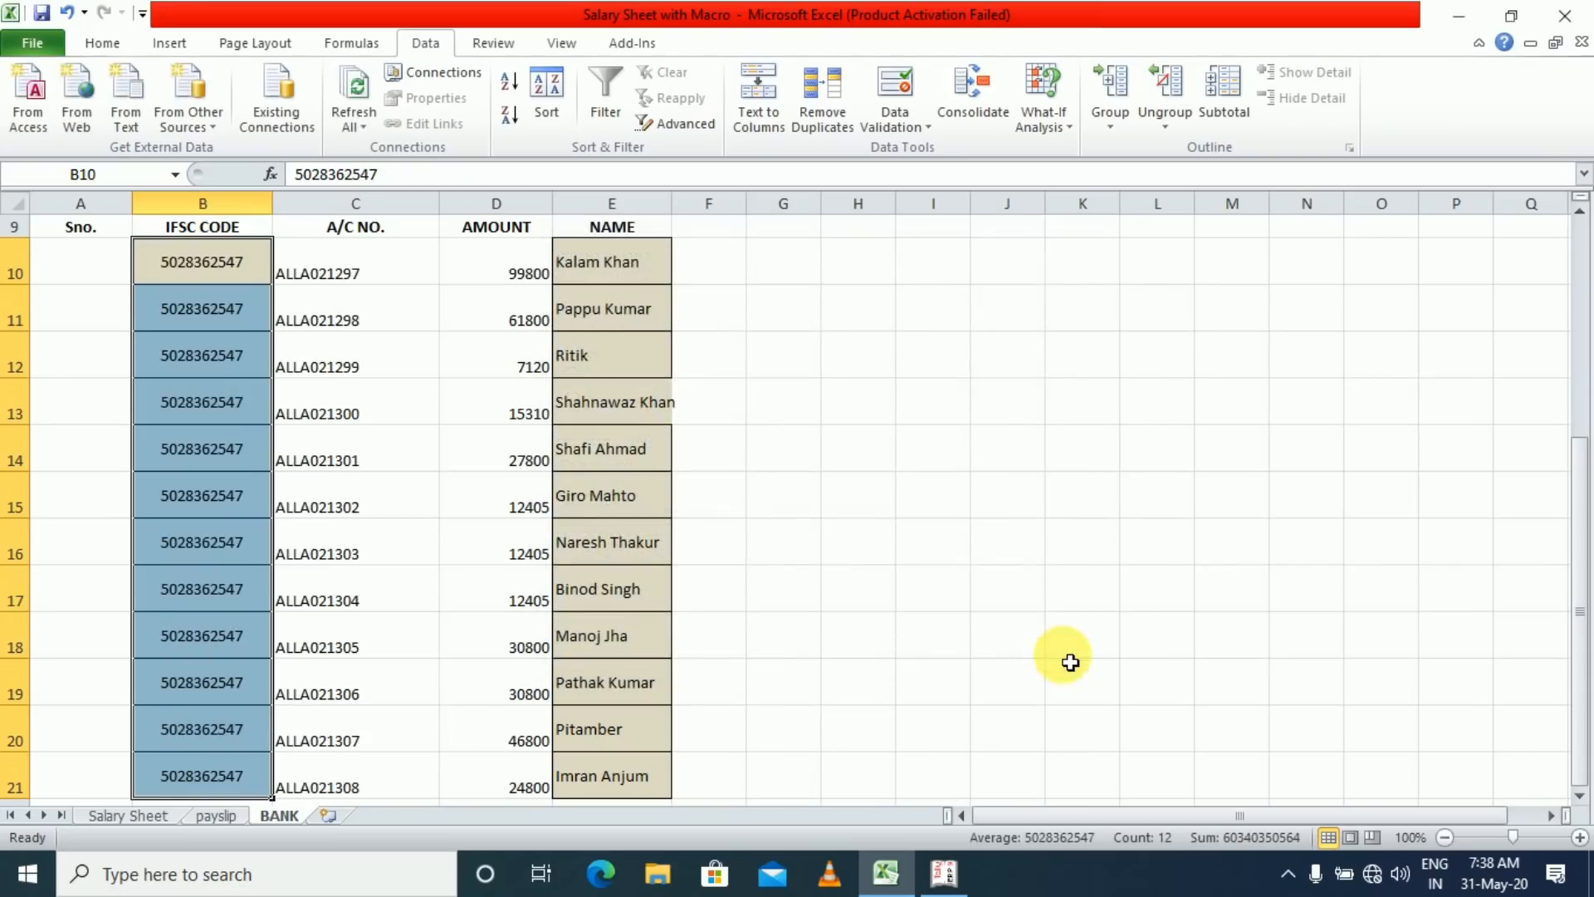
Move the split IFSC codes out of the A/C NO. column temporarily into the Sno. column.
{"action": "left_click", "coordinate": [196, 286]}
{"action": "scroll", "coordinate": [196, 285], "scroll_direction": "up", "scroll_amount": 1}
{"action": "left_click", "coordinate": [196, 293]}
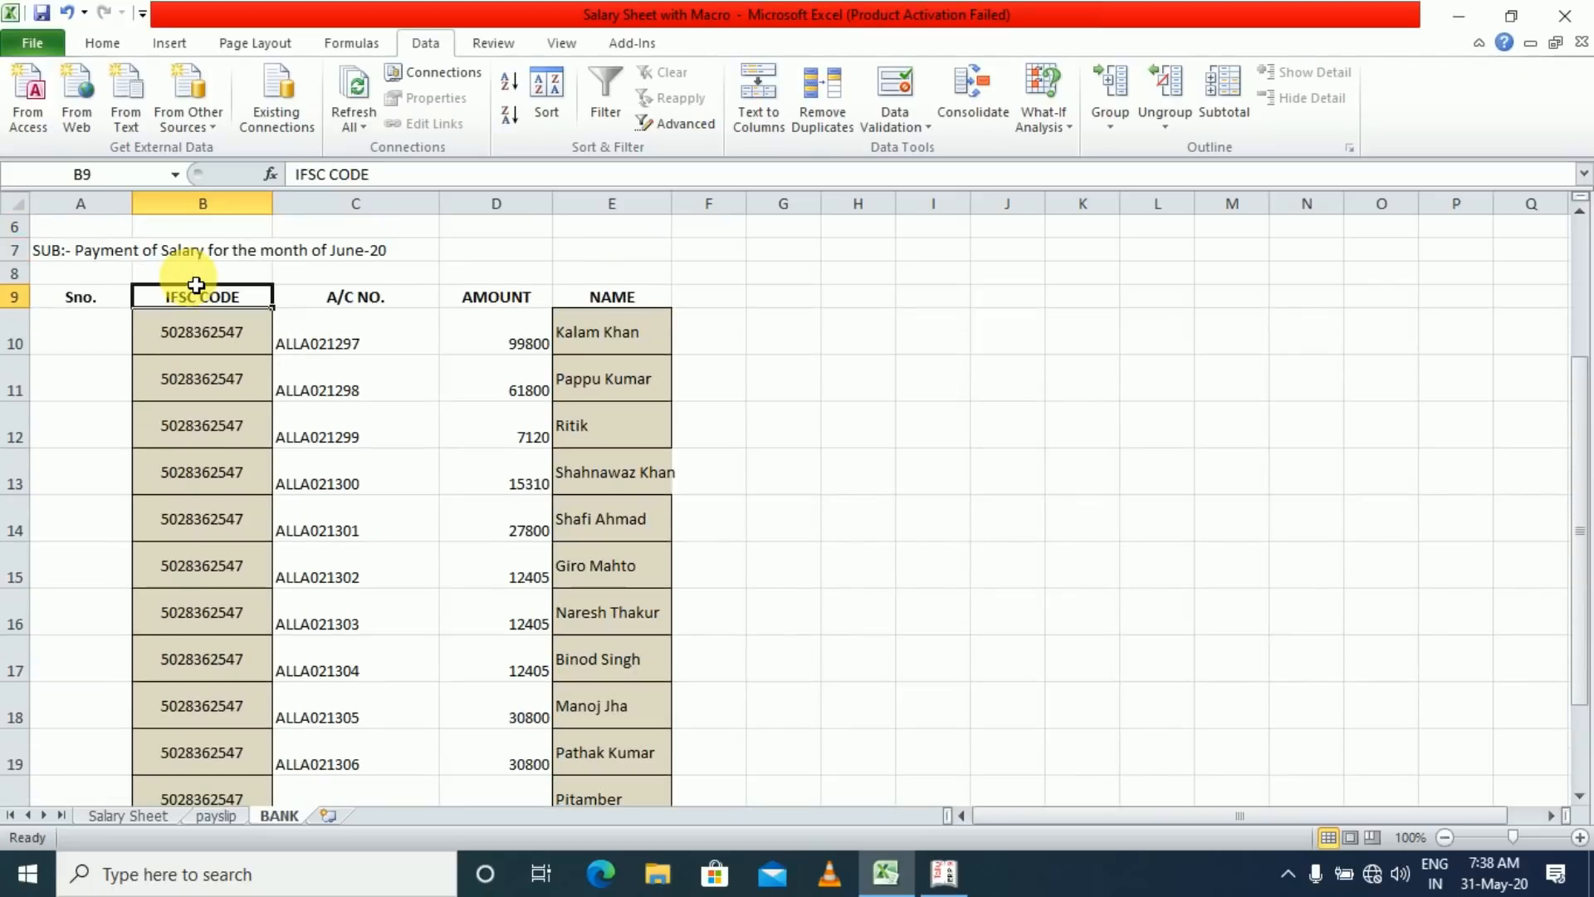
{"action": "left_click", "coordinate": [218, 357]}
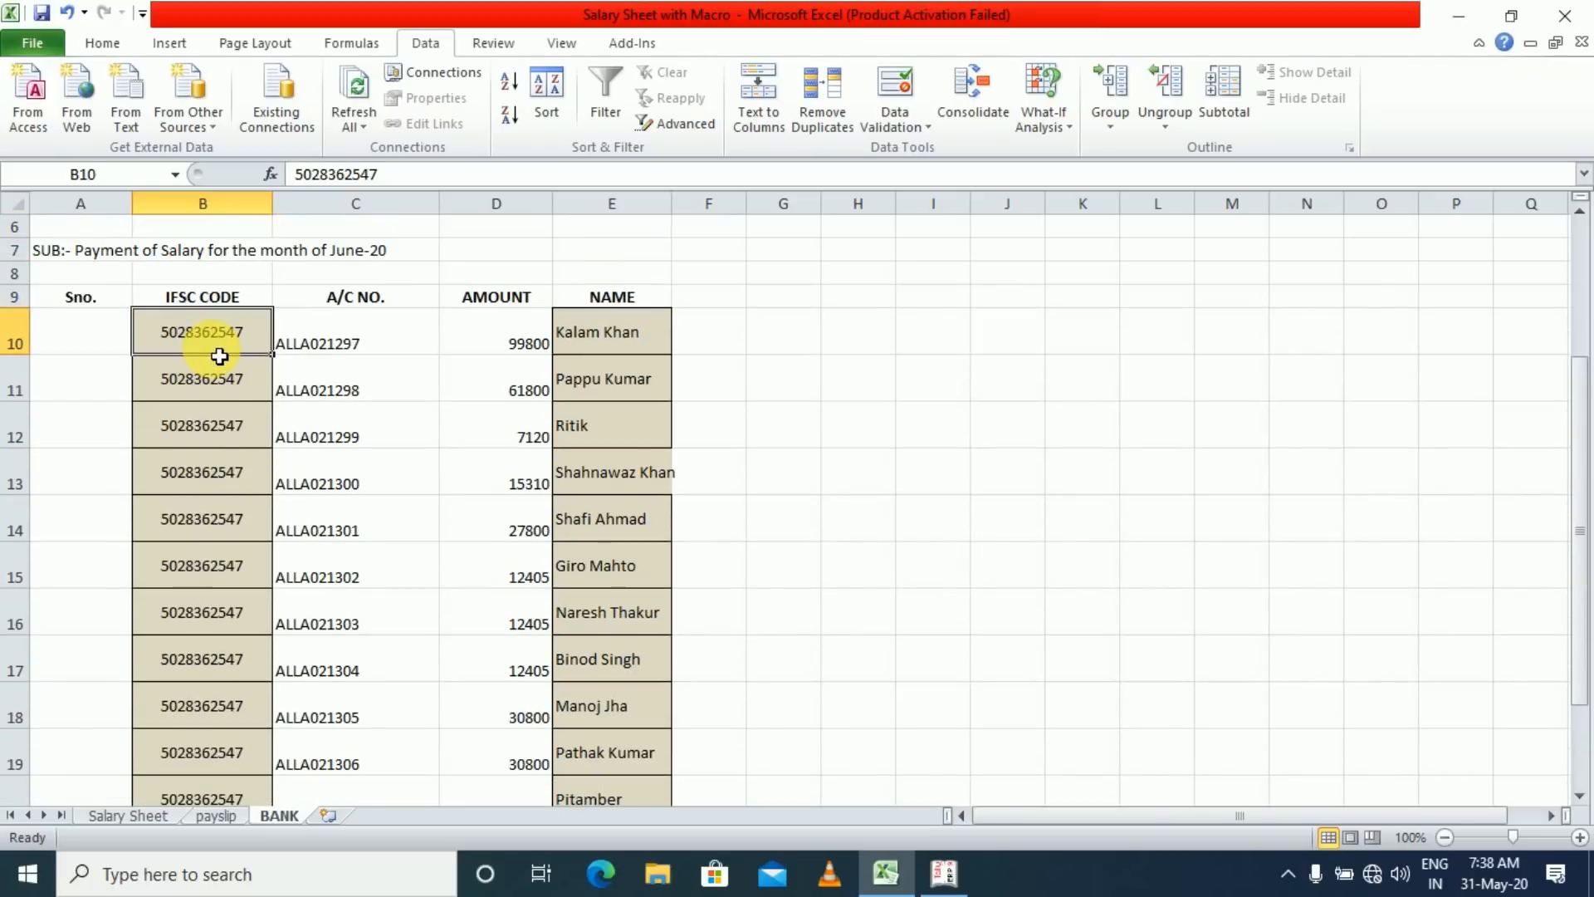
{"action": "left_click", "coordinate": [324, 352]}
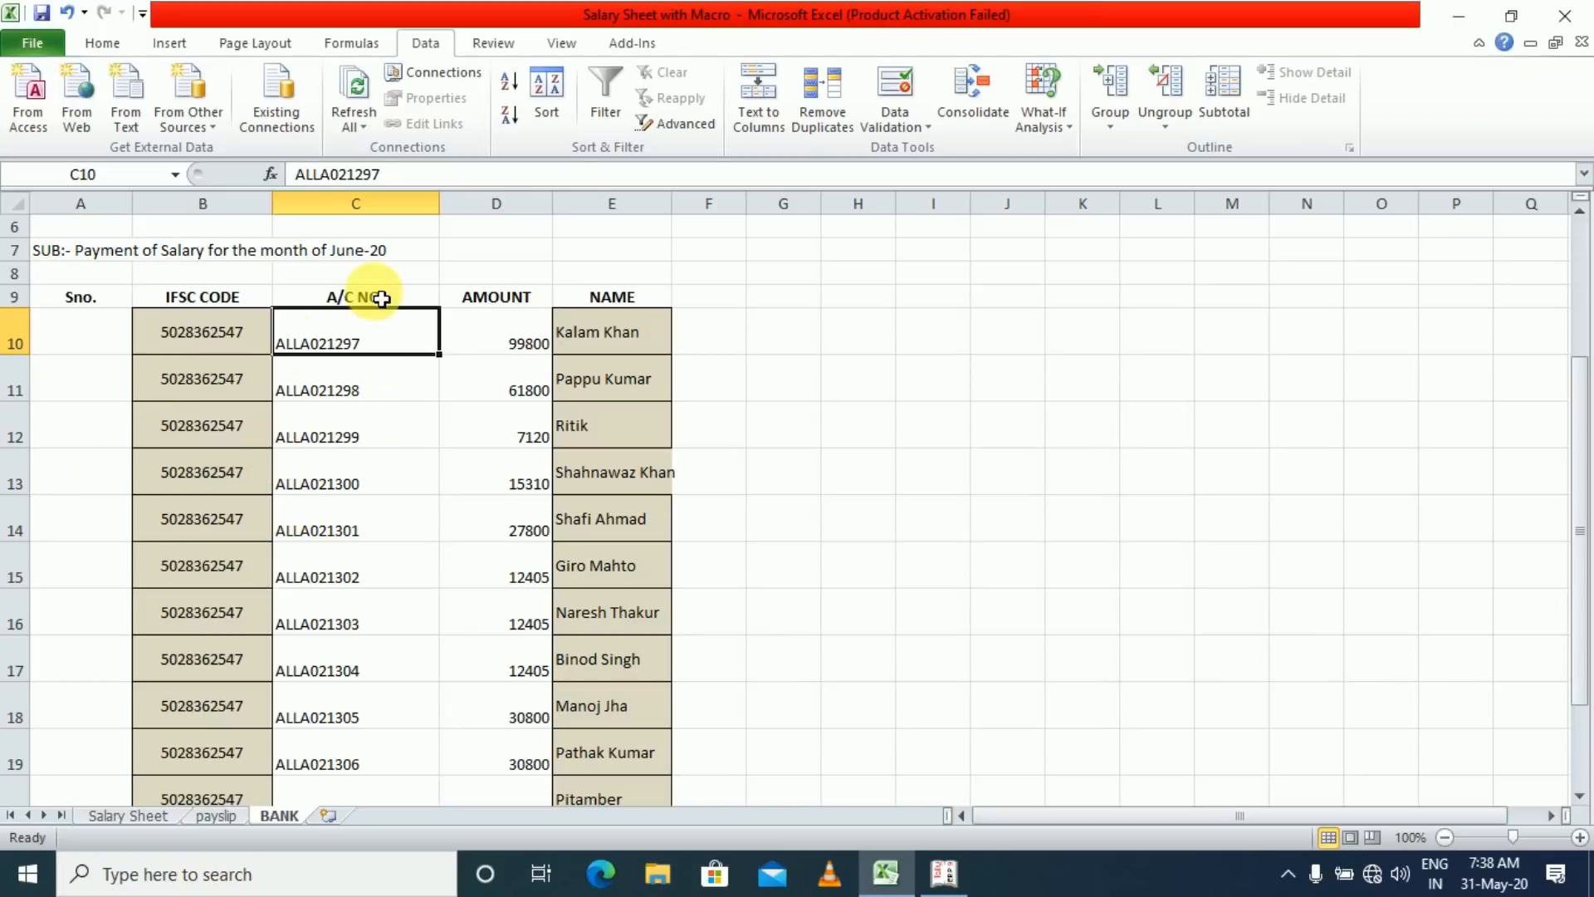
{"action": "left_click", "coordinate": [241, 329]}
{"action": "left_click", "coordinate": [338, 336]}
{"action": "key", "text": "ctrl+shift+Down"}
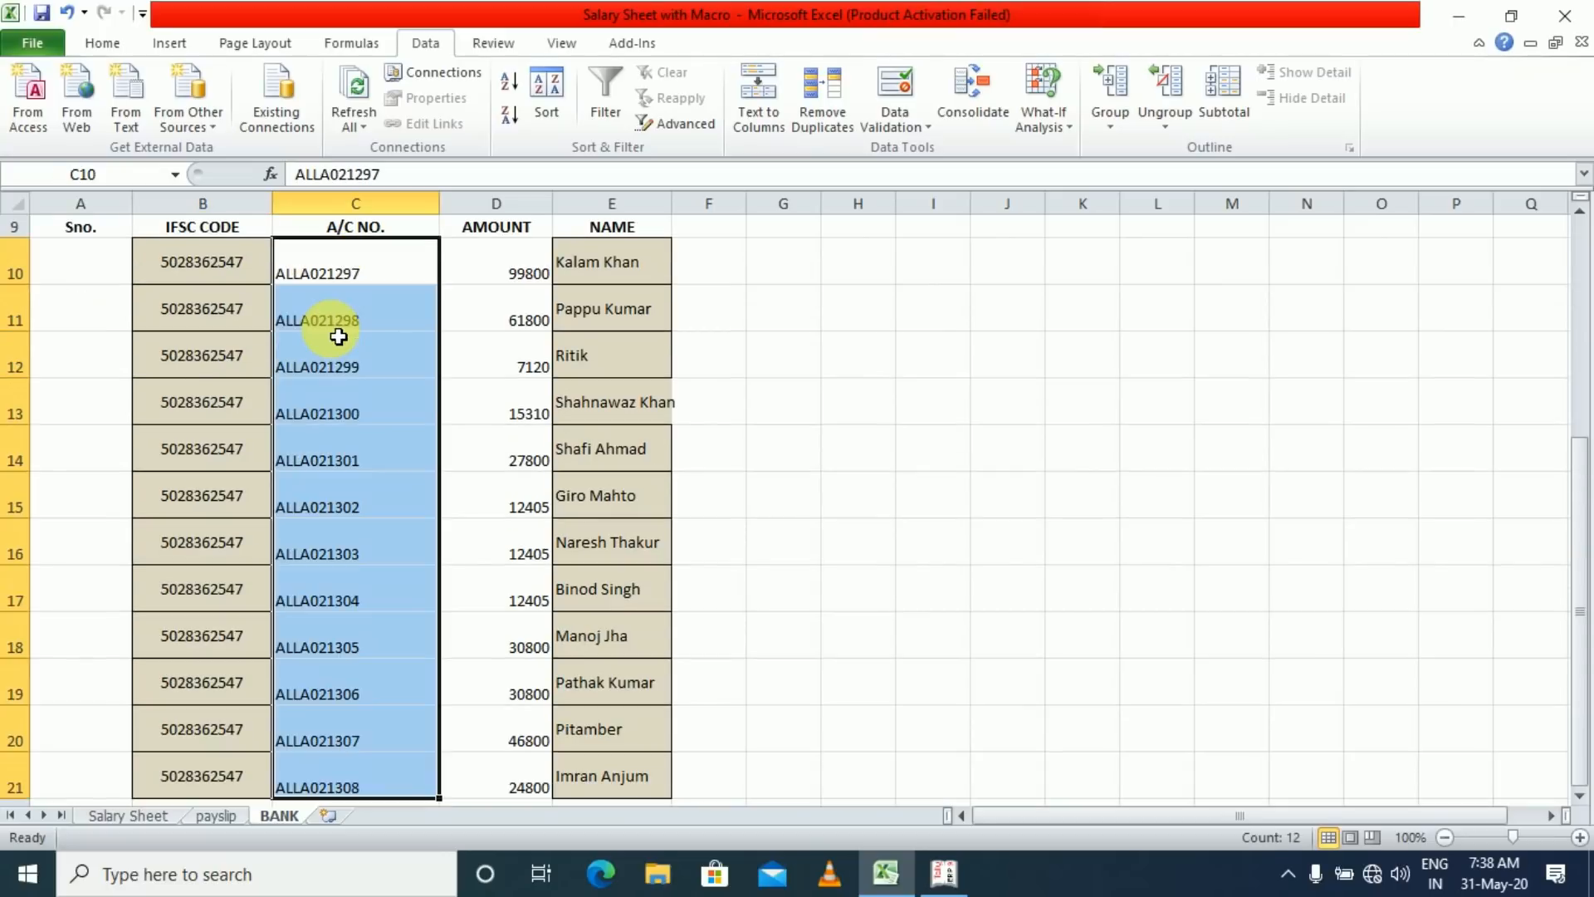
{"action": "key", "text": "ctrl+x"}
{"action": "key", "text": "Left"}
{"action": "key", "text": "Left"}
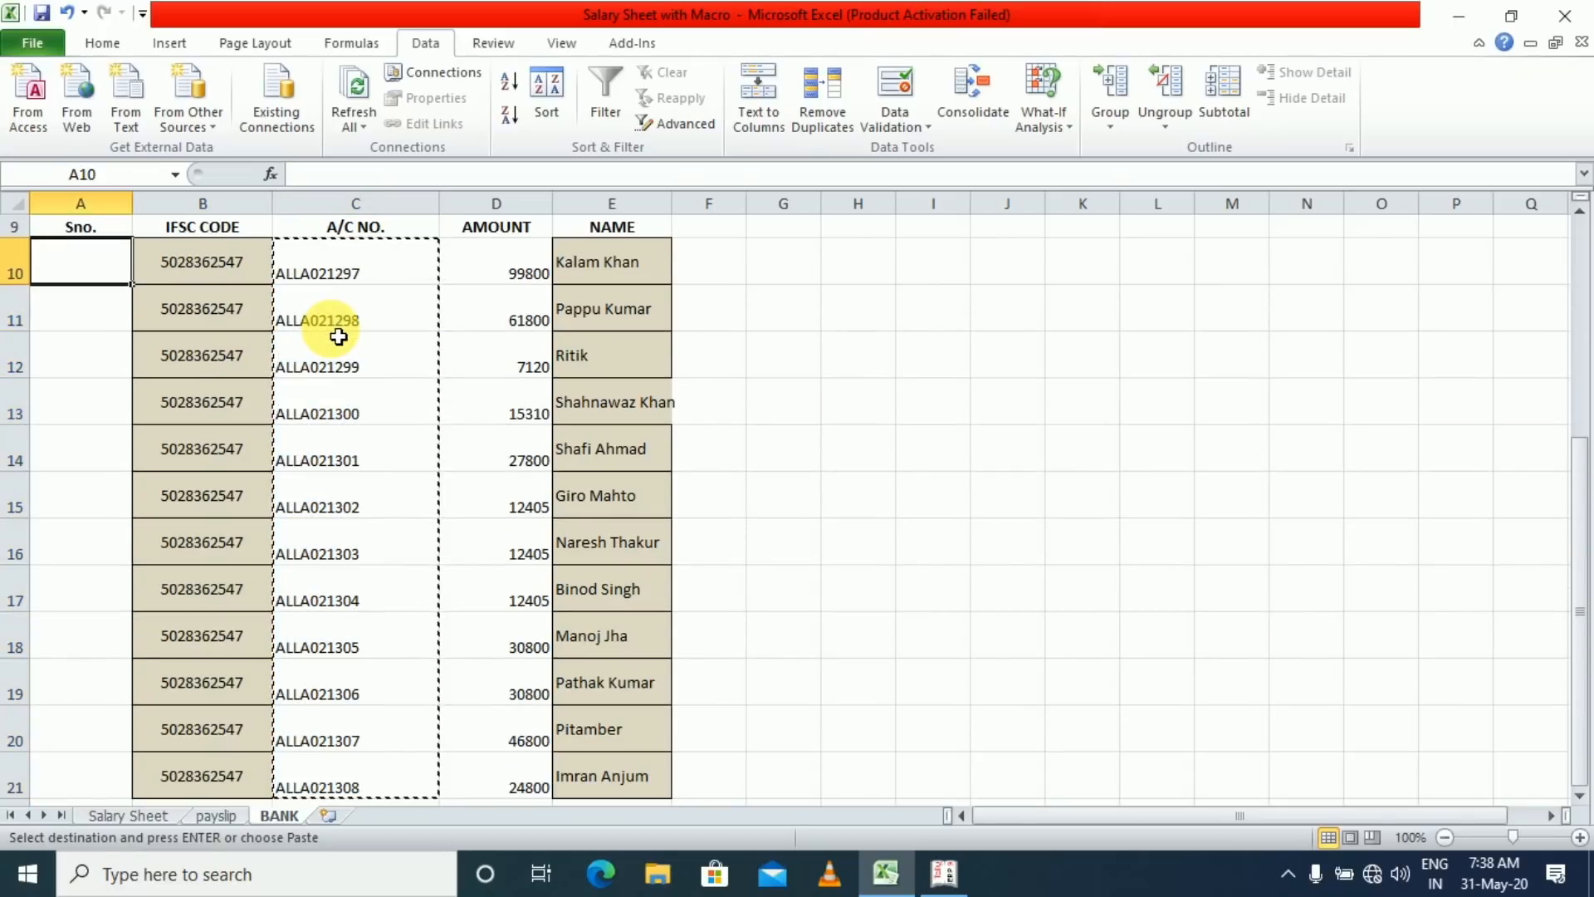
{"action": "key", "text": "ctrl+v"}
Copy the account numbers from the IFSC CODE column into the A/C NO. column.
{"action": "key", "text": "Right"}
{"action": "key", "text": "ctrl+shift+Down"}
{"action": "key", "text": "ctrl+c"}
{"action": "key", "text": "Right"}
{"action": "key", "text": "ctrl+v"}
Move the IFSC codes from the Sno. column into the IFSC CODE column.
{"action": "key", "text": "Left"}
{"action": "key", "text": "Left"}
{"action": "key", "text": "ctrl+shift+Down"}
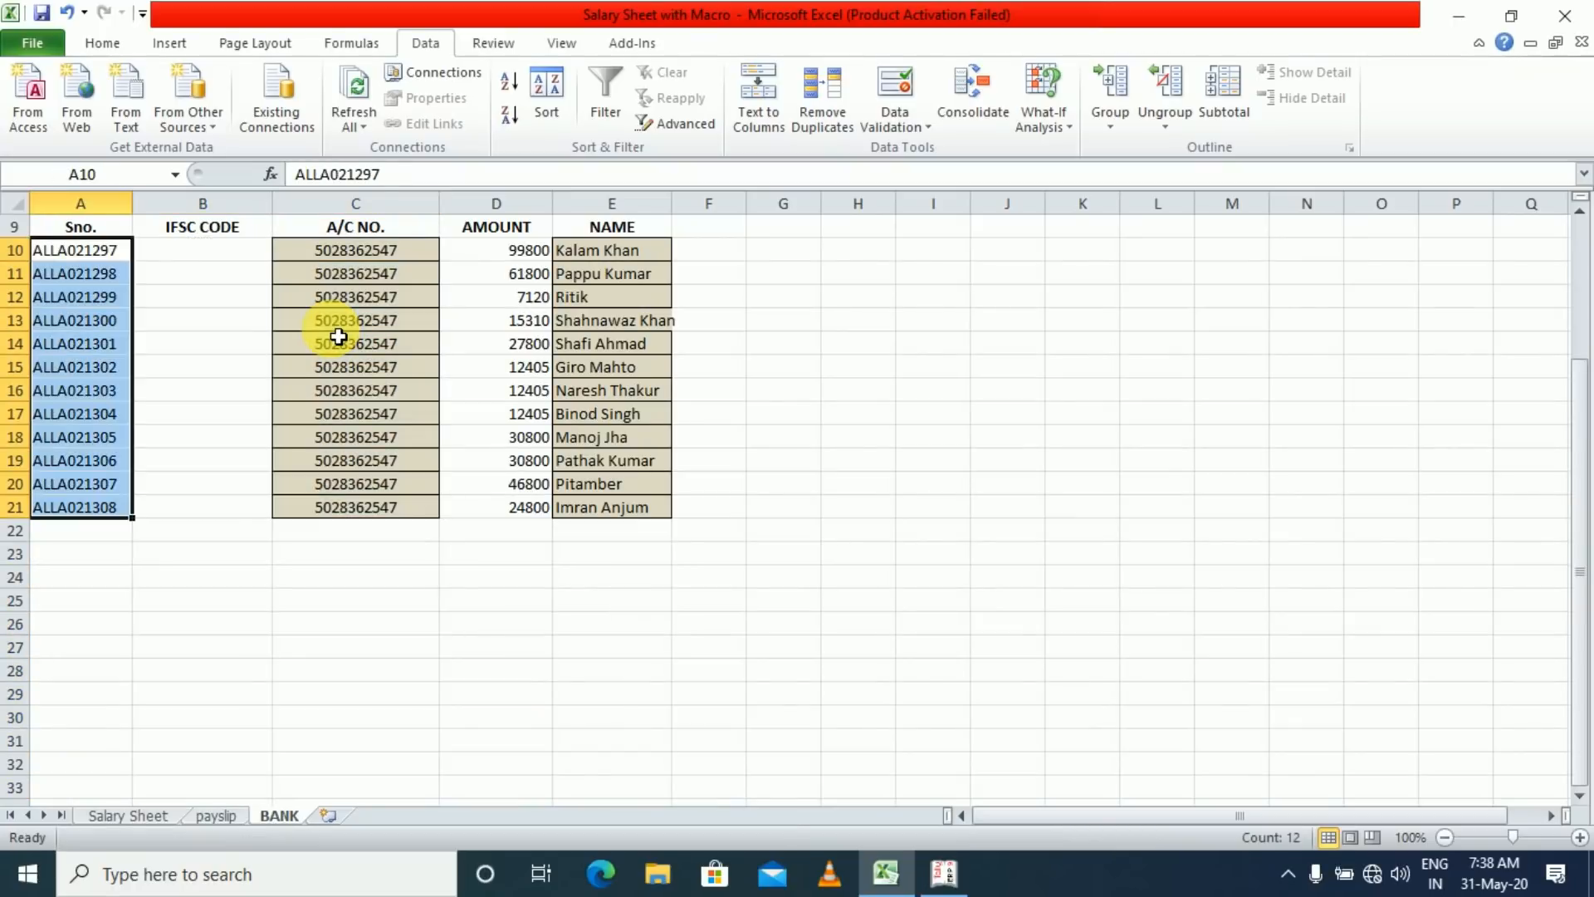
{"action": "key", "text": "ctrl+x"}
{"action": "key", "text": "Right"}
{"action": "key", "text": "ctrl+v"}
Number the Sno. column from 1 to 12 by entering 1 and 2 and filling the series down.
{"action": "key", "text": "Up"}
{"action": "key", "text": "Up"}
{"action": "key", "text": "Up"}
{"action": "key", "text": "Up"}
{"action": "key", "text": "Up"}
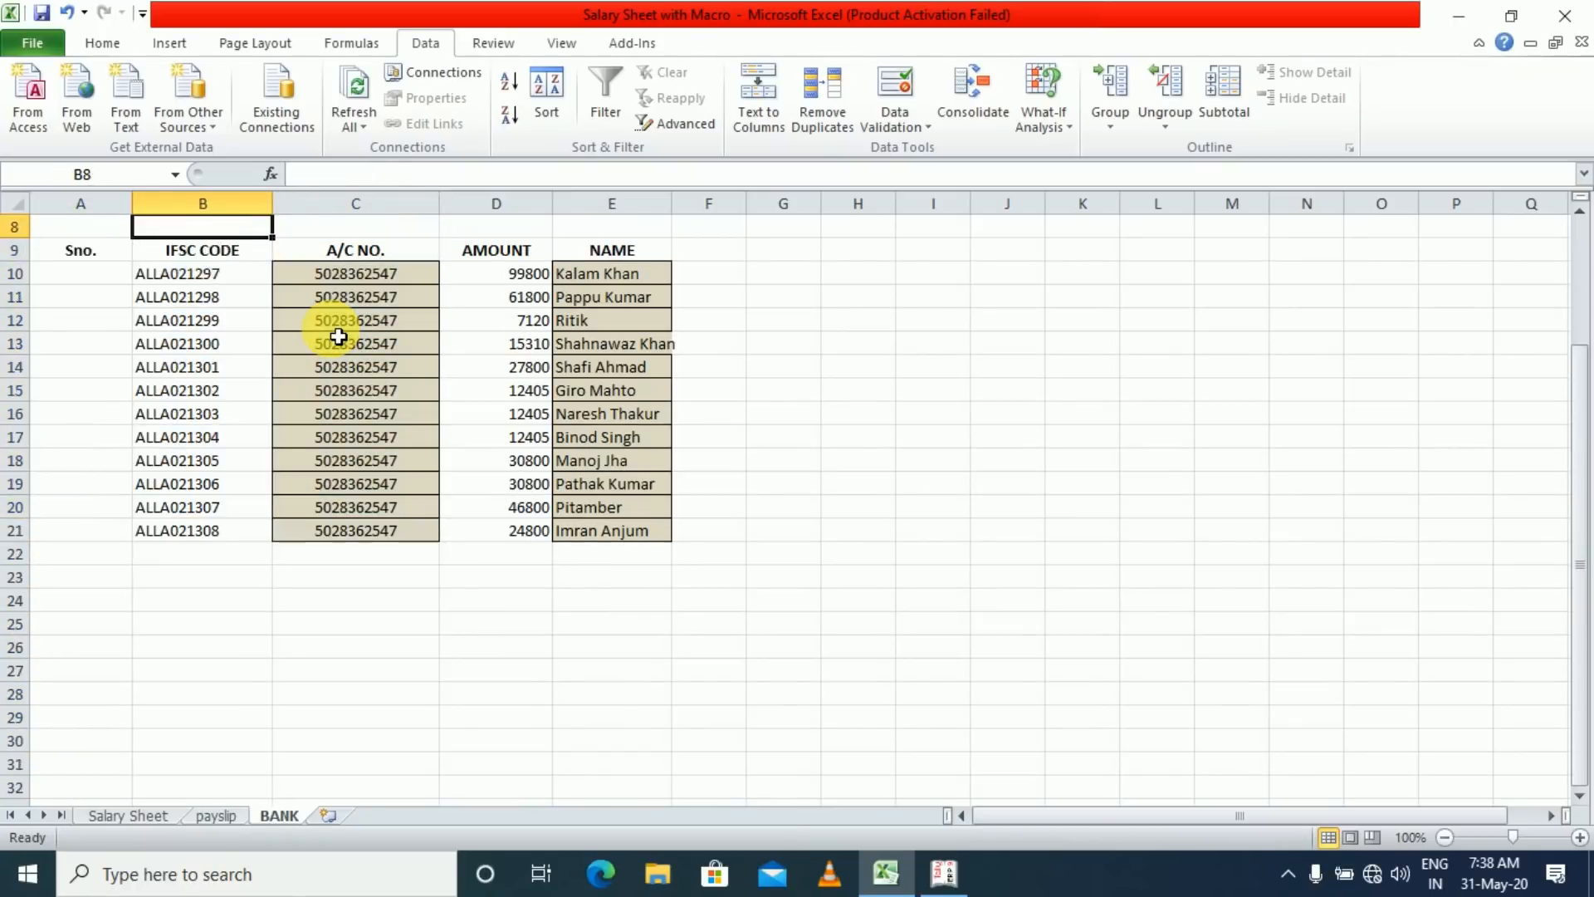
{"action": "key", "text": "Up"}
{"action": "key", "text": "Up"}
{"action": "key", "text": "Down"}
{"action": "key", "text": "Down"}
{"action": "key", "text": "Down"}
{"action": "key", "text": "Down"}
{"action": "key", "text": "Down"}
{"action": "key", "text": "Down"}
{"action": "key", "text": "Down"}
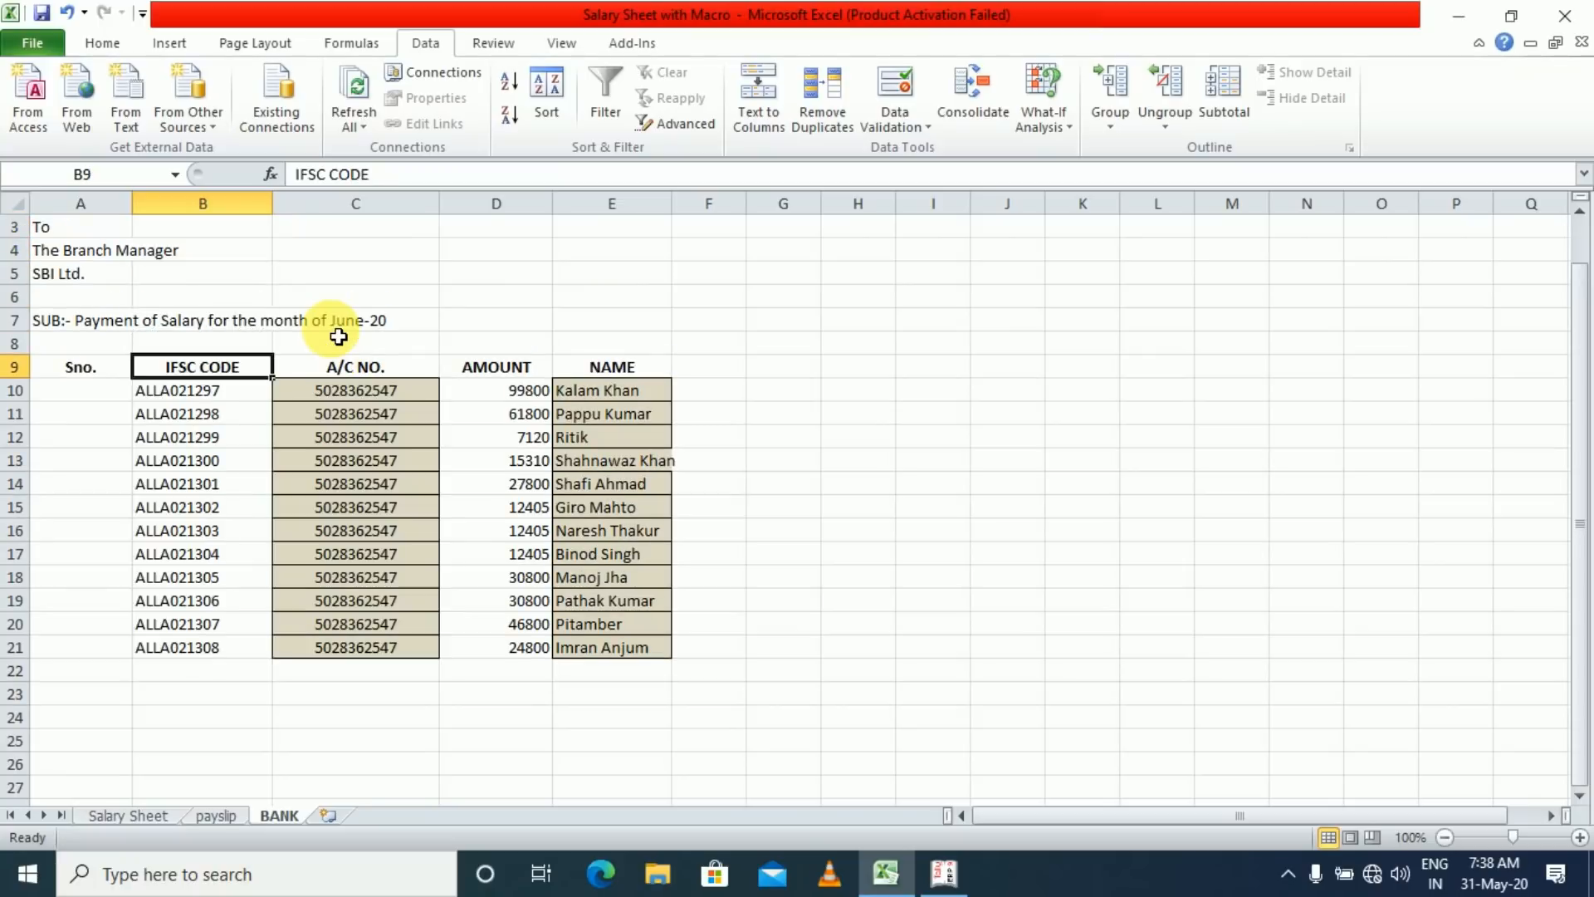
{"action": "key", "text": "Left"}
{"action": "type", "text": "1"}
{"action": "key", "text": "Return"}
{"action": "type", "text": "2"}
{"action": "key", "text": "Return"}
{"action": "key", "text": "Up"}
{"action": "key", "text": "Up"}
{"action": "key", "text": "shift+Down"}
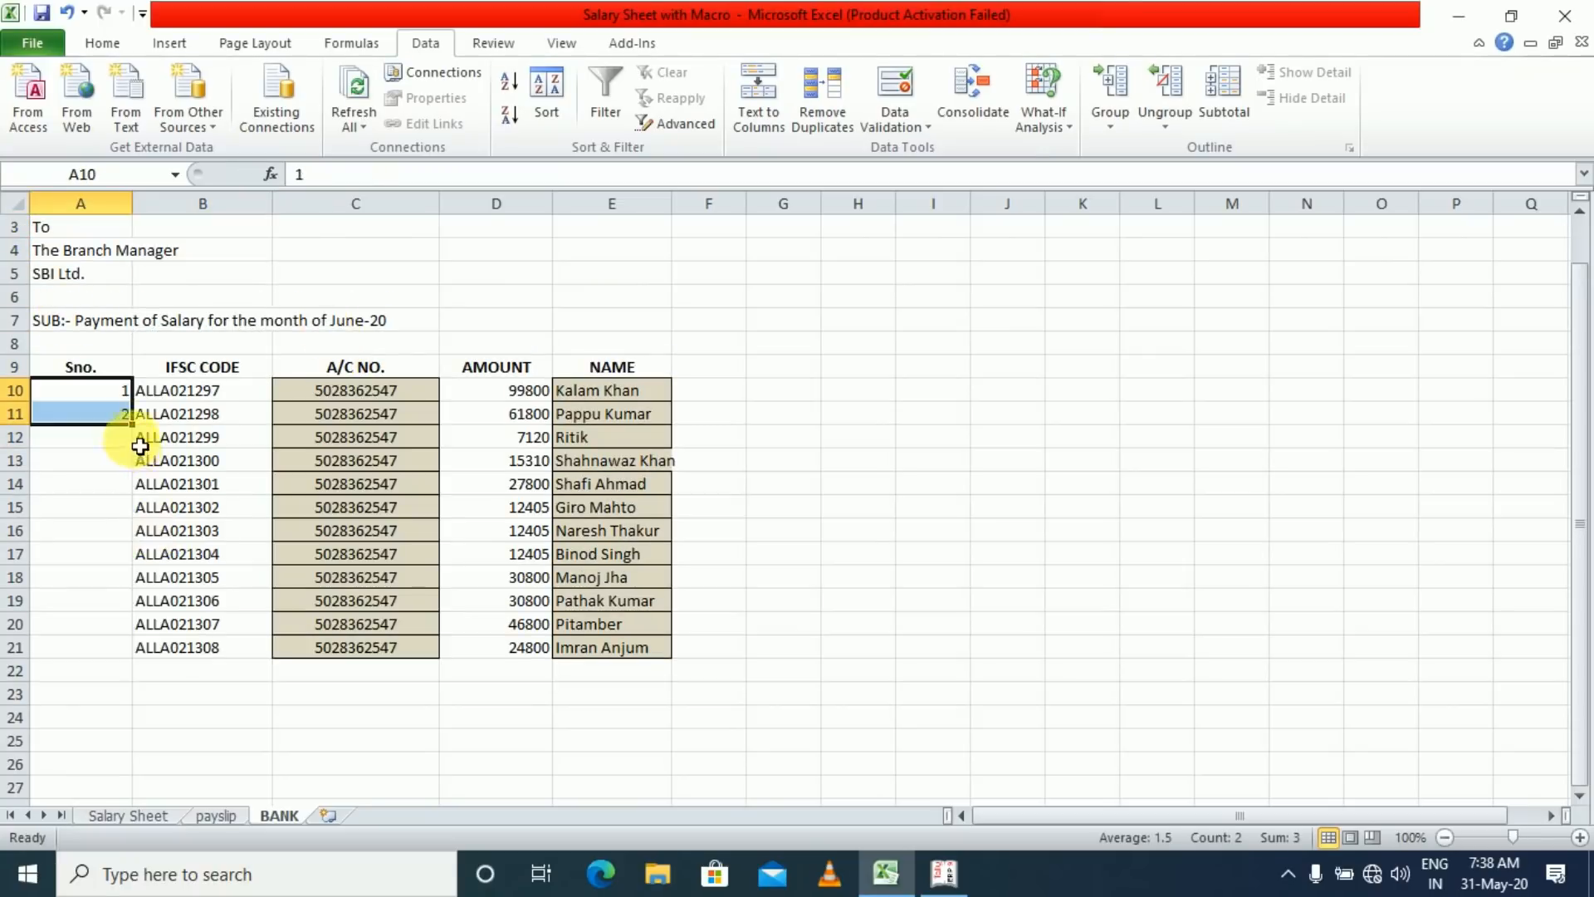
{"action": "left_click_drag", "start_coordinate": [133, 425], "coordinate": [135, 655]}
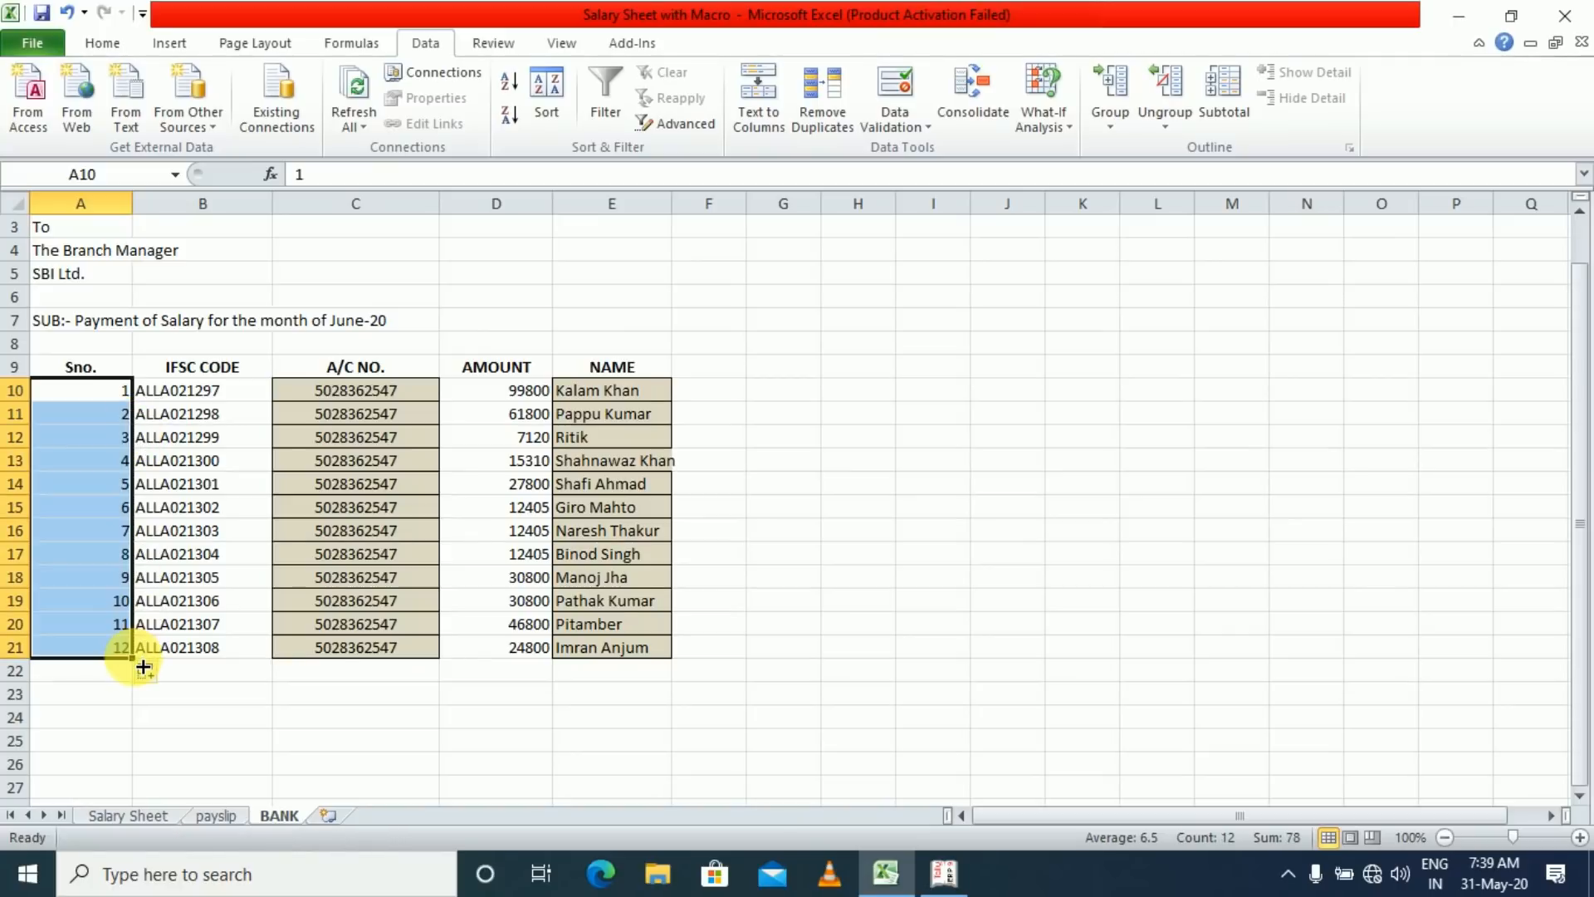
Add an AutoSum total below the AMOUNT column.
{"action": "left_click", "coordinate": [521, 678]}
{"action": "key", "text": "alt+="}
{"action": "key", "text": "Return"}
{"action": "left_click", "coordinate": [522, 678]}
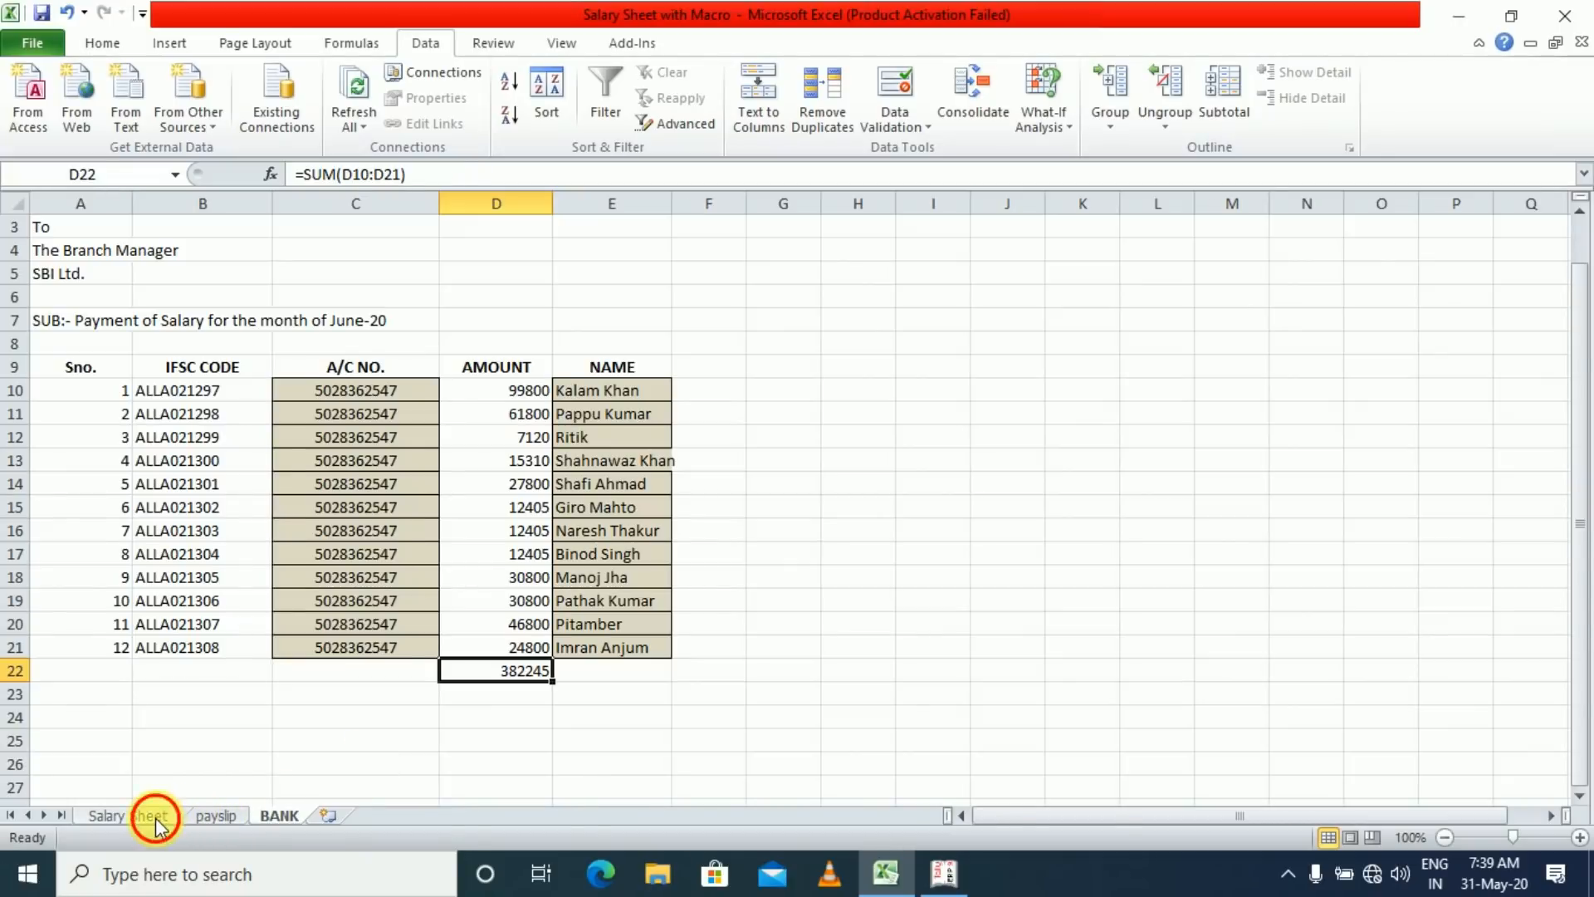
Check the Net Payable column total on the Salary Sheet against the BANK sheet's amount total.
{"action": "left_click", "coordinate": [155, 822]}
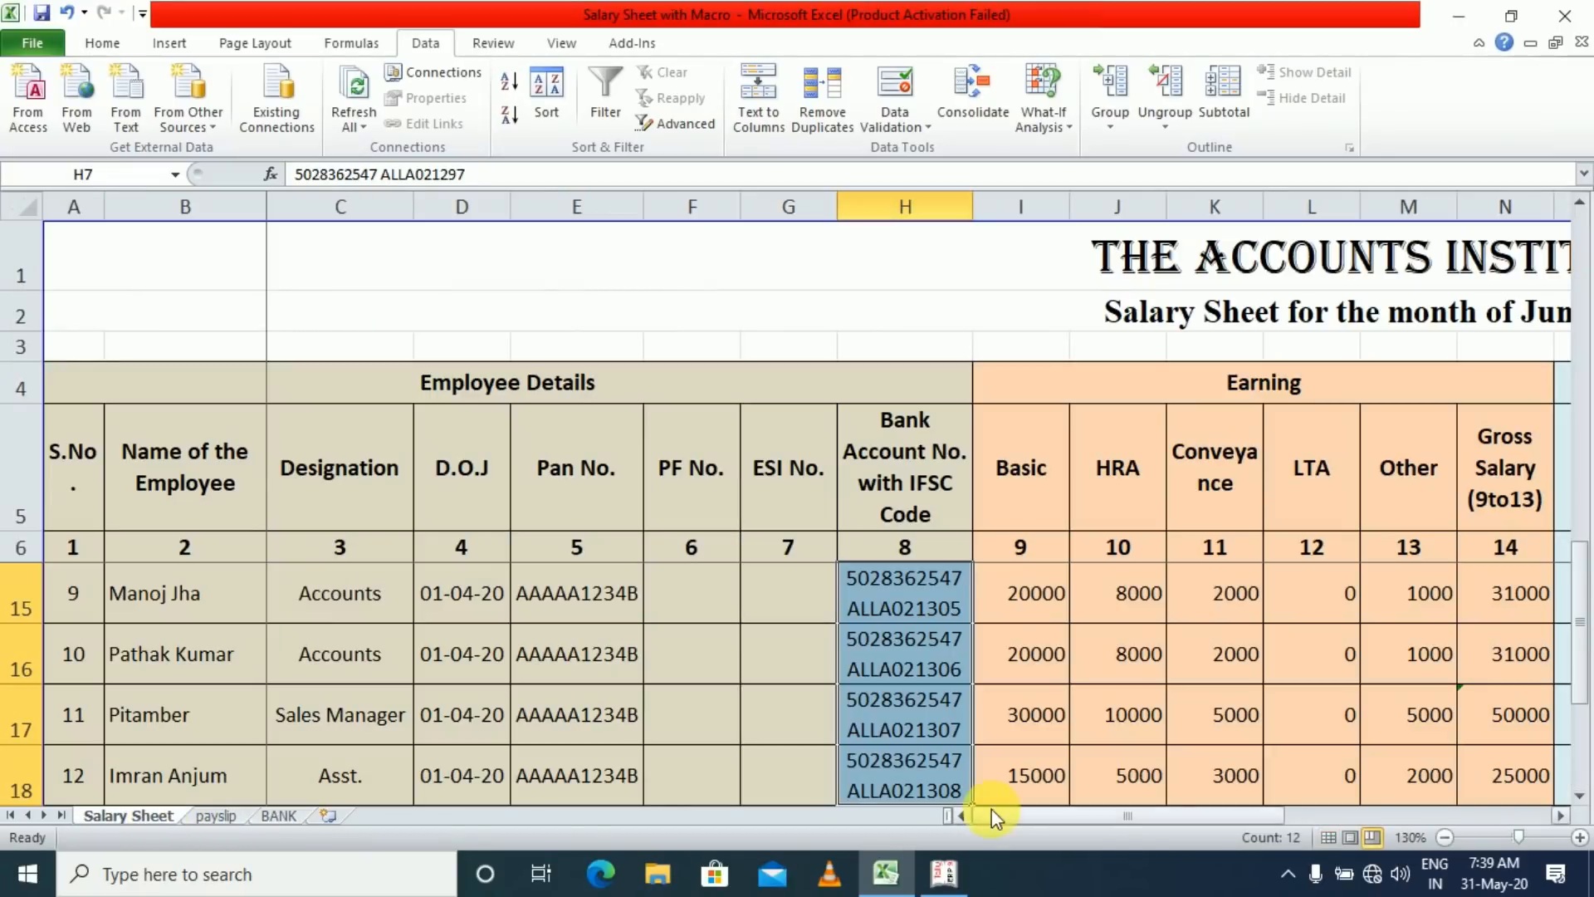
{"action": "left_click", "coordinate": [1291, 743]}
{"action": "key", "text": "Right"}
{"action": "key", "text": "Right"}
{"action": "key", "text": "Right"}
{"action": "key", "text": "Right"}
{"action": "key", "text": "Right"}
{"action": "key", "text": "Right"}
{"action": "key", "text": "Right"}
{"action": "key", "text": "Right"}
{"action": "key", "text": "Right"}
{"action": "key", "text": "Right"}
{"action": "key", "text": "Right"}
{"action": "key", "text": "Right"}
{"action": "key", "text": "Right"}
{"action": "key", "text": "Right"}
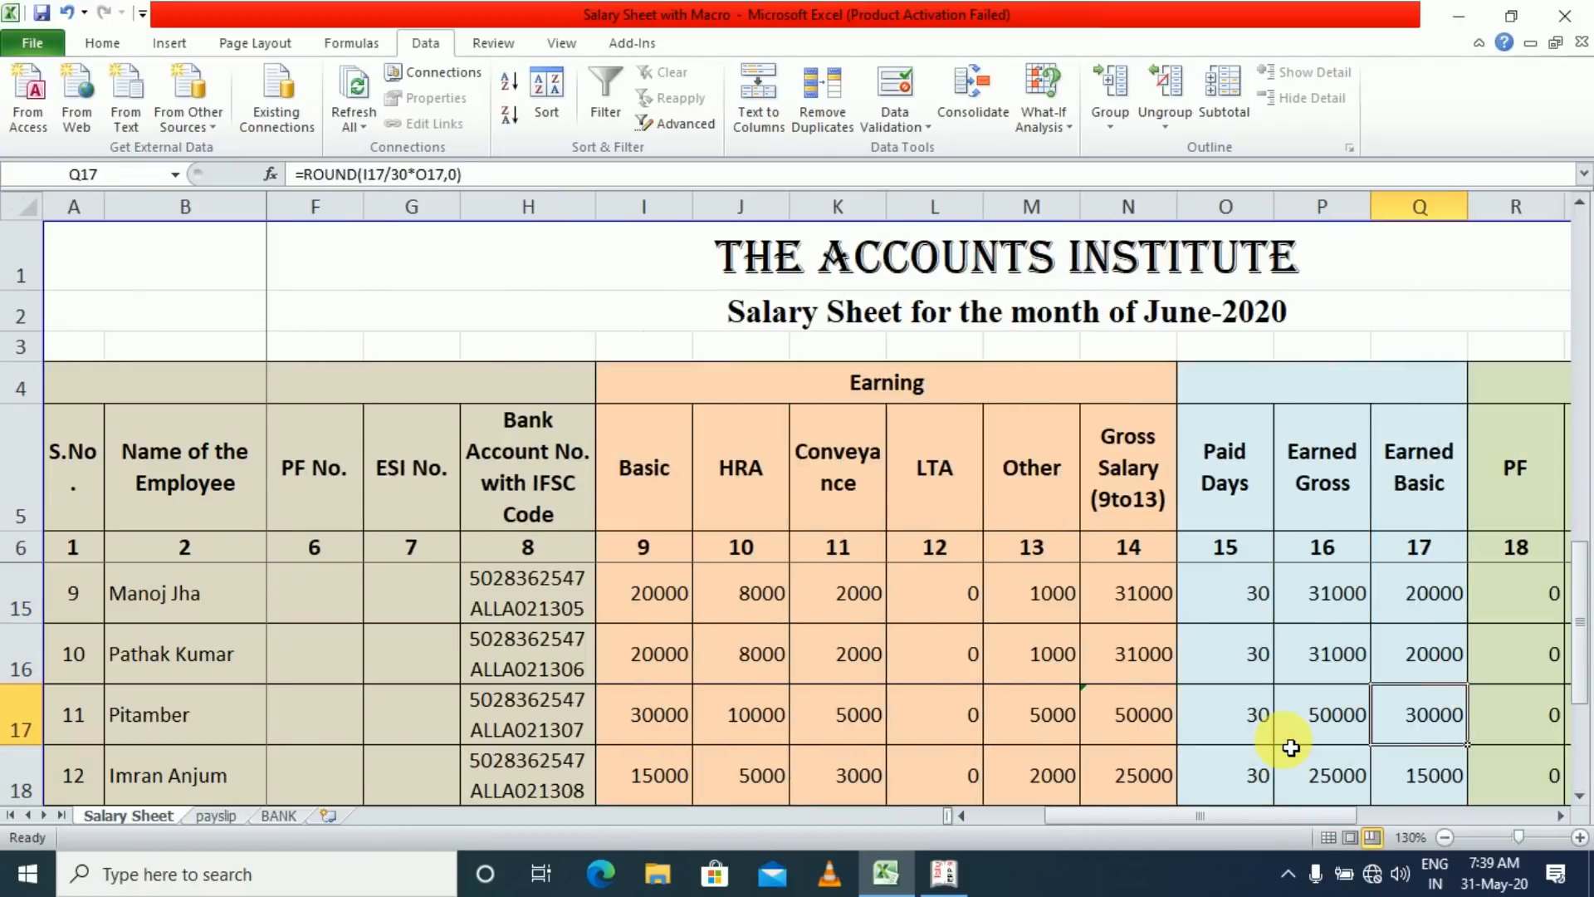
{"action": "key", "text": "Right"}
{"action": "key", "text": "Left"}
{"action": "key", "text": "Left"}
{"action": "key", "text": "Left"}
{"action": "key", "text": "Right"}
{"action": "key", "text": "Down"}
{"action": "key", "text": "Down"}
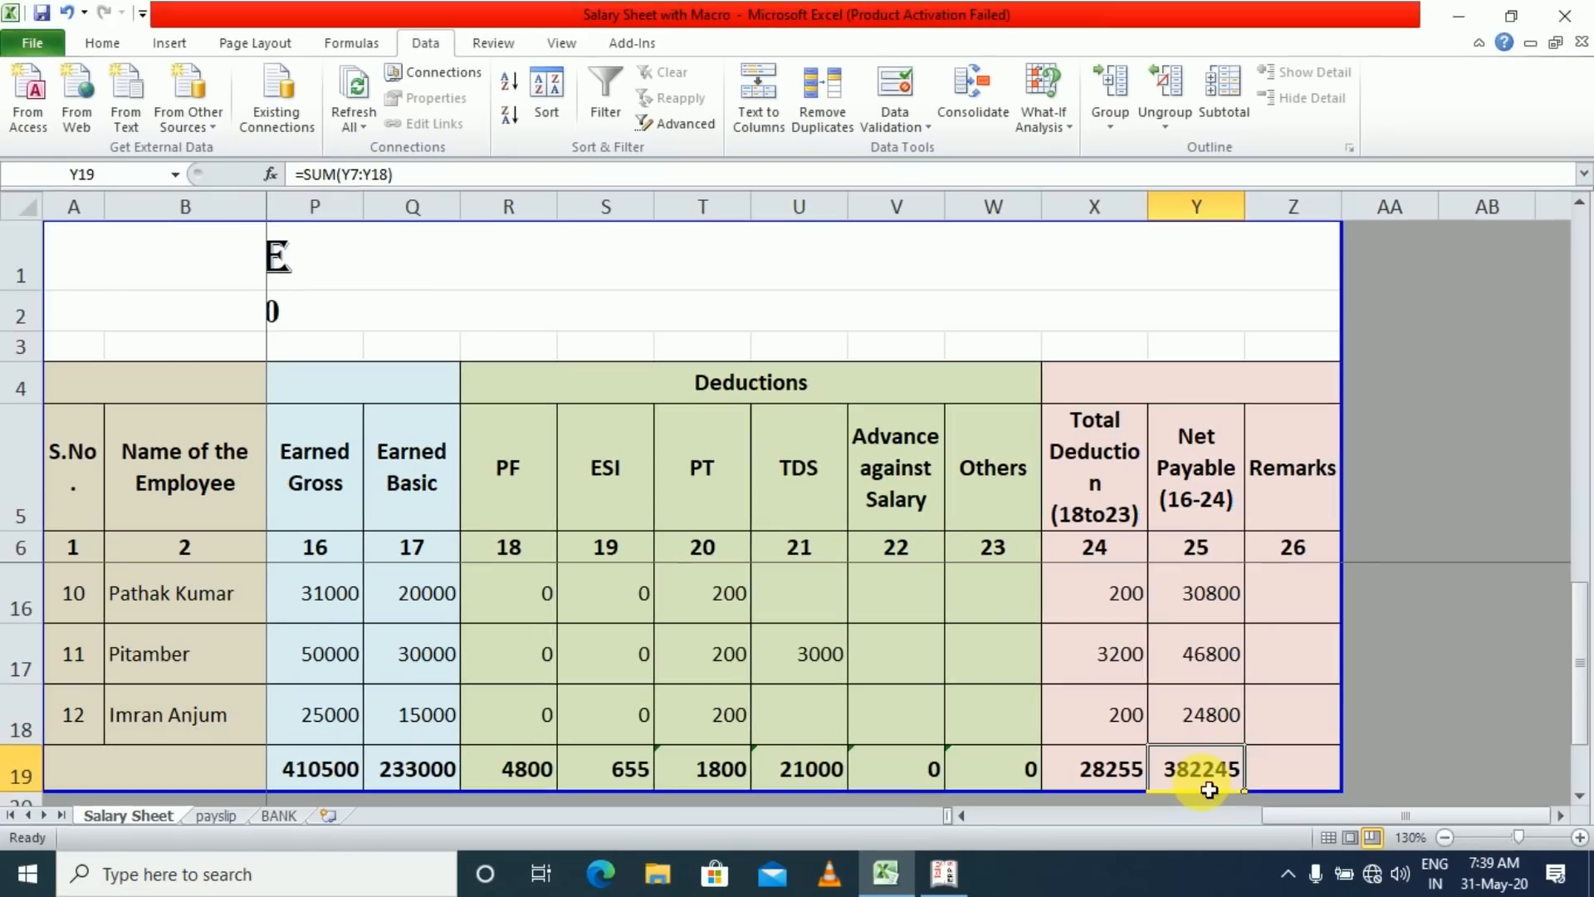
{"action": "left_click", "coordinate": [278, 816]}
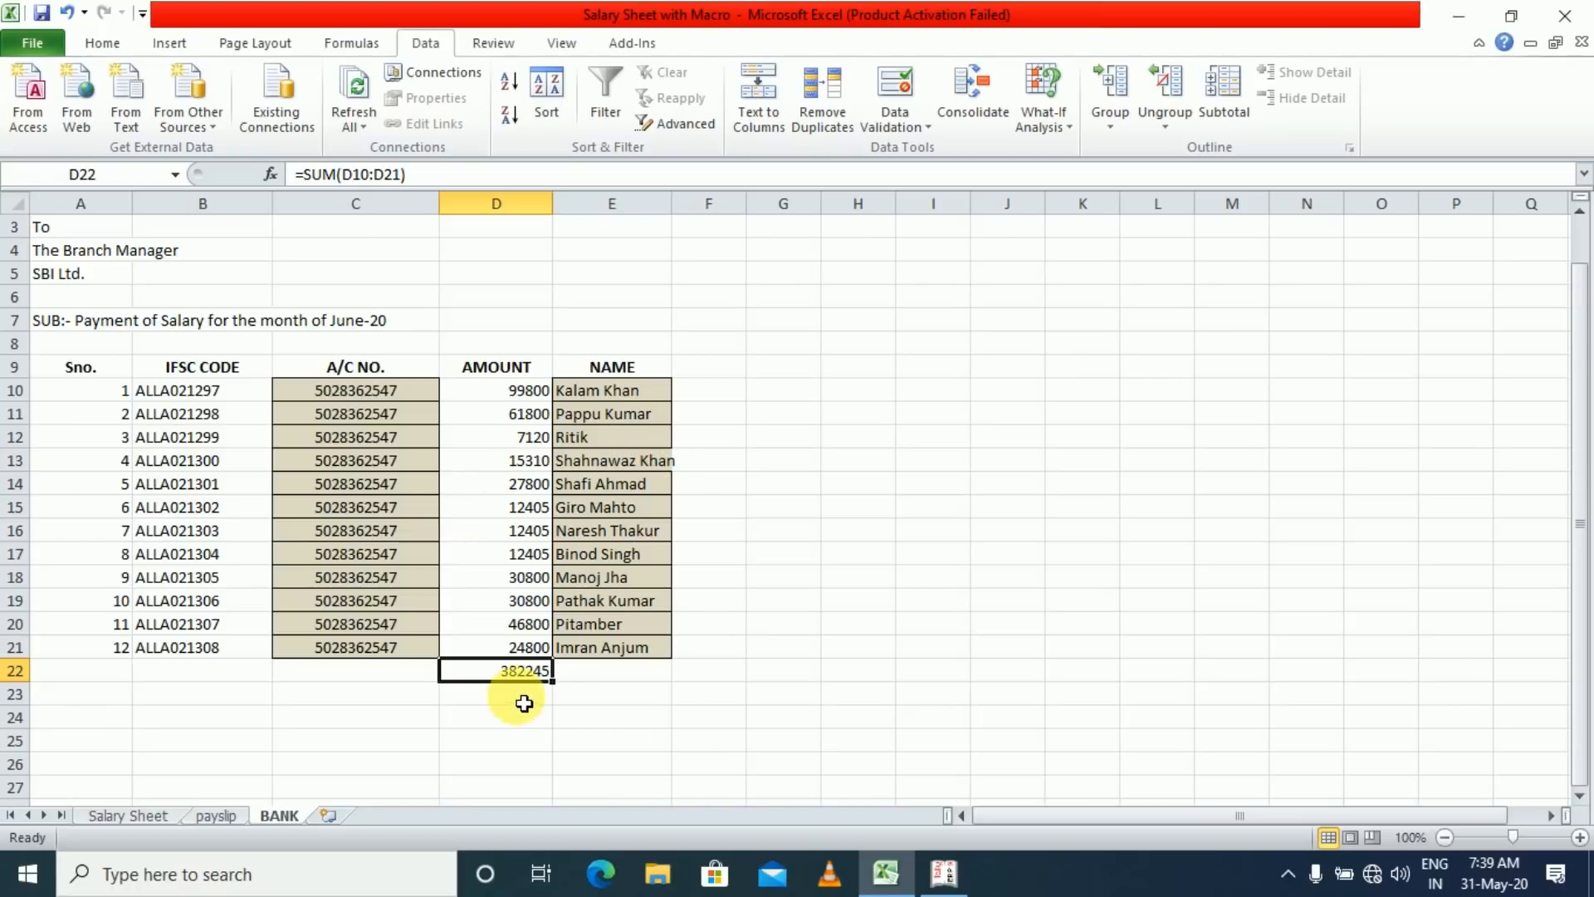
{"action": "left_click", "coordinate": [125, 695]}
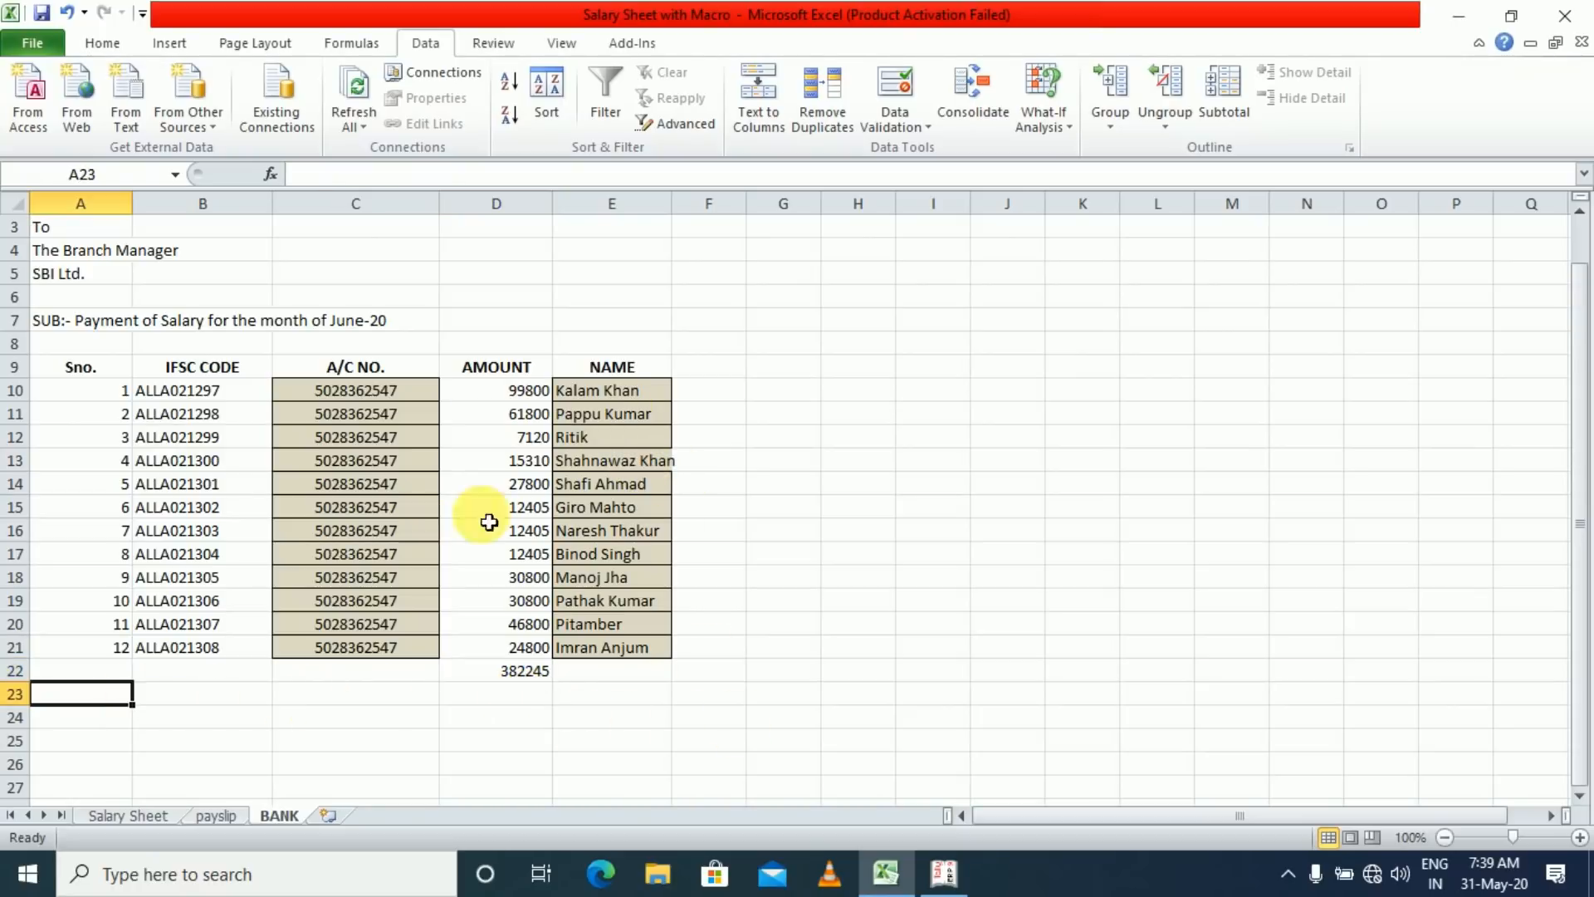
{"action": "left_click_drag", "start_coordinate": [1582, 452], "coordinate": [1576, 346]}
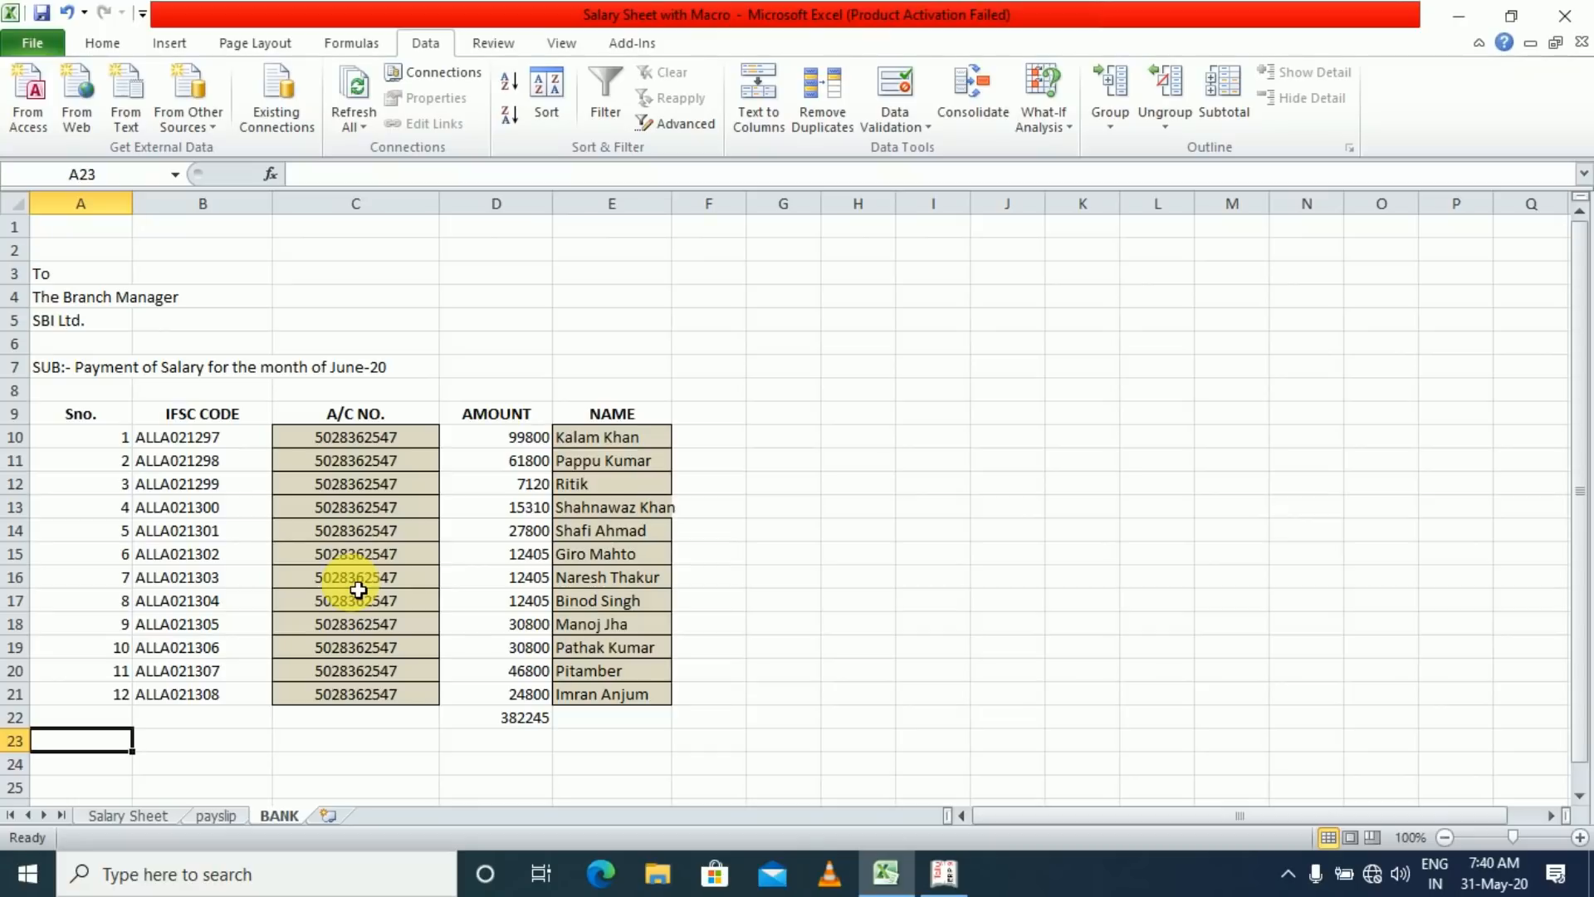
{"action": "left_click", "coordinate": [922, 606]}
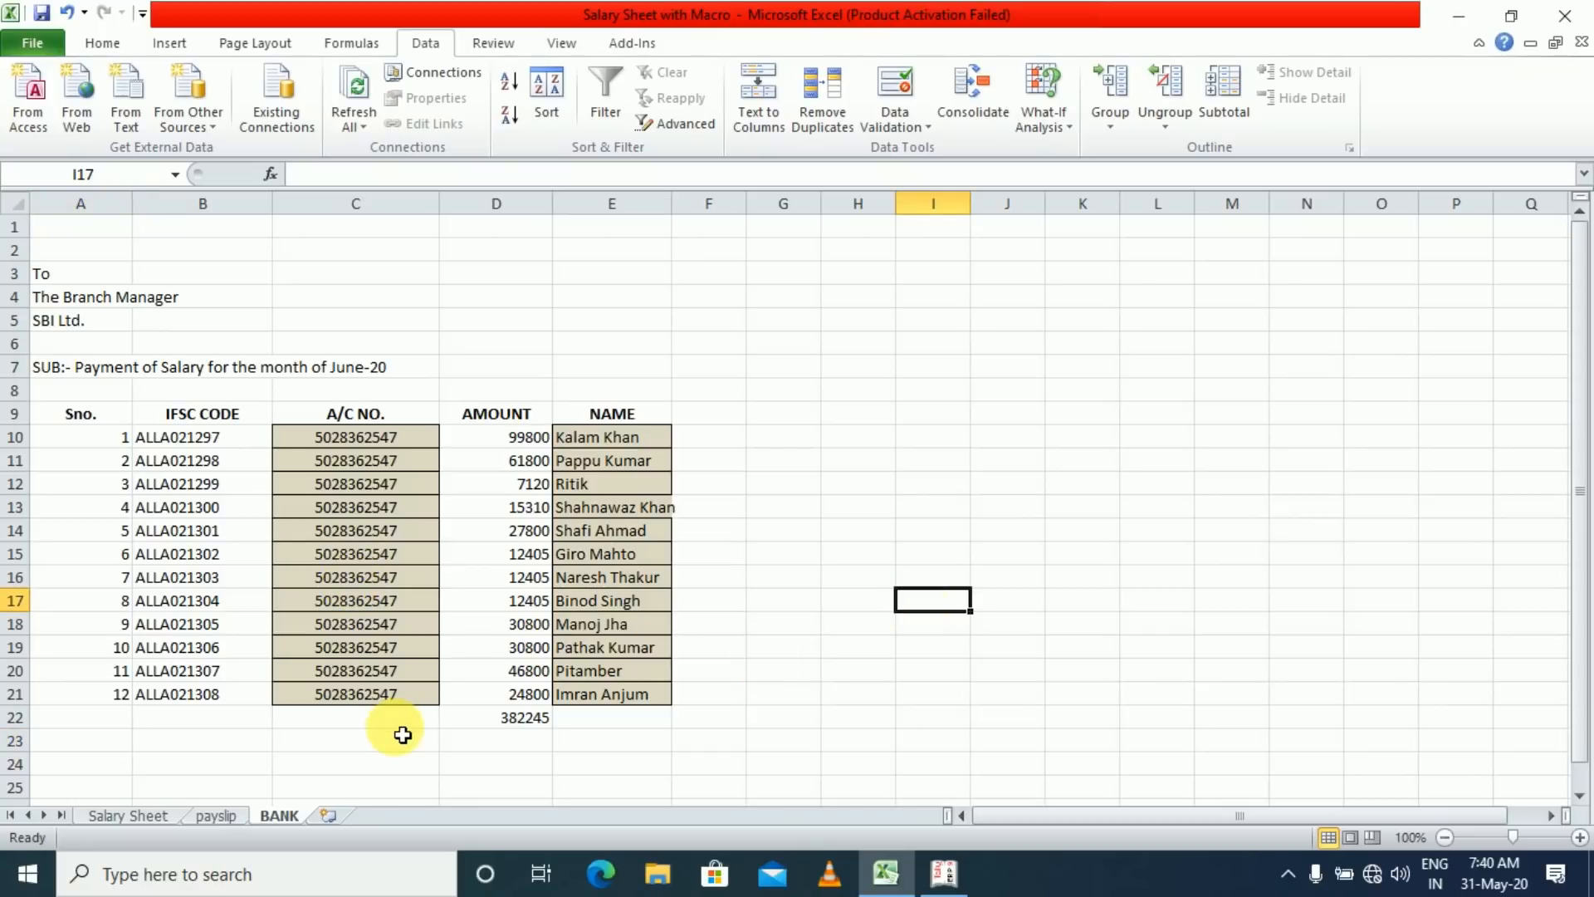
{"action": "left_click", "coordinate": [738, 586]}
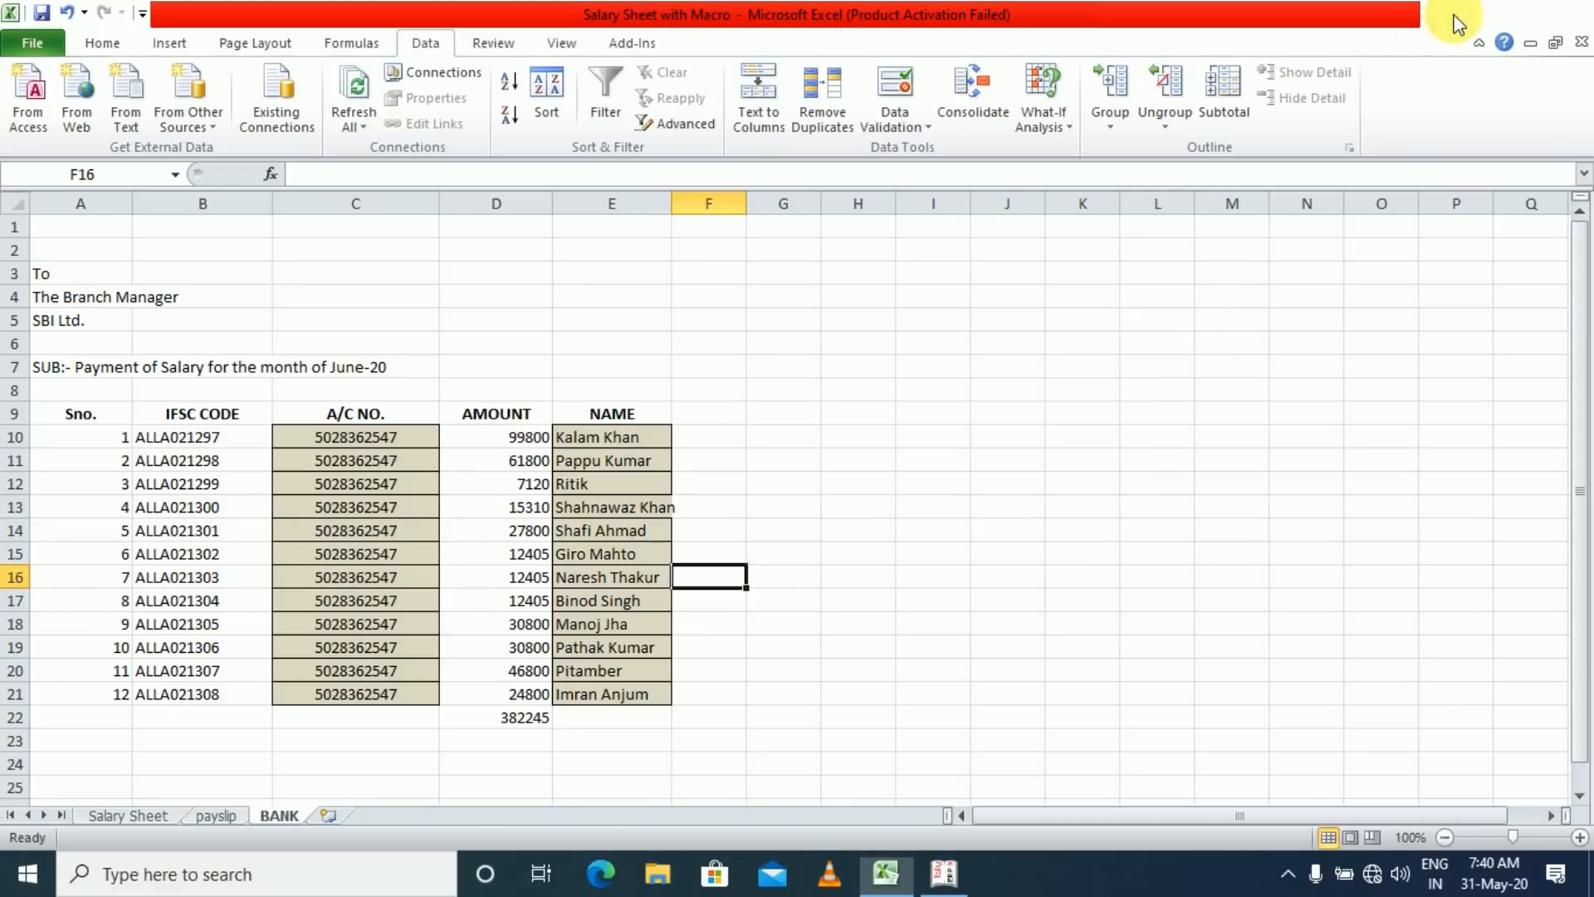
{"action": "left_click", "coordinate": [1459, 20]}
{"action": "left_click", "coordinate": [943, 872]}
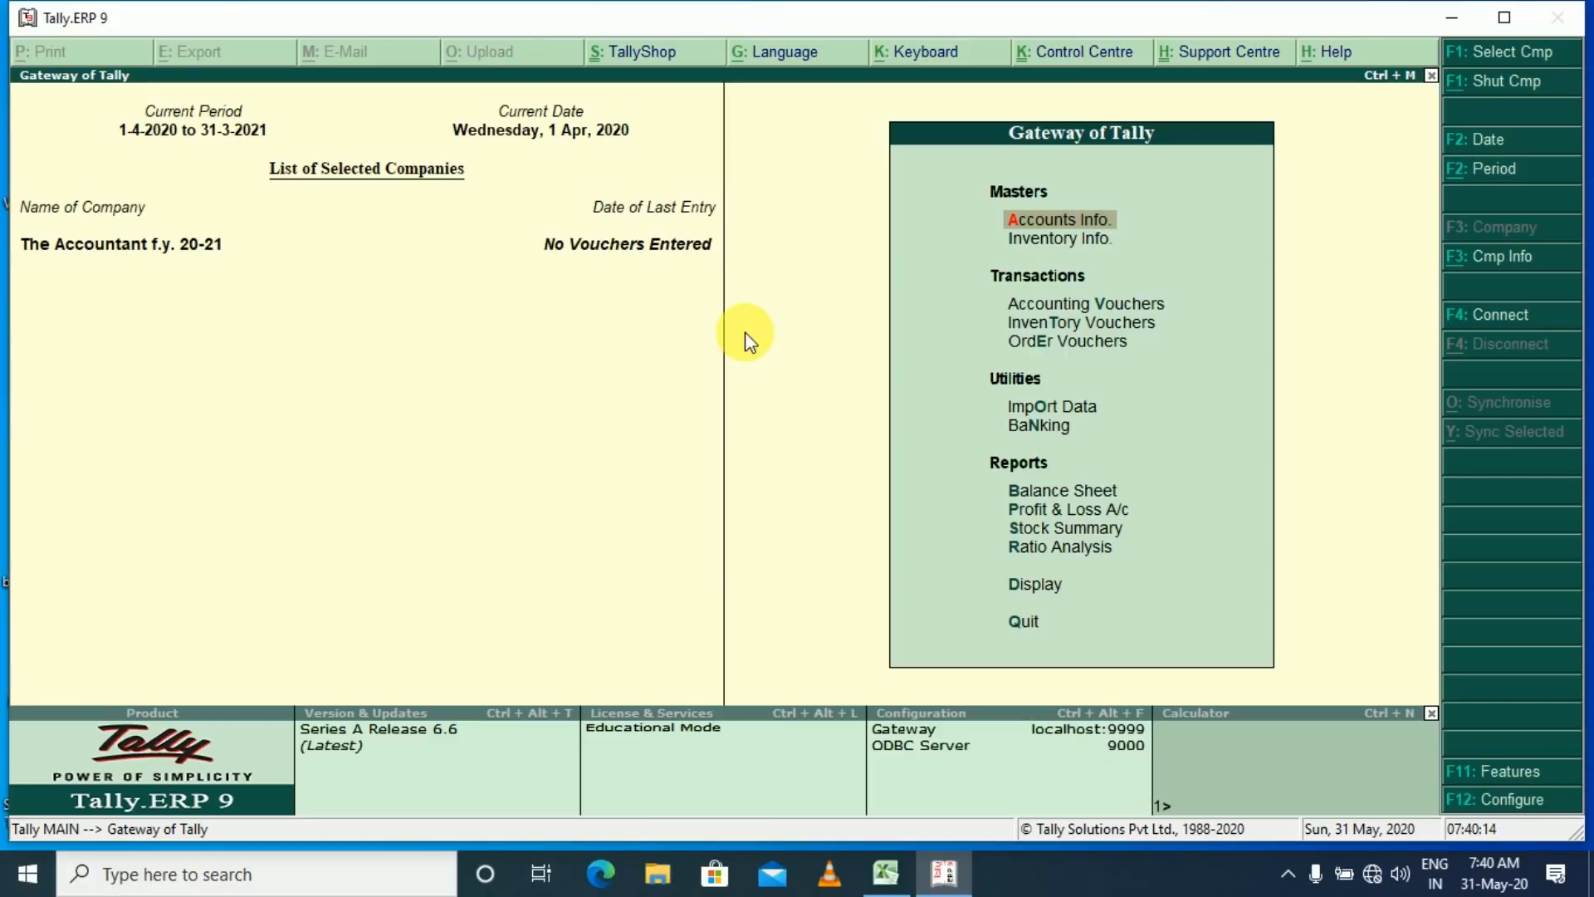
{"action": "key", "text": "alt+Tab"}
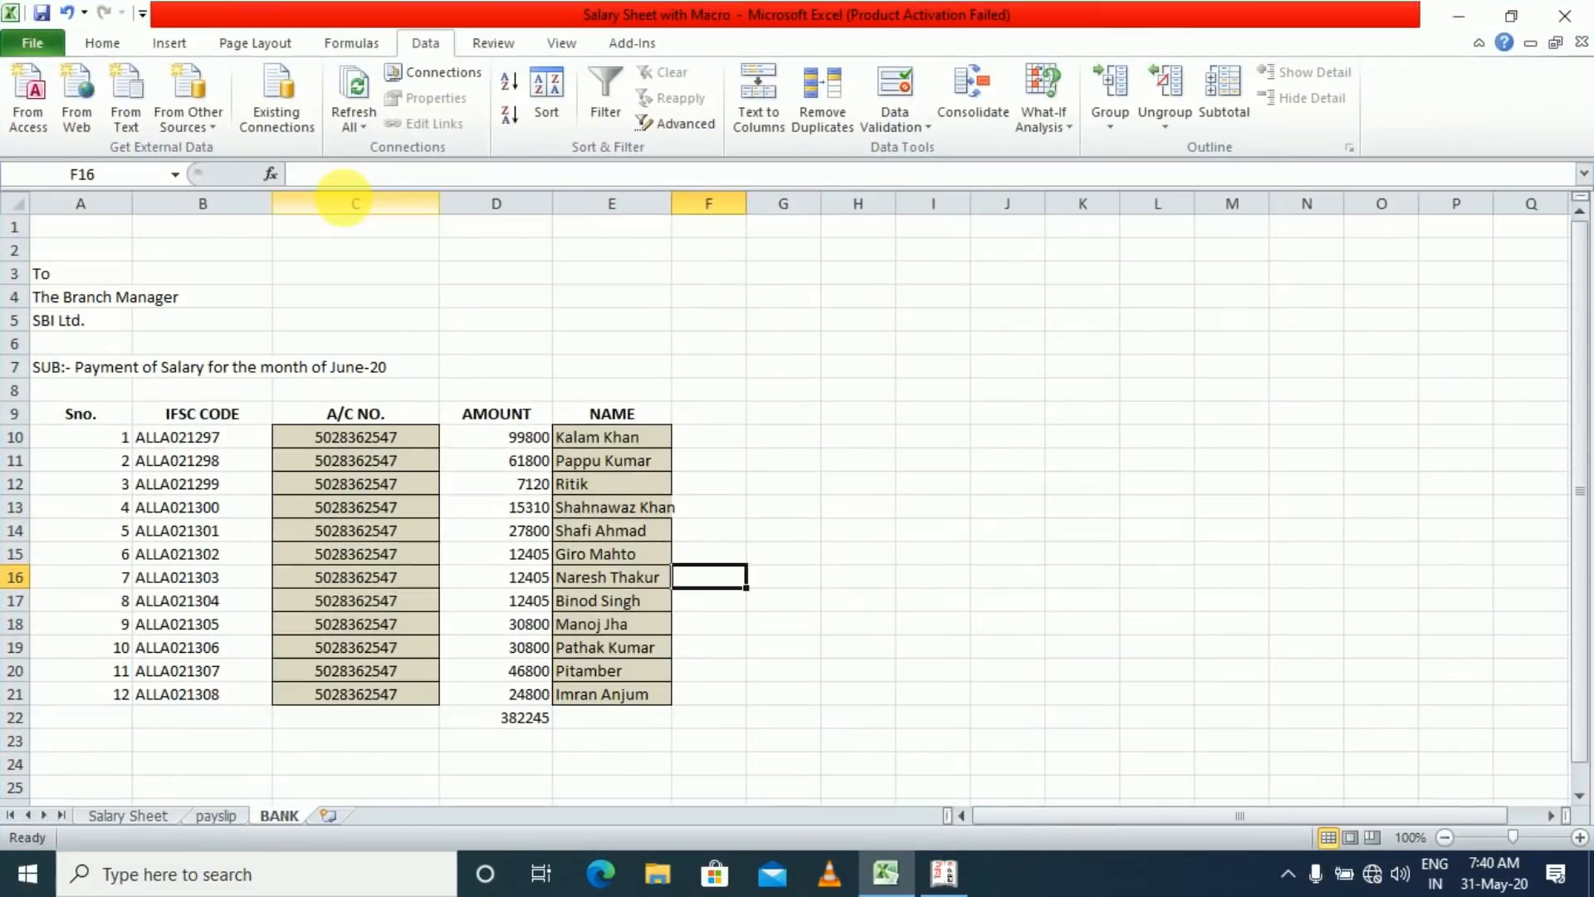
Review the Salary Sheet's columns from S.No across to Net Payable and back.
{"action": "left_click", "coordinate": [127, 814]}
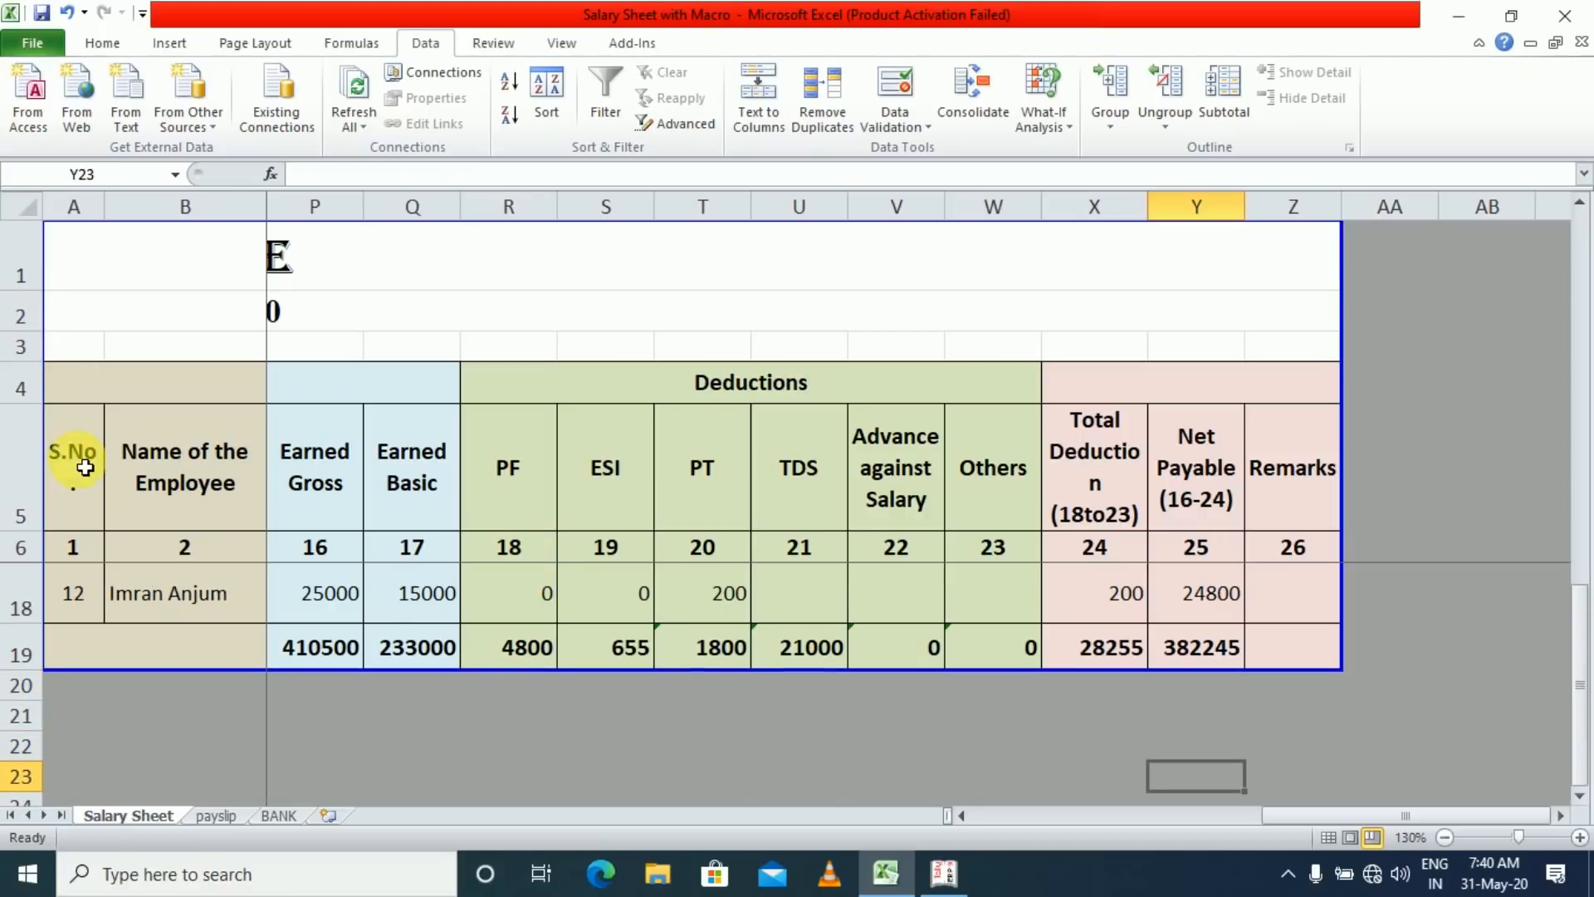
{"action": "left_click", "coordinate": [72, 455]}
{"action": "key", "text": "Right"}
{"action": "key", "text": "Right"}
{"action": "key", "text": "Right"}
{"action": "key", "text": "Right"}
{"action": "key", "text": "Right"}
{"action": "key", "text": "Right"}
{"action": "key", "text": "Right"}
{"action": "key", "text": "Right"}
{"action": "key", "text": "Right"}
{"action": "key", "text": "Right"}
{"action": "key", "text": "Right"}
{"action": "key", "text": "Right"}
{"action": "key", "text": "Right"}
{"action": "key", "text": "Right"}
{"action": "key", "text": "Right"}
{"action": "key", "text": "Right"}
{"action": "key", "text": "Right"}
{"action": "key", "text": "Right"}
{"action": "key", "text": "Right"}
{"action": "key", "text": "Right"}
{"action": "key", "text": "Right"}
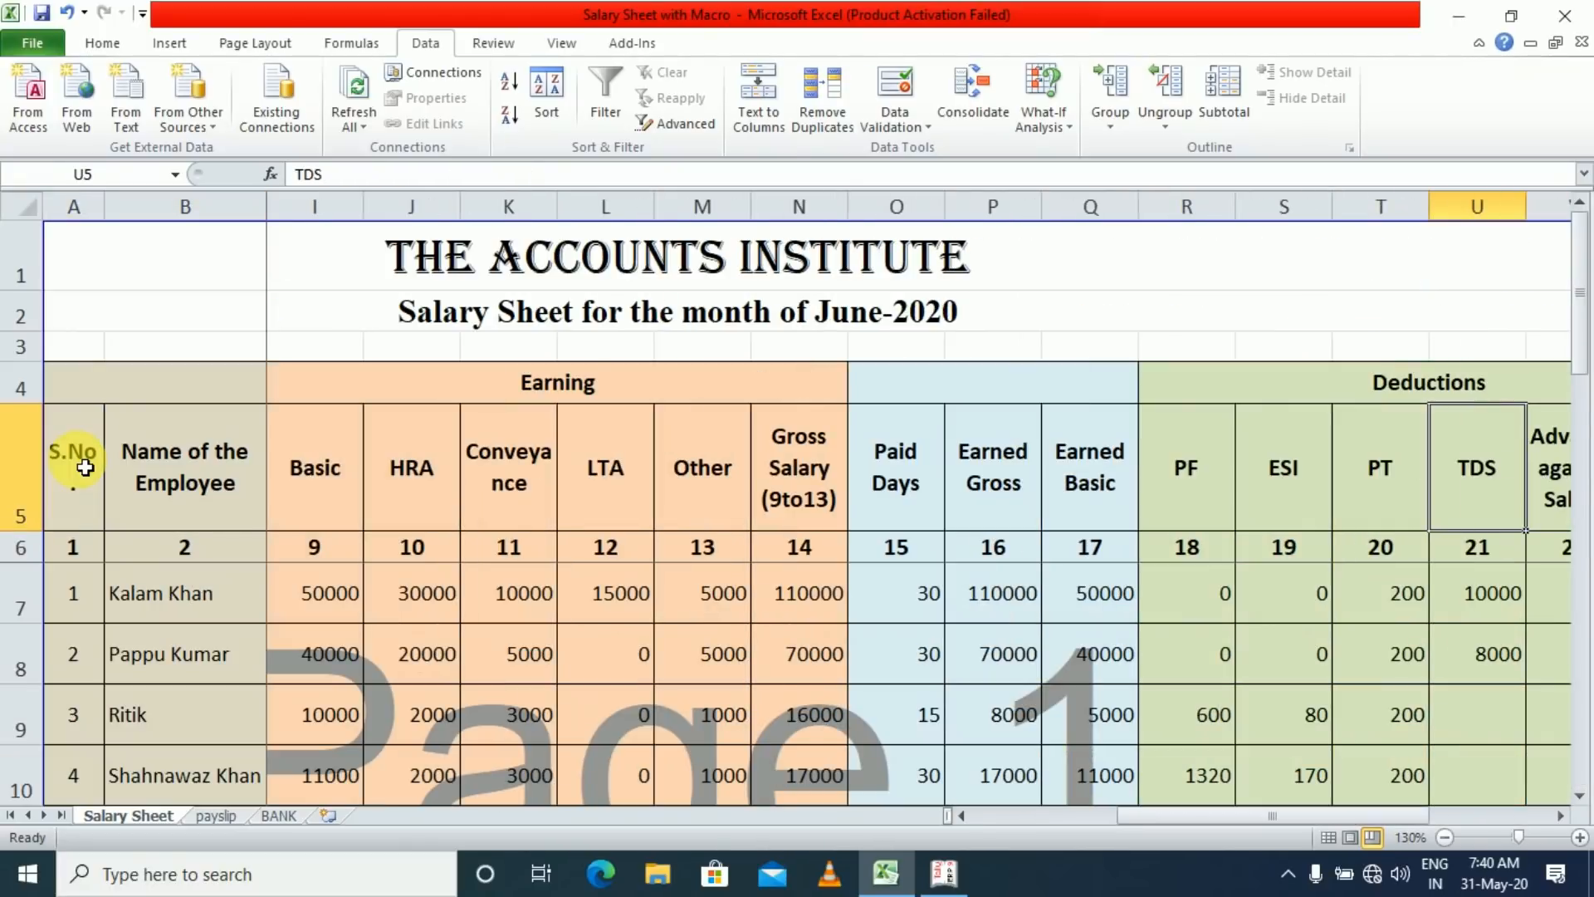
{"action": "key", "text": "Right"}
{"action": "key", "text": "Right"}
{"action": "key", "text": "Right"}
{"action": "key", "text": "Left"}
{"action": "key", "text": "Left"}
{"action": "key", "text": "Left"}
{"action": "key", "text": "Left"}
{"action": "key", "text": "Left"}
{"action": "key", "text": "Left"}
{"action": "key", "text": "Left"}
{"action": "key", "text": "Left"}
{"action": "key", "text": "Left"}
{"action": "key", "text": "Left"}
{"action": "key", "text": "Left"}
{"action": "key", "text": "Left"}
{"action": "key", "text": "Left"}
{"action": "key", "text": "Left"}
{"action": "key", "text": "Left"}
{"action": "key", "text": "Left"}
{"action": "key", "text": "Left"}
{"action": "key", "text": "Left"}
{"action": "key", "text": "Left"}
{"action": "key", "text": "Left"}
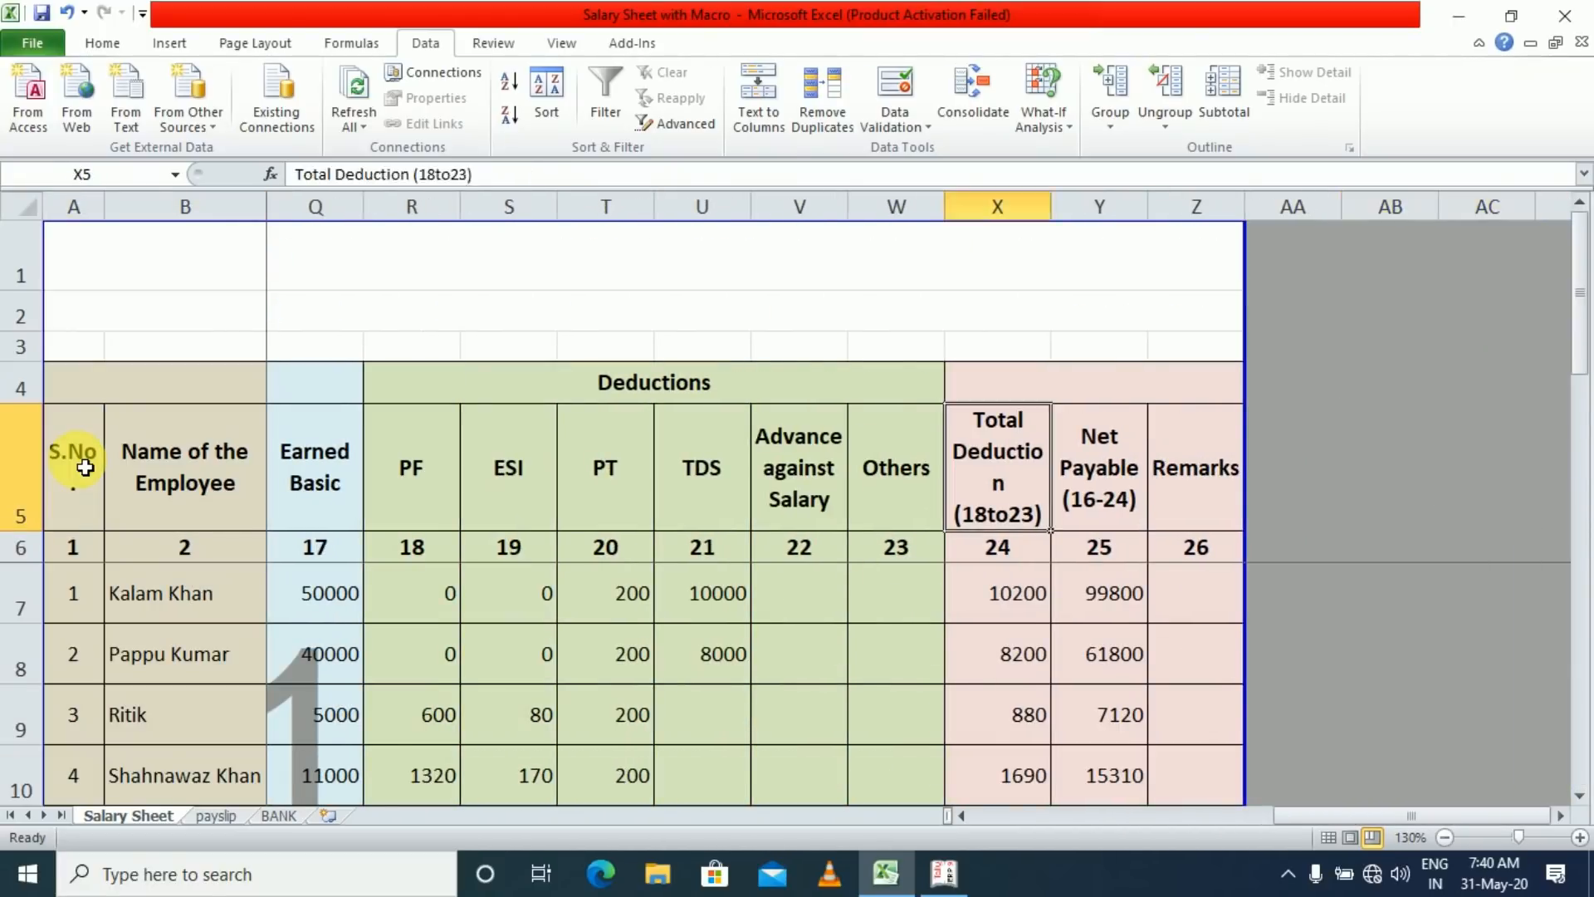
{"action": "key", "text": "Right"}
{"action": "key", "text": "Right"}
{"action": "key", "text": "Right"}
{"action": "key", "text": "Right"}
{"action": "key", "text": "Right"}
{"action": "key", "text": "Right"}
{"action": "key", "text": "Right"}
{"action": "key", "text": "Right"}
{"action": "key", "text": "Right"}
{"action": "key", "text": "Right"}
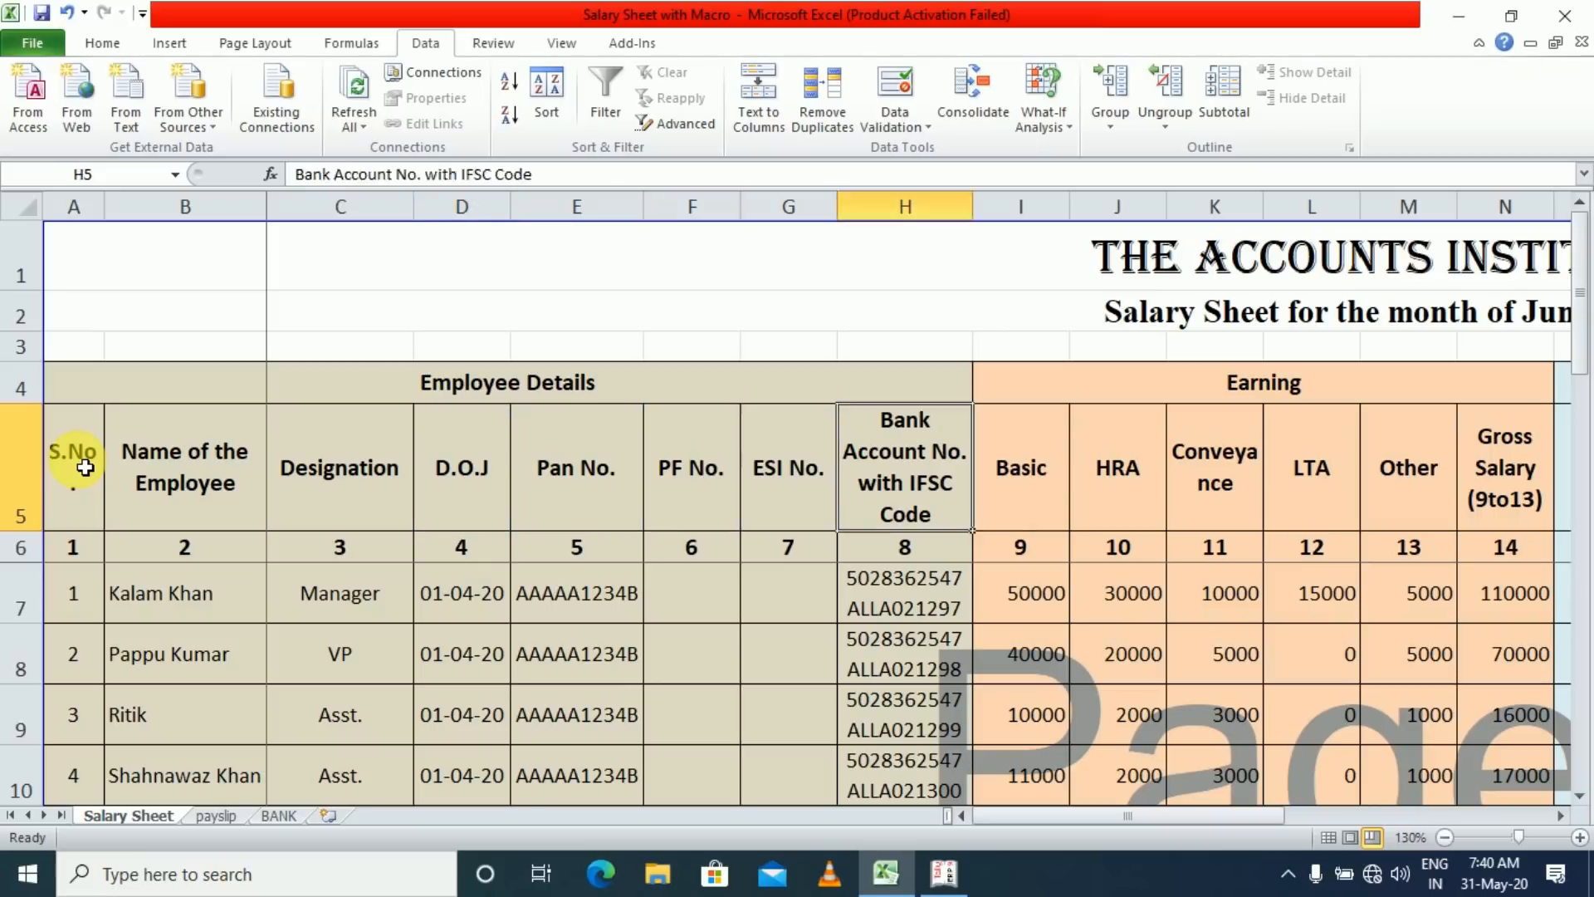
{"action": "key", "text": "Left"}
{"action": "key", "text": "Left"}
{"action": "key", "text": "Left"}
{"action": "key", "text": "Down"}
{"action": "key", "text": "Down"}
{"action": "key", "text": "Down"}
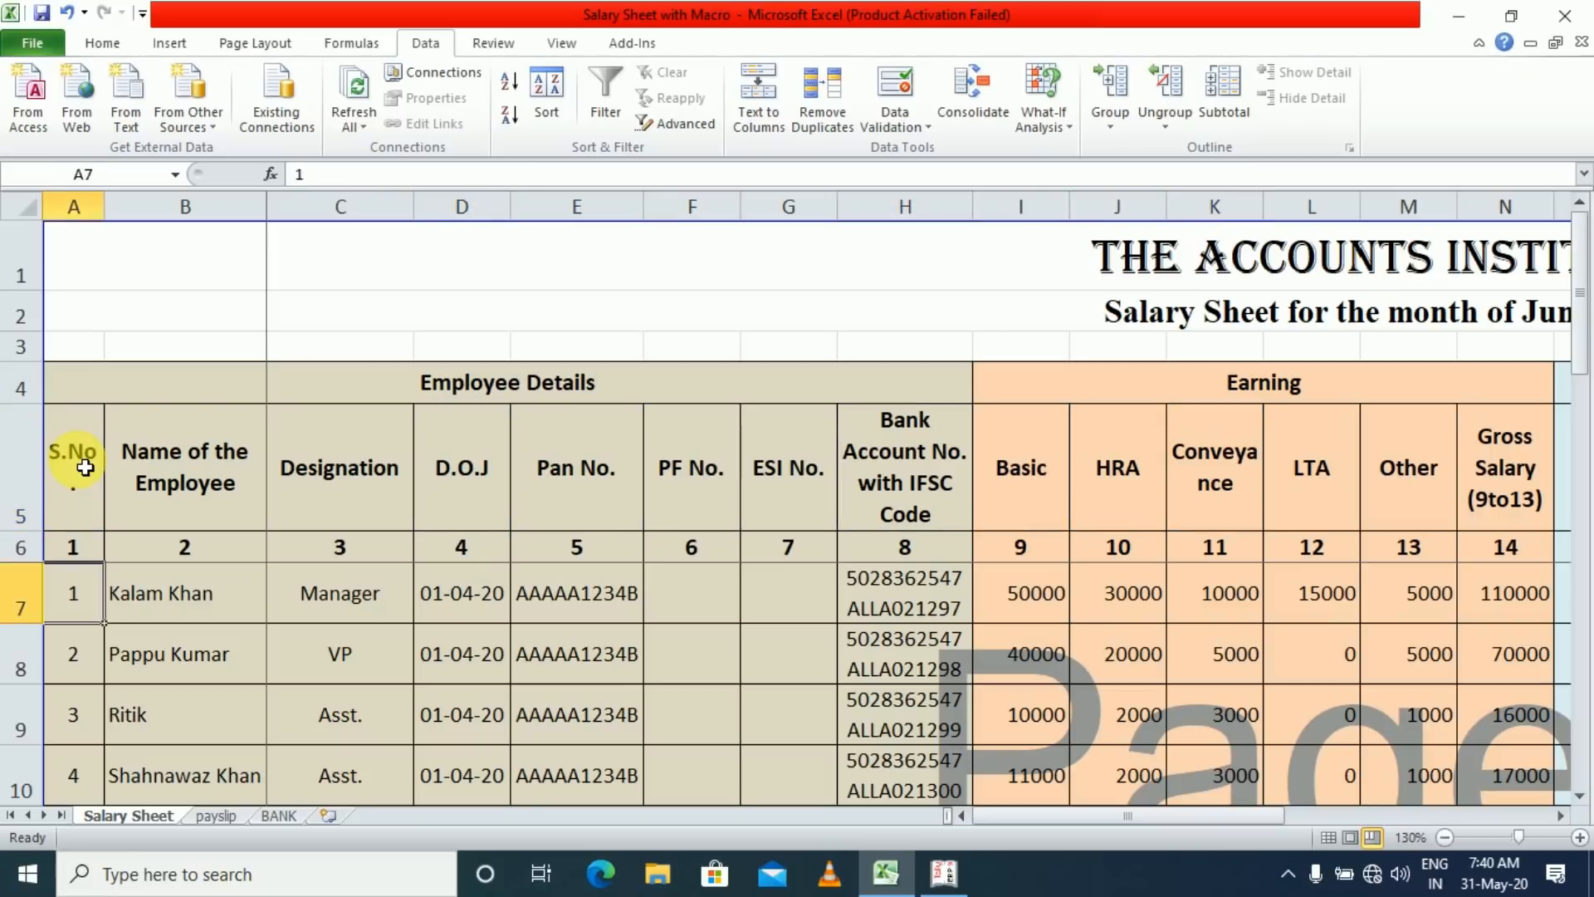
Review the employee rows and the salary columns of the Salary Sheet.
{"action": "key", "text": "Right"}
{"action": "key", "text": "Right"}
{"action": "key", "text": "Left"}
{"action": "key", "text": "Down"}
{"action": "key", "text": "Down"}
{"action": "key", "text": "Down"}
{"action": "key", "text": "Down"}
{"action": "key", "text": "Down"}
{"action": "key", "text": "Down"}
{"action": "key", "text": "Down"}
{"action": "key", "text": "Down"}
{"action": "key", "text": "Down"}
{"action": "key", "text": "Down"}
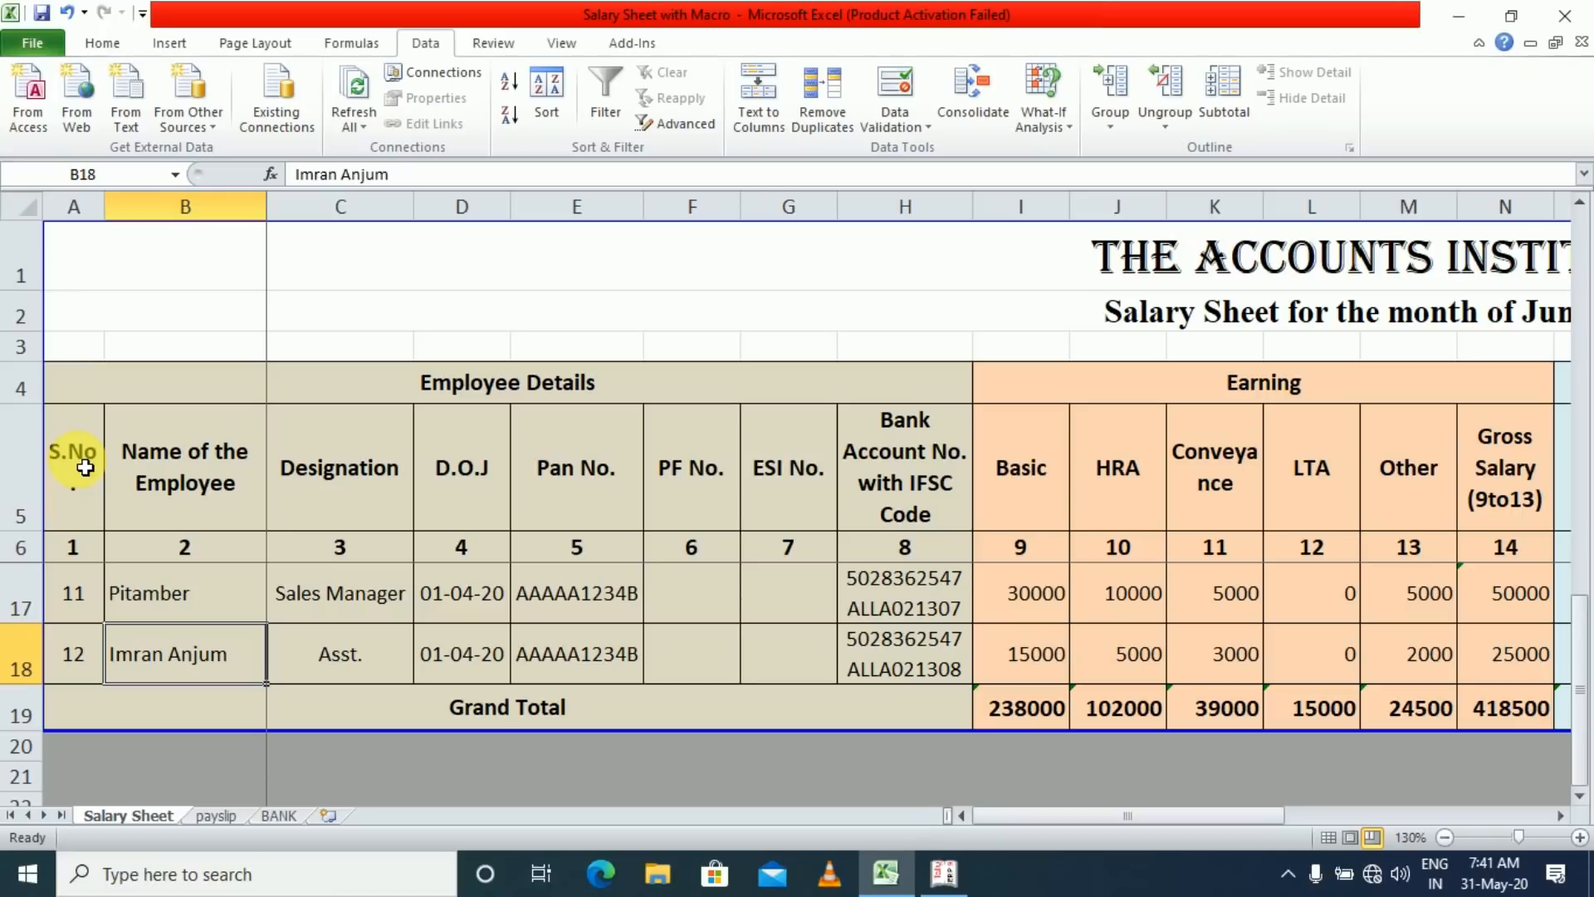
{"action": "key", "text": "Up"}
{"action": "key", "text": "Up"}
{"action": "key", "text": "Up"}
{"action": "key", "text": "Up"}
{"action": "key", "text": "Up"}
{"action": "key", "text": "Up"}
{"action": "key", "text": "Up"}
{"action": "key", "text": "Up"}
{"action": "key", "text": "Up"}
{"action": "key", "text": "Up"}
{"action": "key", "text": "Up"}
{"action": "key", "text": "Up"}
{"action": "key", "text": "Up"}
{"action": "key", "text": "Up"}
{"action": "key", "text": "Up"}
{"action": "key", "text": "Up"}
{"action": "key", "text": "Up"}
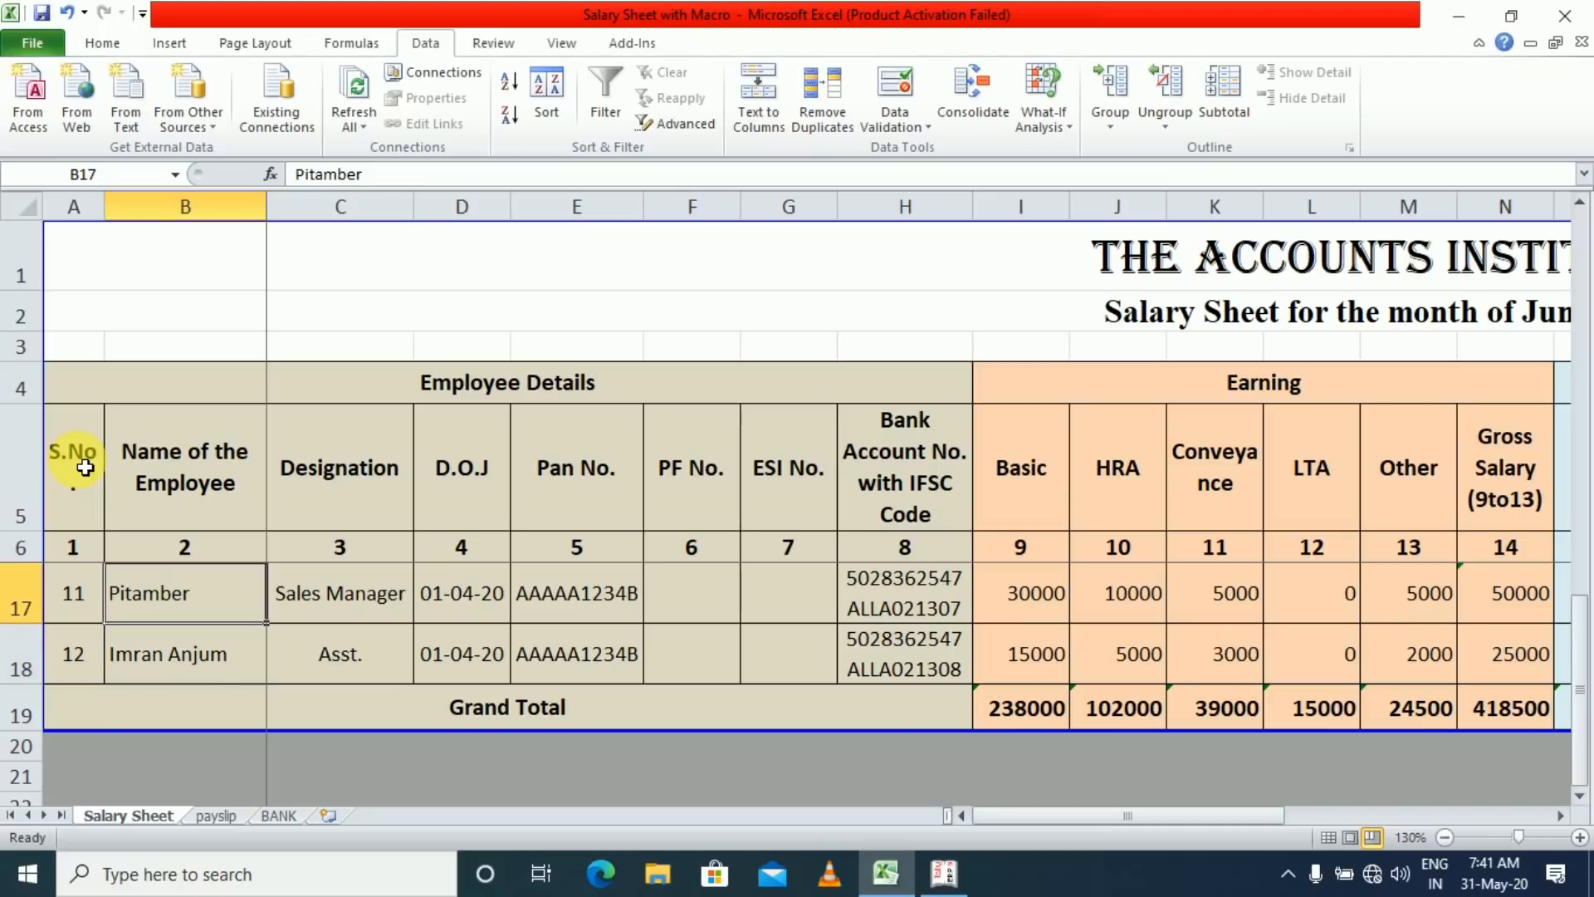
{"action": "key", "text": "Down"}
{"action": "key", "text": "Down"}
{"action": "key", "text": "Down"}
{"action": "key", "text": "Down"}
{"action": "key", "text": "Down"}
{"action": "key", "text": "Down"}
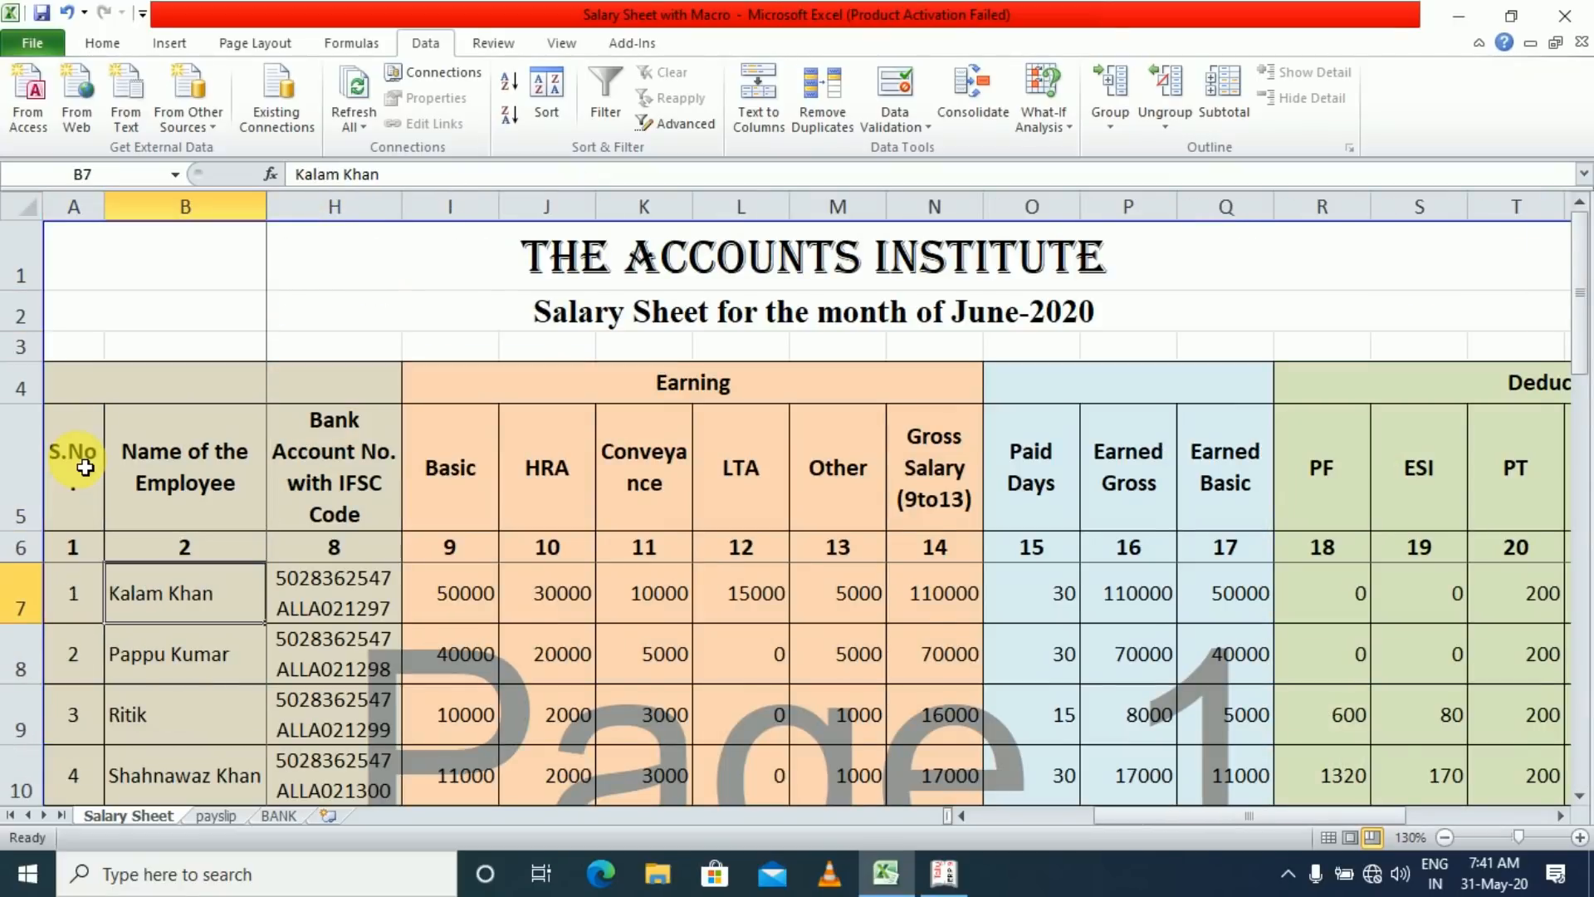
{"action": "key", "text": "Right"}
{"action": "key", "text": "Right"}
{"action": "key", "text": "Right"}
{"action": "key", "text": "Left"}
{"action": "key", "text": "Left"}
{"action": "key", "text": "Left"}
{"action": "key", "text": "Left"}
{"action": "key", "text": "Right"}
{"action": "key", "text": "Right"}
{"action": "key", "text": "Right"}
{"action": "key", "text": "Right"}
{"action": "key", "text": "Right"}
{"action": "key", "text": "Right"}
{"action": "key", "text": "Left"}
{"action": "key", "text": "Left"}
{"action": "key", "text": "Left"}
{"action": "key", "text": "Left"}
{"action": "key", "text": "Left"}
{"action": "key", "text": "Left"}
{"action": "key", "text": "Right"}
Switch to Tally and create a group named Salary Payable under Current Liabilities.
{"action": "key", "text": "alt+Tab"}
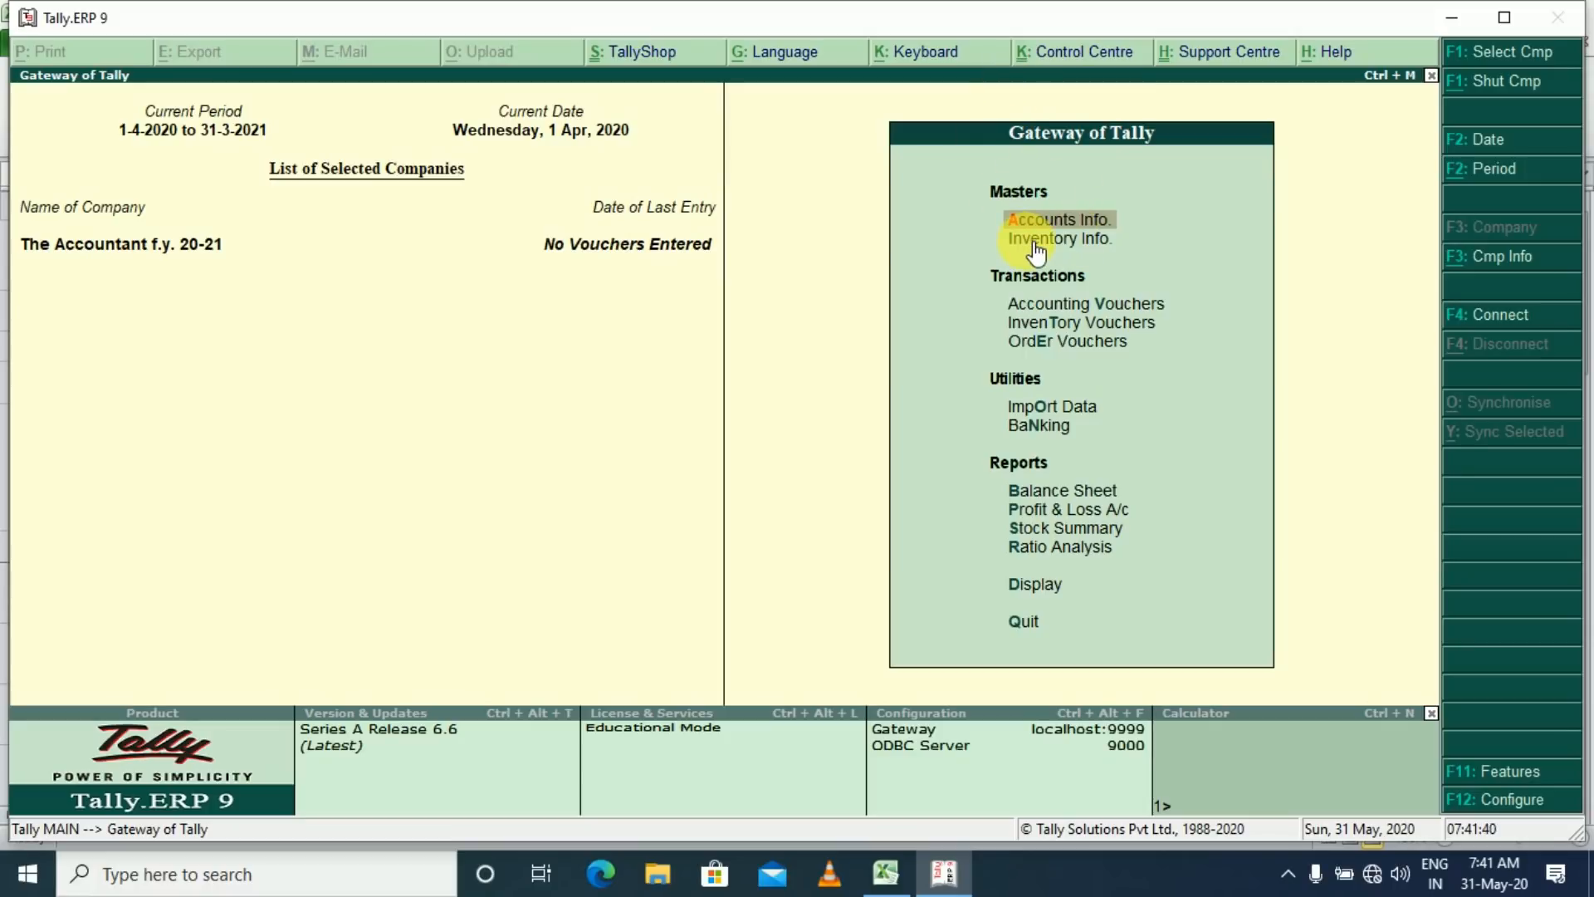
{"action": "key", "text": "Return"}
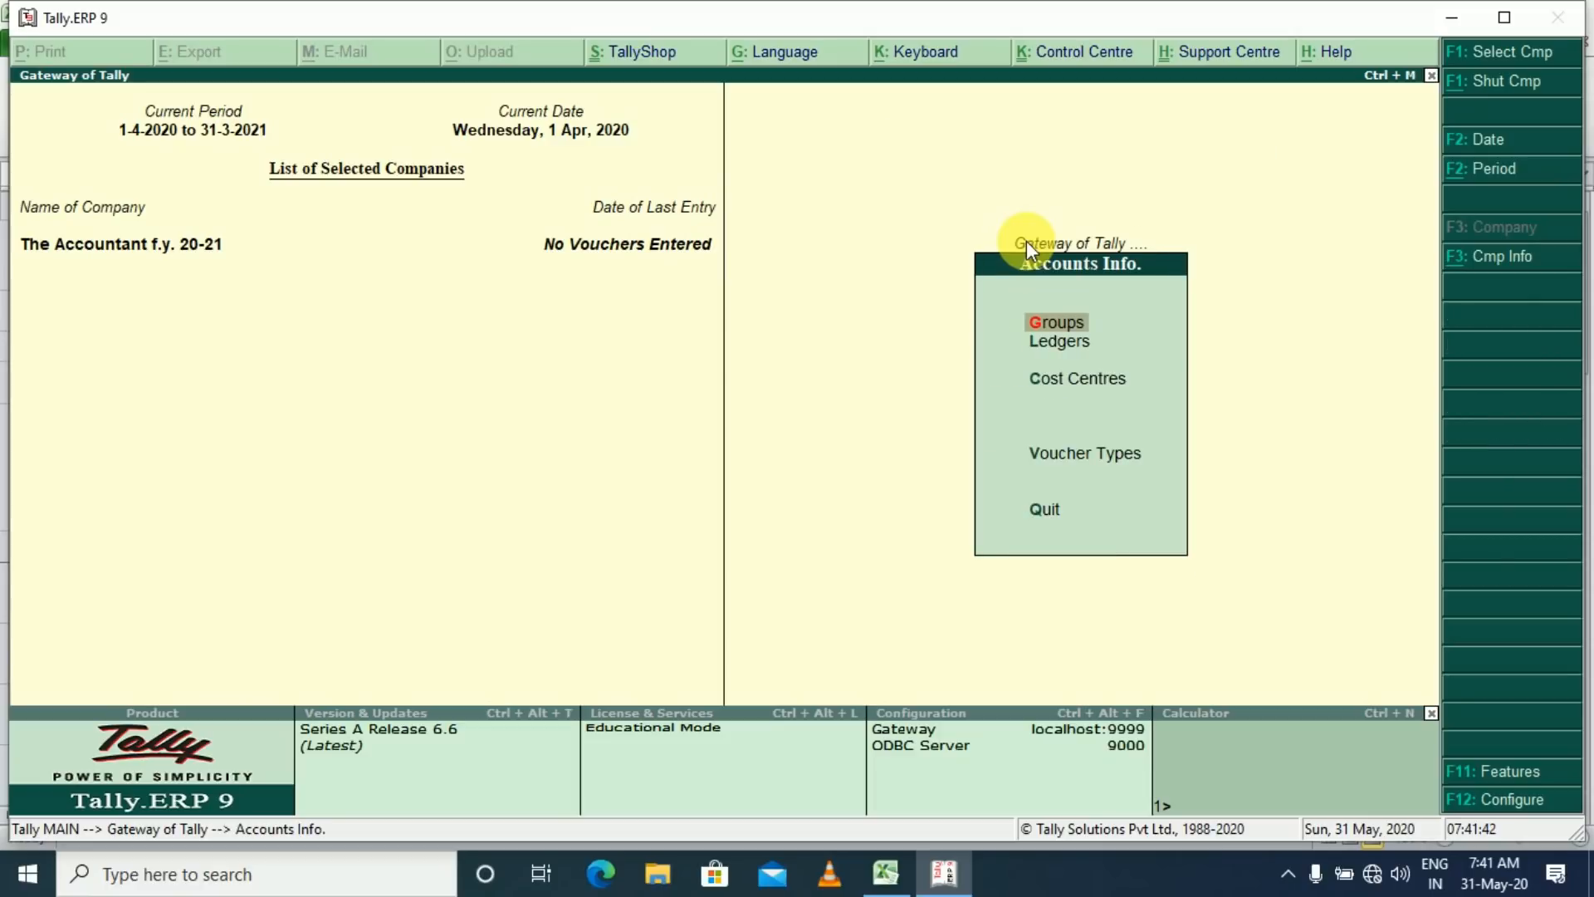
{"action": "key", "text": "Return"}
{"action": "key", "text": "Return"}
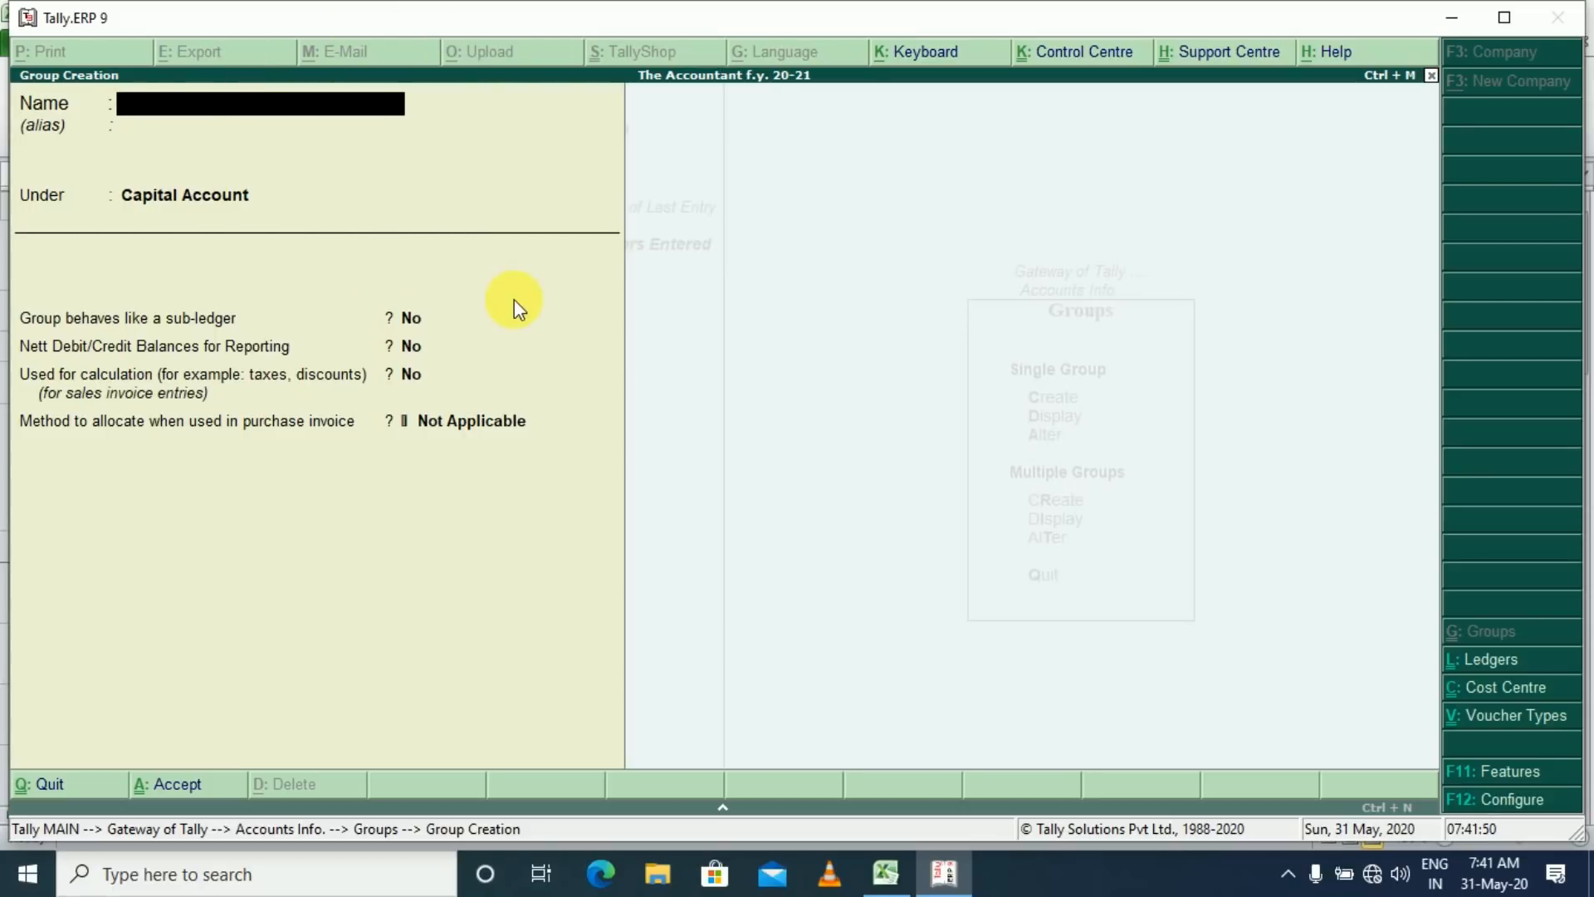
{"action": "type", "text": "Sallary"}
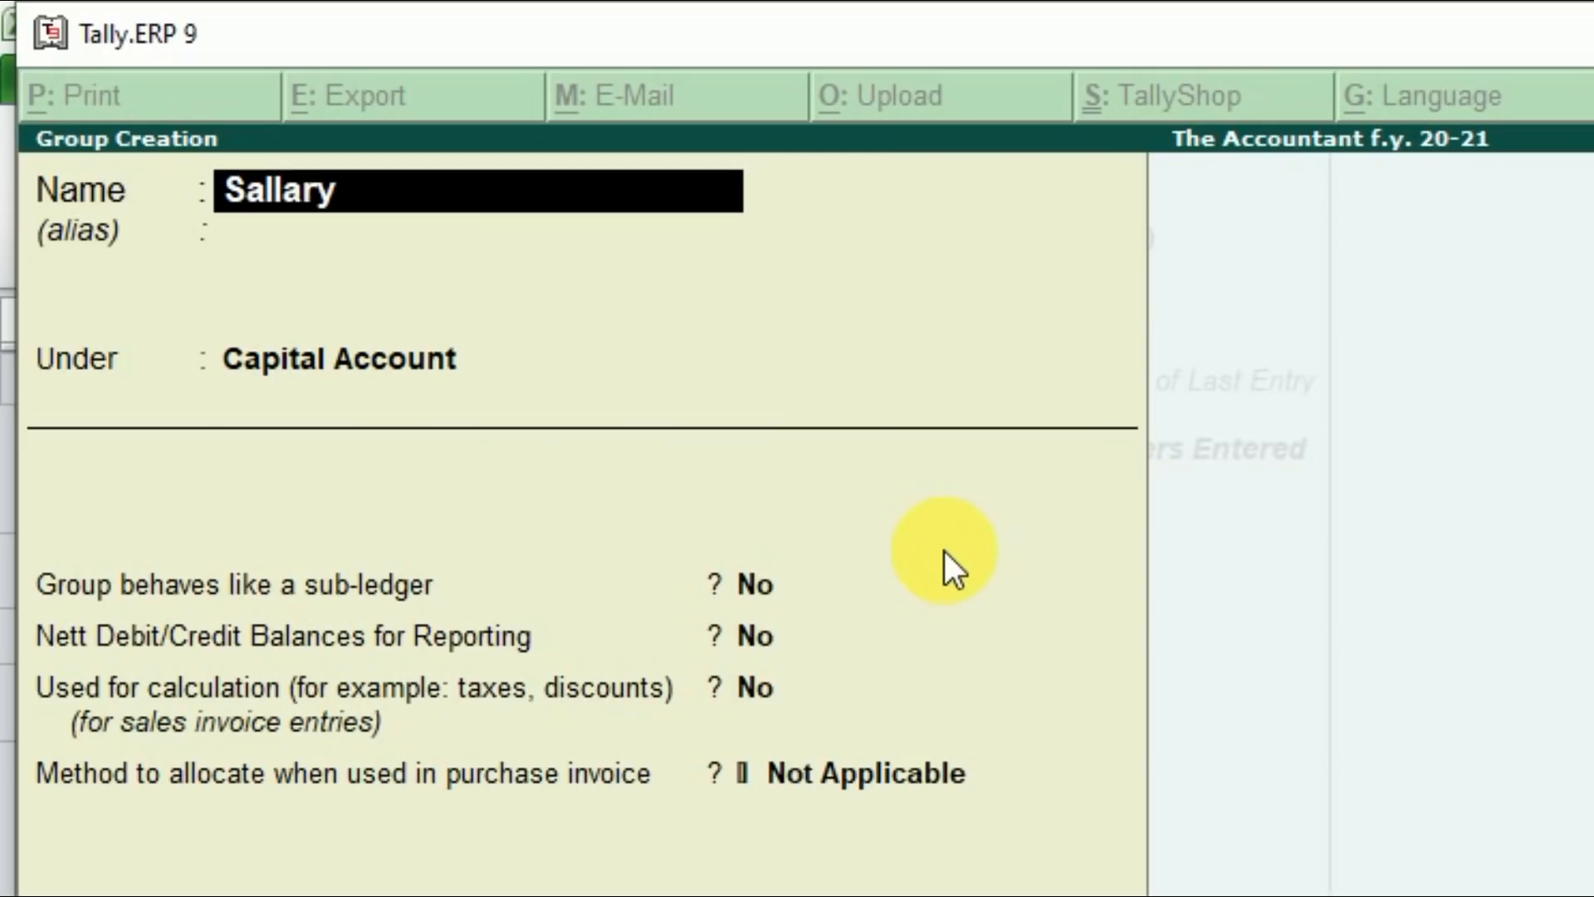
{"action": "key", "text": "BackSpace"}
{"action": "key", "text": "BackSpace"}
{"action": "key", "text": "BackSpace"}
{"action": "key", "text": "BackSpace"}
{"action": "type", "text": "ary Payable"}
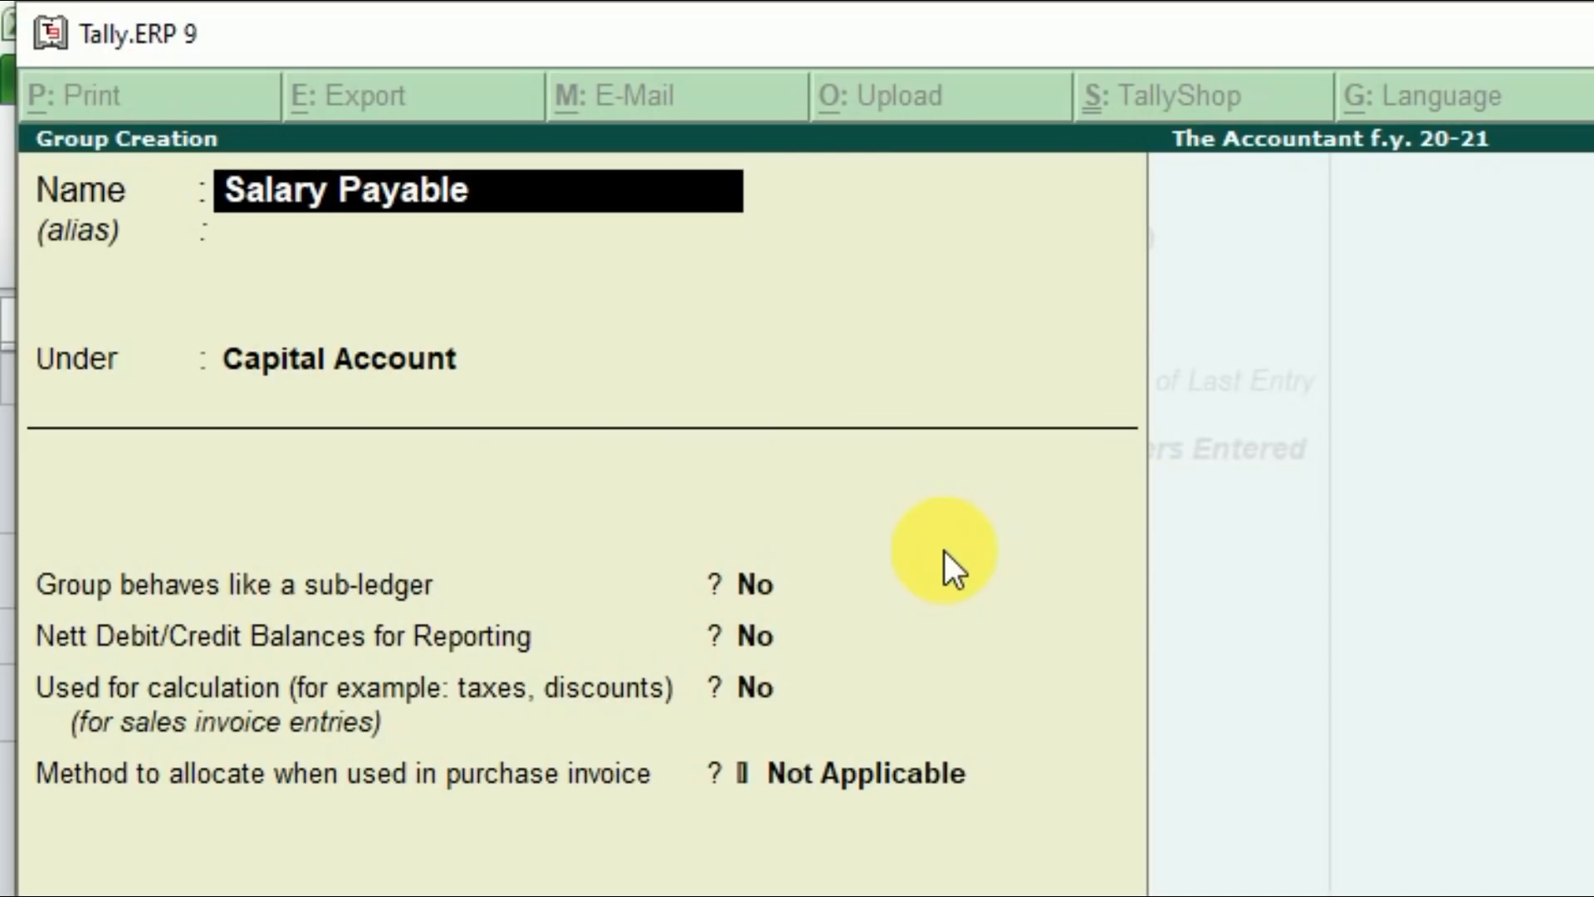
{"action": "key", "text": "Return"}
{"action": "key", "text": "Return"}
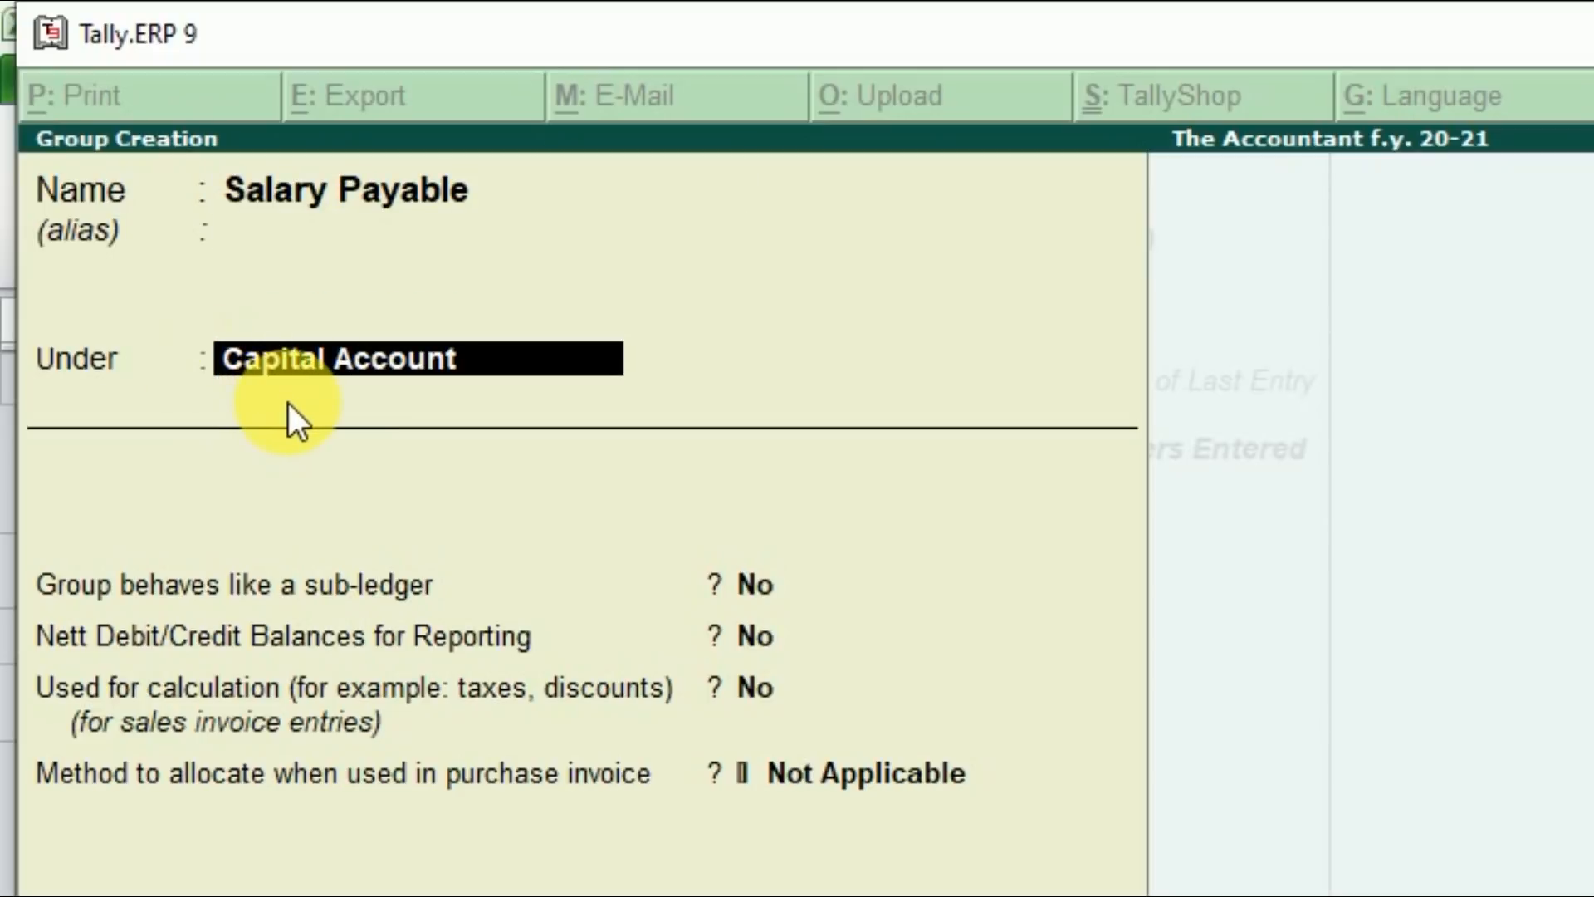
{"action": "type", "text": "Cur"}
{"action": "key", "text": "Down"}
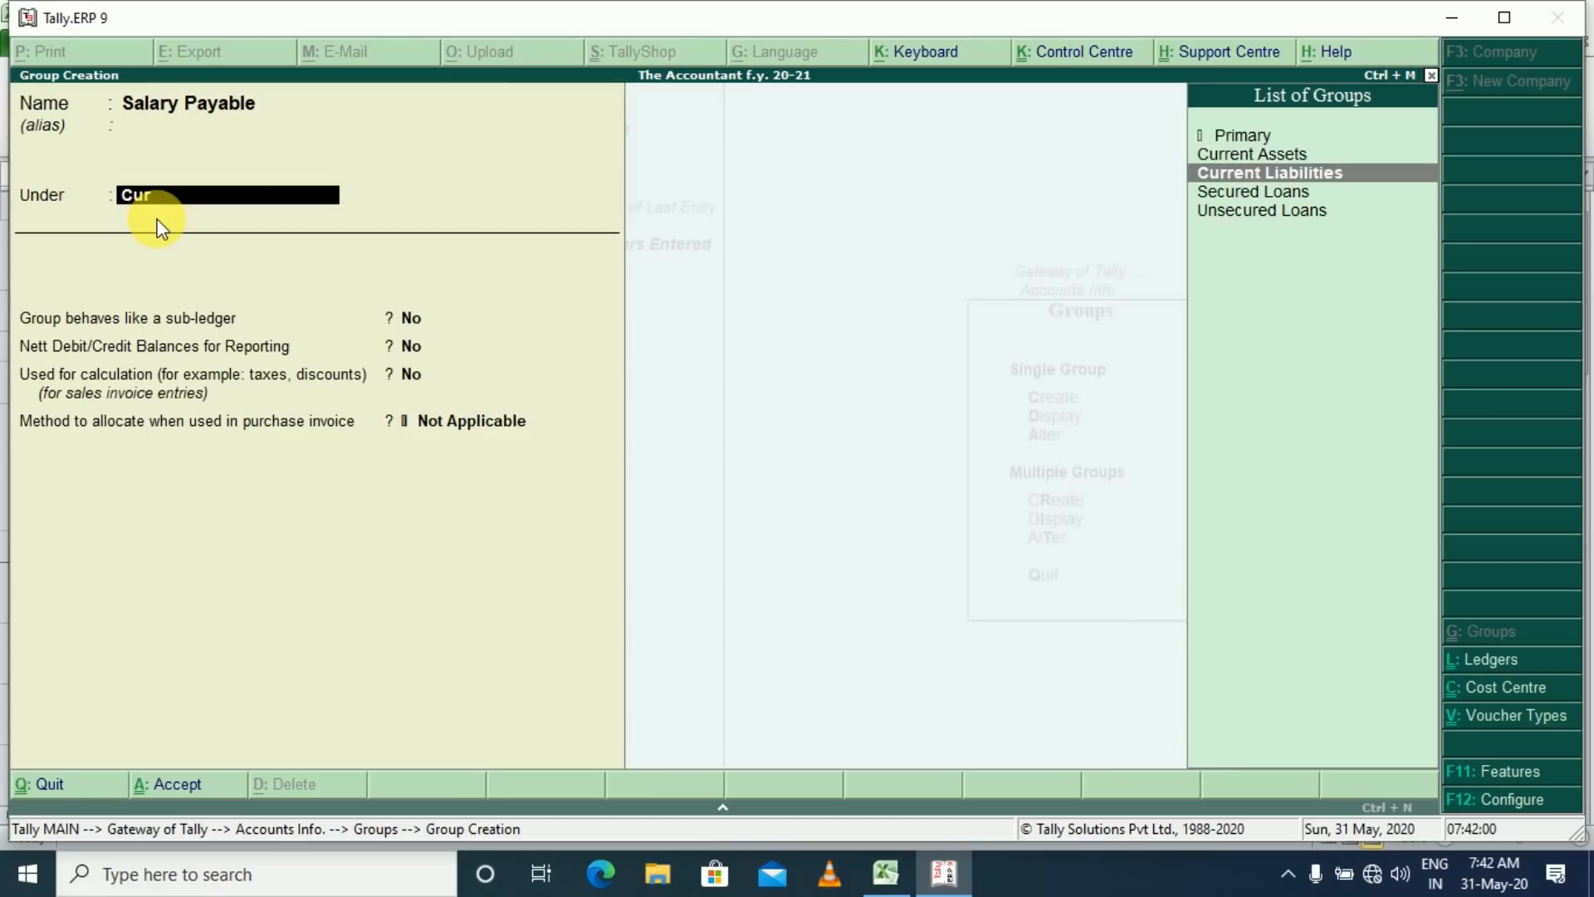
{"action": "key", "text": "Return"}
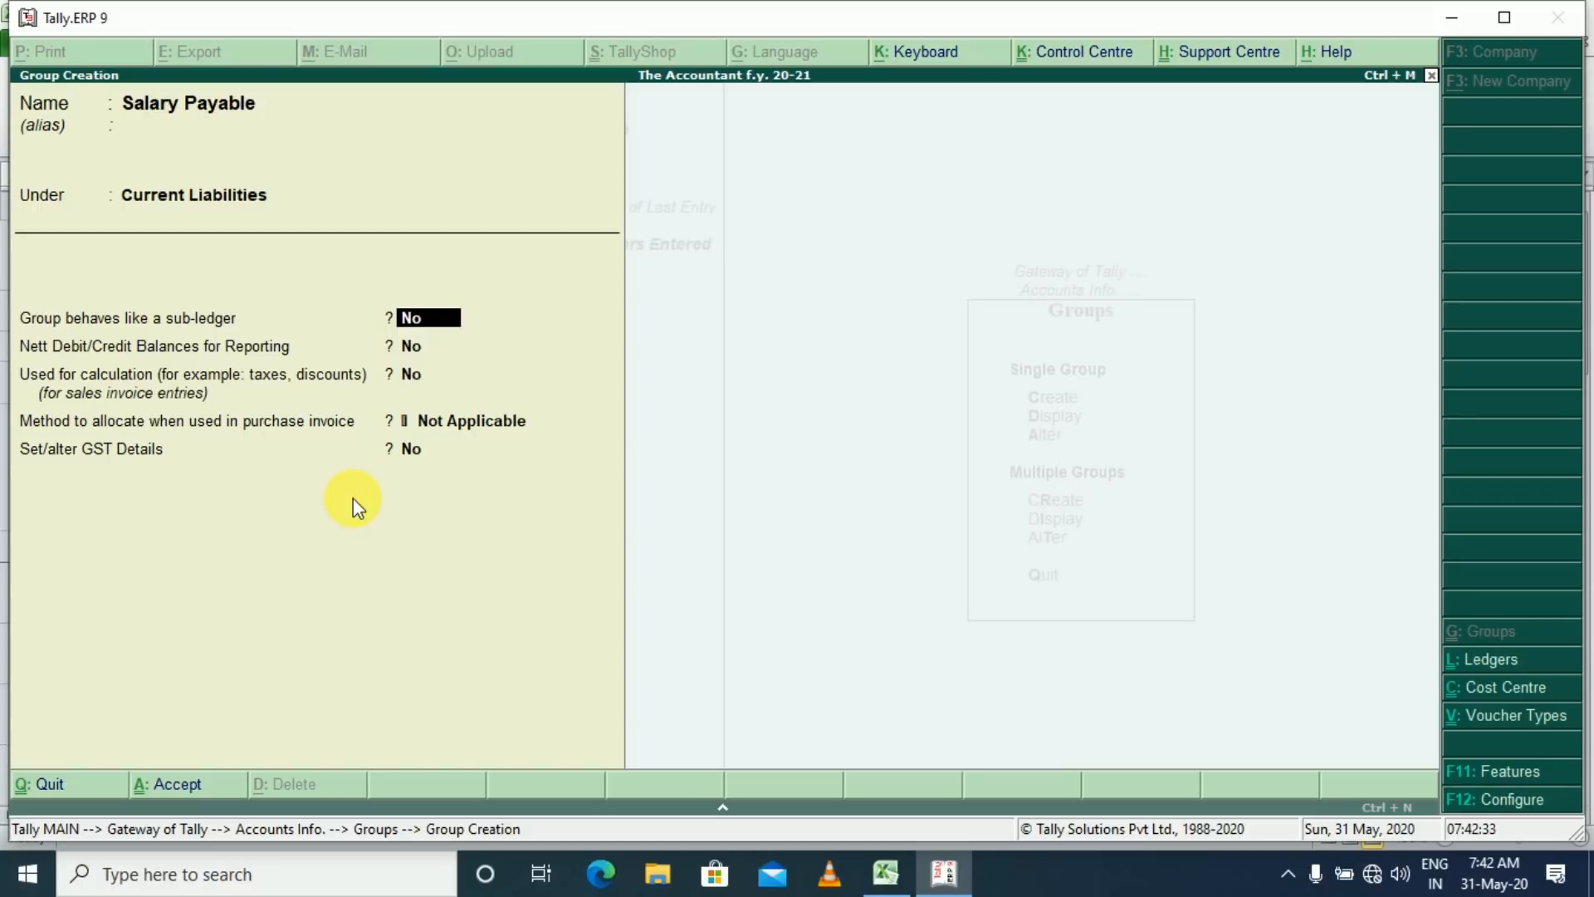
{"action": "key", "text": "Return"}
{"action": "key", "text": "Return"}
{"action": "key", "text": "Return"}
{"action": "key", "text": "Return"}
{"action": "key", "text": "Return"}
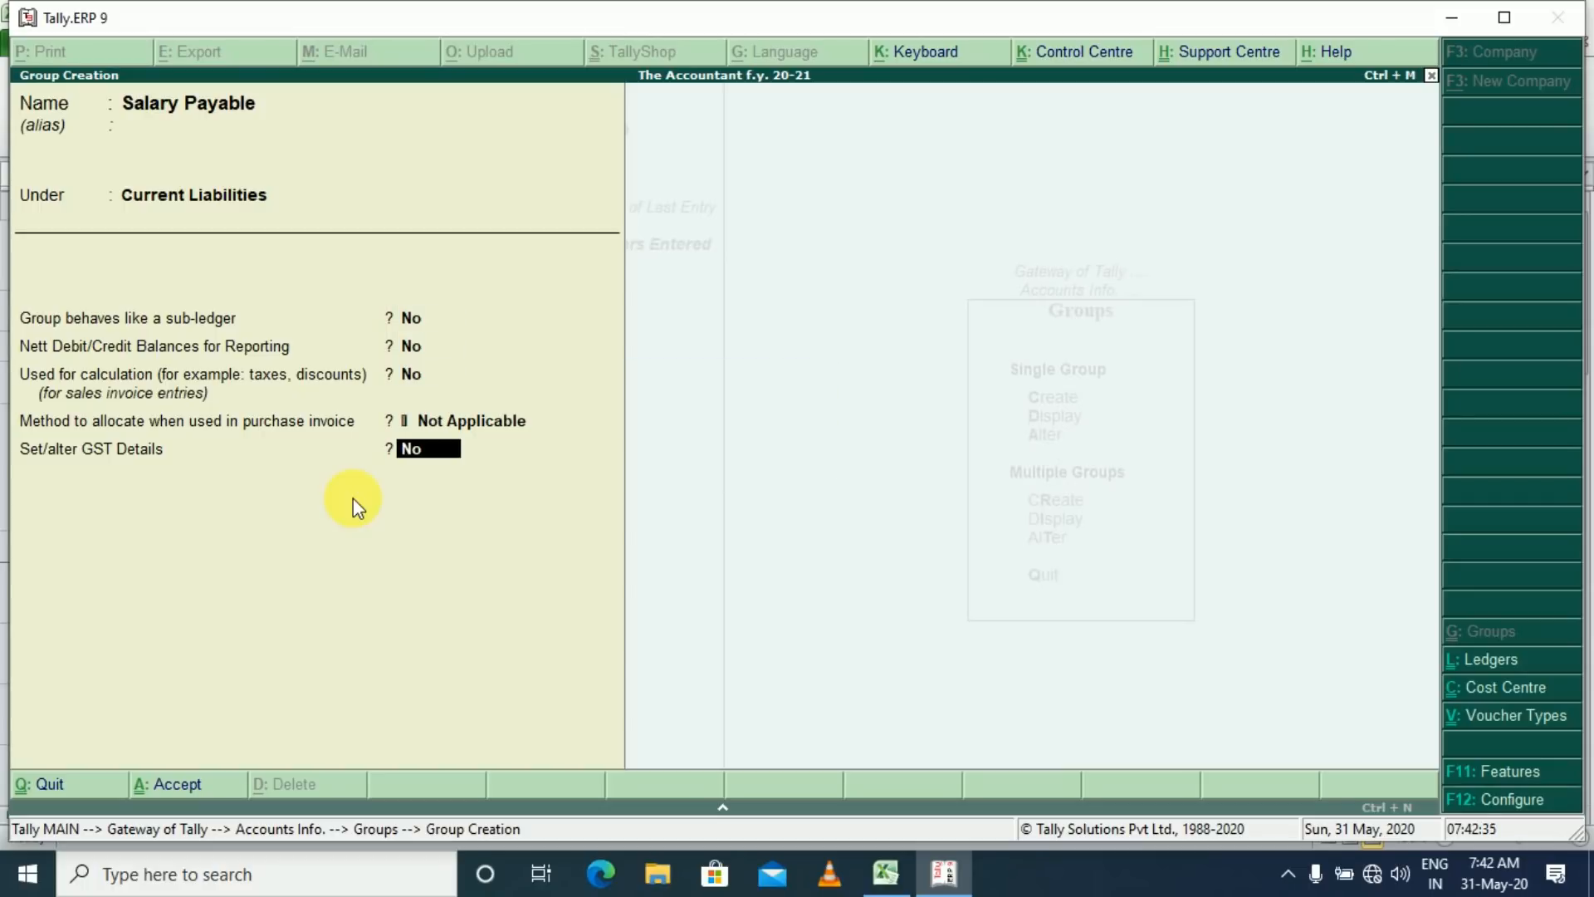
{"action": "key", "text": "Return"}
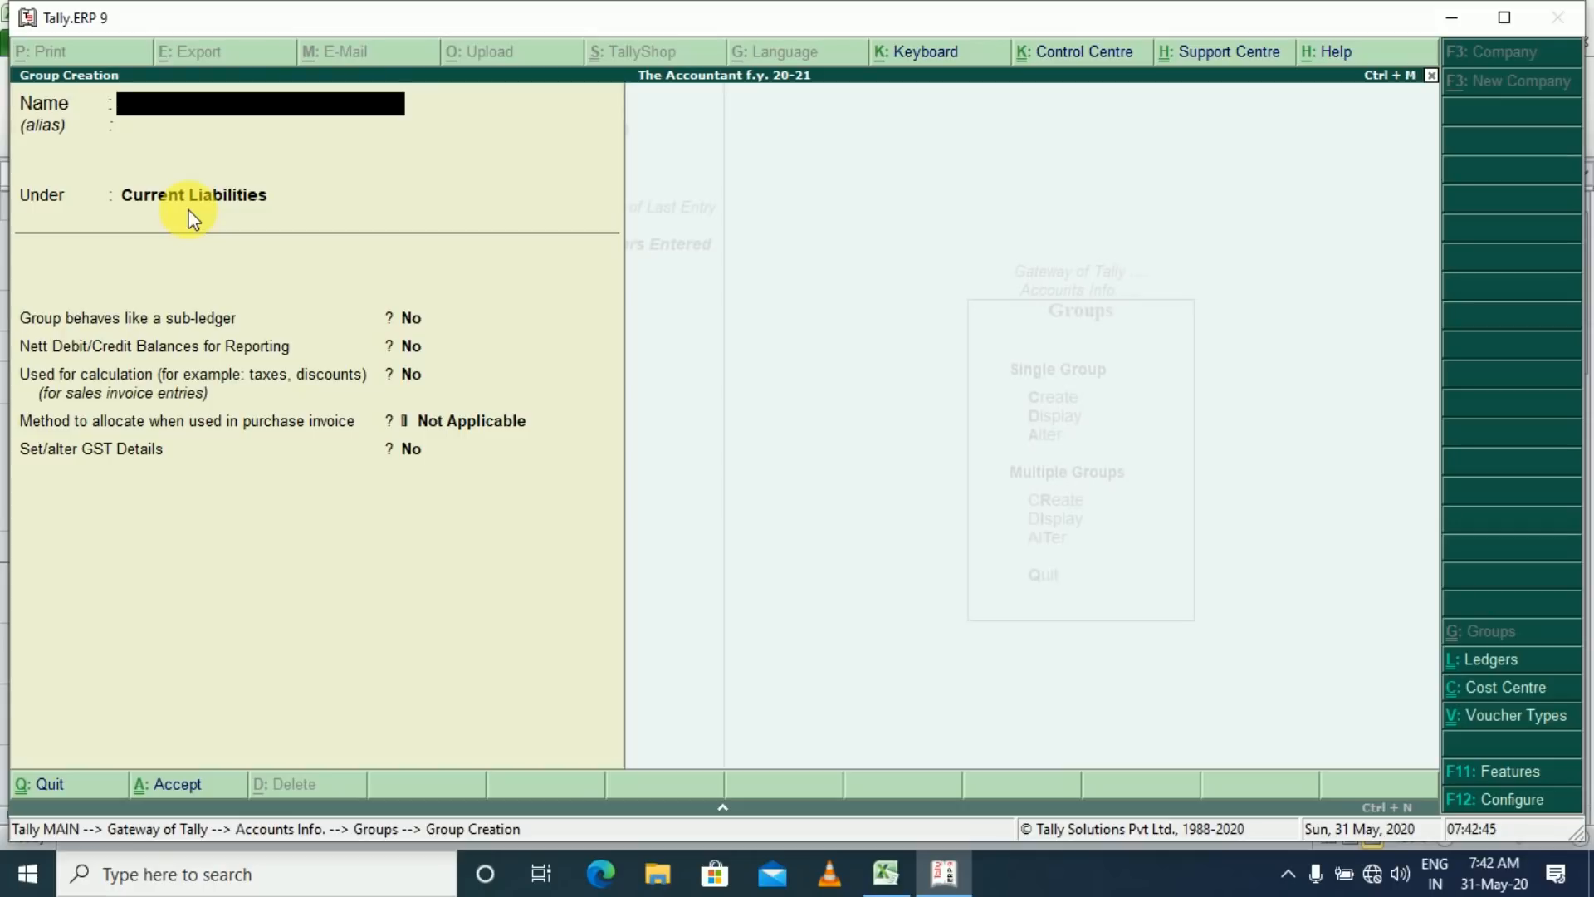
Create a group named Accounts Dept under the Salary Payable group.
{"action": "type", "text": "Acco"}
{"action": "type", "text": "unts Dep"}
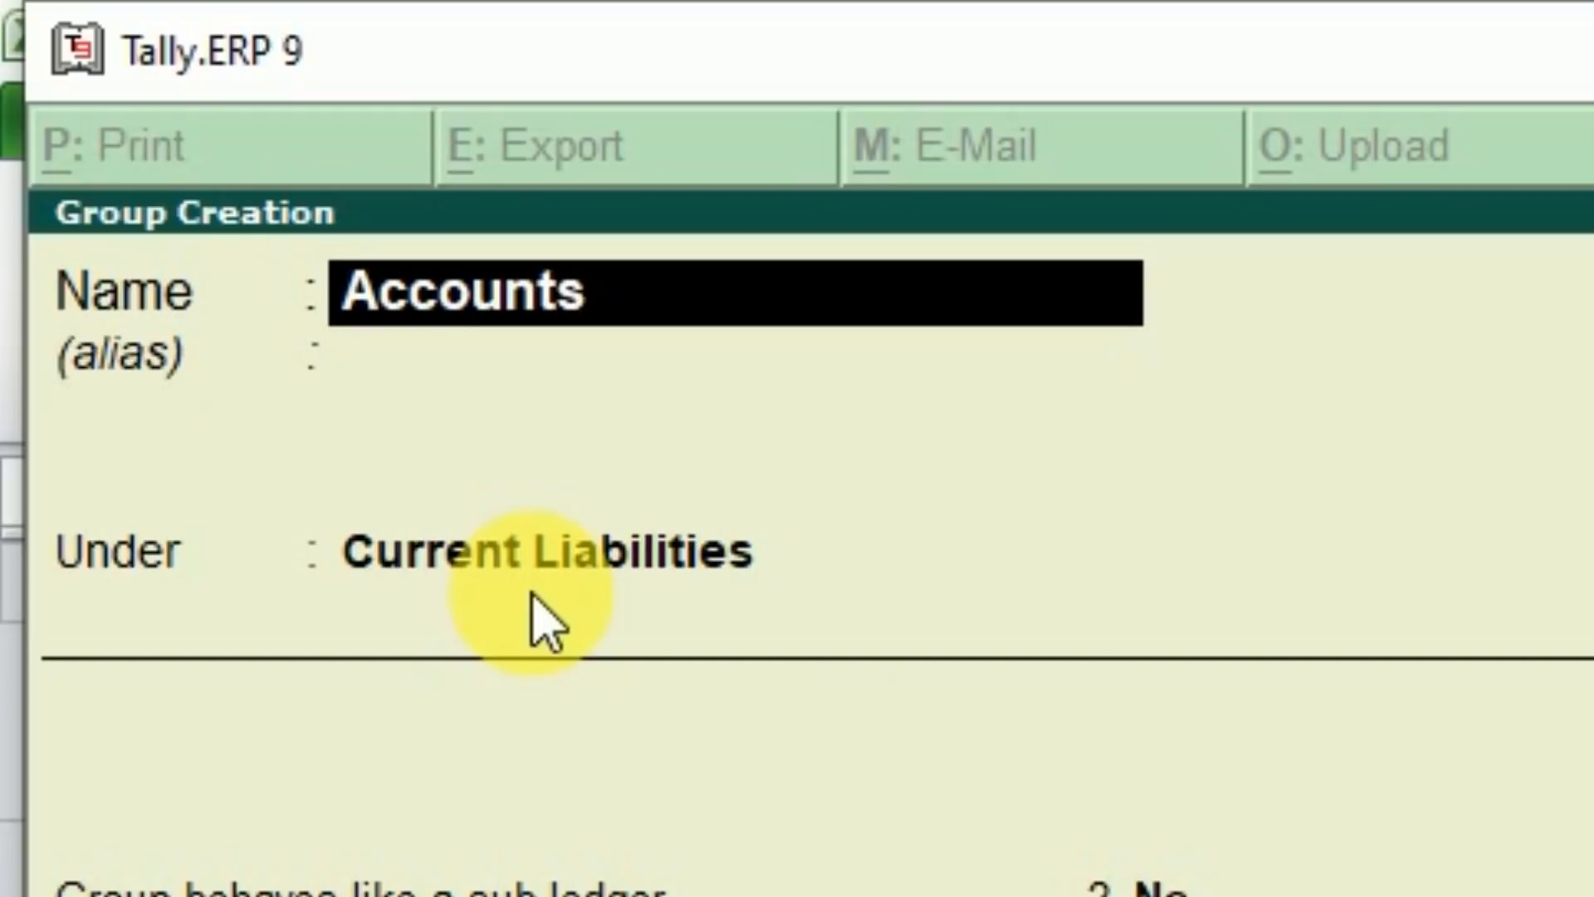
{"action": "type", "text": "t"}
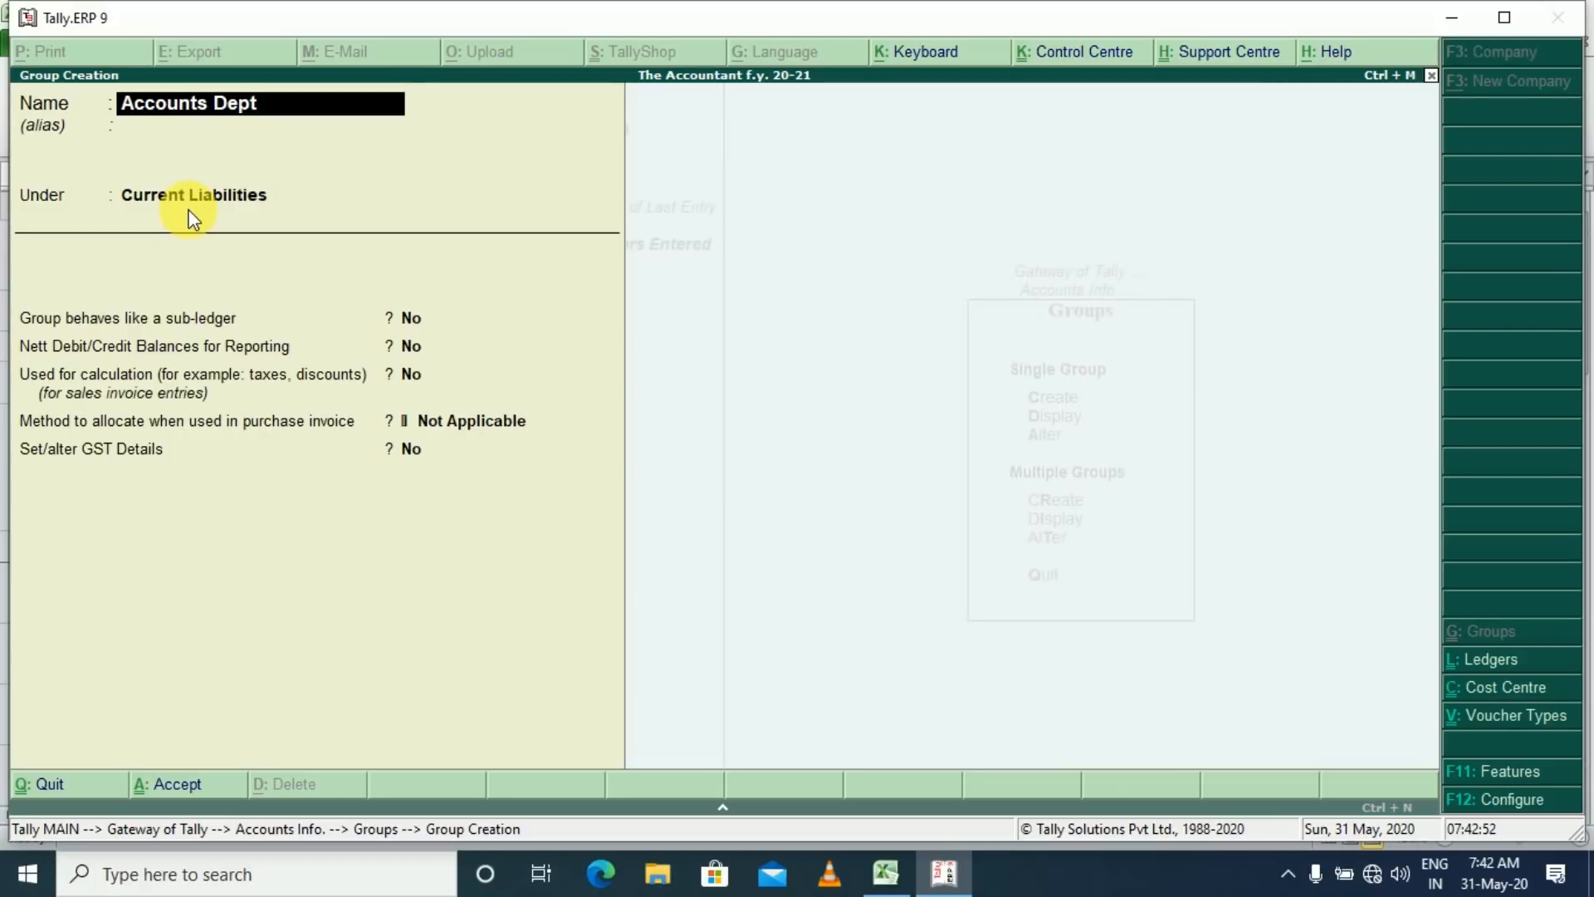
{"action": "key", "text": "Return"}
{"action": "key", "text": "Return"}
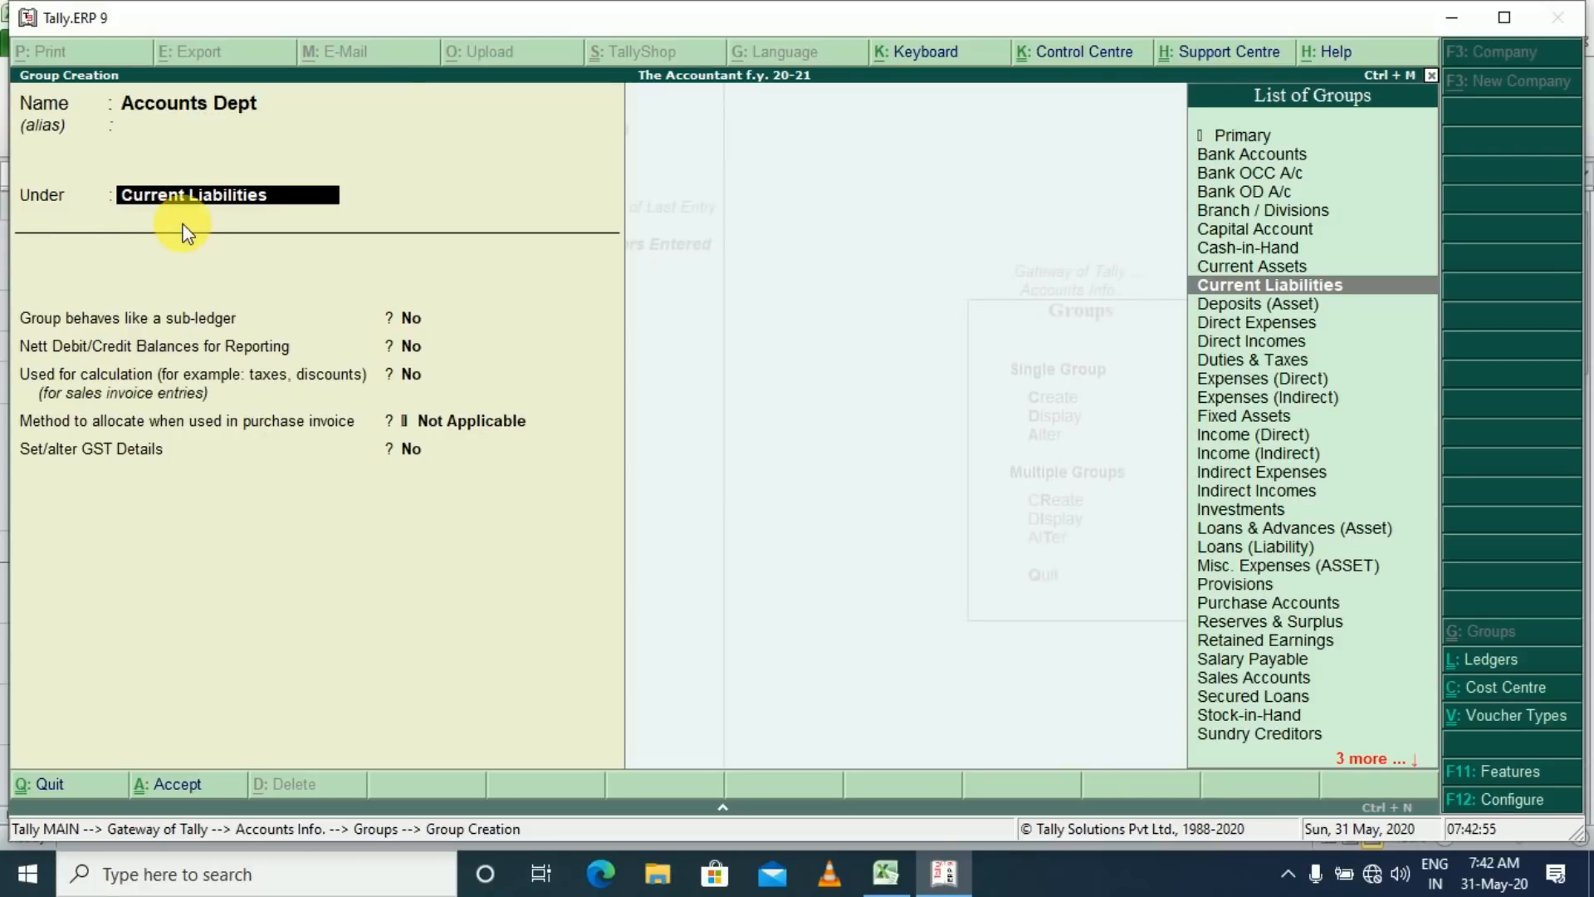
{"action": "type", "text": "Sal"}
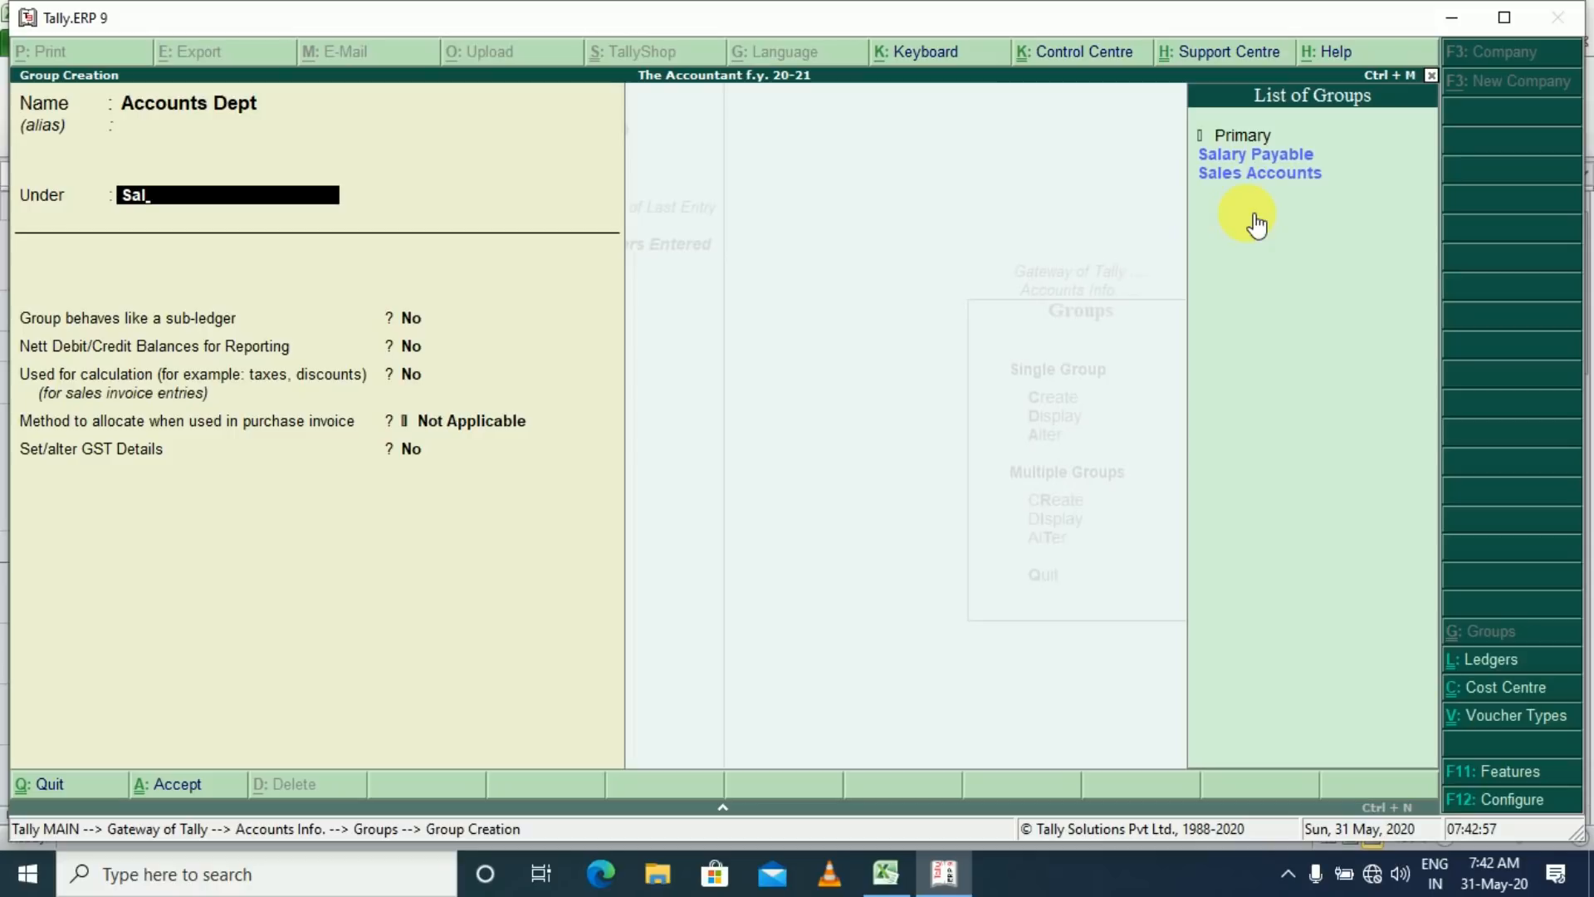
{"action": "left_click", "coordinate": [1258, 158]}
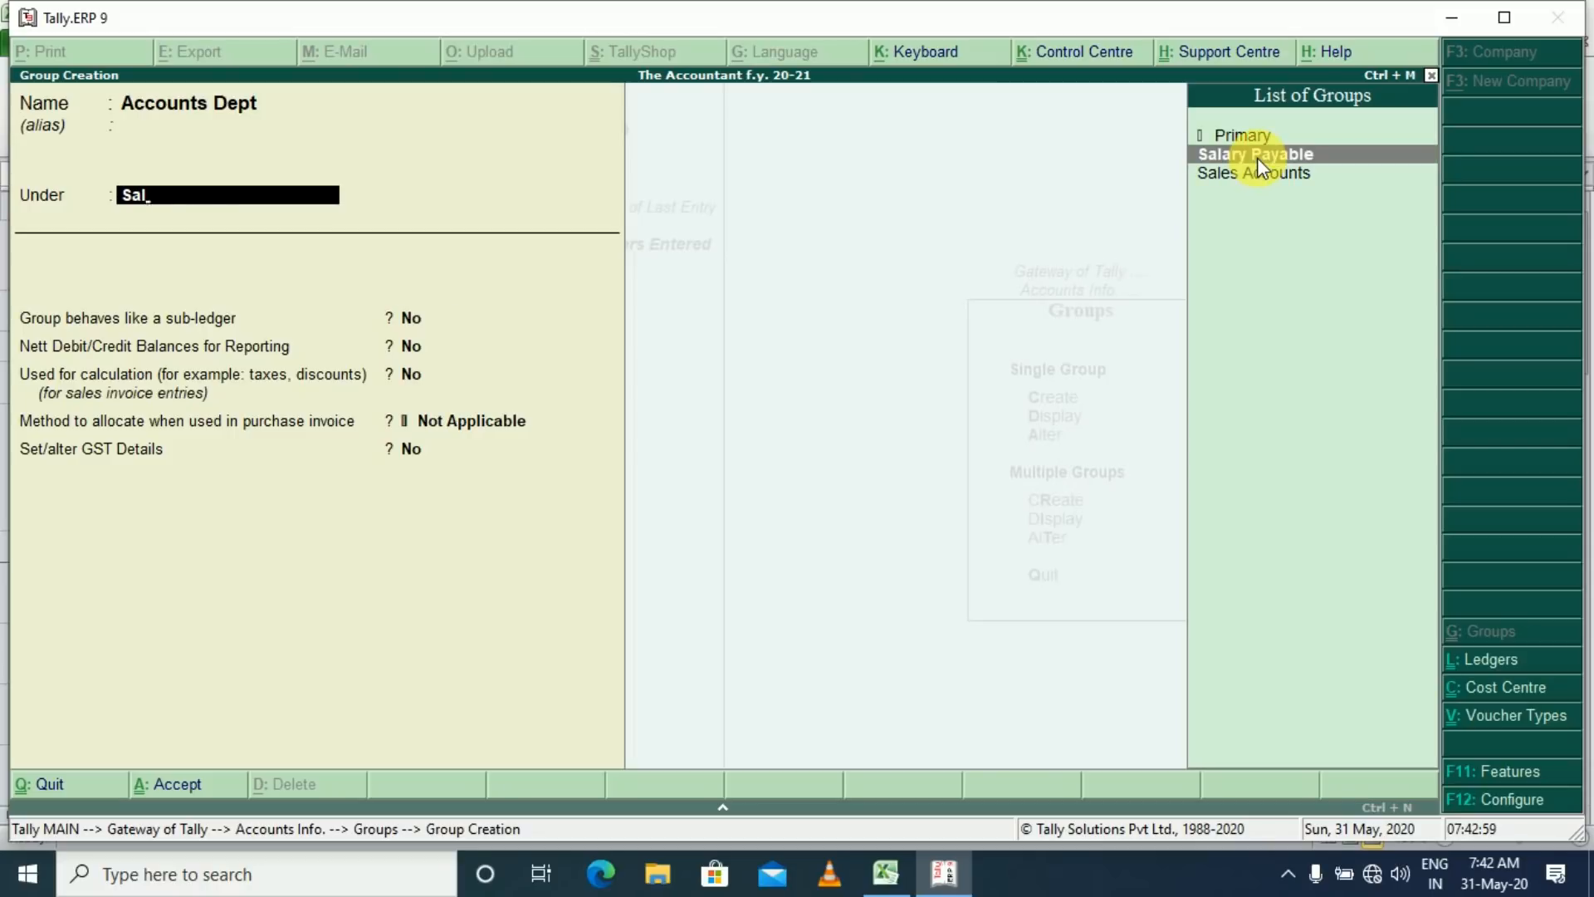
{"action": "left_click", "coordinate": [1258, 158]}
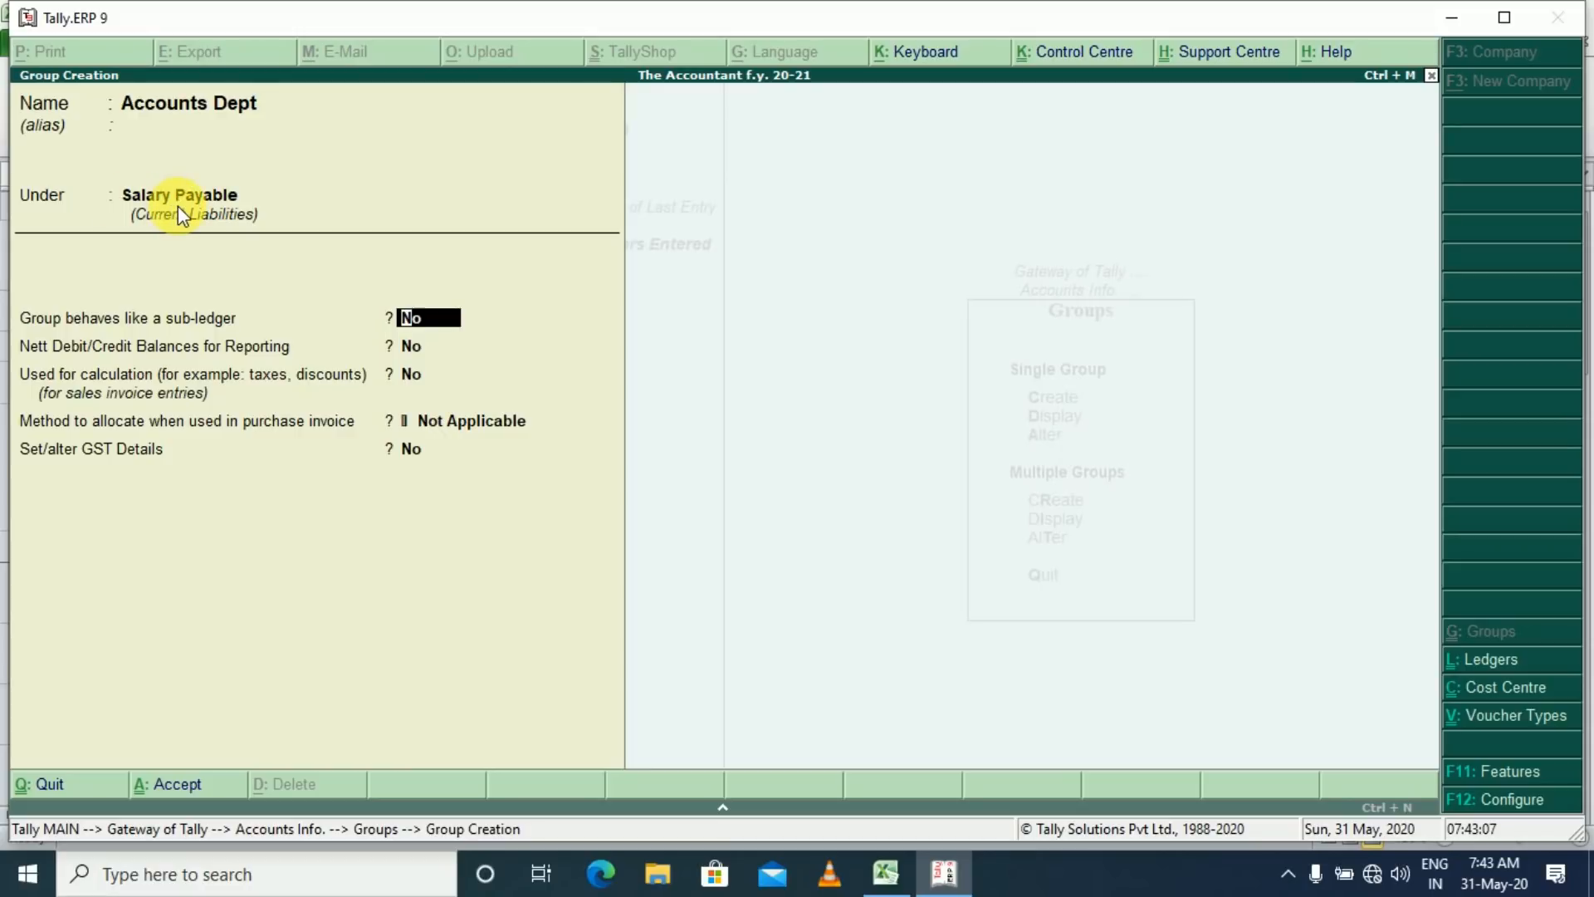
{"action": "key", "text": "Return"}
{"action": "key", "text": "Return"}
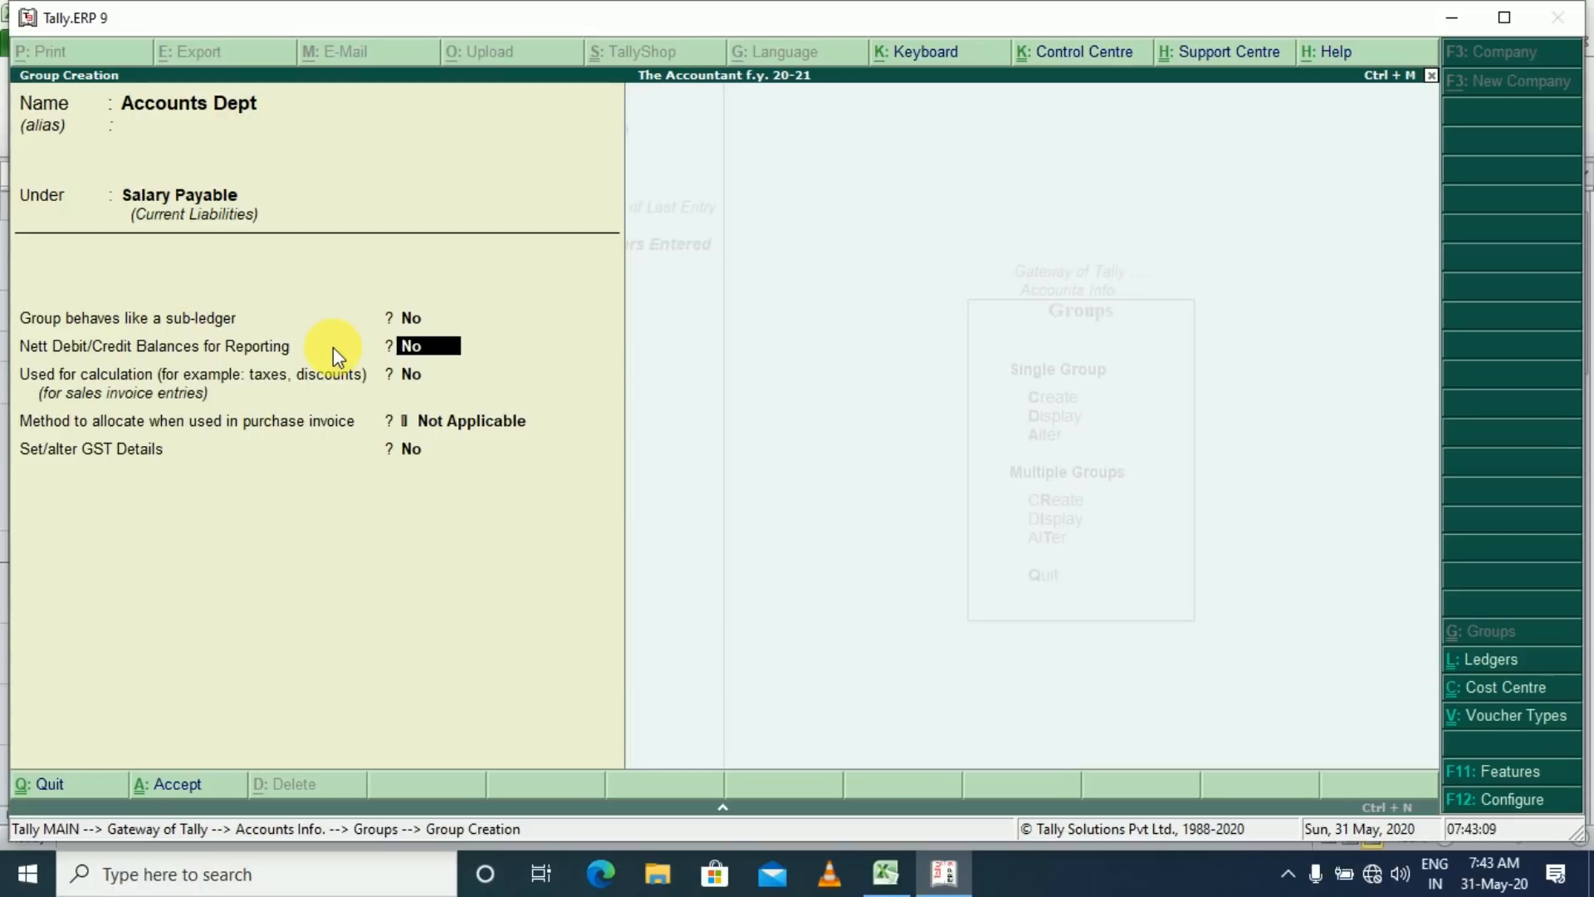
{"action": "key", "text": "Return"}
Create a group named Markeing Dept. under Salary Payable.
{"action": "key", "text": "Return"}
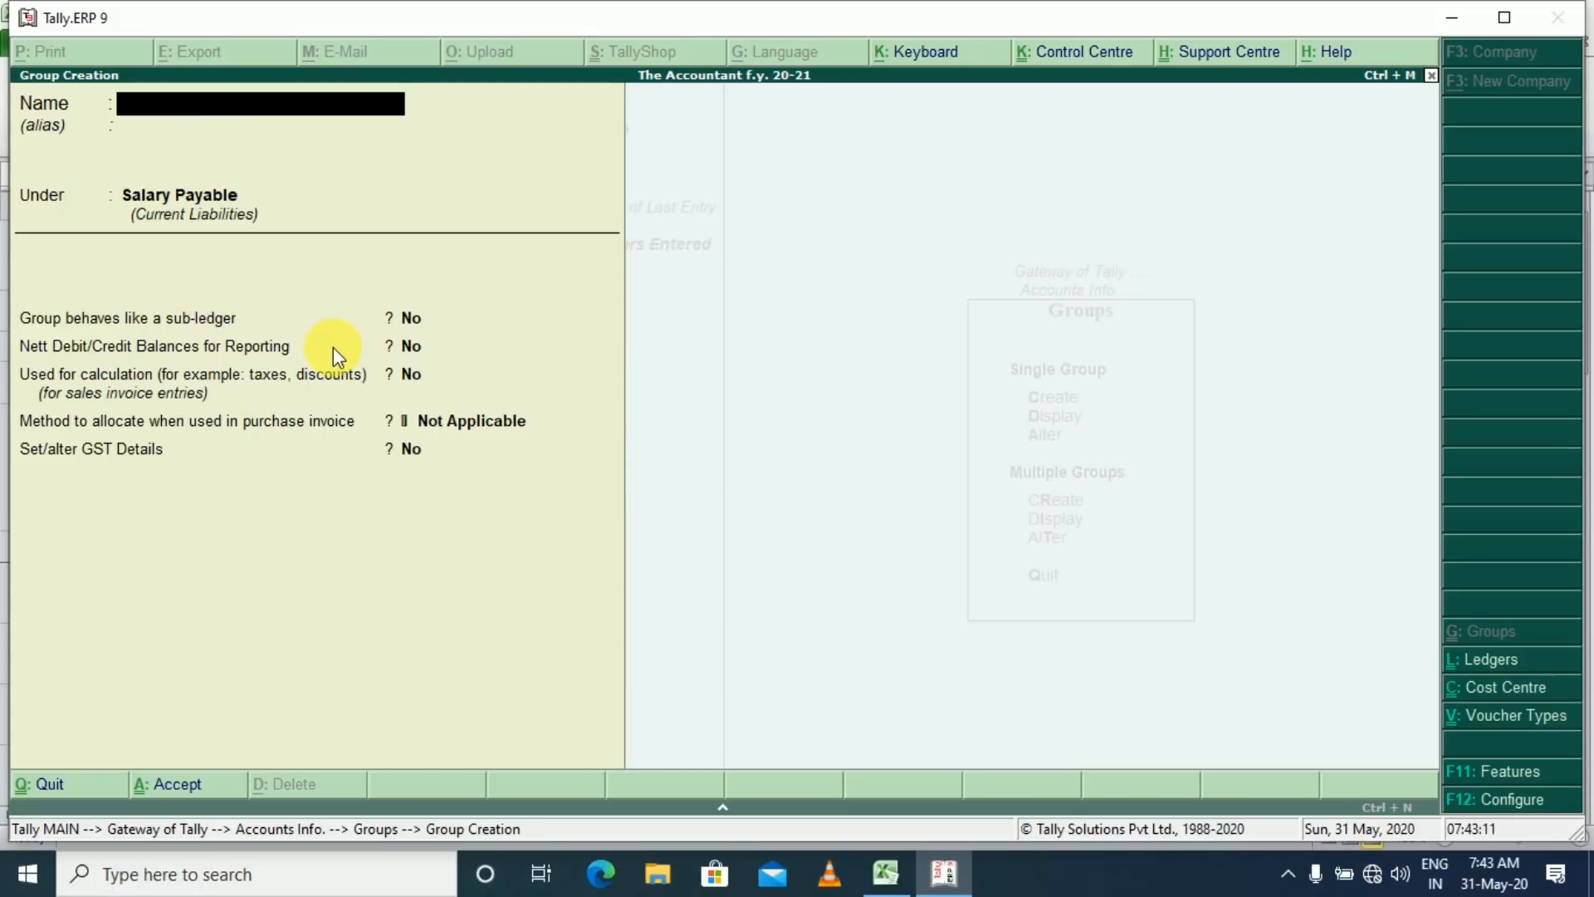
{"action": "type", "text": "Markeing Dept"}
{"action": "key", "text": "Return"}
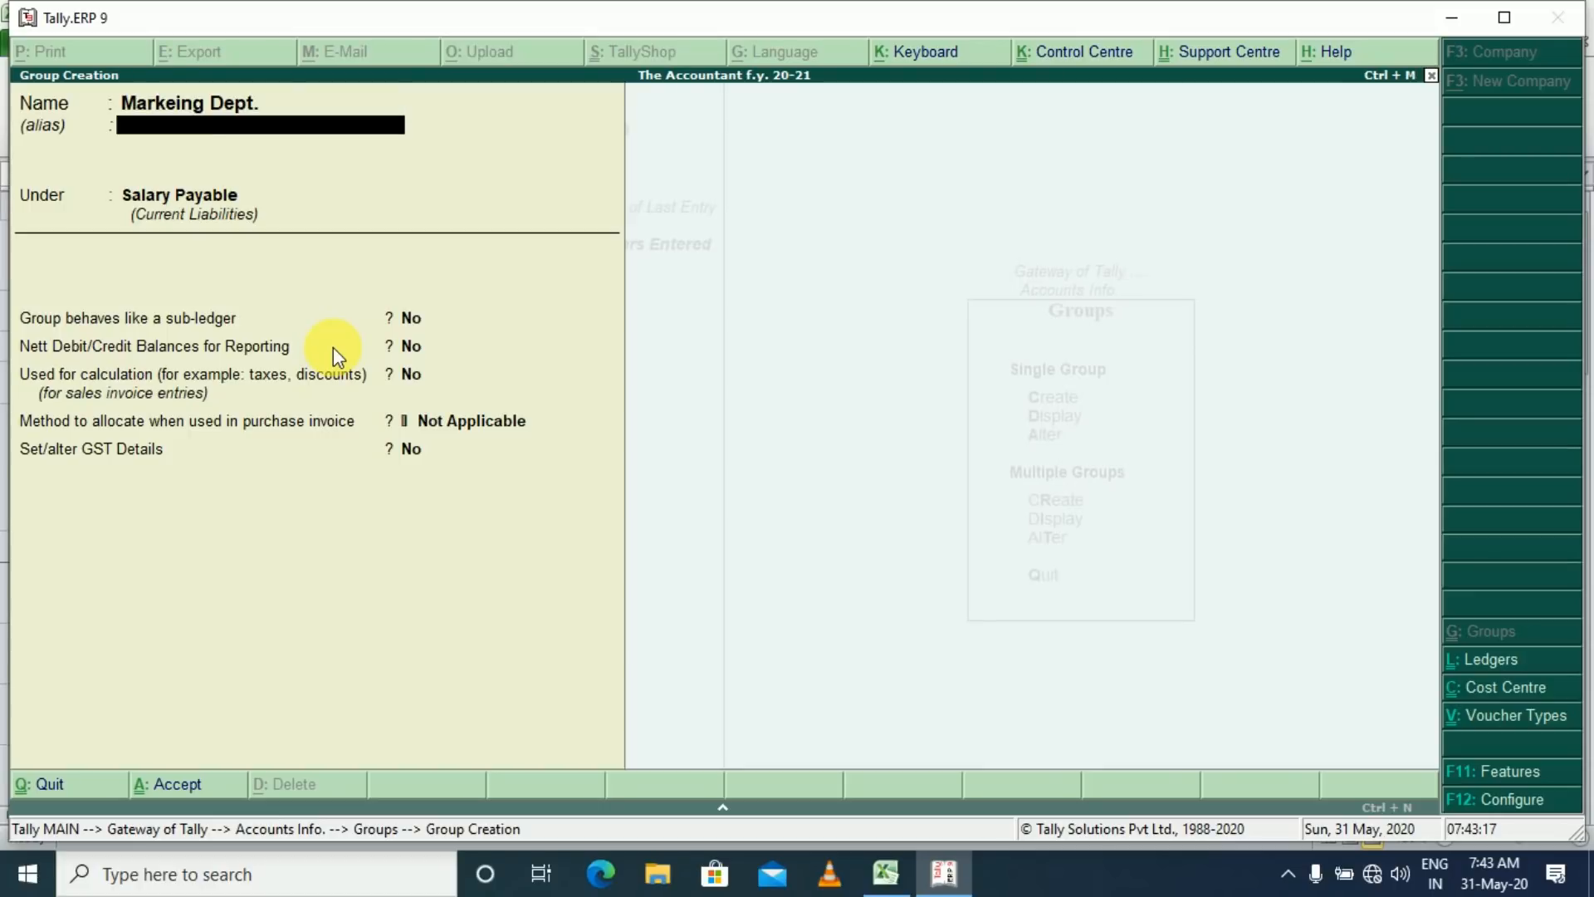
{"action": "key", "text": "Return"}
{"action": "key", "text": "Return"}
{"action": "key", "text": "Return"}
{"action": "key", "text": "Return"}
{"action": "key", "text": "Return"}
{"action": "key", "text": "Return"}
{"action": "key", "text": "Return"}
{"action": "key", "text": "Return"}
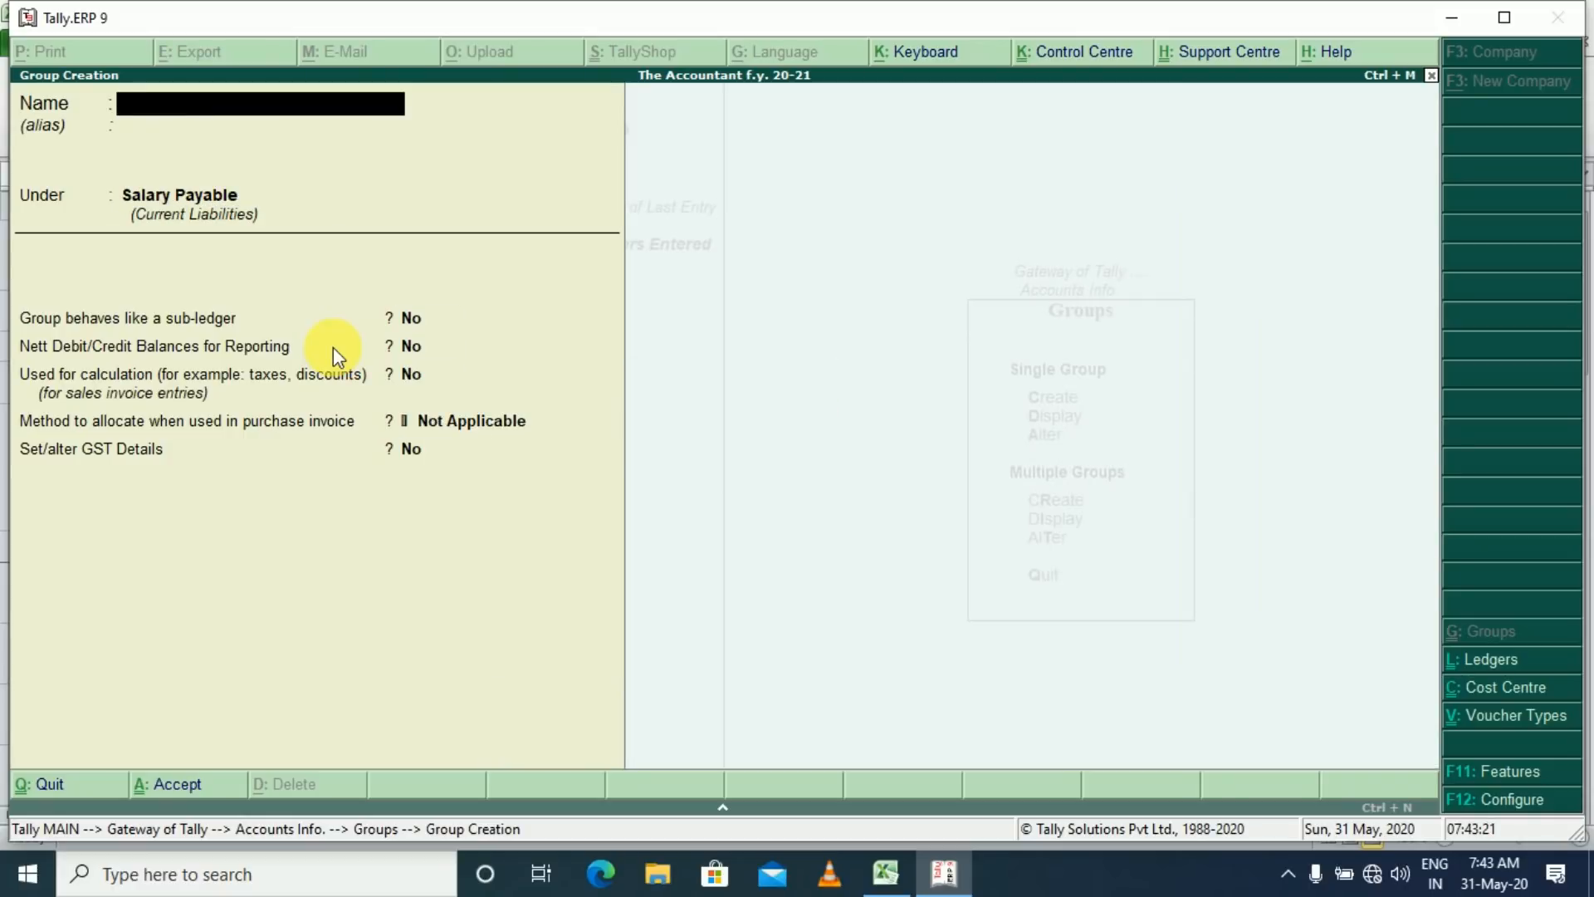
Create a group named General Dept. under Salary Payable and leave group creation.
{"action": "type", "text": "General Dept"}
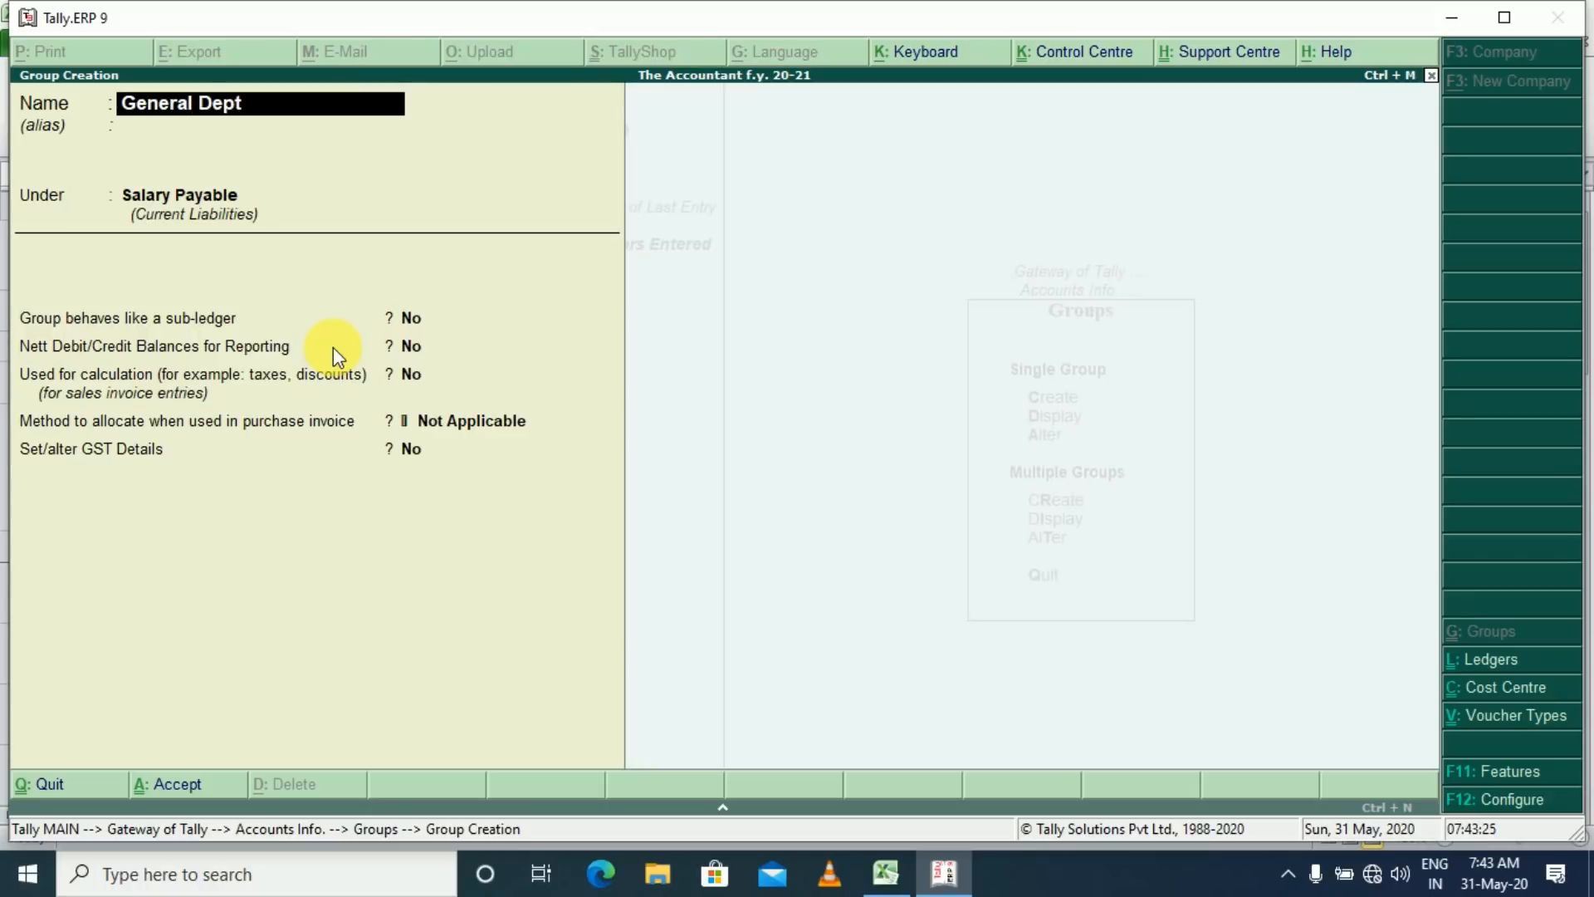
{"action": "type", "text": "."}
{"action": "key", "text": "Return"}
{"action": "key", "text": "Return"}
{"action": "key", "text": "Return"}
{"action": "key", "text": "Return"}
{"action": "key", "text": "Return"}
{"action": "key", "text": "Return"}
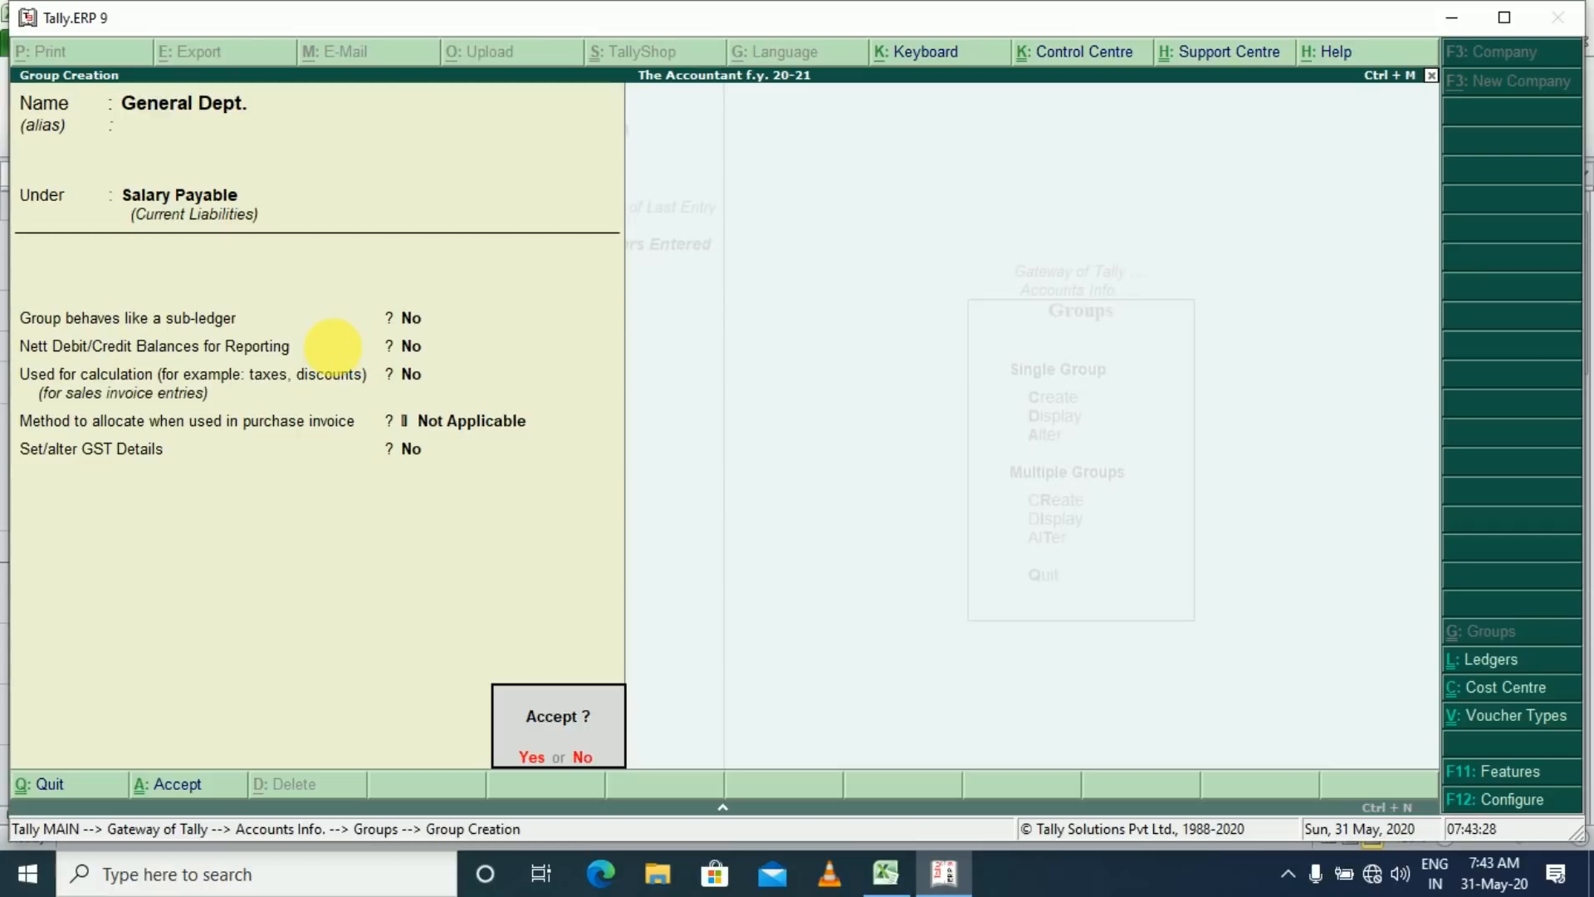
{"action": "key", "text": "Return"}
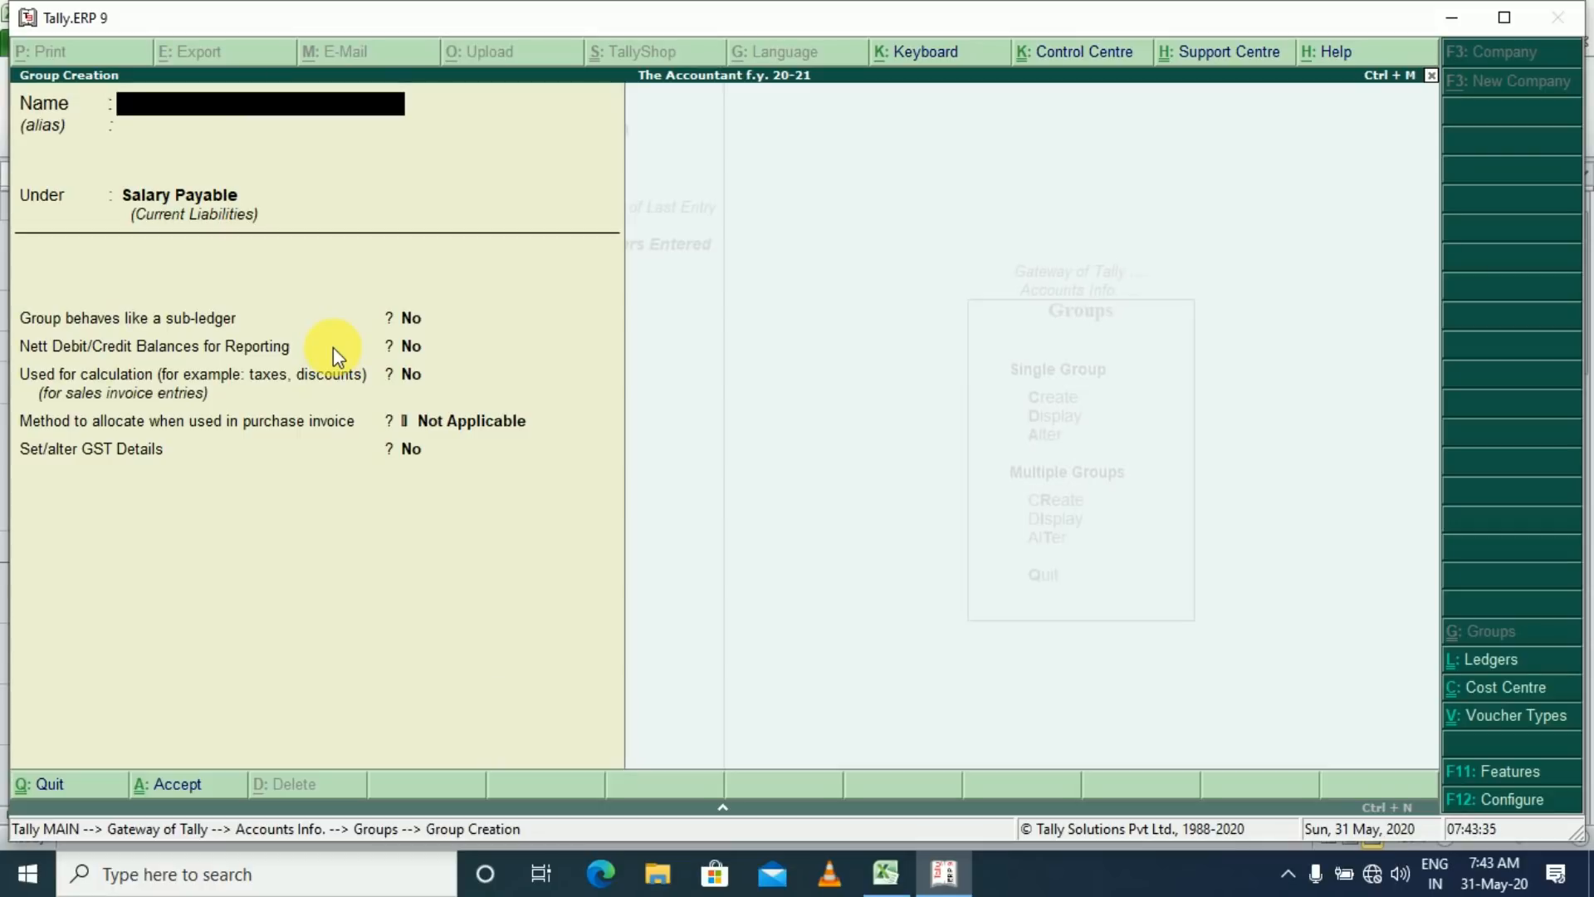
{"action": "key", "text": "Escape"}
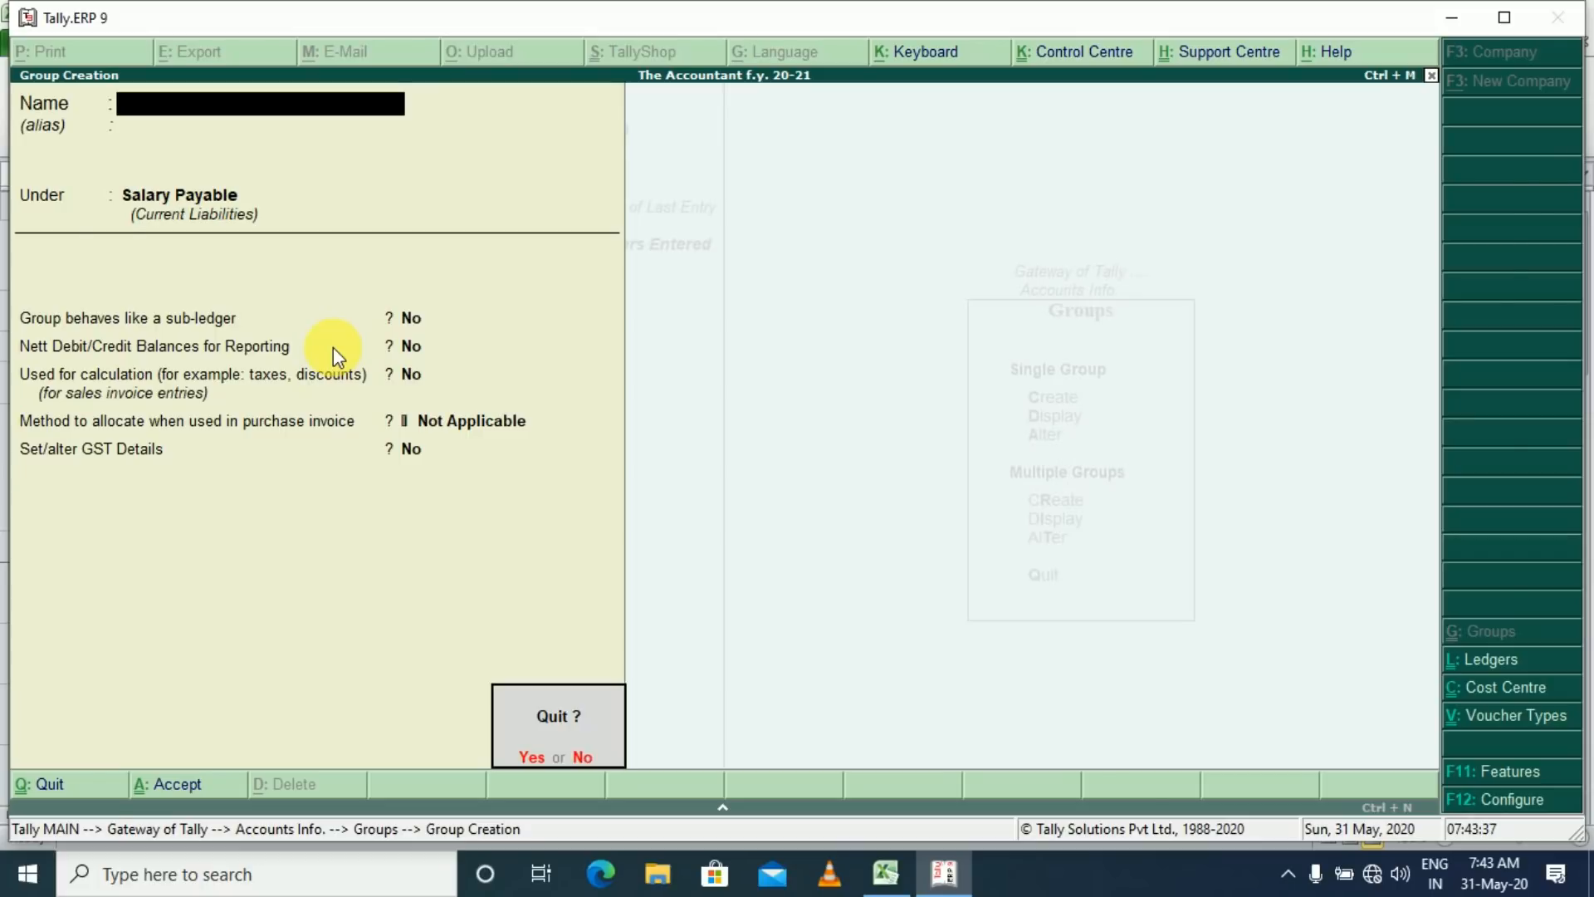
{"action": "key", "text": "Return"}
{"action": "key", "text": "Escape"}
{"action": "key", "text": "Escape"}
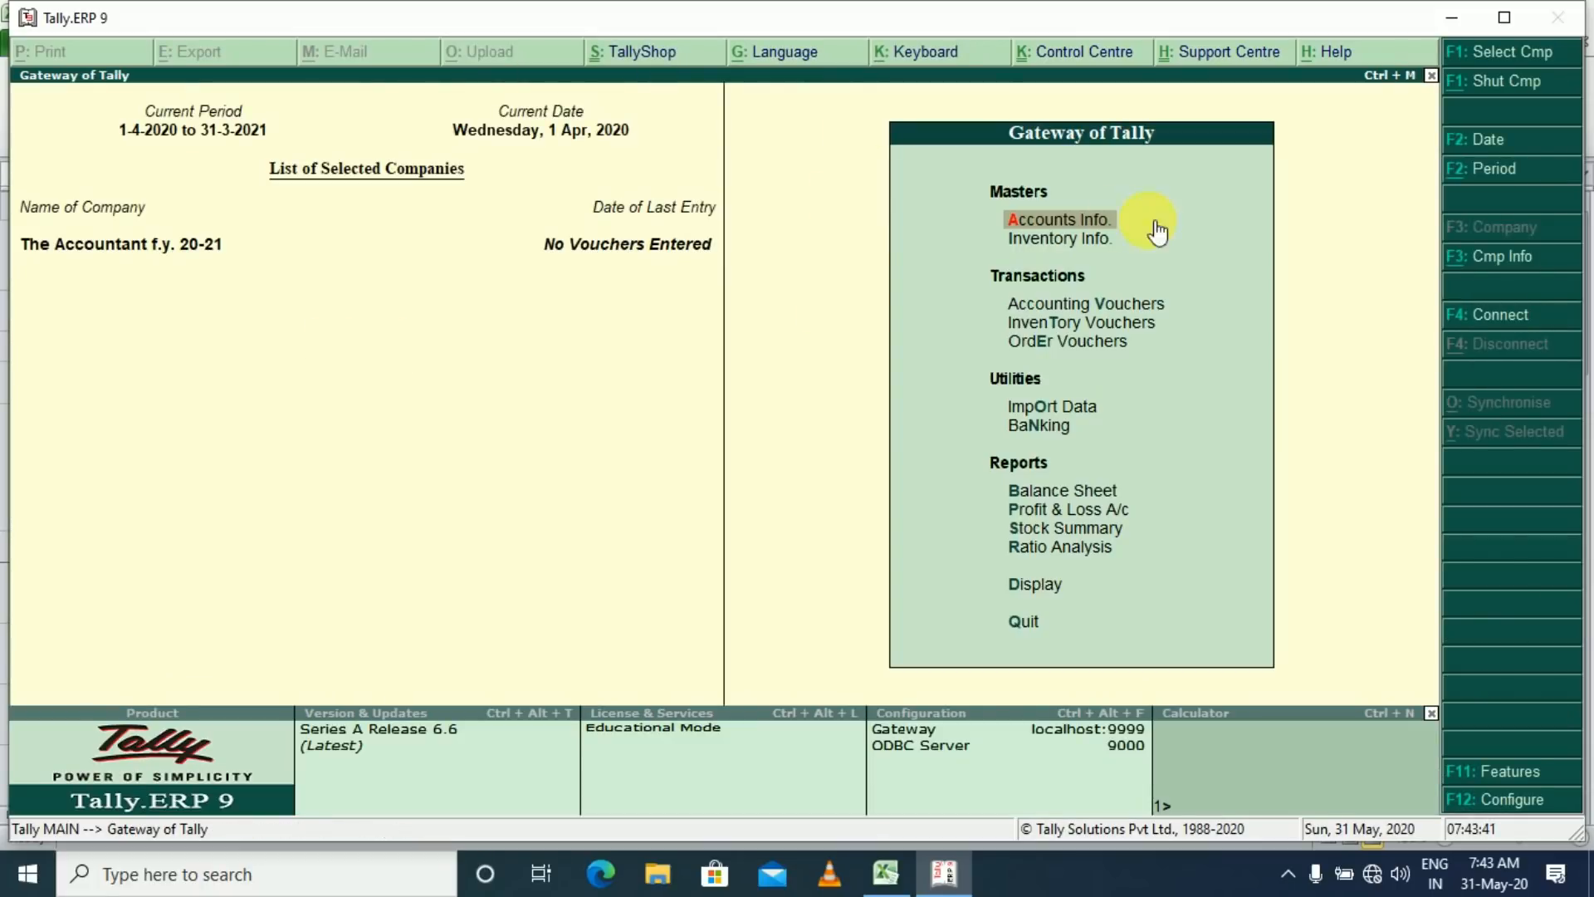
Open single ledger creation from Accounts Info.
{"action": "left_click", "coordinate": [1111, 223]}
{"action": "key", "text": "Down"}
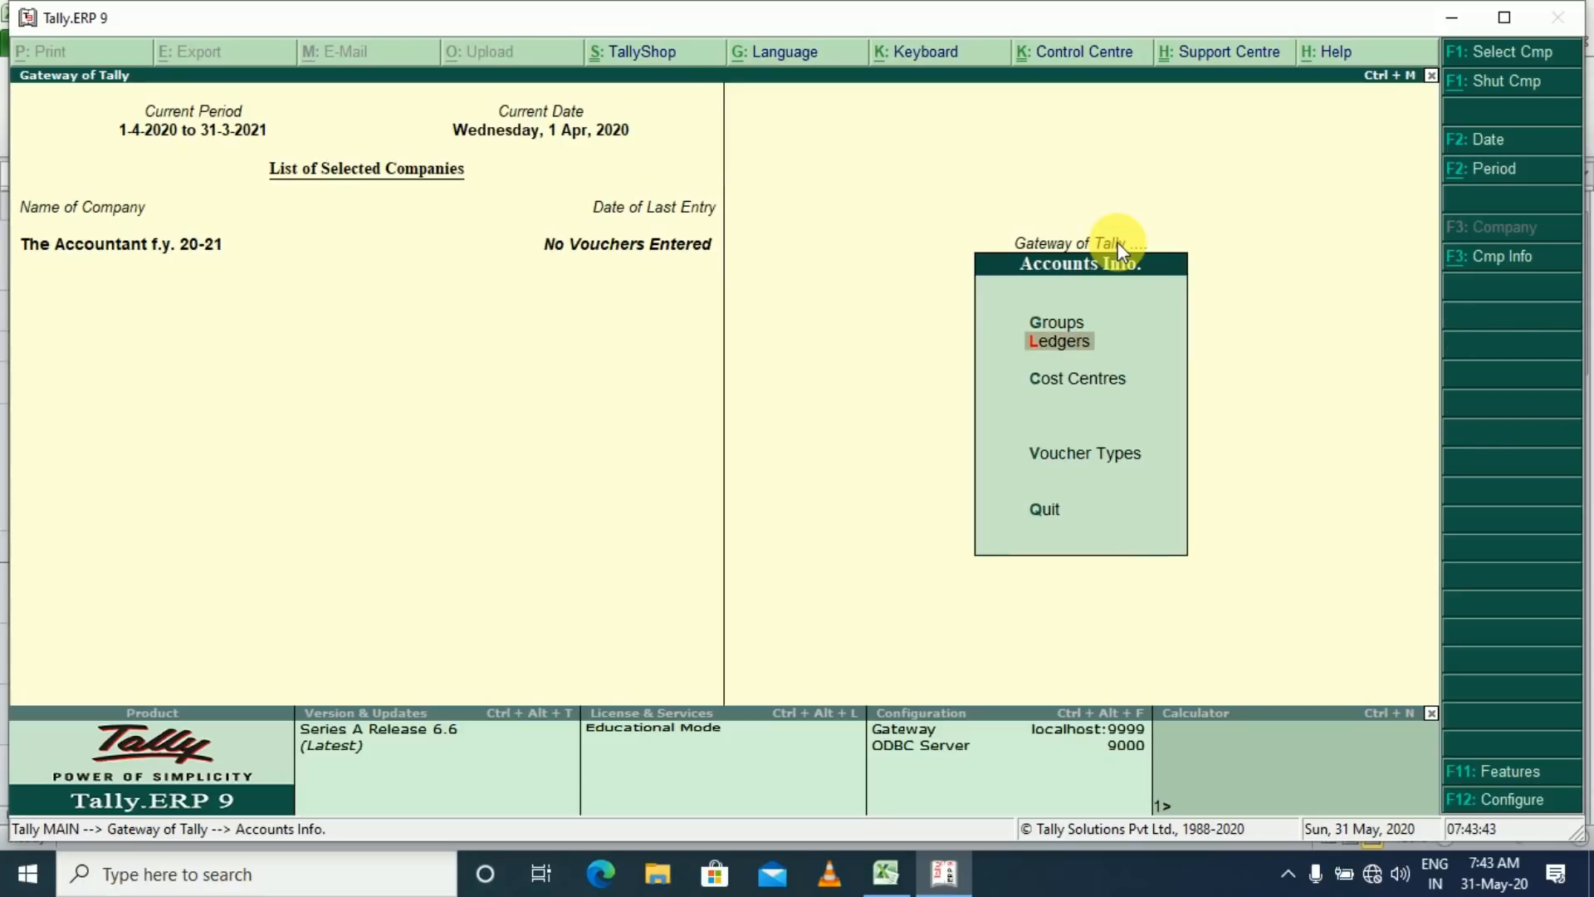
{"action": "left_click", "coordinate": [1071, 357]}
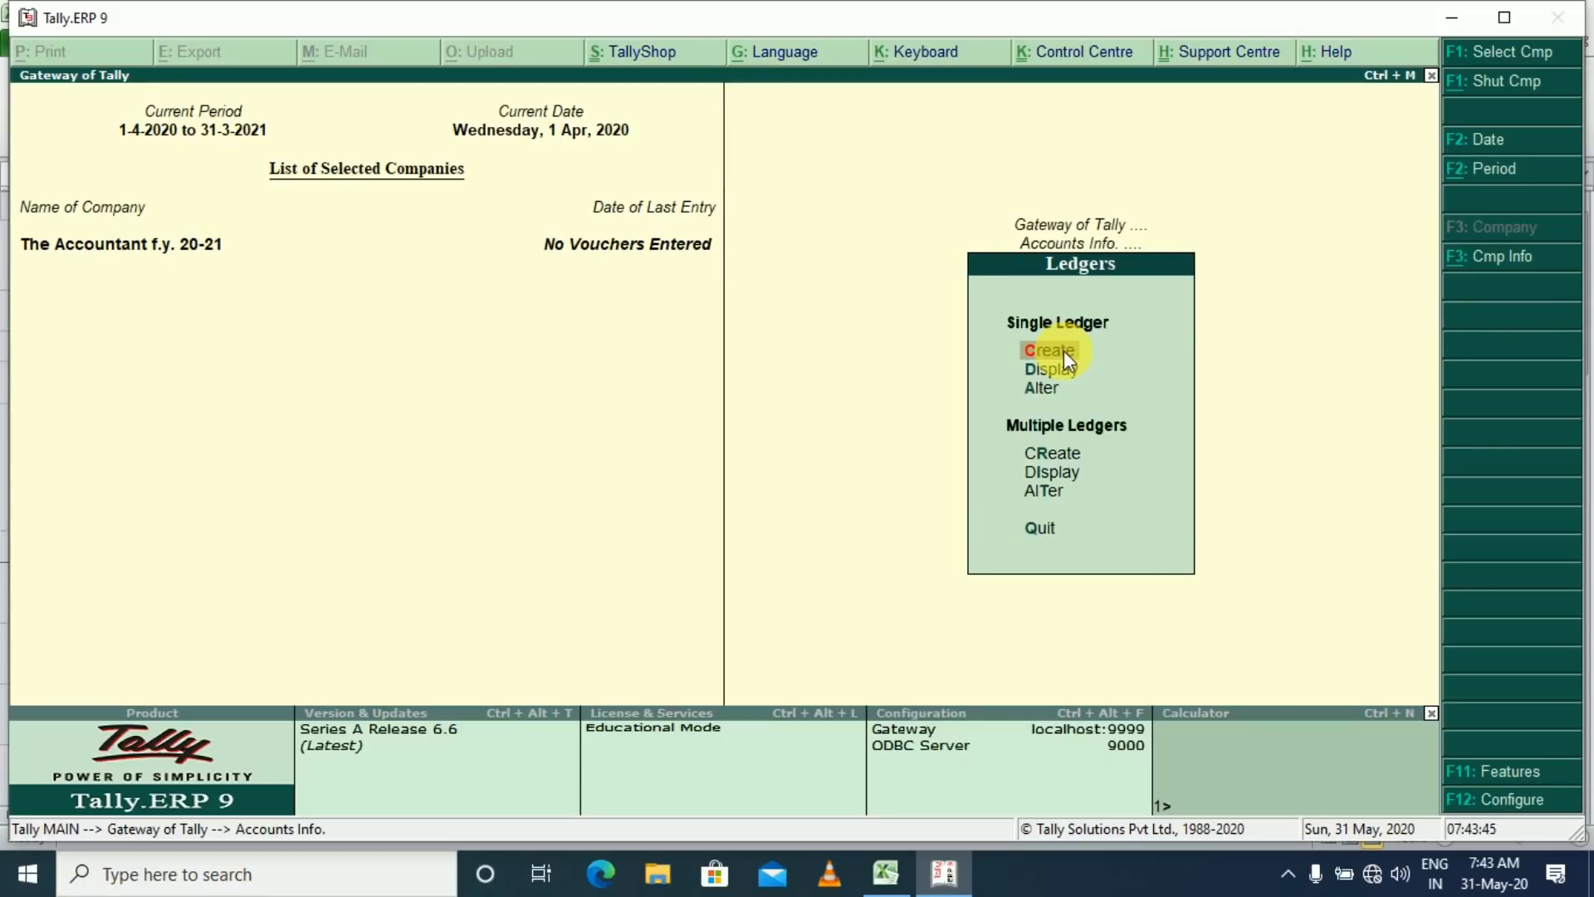
{"action": "left_click", "coordinate": [1047, 350]}
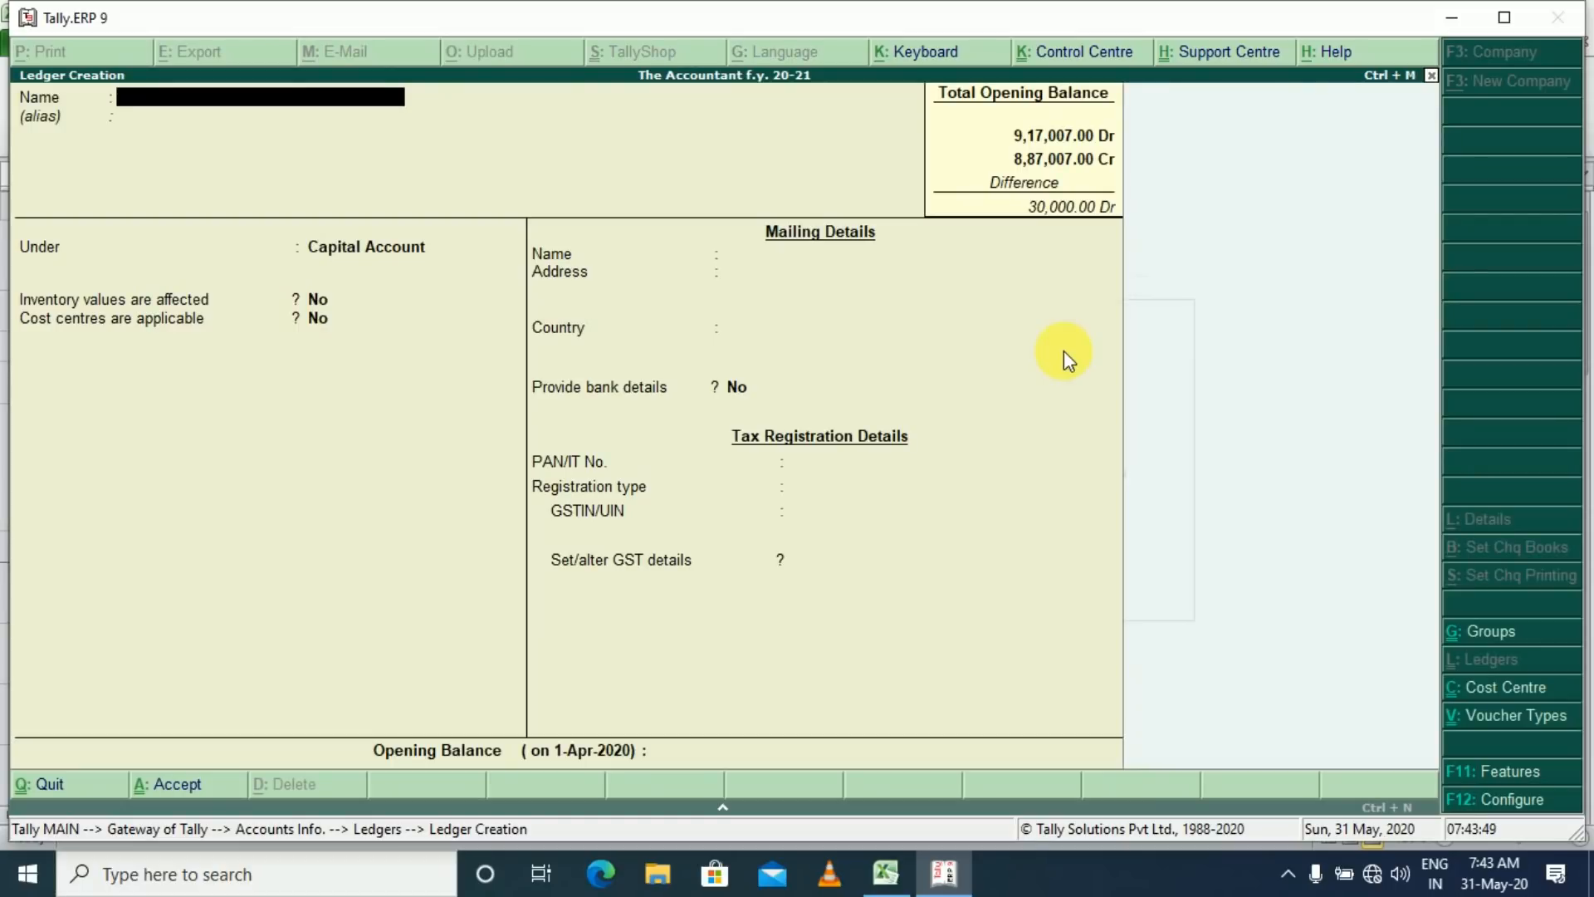
Switch between the ledger creation screen and the Salary Sheet's employee list.
{"action": "key", "text": "alt+Tab"}
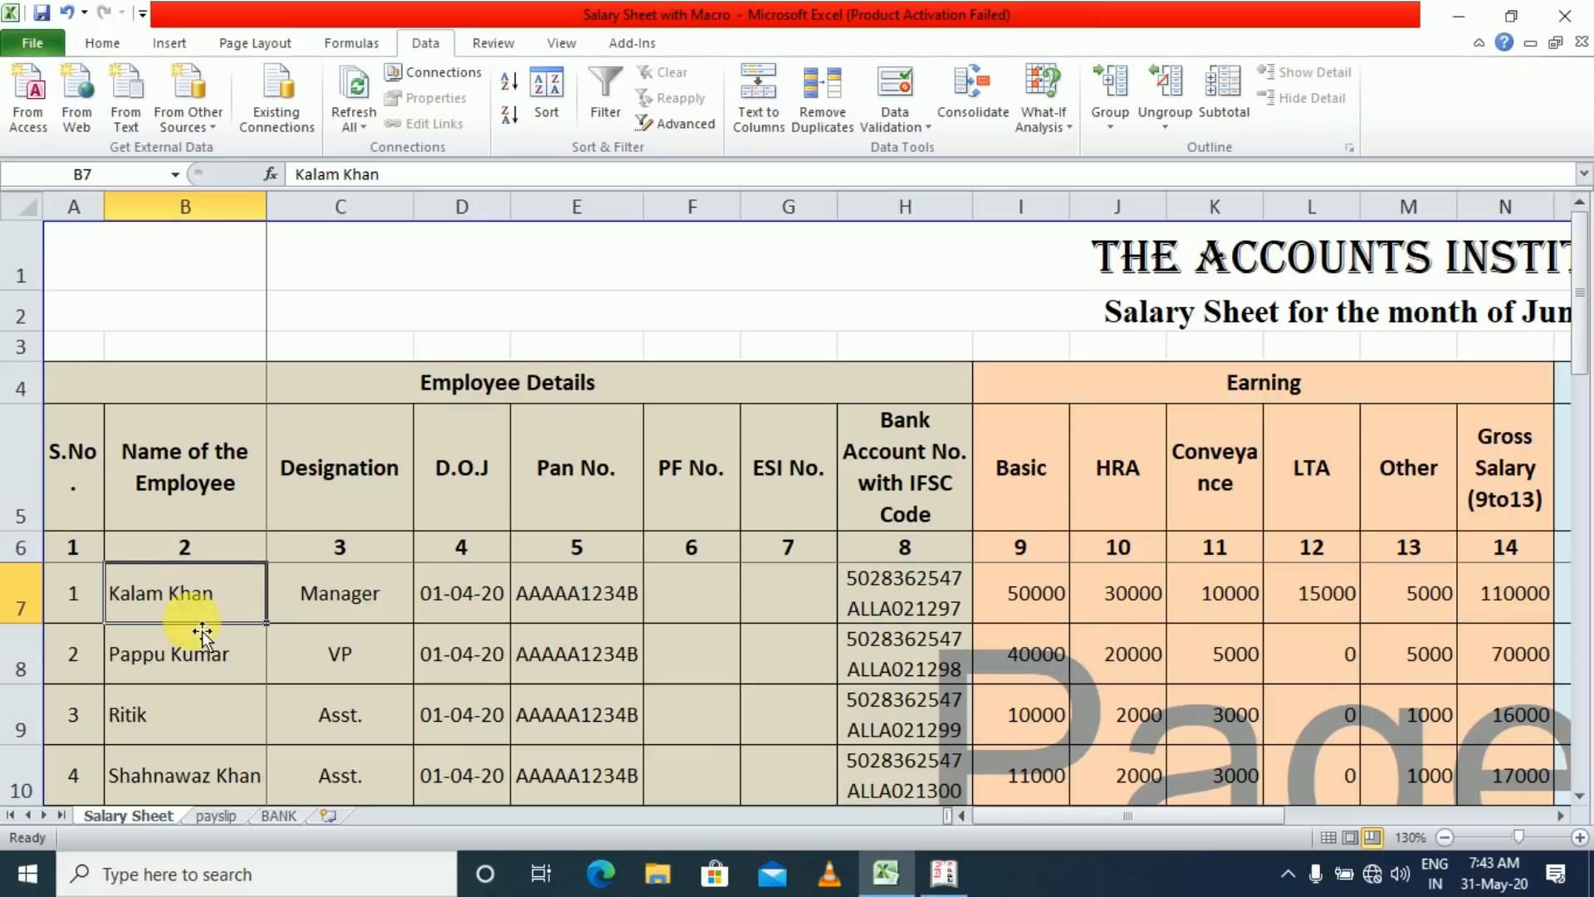
{"action": "key", "text": "alt+Tab"}
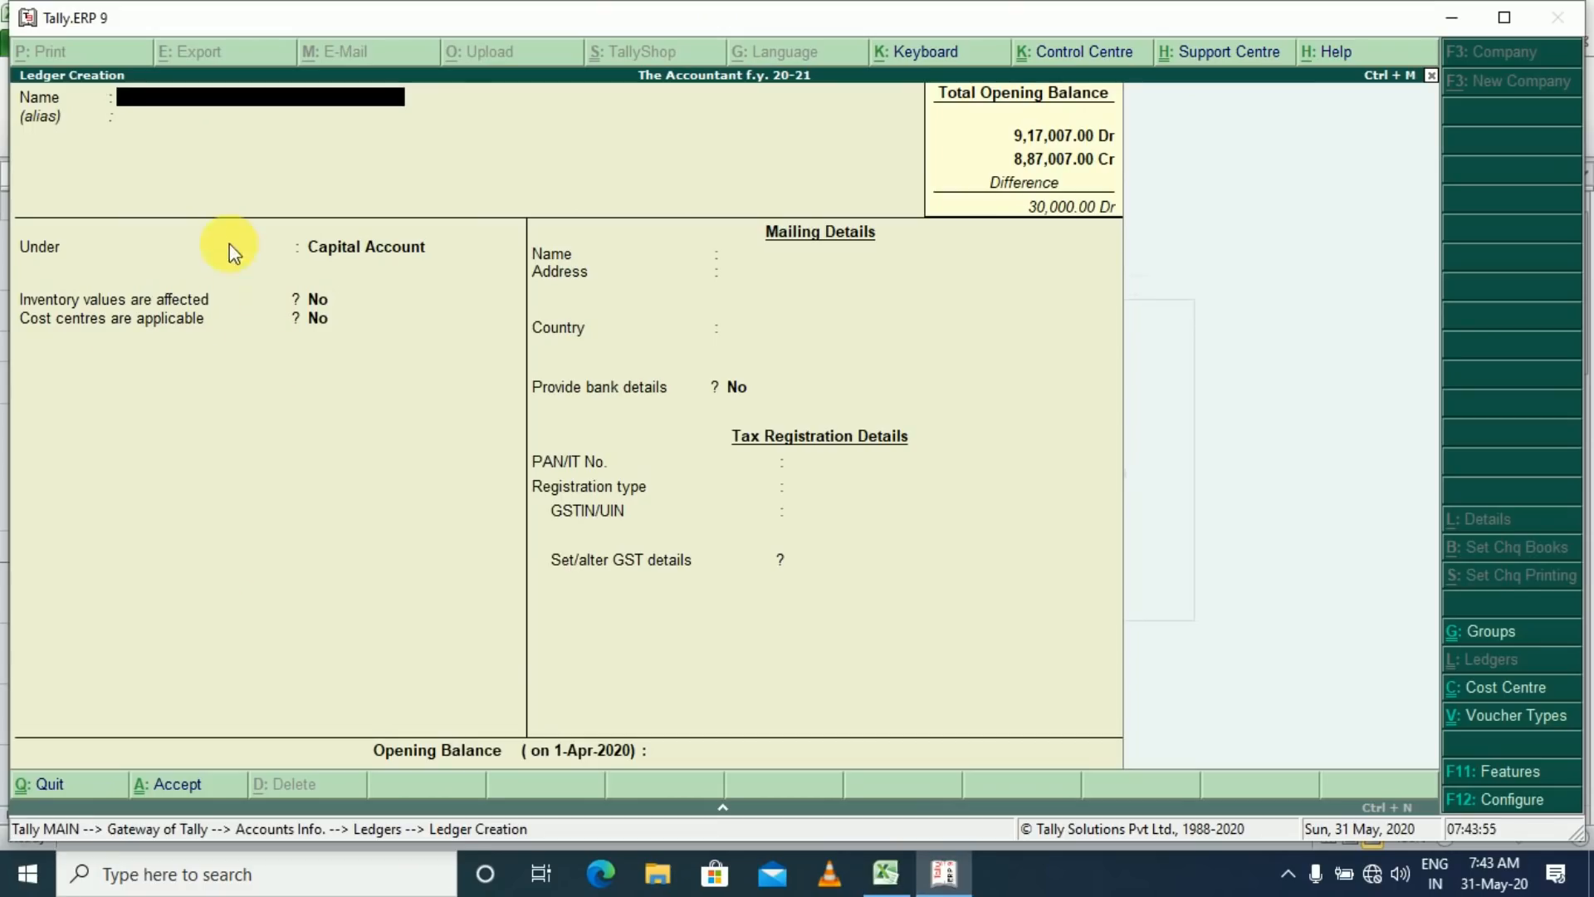
{"action": "key", "text": "alt+Tab"}
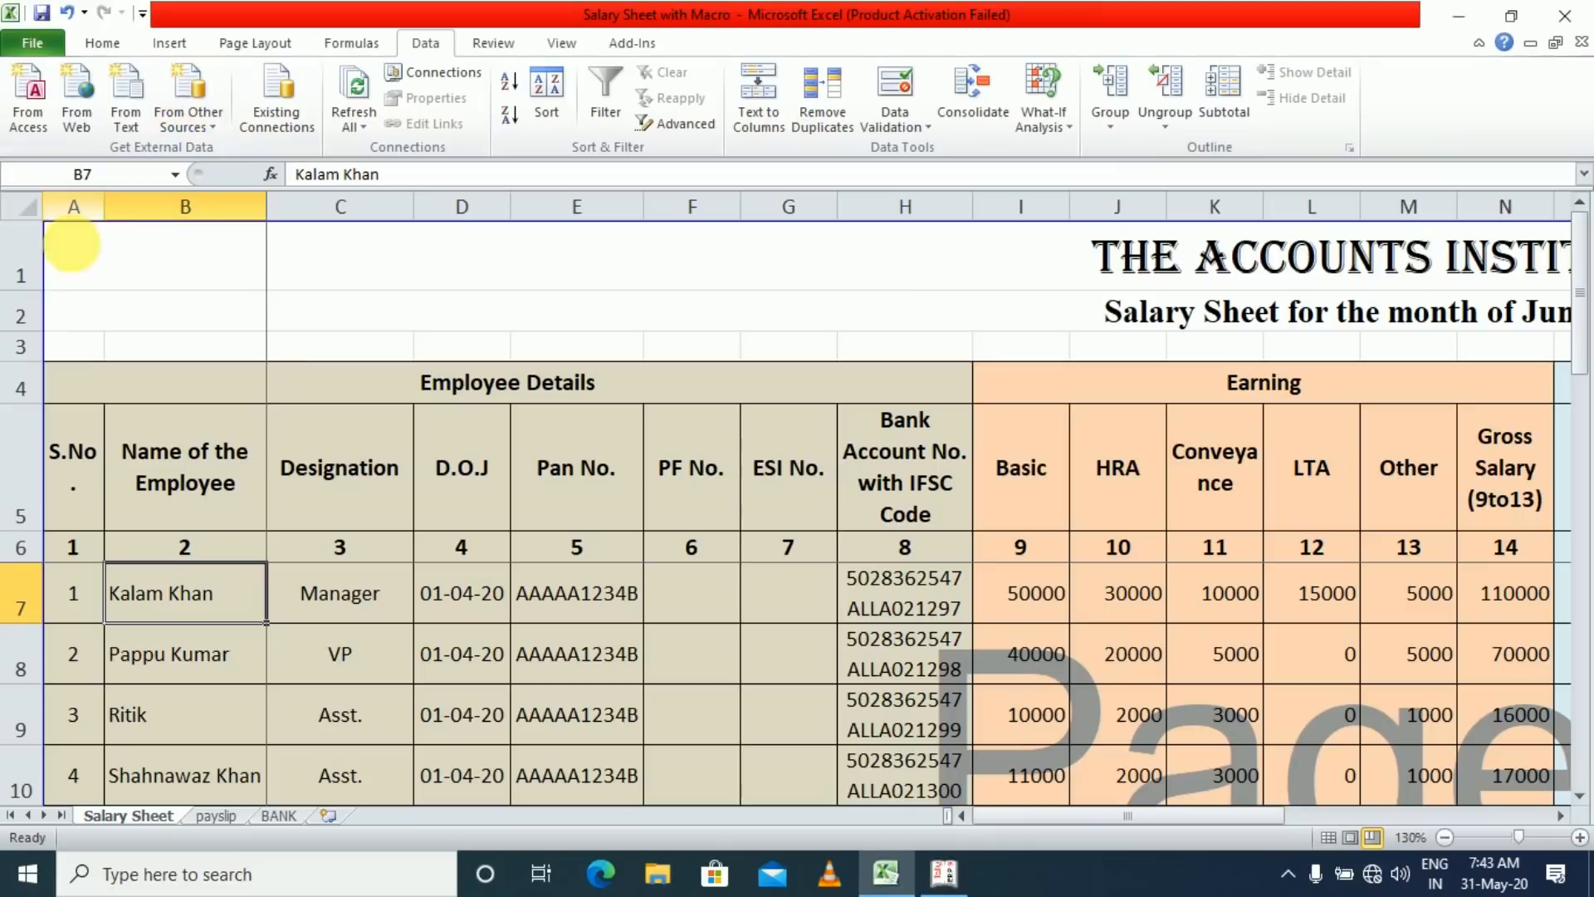
{"action": "key", "text": "alt+Tab"}
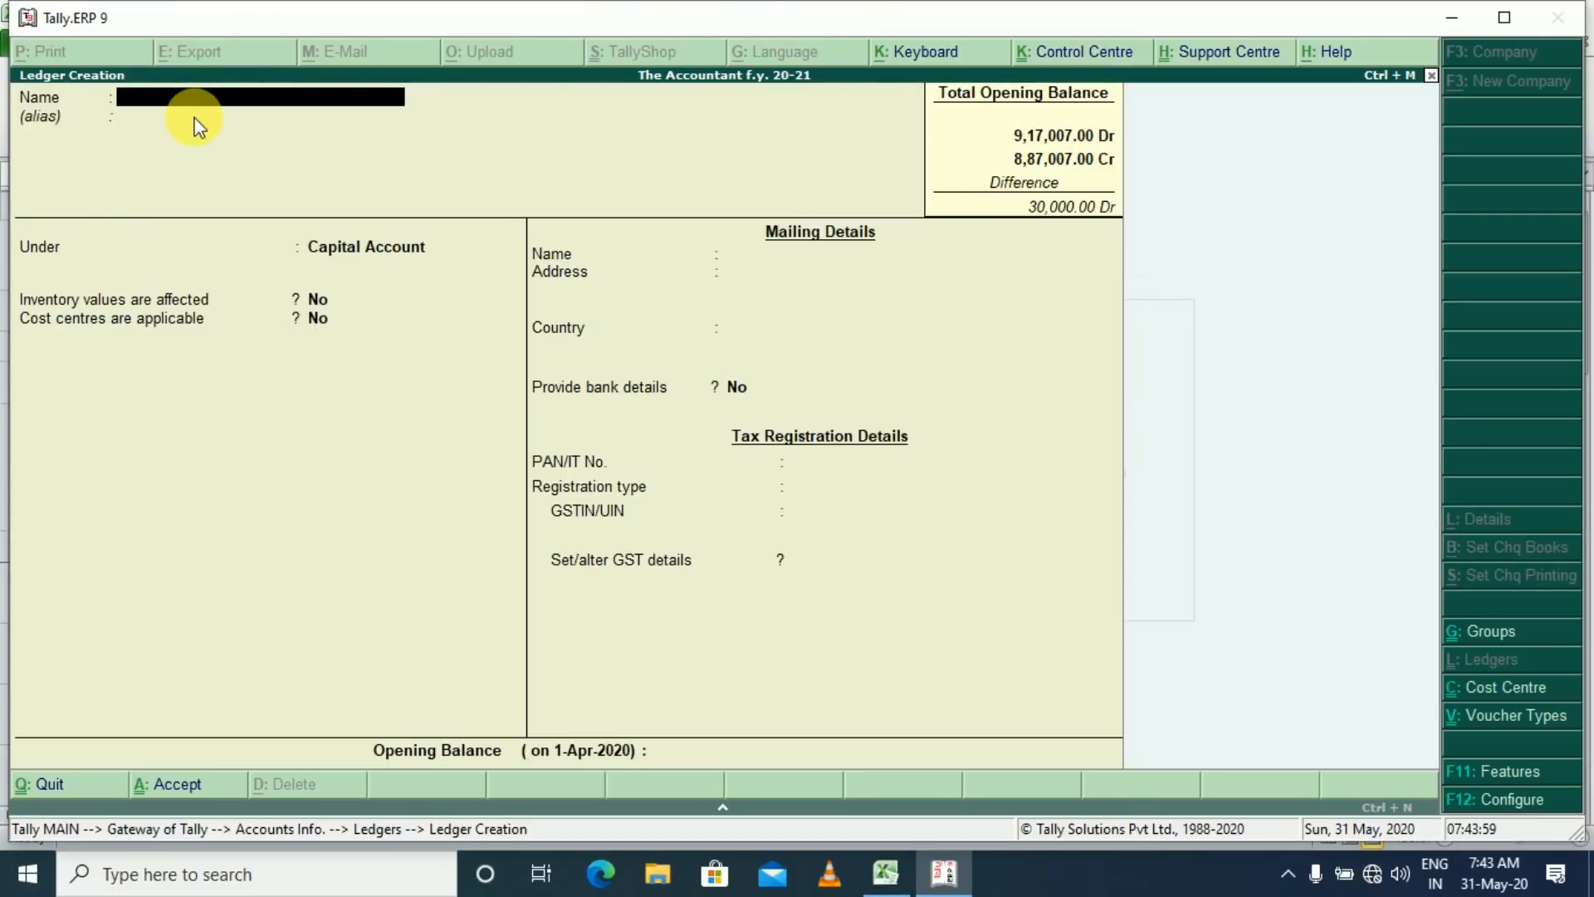
{"action": "key", "text": "alt+Tab"}
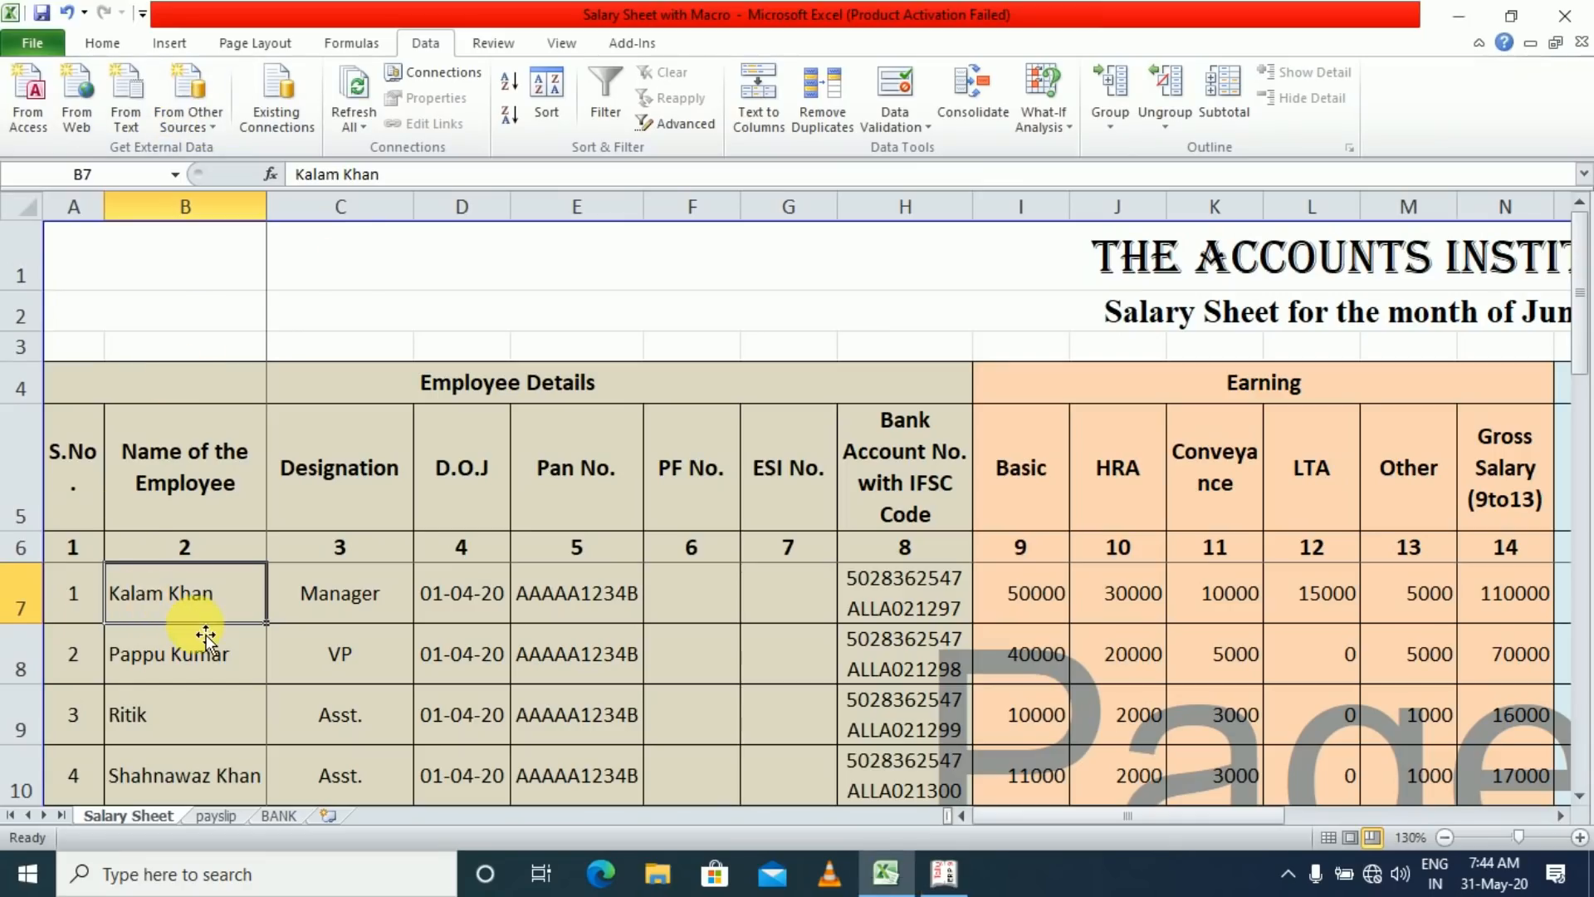
{"action": "key", "text": "ctrl+c"}
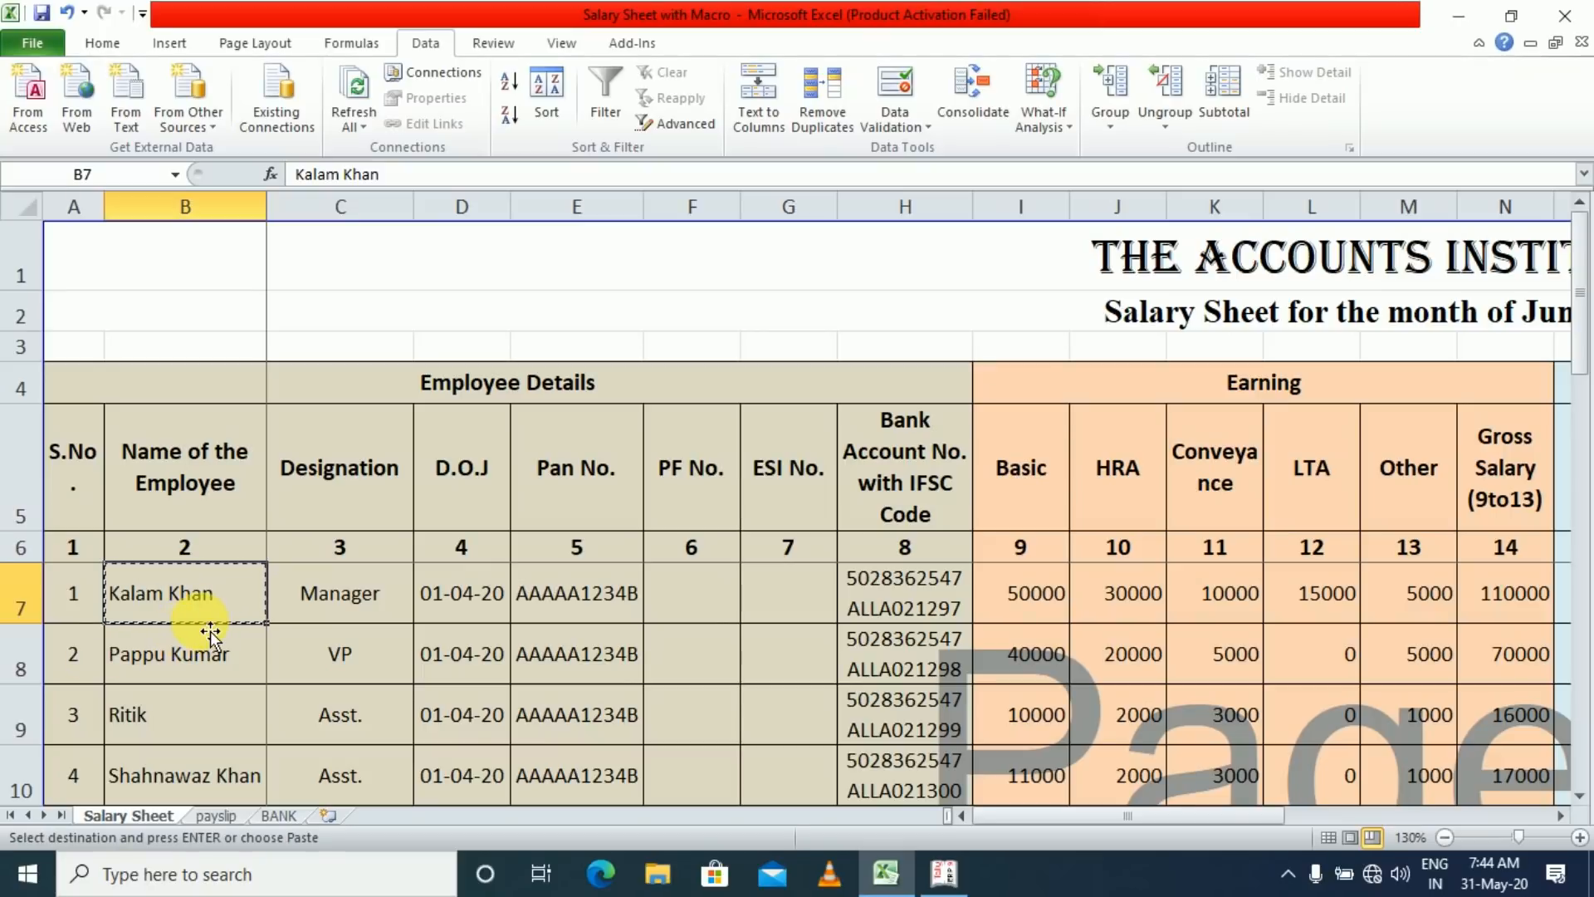
{"action": "key", "text": "alt+Tab"}
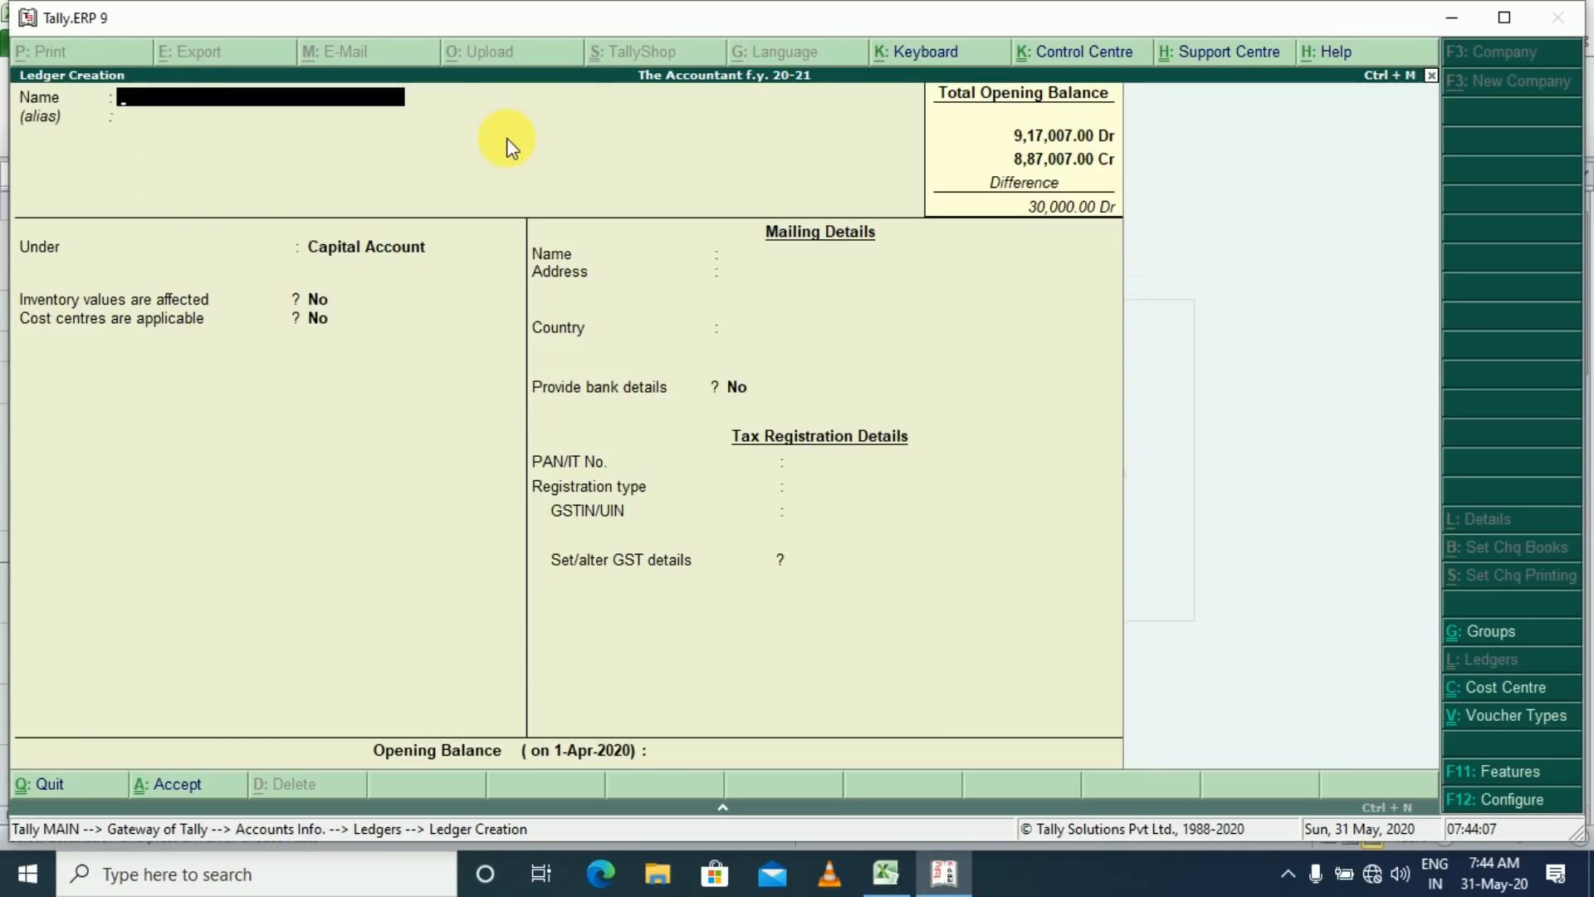
{"action": "key", "text": "ctrl+alt+v"}
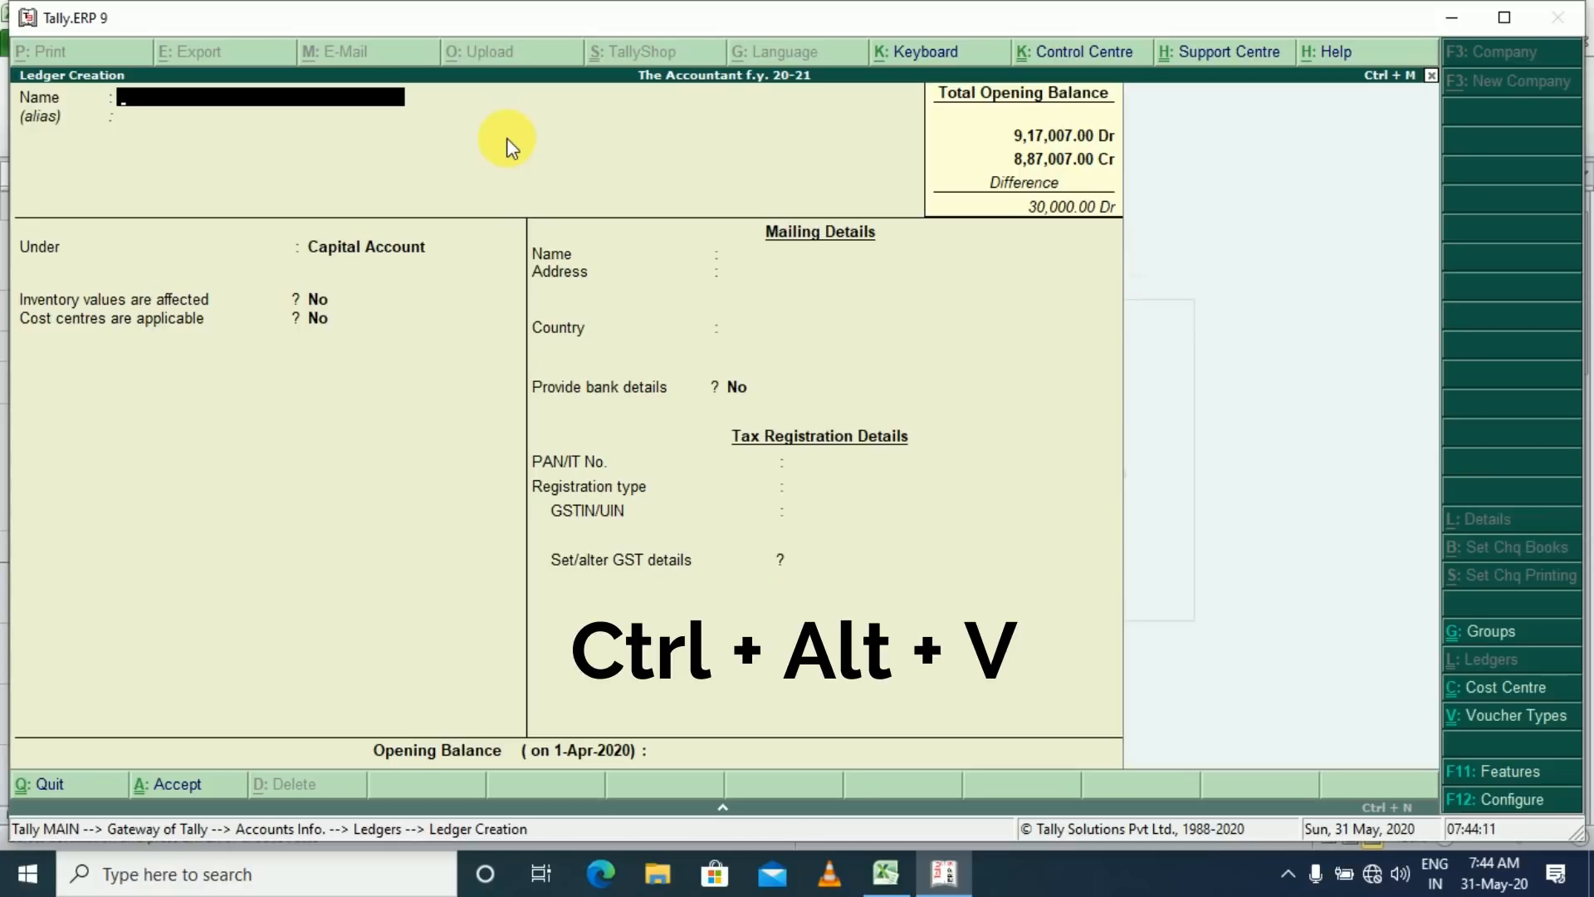
{"action": "key", "text": "ctrl+alt+v"}
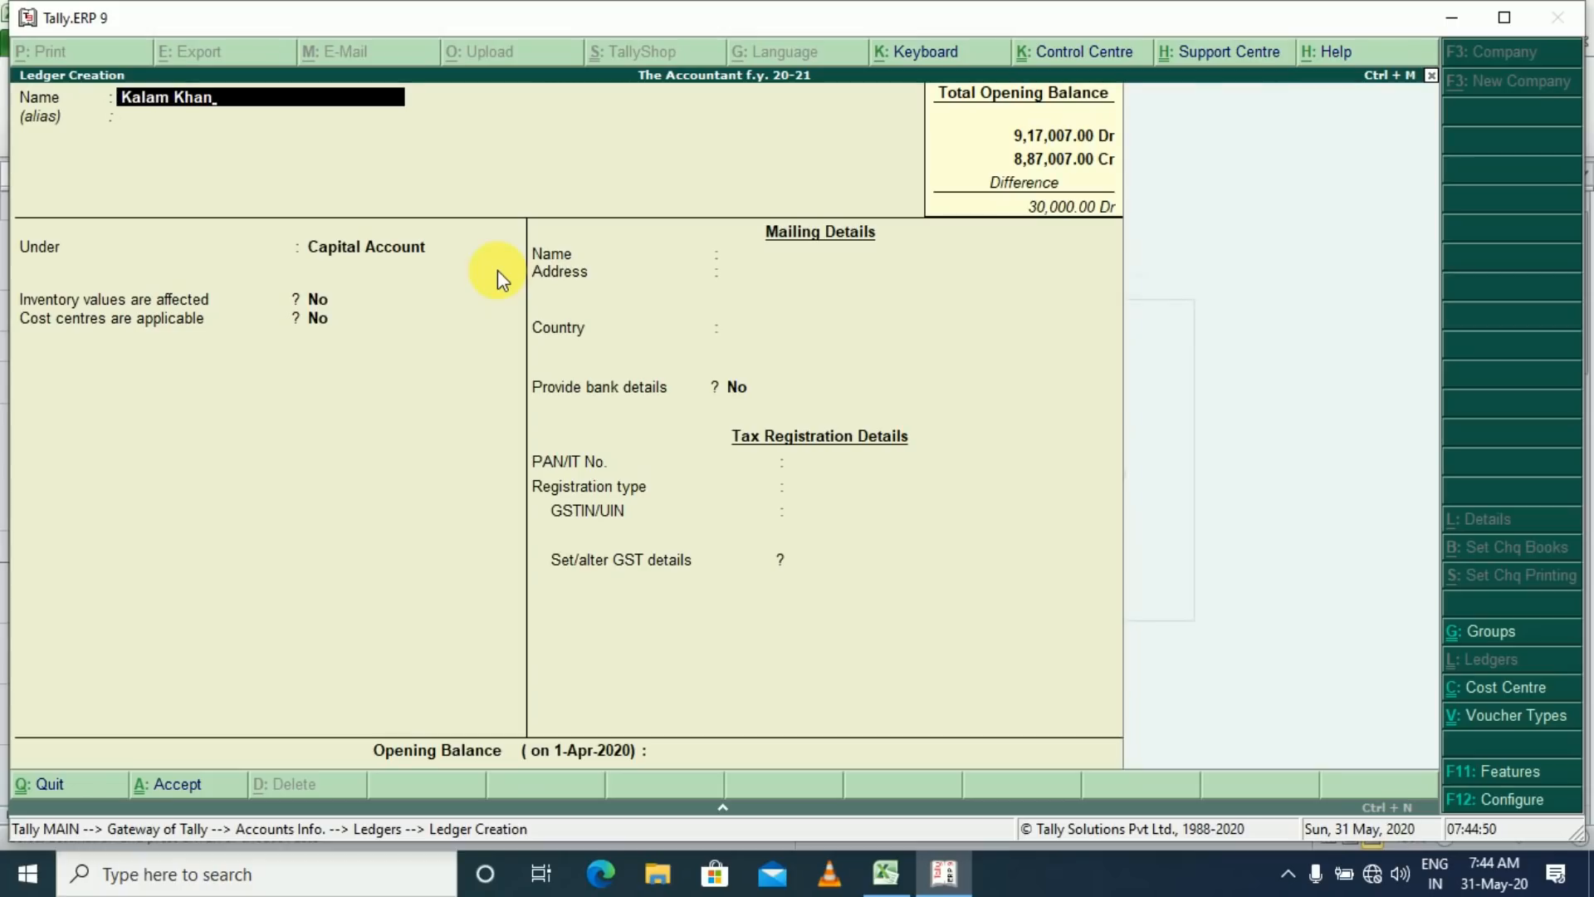
{"action": "key", "text": "Return"}
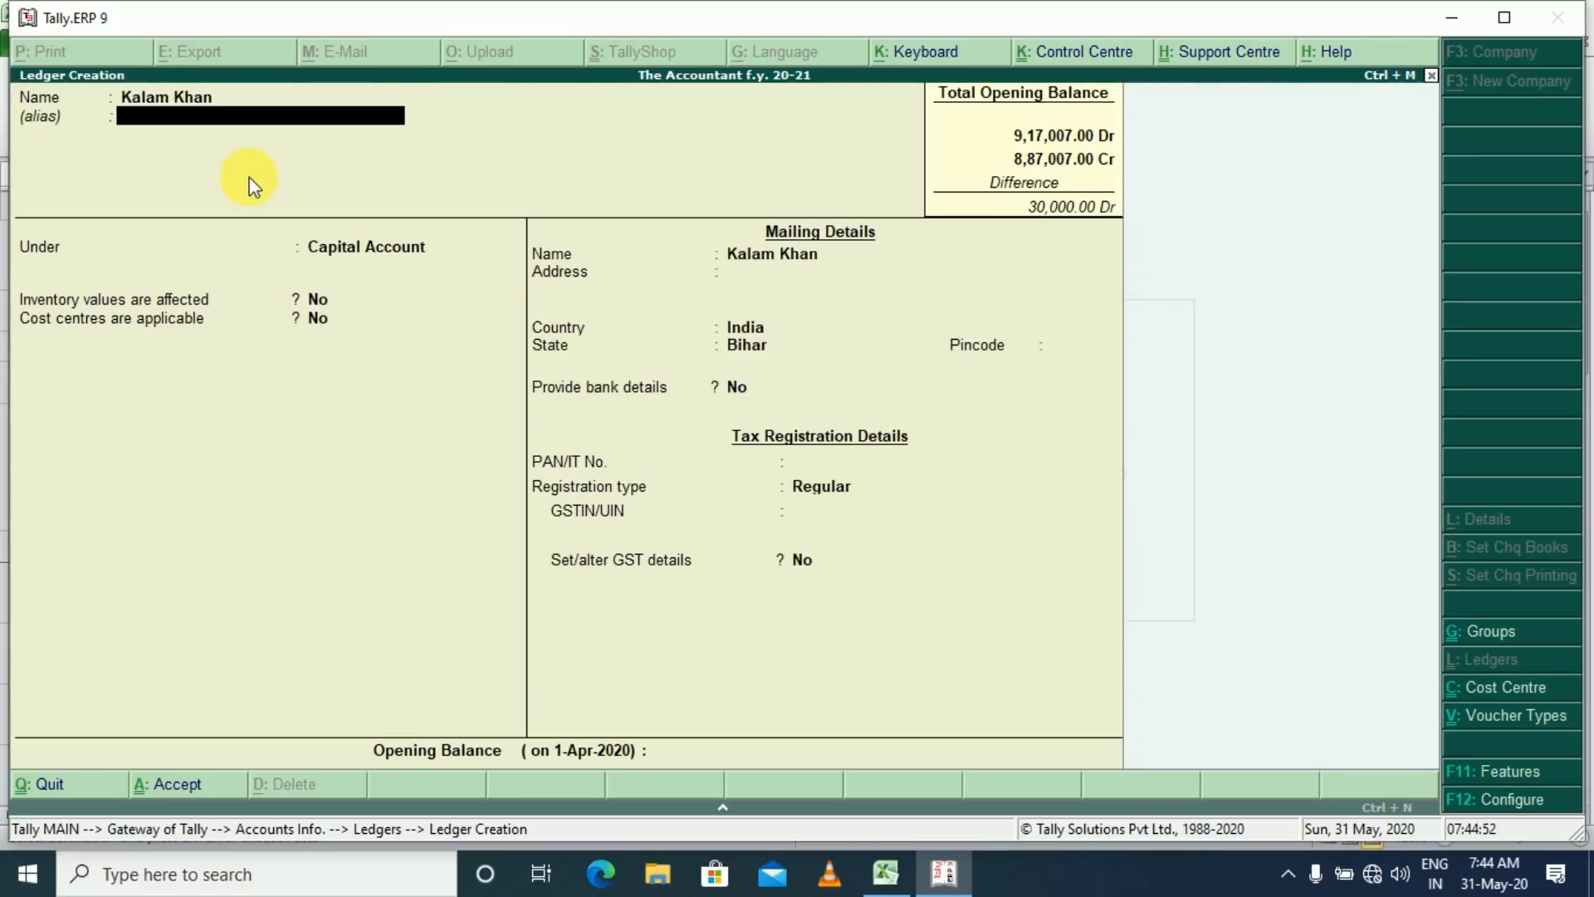
{"action": "key", "text": "Return"}
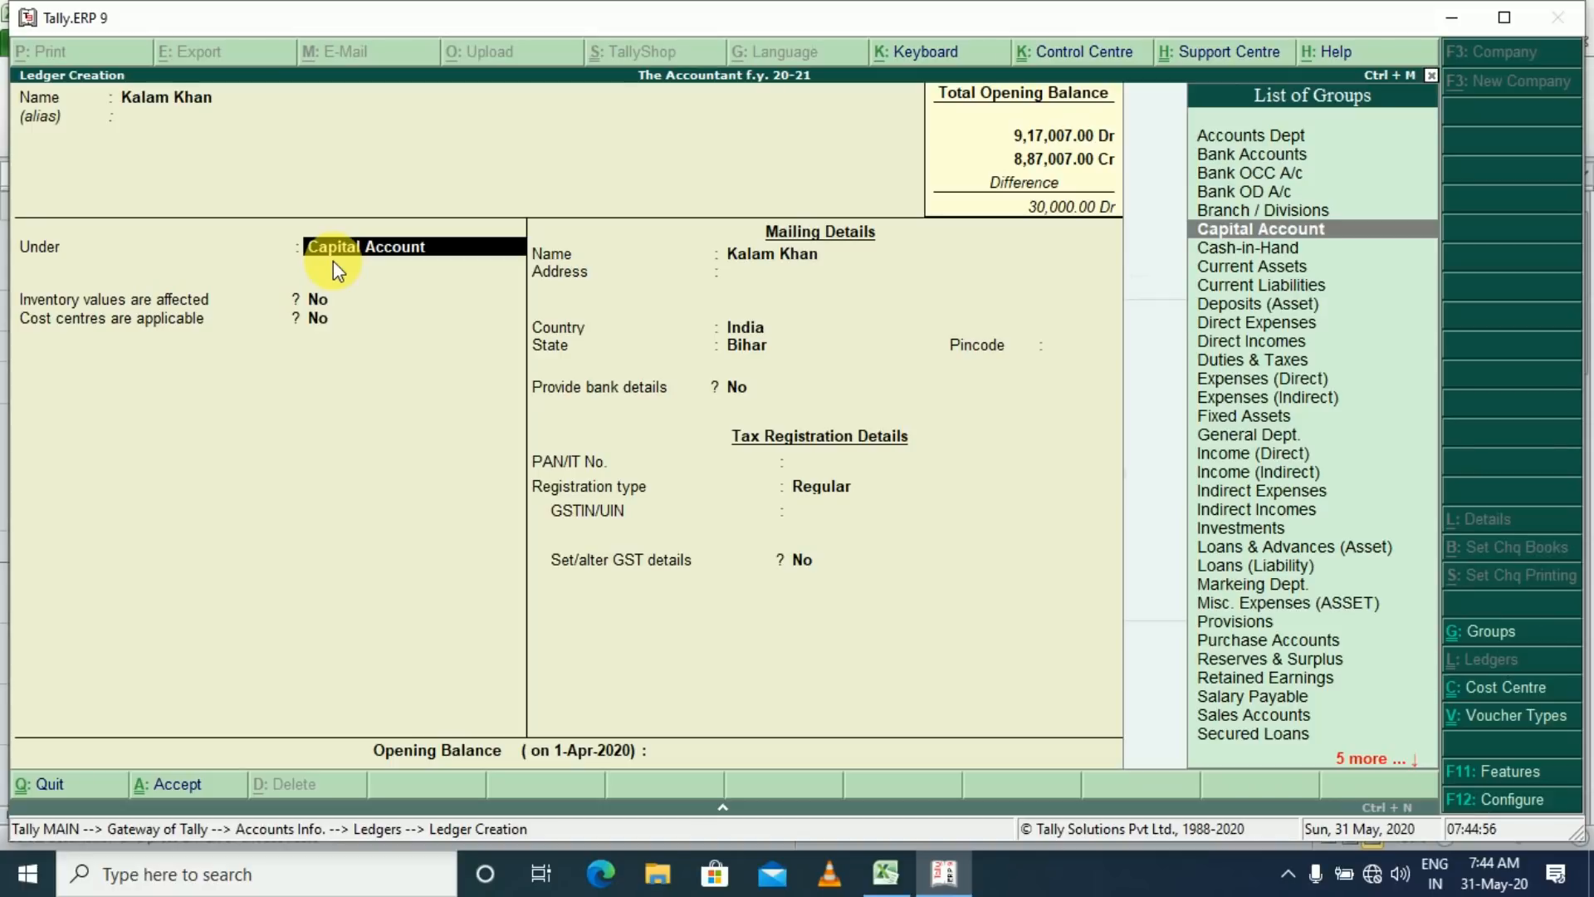
{"action": "key", "text": "alt+Tab"}
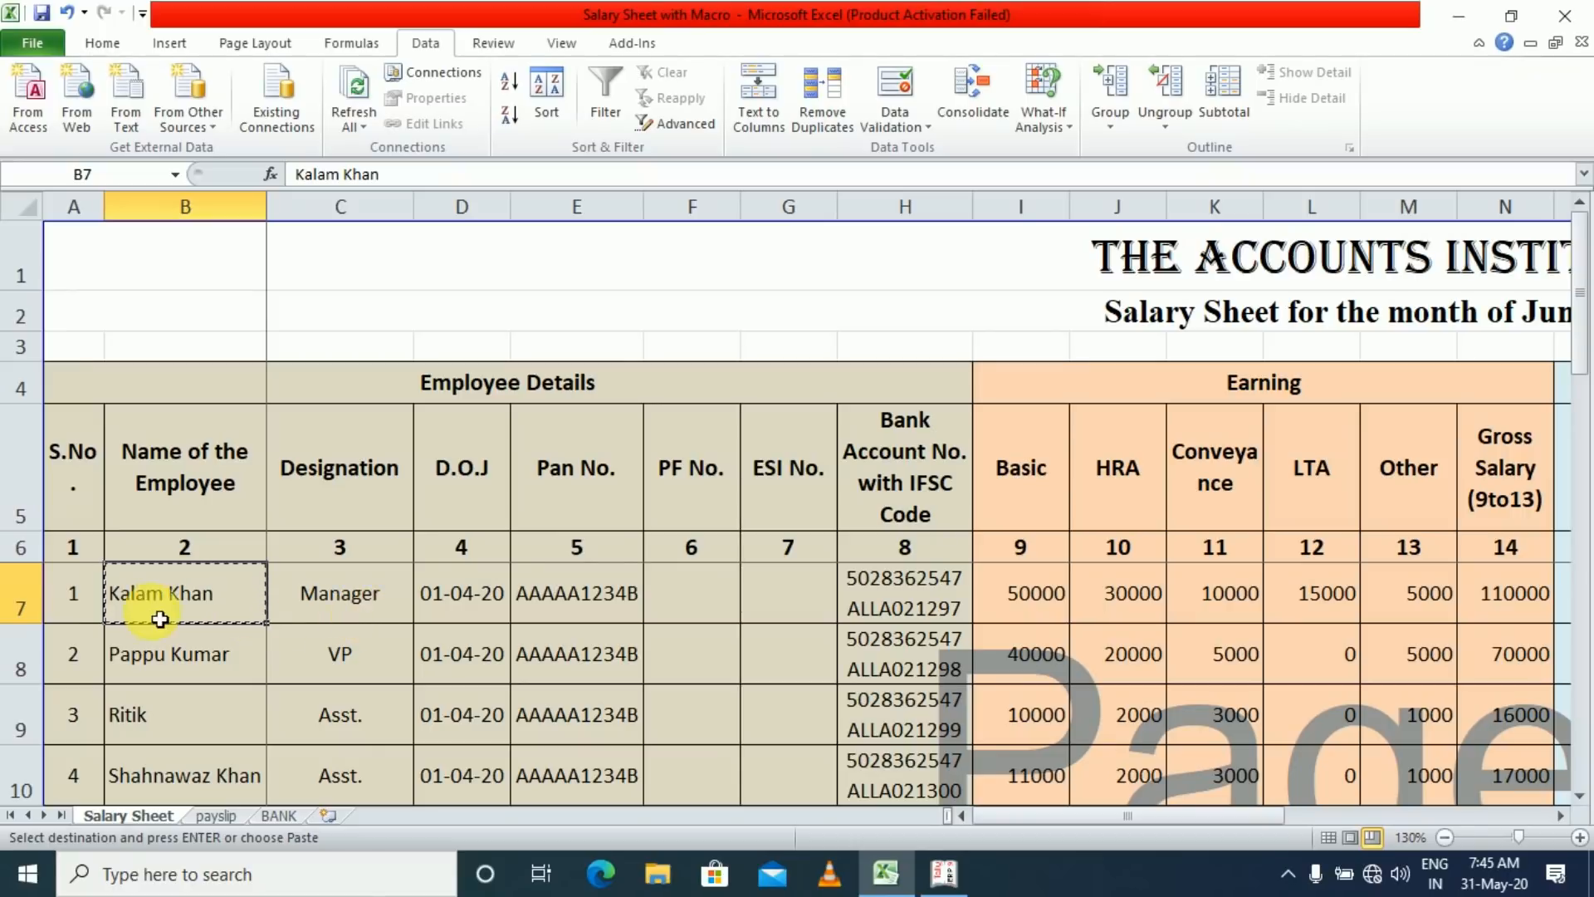
{"action": "left_click", "coordinate": [364, 619]}
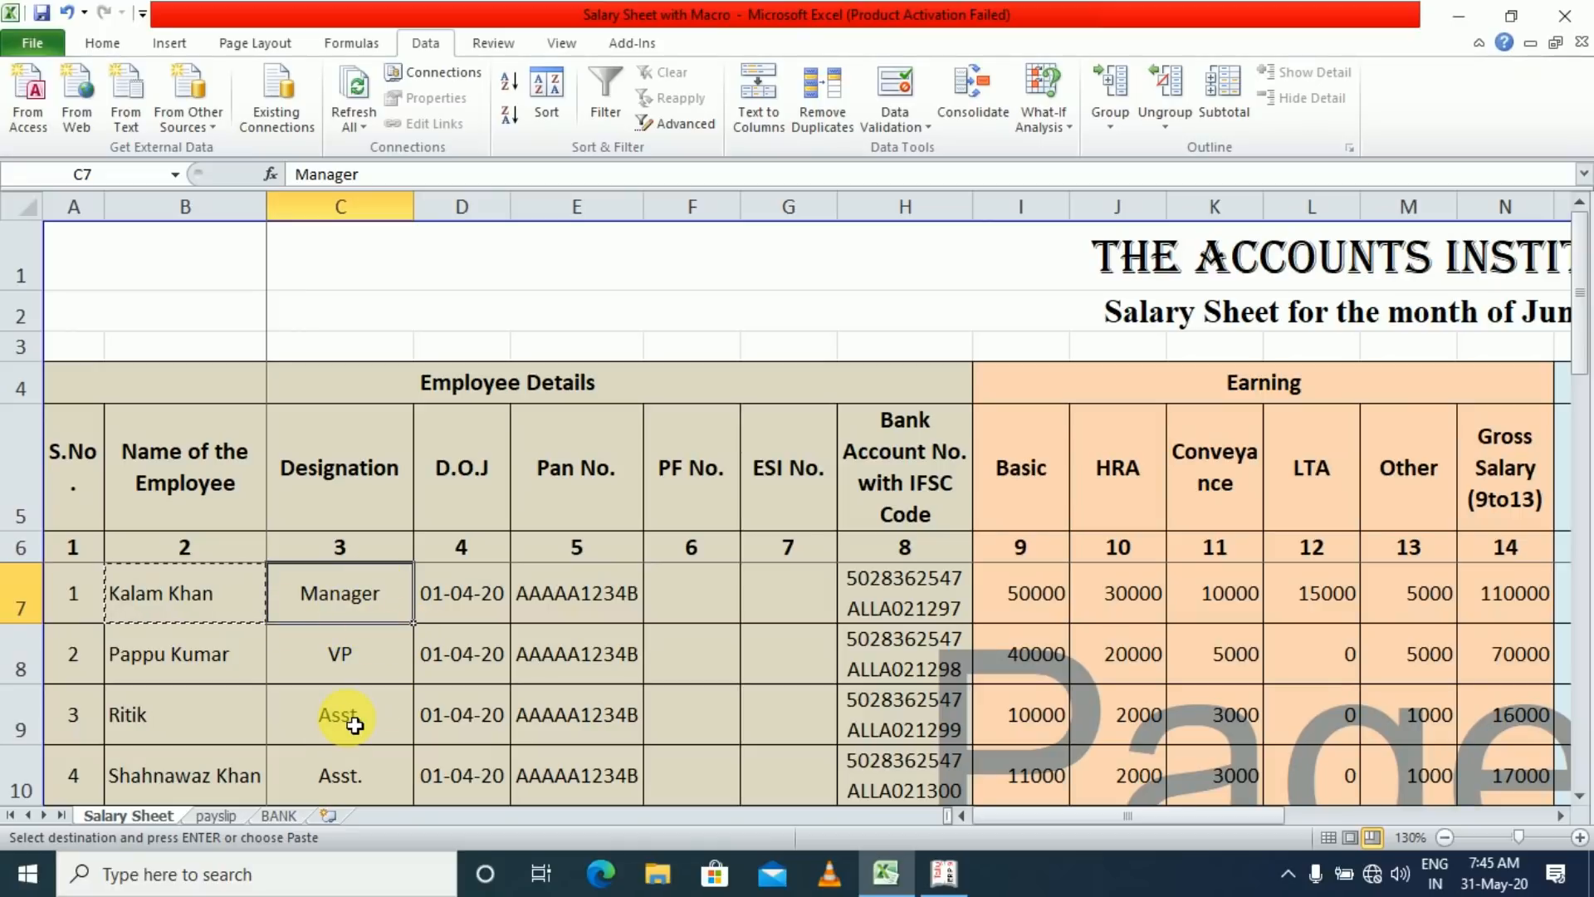
{"action": "key", "text": "alt+Tab"}
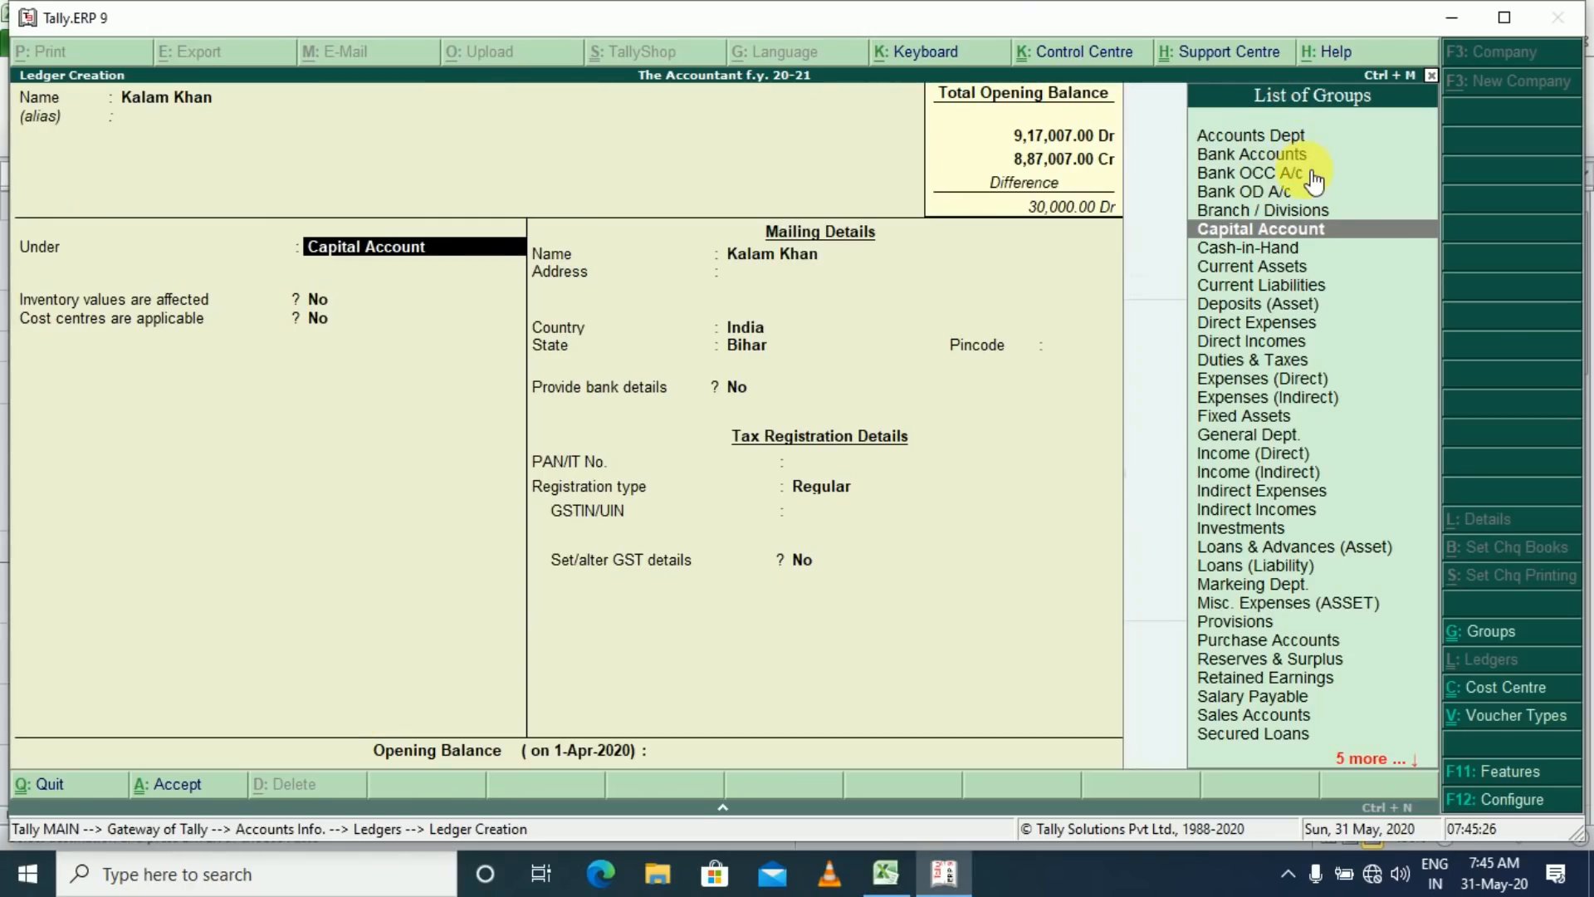
{"action": "type", "text": "Gen"}
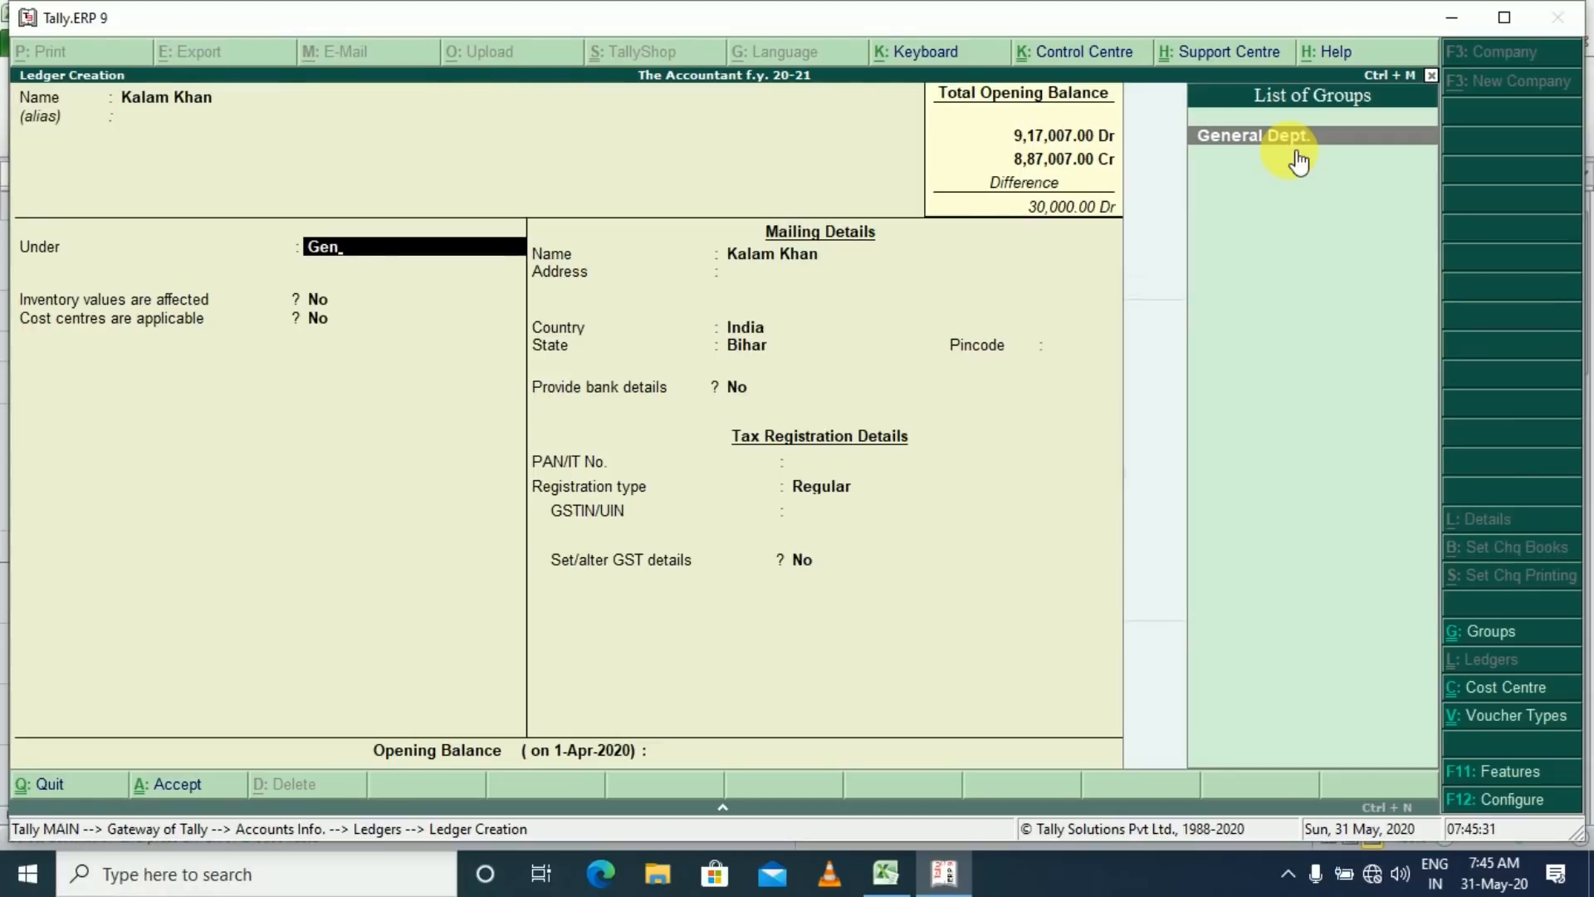
{"action": "left_click", "coordinate": [1295, 153]}
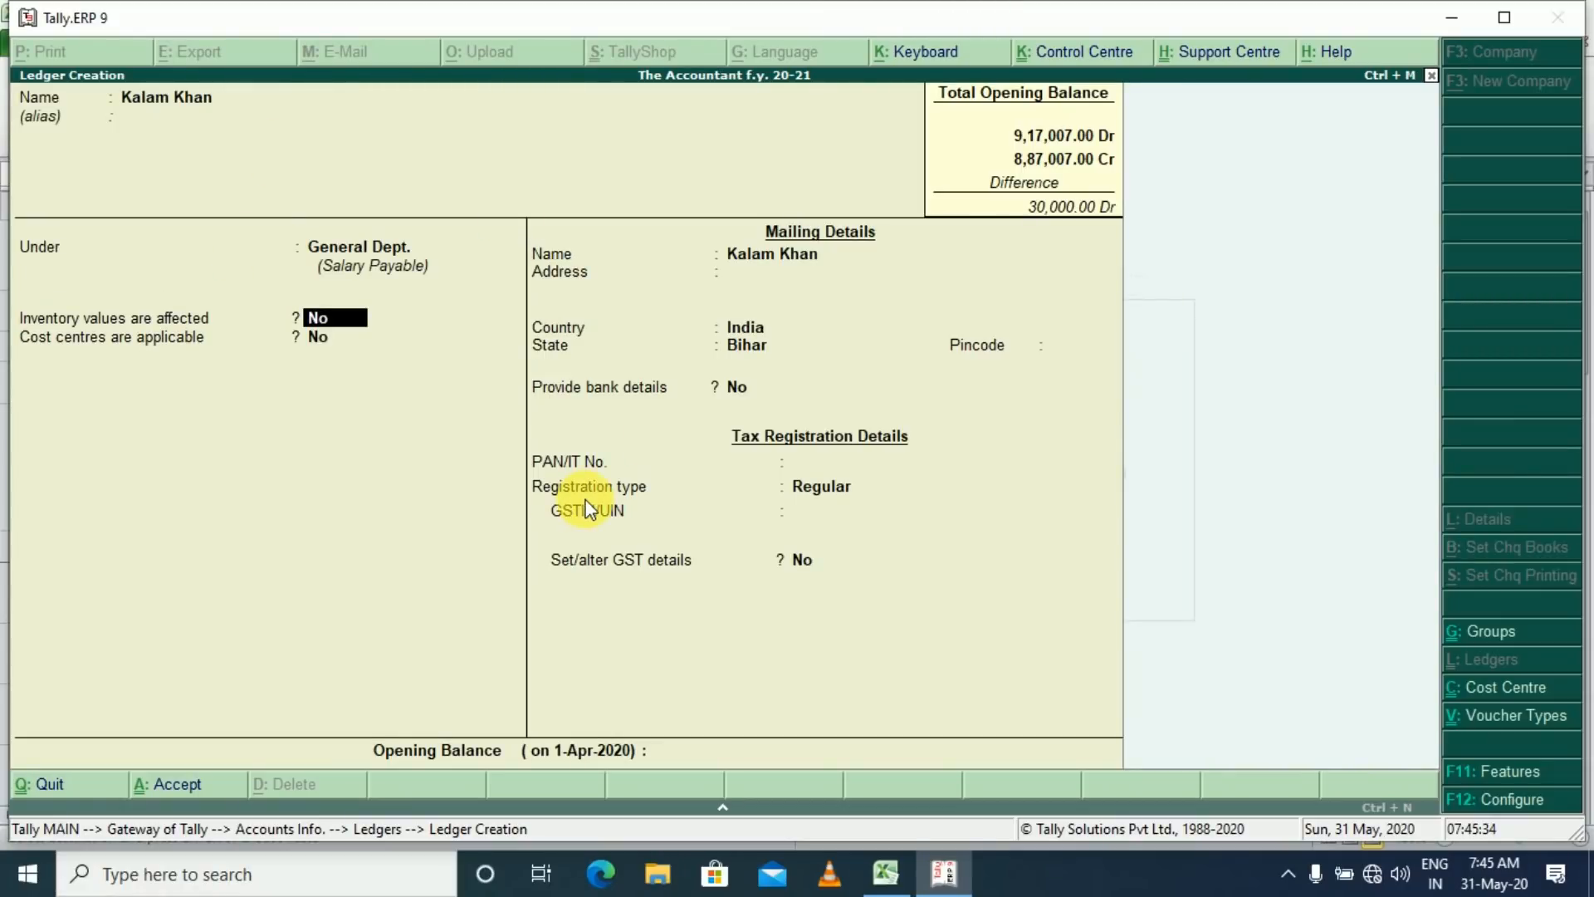
{"action": "key", "text": "Return"}
{"action": "key", "text": "Return"}
{"action": "key", "text": "Return"}
{"action": "key", "text": "Return"}
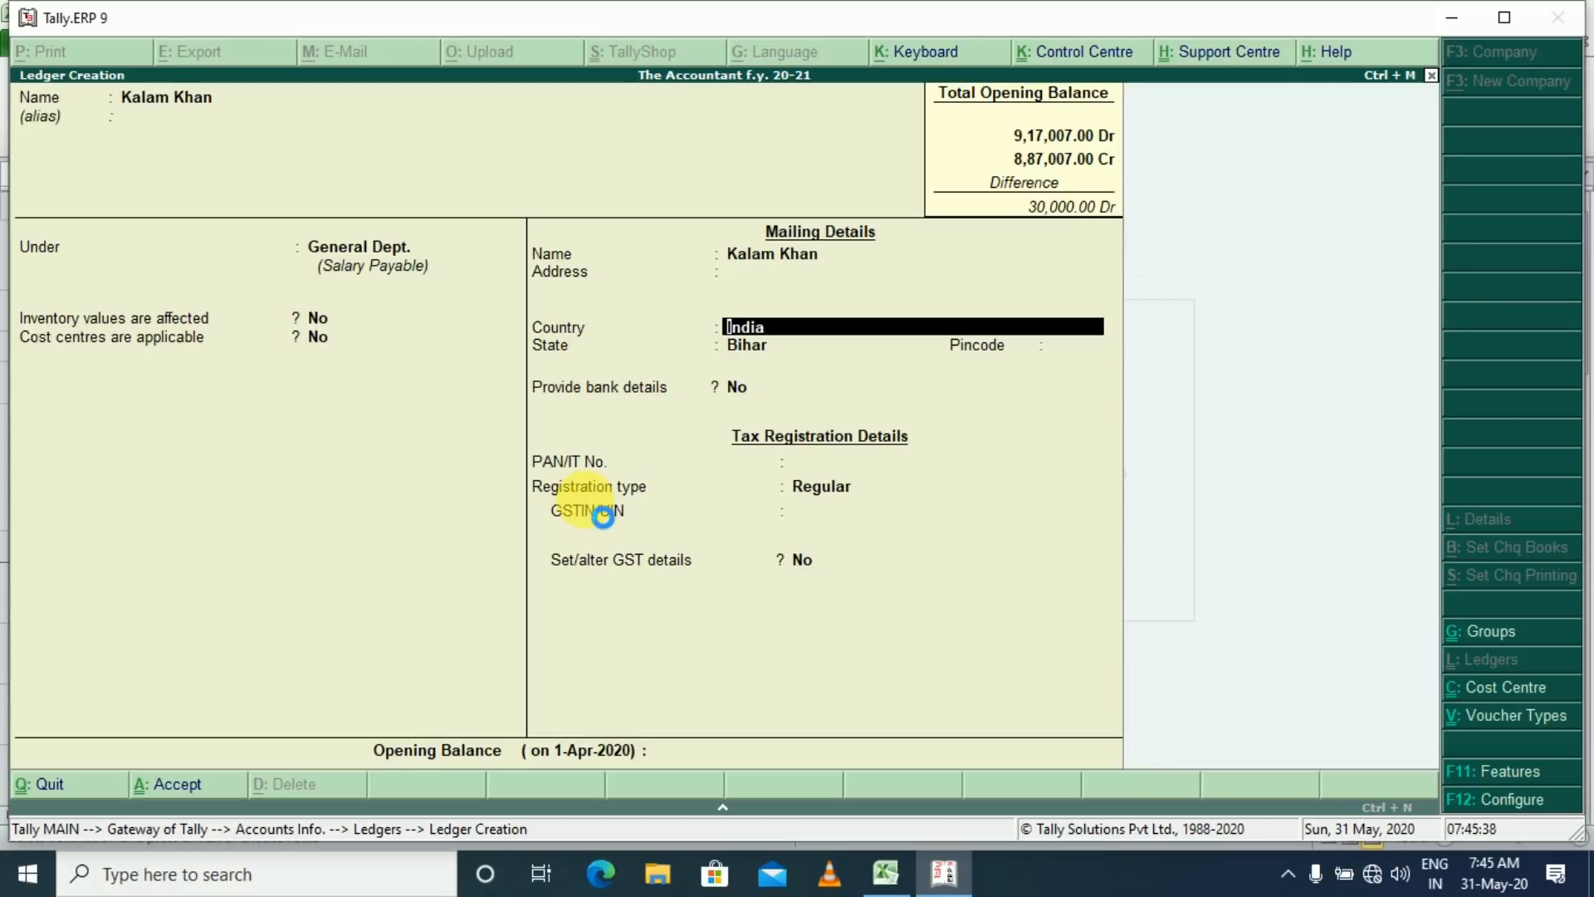
{"action": "key", "text": "ctrl+a"}
{"action": "key", "text": "alt+Tab"}
{"action": "key", "text": "Down"}
{"action": "key", "text": "Left"}
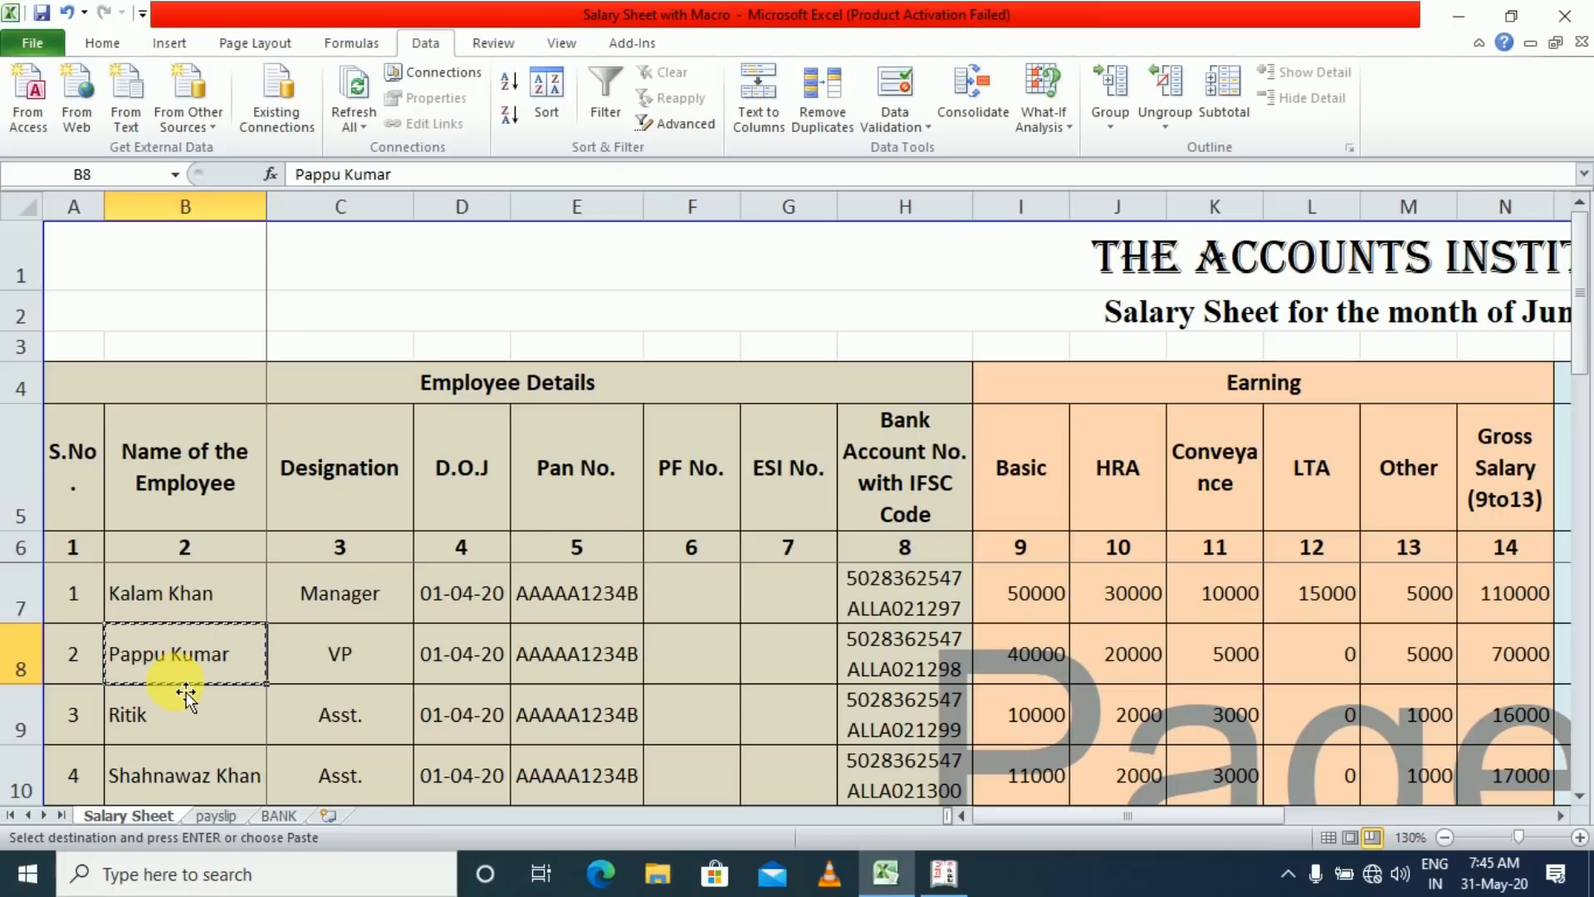
{"action": "key", "text": "alt+Tab"}
{"action": "key", "text": "ctrl+alt+v"}
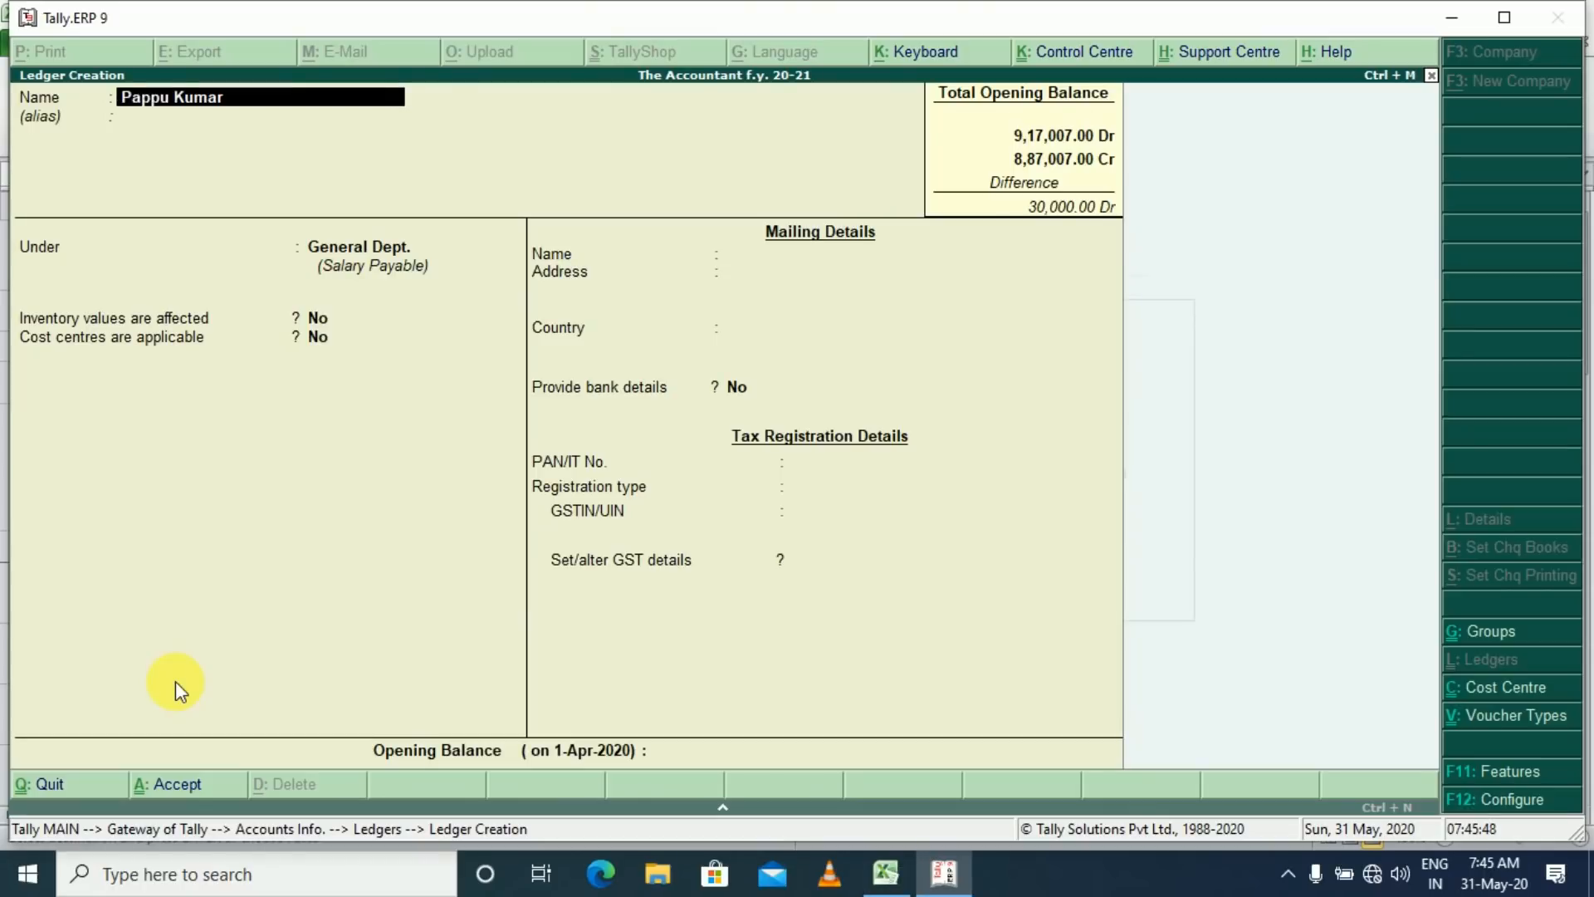
{"action": "key", "text": "Return"}
{"action": "key", "text": "Return"}
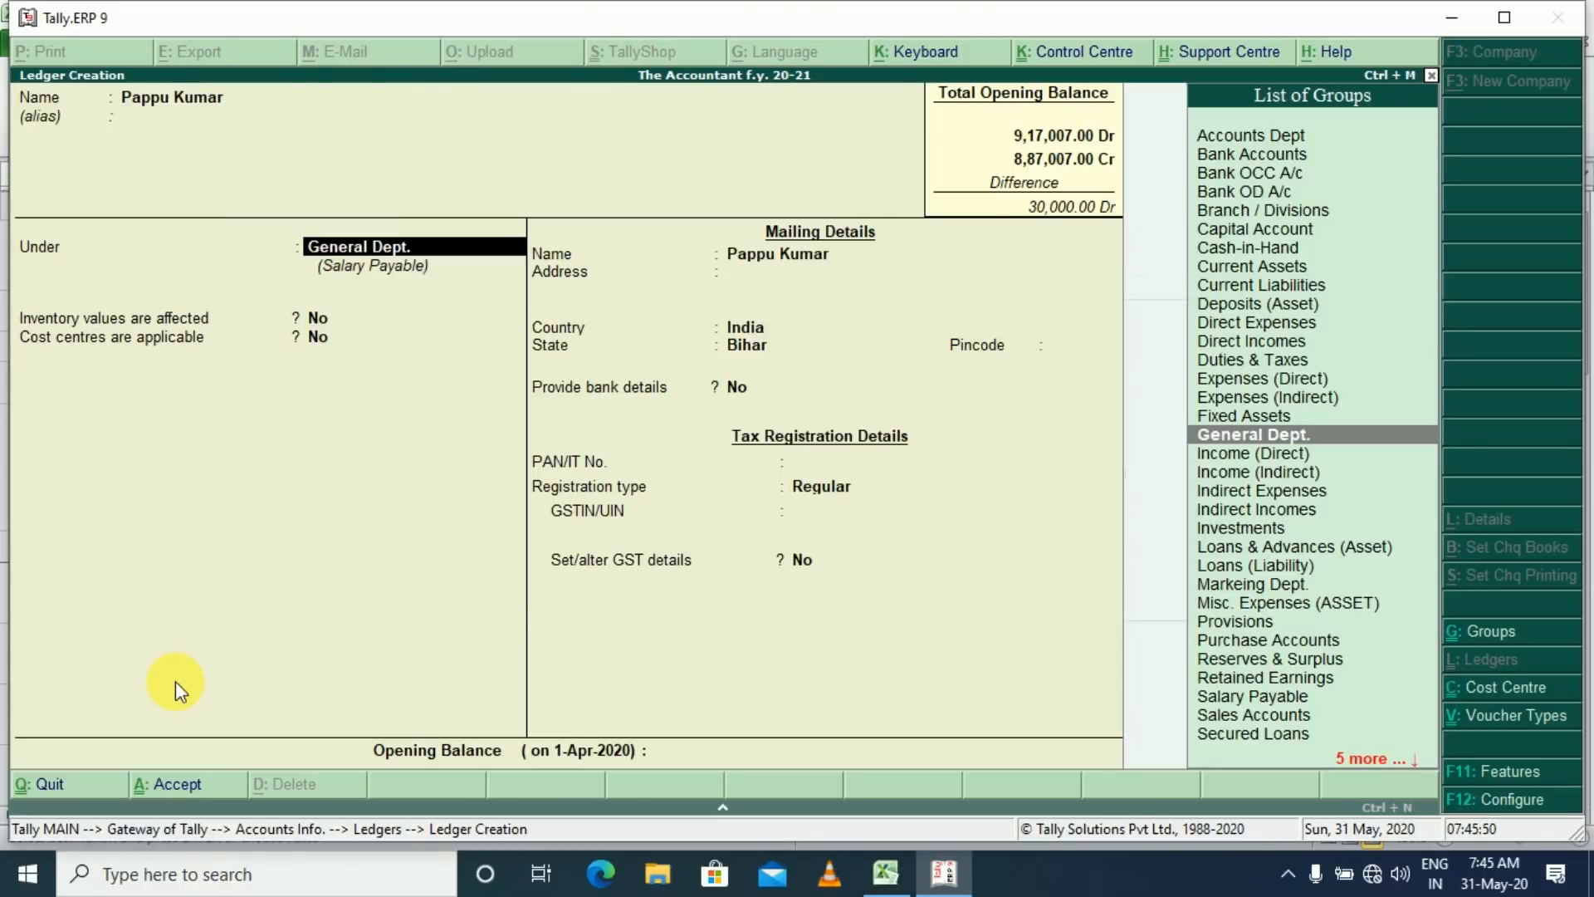
{"action": "key", "text": "Return"}
{"action": "key", "text": "Return"}
{"action": "key", "text": "Return"}
{"action": "key", "text": "Return"}
{"action": "key", "text": "Return"}
{"action": "key", "text": "Return"}
{"action": "key", "text": "Return"}
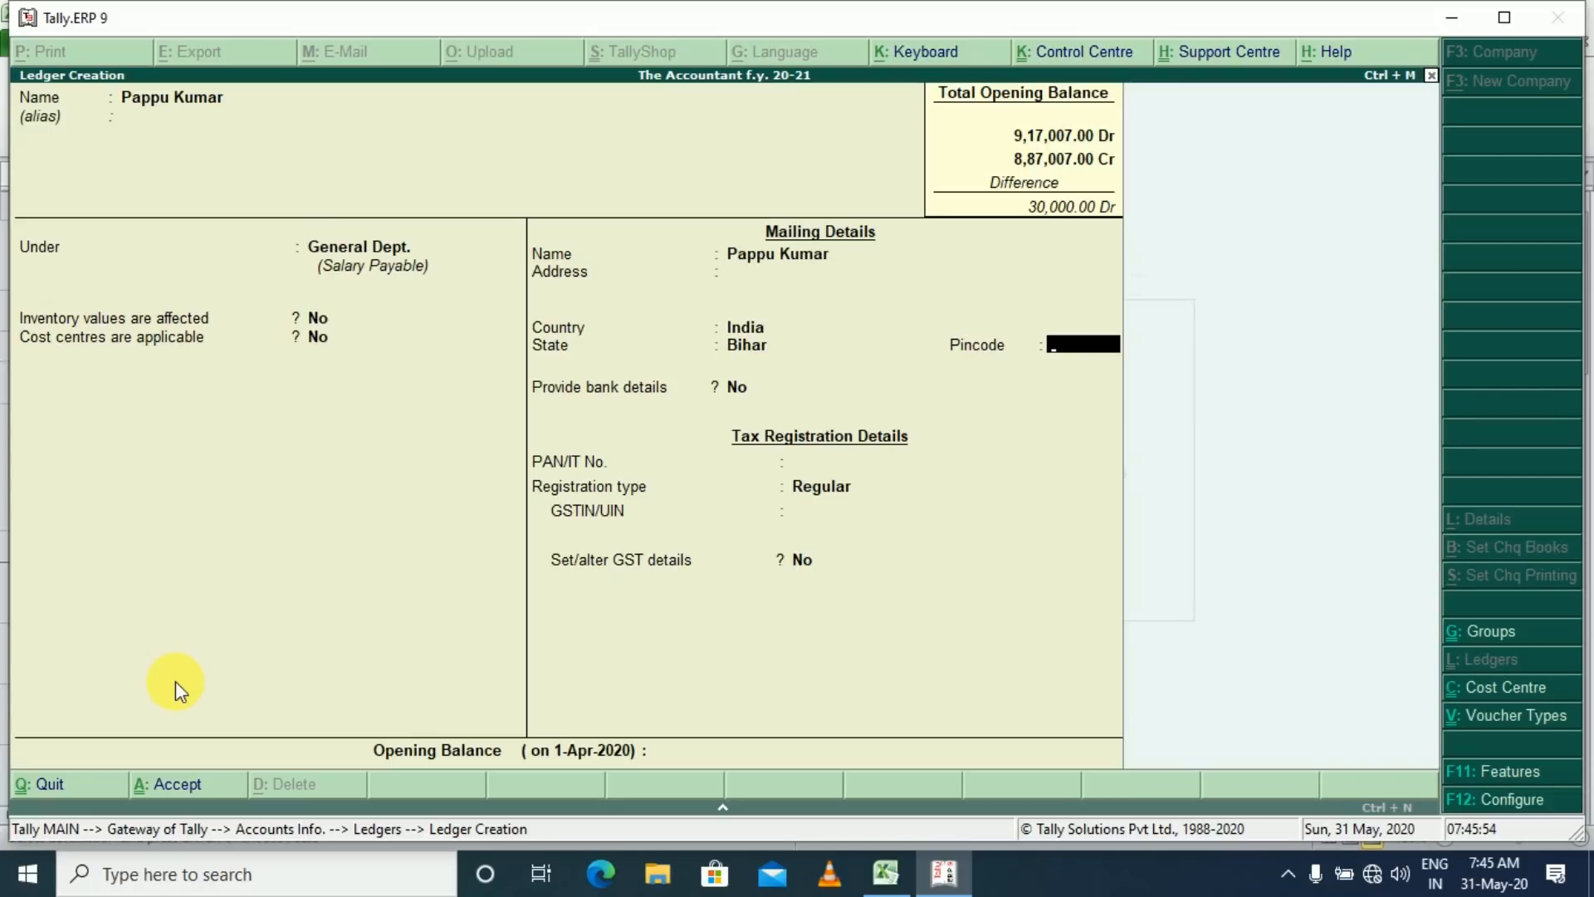
{"action": "key", "text": "ctrl+a"}
Copy the employee name Ritik from the salary sheet and paste it as a new ledger name.
{"action": "key", "text": "alt+Tab"}
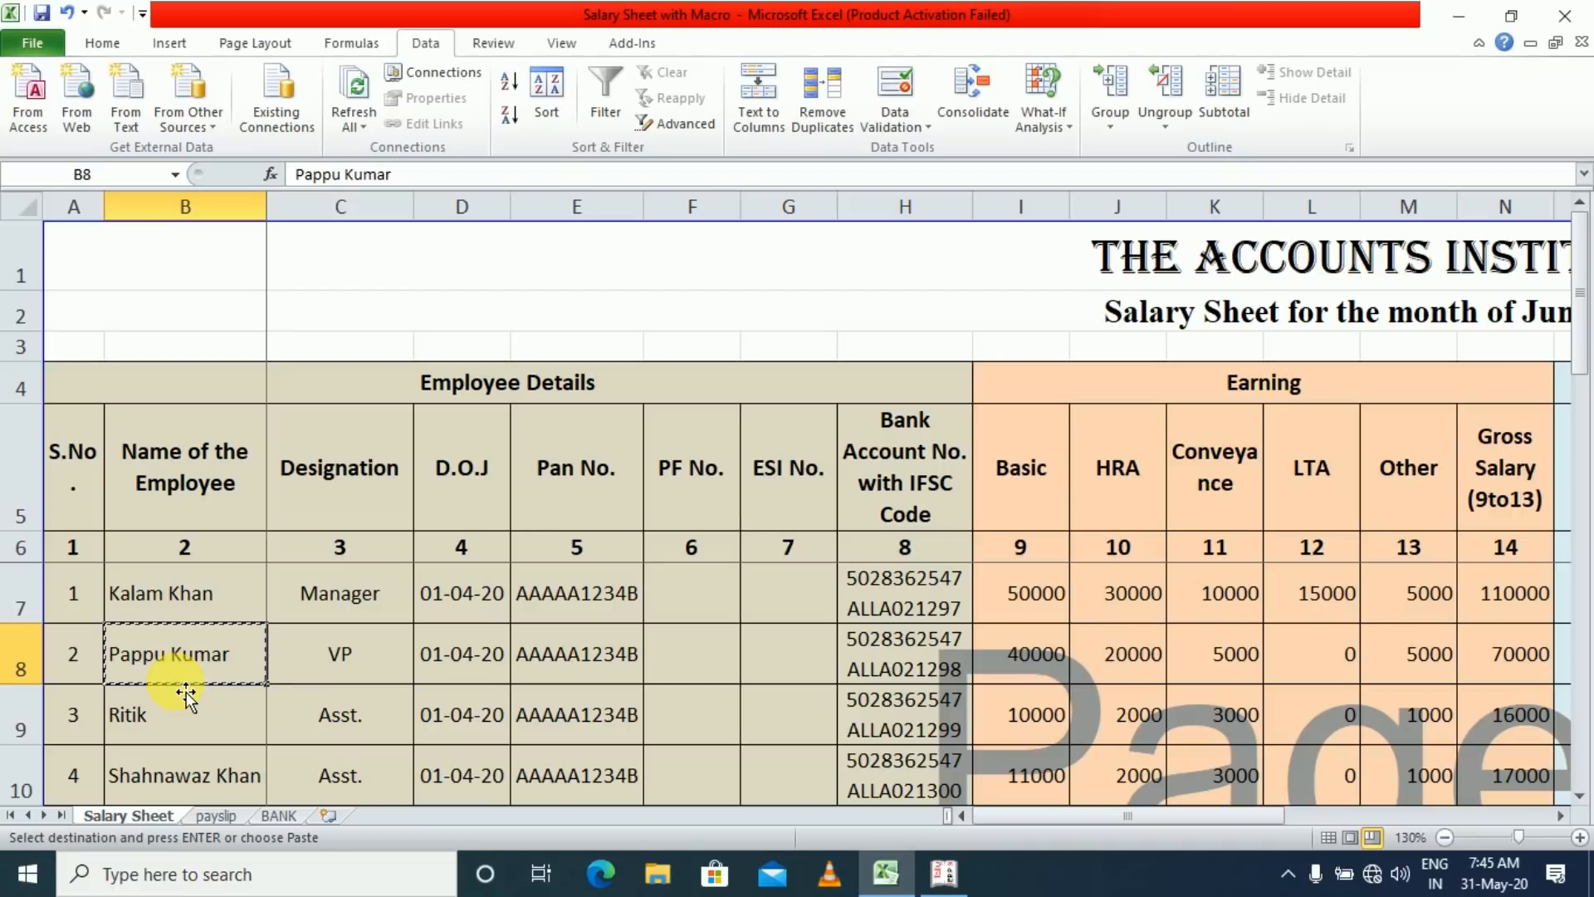
{"action": "left_click", "coordinate": [187, 695]}
{"action": "key", "text": "ctrl+c"}
{"action": "key", "text": "alt+Tab"}
{"action": "key", "text": "ctrl+alt+v"}
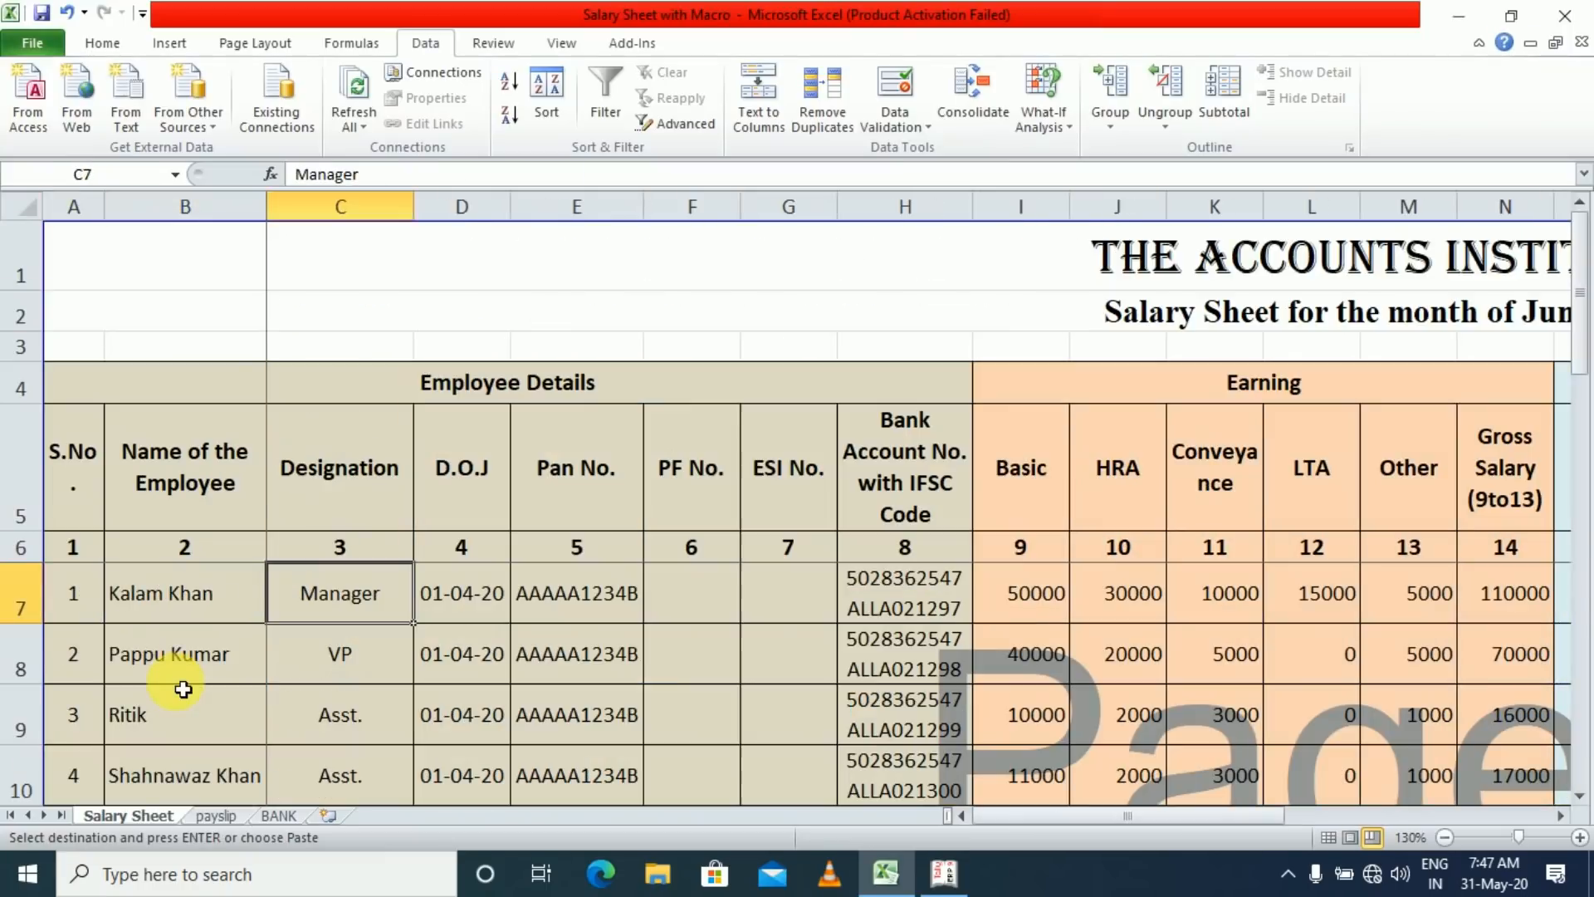
{"action": "key", "text": "Left"}
{"action": "key", "text": "Left"}
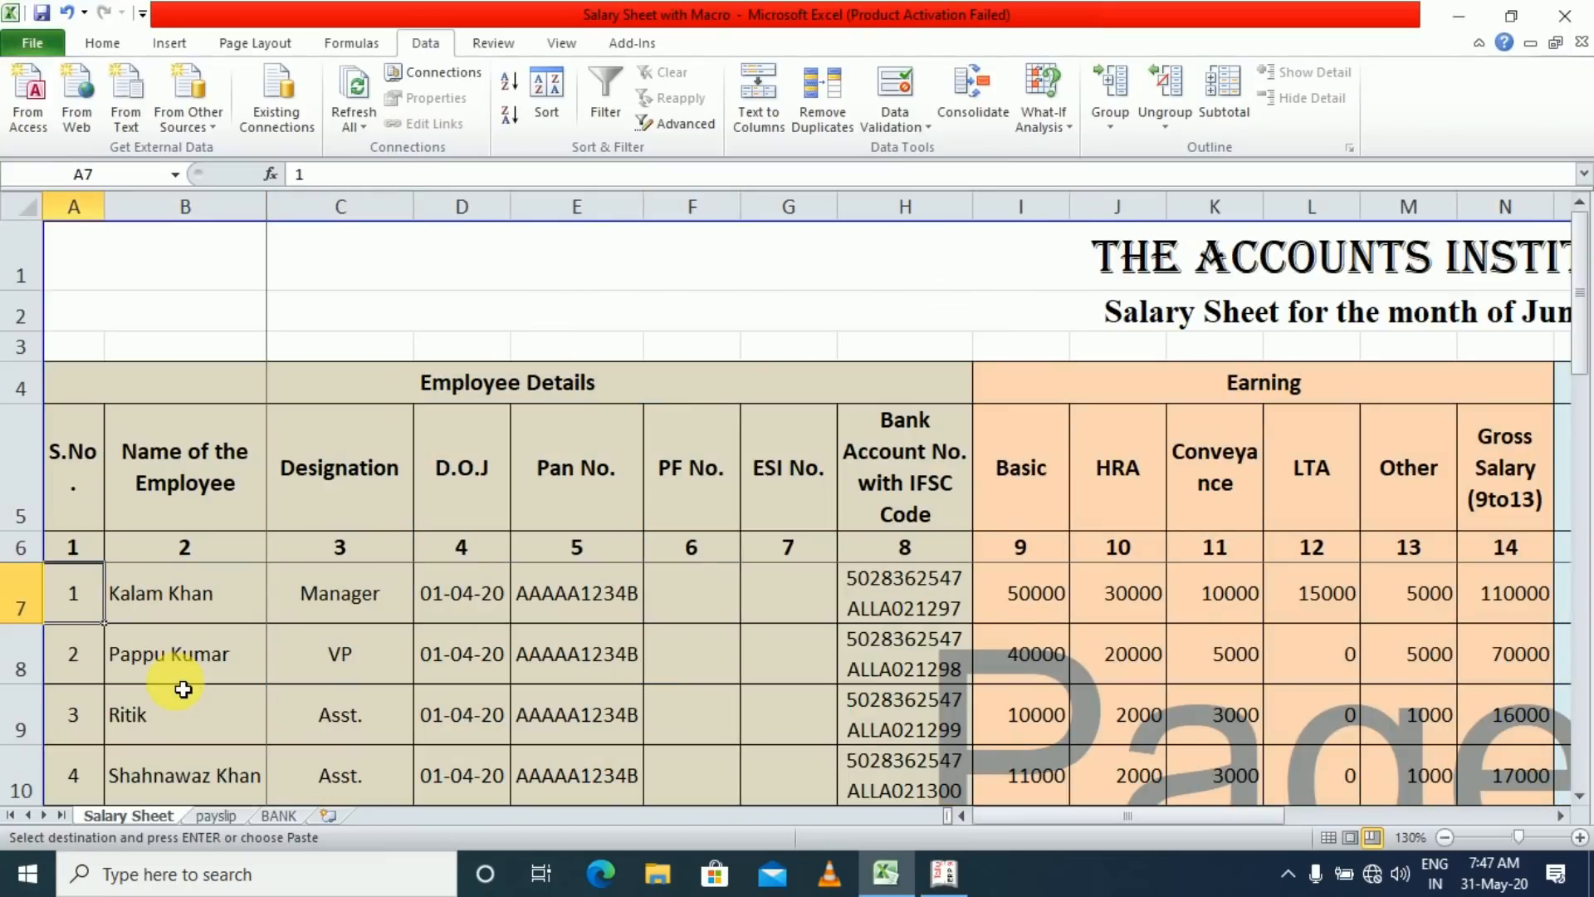
{"action": "key", "text": "alt+Tab"}
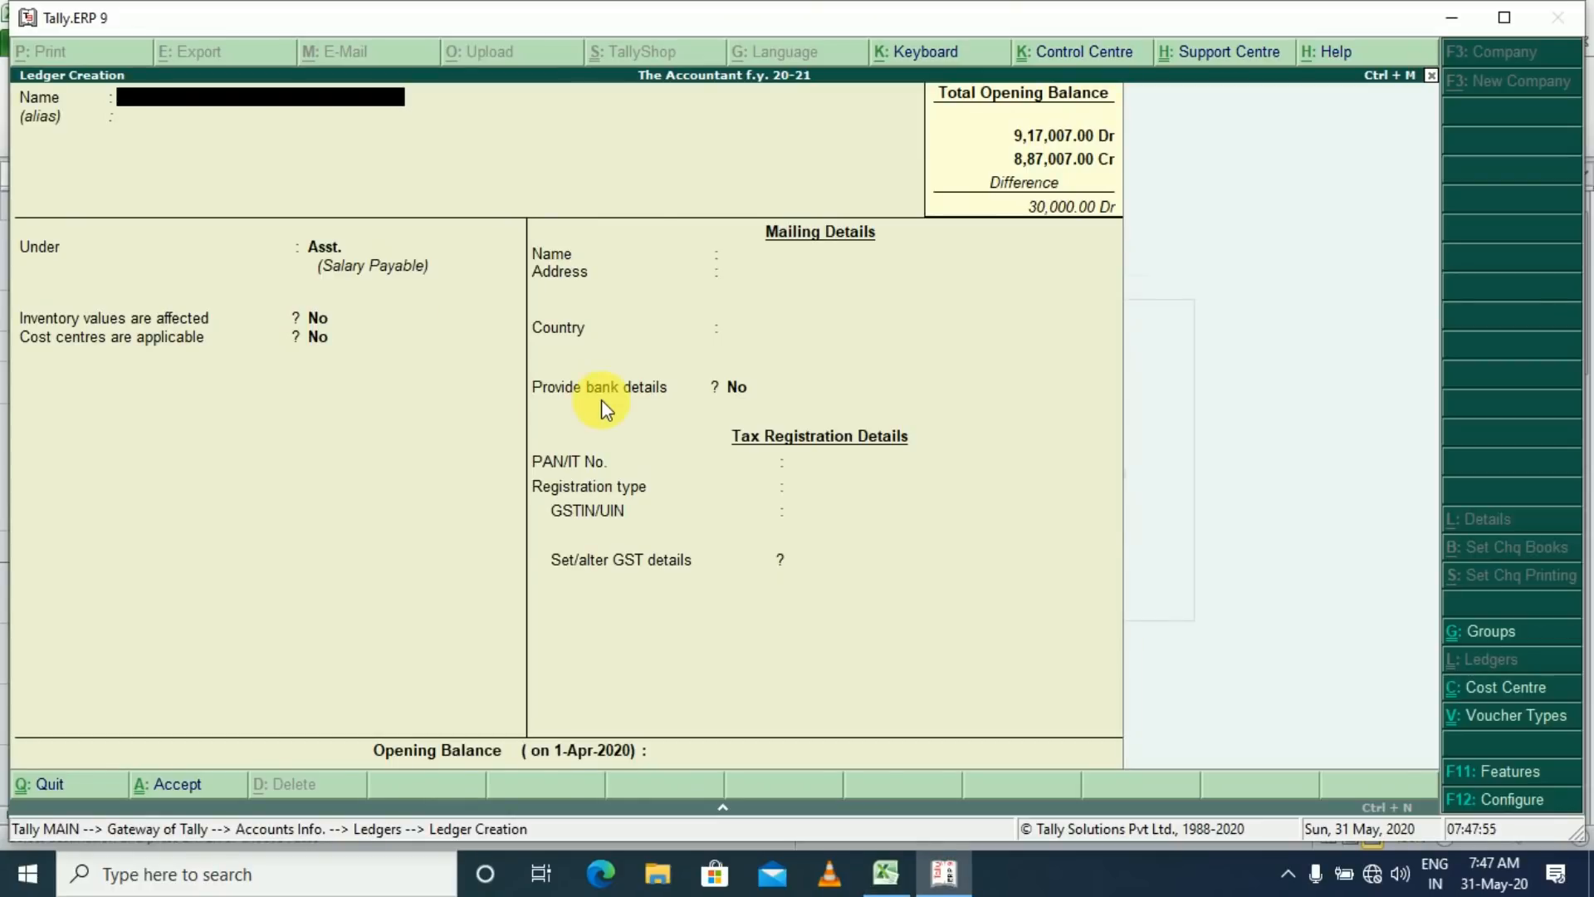
Review the earnings and deductions columns for the employees across the salary sheet.
{"action": "key", "text": "alt+Tab"}
{"action": "left_click", "coordinate": [164, 595]}
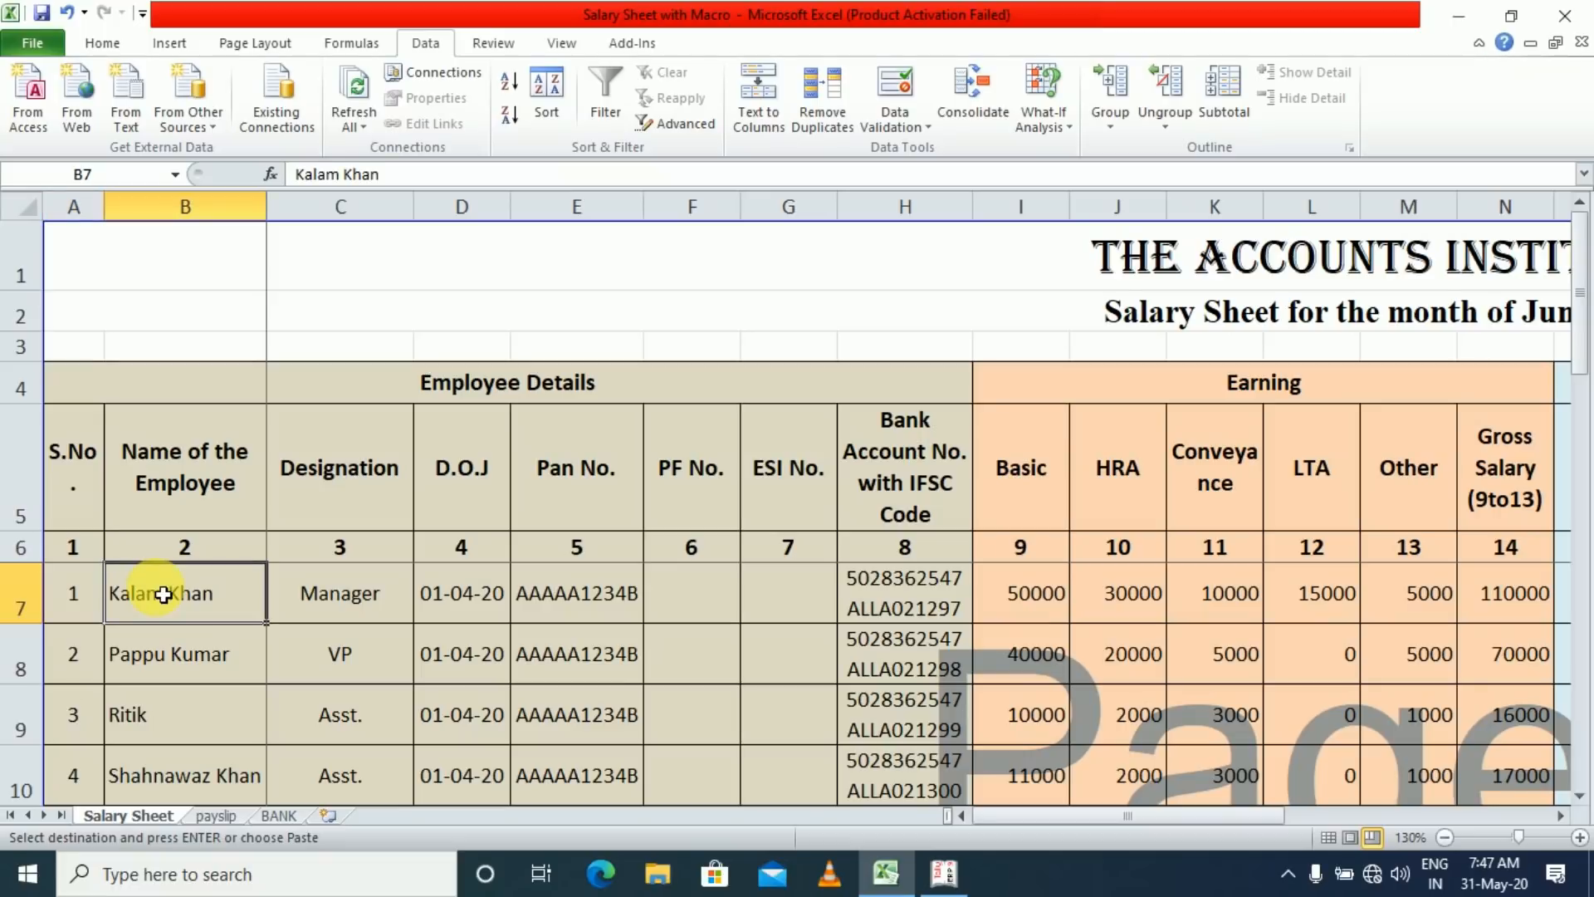
{"action": "key", "text": "Right"}
{"action": "key", "text": "Right"}
{"action": "key", "text": "Right"}
{"action": "key", "text": "Right"}
{"action": "key", "text": "Right"}
{"action": "key", "text": "Right"}
{"action": "key", "text": "Right"}
{"action": "key", "text": "Right"}
{"action": "key", "text": "Right"}
{"action": "key", "text": "Right"}
{"action": "key", "text": "Right"}
{"action": "key", "text": "Right"}
{"action": "key", "text": "Right"}
{"action": "key", "text": "Right"}
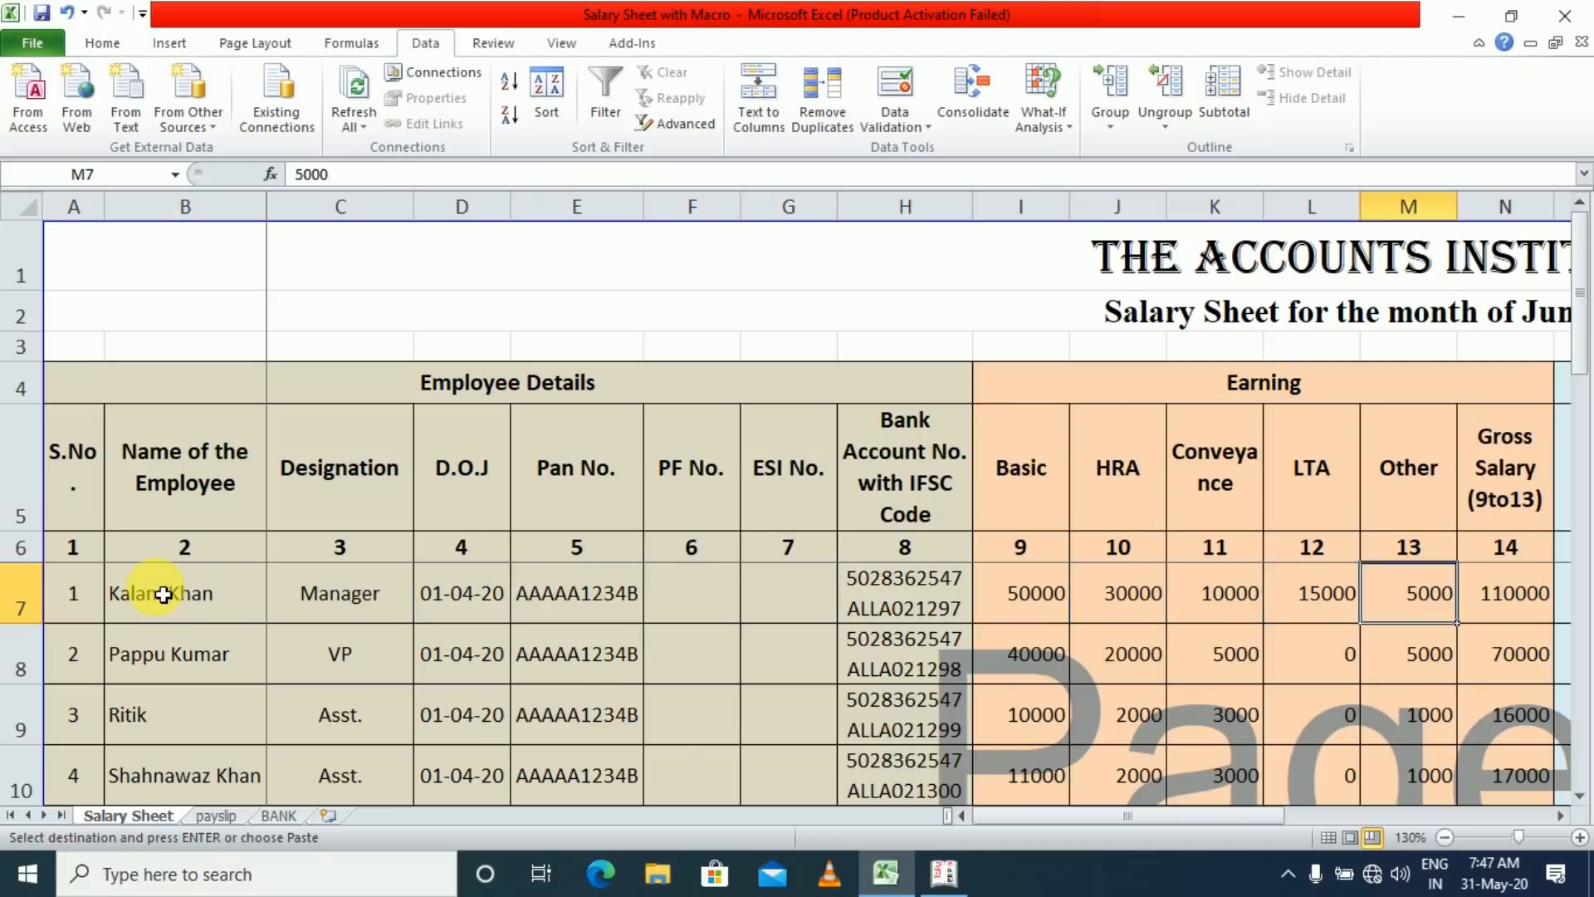
{"action": "key", "text": "Right"}
{"action": "key", "text": "Right"}
{"action": "key", "text": "Right"}
{"action": "key", "text": "Right"}
{"action": "key", "text": "Right"}
{"action": "key", "text": "Right"}
{"action": "key", "text": "Right"}
{"action": "key", "text": "Right"}
{"action": "key", "text": "Left"}
{"action": "key", "text": "Left"}
{"action": "key", "text": "Left"}
{"action": "key", "text": "Left"}
{"action": "key", "text": "Left"}
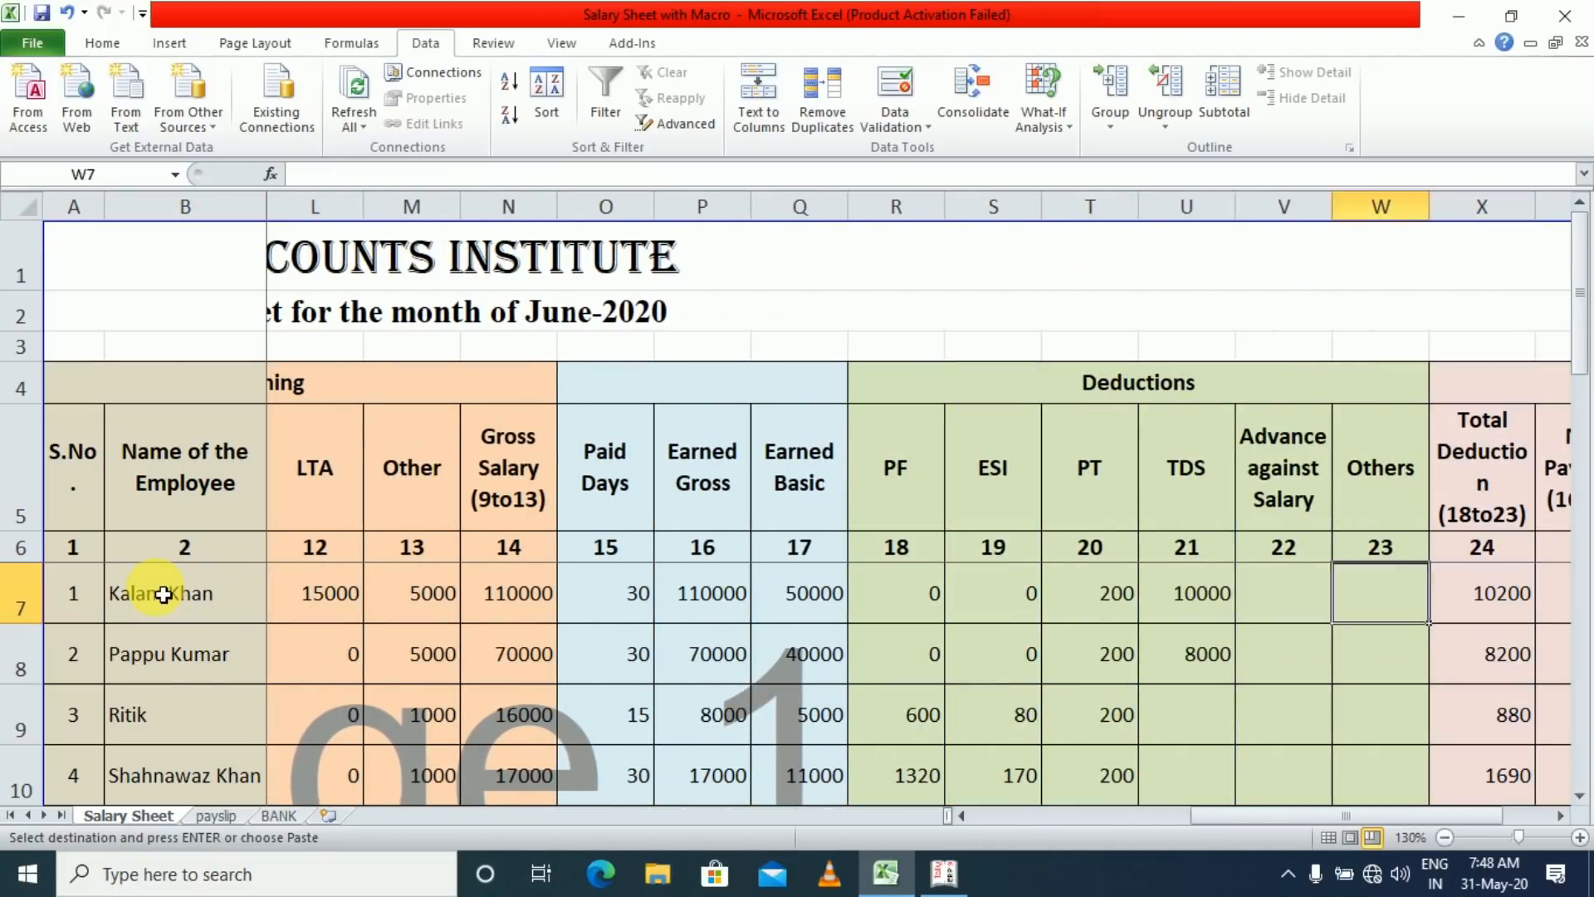
{"action": "key", "text": "Left"}
{"action": "key", "text": "Left"}
{"action": "key", "text": "Left"}
{"action": "key", "text": "Left"}
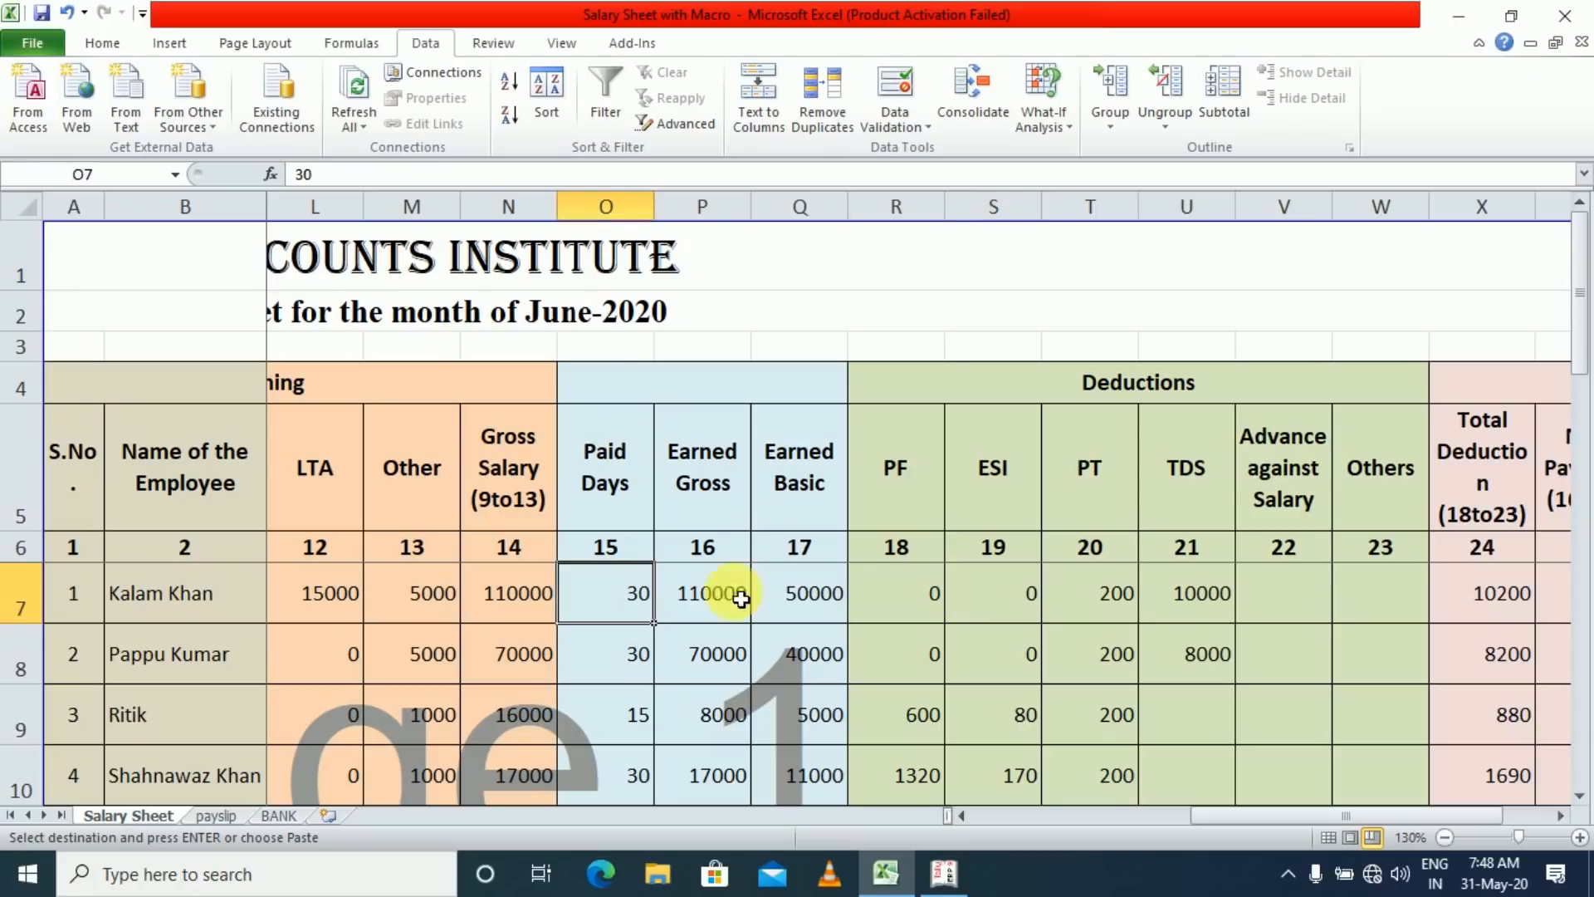
Inspect the Earned Gross formulas against the Gross Salary and Paid Days columns for each employee.
{"action": "left_click", "coordinate": [732, 485]}
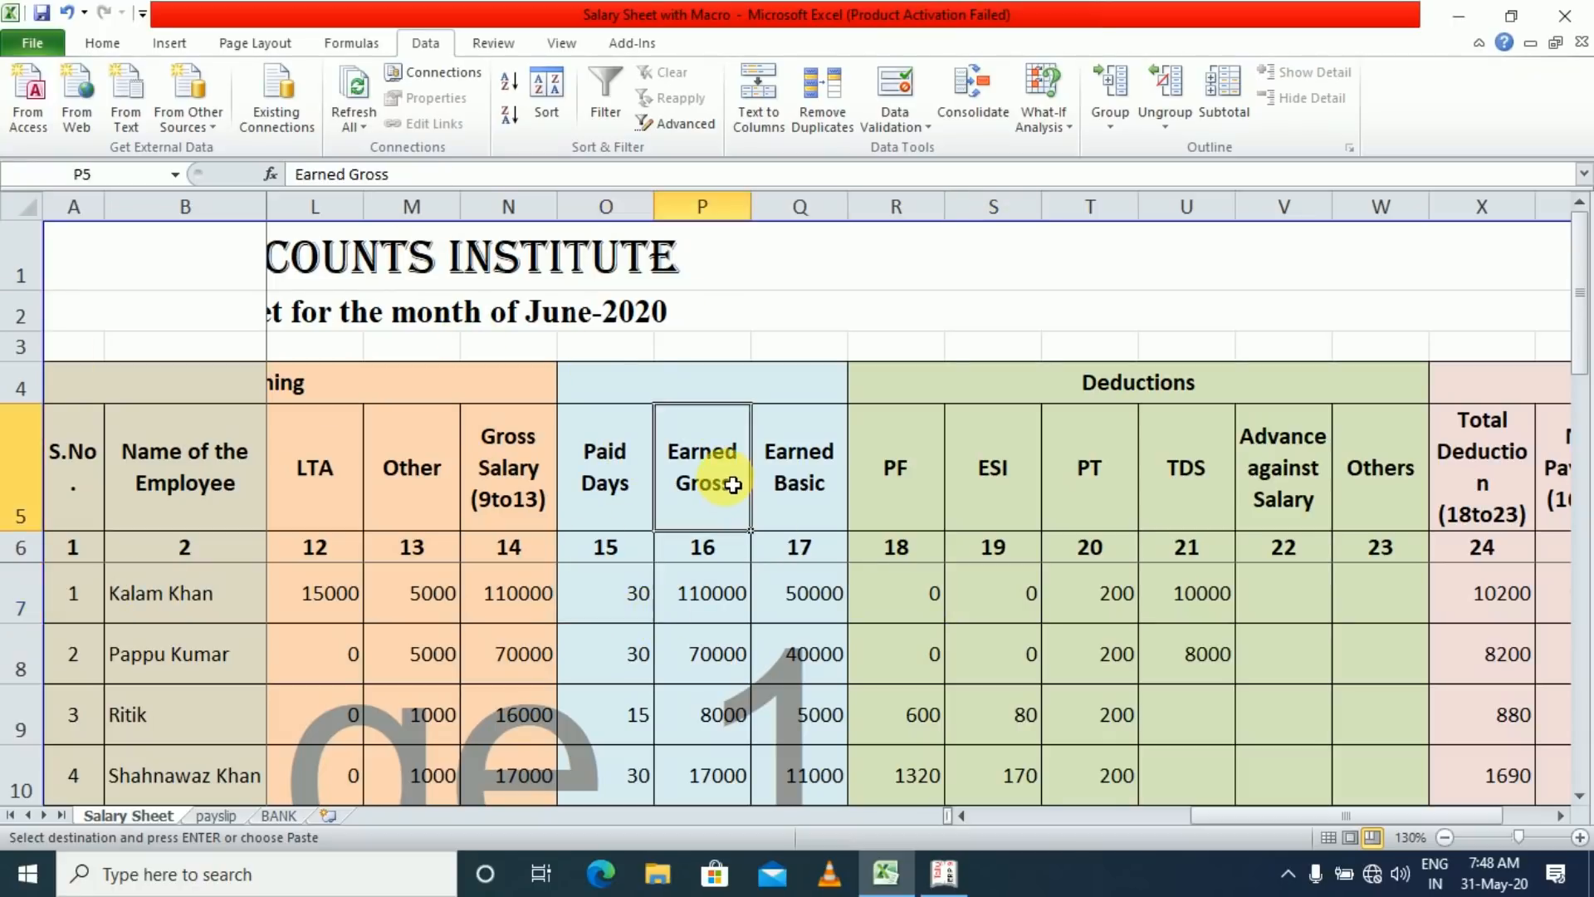
{"action": "left_click", "coordinate": [733, 612]}
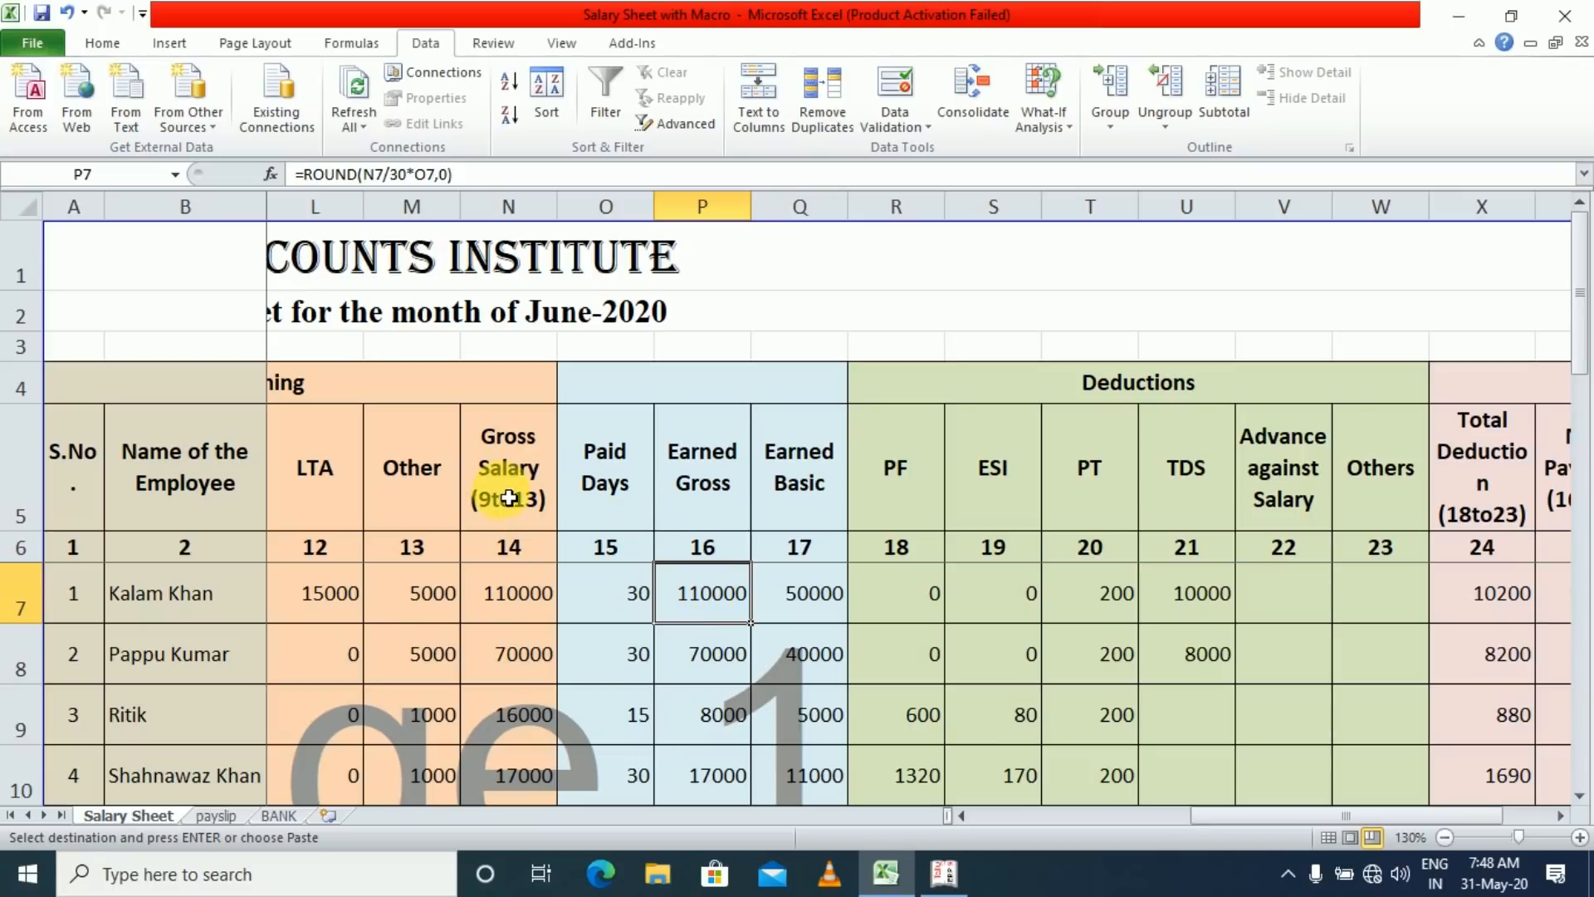
{"action": "left_click", "coordinate": [519, 597]}
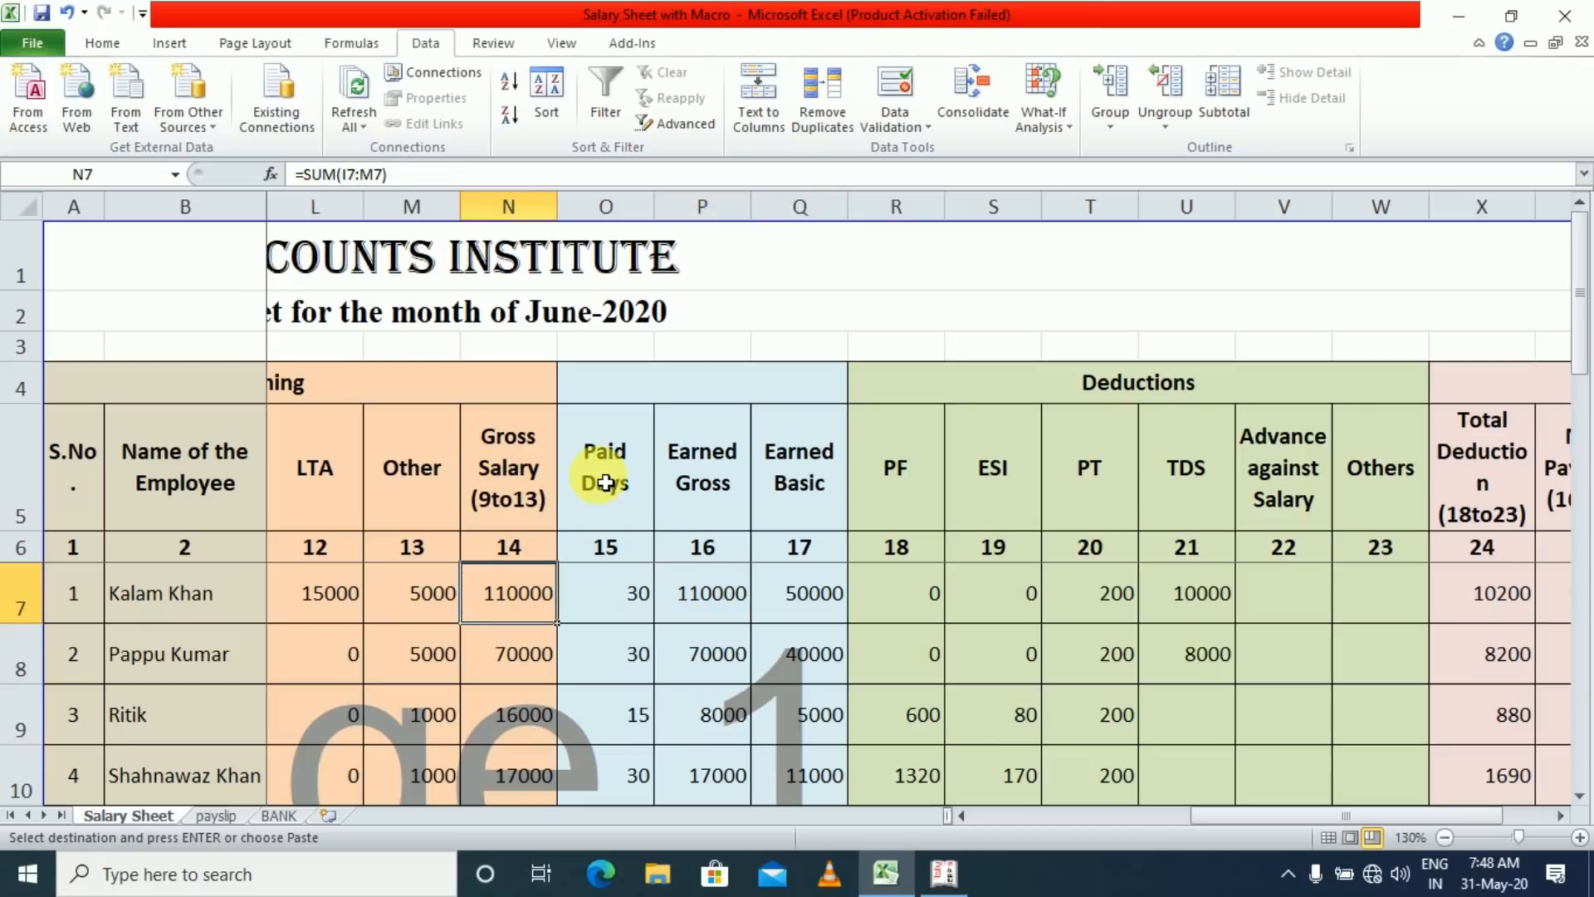
{"action": "left_click", "coordinate": [612, 621]}
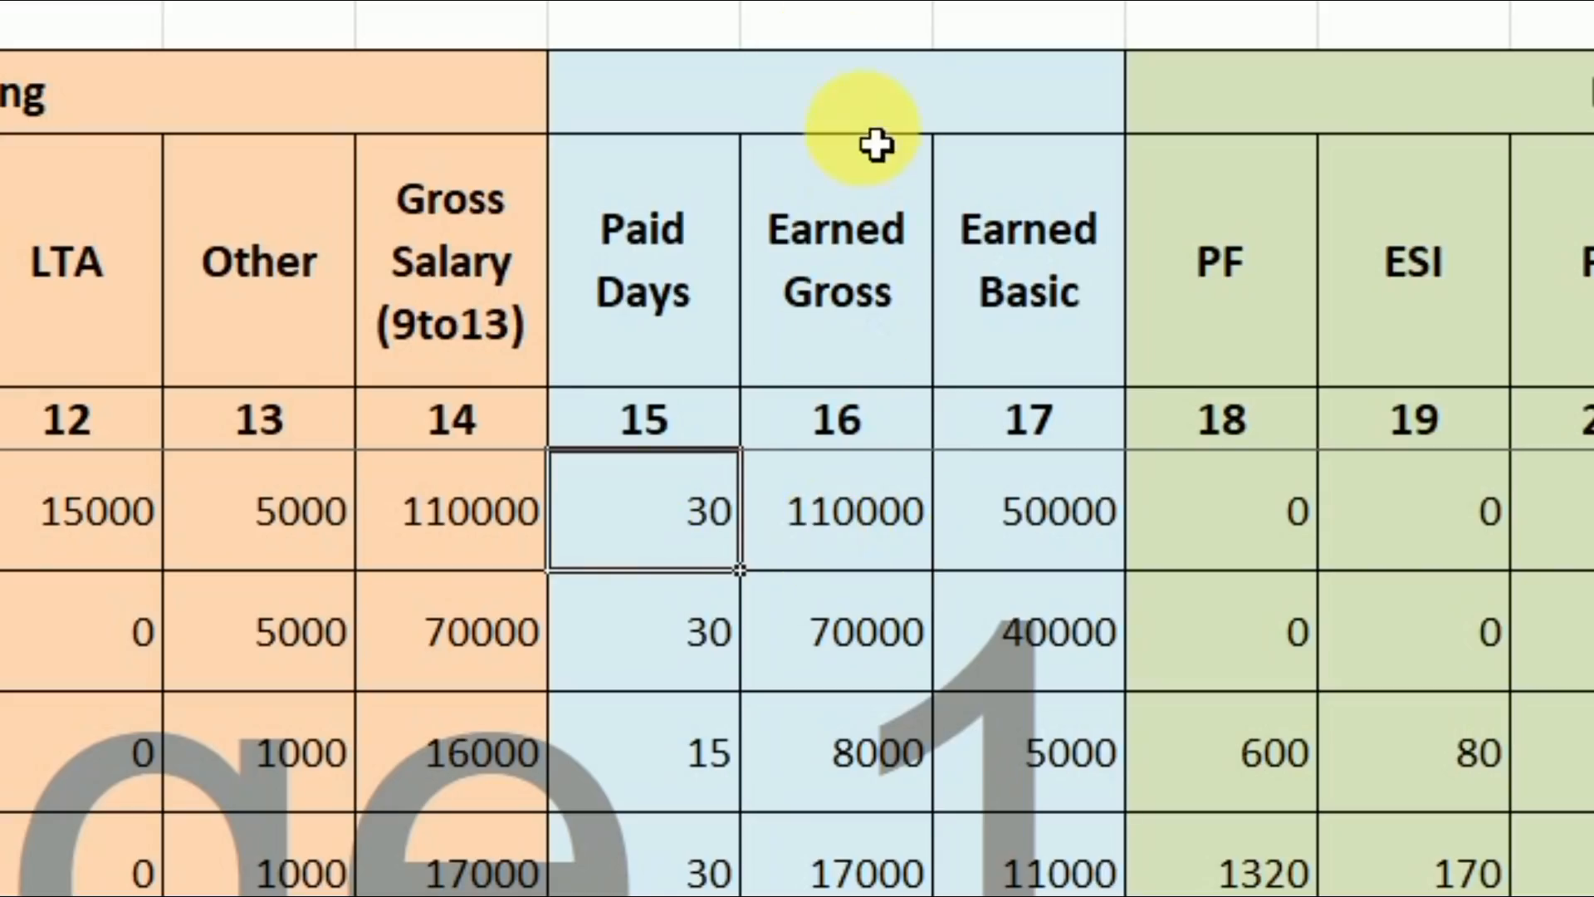
{"action": "left_click", "coordinate": [875, 523]}
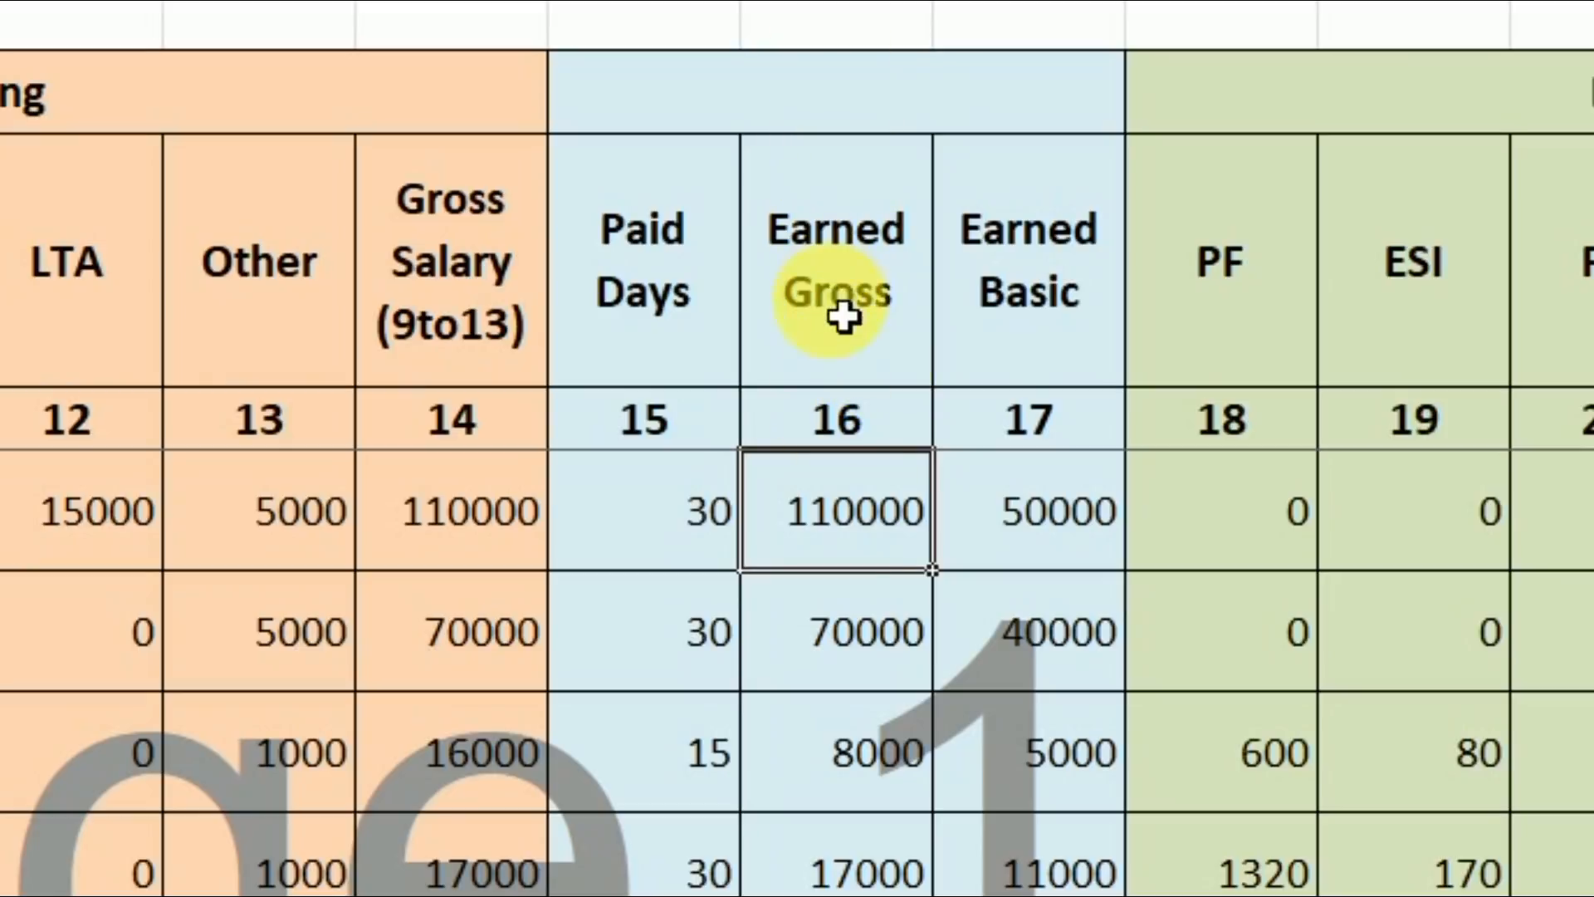
{"action": "left_click", "coordinate": [714, 762]}
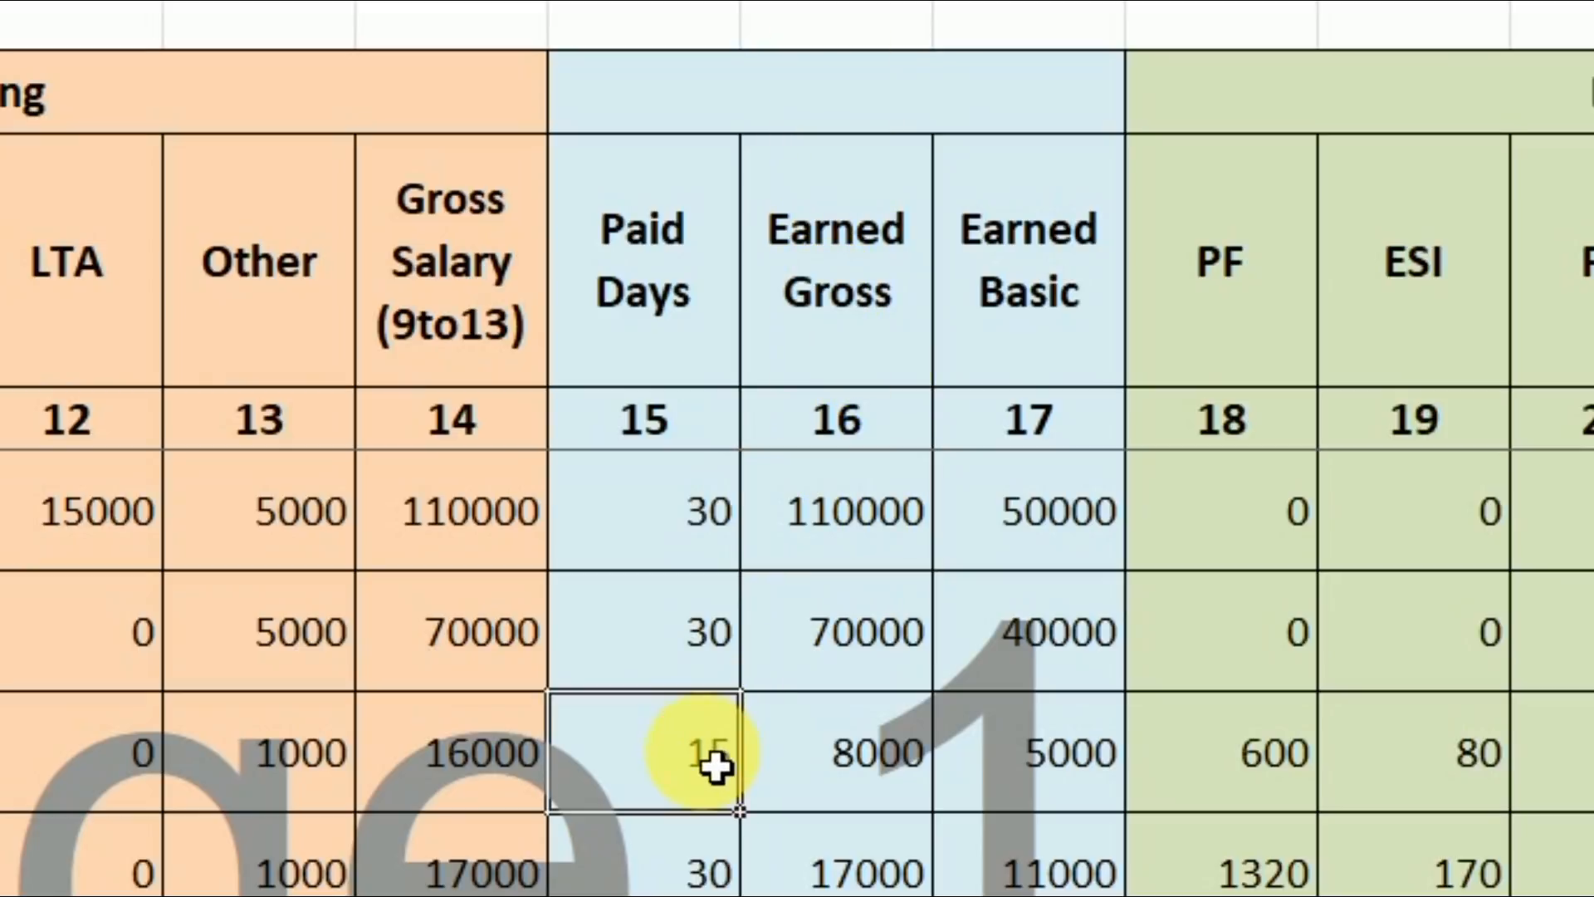
{"action": "left_click", "coordinate": [843, 770]}
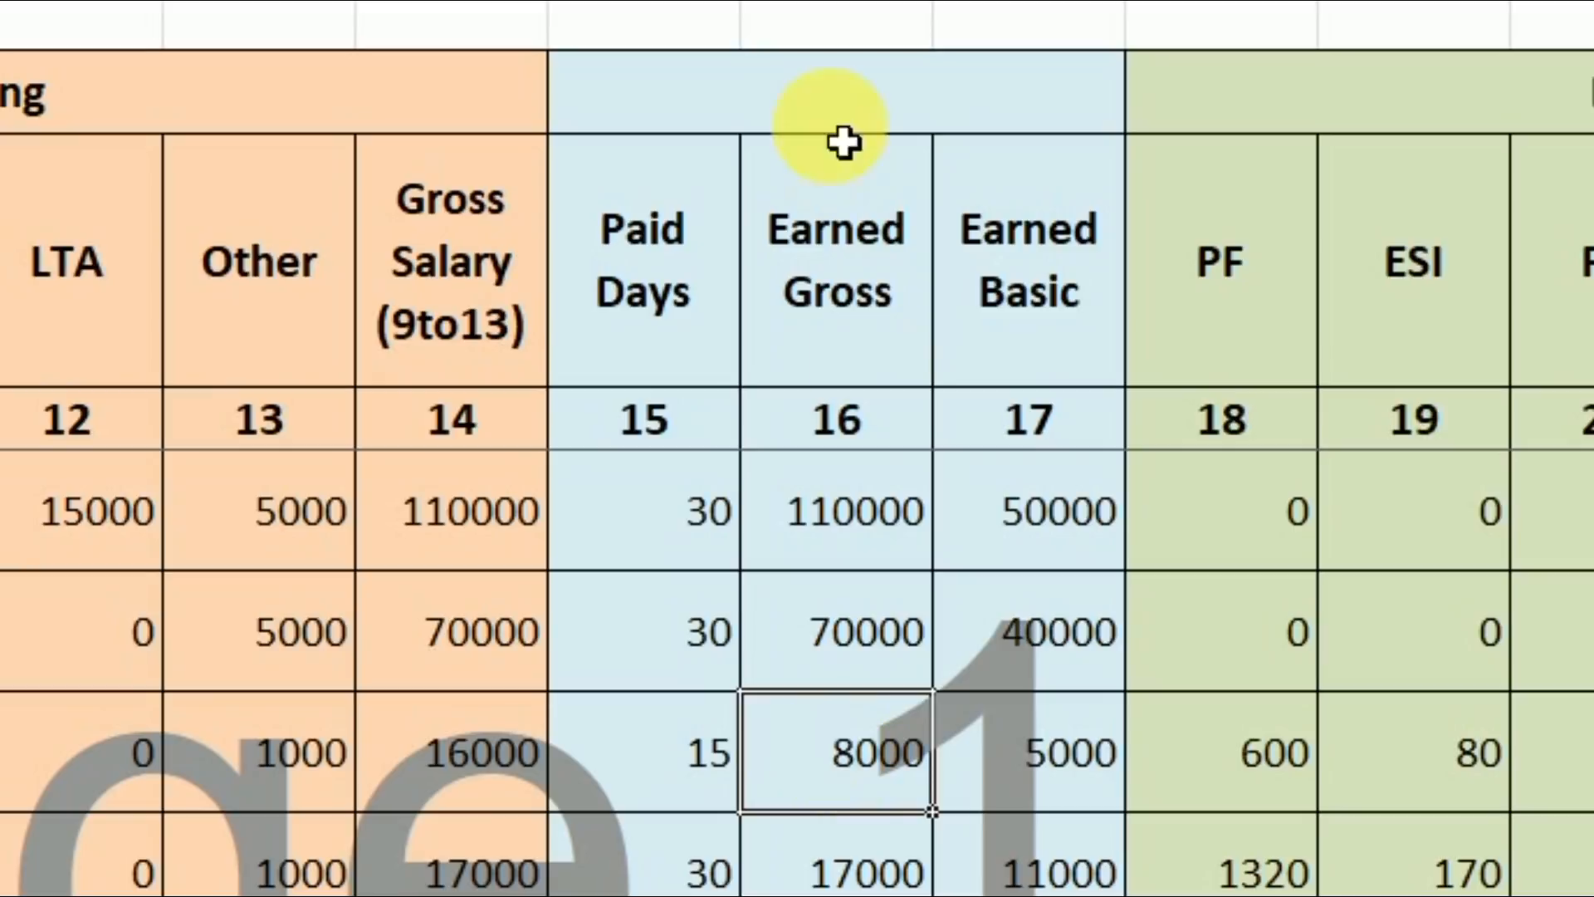
{"action": "left_click", "coordinate": [845, 540]}
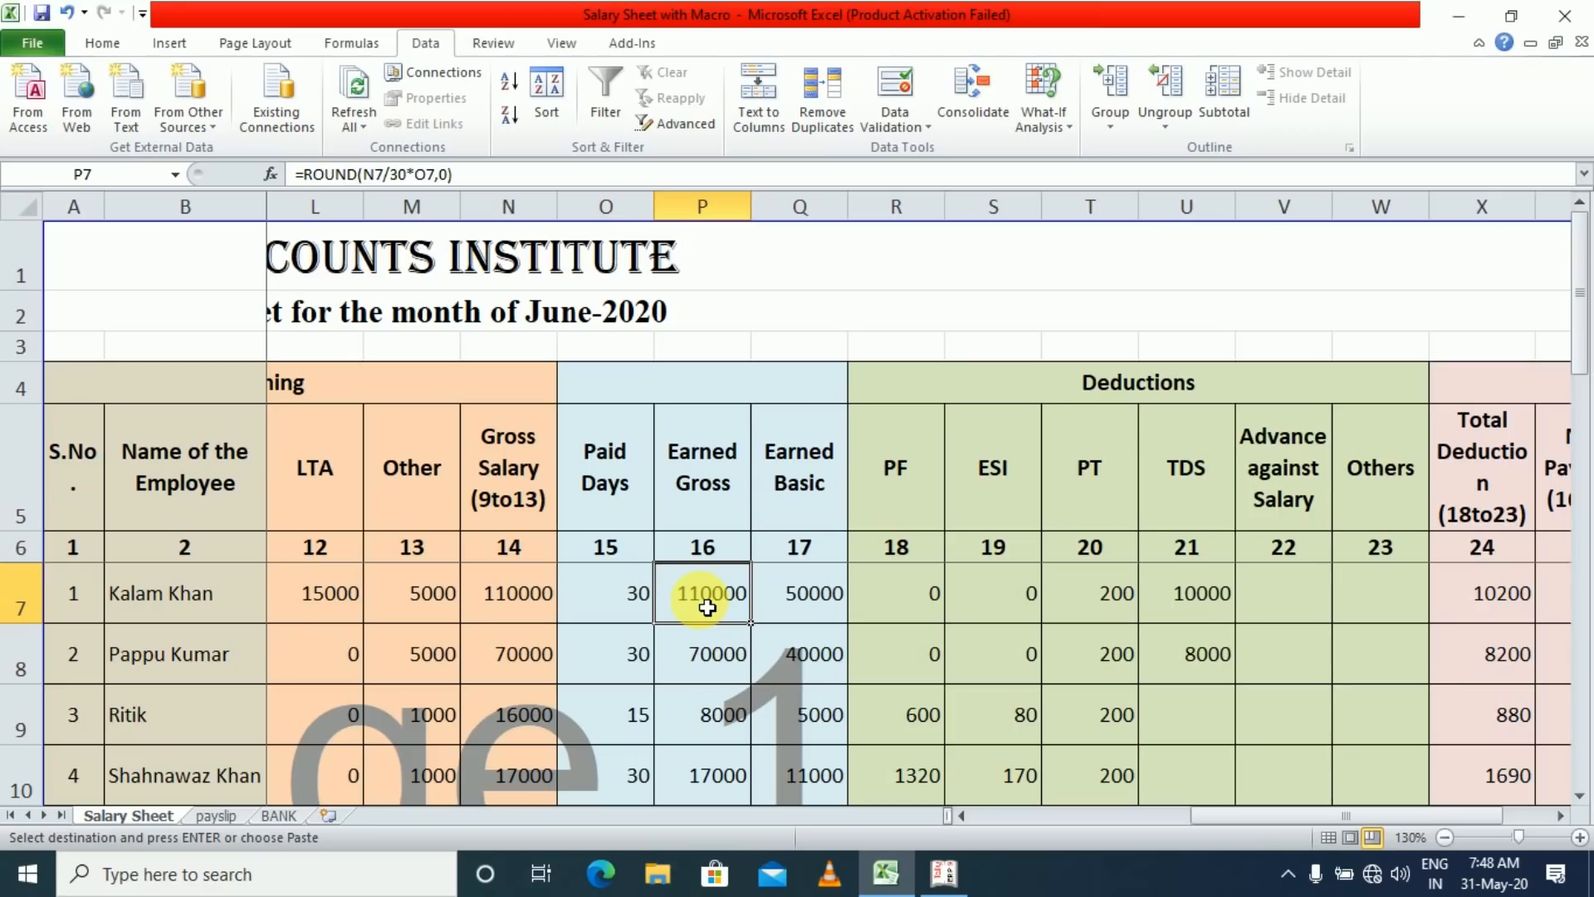
Leave ledger creation and open Accounting Vouchers to start a payment voucher.
{"action": "key", "text": "alt+Tab"}
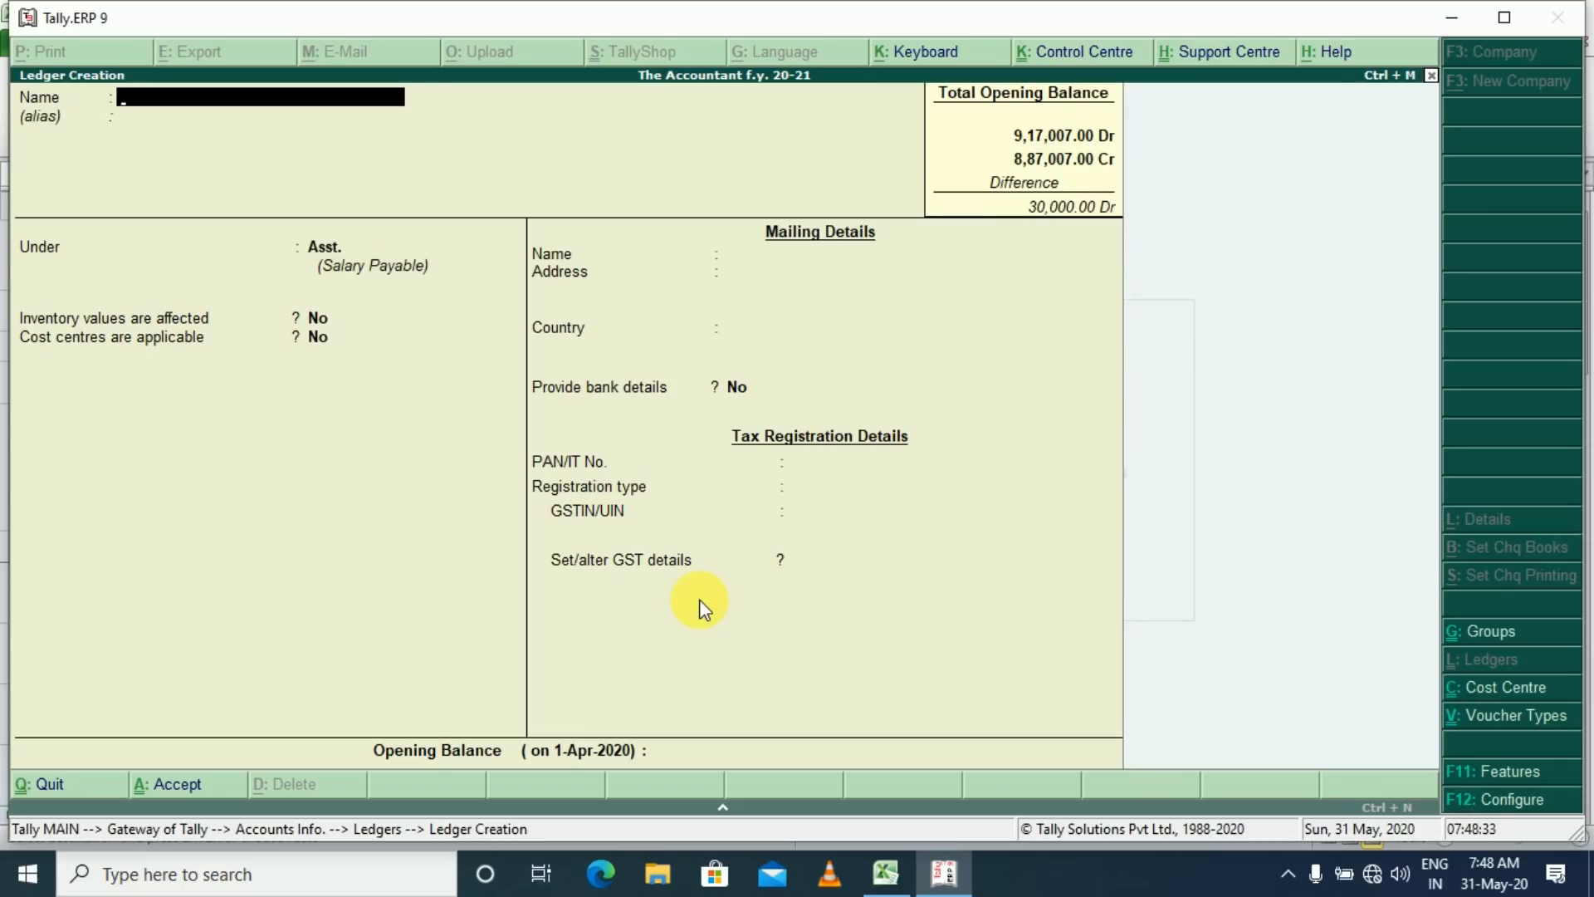
{"action": "key", "text": "Escape"}
{"action": "key", "text": "Escape"}
{"action": "key", "text": "Escape"}
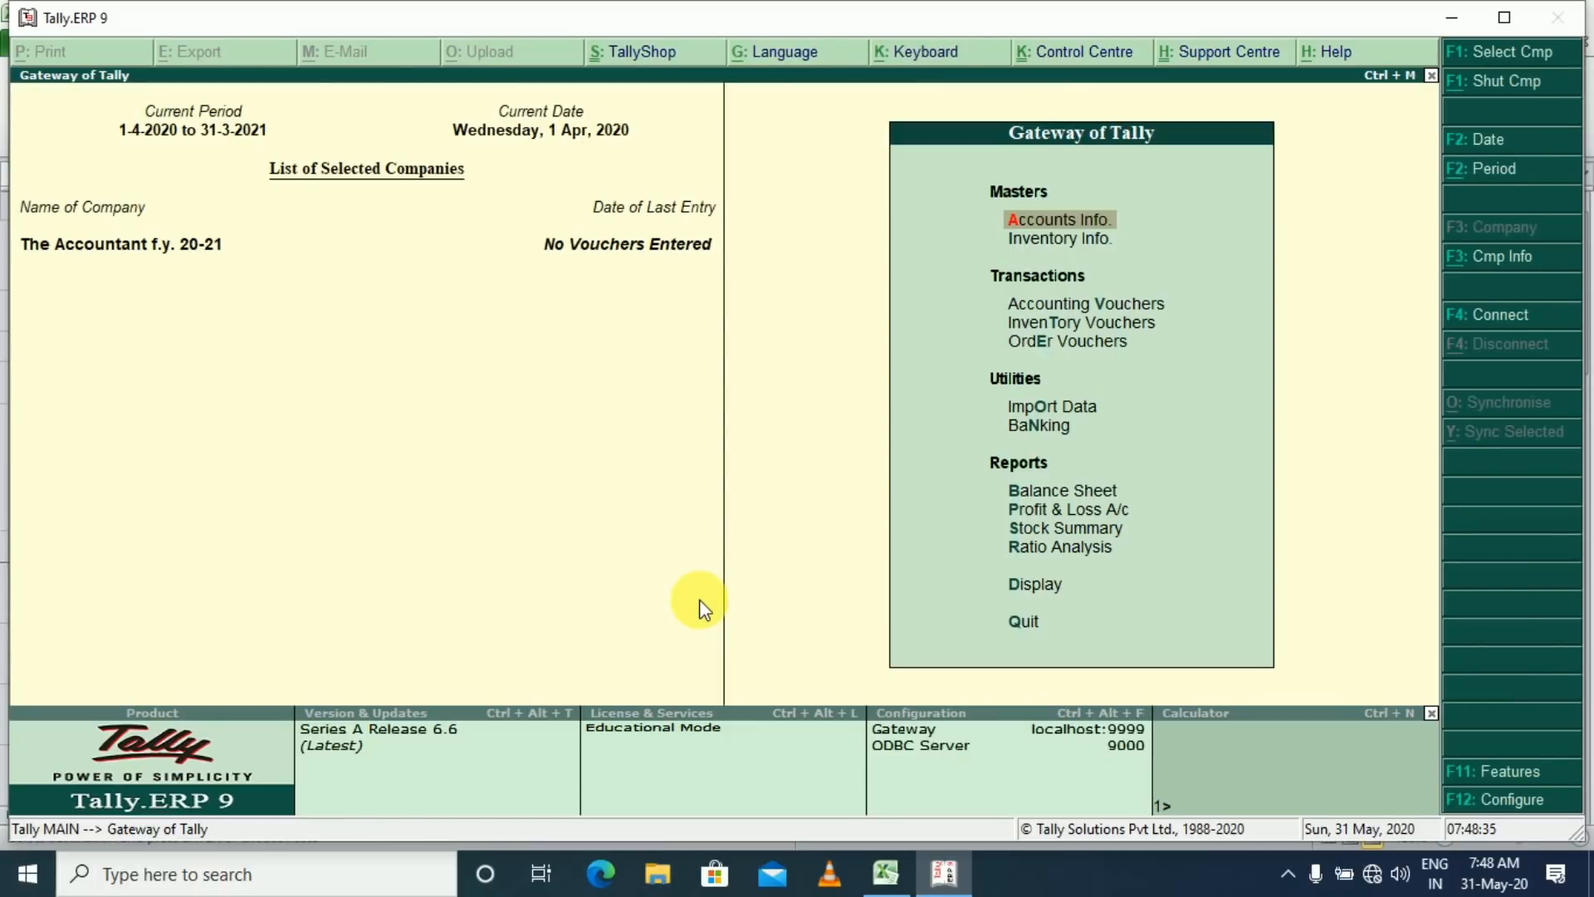
{"action": "left_click", "coordinate": [1130, 304]}
{"action": "key", "text": "Return"}
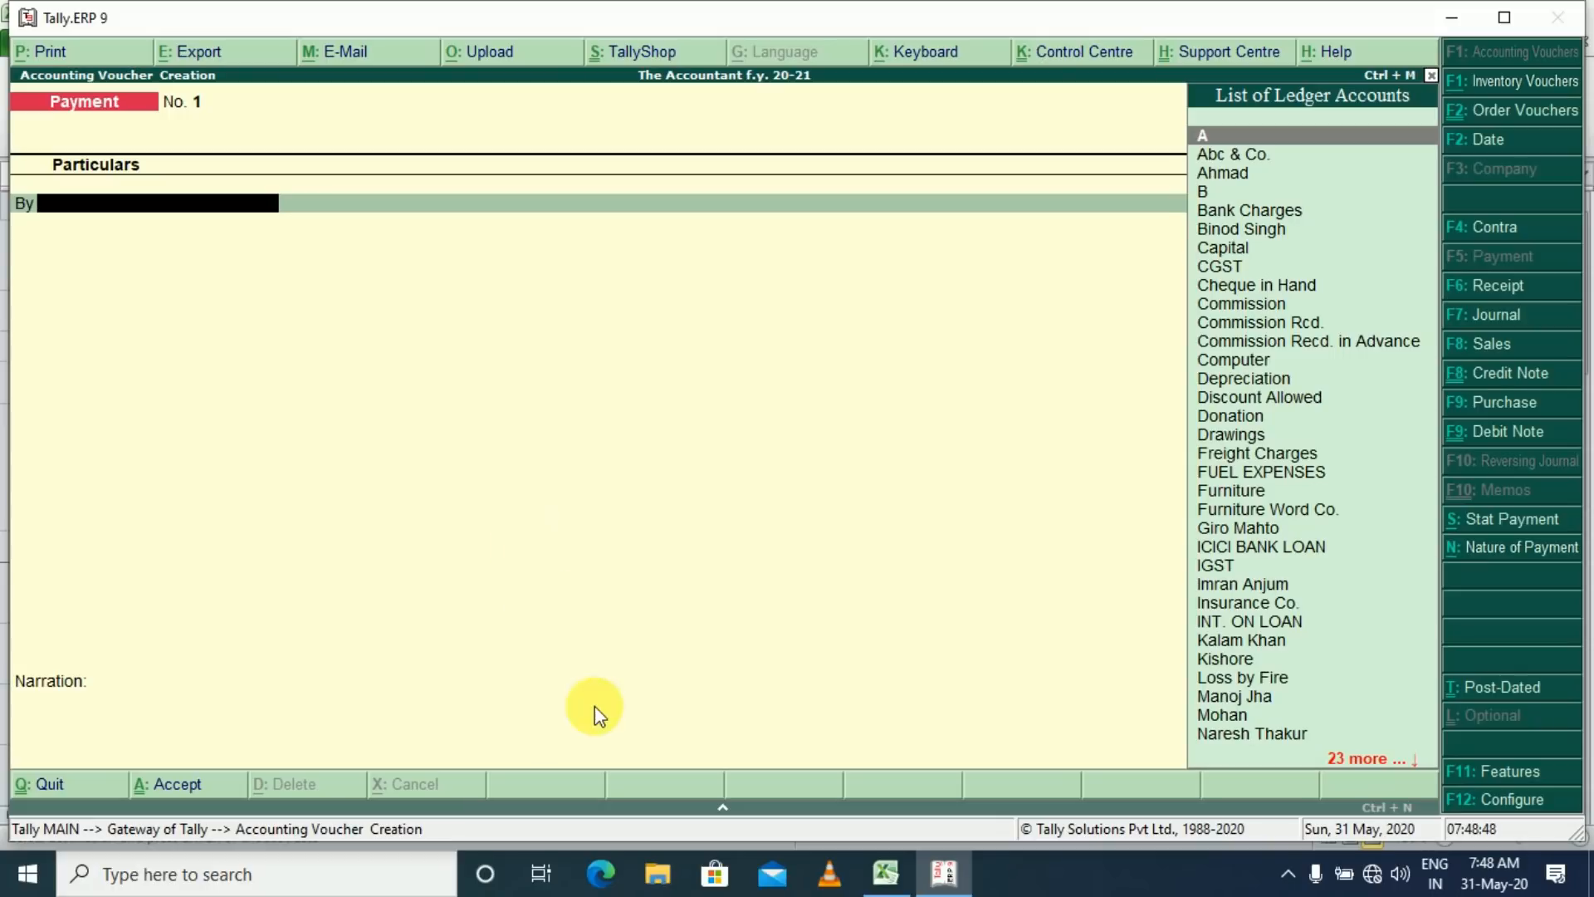
Switch the voucher type to Journal and choose the Salary ledger as the first, debit entry.
{"action": "left_click", "coordinate": [1527, 319]}
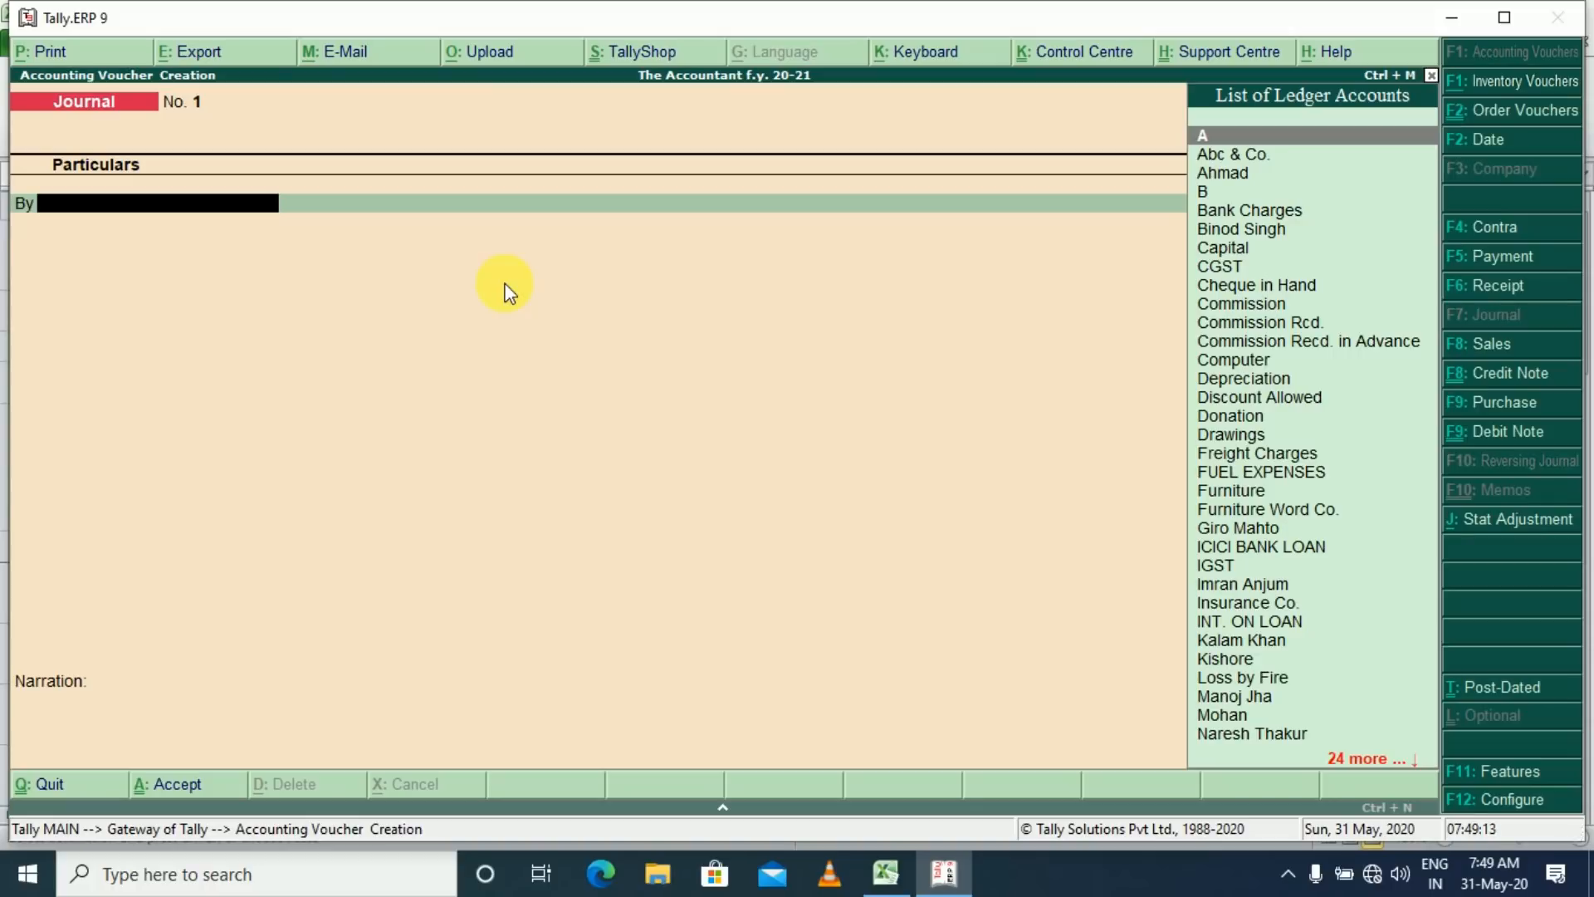
{"action": "key", "text": "alt+Tab"}
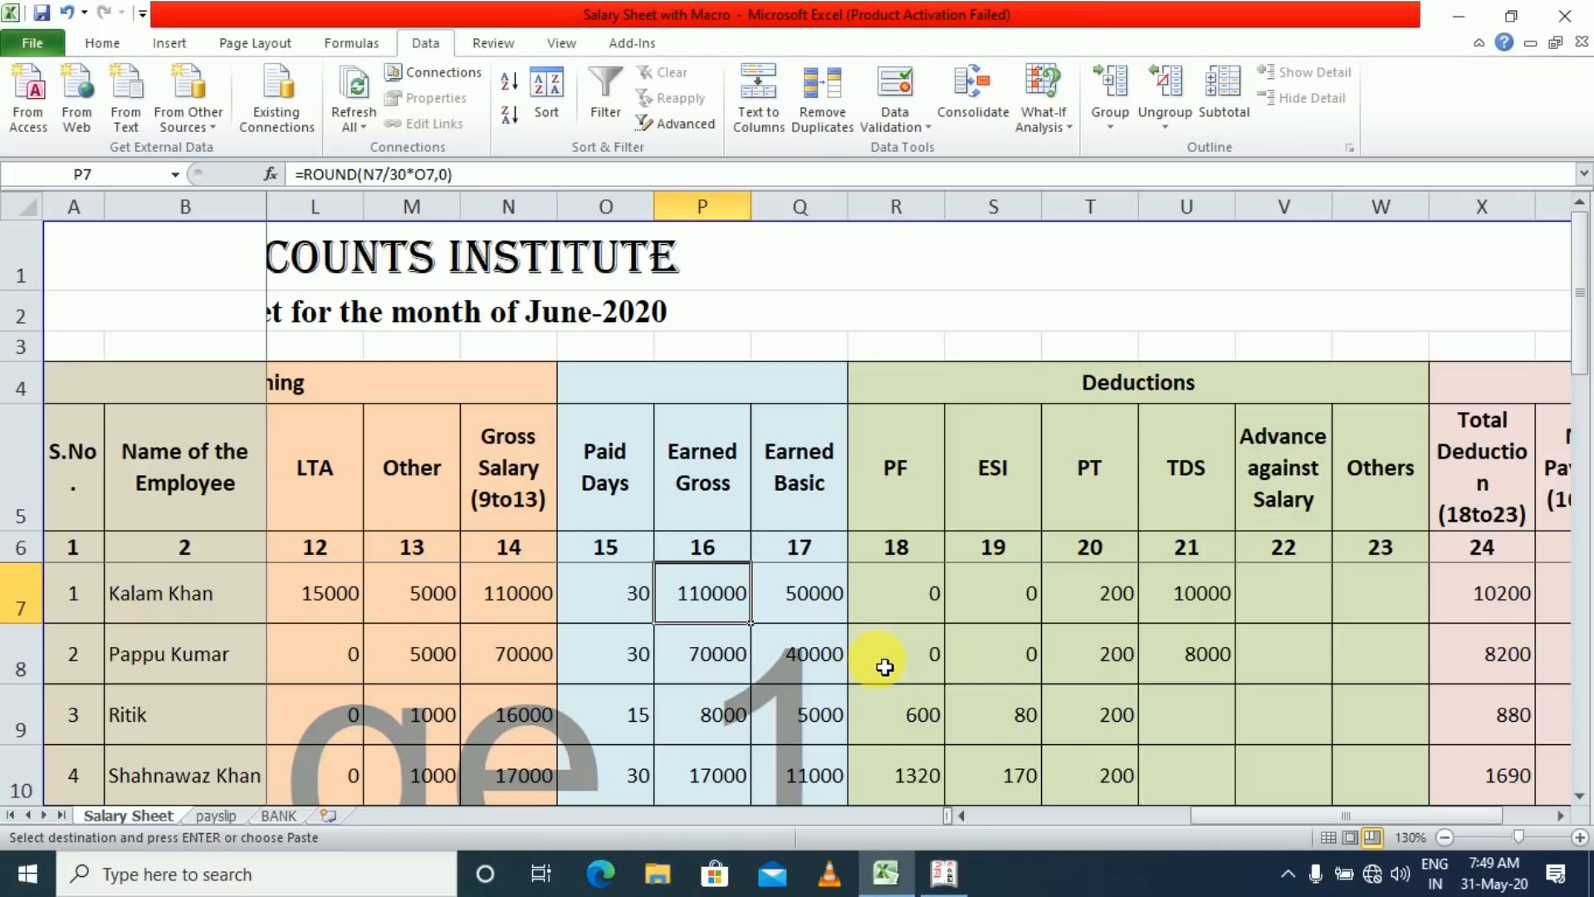
{"action": "left_click", "coordinate": [1038, 667]}
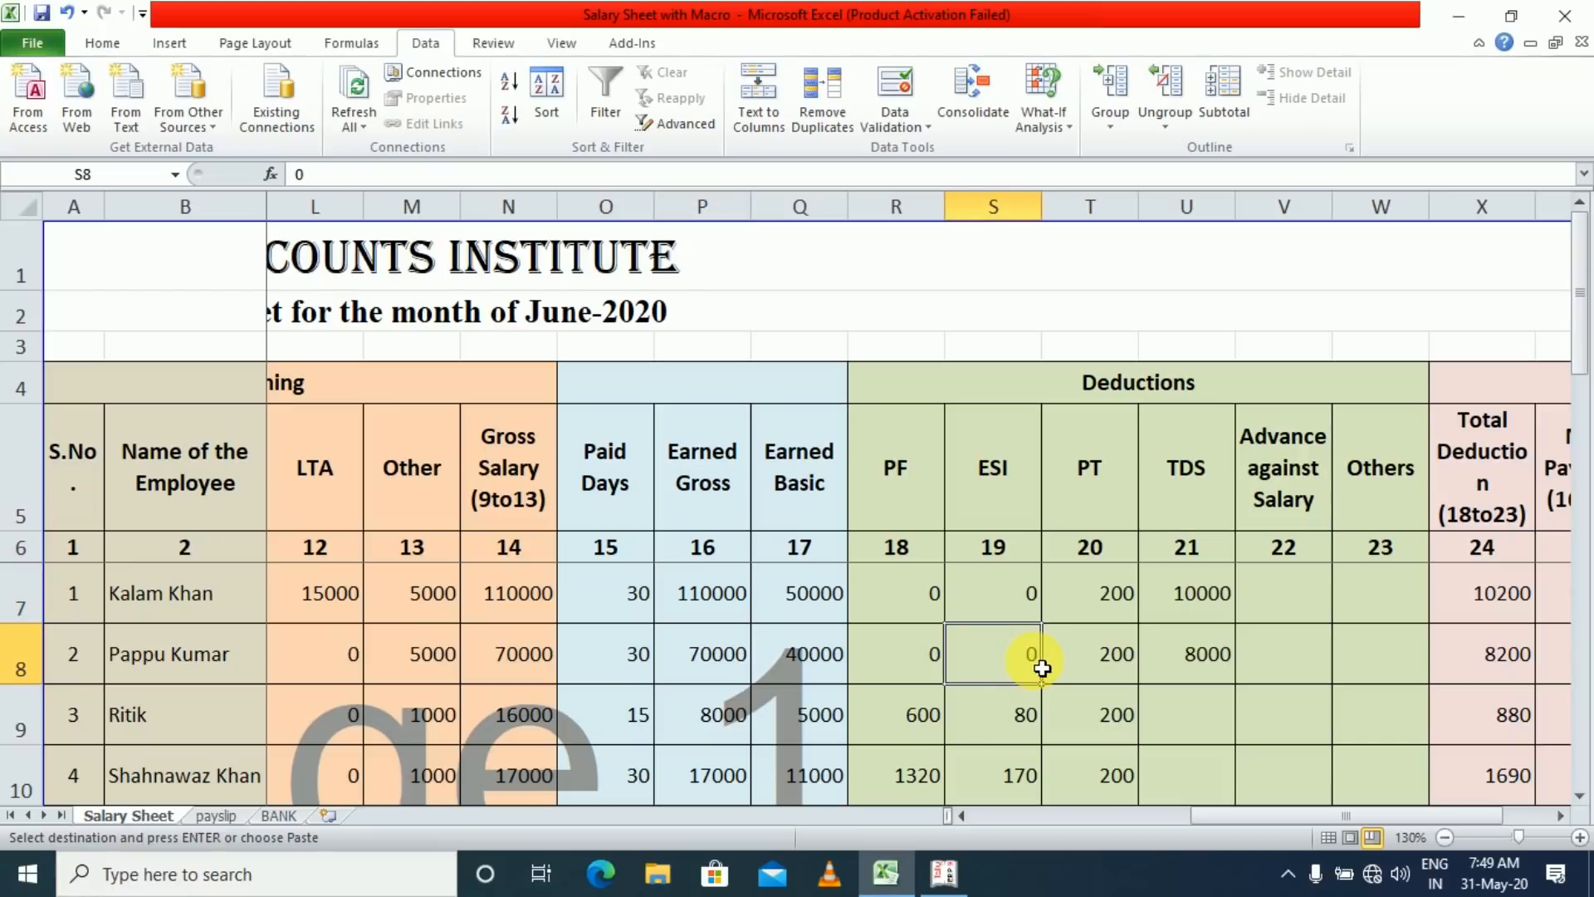
{"action": "left_click", "coordinate": [643, 592]}
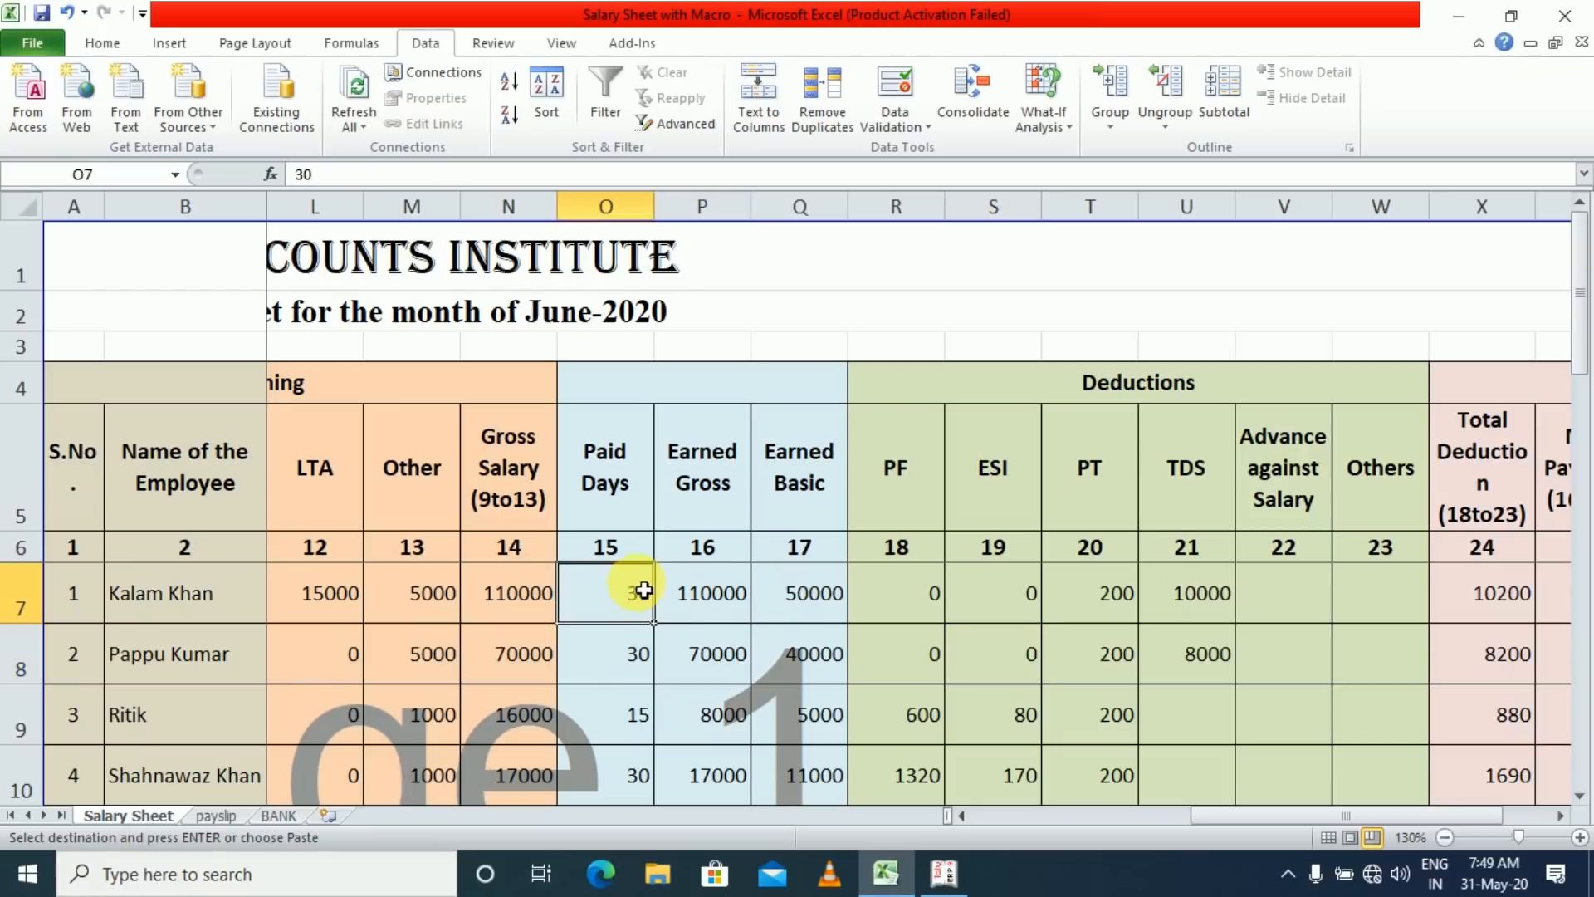
{"action": "left_click", "coordinate": [739, 613]}
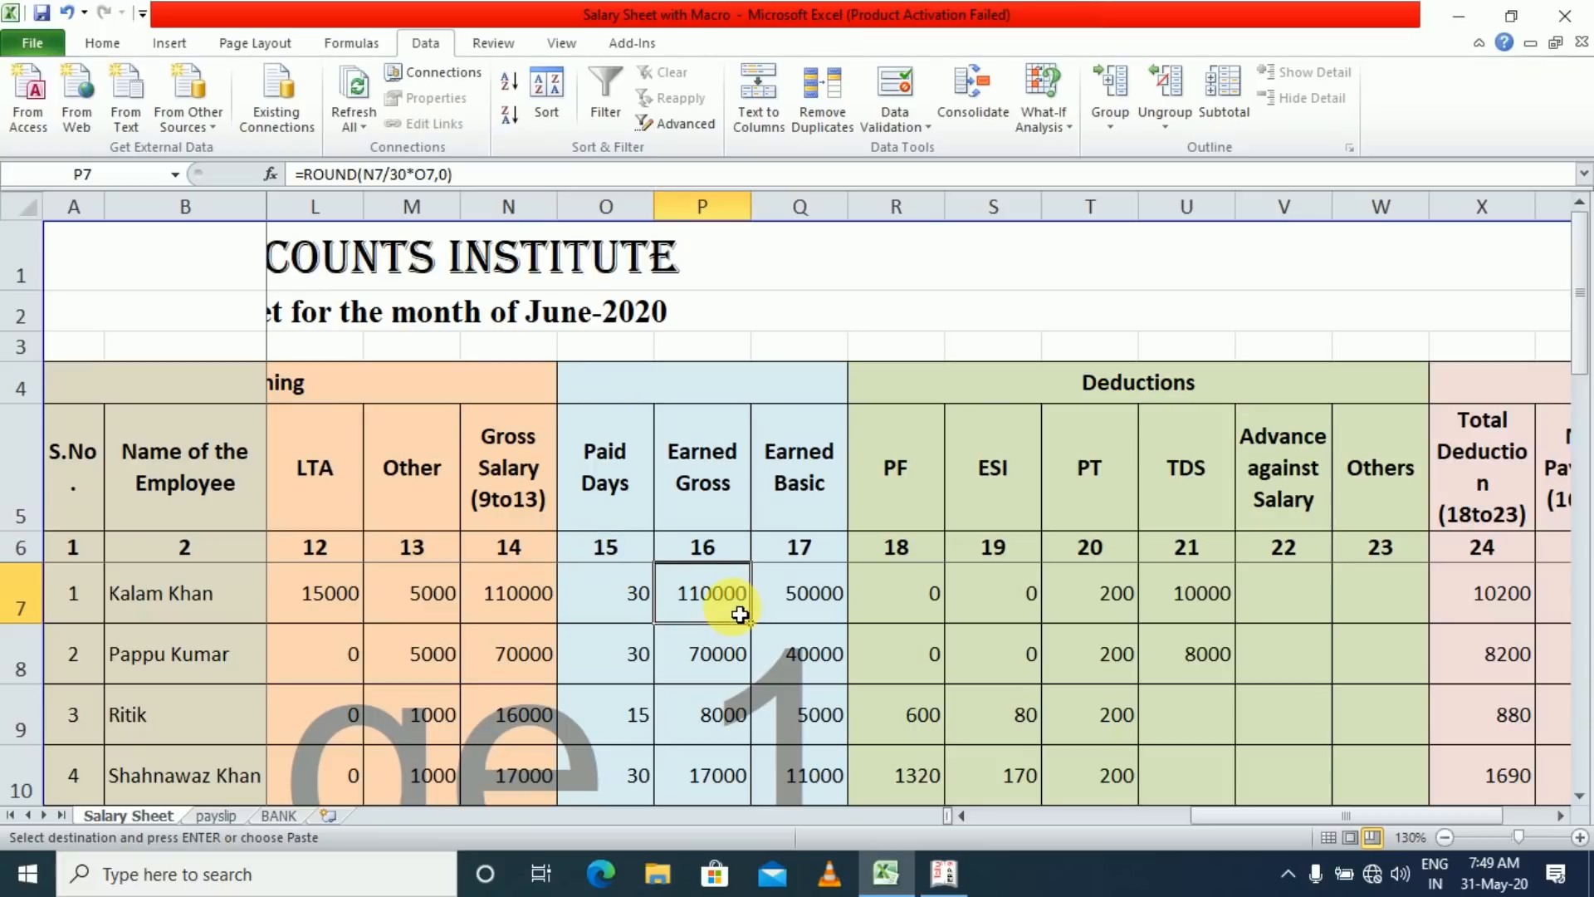
{"action": "key", "text": "alt+Tab"}
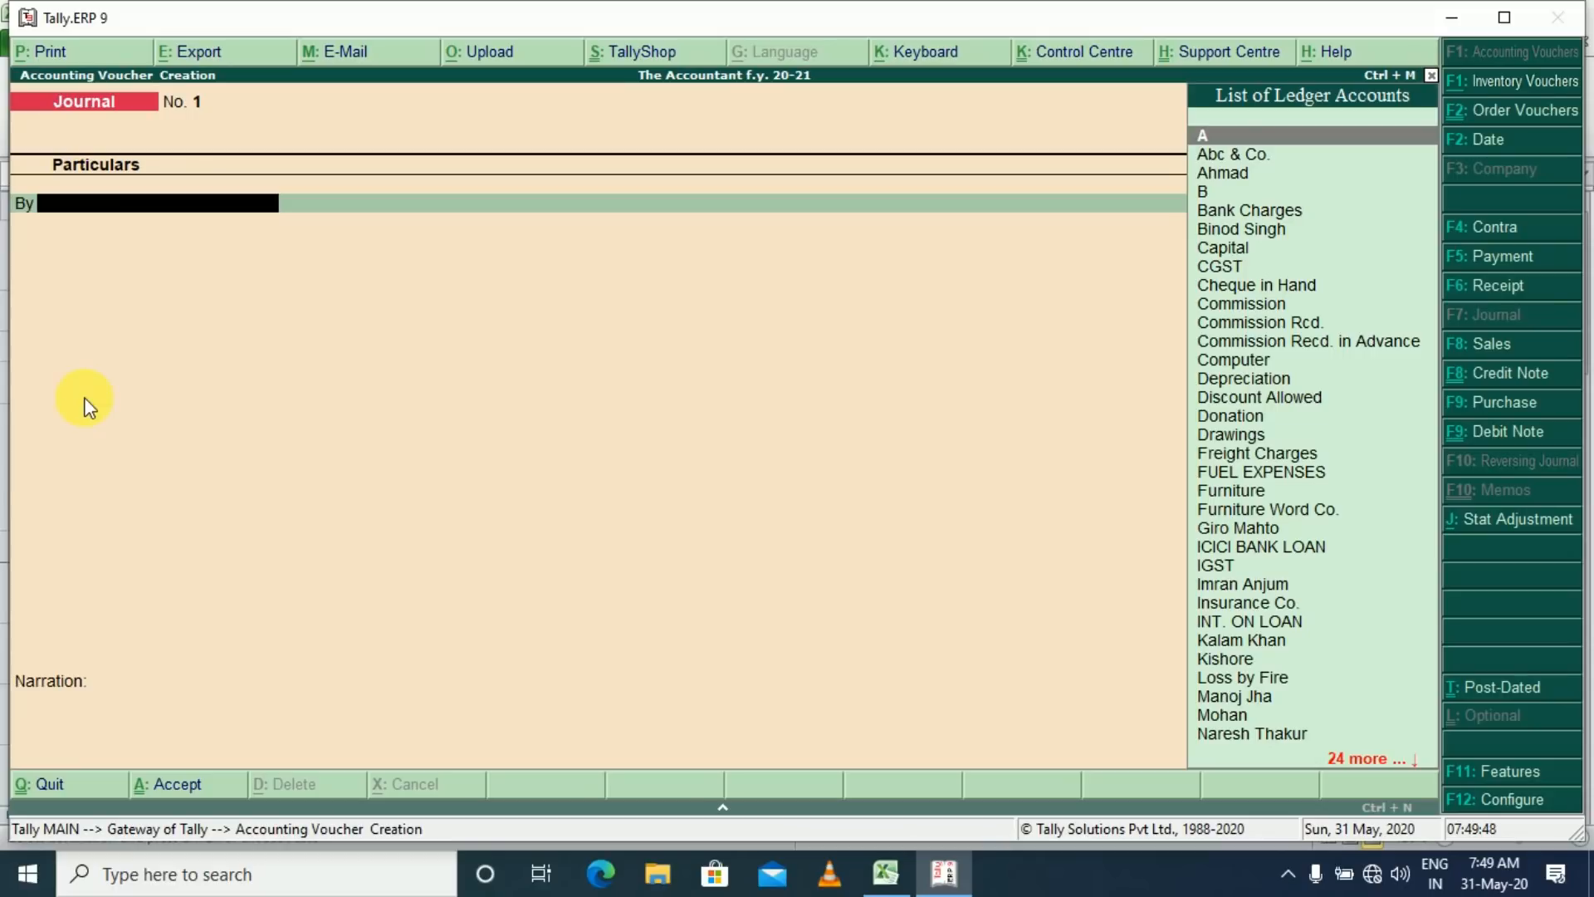
{"action": "type", "text": "Sal"}
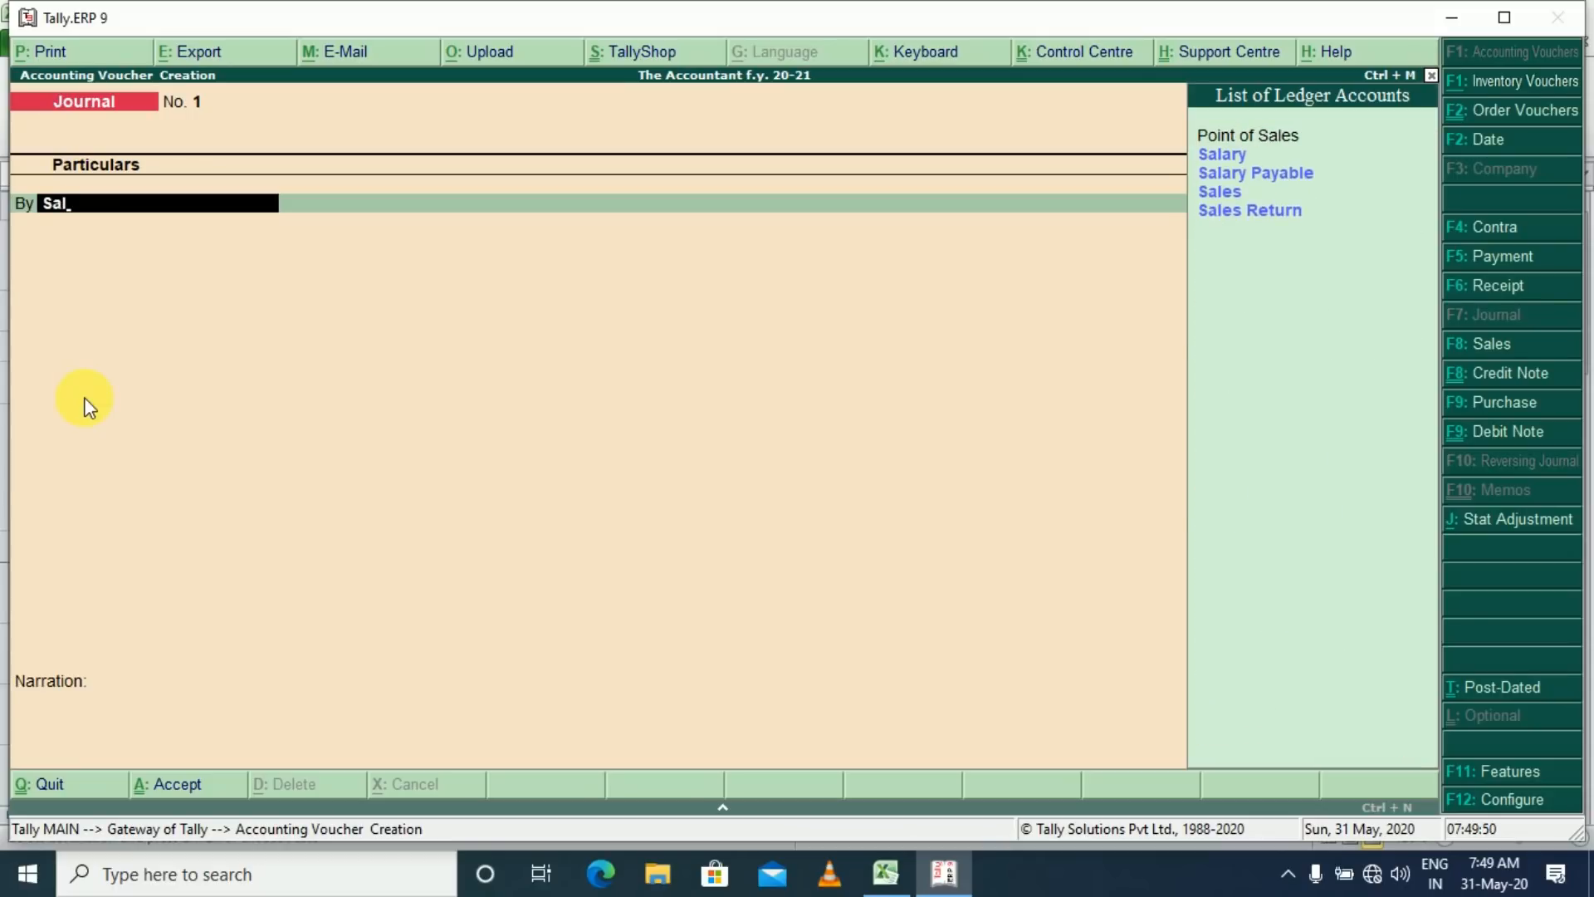
{"action": "key", "text": "Return"}
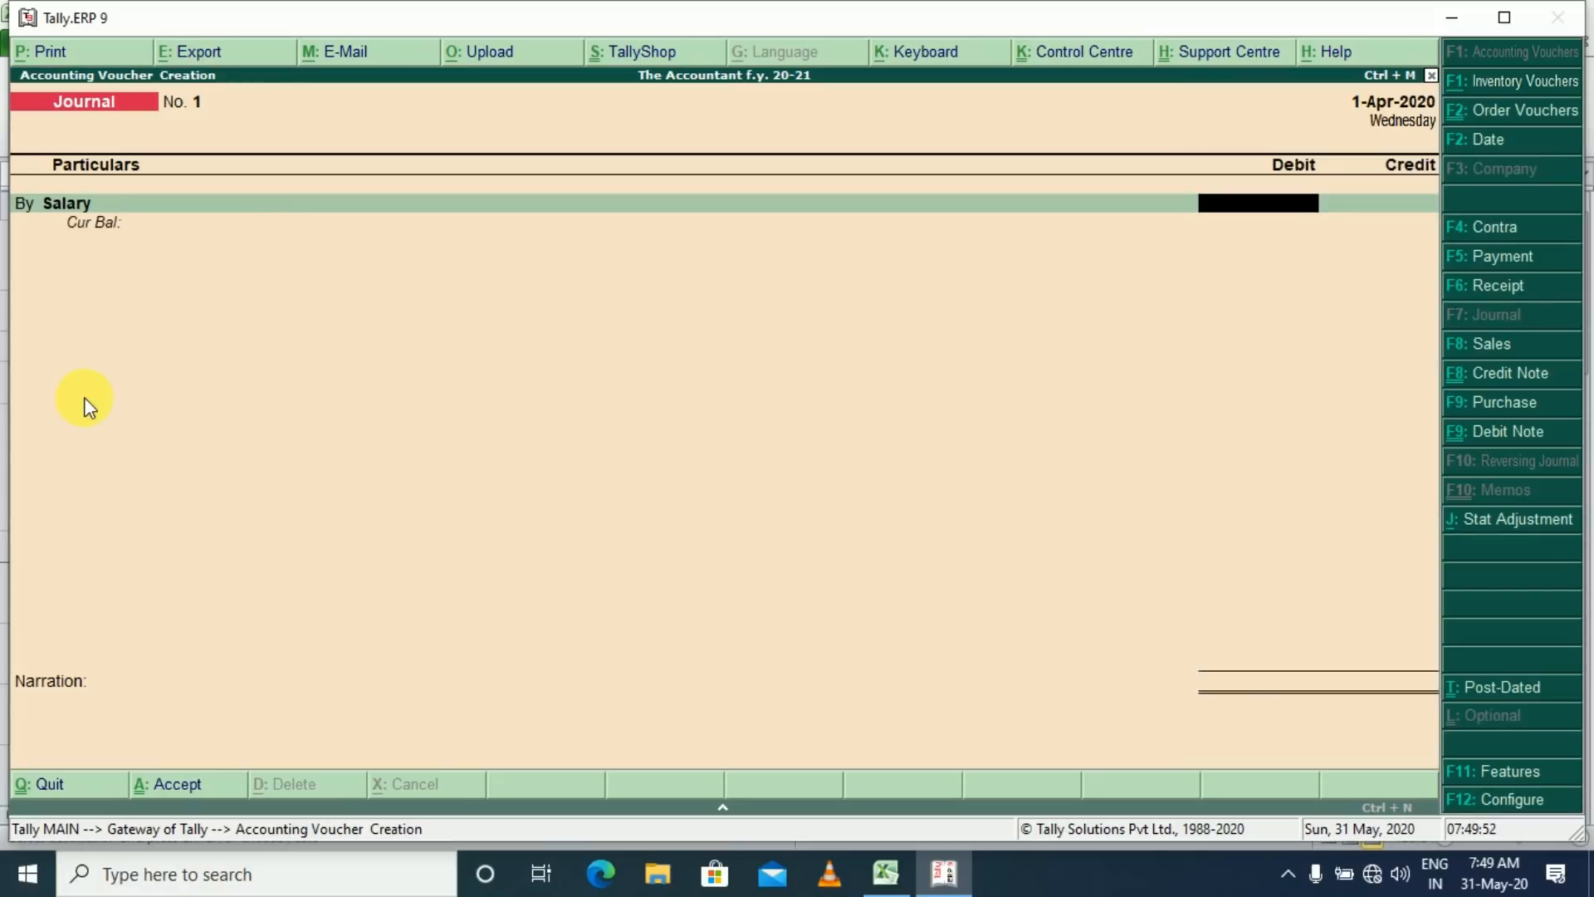
{"action": "key", "text": "BackSpace"}
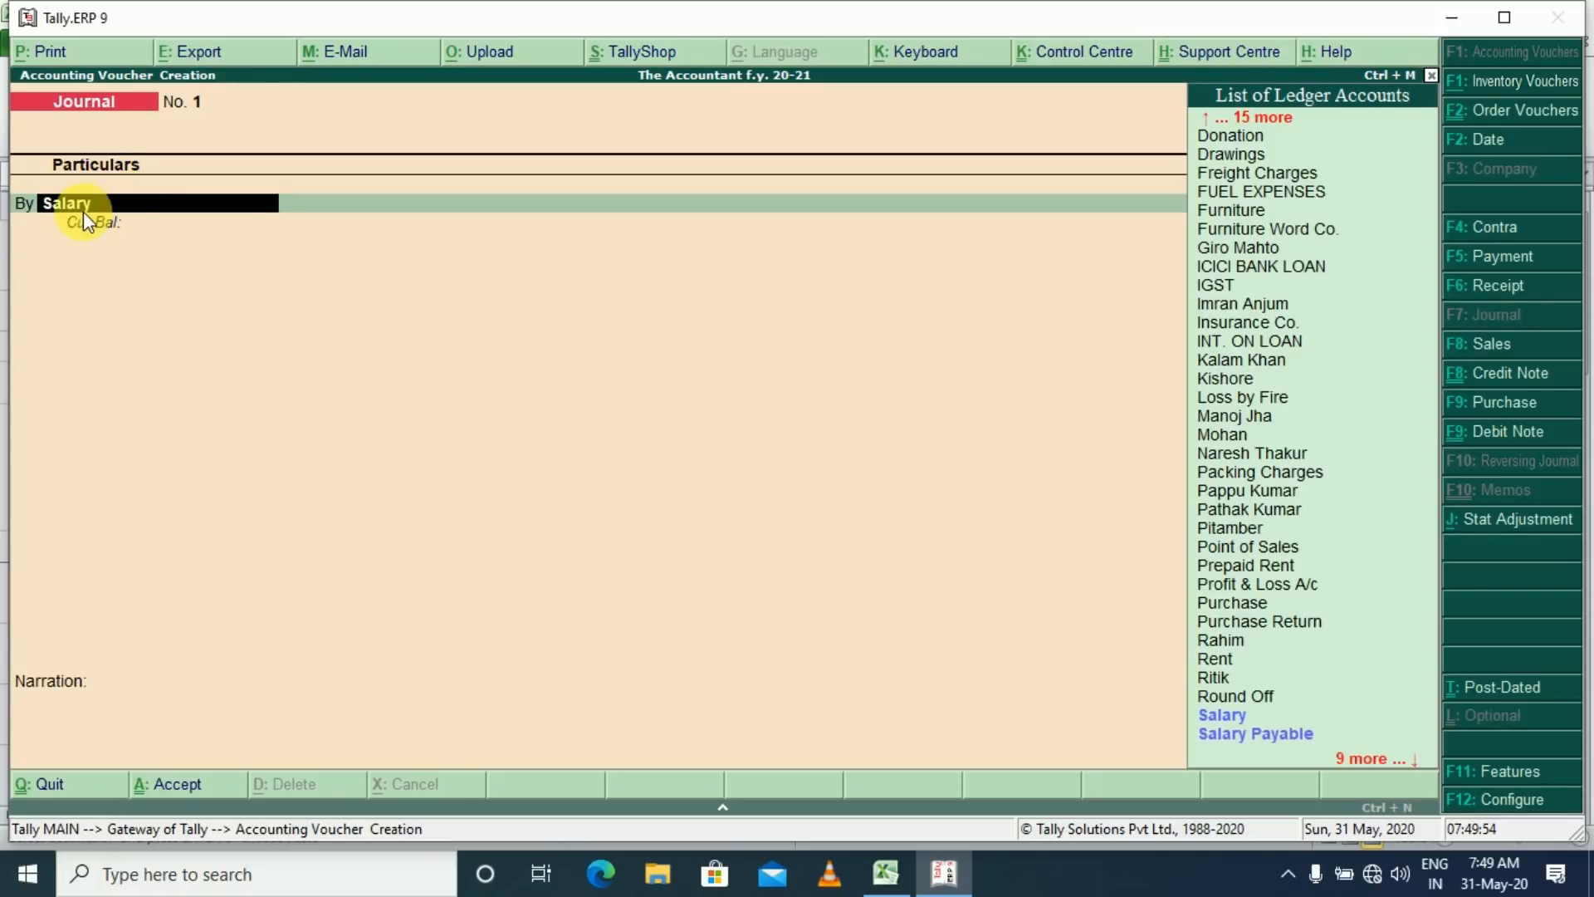
{"action": "key", "text": "Return"}
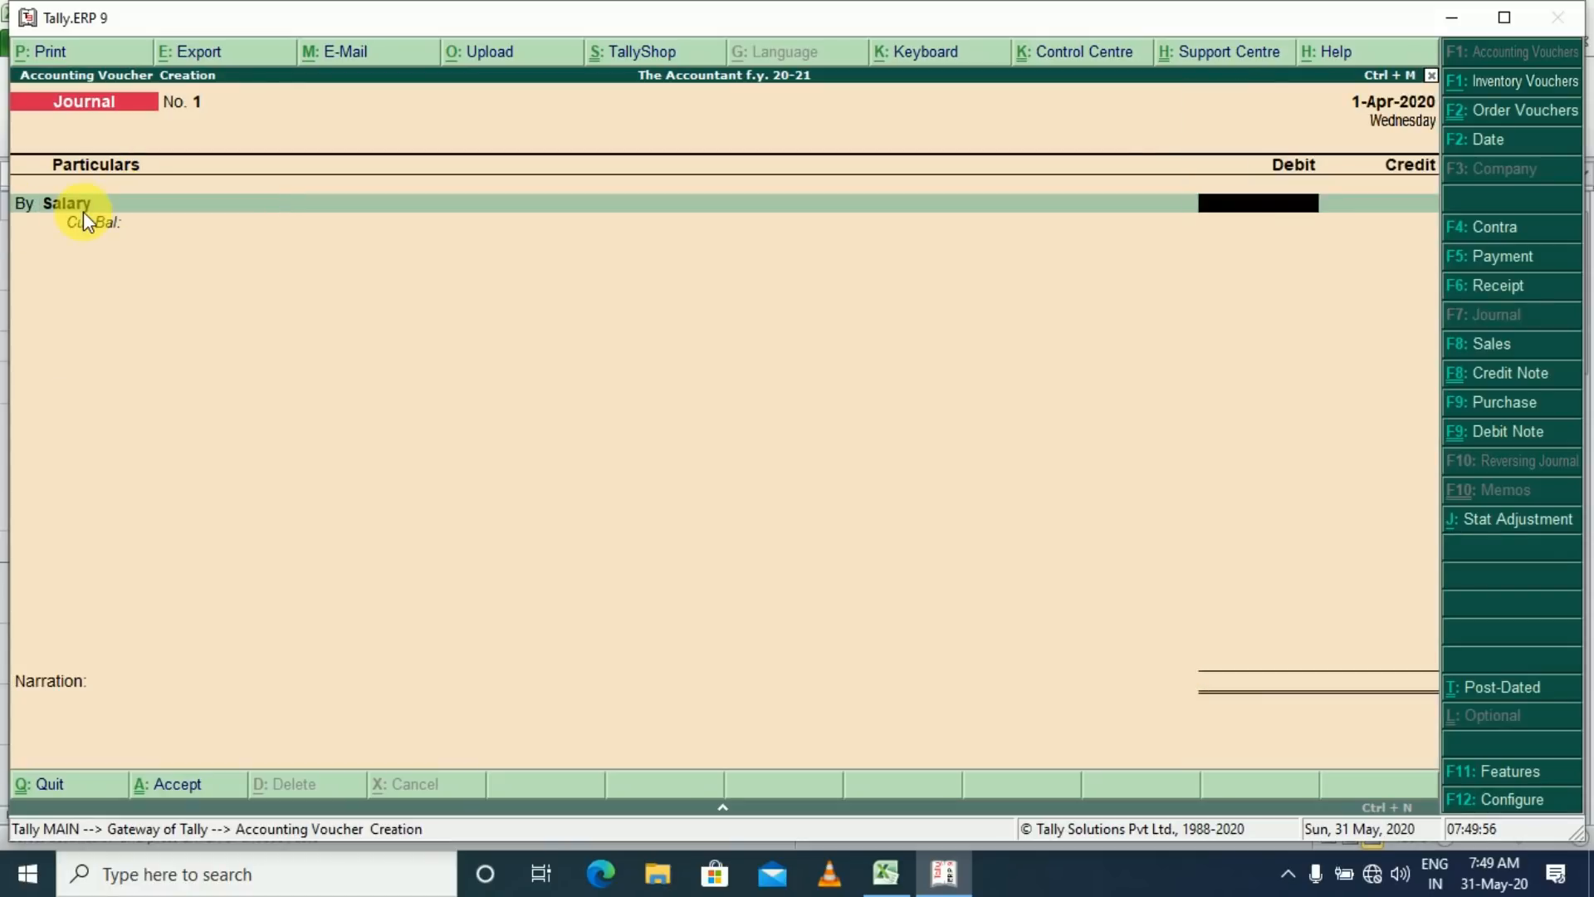
Debit the Salary ledger with the total Earned Gross of 4,10,500 from the salary sheet.
{"action": "key", "text": "alt+Tab"}
{"action": "key", "text": "Down"}
{"action": "key", "text": "Down"}
{"action": "key", "text": "Down"}
{"action": "key", "text": "Down"}
{"action": "key", "text": "Down"}
{"action": "key", "text": "Down"}
{"action": "key", "text": "Down"}
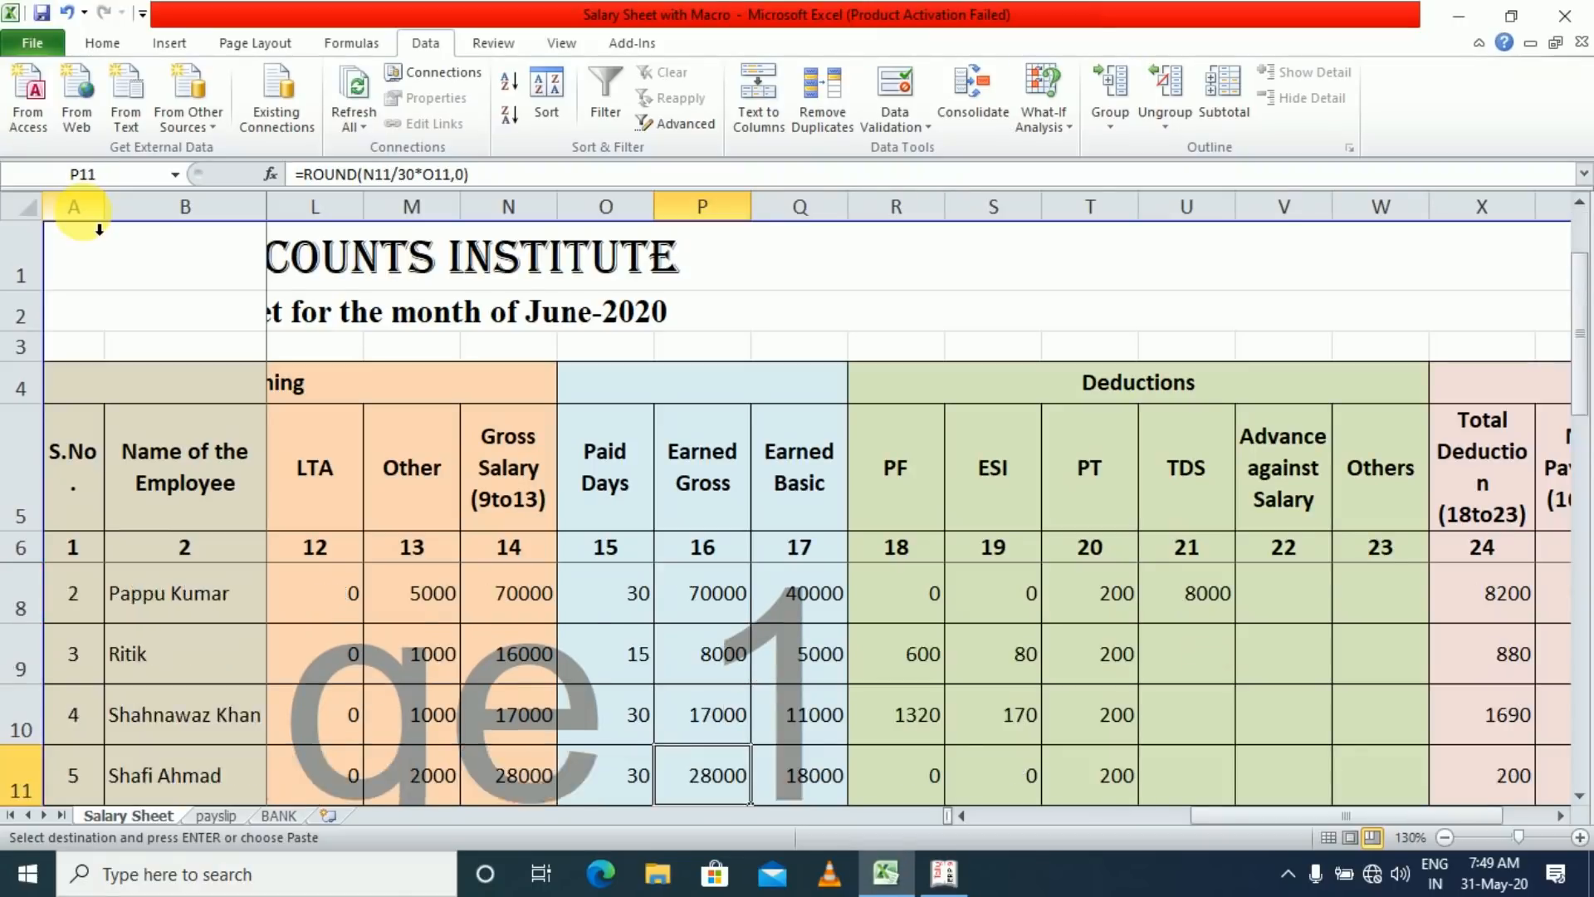
{"action": "key", "text": "Down"}
{"action": "key", "text": "Down"}
{"action": "key", "text": "Down"}
{"action": "key", "text": "Down"}
{"action": "key", "text": "Down"}
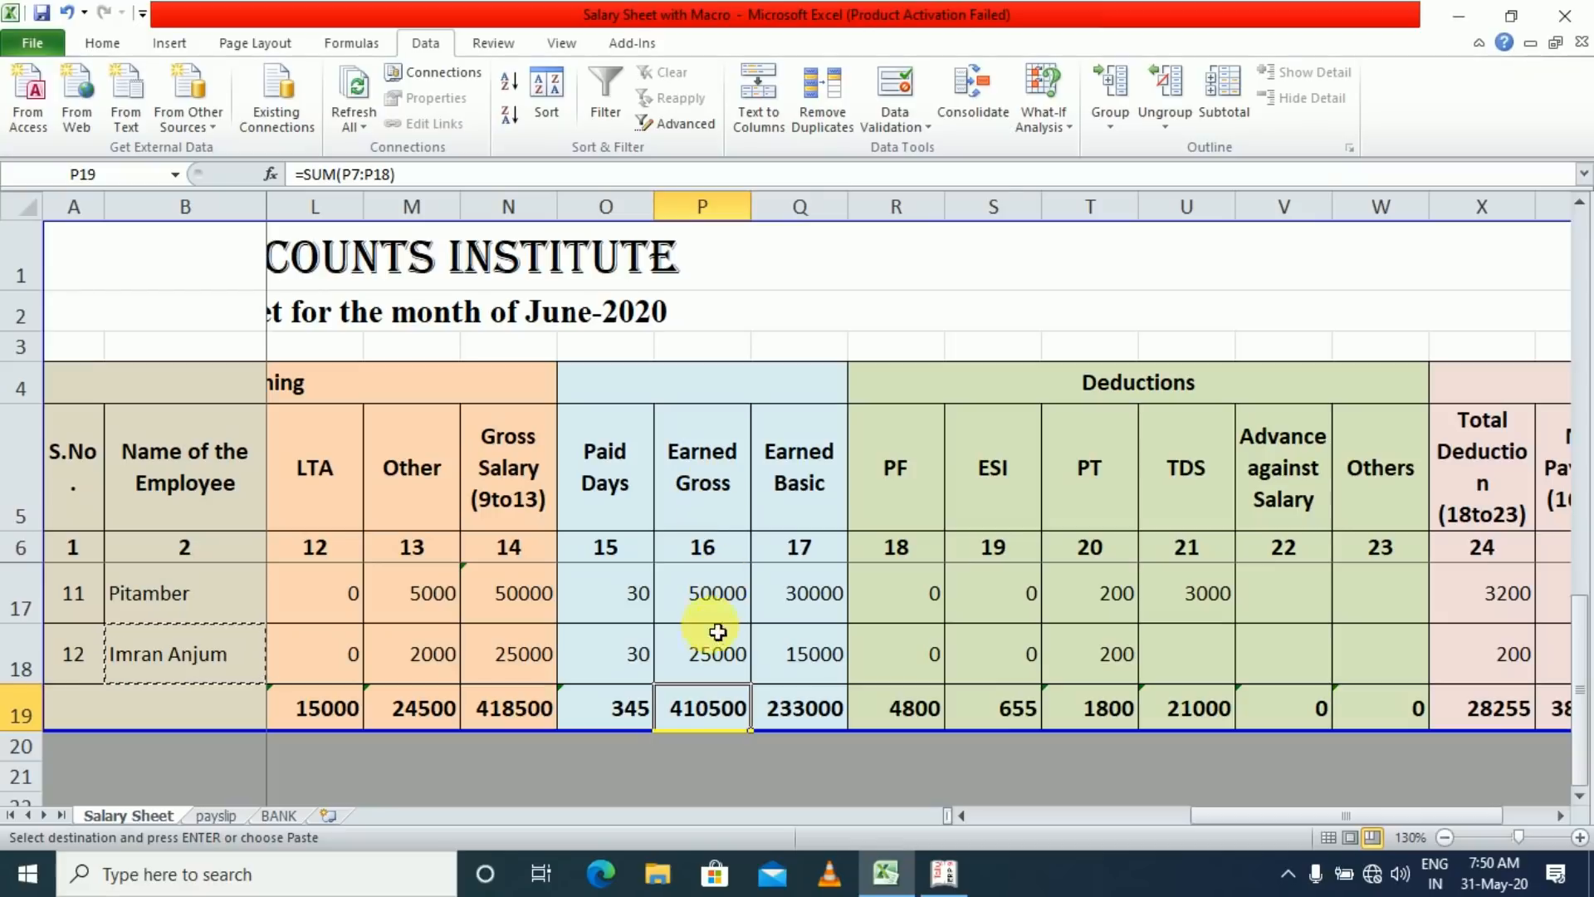
{"action": "left_click", "coordinate": [515, 720]}
{"action": "left_click", "coordinate": [693, 710]}
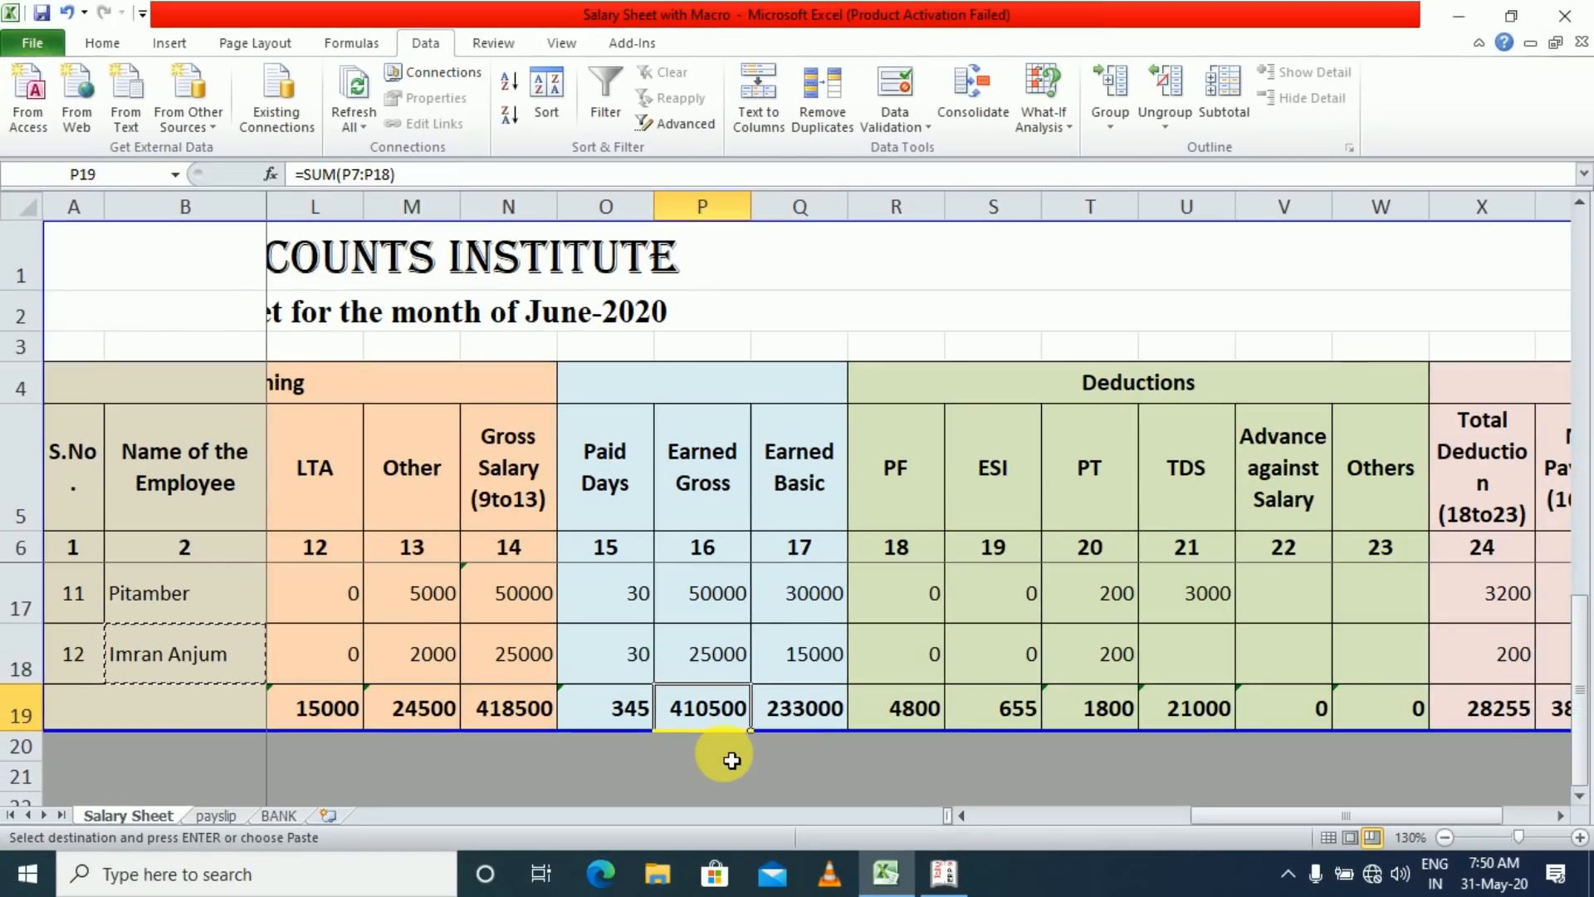
{"action": "key", "text": "alt+Tab"}
{"action": "type", "text": "4,10,500"}
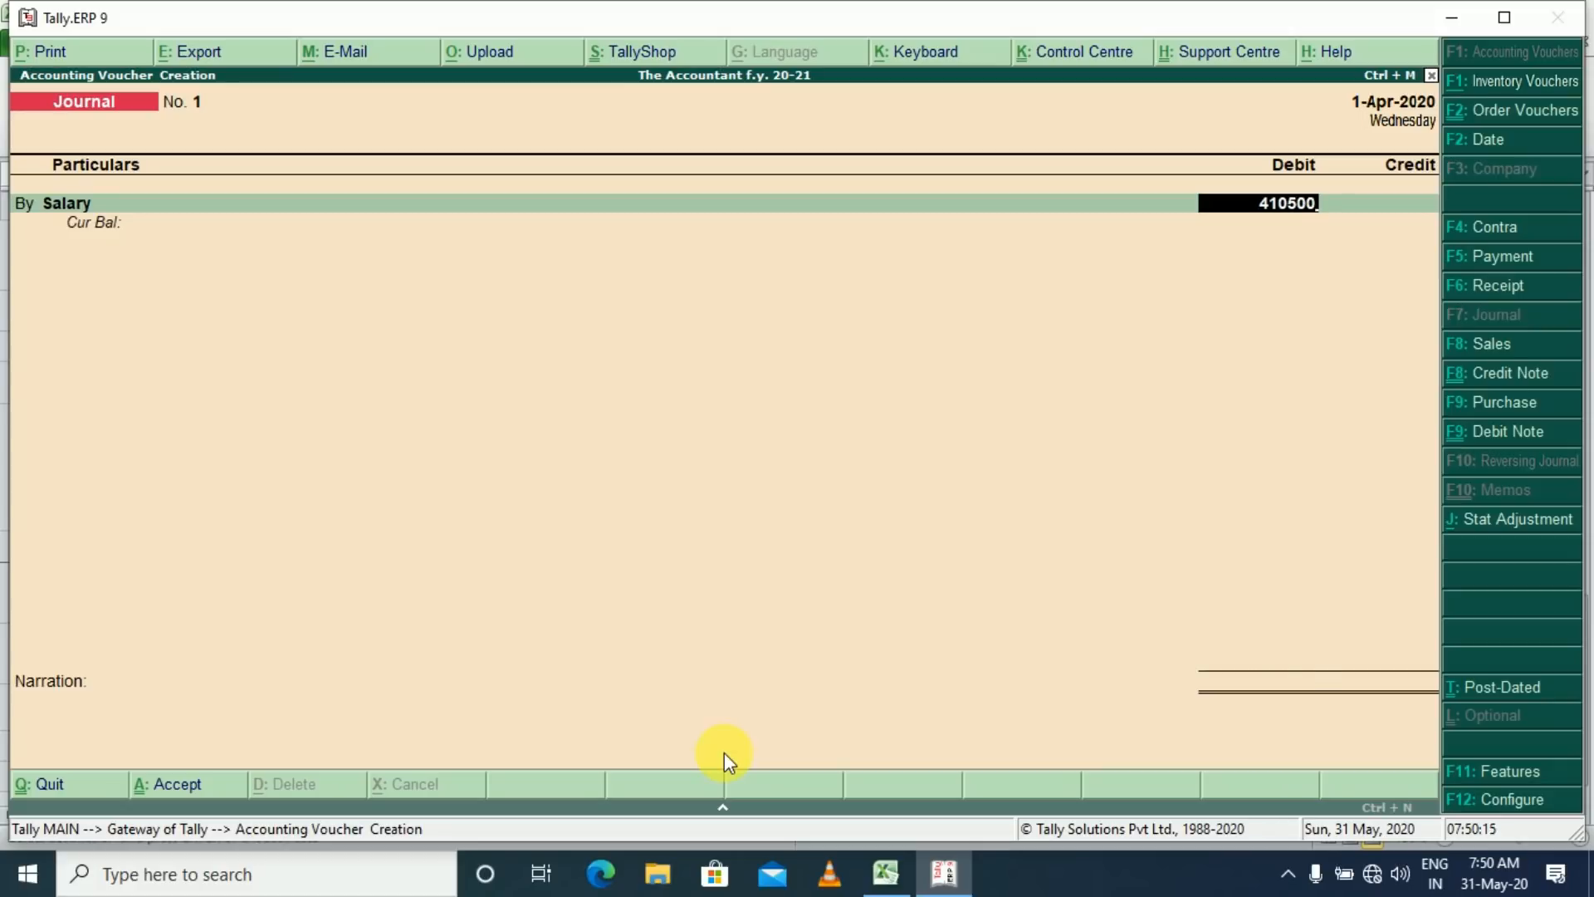
{"action": "key", "text": "Return"}
{"action": "key", "text": "Return"}
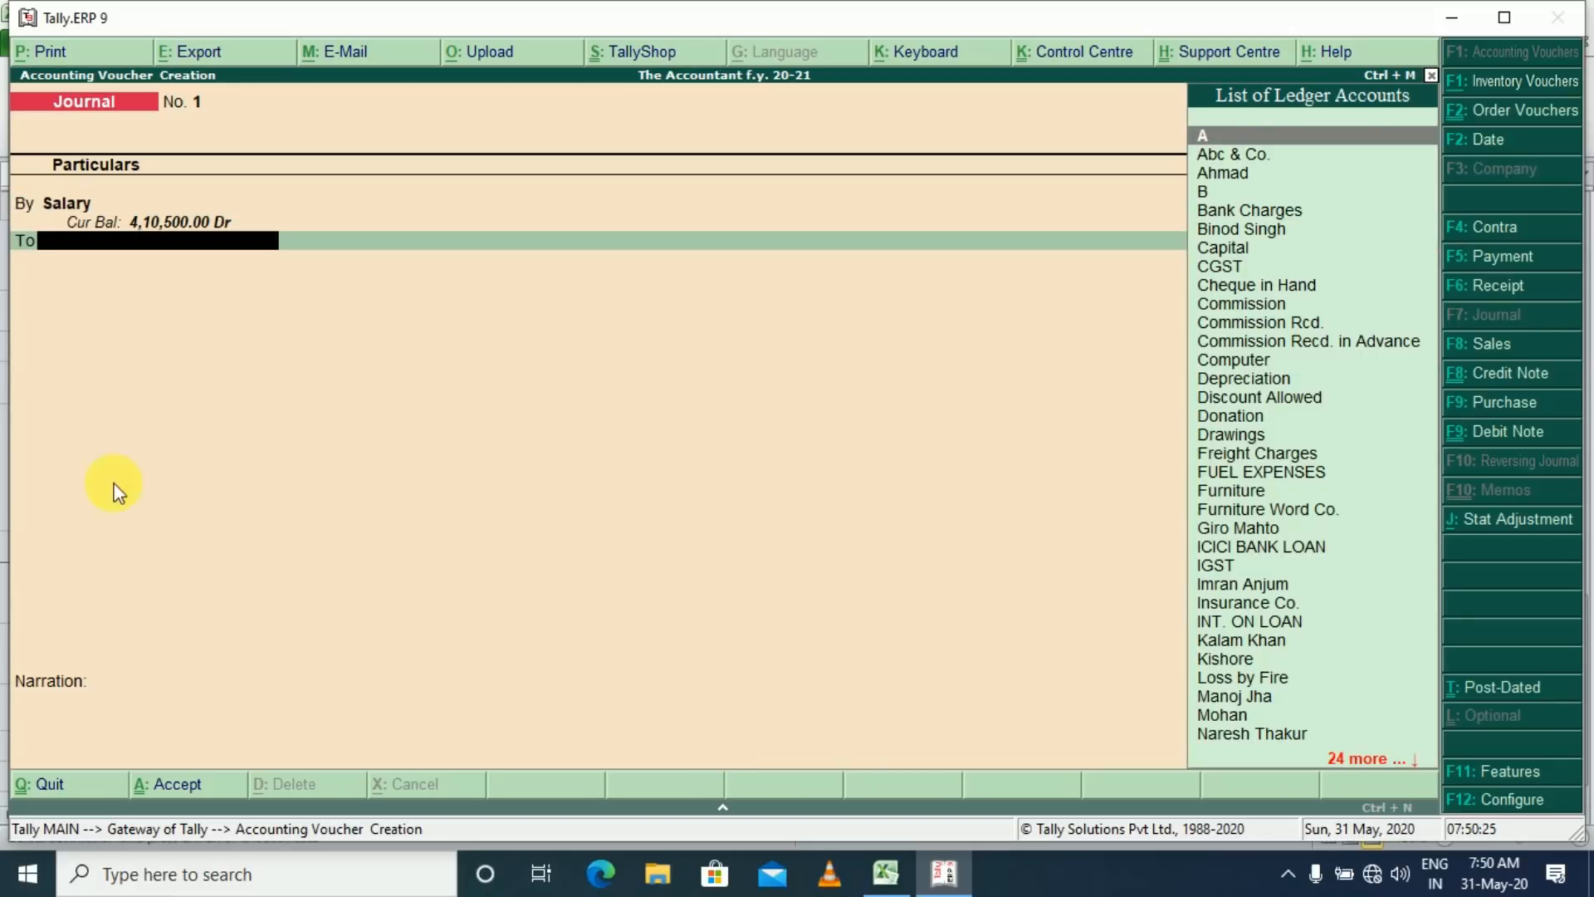
Examine the employee rows and the earnings and deduction columns in the salary sheet.
{"action": "key", "text": "alt+Tab"}
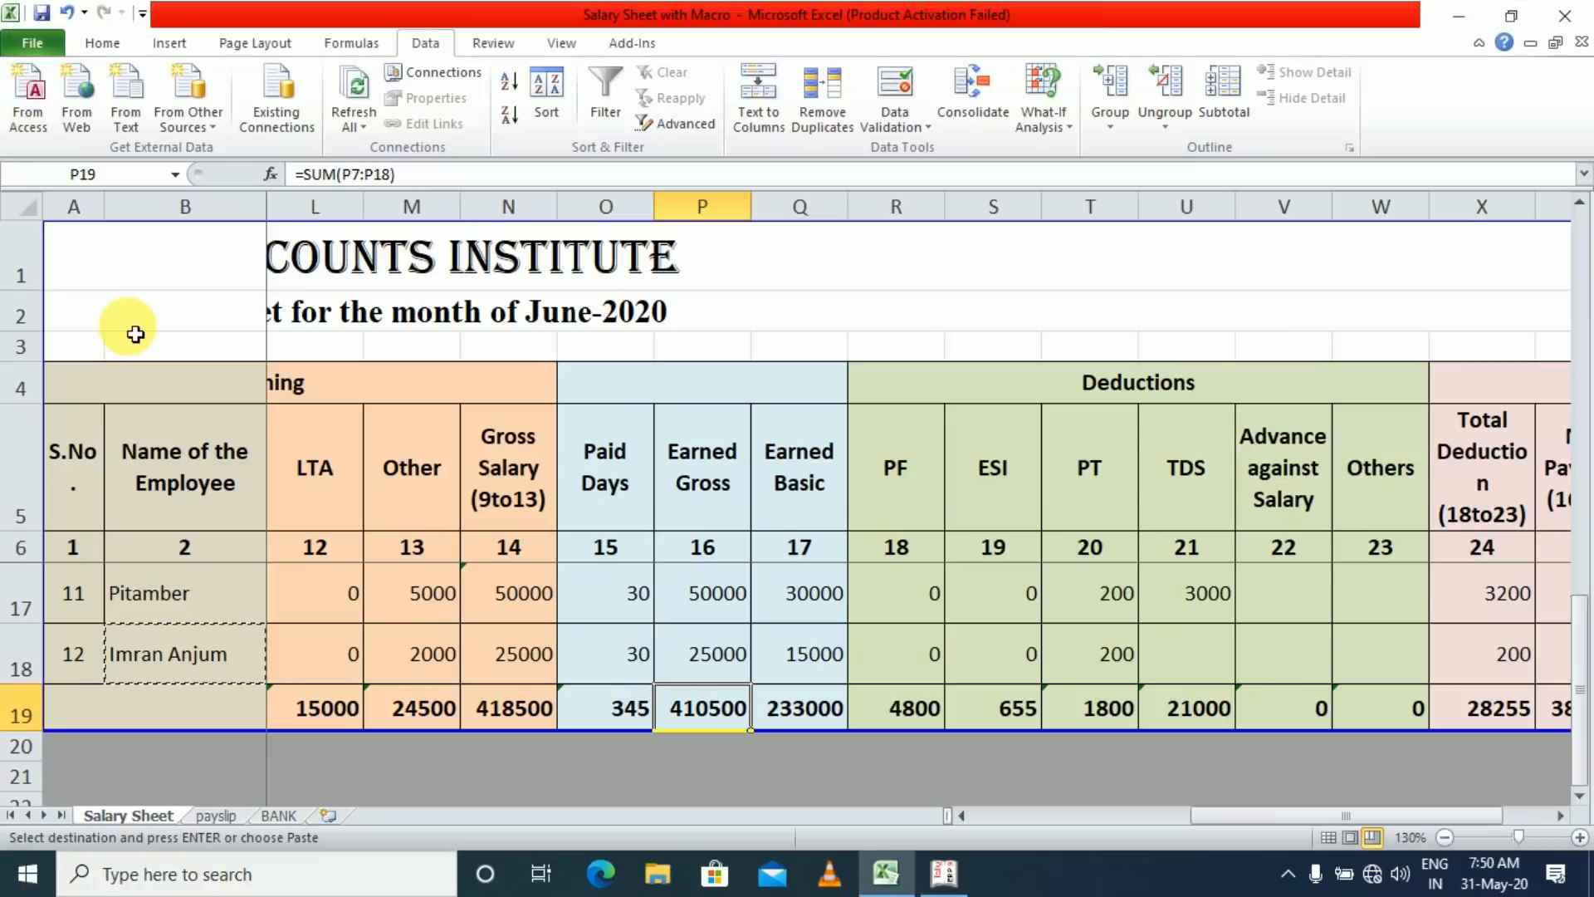
{"action": "key", "text": "Up"}
{"action": "key", "text": "Up"}
{"action": "key", "text": "Up"}
{"action": "key", "text": "Up"}
{"action": "key", "text": "Up"}
{"action": "key", "text": "Up"}
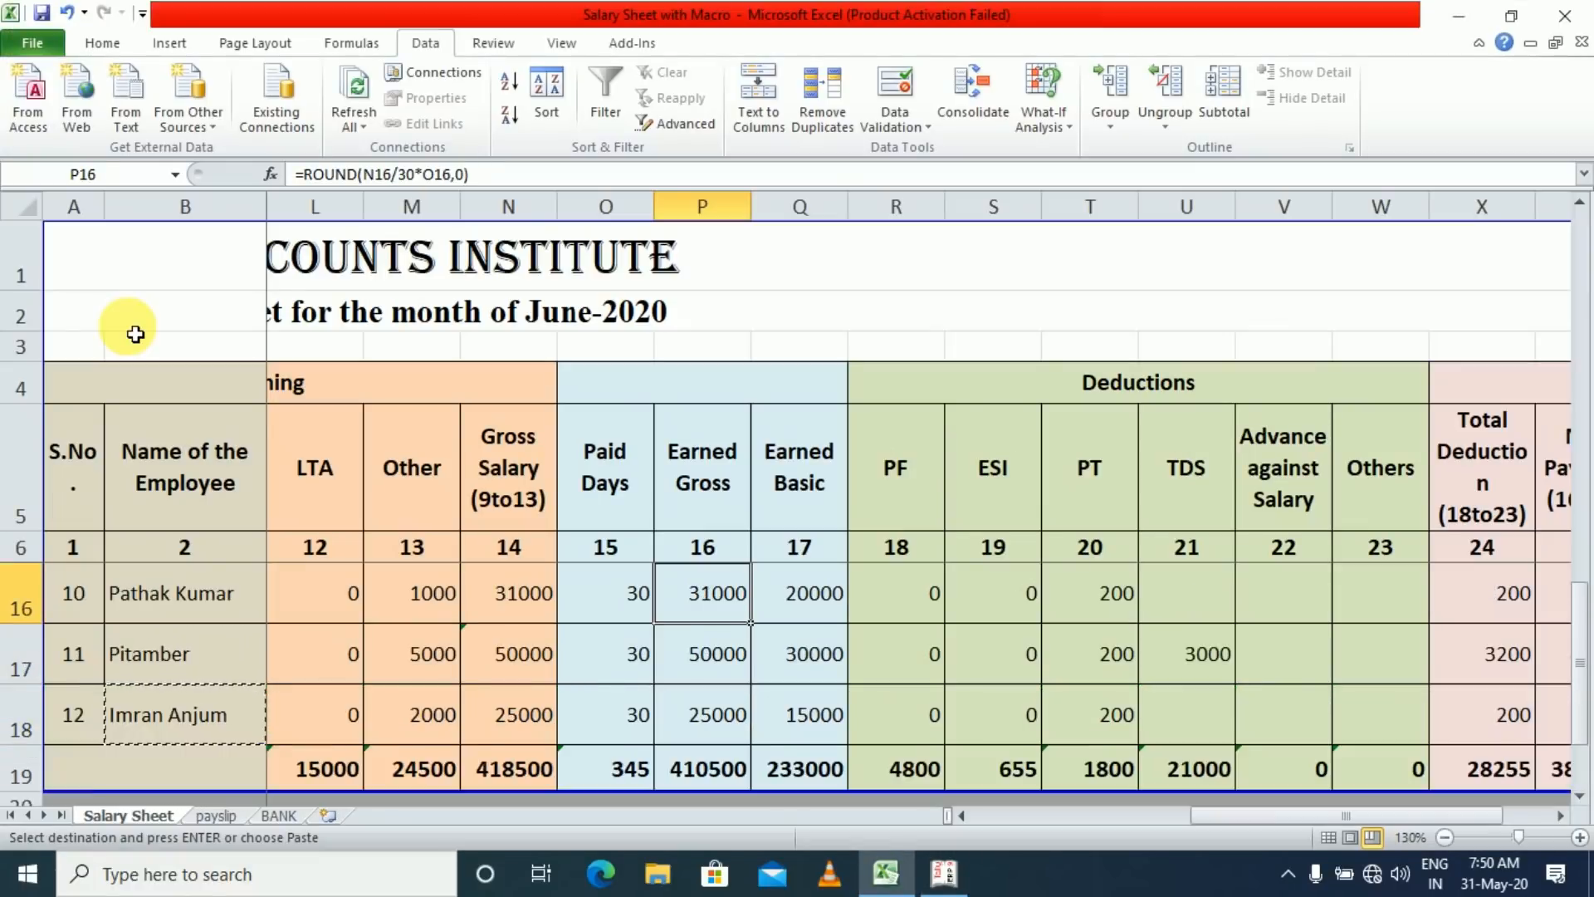
{"action": "key", "text": "Up"}
{"action": "key", "text": "Up"}
{"action": "key", "text": "Up"}
{"action": "key", "text": "Up"}
{"action": "key", "text": "Up"}
{"action": "key", "text": "Up"}
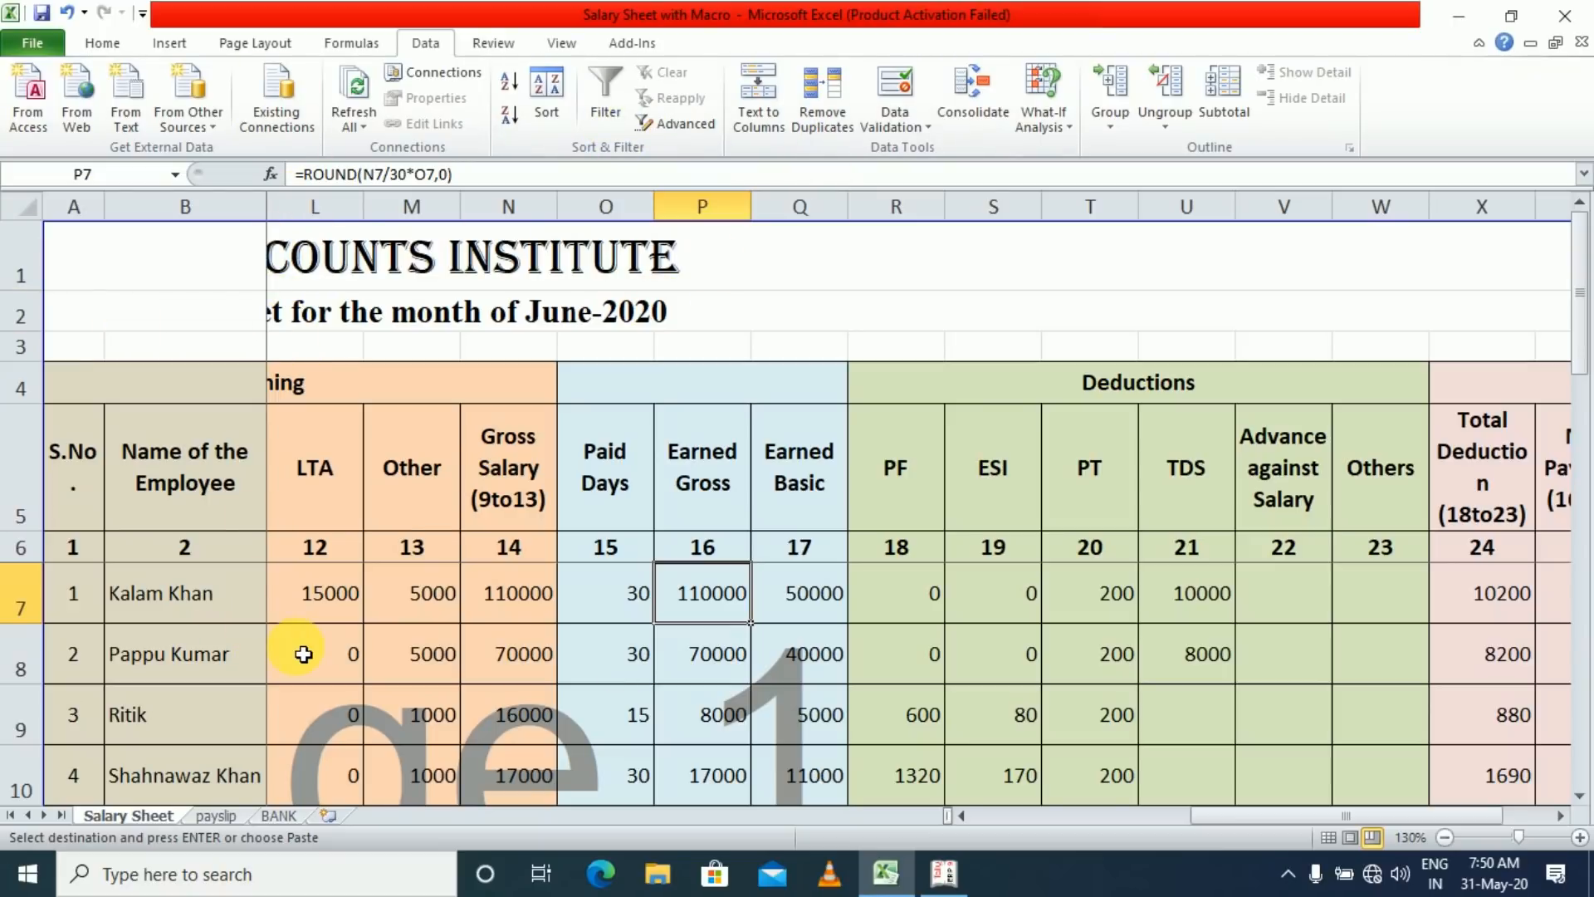
{"action": "key", "text": "Right"}
{"action": "key", "text": "Right"}
{"action": "key", "text": "Right"}
{"action": "key", "text": "Right"}
{"action": "key", "text": "Right"}
{"action": "key", "text": "Right"}
{"action": "key", "text": "Right"}
{"action": "key", "text": "Right"}
{"action": "key", "text": "Right"}
{"action": "key", "text": "Right"}
{"action": "key", "text": "Right"}
{"action": "key", "text": "Right"}
{"action": "key", "text": "Left"}
{"action": "key", "text": "Left"}
{"action": "key", "text": "Left"}
{"action": "key", "text": "Left"}
{"action": "key", "text": "Left"}
{"action": "key", "text": "Left"}
{"action": "key", "text": "Left"}
{"action": "key", "text": "Left"}
{"action": "key", "text": "Left"}
{"action": "key", "text": "Left"}
{"action": "key", "text": "Left"}
{"action": "key", "text": "Left"}
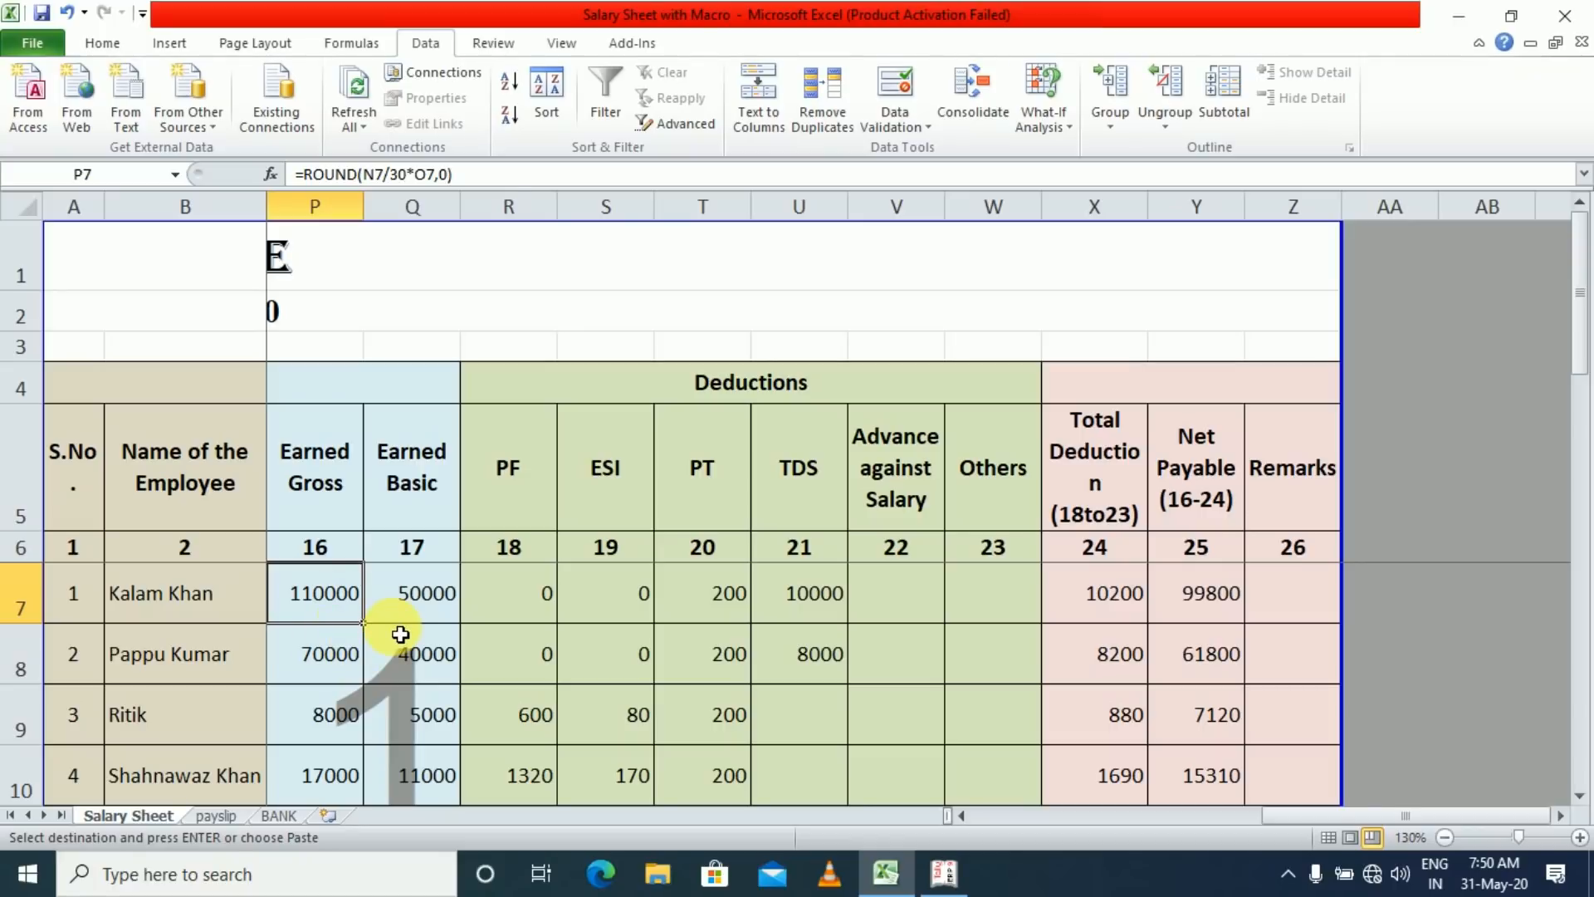
{"action": "key", "text": "alt+Tab"}
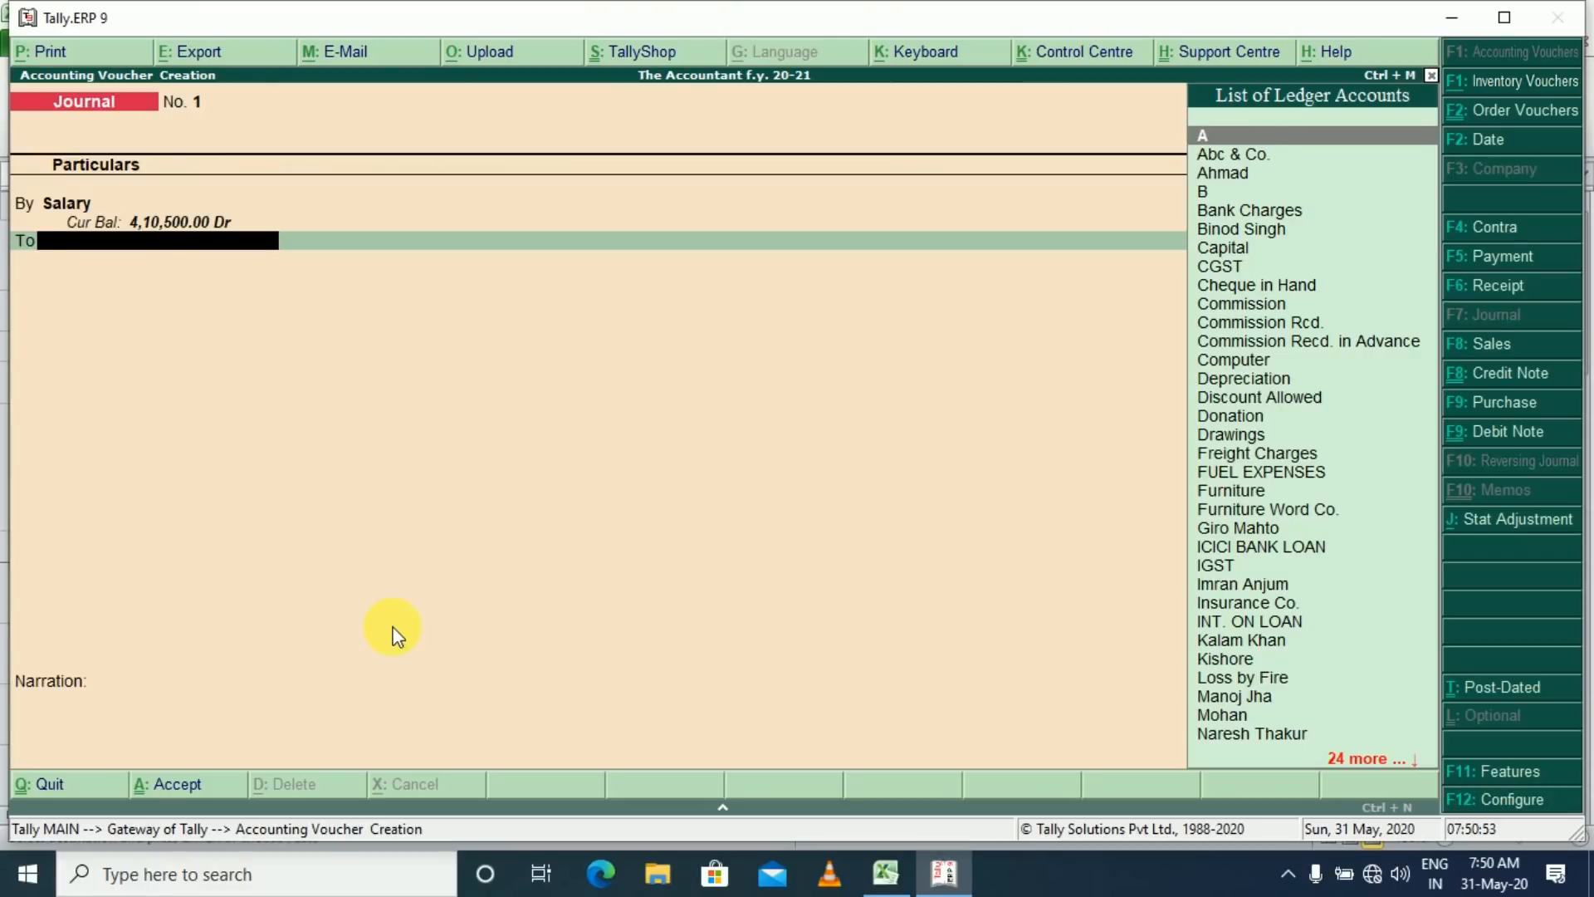
{"action": "type", "text": "Kal"}
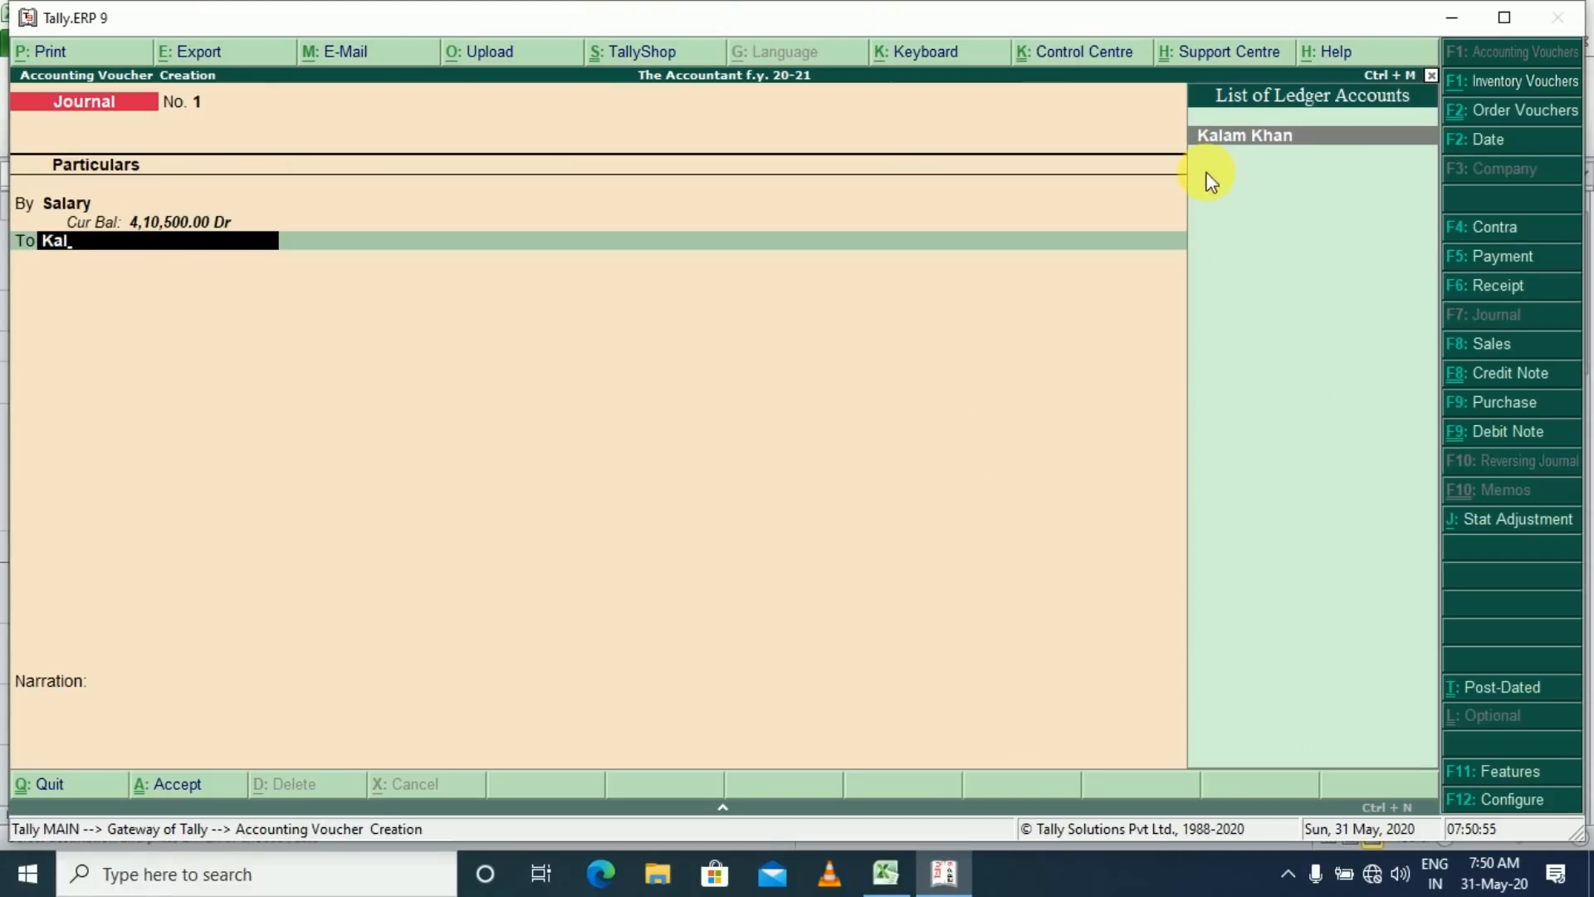
{"action": "left_click", "coordinate": [1263, 140]}
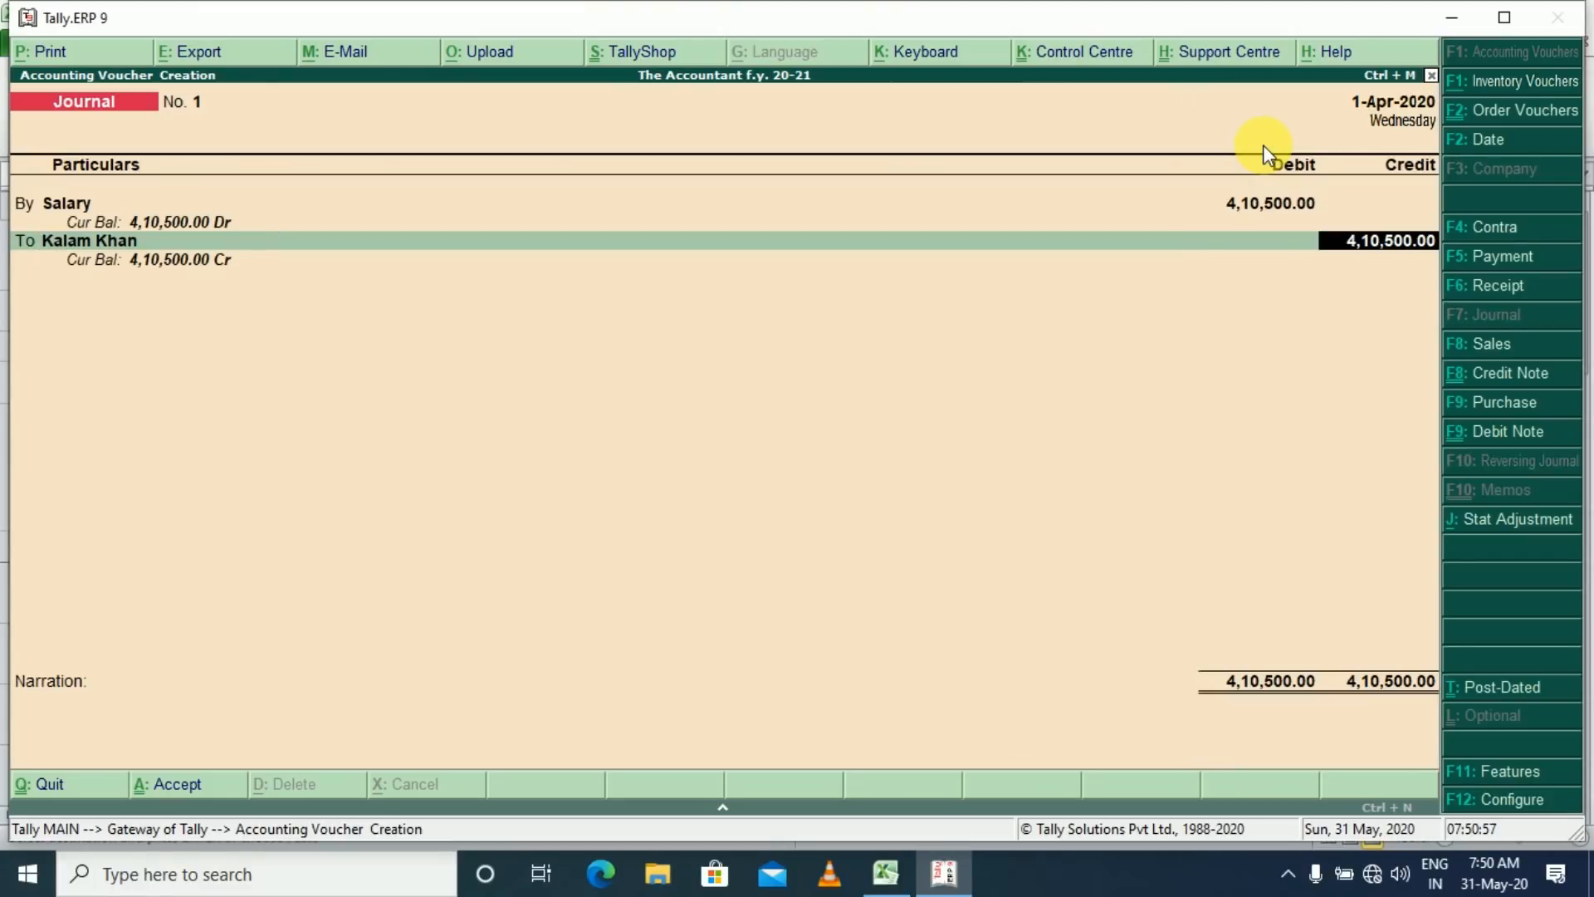
{"action": "key", "text": "alt+Tab"}
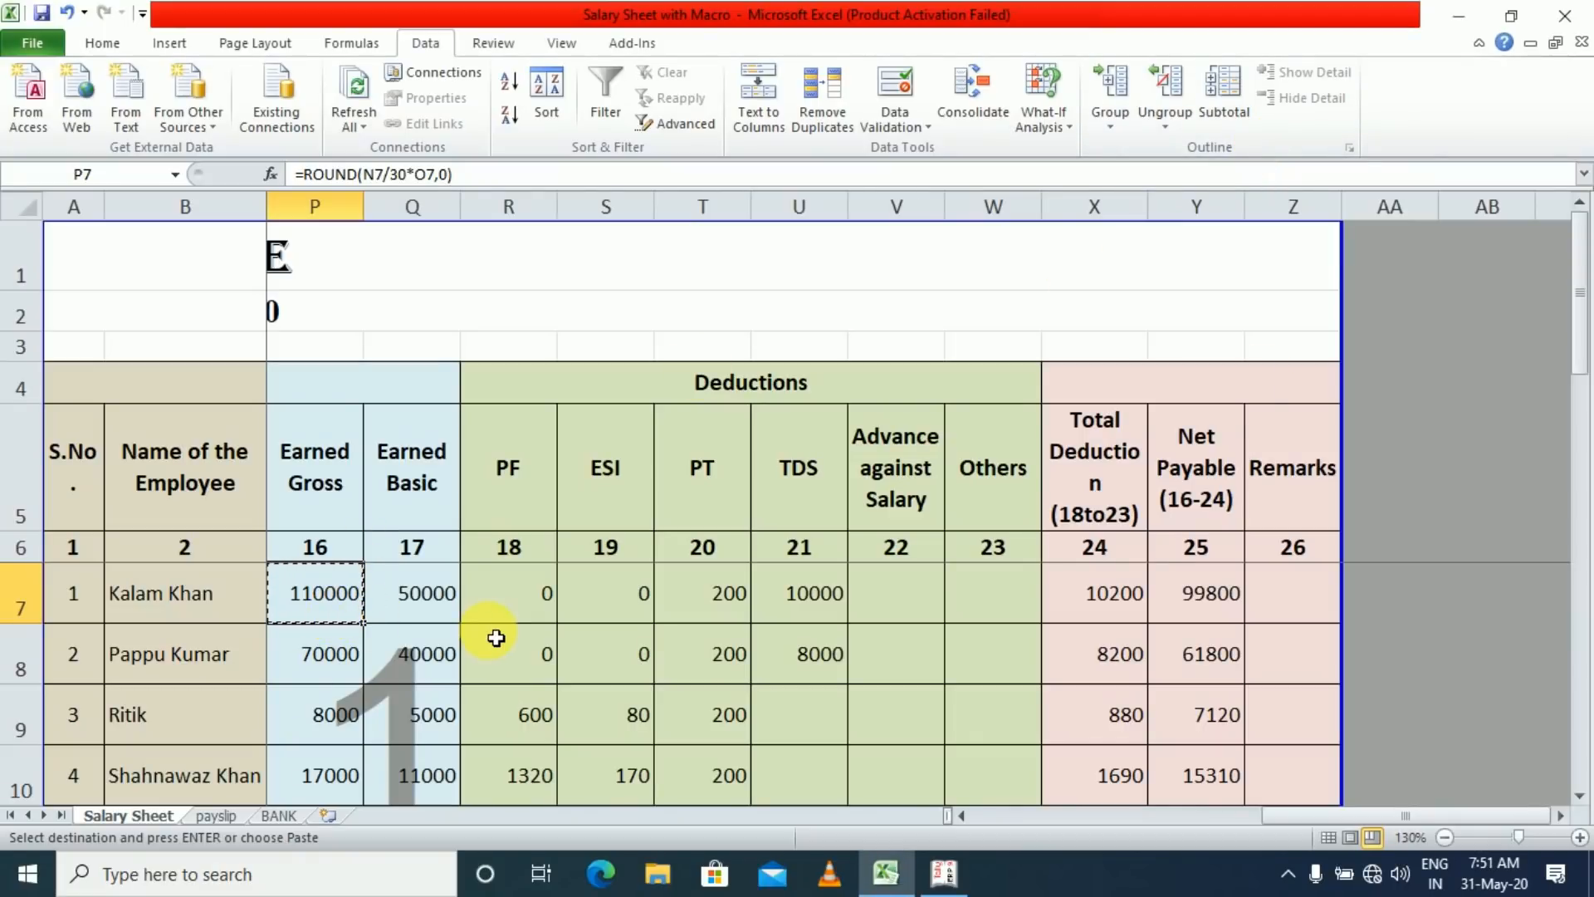
{"action": "key", "text": "alt+Tab"}
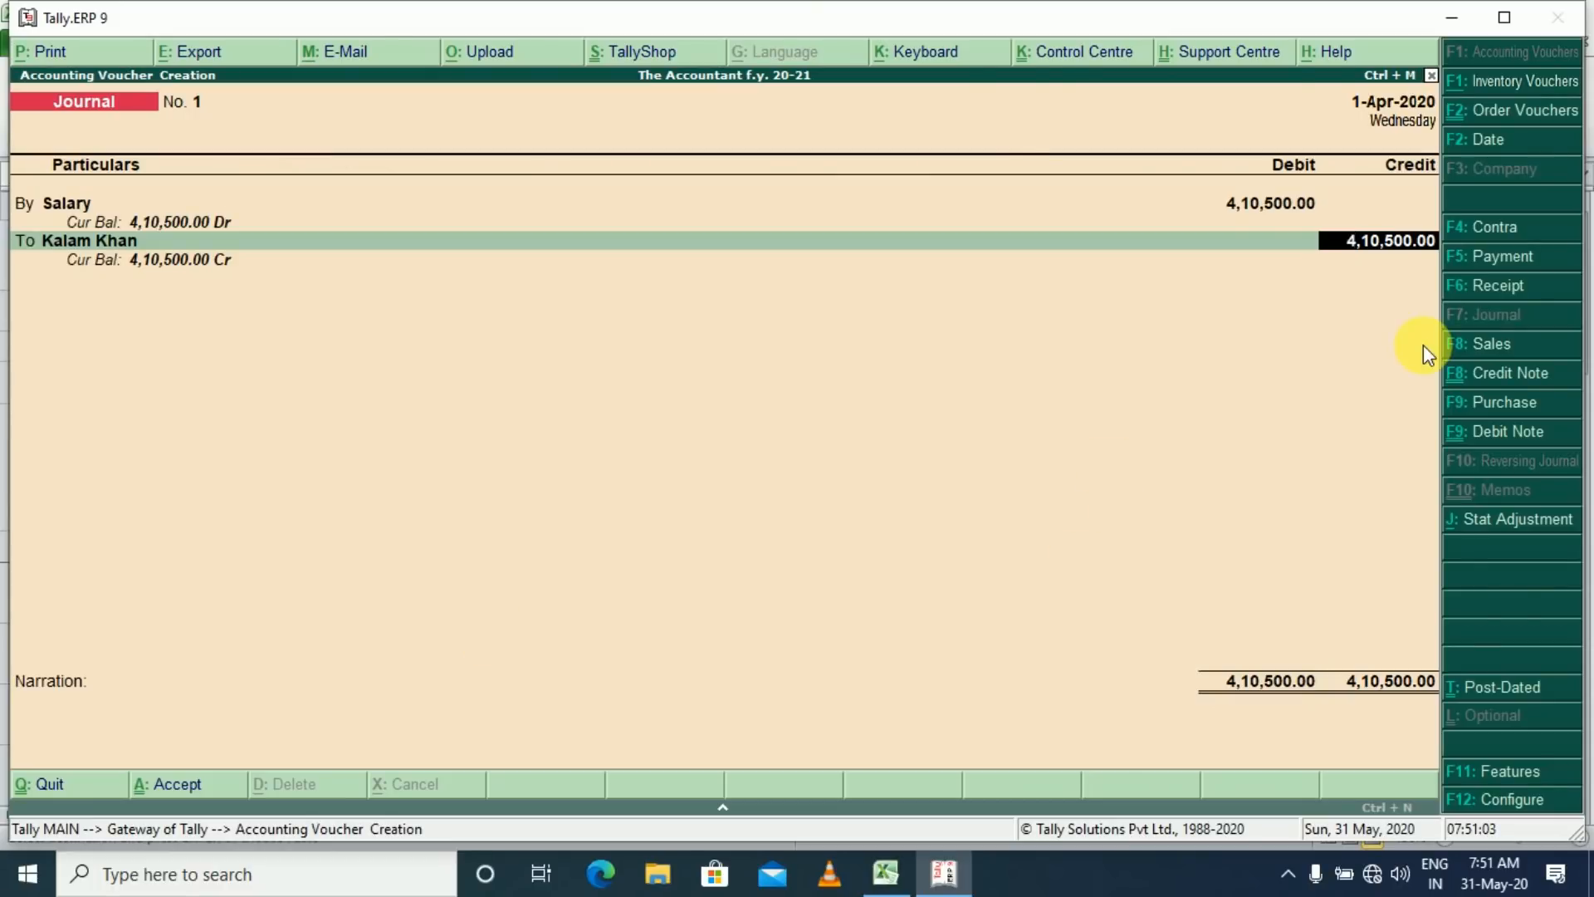
{"action": "key", "text": "ctrl+alt+v"}
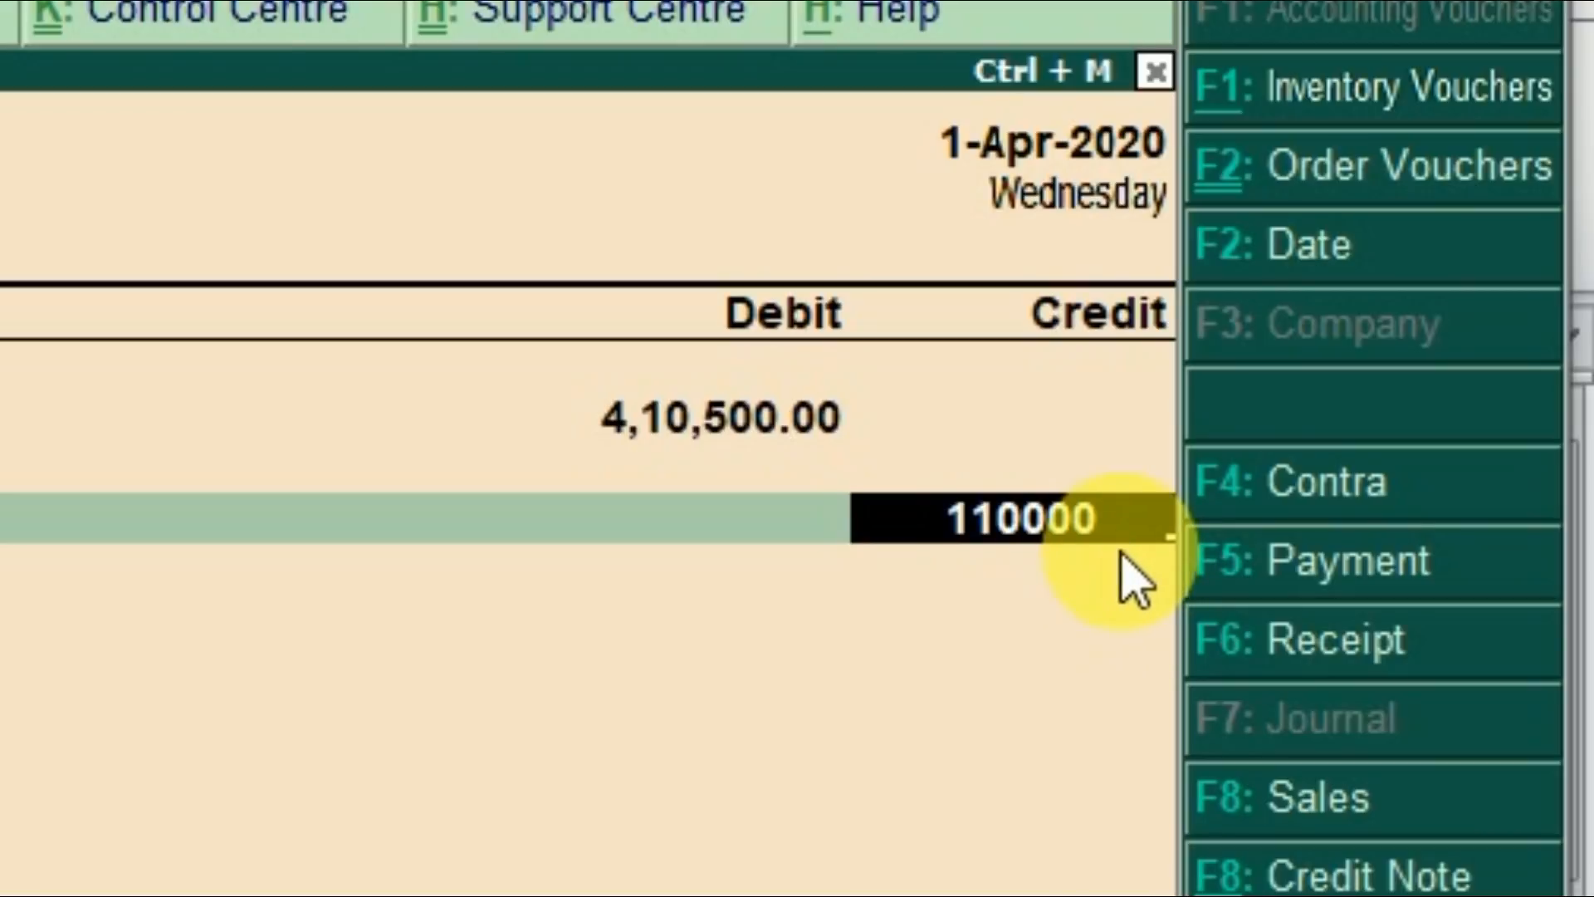
{"action": "key", "text": "BackSpace"}
{"action": "key", "text": "BackSpace"}
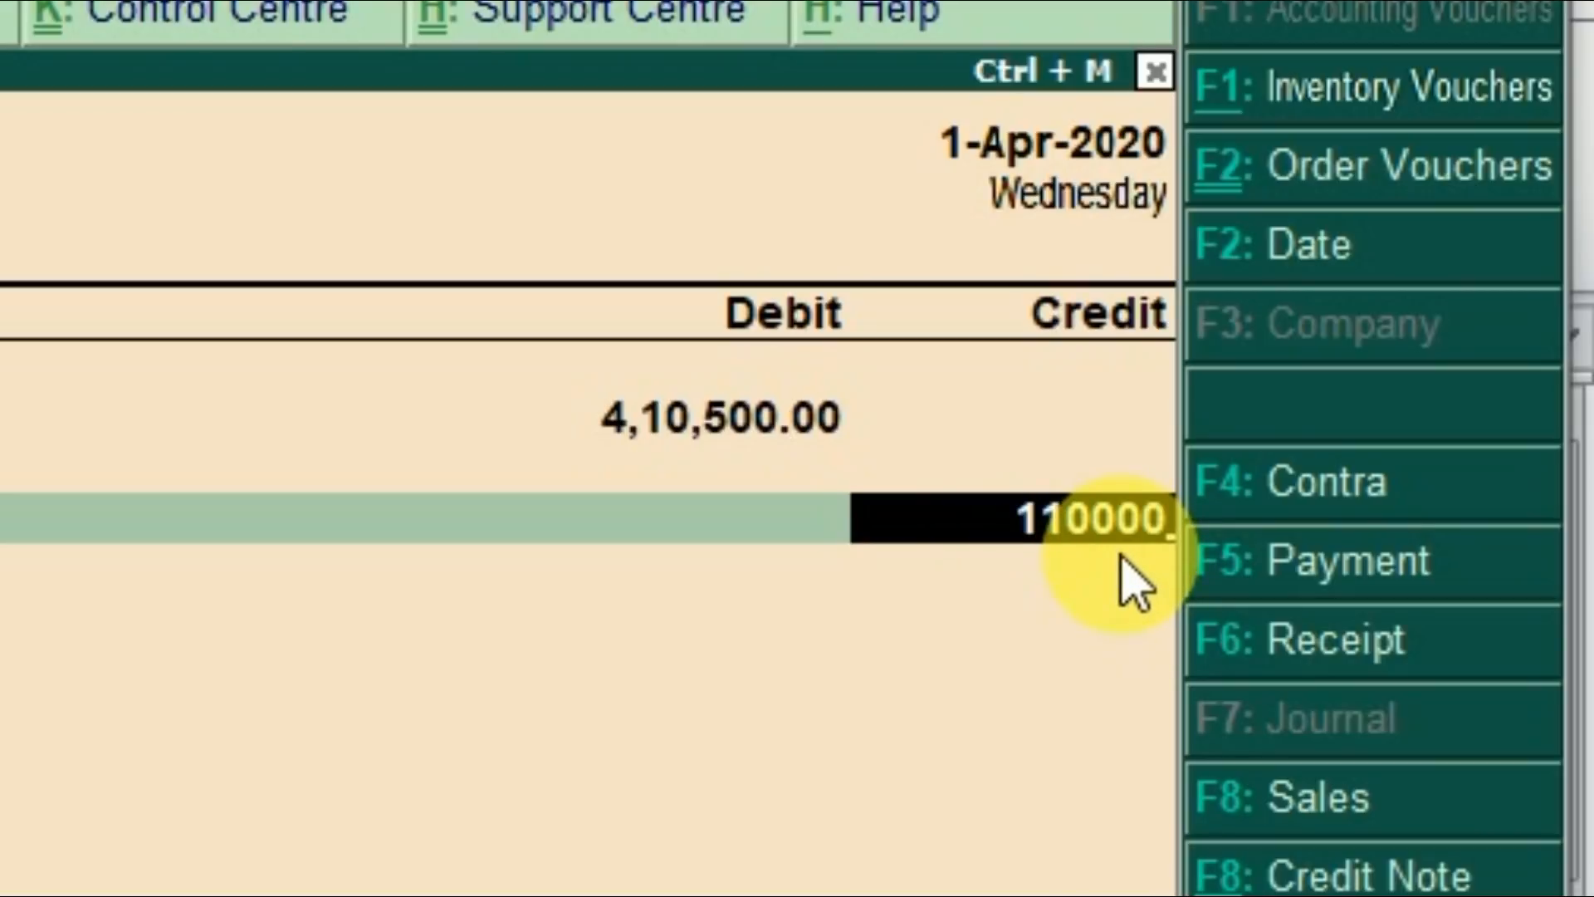
{"action": "key", "text": "Return"}
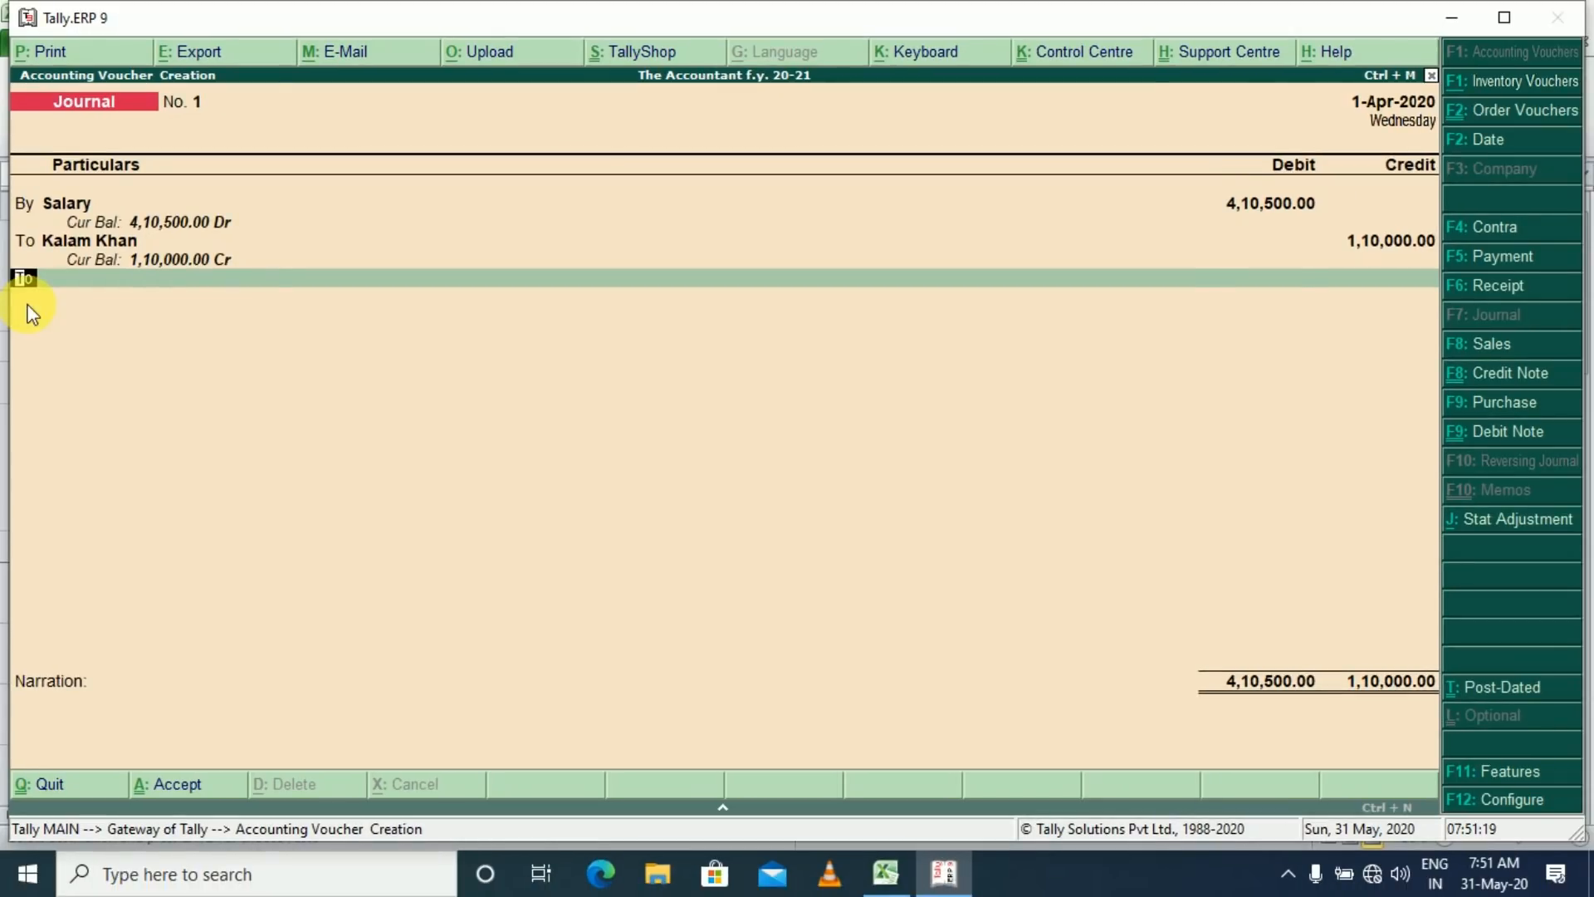
{"action": "key", "text": "Return"}
{"action": "key", "text": "alt+Tab"}
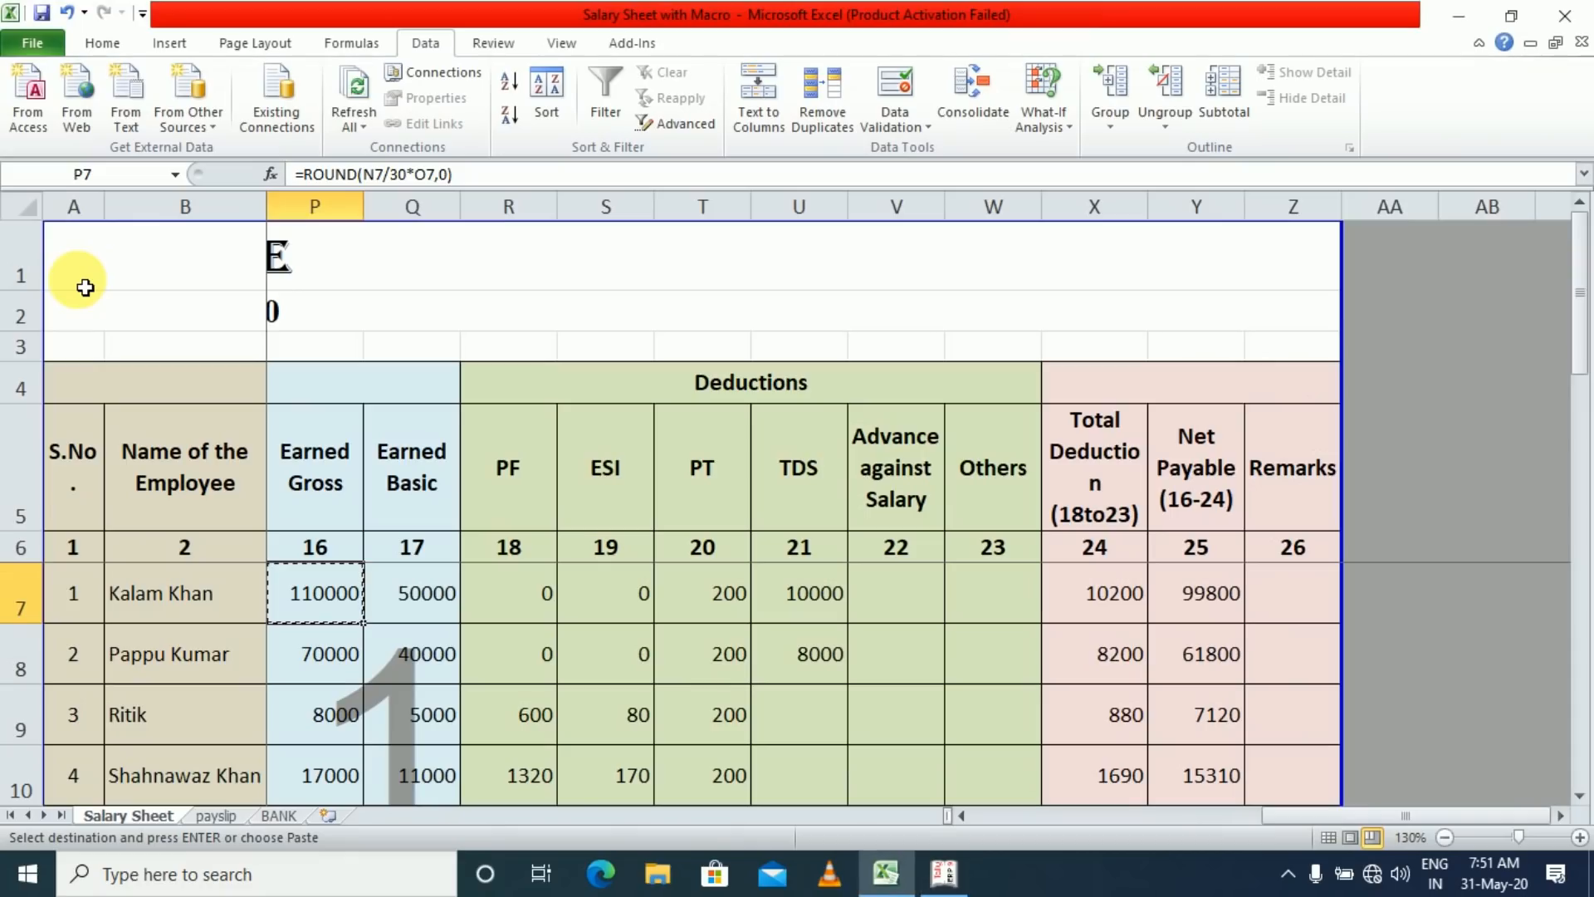
{"action": "key", "text": "alt+Tab"}
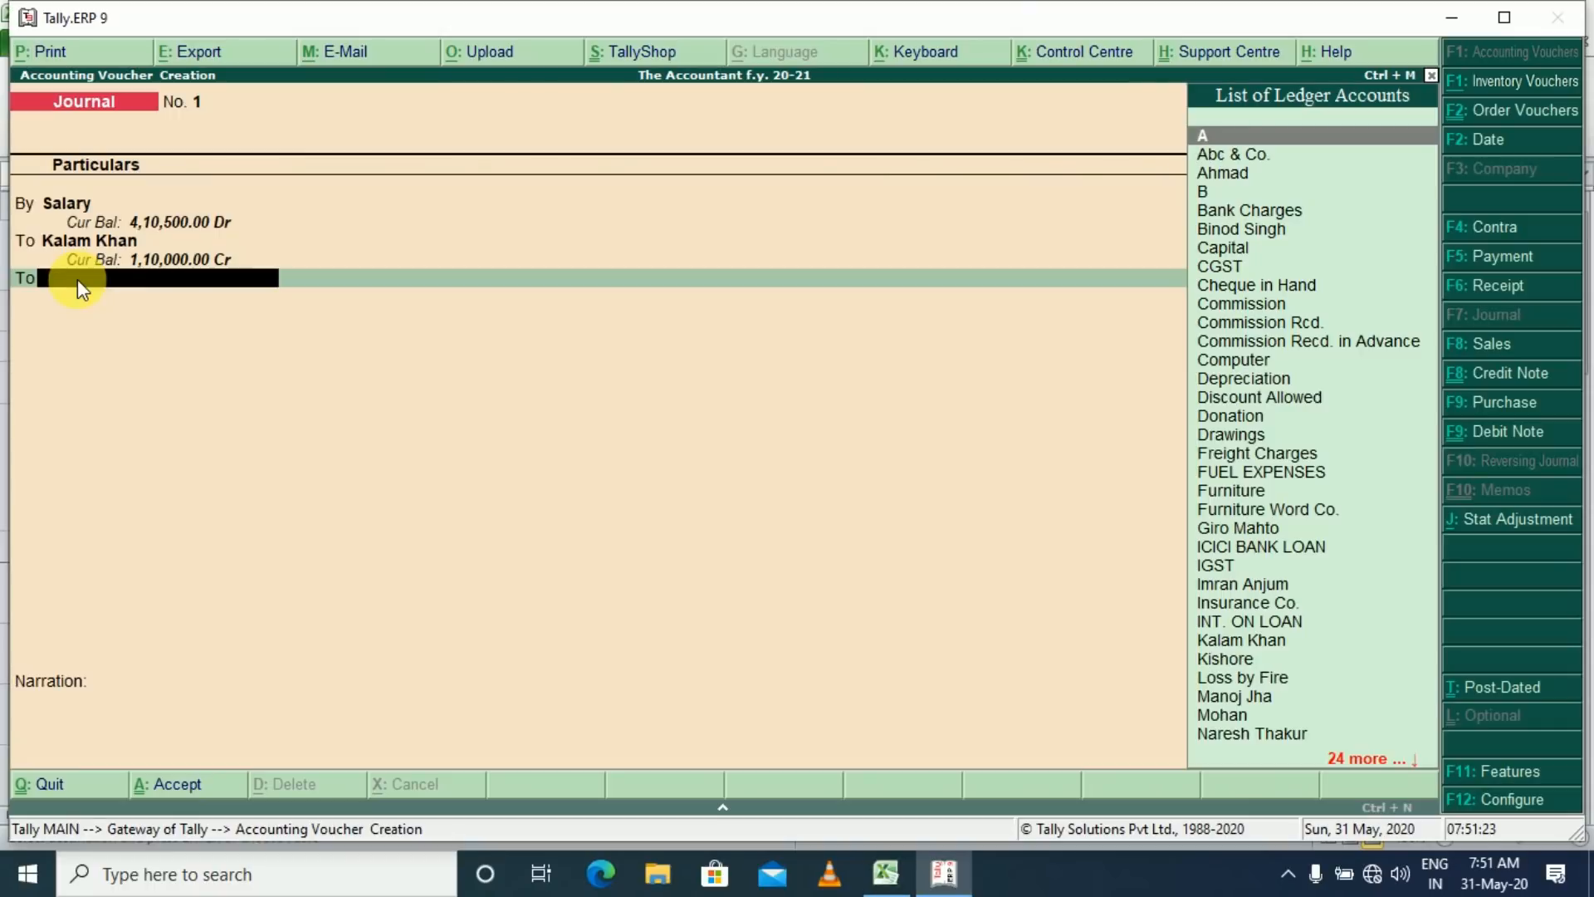
{"action": "type", "text": "Pap"}
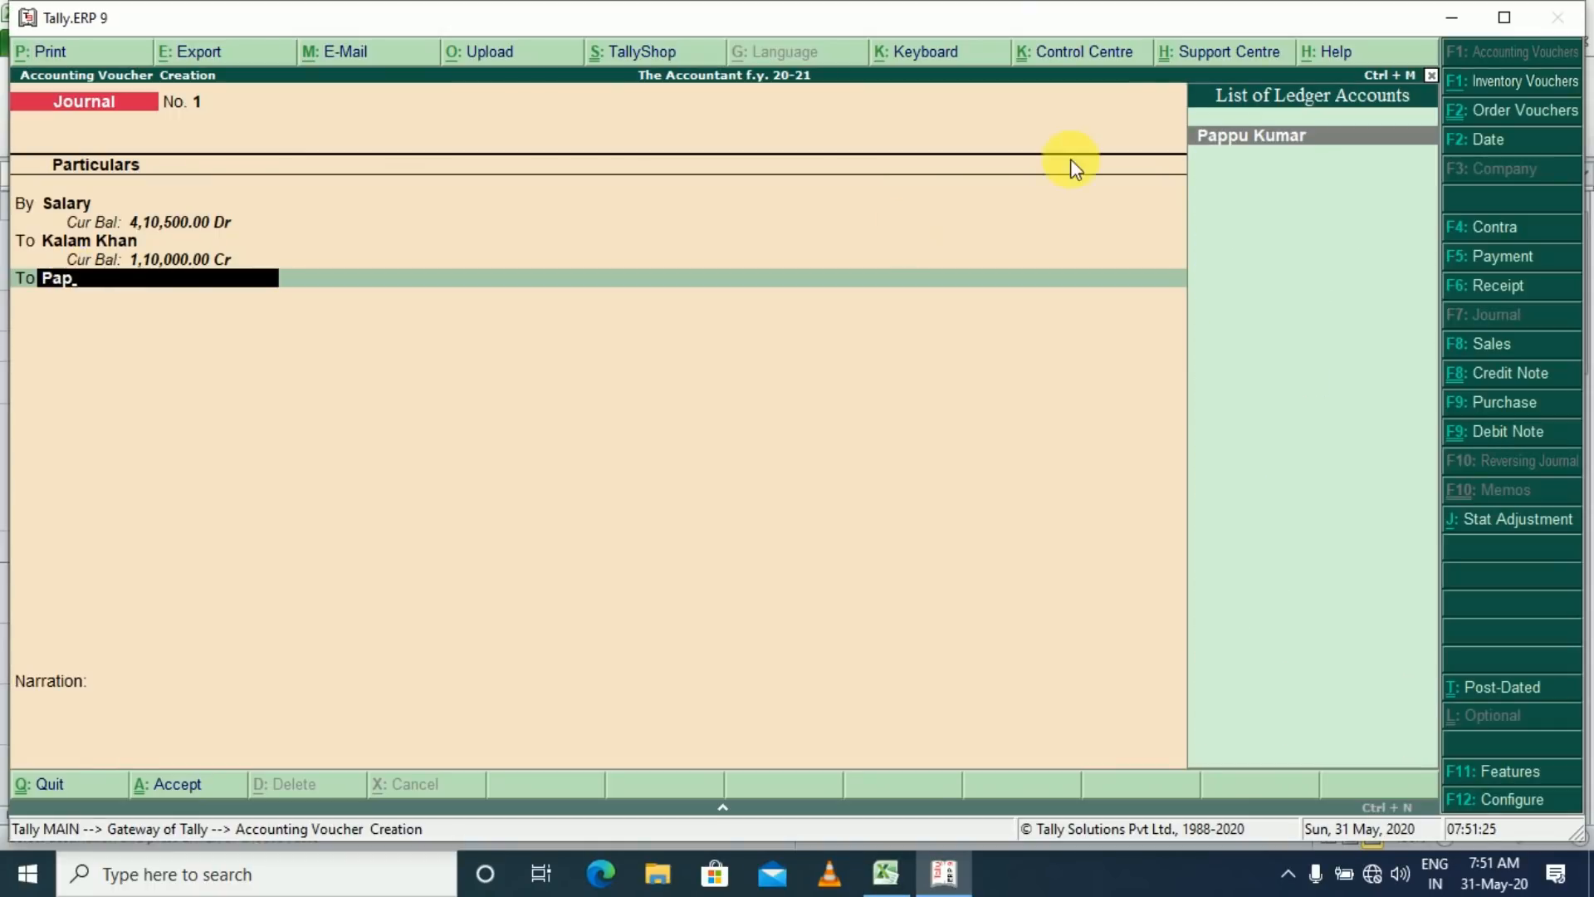
{"action": "left_click", "coordinate": [1319, 137]}
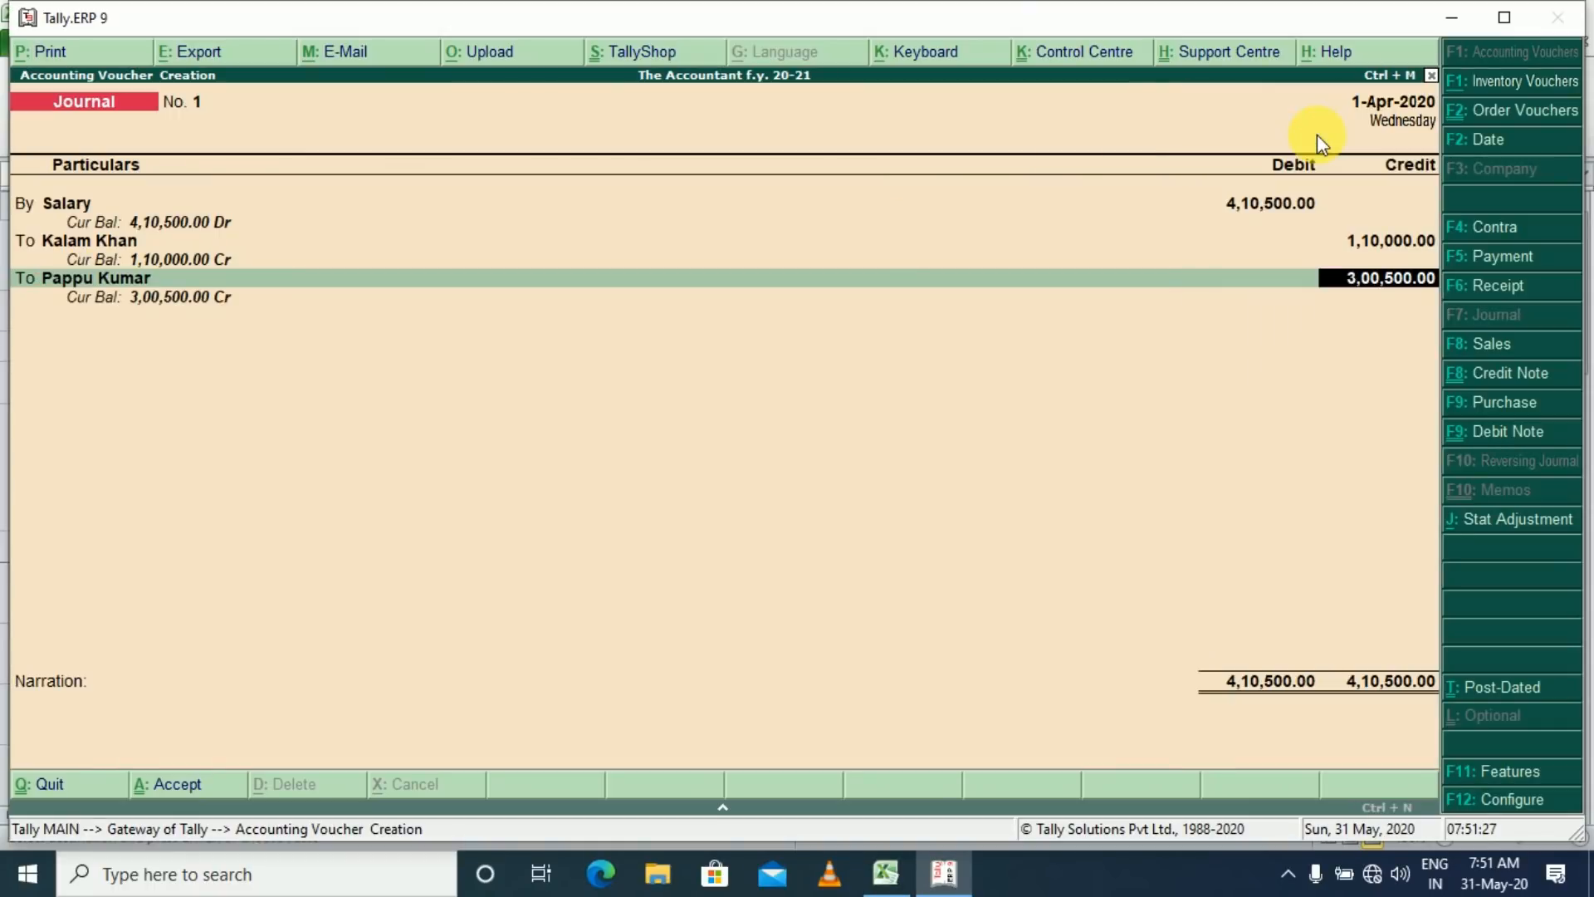
{"action": "key", "text": "alt+Tab"}
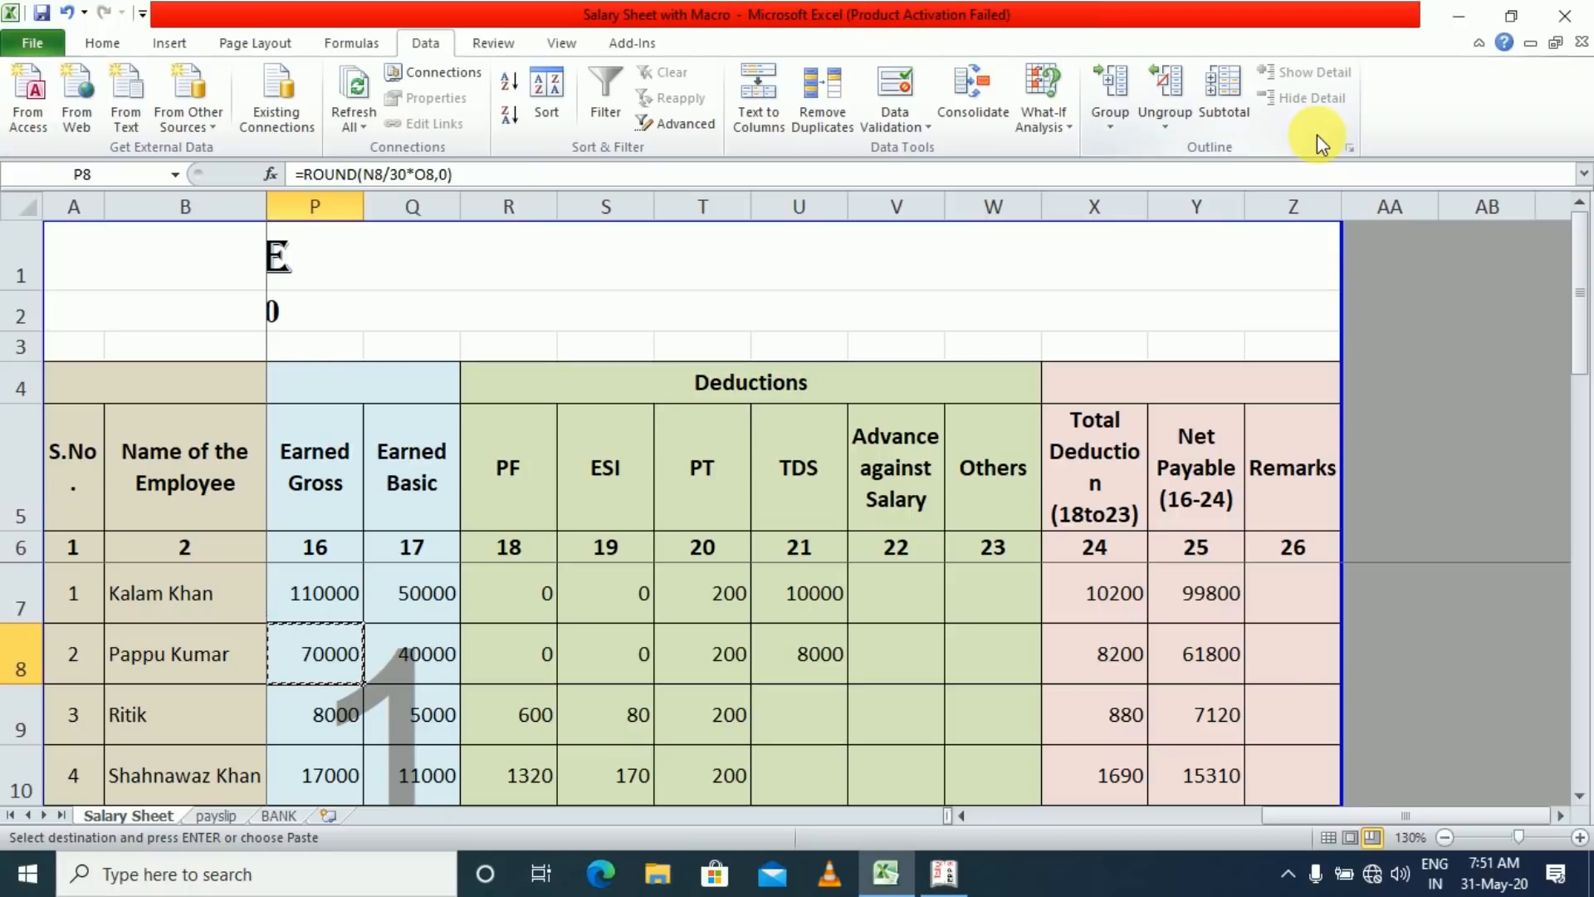
{"action": "key", "text": "alt+Tab"}
{"action": "key", "text": "ctrl+alt+v"}
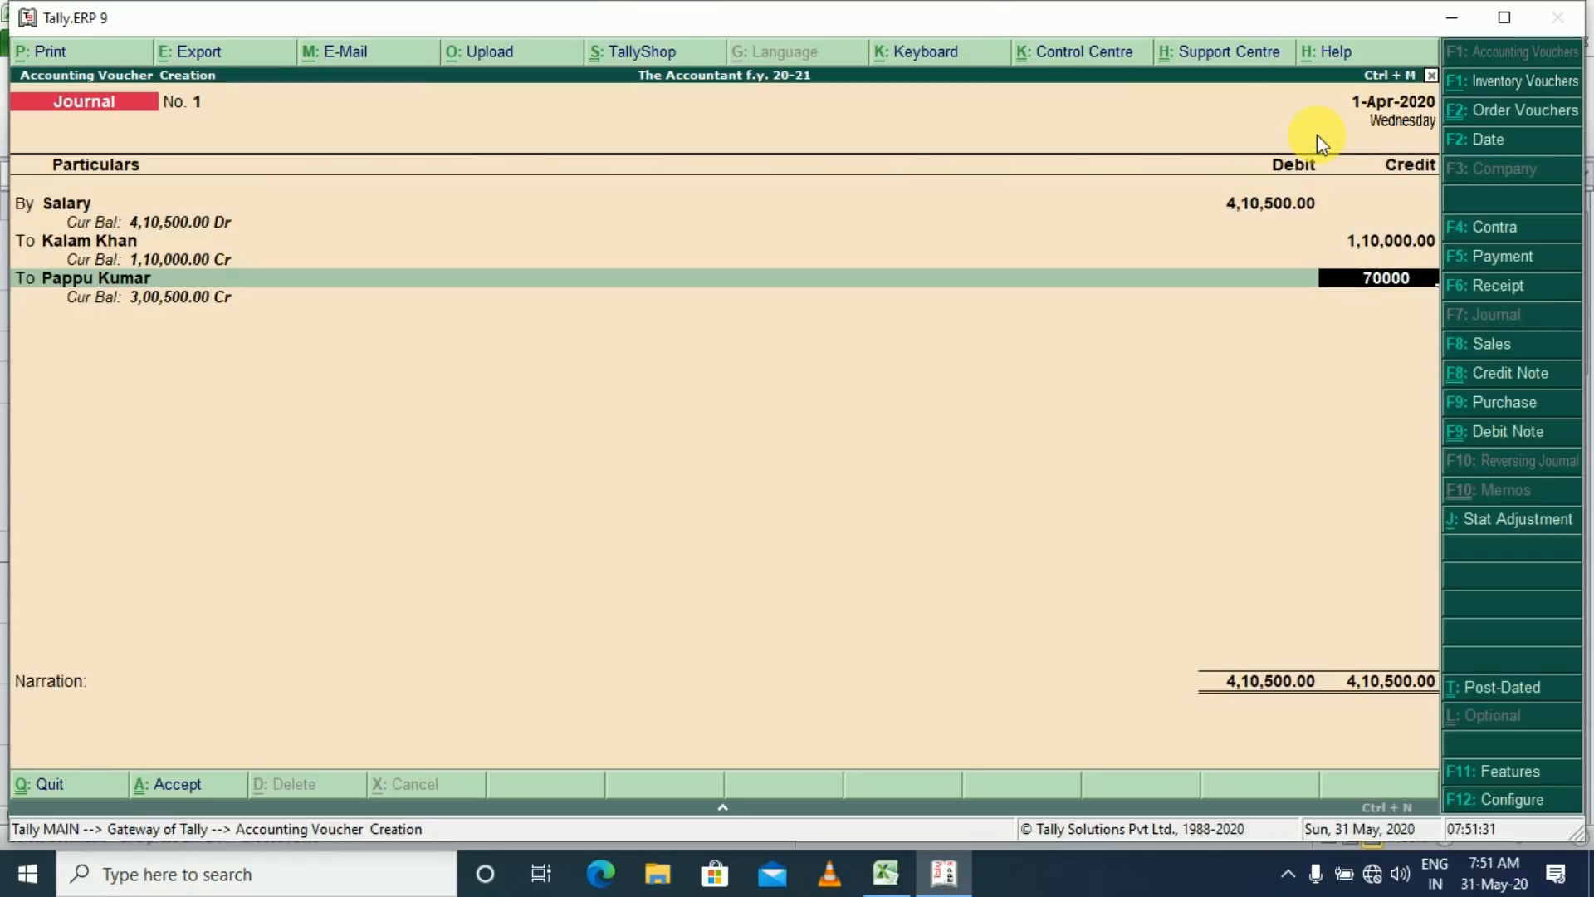
{"action": "key", "text": "Return"}
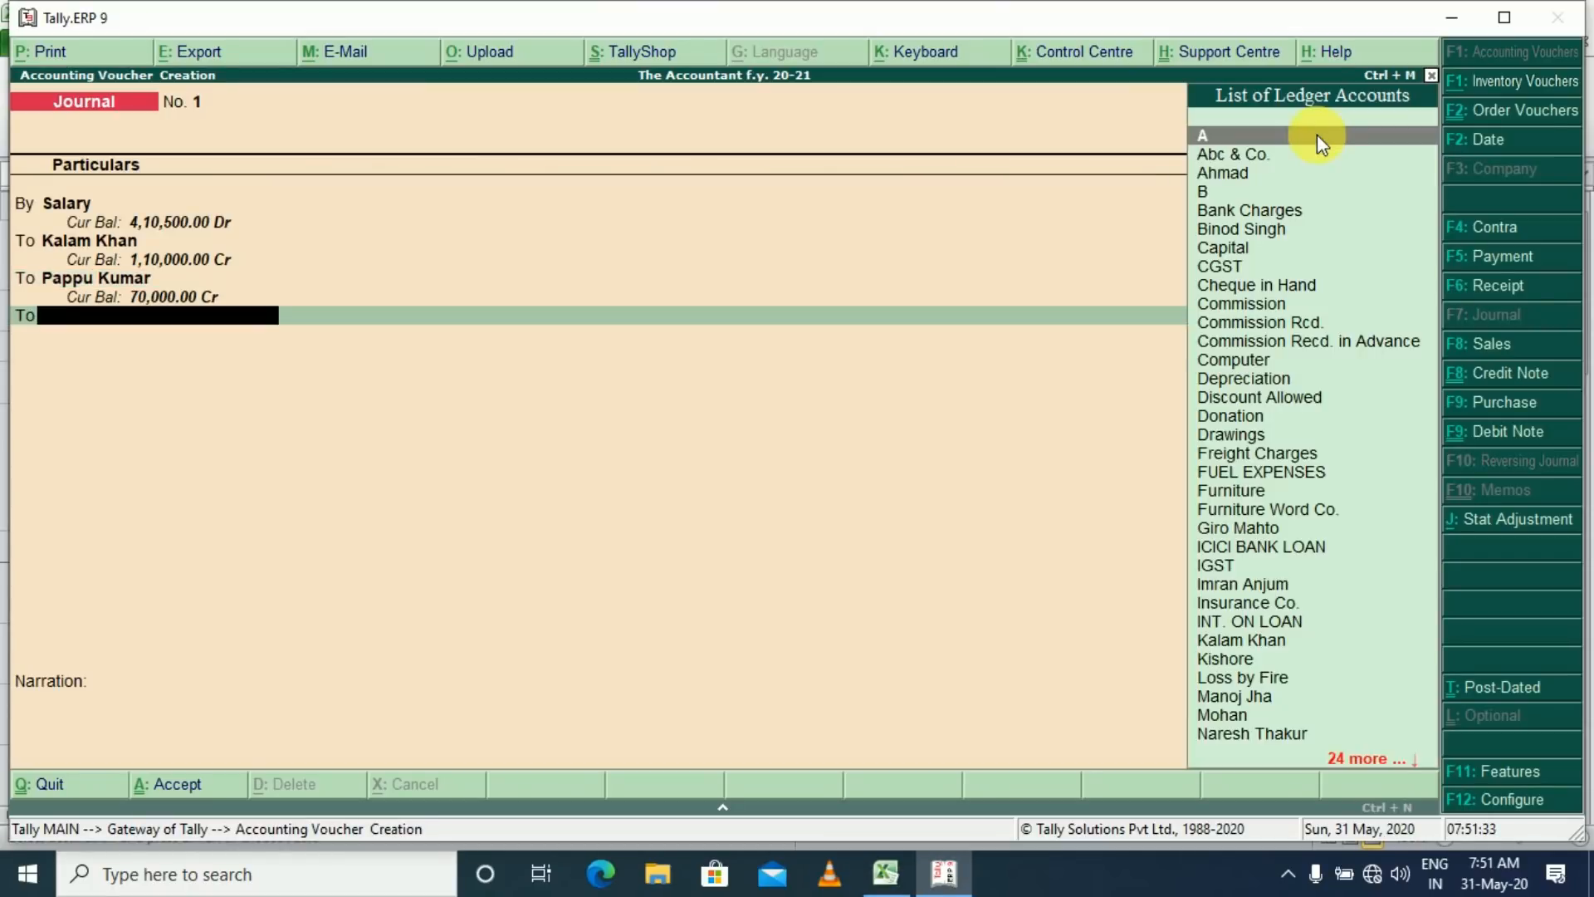
Credit Ritik's ledger with his Earned Gross of 8000.
{"action": "key", "text": "alt+Tab"}
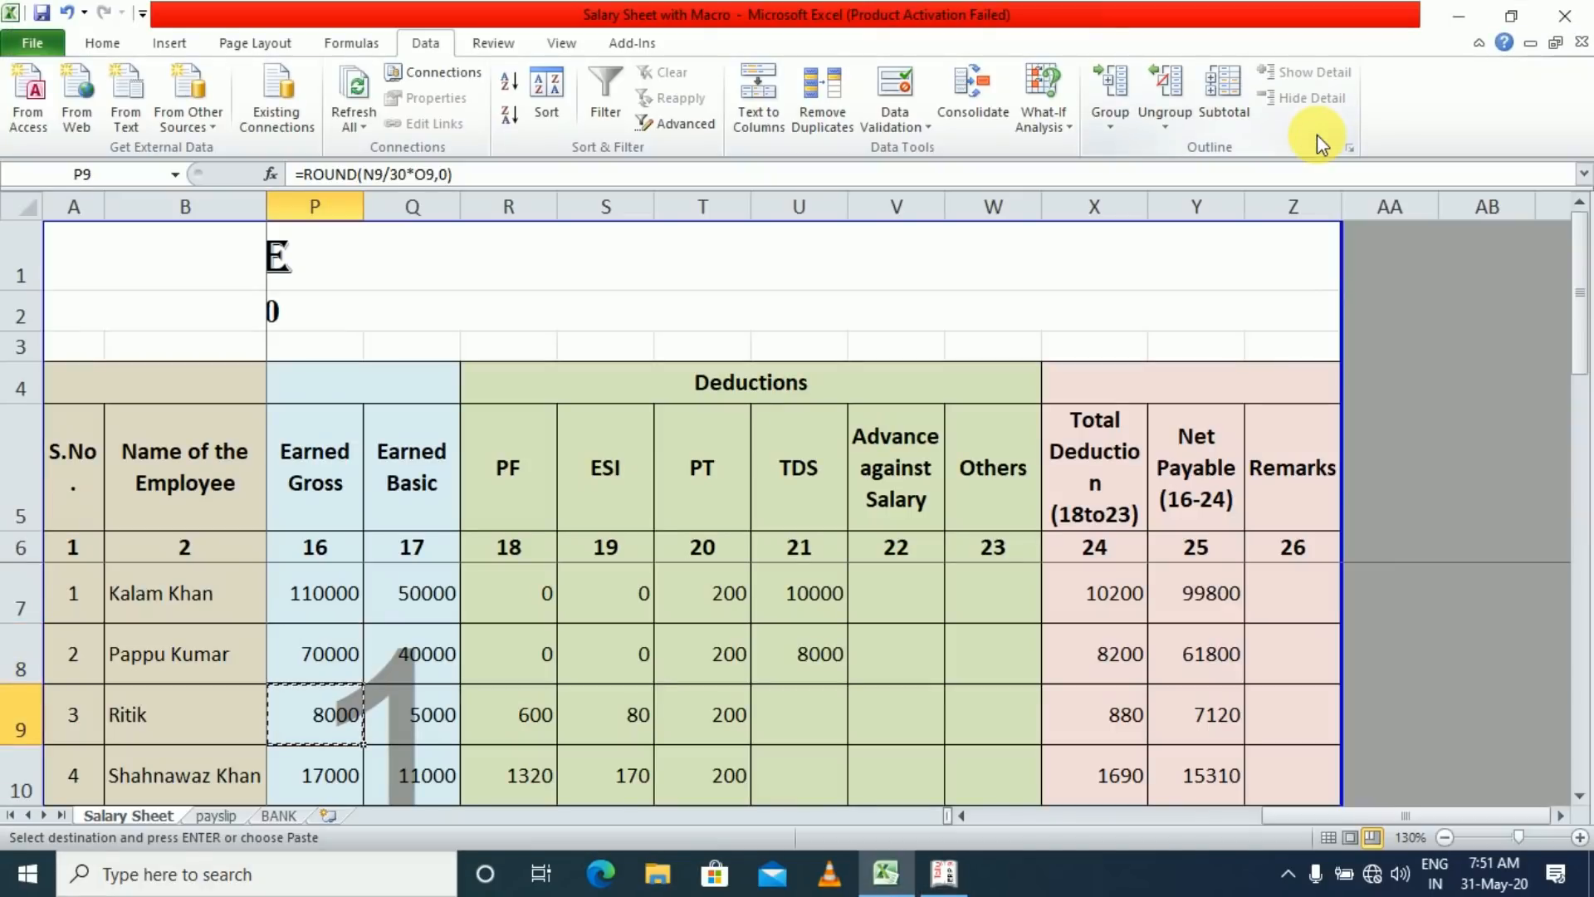
{"action": "key", "text": "alt+Tab"}
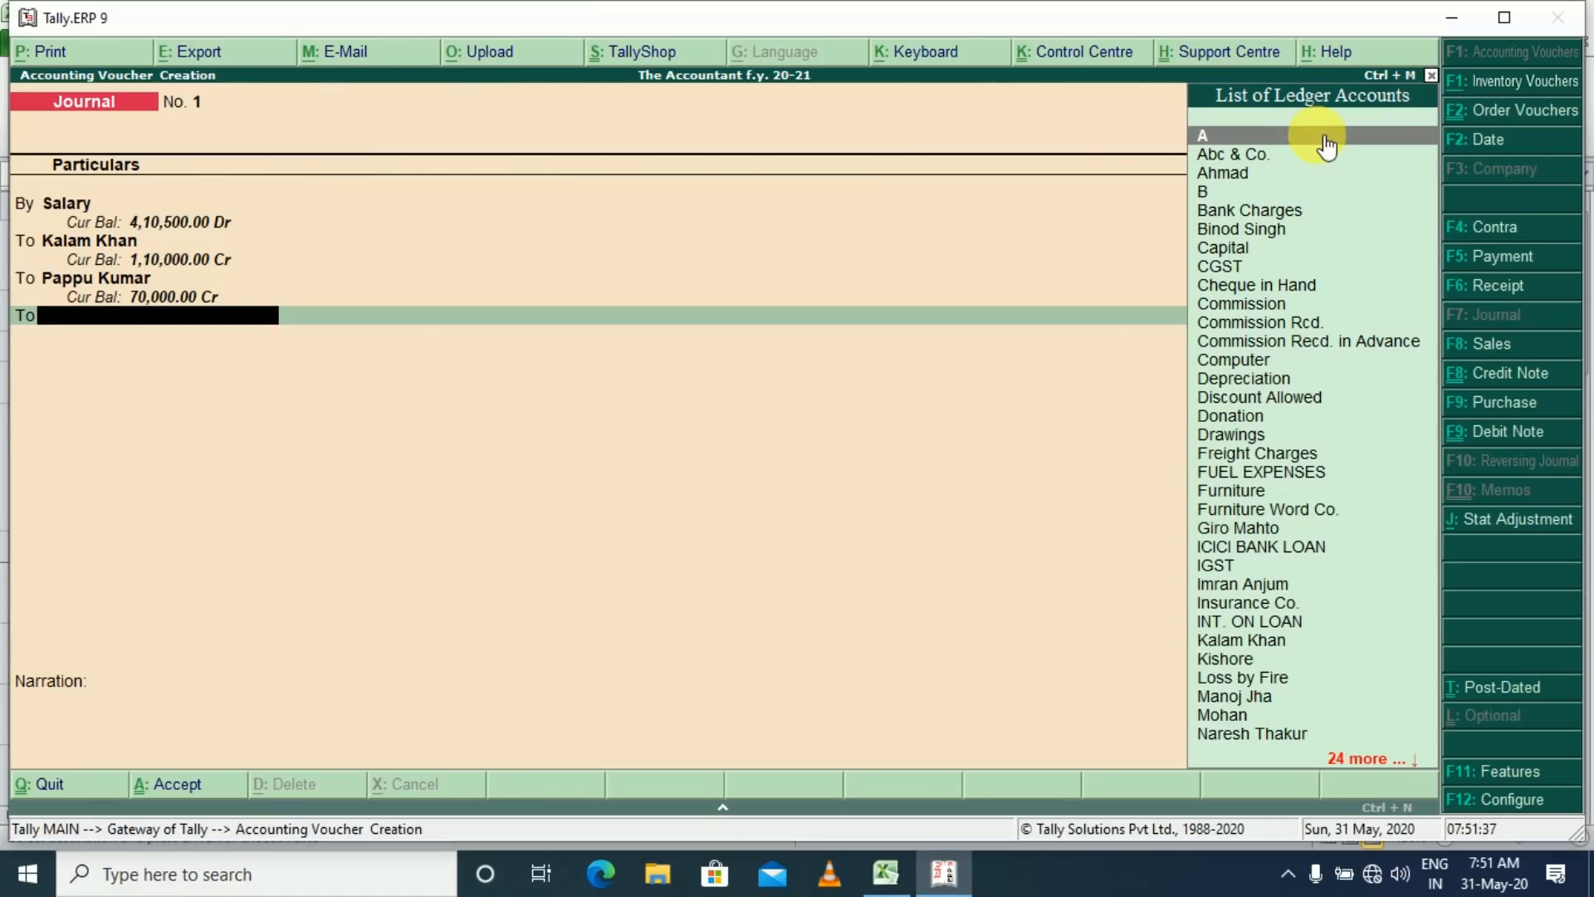
{"action": "type", "text": "rit"}
{"action": "key", "text": "Return"}
{"action": "type", "text": "8000"}
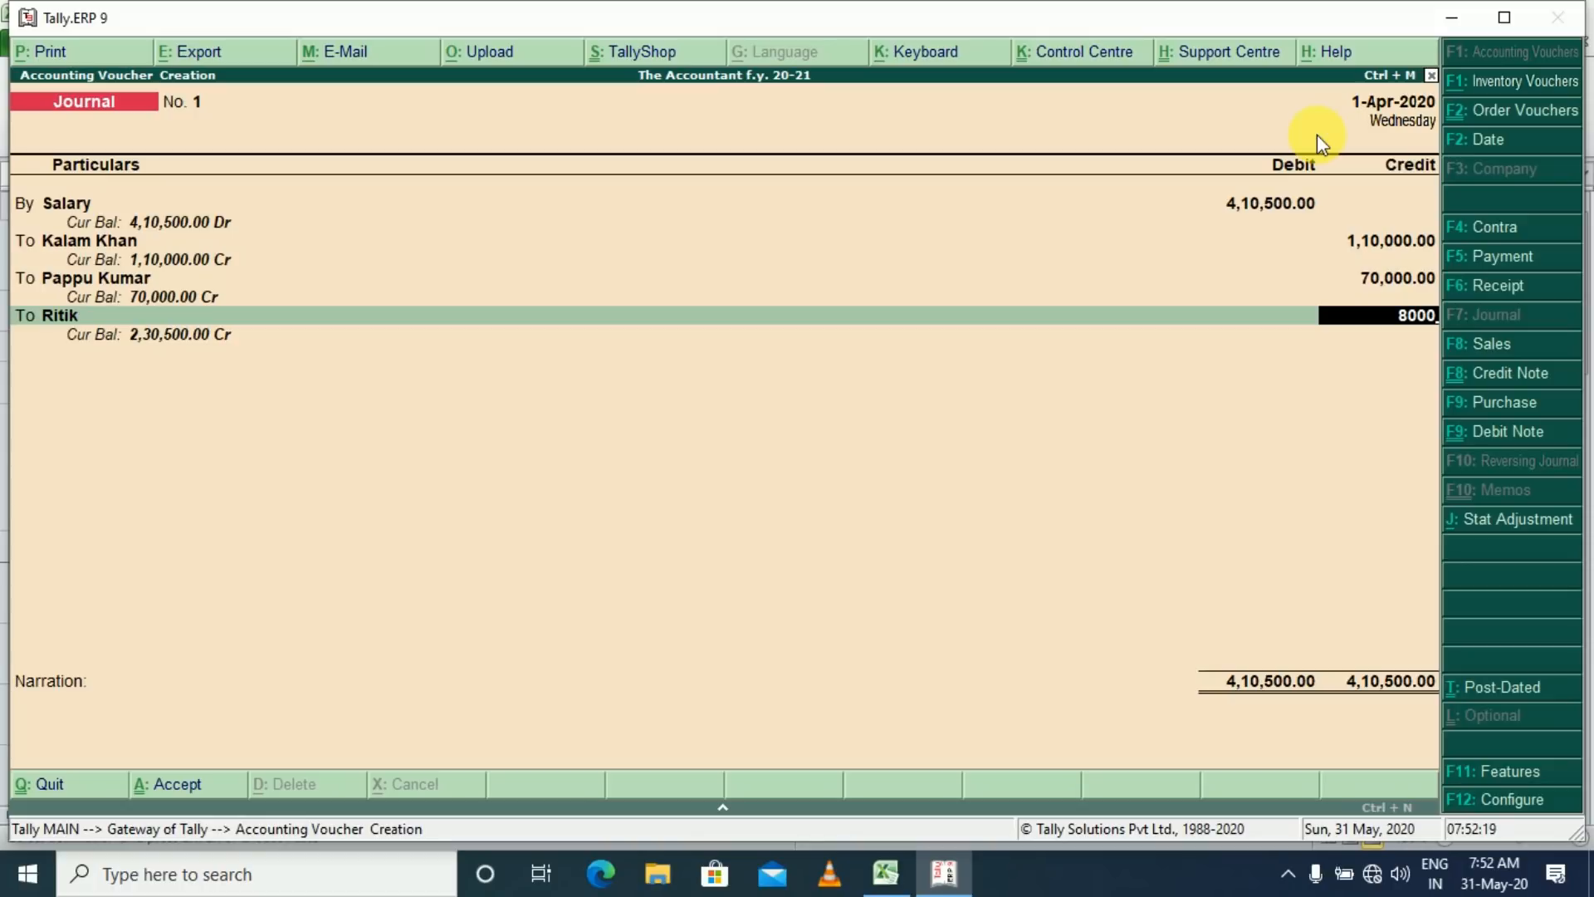
{"action": "key", "text": "Return"}
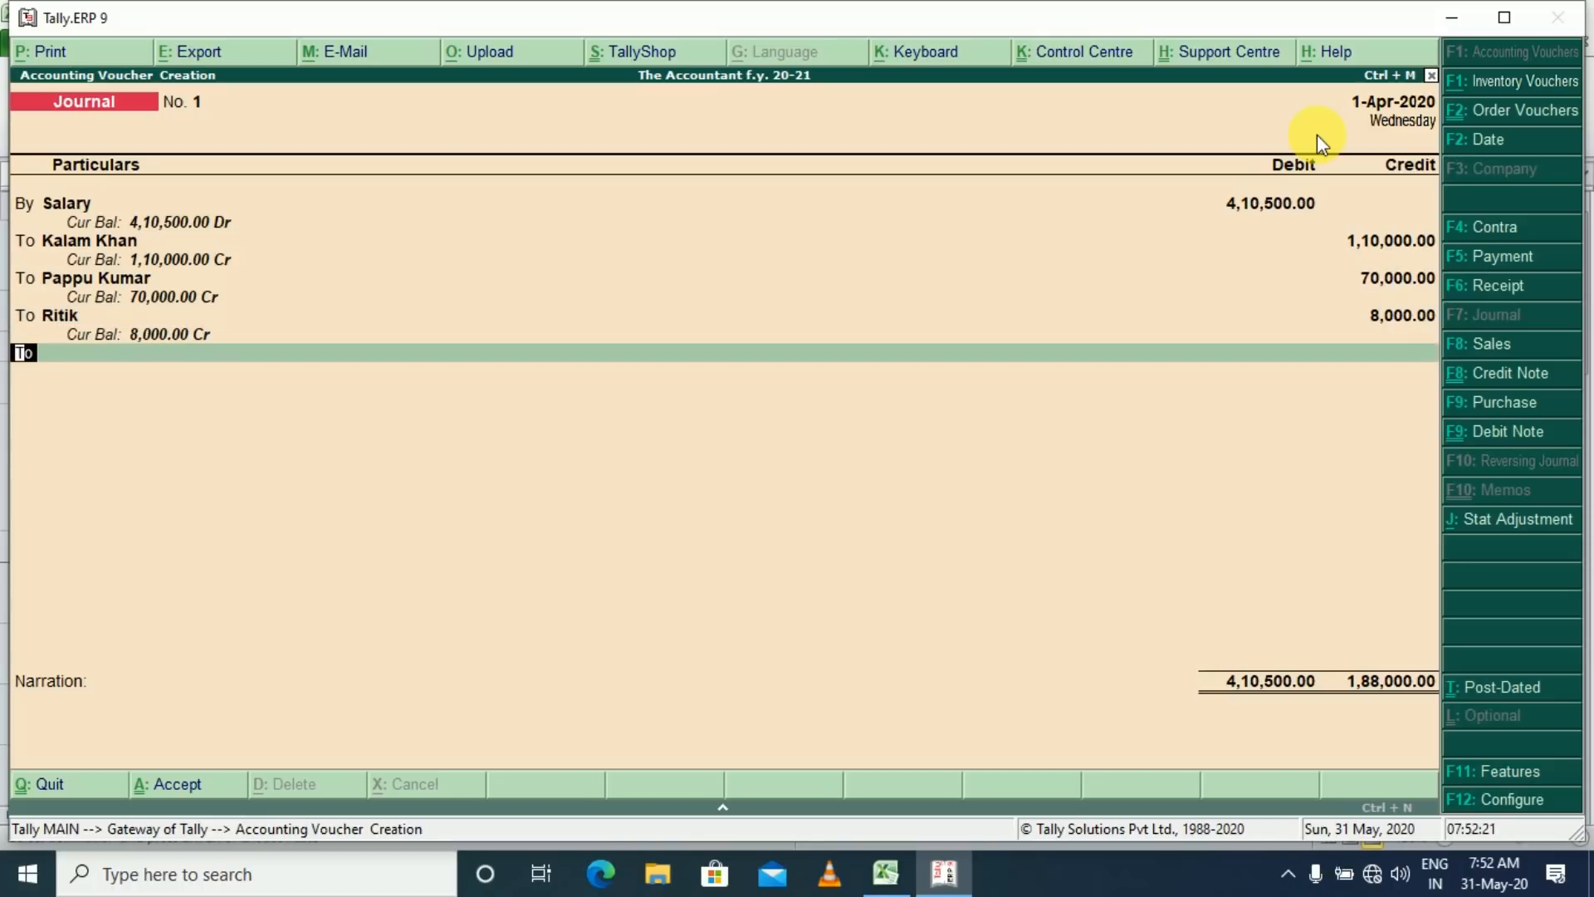
{"action": "key", "text": "alt+Tab"}
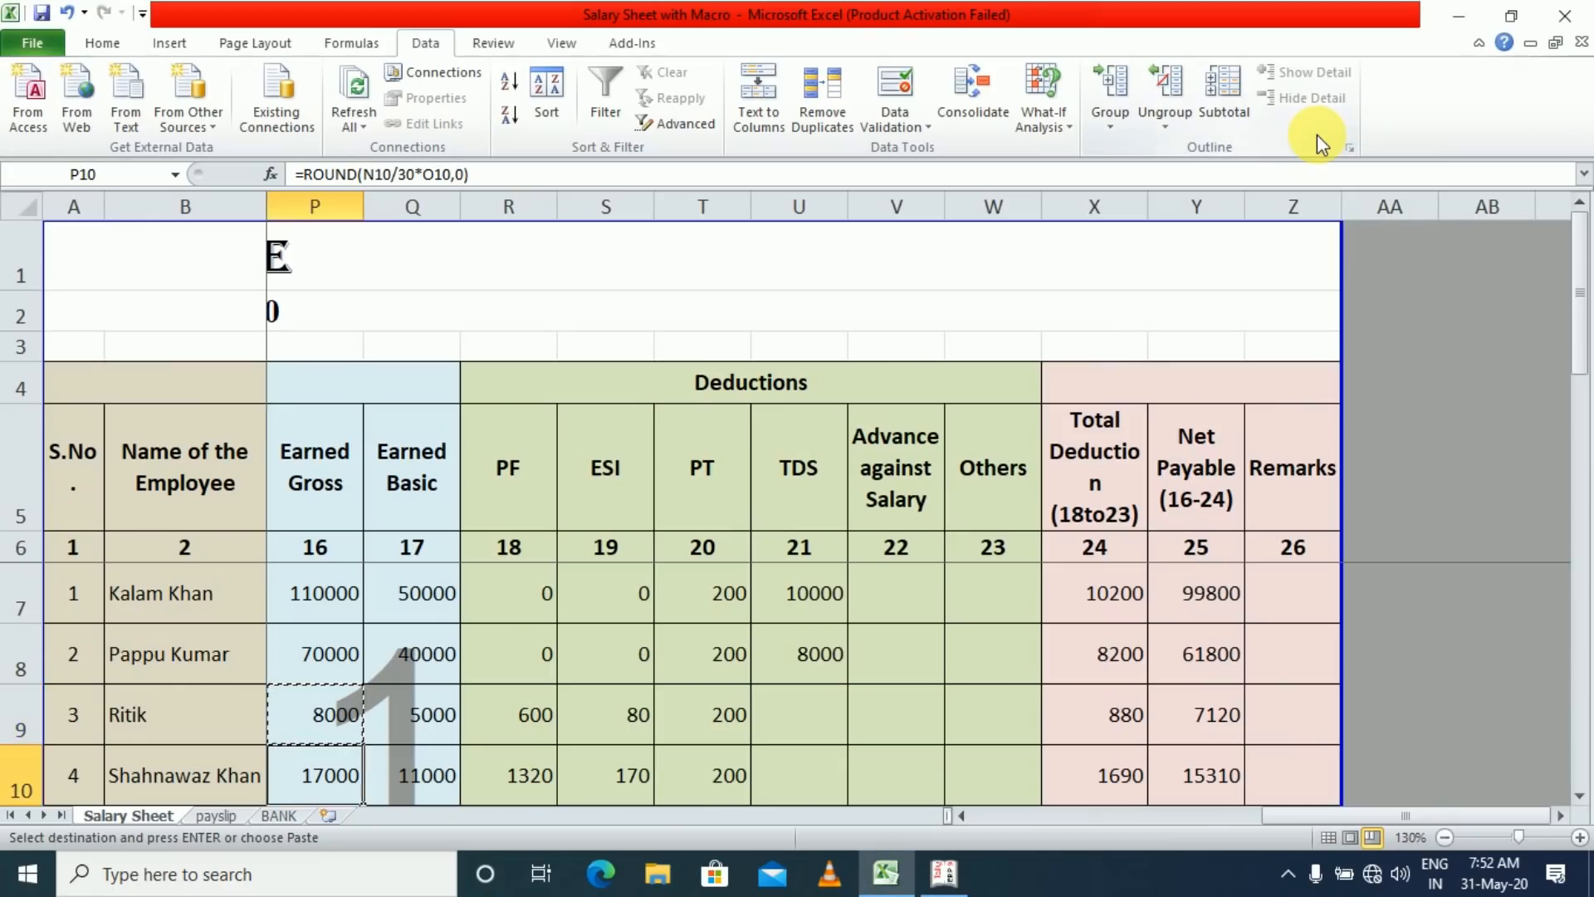
{"action": "key", "text": "alt+Tab"}
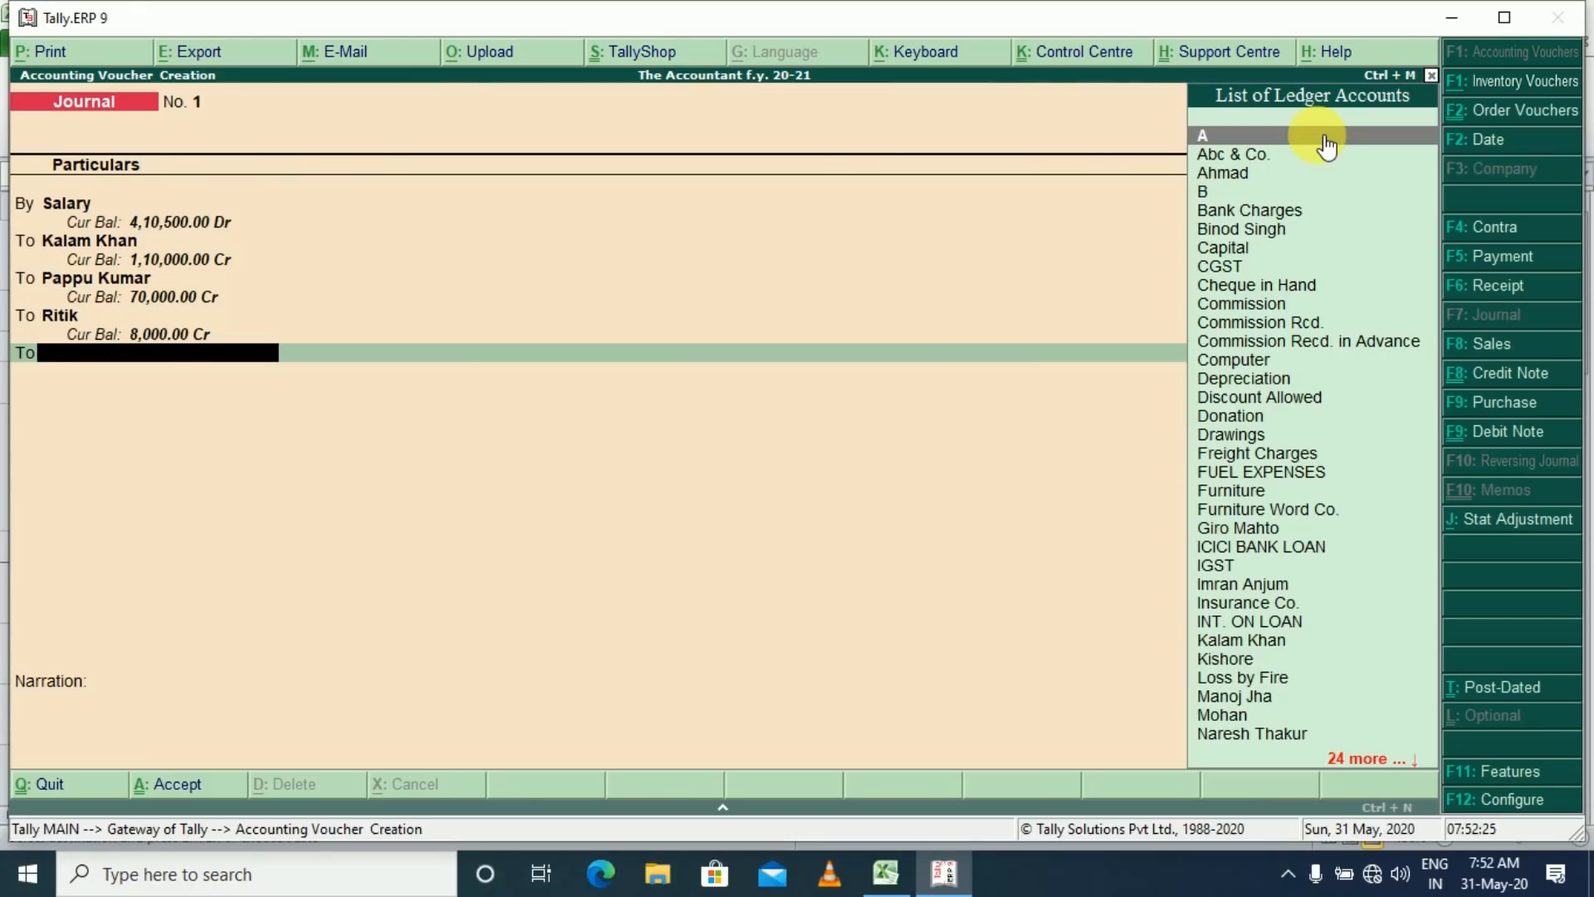
{"action": "type", "text": "Shah"}
{"action": "key", "text": "Return"}
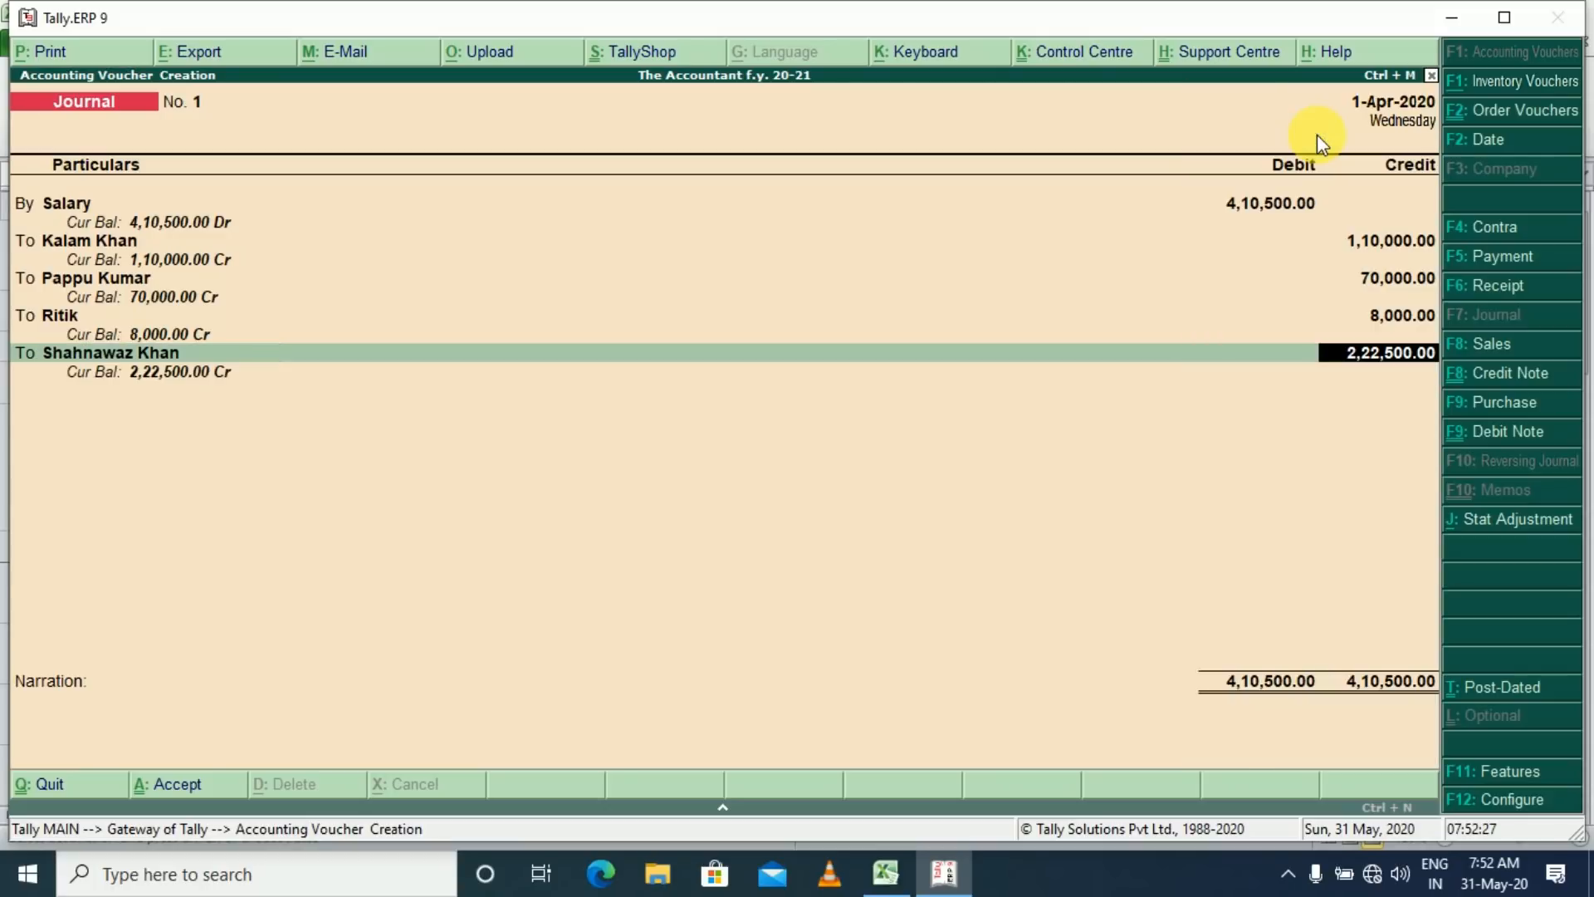
{"action": "key", "text": "alt+Tab"}
{"action": "key", "text": "Down"}
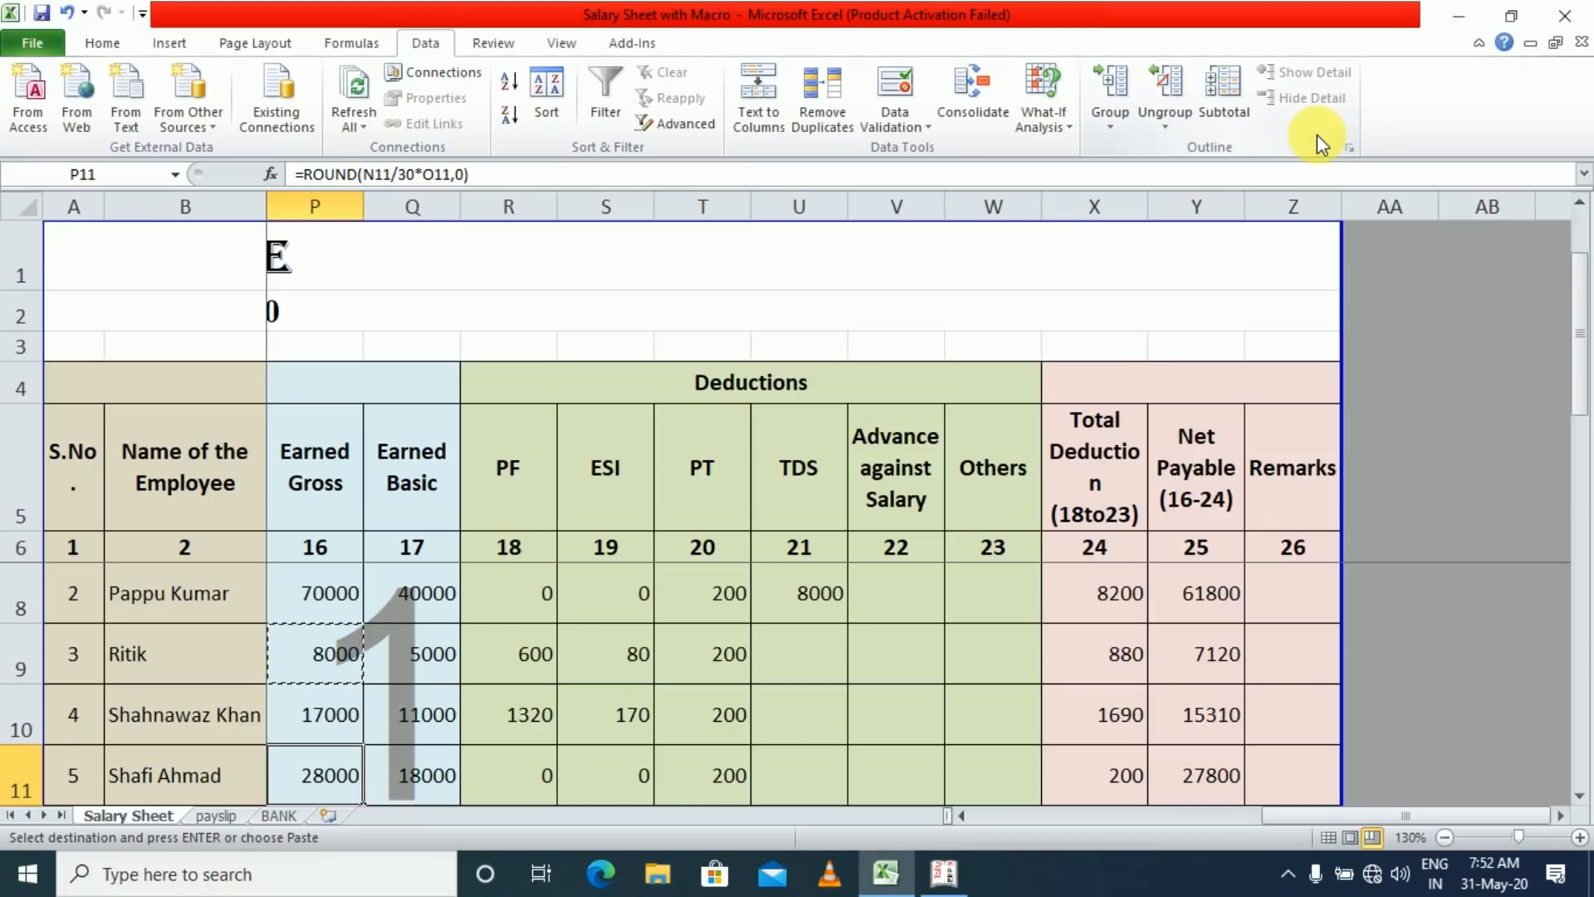
{"action": "key", "text": "Up"}
{"action": "key", "text": "ctrl+c"}
{"action": "key", "text": "alt+Tab"}
{"action": "key", "text": "ctrl+alt+v"}
{"action": "key", "text": "Return"}
{"action": "key", "text": "alt+Tab"}
{"action": "key", "text": "Down"}
{"action": "key", "text": "ctrl+c"}
{"action": "key", "text": "alt+Tab"}
{"action": "type", "text": "Shafi"}
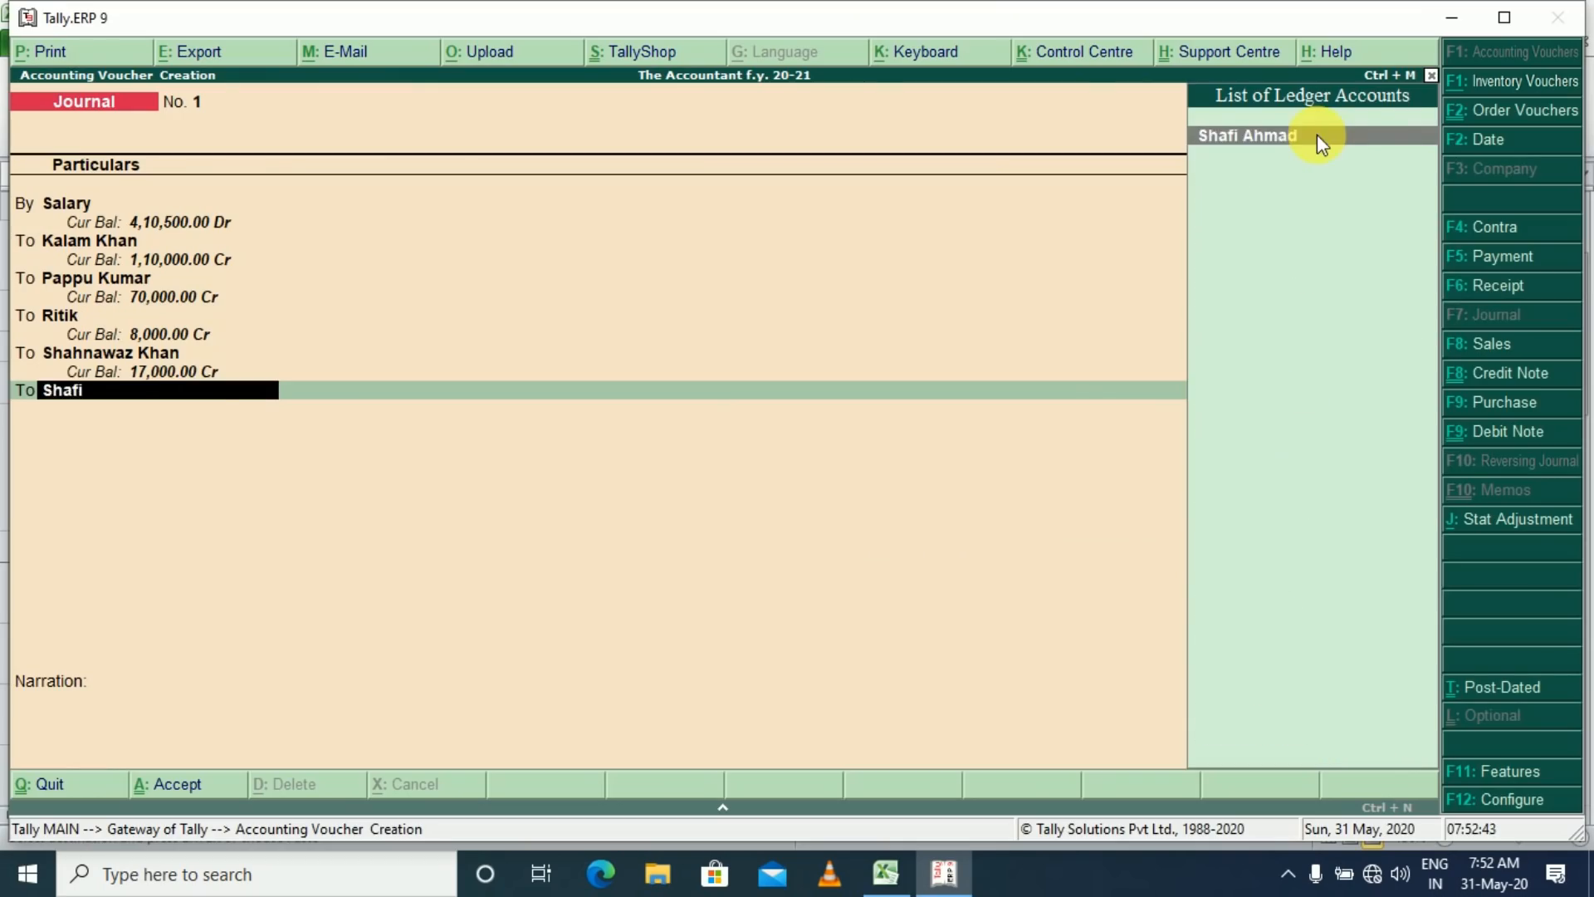
{"action": "key", "text": "ctrl+alt+v"}
{"action": "type", "text": "g"}
{"action": "key", "text": "Return"}
{"action": "key", "text": "alt+Tab"}
{"action": "key", "text": "alt+Tab"}
{"action": "key", "text": "ctrl+alt+v"}
{"action": "key", "text": "Return"}
{"action": "key", "text": "alt+Tab"}
{"action": "key", "text": "Down"}
{"action": "key", "text": "alt+Tab"}
{"action": "key", "text": "Return"}
{"action": "key", "text": "alt+Tab"}
{"action": "key", "text": "ctrl+c"}
{"action": "key", "text": "alt+Tab"}
{"action": "type", "text": "Manoj"}
{"action": "key", "text": "ctrl+alt+v"}
{"action": "key", "text": "Return"}
{"action": "type", "text": "Pathak"}
{"action": "key", "text": "Return"}
{"action": "key", "text": "alt+Tab"}
{"action": "key", "text": "alt+Tab"}
{"action": "type", "text": "Pit"}
{"action": "key", "text": "ctrl+alt+v"}
{"action": "key", "text": "alt+Tab"}
{"action": "key", "text": "alt+Tab"}
{"action": "type", "text": "Im"}
{"action": "key", "text": "Return"}
{"action": "key", "text": "Return"}
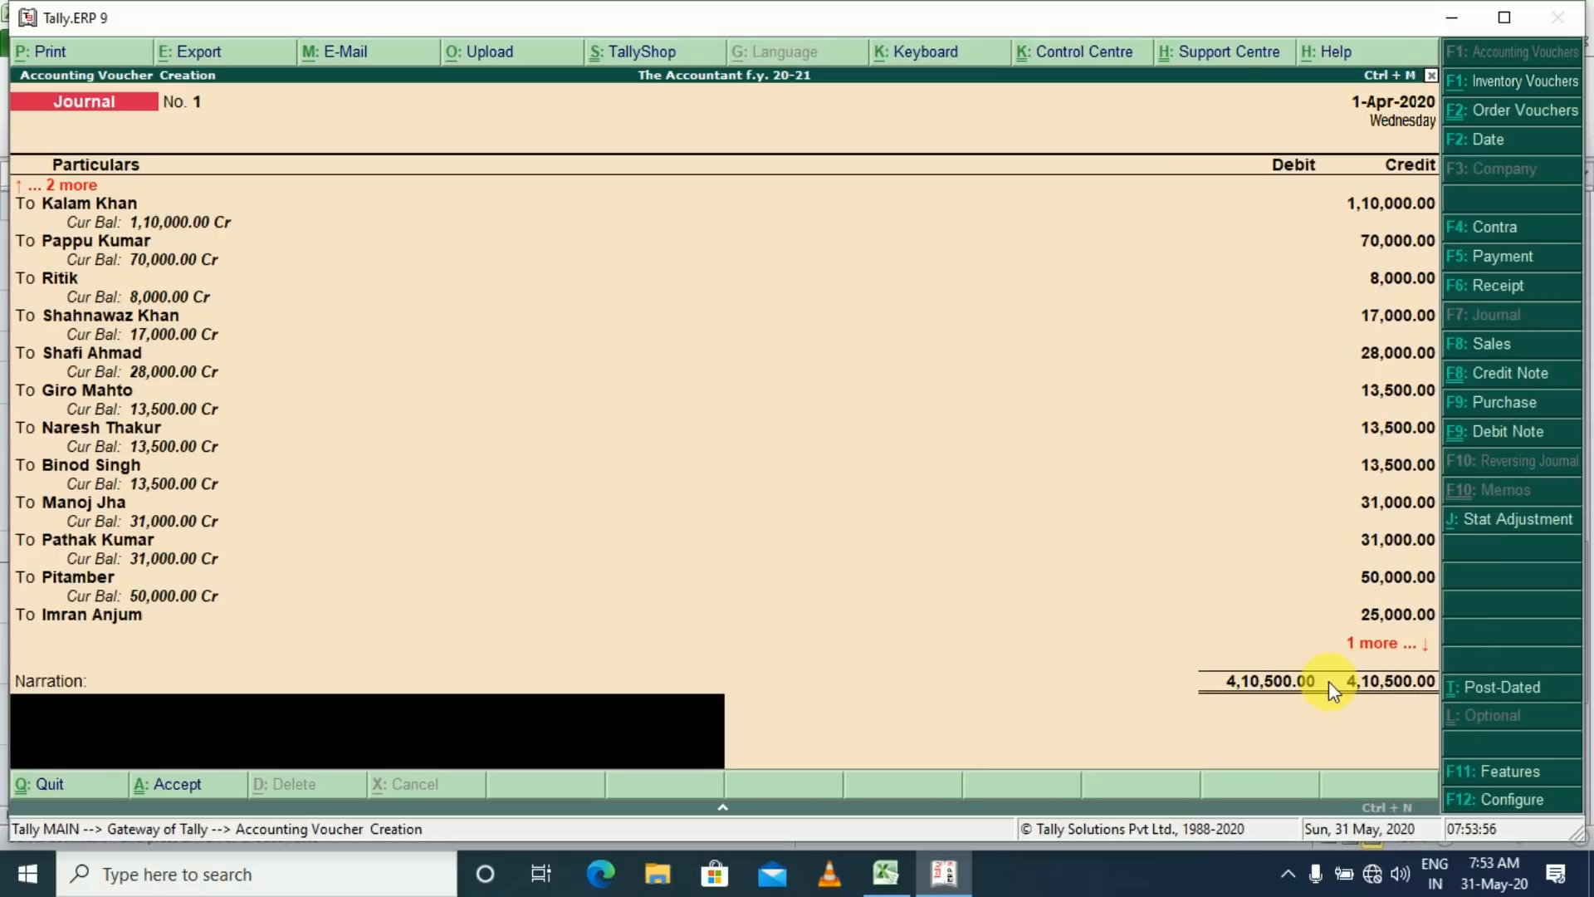
Enter the narration 'salary due for the month of june-20' and accept the journal voucher.
{"action": "key", "text": "alt+Tab"}
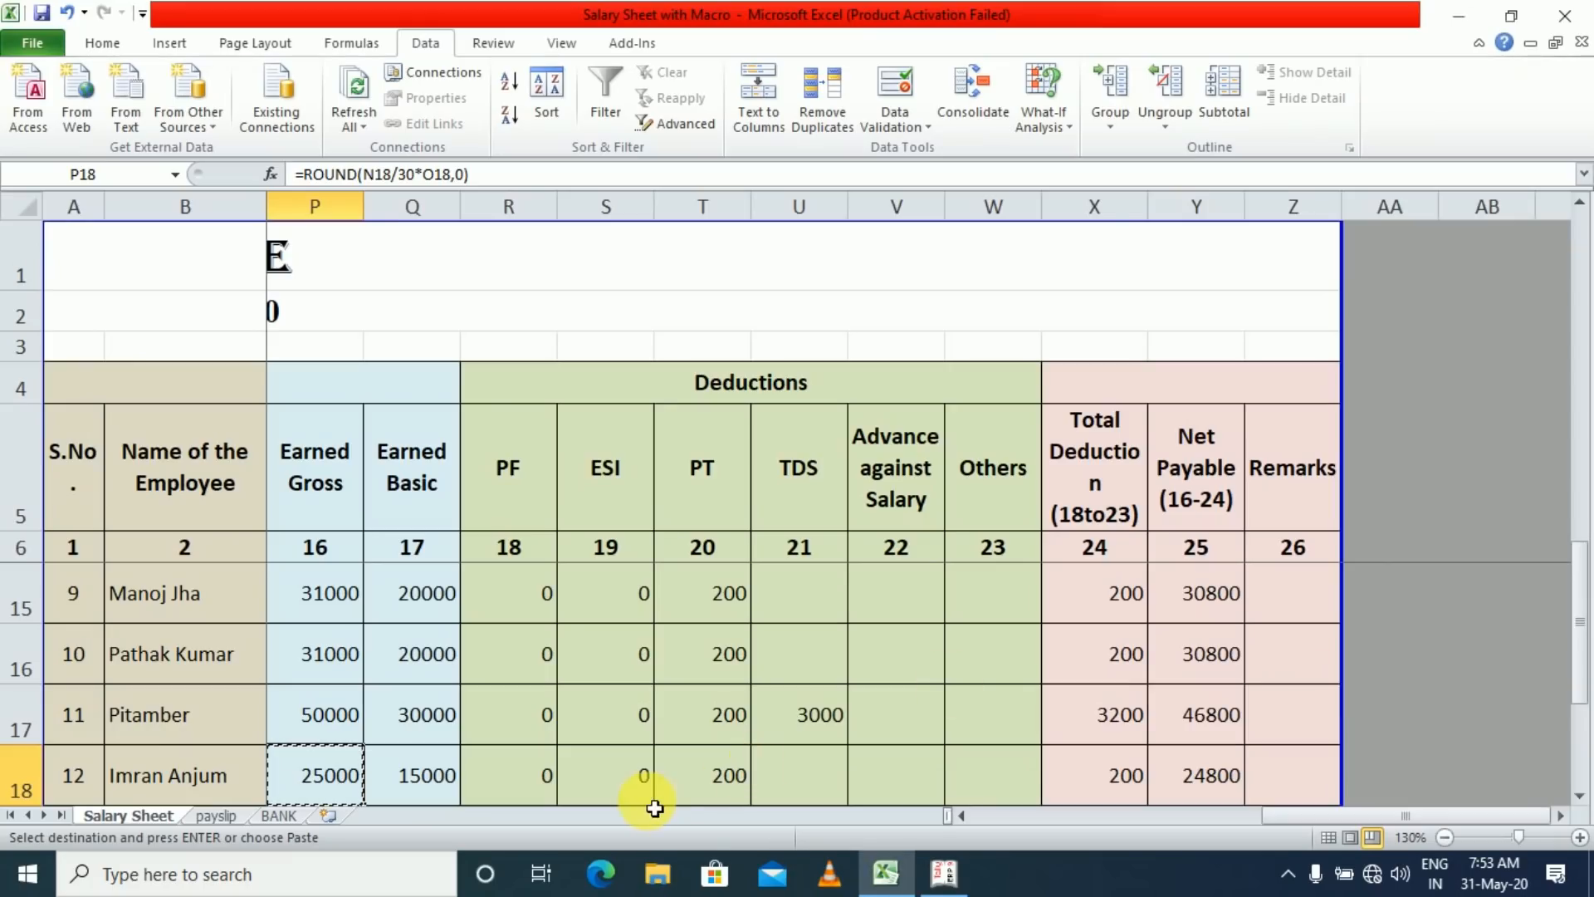
{"action": "key", "text": "Down"}
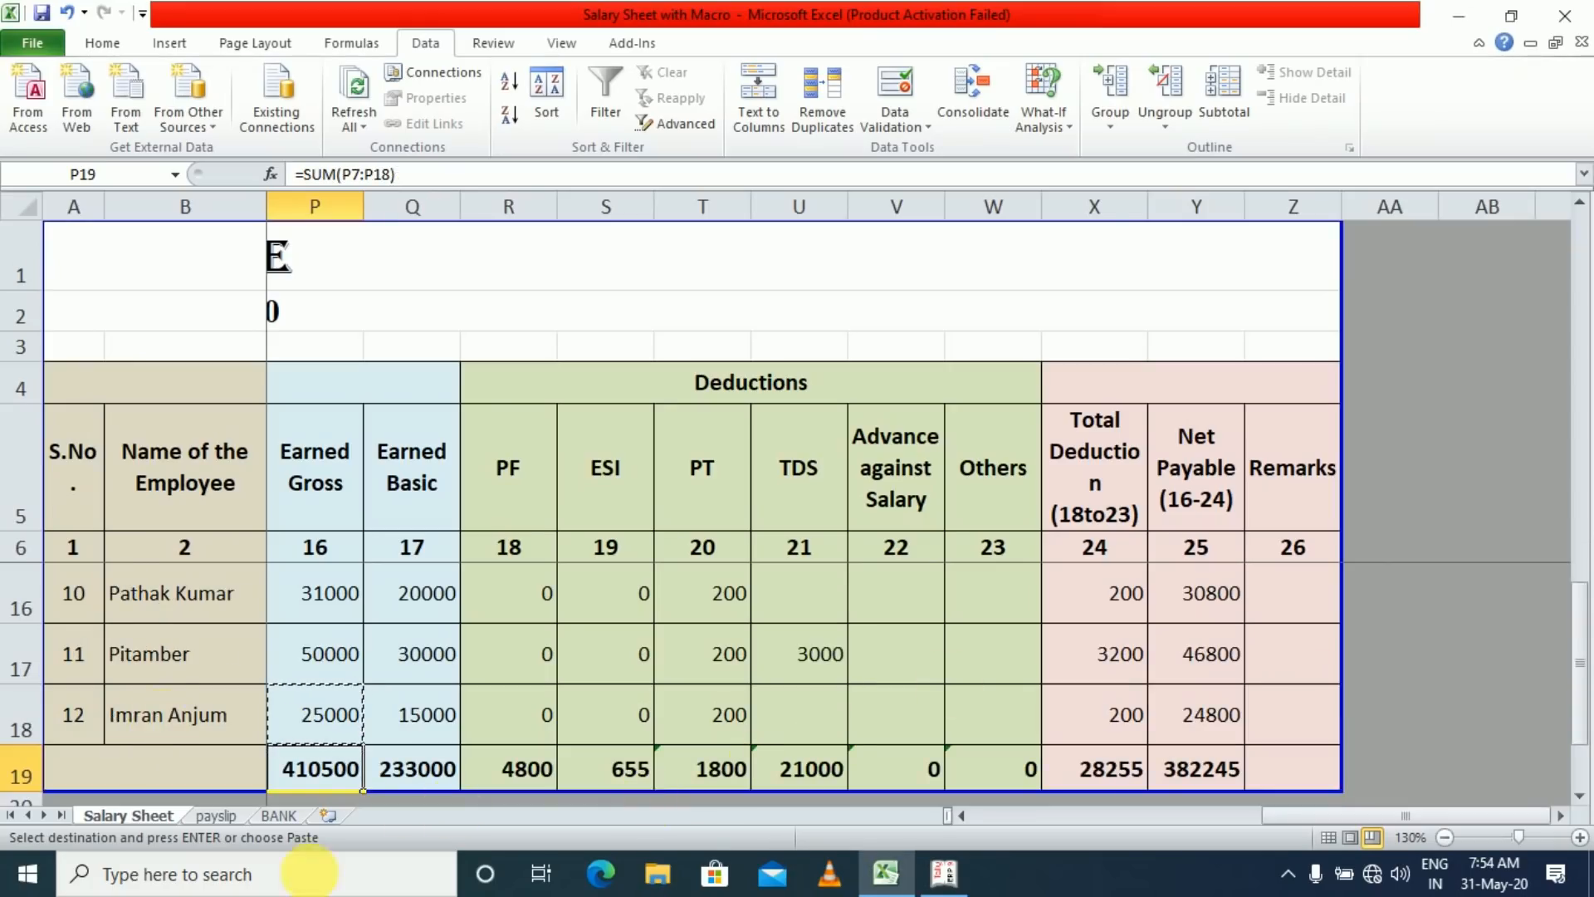
{"action": "key", "text": "alt+Tab"}
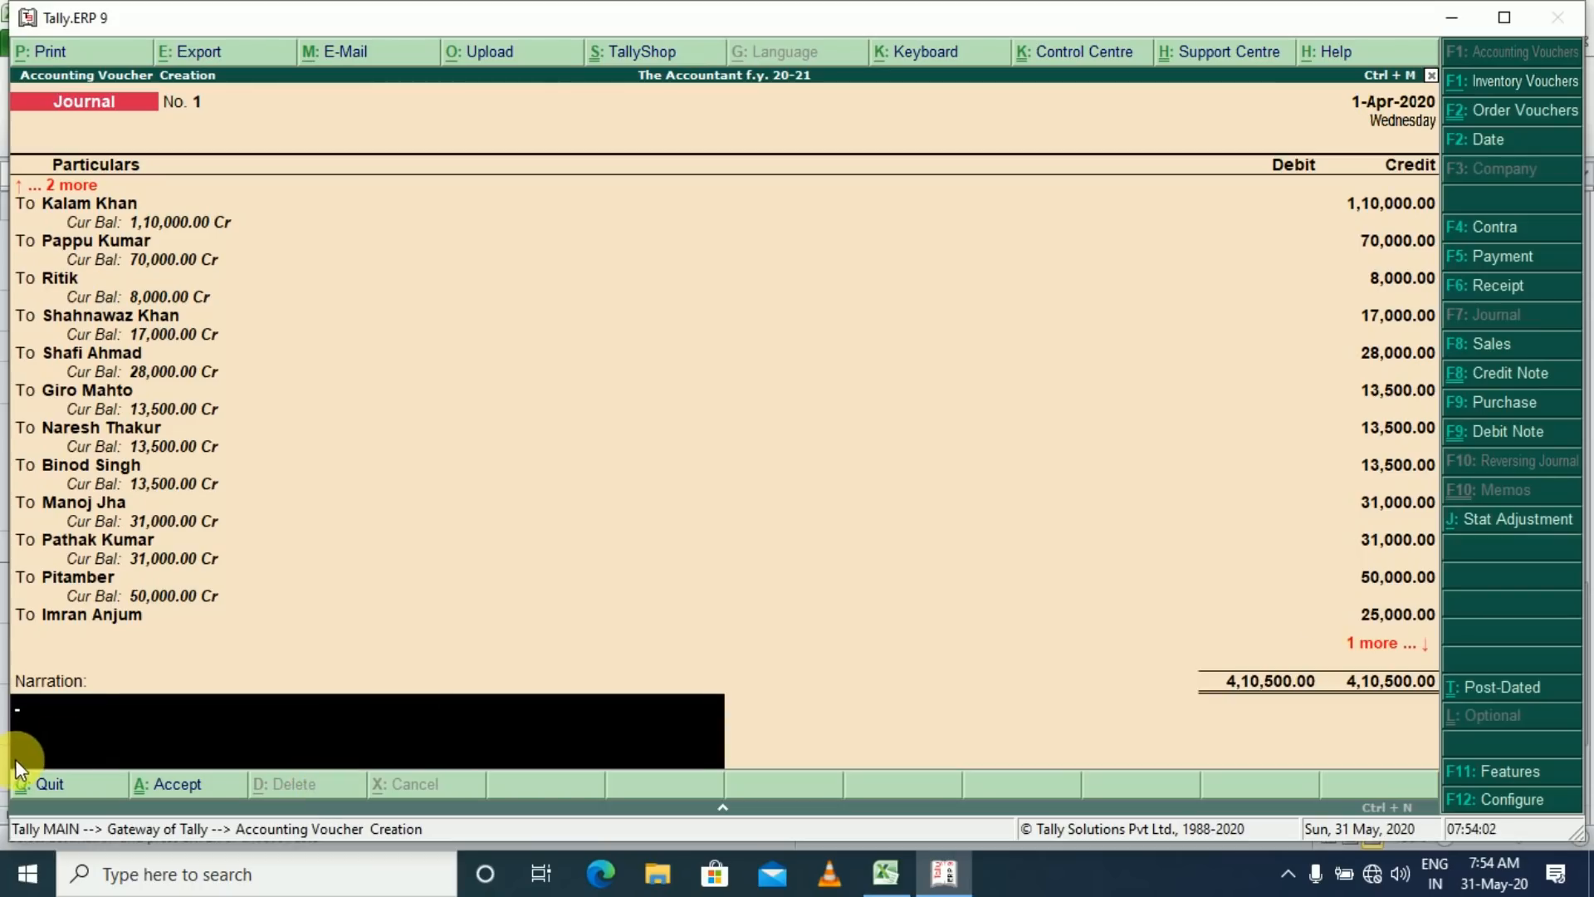
{"action": "type", "text": "salary due"}
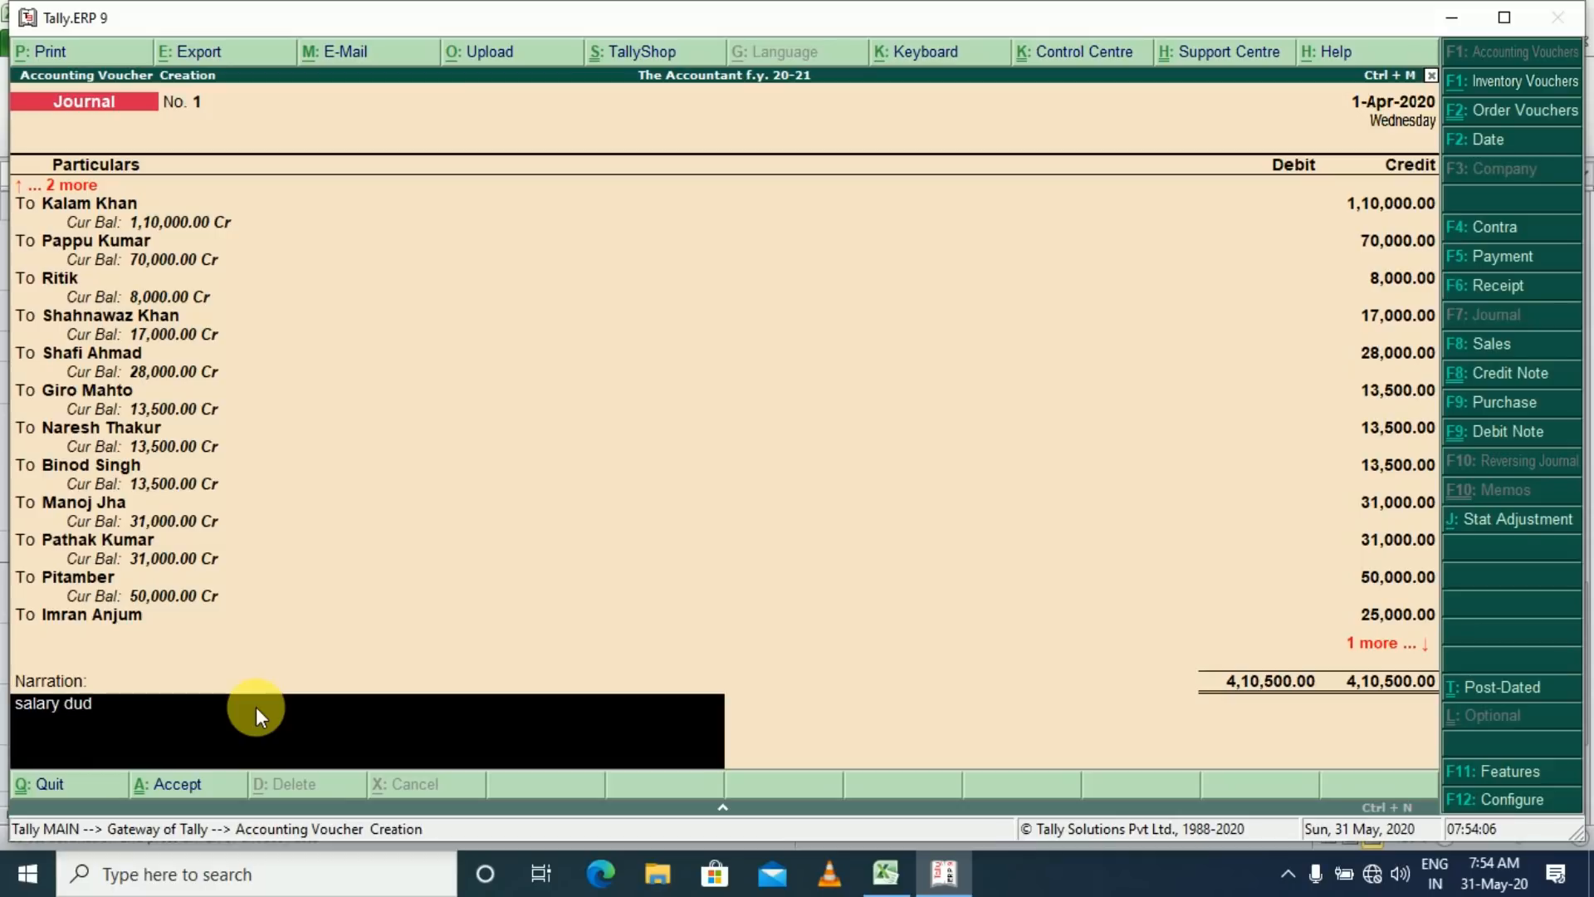
{"action": "type", "text": " for the month"}
{"action": "key", "text": "BackSpace"}
{"action": "key", "text": "BackSpace"}
{"action": "type", "text": "th o"}
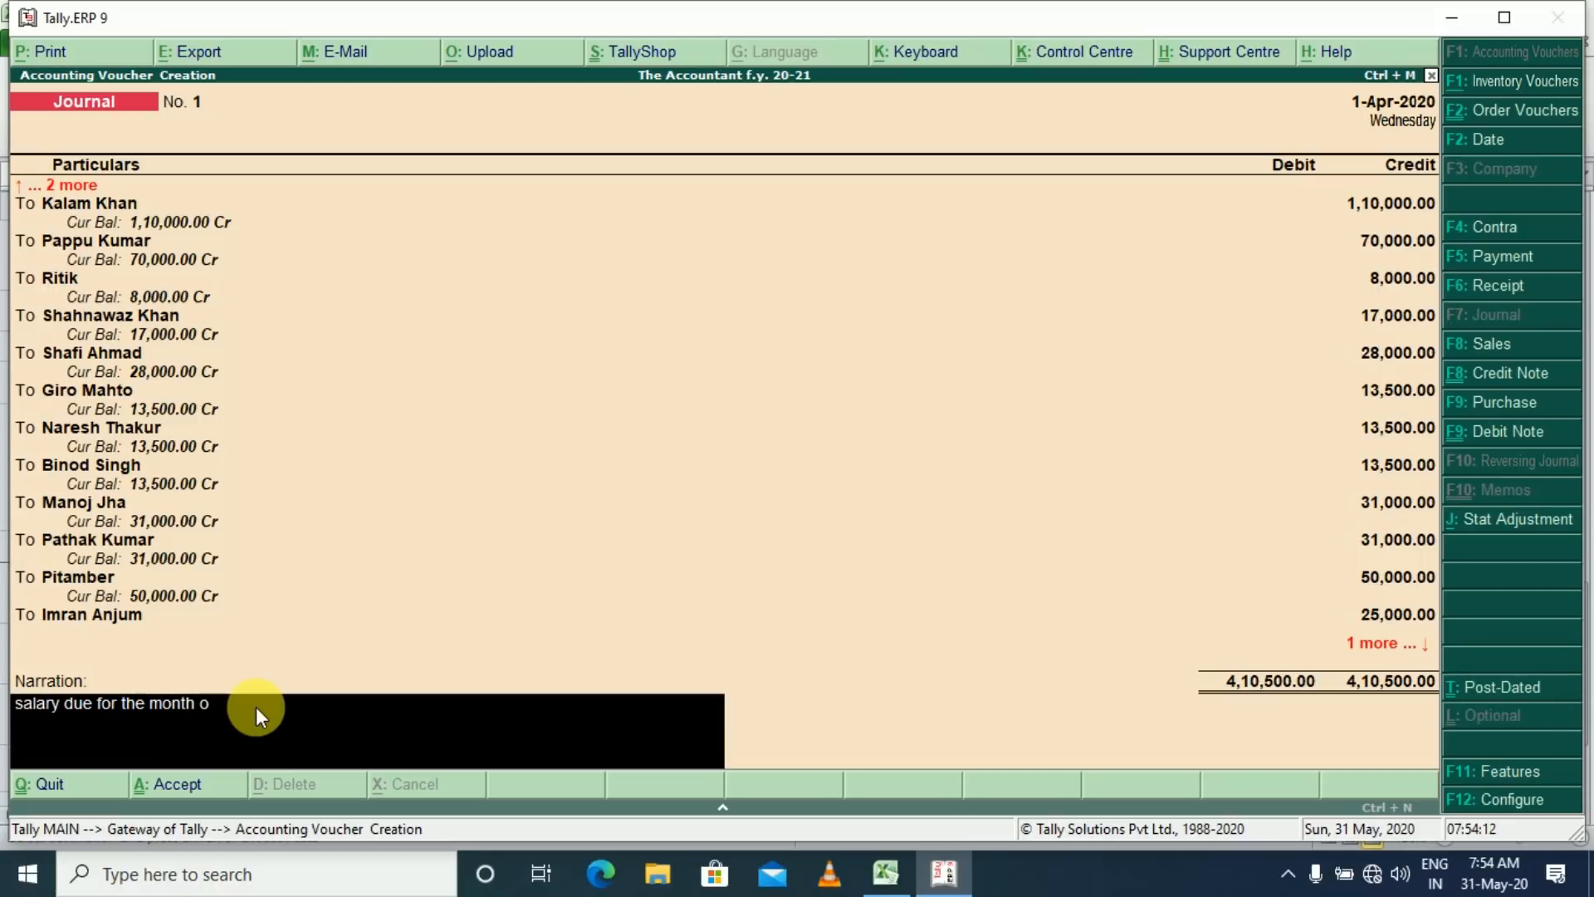
{"action": "type", "text": "f june-20"}
{"action": "key", "text": "Return"}
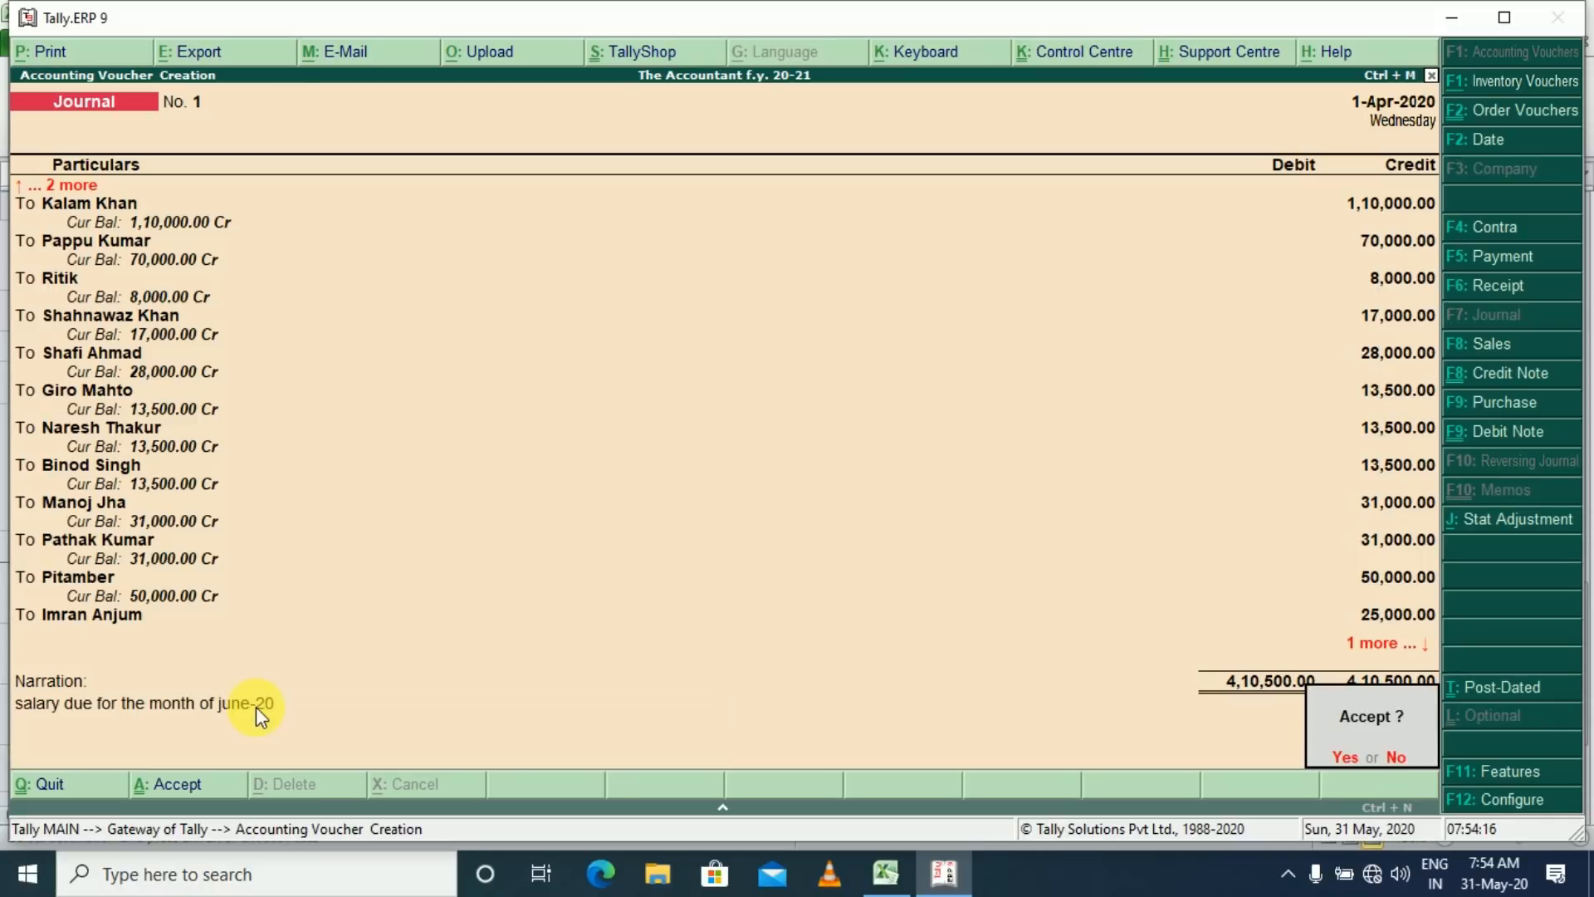
{"action": "key", "text": "Return"}
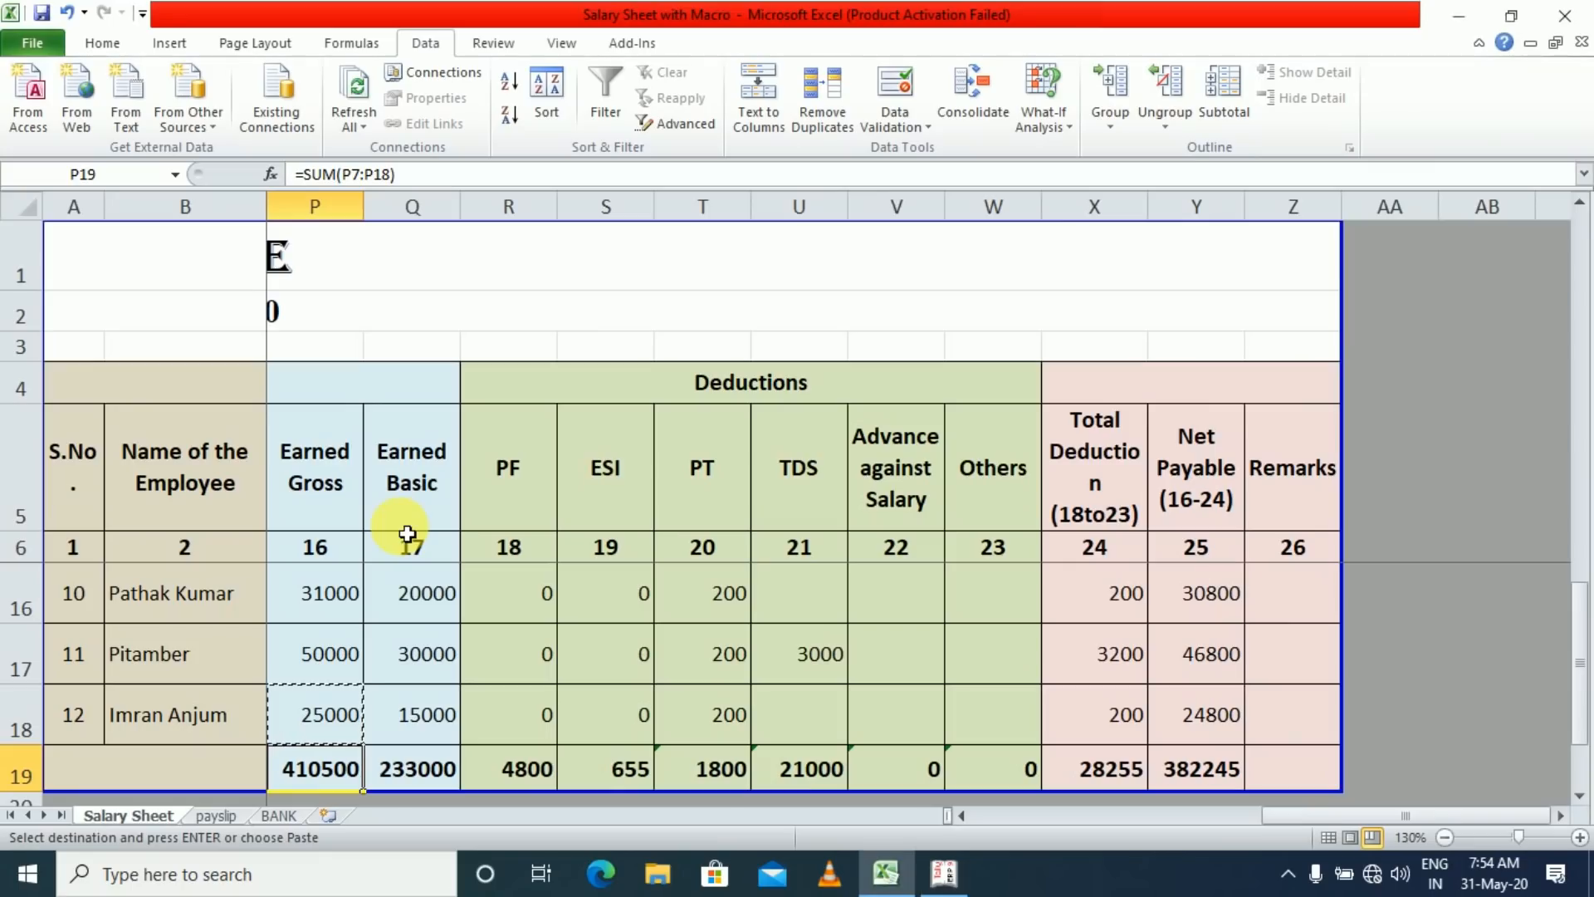
Examine the Earned Basic and deduction columns for each employee in the salary sheet.
{"action": "key", "text": "Right"}
{"action": "key", "text": "Right"}
{"action": "key", "text": "Left"}
{"action": "left_click", "coordinate": [407, 531]}
{"action": "key", "text": "Down"}
{"action": "key", "text": "Down"}
{"action": "key", "text": "Down"}
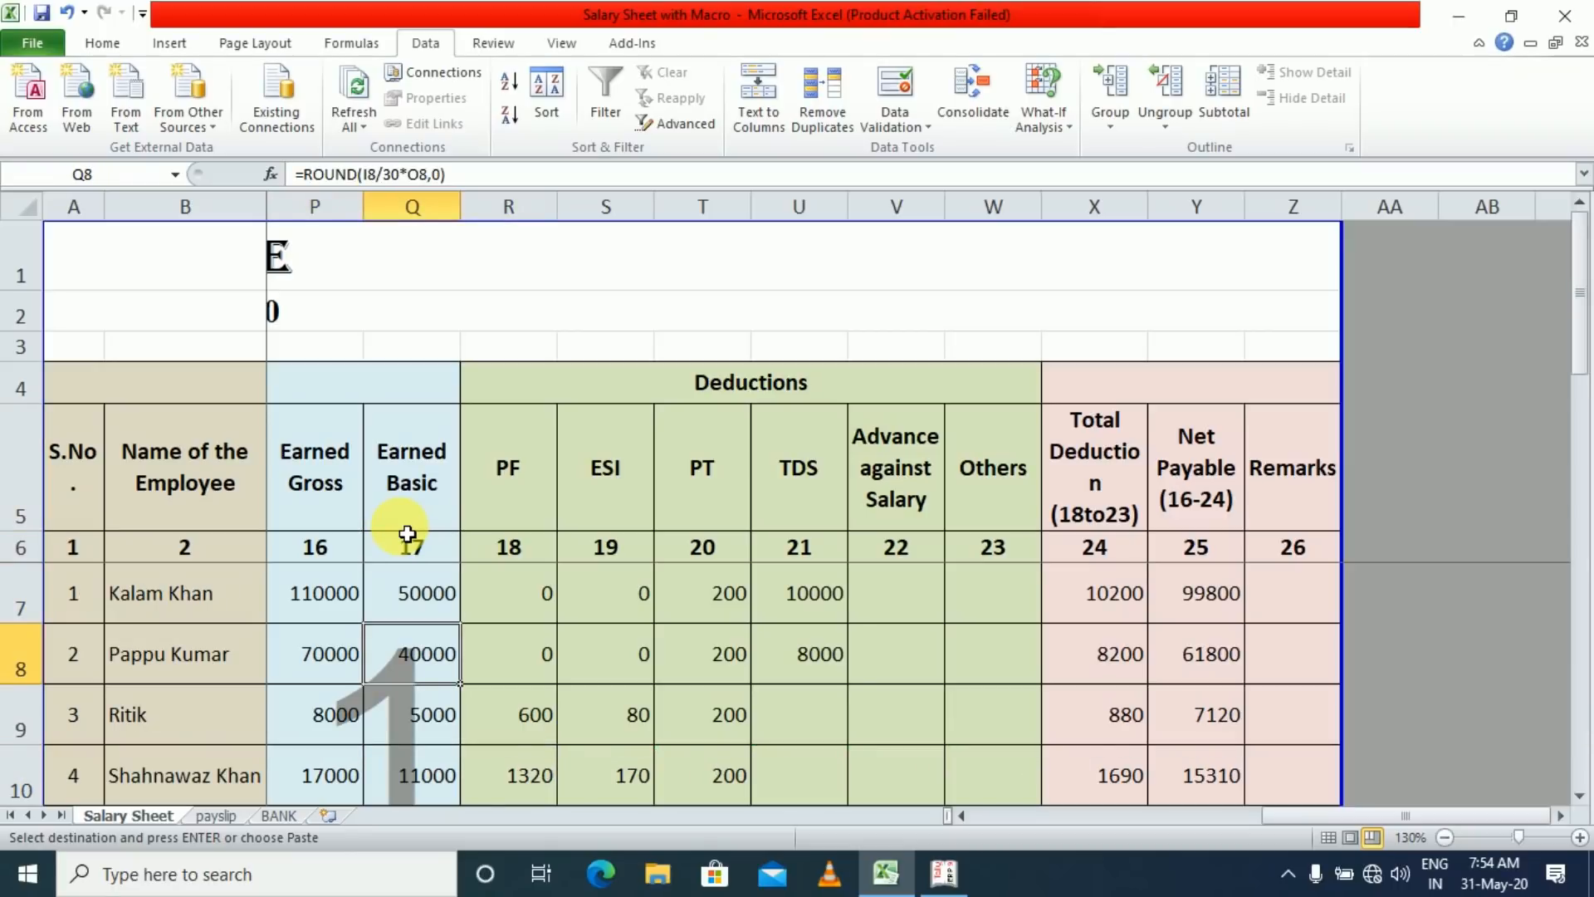
{"action": "key", "text": "alt+Tab"}
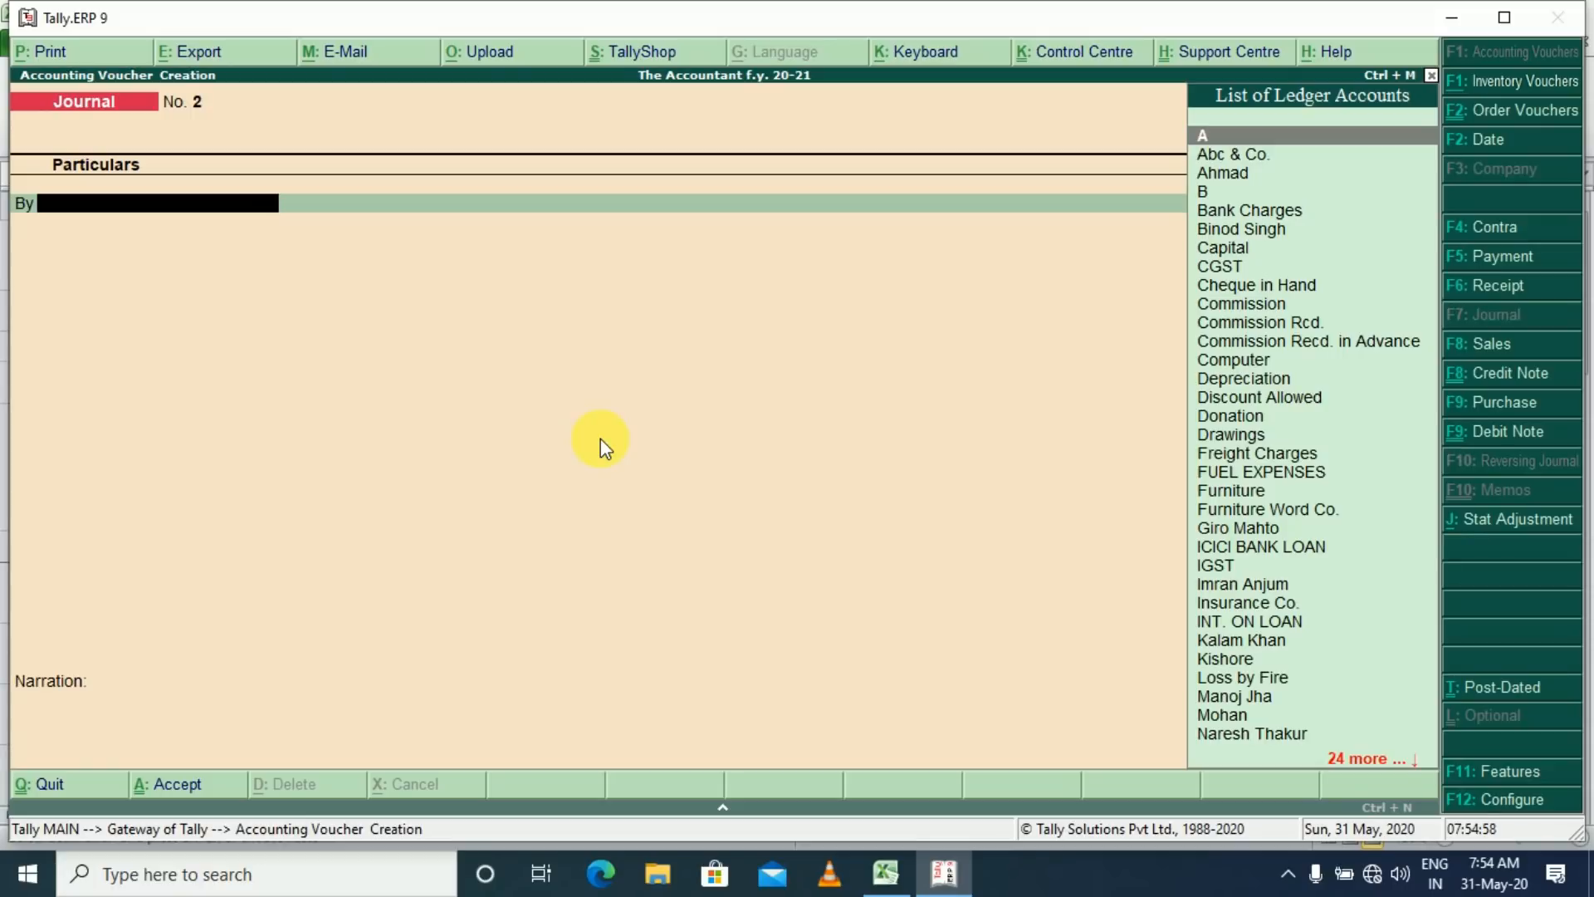
{"action": "key", "text": "alt+Tab"}
{"action": "left_click", "coordinate": [420, 598]}
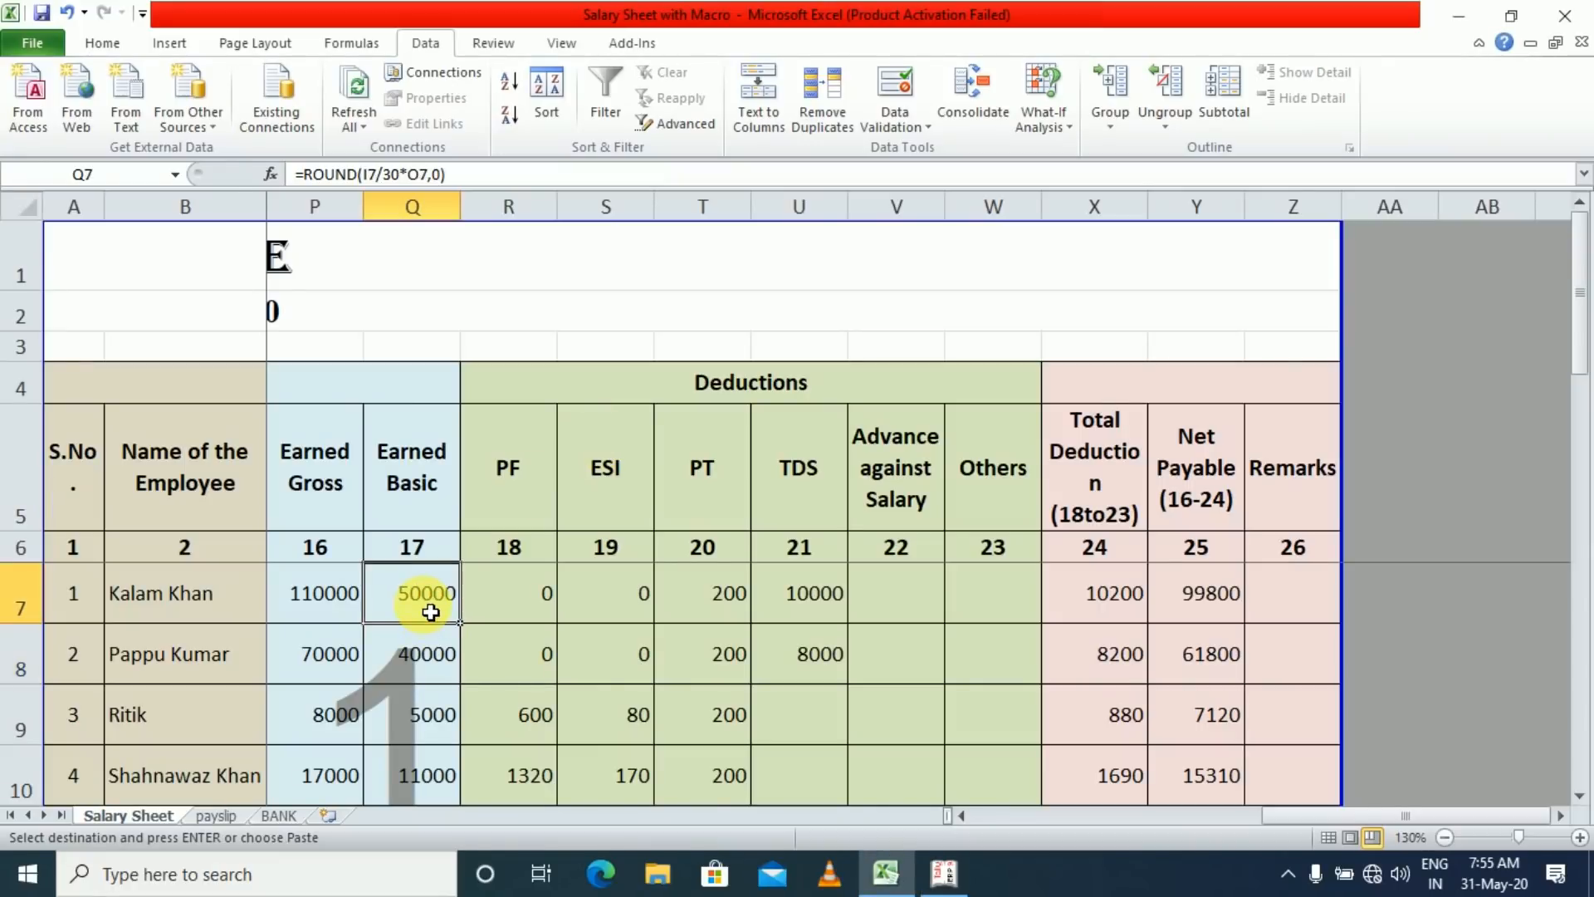
{"action": "key", "text": "Up"}
{"action": "key", "text": "Up"}
{"action": "key", "text": "Up"}
{"action": "key", "text": "Up"}
{"action": "key", "text": "Up"}
{"action": "key", "text": "Down"}
{"action": "key", "text": "Down"}
{"action": "key", "text": "Down"}
{"action": "key", "text": "Down"}
{"action": "key", "text": "Down"}
{"action": "key", "text": "Down"}
{"action": "key", "text": "Down"}
{"action": "key", "text": "Up"}
{"action": "key", "text": "Right"}
{"action": "key", "text": "Right"}
{"action": "key", "text": "Left"}
{"action": "key", "text": "Up"}
{"action": "key", "text": "Up"}
{"action": "key", "text": "Down"}
{"action": "key", "text": "Down"}
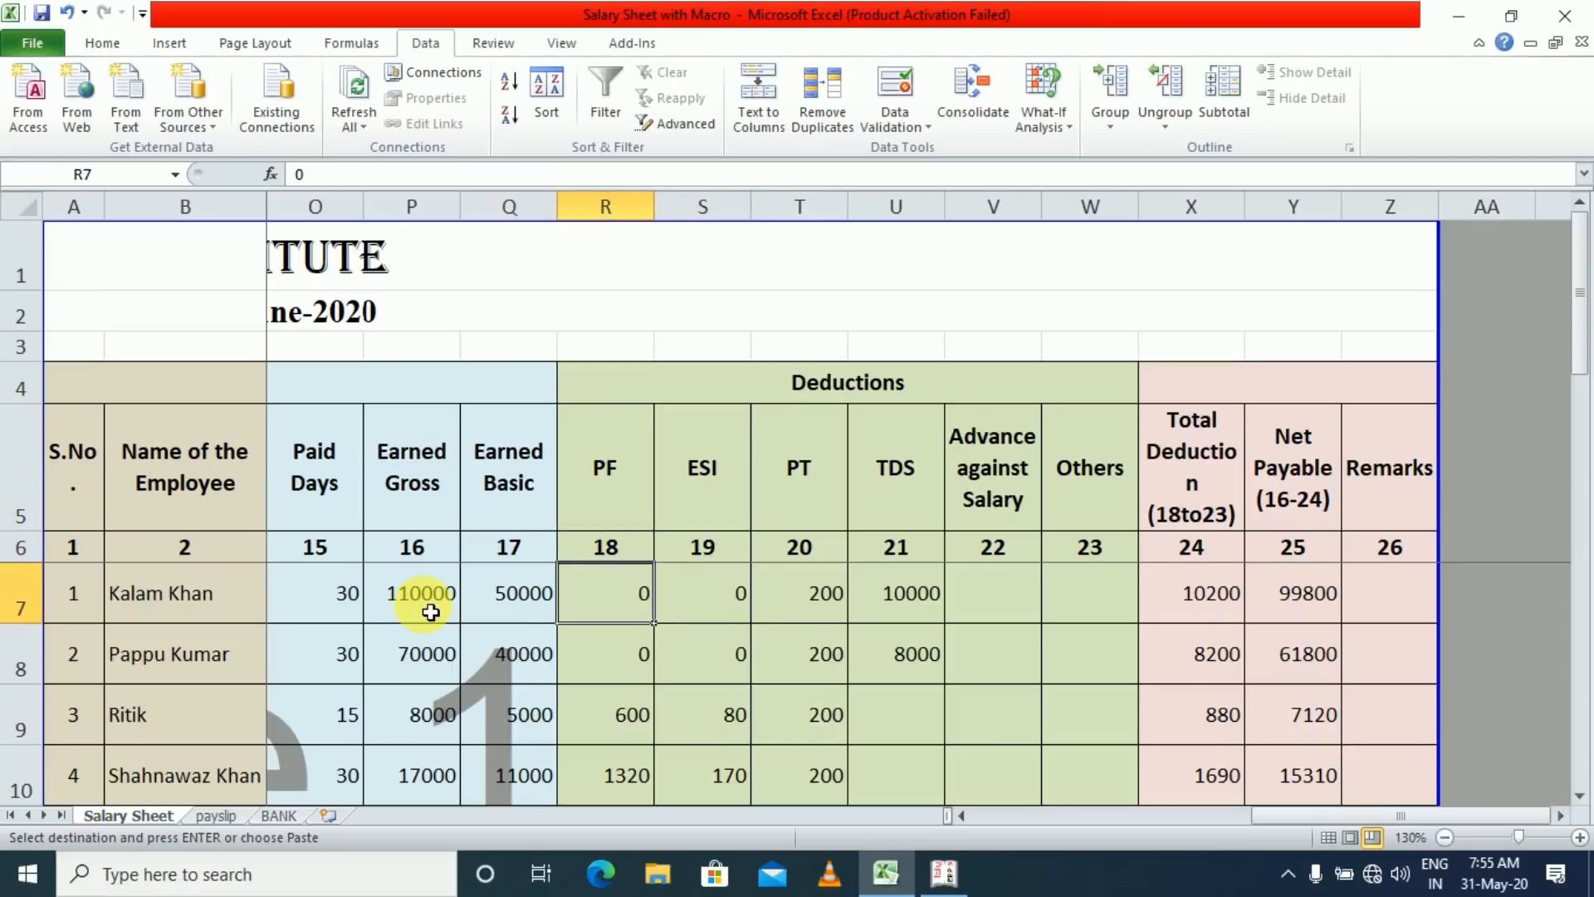
{"action": "key", "text": "Down"}
{"action": "key", "text": "Down"}
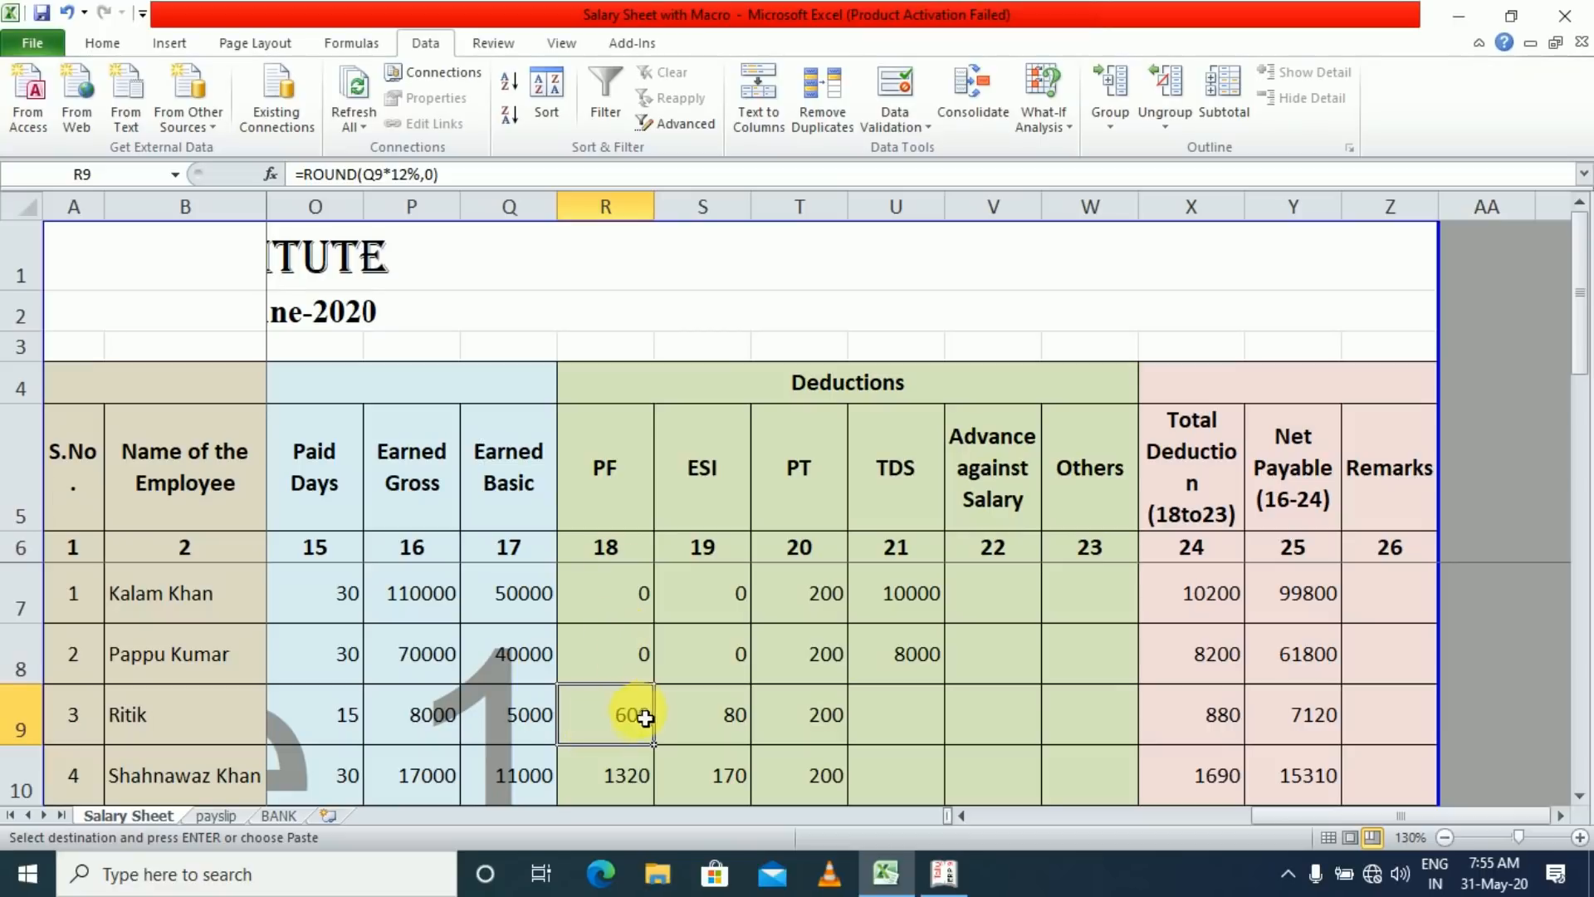
{"action": "key", "text": "alt+Tab"}
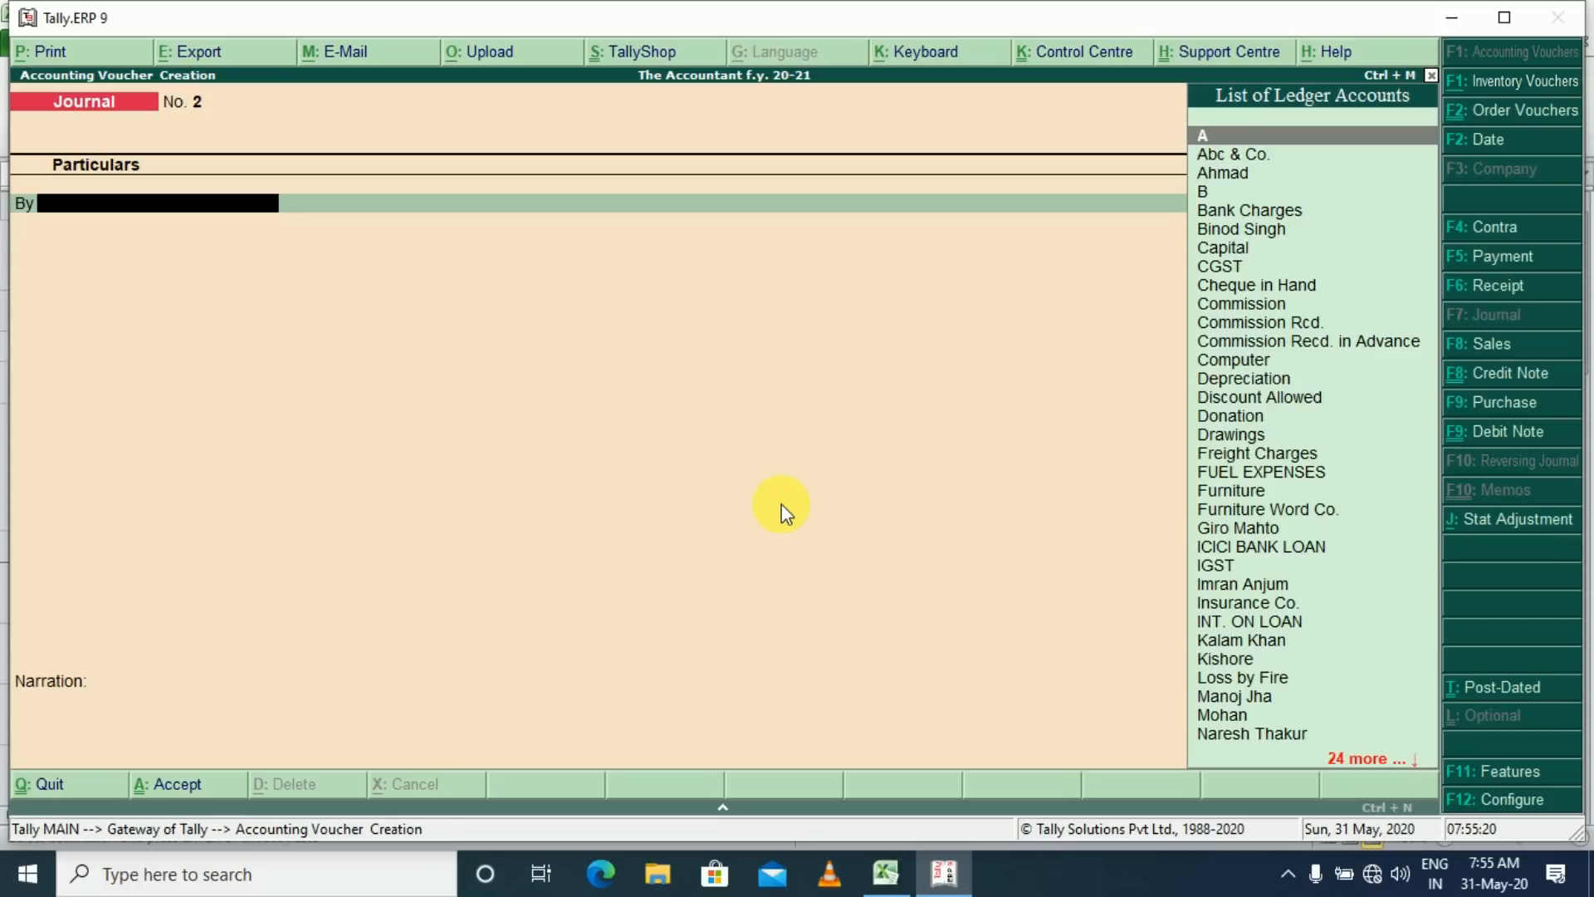
Open the Profit & Loss account in detailed view and inspect the Salary expense line.
{"action": "key", "text": "Escape"}
{"action": "key", "text": "Up"}
{"action": "key", "text": "Up"}
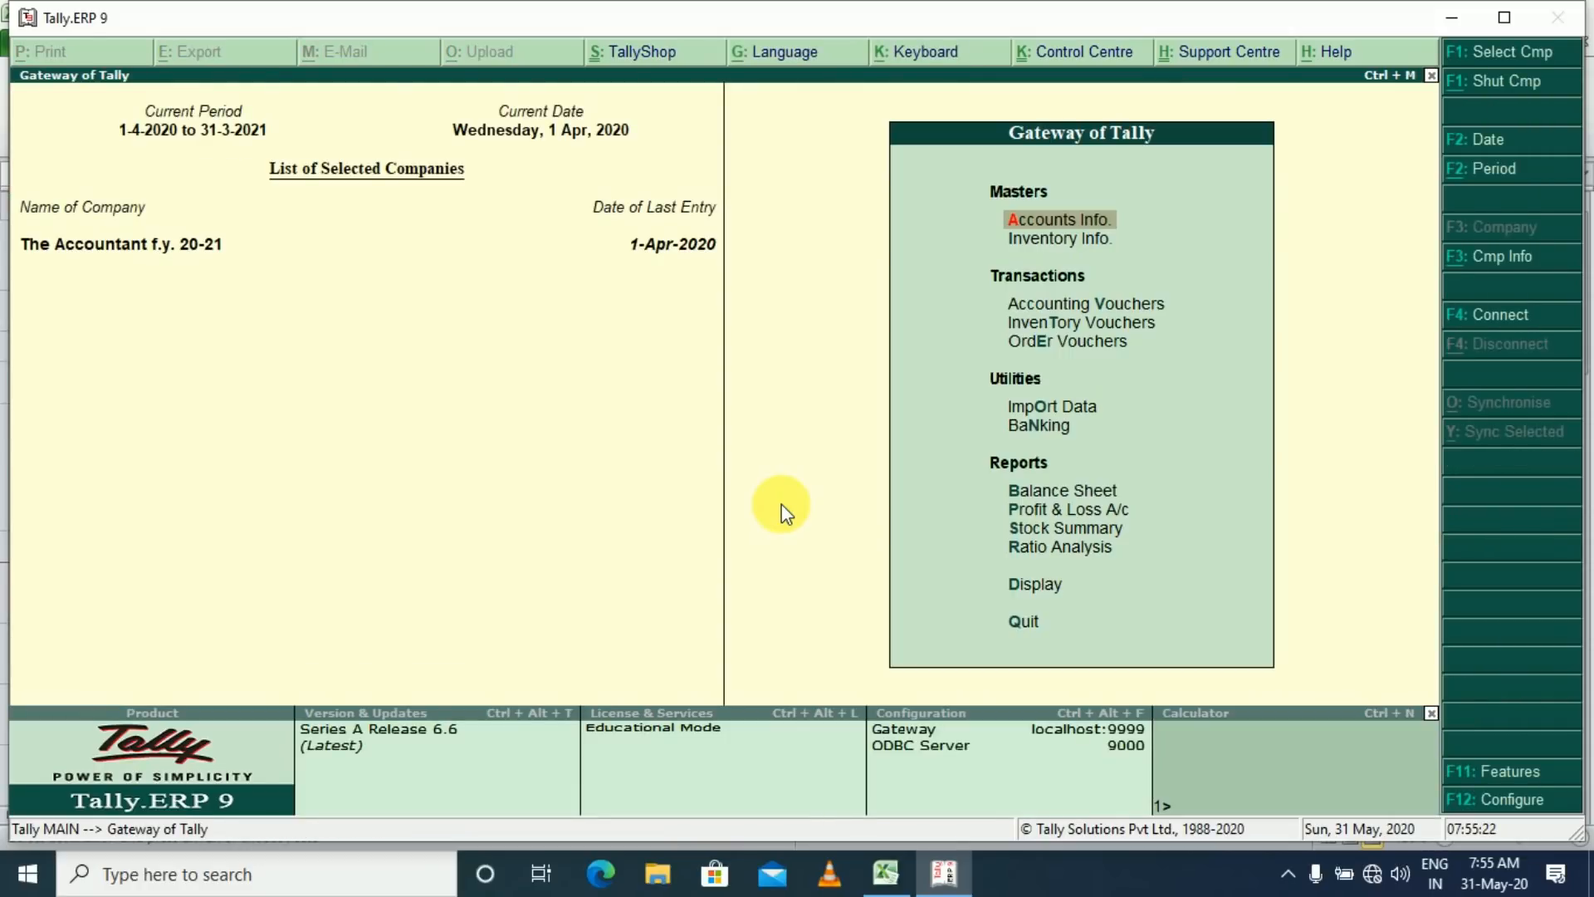
{"action": "key", "text": "p"}
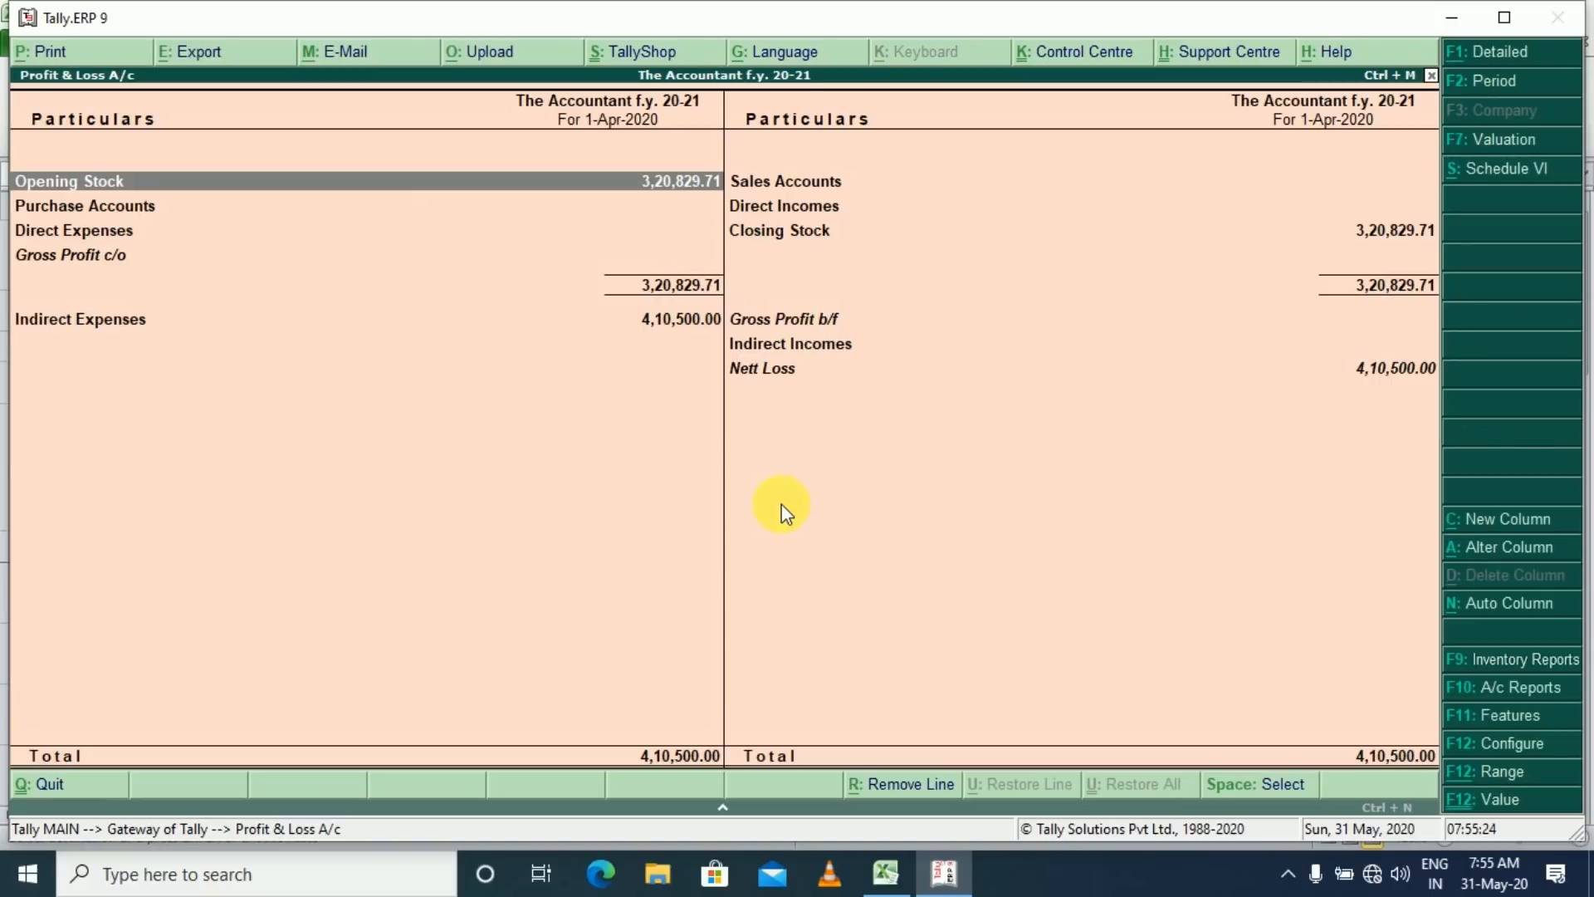
{"action": "key", "text": "alt+F1"}
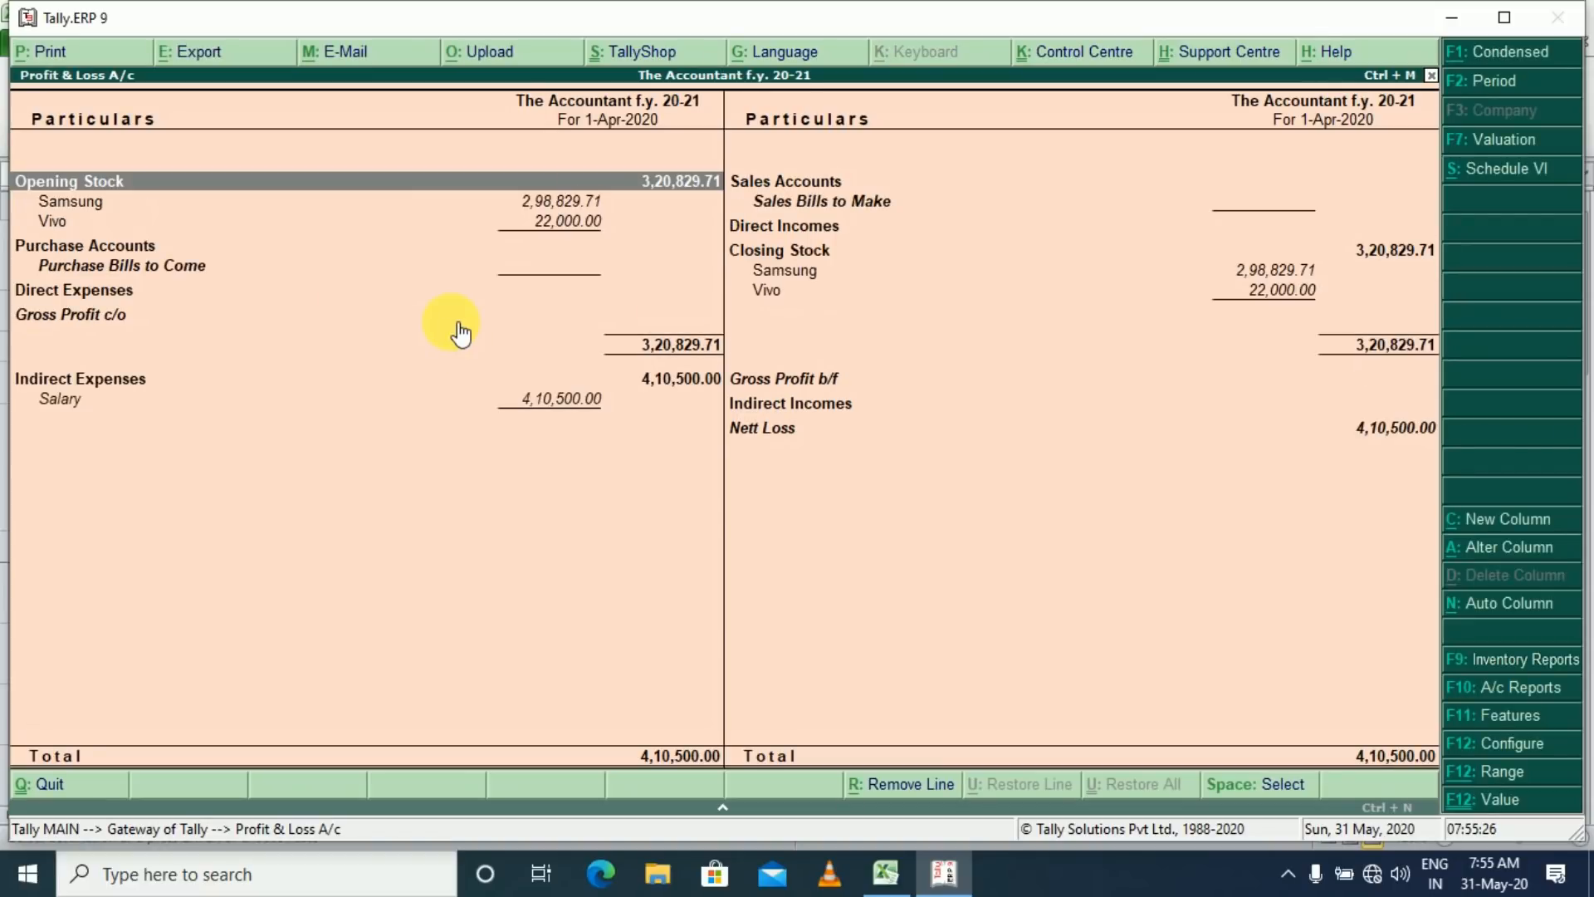
{"action": "left_click", "coordinate": [57, 400]}
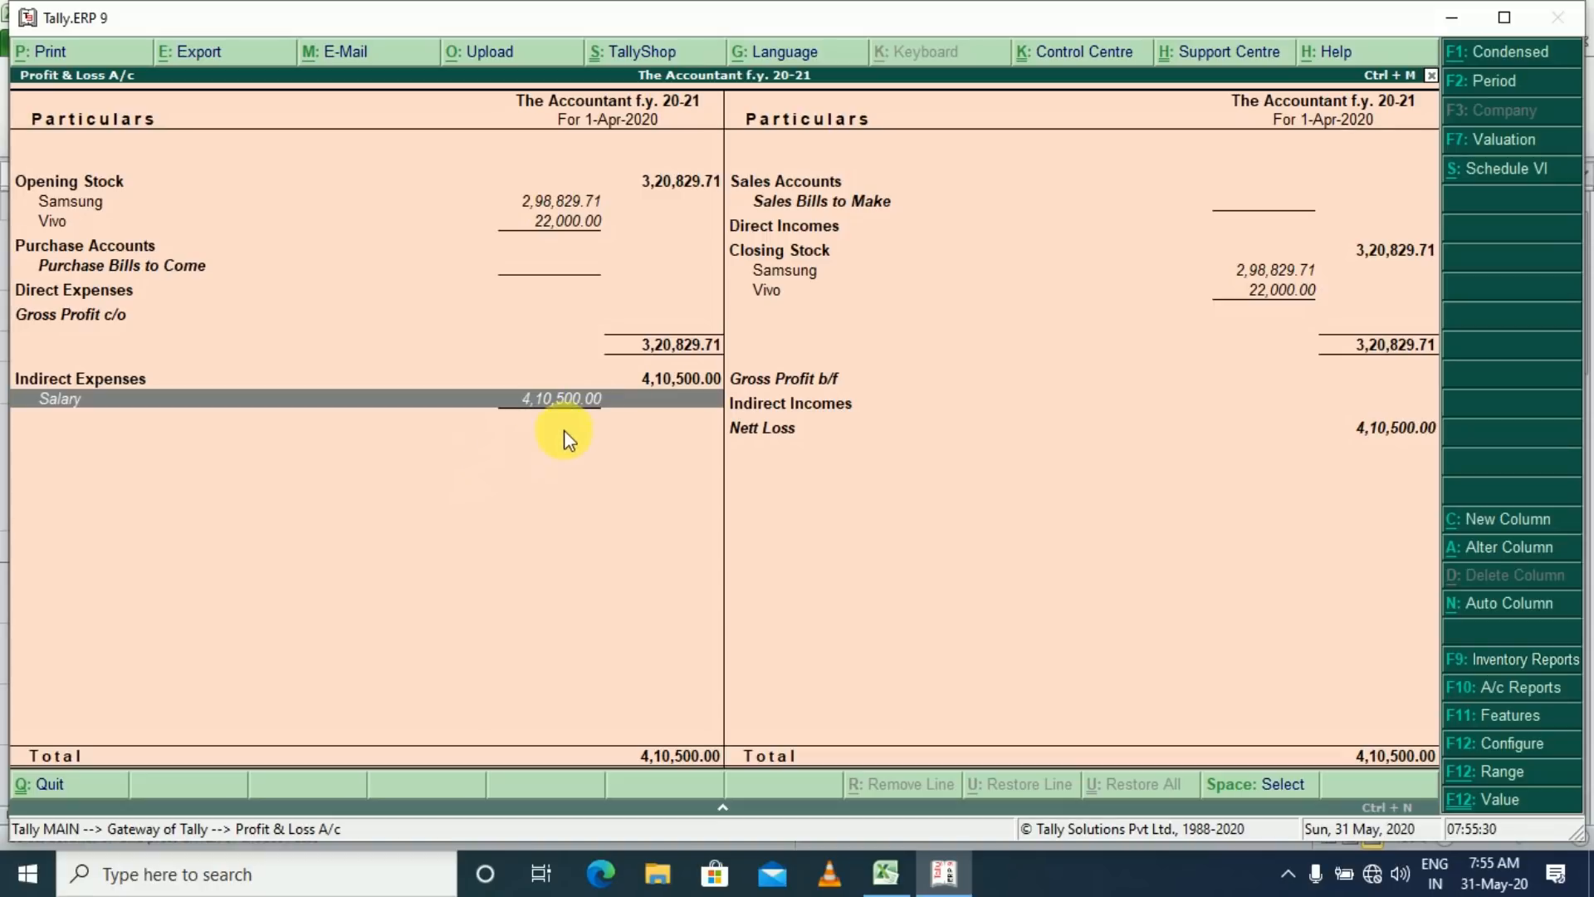
Open the Balance Sheet in detailed view and drill into Salary Payable and the Accounts Dept group.
{"action": "key", "text": "Escape"}
{"action": "key", "text": "Escape"}
{"action": "key", "text": "n"}
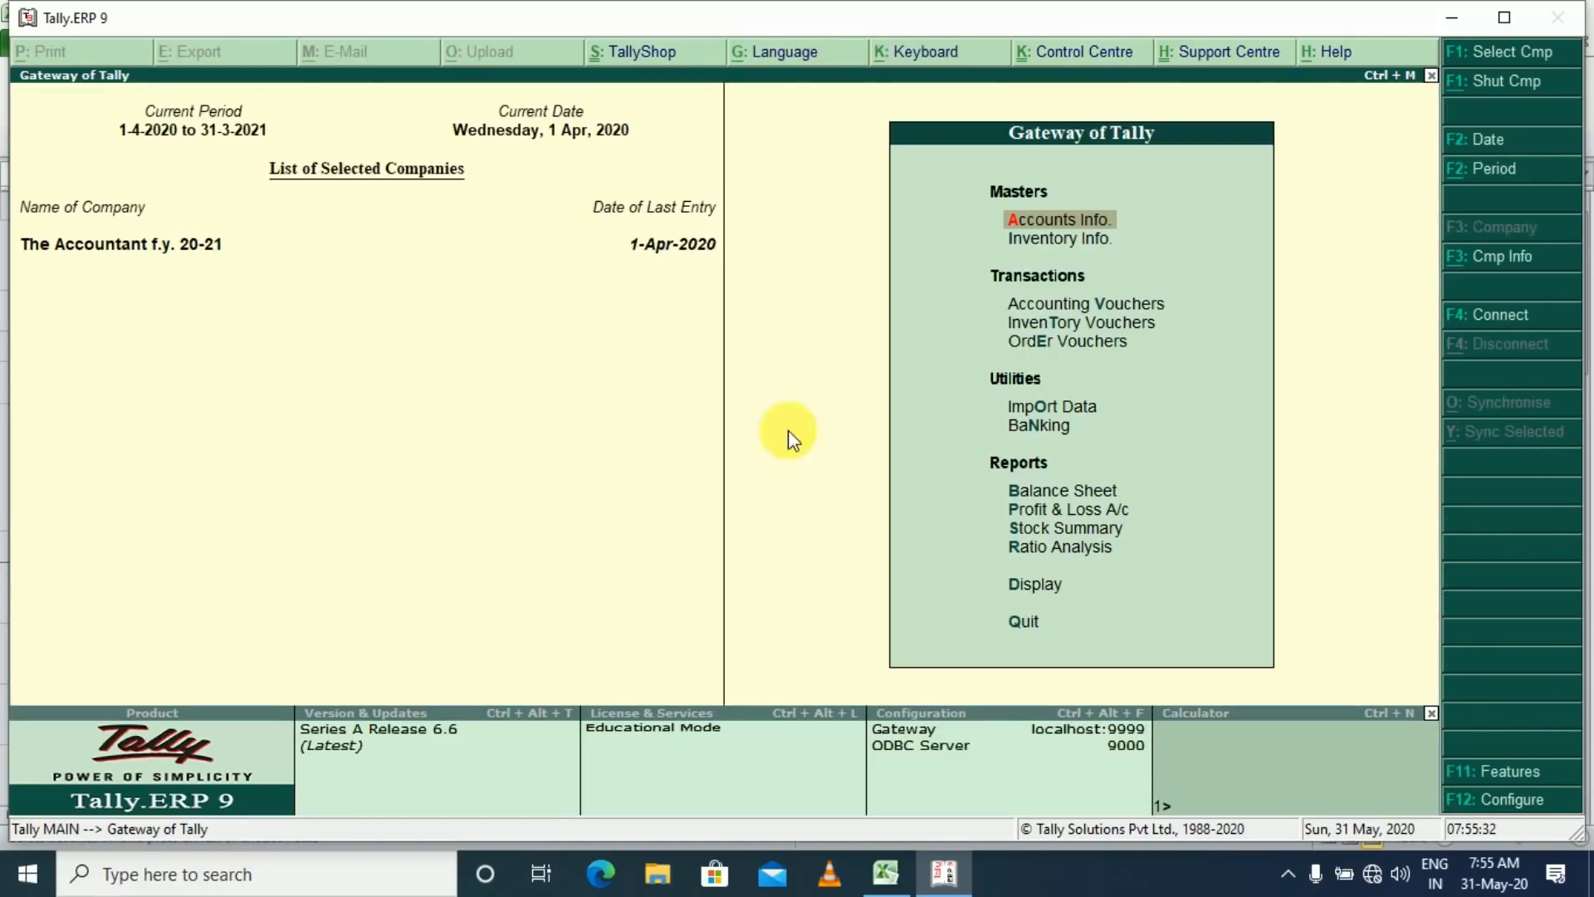
{"action": "key", "text": "b"}
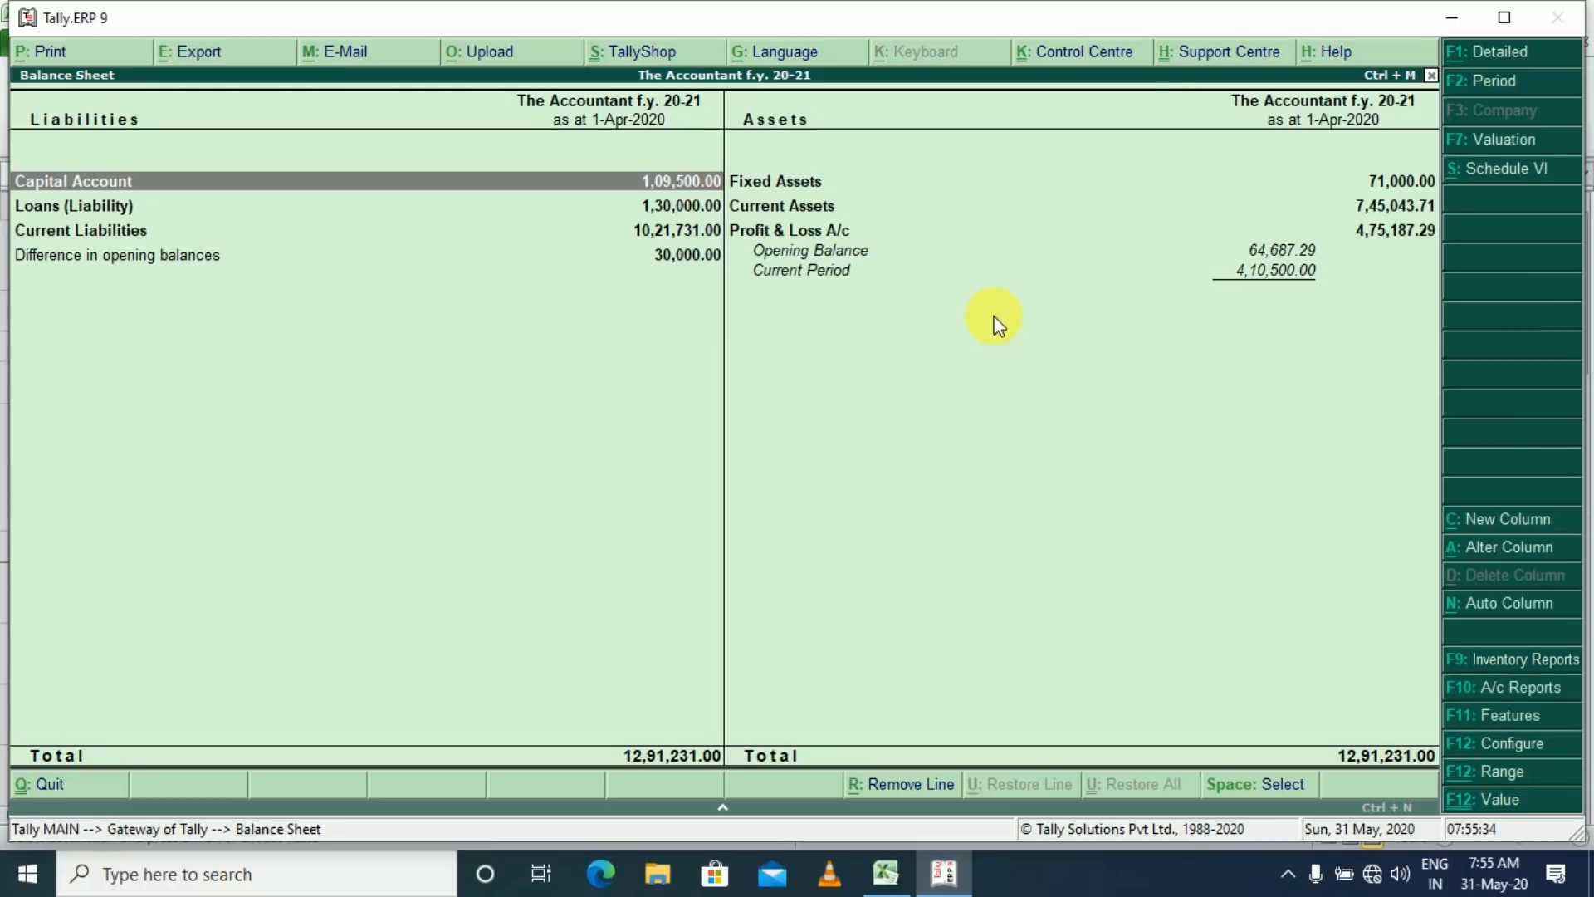
{"action": "key", "text": "alt+F1"}
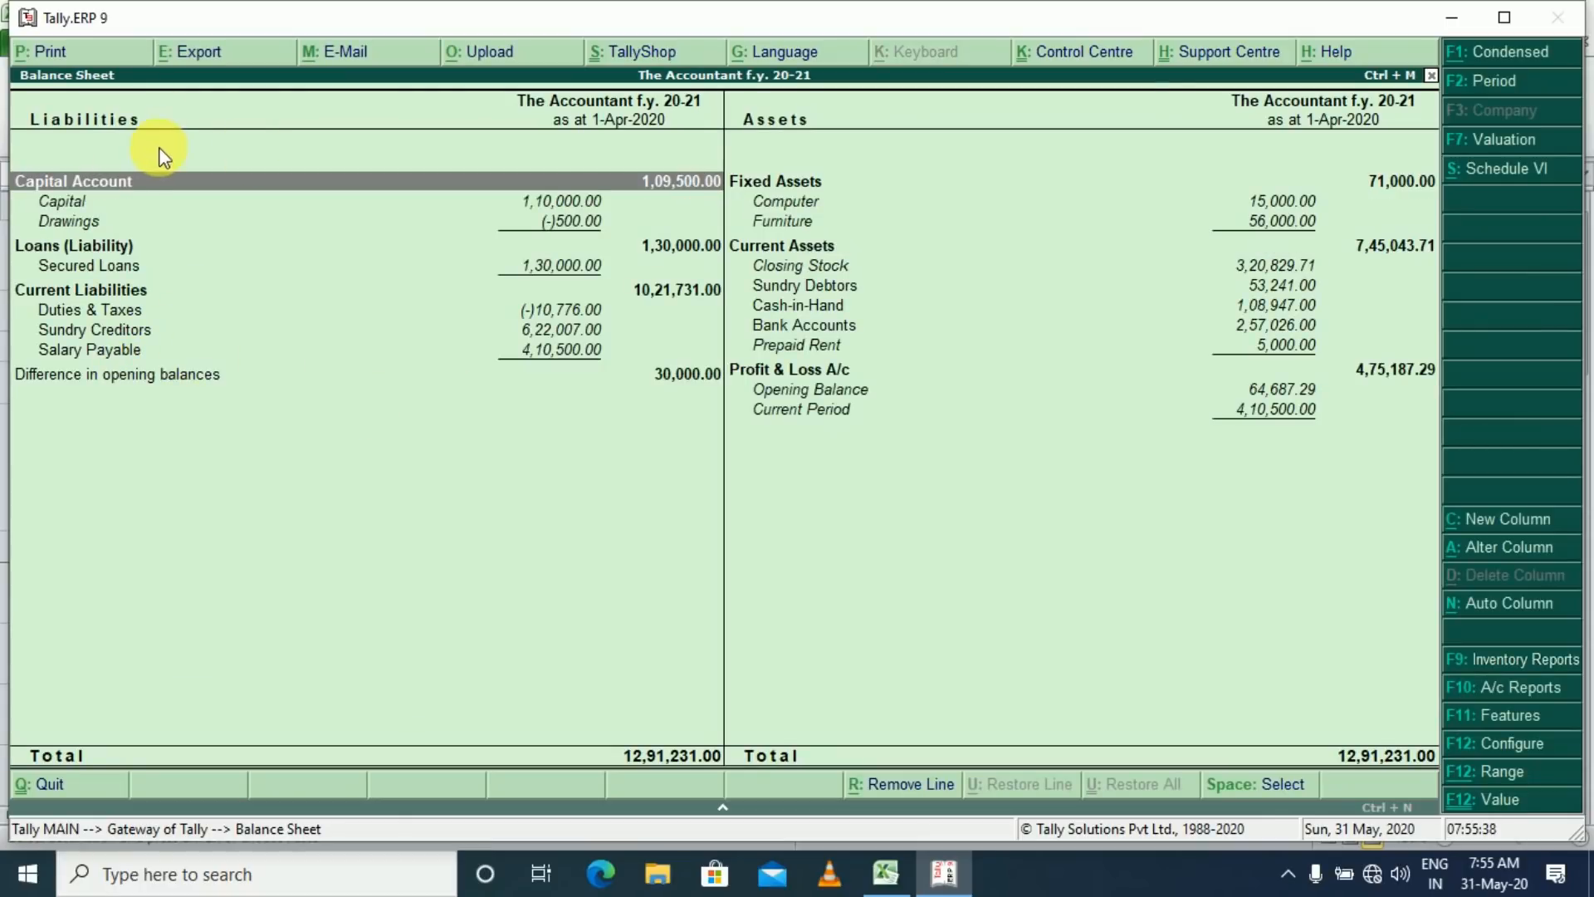
{"action": "left_click", "coordinate": [100, 355]}
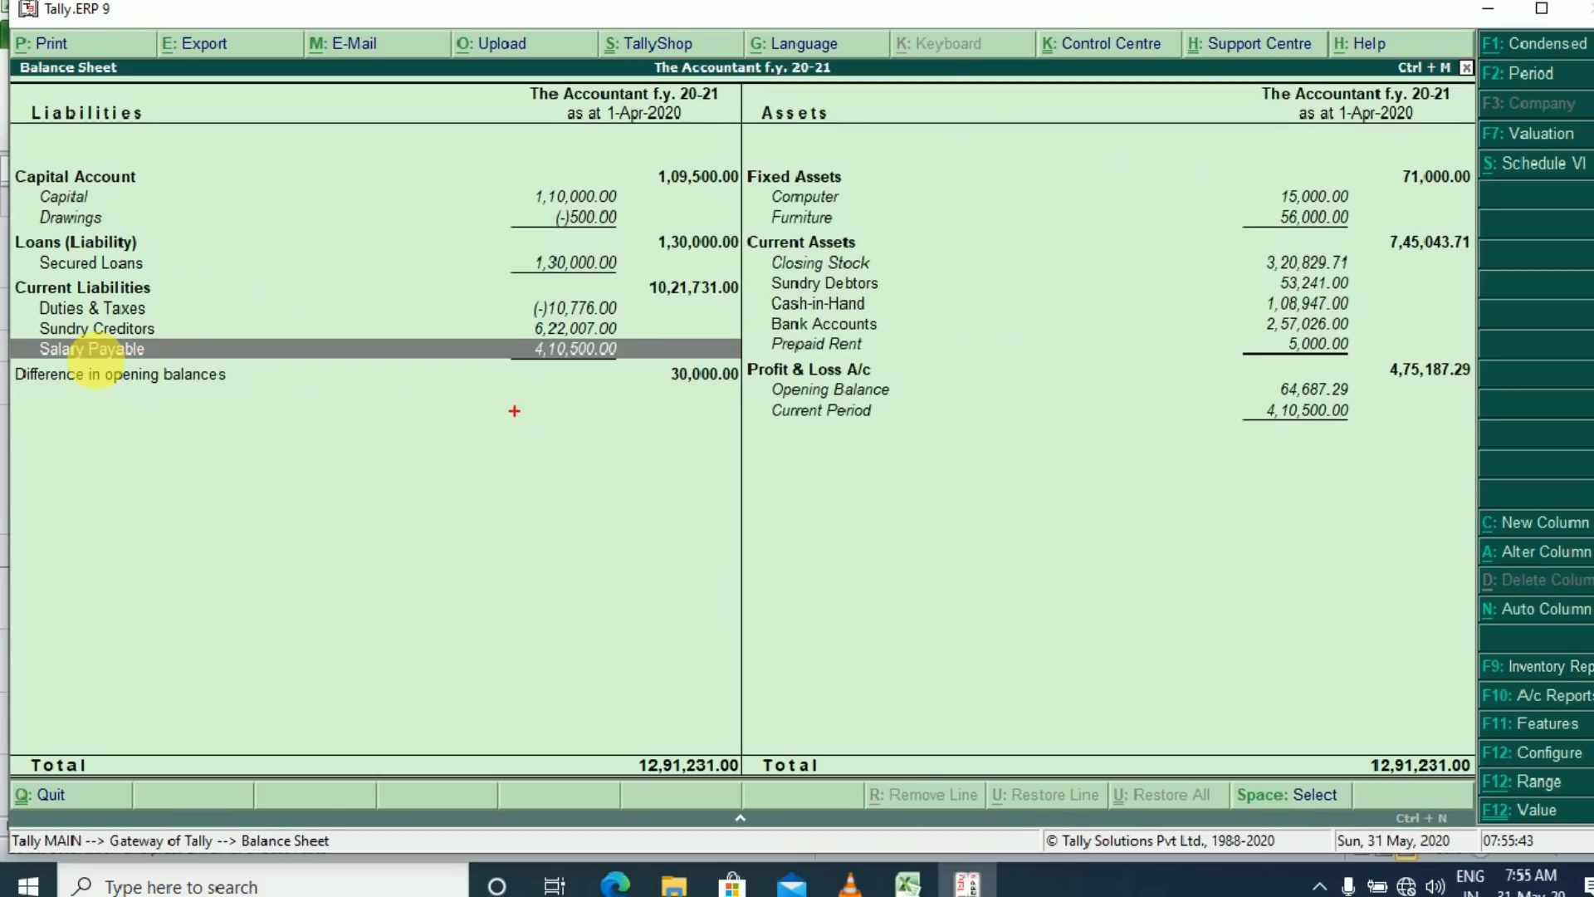
{"action": "left_click", "coordinate": [98, 353]}
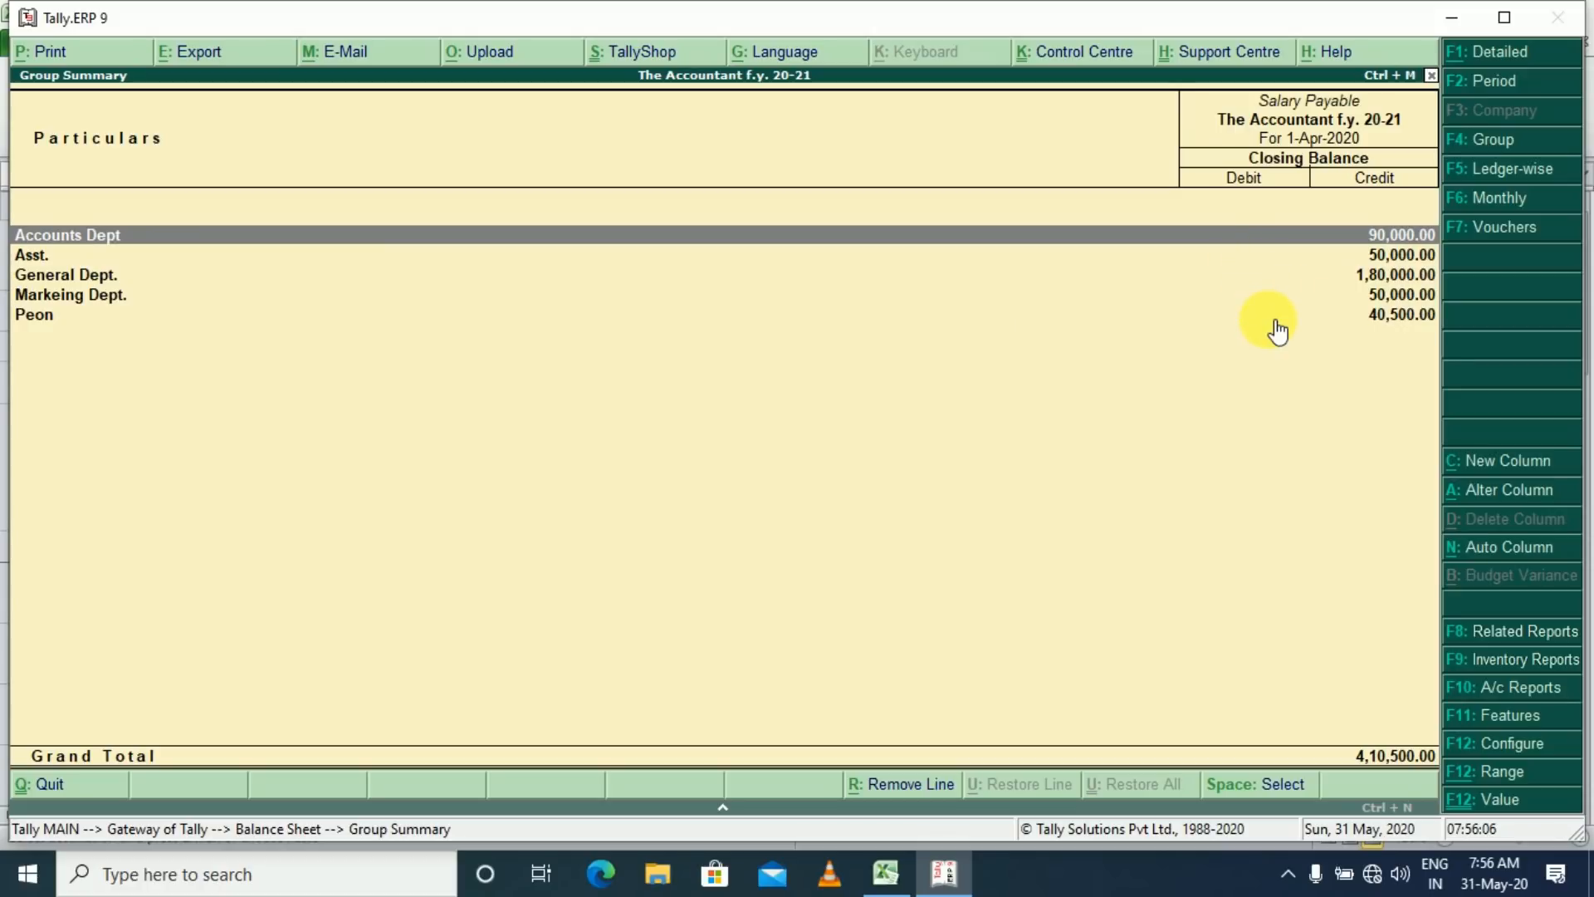
{"action": "key", "text": "Return"}
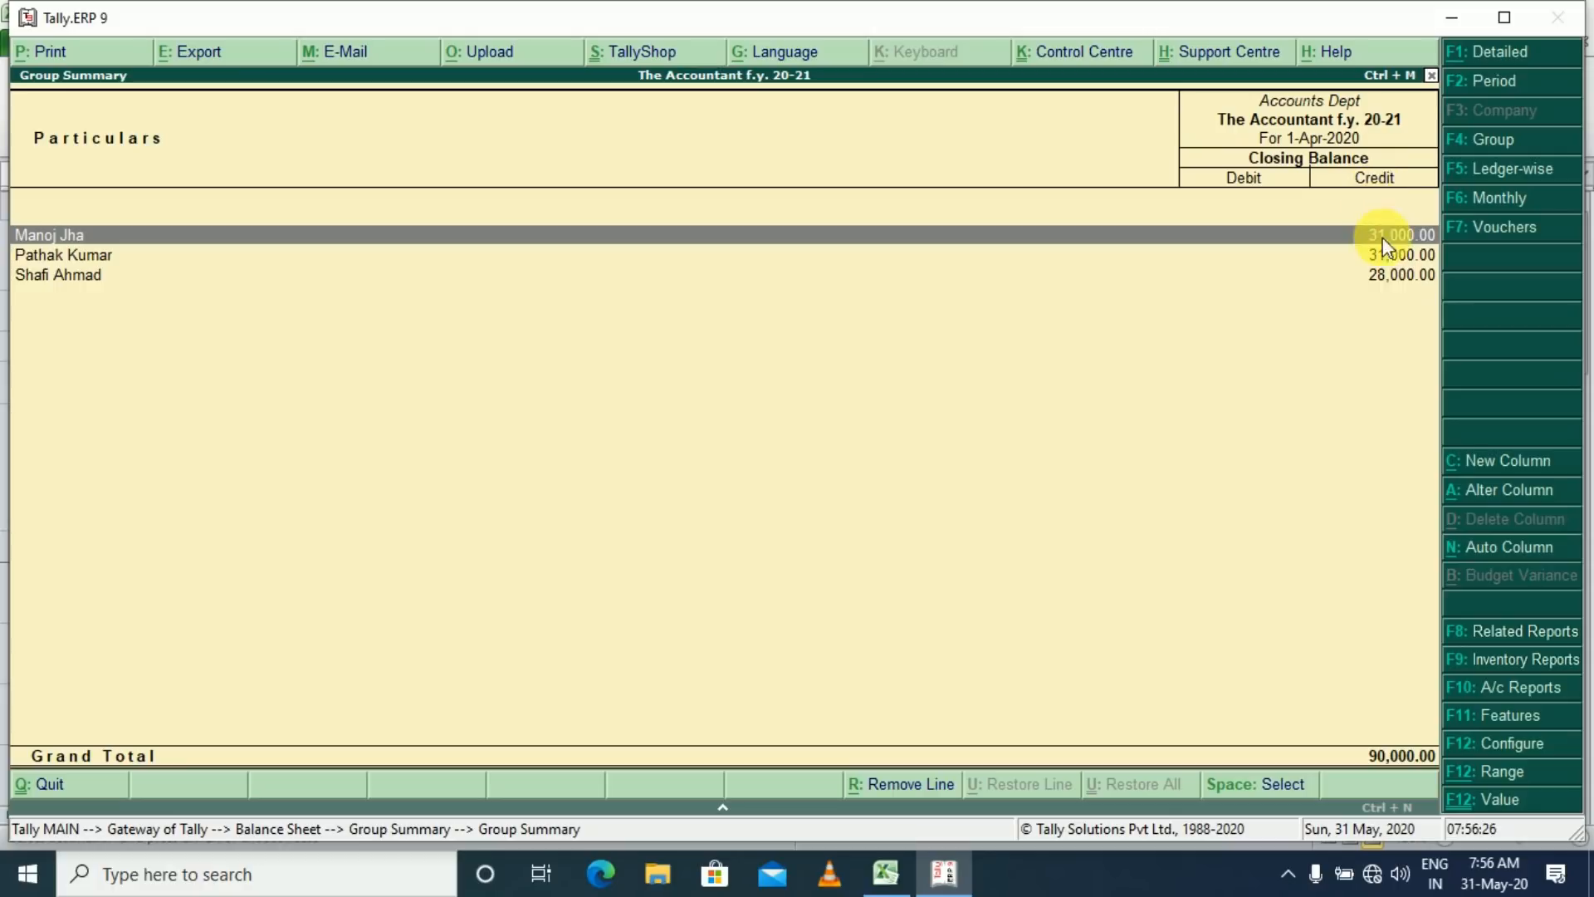
{"action": "key", "text": "Escape"}
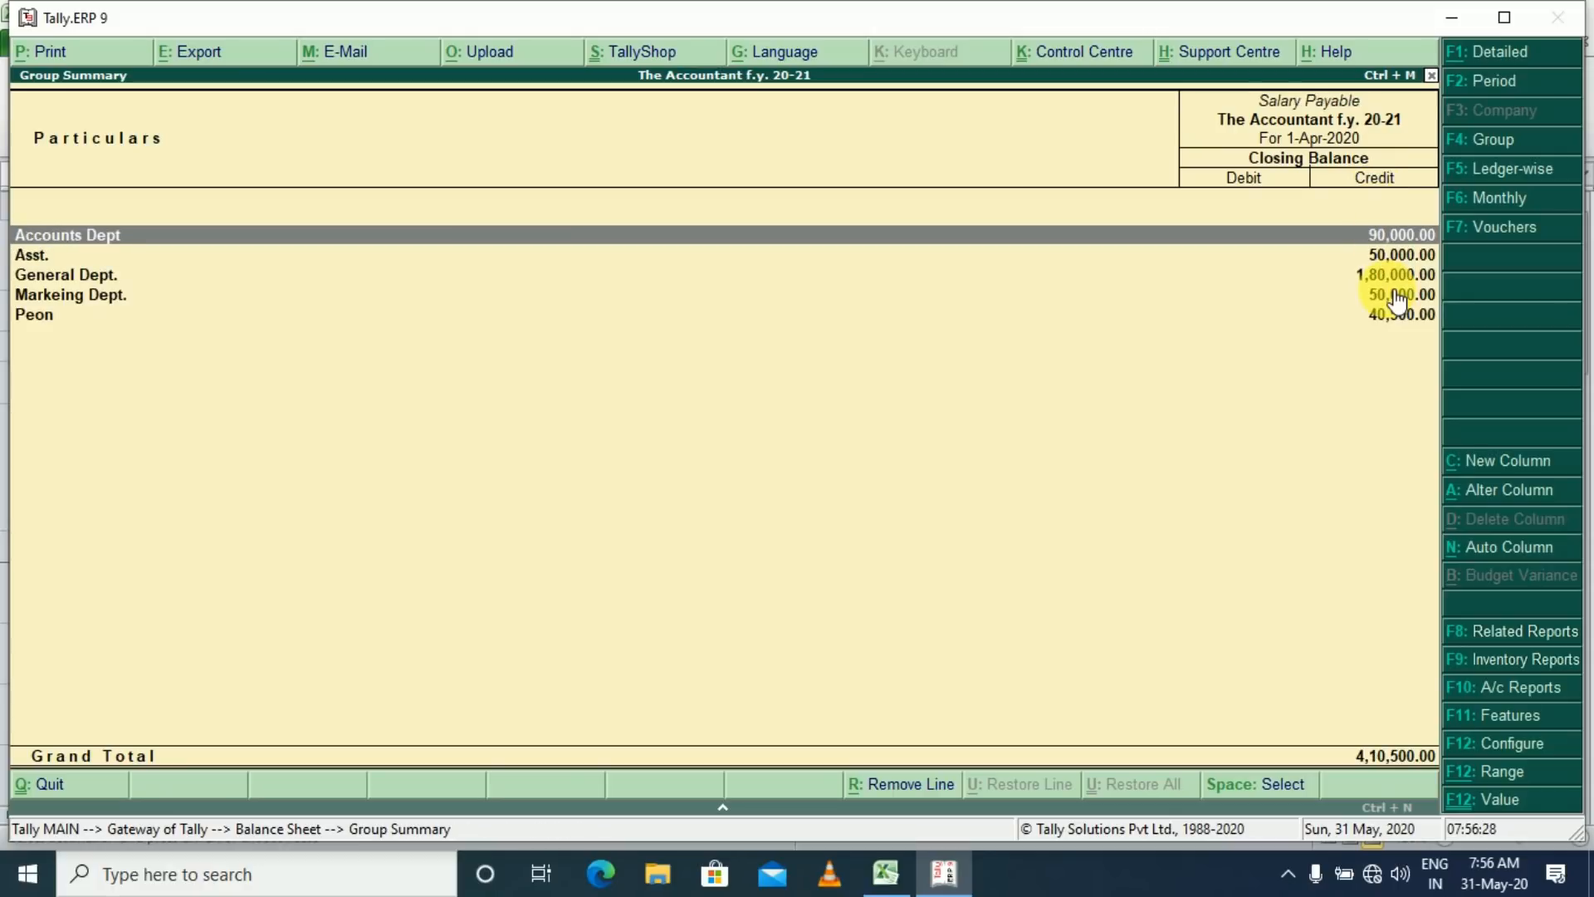
{"action": "key", "text": "Escape"}
{"action": "key", "text": "Escape"}
{"action": "key", "text": "Escape"}
{"action": "key", "text": "Escape"}
Open a new journal voucher and select Ritik as the first debit ledger.
{"action": "key", "text": "v"}
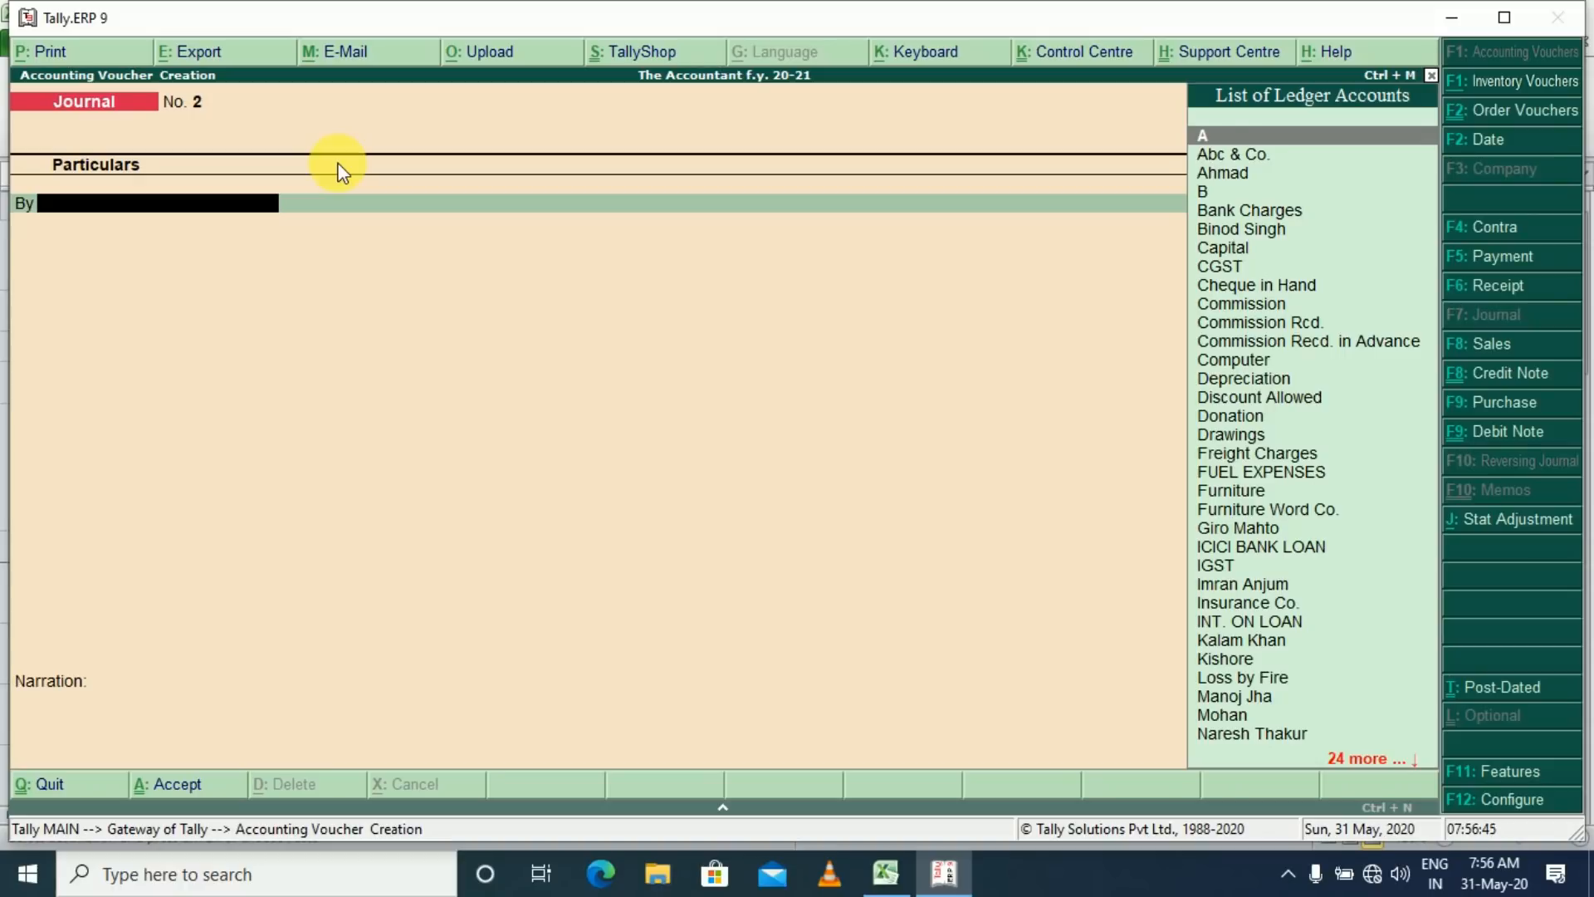
{"action": "key", "text": "alt+Tab"}
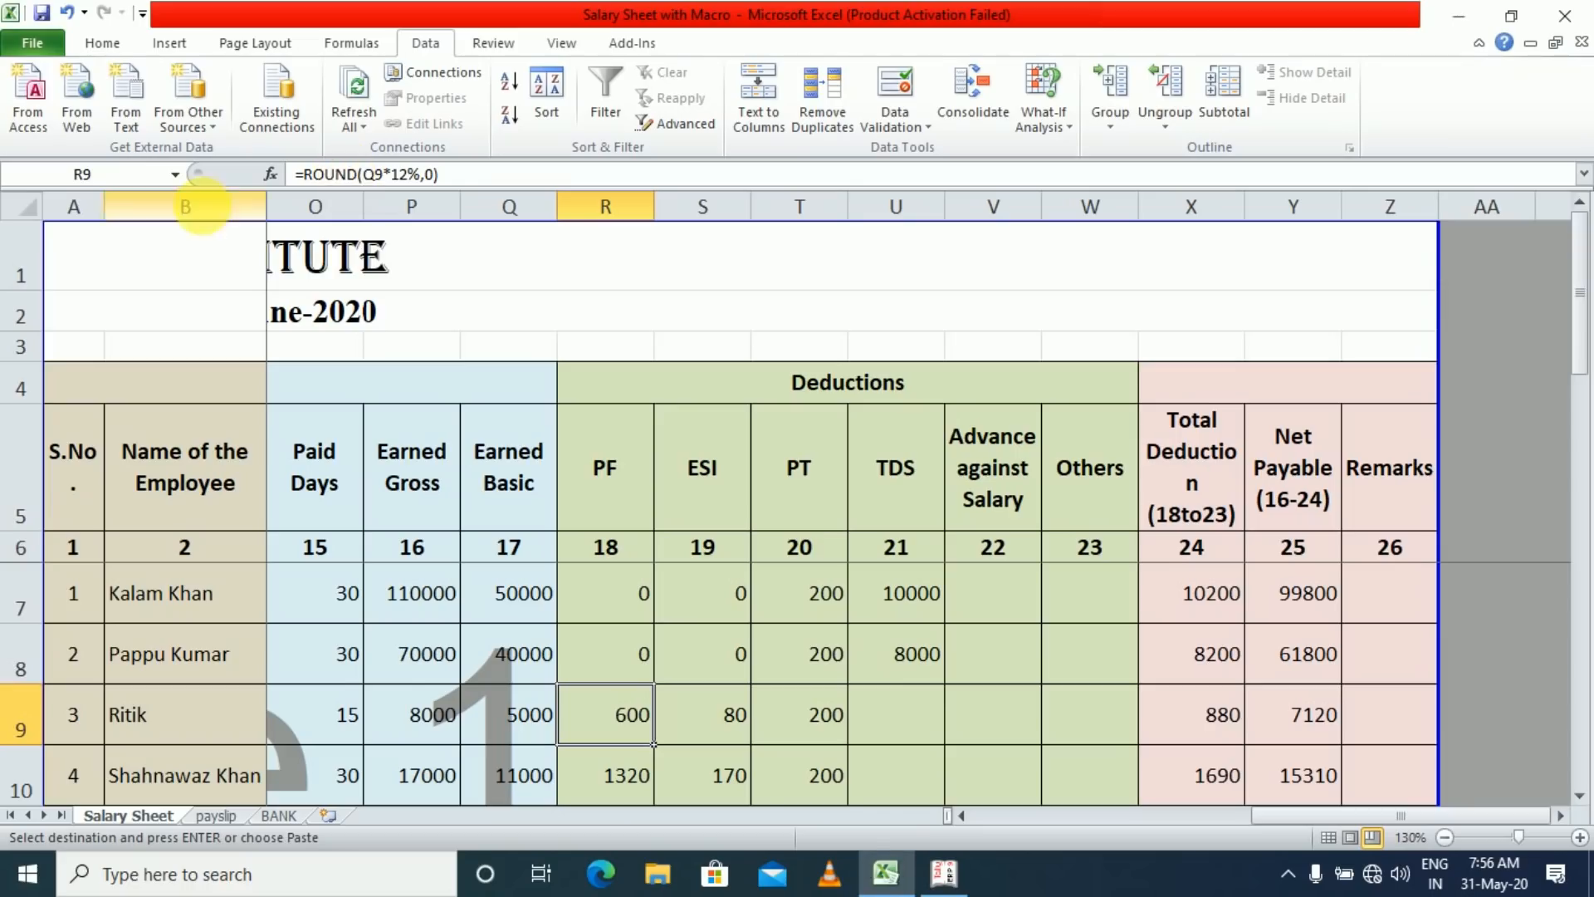
{"action": "key", "text": "alt+Tab"}
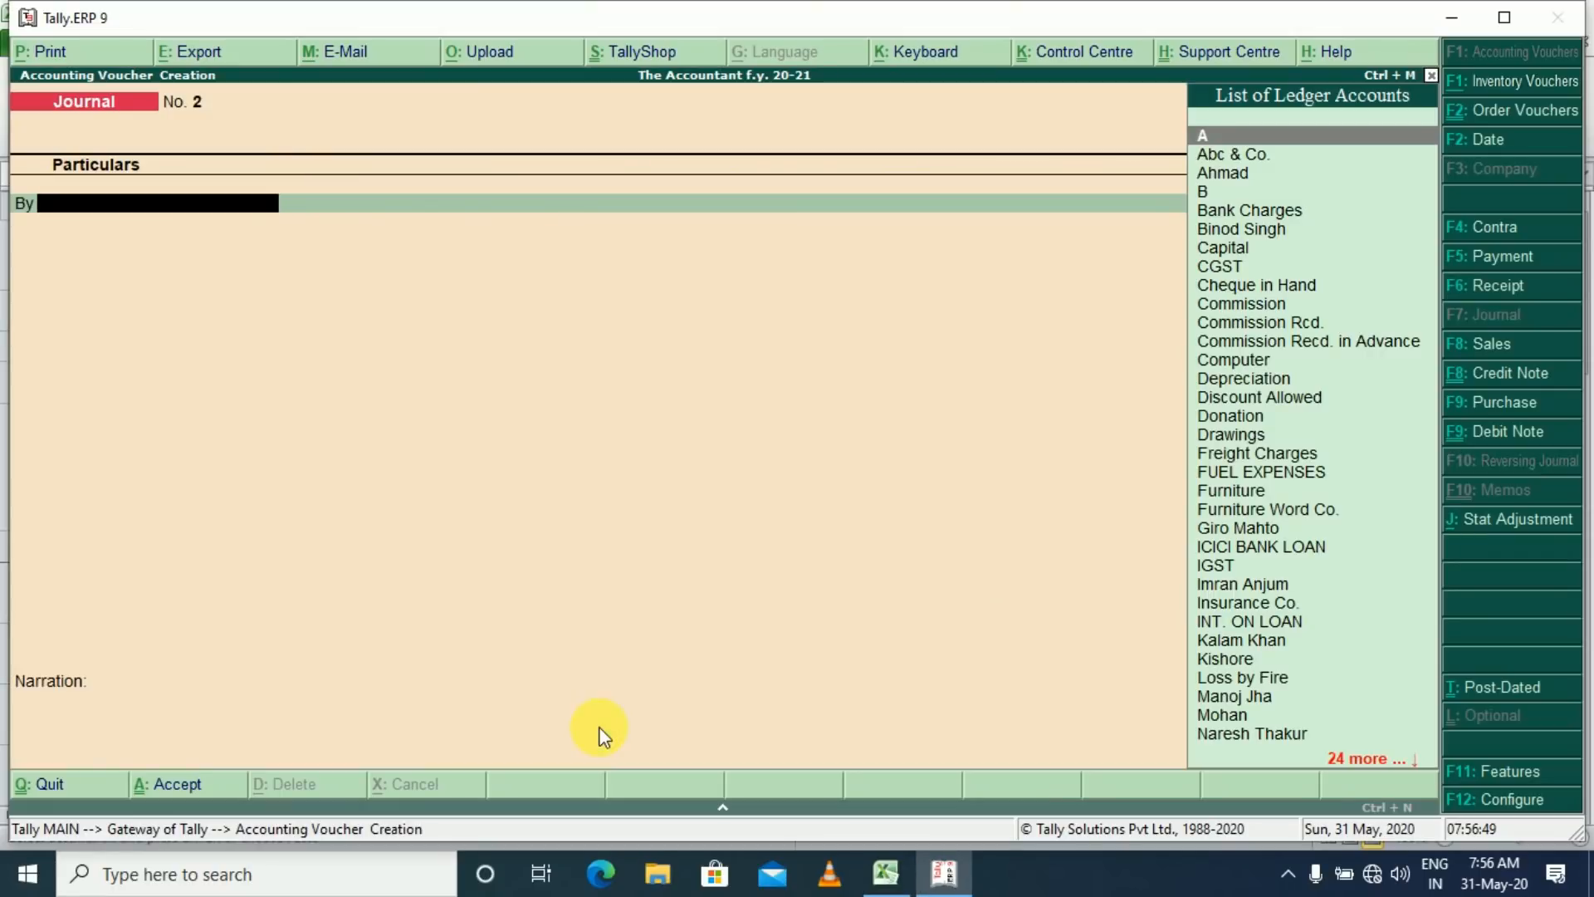
{"action": "type", "text": "Ri"}
{"action": "key", "text": "Return"}
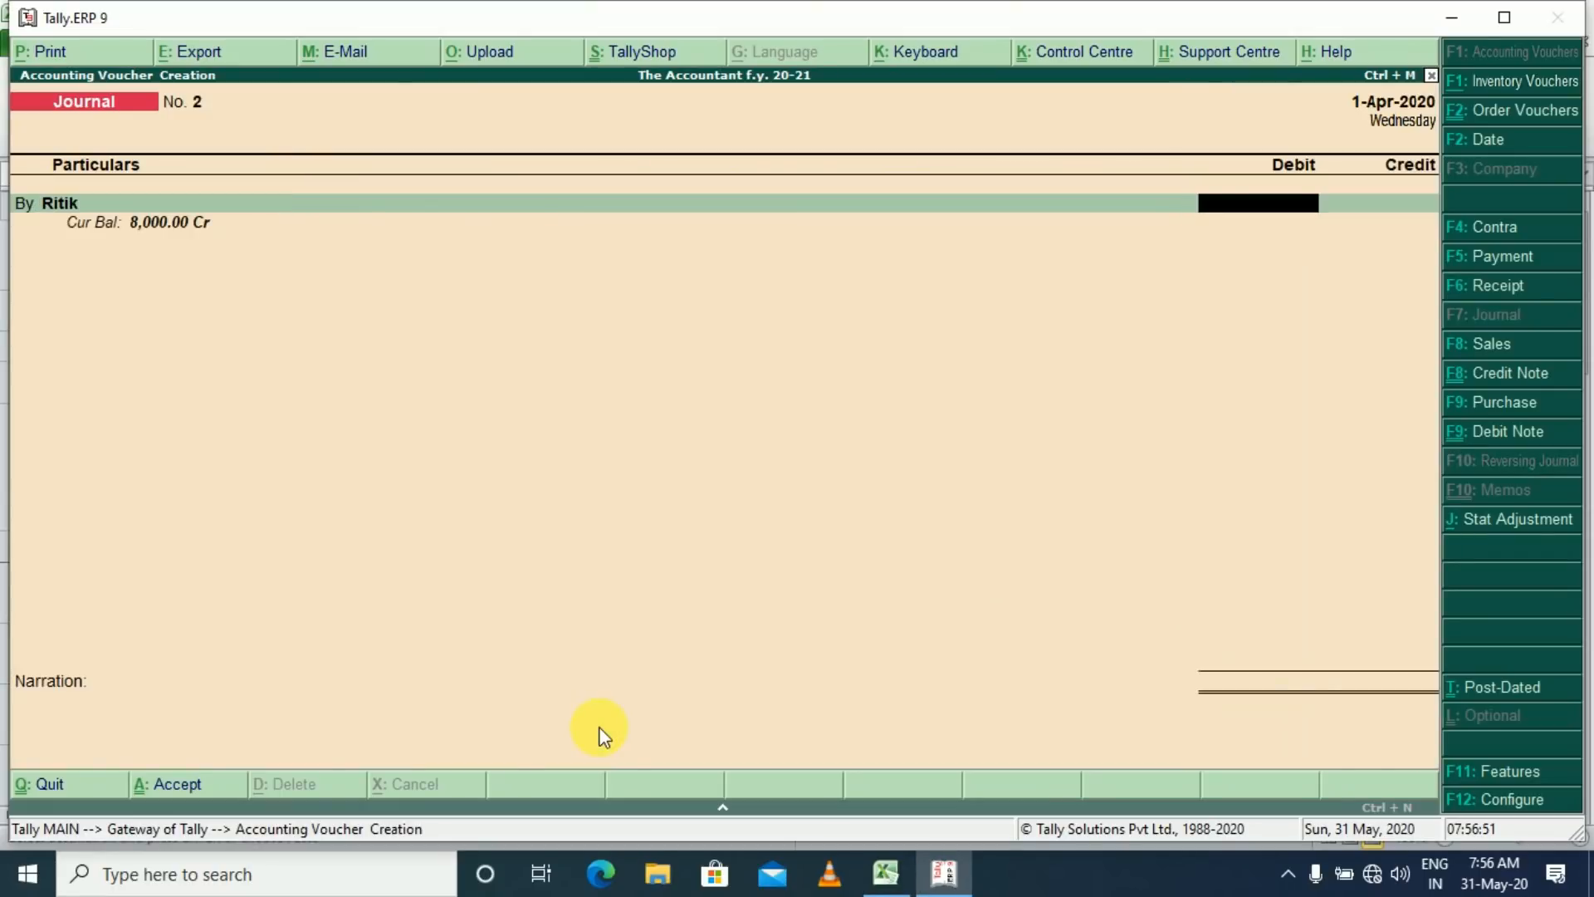
Copy Ritik's PF deduction from the salary sheet and enter 600 as his debit amount.
{"action": "key", "text": "alt+Tab"}
{"action": "key", "text": "ctrl+c"}
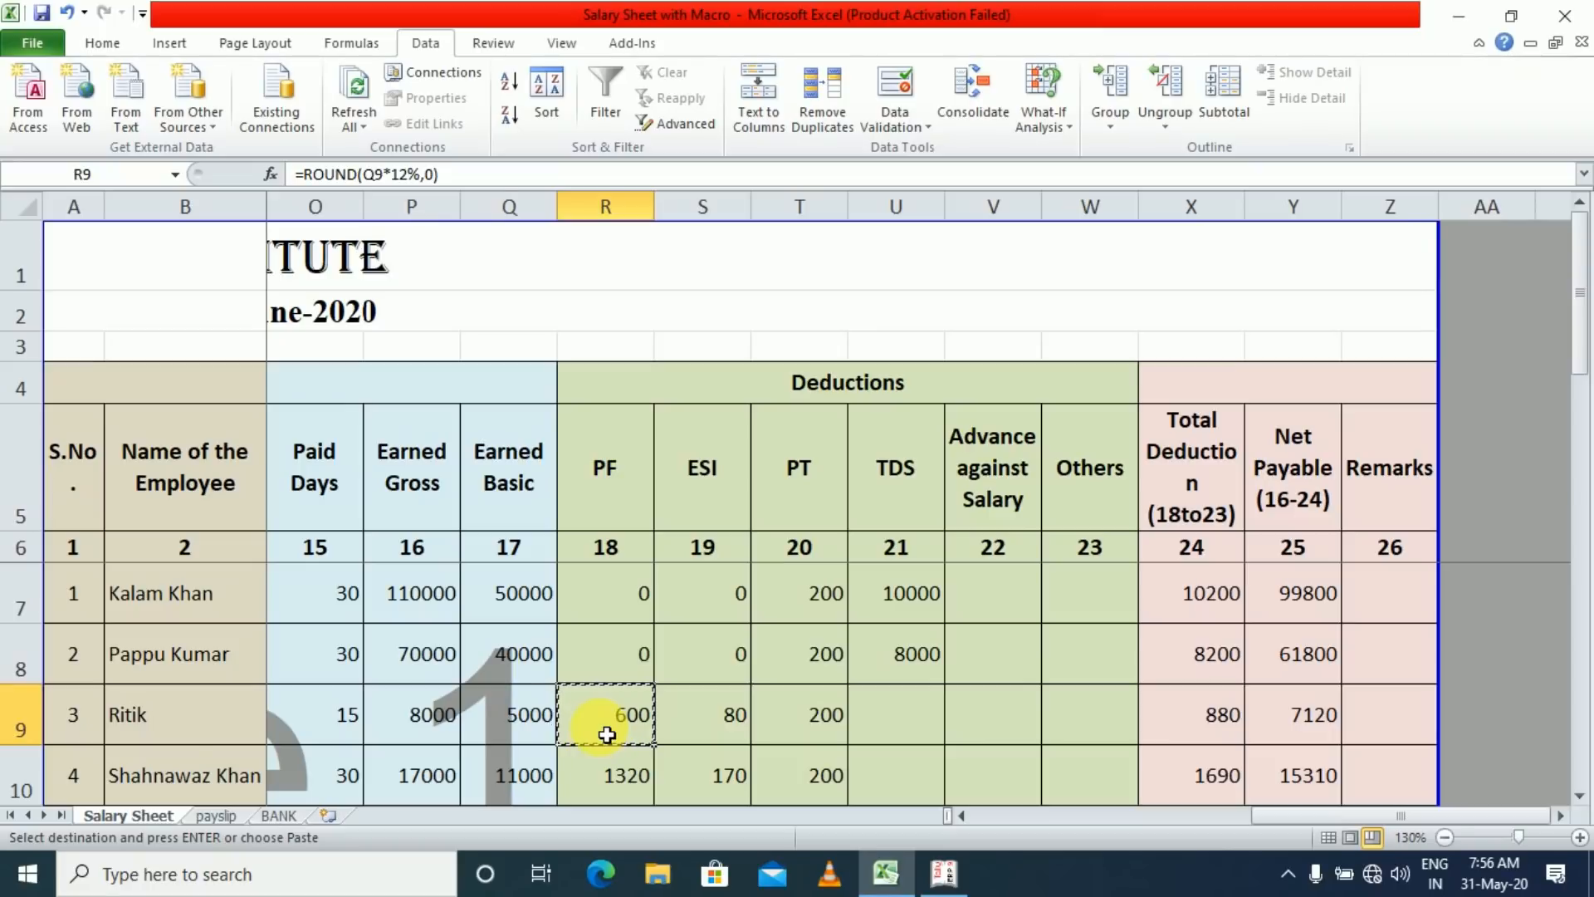
{"action": "key", "text": "alt+Tab"}
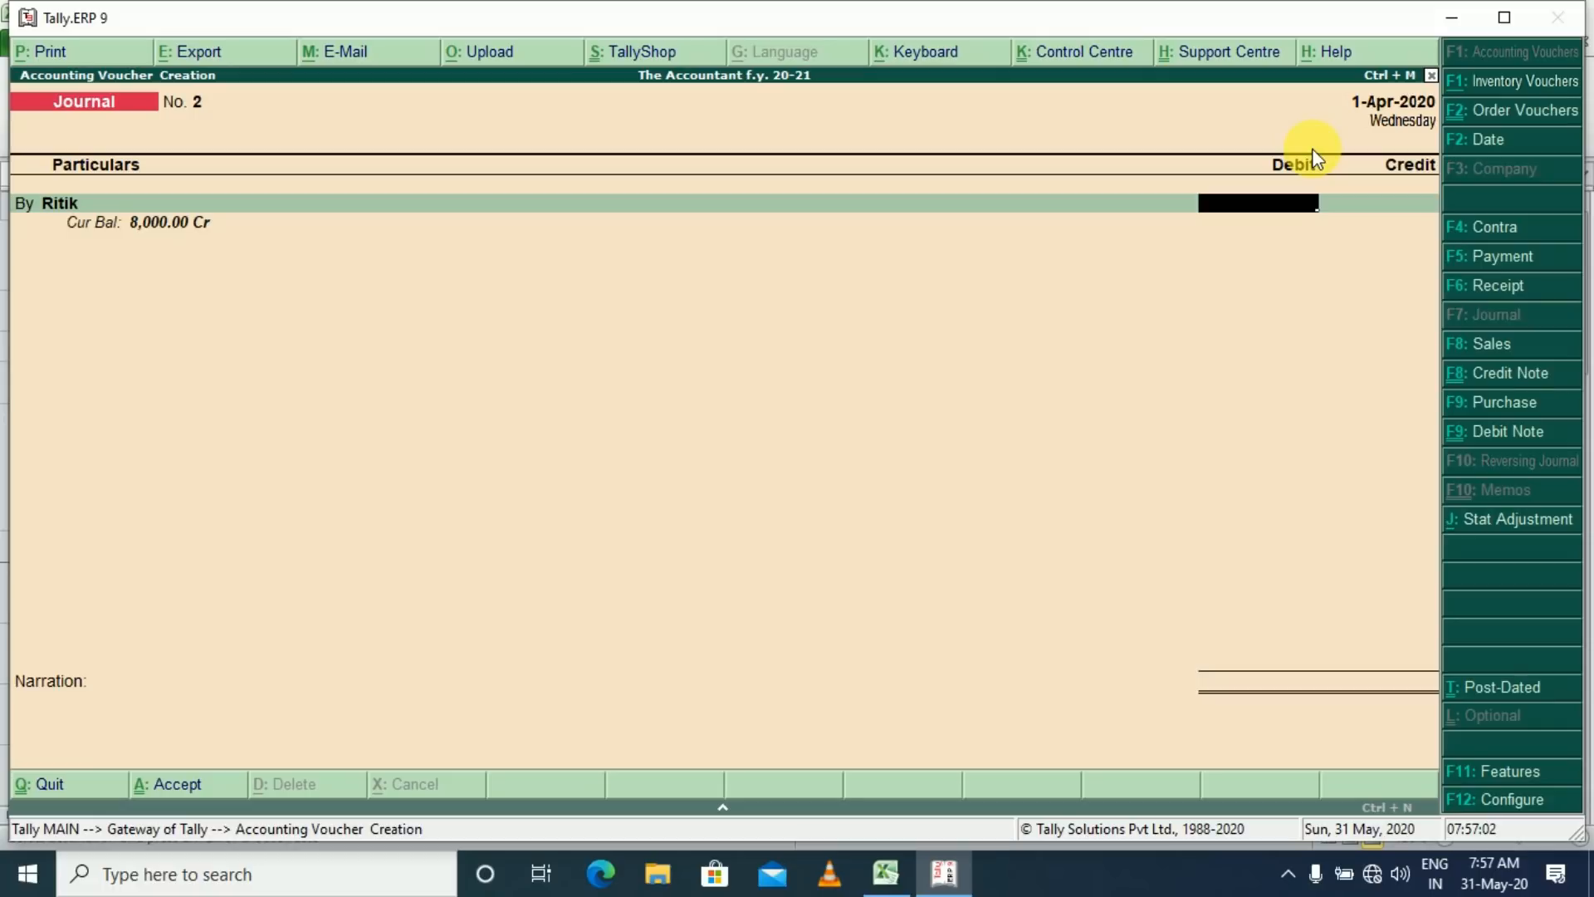
{"action": "key", "text": "alt+Tab"}
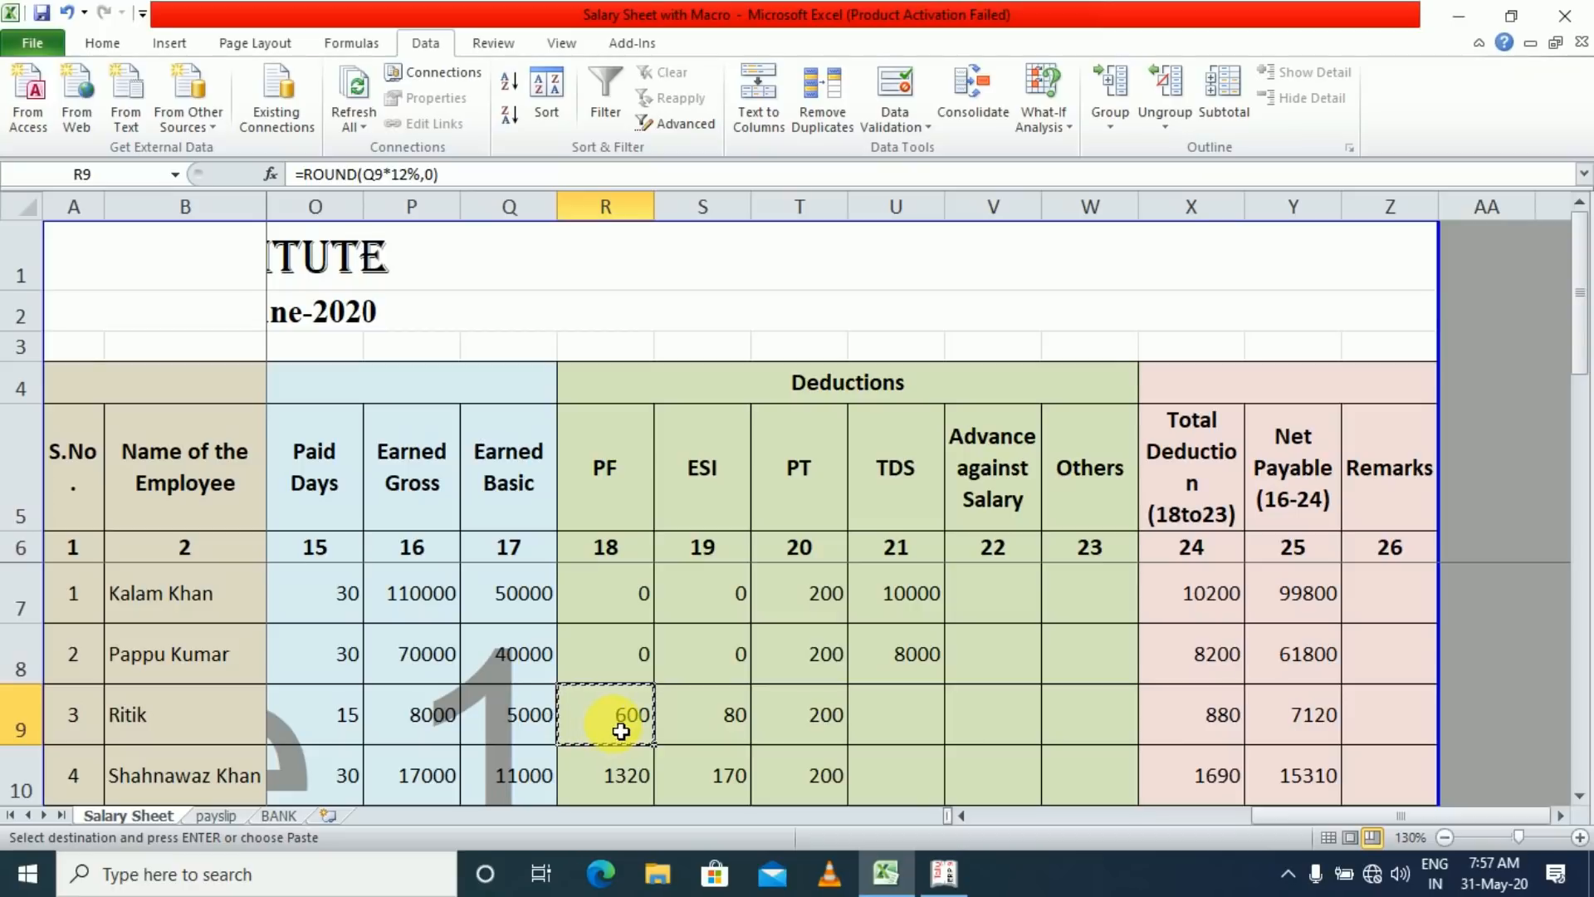
{"action": "key", "text": "alt+Tab"}
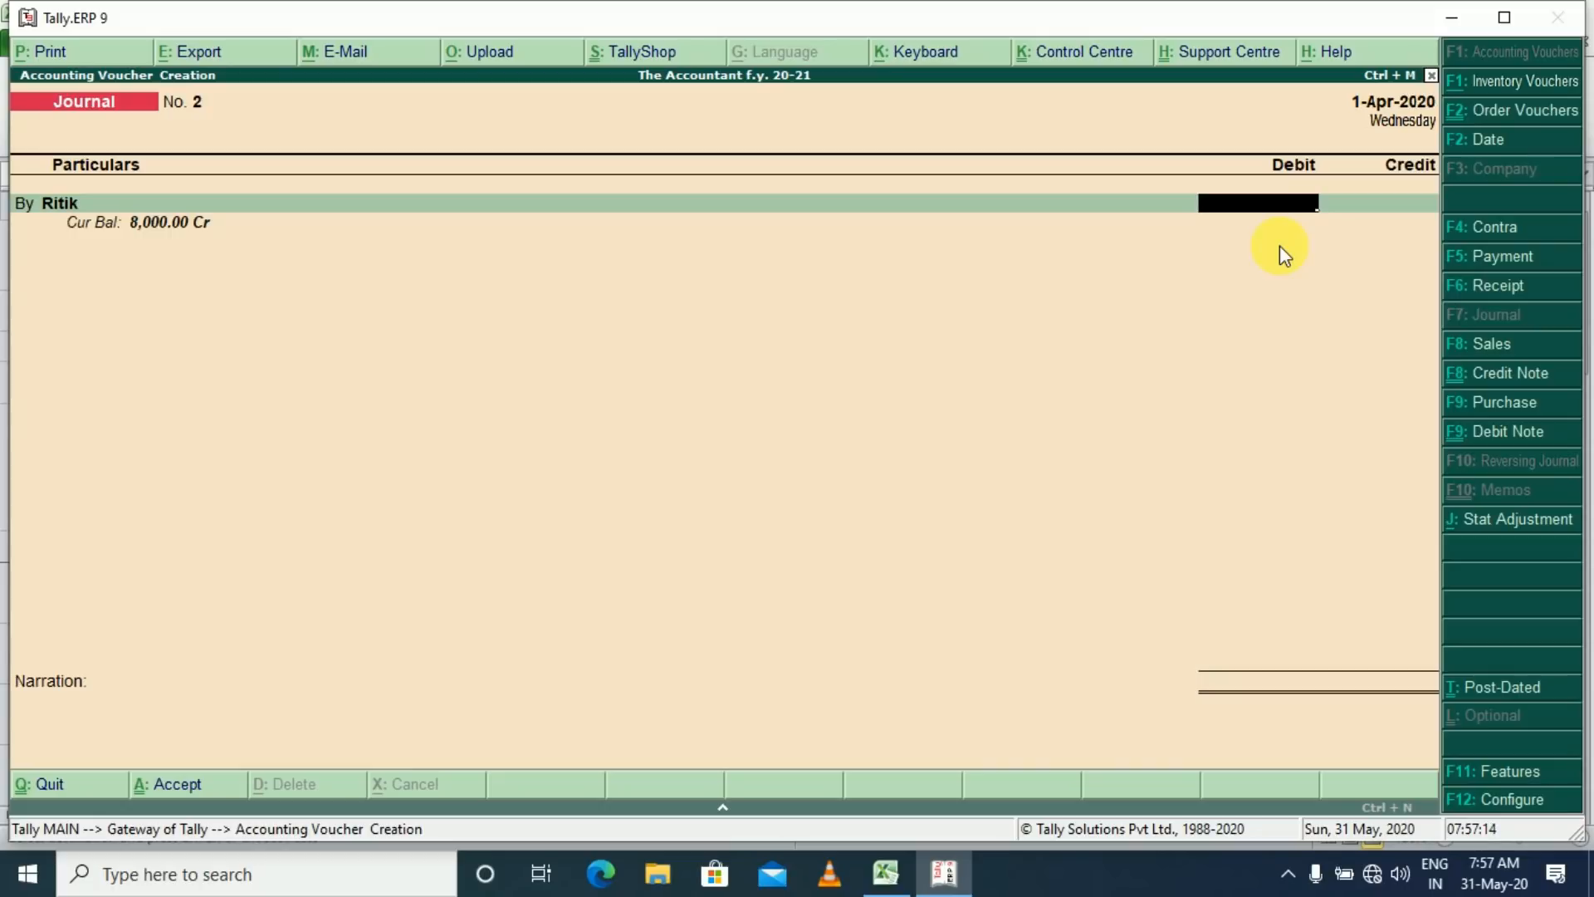
{"action": "key", "text": "Return"}
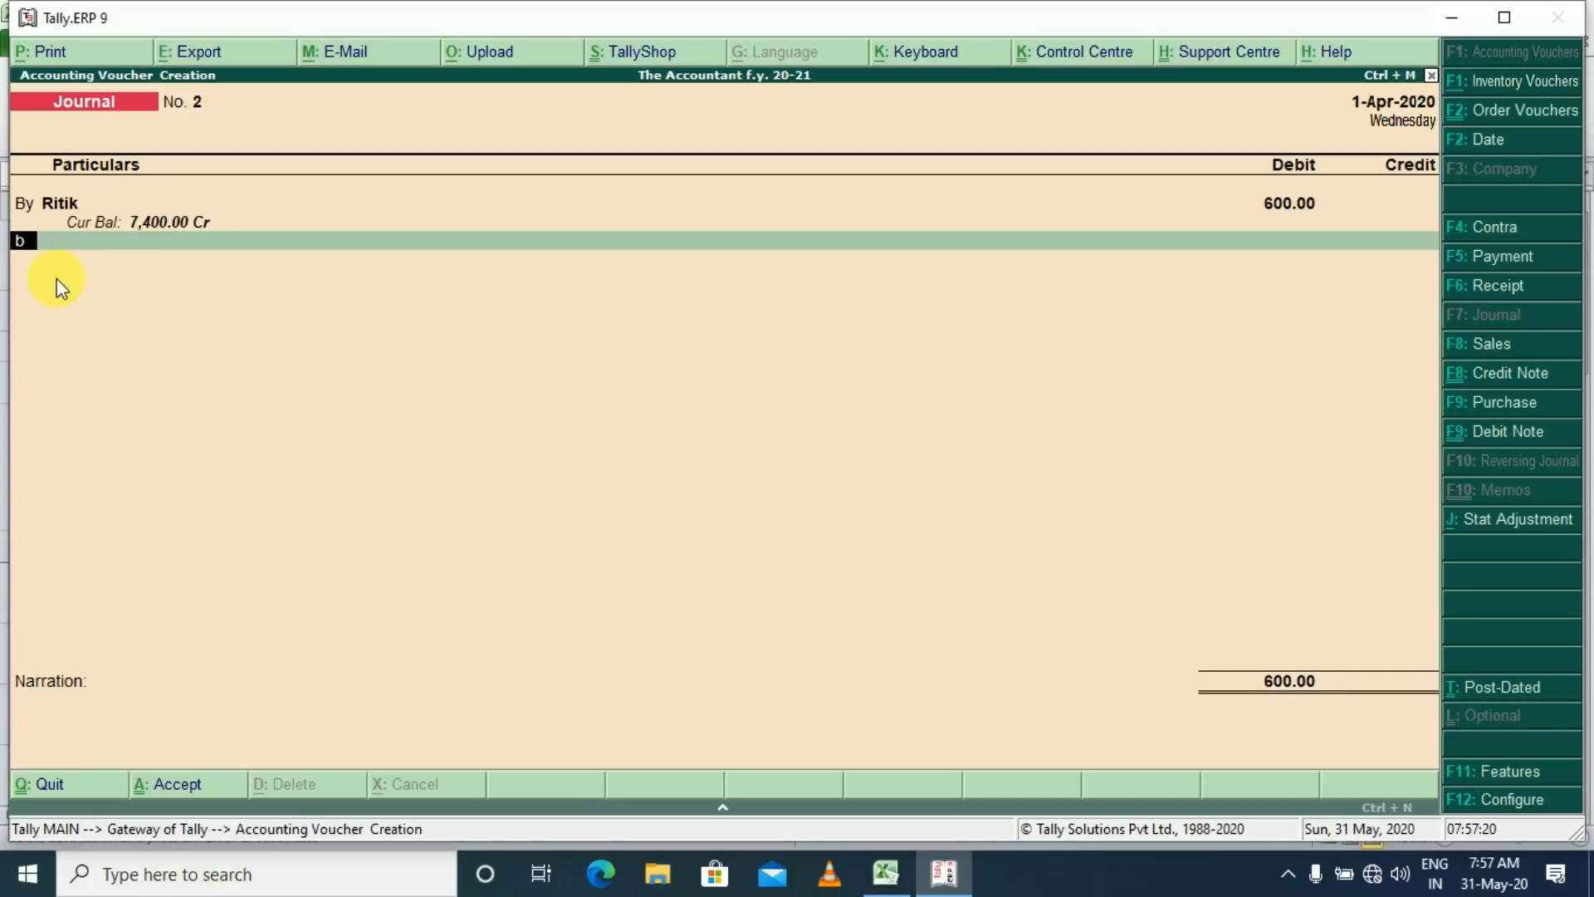
{"action": "key", "text": "b"}
{"action": "key", "text": "alt+Tab"}
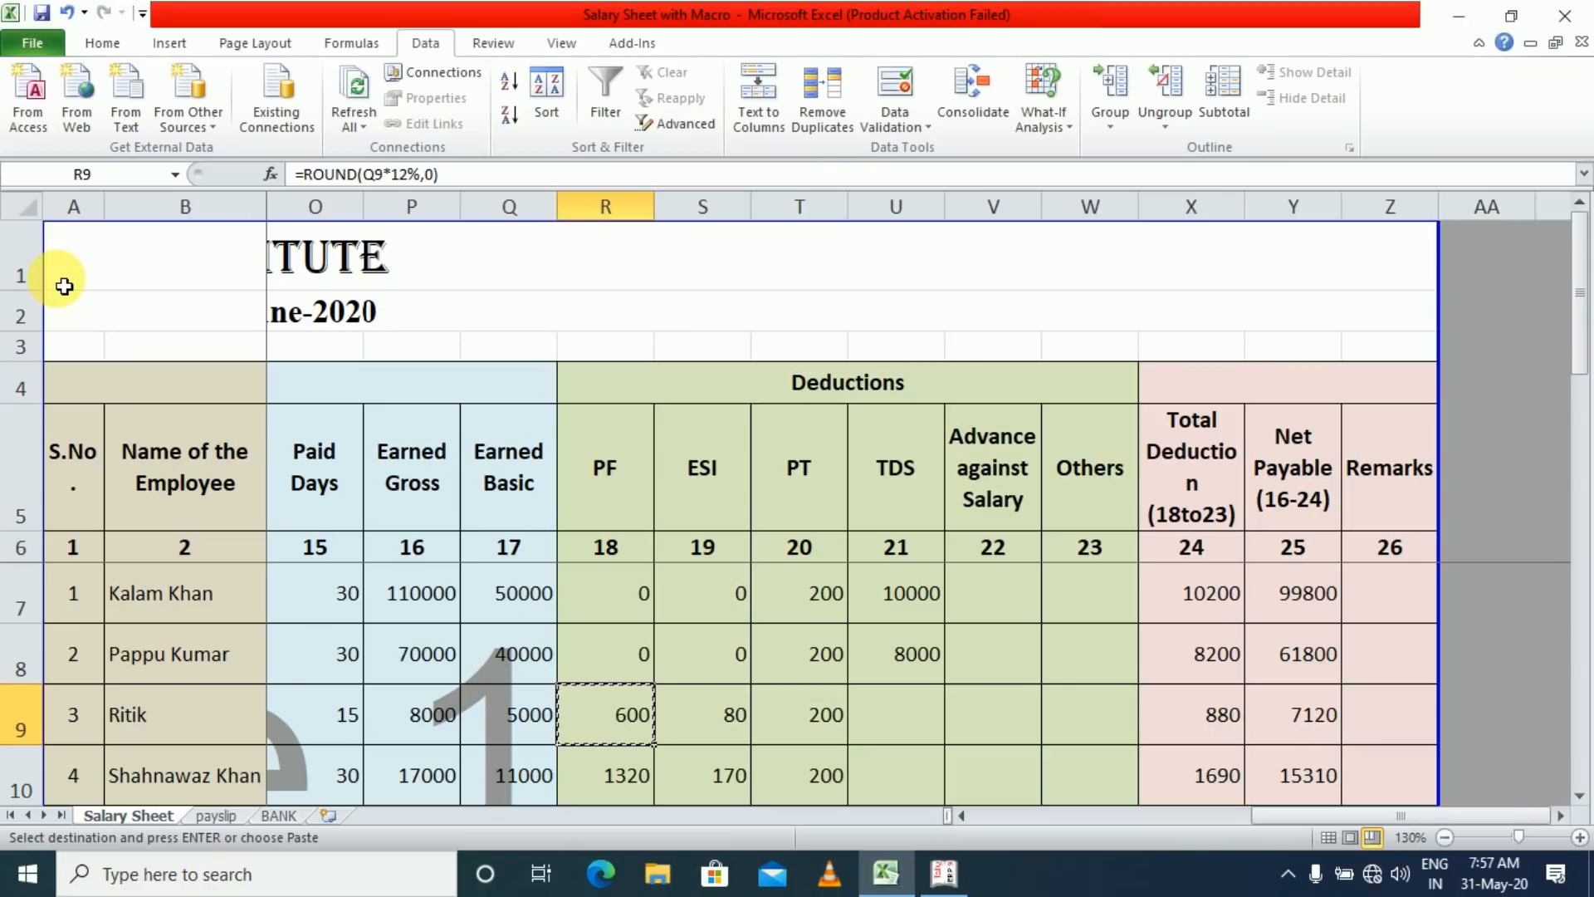
{"action": "key", "text": "alt+Tab"}
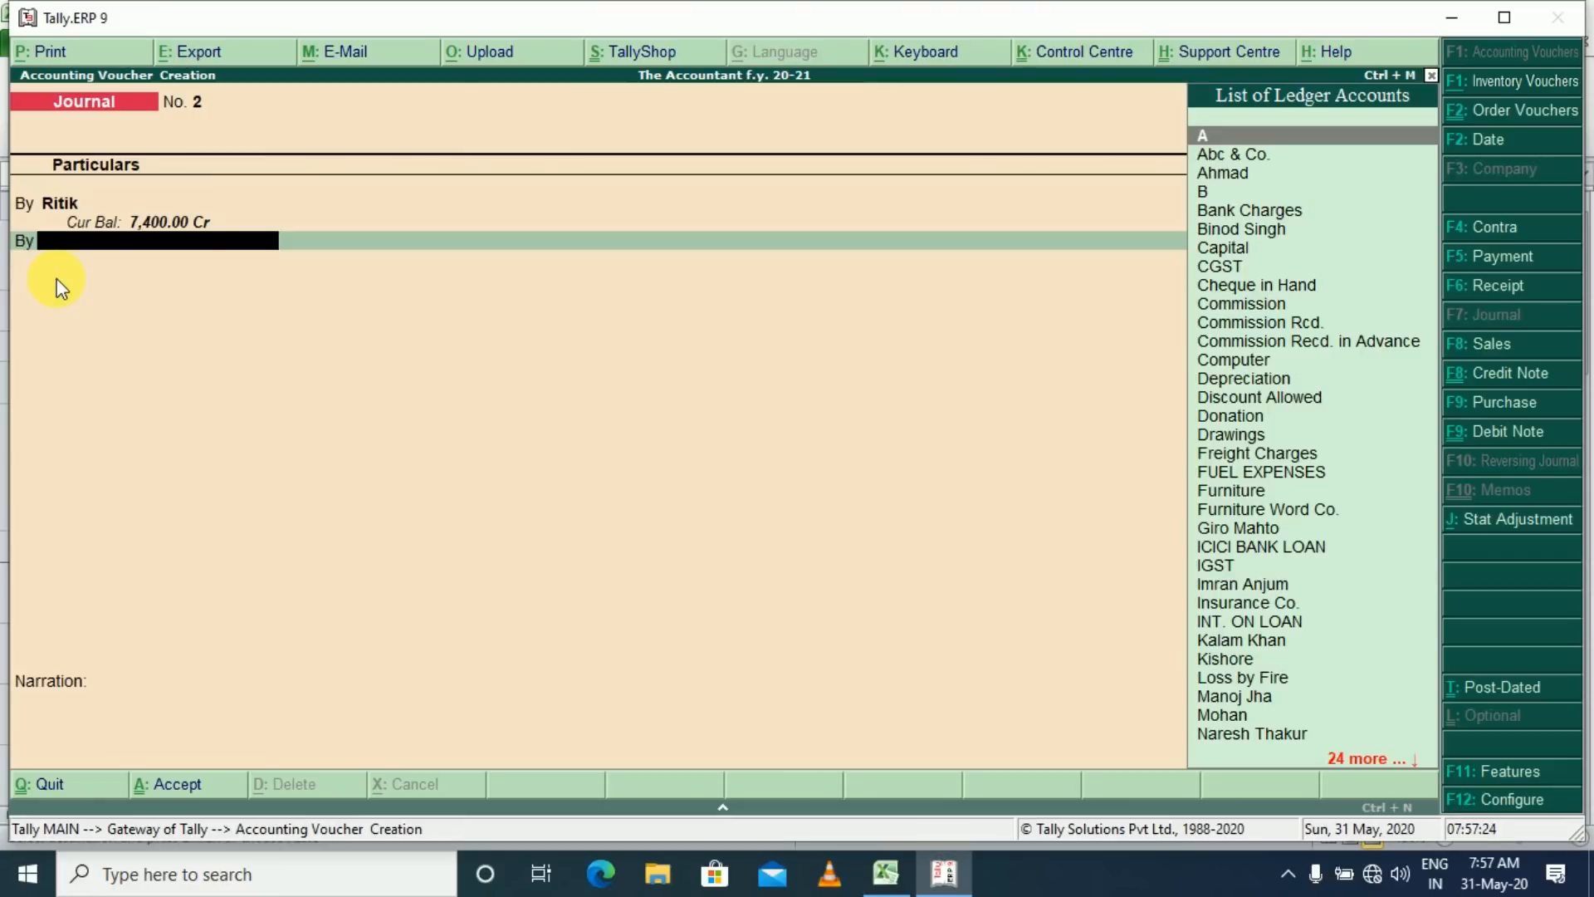
{"action": "type", "text": "Sha"}
{"action": "key", "text": "Down"}
{"action": "key", "text": "Return"}
{"action": "key", "text": "alt+Tab"}
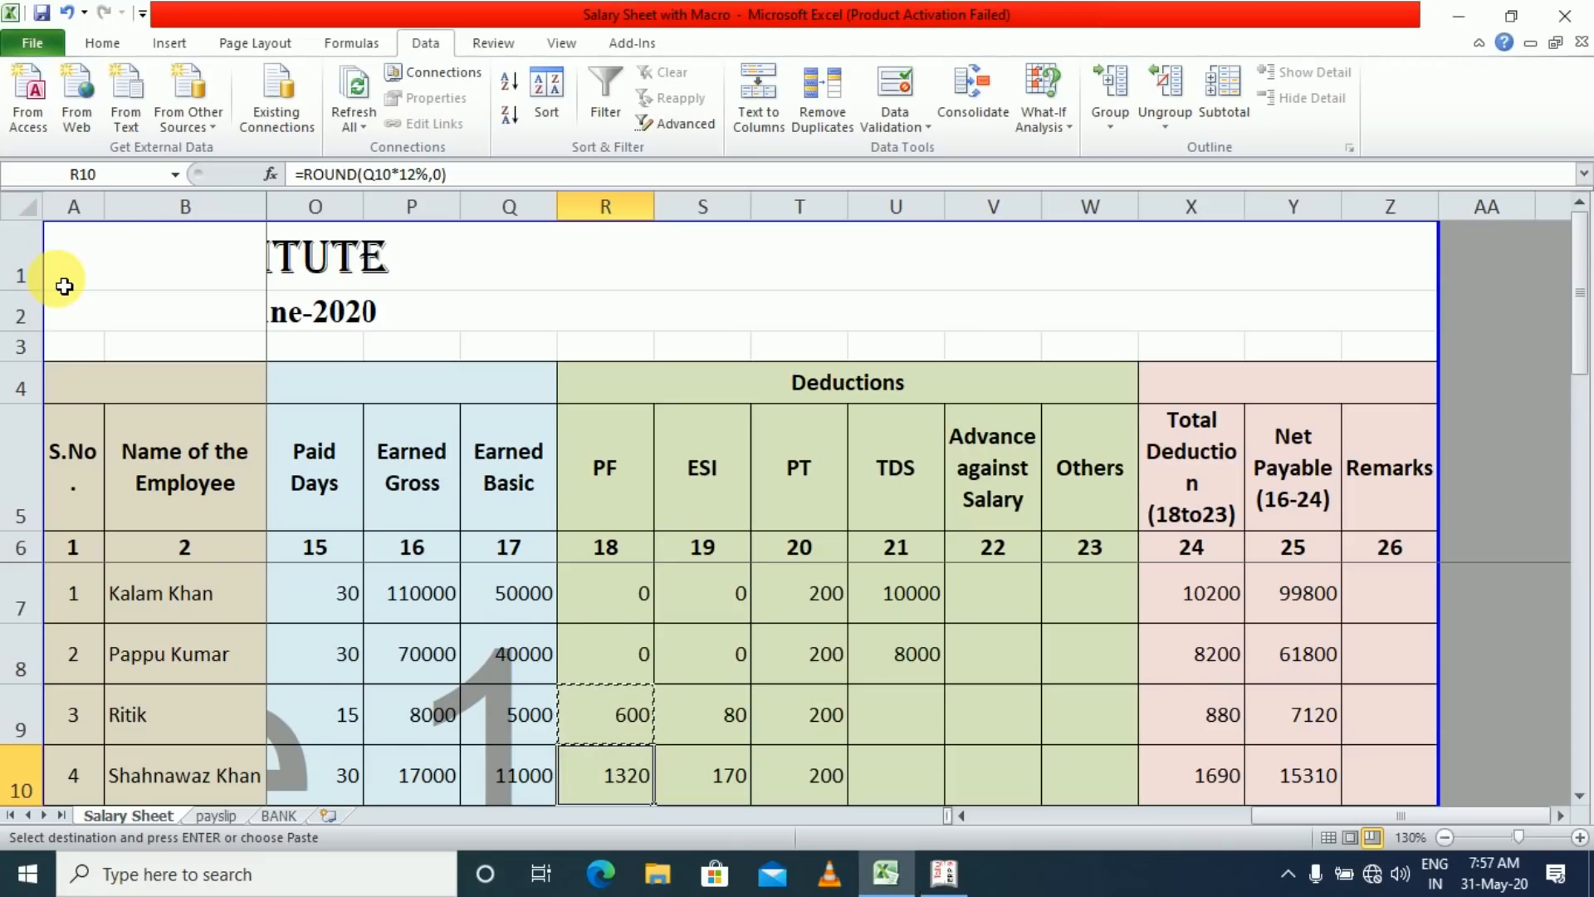
{"action": "key", "text": "Down"}
{"action": "key", "text": "ctrl+c"}
{"action": "key", "text": "alt+Tab"}
{"action": "key", "text": "alt+Tab"}
{"action": "key", "text": "Up"}
{"action": "key", "text": "ctrl+c"}
{"action": "key", "text": "alt+Tab"}
{"action": "key", "text": "ctrl+alt+v"}
{"action": "key", "text": "Return"}
{"action": "key", "text": "alt+Tab"}
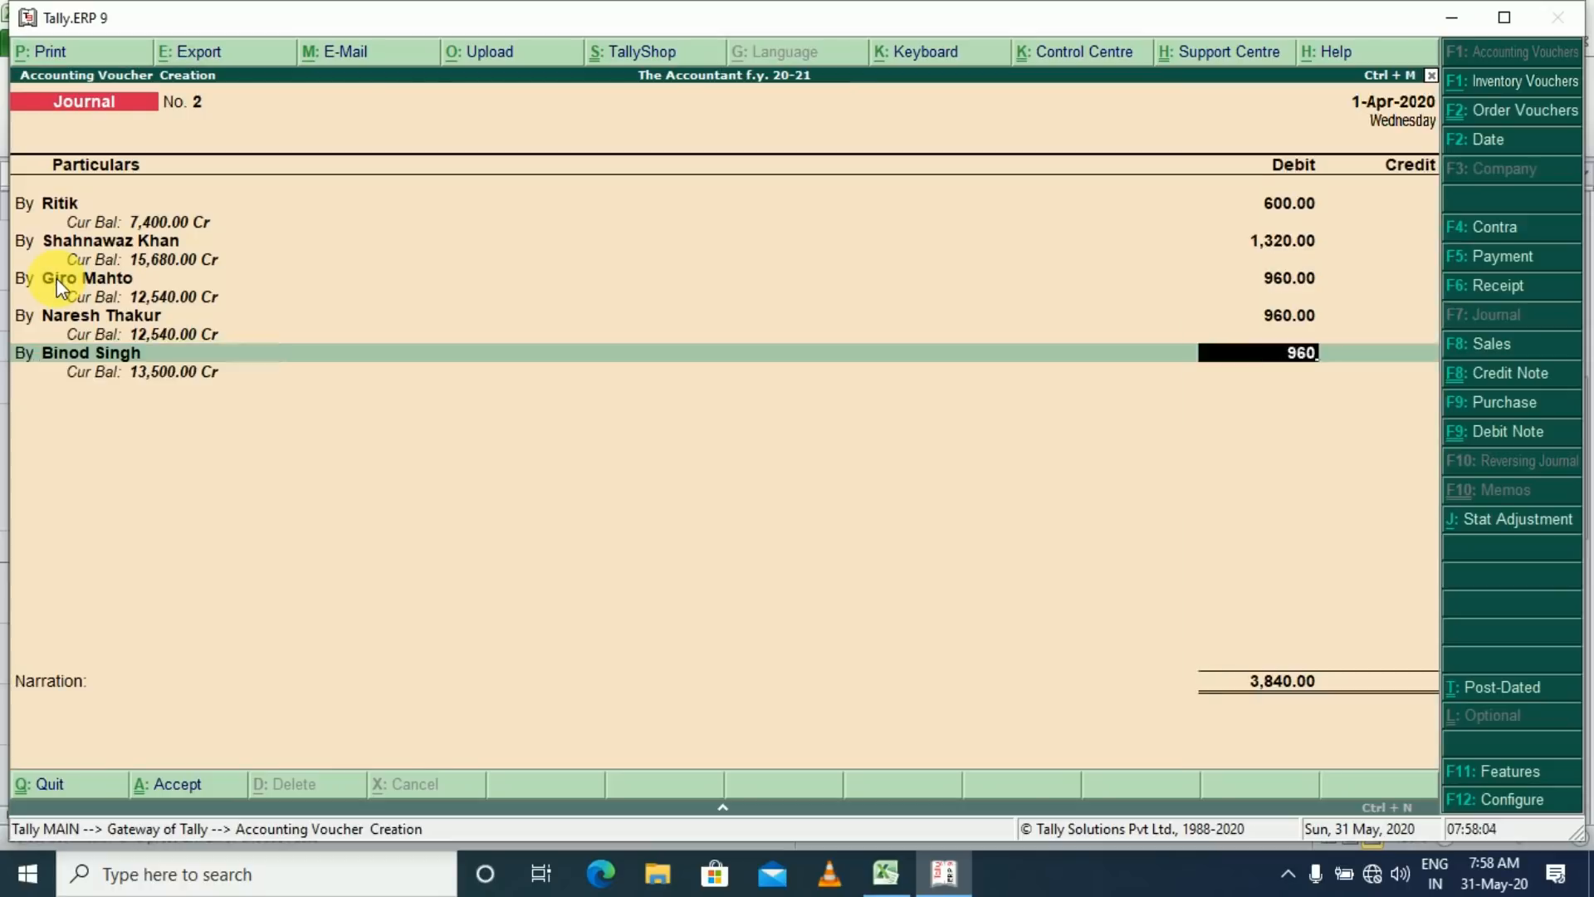
{"action": "key", "text": "Return"}
Check the PF column total in the salary sheet and switch the next voucher line to a credit 'To' entry.
{"action": "key", "text": "alt+Tab"}
{"action": "key", "text": "alt+Tab"}
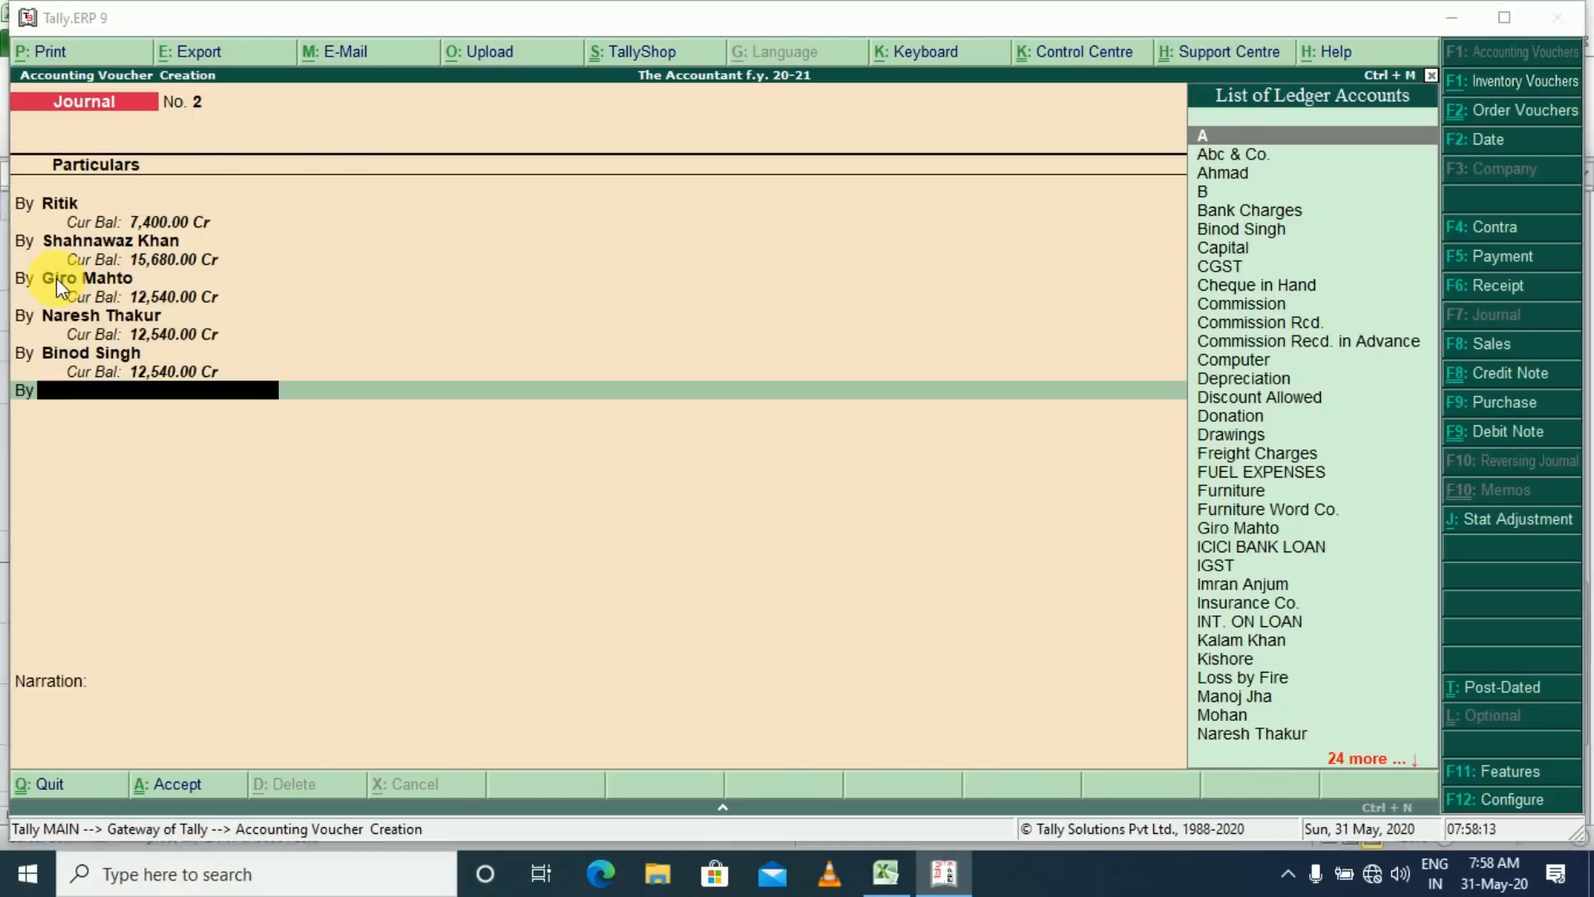
{"action": "key", "text": "alt+Tab"}
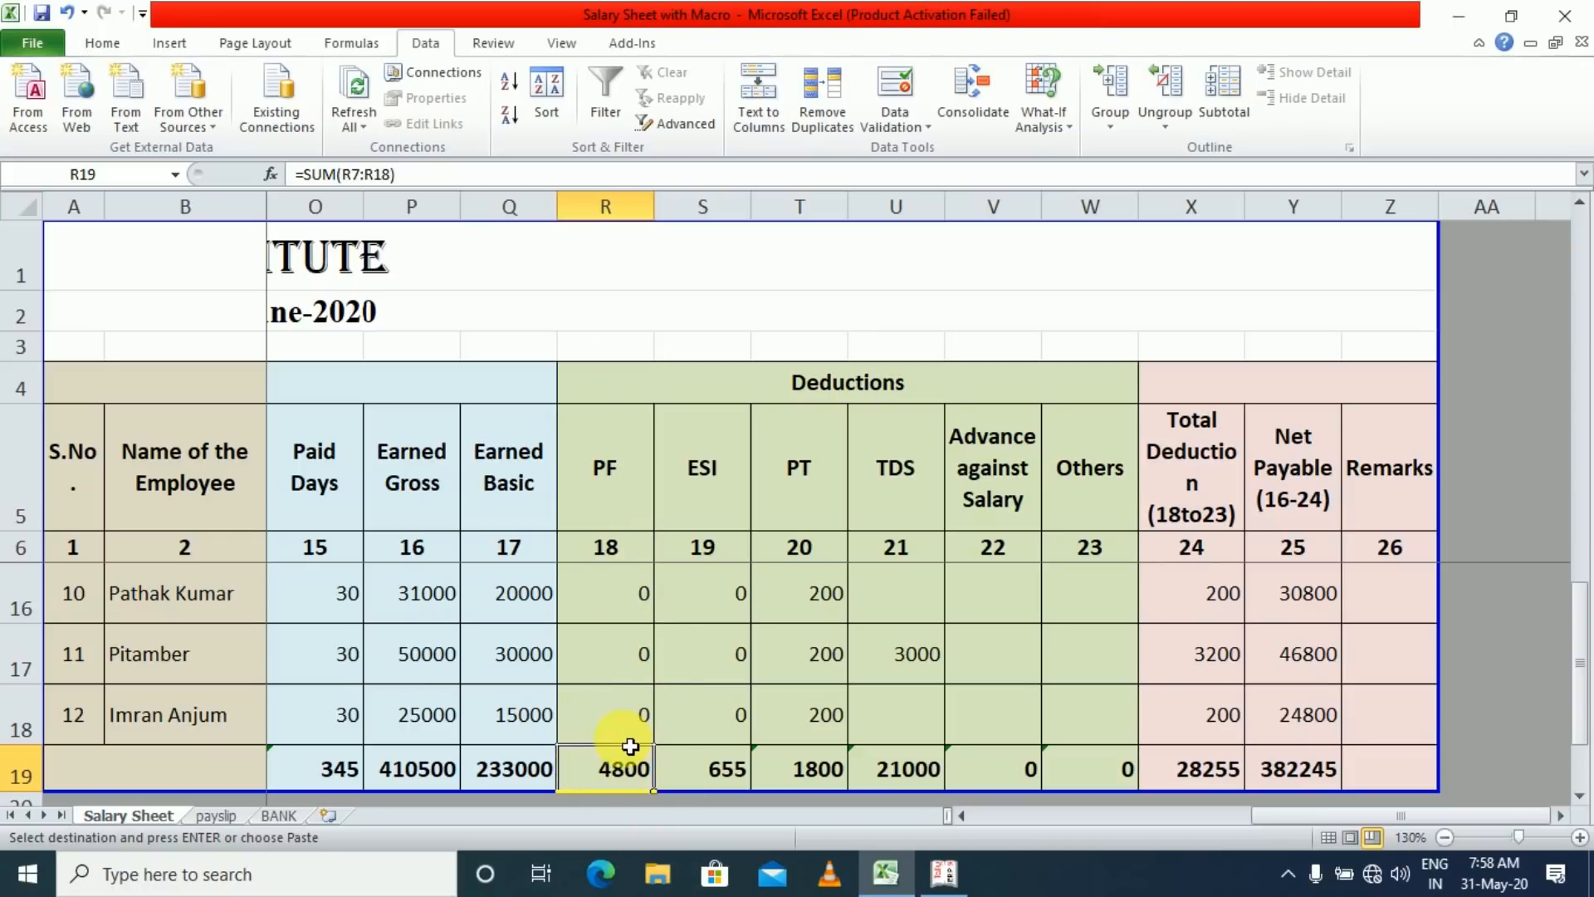
{"action": "key", "text": "alt+Tab"}
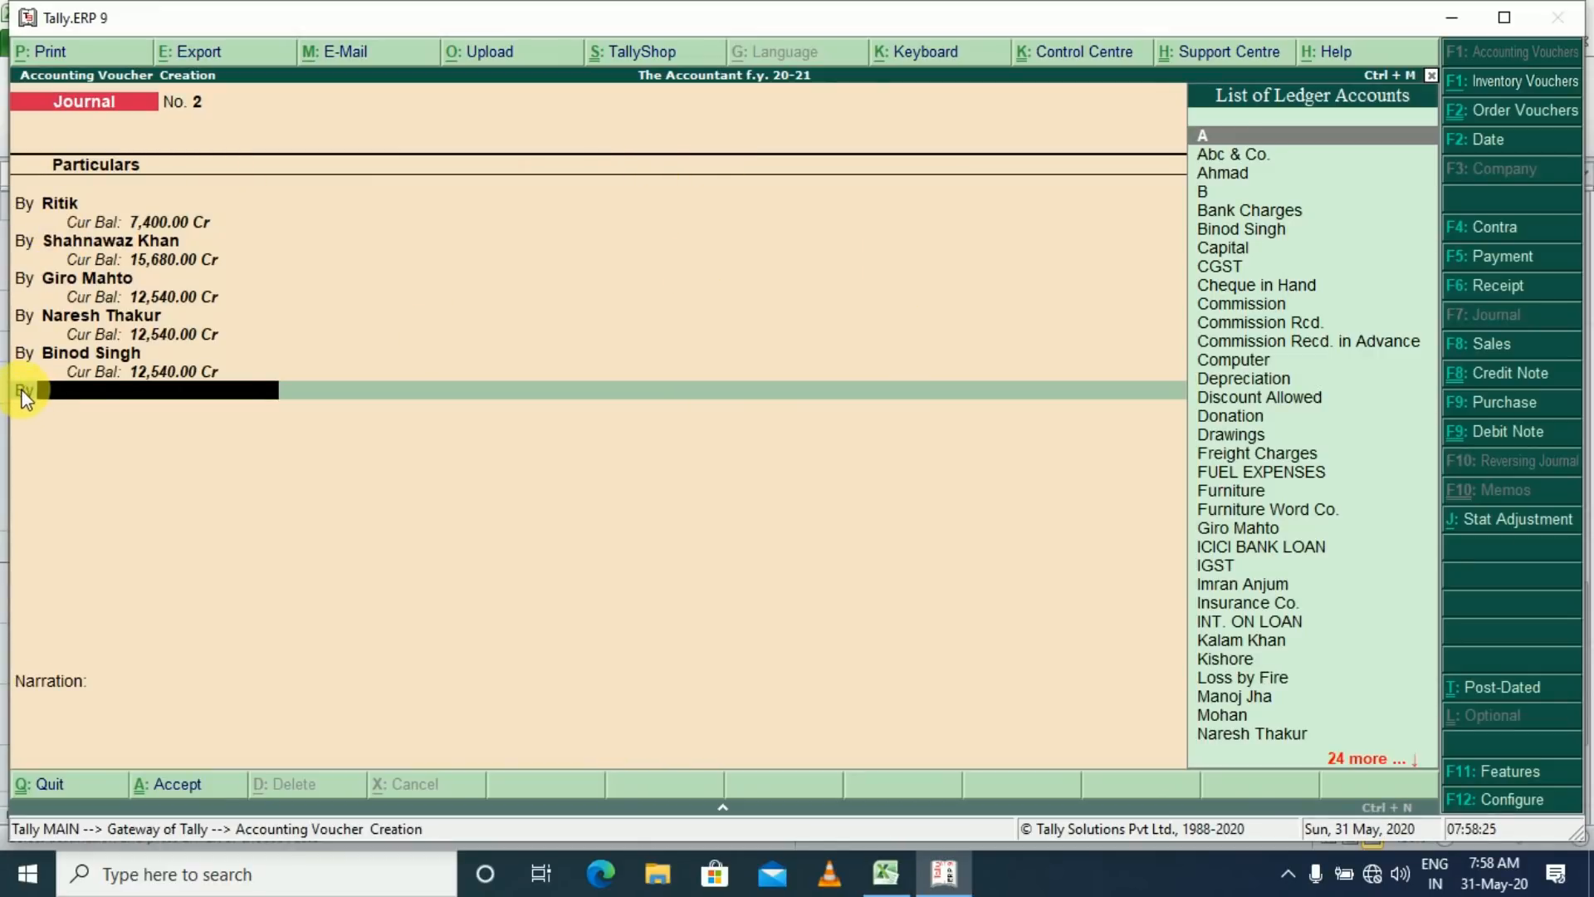
{"action": "key", "text": "BackSpace"}
{"action": "key", "text": "t"}
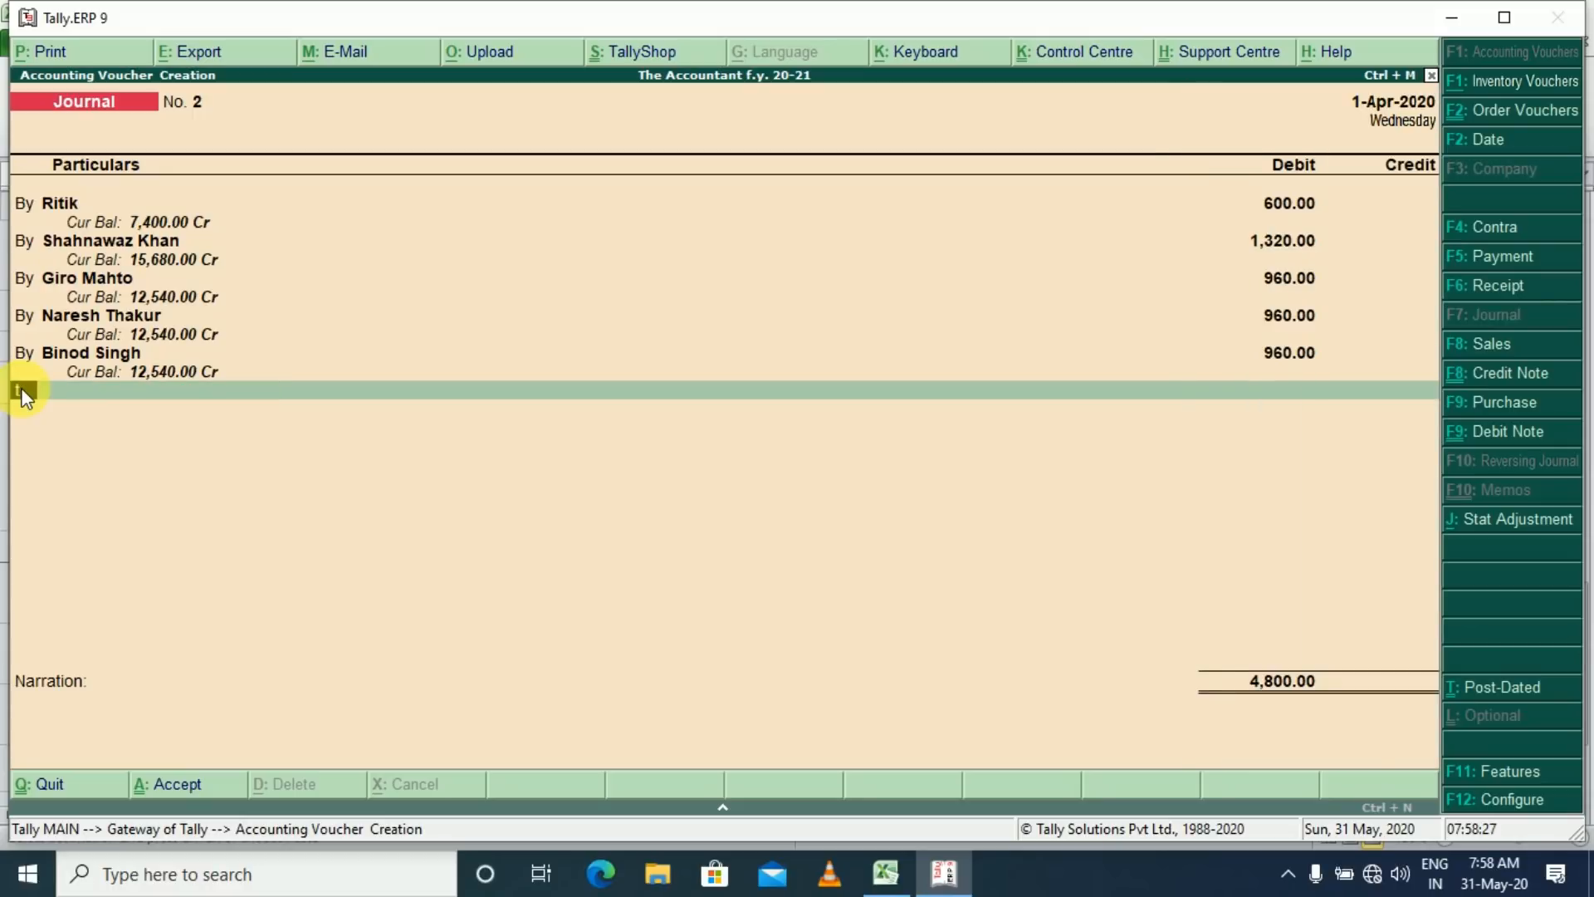
{"action": "key", "text": "Return"}
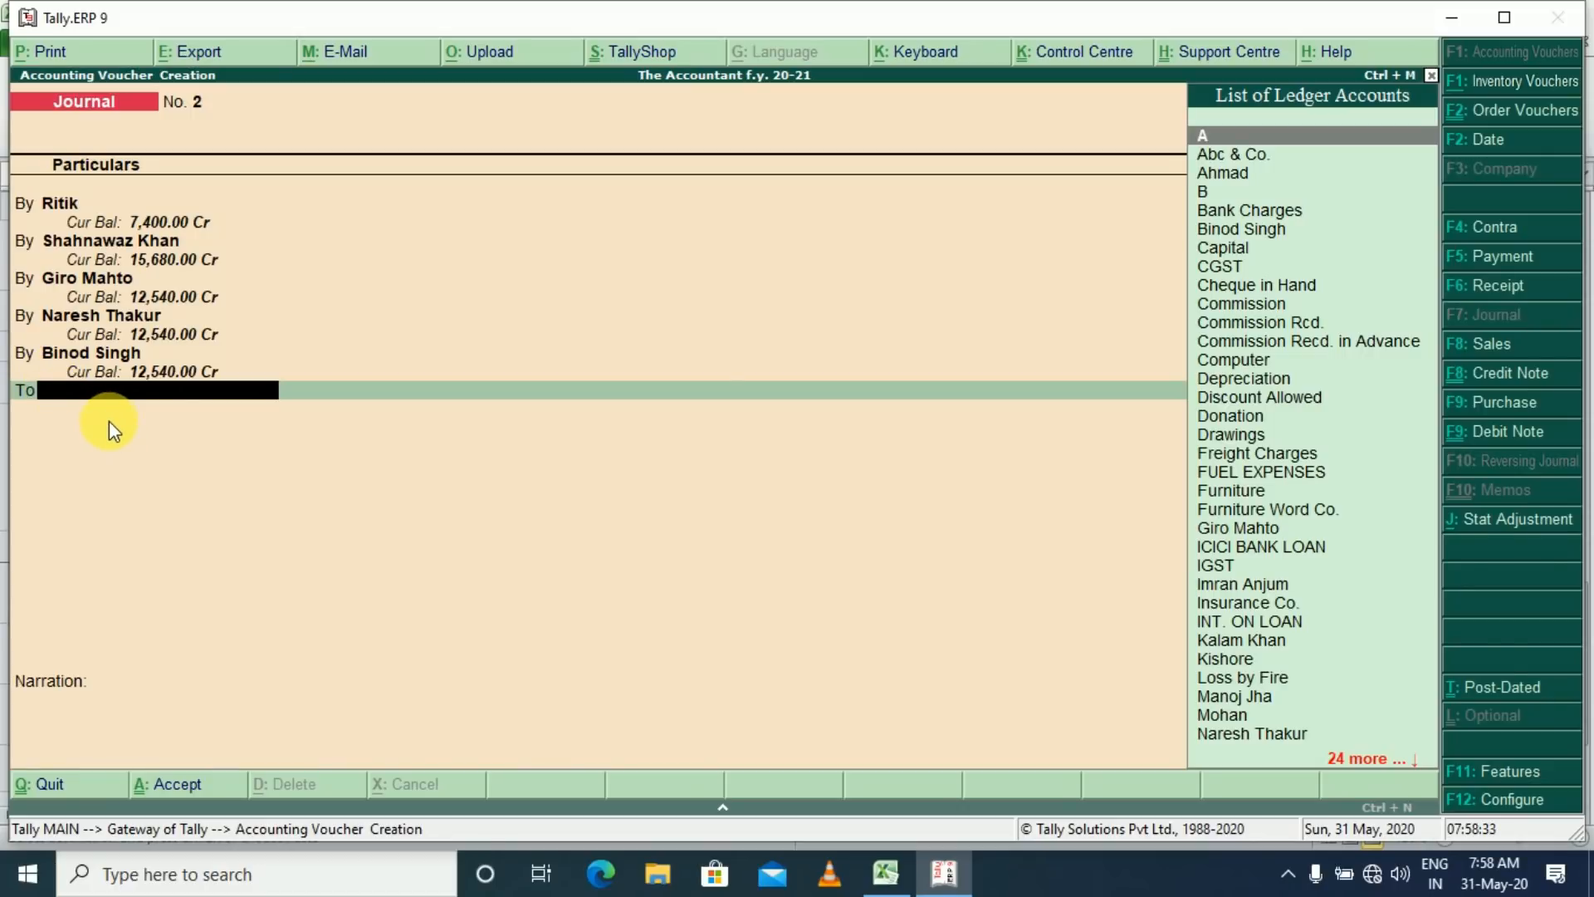
Create a new ledger named 'Employee PF Contribution' from the credit line.
{"action": "key", "text": "alt+c"}
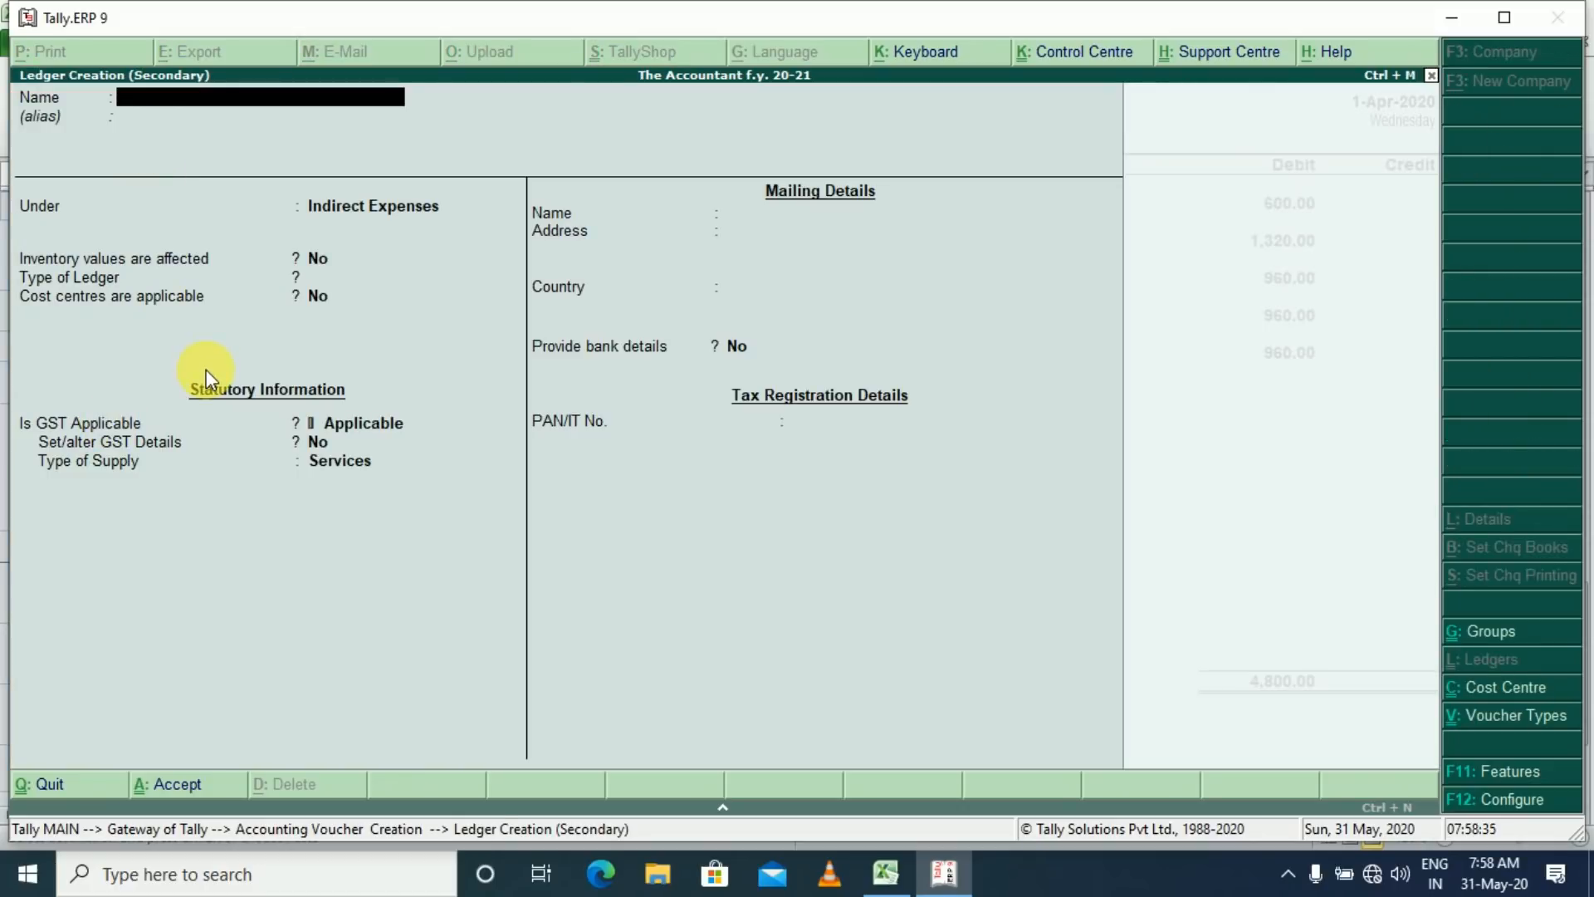
{"action": "type", "text": "Employee Pf"}
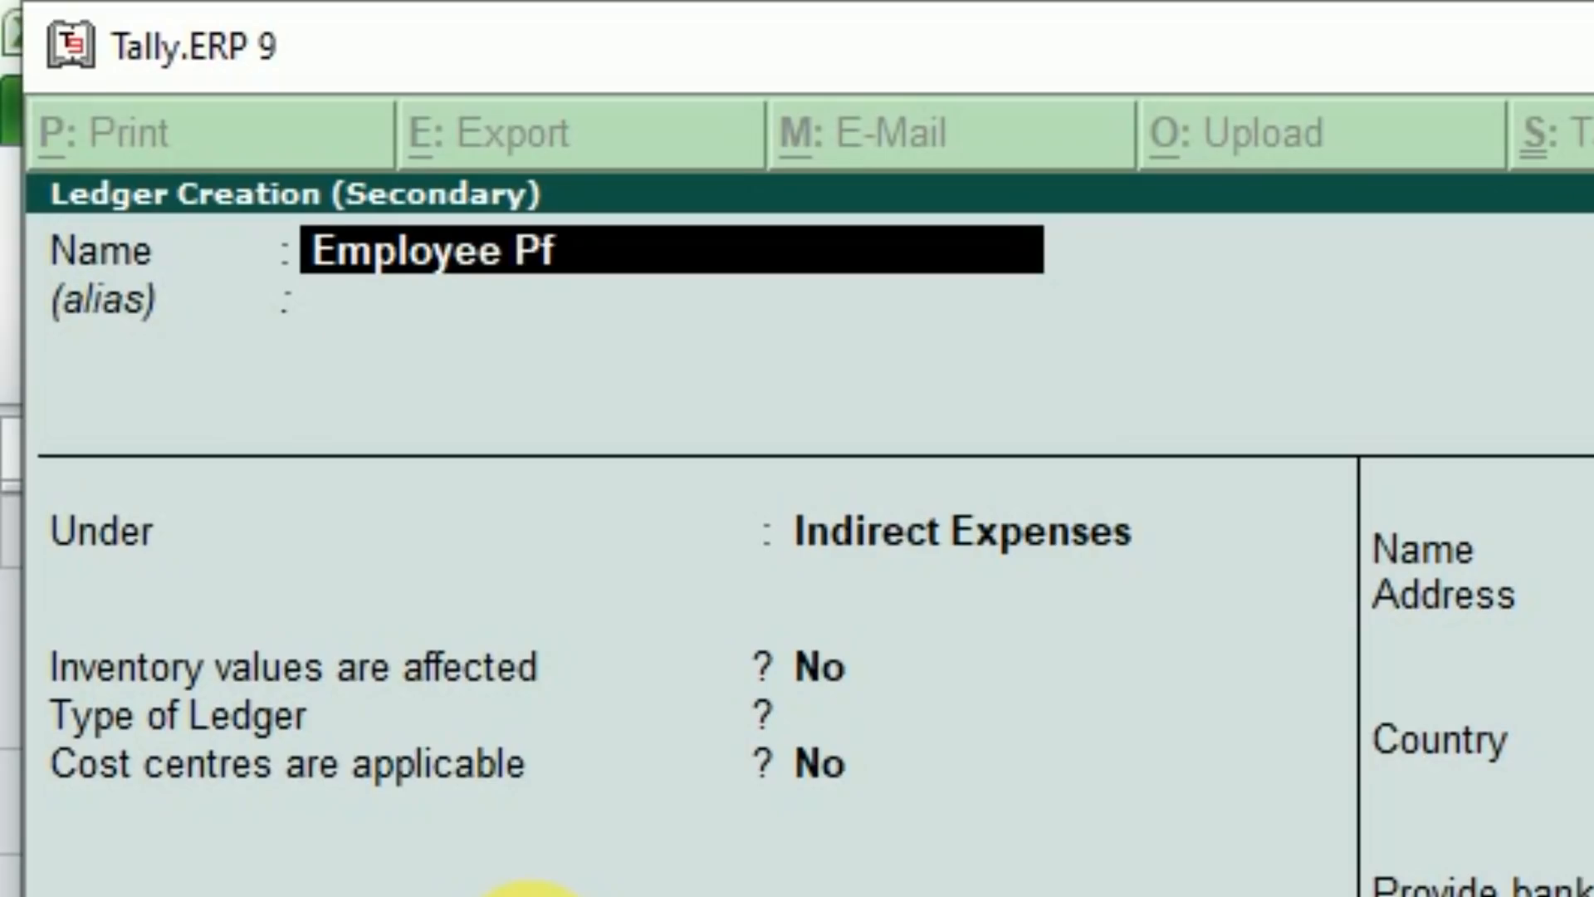
{"action": "key", "text": "BackSpace"}
{"action": "type", "text": "F Contri"}
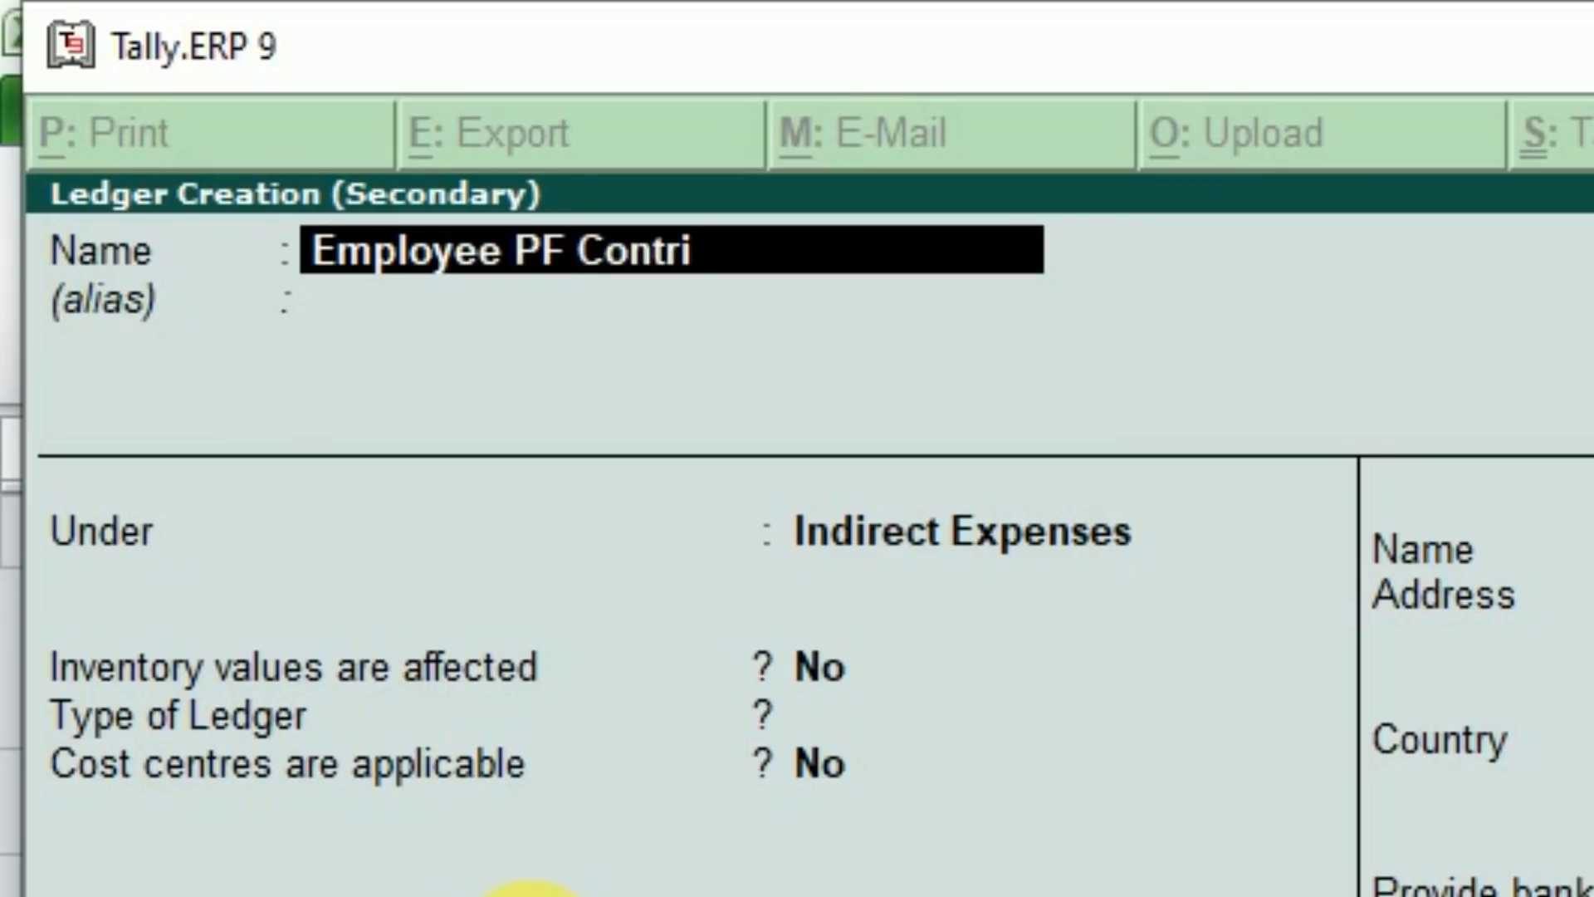
{"action": "type", "text": "bution"}
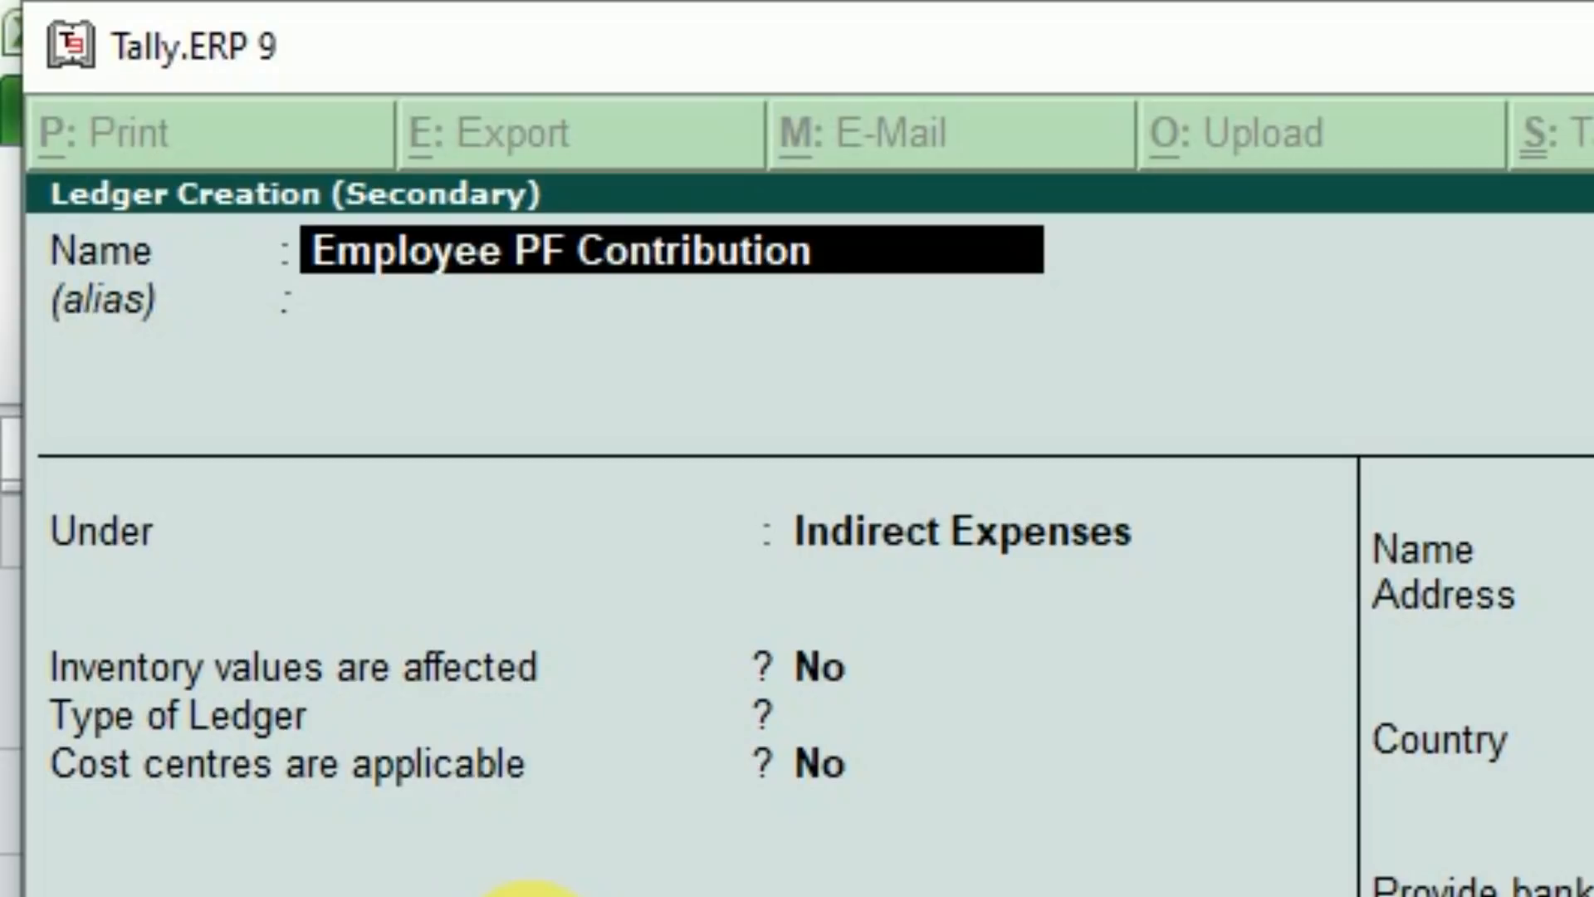
{"action": "key", "text": "Return"}
{"action": "key", "text": "Return"}
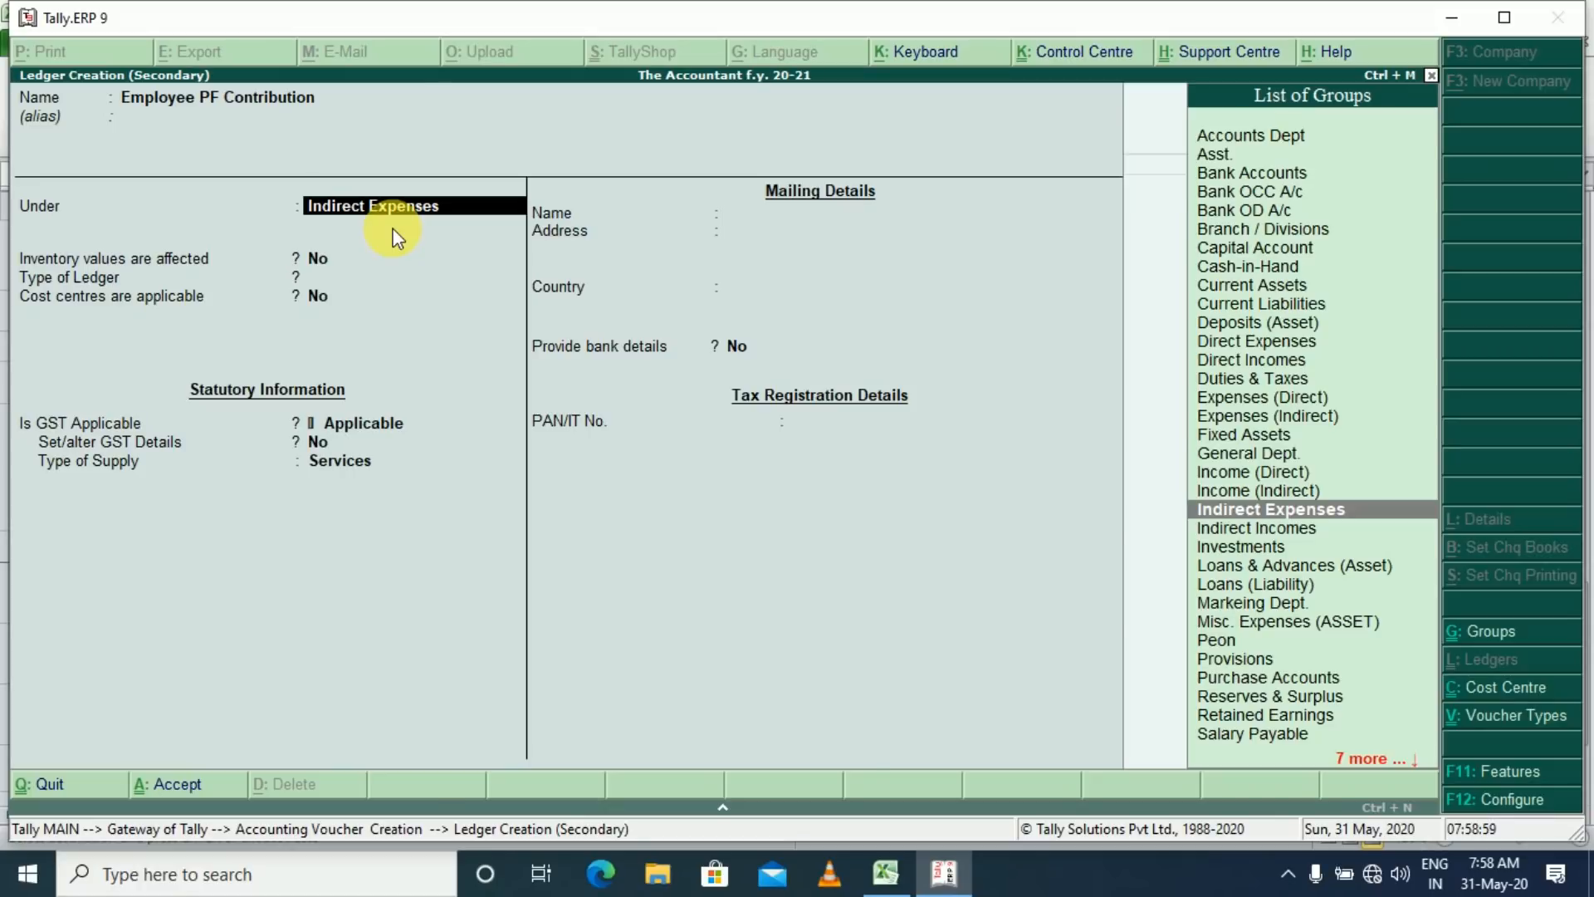
Place the Employee PF Contribution ledger under Duties & Taxes and save it.
{"action": "key", "text": "alt+Tab"}
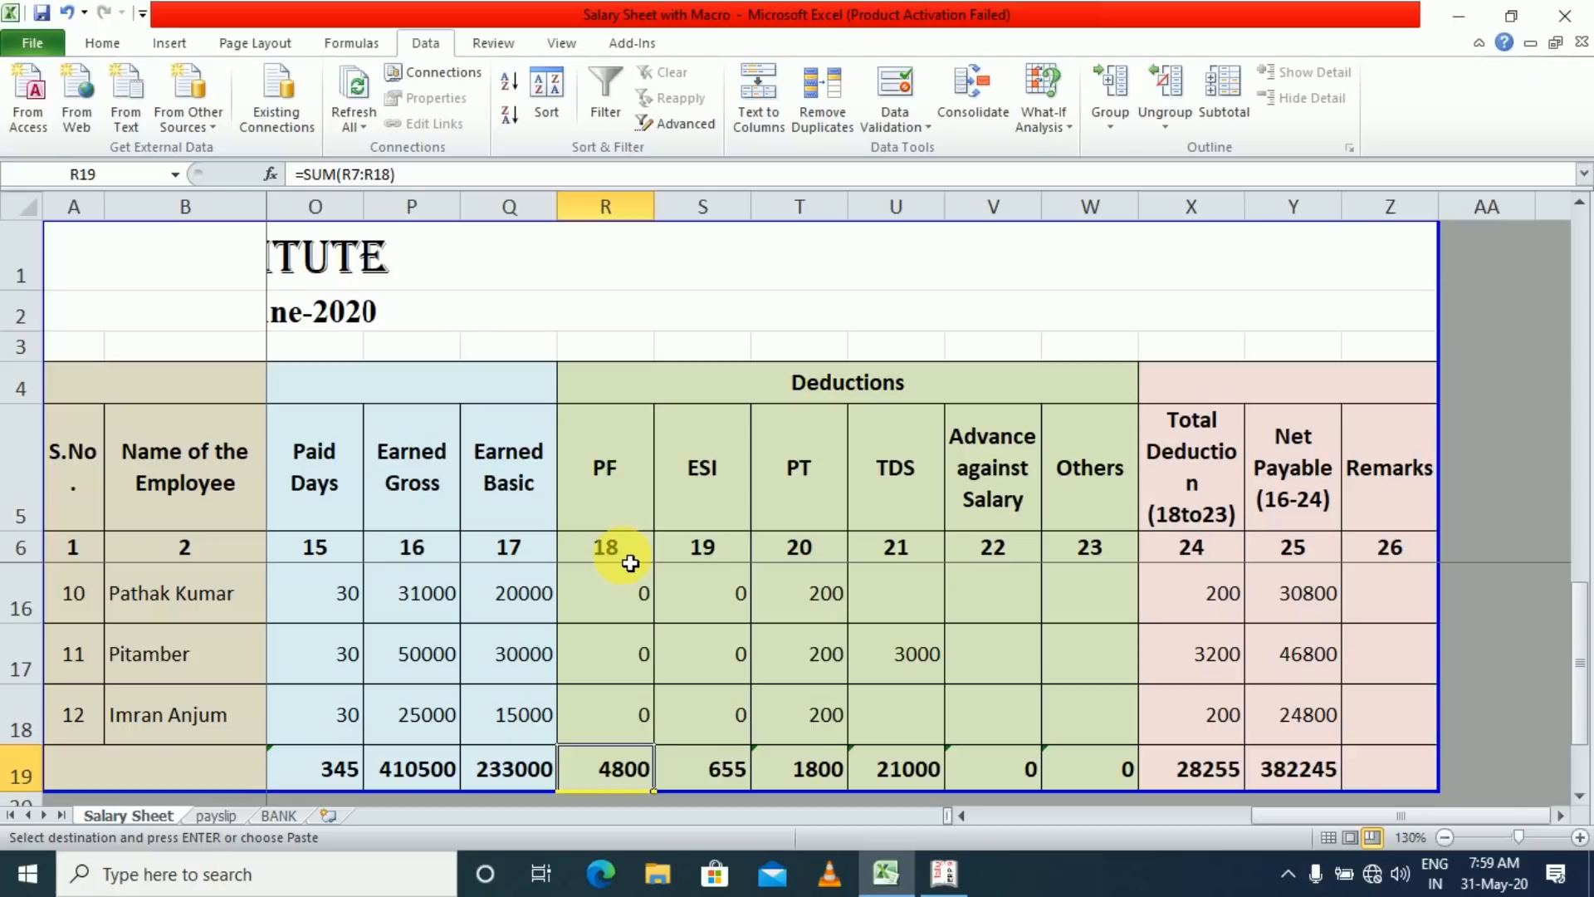
{"action": "key", "text": "alt+Tab"}
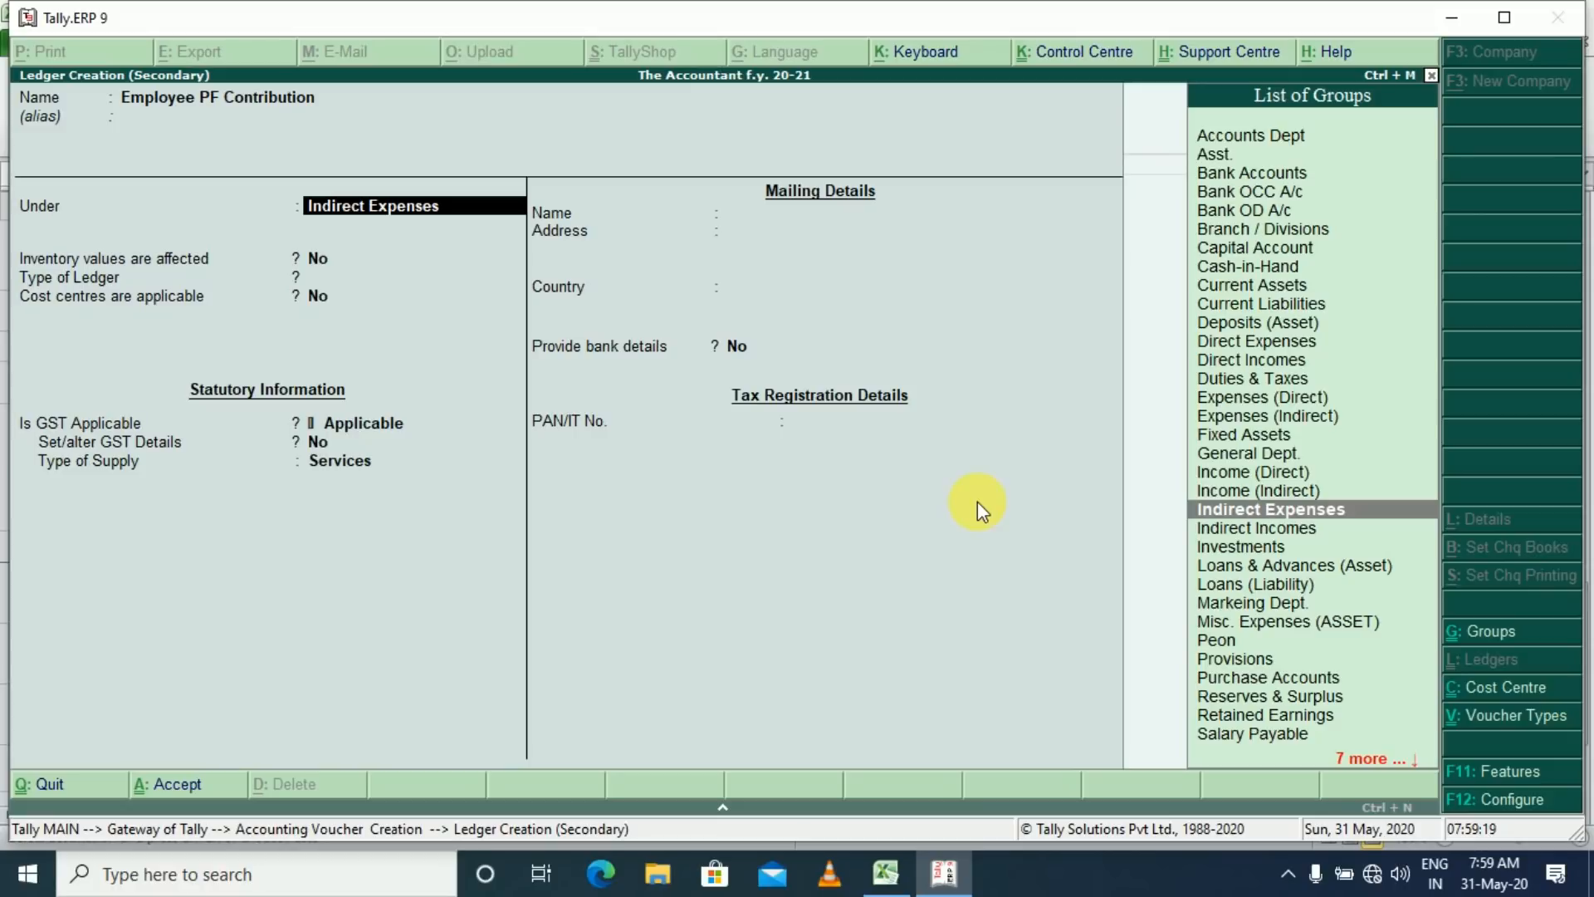
{"action": "type", "text": "Dut"}
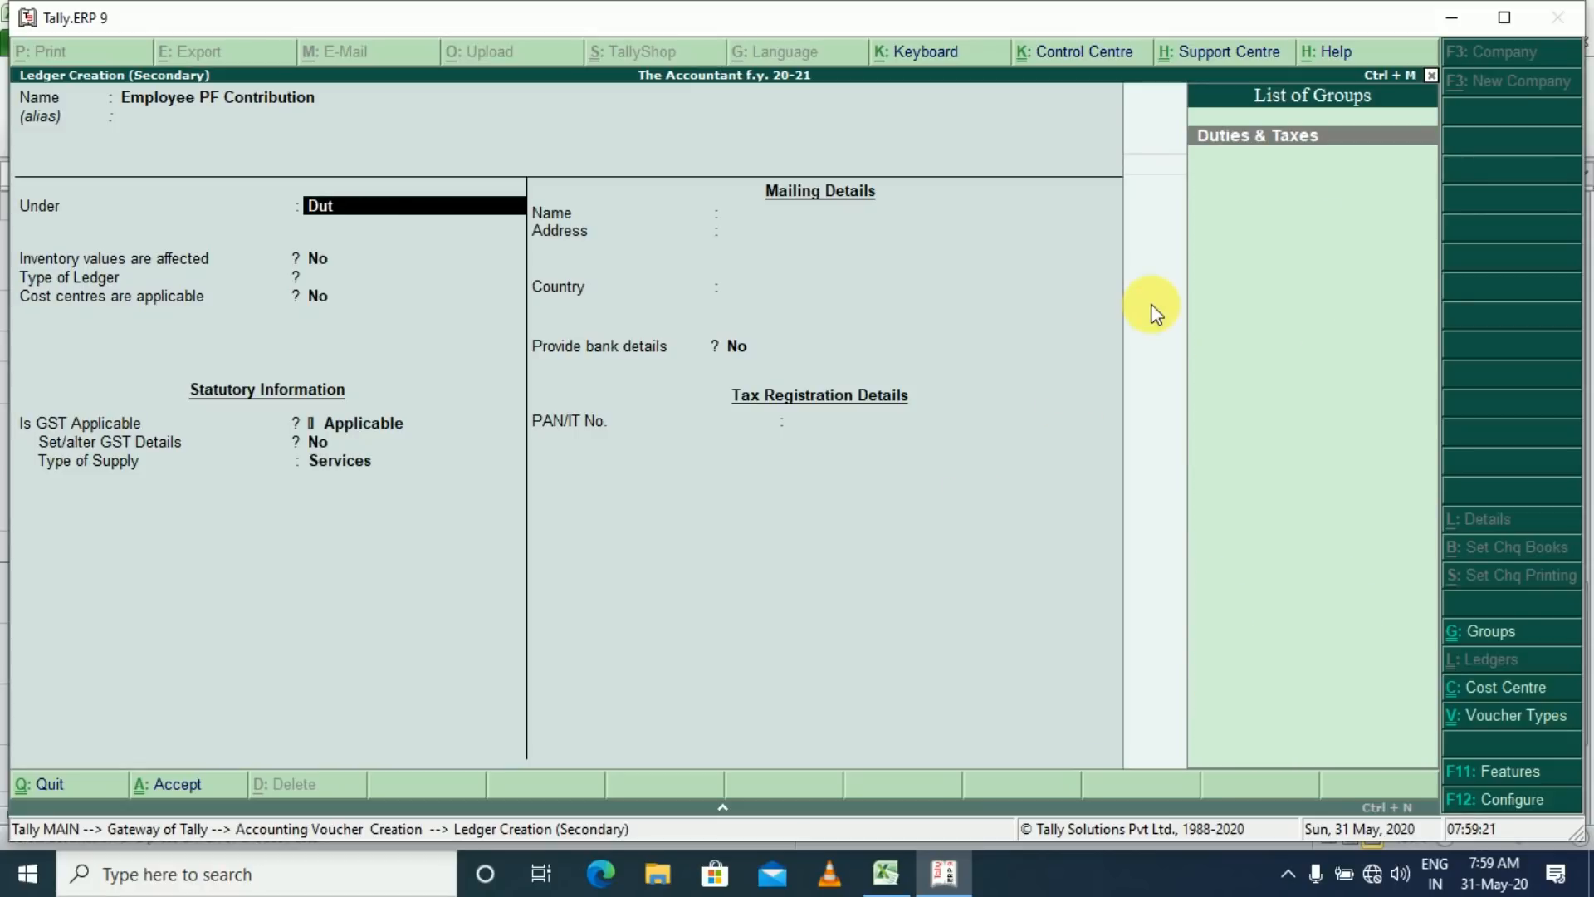
{"action": "key", "text": "Return"}
{"action": "key", "text": "Return"}
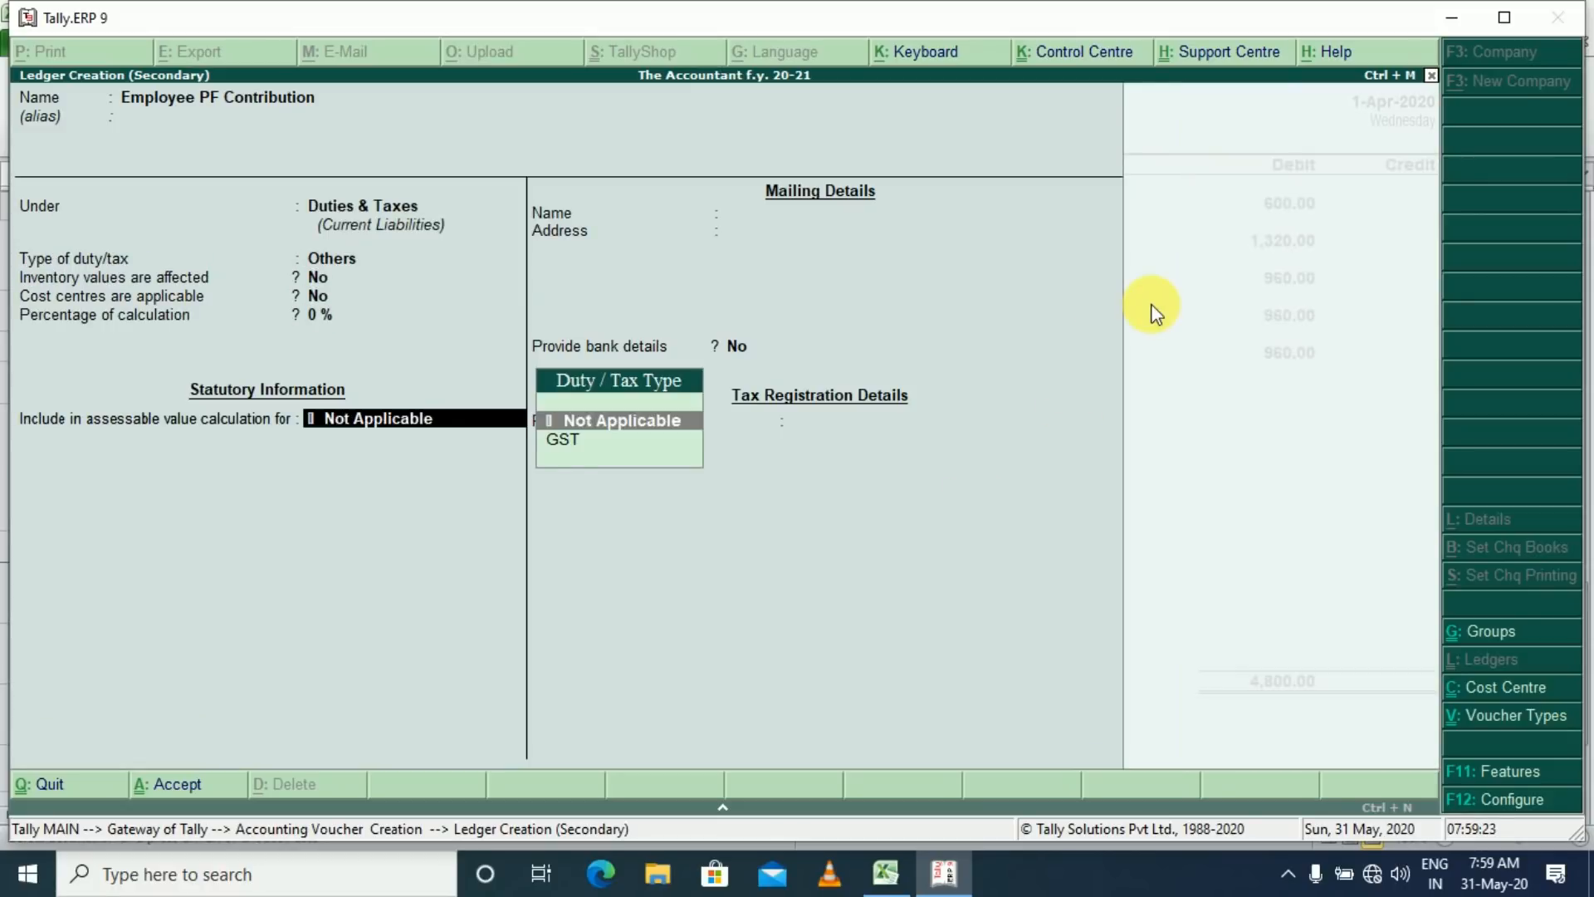
{"action": "key", "text": "Return"}
Credit 4,800 to Employee PF Contribution and accept the journal voucher without narration.
{"action": "key", "text": "Return"}
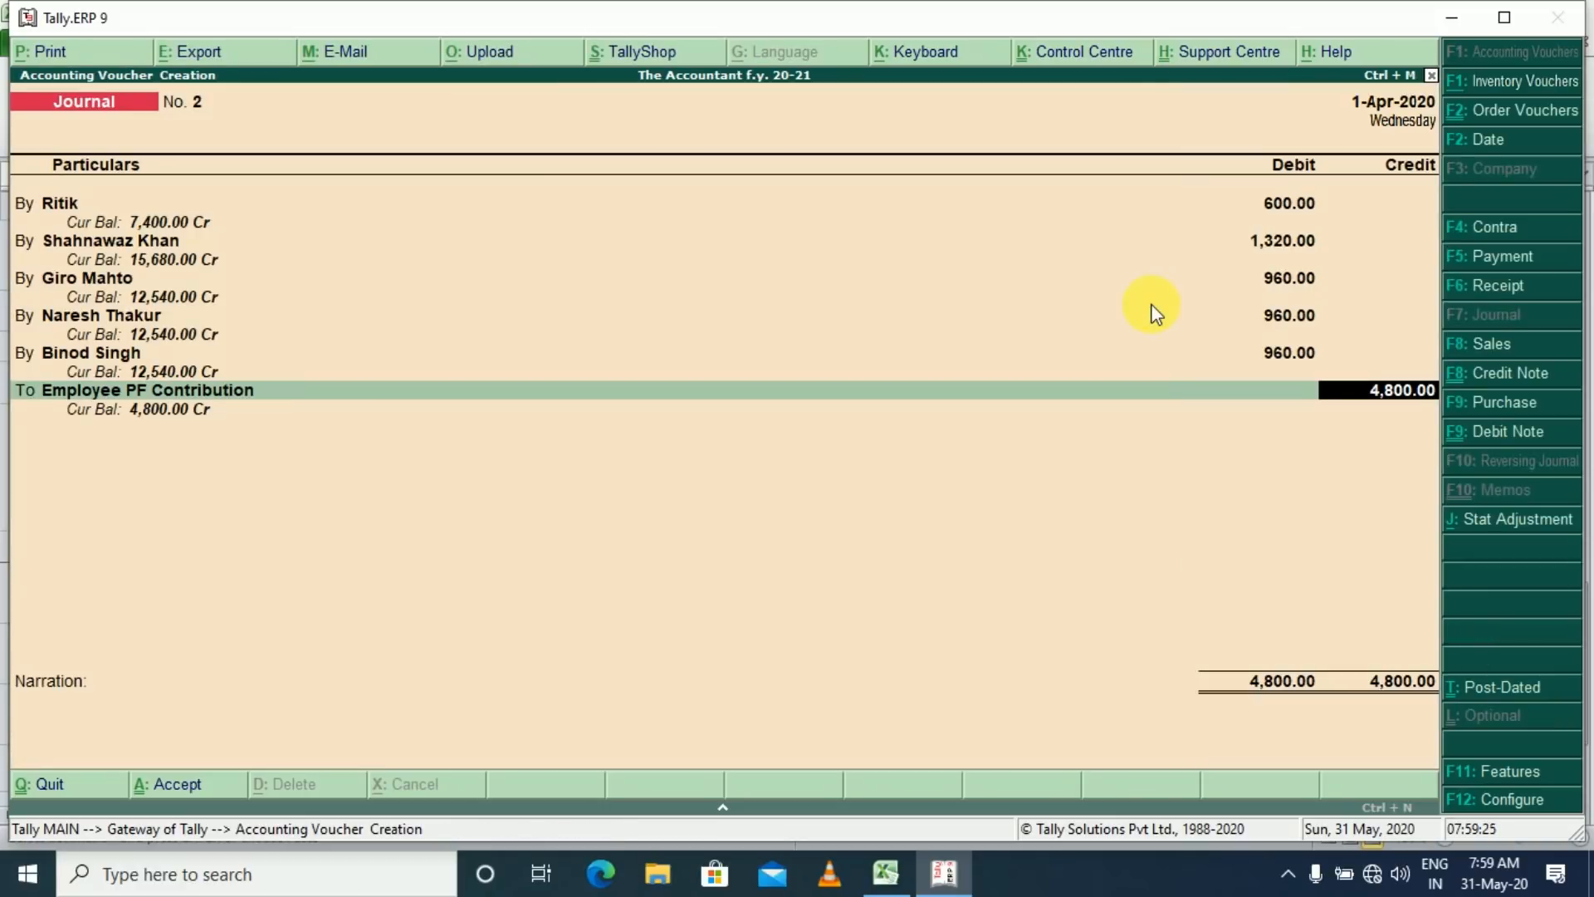
{"action": "key", "text": "Return"}
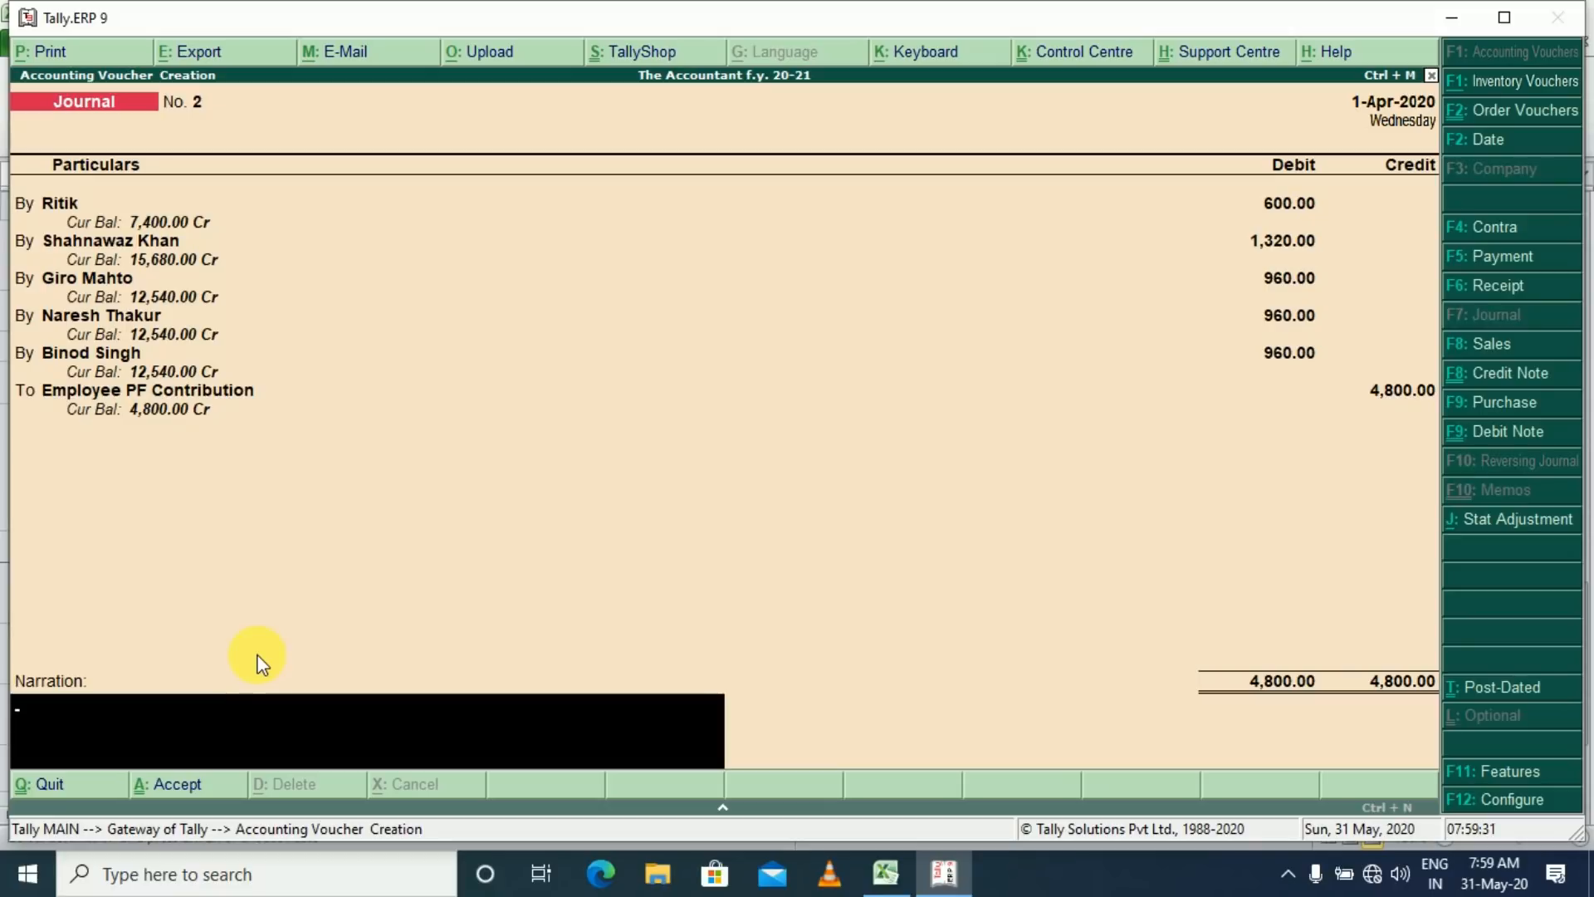
{"action": "key", "text": "Return"}
{"action": "key", "text": "Return"}
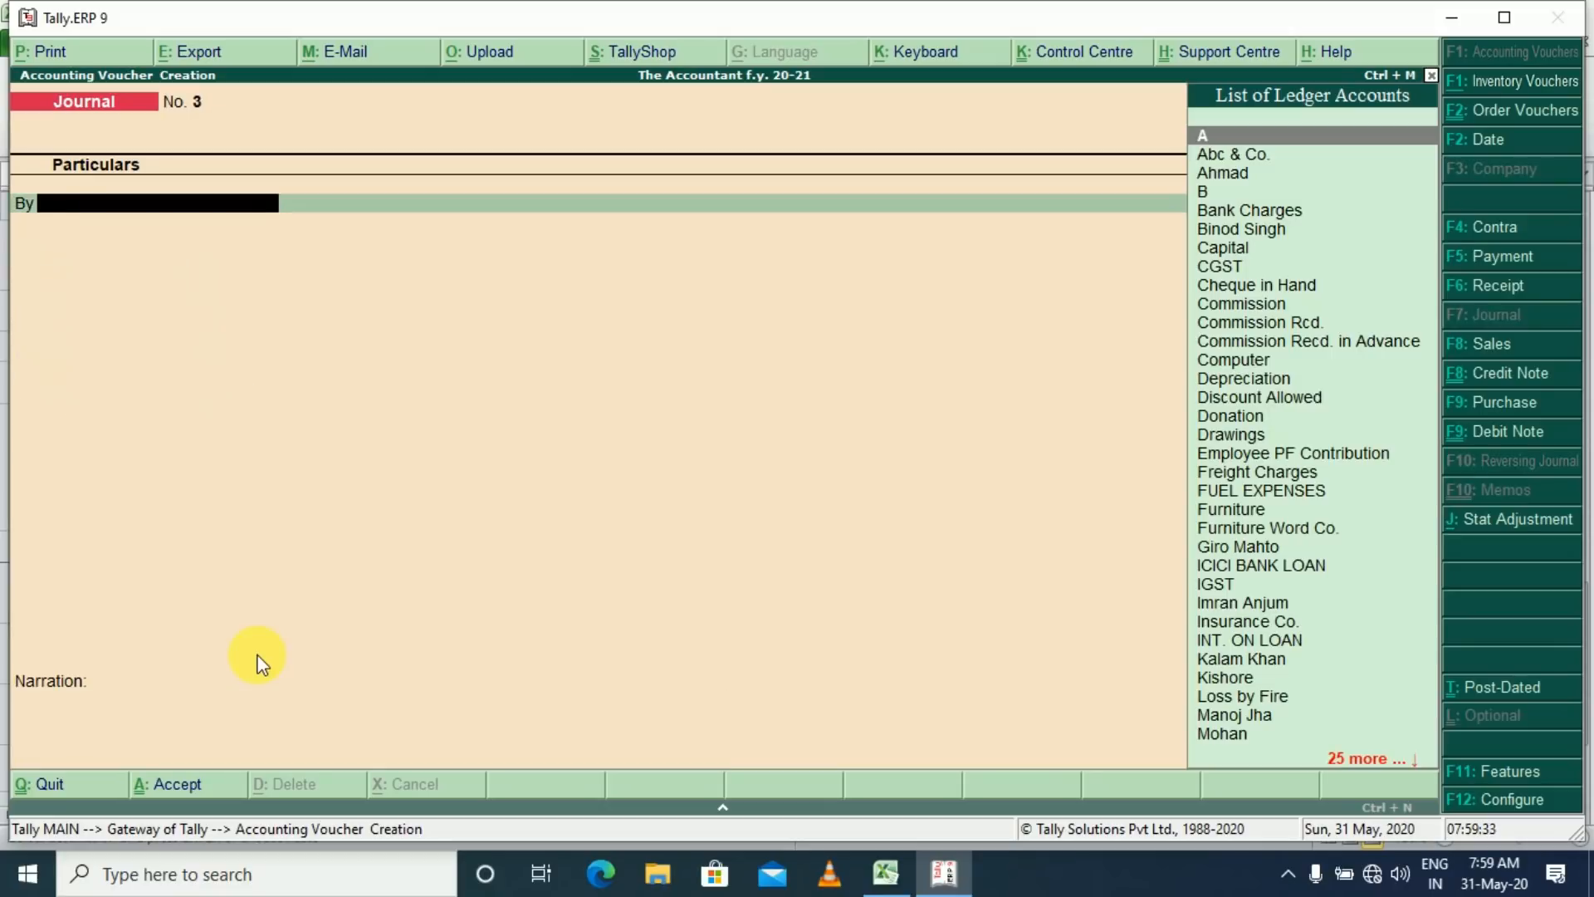
Examine the ESI and PF deduction amounts for each employee in the salary sheet.
{"action": "key", "text": "alt+Tab"}
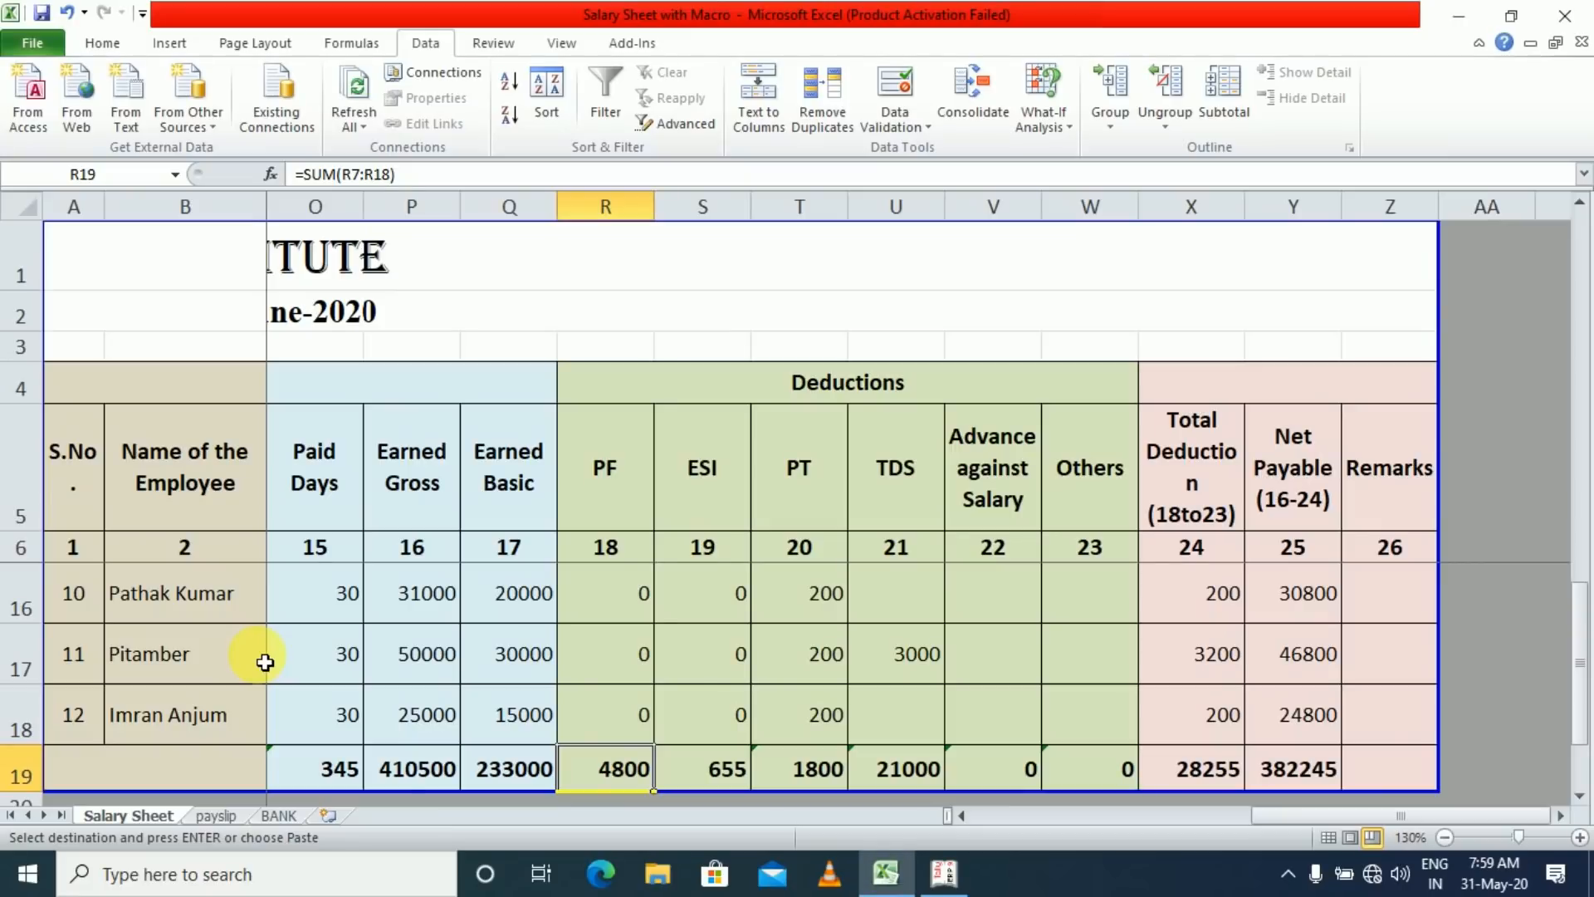
{"action": "key", "text": "Up"}
{"action": "key", "text": "Up"}
{"action": "key", "text": "Up"}
{"action": "key", "text": "Up"}
{"action": "key", "text": "Up"}
{"action": "key", "text": "Up"}
{"action": "key", "text": "Up"}
{"action": "key", "text": "Up"}
{"action": "key", "text": "Up"}
{"action": "key", "text": "Up"}
{"action": "key", "text": "Up"}
{"action": "key", "text": "Up"}
{"action": "key", "text": "Up"}
{"action": "key", "text": "Up"}
{"action": "key", "text": "Up"}
{"action": "key", "text": "Up"}
{"action": "key", "text": "Up"}
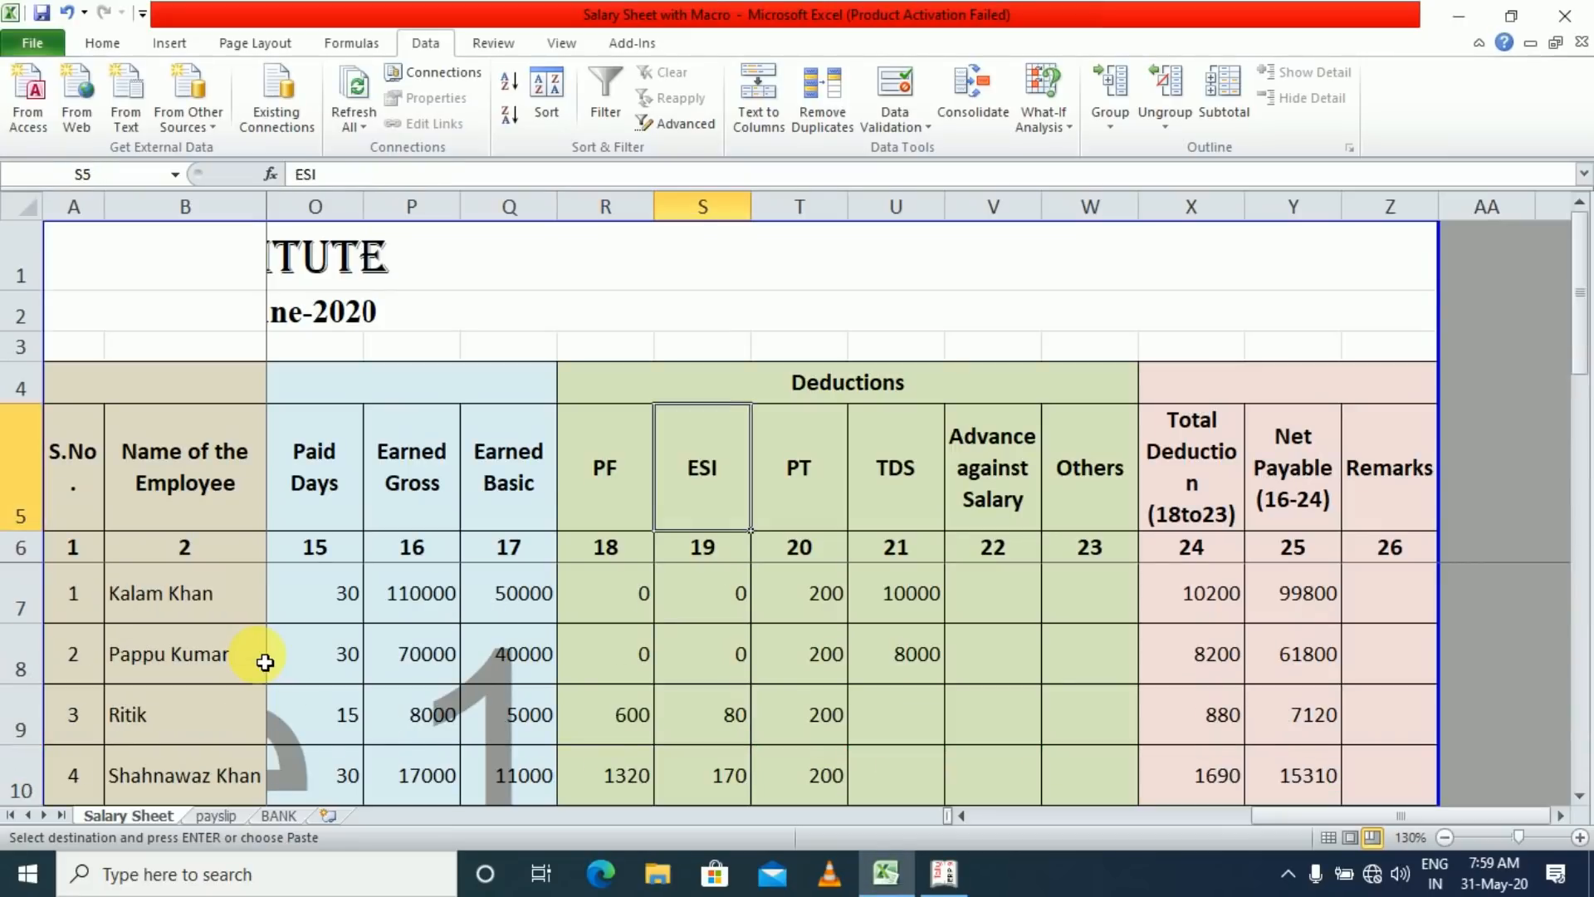
{"action": "key", "text": "Down"}
{"action": "key", "text": "Down"}
{"action": "key", "text": "Down"}
{"action": "key", "text": "Down"}
{"action": "key", "text": "Down"}
{"action": "key", "text": "Down"}
{"action": "key", "text": "Down"}
{"action": "key", "text": "Up"}
{"action": "key", "text": "Up"}
{"action": "key", "text": "Down"}
{"action": "key", "text": "Down"}
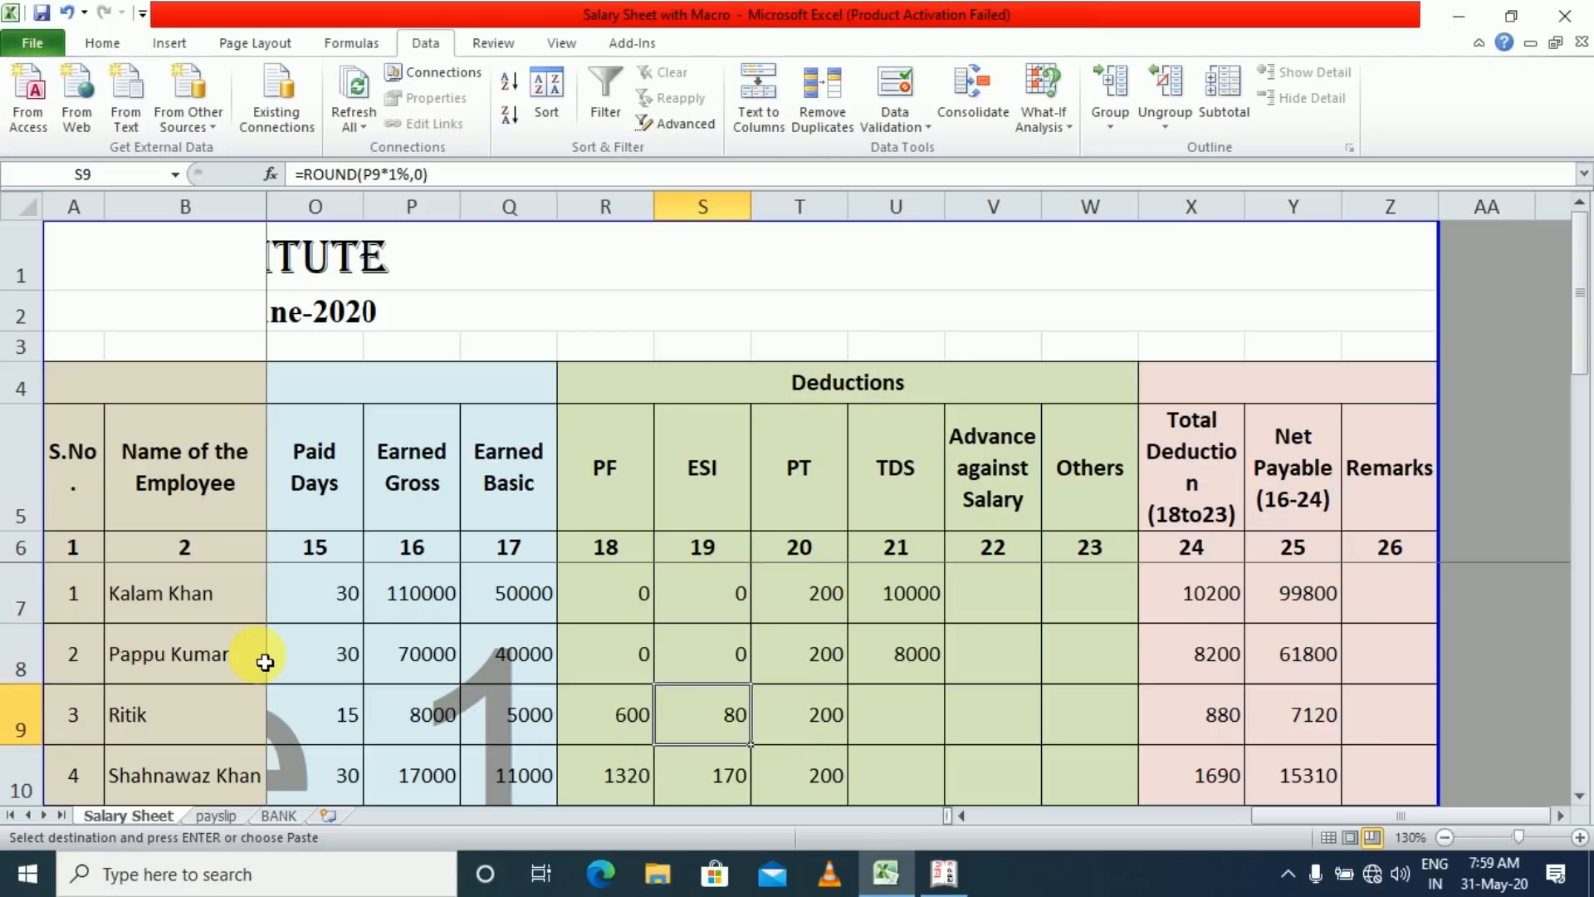
{"action": "key", "text": "Left"}
{"action": "key", "text": "Right"}
{"action": "key", "text": "Left"}
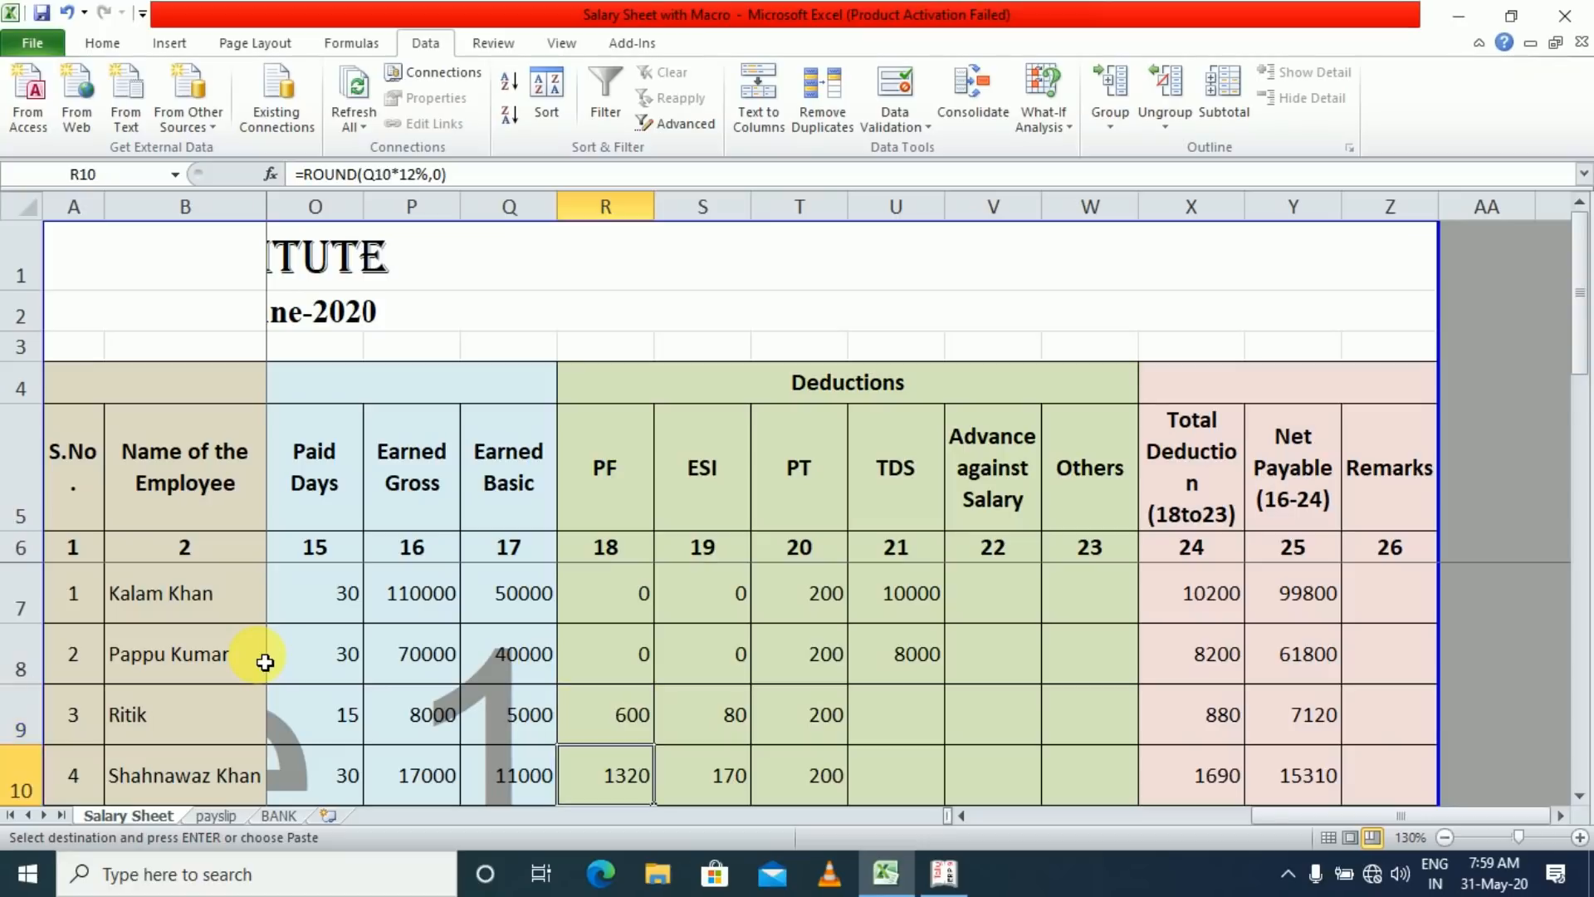
{"action": "key", "text": "Down"}
{"action": "key", "text": "Down"}
{"action": "key", "text": "Down"}
{"action": "key", "text": "Down"}
{"action": "key", "text": "Down"}
{"action": "key", "text": "Down"}
{"action": "key", "text": "Down"}
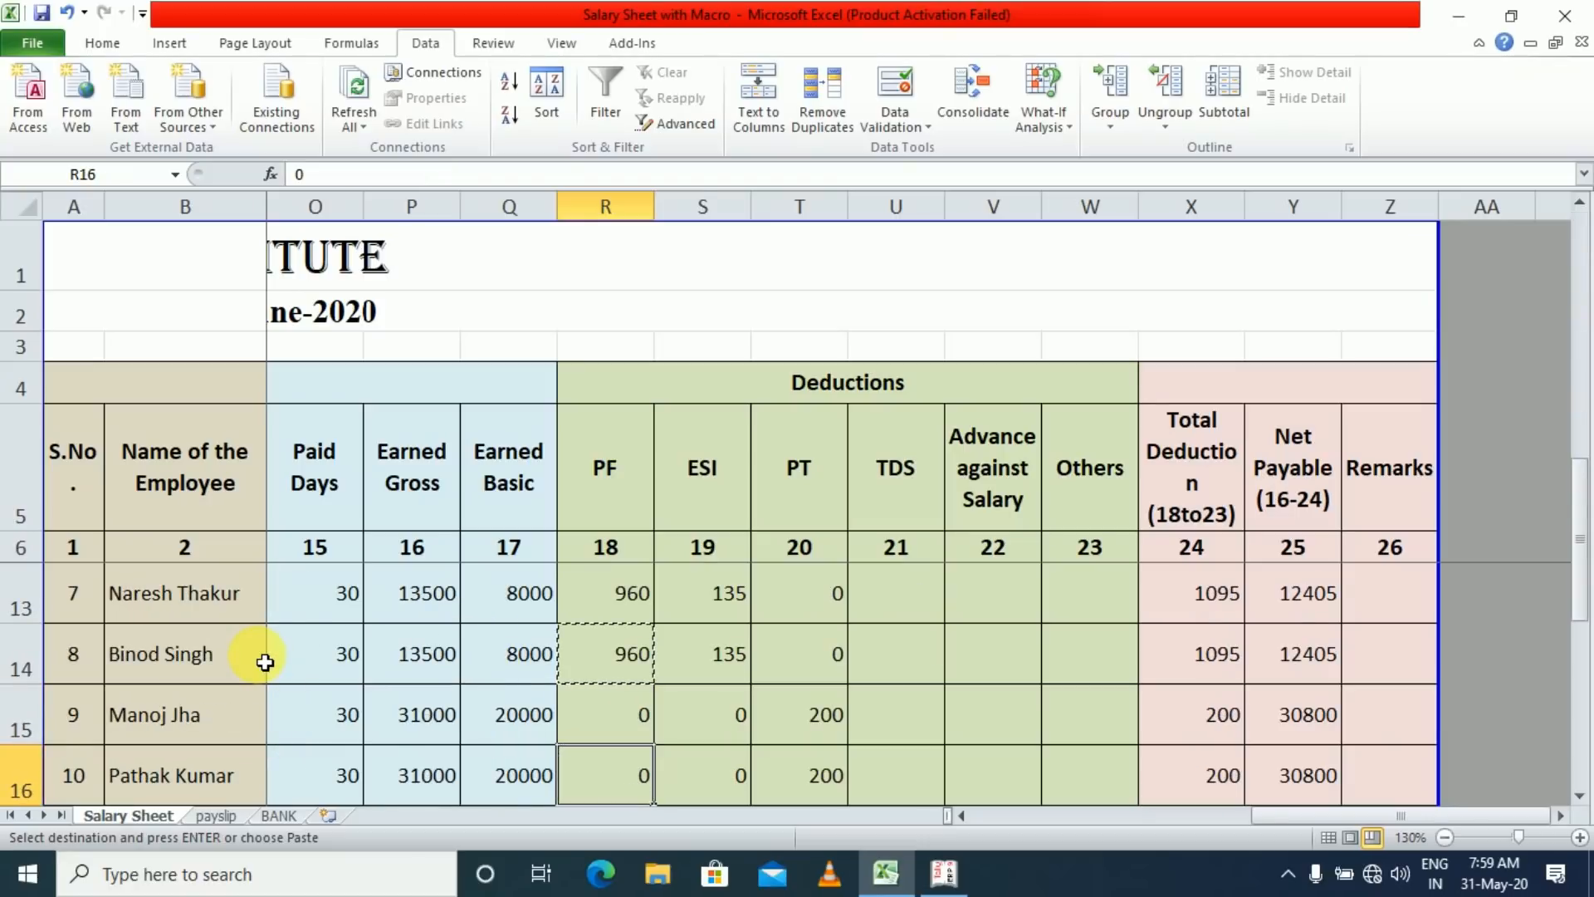
Locate Ritik's ESI deduction in the salary sheet.
{"action": "key", "text": "Up"}
{"action": "key", "text": "Up"}
{"action": "key", "text": "Up"}
{"action": "key", "text": "Up"}
{"action": "key", "text": "Up"}
{"action": "key", "text": "Up"}
{"action": "key", "text": "Up"}
{"action": "key", "text": "Up"}
{"action": "key", "text": "Up"}
{"action": "key", "text": "Up"}
{"action": "key", "text": "Down"}
{"action": "key", "text": "Down"}
{"action": "key", "text": "Down"}
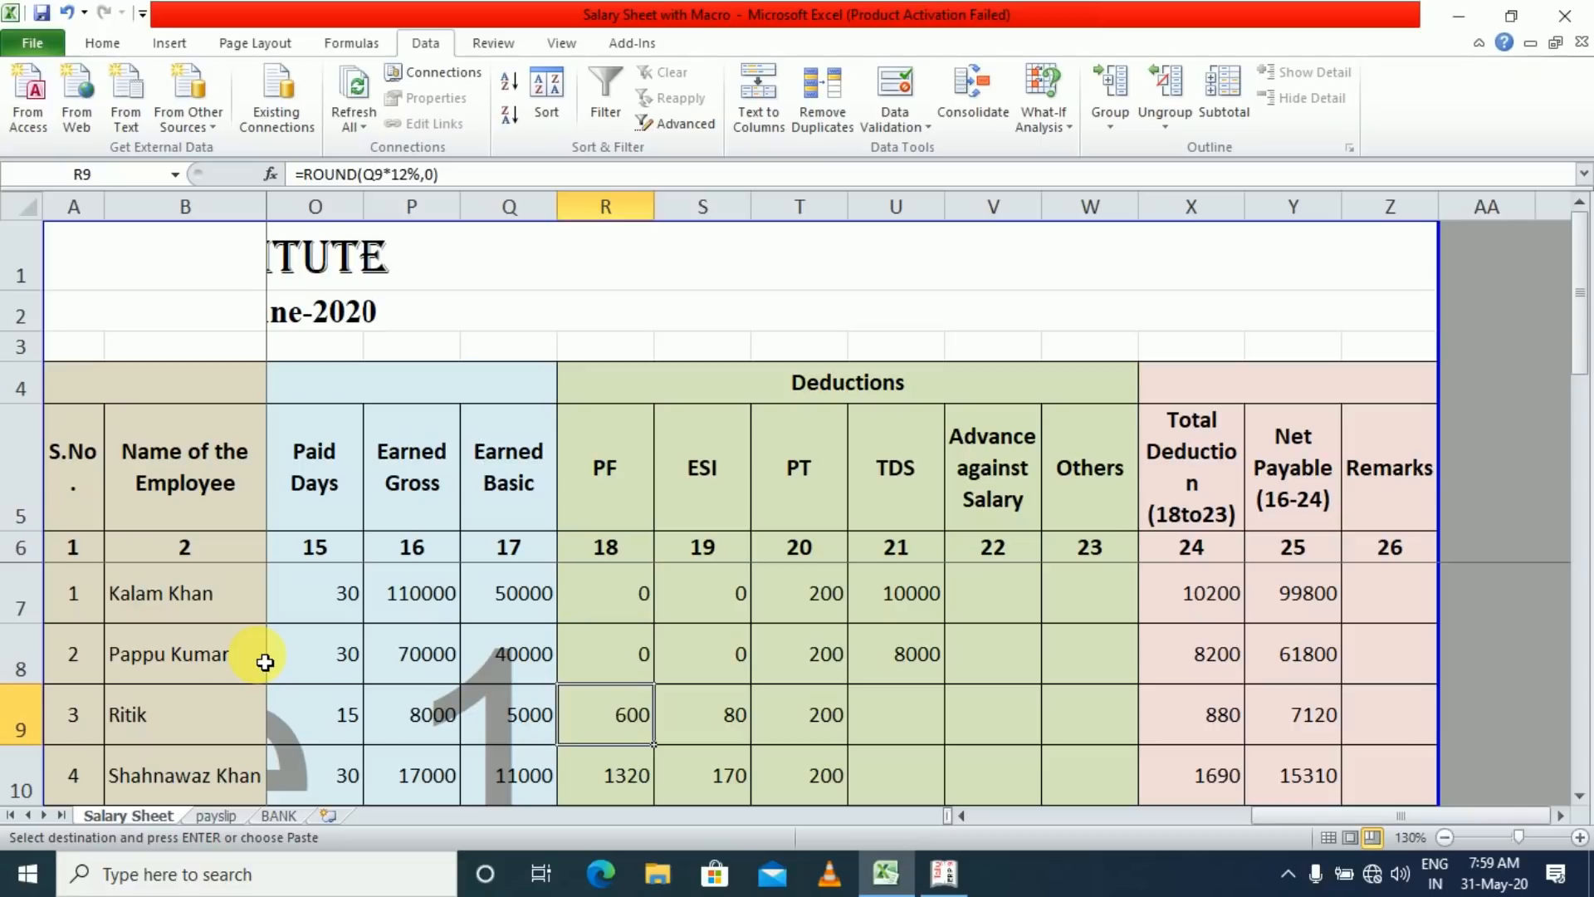
{"action": "key", "text": "Right"}
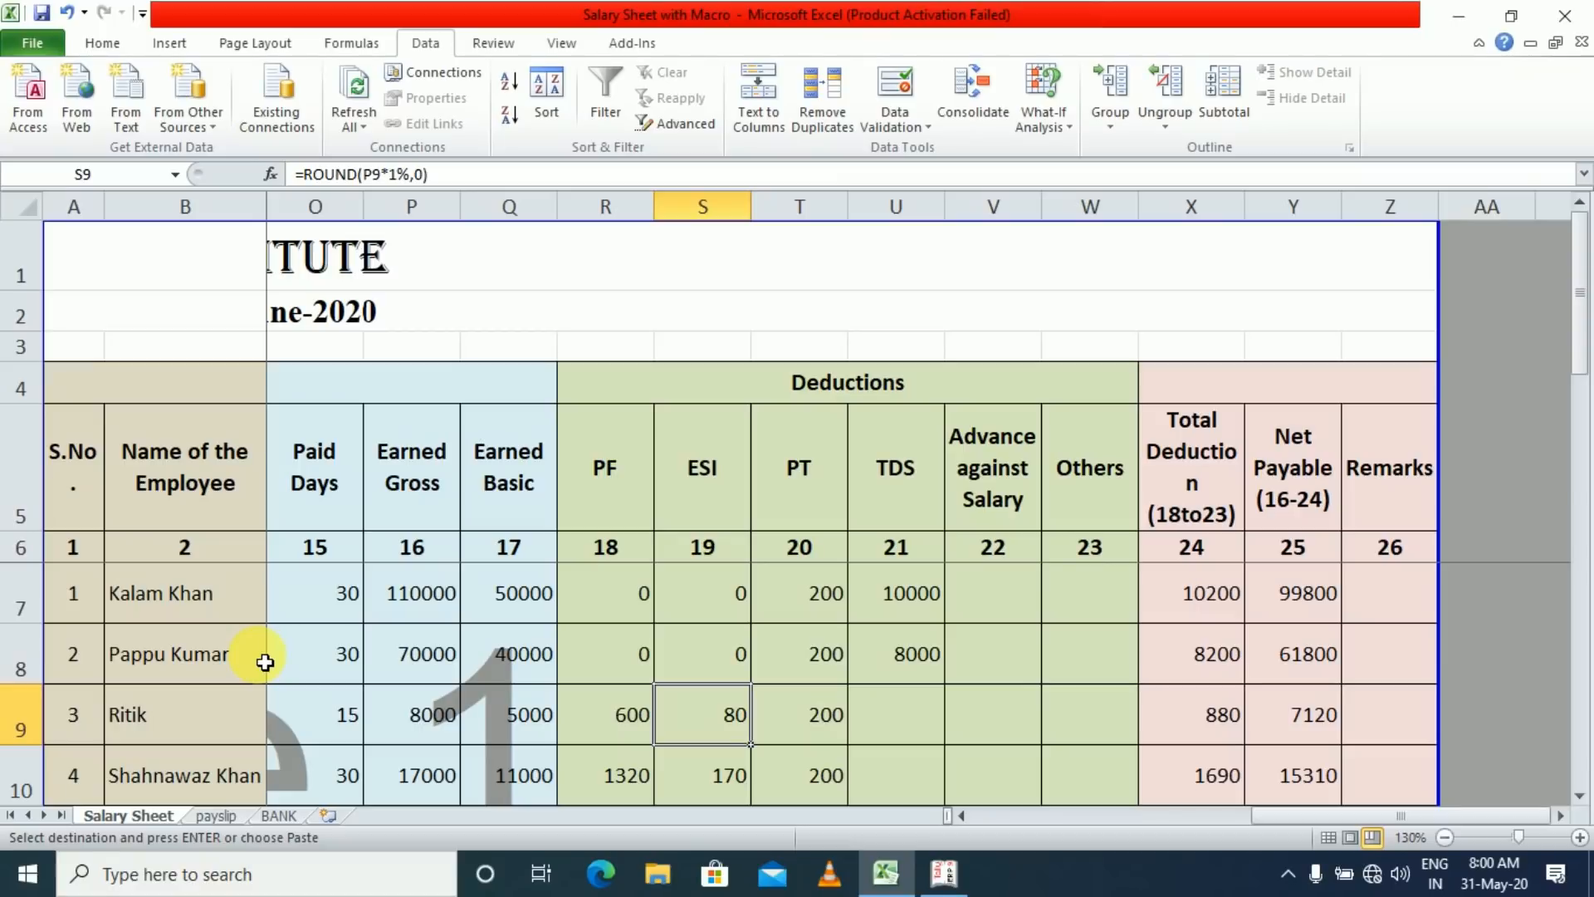
{"action": "key", "text": "alt+Tab"}
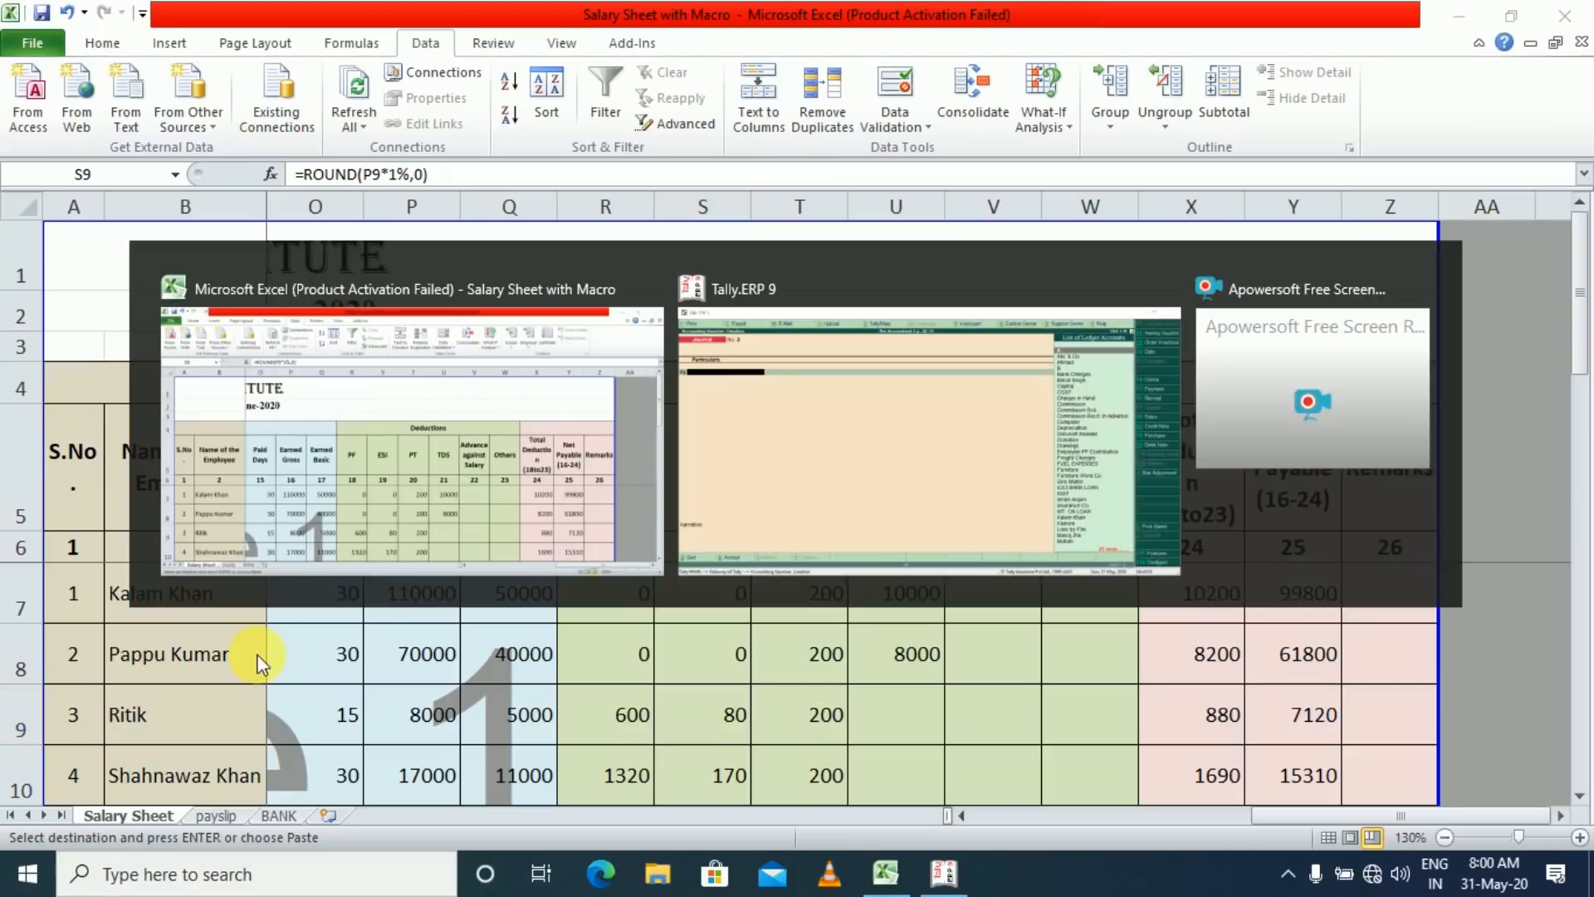
Open the vouchers report of the Employee PF Contribution ledger.
{"action": "key", "text": "Escape"}
{"action": "key", "text": "Up"}
{"action": "key", "text": "Up"}
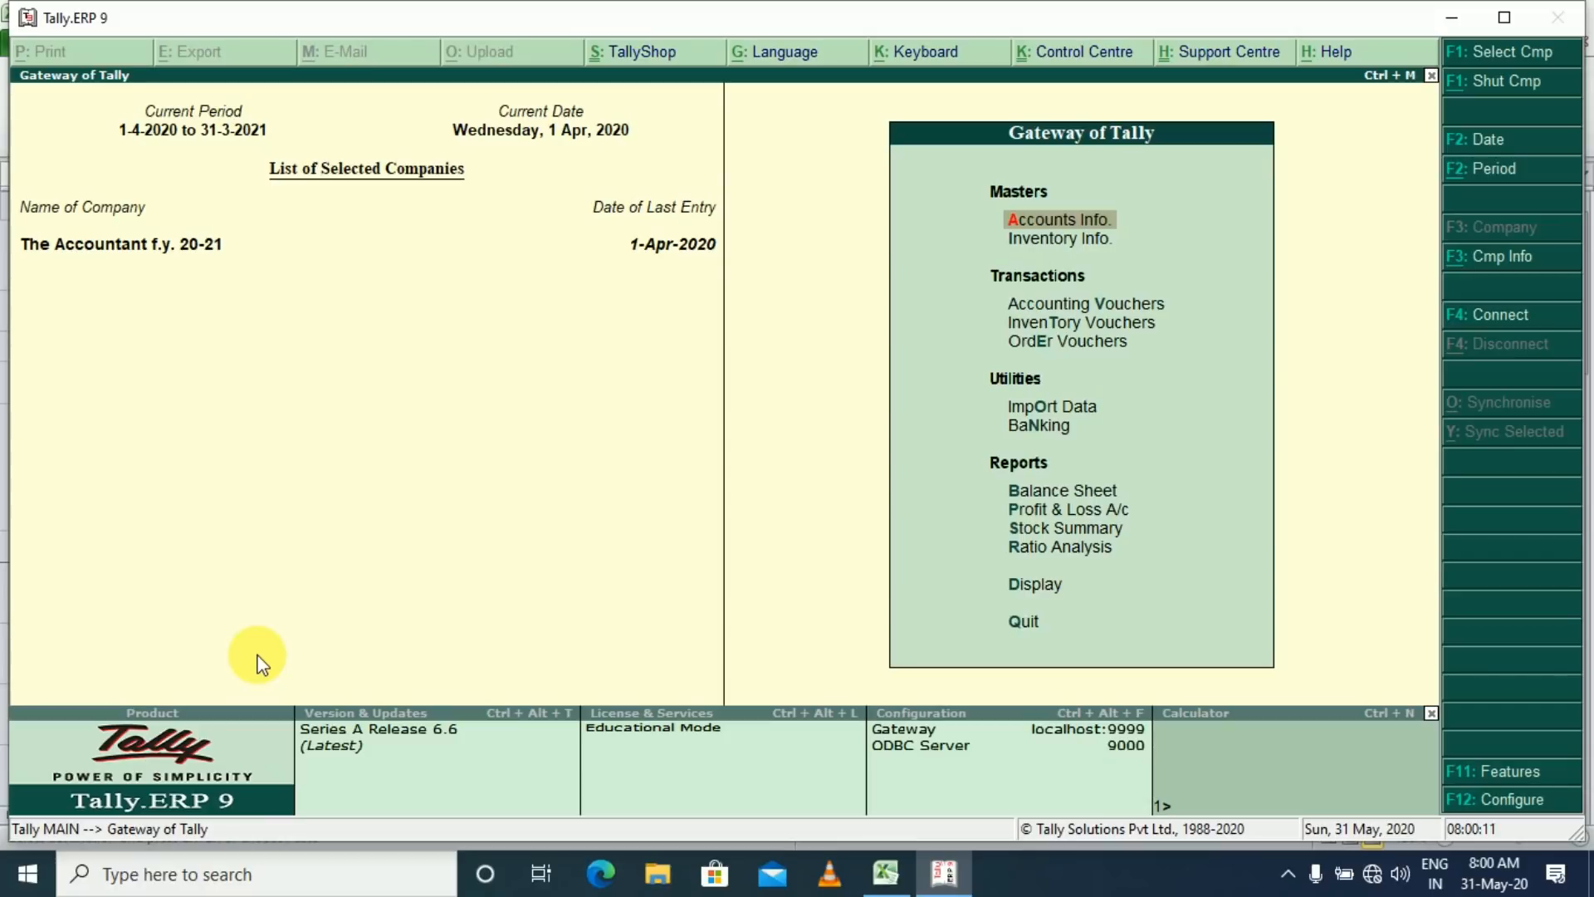
{"action": "key", "text": "d"}
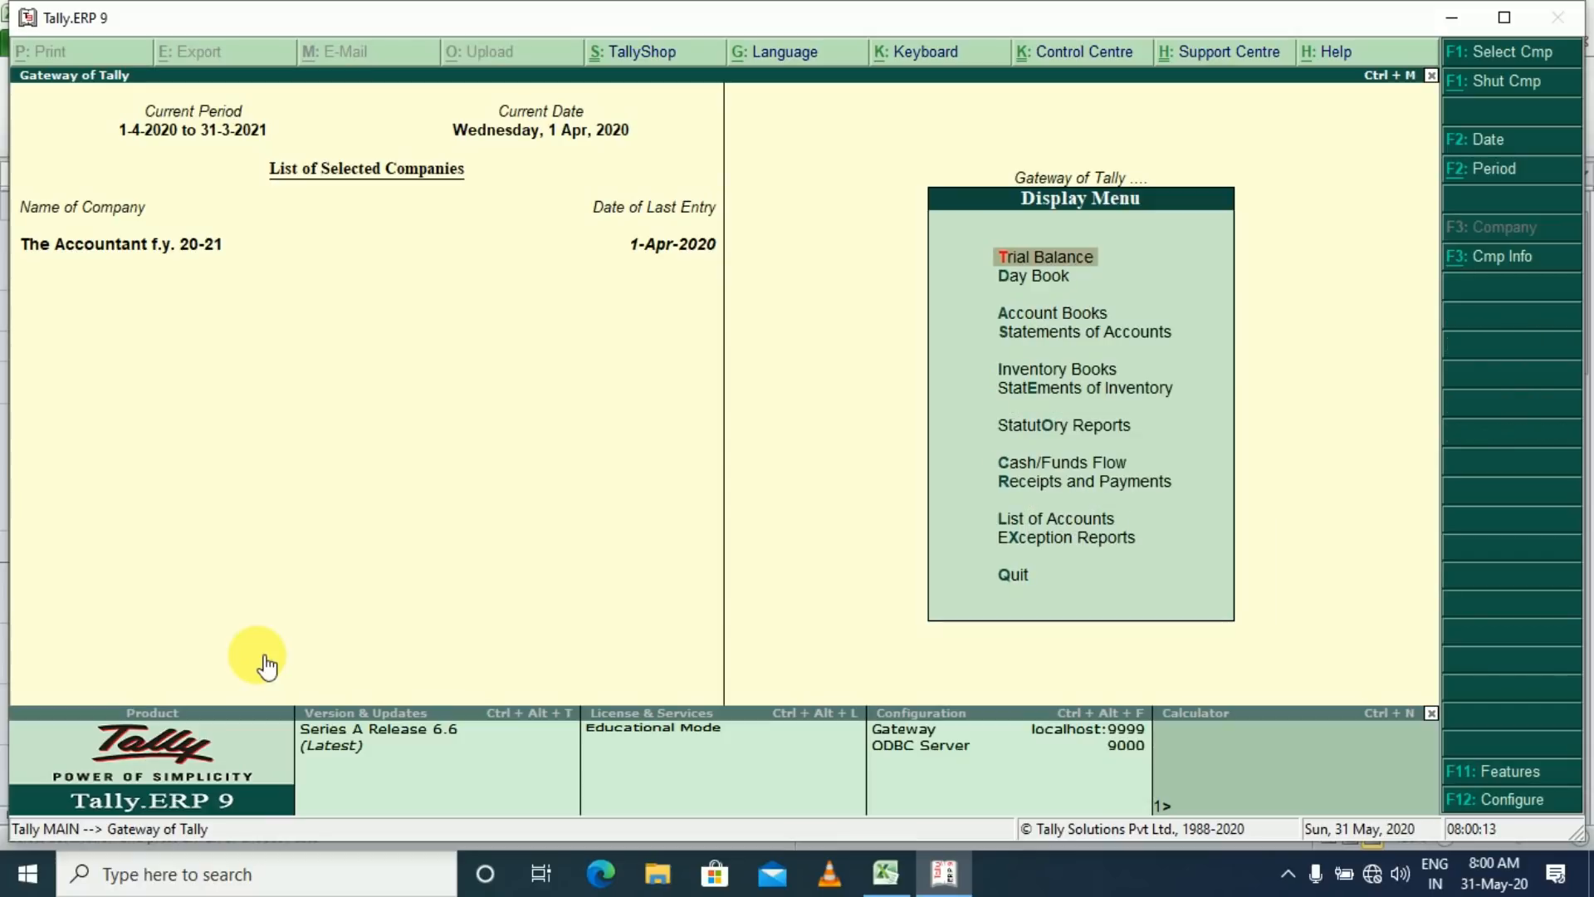
{"action": "key", "text": "Down"}
{"action": "key", "text": "Down"}
{"action": "key", "text": "Return"}
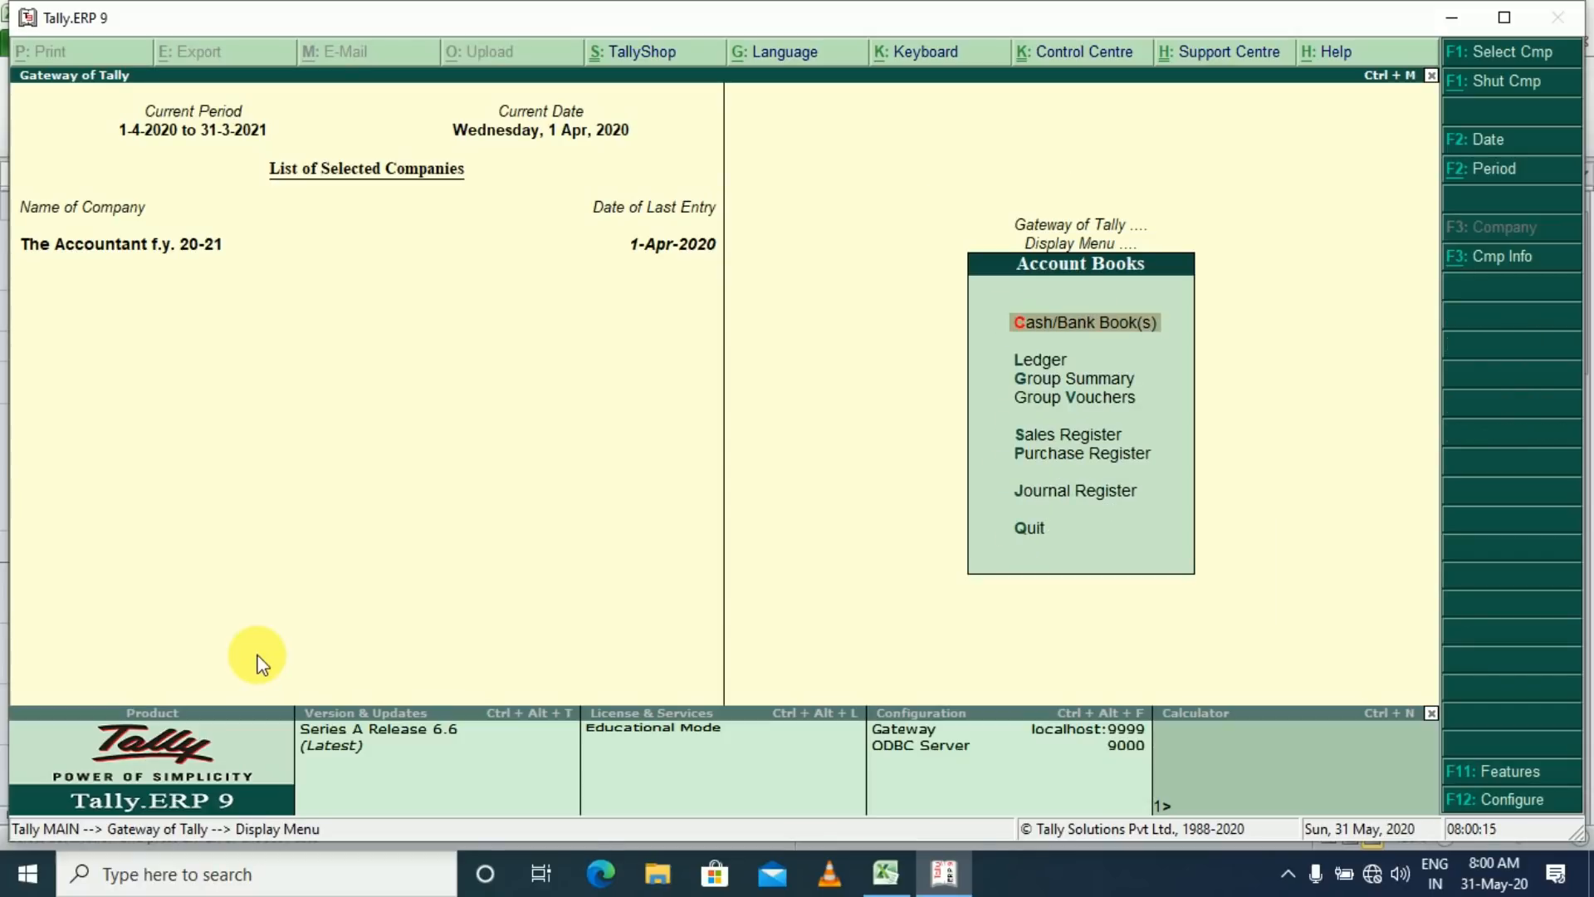
{"action": "key", "text": "Down"}
{"action": "key", "text": "Return"}
{"action": "type", "text": "Emp"}
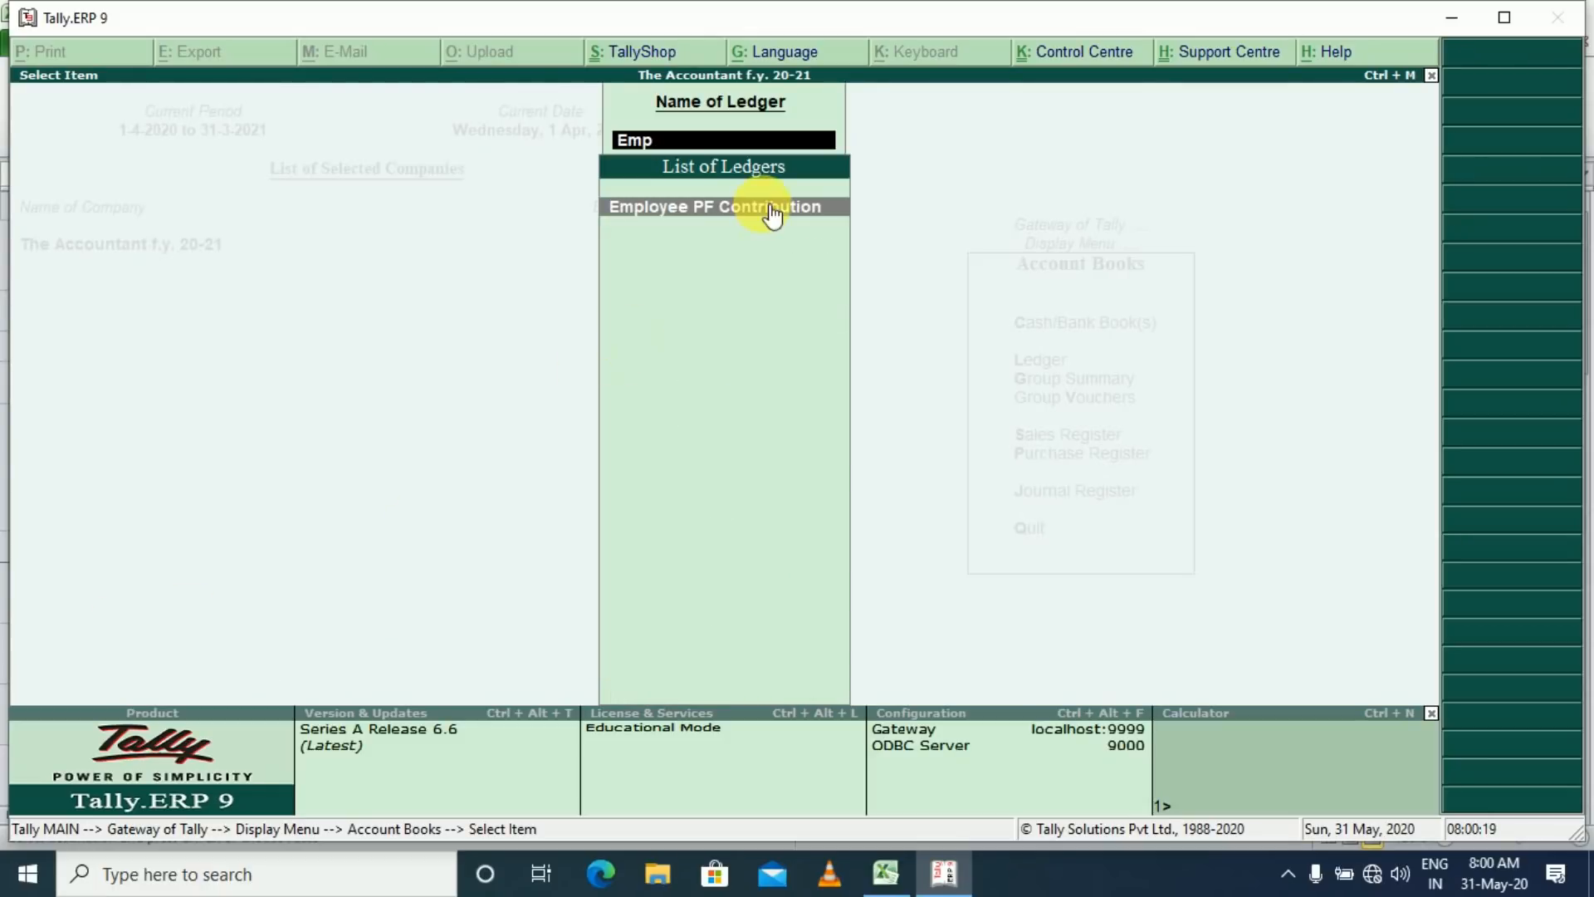
{"action": "left_click", "coordinate": [756, 226]}
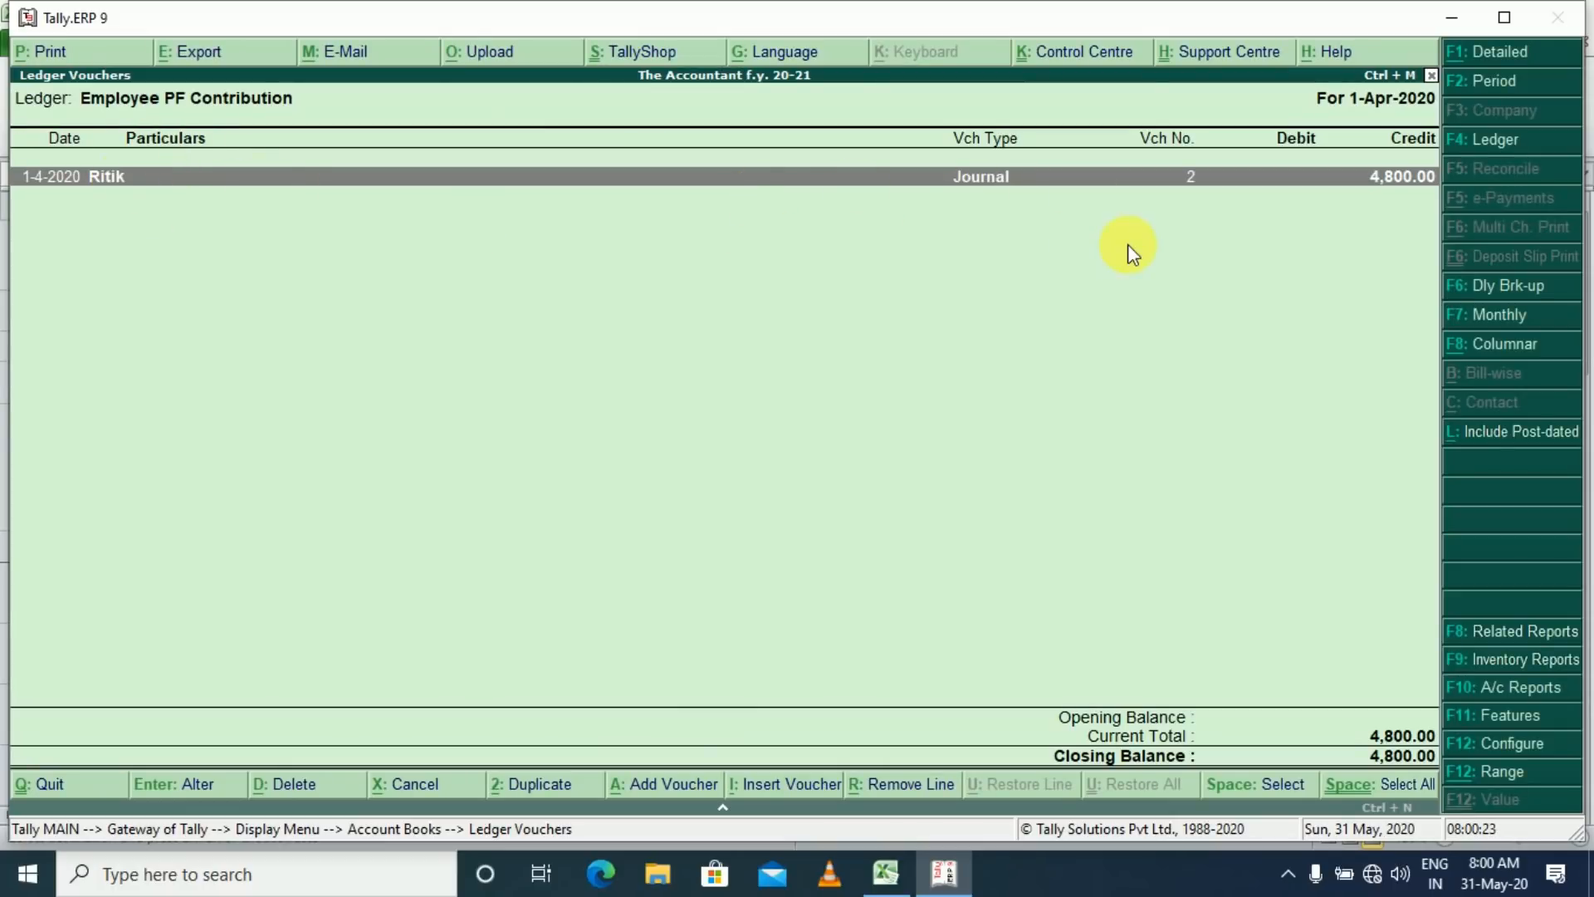
Duplicate the PF journal voucher as the starting point for a new journal entry.
{"action": "key", "text": "Return"}
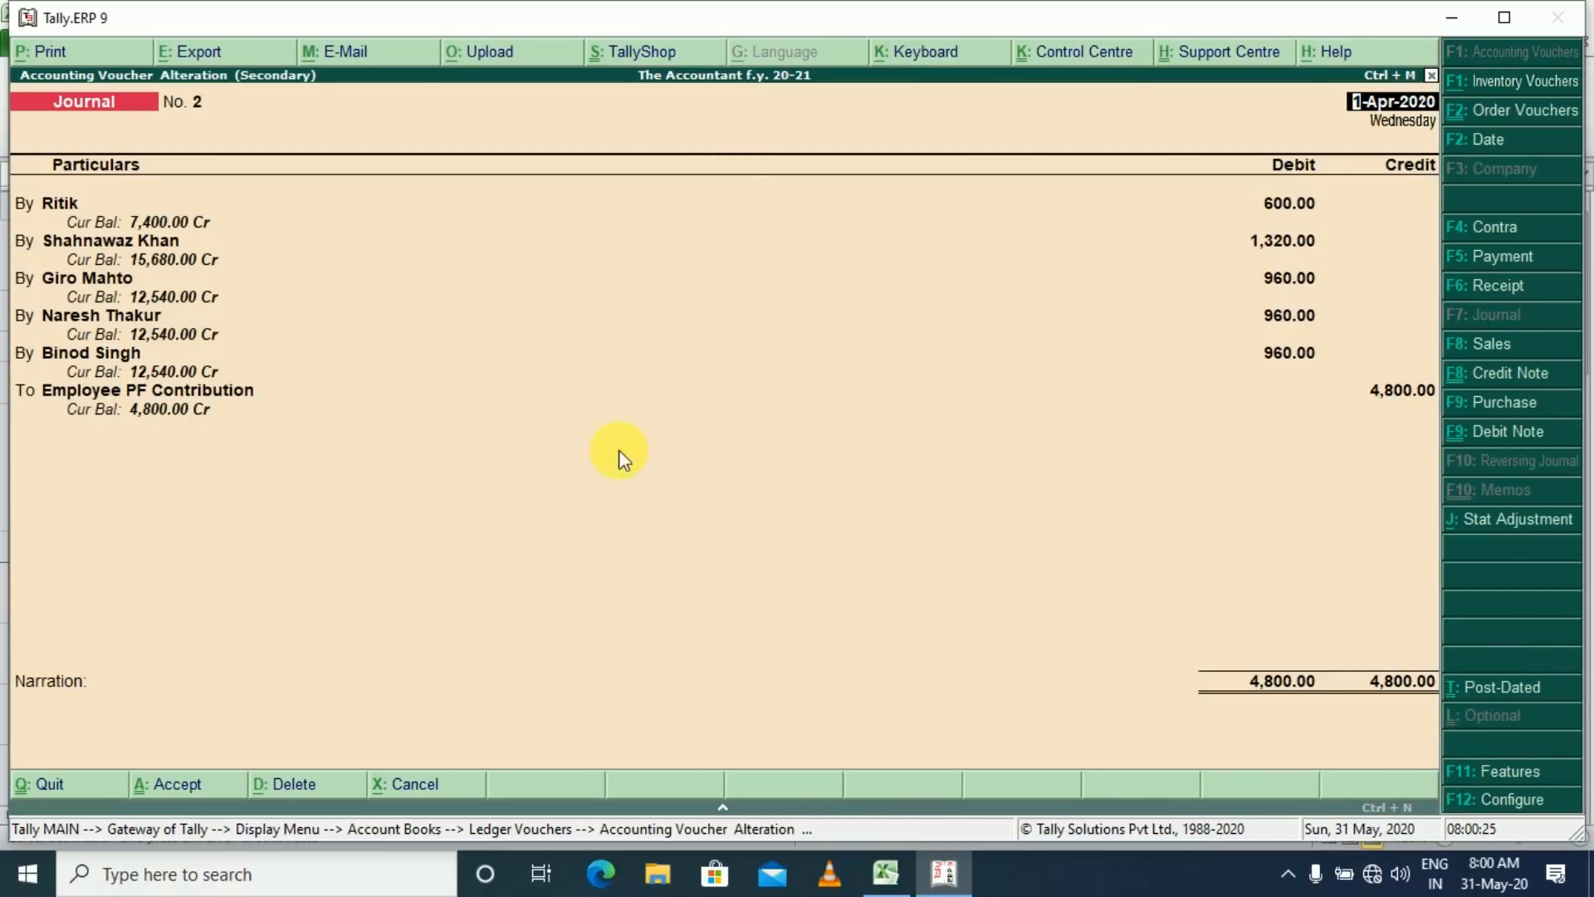
{"action": "key", "text": "Escape"}
{"action": "key", "text": "y"}
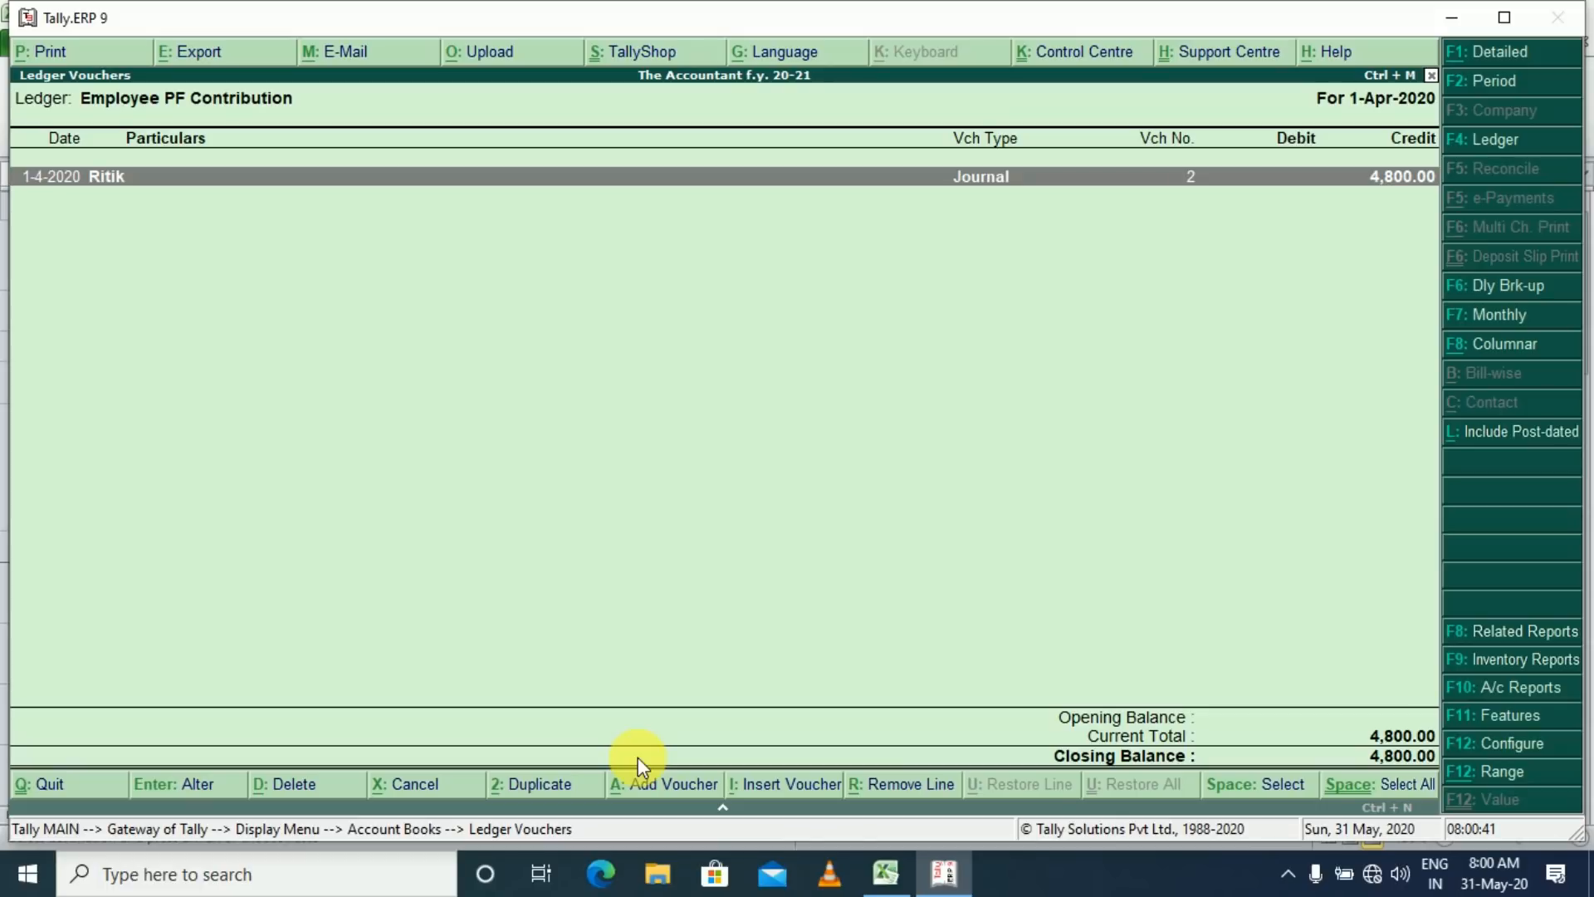
{"action": "key", "text": "alt+2"}
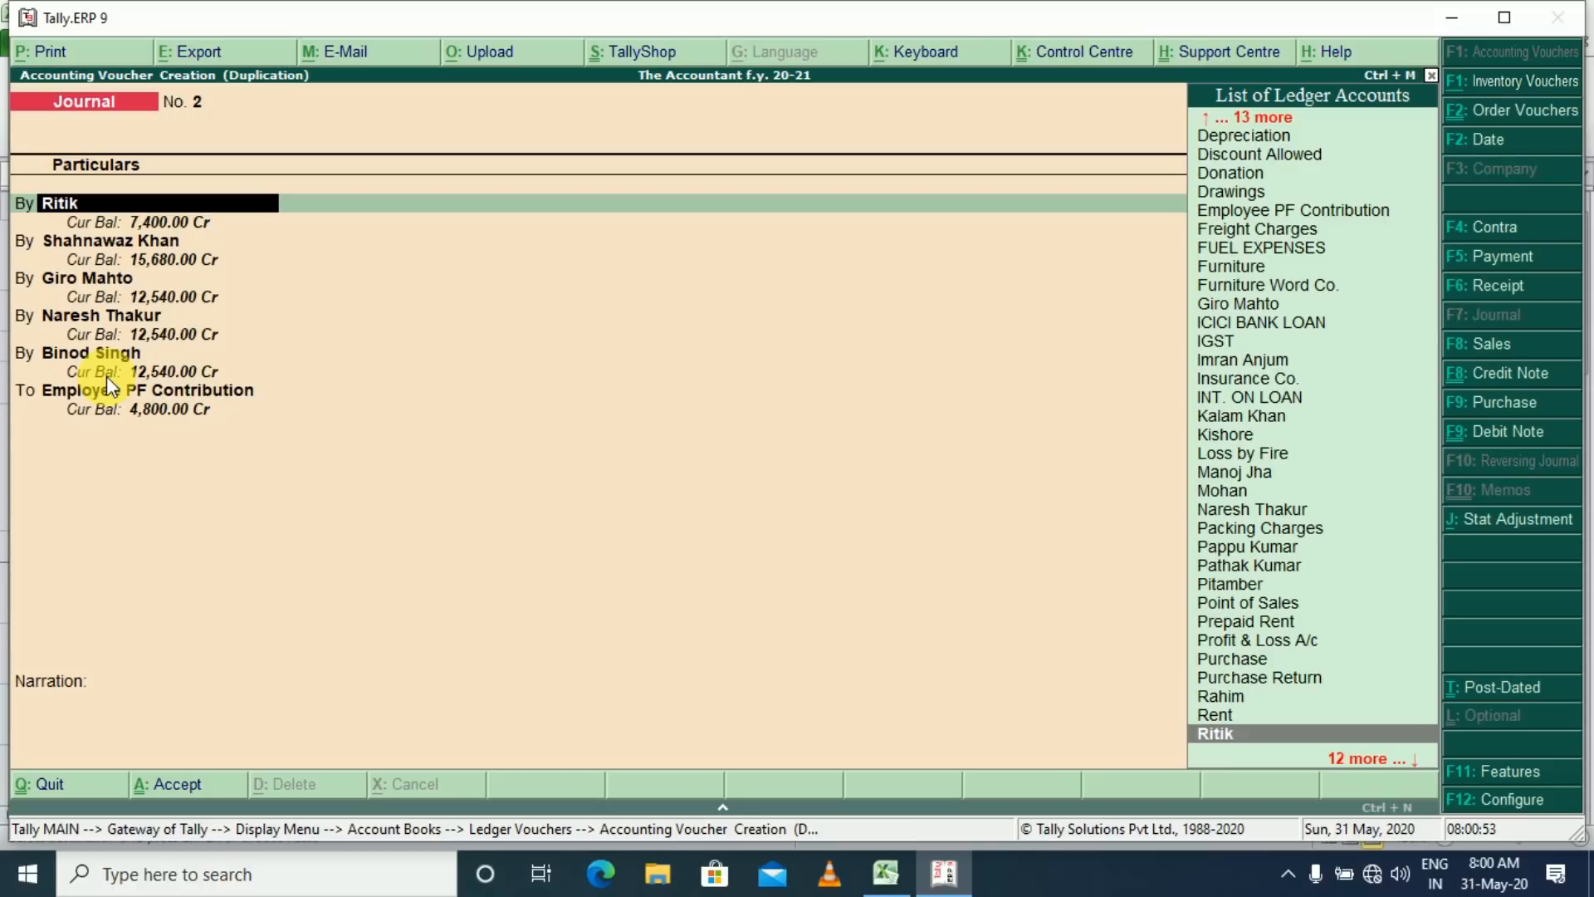
{"action": "key", "text": "Return"}
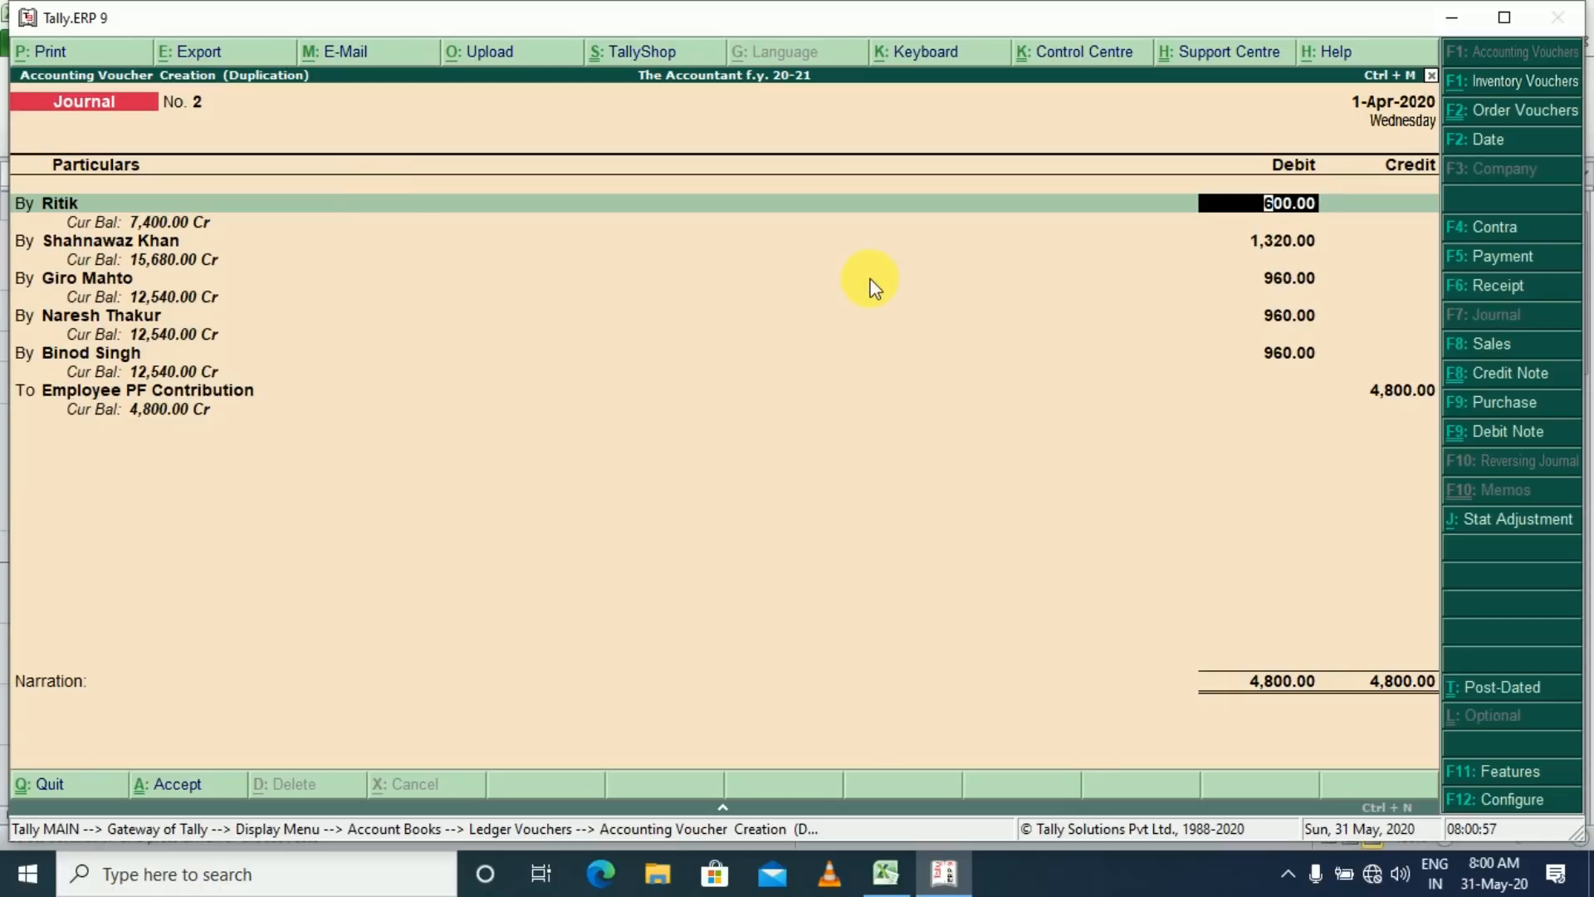
Set Ritik's debit amount to 80 in the duplicated journal.
{"action": "key", "text": "alt+Tab"}
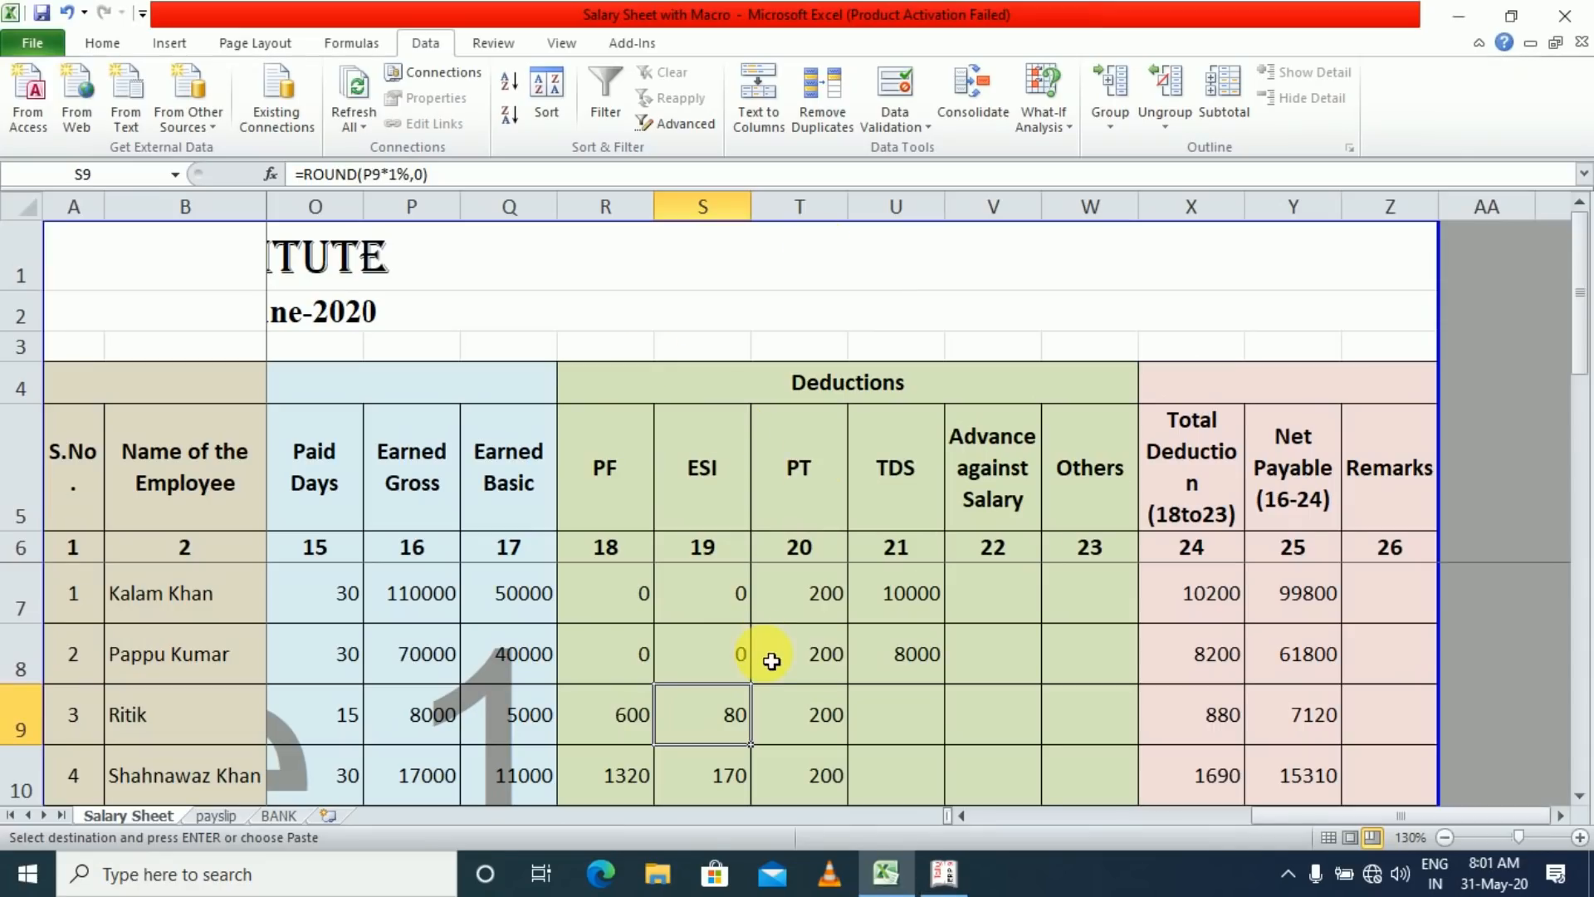
{"action": "key", "text": "alt+Tab"}
{"action": "type", "text": "80"}
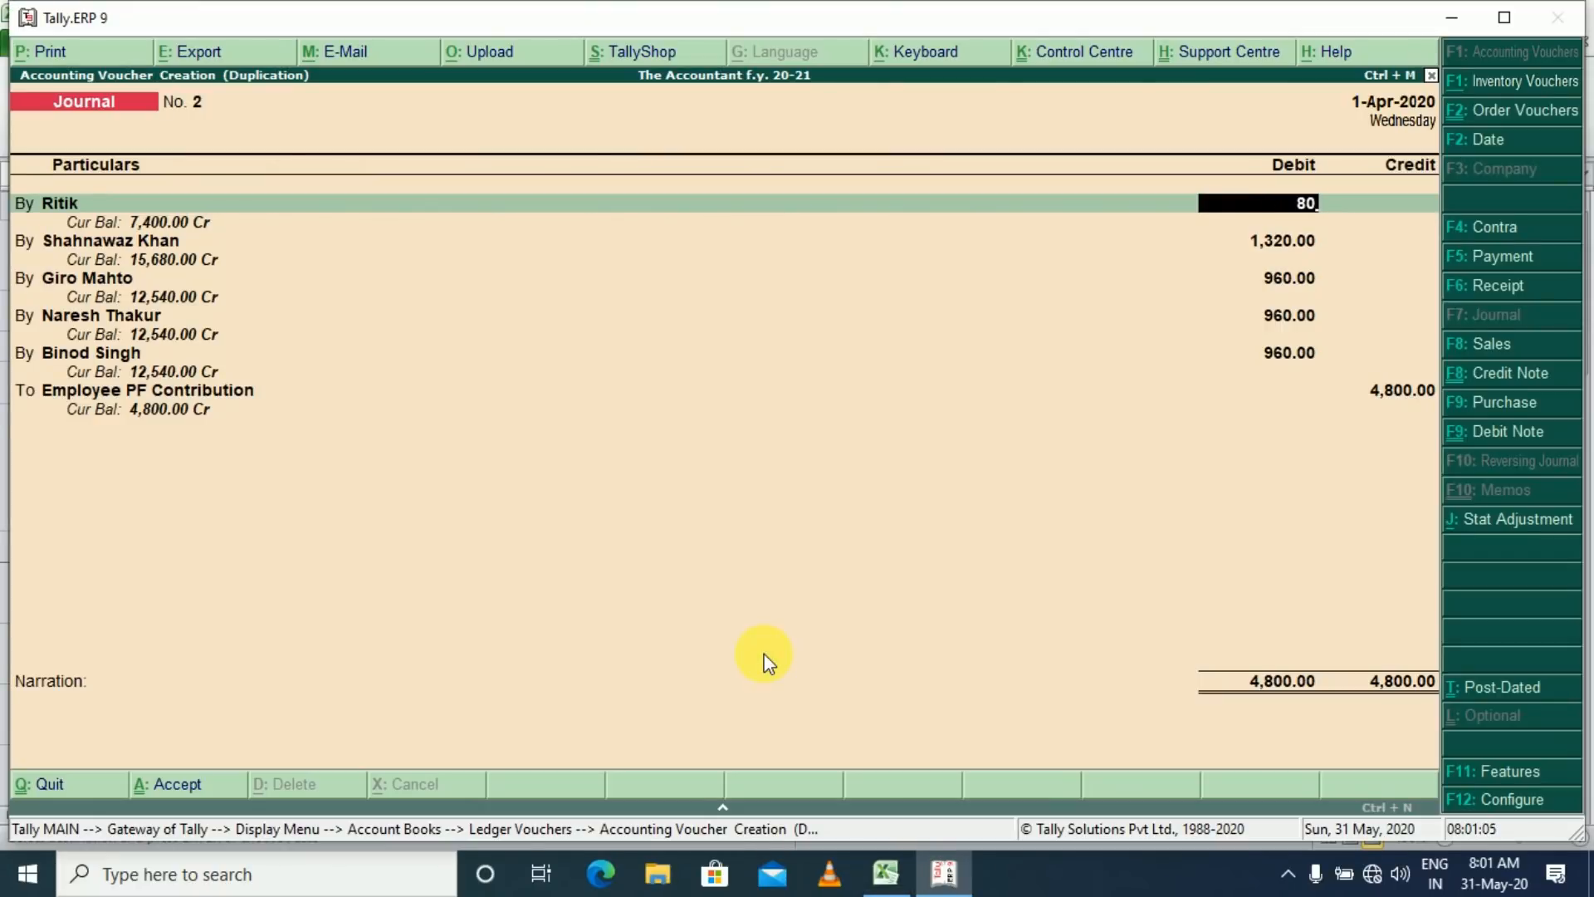
{"action": "key", "text": "Return"}
{"action": "key", "text": "Return"}
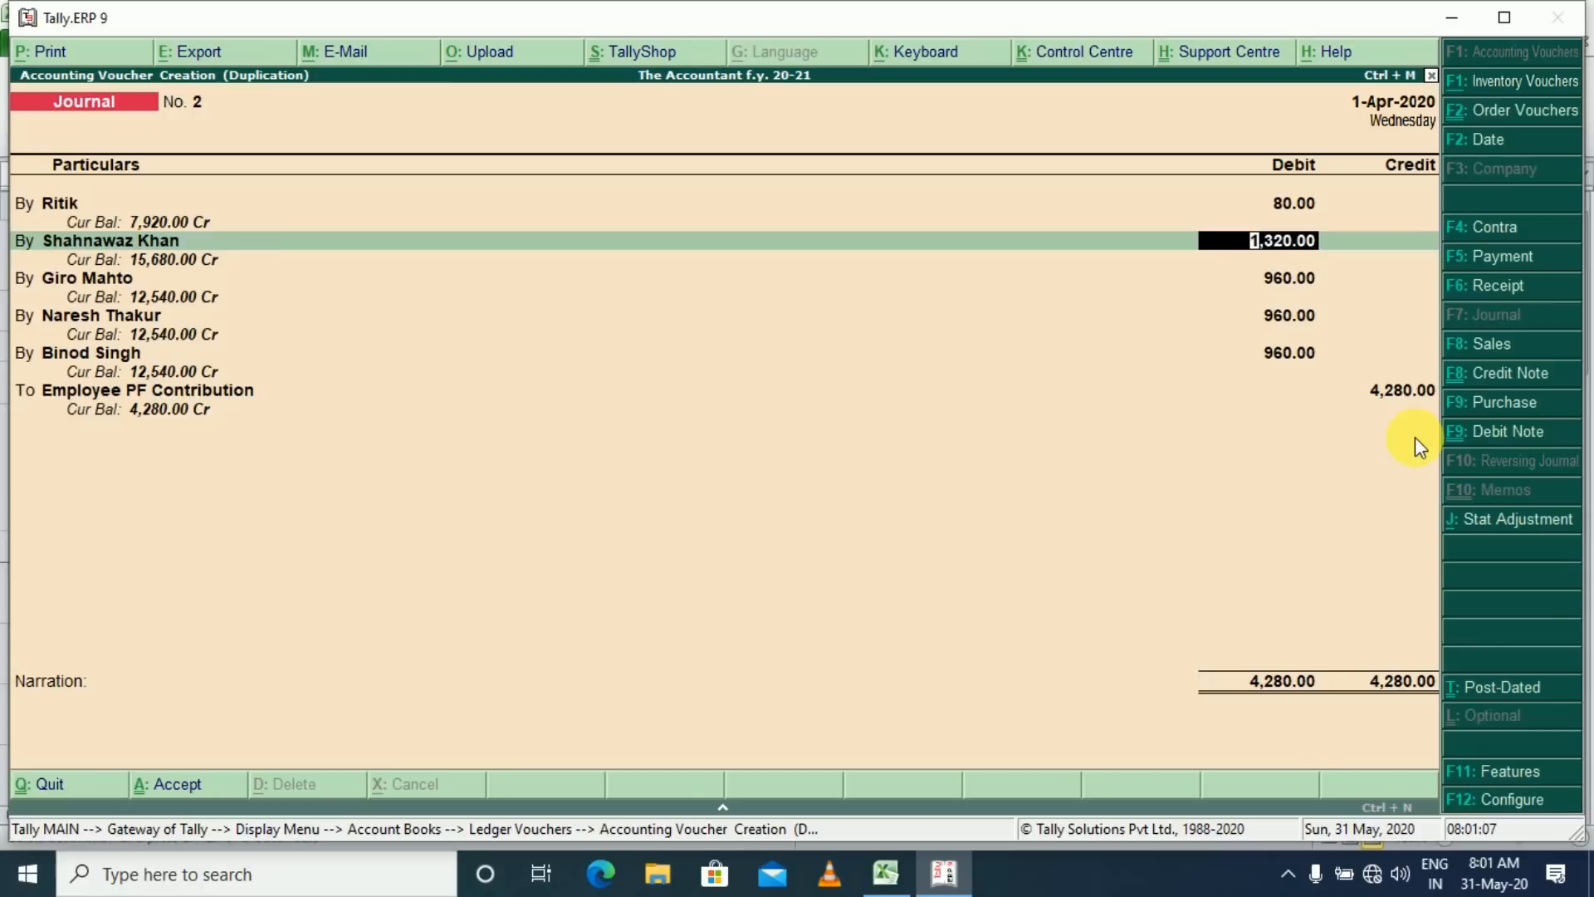
{"action": "key", "text": "alt+Tab"}
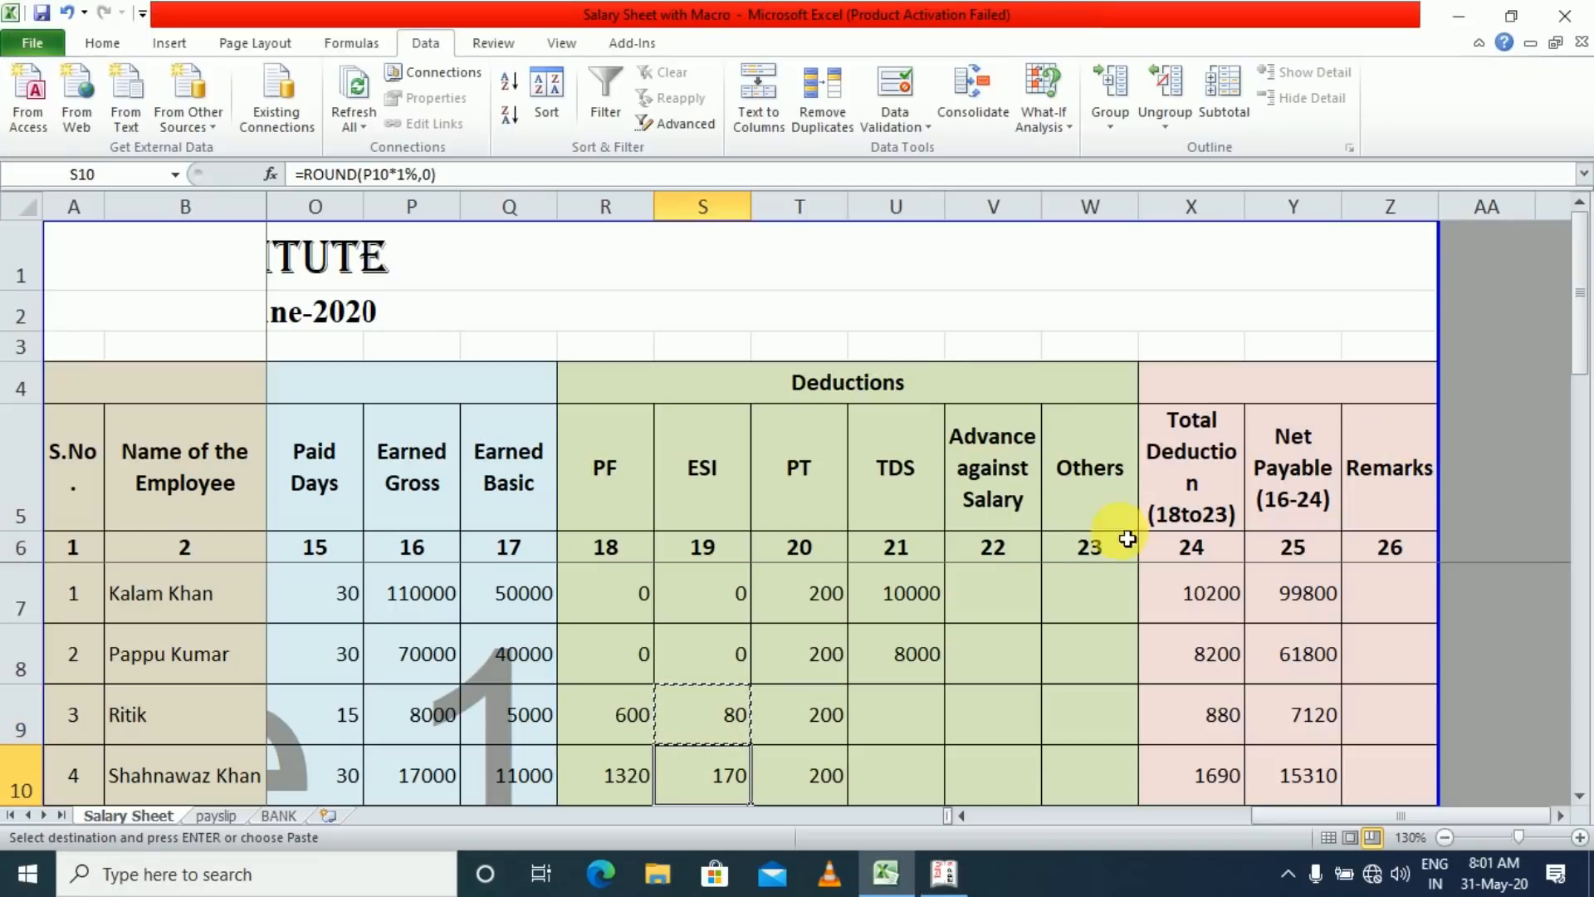
{"action": "key", "text": "Right"}
{"action": "key", "text": "alt+Tab"}
{"action": "type", "text": "170"}
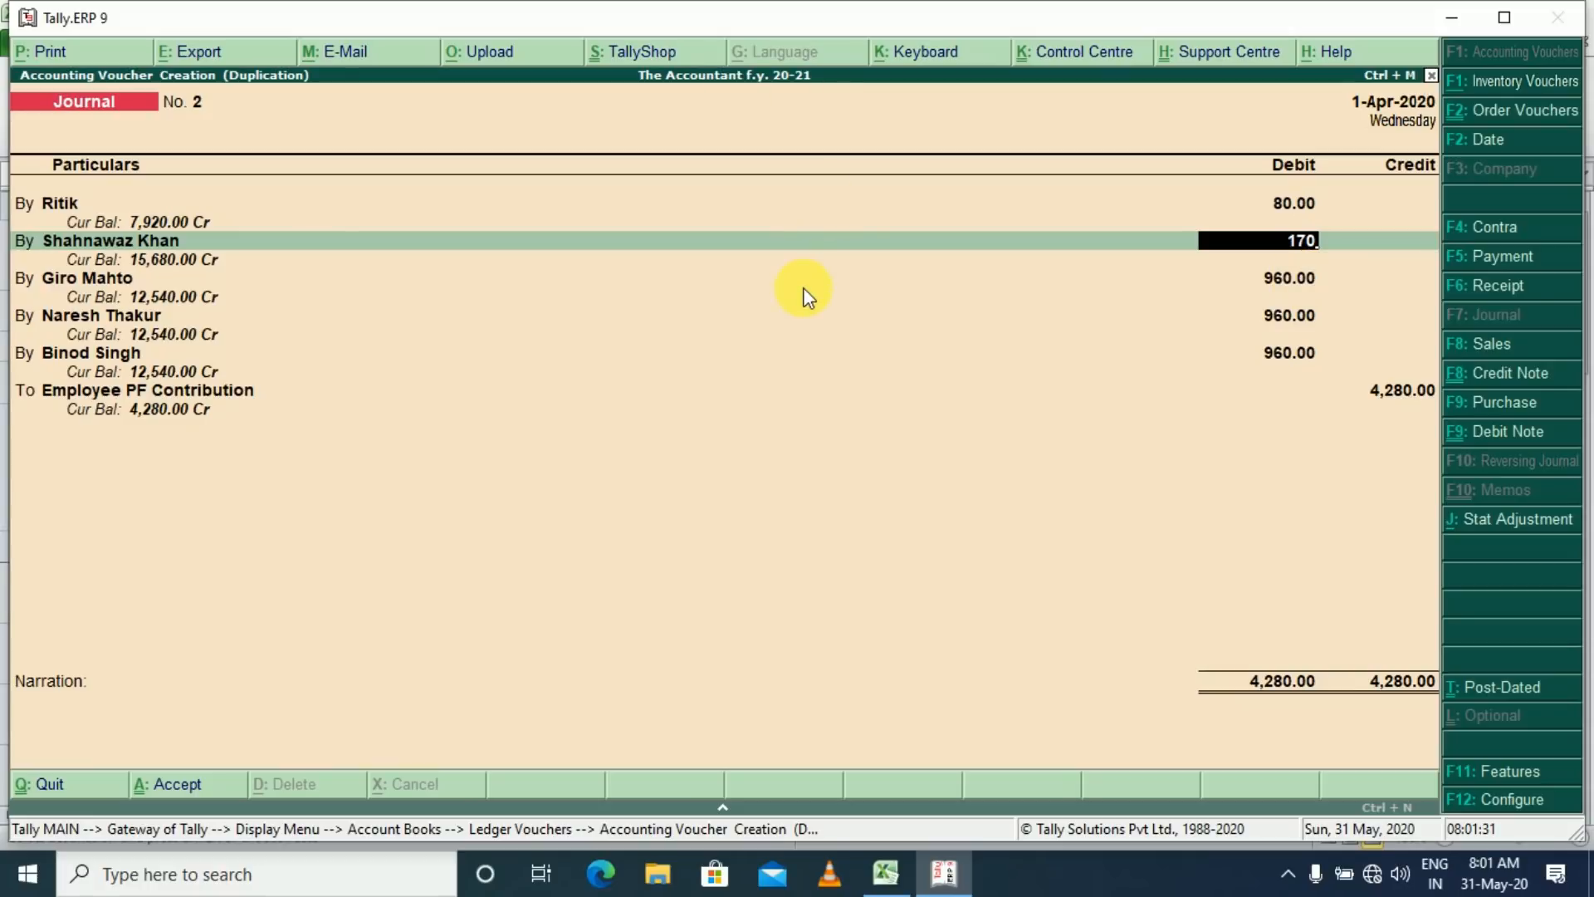
{"action": "key", "text": "Return"}
{"action": "key", "text": "Return"}
{"action": "key", "text": "Return"}
{"action": "key", "text": "alt+Tab"}
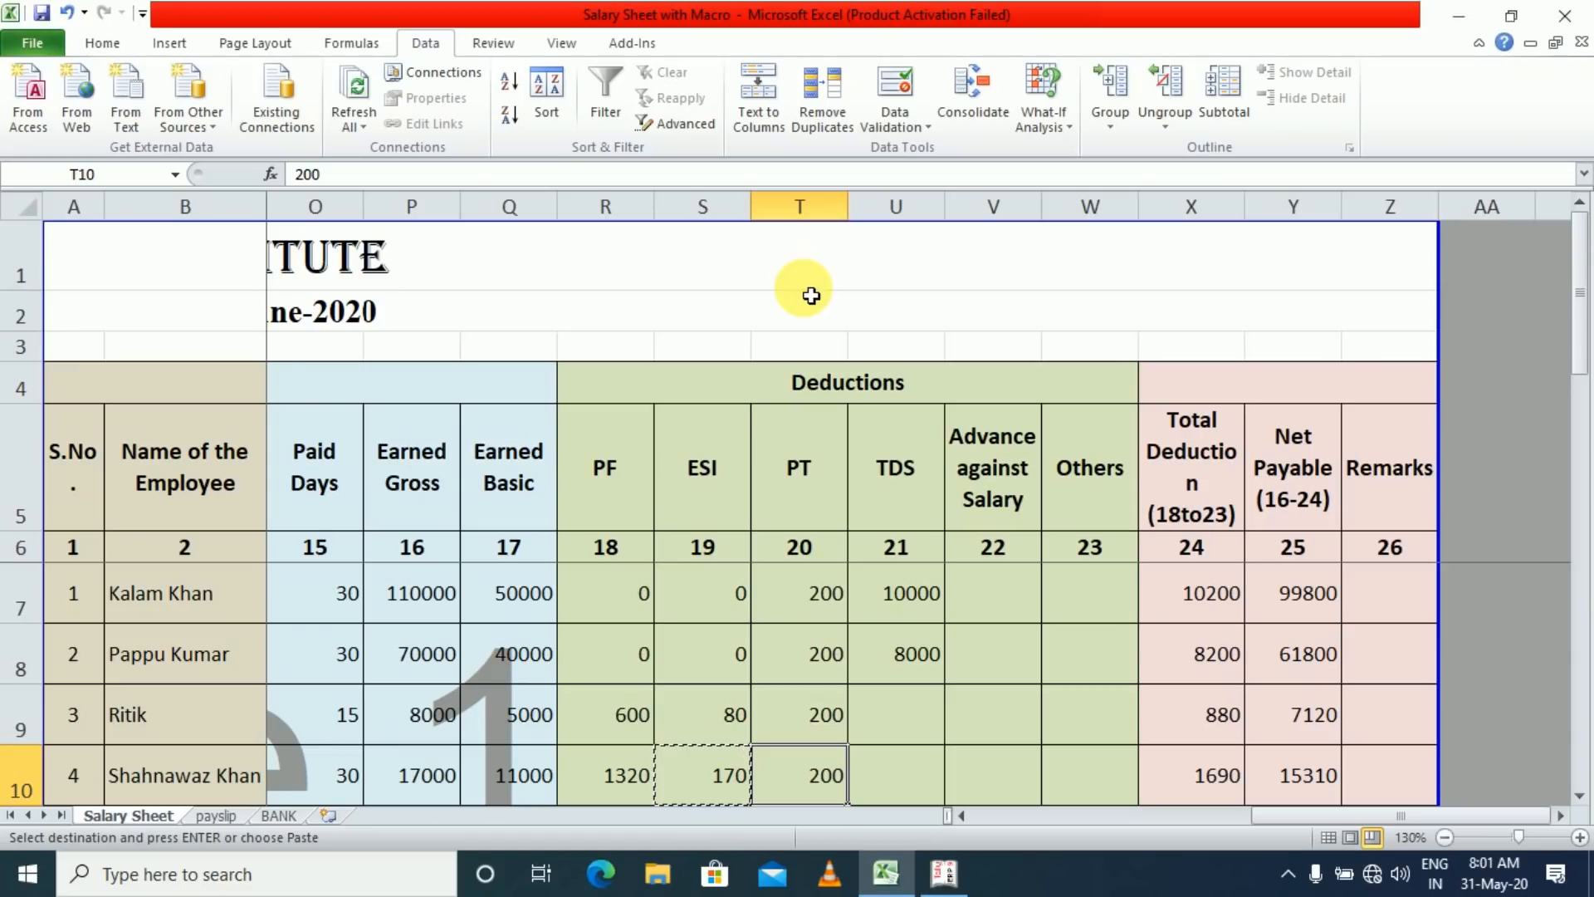
{"action": "key", "text": "Down"}
{"action": "key", "text": "Left"}
{"action": "key", "text": "Down"}
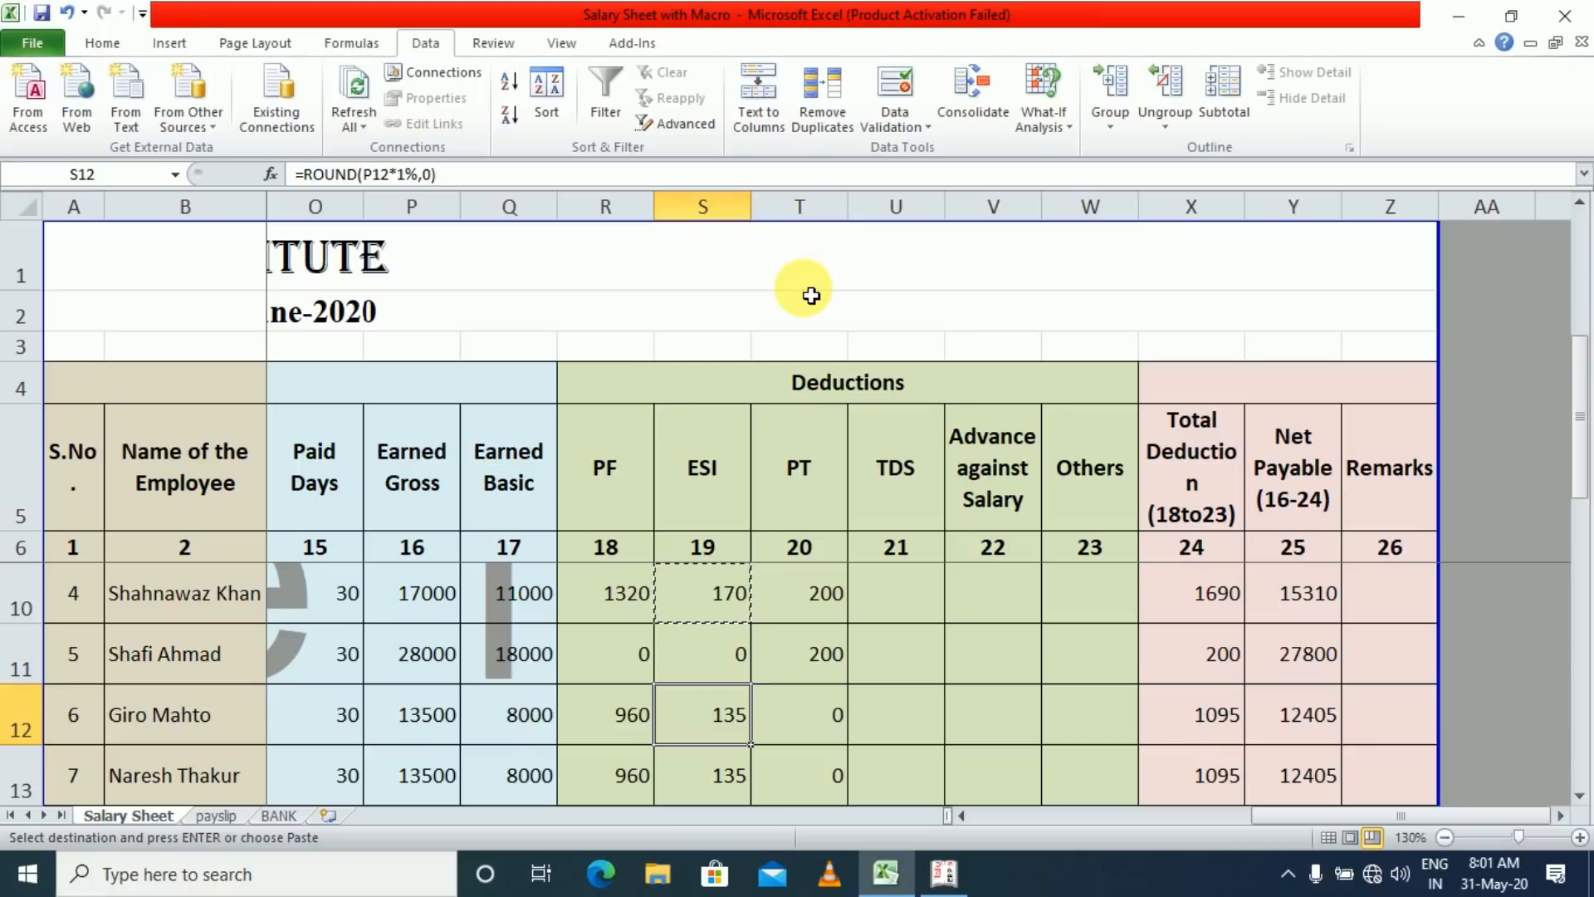
{"action": "key", "text": "alt+Tab"}
{"action": "type", "text": "135"}
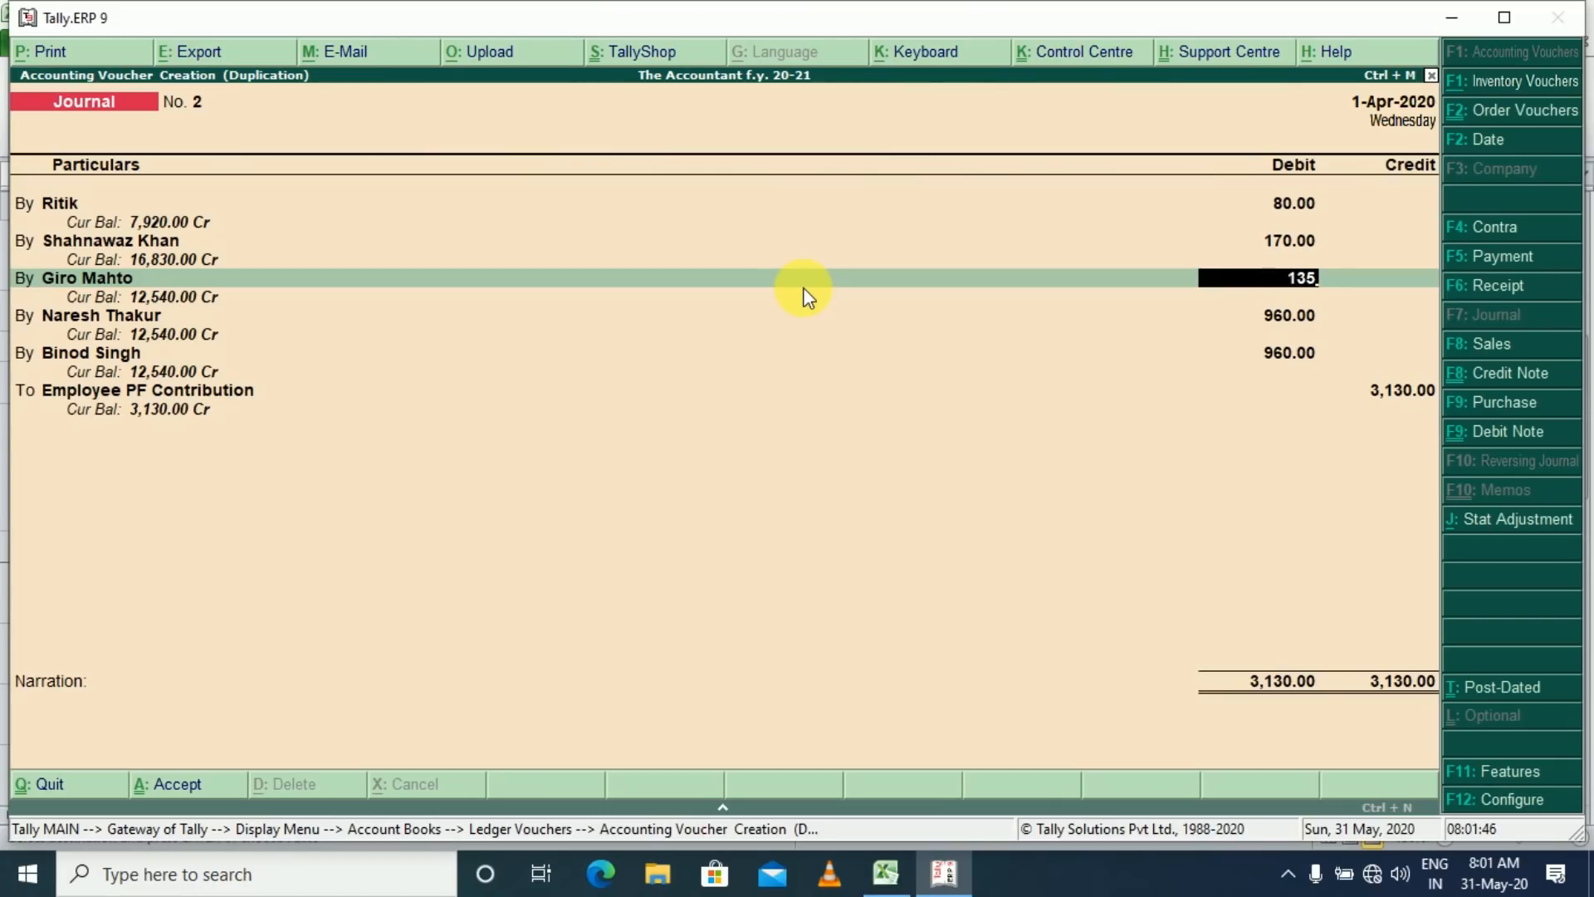
{"action": "key", "text": "BackSpace"}
{"action": "key", "text": "BackSpace"}
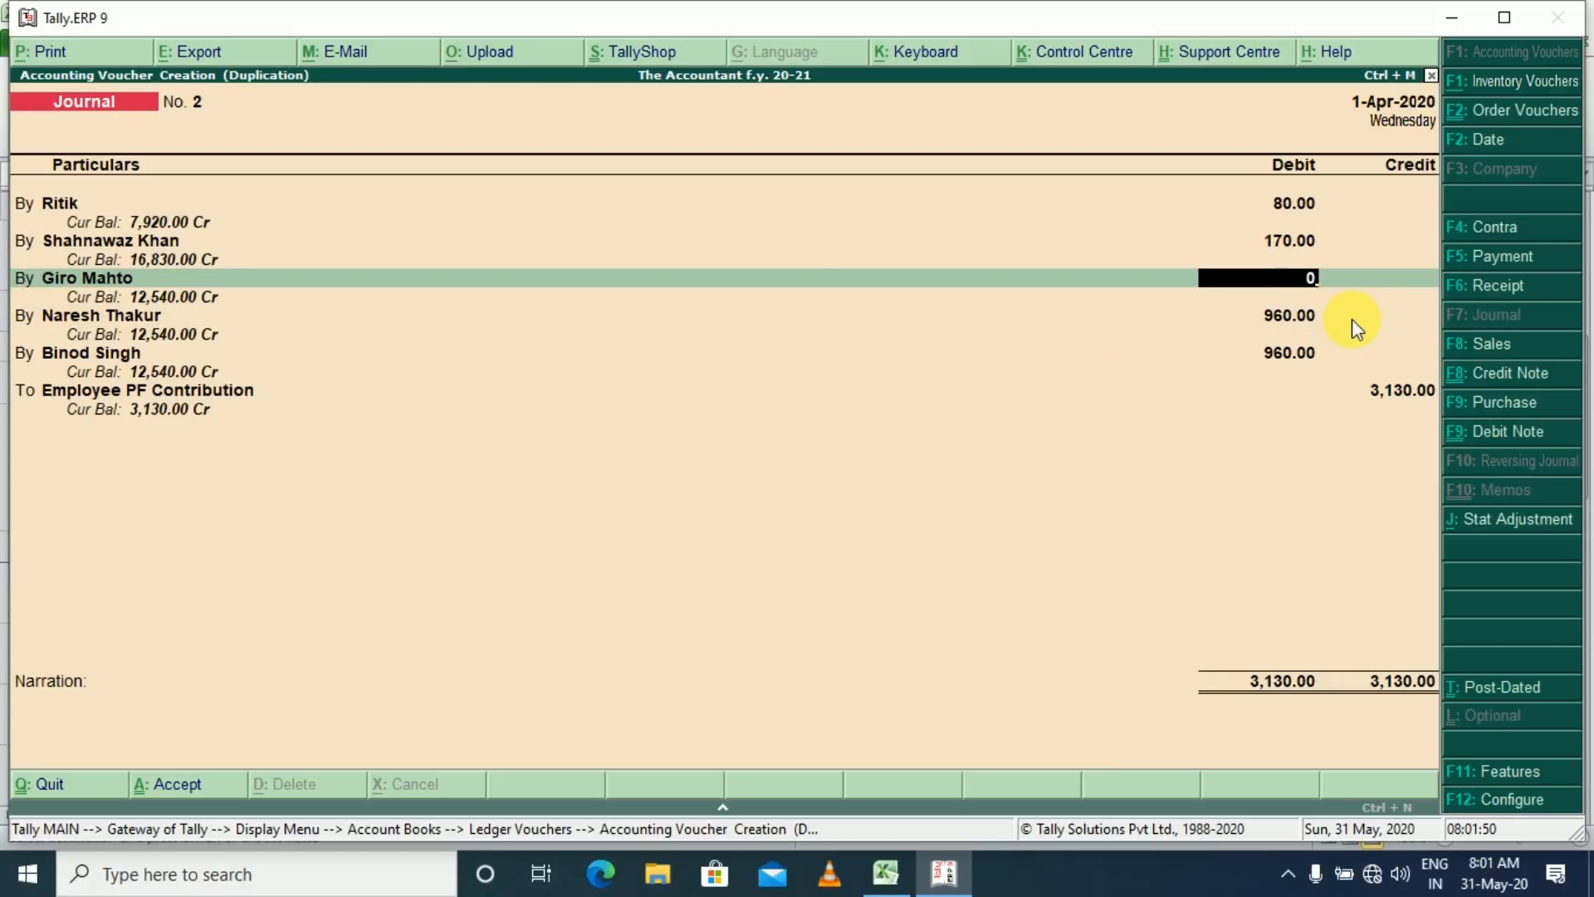
{"action": "key", "text": "Return"}
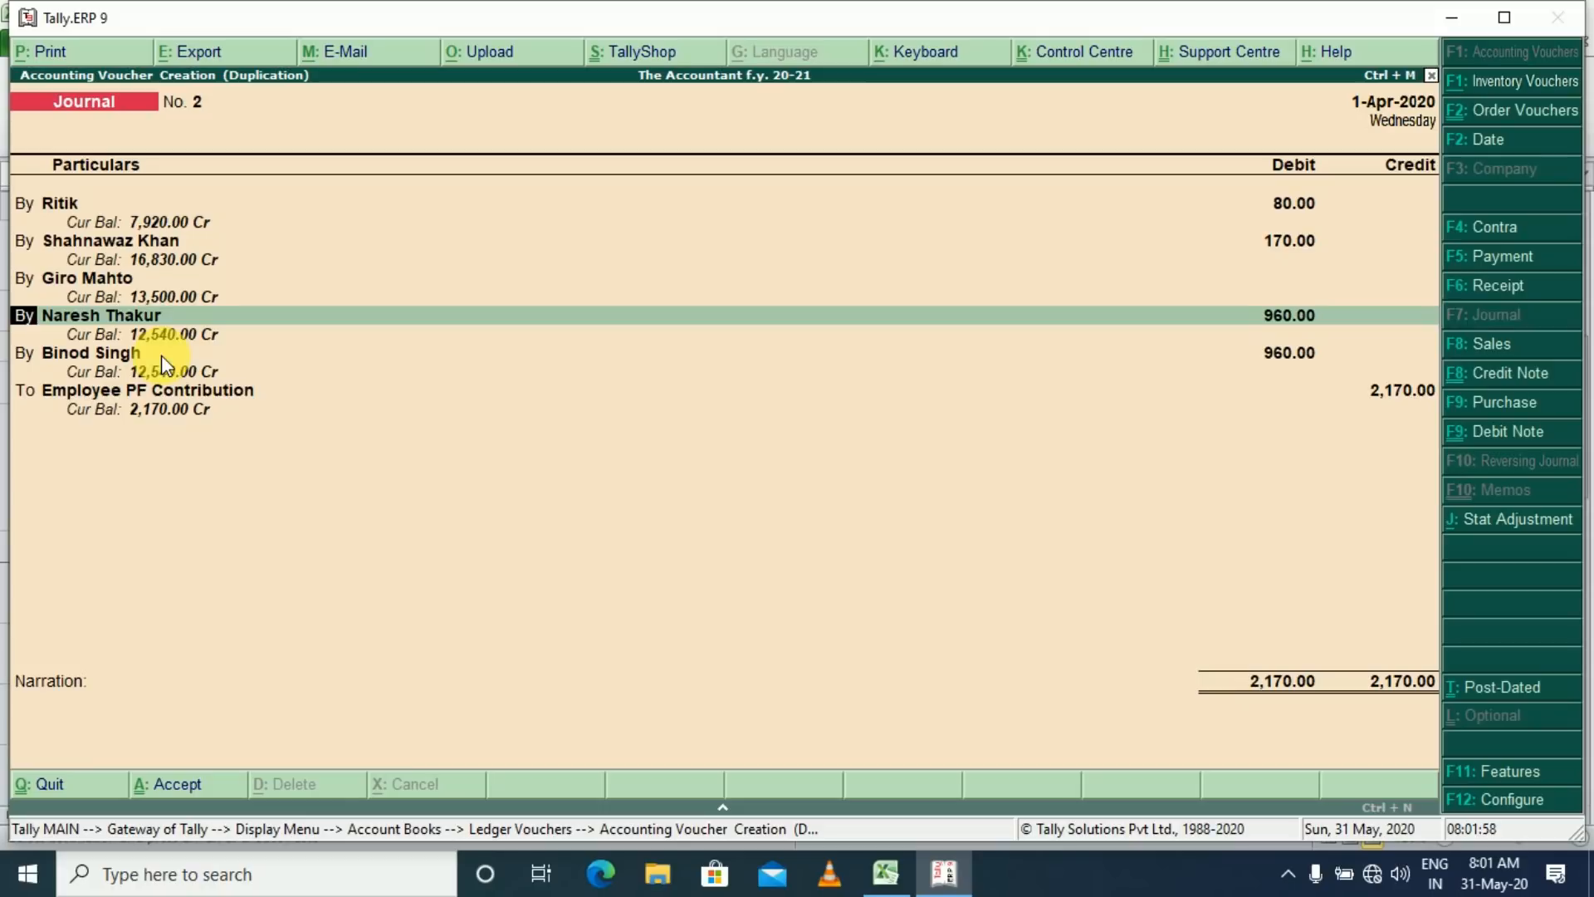
{"action": "key", "text": "Up"}
{"action": "type", "text": "135"}
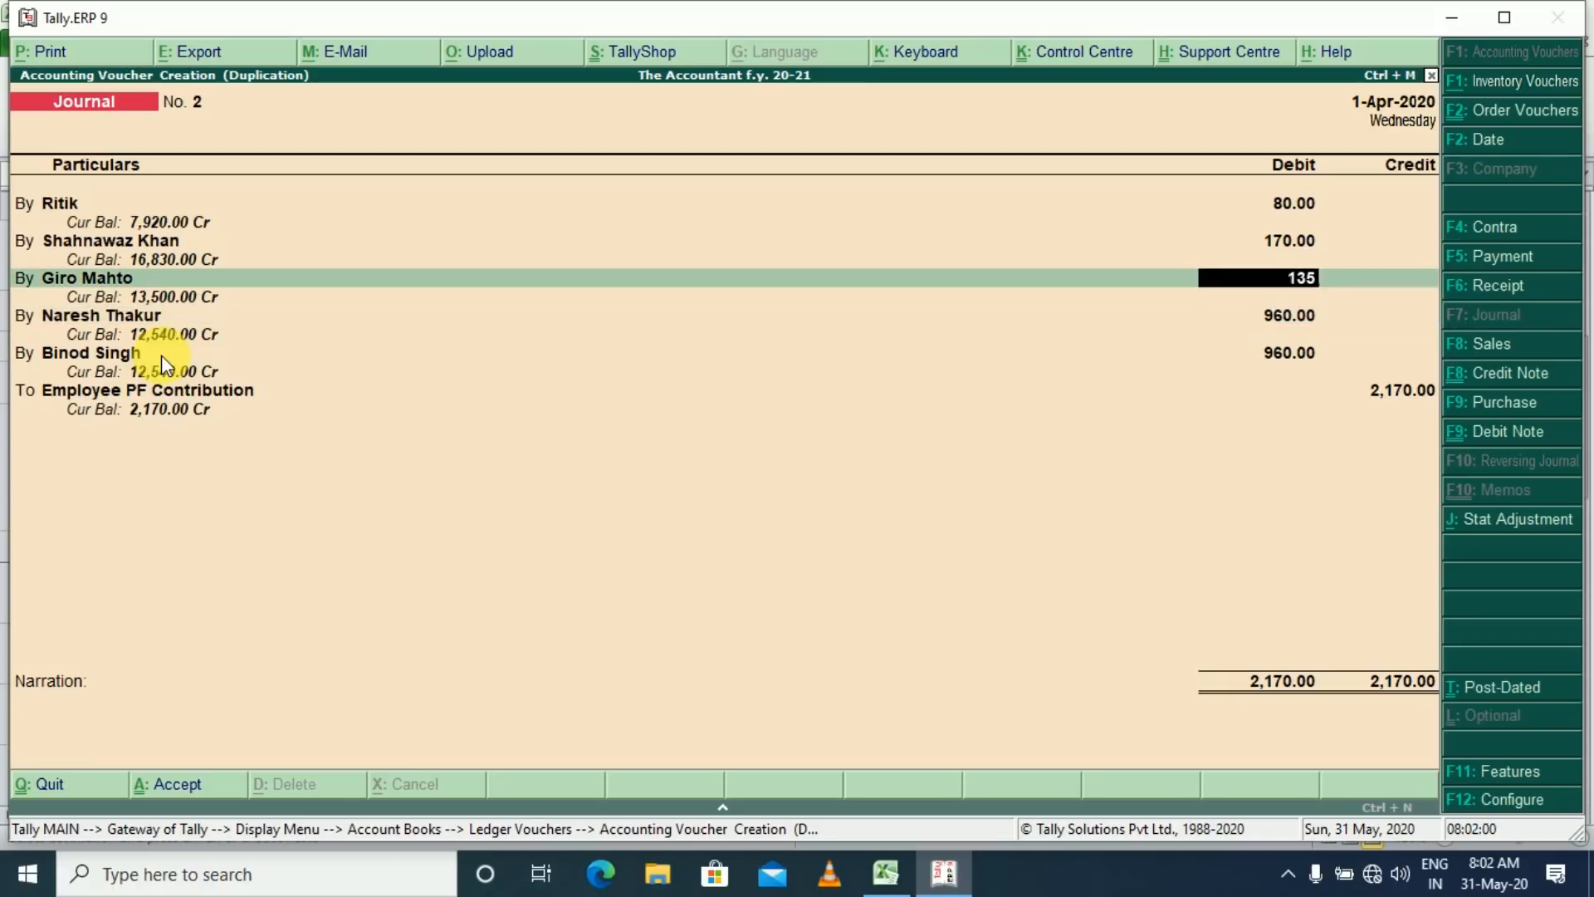
{"action": "key", "text": "Return"}
{"action": "key", "text": "Return"}
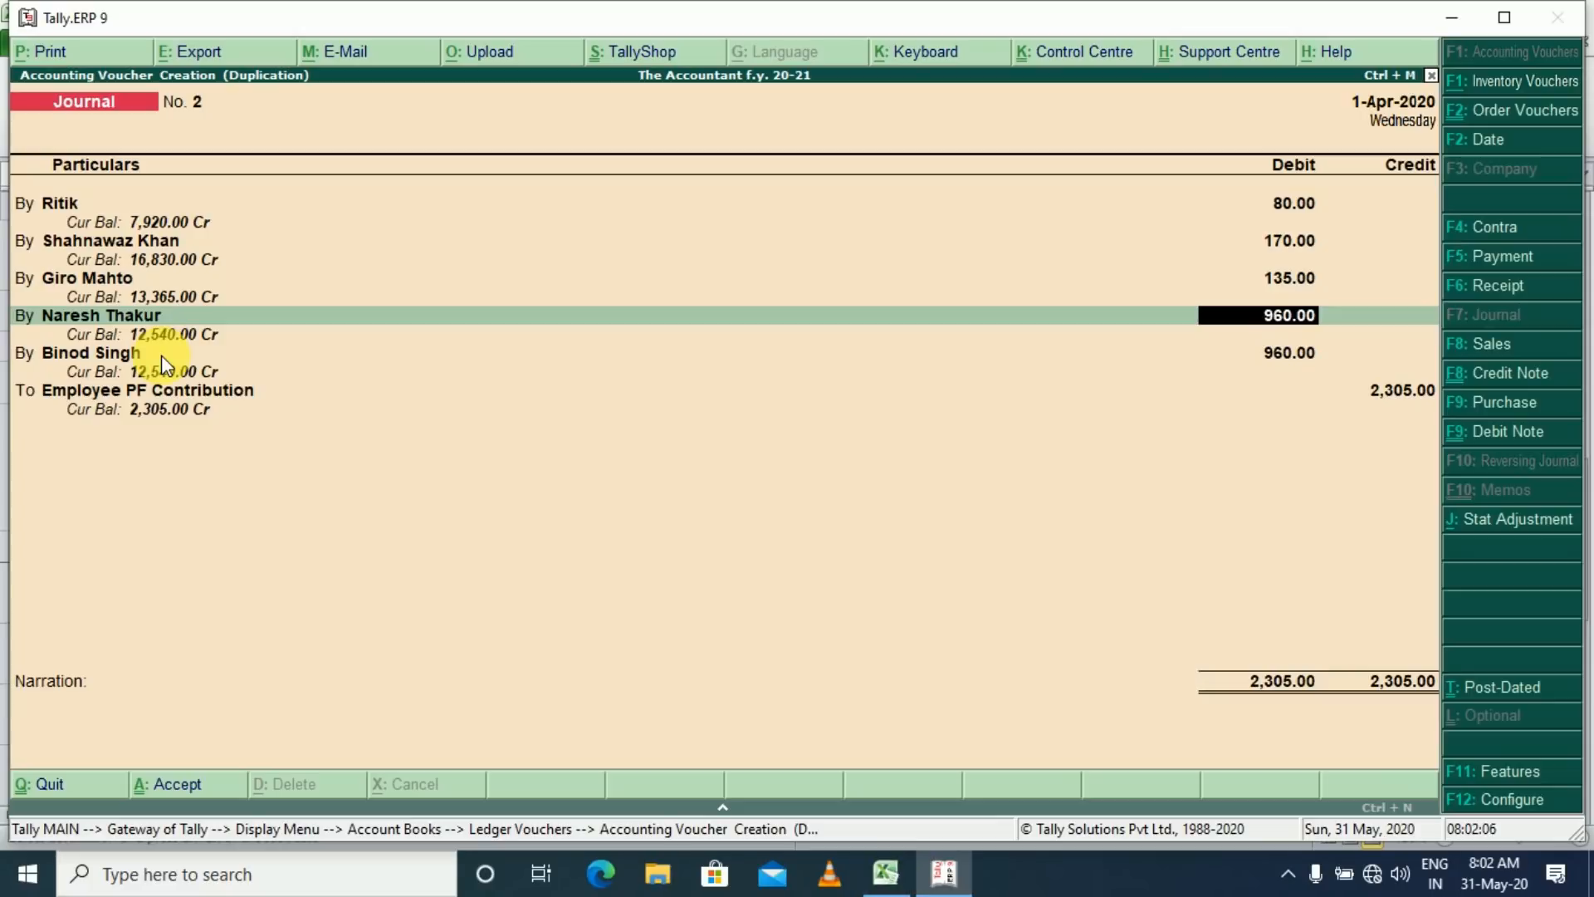
{"action": "type", "text": "135"}
{"action": "key", "text": "Return"}
{"action": "type", "text": "135"}
{"action": "key", "text": "Return"}
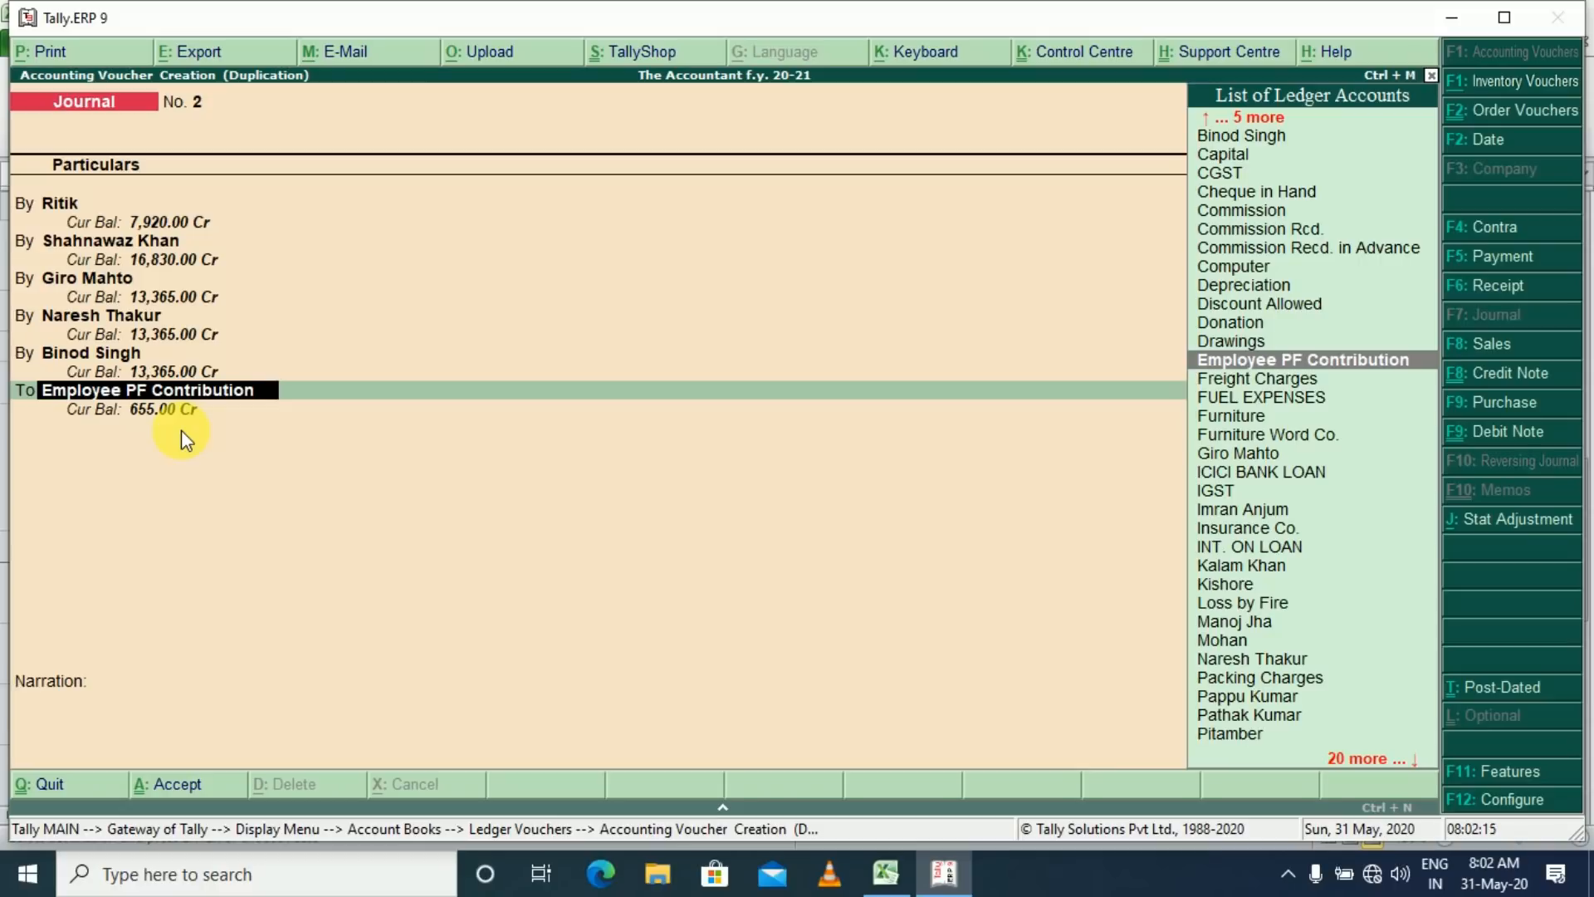
Create a new ledger named 'Employee ESI Contribution' from the credit line.
{"action": "key", "text": "alt+c"}
{"action": "type", "text": "Empl"}
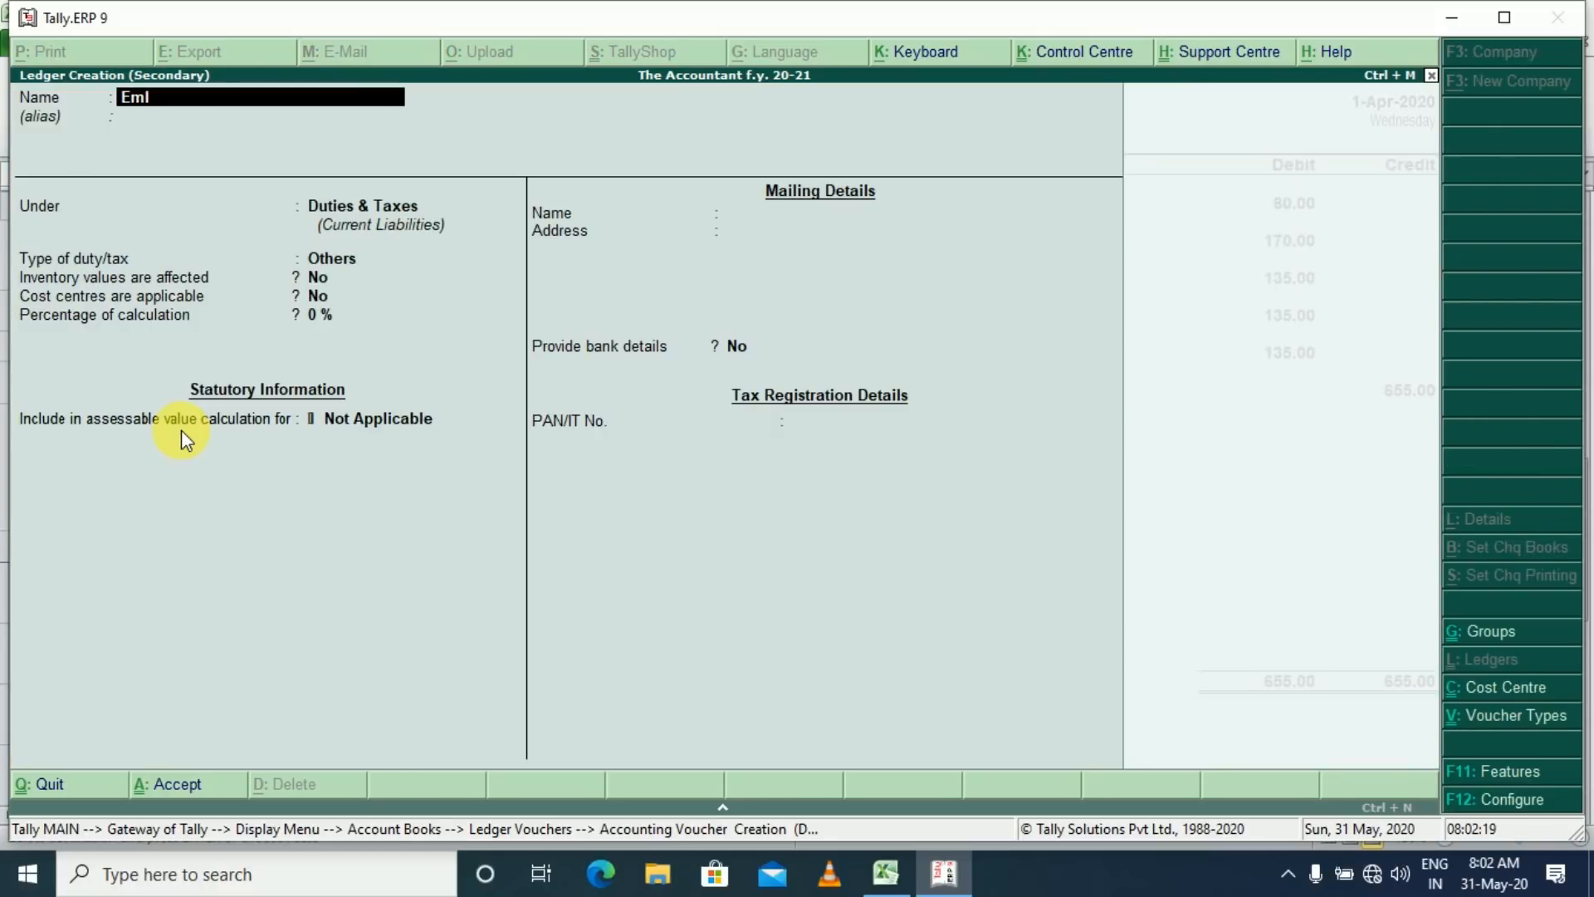
{"action": "type", "text": "oyee ESI Contribution"}
{"action": "key", "text": "Return"}
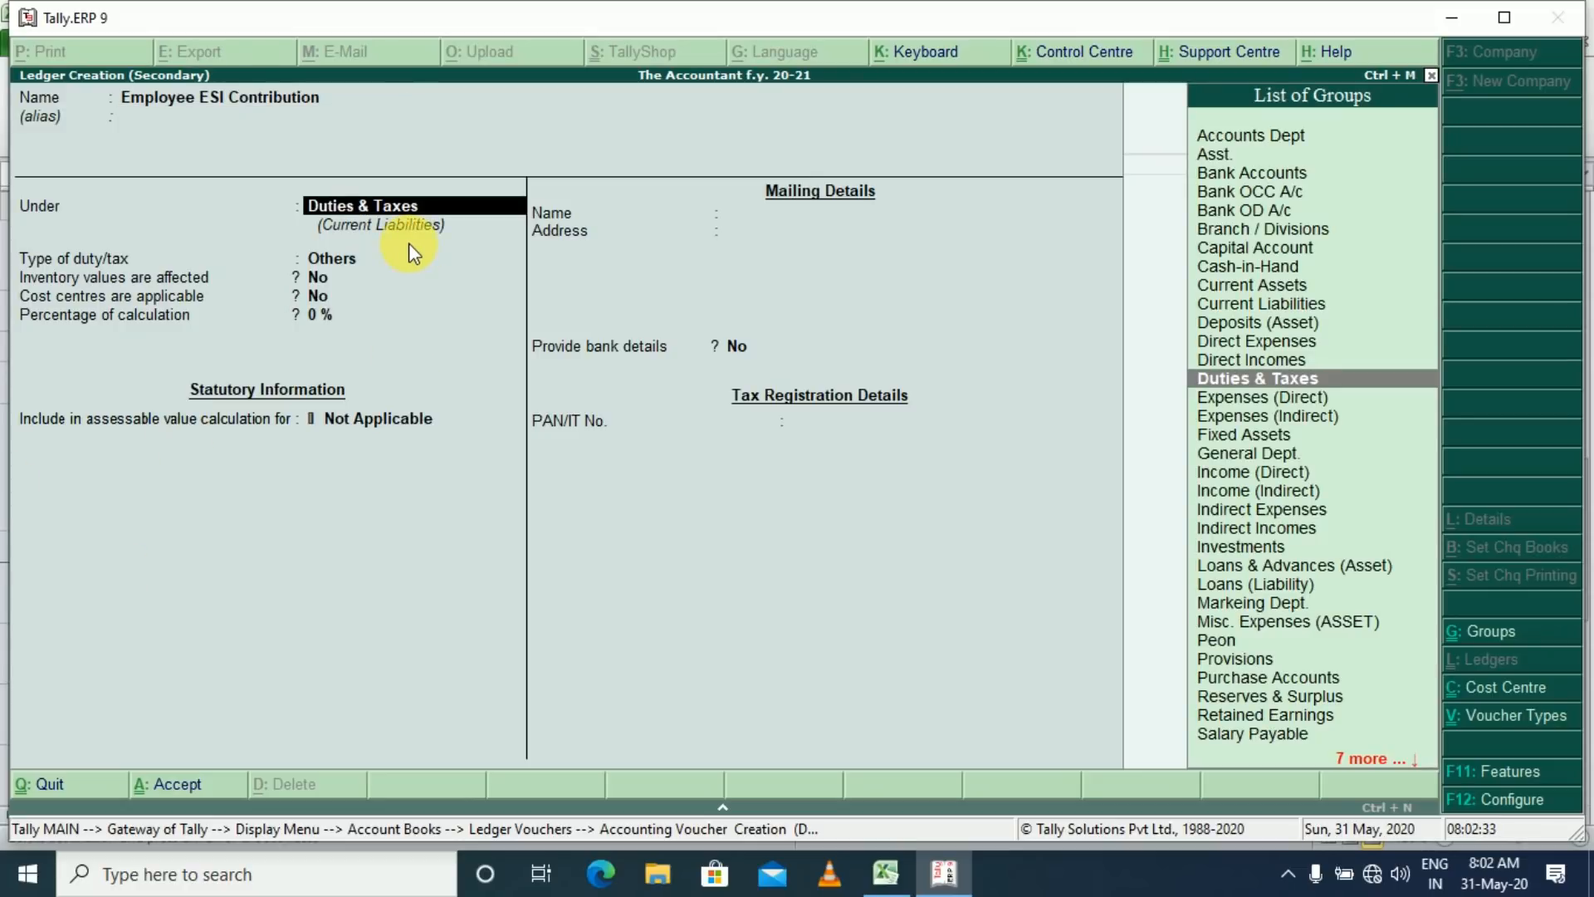
Save the Employee ESI Contribution ledger under Duties & Taxes and credit it in the journal.
{"action": "key", "text": "Return"}
{"action": "key", "text": "Return"}
{"action": "key", "text": "Return"}
{"action": "key", "text": "Return"}
{"action": "key", "text": "Return"}
{"action": "key", "text": "Return"}
{"action": "key", "text": "Return"}
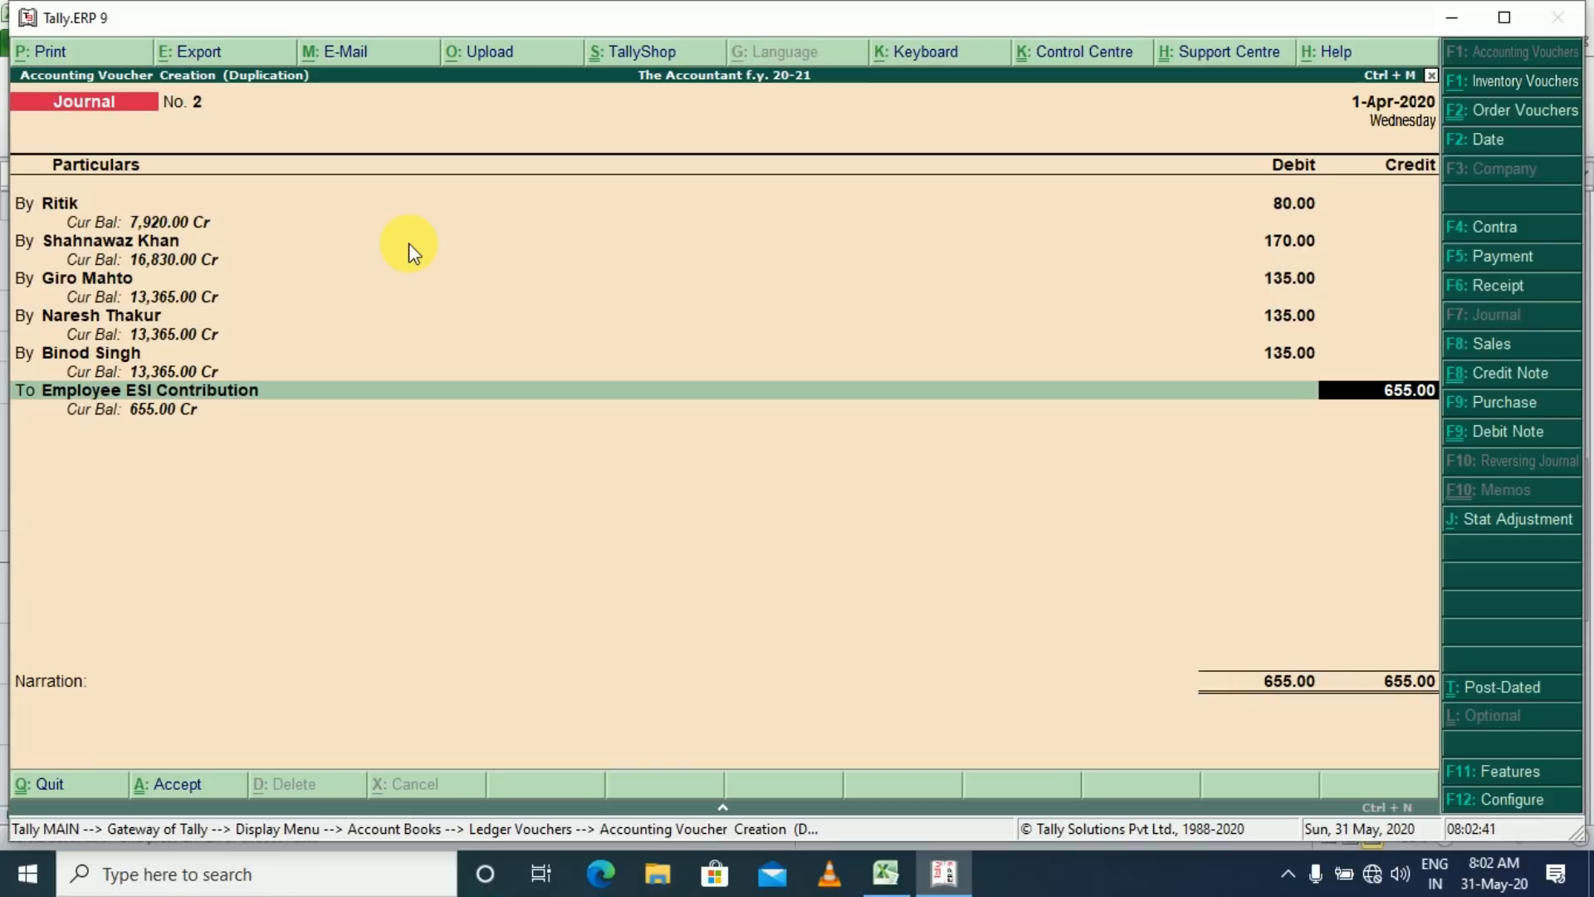
Check the ESI, PT and TDS column totals in the salary sheet.
{"action": "key", "text": "alt+Tab"}
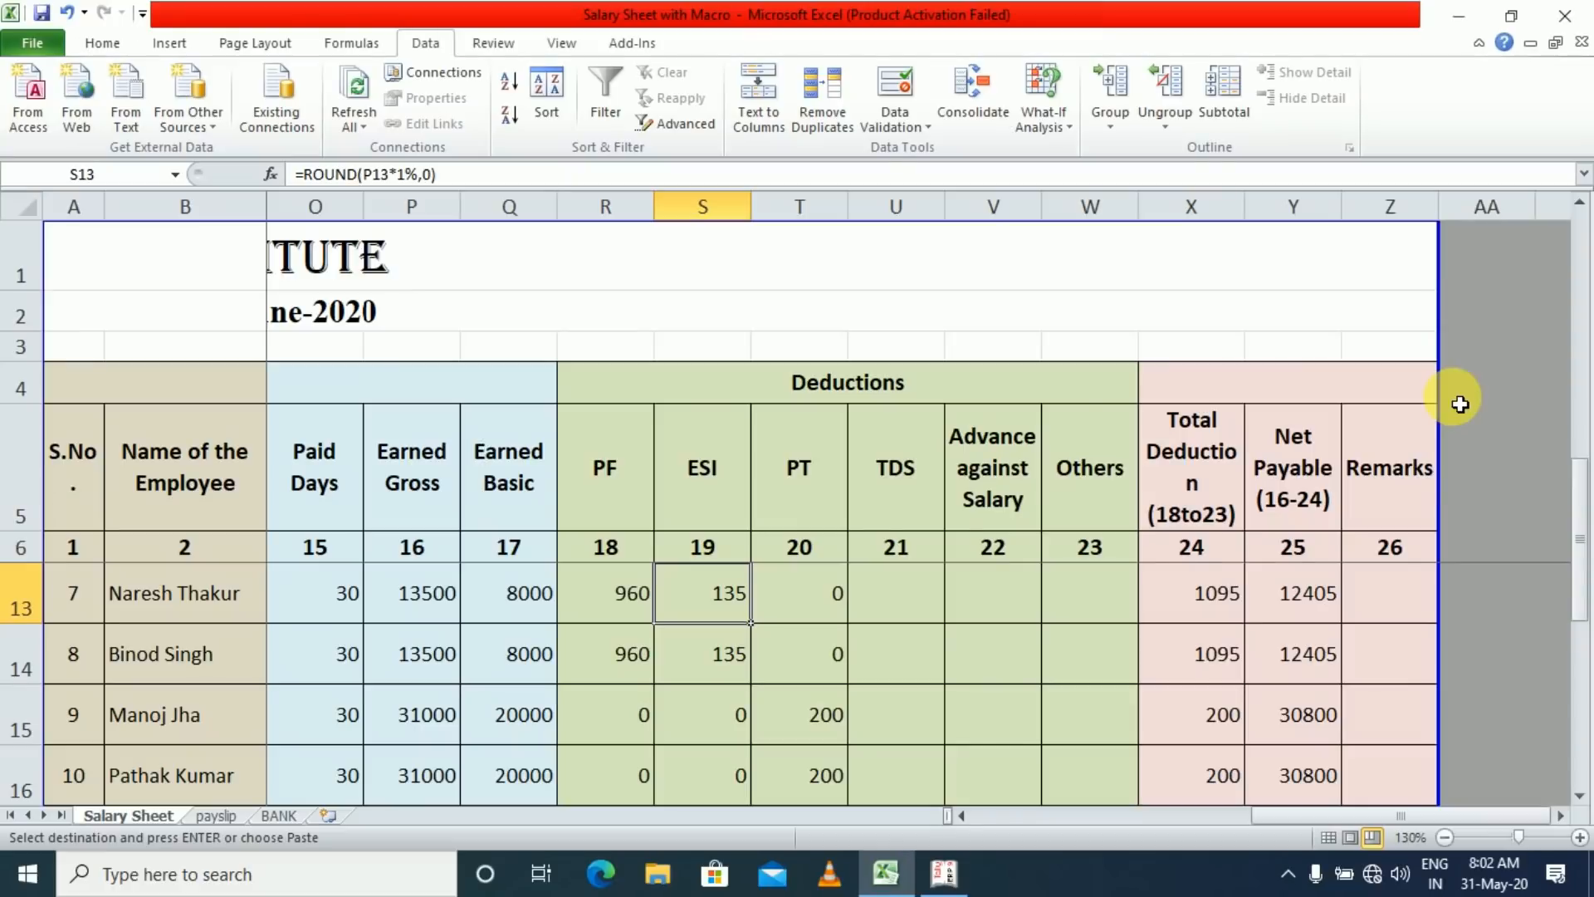
{"action": "key", "text": "Down"}
{"action": "key", "text": "Down"}
{"action": "key", "text": "Down"}
{"action": "key", "text": "Down"}
{"action": "key", "text": "Down"}
{"action": "key", "text": "Down"}
{"action": "key", "text": "Down"}
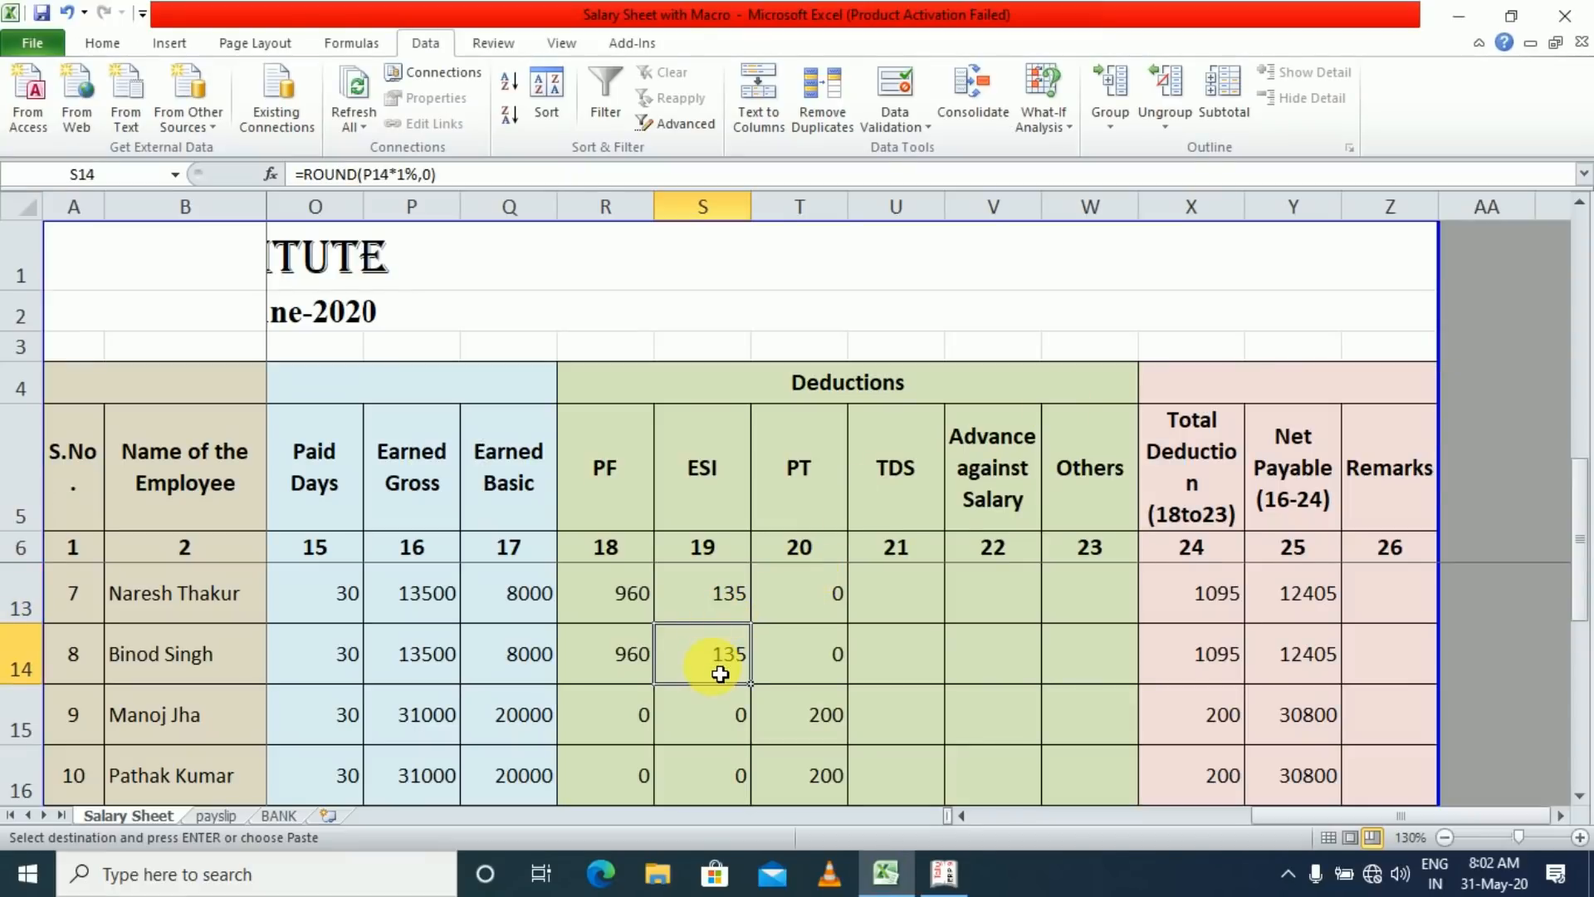
{"action": "left_click", "coordinate": [719, 674]}
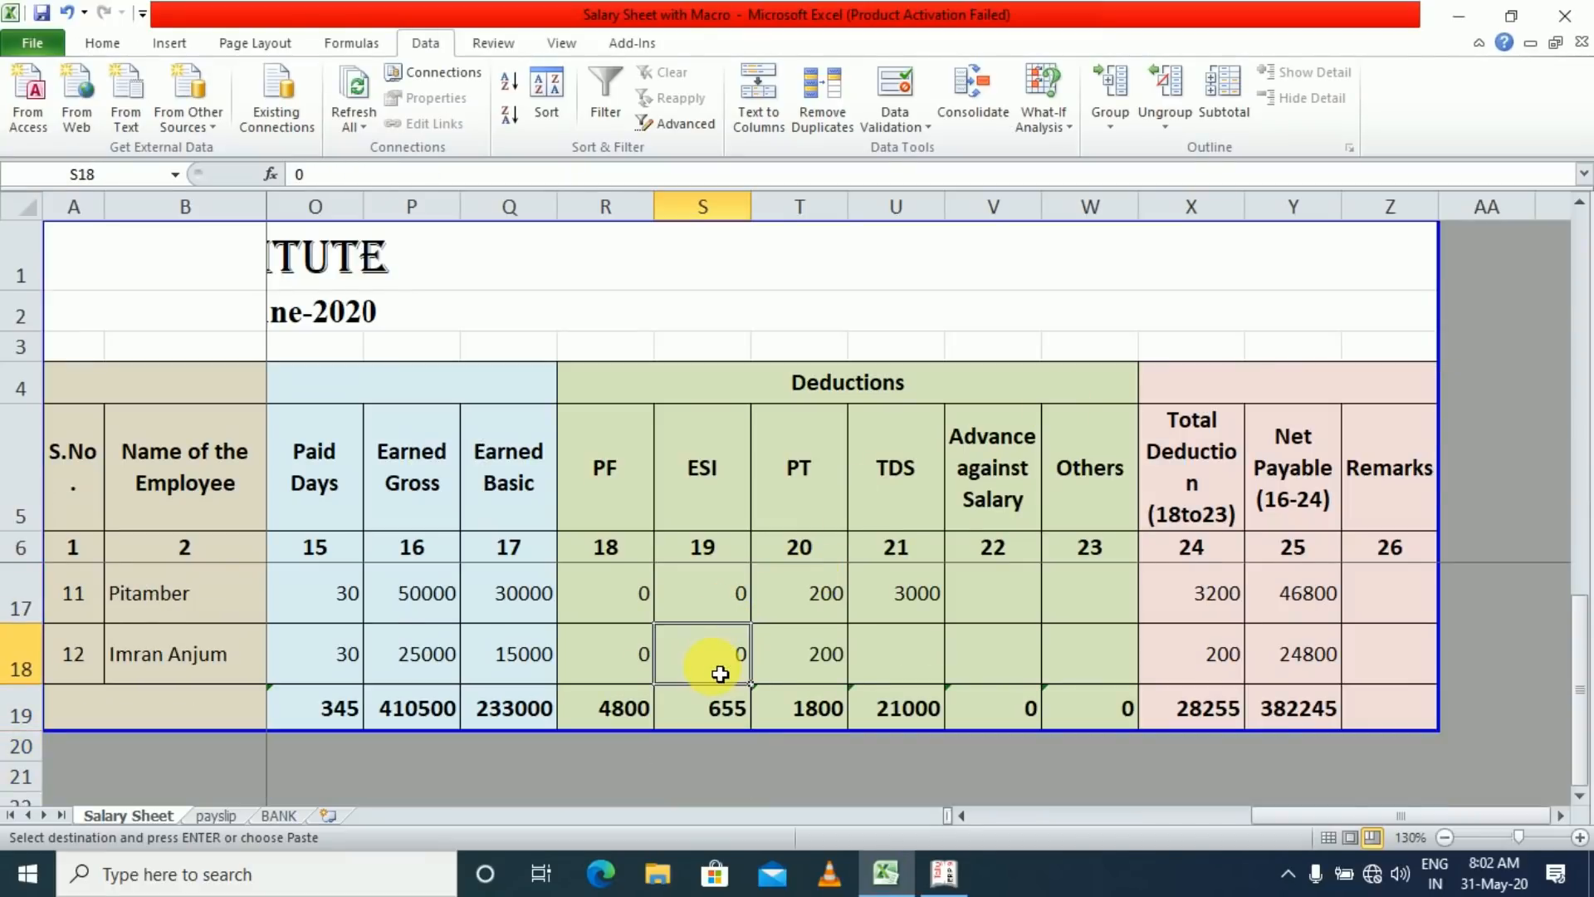
{"action": "left_click", "coordinate": [745, 710]}
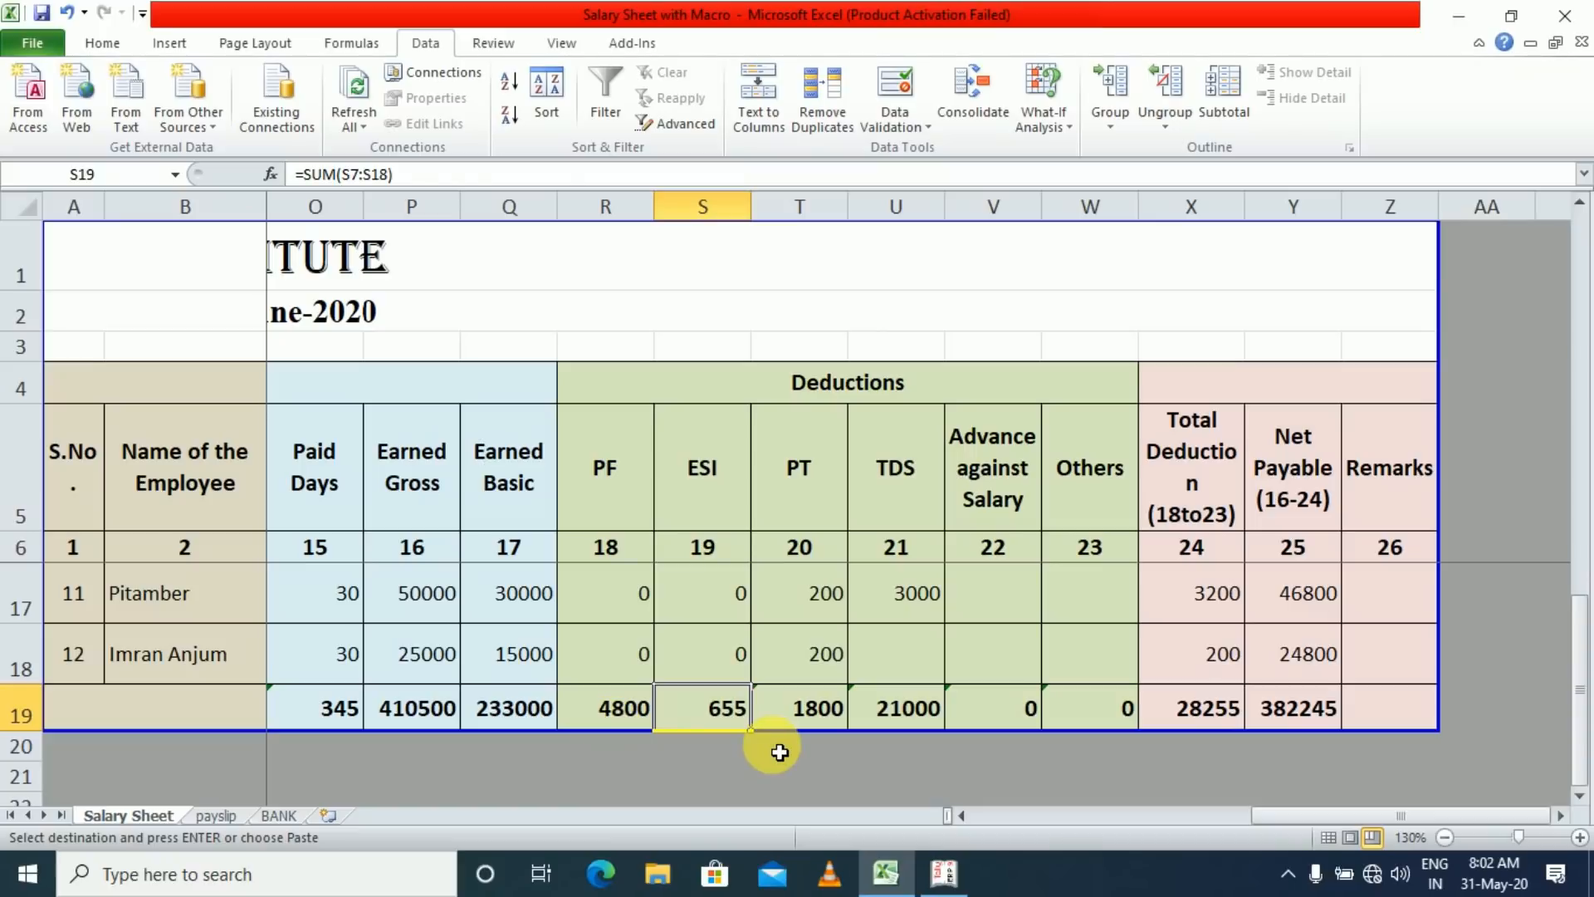
{"action": "left_click", "coordinate": [827, 715]}
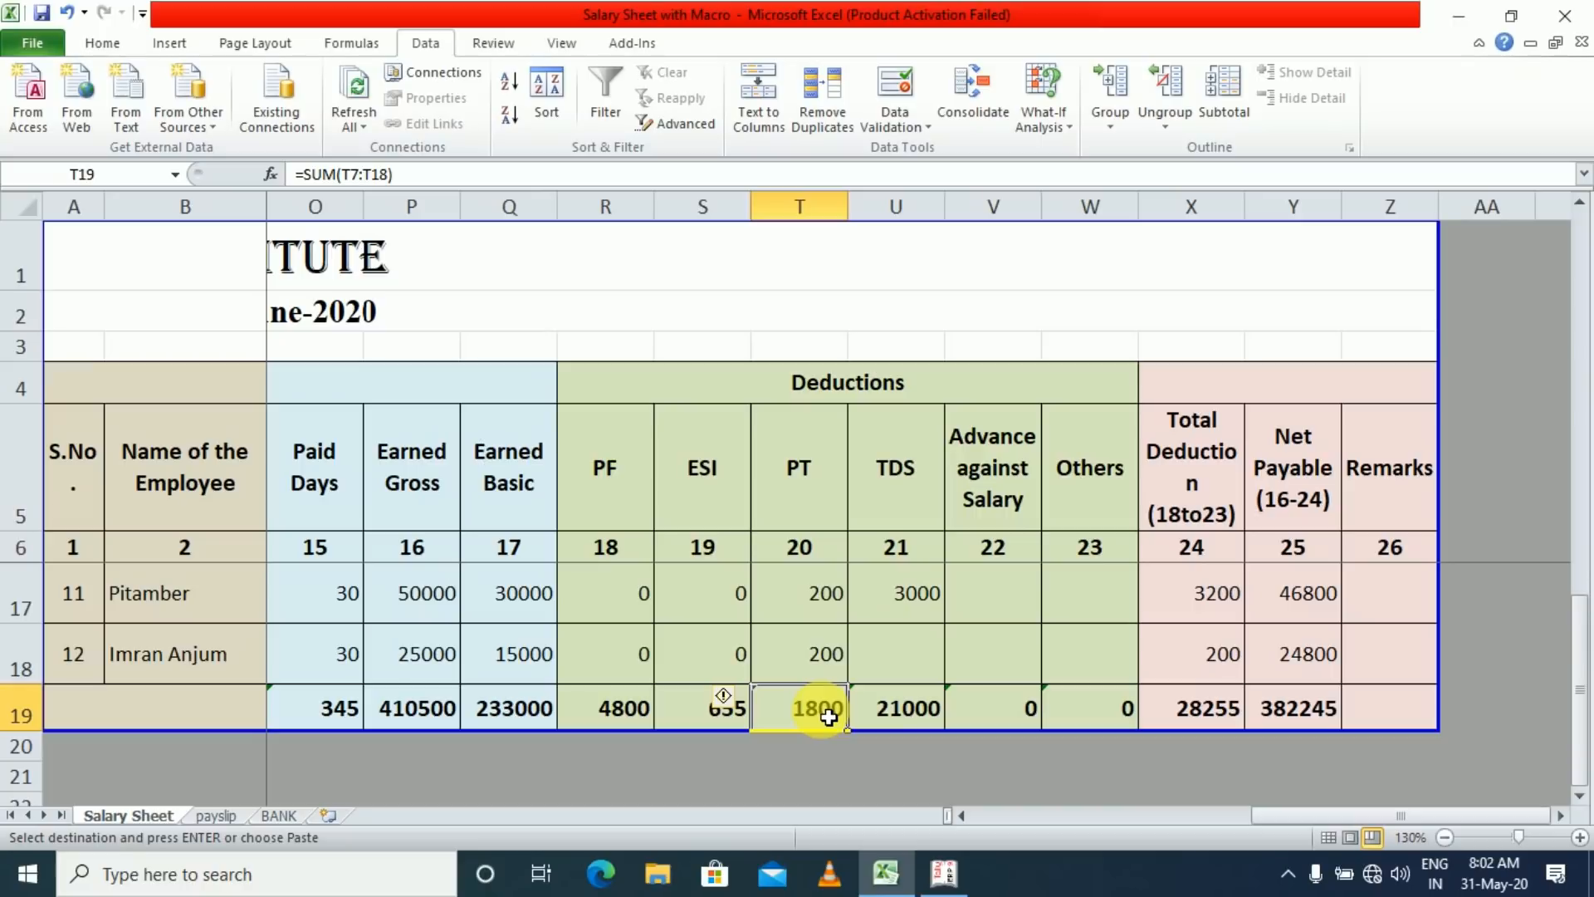
{"action": "left_click", "coordinate": [903, 723]}
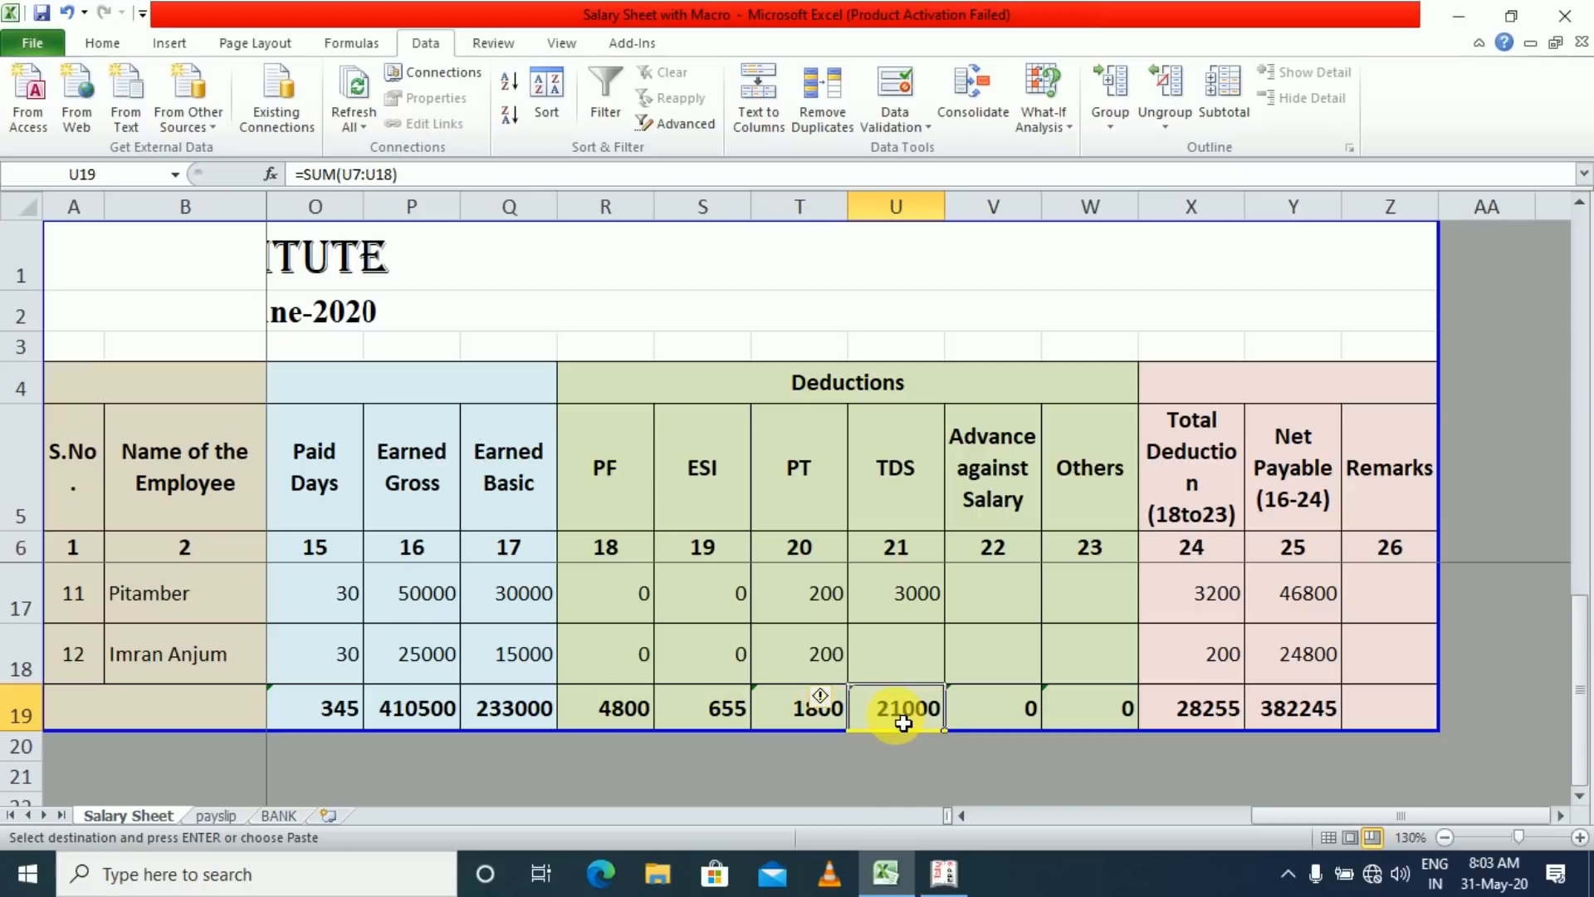
{"action": "left_click", "coordinate": [827, 598]}
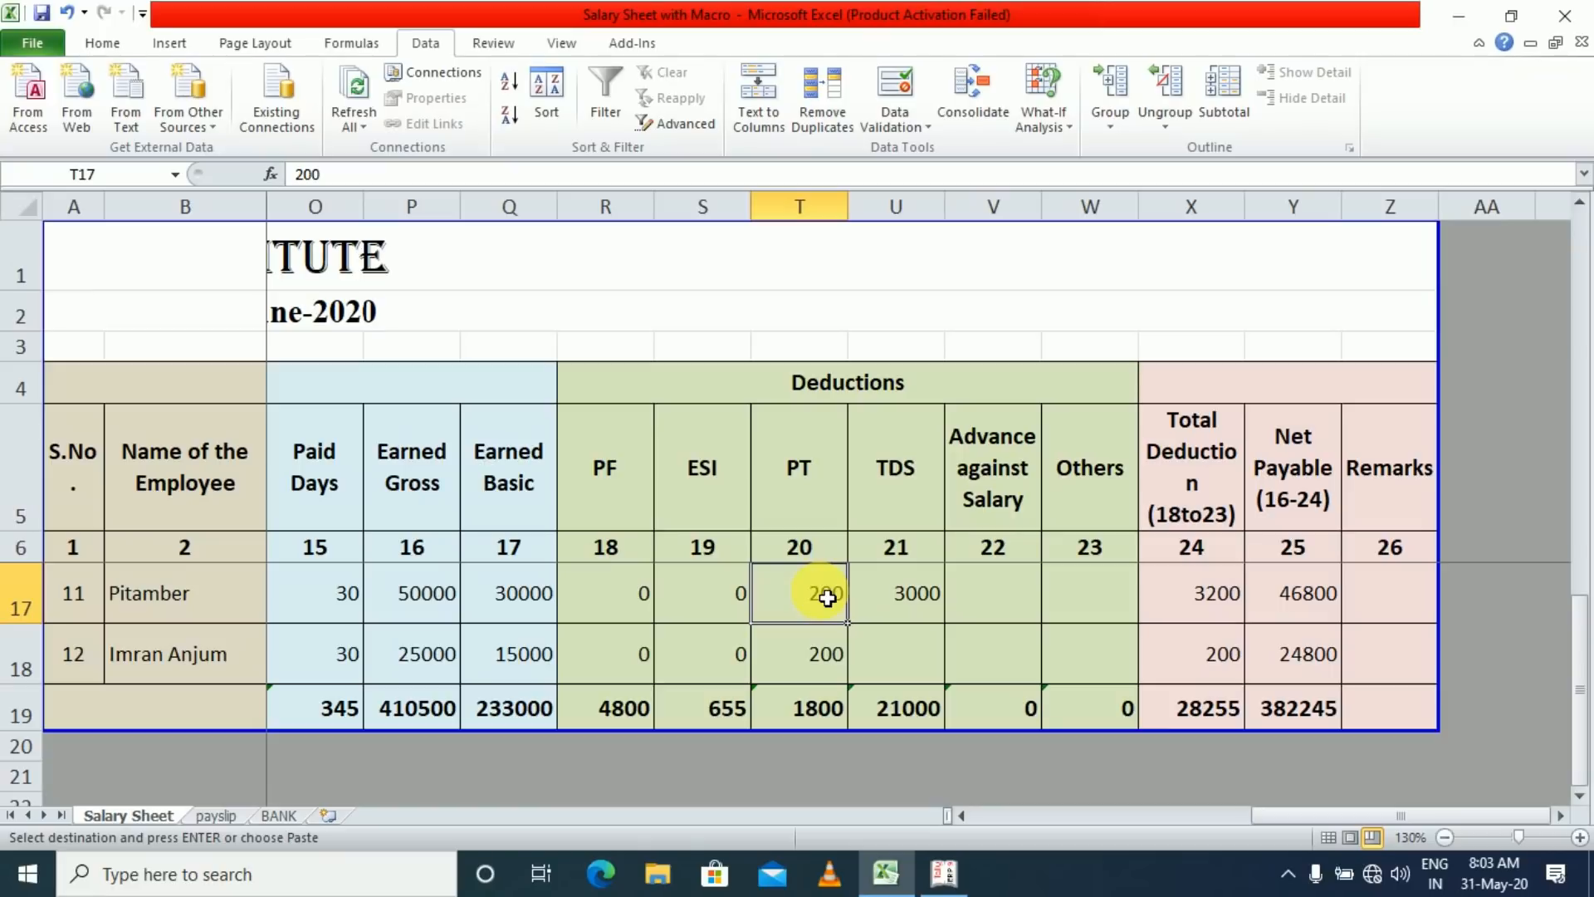
{"action": "key", "text": "alt+Tab"}
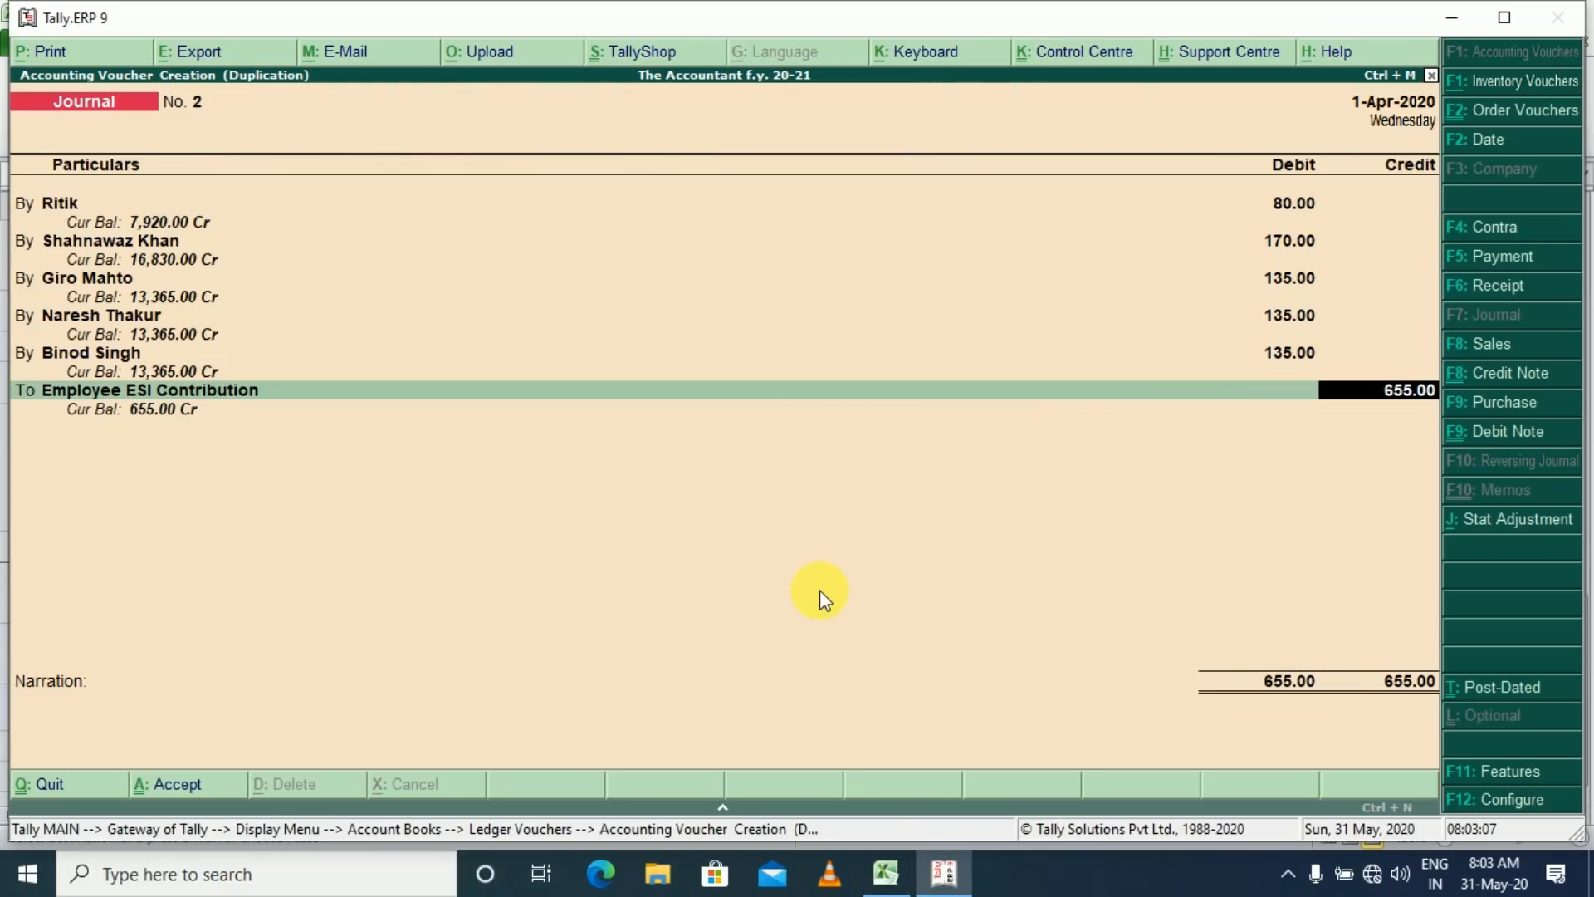
Accept the Employee ESI Contribution journal voucher without a narration.
{"action": "key", "text": "Return"}
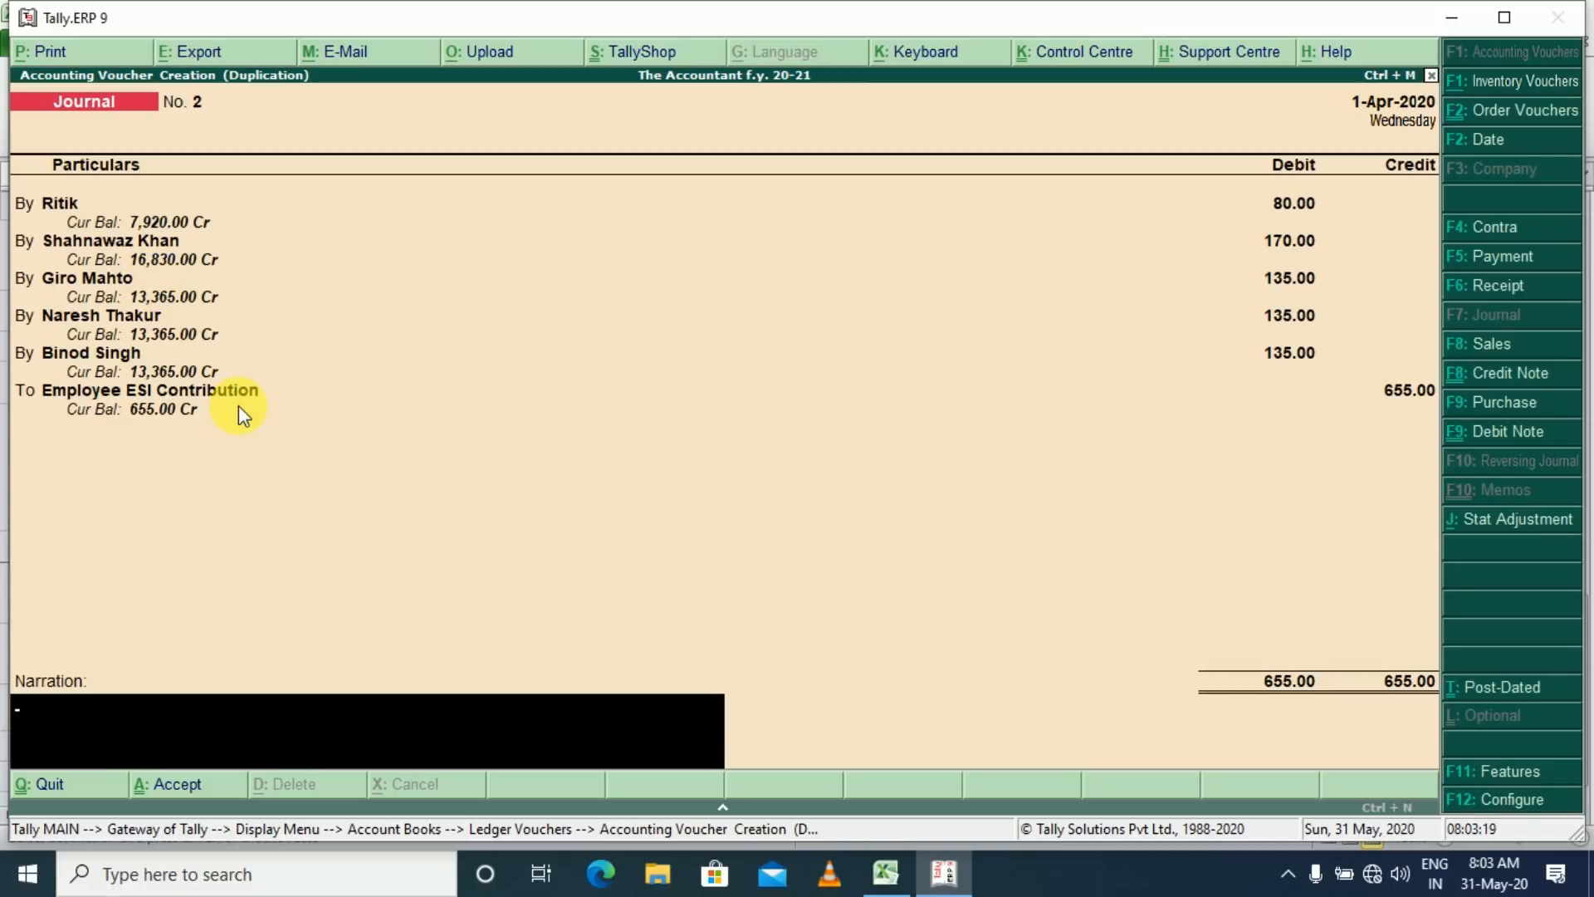
{"action": "key", "text": "Return"}
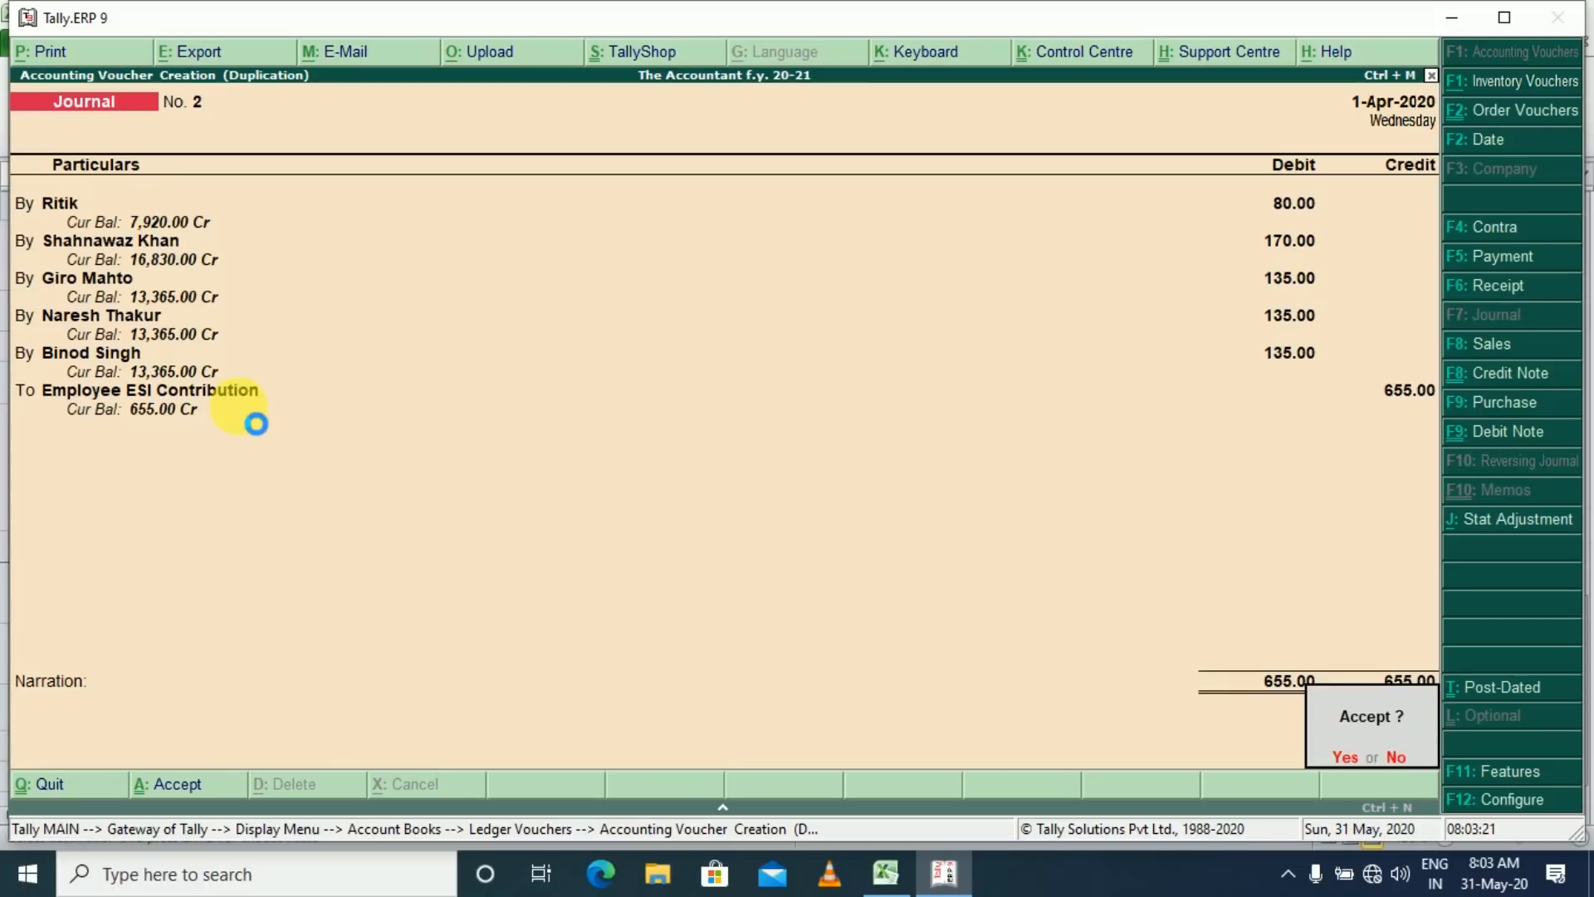
{"action": "key", "text": "Return"}
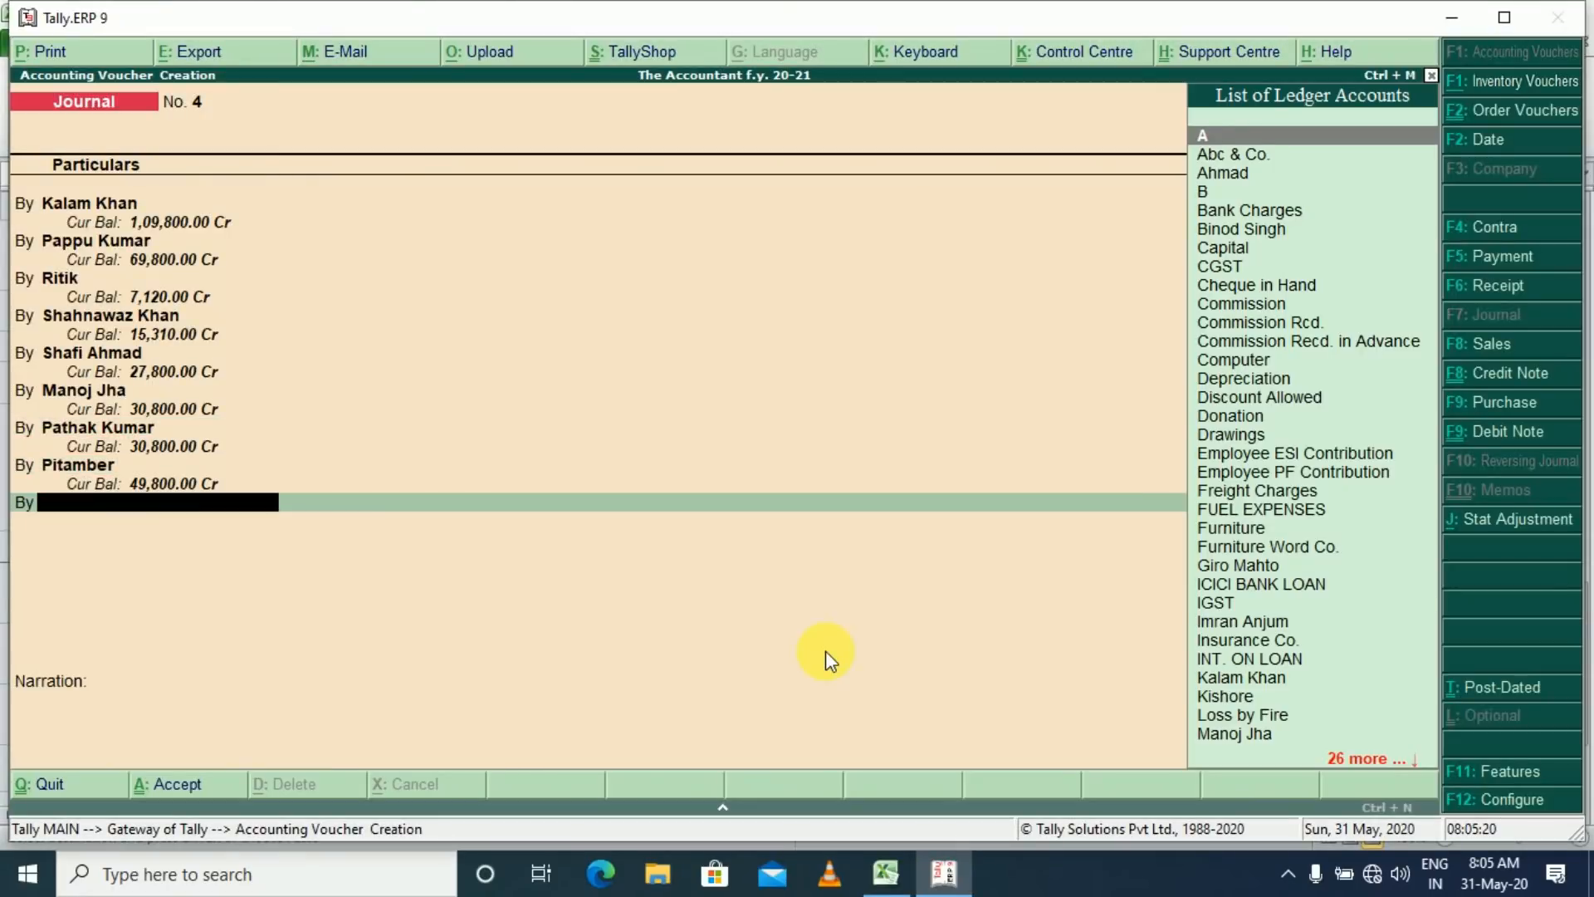
{"action": "type", "text": "Imra"}
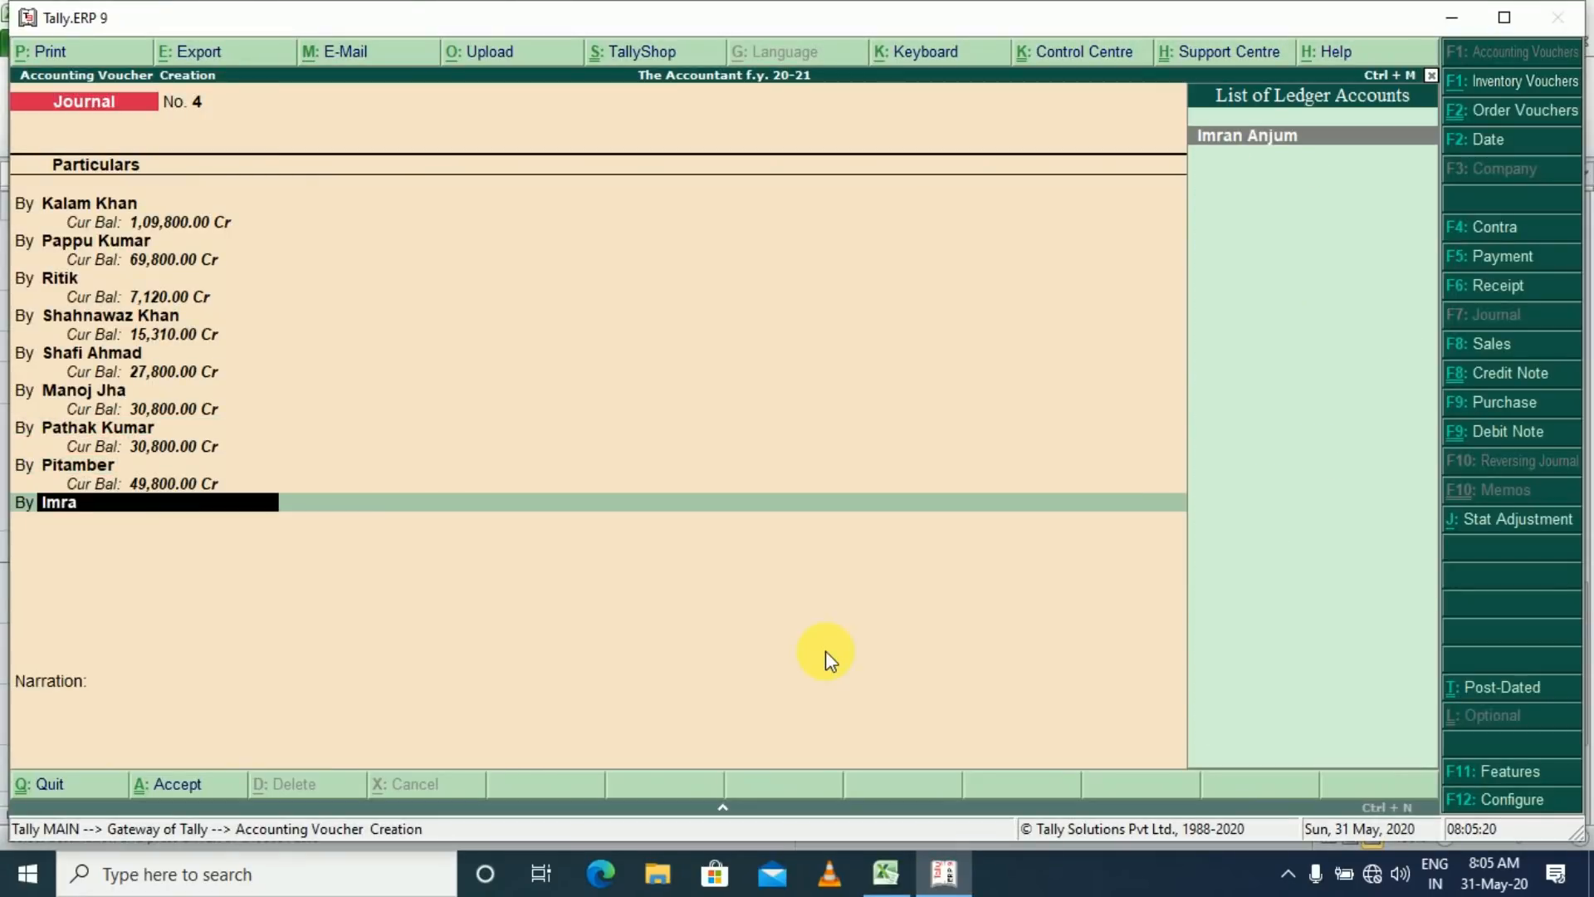
{"action": "key", "text": "Return"}
{"action": "type", "text": "200"}
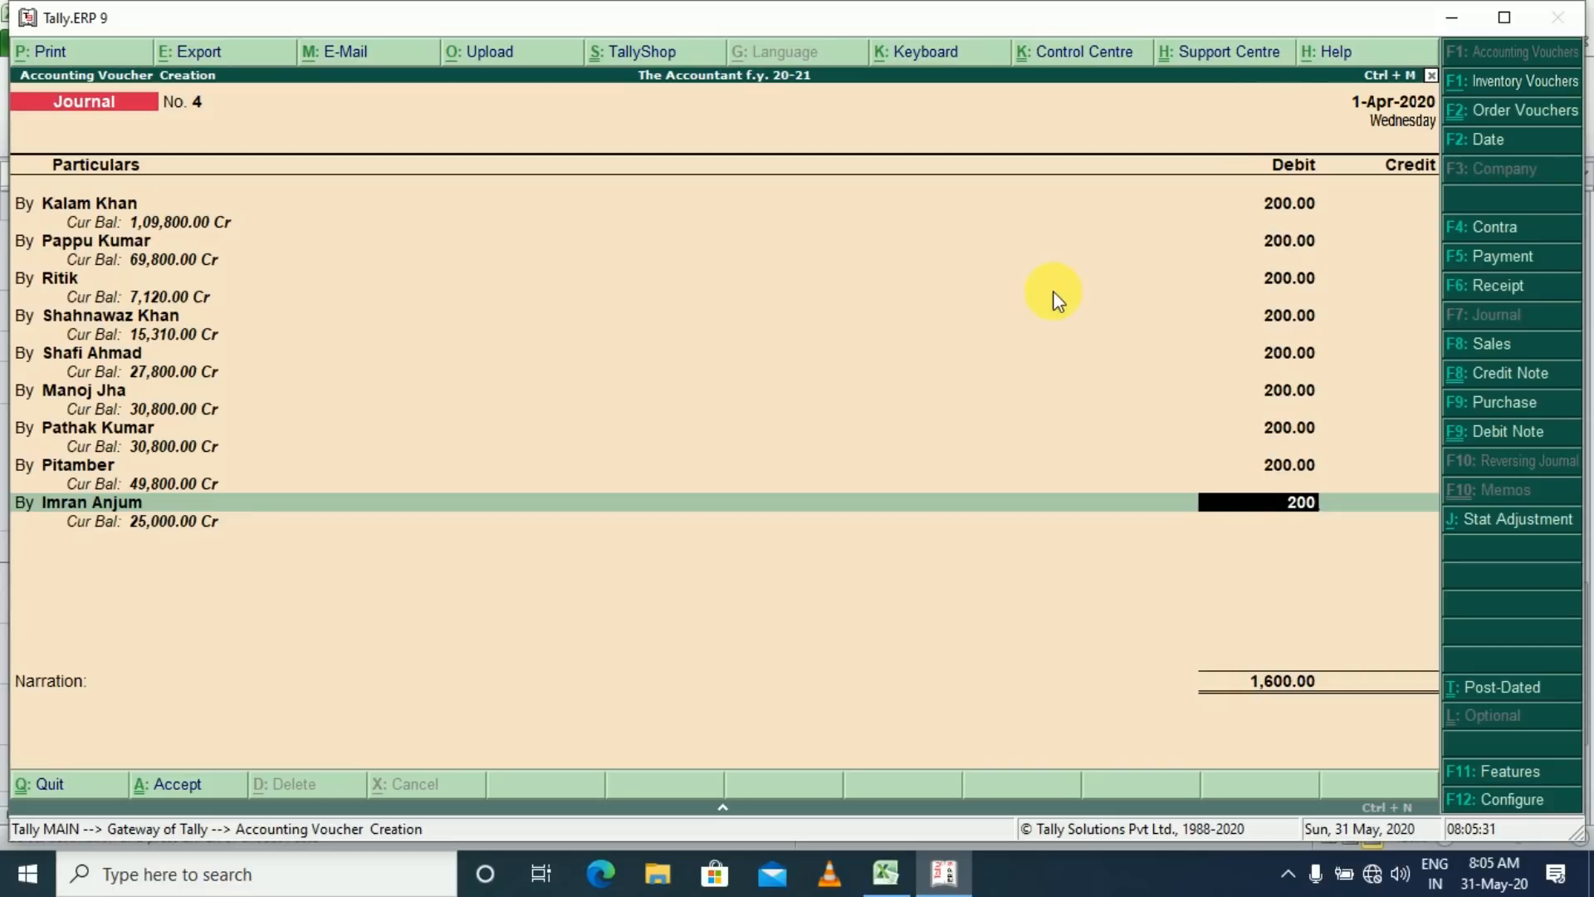
{"action": "key", "text": "Return"}
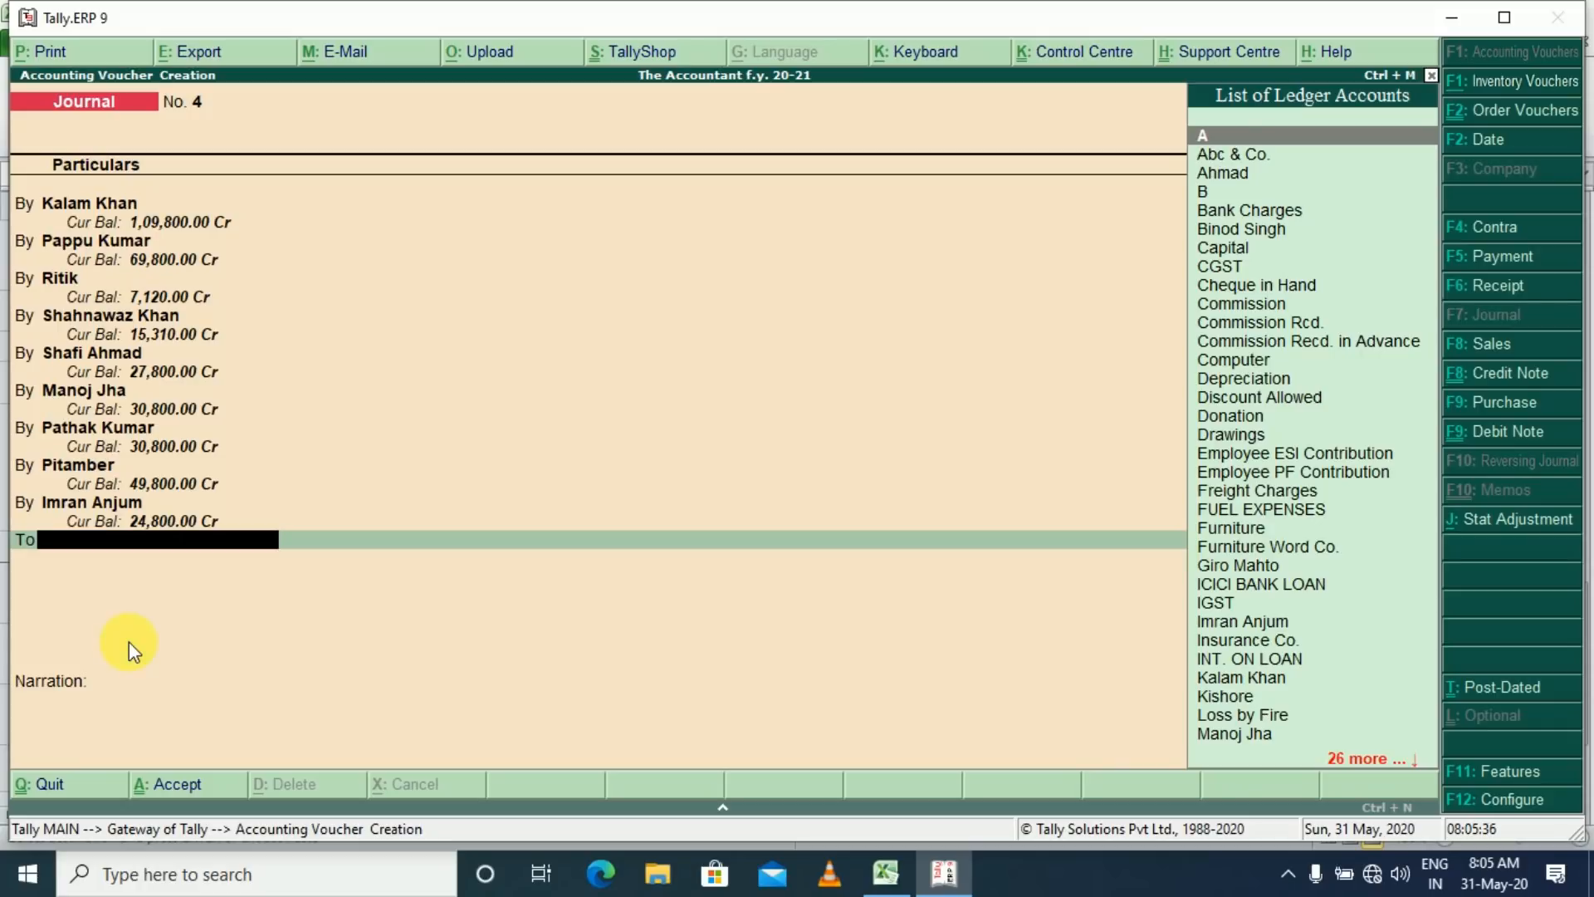
Create a 'Professional Tax' ledger under Duties & Taxes and credit it with the voucher total.
{"action": "key", "text": "alt+c"}
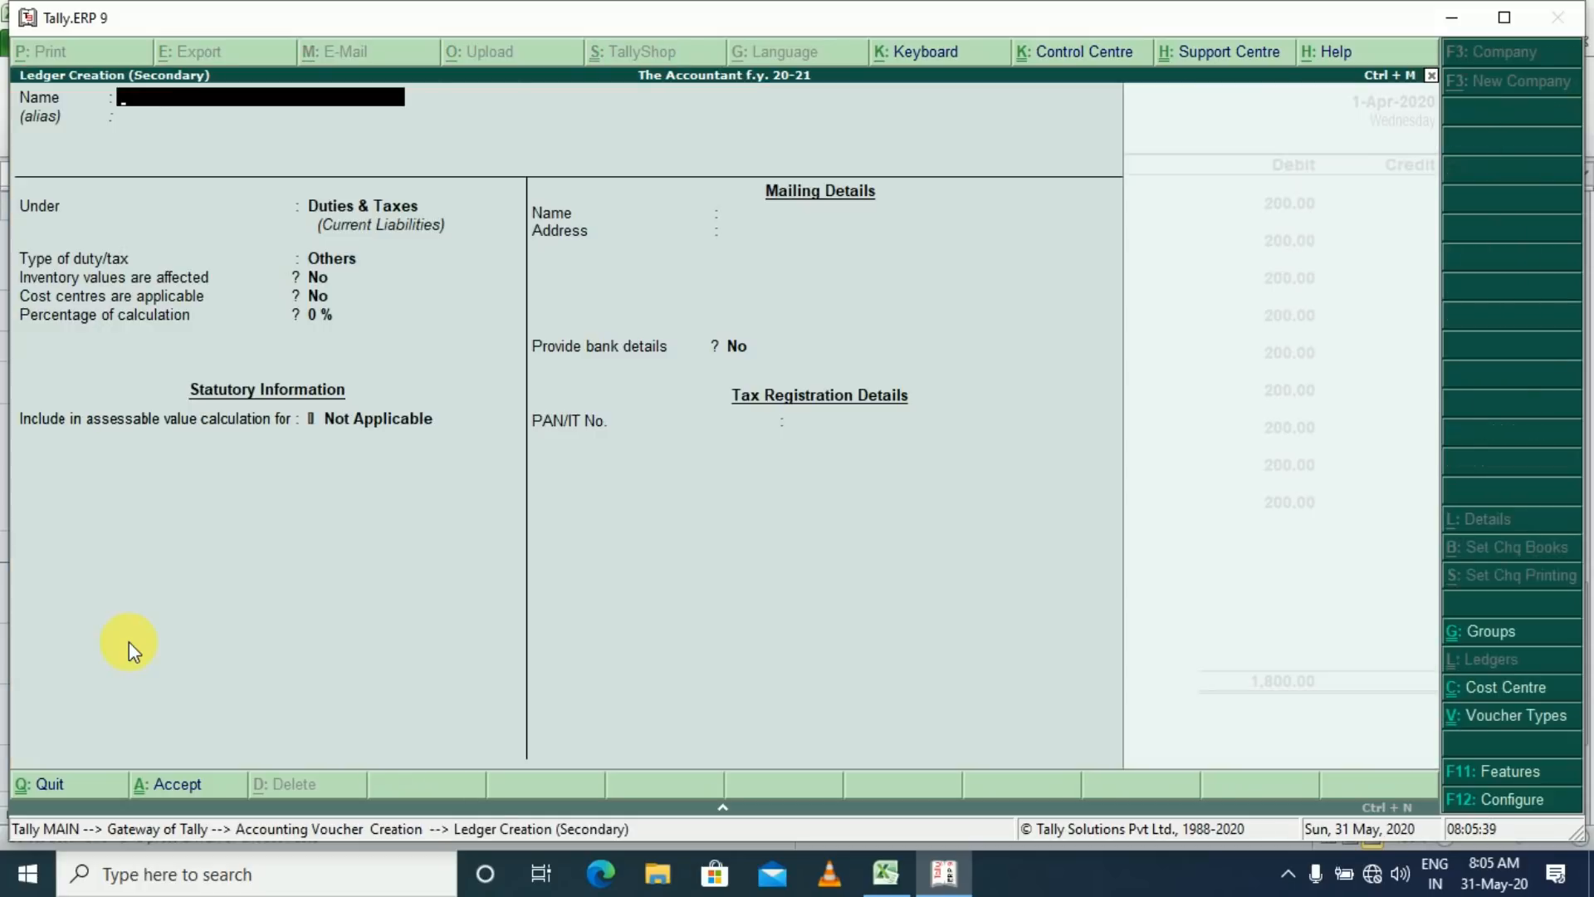
{"action": "type", "text": "Professional Tax"}
{"action": "key", "text": "Return"}
{"action": "key", "text": "Return"}
{"action": "key", "text": "Return"}
{"action": "key", "text": "Return"}
{"action": "key", "text": "Return"}
{"action": "key", "text": "Return"}
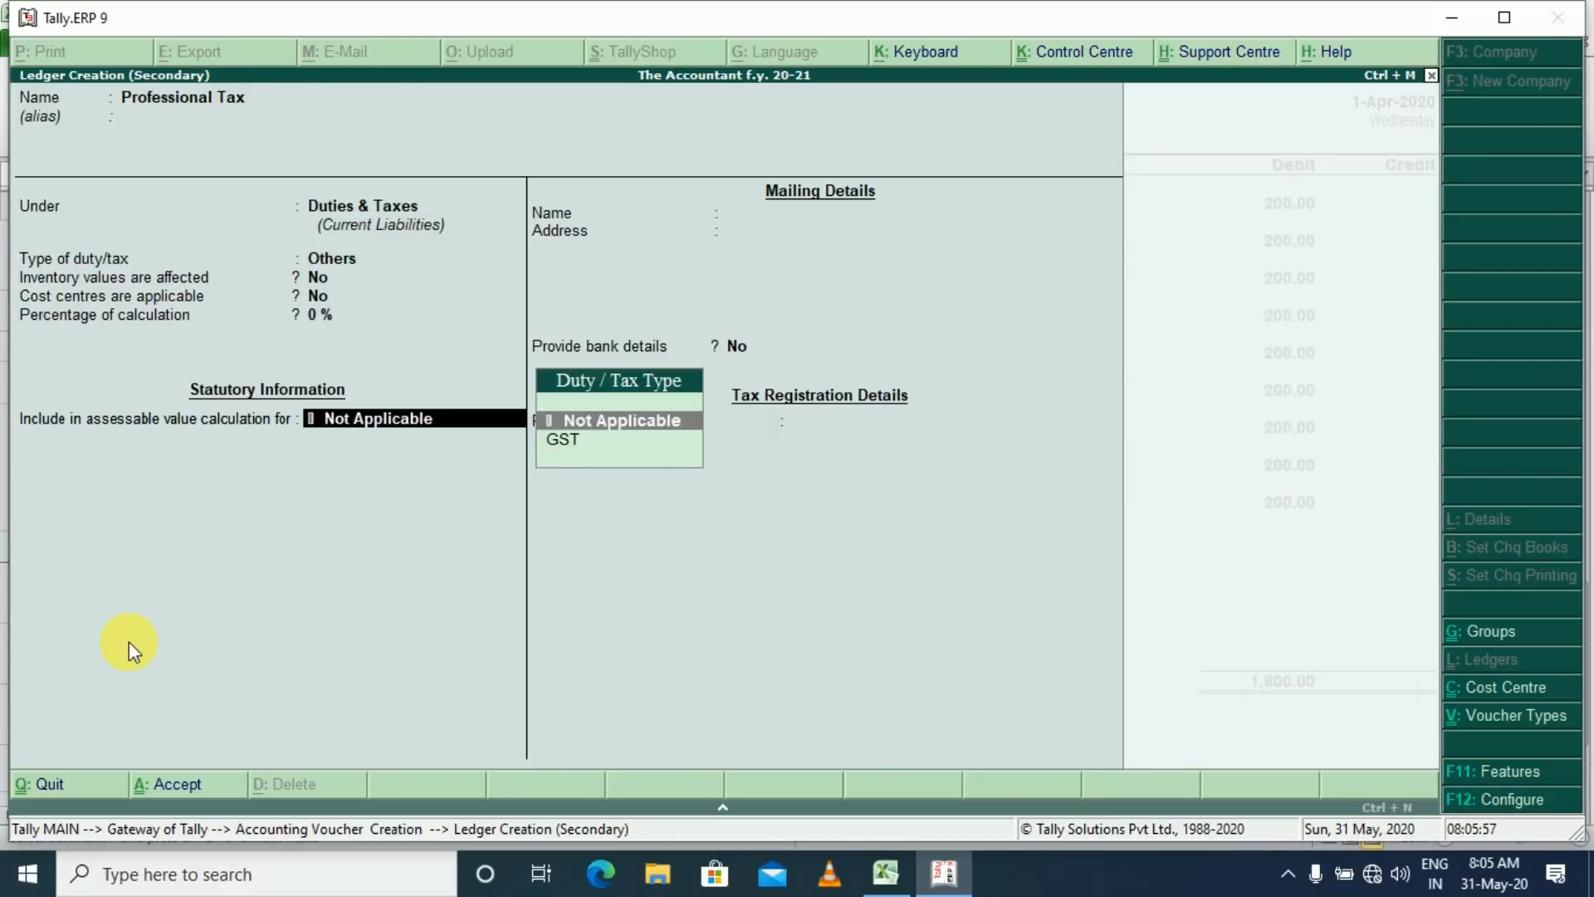
{"action": "key", "text": "Return"}
{"action": "key", "text": "Return"}
{"action": "key", "text": "Return"}
{"action": "key", "text": "Return"}
{"action": "key", "text": "Return"}
Accept the Professional Tax journal voucher.
{"action": "key", "text": "Return"}
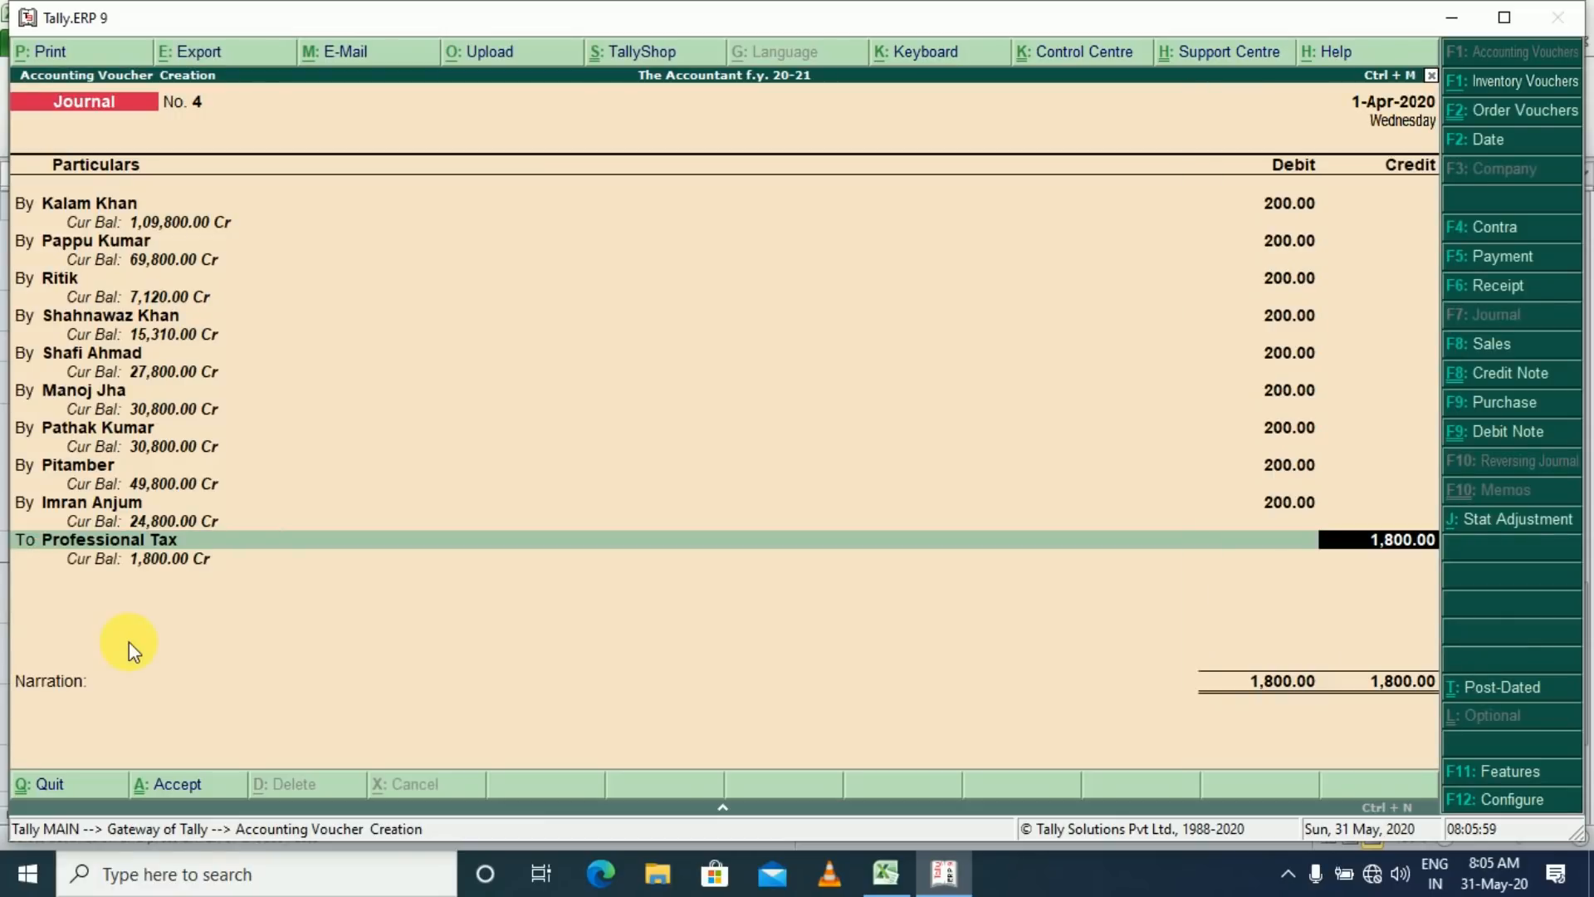
{"action": "key", "text": "alt+Tab"}
{"action": "key", "text": "alt+Tab"}
{"action": "key", "text": "Return"}
{"action": "key", "text": "Return"}
{"action": "key", "text": "Return"}
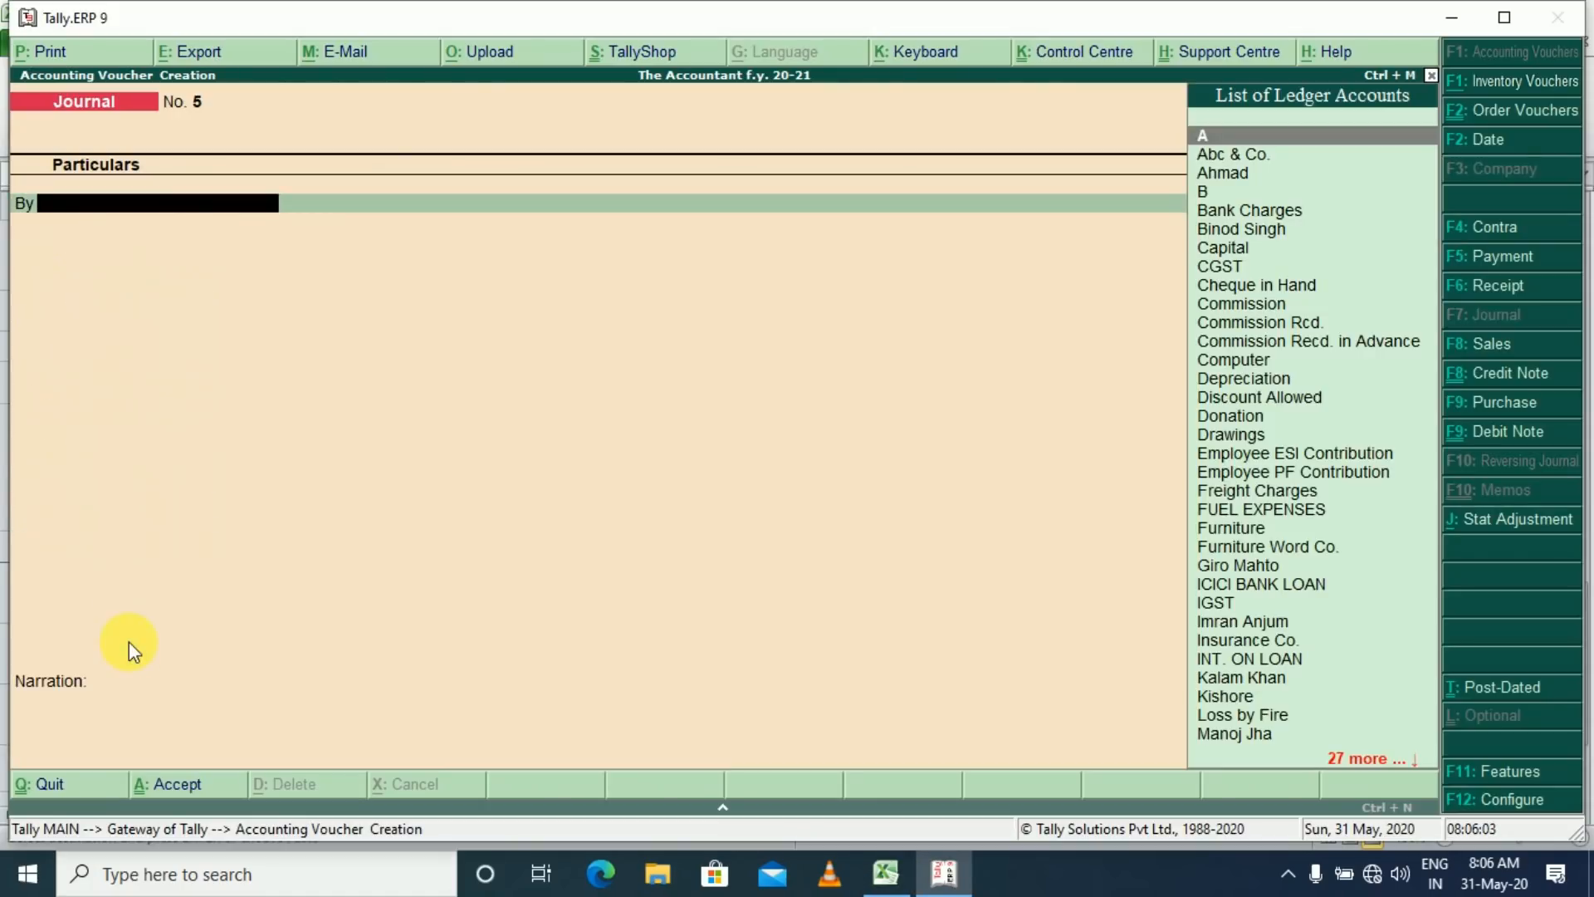
Review the PT and TDS columns for each employee in the salary sheet.
{"action": "key", "text": "alt+Tab"}
{"action": "key", "text": "Right"}
{"action": "key", "text": "Right"}
{"action": "key", "text": "ctrl+Up"}
{"action": "key", "text": "Left"}
{"action": "key", "text": "Up"}
{"action": "key", "text": "Up"}
{"action": "key", "text": "Up"}
{"action": "key", "text": "Down"}
{"action": "key", "text": "Down"}
{"action": "key", "text": "Down"}
{"action": "key", "text": "Down"}
{"action": "key", "text": "Down"}
{"action": "key", "text": "Down"}
{"action": "key", "text": "Down"}
{"action": "key", "text": "Up"}
{"action": "key", "text": "Up"}
{"action": "key", "text": "Up"}
{"action": "key", "text": "Down"}
{"action": "key", "text": "Down"}
{"action": "key", "text": "Down"}
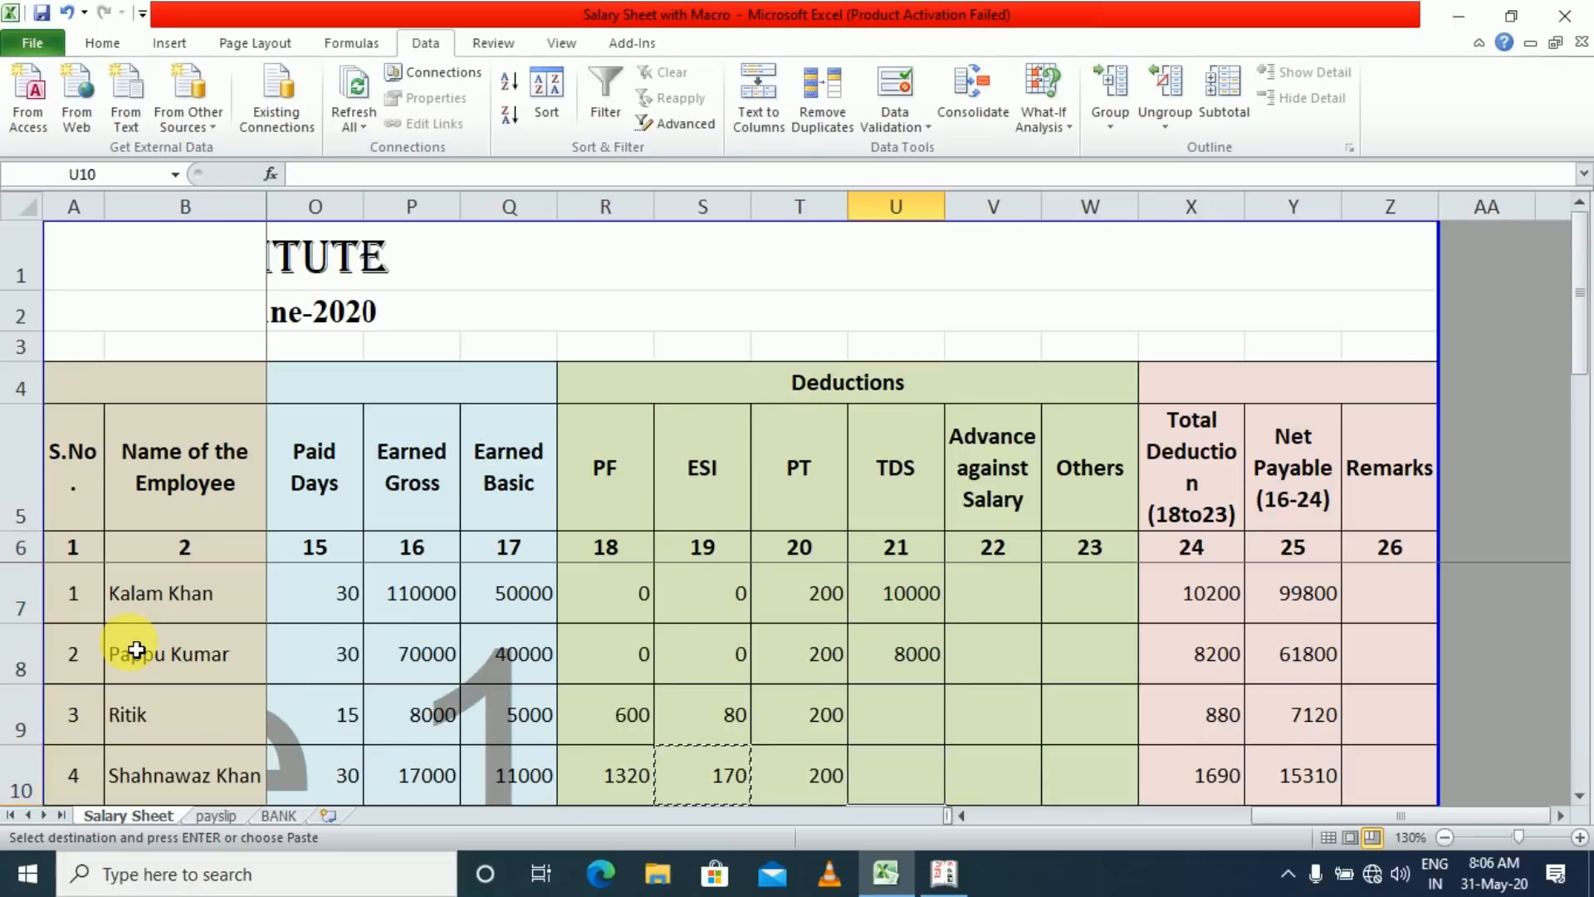
{"action": "key", "text": "Down"}
{"action": "key", "text": "Down"}
{"action": "key", "text": "Down"}
{"action": "key", "text": "Down"}
{"action": "key", "text": "Down"}
{"action": "key", "text": "Down"}
{"action": "key", "text": "Down"}
{"action": "key", "text": "Down"}
{"action": "key", "text": "Down"}
{"action": "key", "text": "Up"}
{"action": "key", "text": "Up"}
{"action": "key", "text": "Up"}
{"action": "key", "text": "Up"}
{"action": "key", "text": "Up"}
{"action": "key", "text": "Up"}
{"action": "key", "text": "Up"}
{"action": "key", "text": "Up"}
{"action": "key", "text": "Up"}
{"action": "key", "text": "Up"}
{"action": "key", "text": "Up"}
{"action": "key", "text": "Up"}
{"action": "key", "text": "Up"}
{"action": "key", "text": "Up"}
{"action": "key", "text": "Up"}
{"action": "key", "text": "Up"}
{"action": "key", "text": "Down"}
{"action": "key", "text": "Down"}
{"action": "key", "text": "Down"}
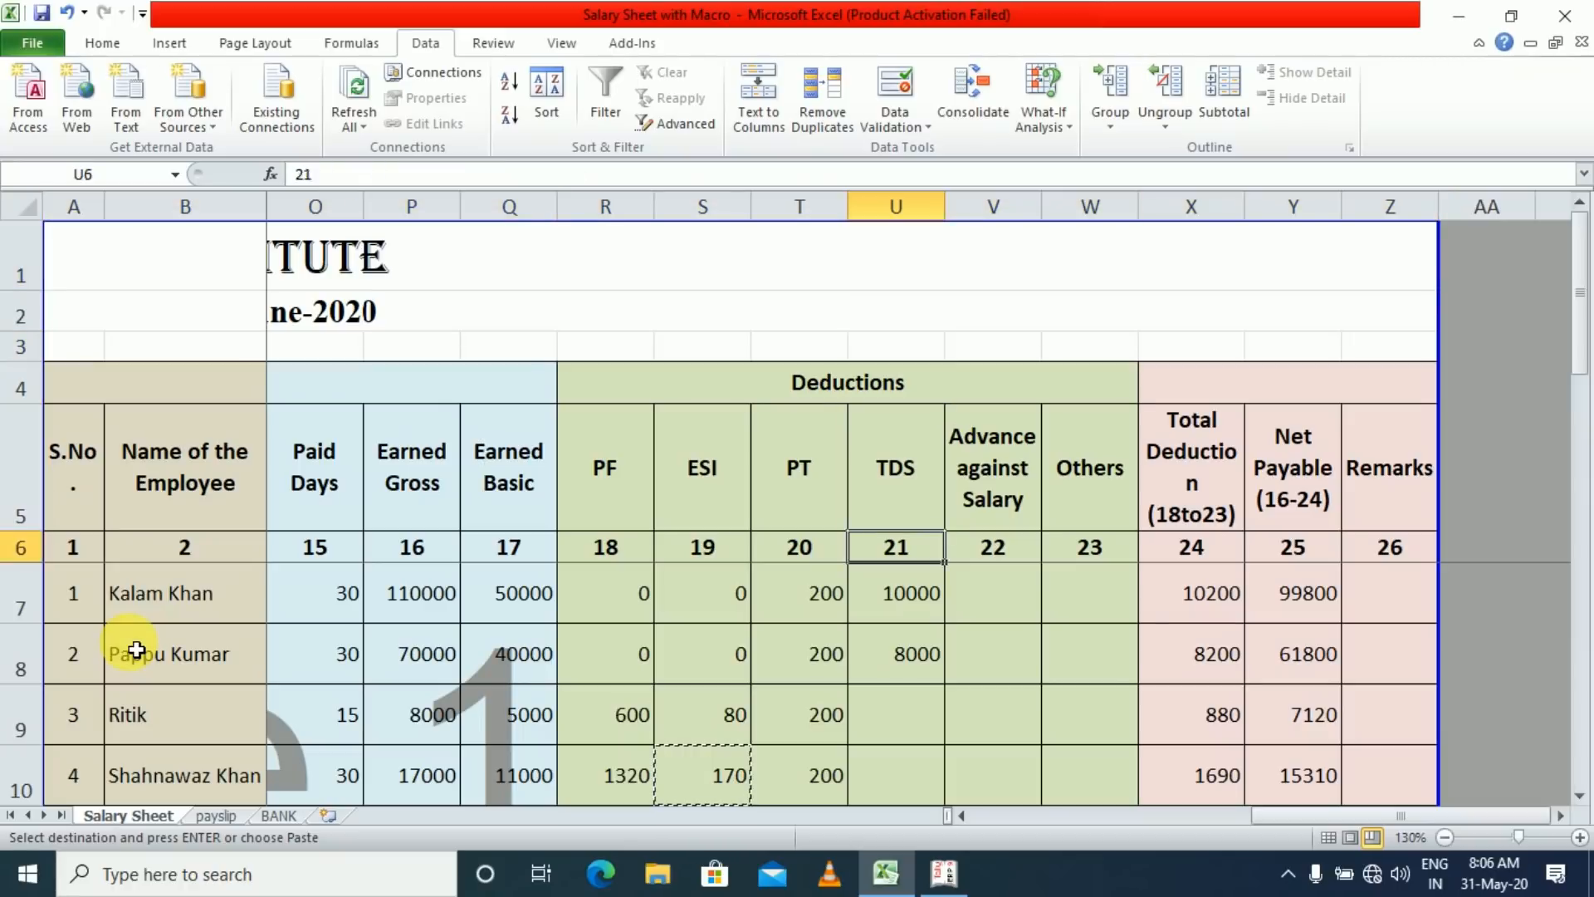
{"action": "key", "text": "Down"}
{"action": "key", "text": "Down"}
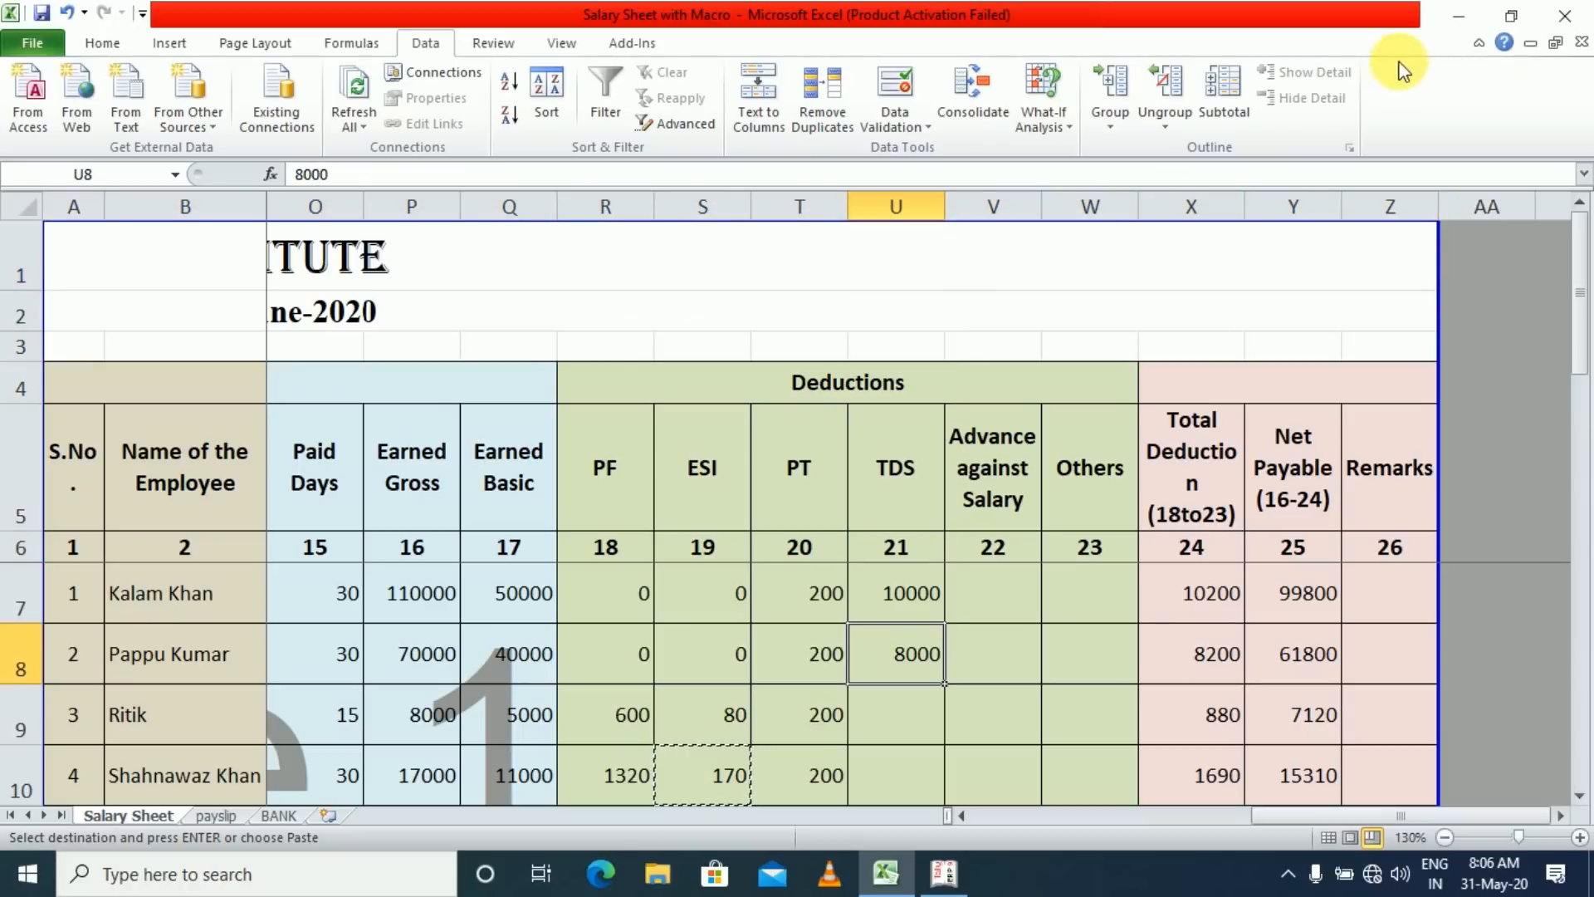
Open the 'Tax Calculator for Salary' workbook from Local Disk (D:).
{"action": "left_click", "coordinate": [1459, 15]}
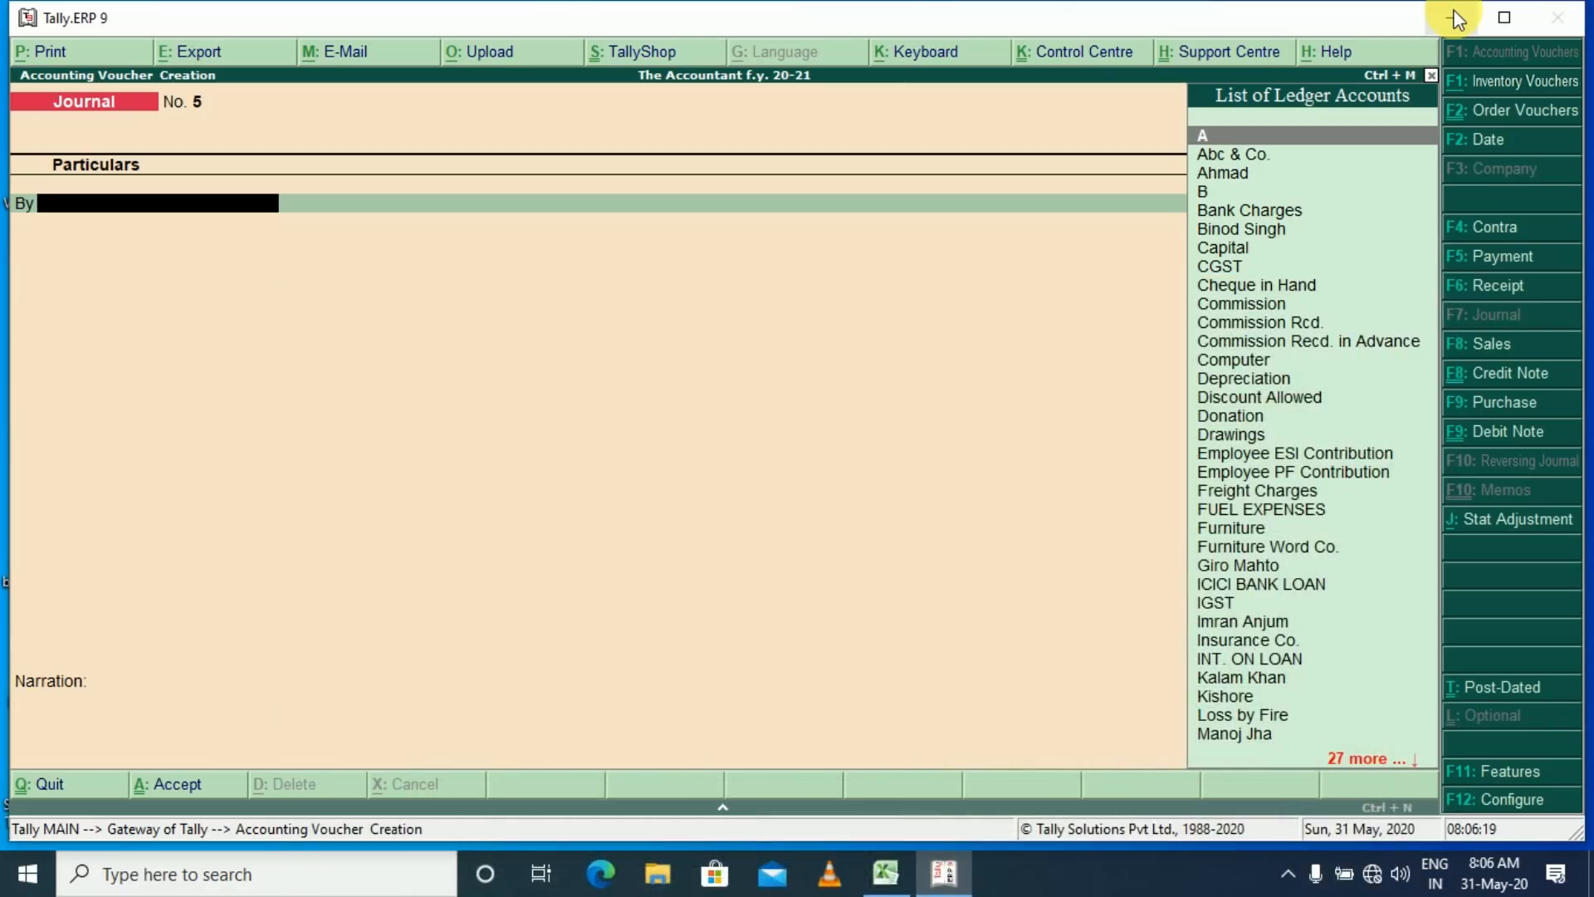
{"action": "left_click", "coordinate": [1457, 17]}
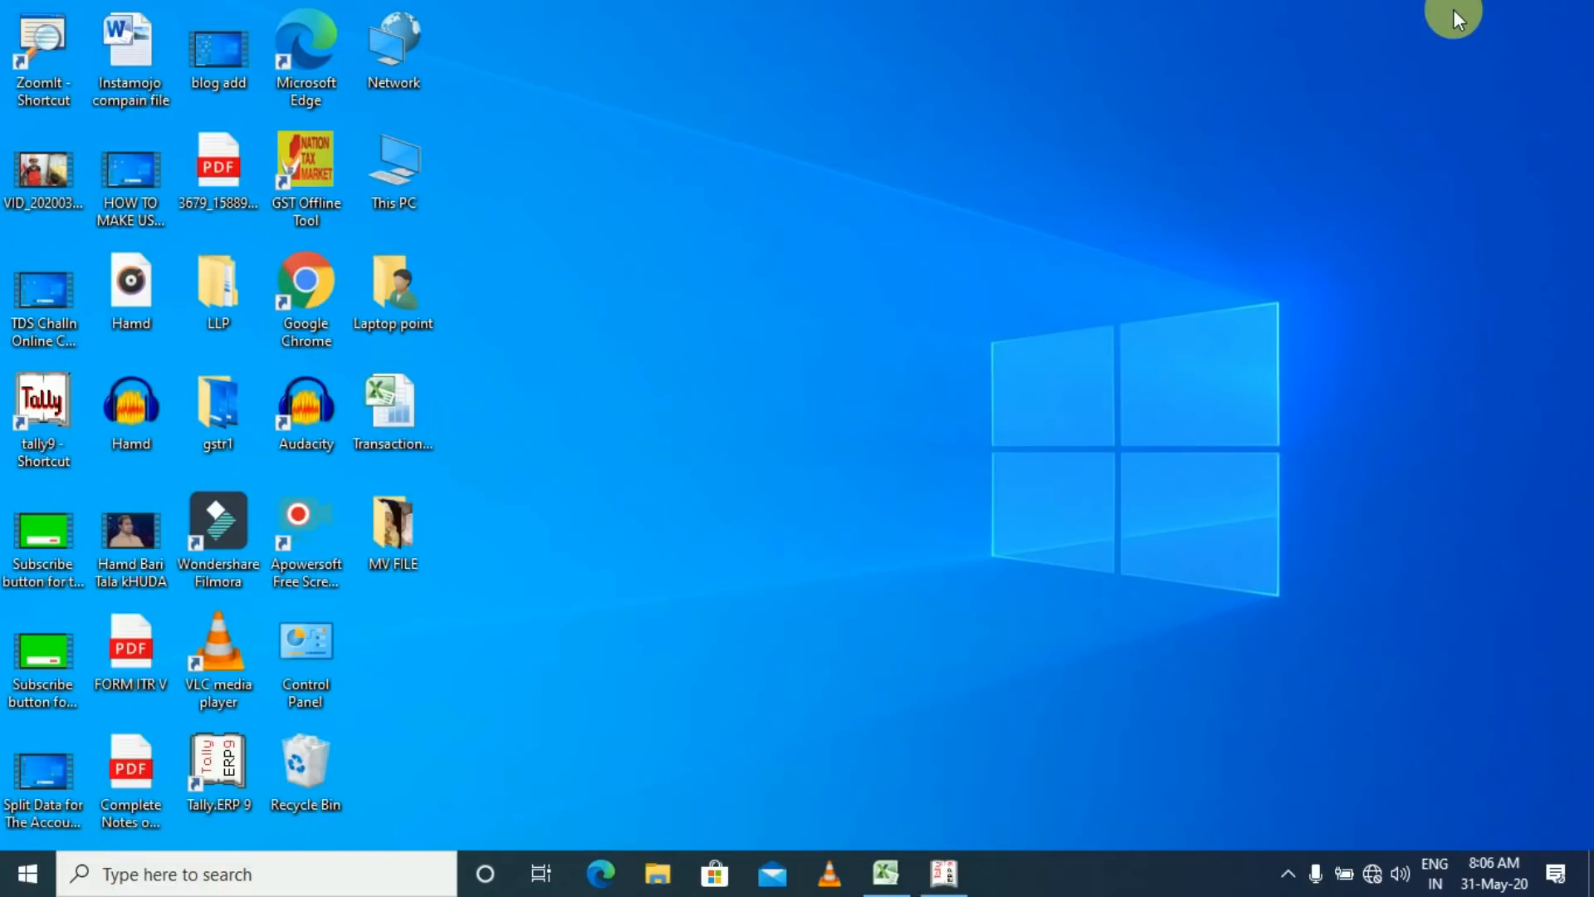
{"action": "right_click", "coordinate": [732, 280]}
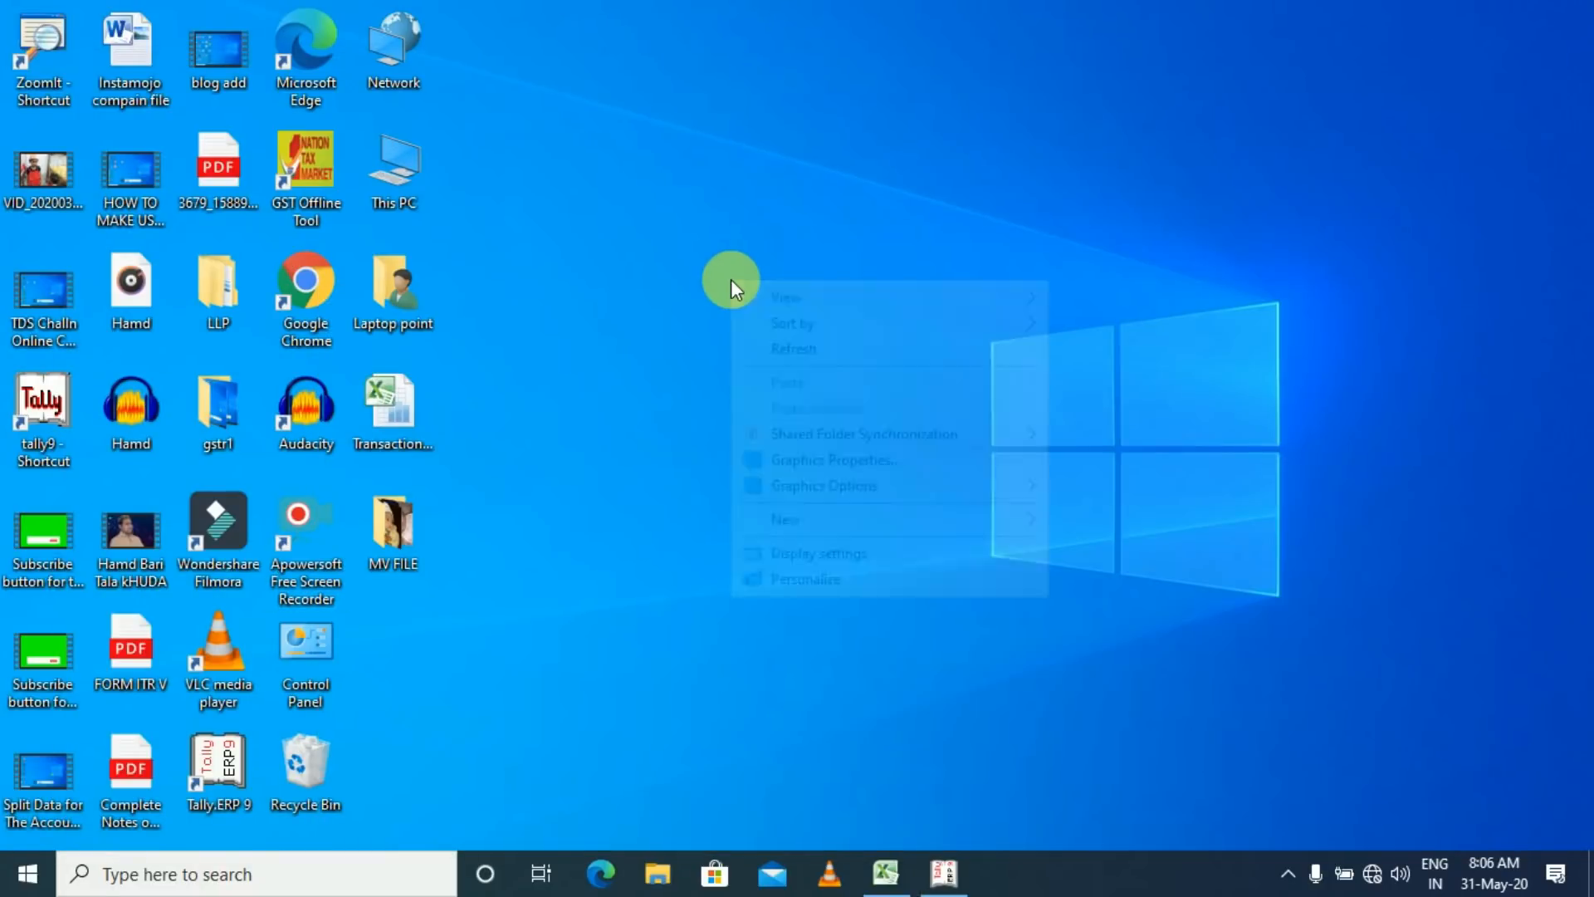
{"action": "left_click", "coordinate": [796, 349]}
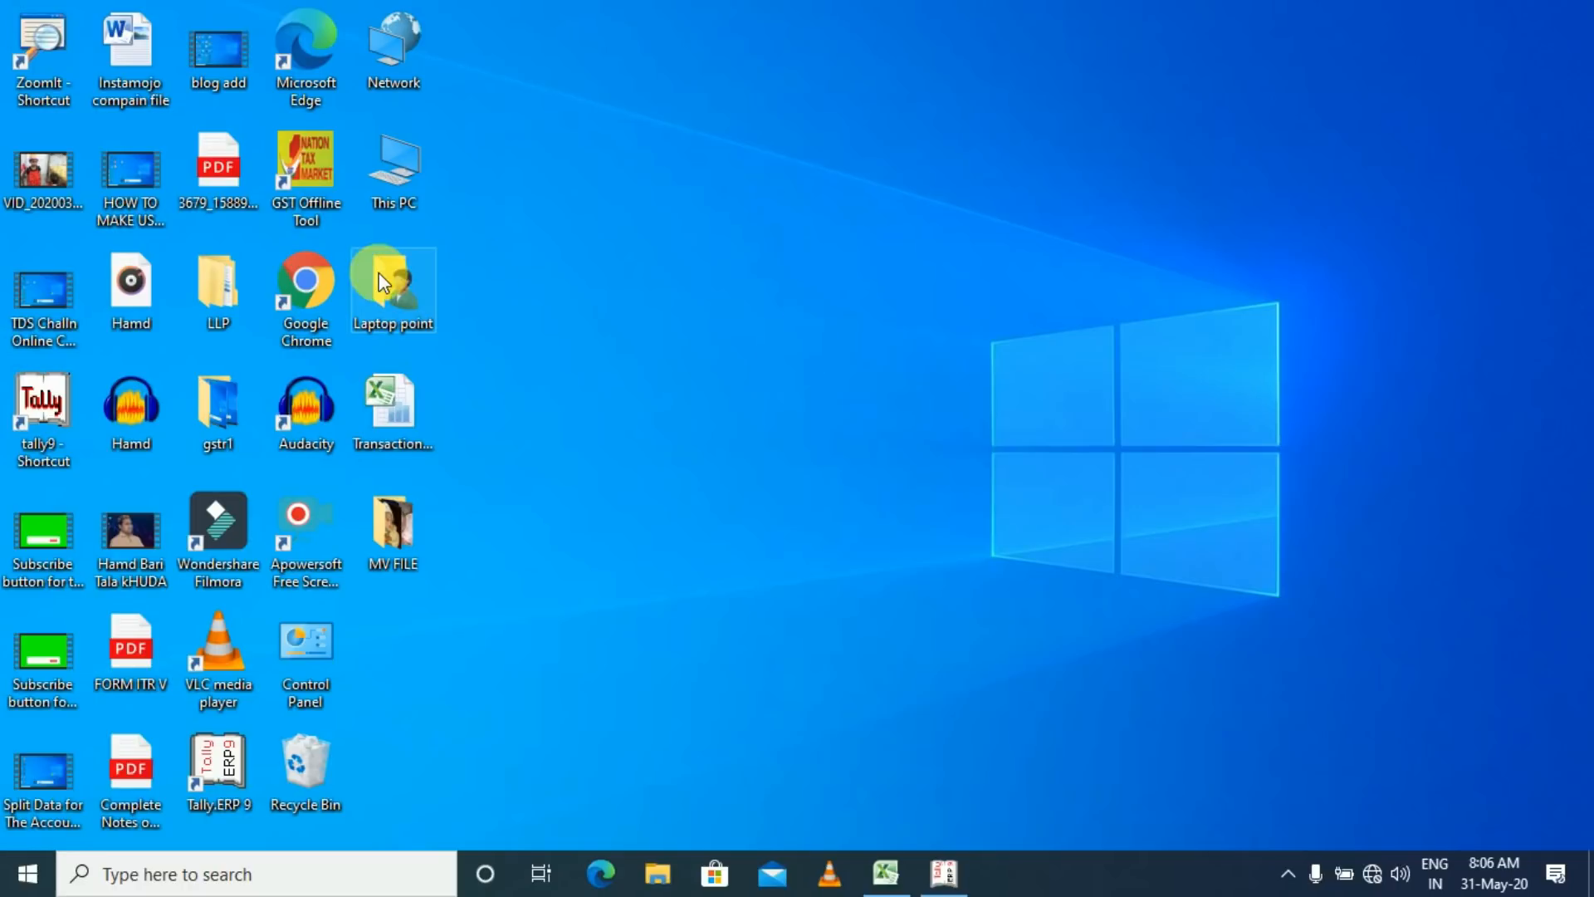
{"action": "right_click", "coordinate": [794, 215]}
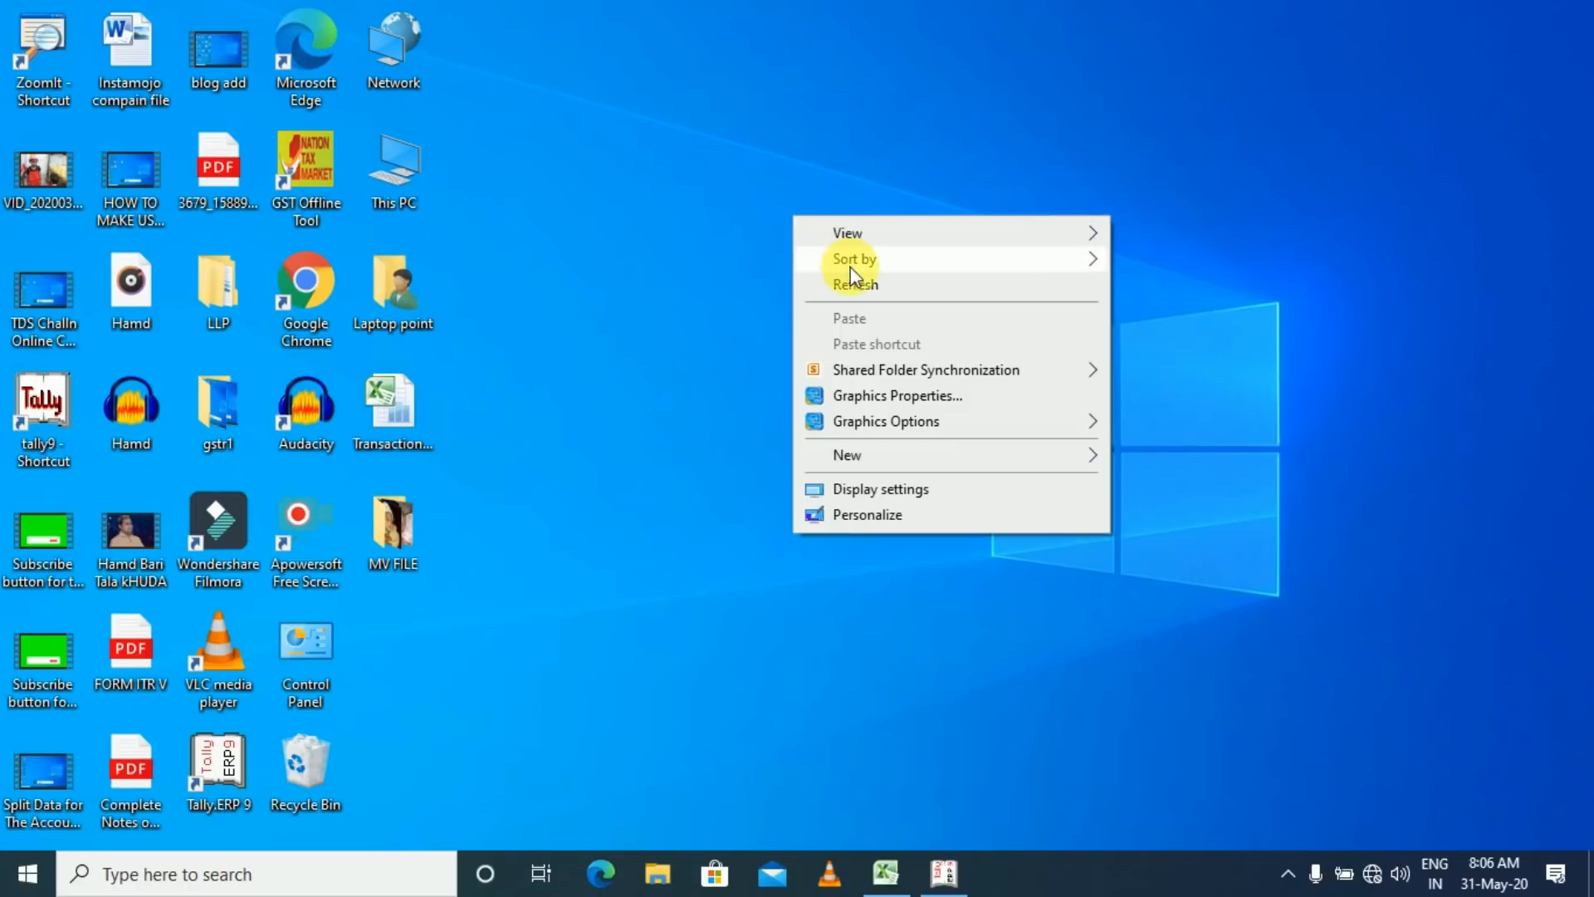
{"action": "left_click", "coordinate": [880, 287]}
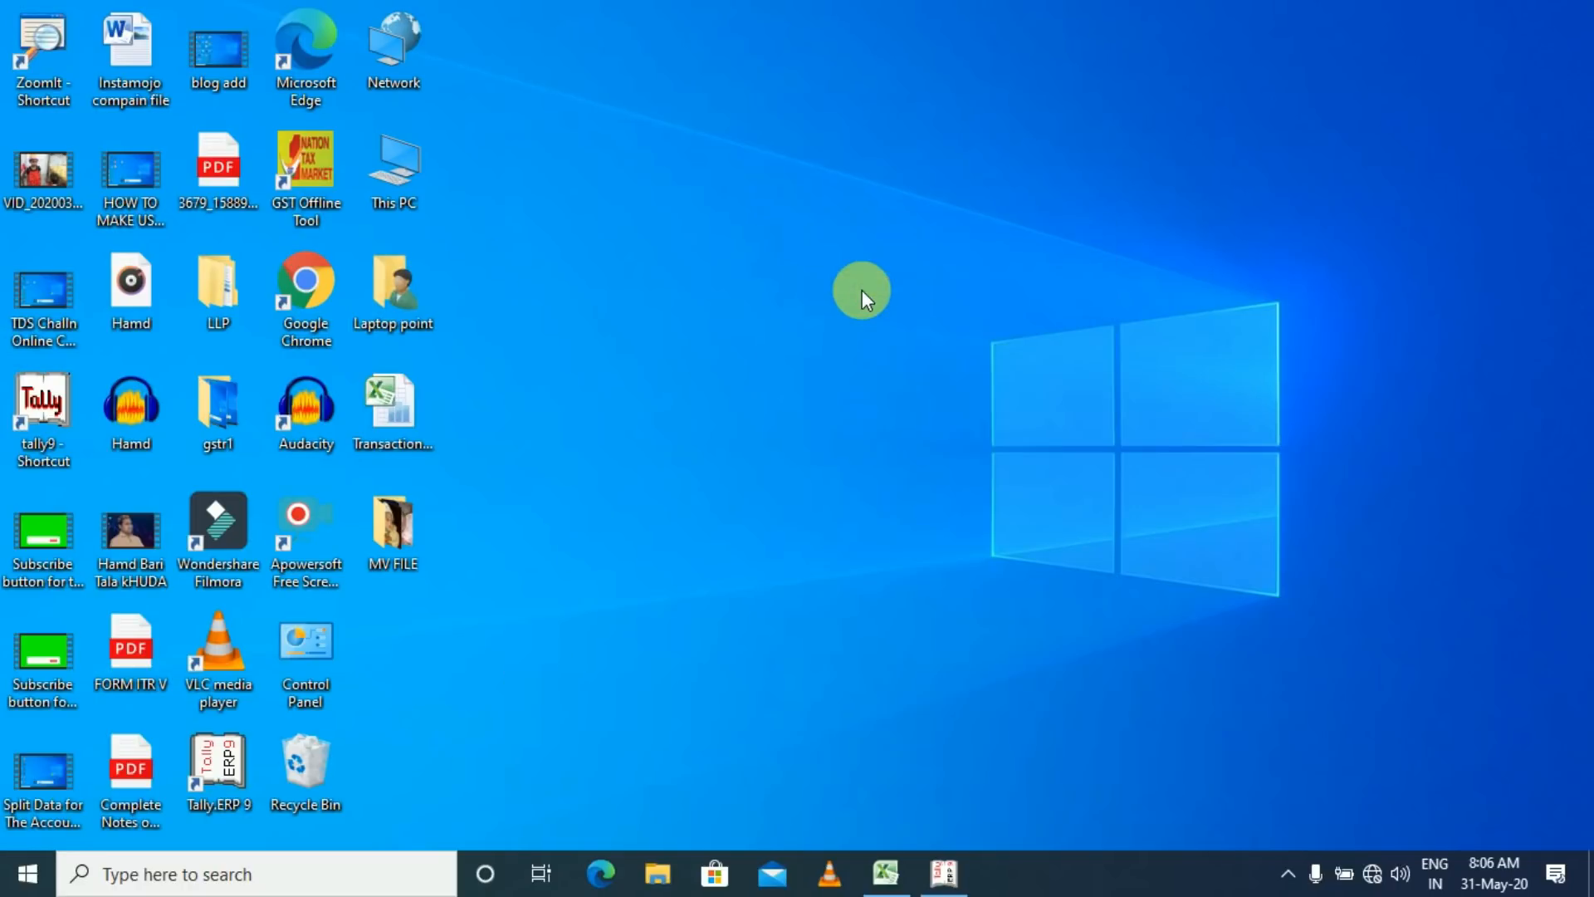
{"action": "double_click", "coordinate": [410, 178]}
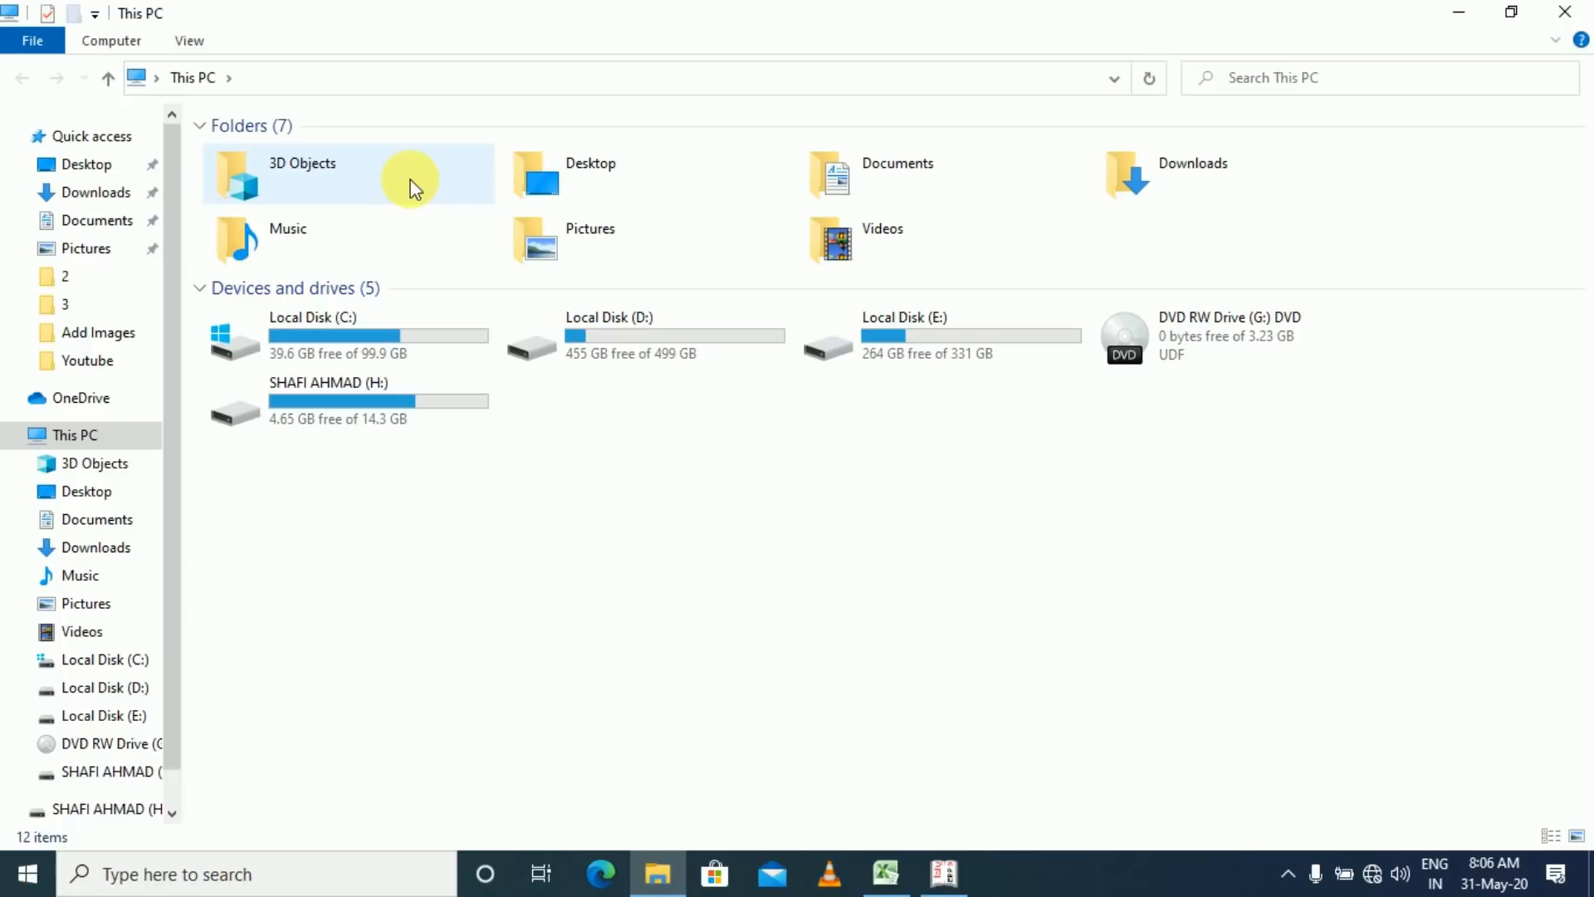
{"action": "double_click", "coordinate": [670, 349]}
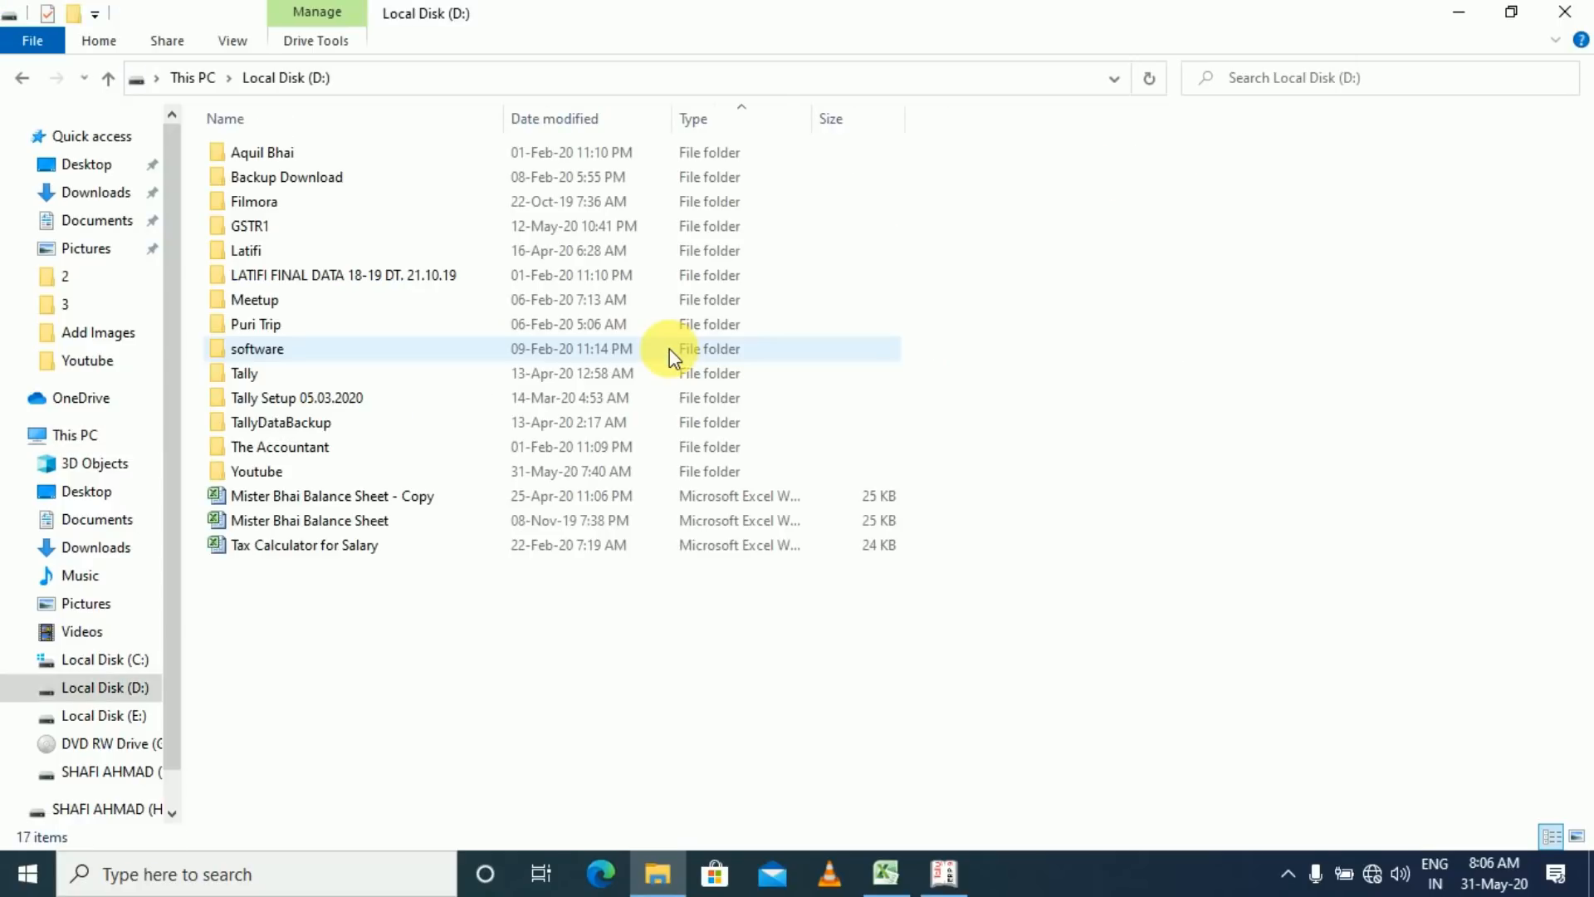
{"action": "double_click", "coordinate": [307, 548]}
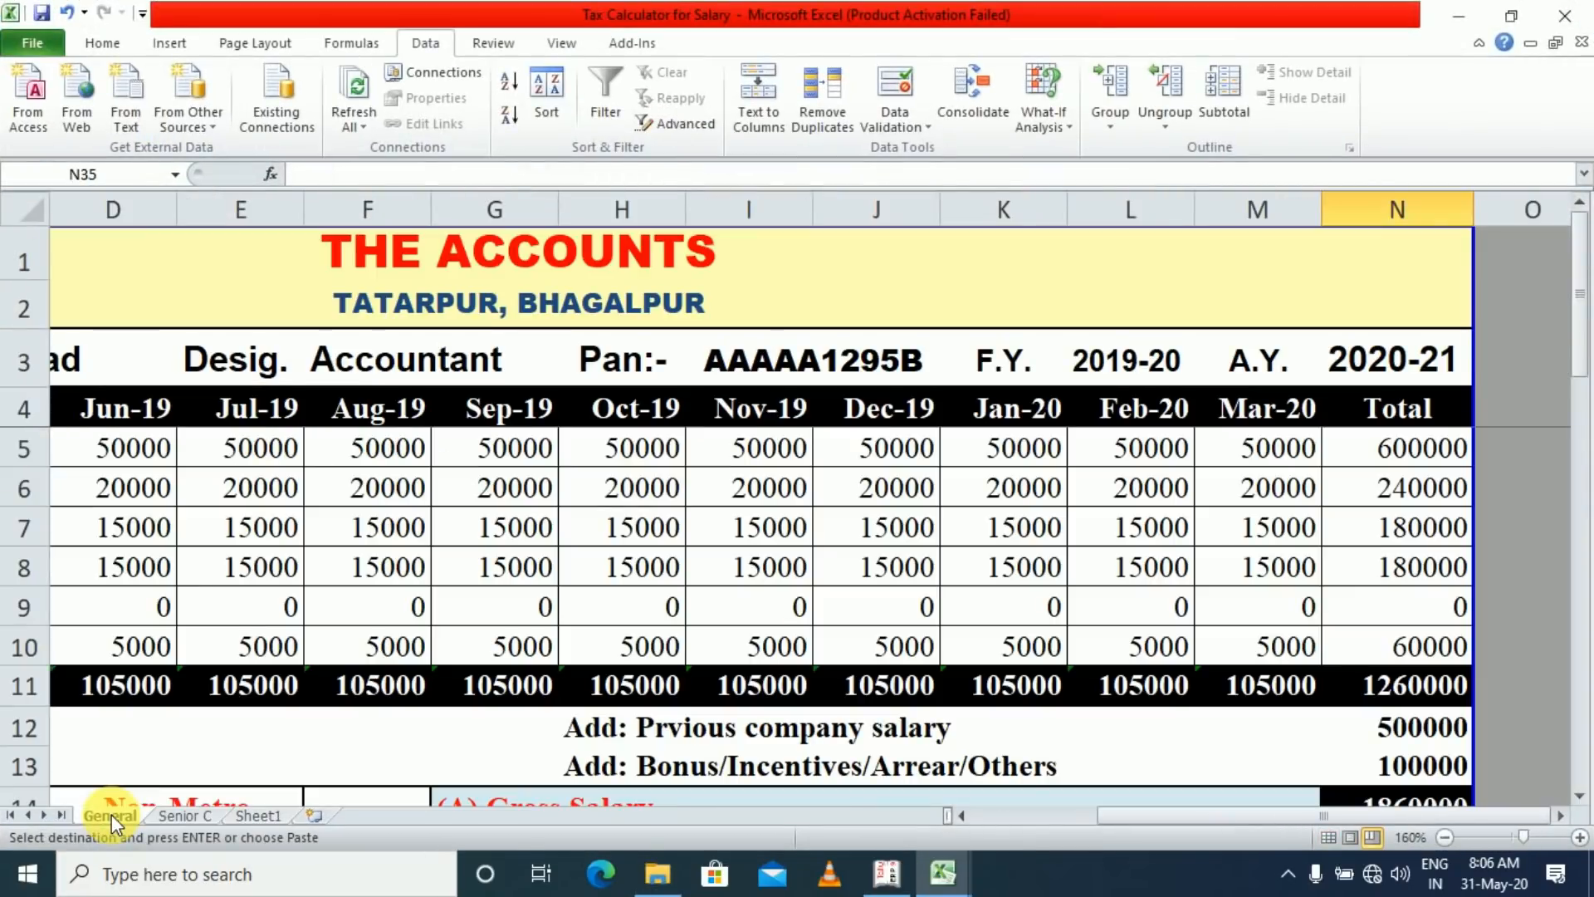
Examine the salary details and income tax computation on the General sheet of the tax calculator.
{"action": "left_click", "coordinate": [173, 819]}
{"action": "left_click", "coordinate": [110, 818]}
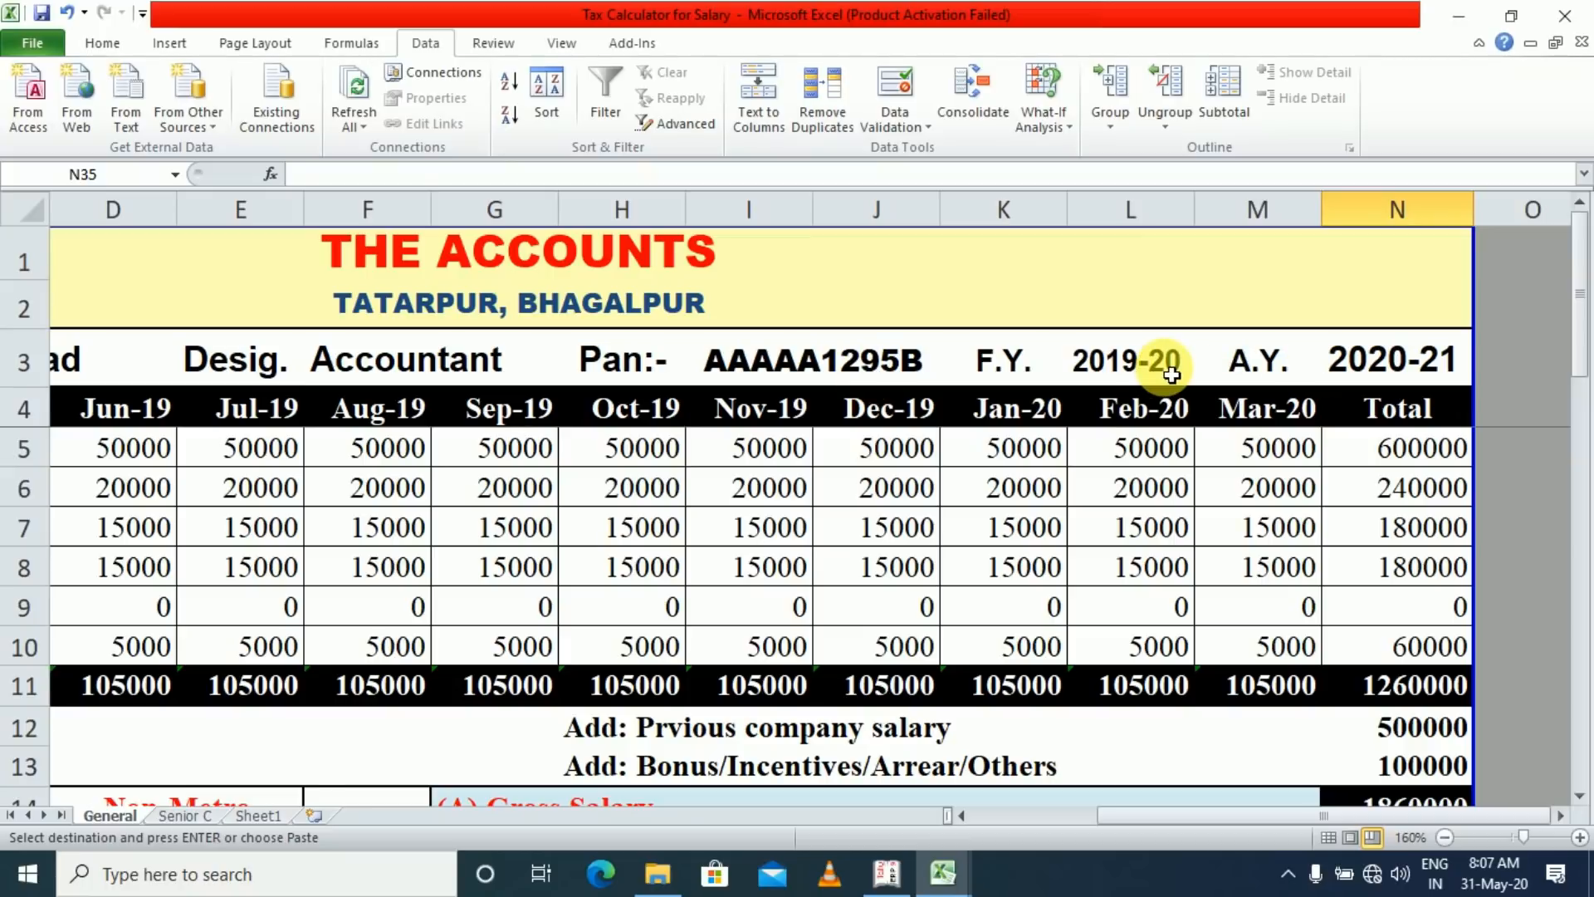
{"action": "mouse_move", "coordinate": [1579, 349]}
{"action": "left_mouse_down"}
{"action": "mouse_move", "coordinate": [1581, 452]}
{"action": "mouse_move", "coordinate": [1584, 365]}
{"action": "left_mouse_up"}
{"action": "scroll", "coordinate": [1584, 365], "scroll_direction": "down", "scroll_amount": 2, "text": "ctrl"}
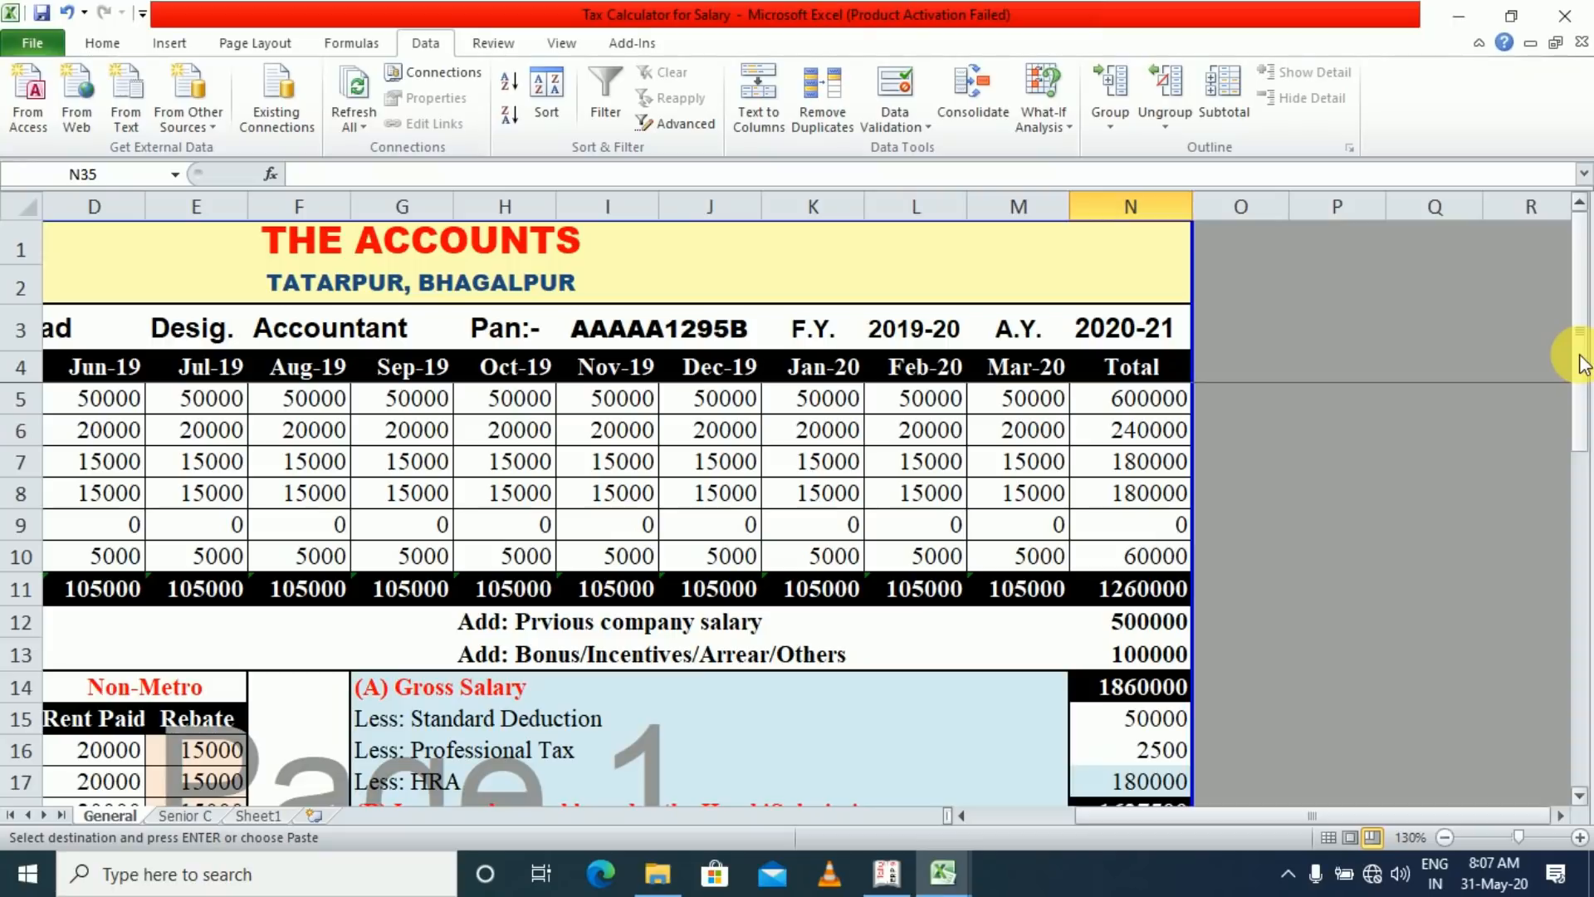
{"action": "left_click_drag", "start_coordinate": [1581, 348], "coordinate": [1586, 677]}
{"action": "left_click_drag", "start_coordinate": [1592, 692], "coordinate": [1592, 717]}
{"action": "left_click_drag", "start_coordinate": [1166, 824], "coordinate": [994, 831]}
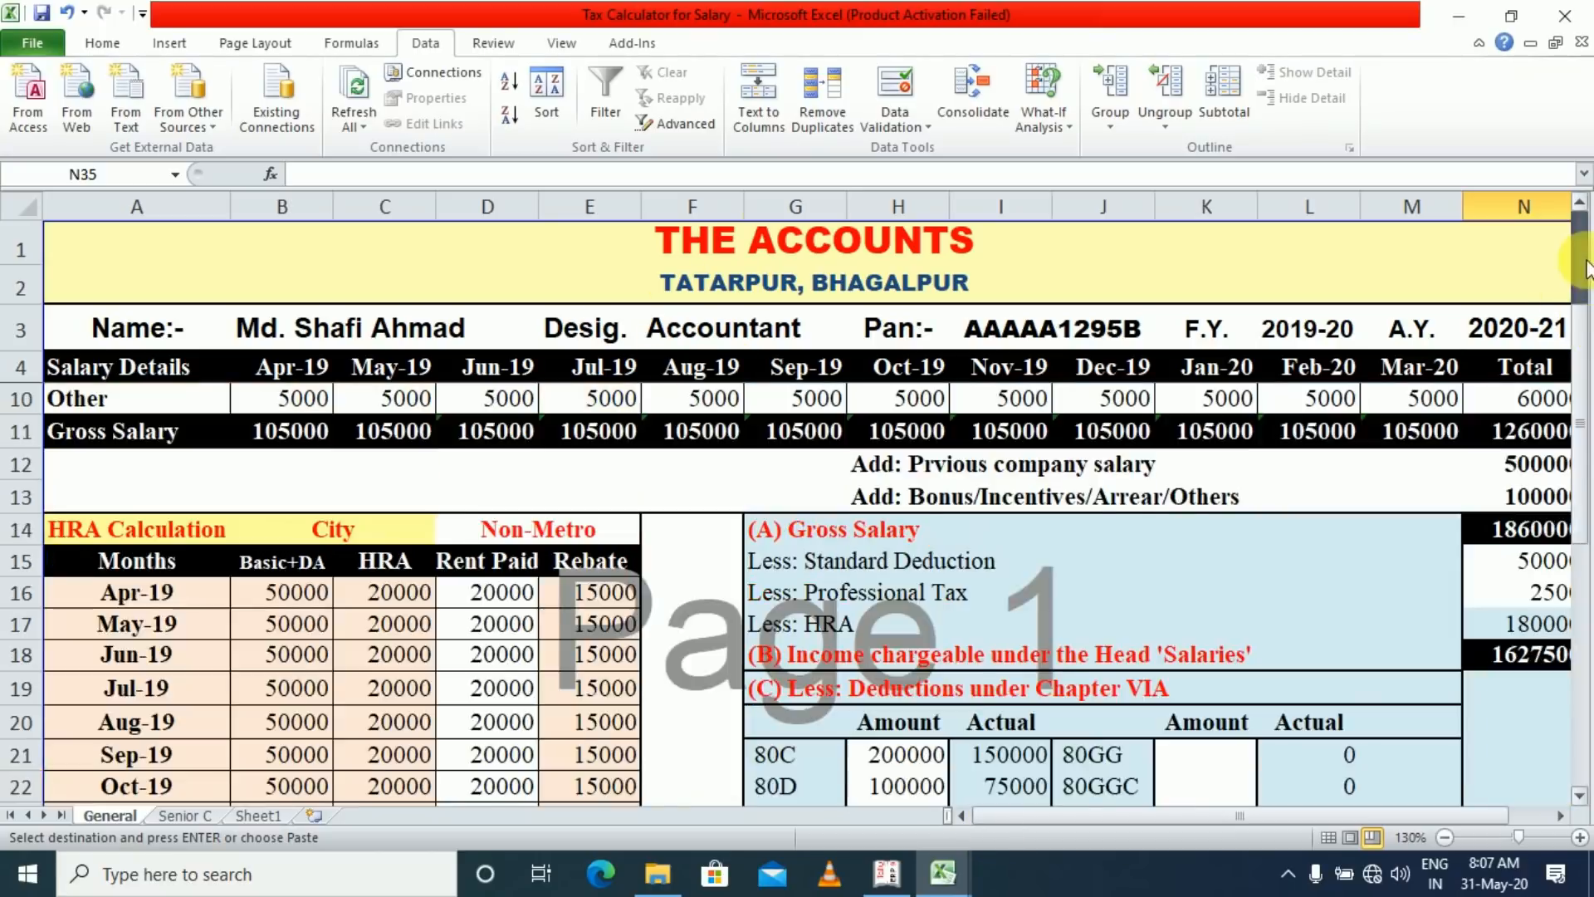
{"action": "left_click", "coordinate": [1583, 327]}
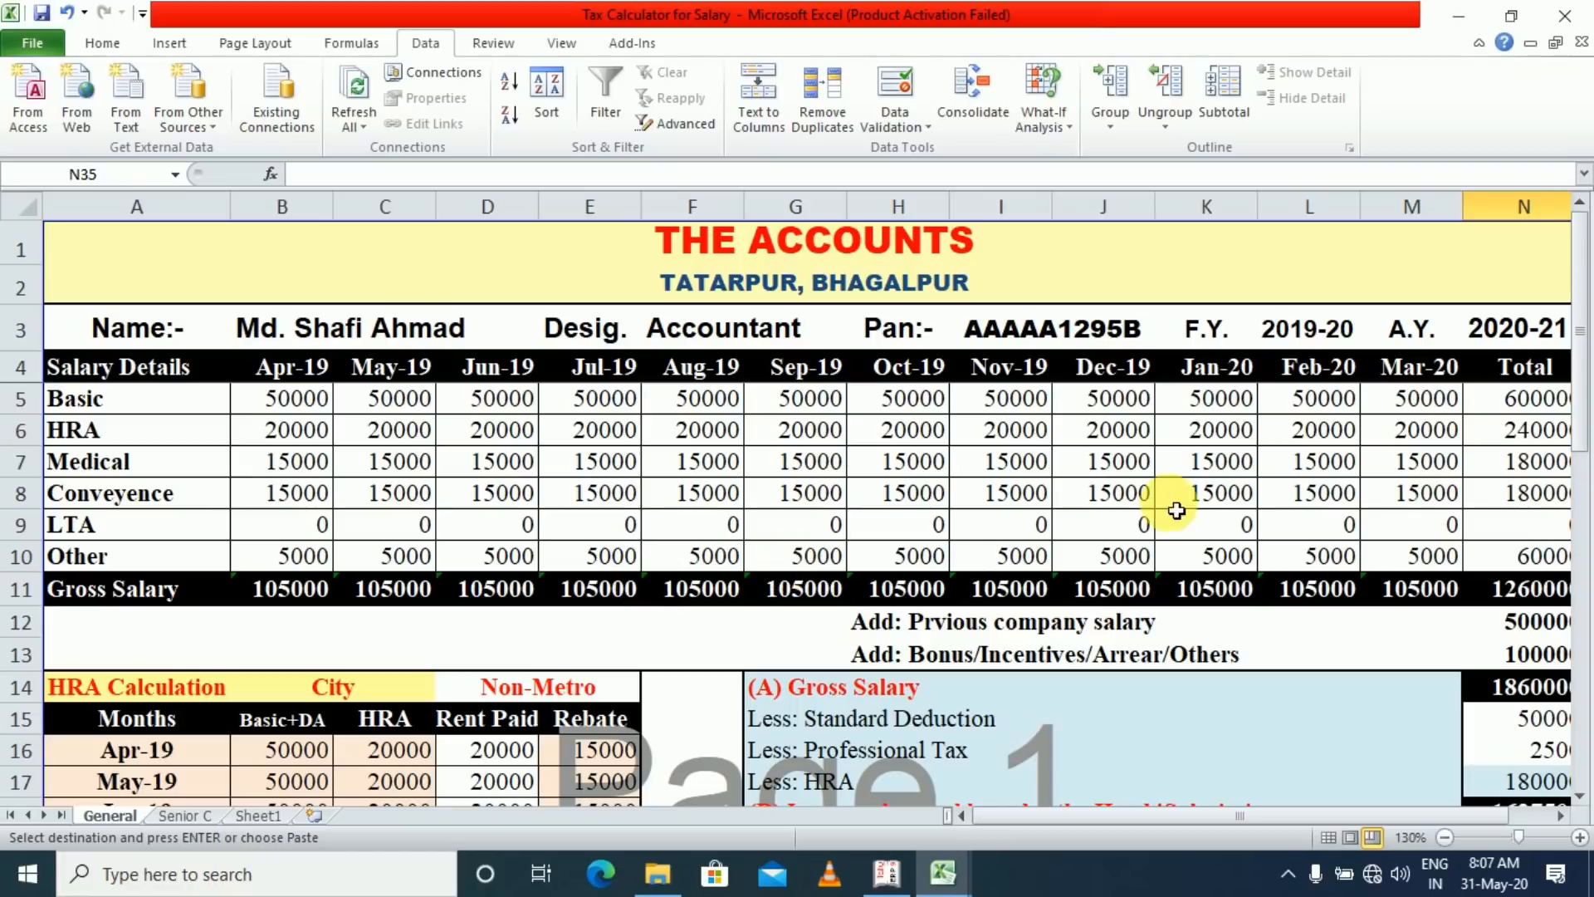
{"action": "left_click_drag", "start_coordinate": [1577, 407], "coordinate": [1561, 802]}
{"action": "left_click_drag", "start_coordinate": [1448, 812], "coordinate": [1549, 809]}
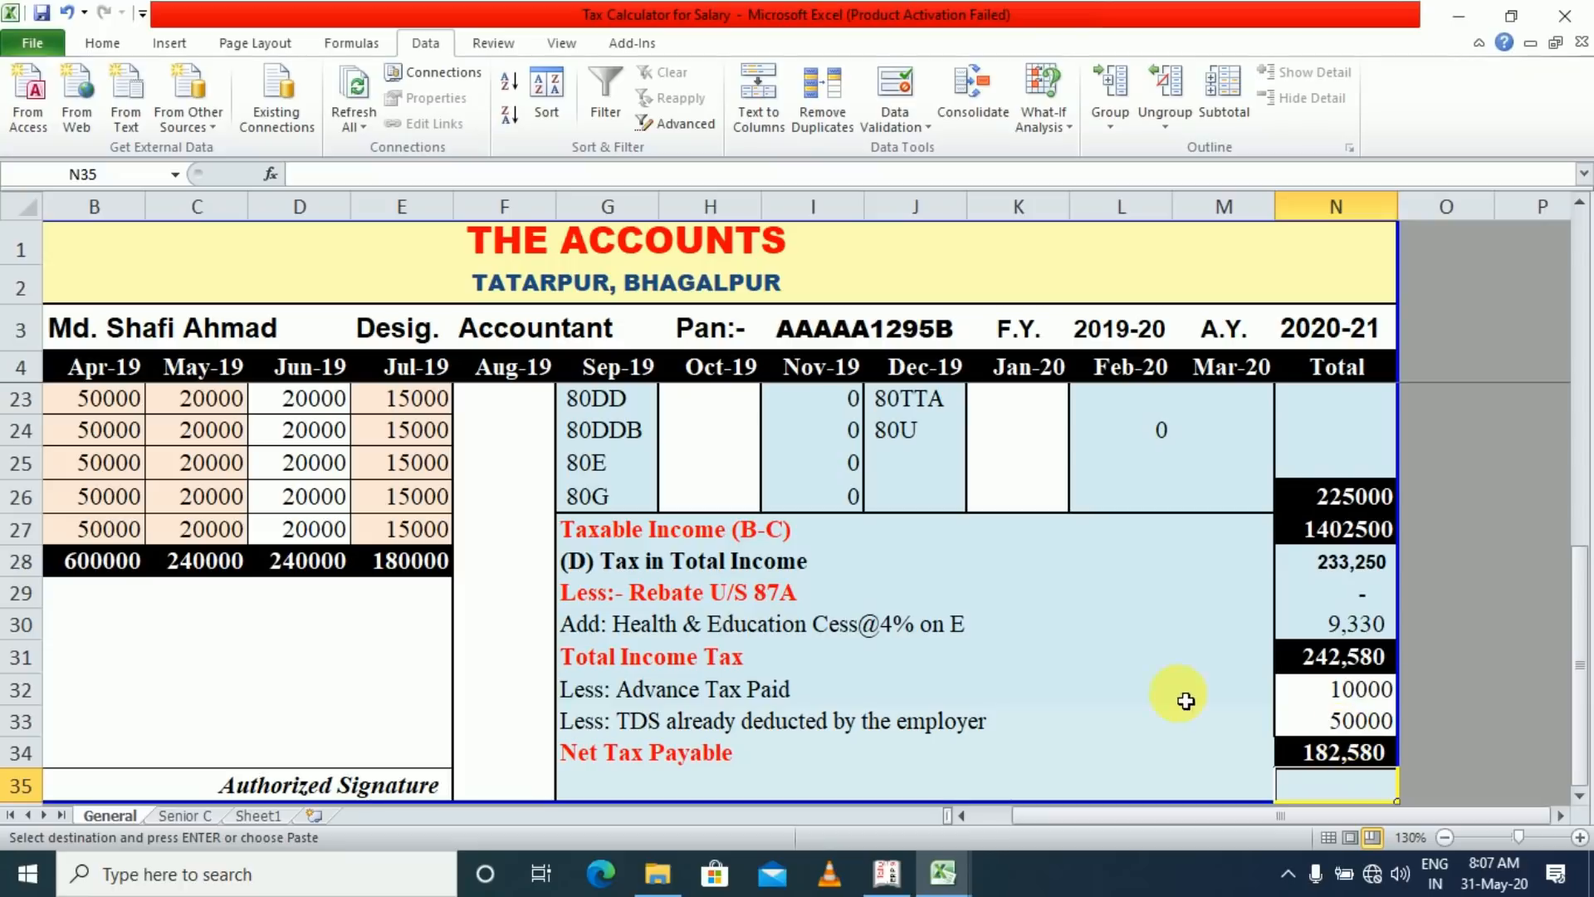
{"action": "left_click", "coordinate": [627, 760]}
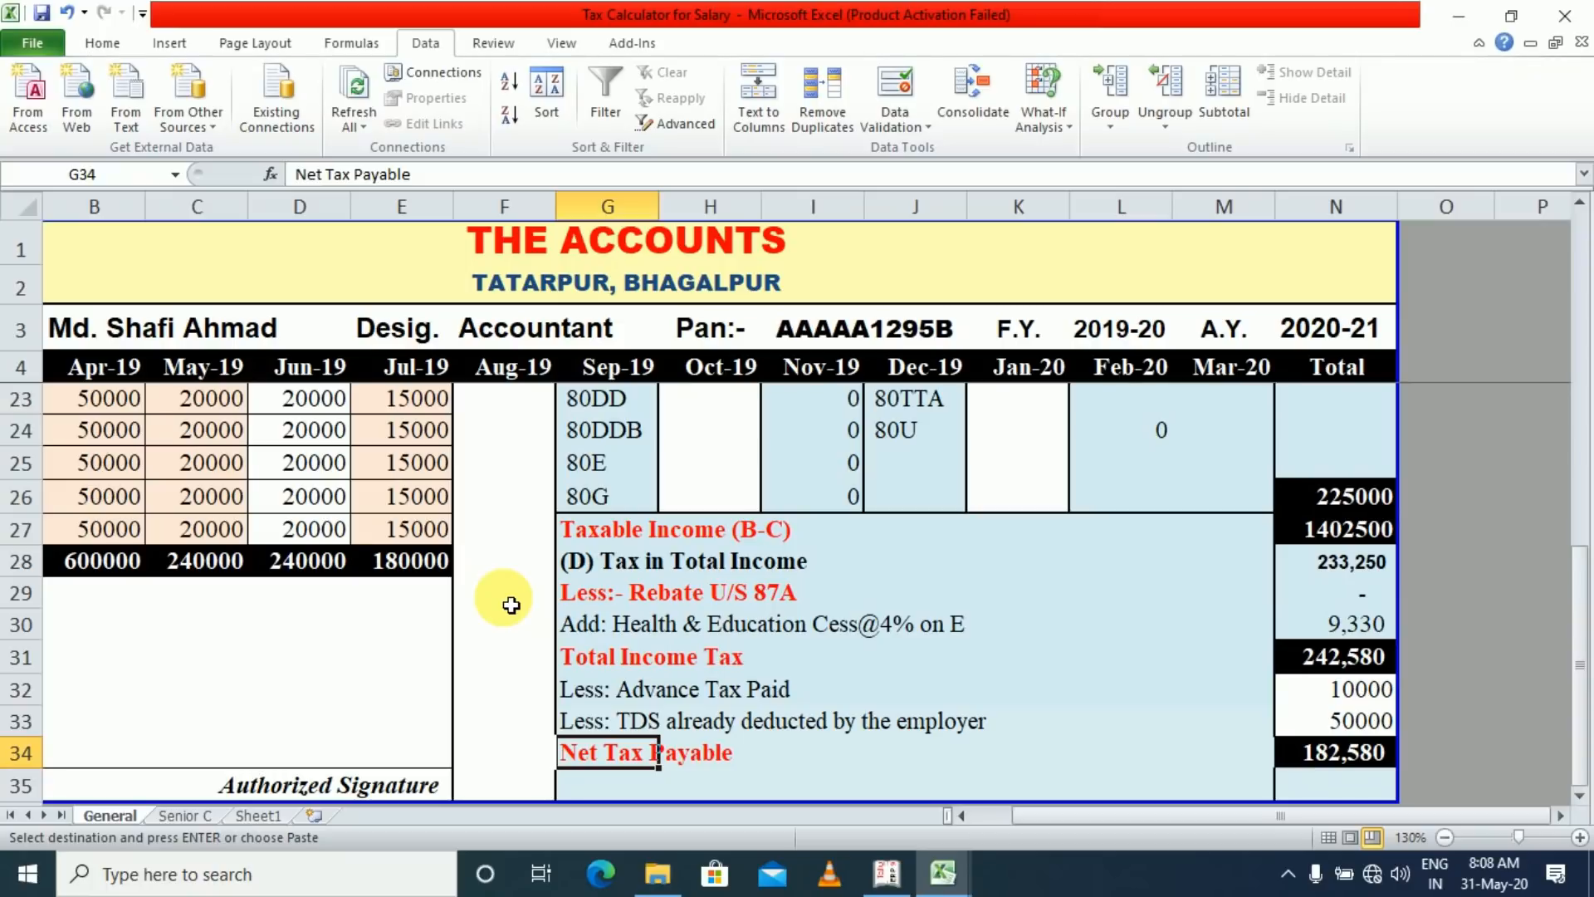
{"action": "left_click_drag", "start_coordinate": [1577, 640], "coordinate": [1588, 294]}
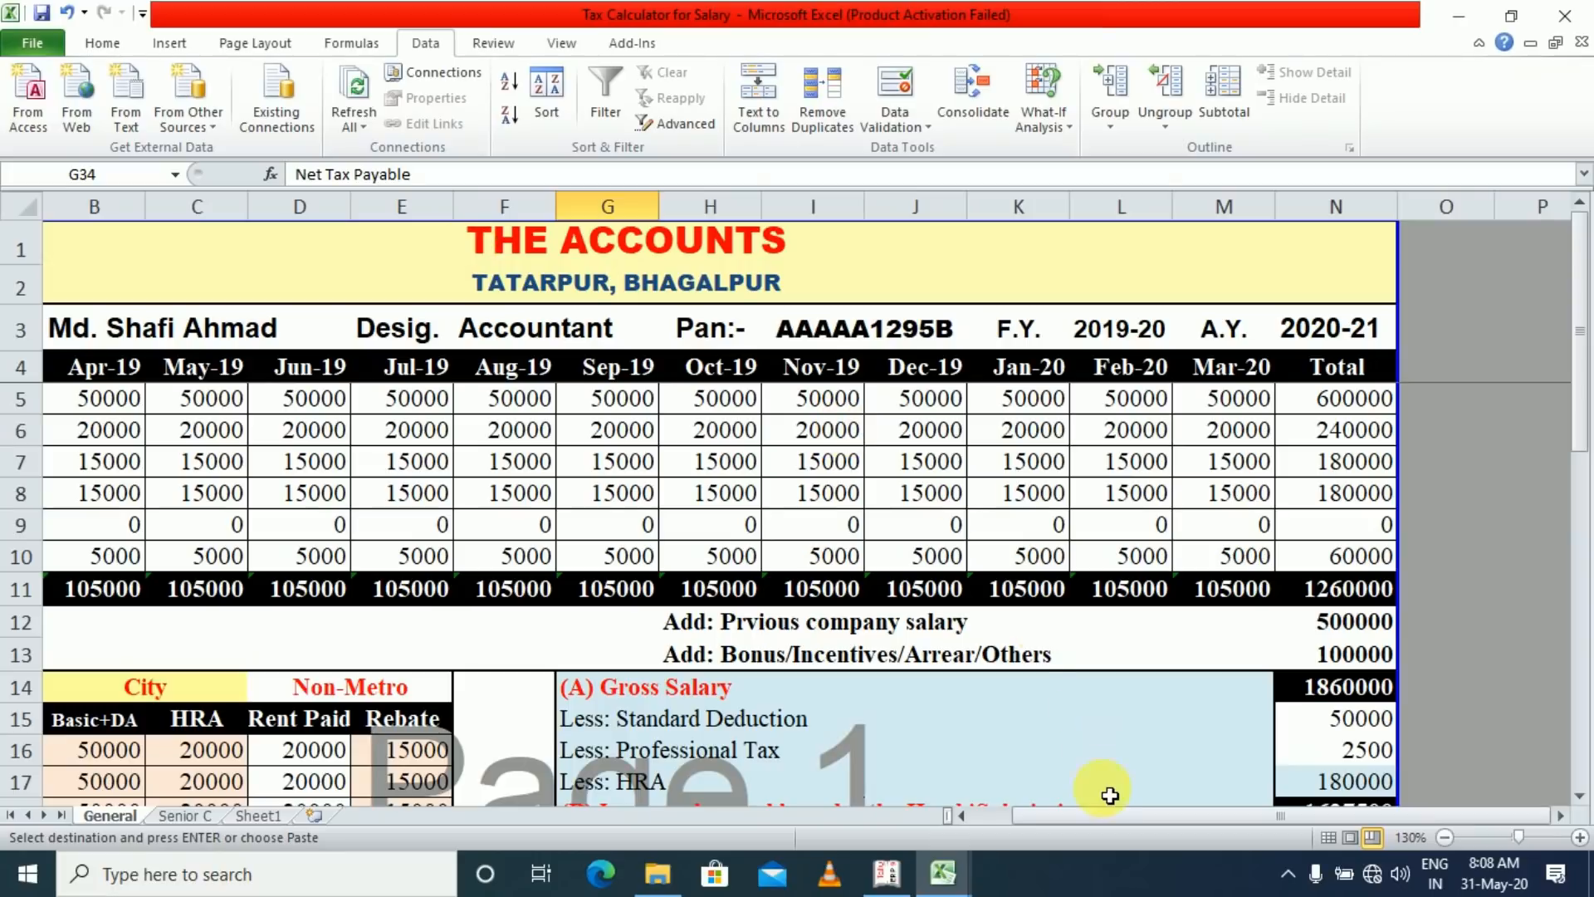
{"action": "left_click_drag", "start_coordinate": [1105, 814], "coordinate": [999, 824]}
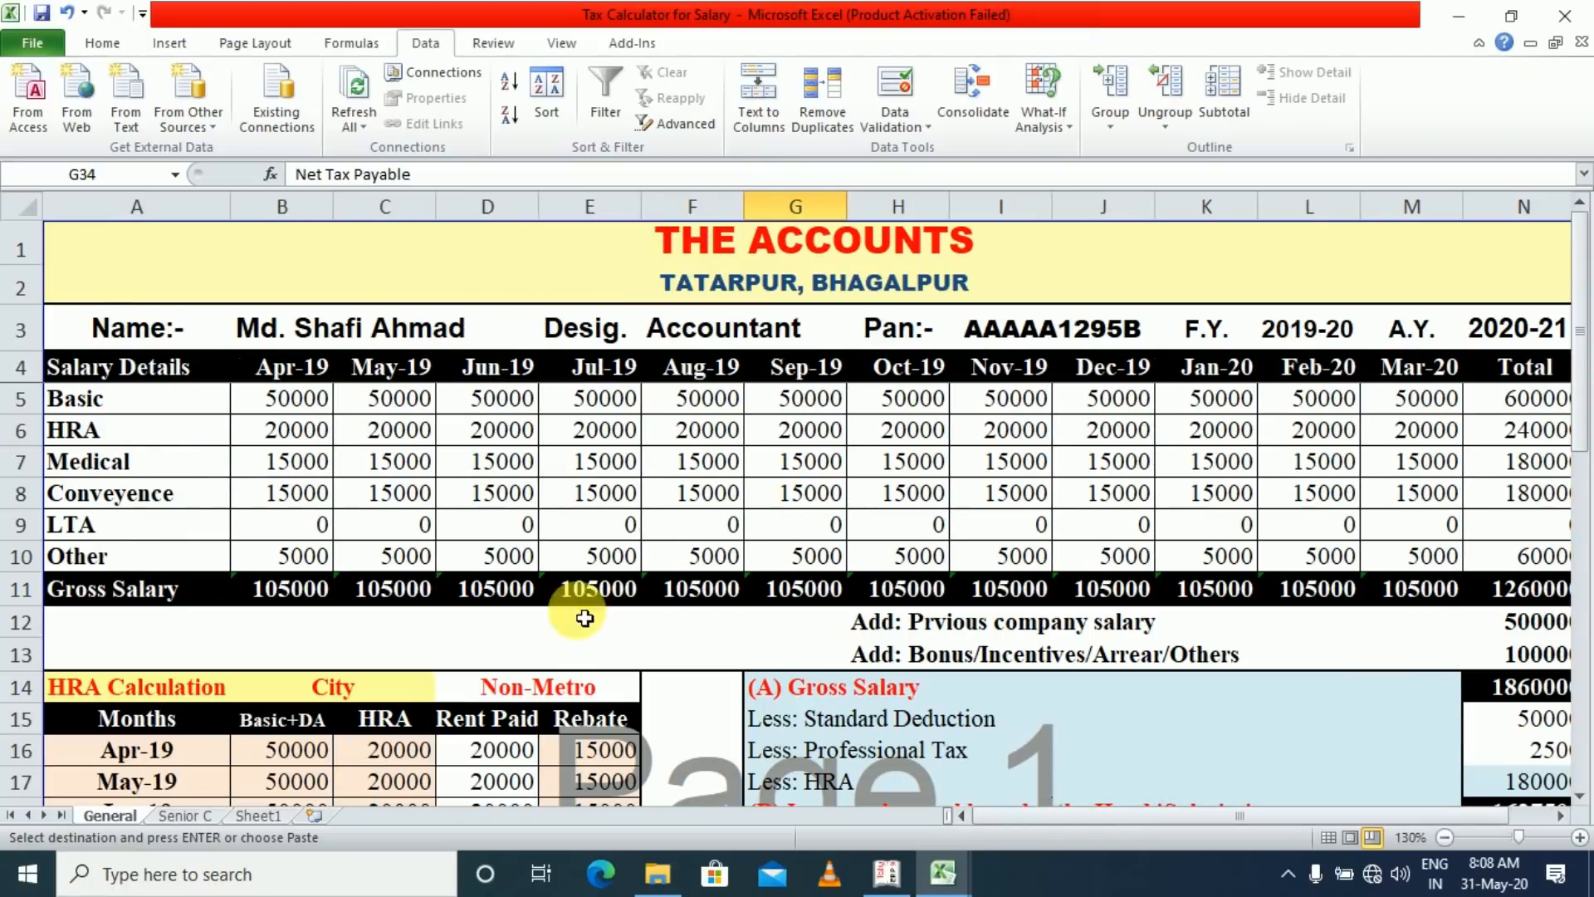
{"action": "left_click_drag", "start_coordinate": [1580, 413], "coordinate": [1586, 611]}
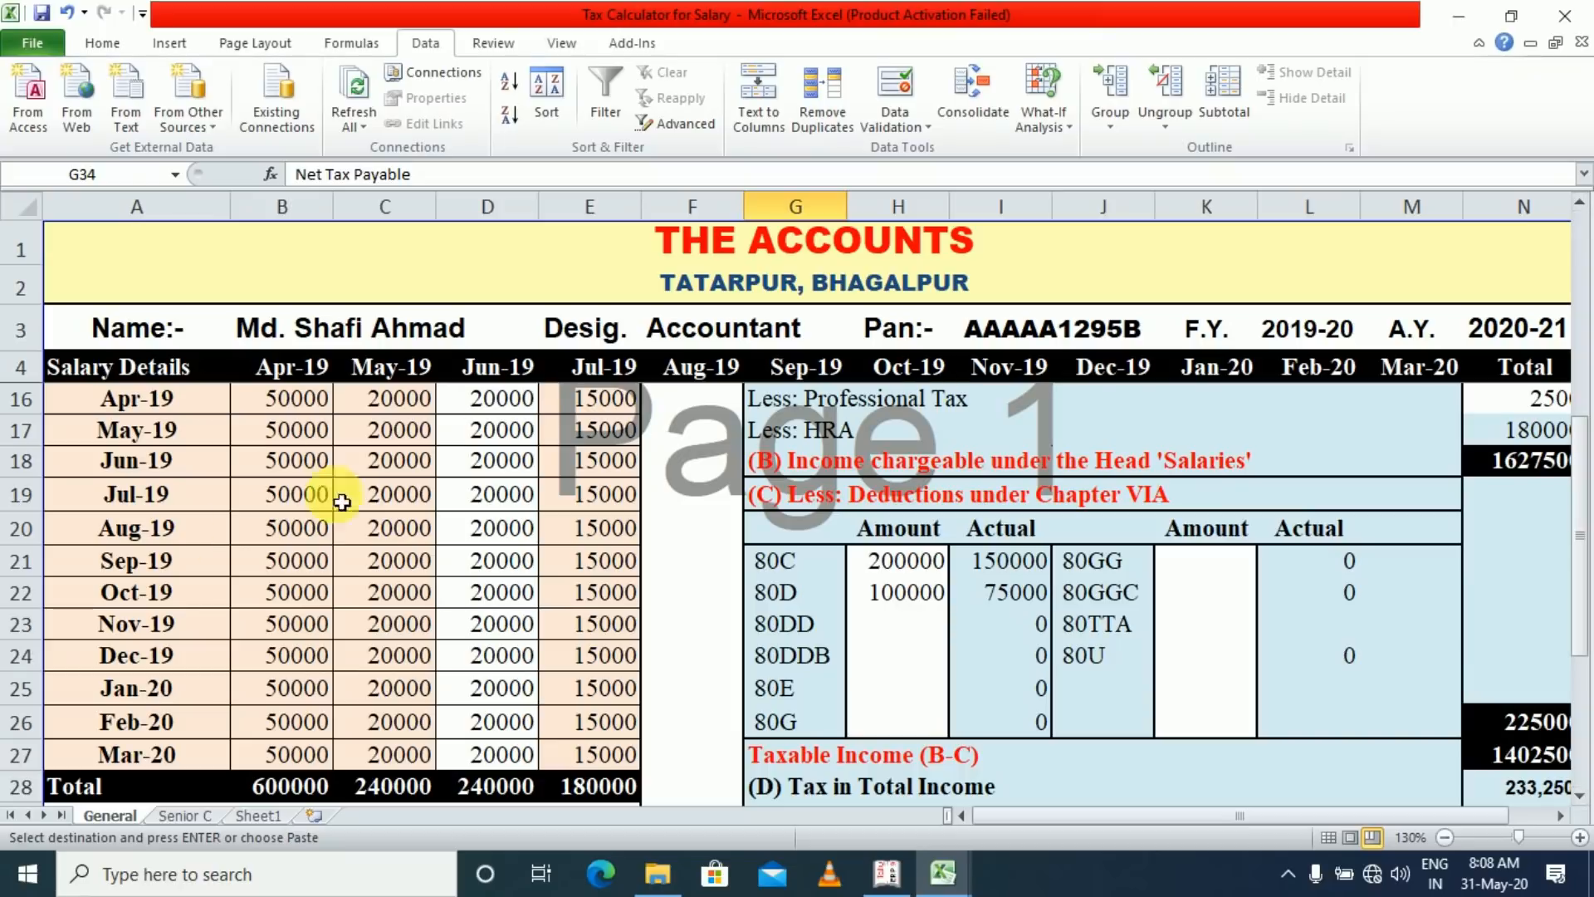
{"action": "left_click", "coordinate": [1051, 462]}
Close the tax calculator workbook and return to the salary sheet.
{"action": "key", "text": "alt+Tab"}
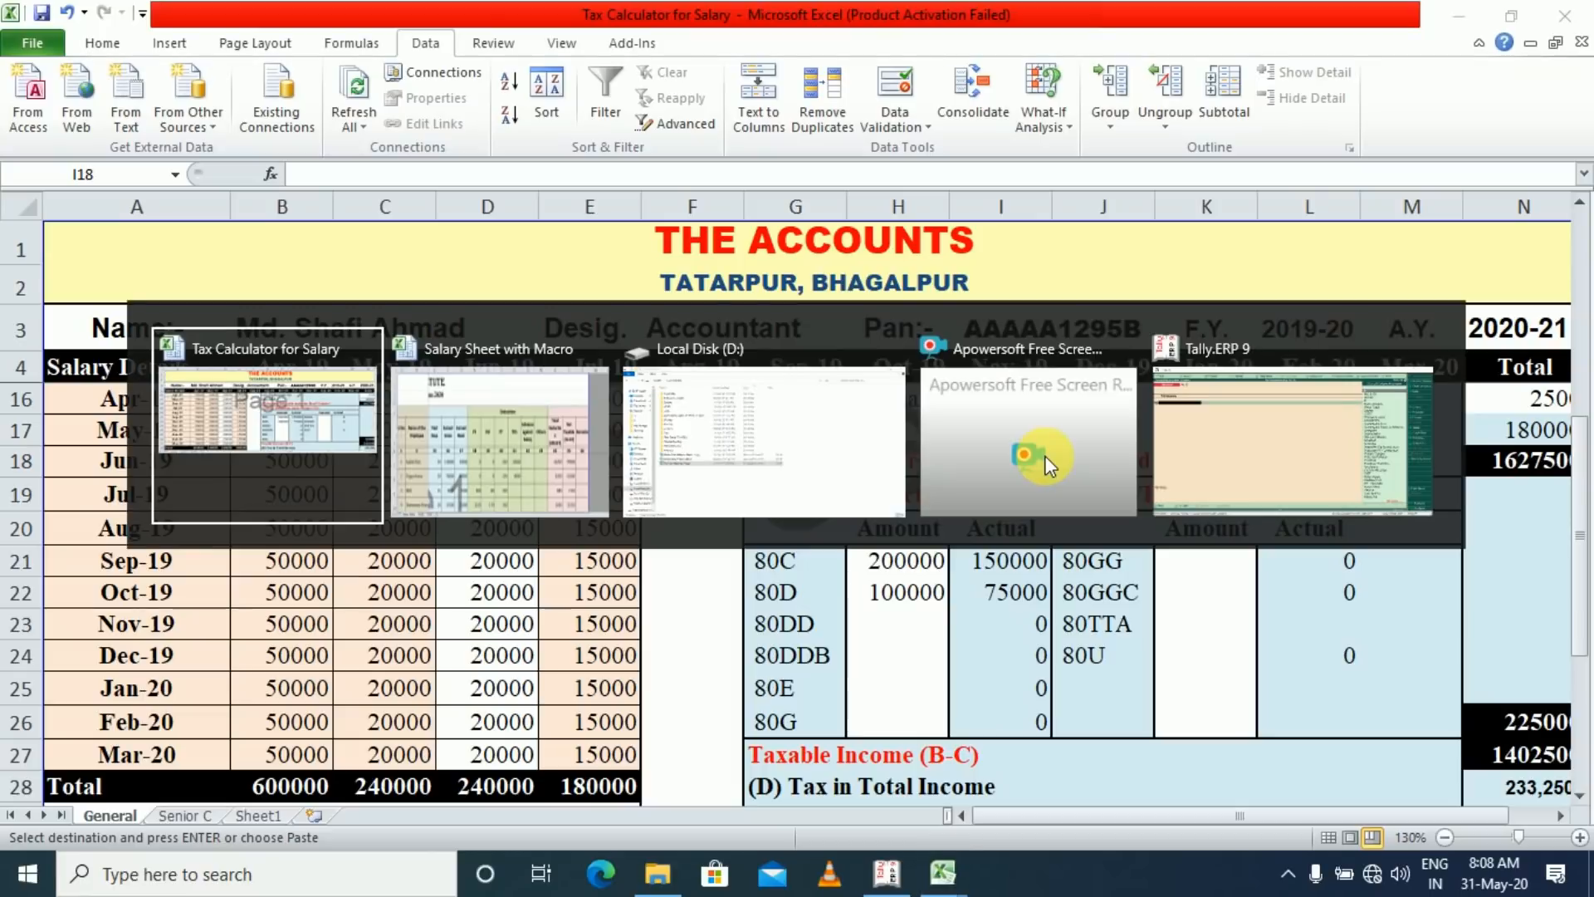
{"action": "key", "text": "alt+Tab"}
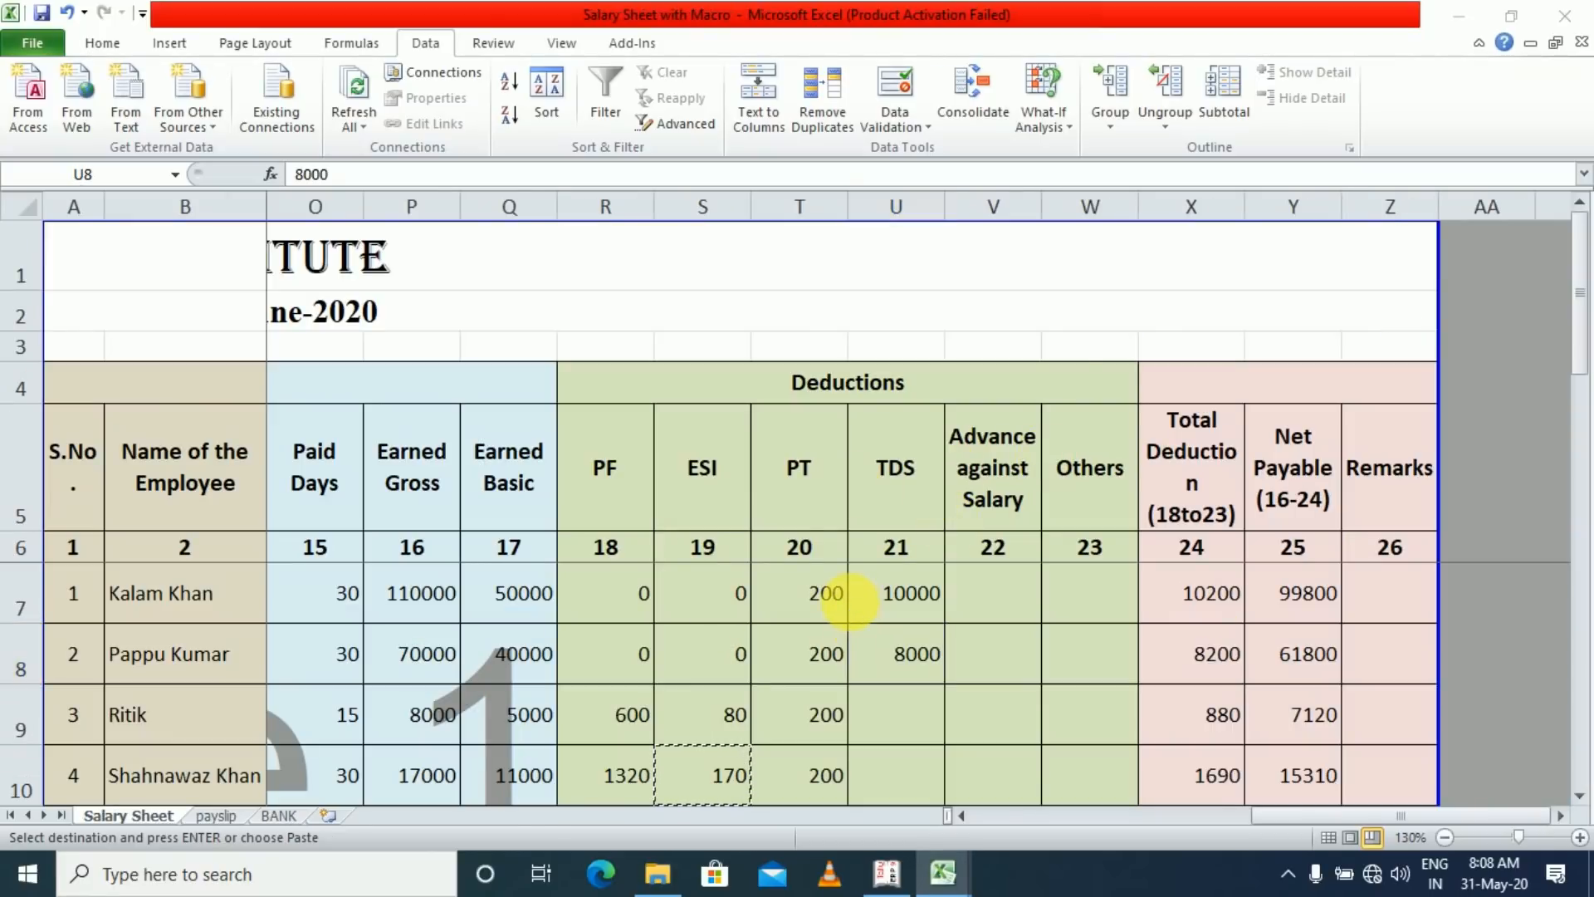
{"action": "key", "text": "alt+Tab"}
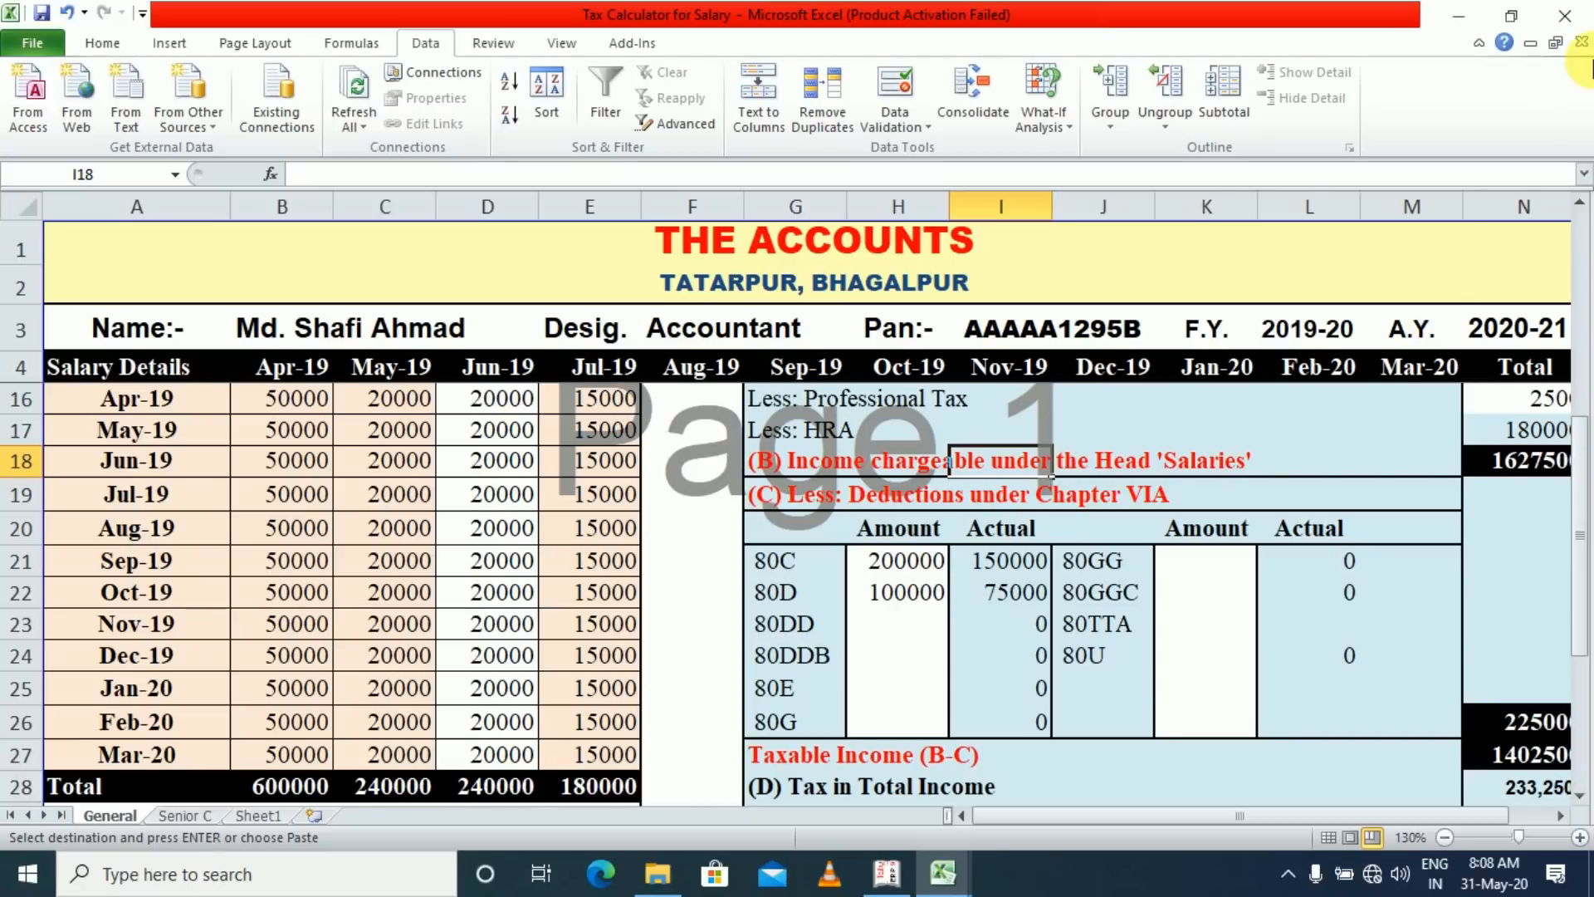
{"action": "left_click", "coordinate": [1564, 15]}
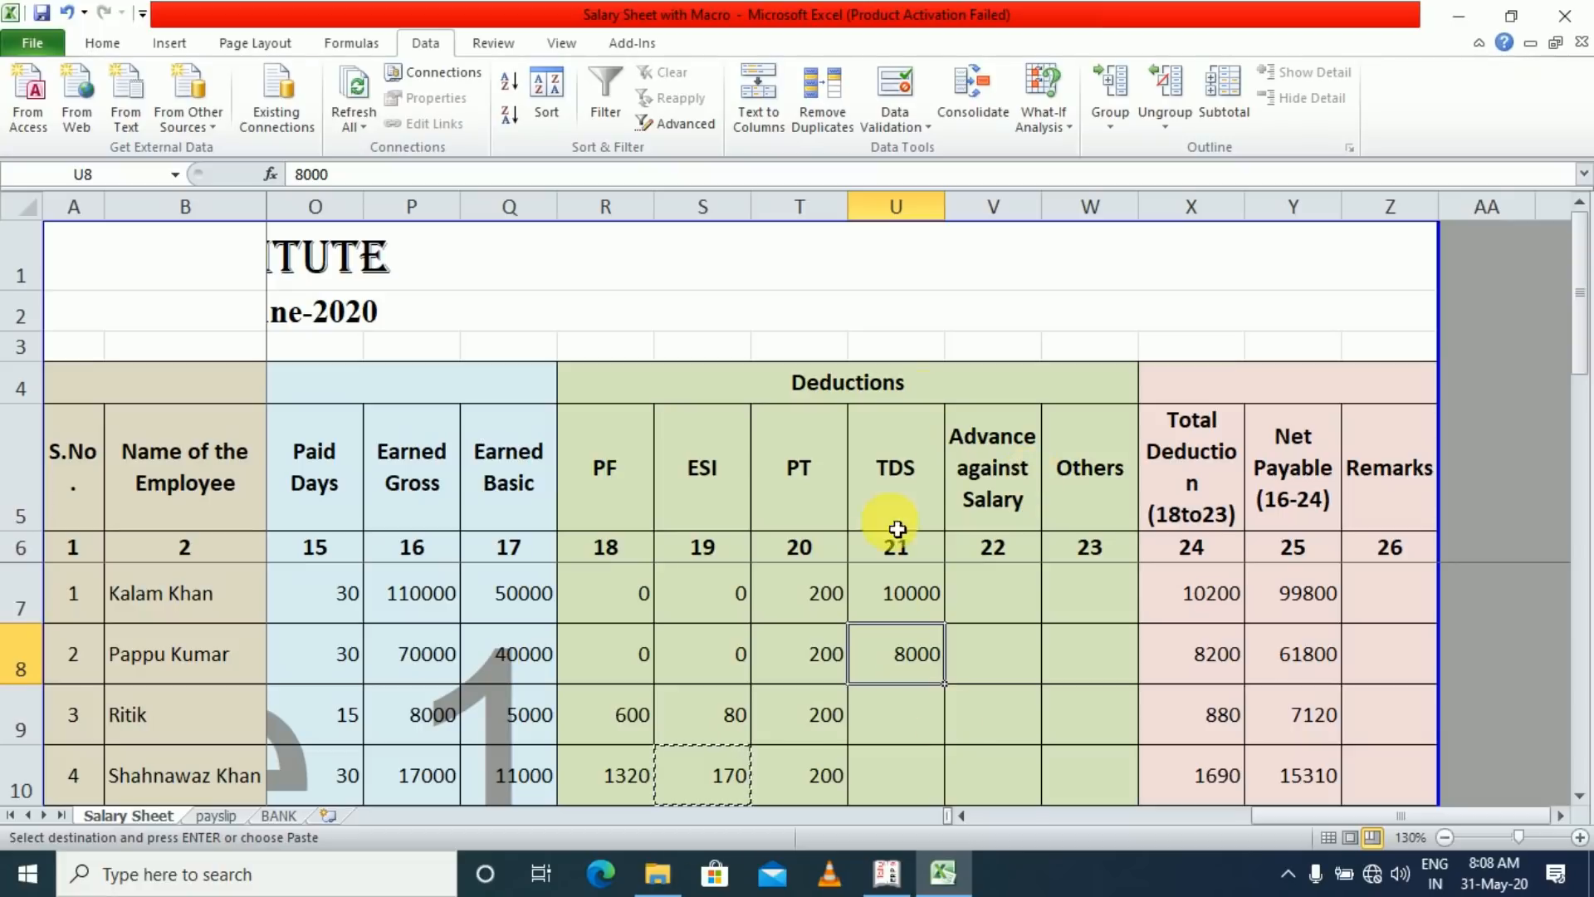
Check the TDS amounts for the first employees in the salary sheet and close the Local Disk (D:) window.
{"action": "left_click", "coordinate": [910, 600]}
{"action": "key", "text": "Up"}
{"action": "key", "text": "Up"}
{"action": "key", "text": "Up"}
{"action": "key", "text": "Down"}
{"action": "key", "text": "Down"}
{"action": "key", "text": "Down"}
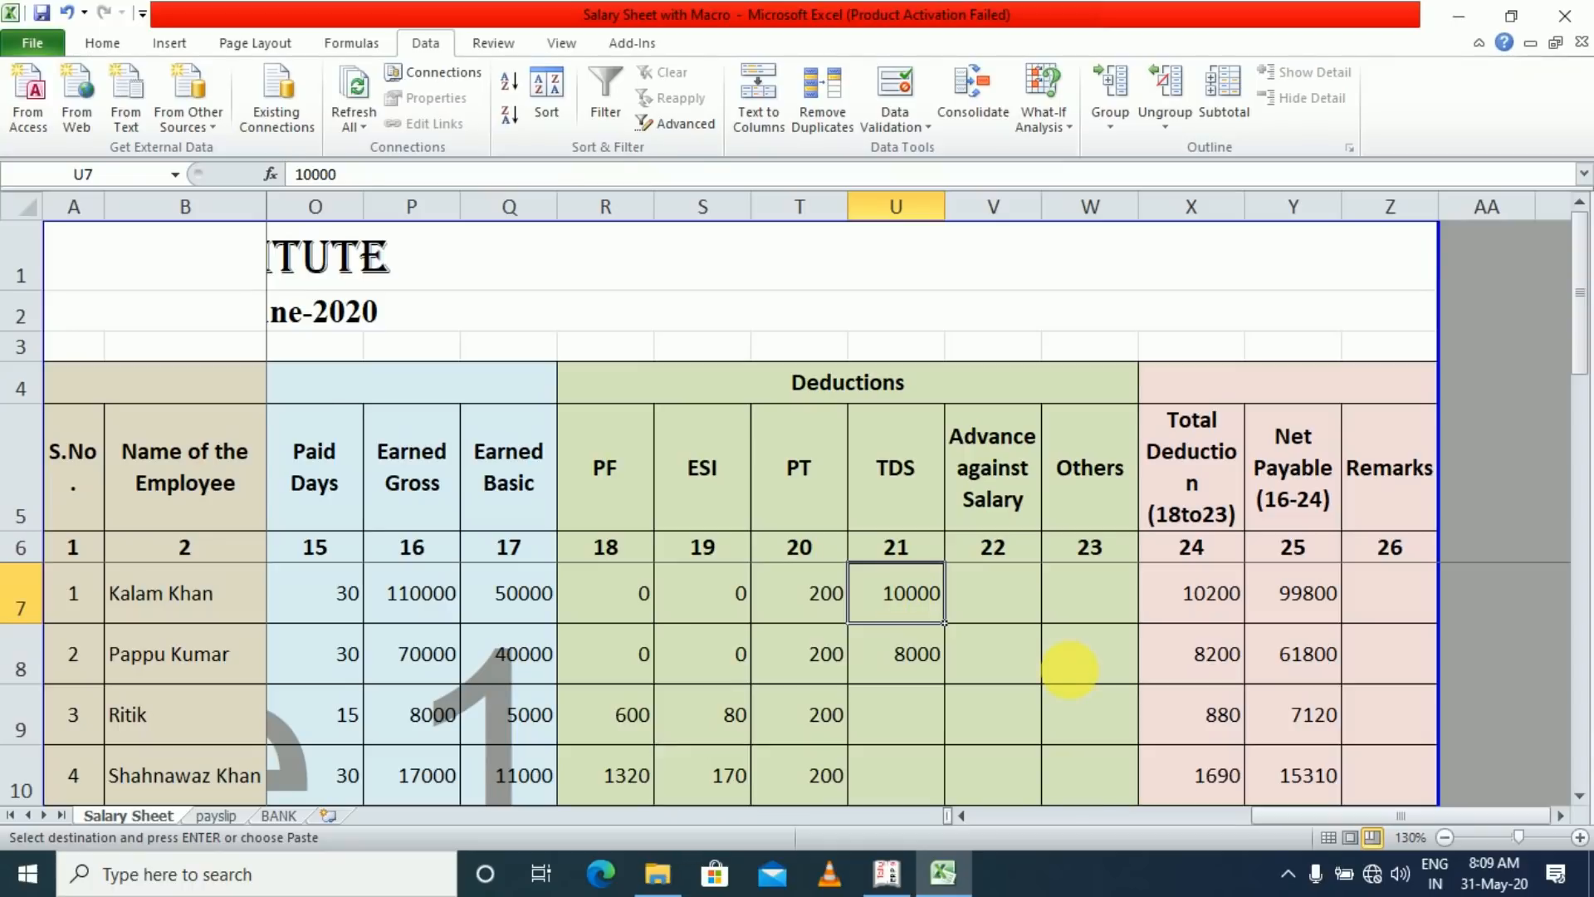
{"action": "key", "text": "alt+Tab"}
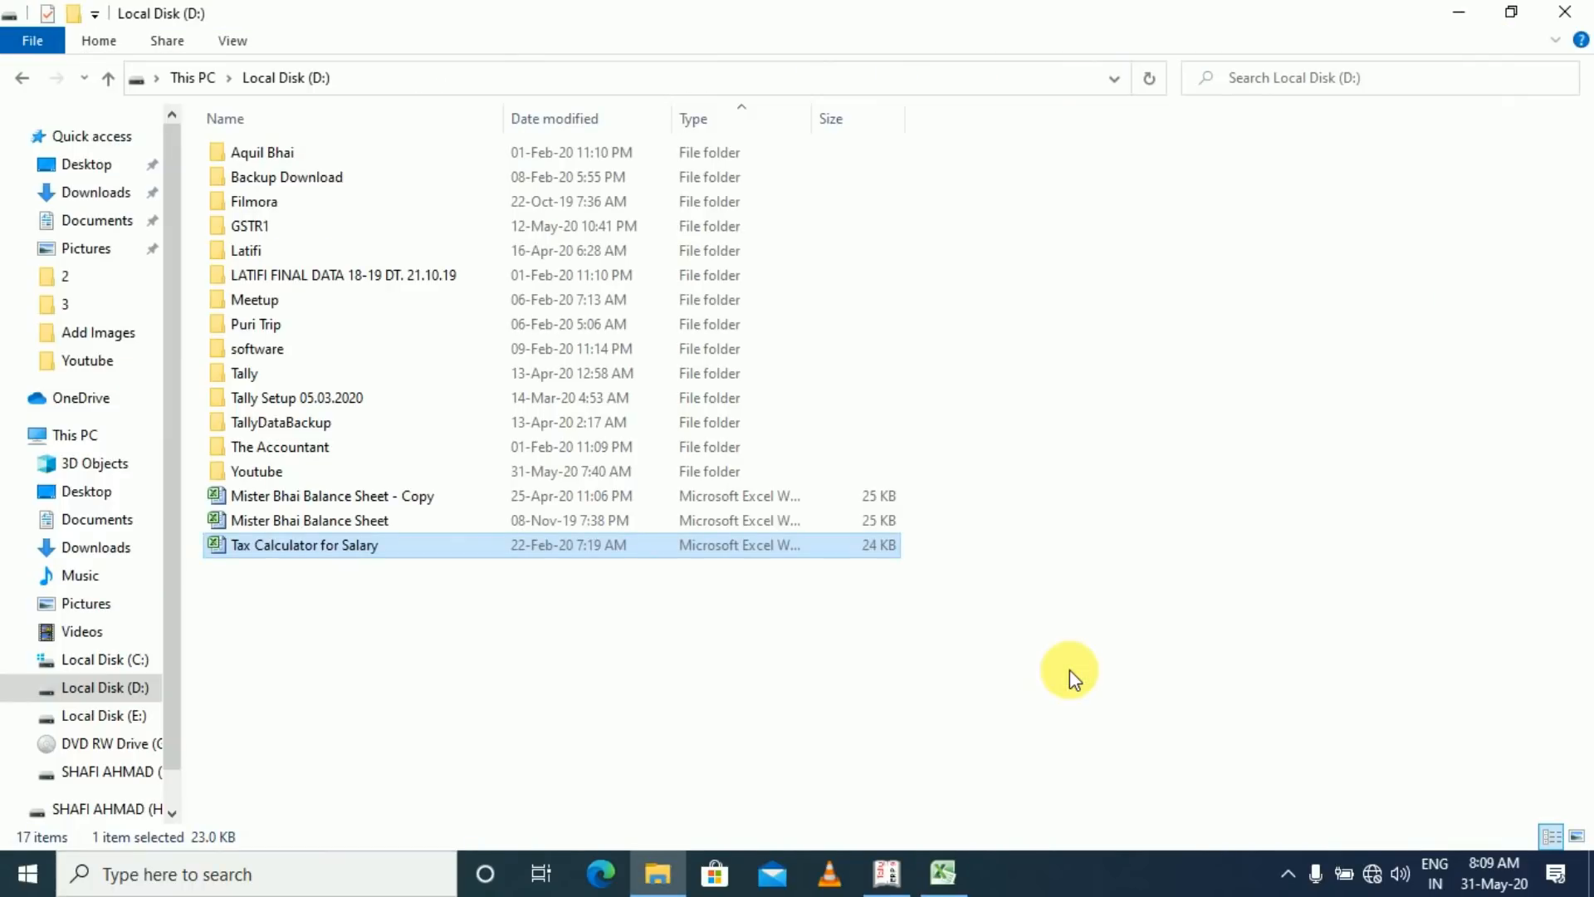
{"action": "left_click", "coordinate": [1565, 13]}
{"action": "key", "text": "alt+Tab"}
{"action": "key", "text": "alt+Tab"}
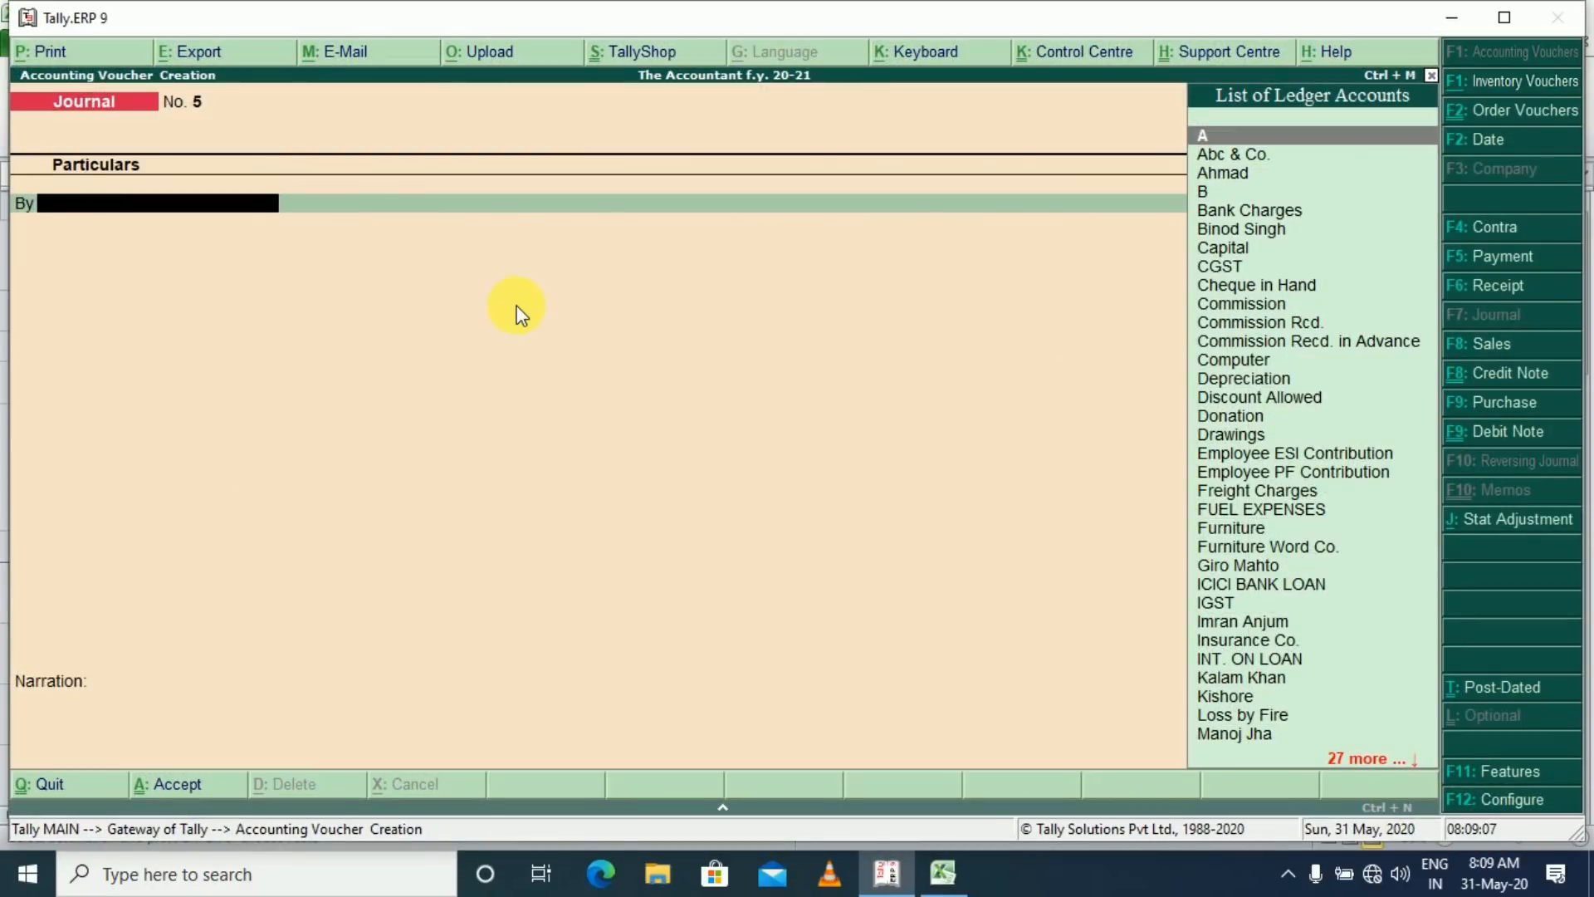
{"action": "type", "text": "Kal"}
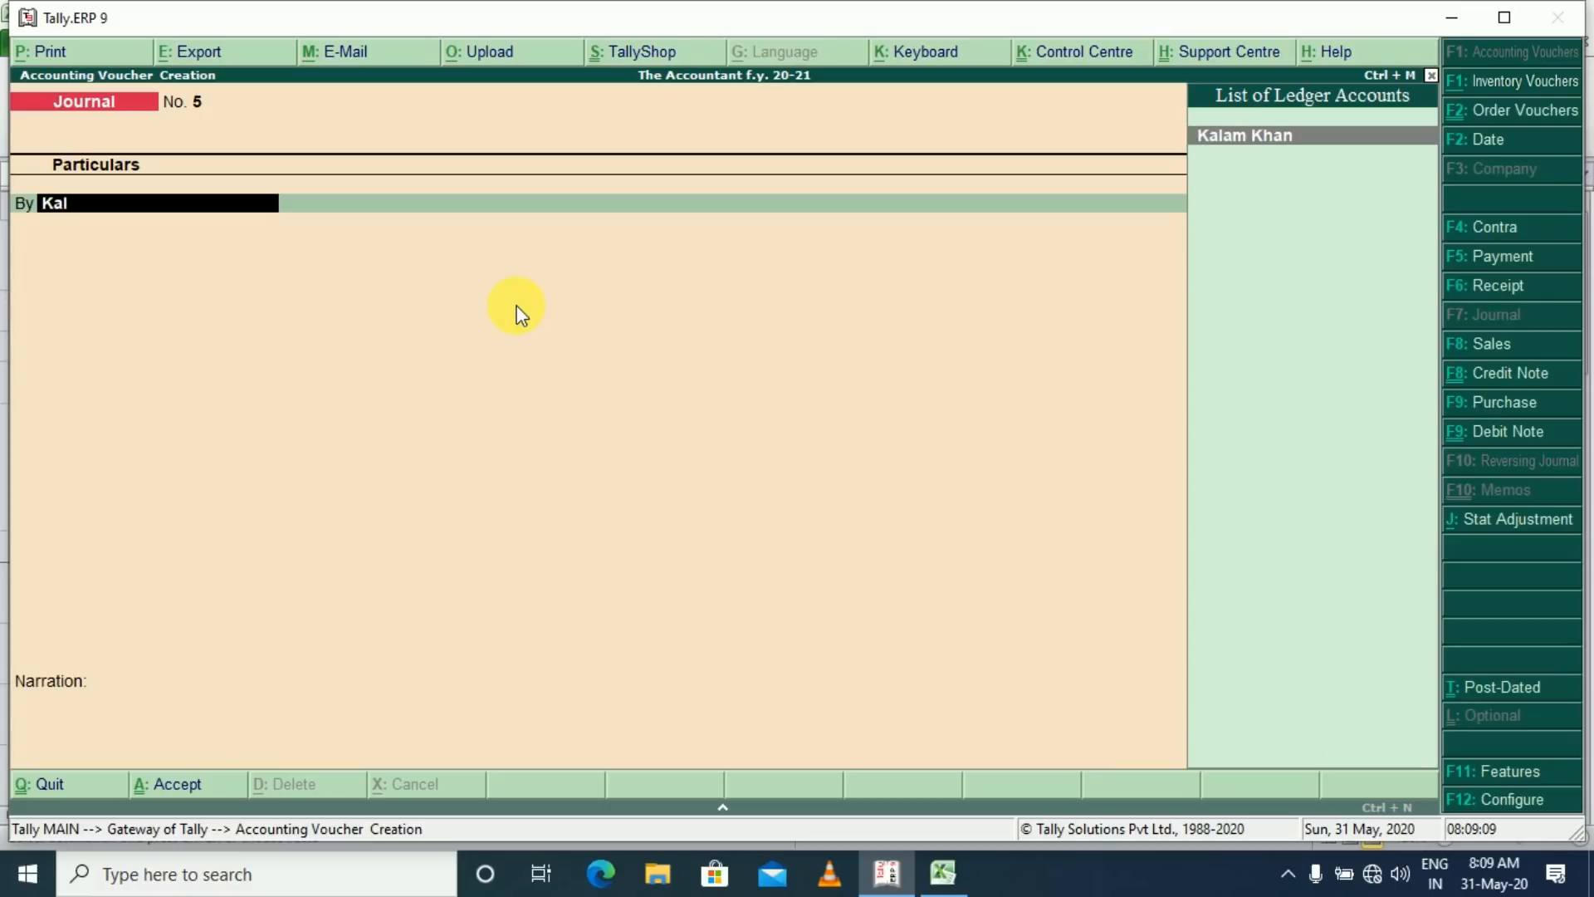
{"action": "key", "text": "Return"}
{"action": "key", "text": "alt+Tab"}
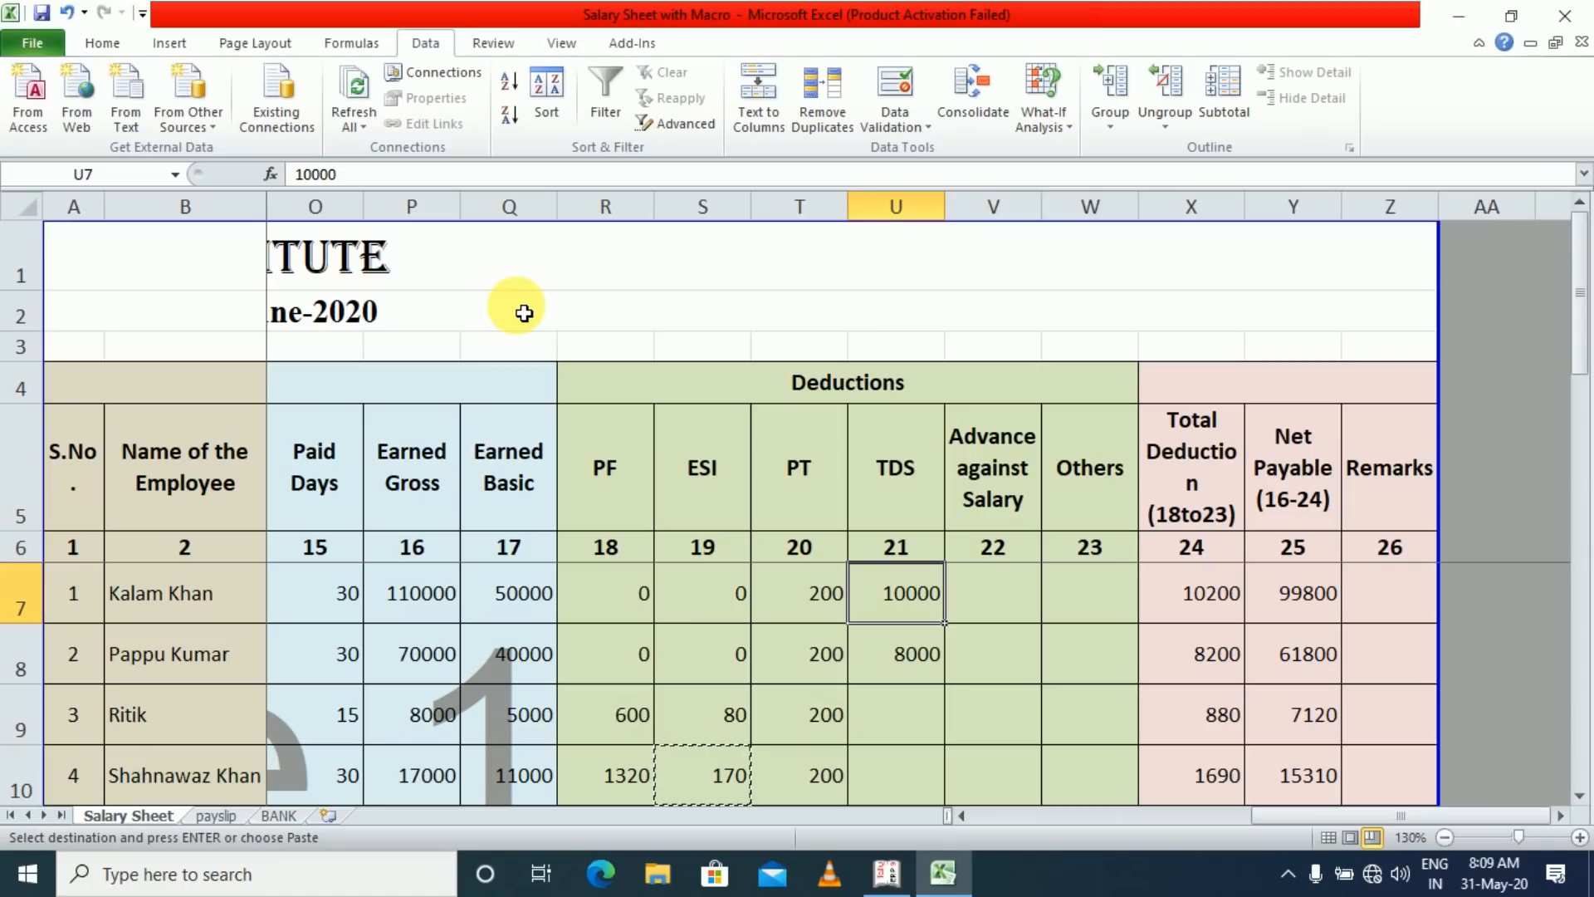
{"action": "key", "text": "alt+Tab"}
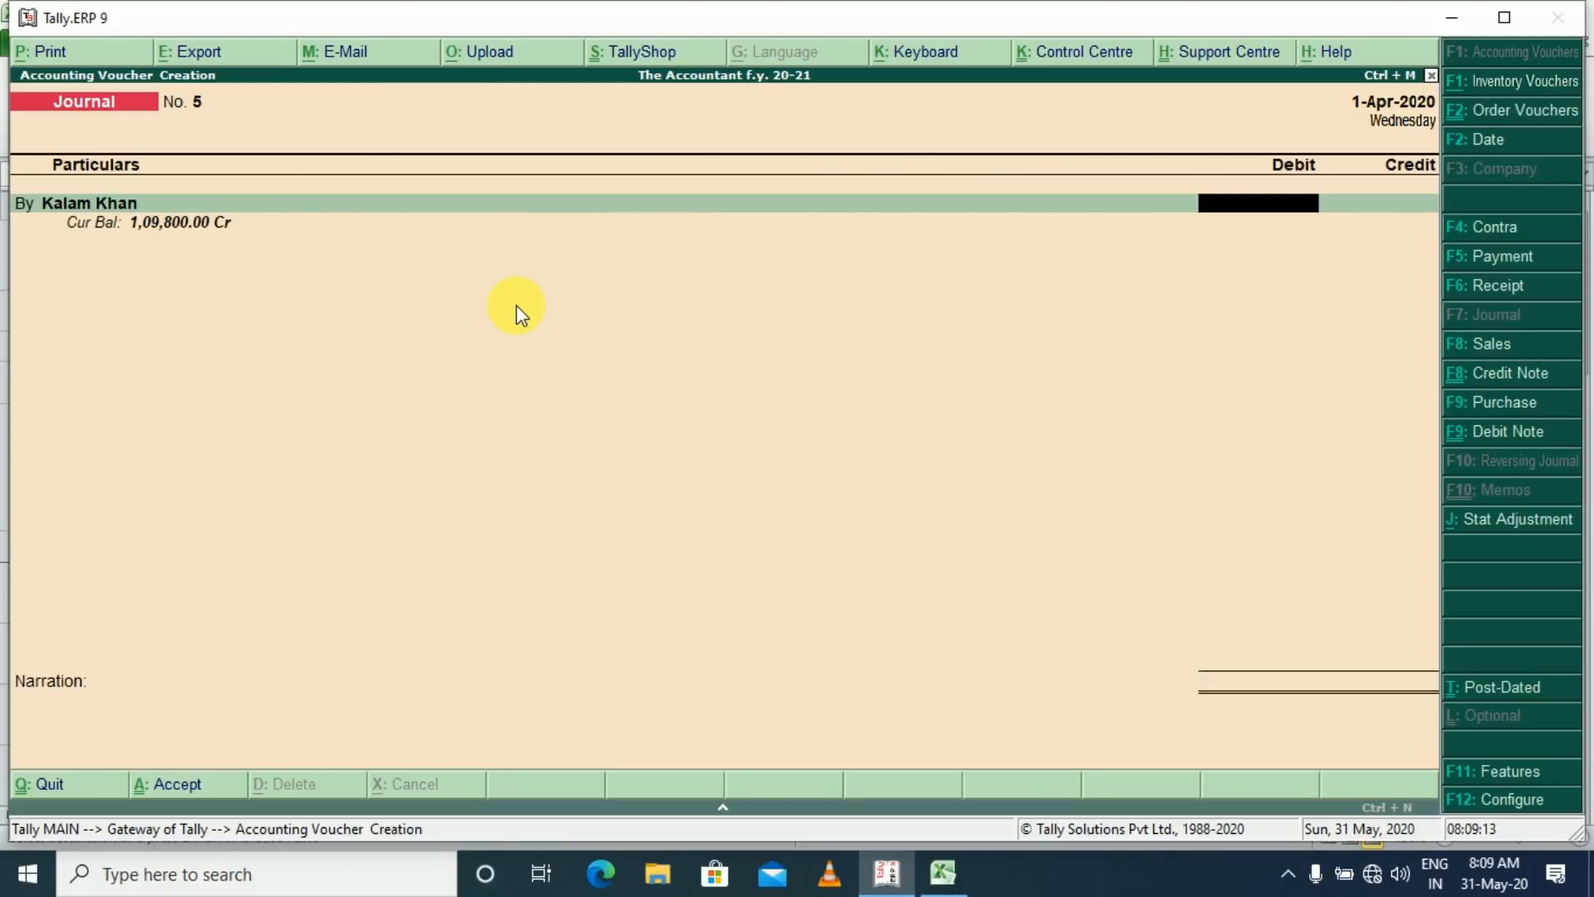
{"action": "type", "text": "10000"}
{"action": "key", "text": "alt+Tab"}
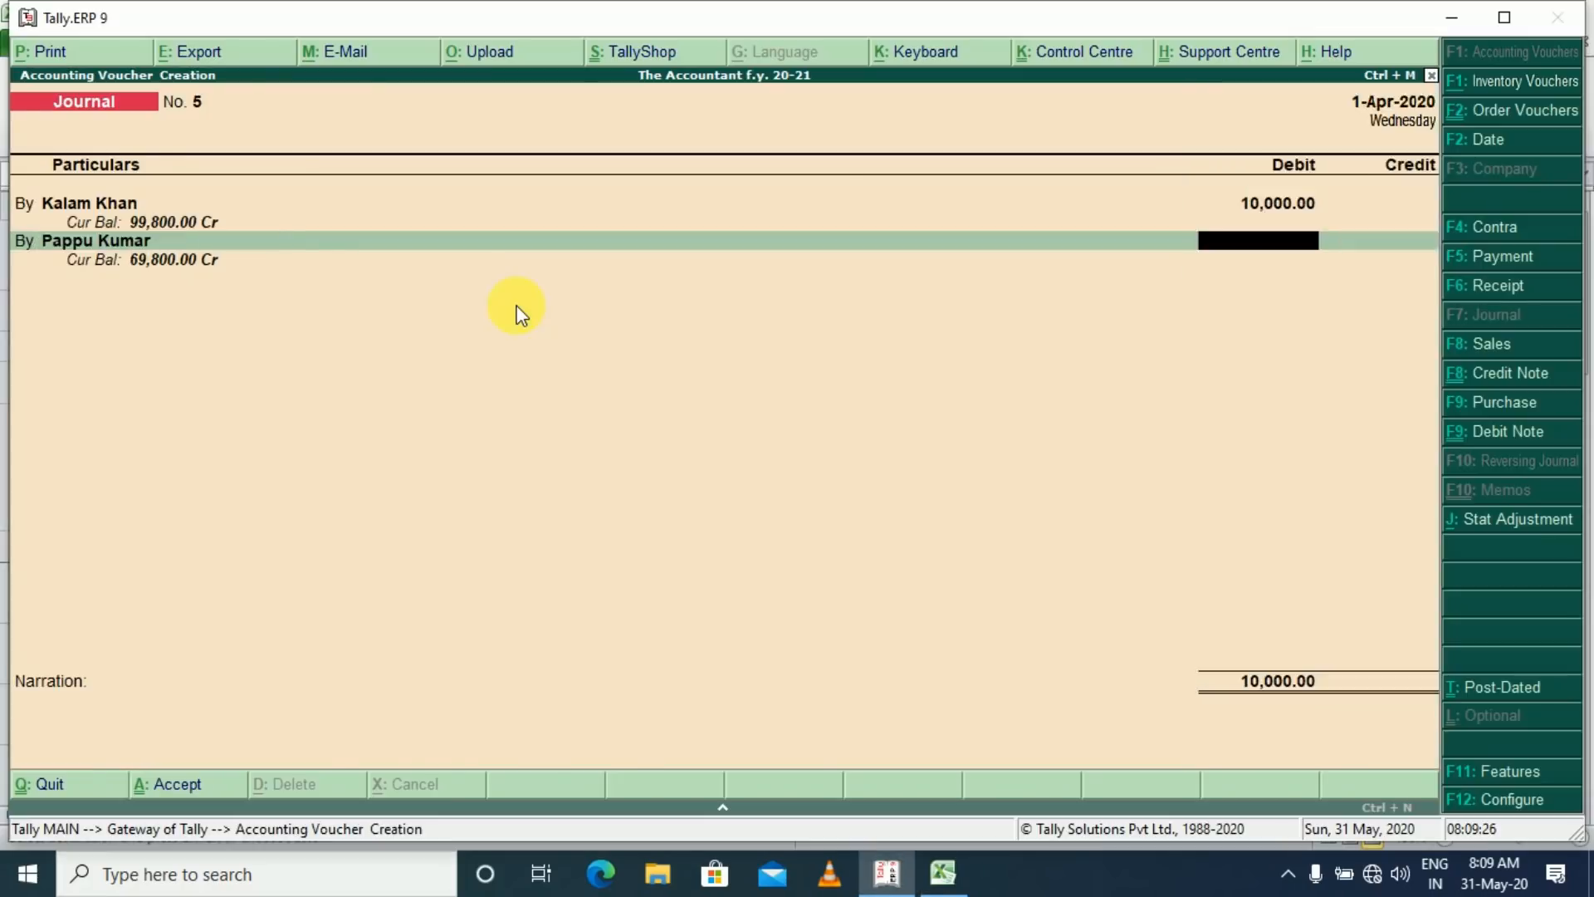
{"action": "key", "text": "alt+Tab"}
{"action": "key", "text": "alt+Tab"}
{"action": "type", "text": "8000"}
{"action": "key", "text": "Return"}
{"action": "key", "text": "alt+Tab"}
{"action": "key", "text": "alt+Tab"}
{"action": "type", "text": "Pi"}
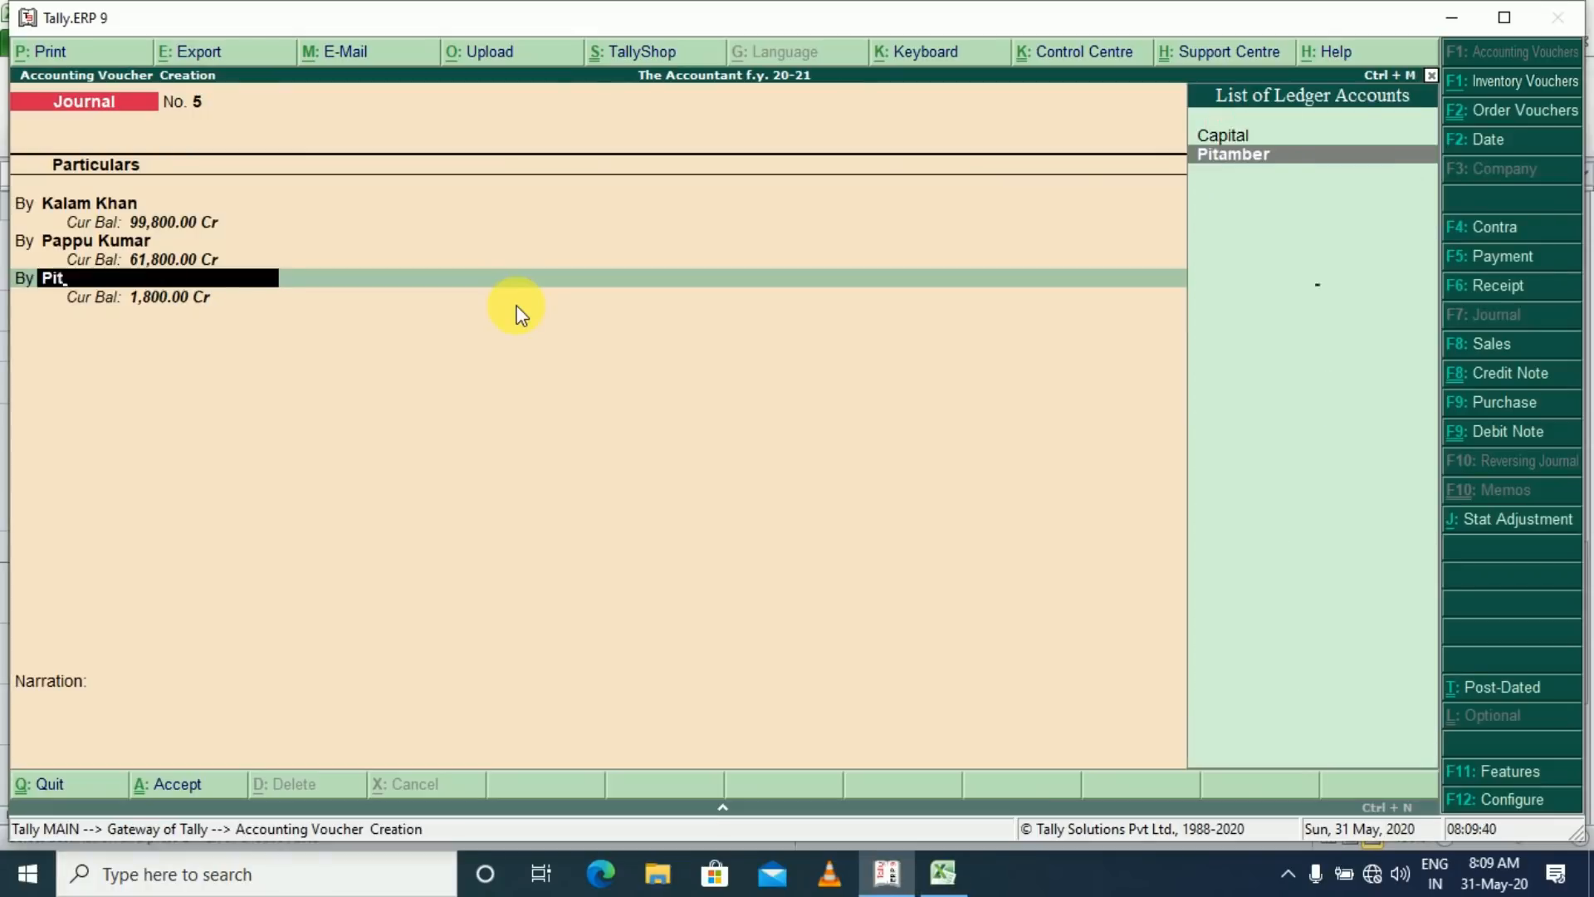
{"action": "key", "text": "Return"}
{"action": "type", "text": "3000"}
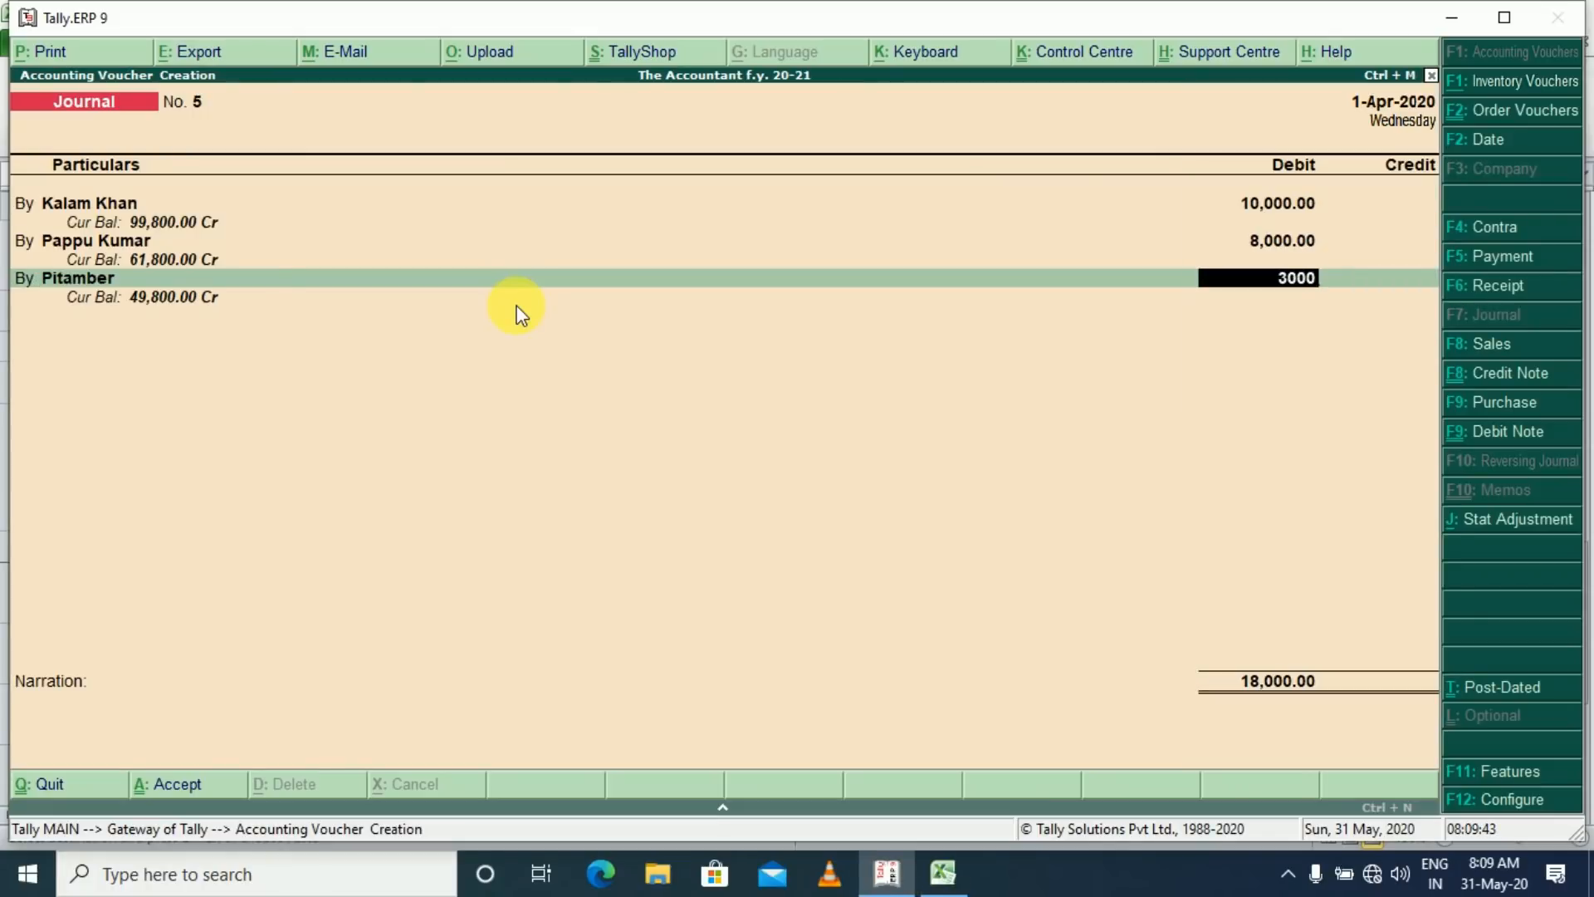
Create an 'Income Tax' ledger under Duties & Taxes with tax type Others and use it as the credit entry.
{"action": "key", "text": "Return"}
{"action": "key", "text": "Return"}
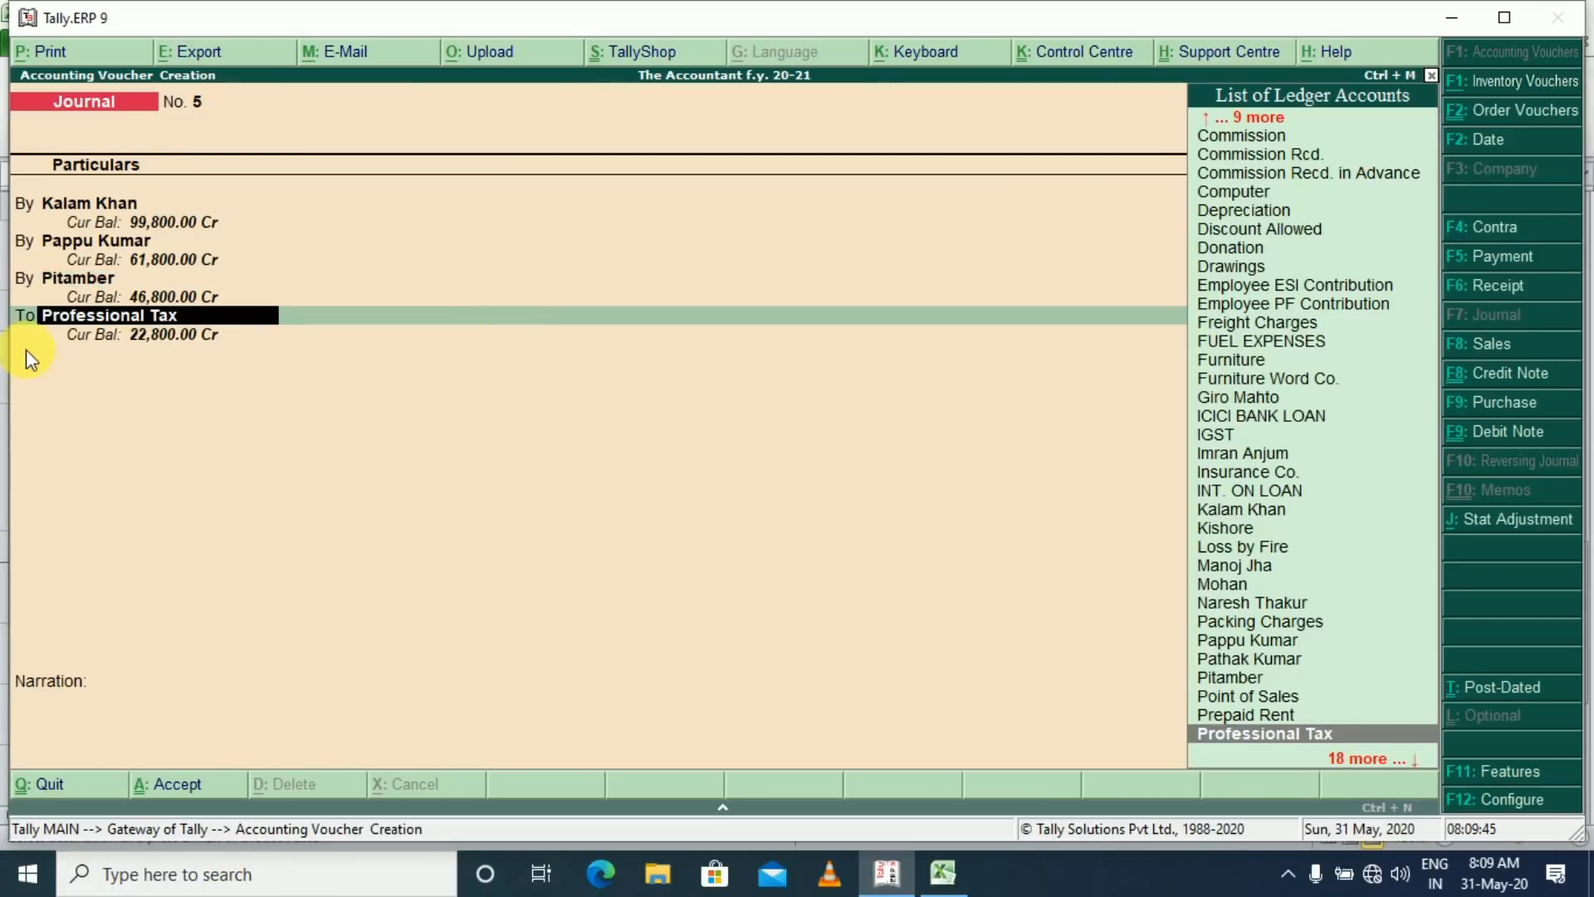
{"action": "key", "text": "alt+c"}
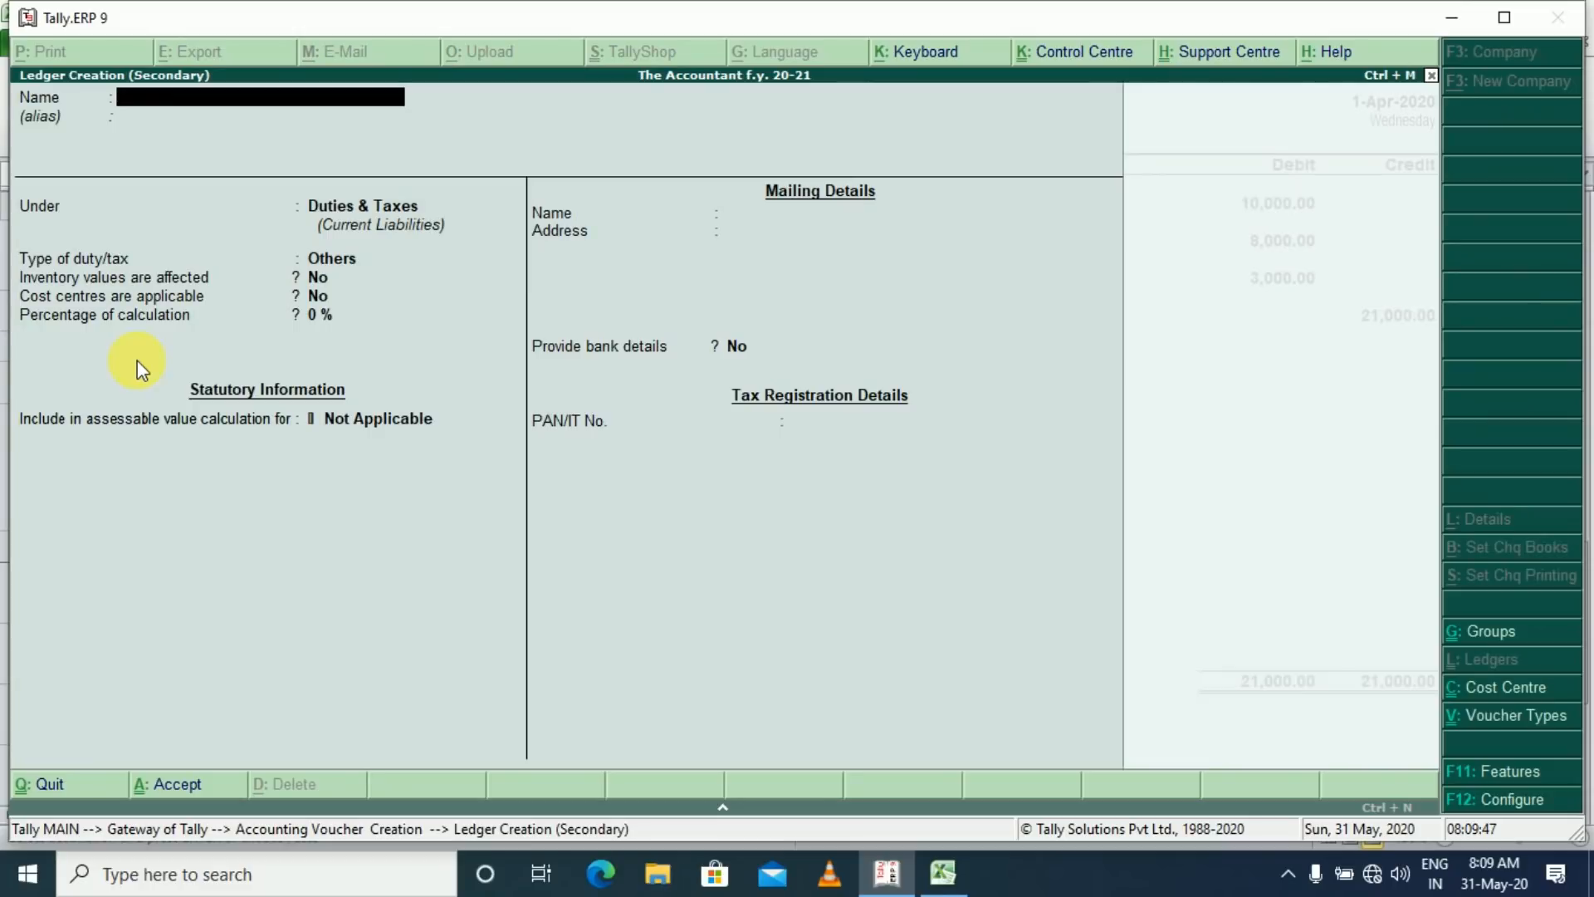
{"action": "type", "text": "Income Tax"}
{"action": "key", "text": "Return"}
{"action": "key", "text": "Return"}
{"action": "key", "text": "Return"}
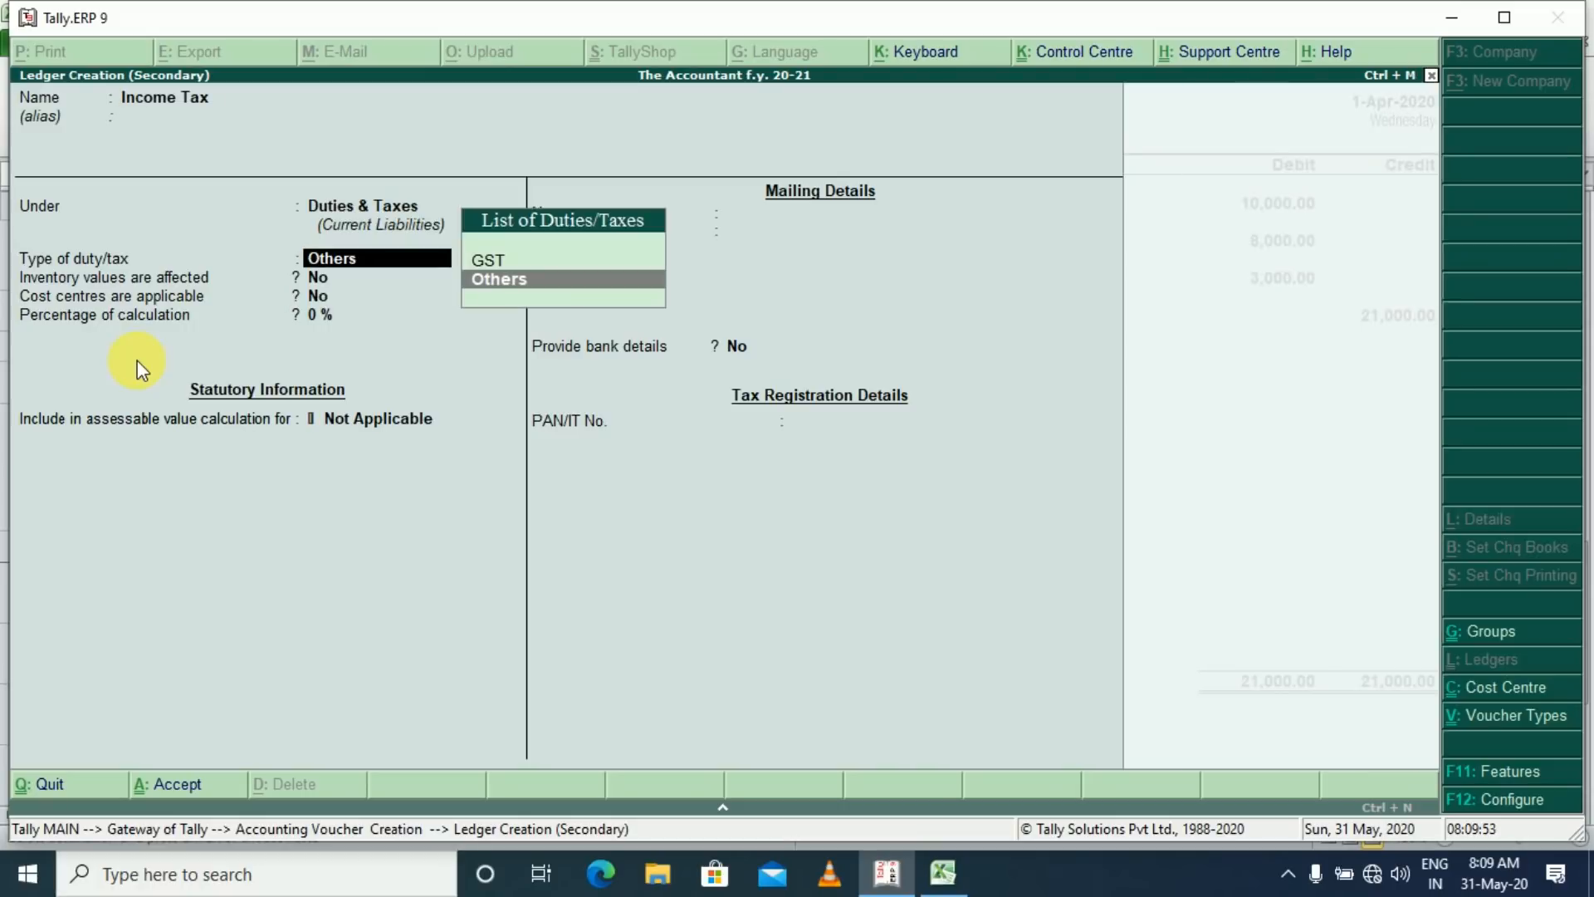
{"action": "key", "text": "Return"}
{"action": "key", "text": "Return"}
{"action": "key", "text": "Return"}
{"action": "key", "text": "Return"}
{"action": "key", "text": "Return"}
{"action": "key", "text": "Return"}
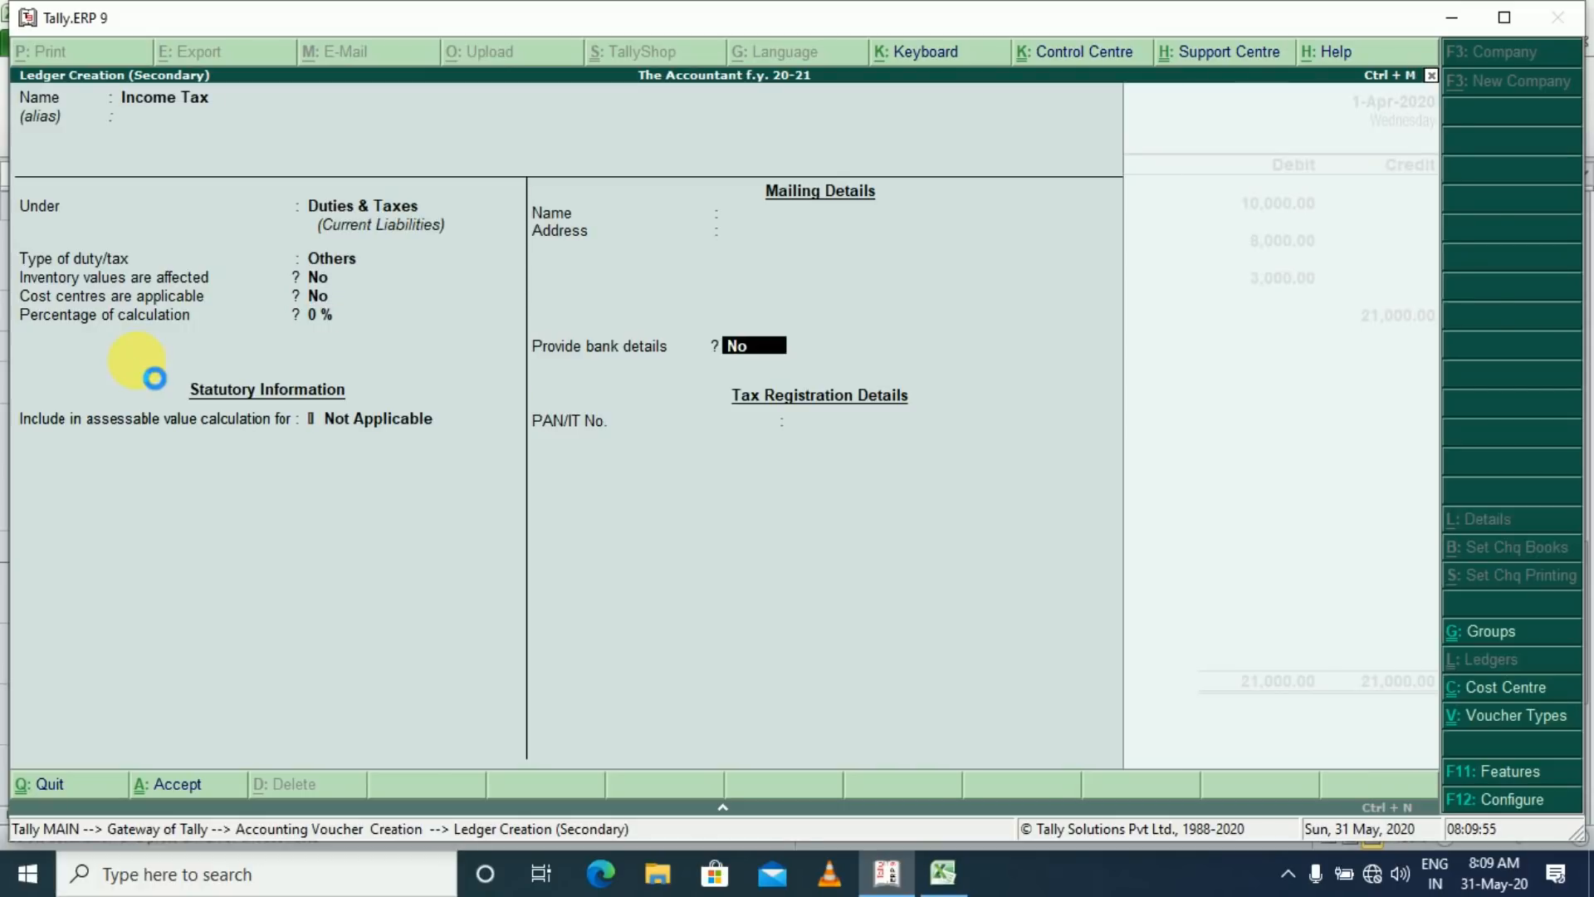
{"action": "key", "text": "Return"}
{"action": "key", "text": "Return"}
{"action": "key", "text": "Return"}
Credit Income Tax with 21,000, matching the TDS total, and save the journal voucher.
{"action": "key", "text": "alt+Tab"}
{"action": "key", "text": "Down"}
{"action": "key", "text": "Down"}
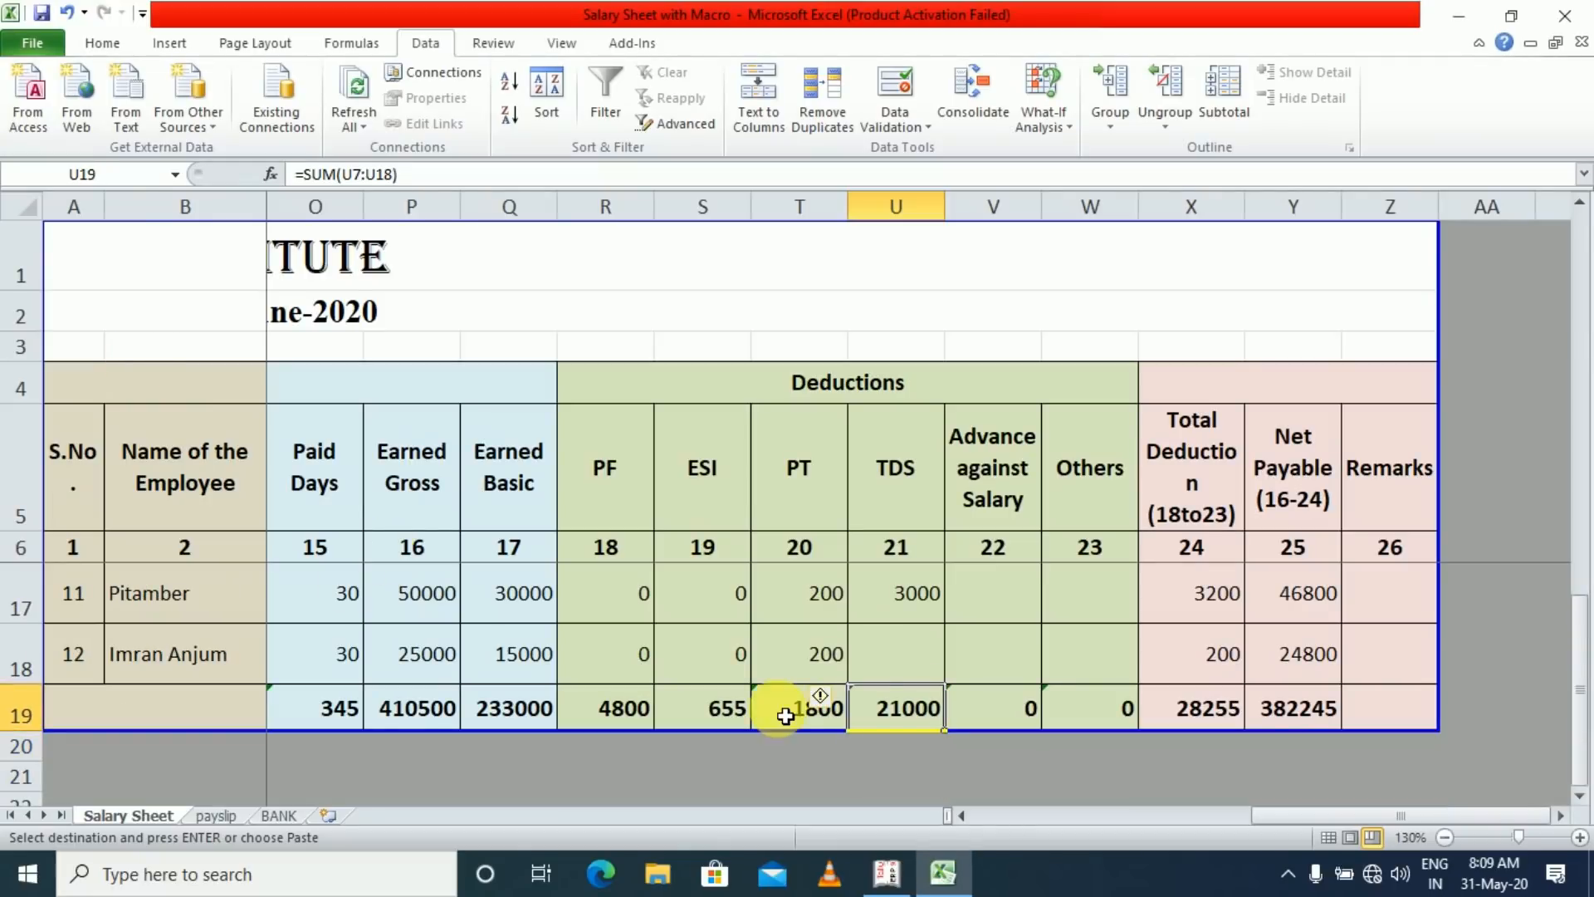
{"action": "key", "text": "alt+Tab"}
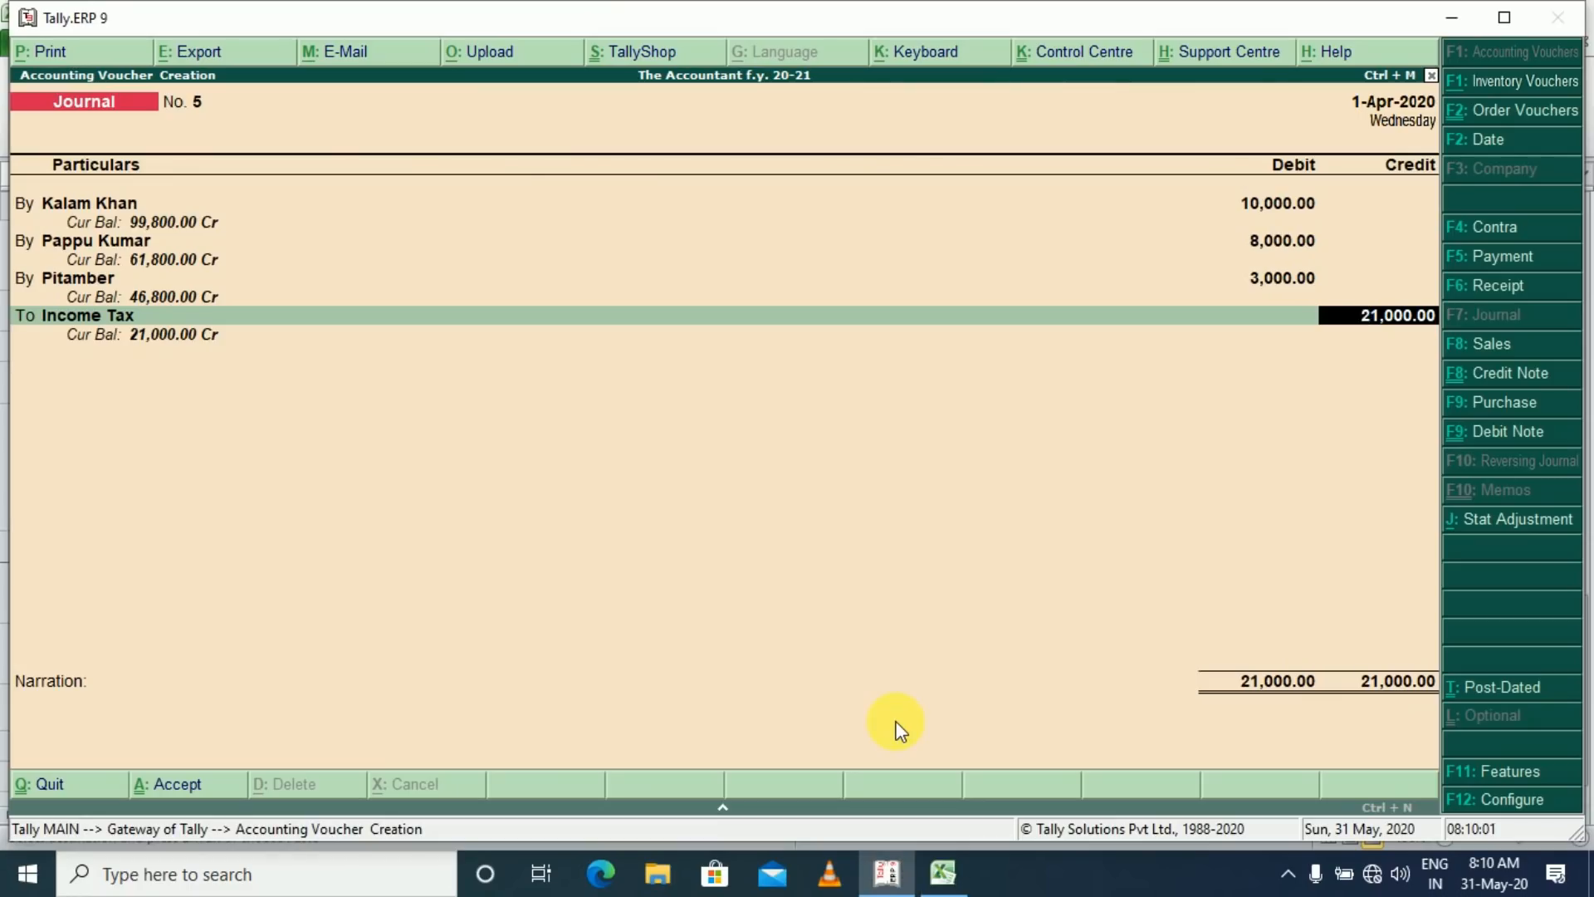
{"action": "key", "text": "Return"}
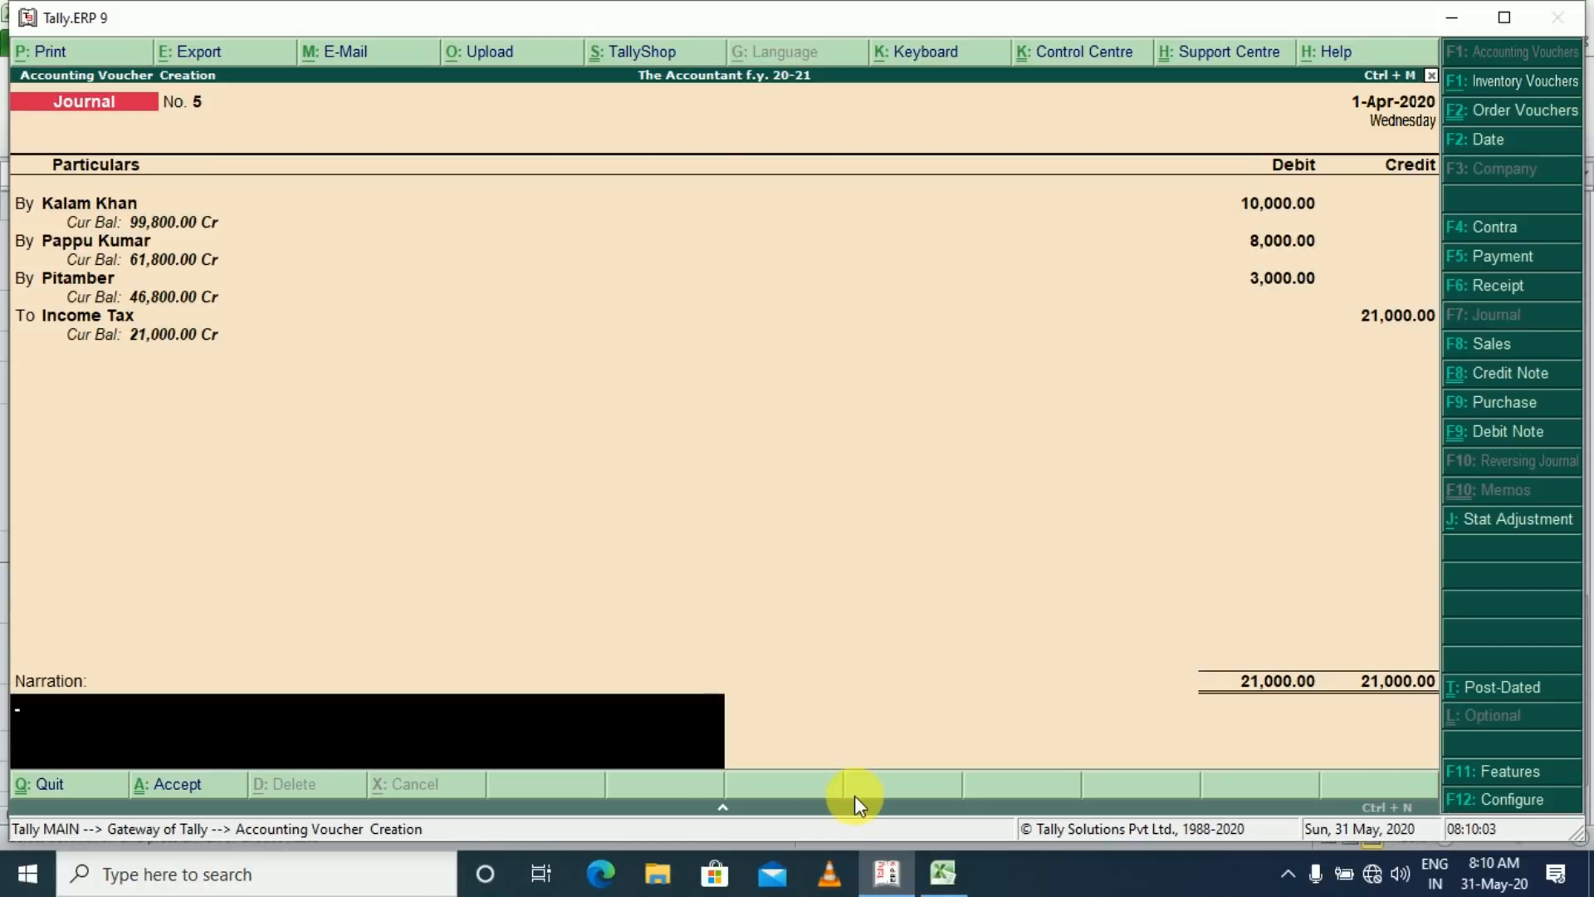
{"action": "key", "text": "Return"}
Review the Earned Gross, TDS and Net Payable columns in the salary sheet.
{"action": "key", "text": "alt+Tab"}
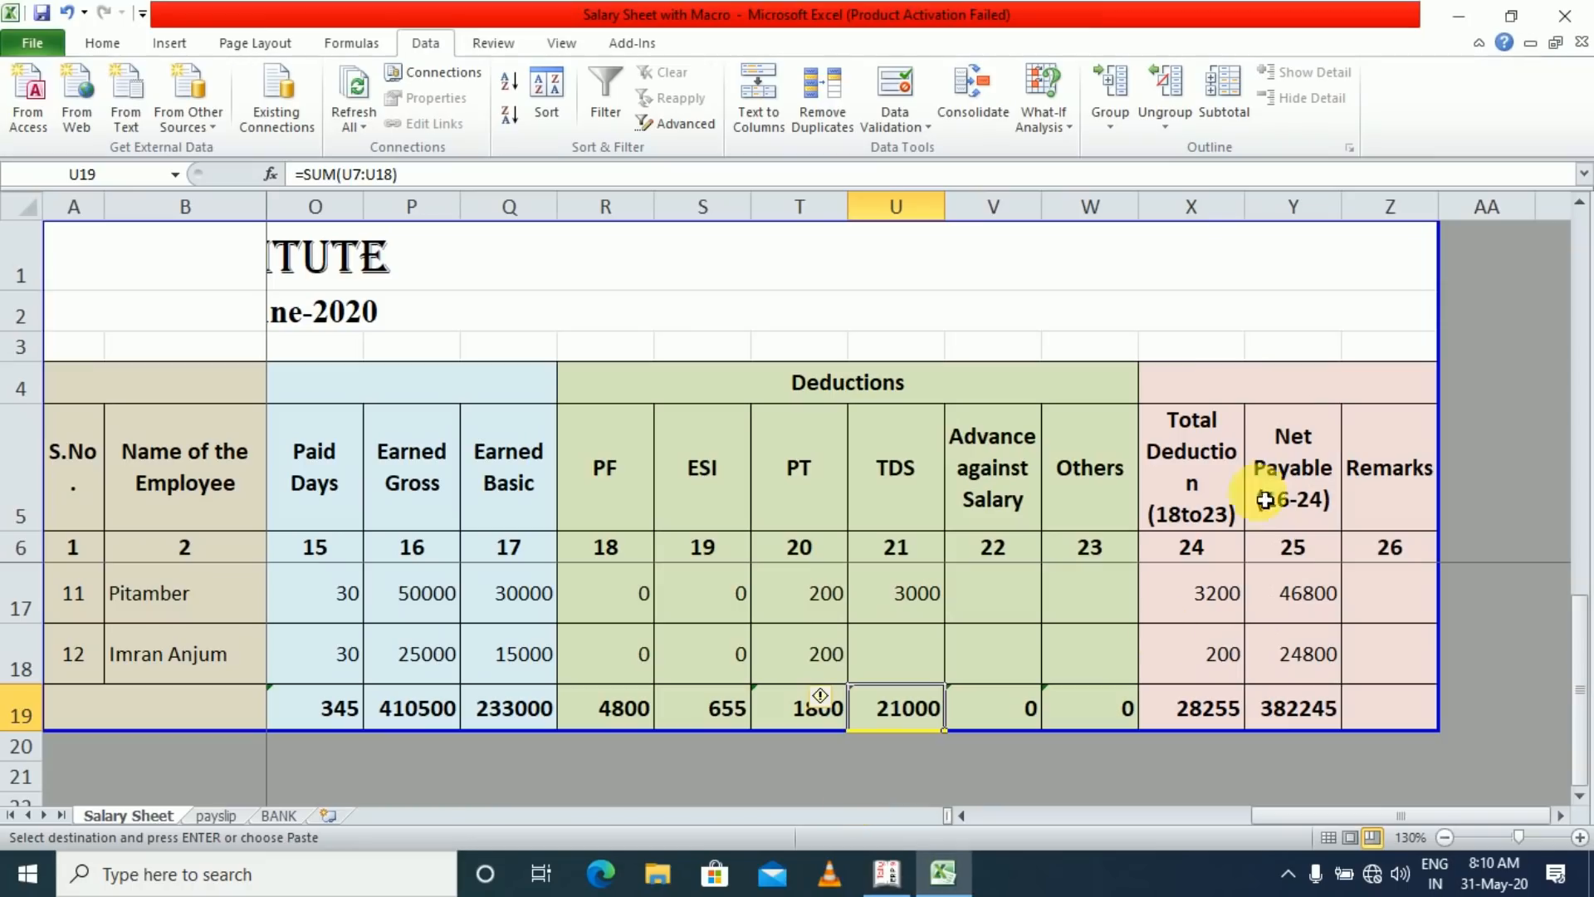
{"action": "left_click", "coordinate": [1017, 588]}
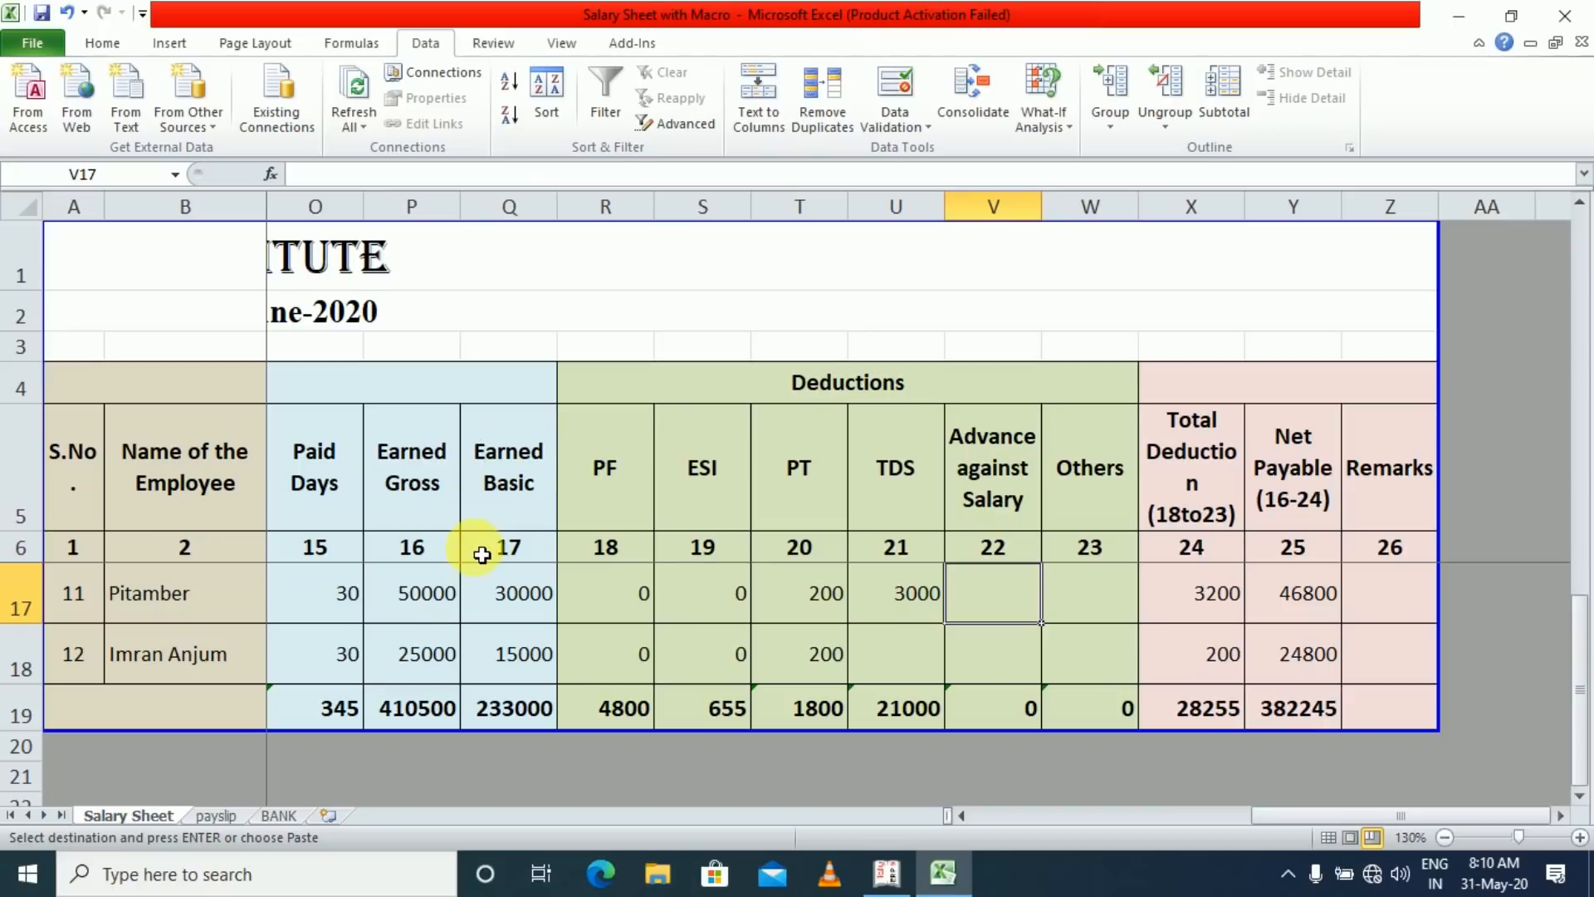
{"action": "left_click", "coordinate": [427, 475]}
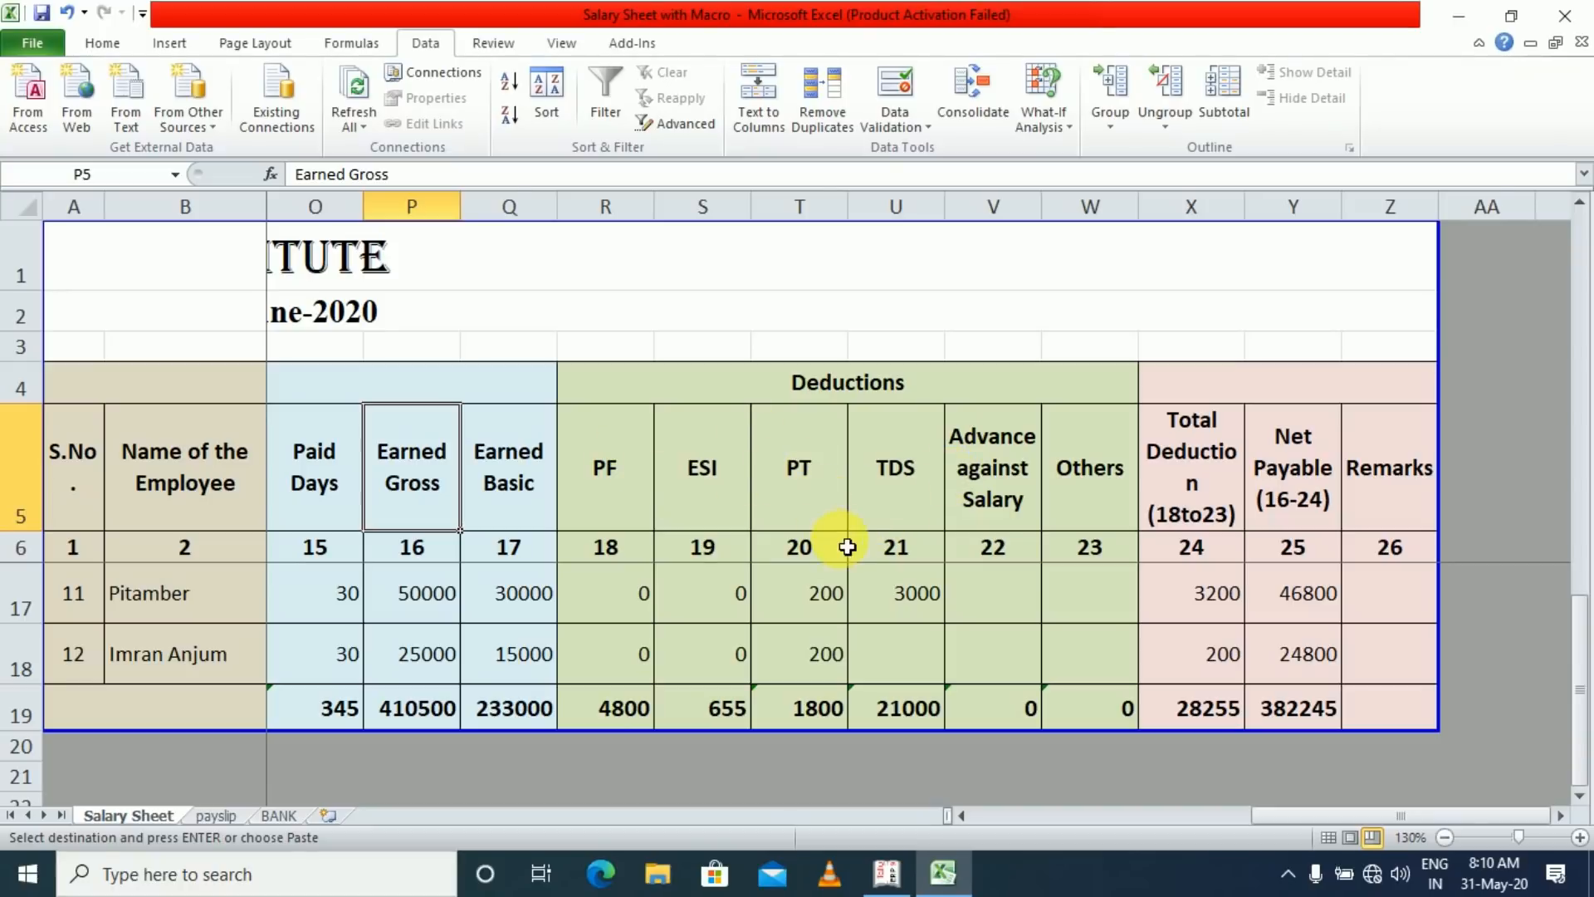
{"action": "left_click", "coordinate": [899, 521]}
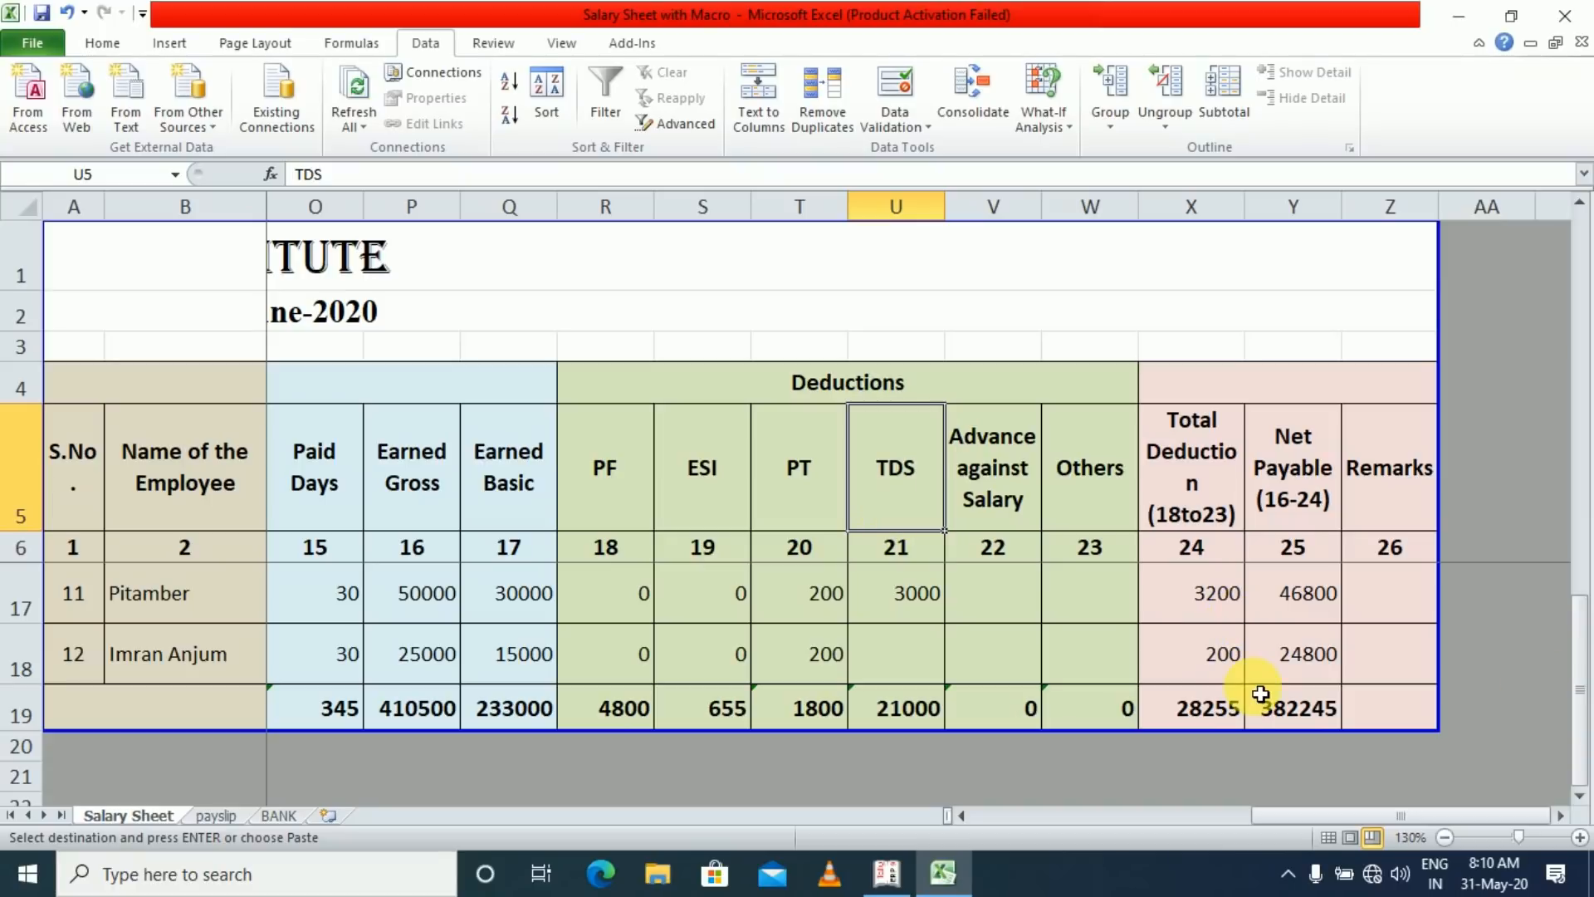
{"action": "left_click", "coordinate": [1300, 712]}
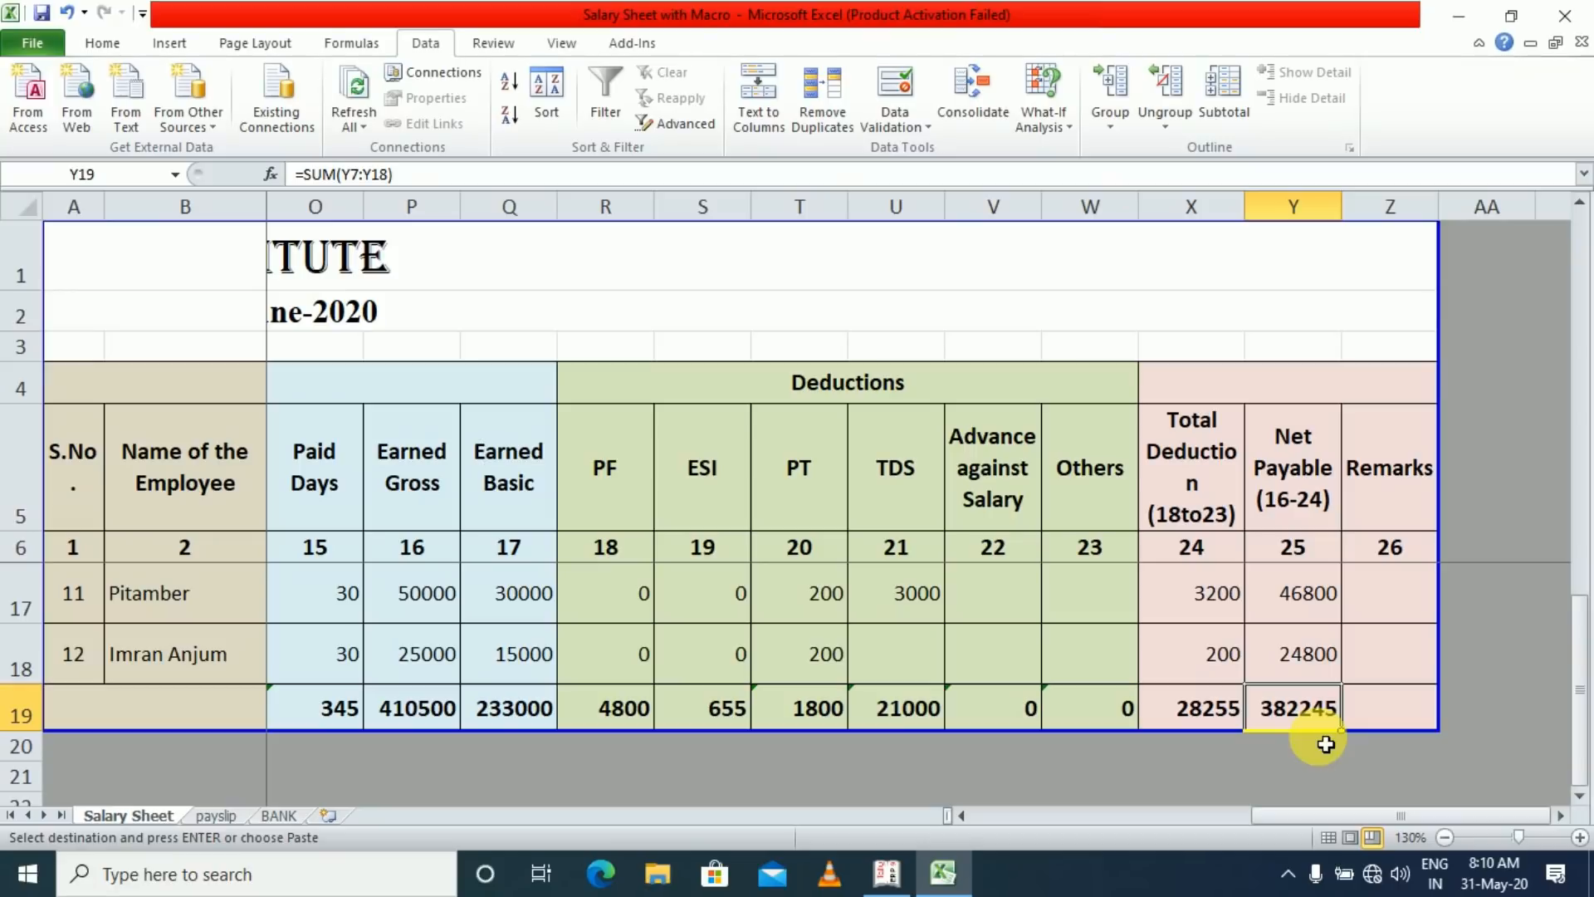
Open the Balance Sheet in detailed view and locate Salary Payable under Current Liabilities.
{"action": "key", "text": "alt+Tab"}
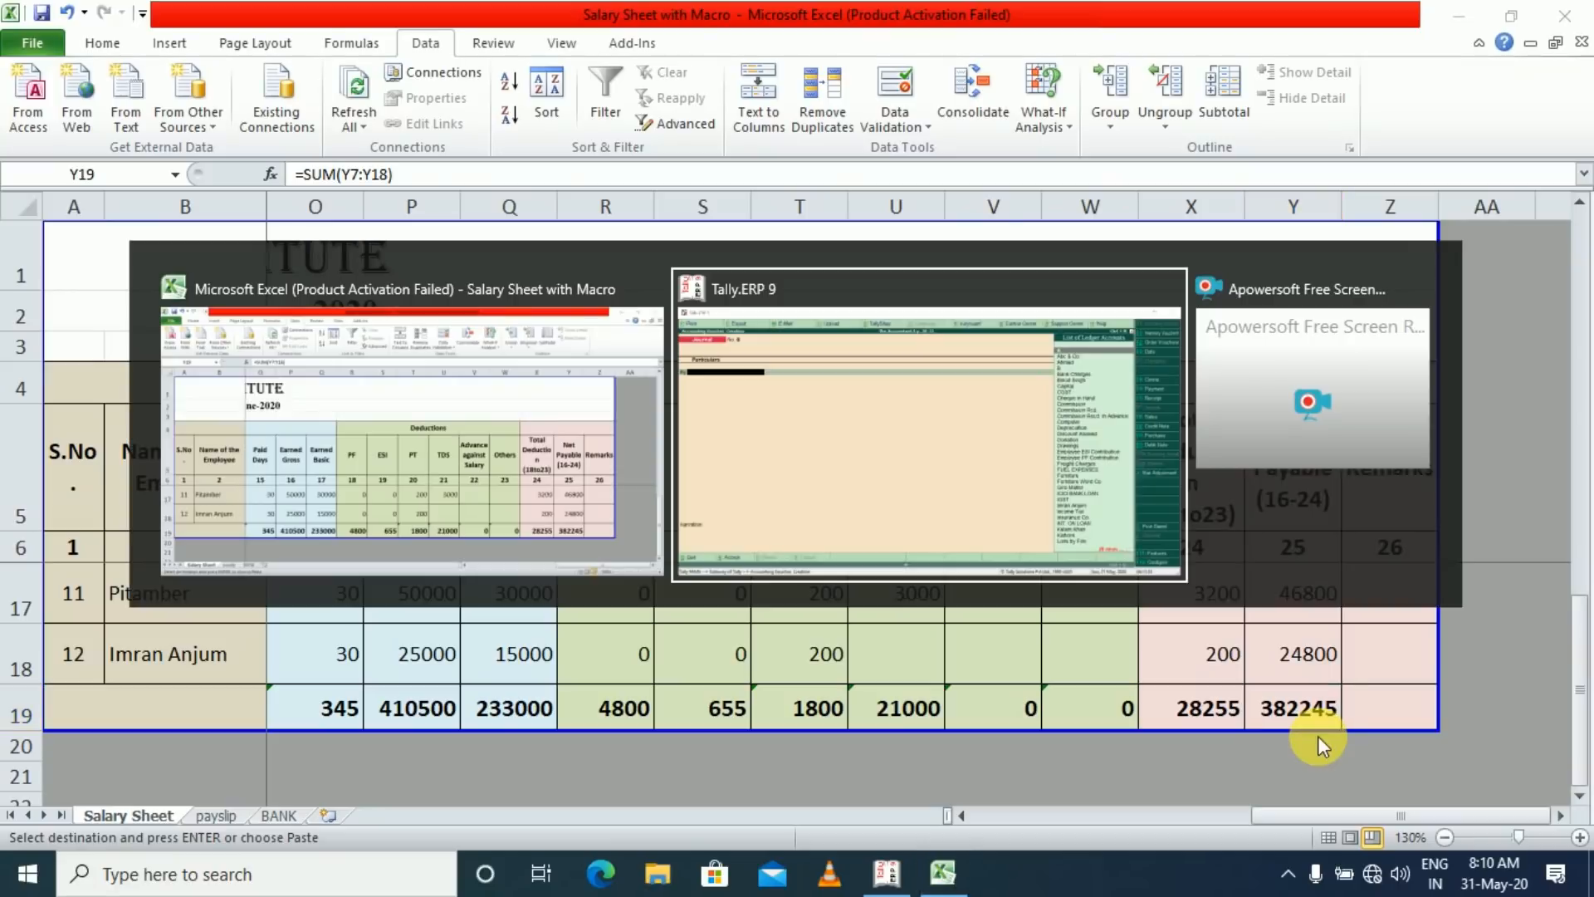
{"action": "key", "text": "Escape"}
{"action": "key", "text": "Return"}
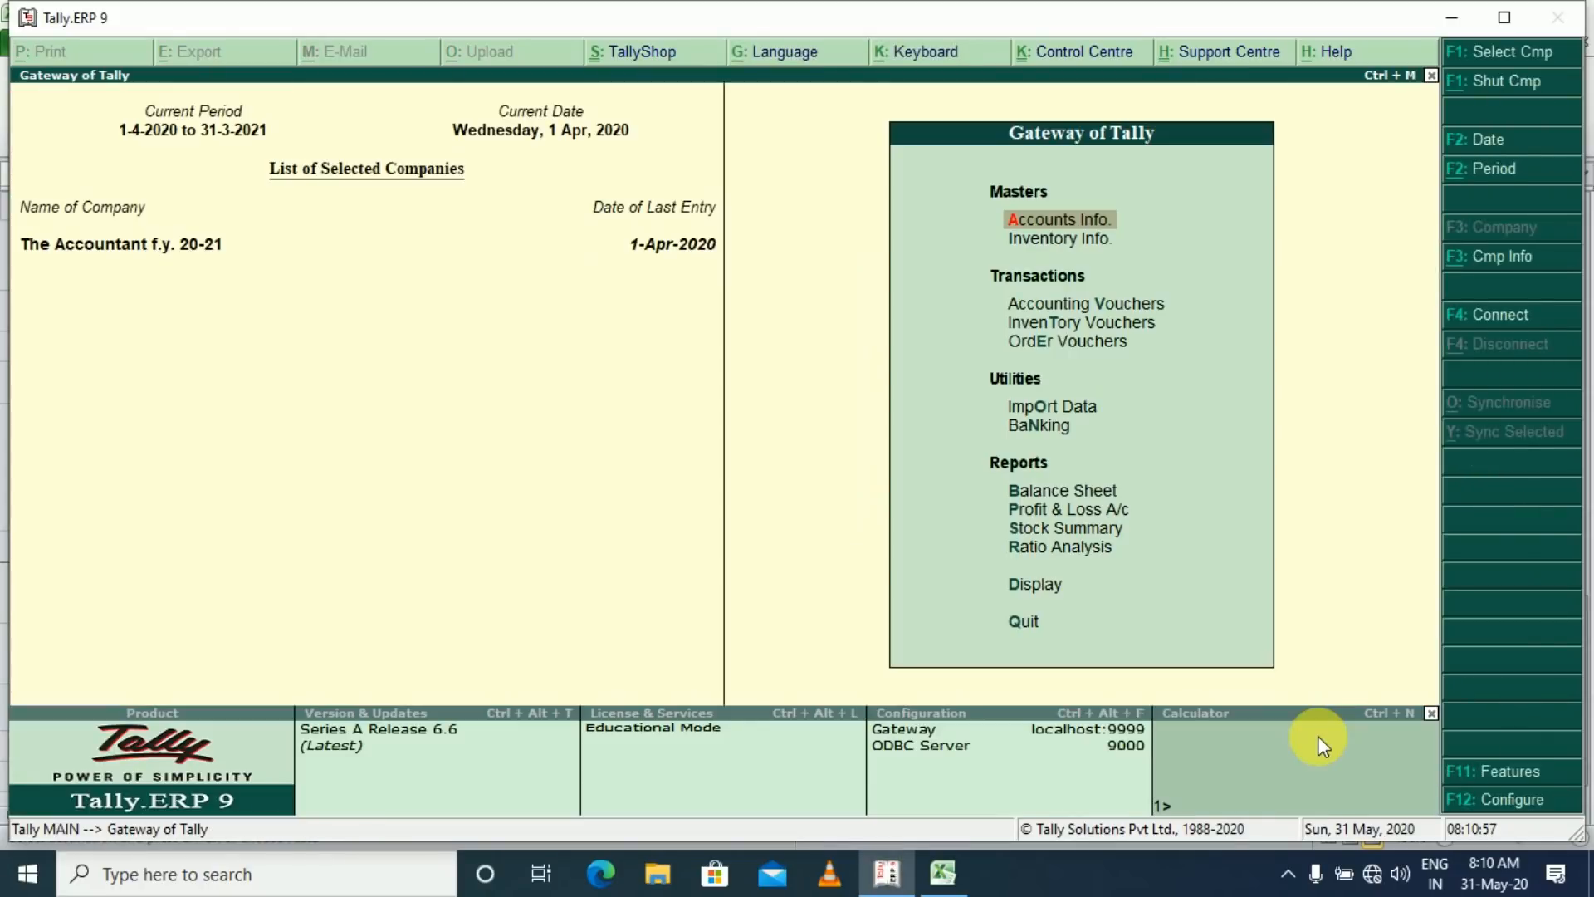
{"action": "key", "text": "b"}
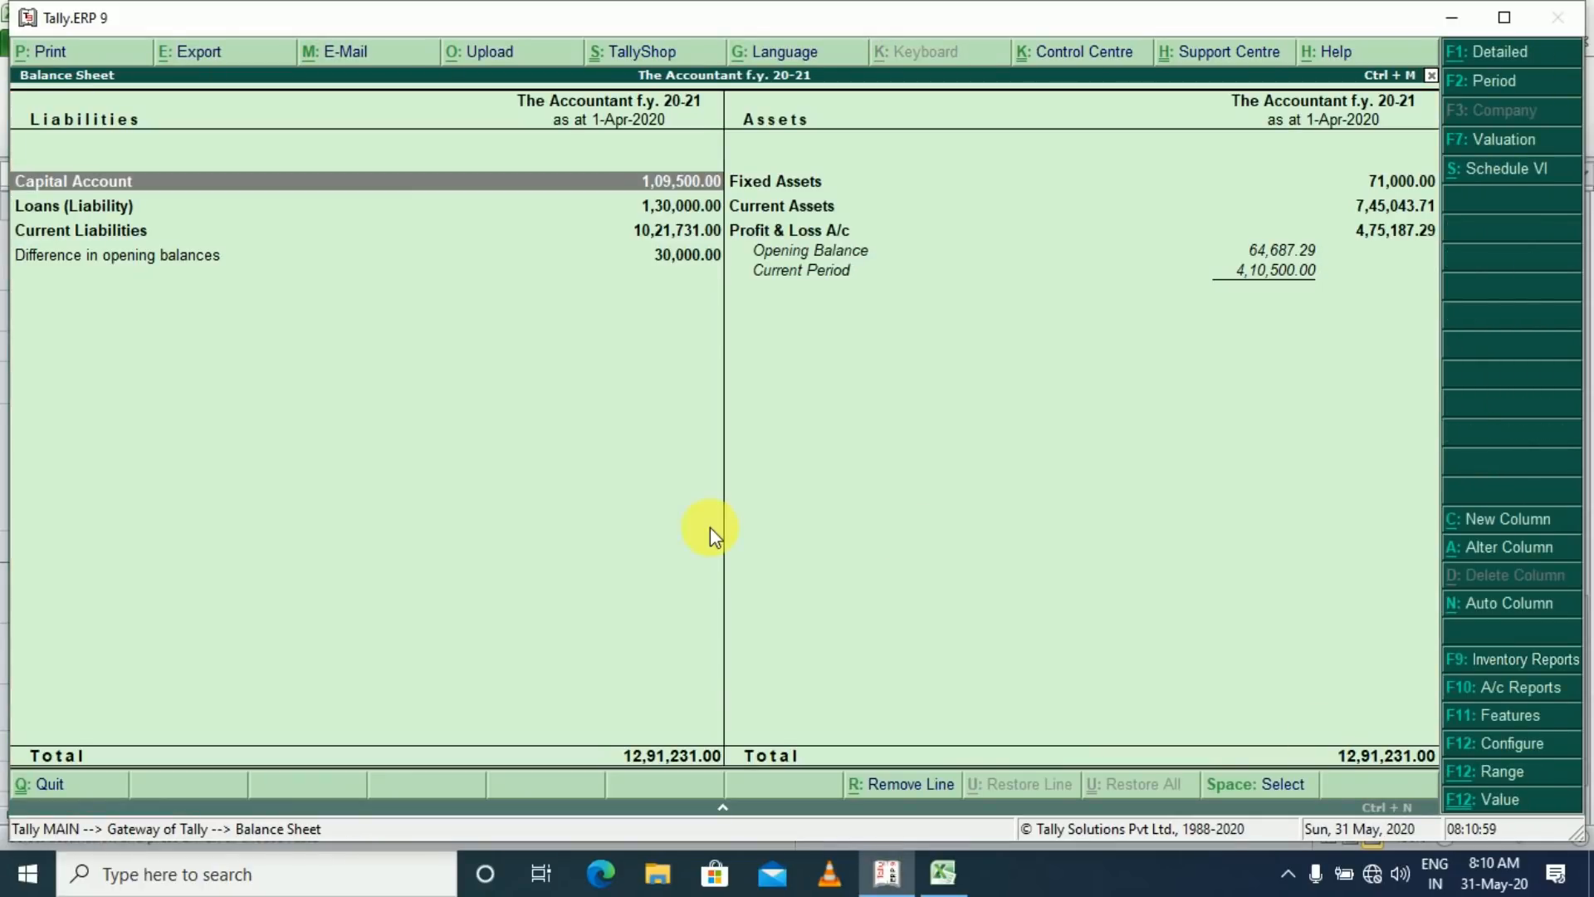
{"action": "key", "text": "alt+F1"}
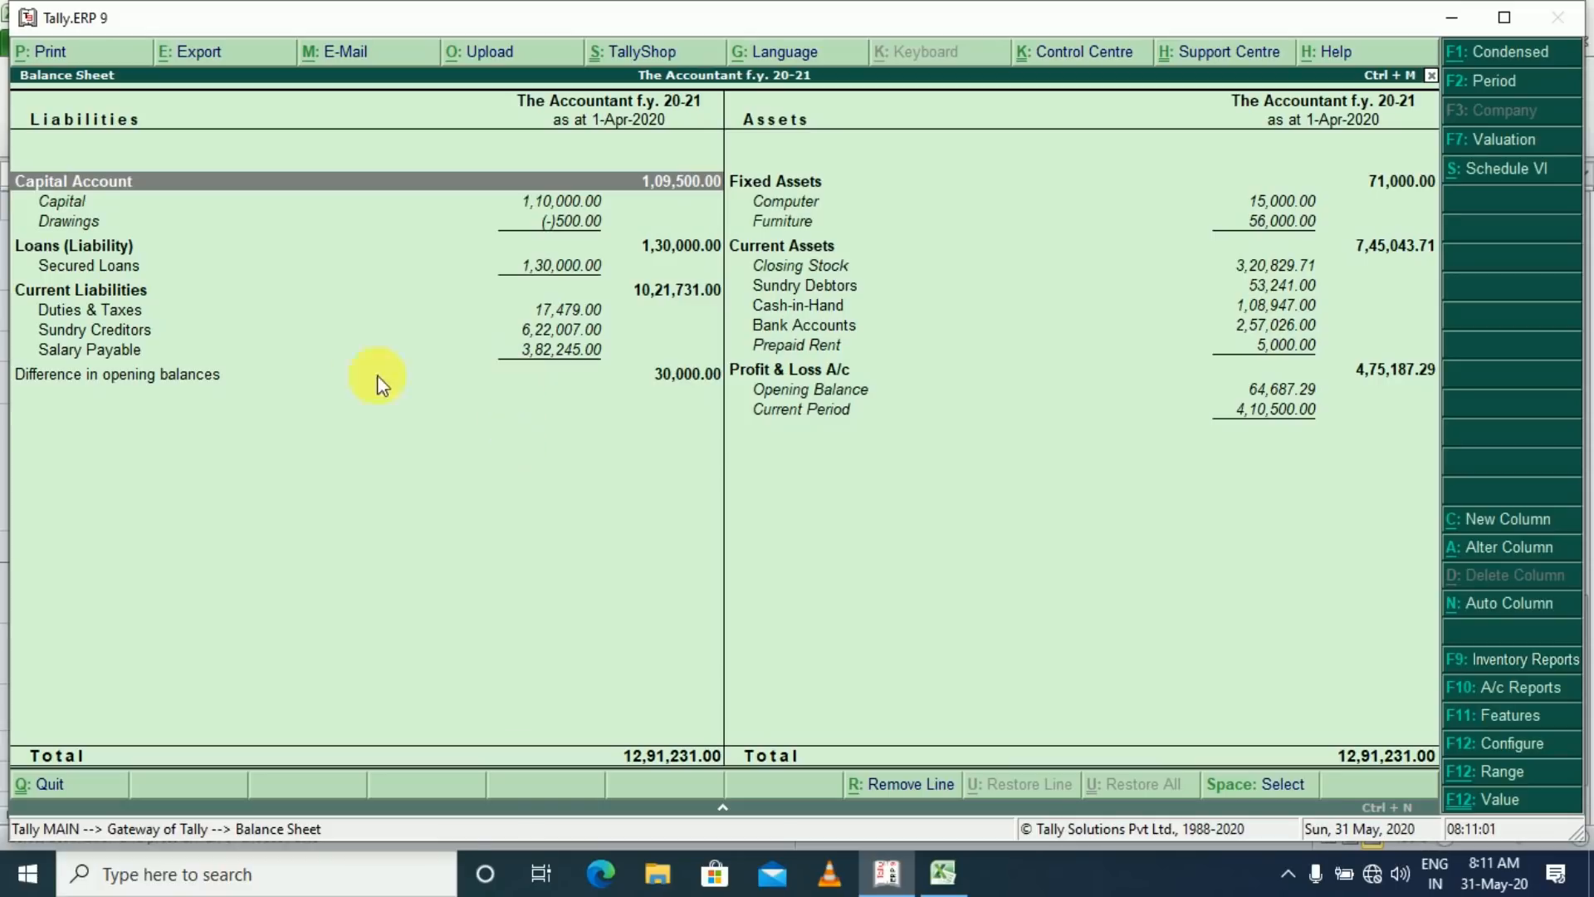
{"action": "left_click", "coordinate": [143, 355]}
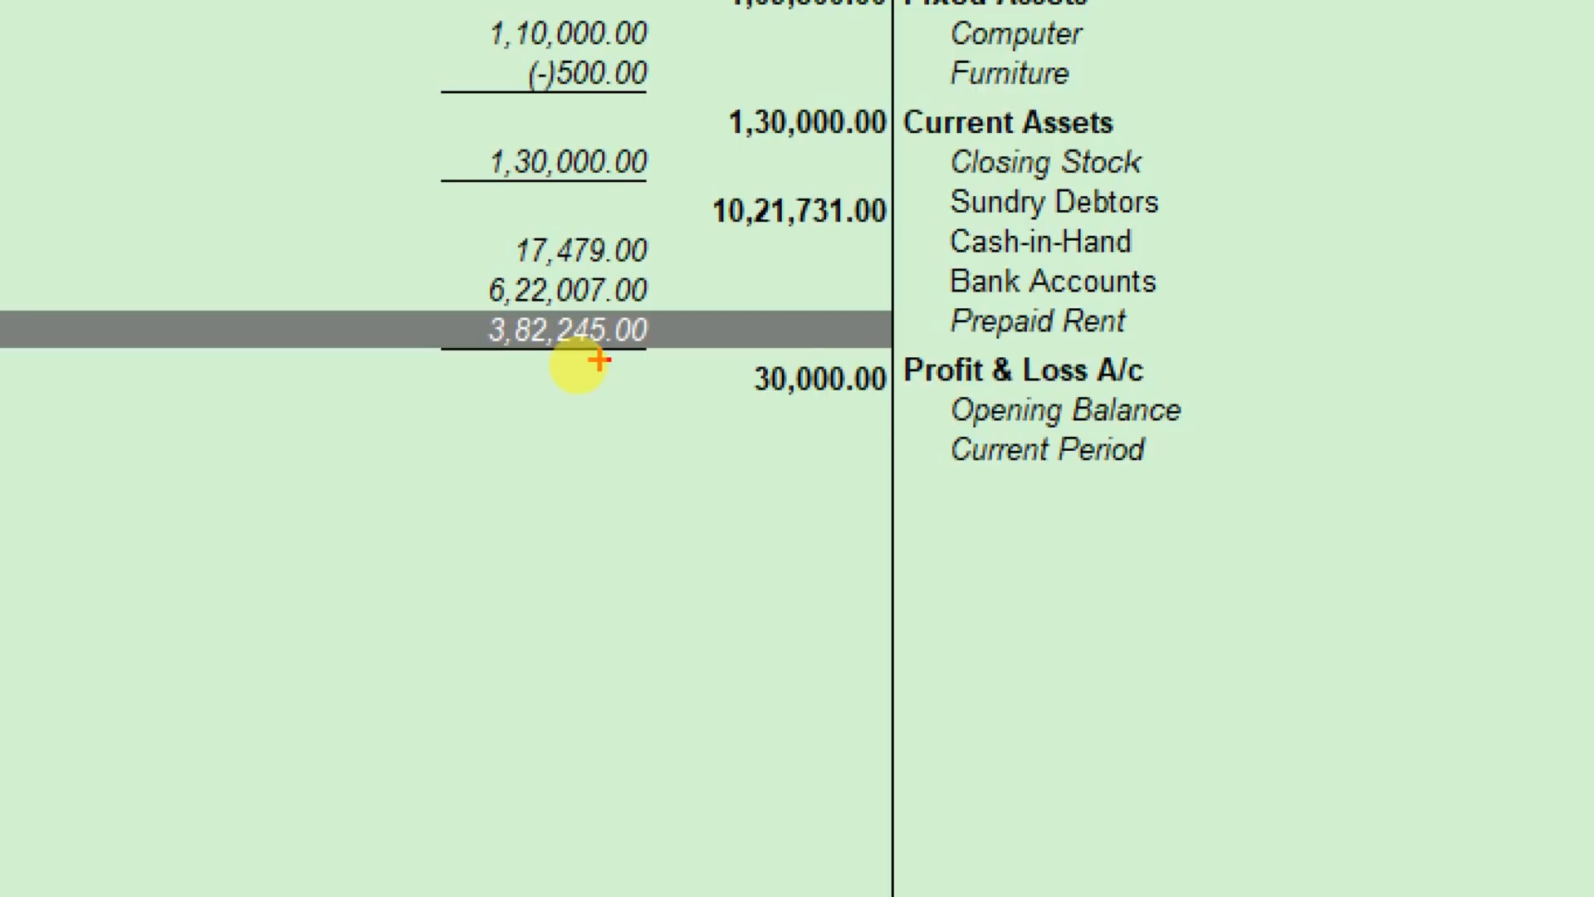
Compare the Salary Payable balance with the employees' Net Payable figures and return to the Gateway of Tally.
{"action": "key", "text": "alt+Tab"}
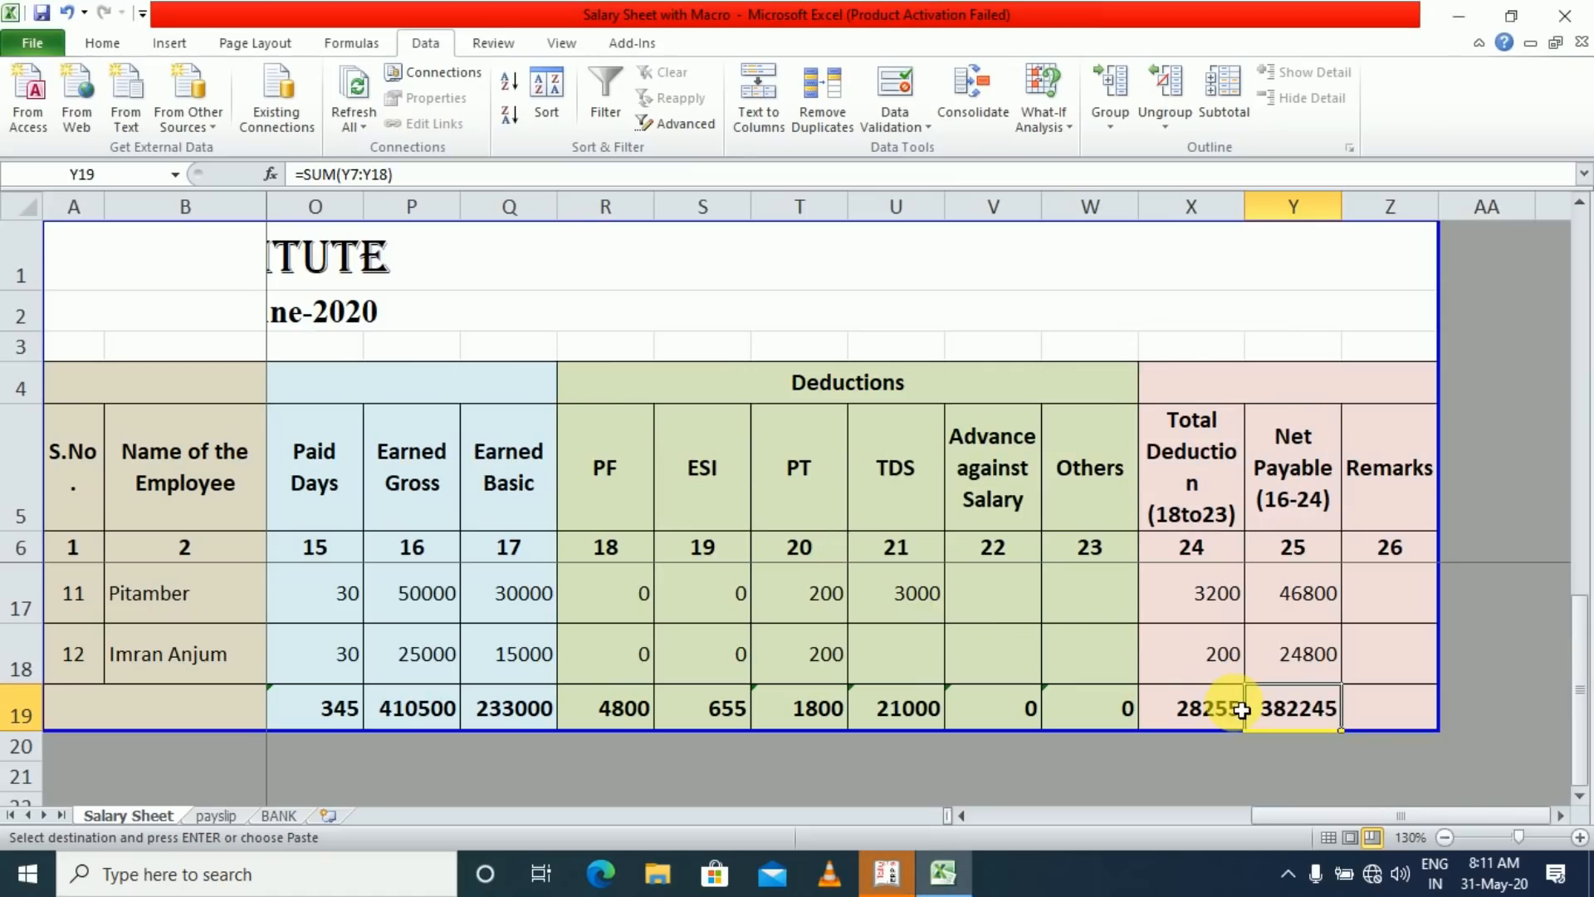
{"action": "key", "text": "alt+Tab"}
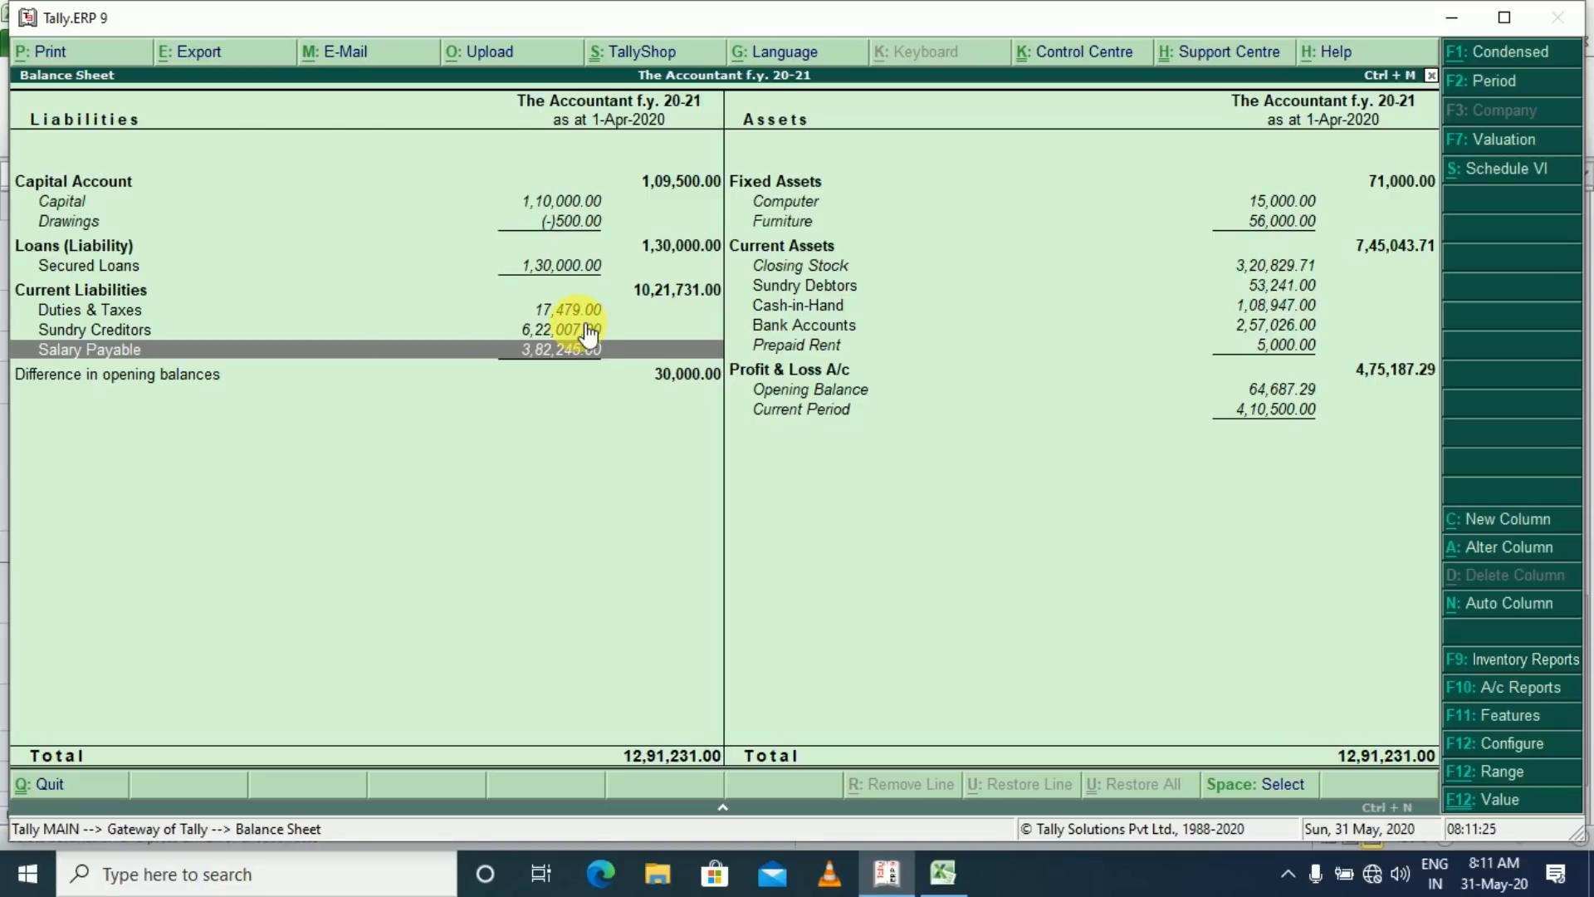
{"action": "key", "text": "alt+Tab"}
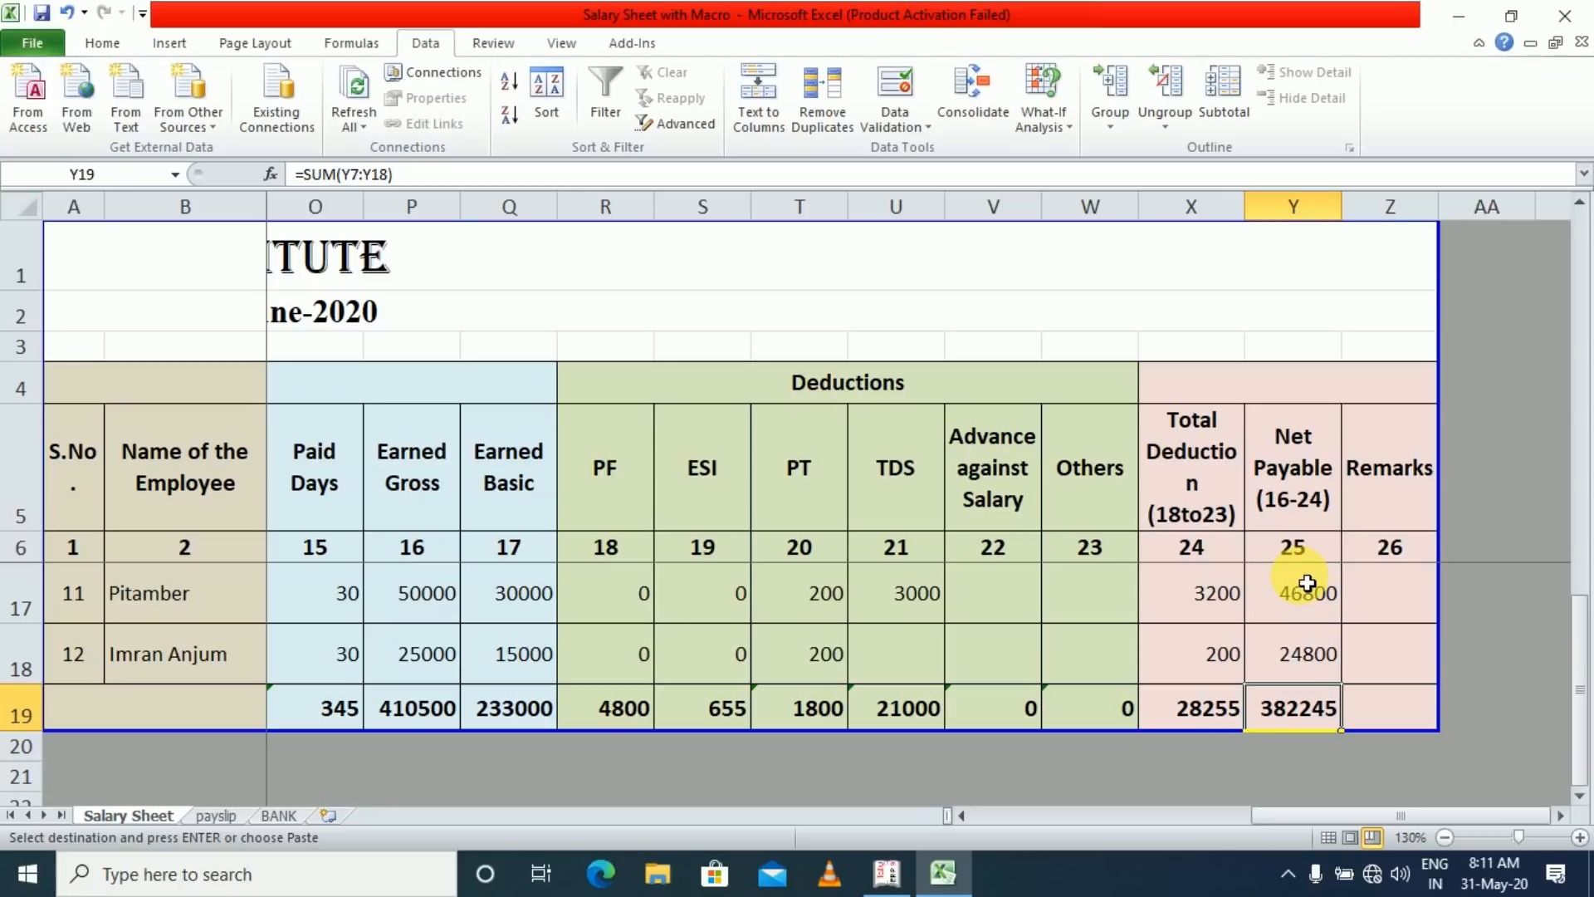
{"action": "left_click_drag", "start_coordinate": [1580, 700], "coordinate": [1576, 292]}
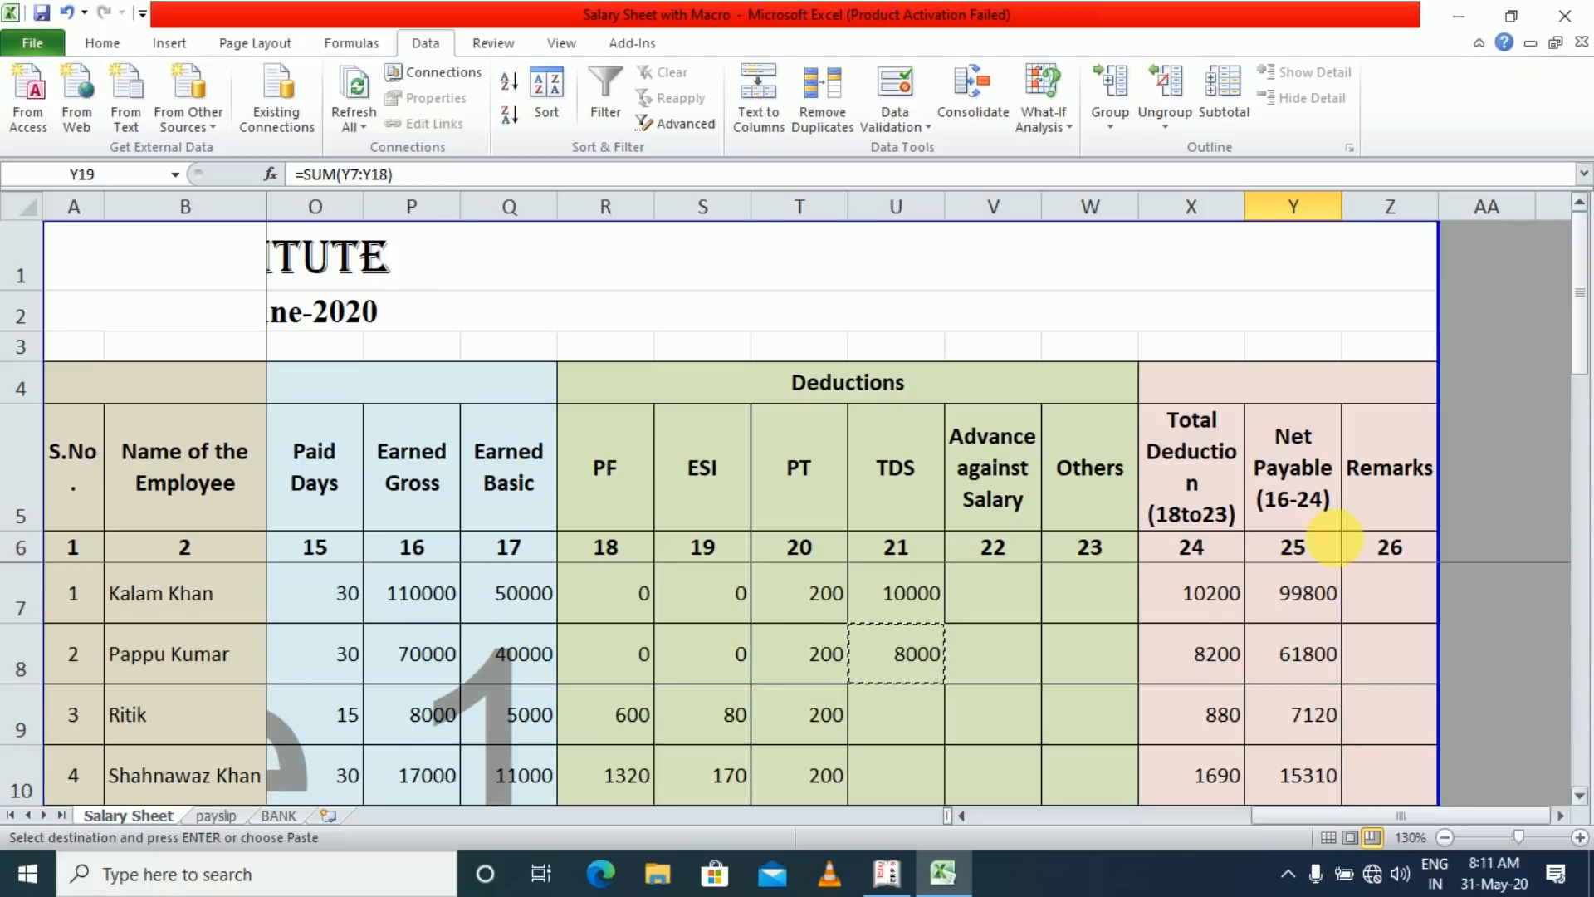
{"action": "left_click", "coordinate": [1302, 603]}
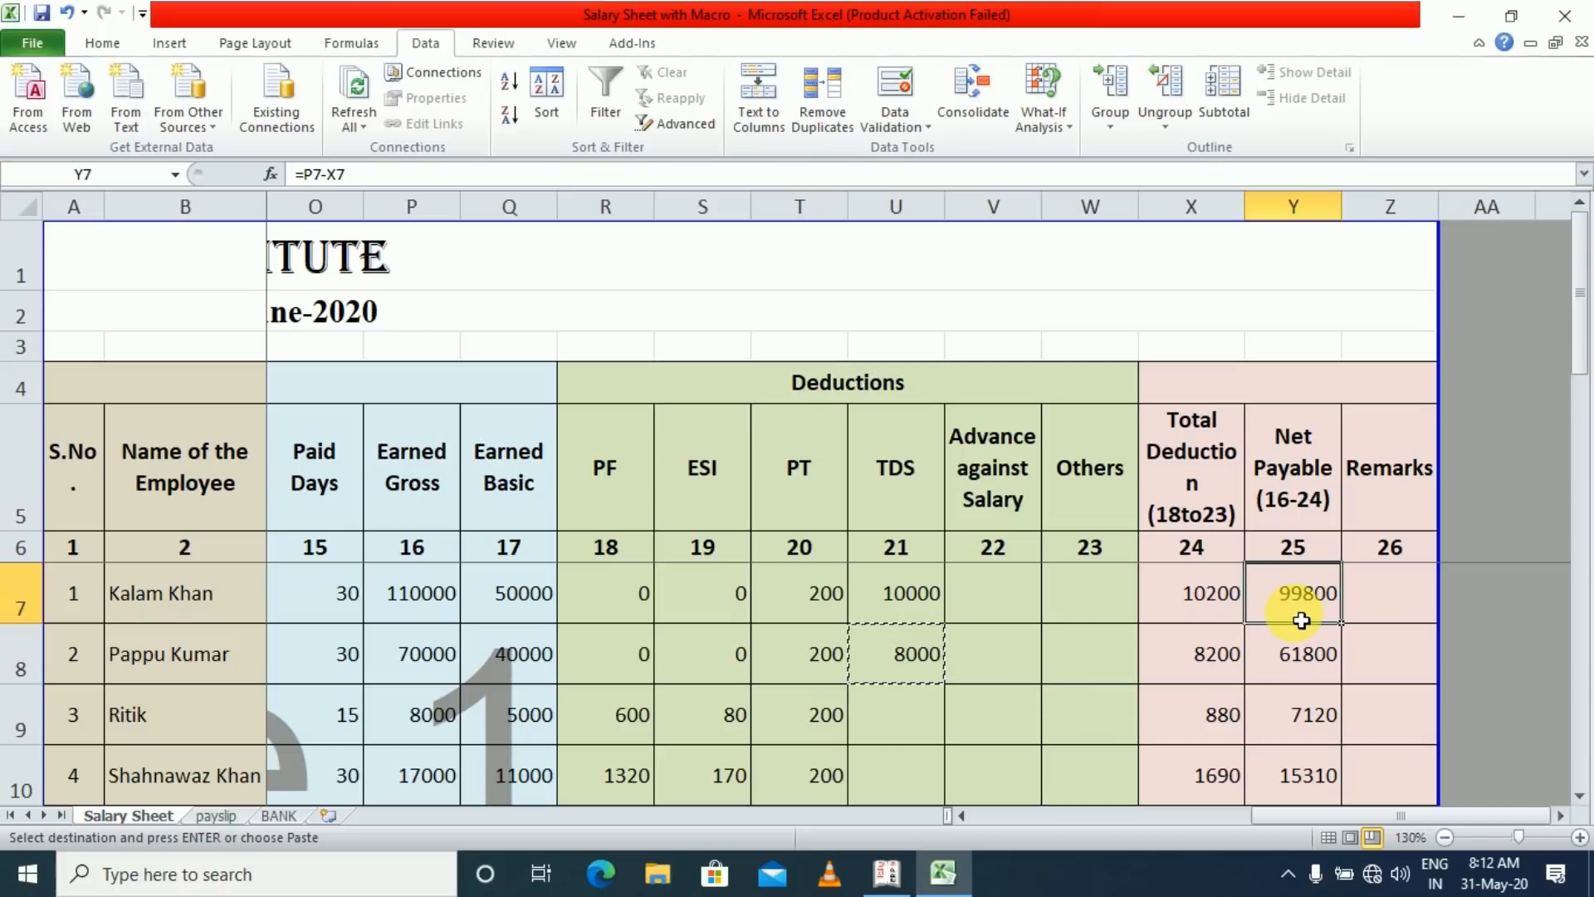
{"action": "key", "text": "alt+Tab"}
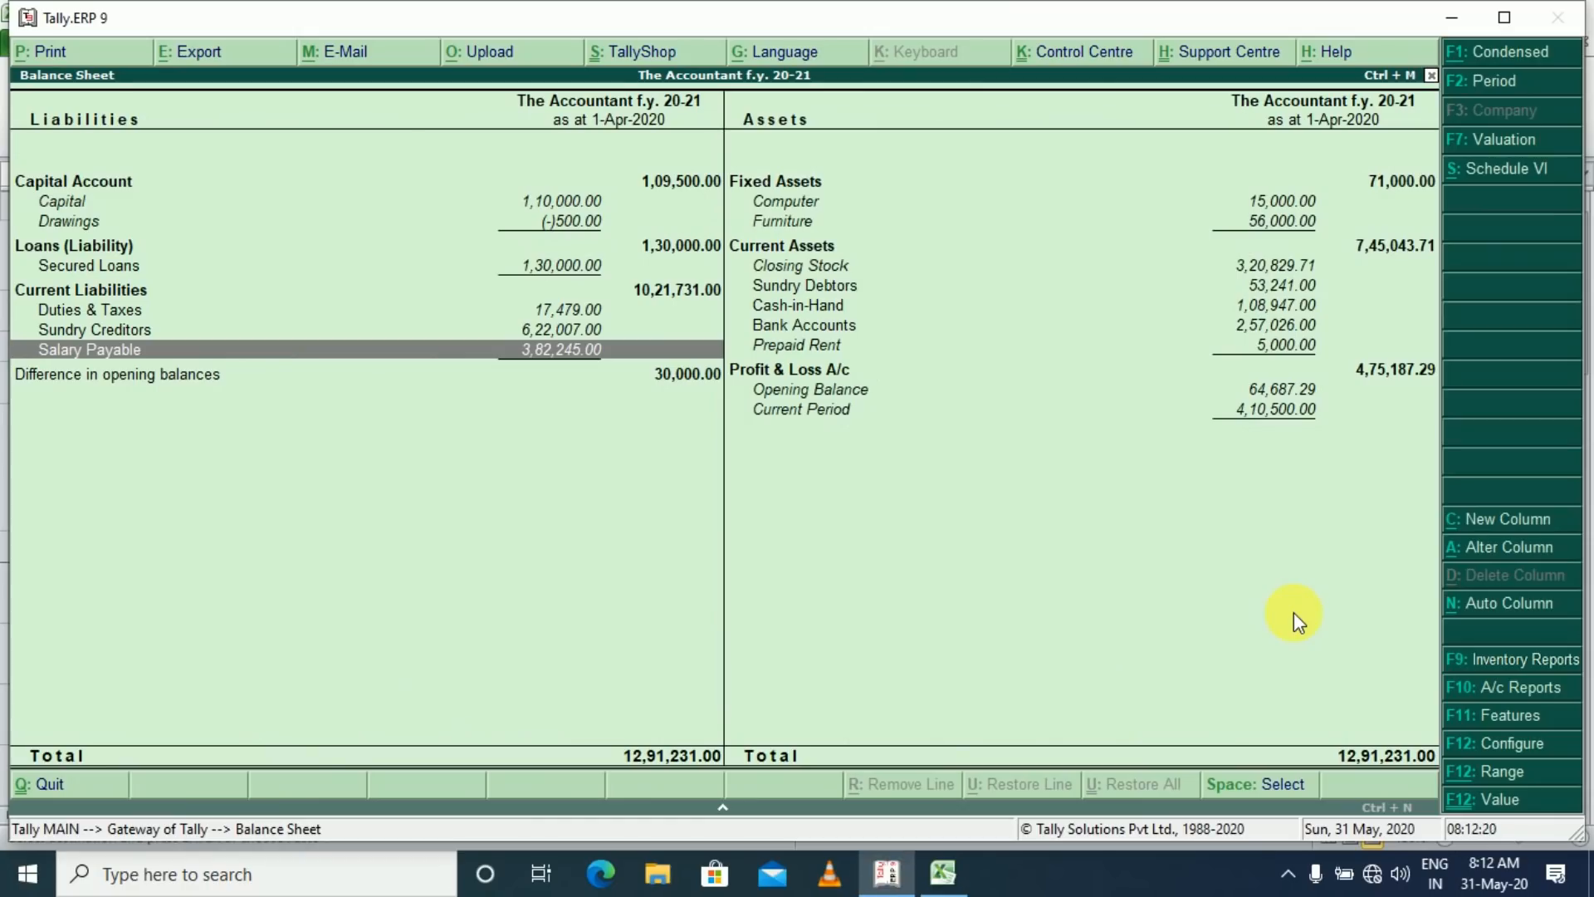
{"action": "key", "text": "Escape"}
{"action": "key", "text": "Escape"}
{"action": "key", "text": "Escape"}
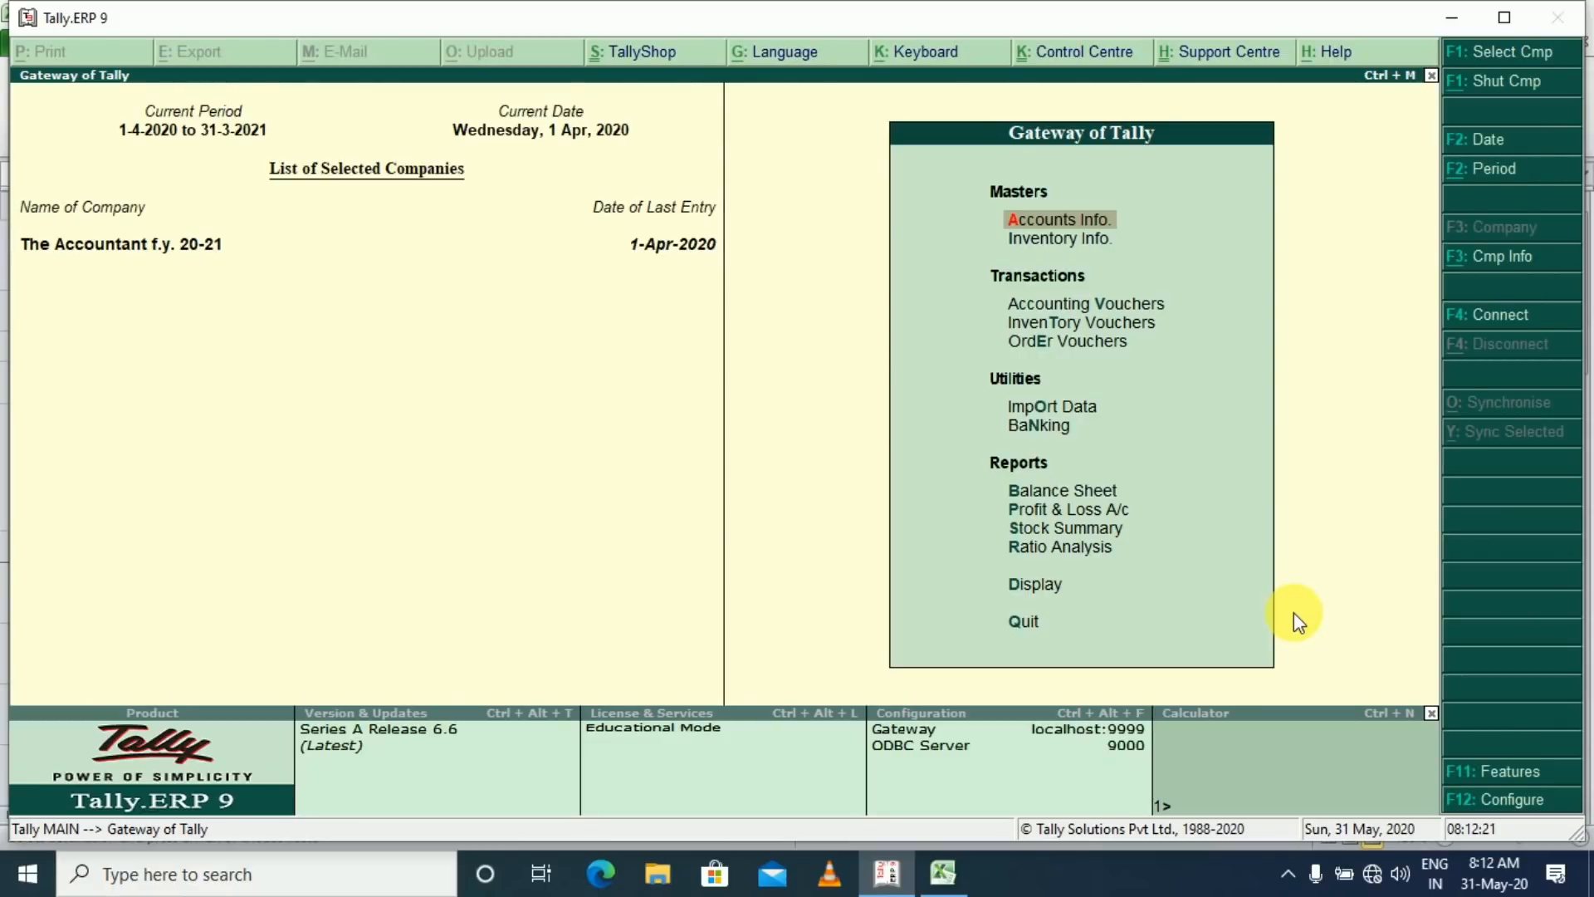
{"action": "key", "text": "v"}
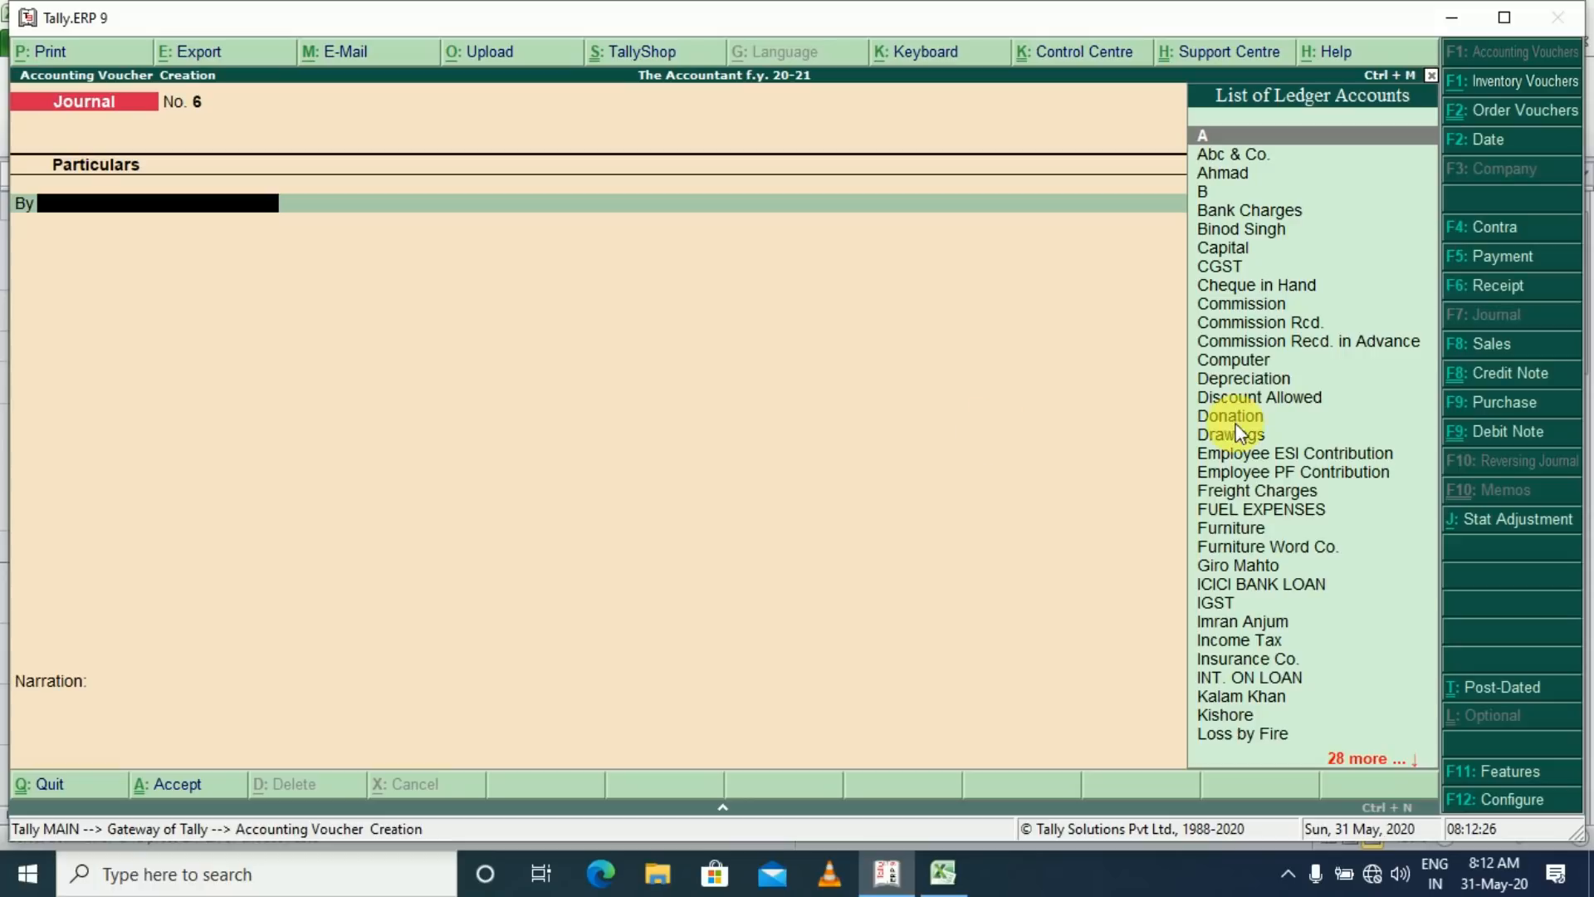
{"action": "left_click", "coordinate": [1501, 259]}
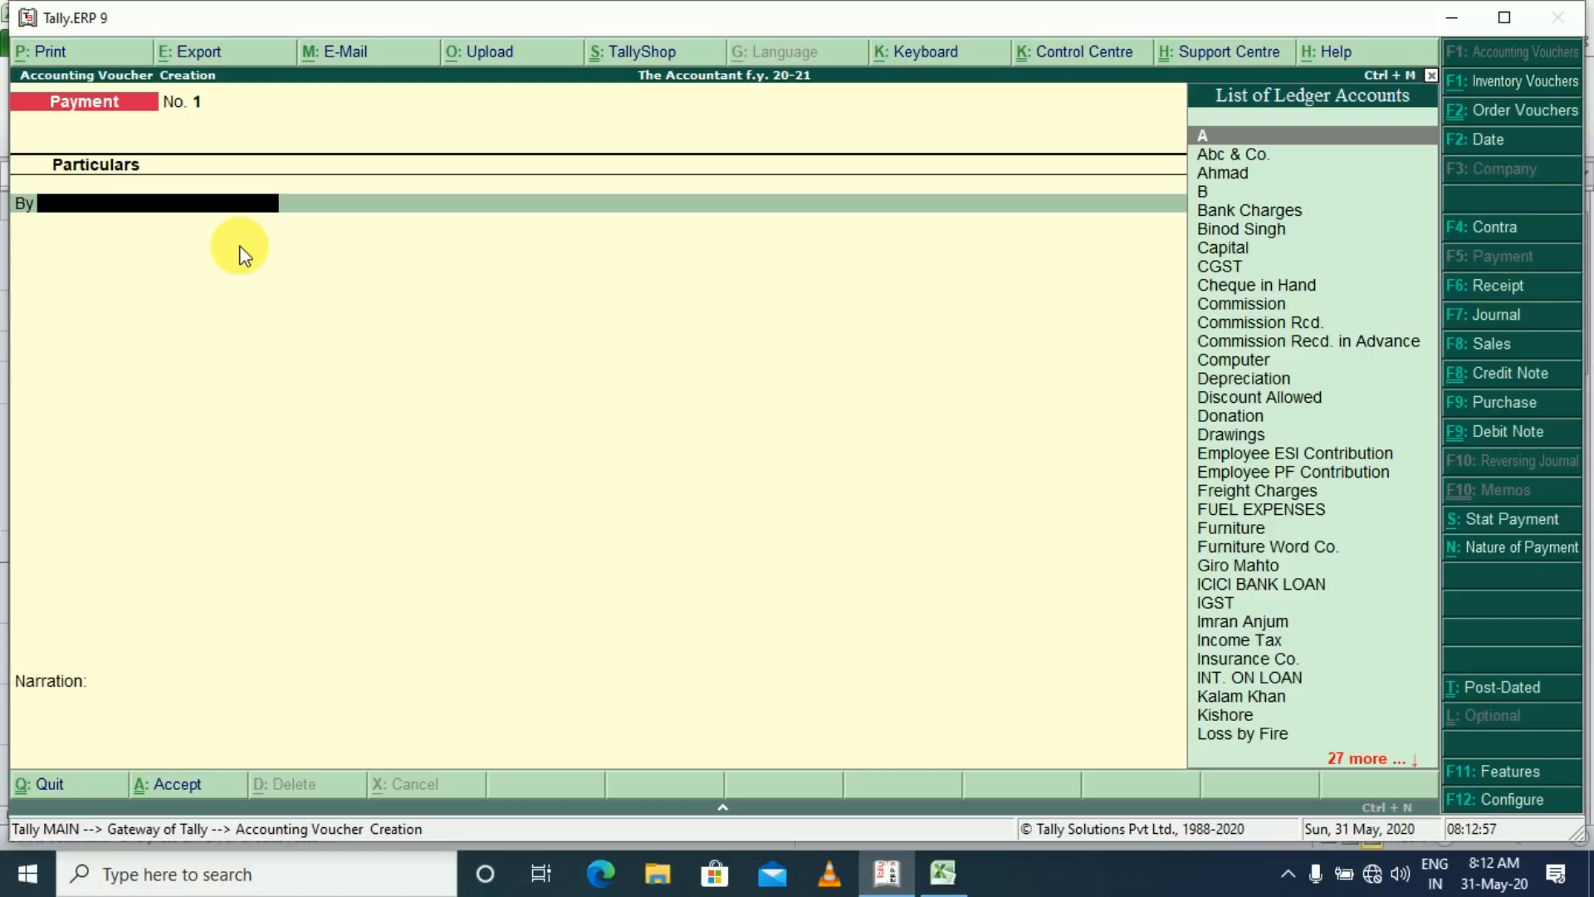
{"action": "type", "text": "Kal"}
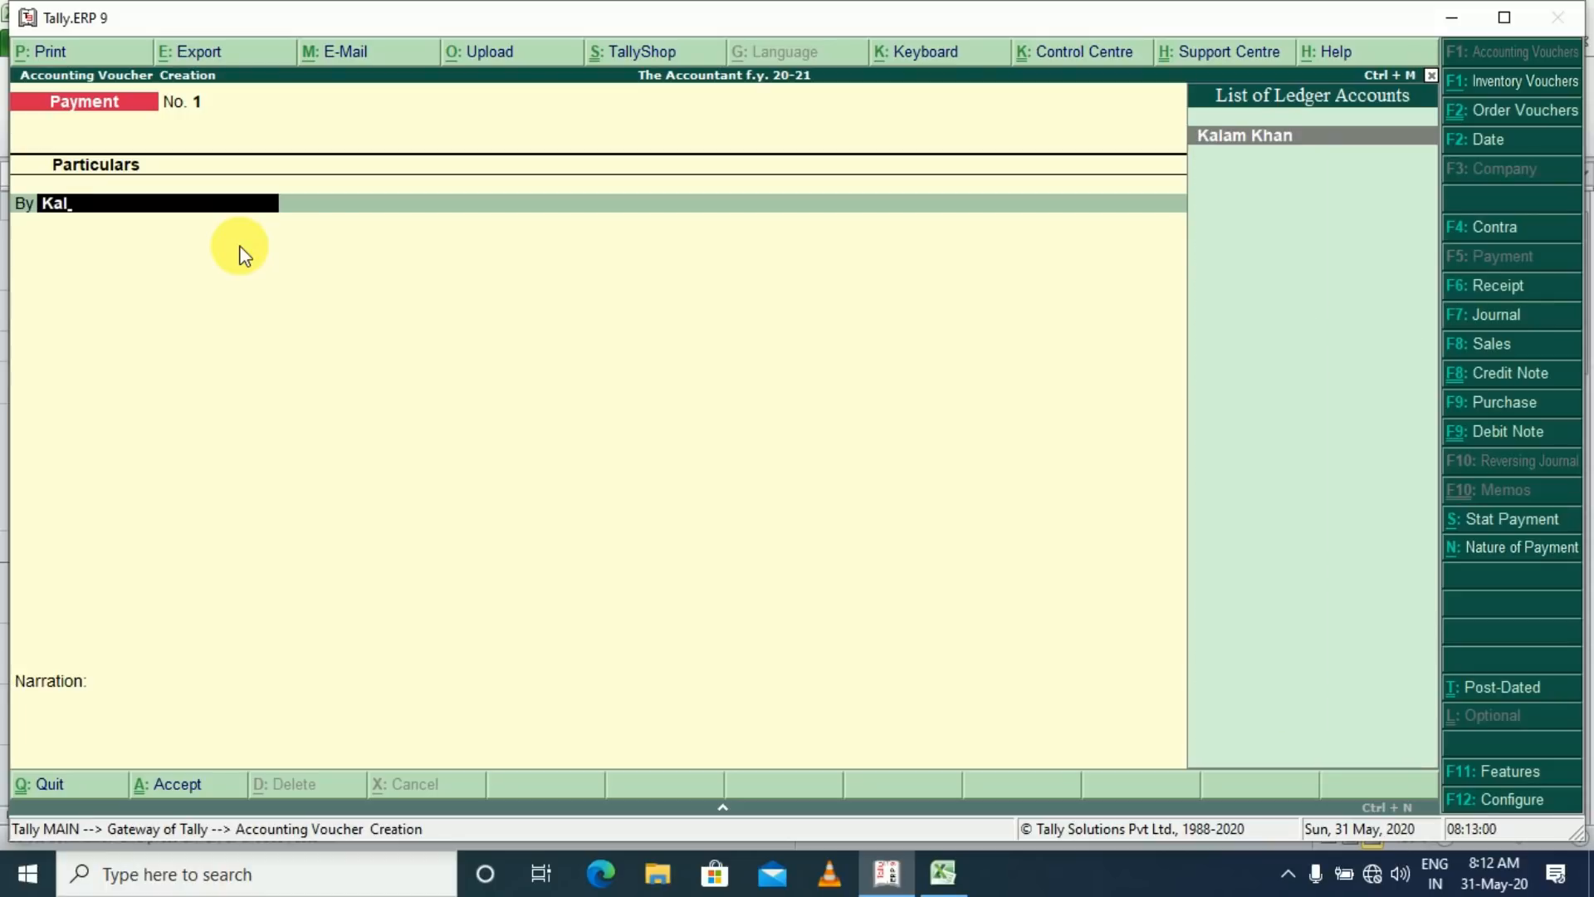
{"action": "key", "text": "Return"}
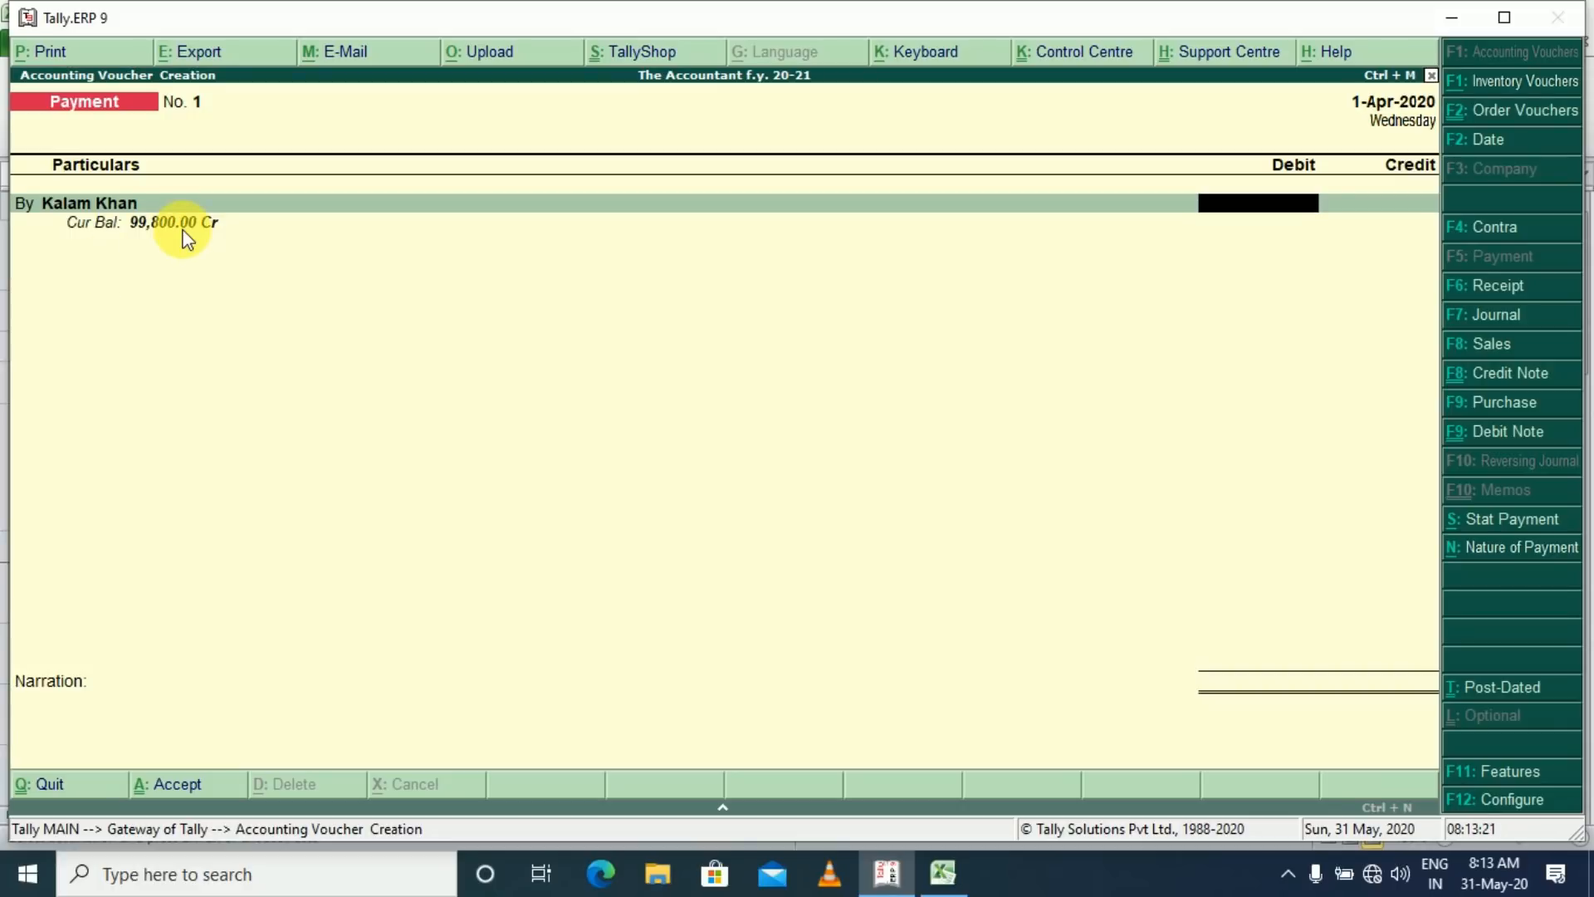
{"action": "key", "text": "alt+Tab"}
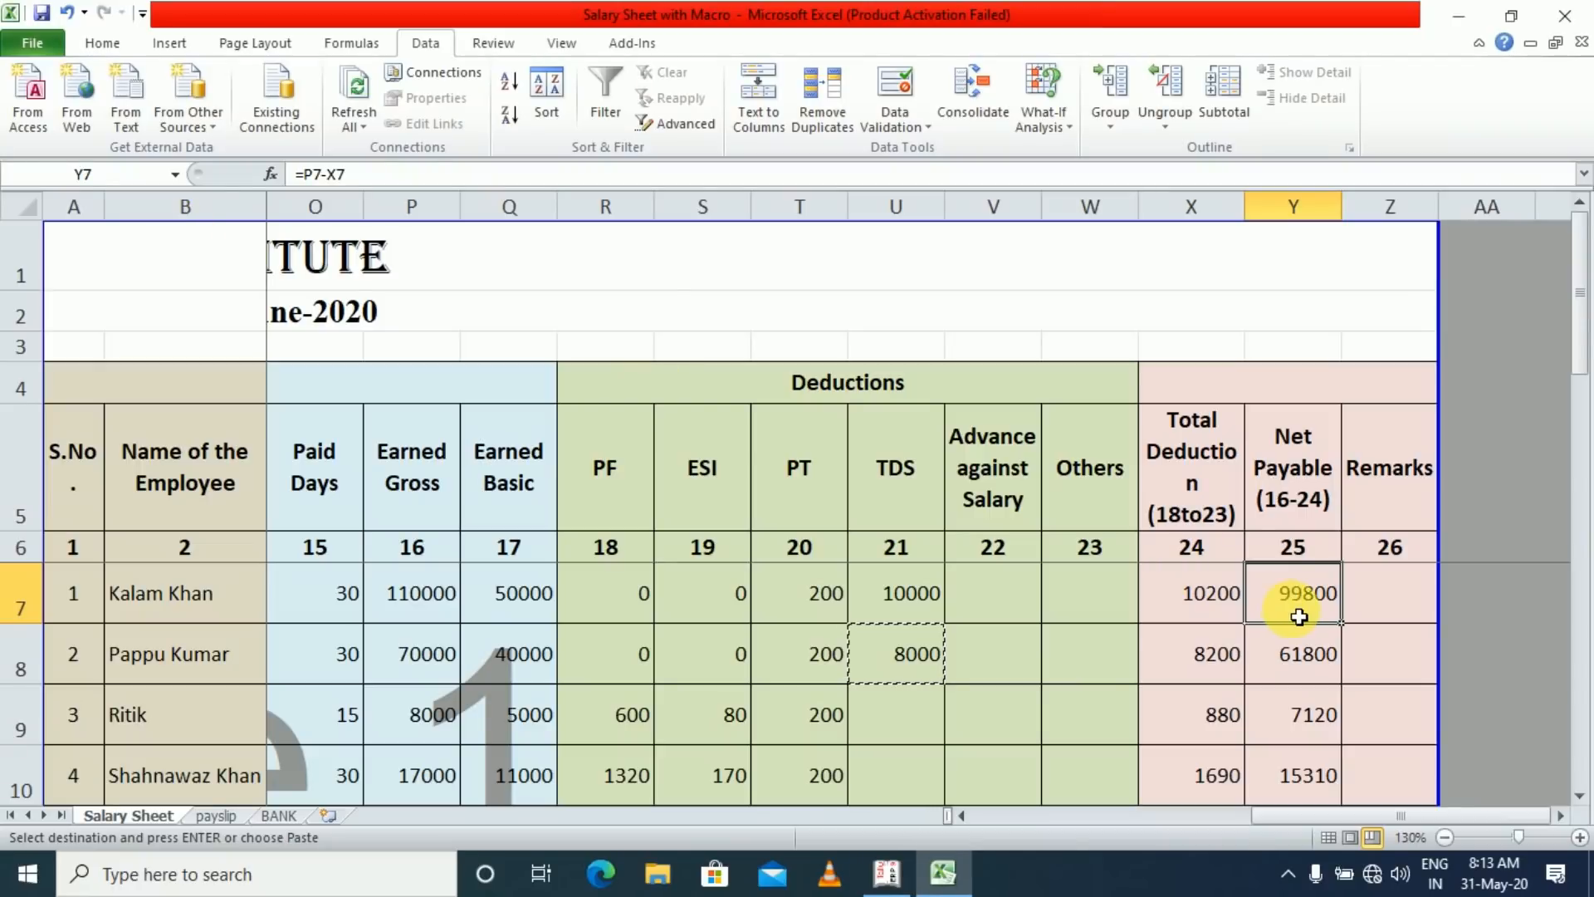
{"action": "key", "text": "alt+Tab"}
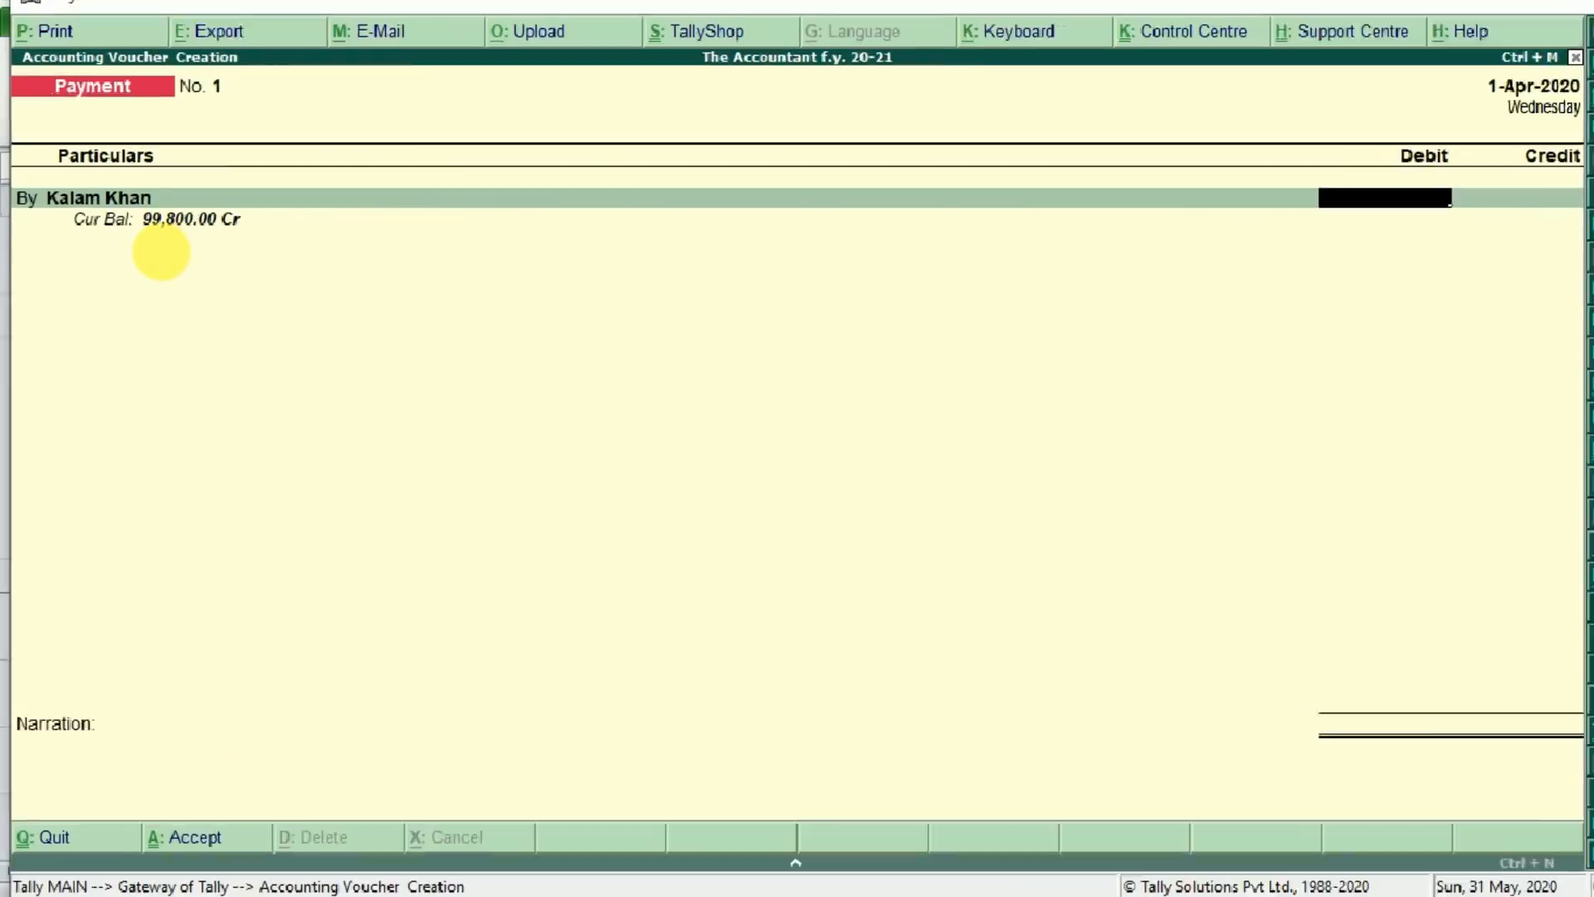
{"action": "key", "text": "alt+Tab"}
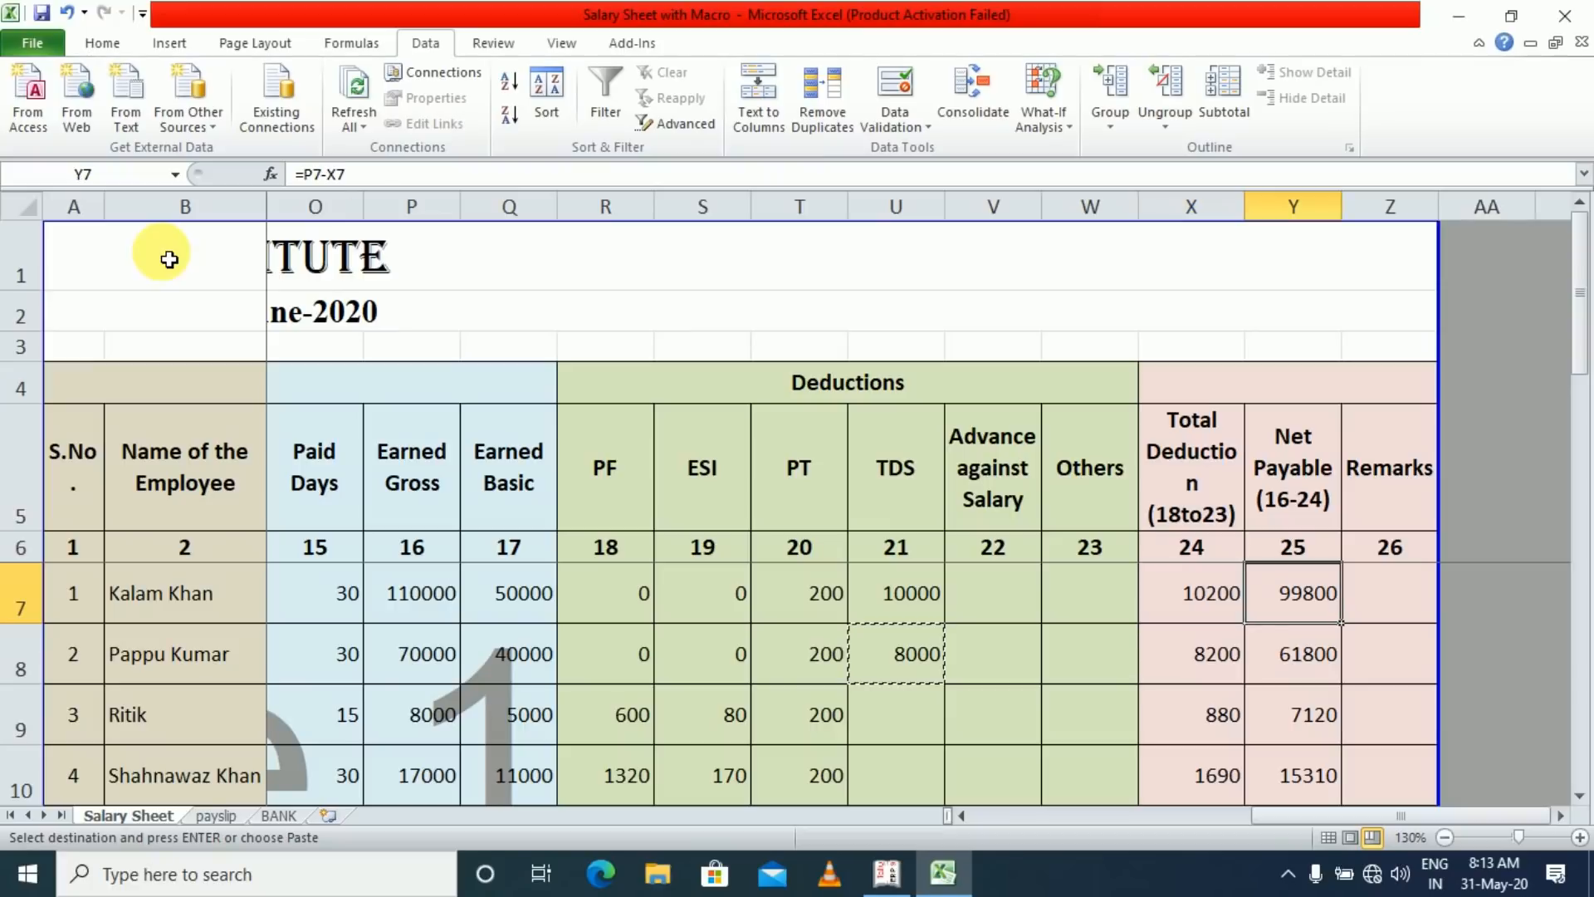
{"action": "key", "text": "ctrl+c"}
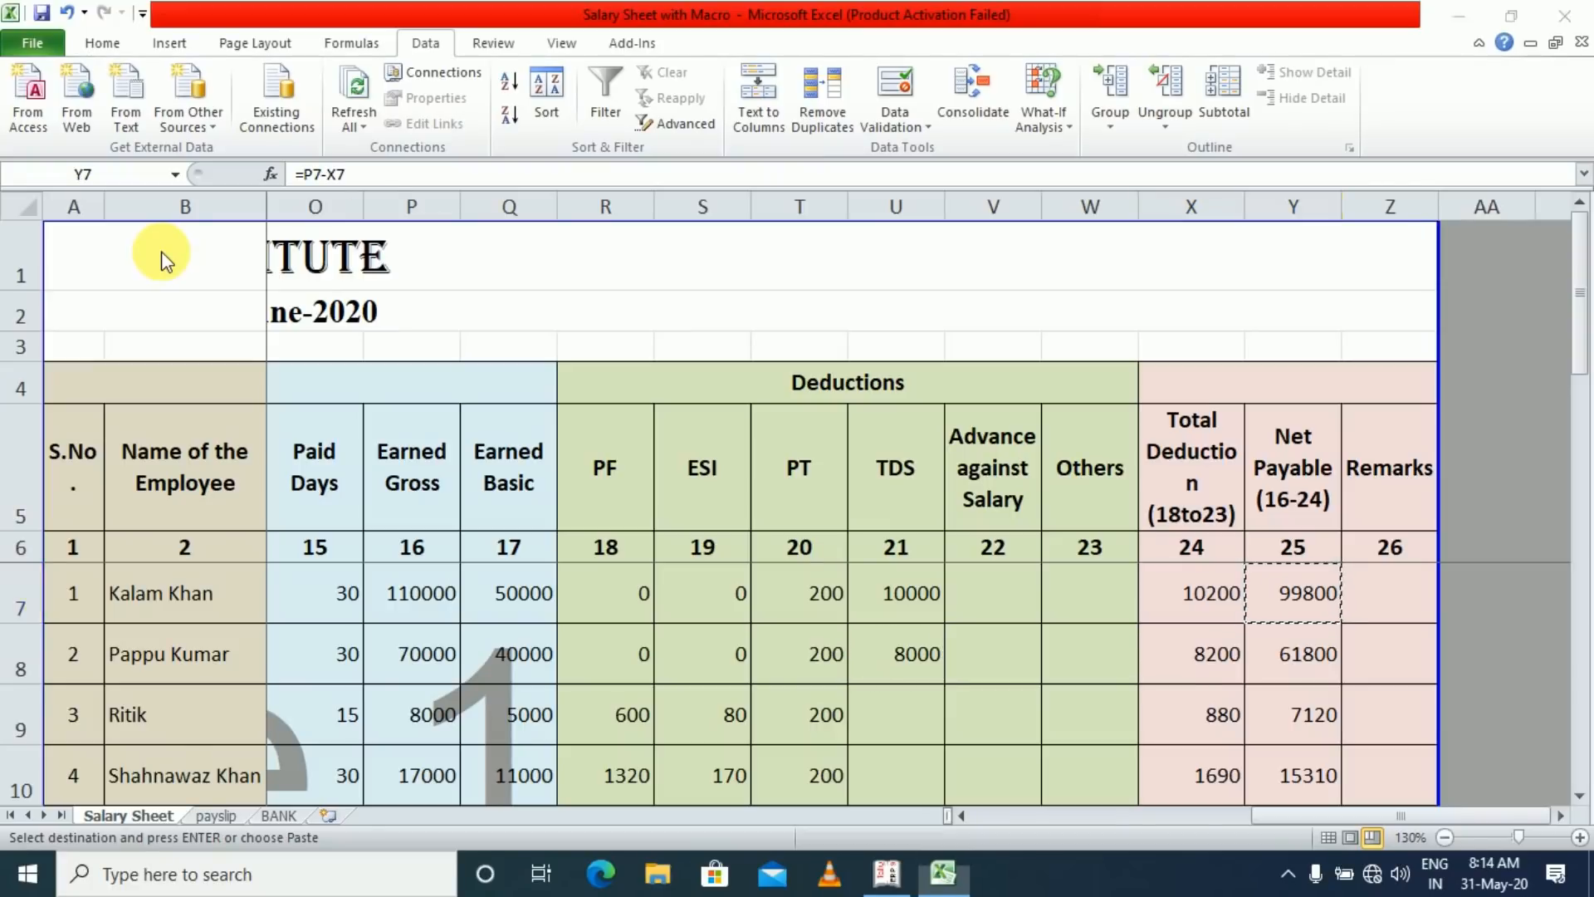
{"action": "key", "text": "alt+Tab"}
{"action": "key", "text": "ctrl+alt+v"}
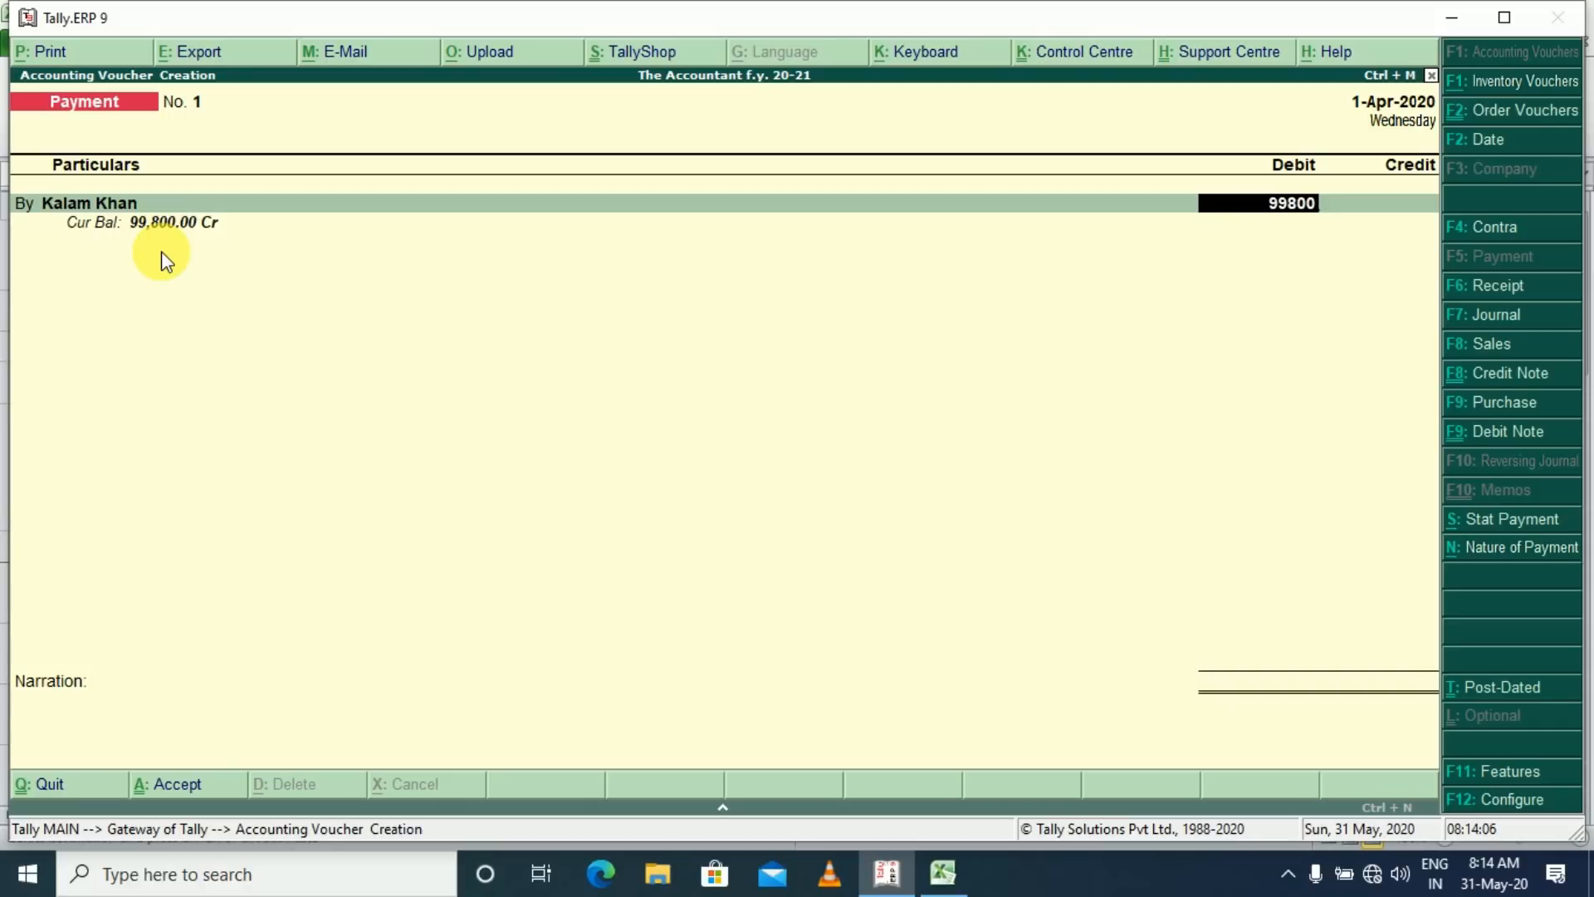
{"action": "key", "text": "Return"}
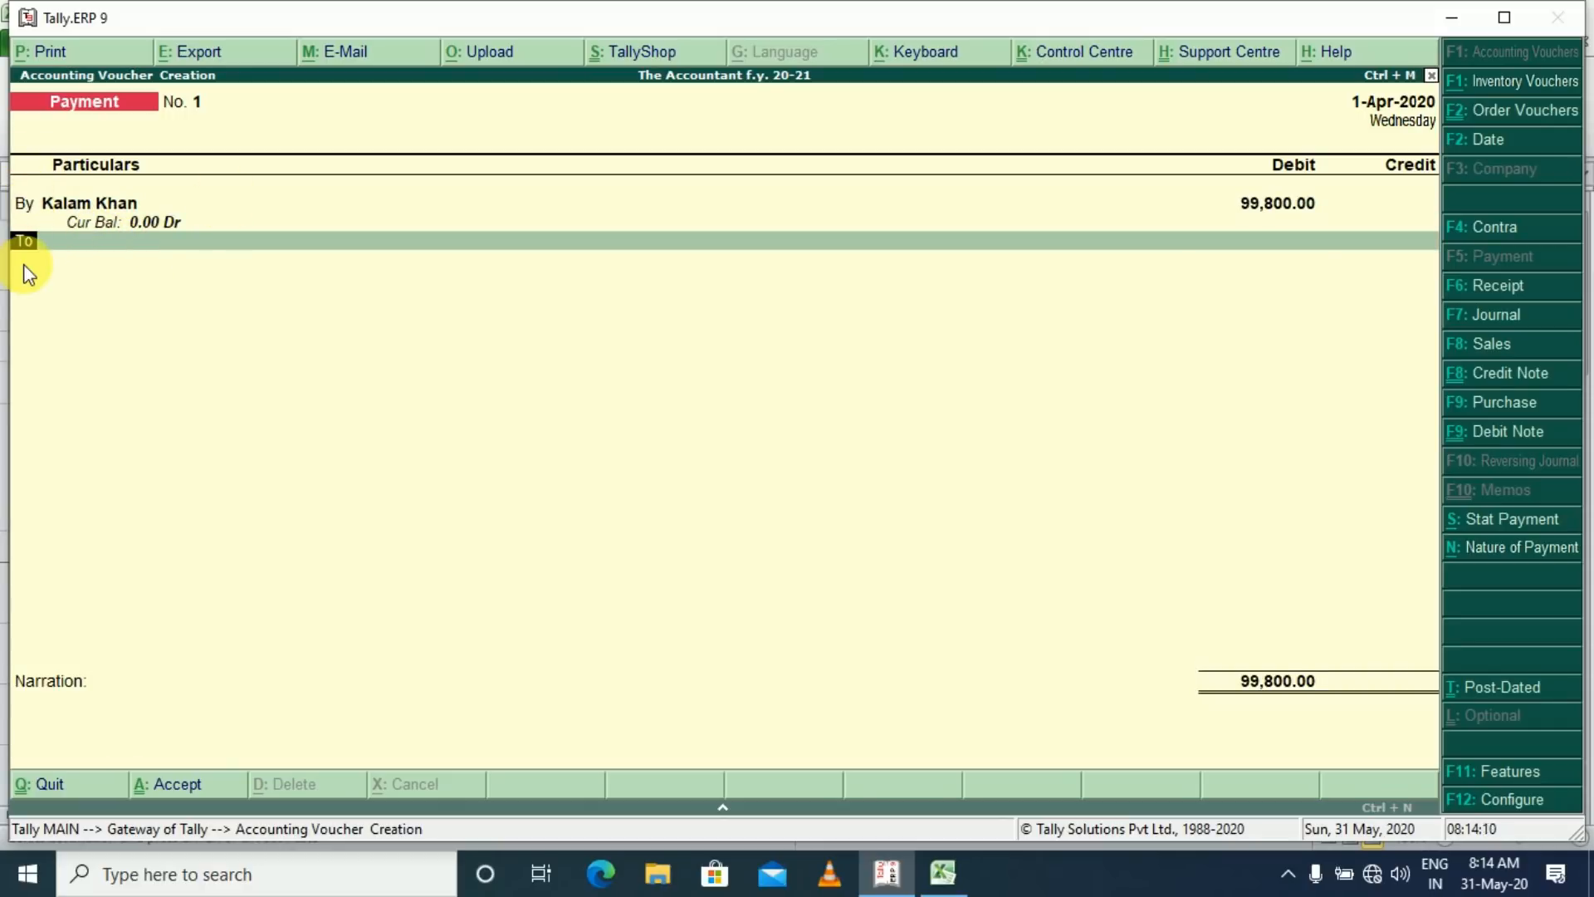
{"action": "type", "text": "b"}
{"action": "key", "text": "Return"}
{"action": "key", "text": "alt+Tab"}
{"action": "key", "text": "Down"}
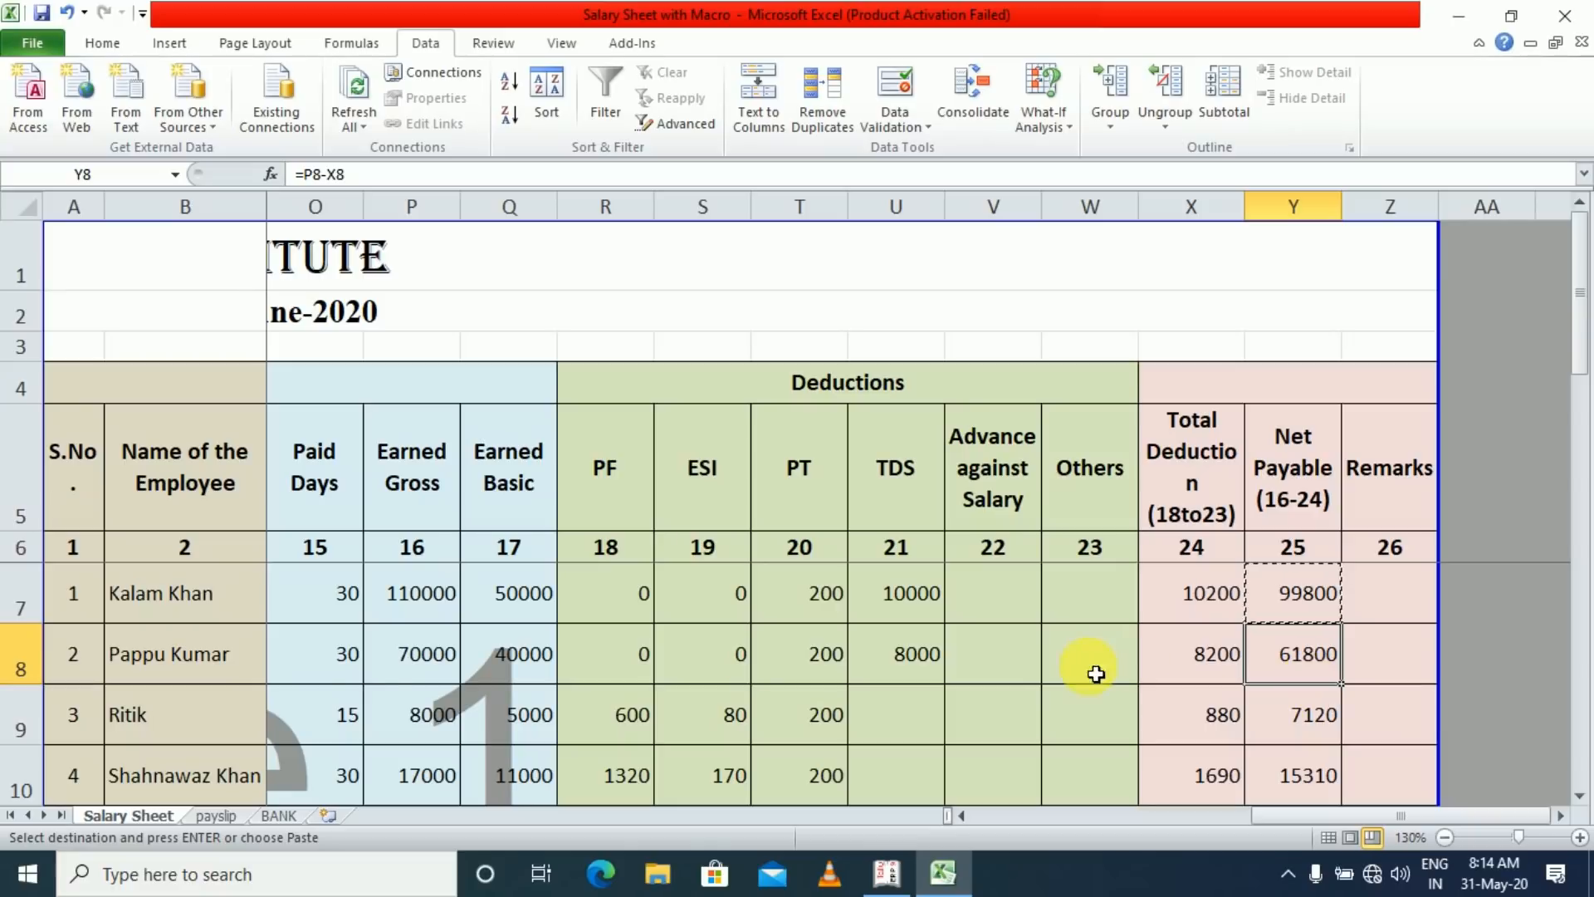
{"action": "key", "text": "alt+Tab"}
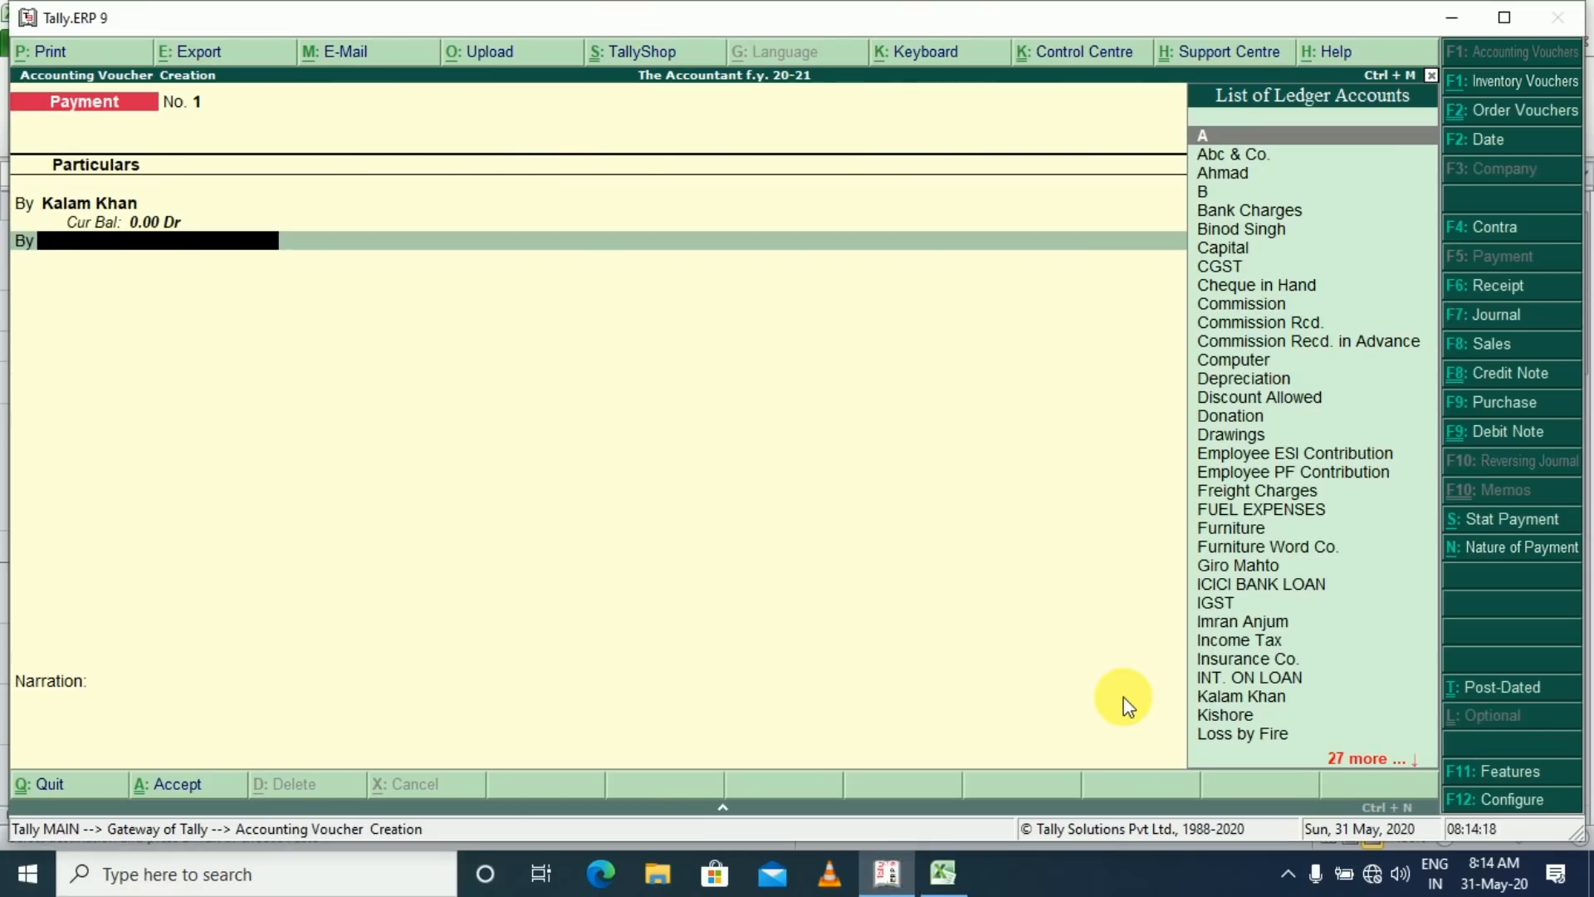
{"action": "type", "text": "Pap"}
{"action": "key", "text": "Return"}
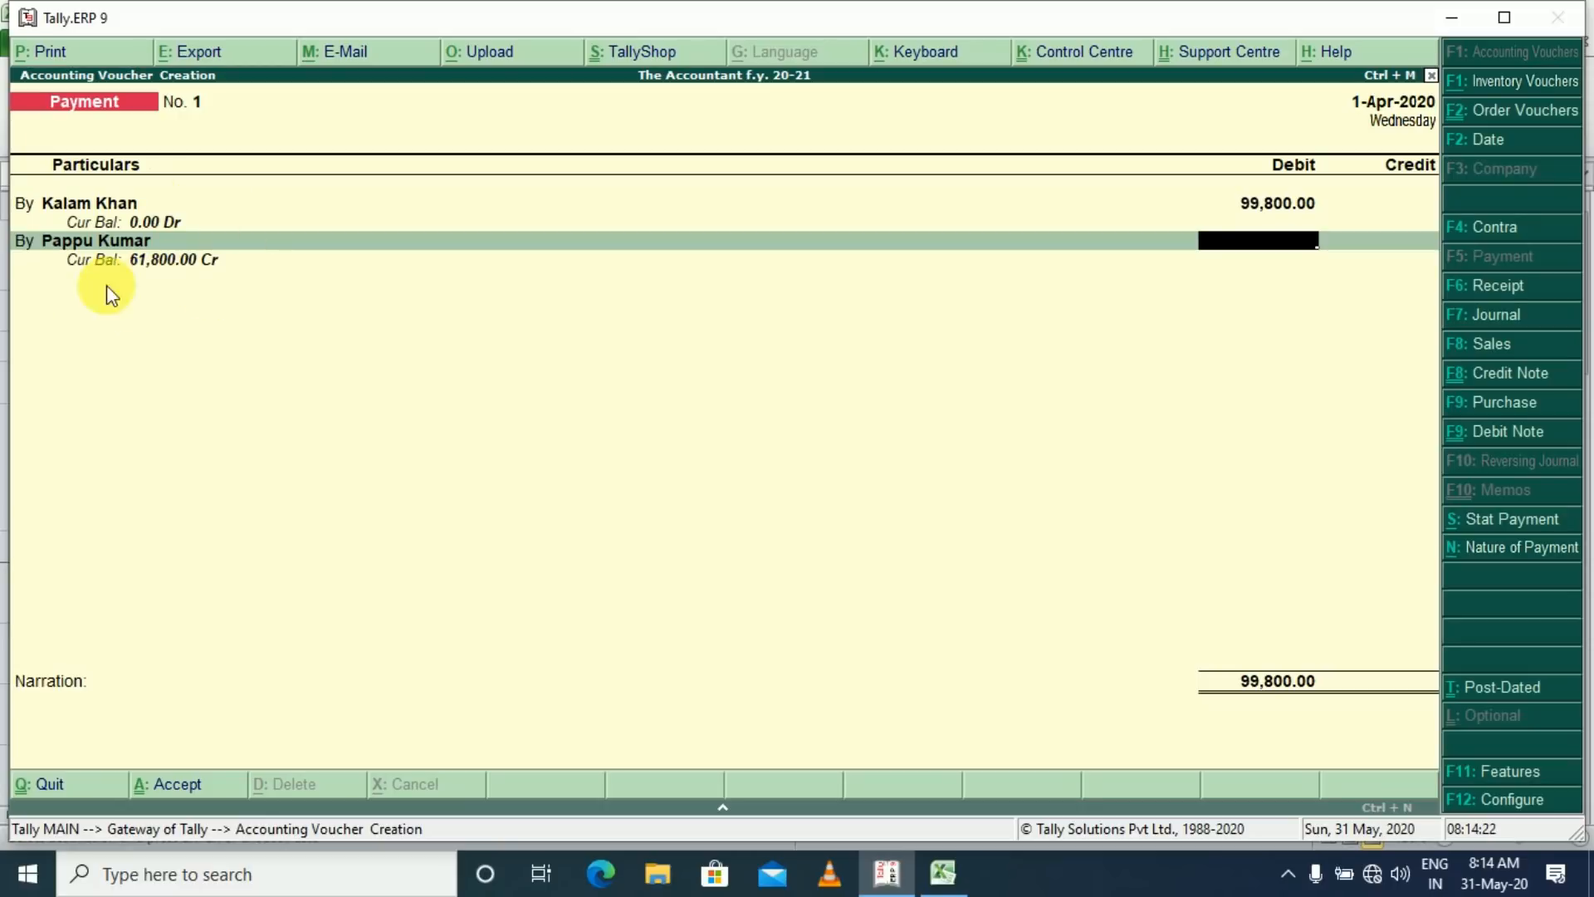
{"action": "key", "text": "alt+Tab"}
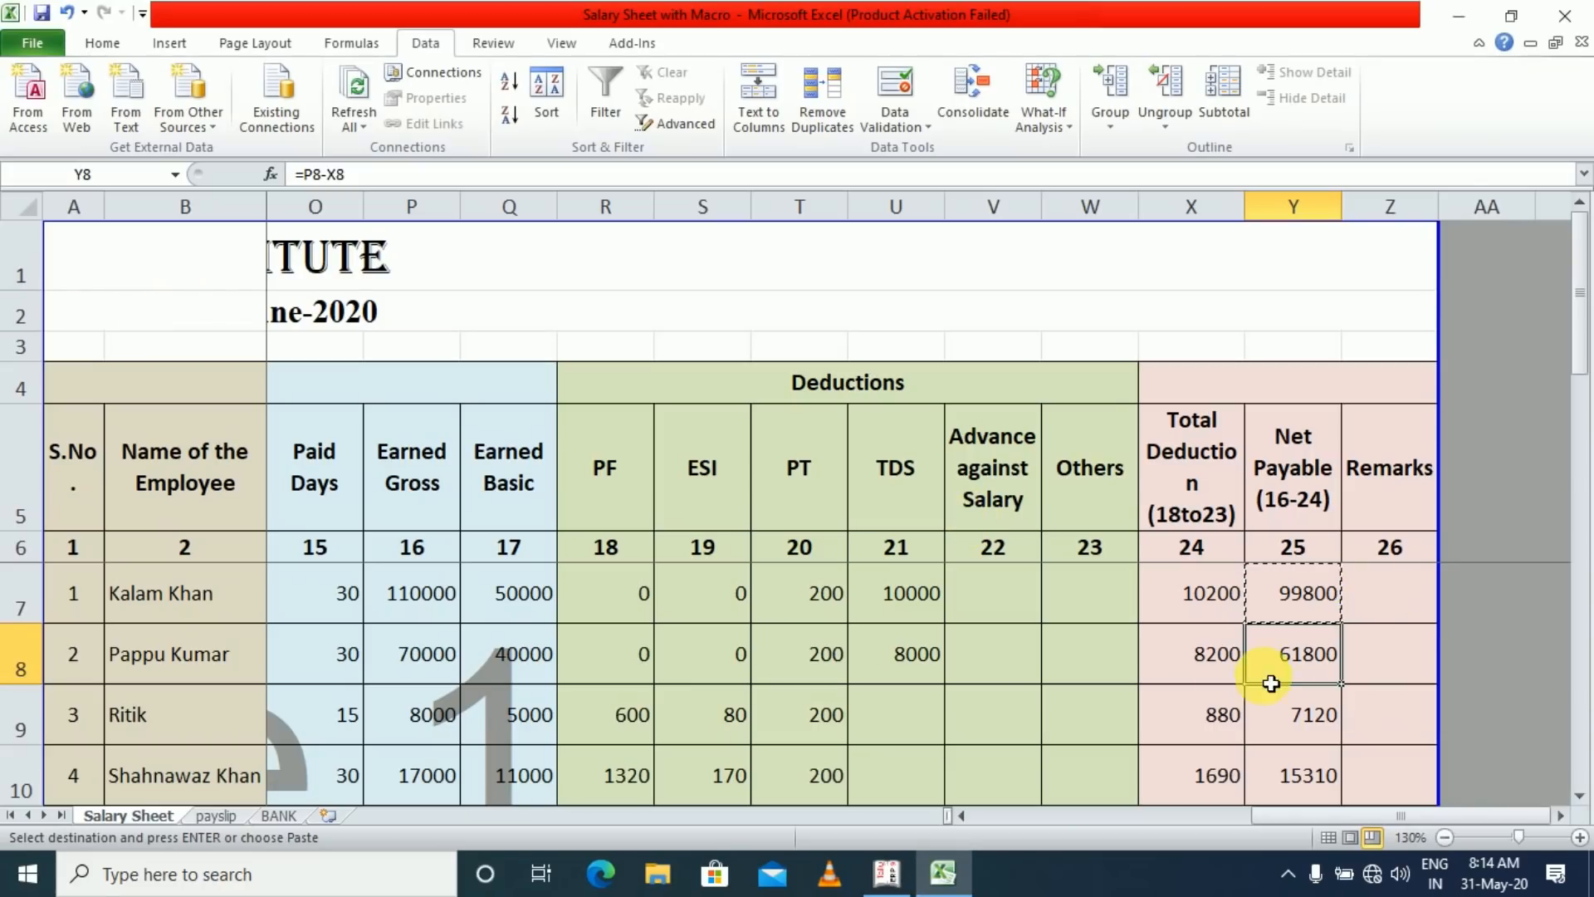
{"action": "key", "text": "alt+Tab"}
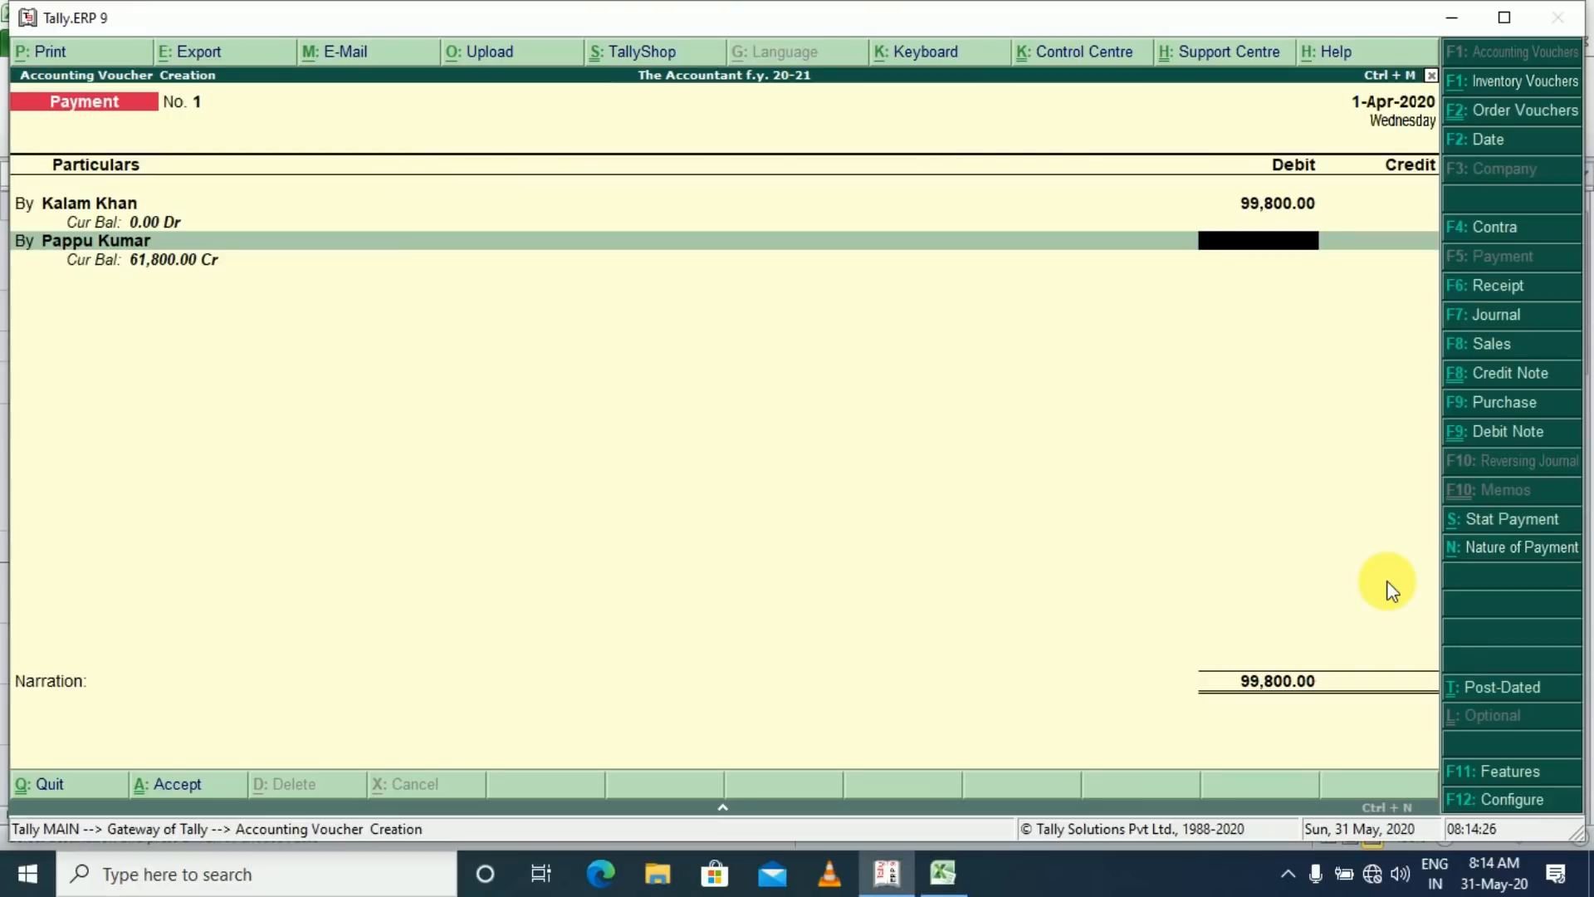
{"action": "key", "text": "ctrl+alt+v"}
{"action": "key", "text": "Return"}
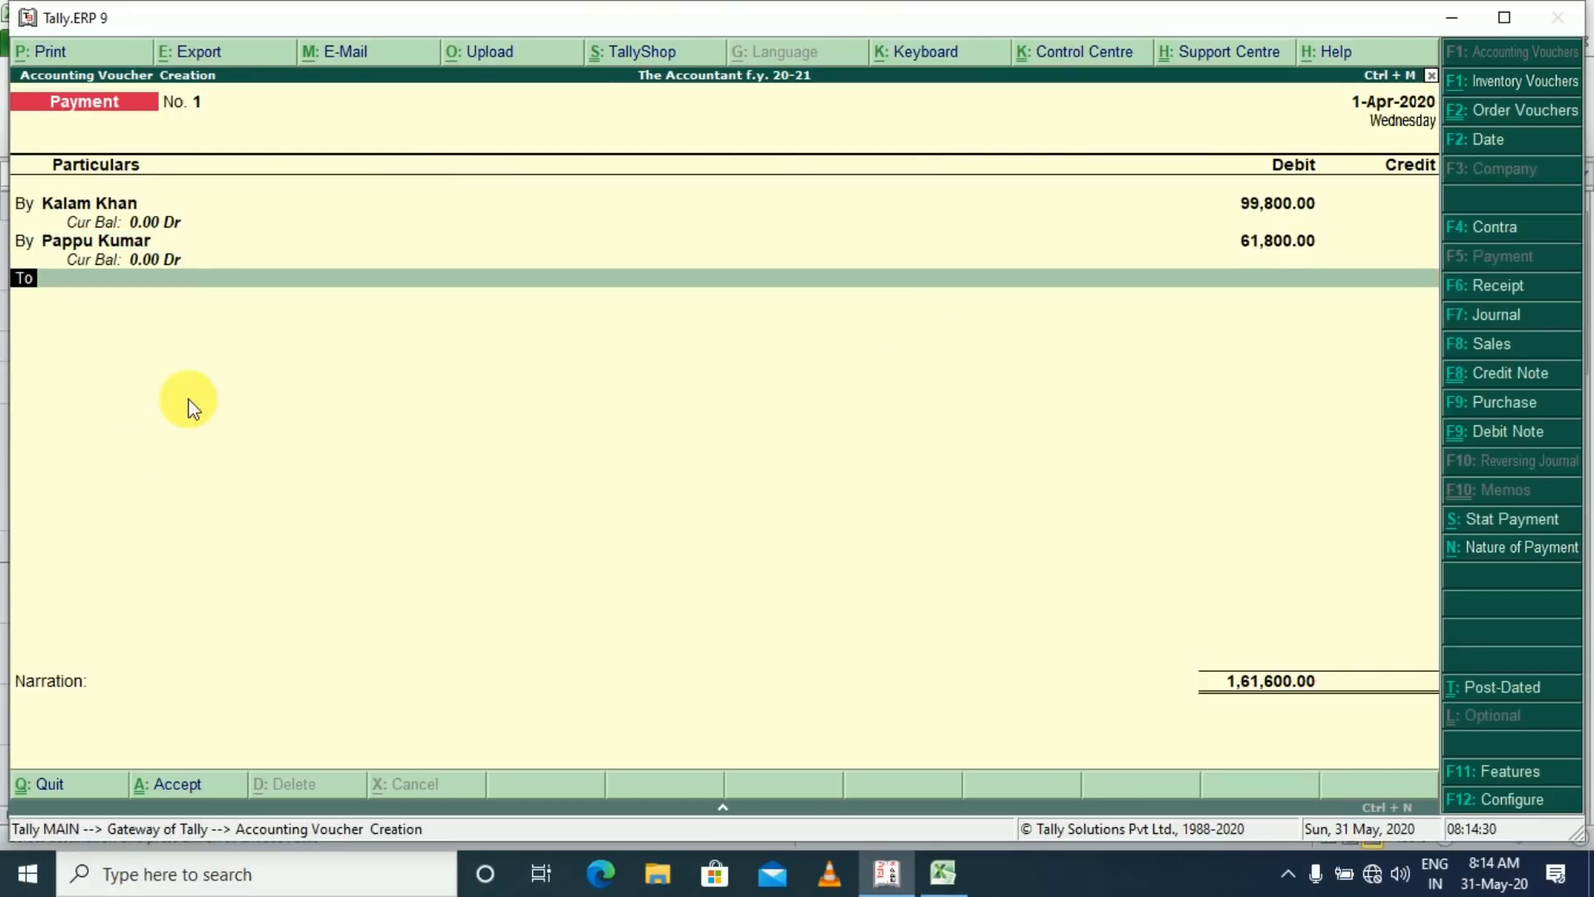
{"action": "type", "text": "b"}
{"action": "key", "text": "Return"}
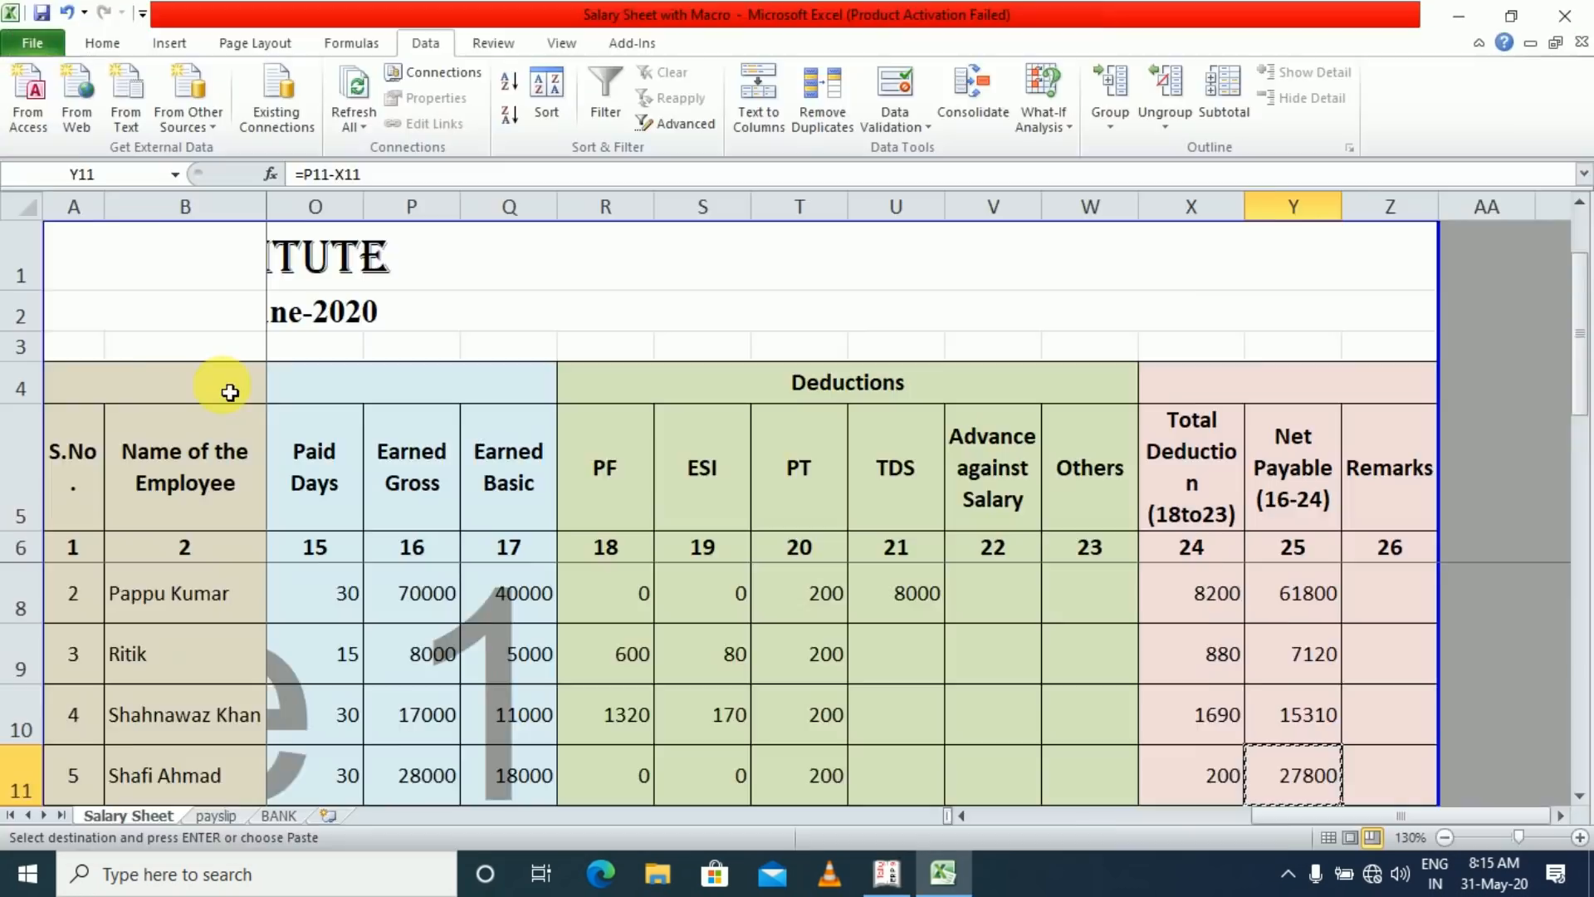
{"action": "key", "text": "Down"}
{"action": "key", "text": "Down"}
{"action": "key", "text": "Down"}
{"action": "key", "text": "Down"}
{"action": "key", "text": "Down"}
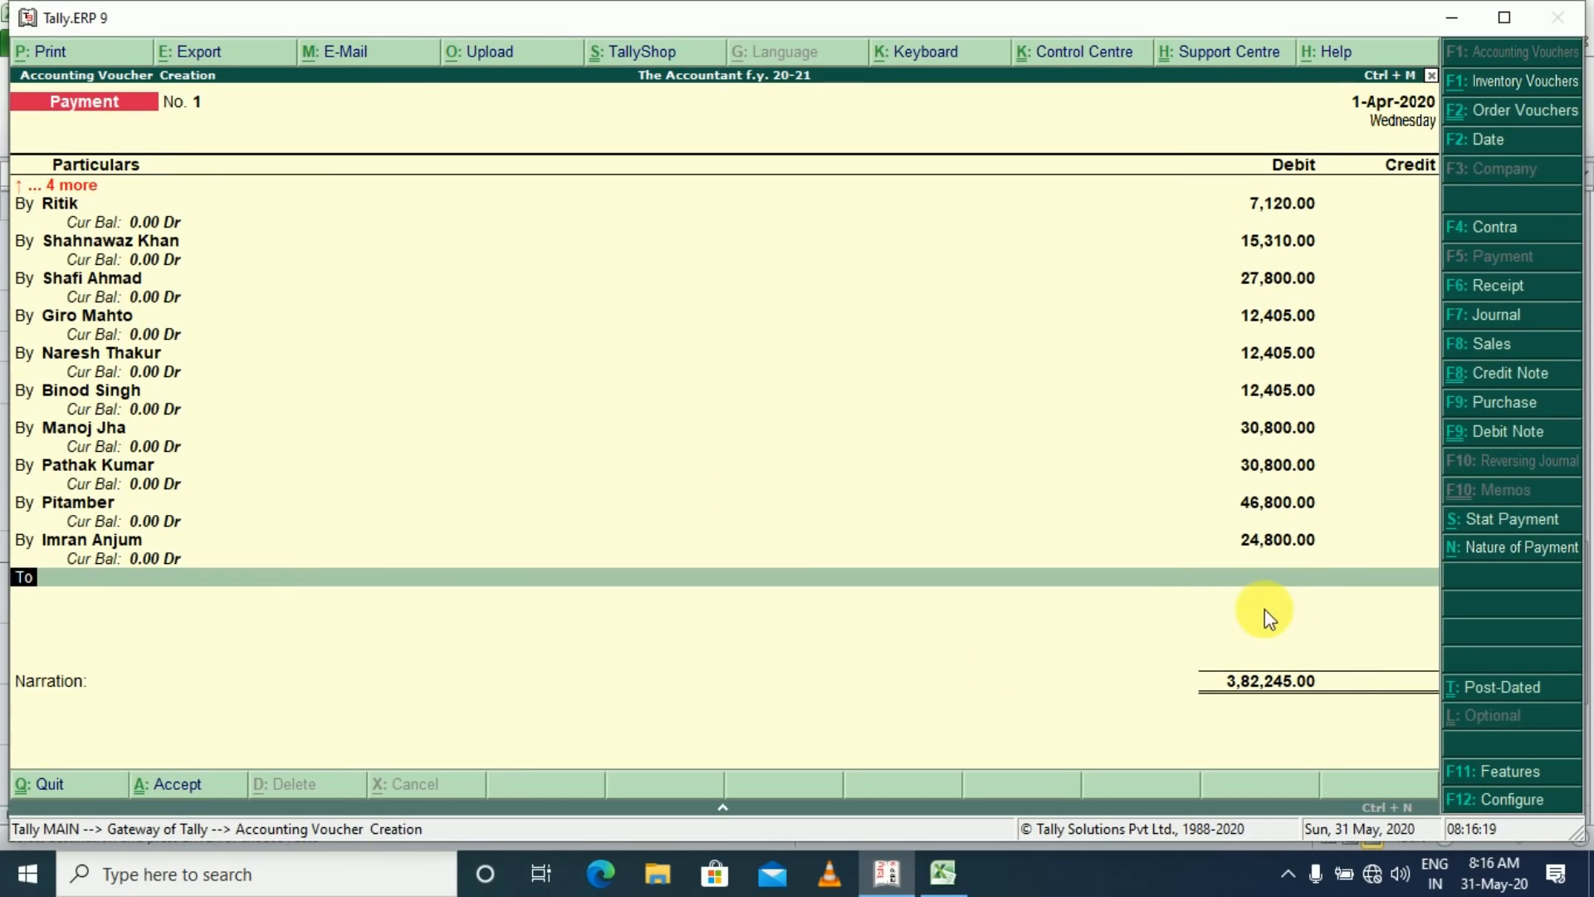
Credit Sbi with the 3,82,245 total net payable and accept the payment voucher.
{"action": "key", "text": "alt+Tab"}
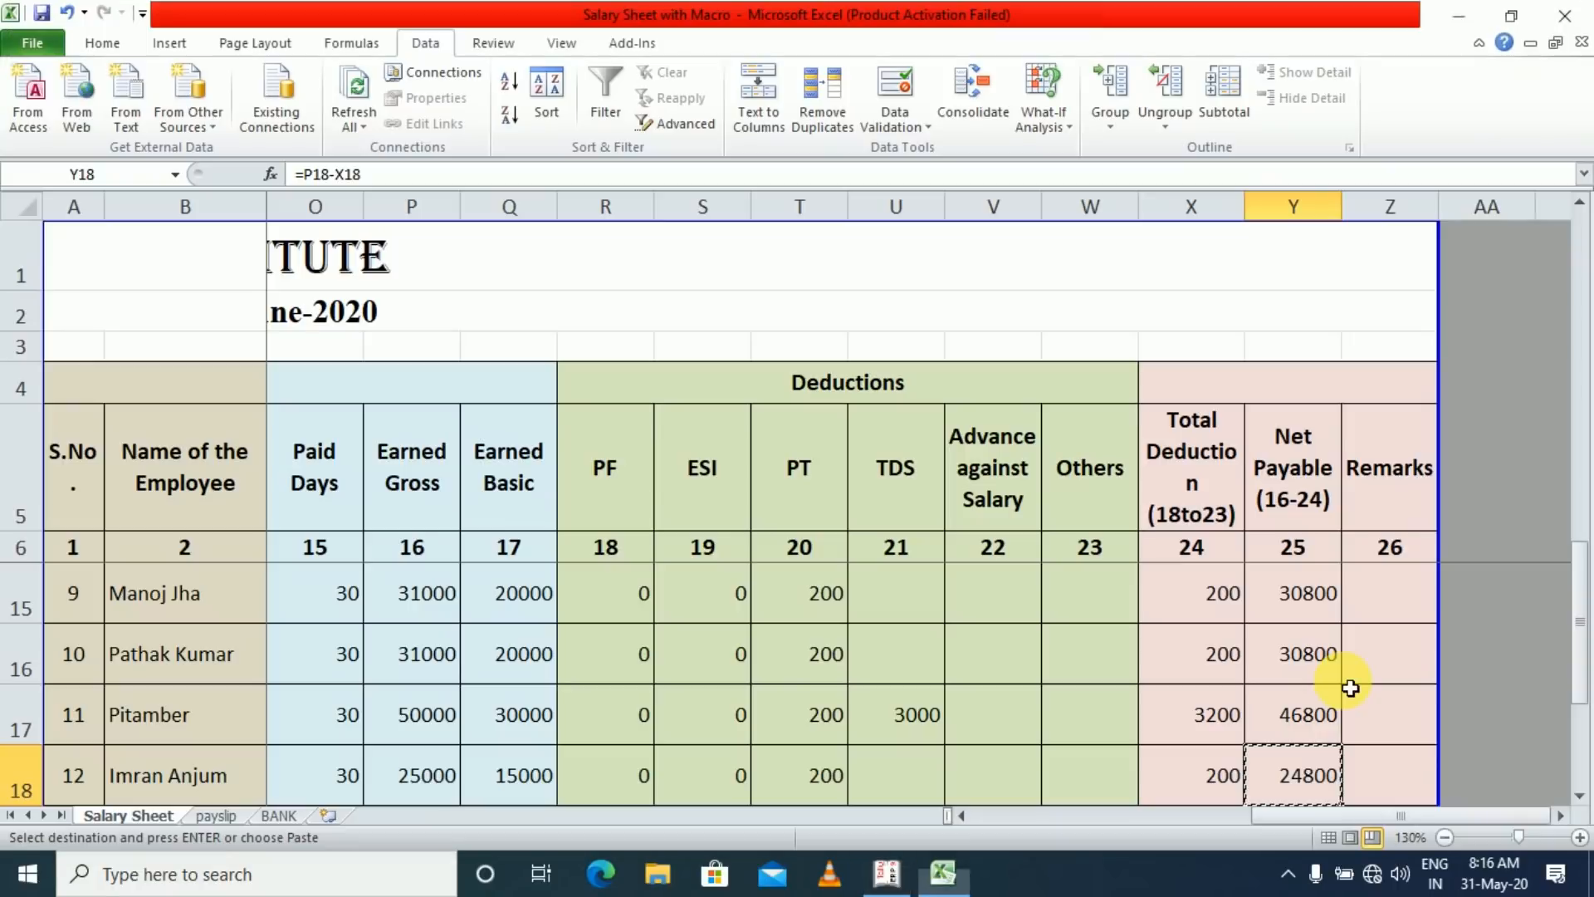
{"action": "key", "text": "Down"}
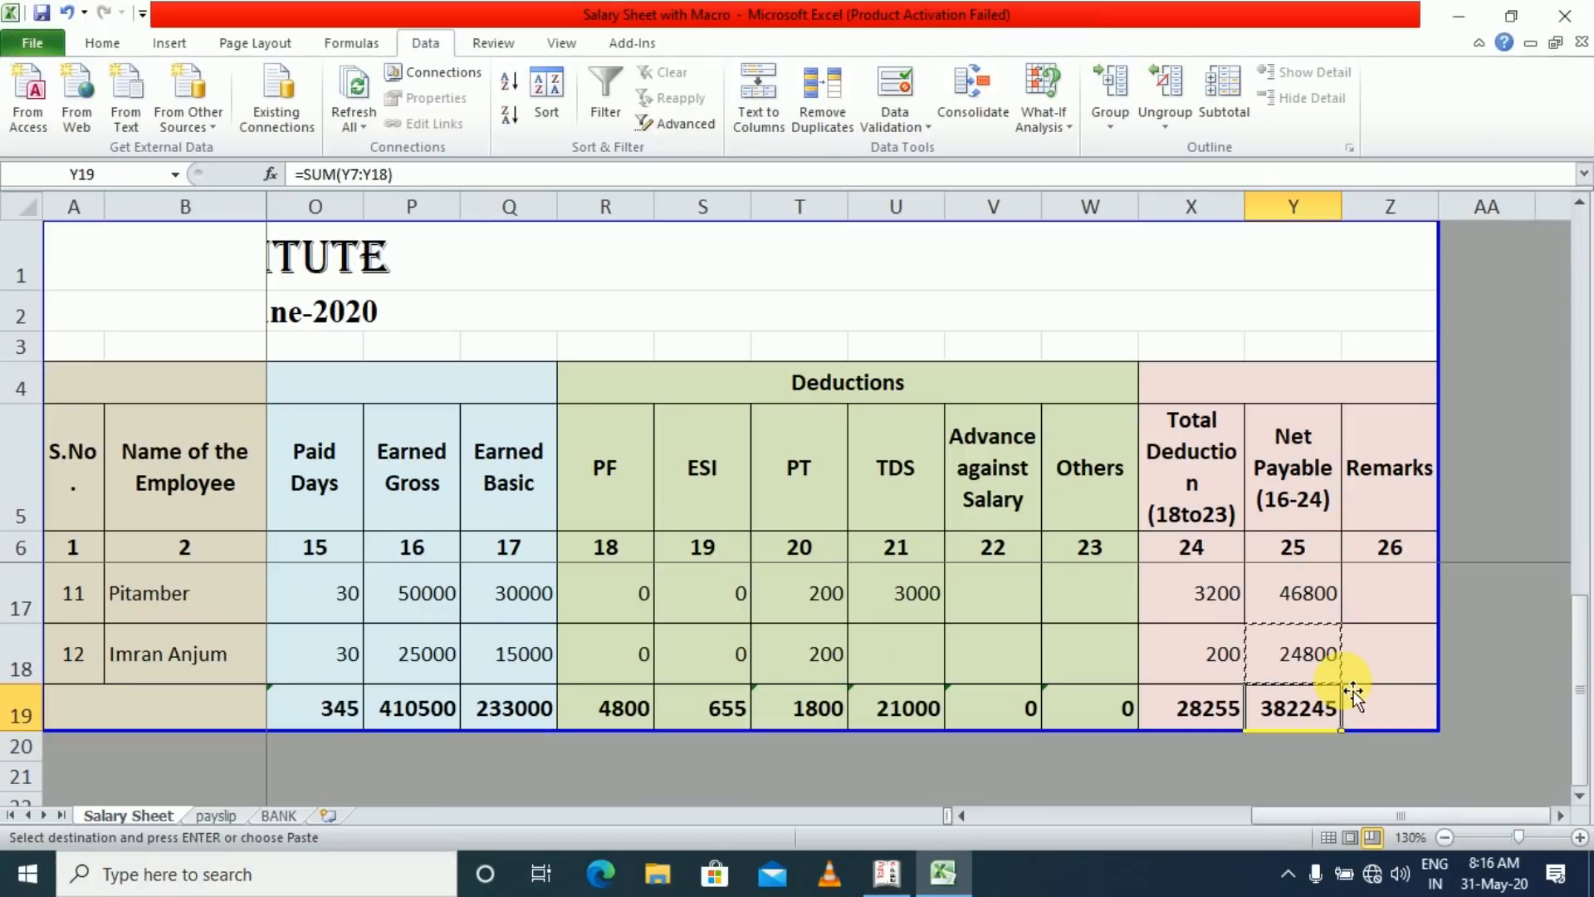
{"action": "key", "text": "alt+Tab"}
{"action": "key", "text": "Return"}
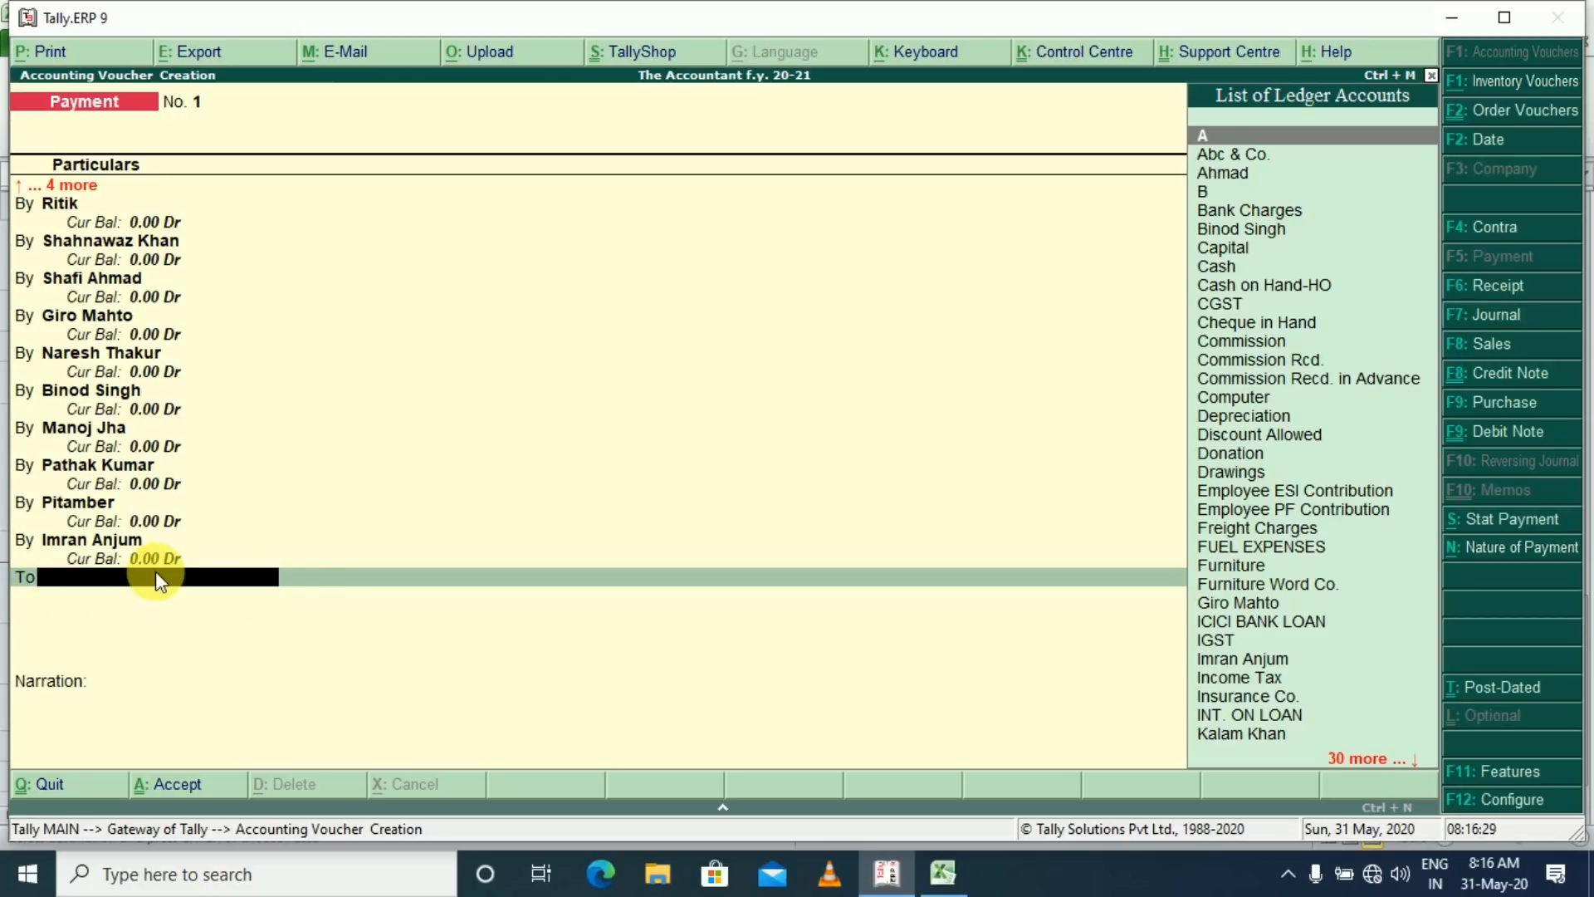
{"action": "type", "text": "sbi"}
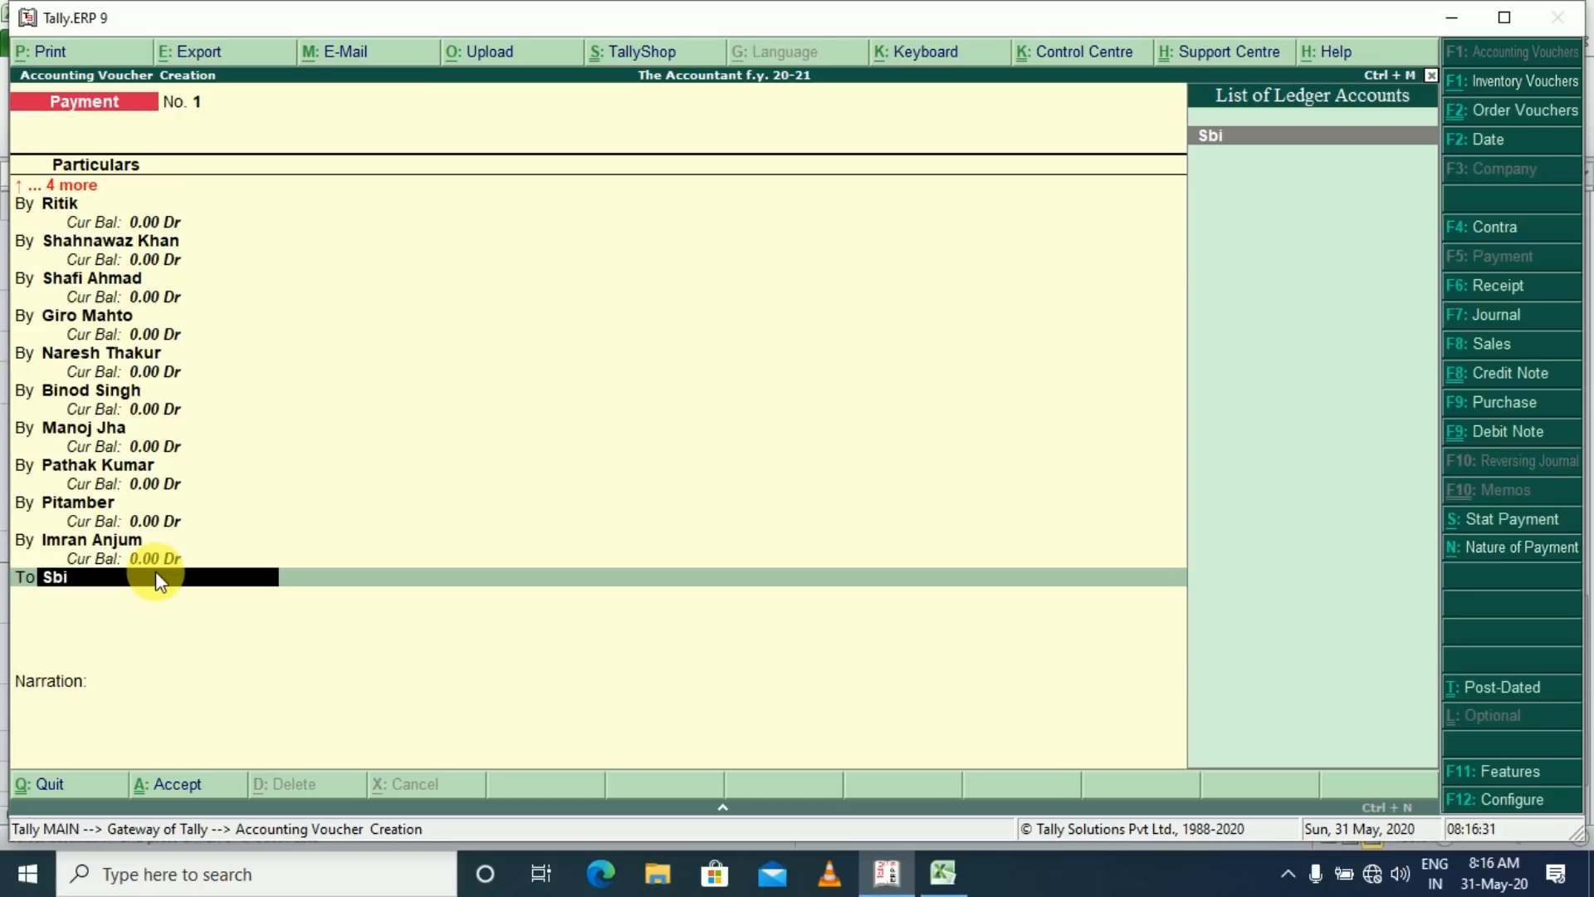
{"action": "key", "text": "Return"}
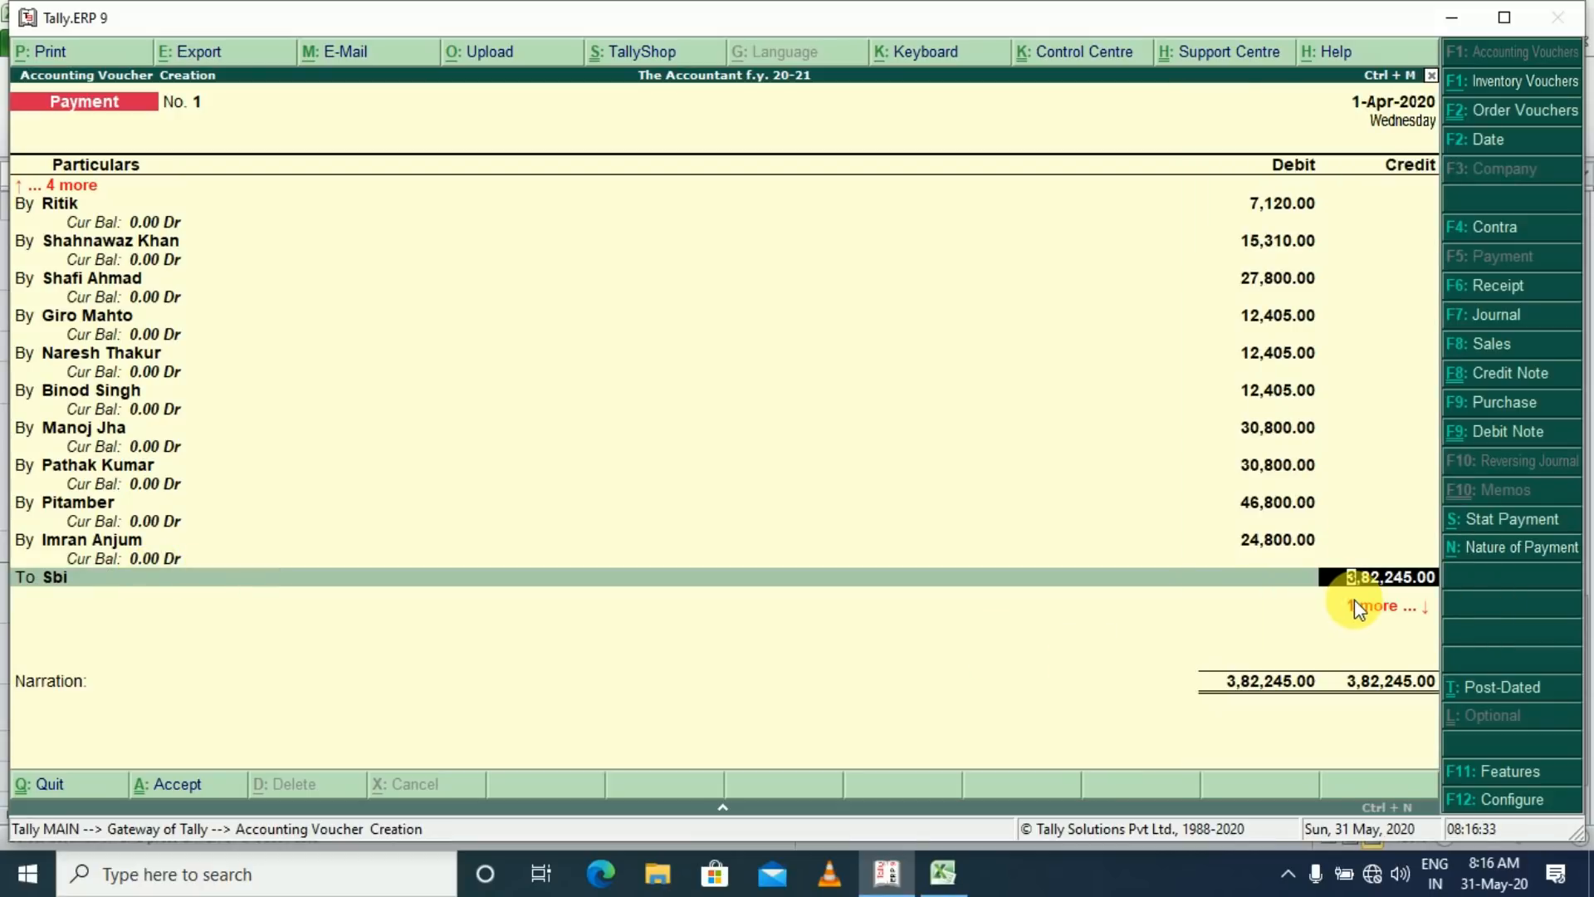
{"action": "key", "text": "Return"}
{"action": "key", "text": "Return"}
{"action": "key", "text": "Return"}
{"action": "key", "text": "Return"}
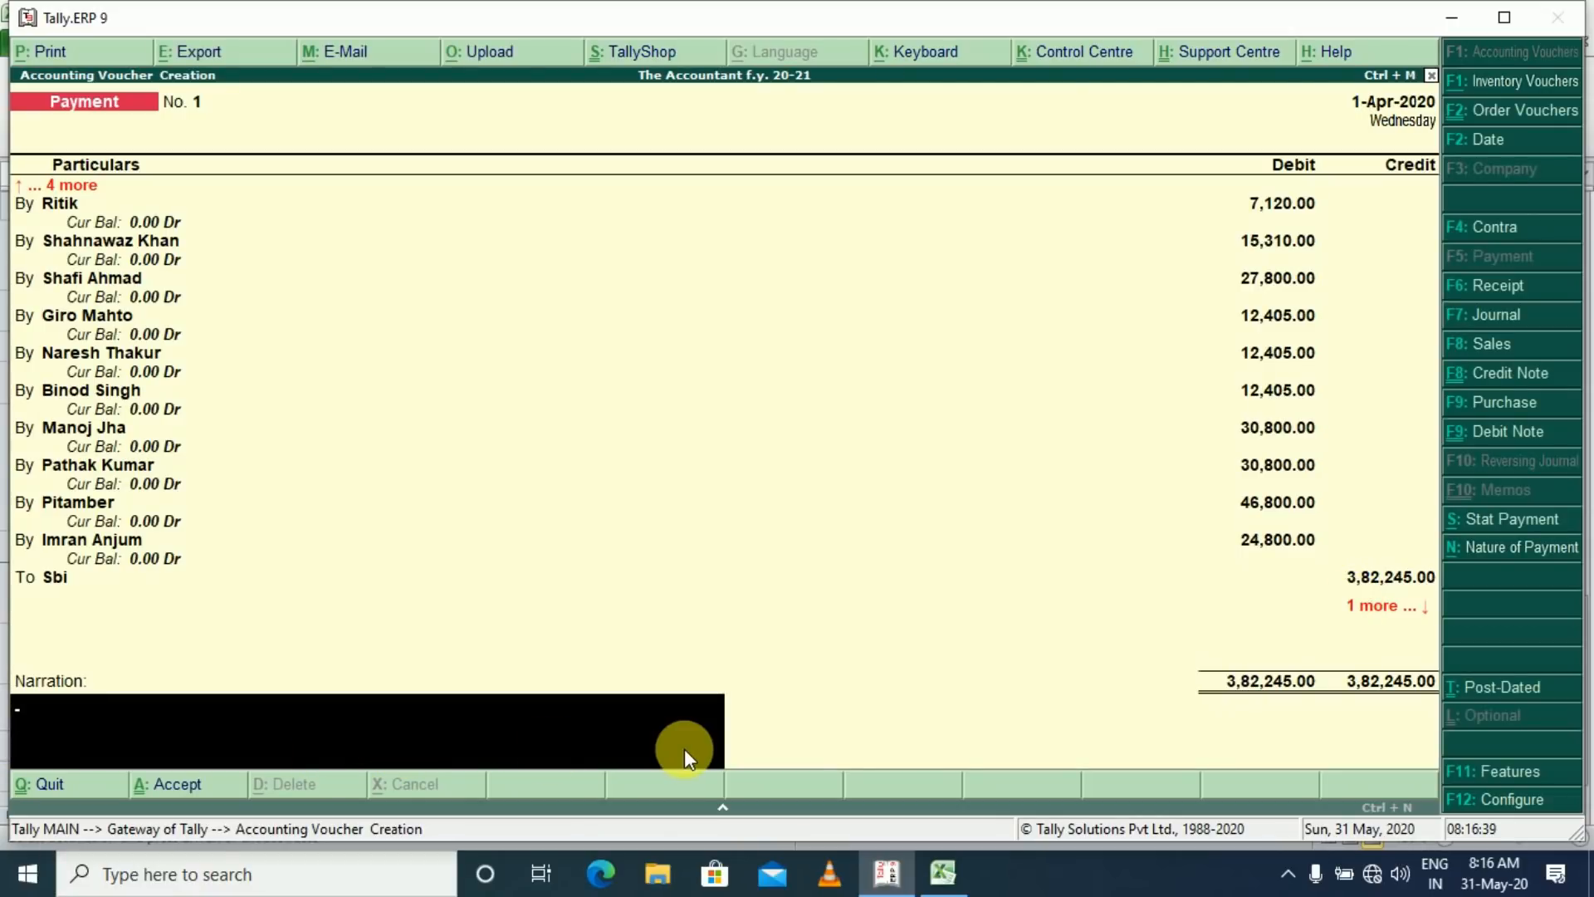
{"action": "key", "text": "Return"}
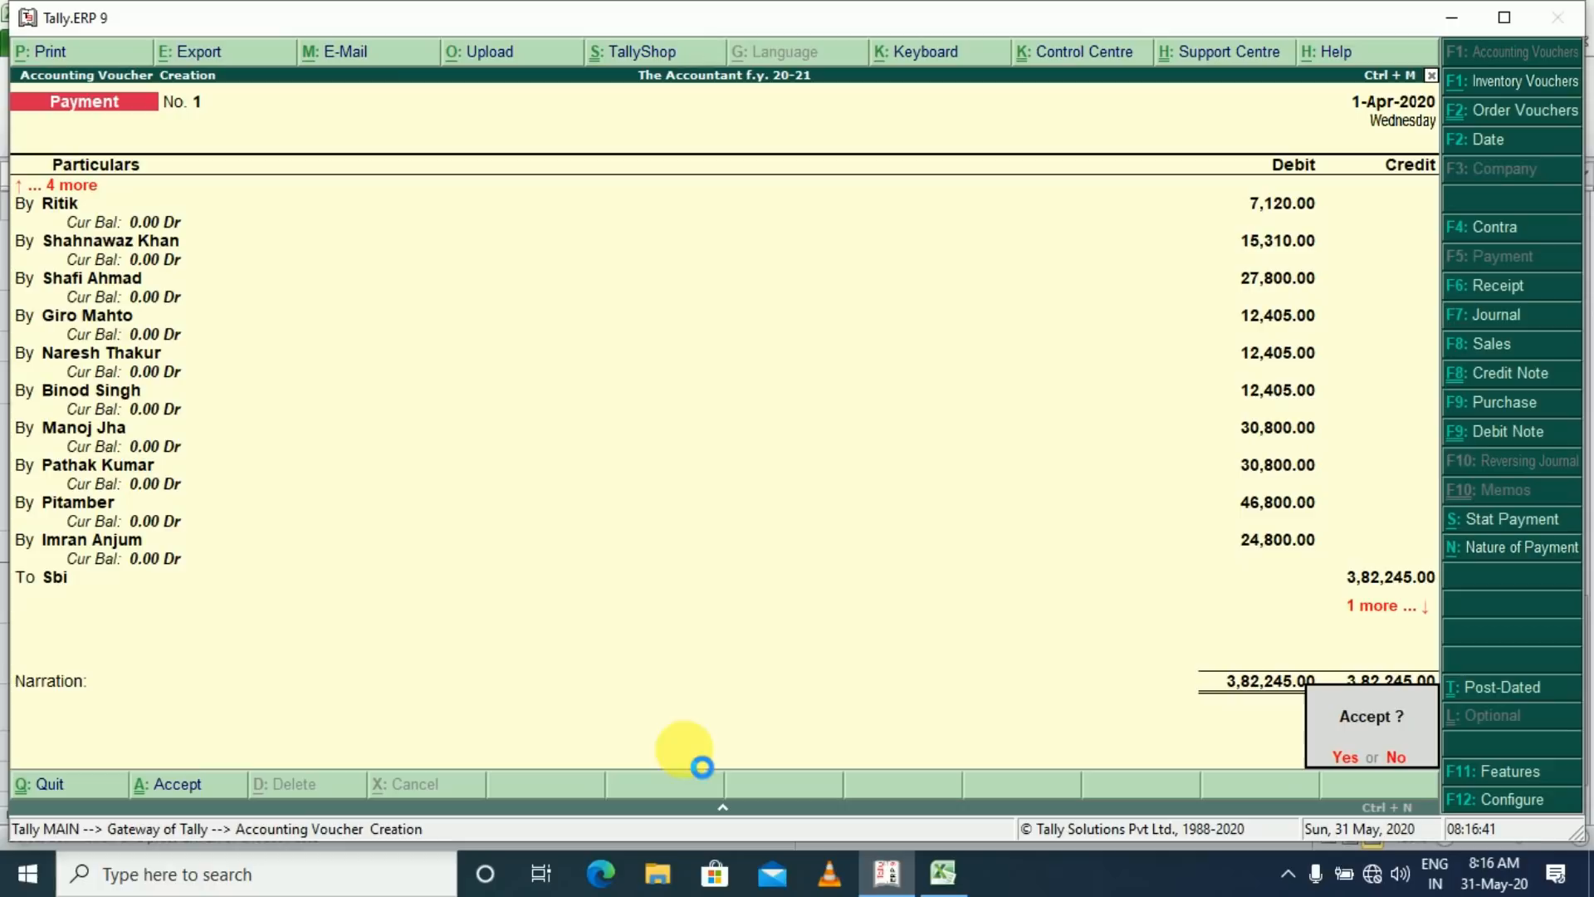
{"action": "key", "text": "Return"}
Leave voucher entry, view Salary Payable in the Balance Sheet, and return to the Gateway of Tally.
{"action": "key", "text": "Escape"}
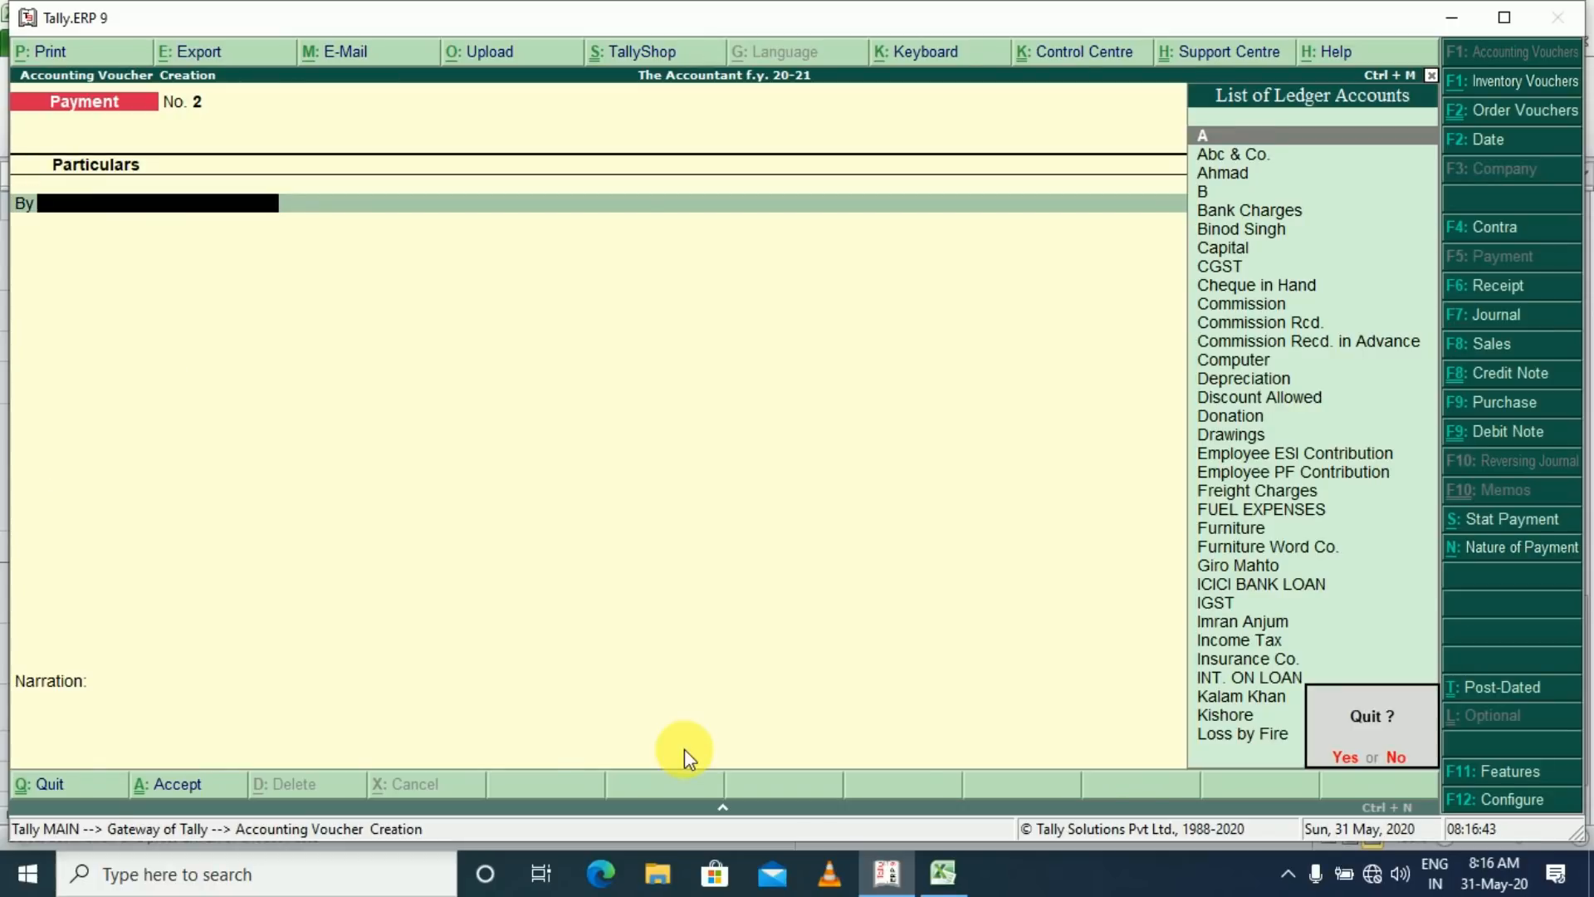
{"action": "key", "text": "Return"}
{"action": "key", "text": "Escape"}
{"action": "key", "text": "n"}
{"action": "key", "text": "b"}
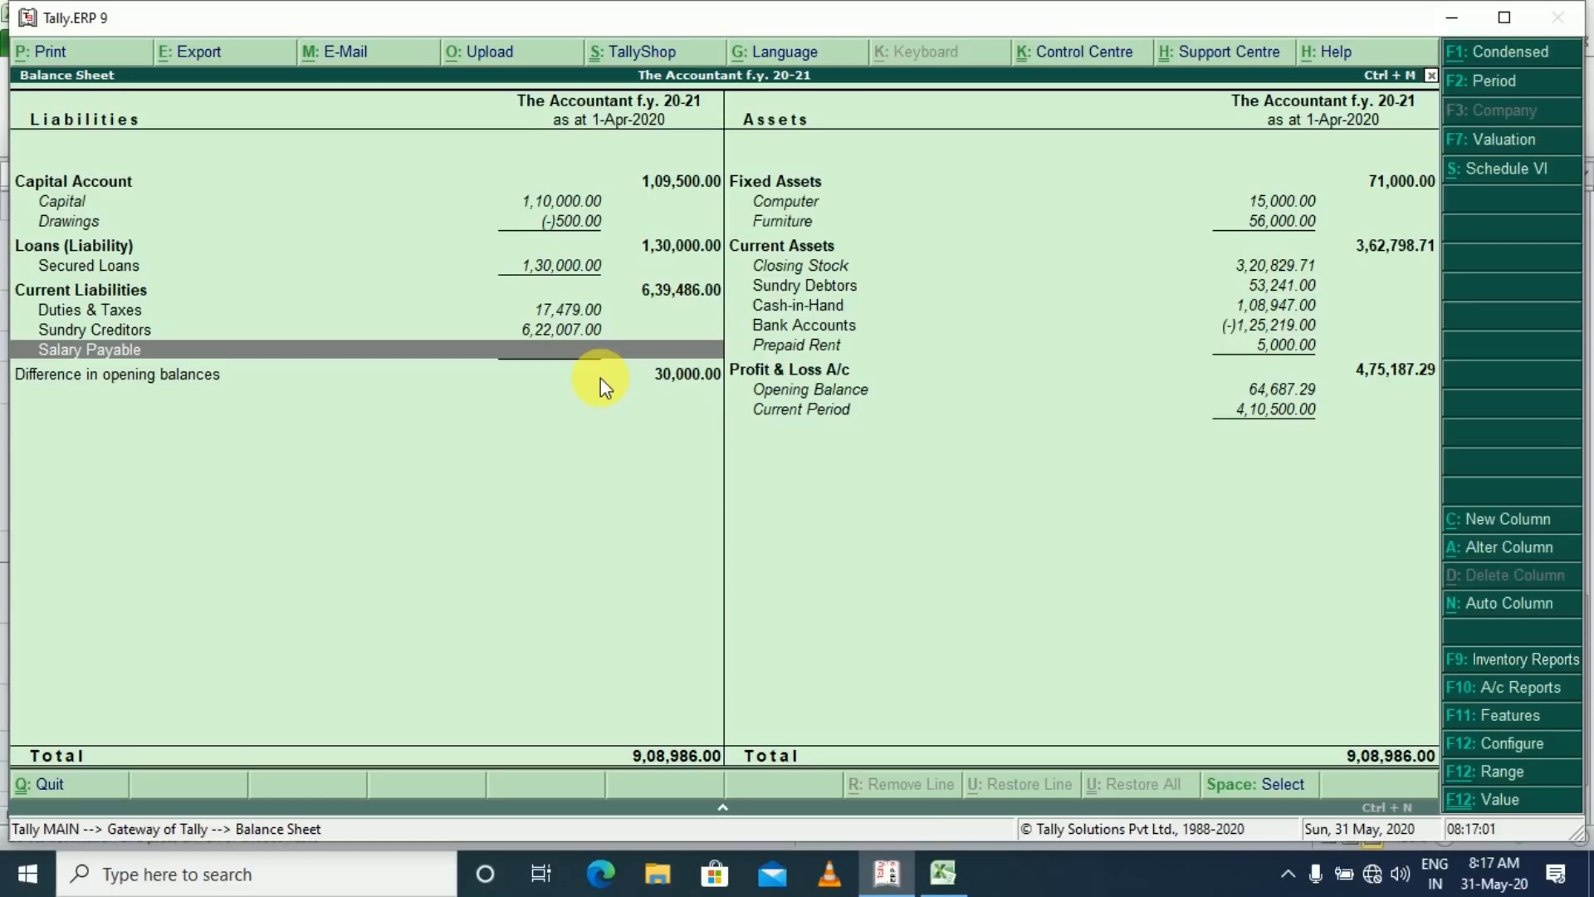
{"action": "key", "text": "alt+Tab"}
{"action": "key", "text": "alt+Tab"}
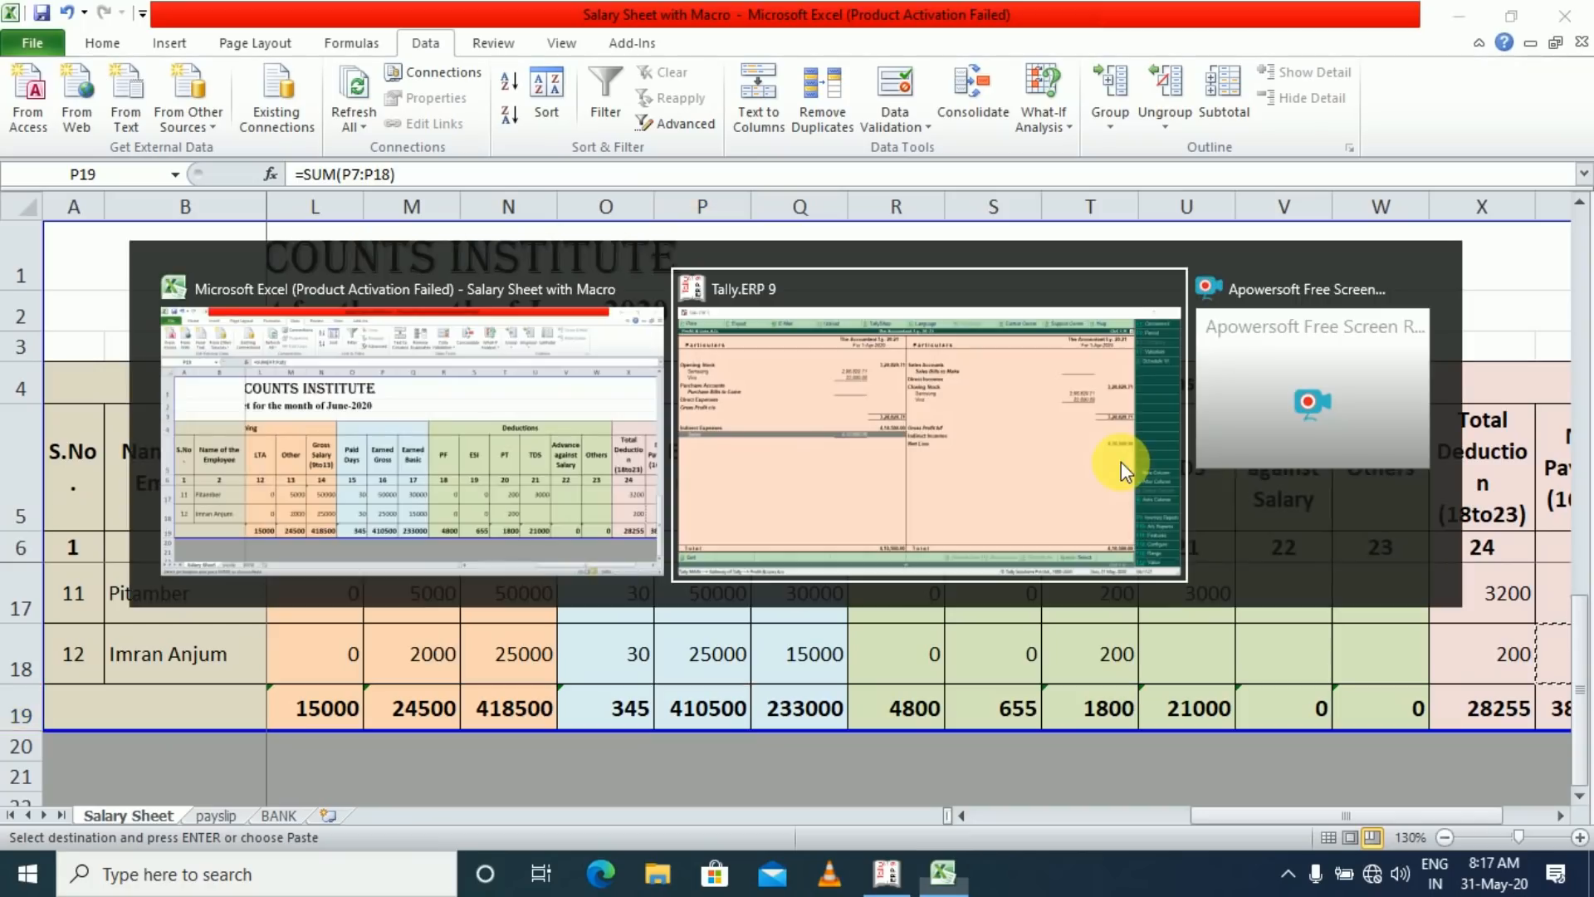
{"action": "key", "text": "Escape"}
{"action": "key", "text": "Escape"}
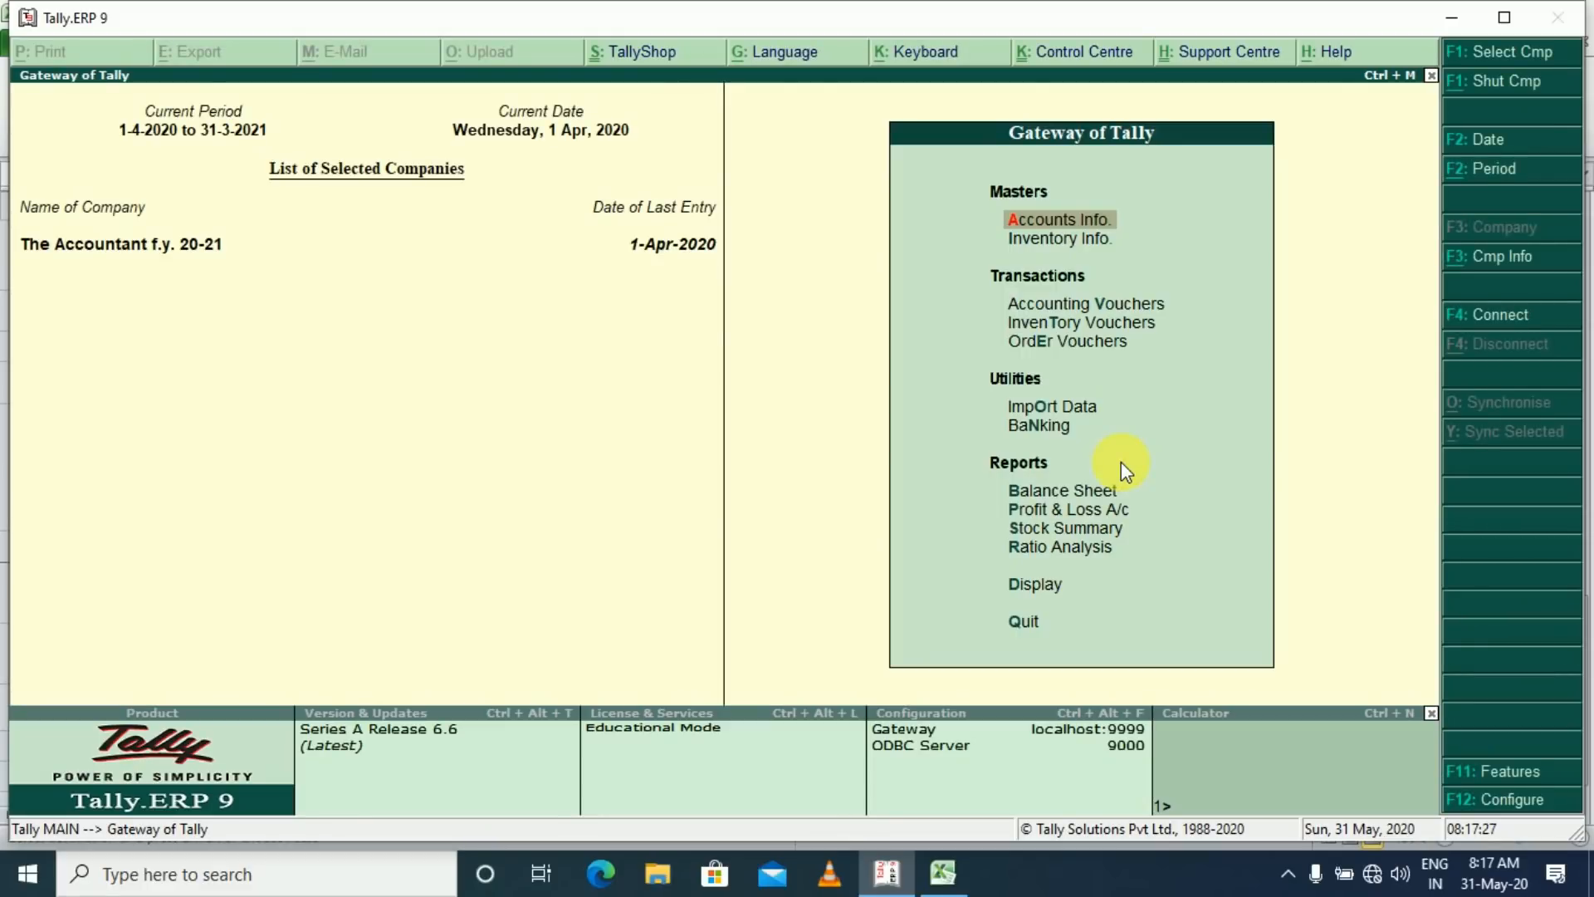
Open the detailed Balance Sheet, drill into Duties & Taxes, and compare its ledgers with the salary sheet's deduction totals.
{"action": "key", "text": "b"}
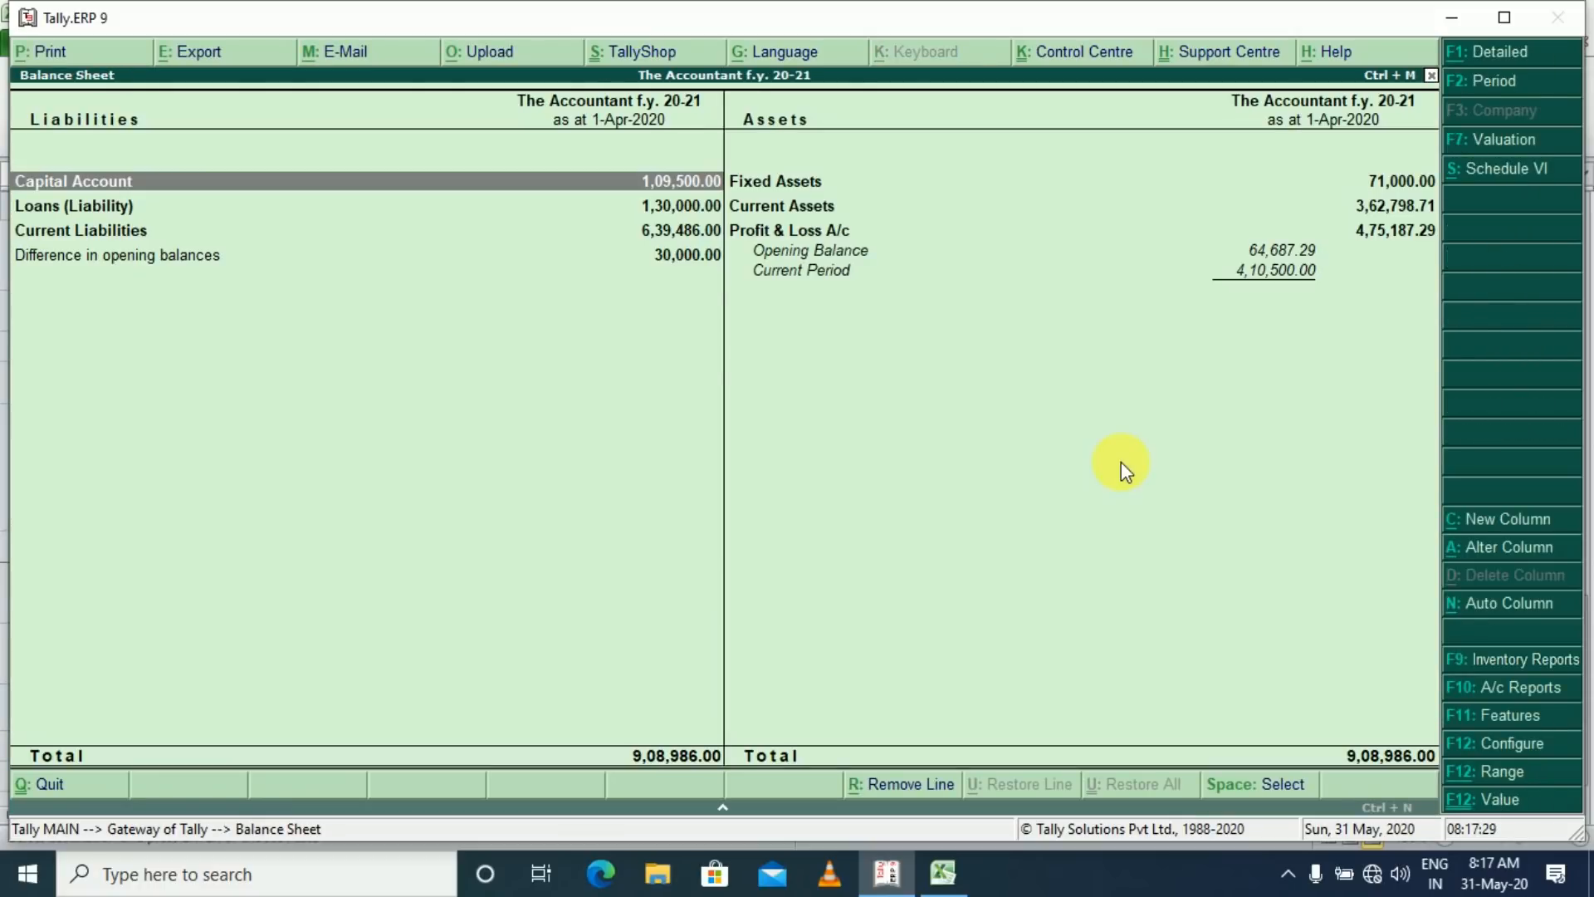
{"action": "key", "text": "alt+F1"}
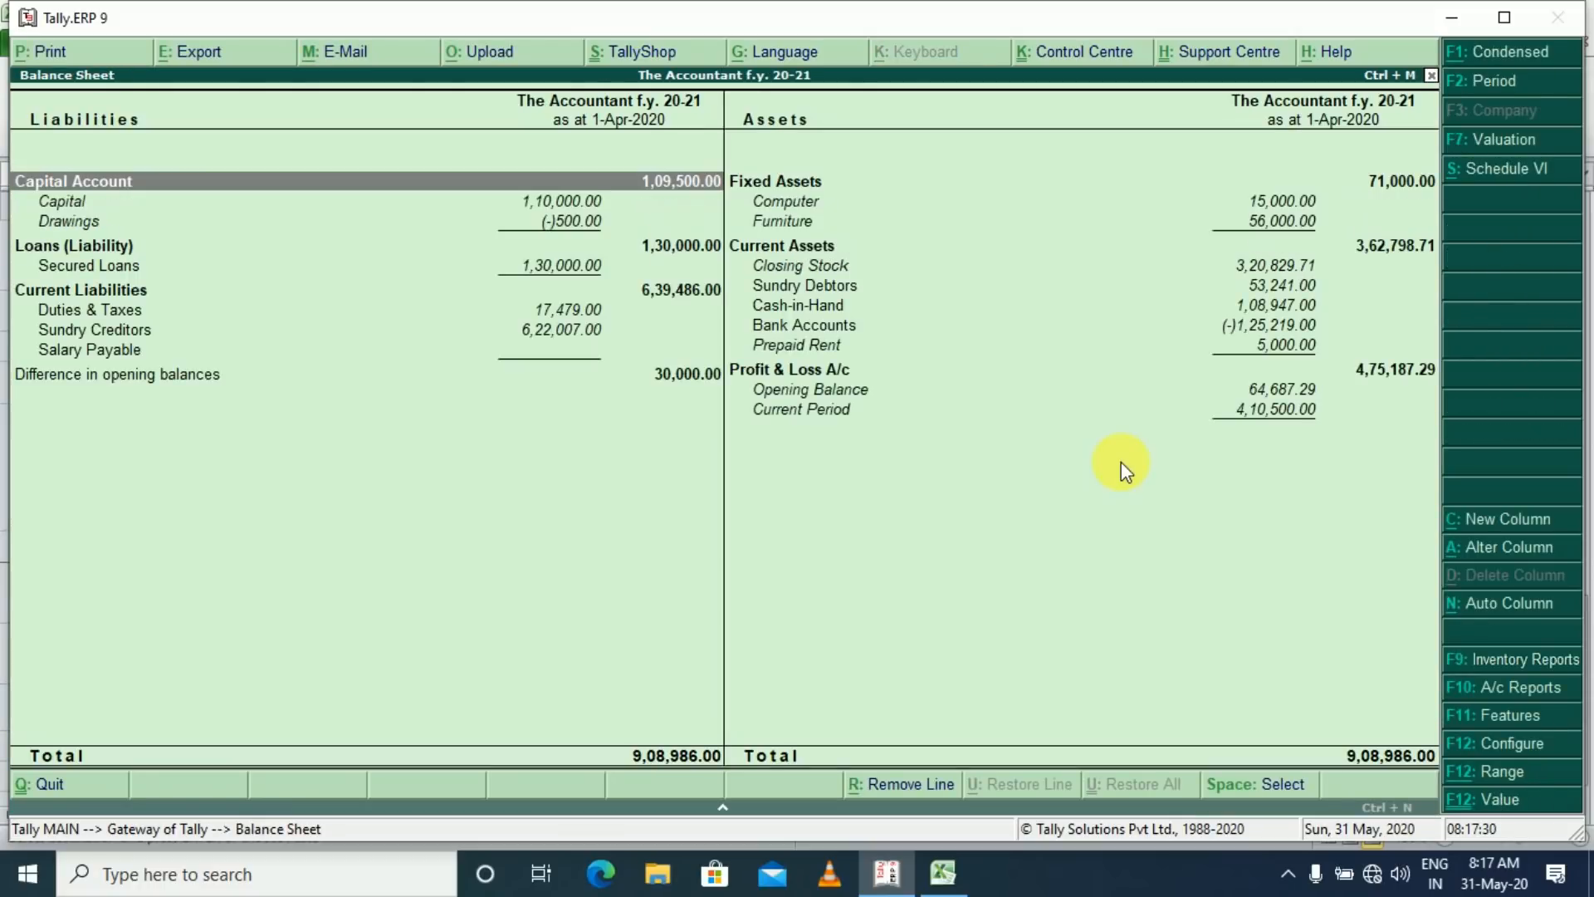
{"action": "left_click", "coordinate": [125, 309]}
{"action": "left_click", "coordinate": [135, 313]}
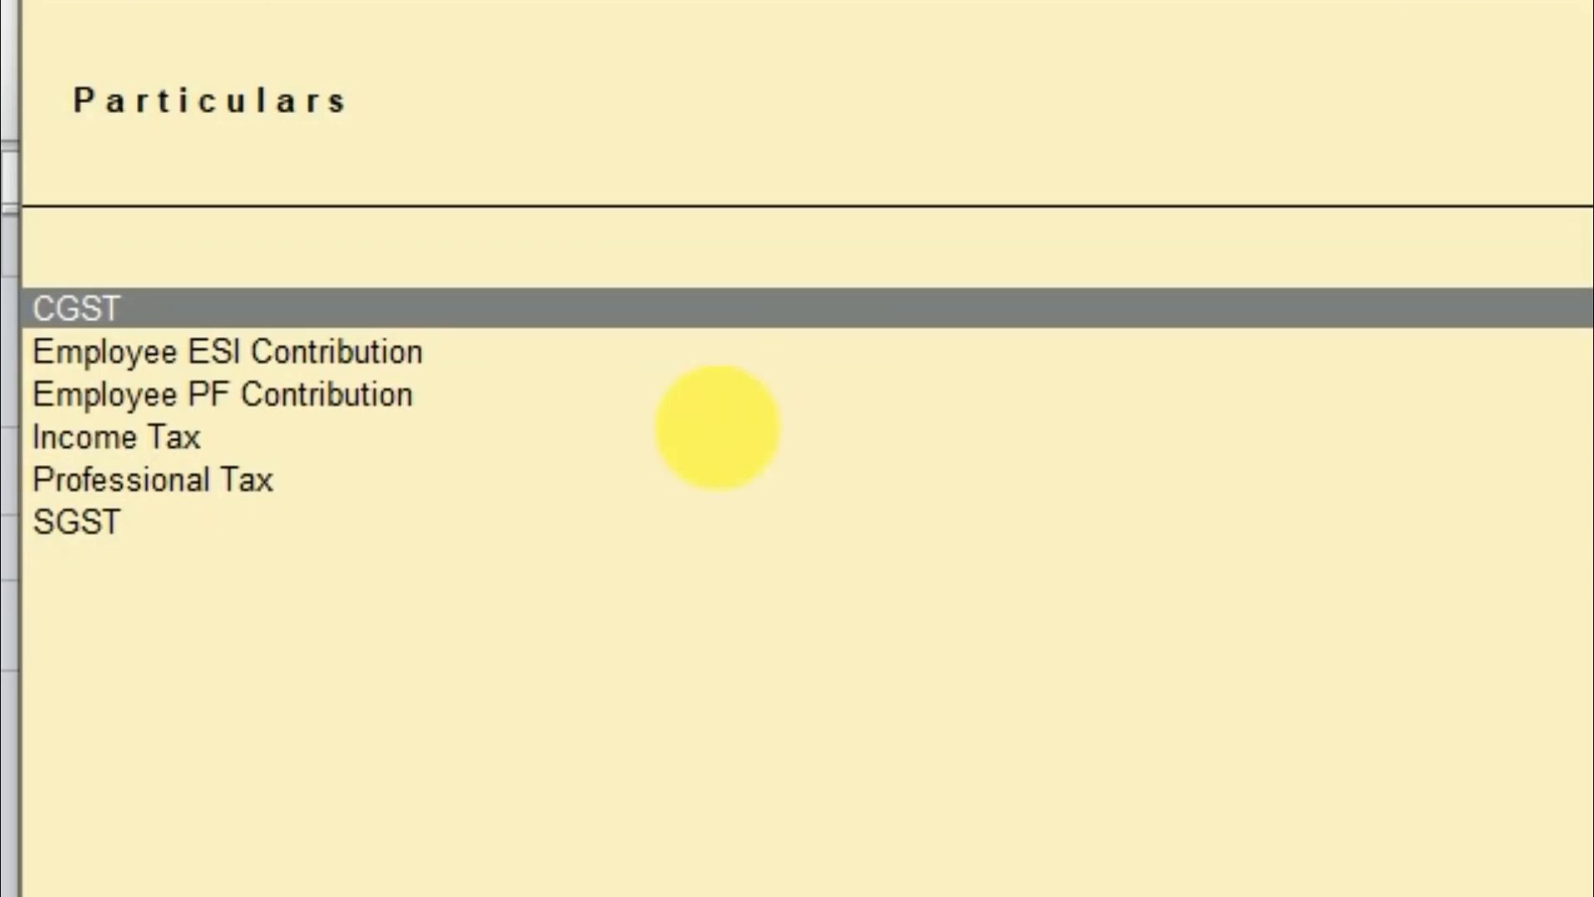
{"action": "left_click", "coordinate": [283, 368]}
{"action": "key", "text": "Down"}
{"action": "key", "text": "Down"}
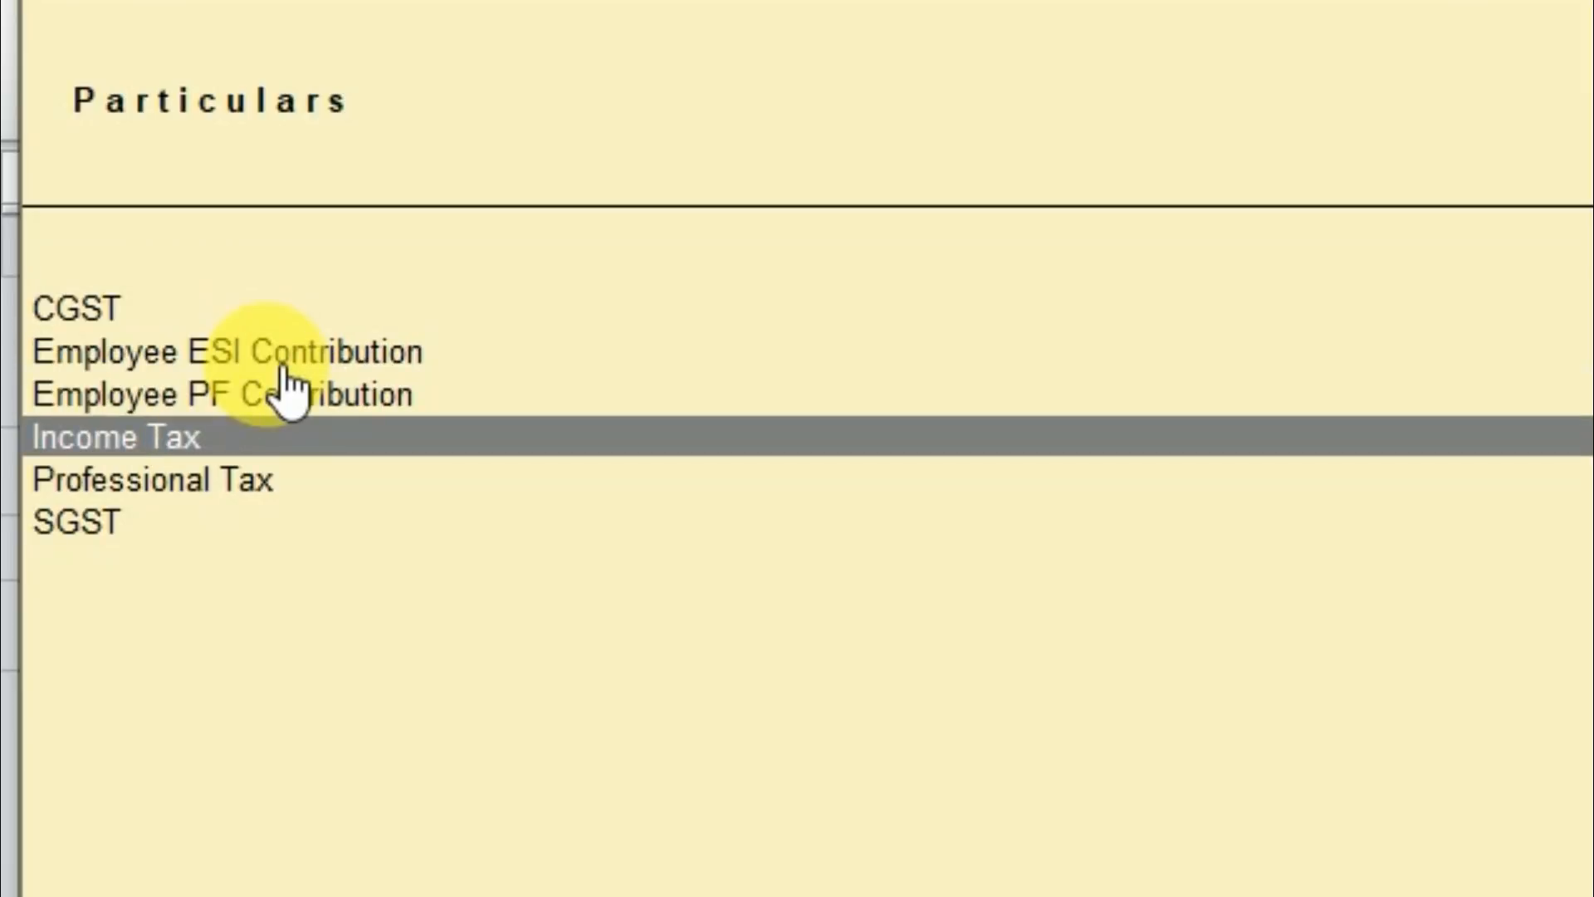
{"action": "key", "text": "Down"}
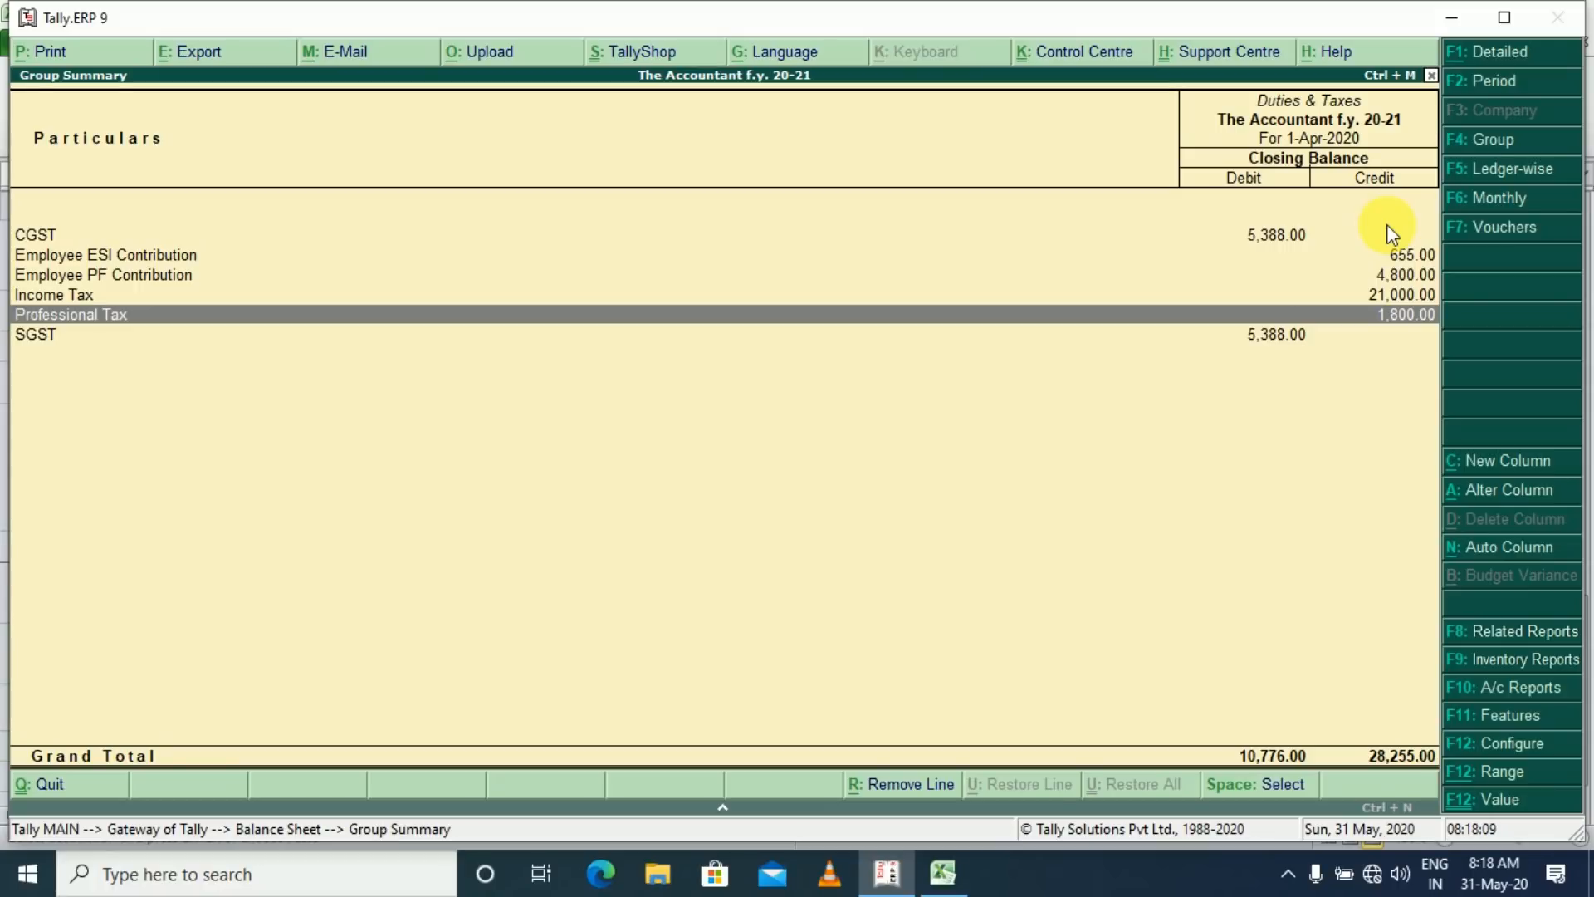
{"action": "key", "text": "alt+Tab"}
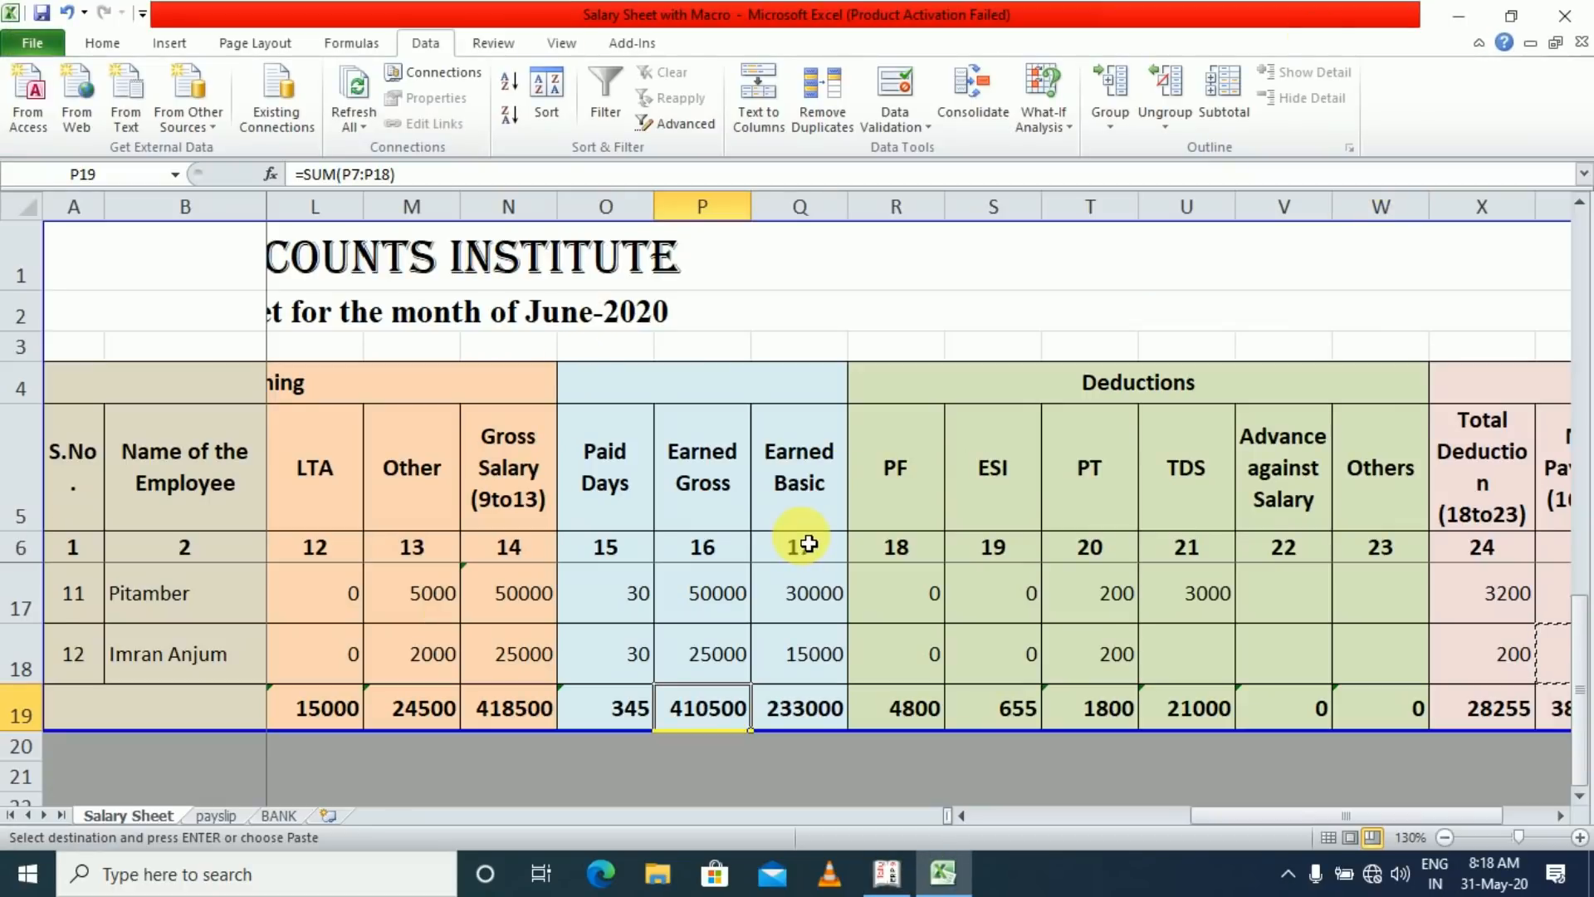
Review the TDS column entries and its total on the salary sheet.
{"action": "left_click", "coordinate": [783, 467]}
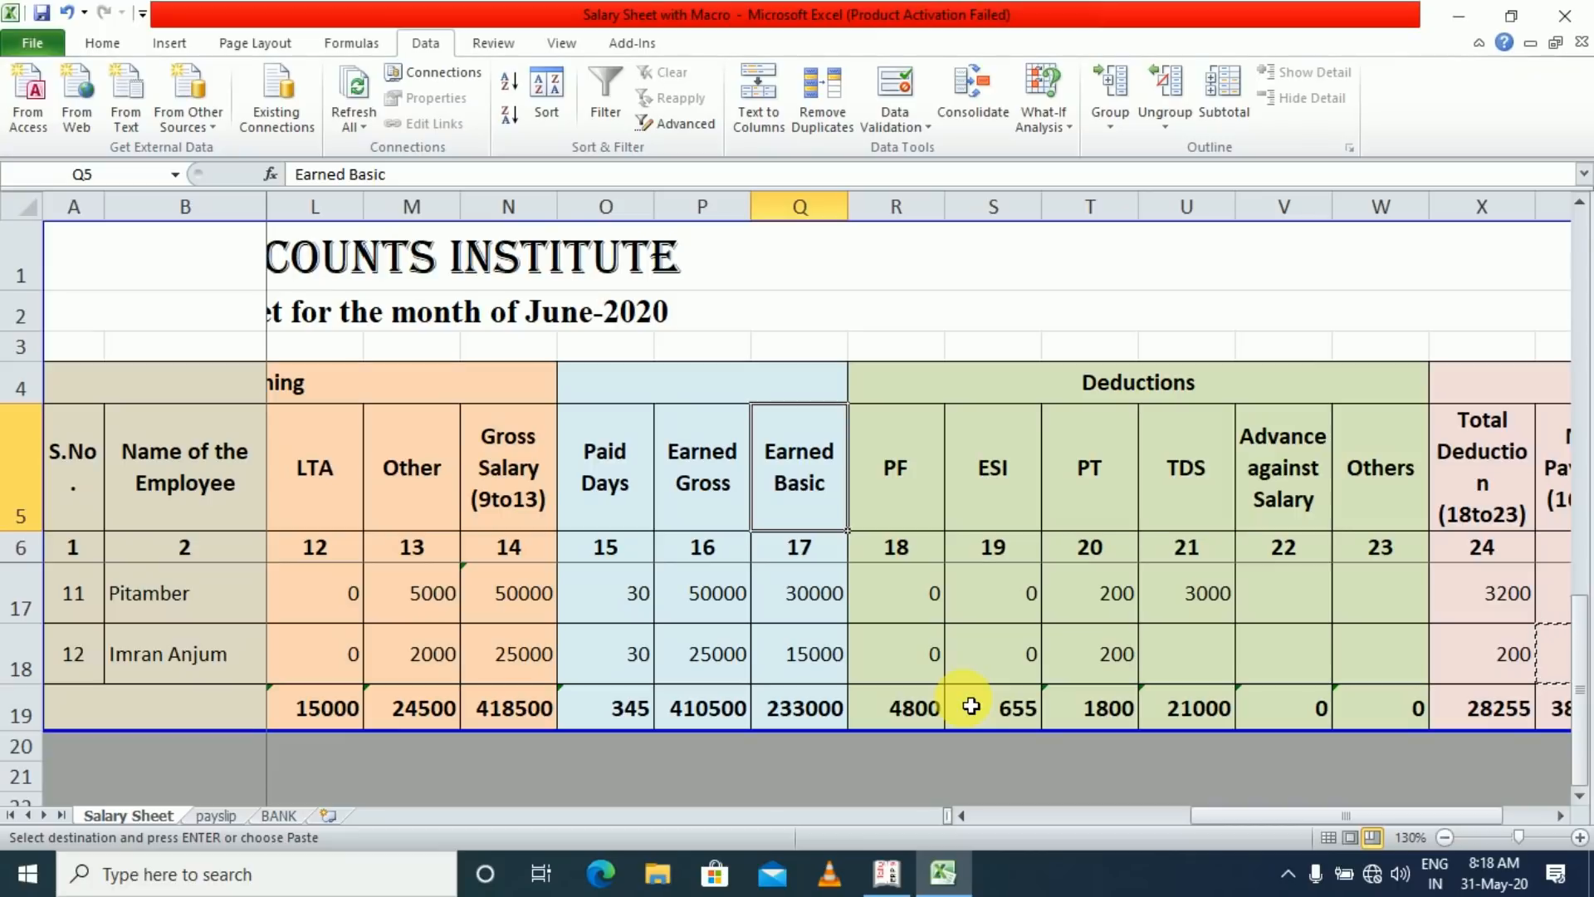
{"action": "left_click", "coordinate": [1213, 501]}
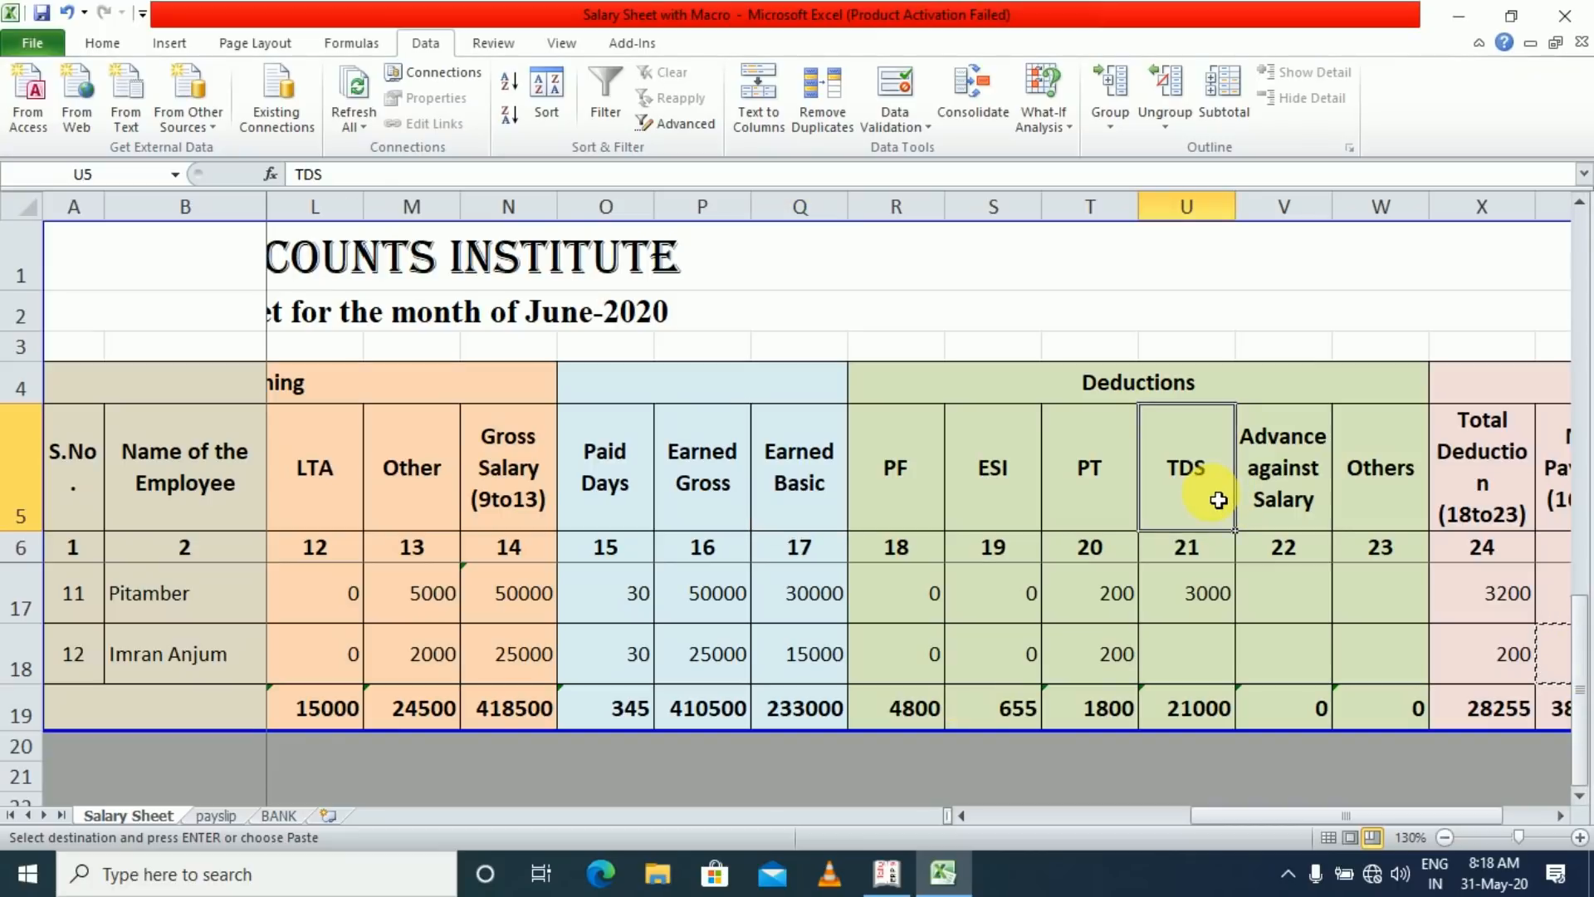
{"action": "key", "text": "Down"}
{"action": "key", "text": "Down"}
{"action": "key", "text": "Down"}
{"action": "key", "text": "Down"}
{"action": "key", "text": "Down"}
{"action": "key", "text": "Up"}
{"action": "key", "text": "Up"}
{"action": "key", "text": "Up"}
{"action": "key", "text": "Up"}
{"action": "key", "text": "Down"}
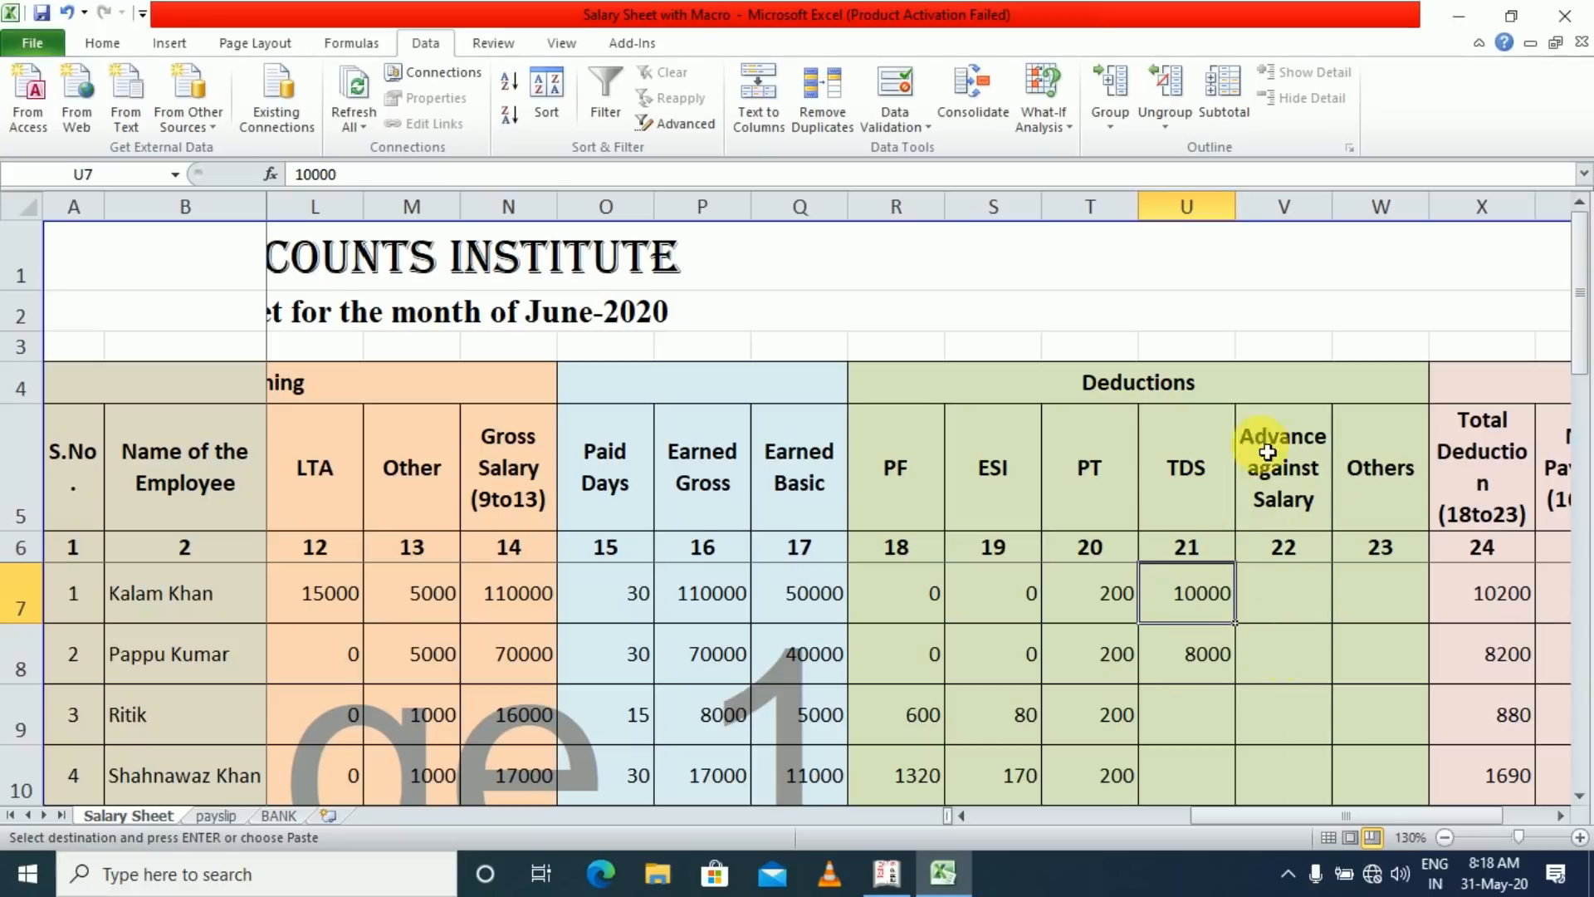
{"action": "left_click", "coordinate": [1213, 674]}
{"action": "key", "text": "Down"}
{"action": "key", "text": "Down"}
{"action": "key", "text": "Down"}
{"action": "key", "text": "Down"}
{"action": "key", "text": "Down"}
{"action": "key", "text": "Down"}
{"action": "key", "text": "Down"}
{"action": "key", "text": "Down"}
{"action": "key", "text": "Down"}
{"action": "key", "text": "Down"}
{"action": "key", "text": "Down"}
{"action": "key", "text": "Down"}
{"action": "key", "text": "Down"}
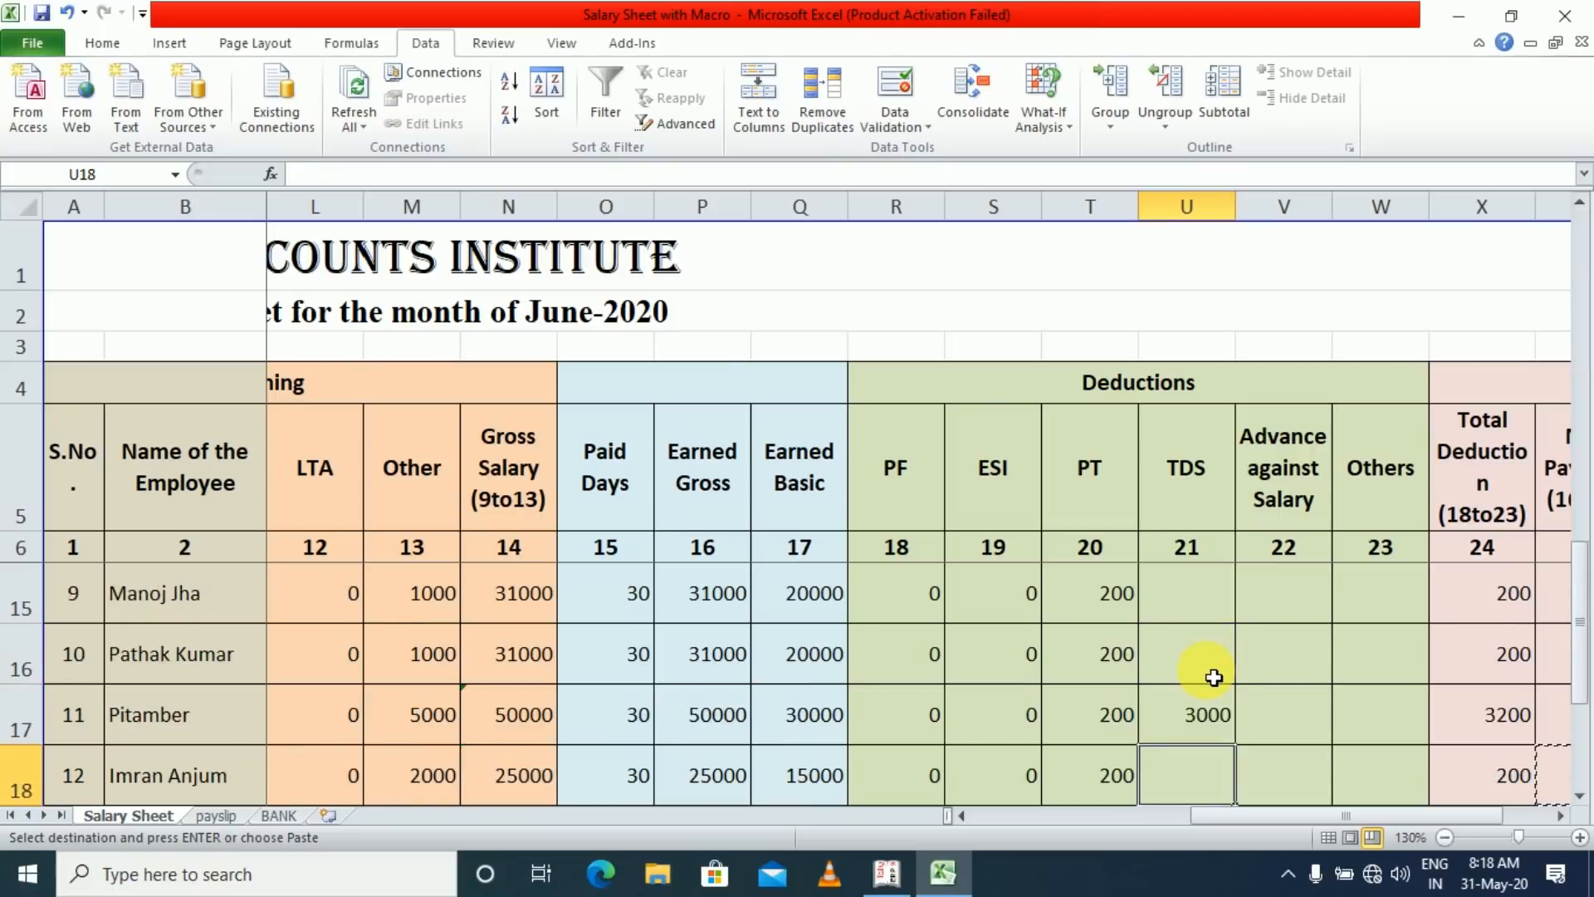
{"action": "key", "text": "Up"}
{"action": "key", "text": "Up"}
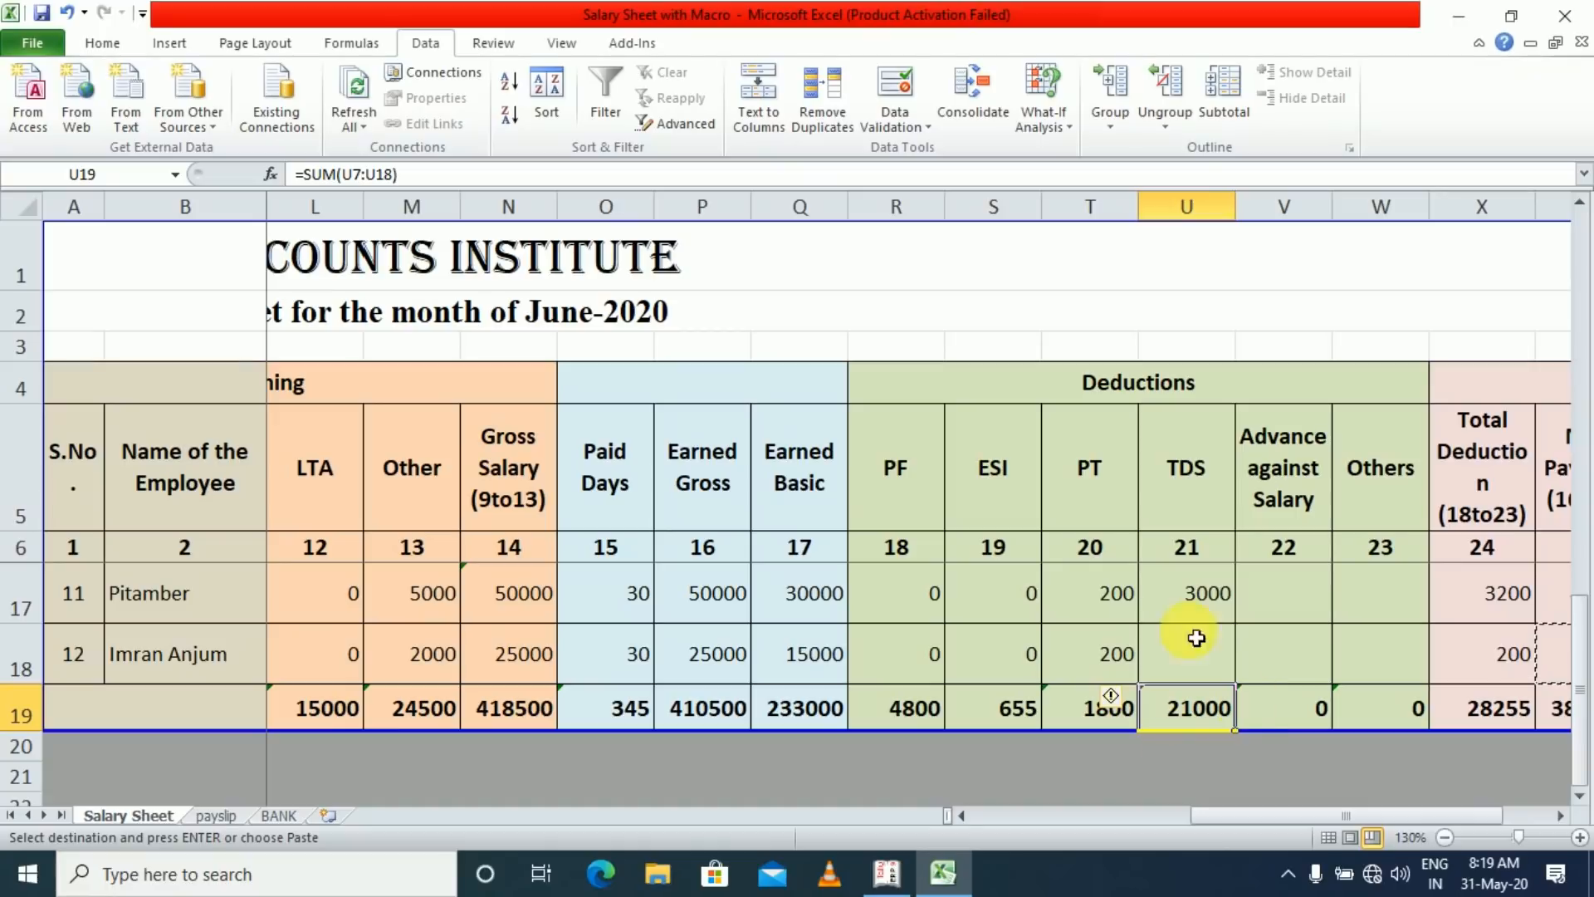
Switch to Tally, leave the Duties & Taxes report and open a new payment voucher.
{"action": "key", "text": "alt+Tab"}
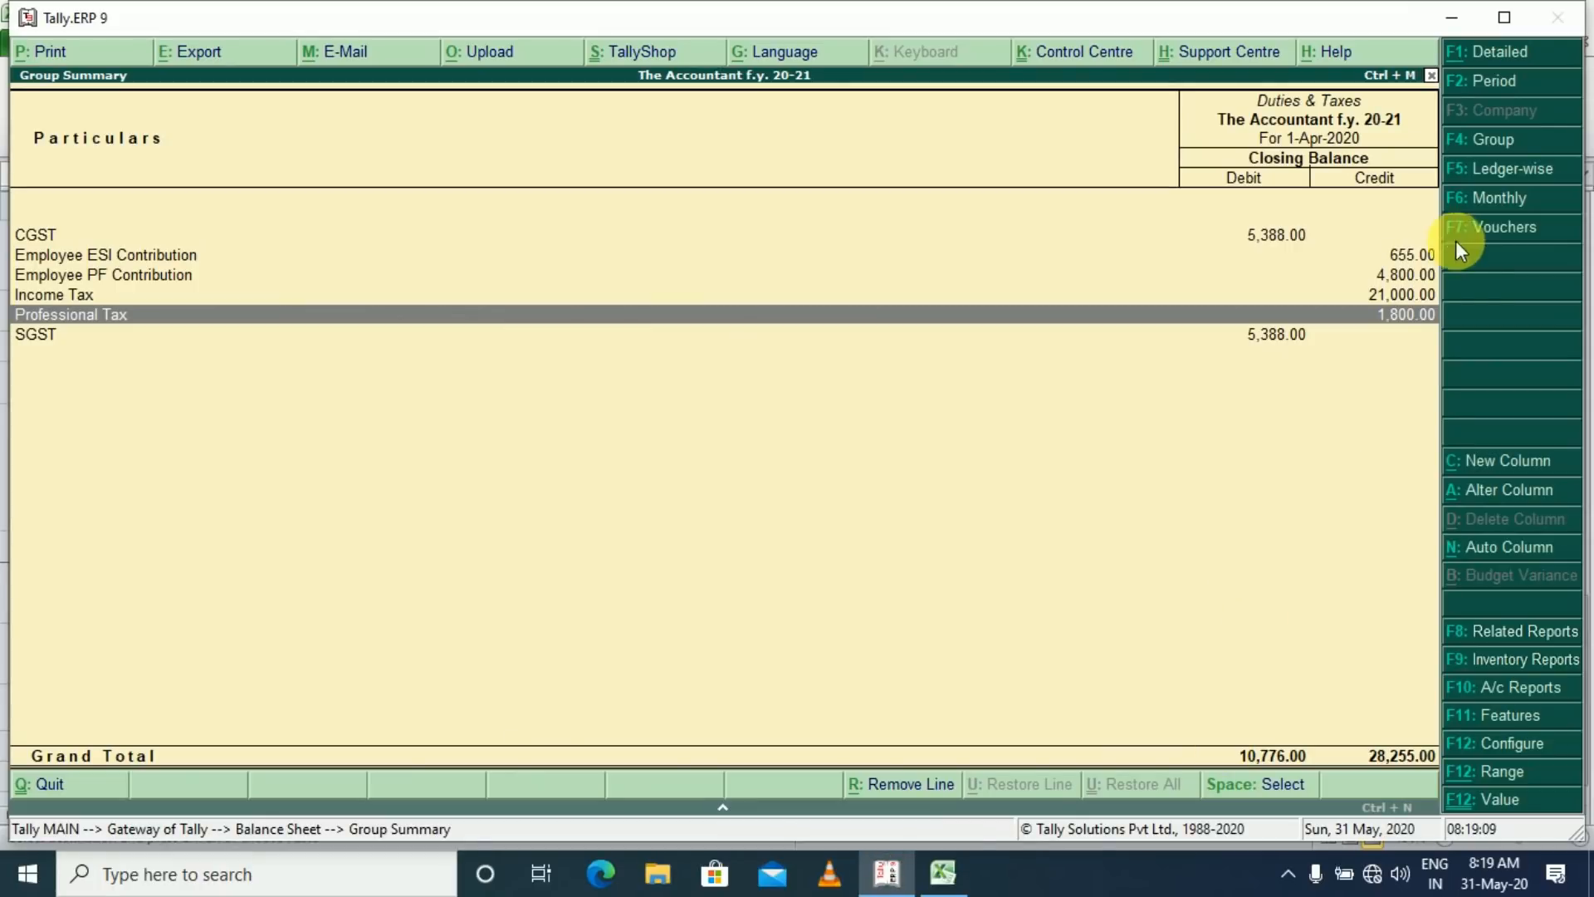
{"action": "left_click", "coordinate": [1407, 294]}
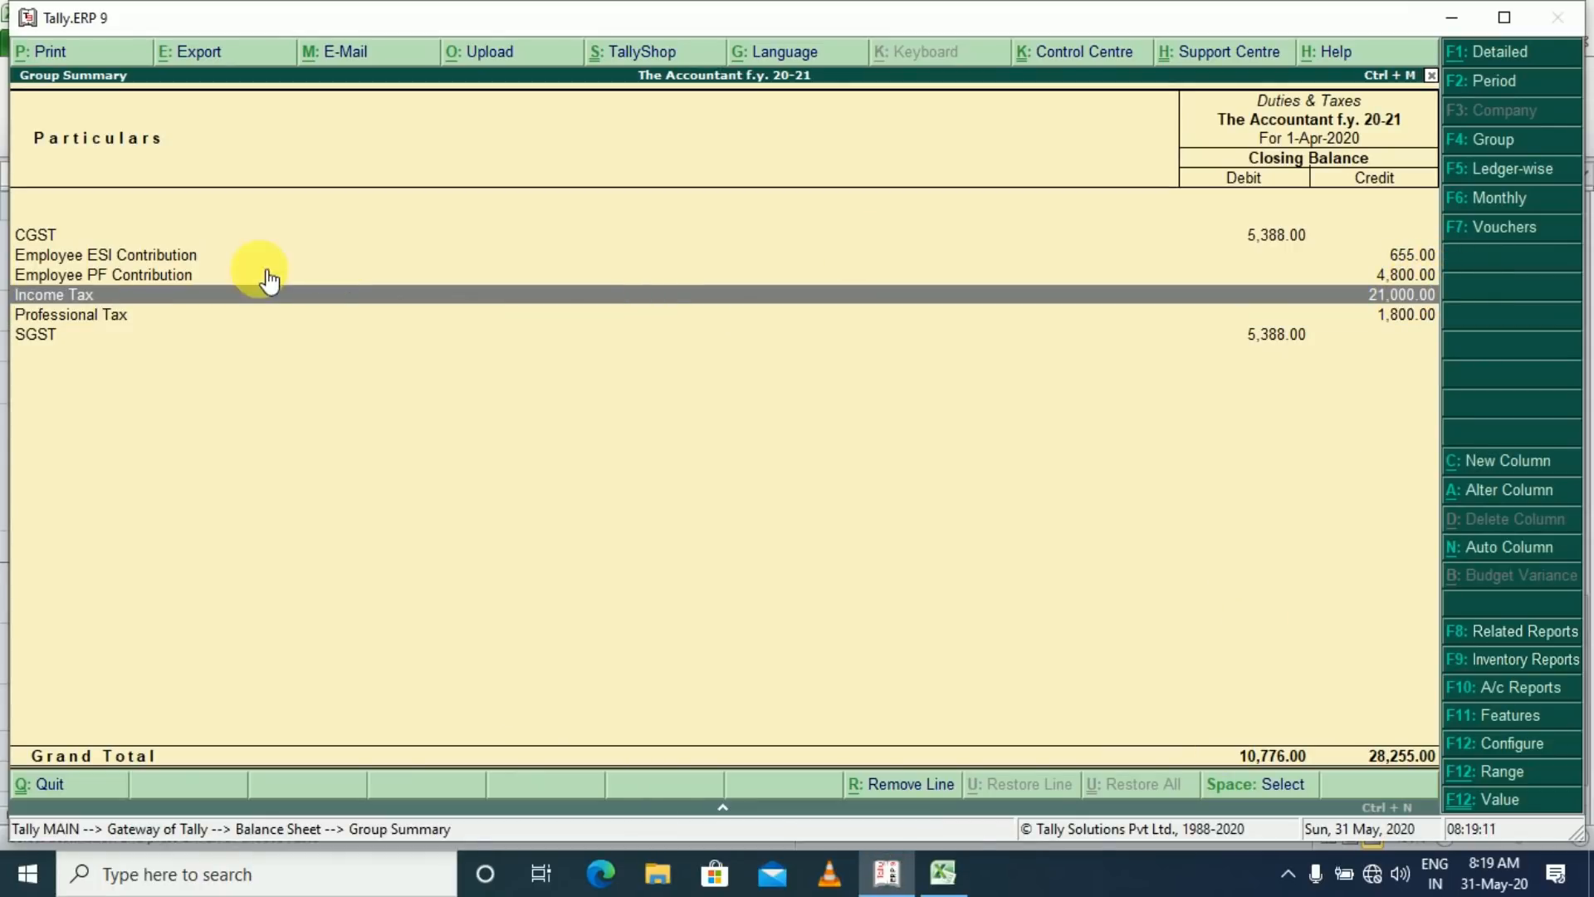
{"action": "key", "text": "Escape"}
{"action": "key", "text": "Escape"}
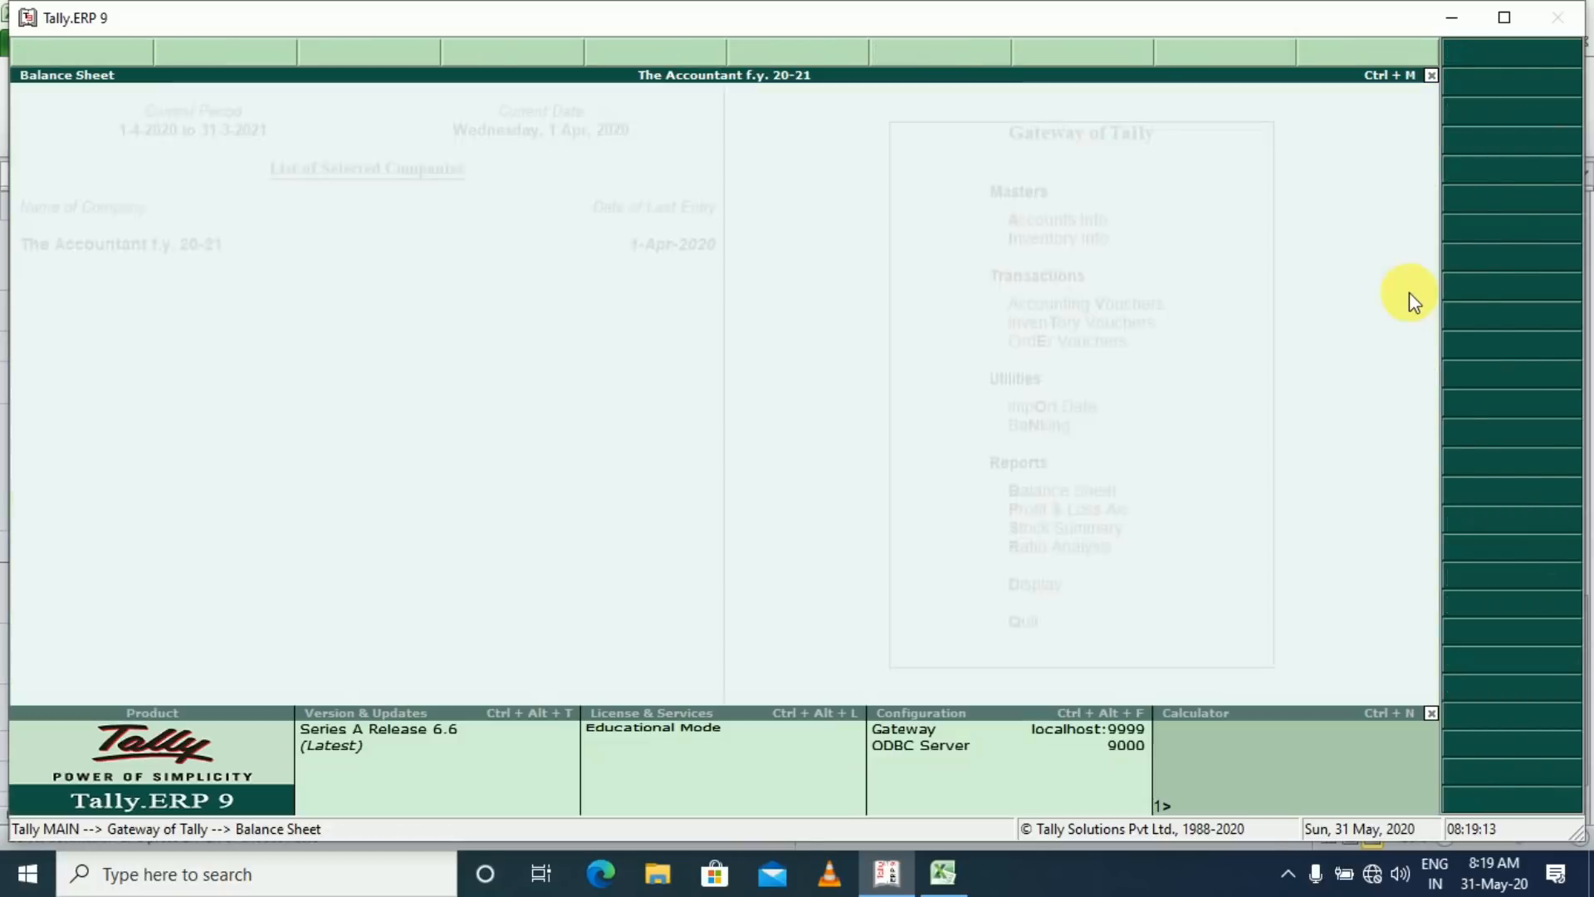
{"action": "key", "text": "Escape"}
{"action": "key", "text": "Escape"}
{"action": "key", "text": "v"}
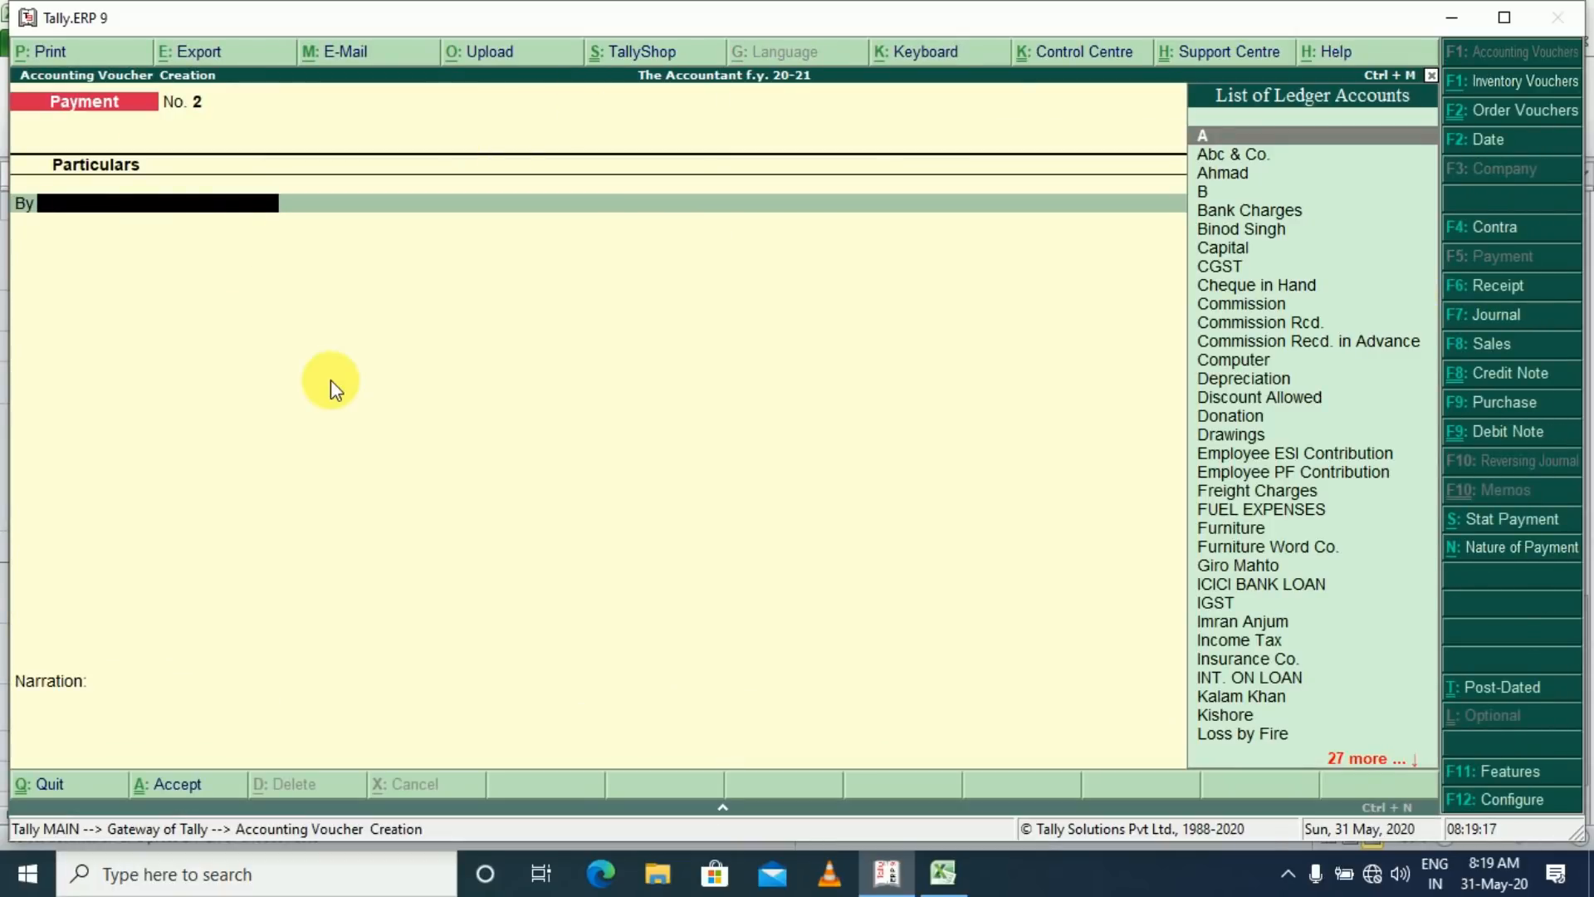
Record a payment voucher debiting Income Tax 21000 and crediting Sbi, then accept it.
{"action": "type", "text": "inc"}
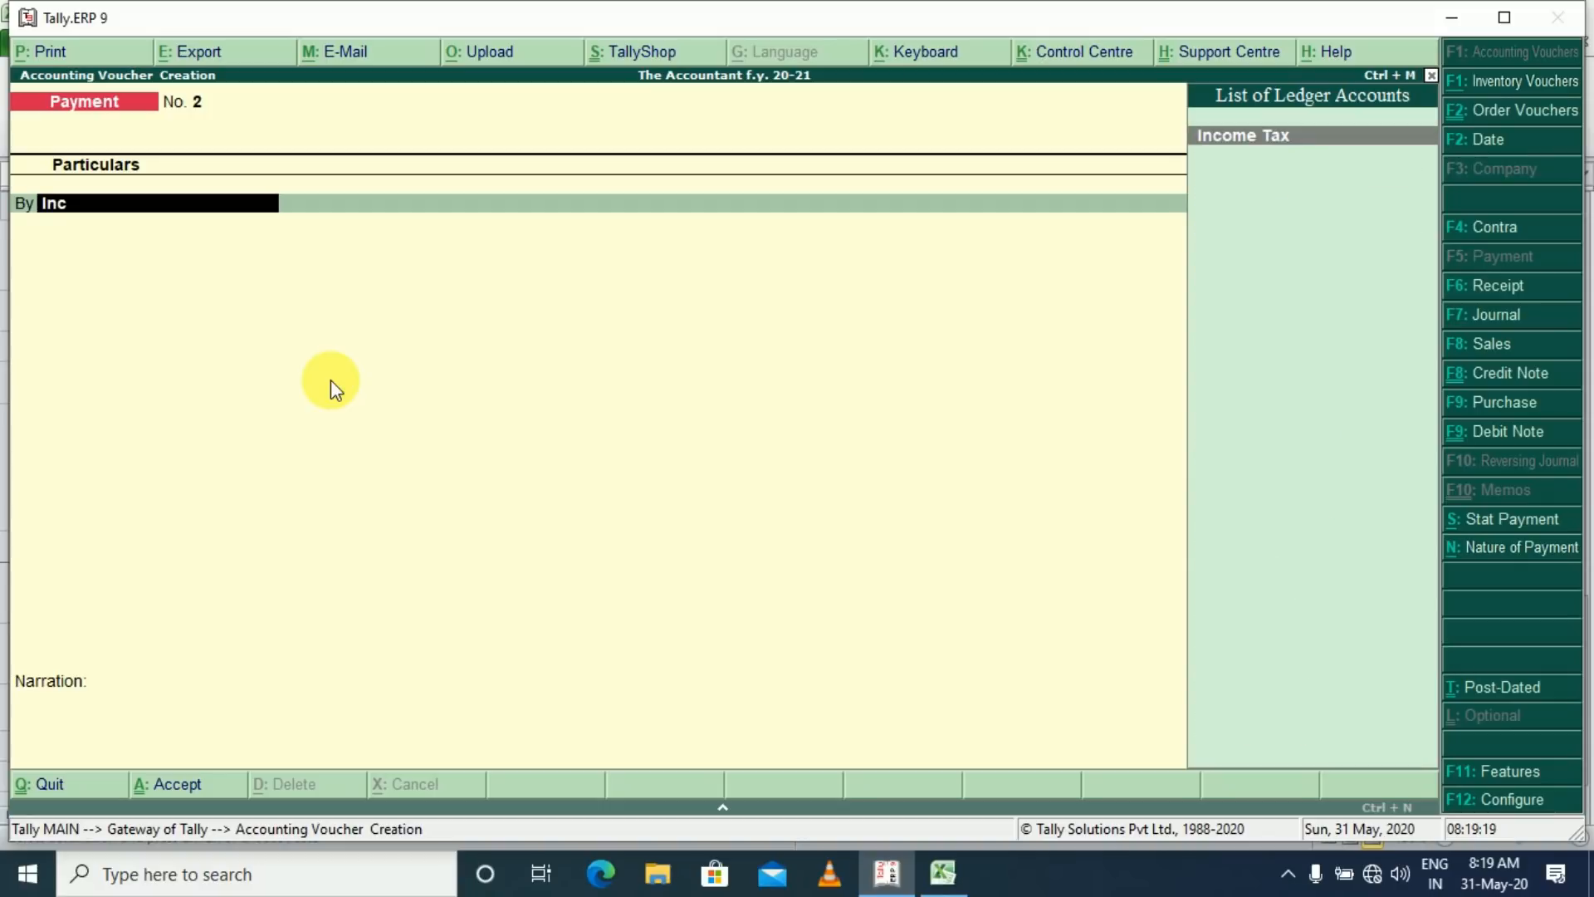
{"action": "key", "text": "Return"}
{"action": "type", "text": "2"}
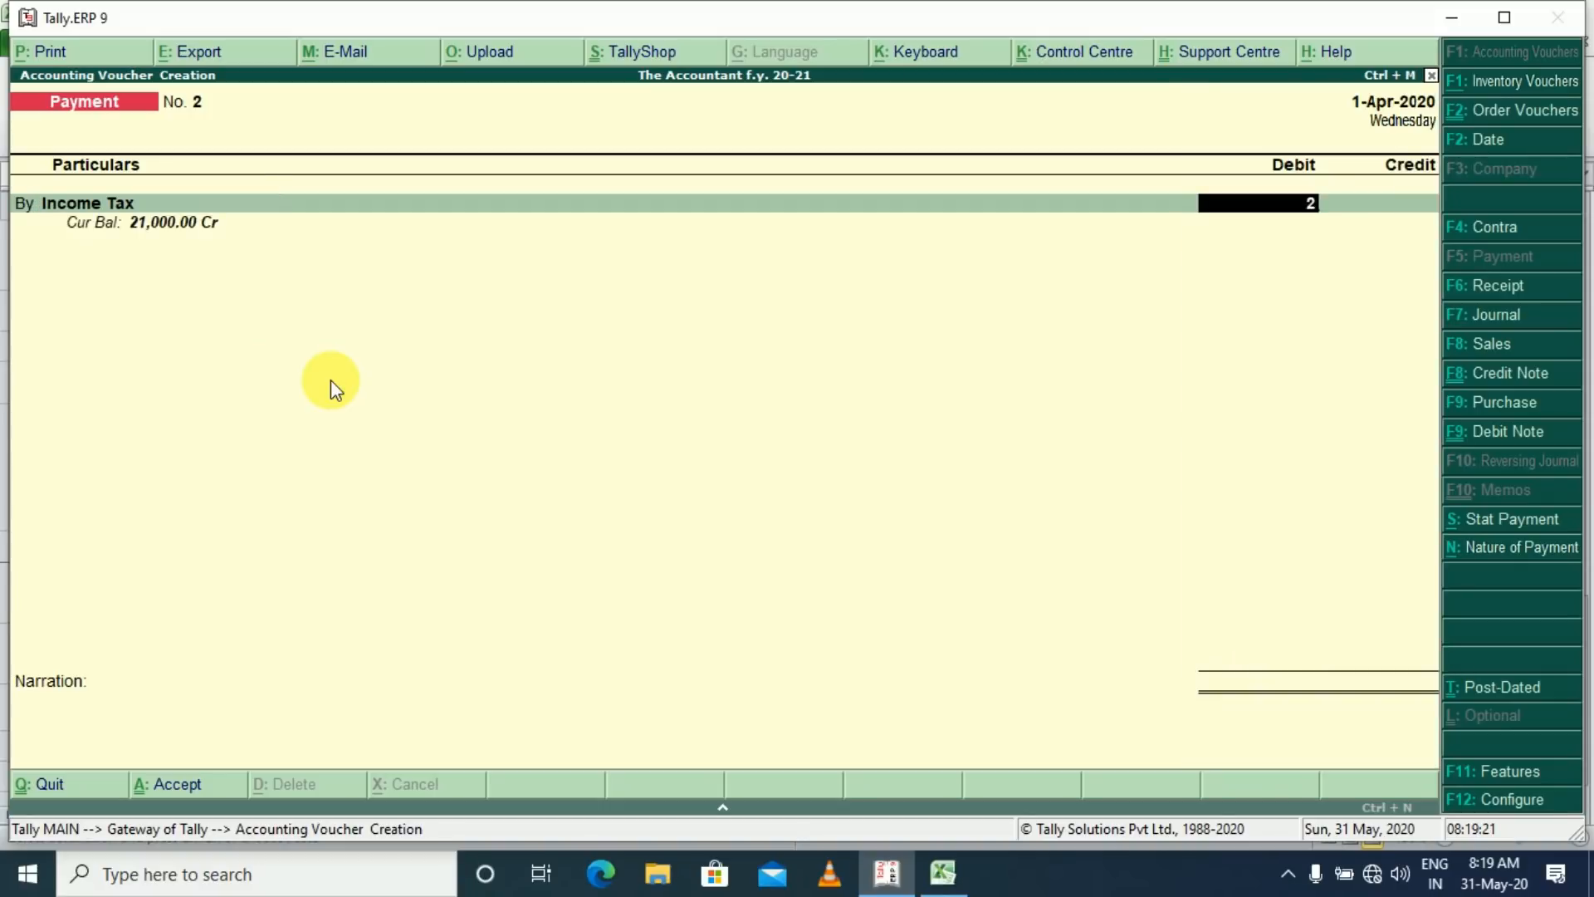
{"action": "type", "text": "1000"}
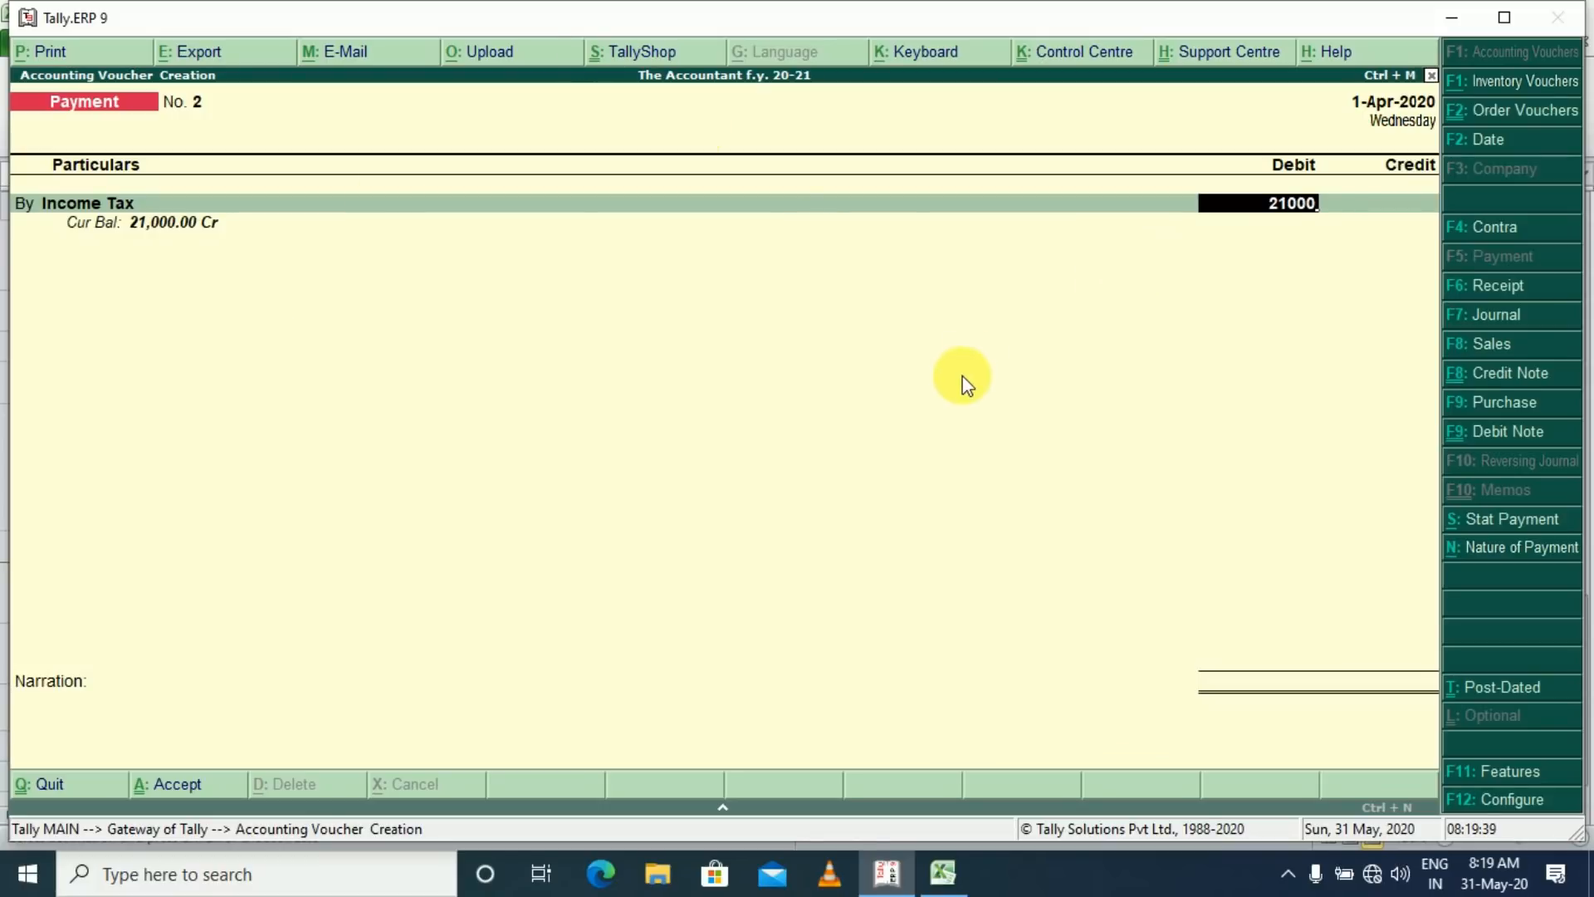
{"action": "key", "text": "Return"}
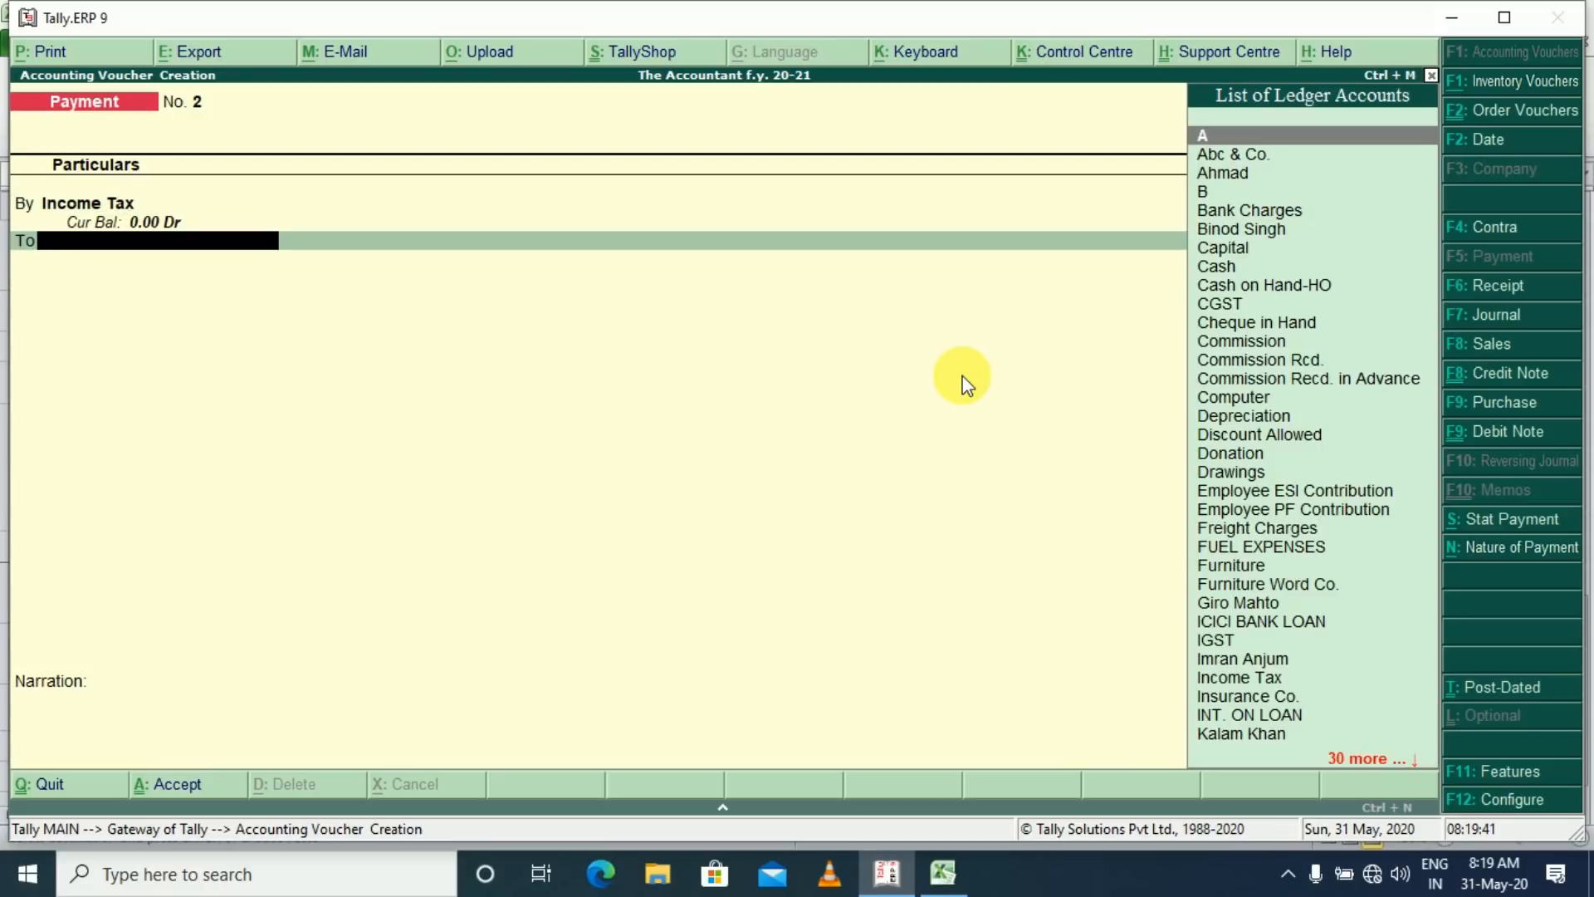
{"action": "type", "text": "Sbi"}
{"action": "key", "text": "Return"}
{"action": "key", "text": "Return"}
{"action": "key", "text": "Return"}
{"action": "key", "text": "Return"}
{"action": "key", "text": "Return"}
{"action": "key", "text": "Return"}
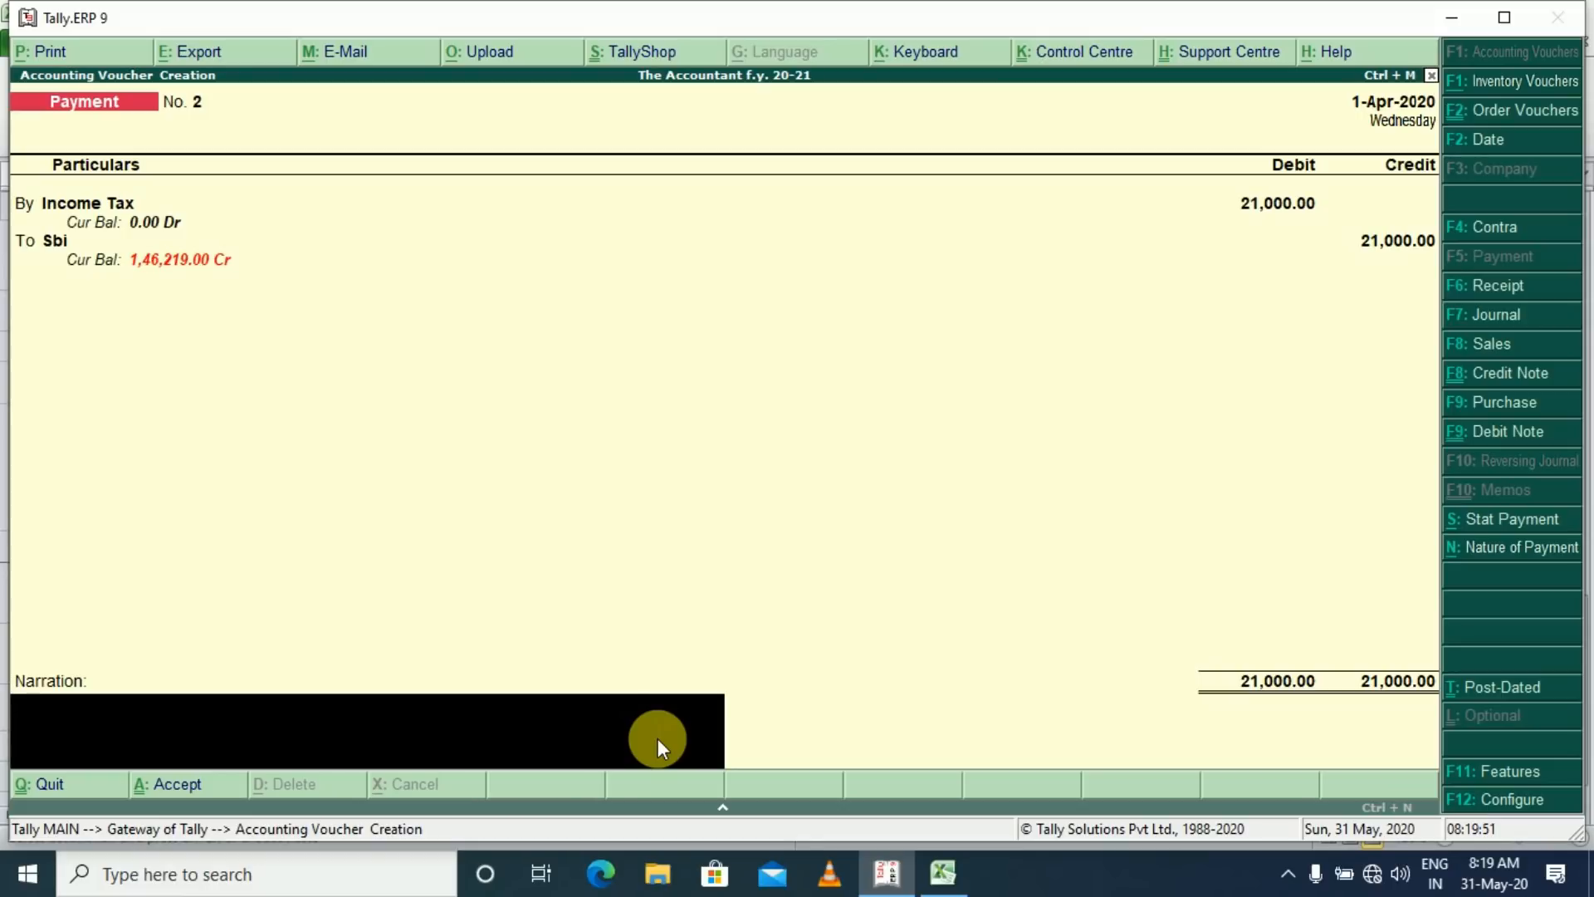
{"action": "key", "text": "Return"}
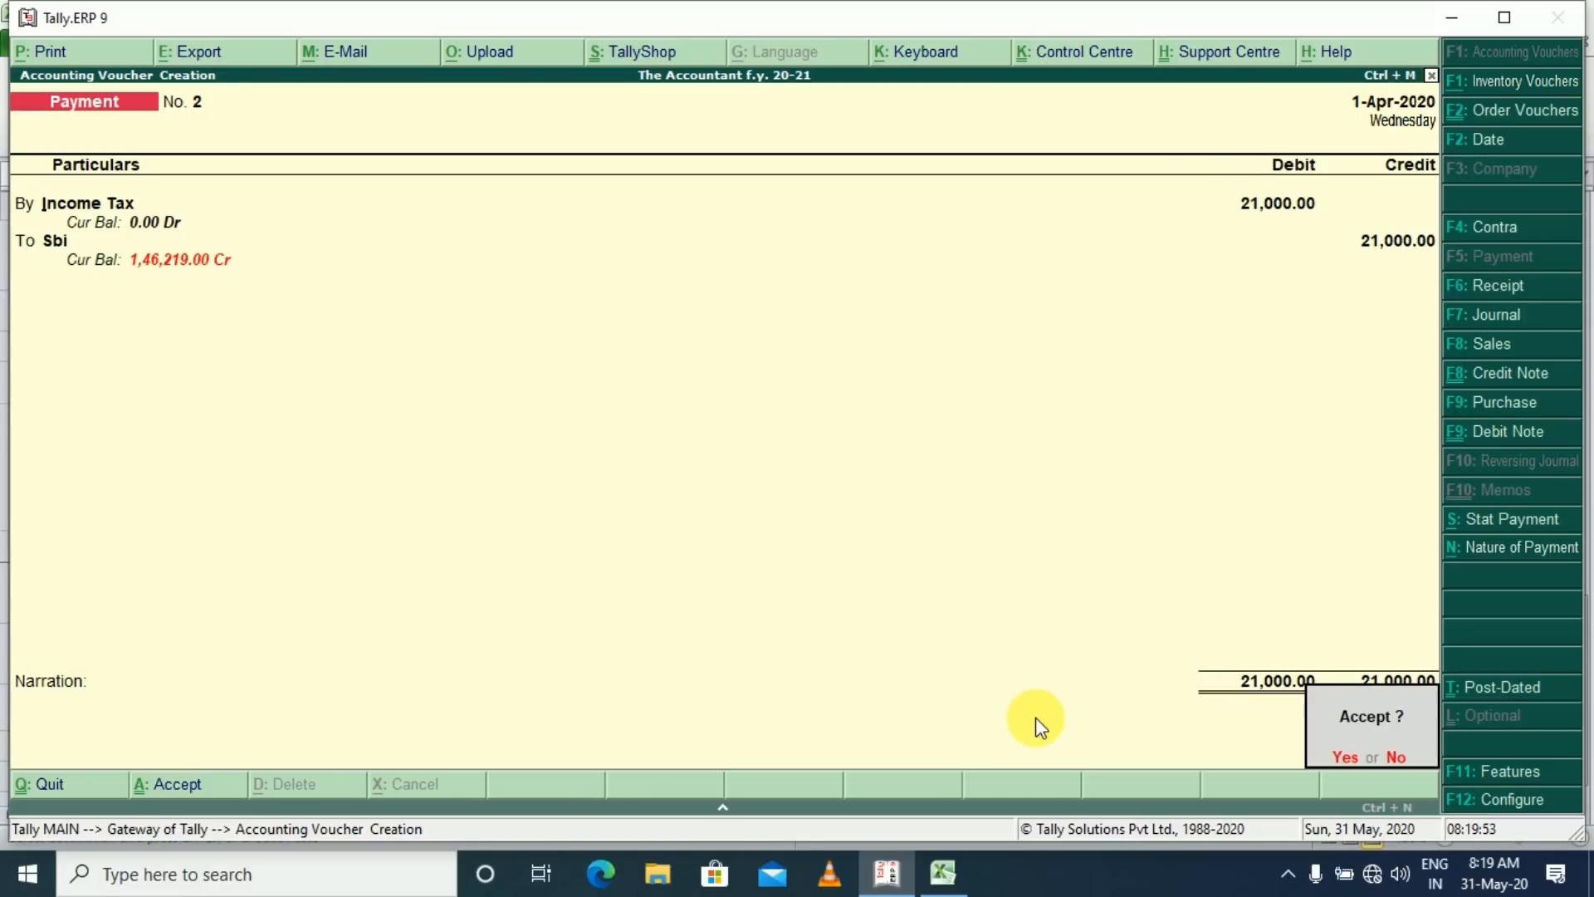
{"action": "key", "text": "y"}
Switch to the salary sheet and check the PT column entries and total.
{"action": "key", "text": "alt+Tab"}
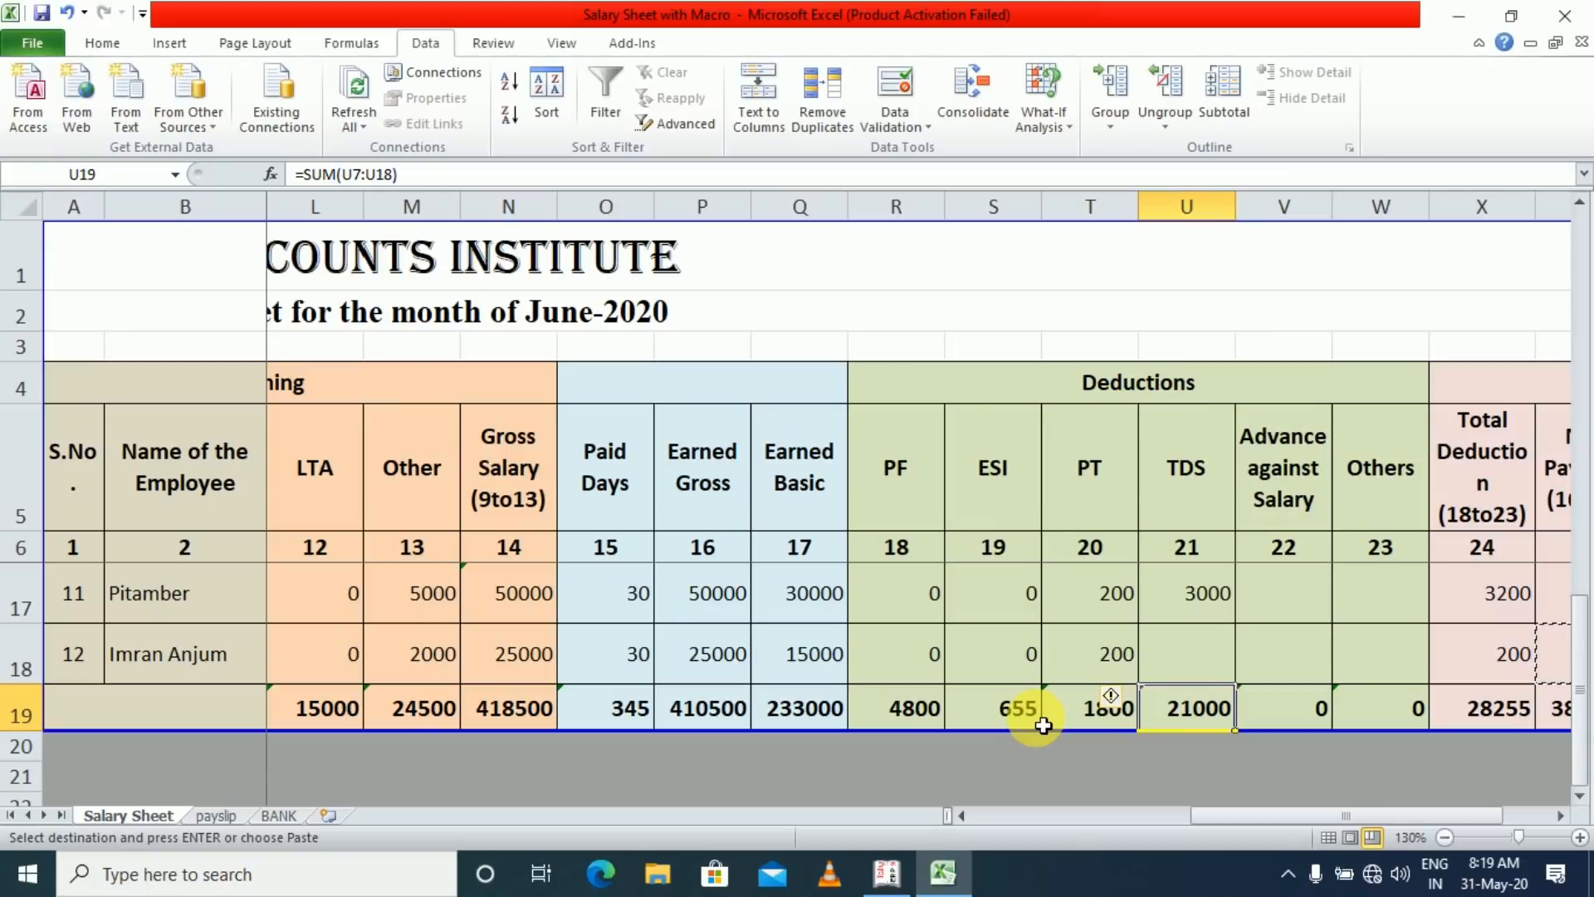
{"action": "left_click", "coordinate": [1123, 511]}
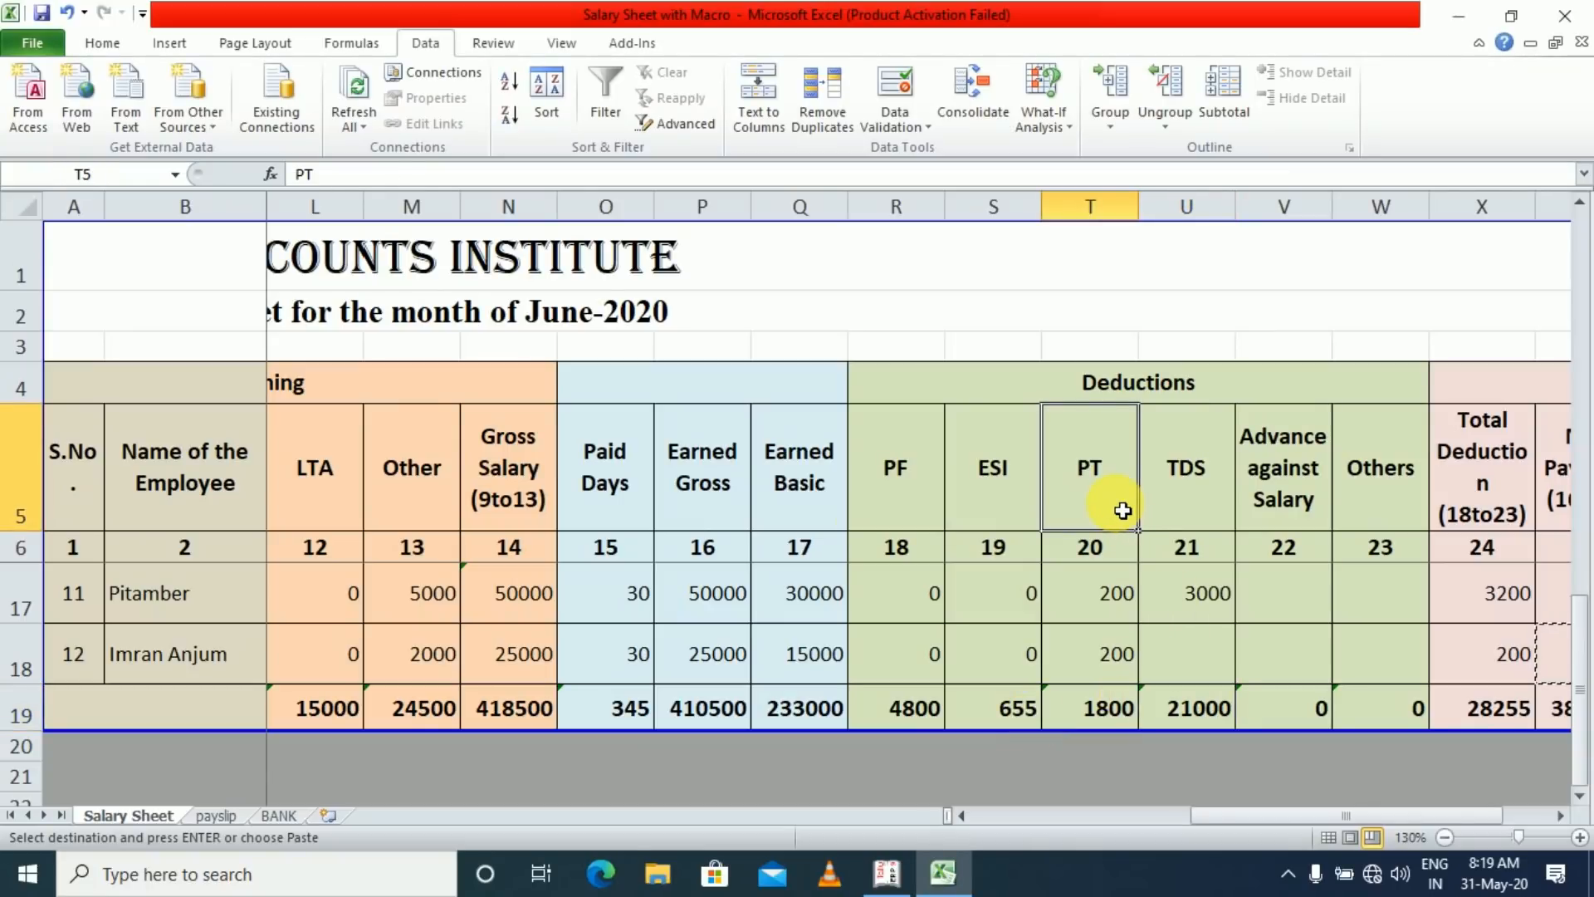
{"action": "key", "text": "Down"}
{"action": "key", "text": "Down"}
{"action": "key", "text": "Down"}
{"action": "key", "text": "Down"}
{"action": "key", "text": "Up"}
{"action": "key", "text": "Up"}
{"action": "key", "text": "Up"}
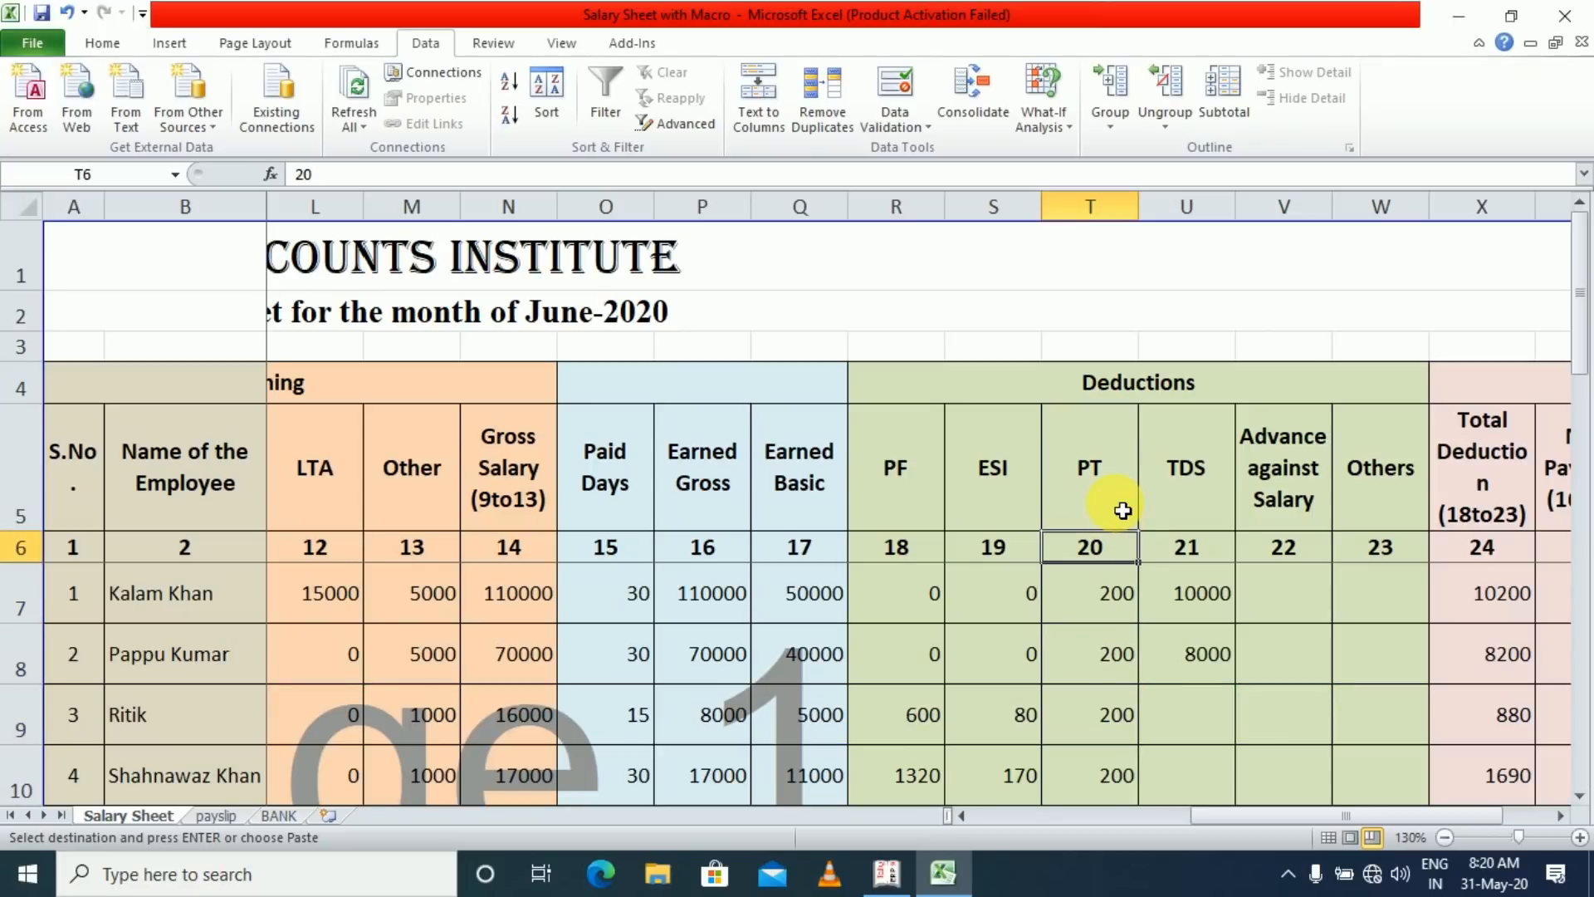
{"action": "key", "text": "ctrl+Down"}
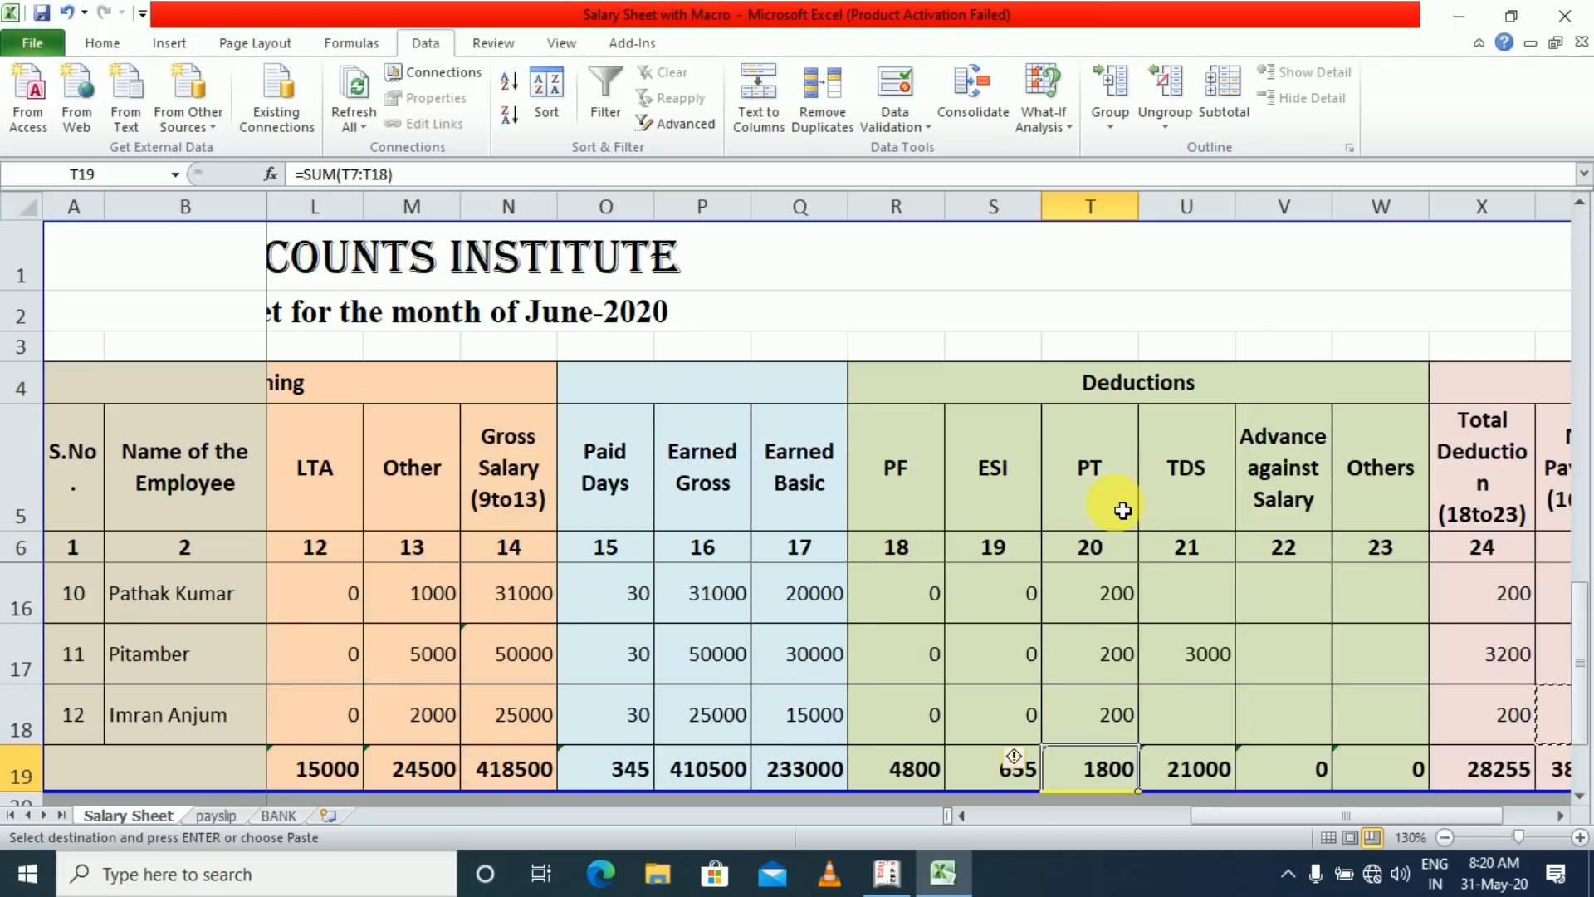
Record a payment voucher debiting Professional Tax 1800 and crediting Sbi, then accept it.
{"action": "key", "text": "alt+Tab"}
{"action": "type", "text": "Pro"}
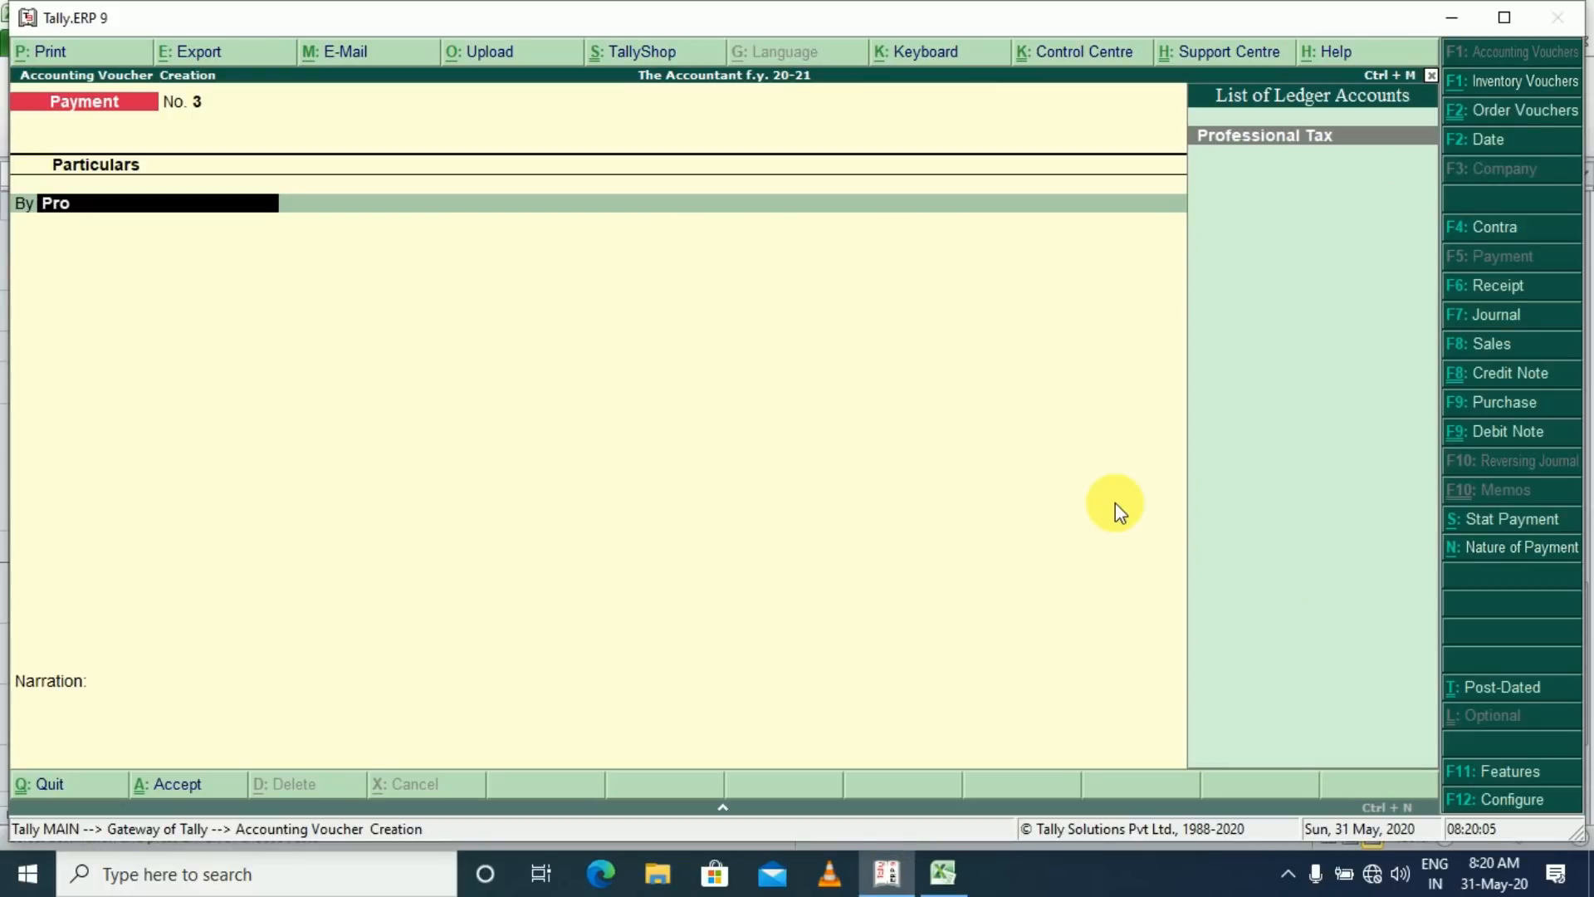
{"action": "key", "text": "Return"}
{"action": "type", "text": "1"}
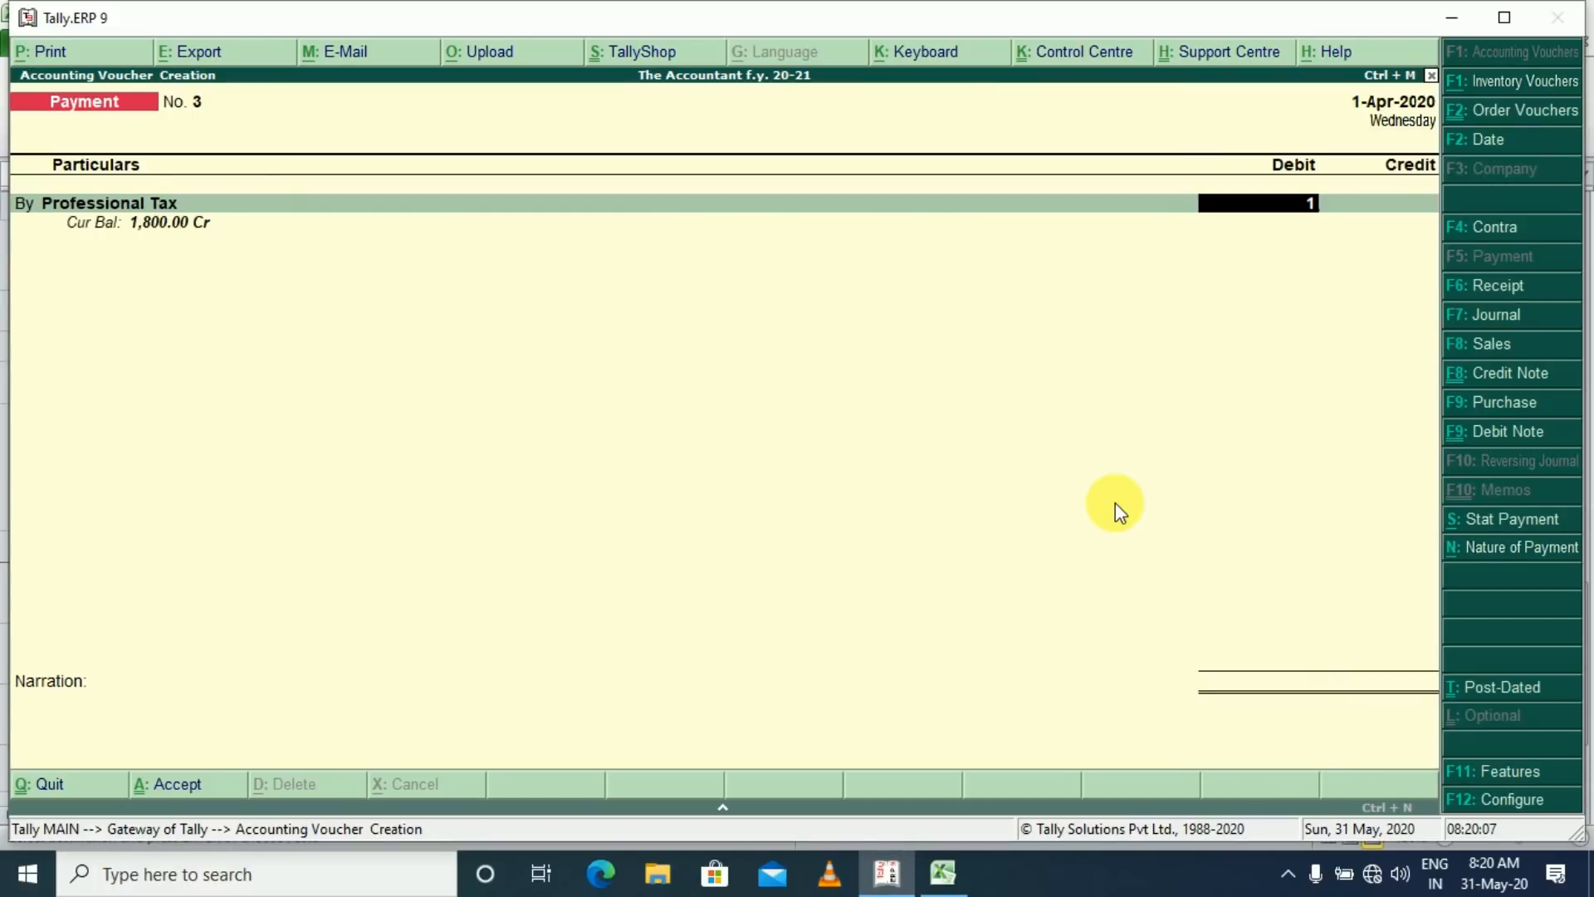
{"action": "type", "text": ",800"}
{"action": "key", "text": "Return"}
{"action": "type", "text": "sbi"}
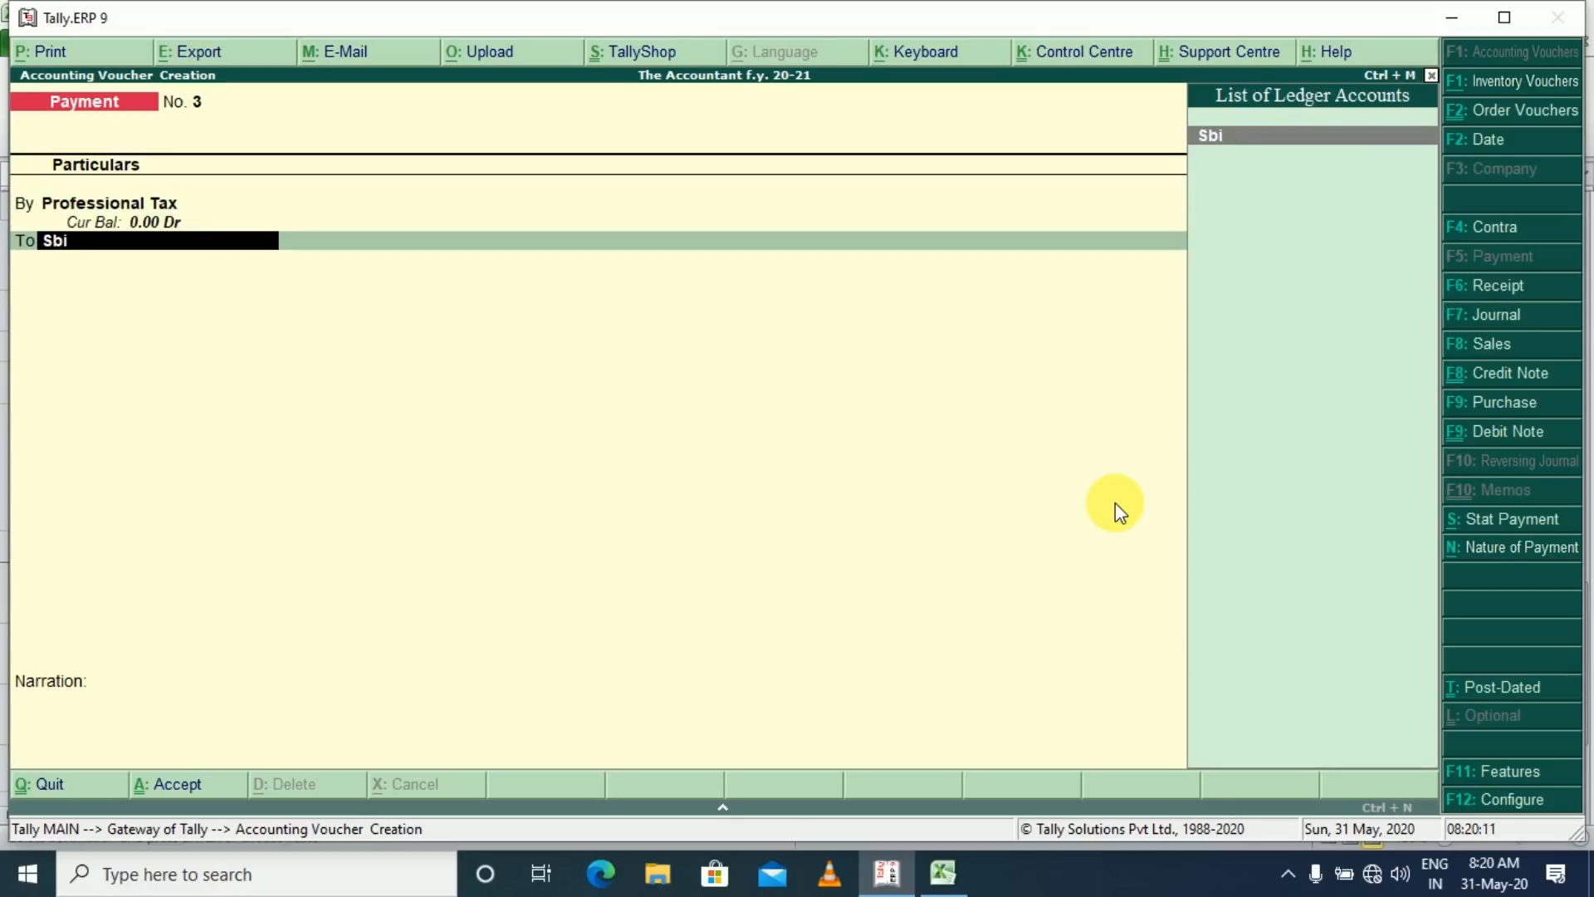
{"action": "key", "text": "Return"}
{"action": "key", "text": "Return"}
{"action": "key", "text": "Return"}
{"action": "key", "text": "Return"}
{"action": "key", "text": "Return"}
{"action": "key", "text": "Return"}
{"action": "key", "text": "Return"}
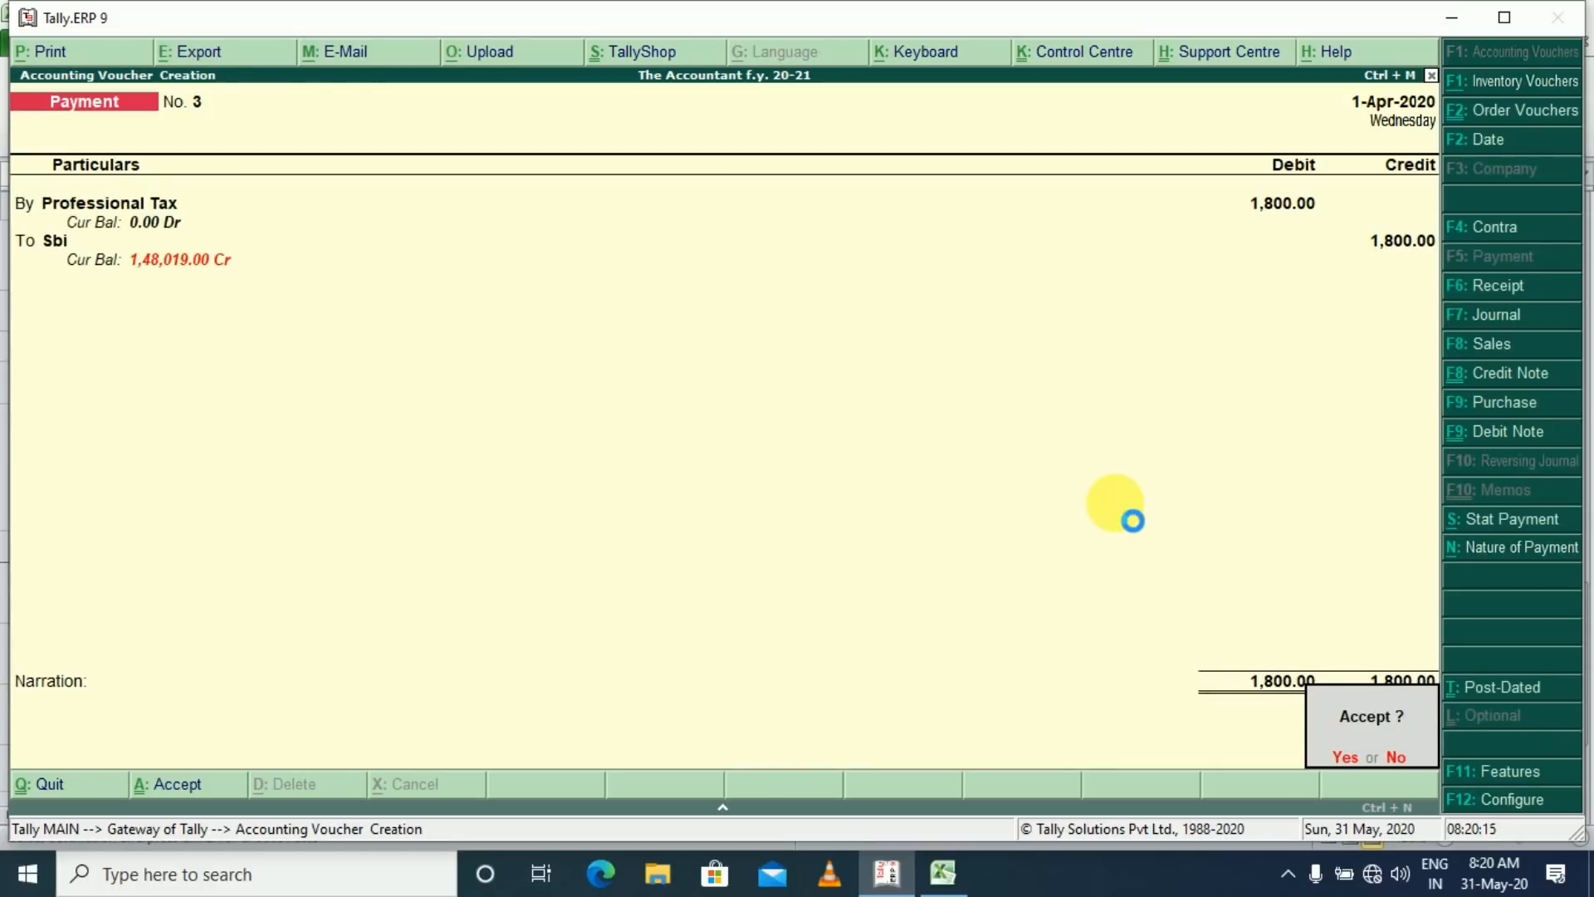
{"action": "key", "text": "Return"}
Switch to the salary sheet and review the PF column entries and total.
{"action": "key", "text": "alt+Tab"}
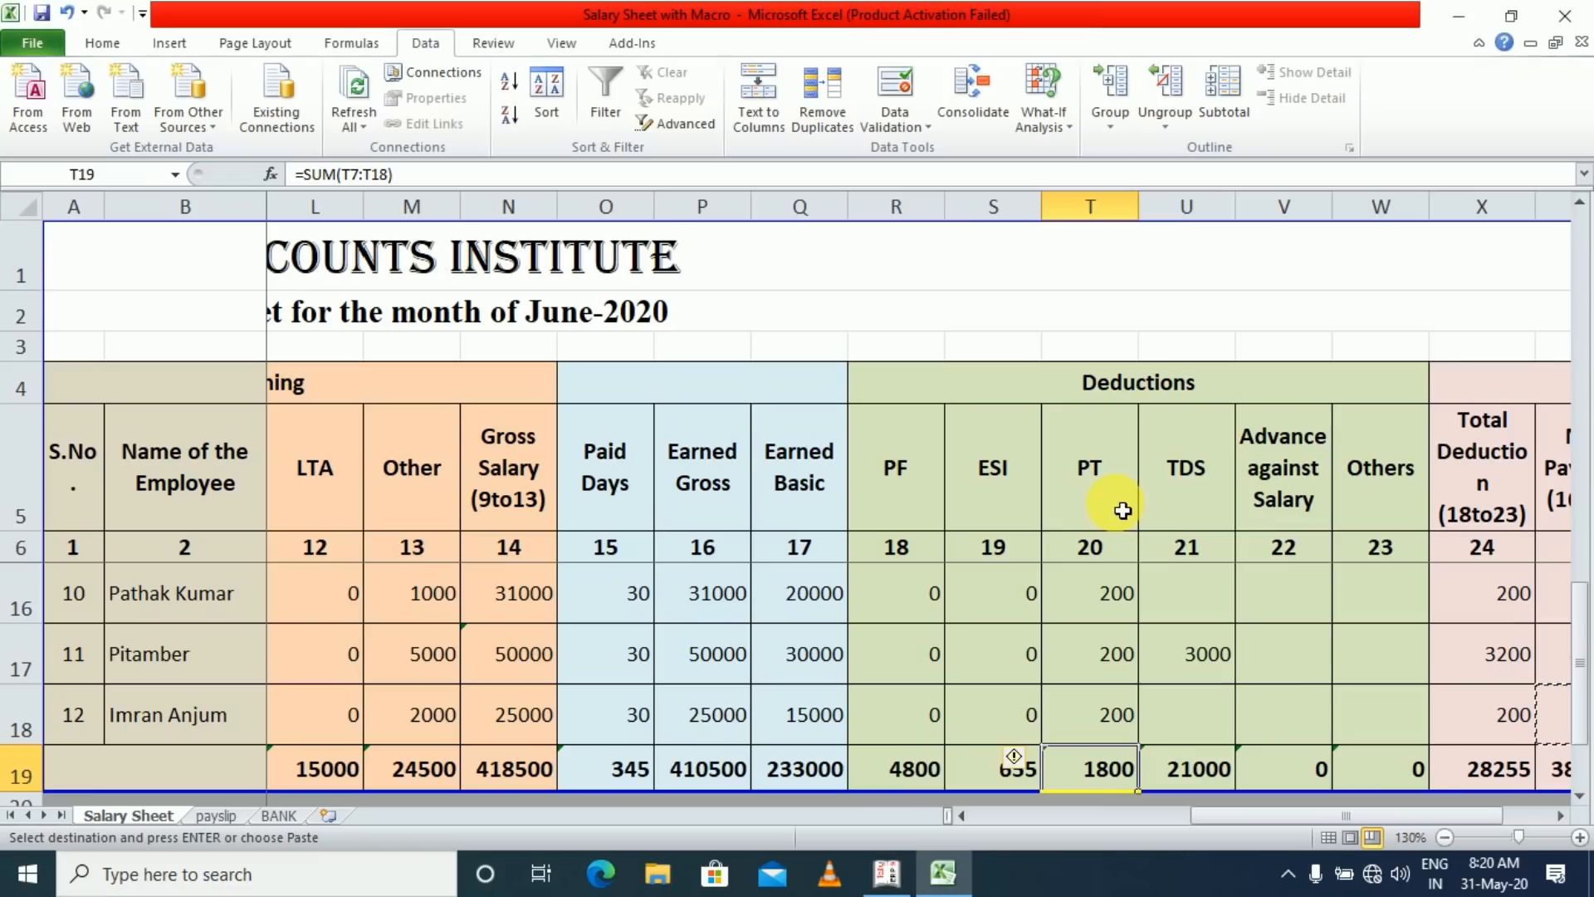
{"action": "key", "text": "Up"}
{"action": "key", "text": "Up"}
{"action": "key", "text": "Up"}
{"action": "key", "text": "Up"}
{"action": "key", "text": "Up"}
{"action": "key", "text": "Left"}
{"action": "key", "text": "Left"}
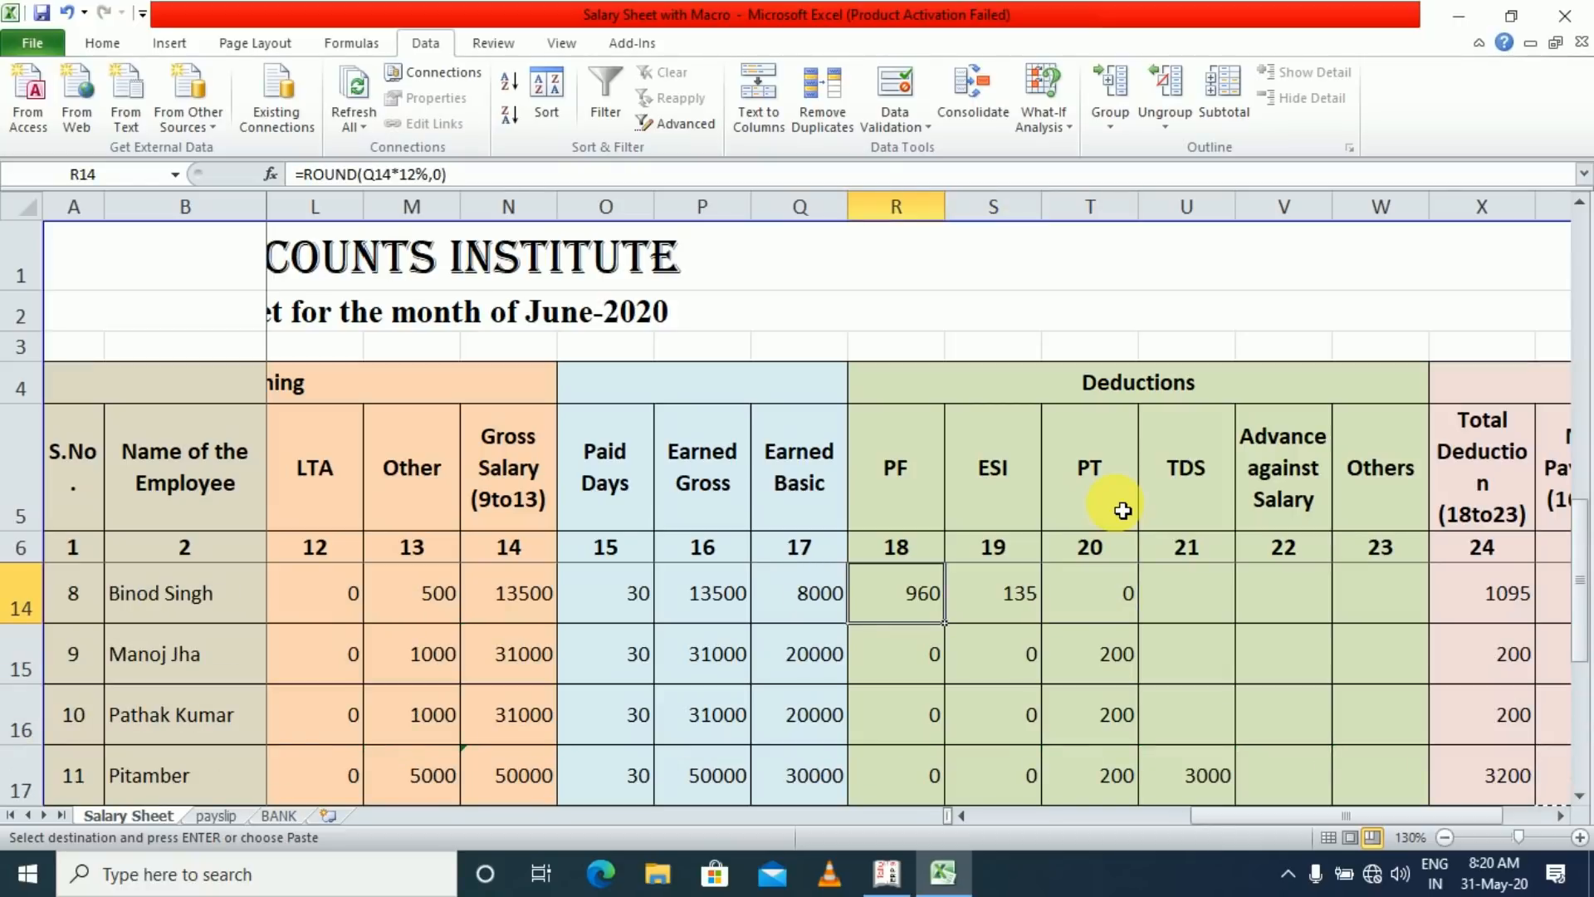
{"action": "key", "text": "Right"}
{"action": "key", "text": "Left"}
{"action": "key", "text": "Up"}
{"action": "key", "text": "Up"}
{"action": "key", "text": "Up"}
{"action": "key", "text": "Up"}
{"action": "key", "text": "Up"}
{"action": "key", "text": "Up"}
{"action": "key", "text": "Up"}
{"action": "key", "text": "Up"}
{"action": "key", "text": "Up"}
{"action": "key", "text": "Up"}
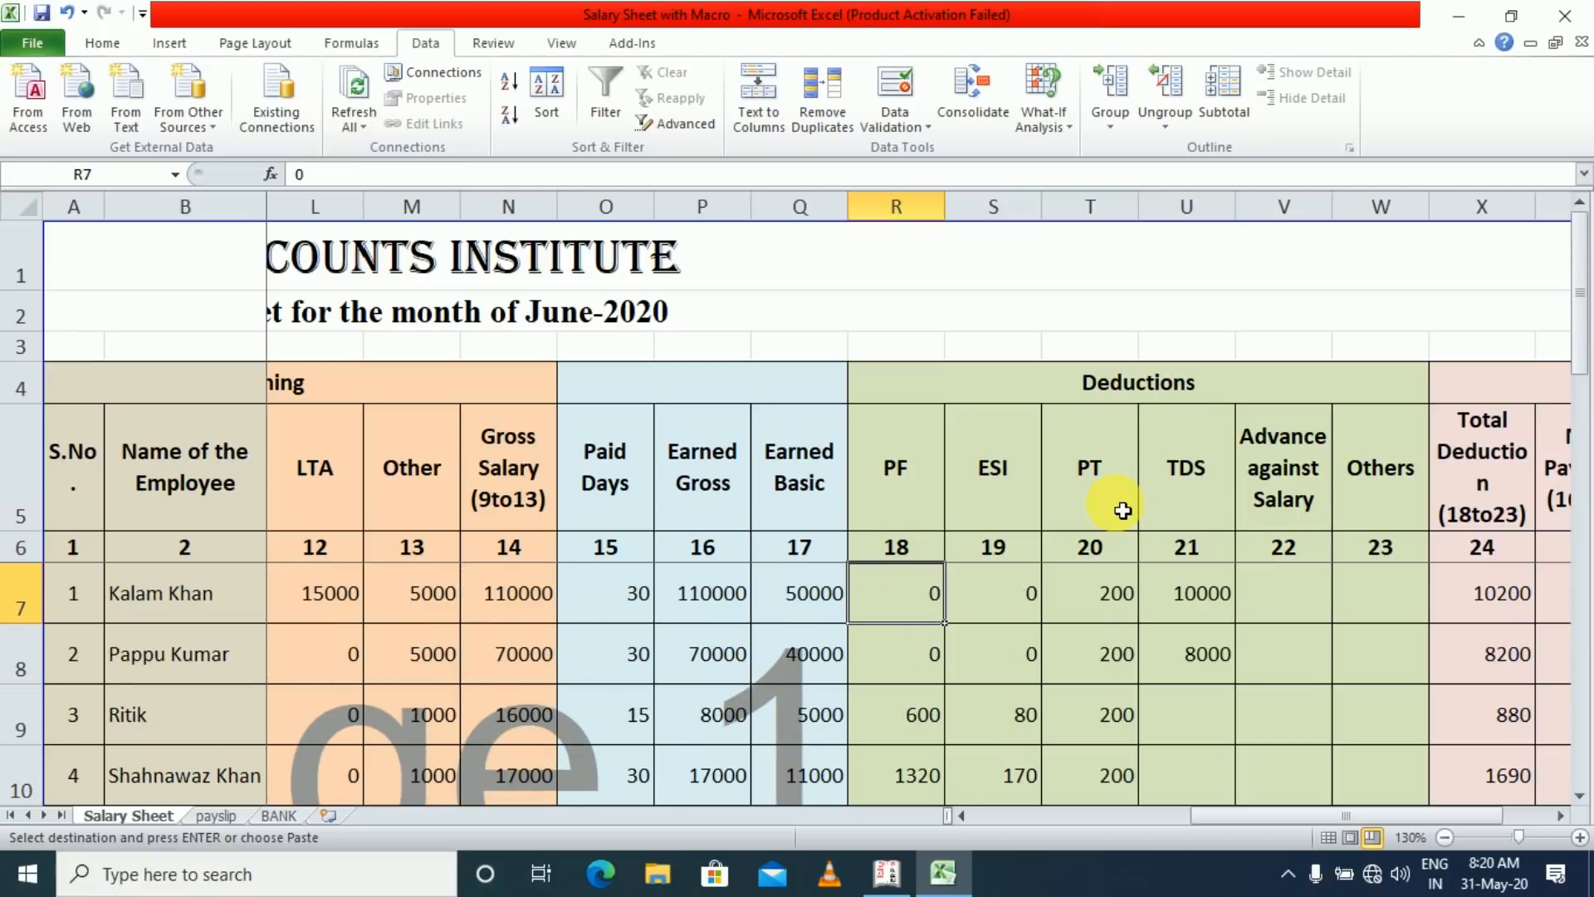
{"action": "key", "text": "Down"}
{"action": "key", "text": "Down"}
{"action": "key", "text": "Down"}
{"action": "key", "text": "Down"}
{"action": "key", "text": "Down"}
{"action": "key", "text": "Down"}
{"action": "key", "text": "Down"}
{"action": "key", "text": "Down"}
{"action": "key", "text": "Down"}
{"action": "key", "text": "Down"}
{"action": "key", "text": "Down"}
{"action": "key", "text": "Down"}
{"action": "key", "text": "Down"}
{"action": "key", "text": "Down"}
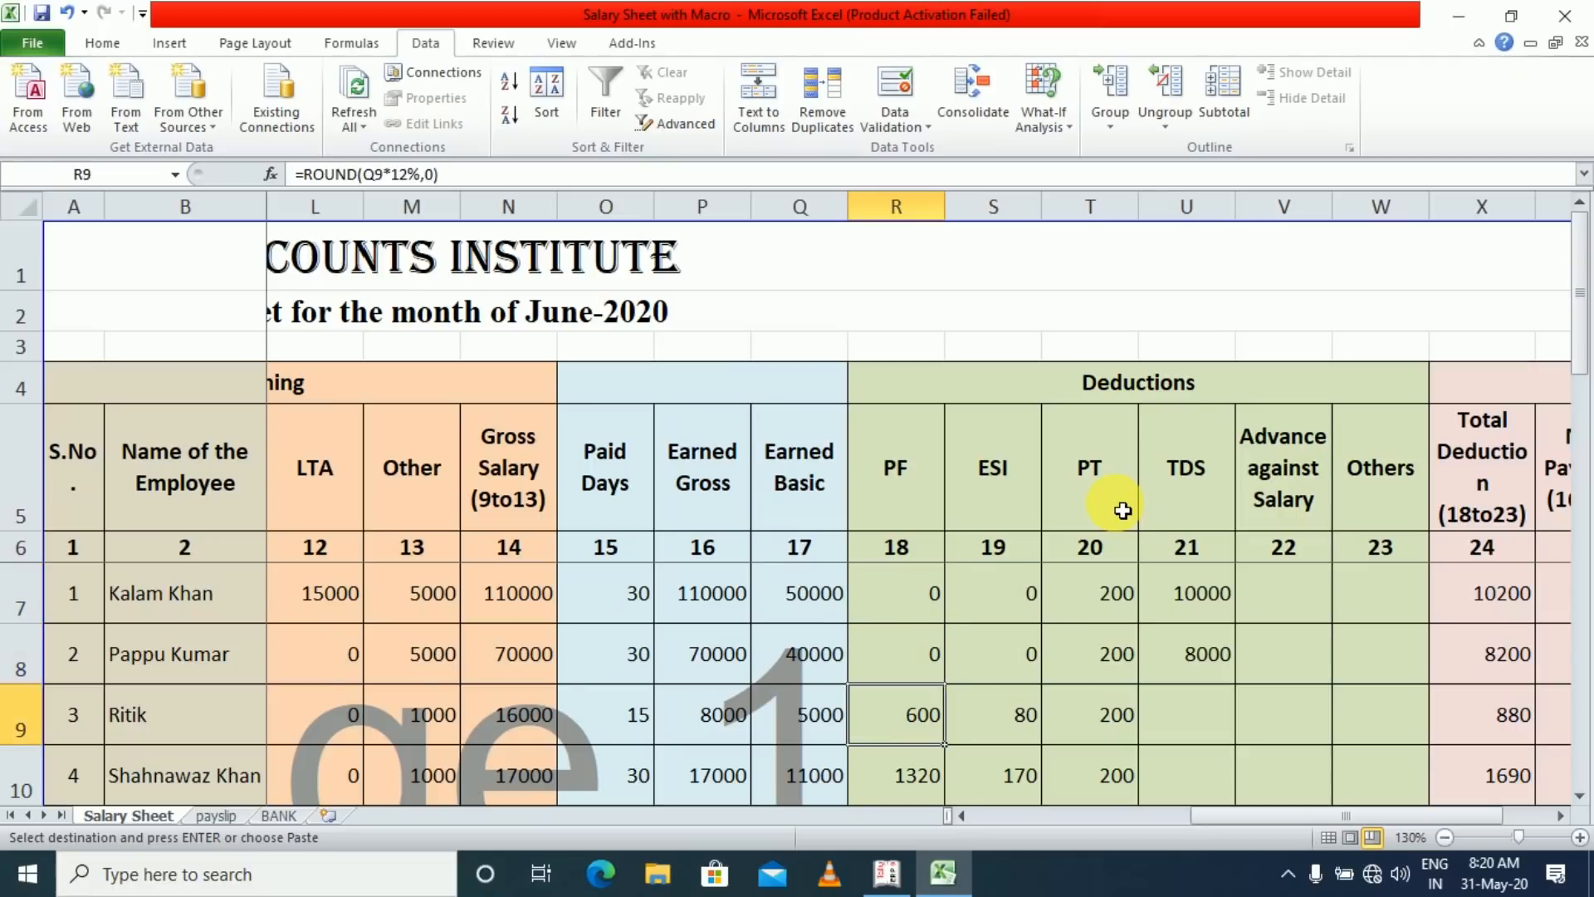
{"action": "key", "text": "Down"}
{"action": "key", "text": "Down"}
{"action": "key", "text": "Down"}
{"action": "key", "text": "Down"}
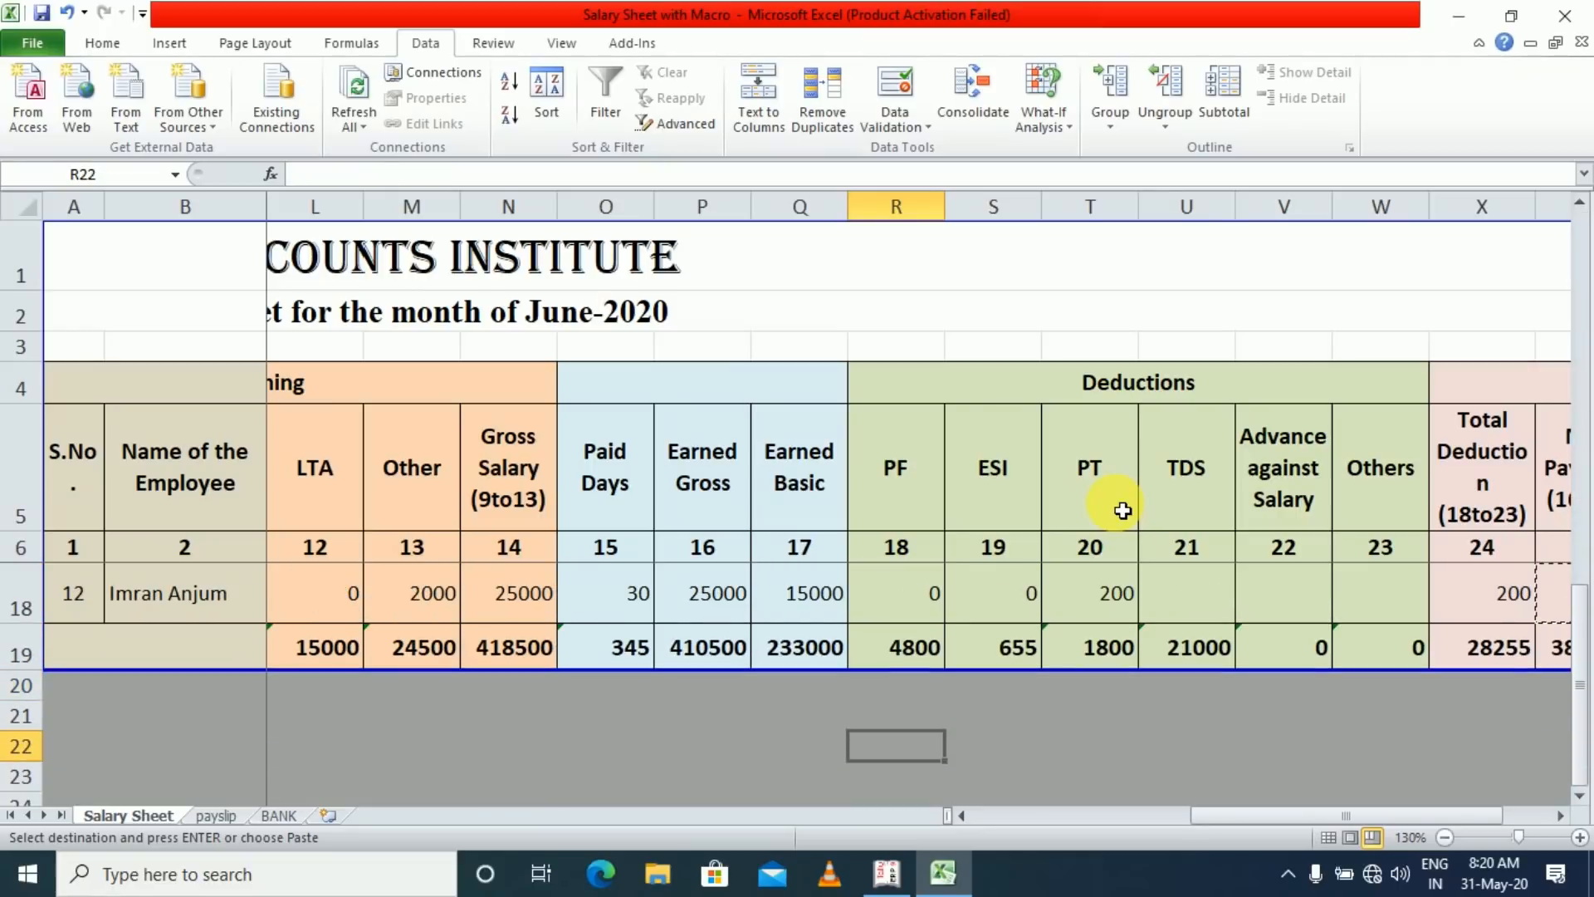
{"action": "key", "text": "Up"}
{"action": "key", "text": "Up"}
{"action": "key", "text": "Up"}
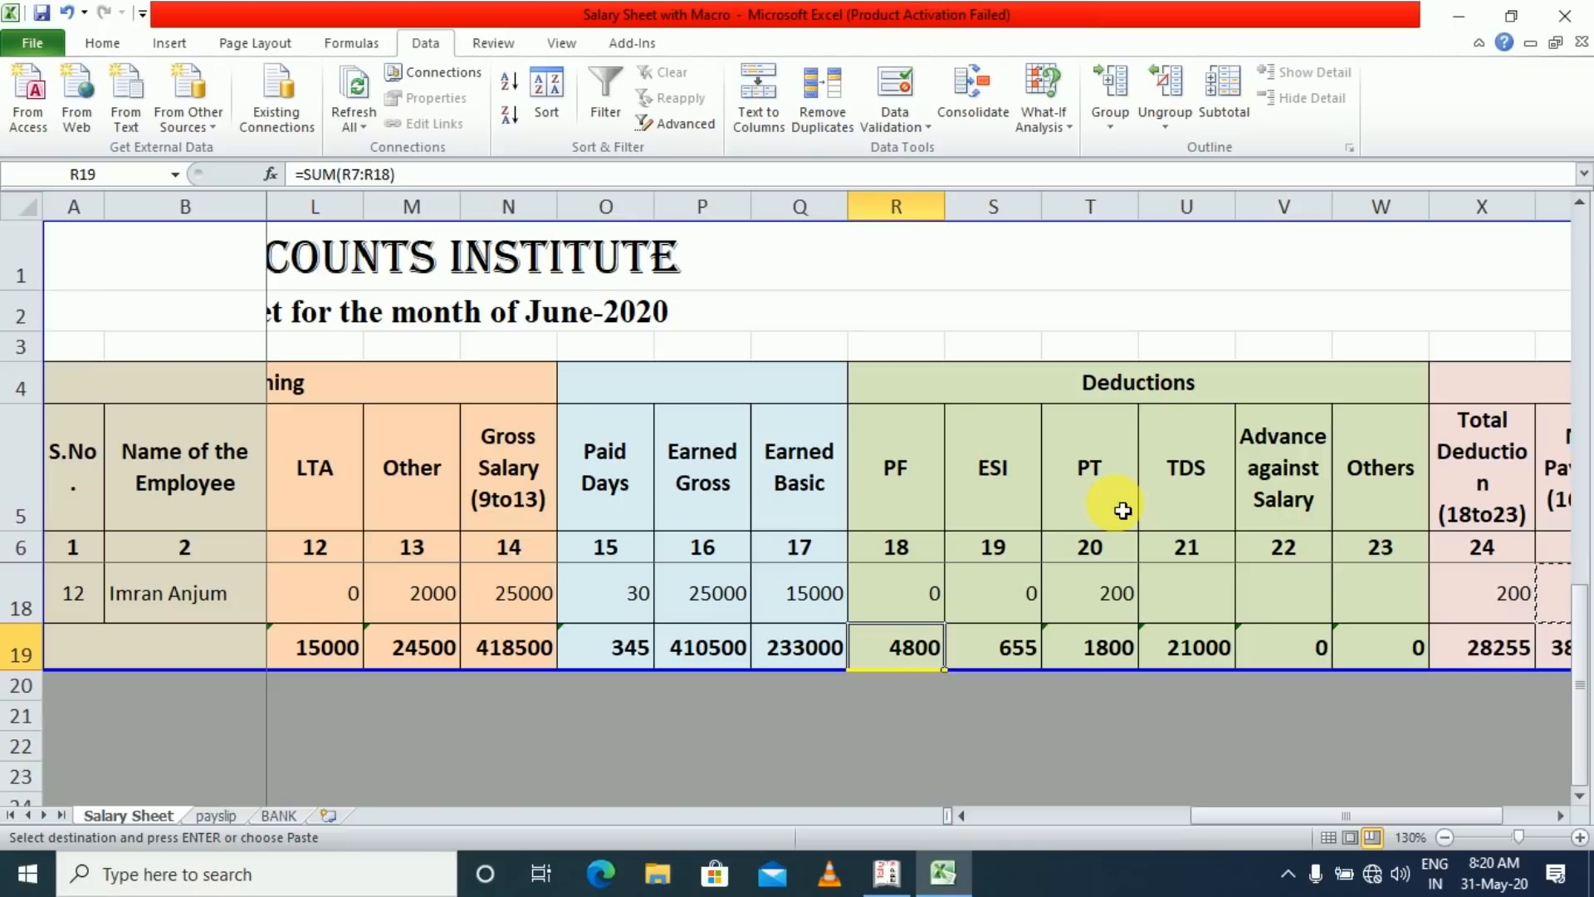
{"action": "key", "text": "Up"}
{"action": "key", "text": "Up"}
{"action": "key", "text": "Up"}
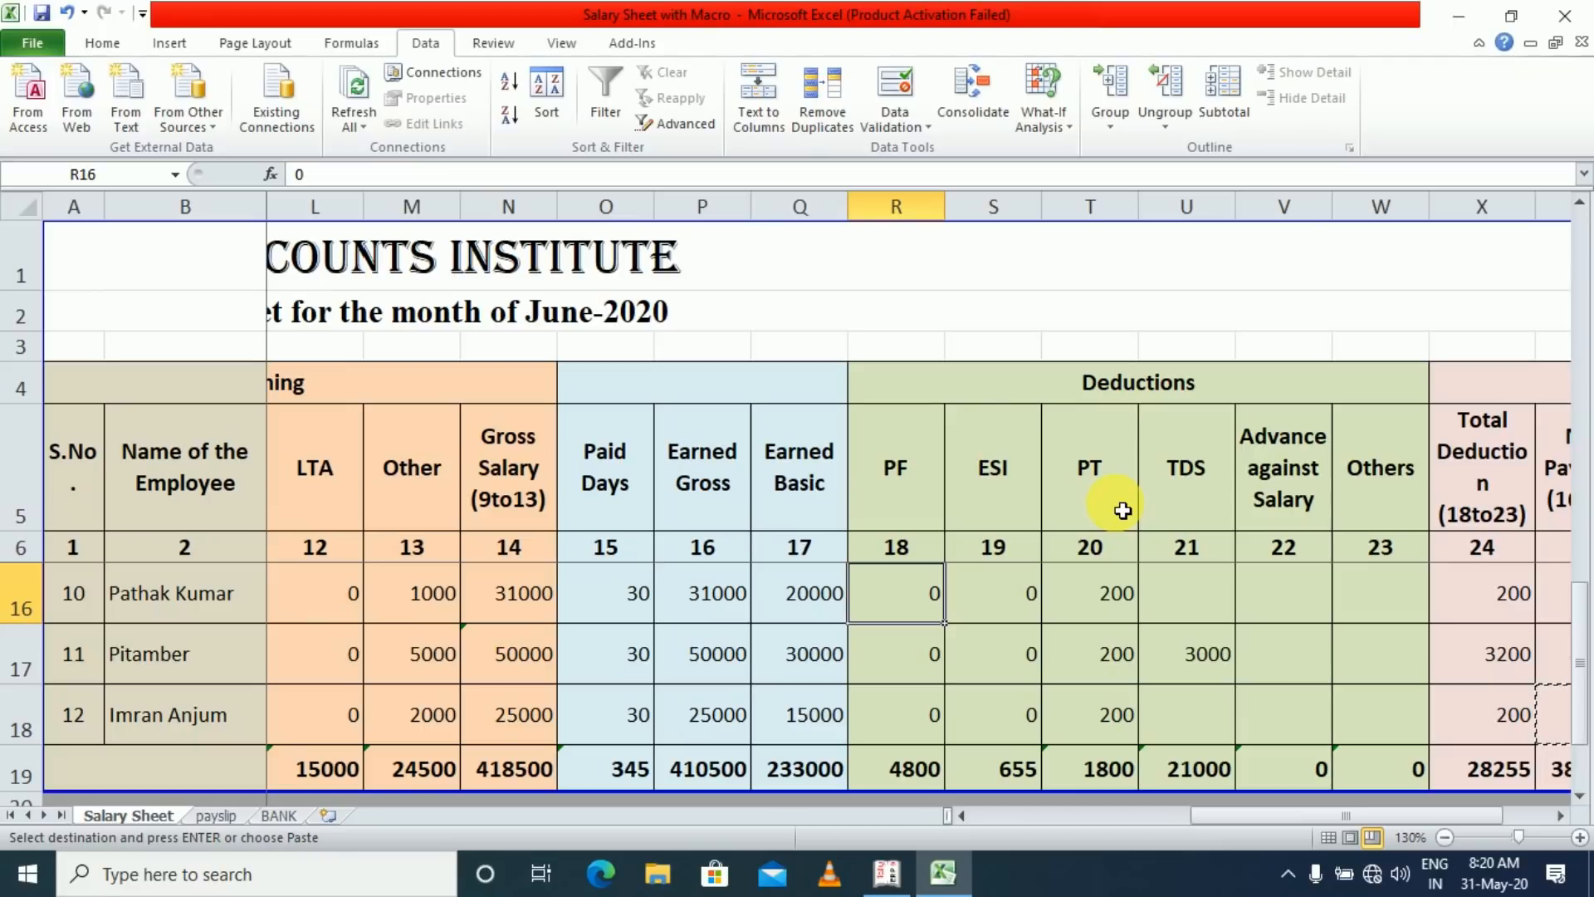
Copy the Salary Sheet into a new workbook.
{"action": "left_click", "coordinate": [937, 513]}
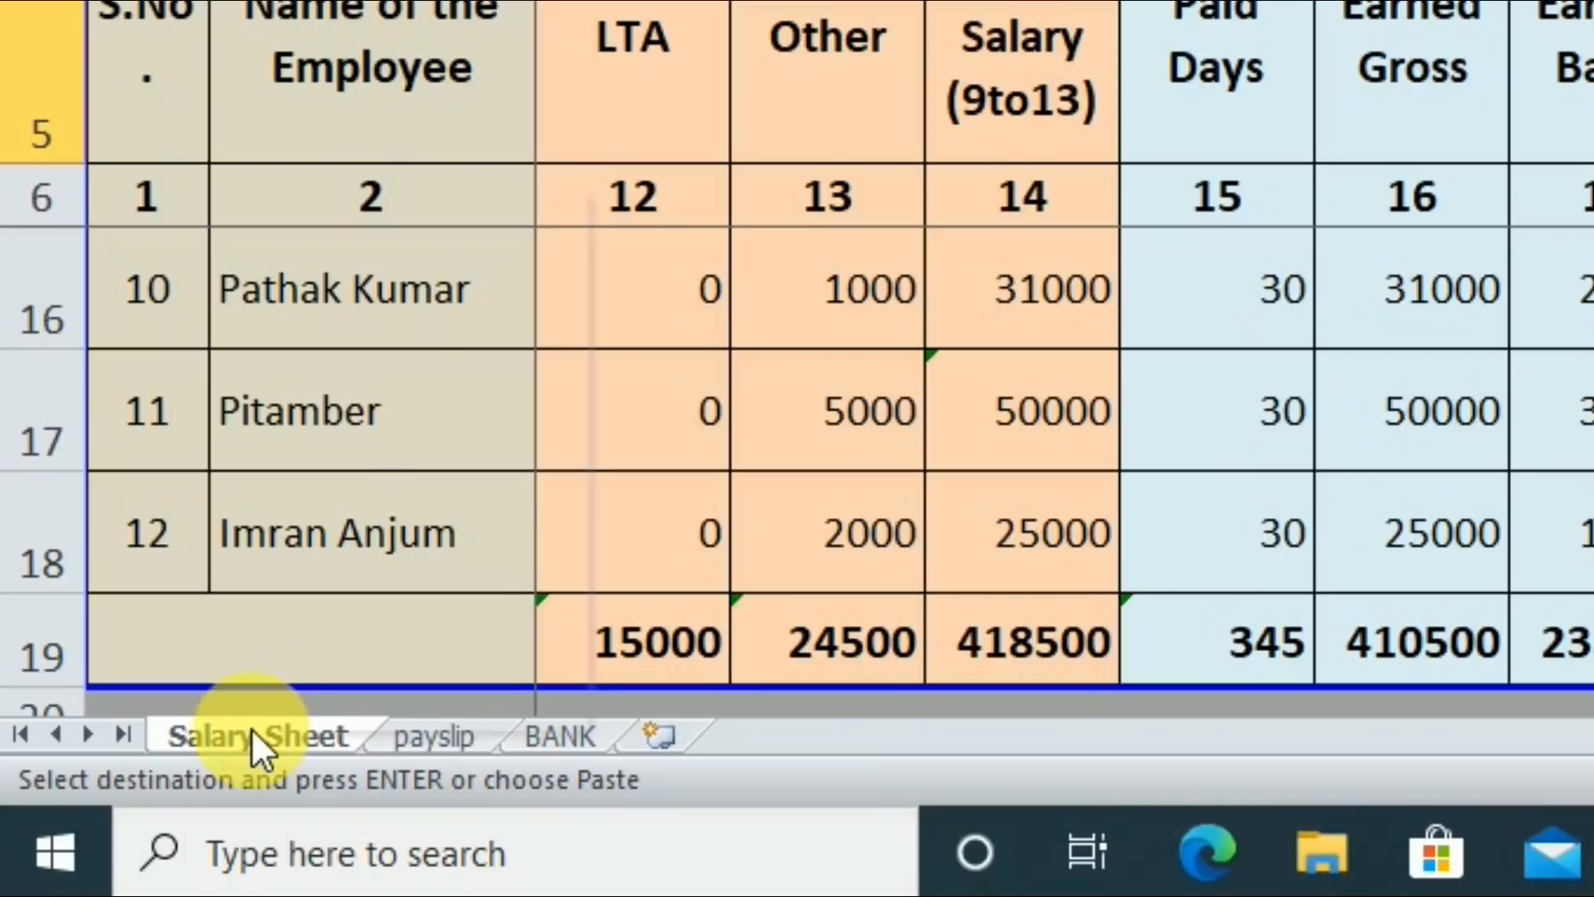
{"action": "right_click", "coordinate": [122, 816]}
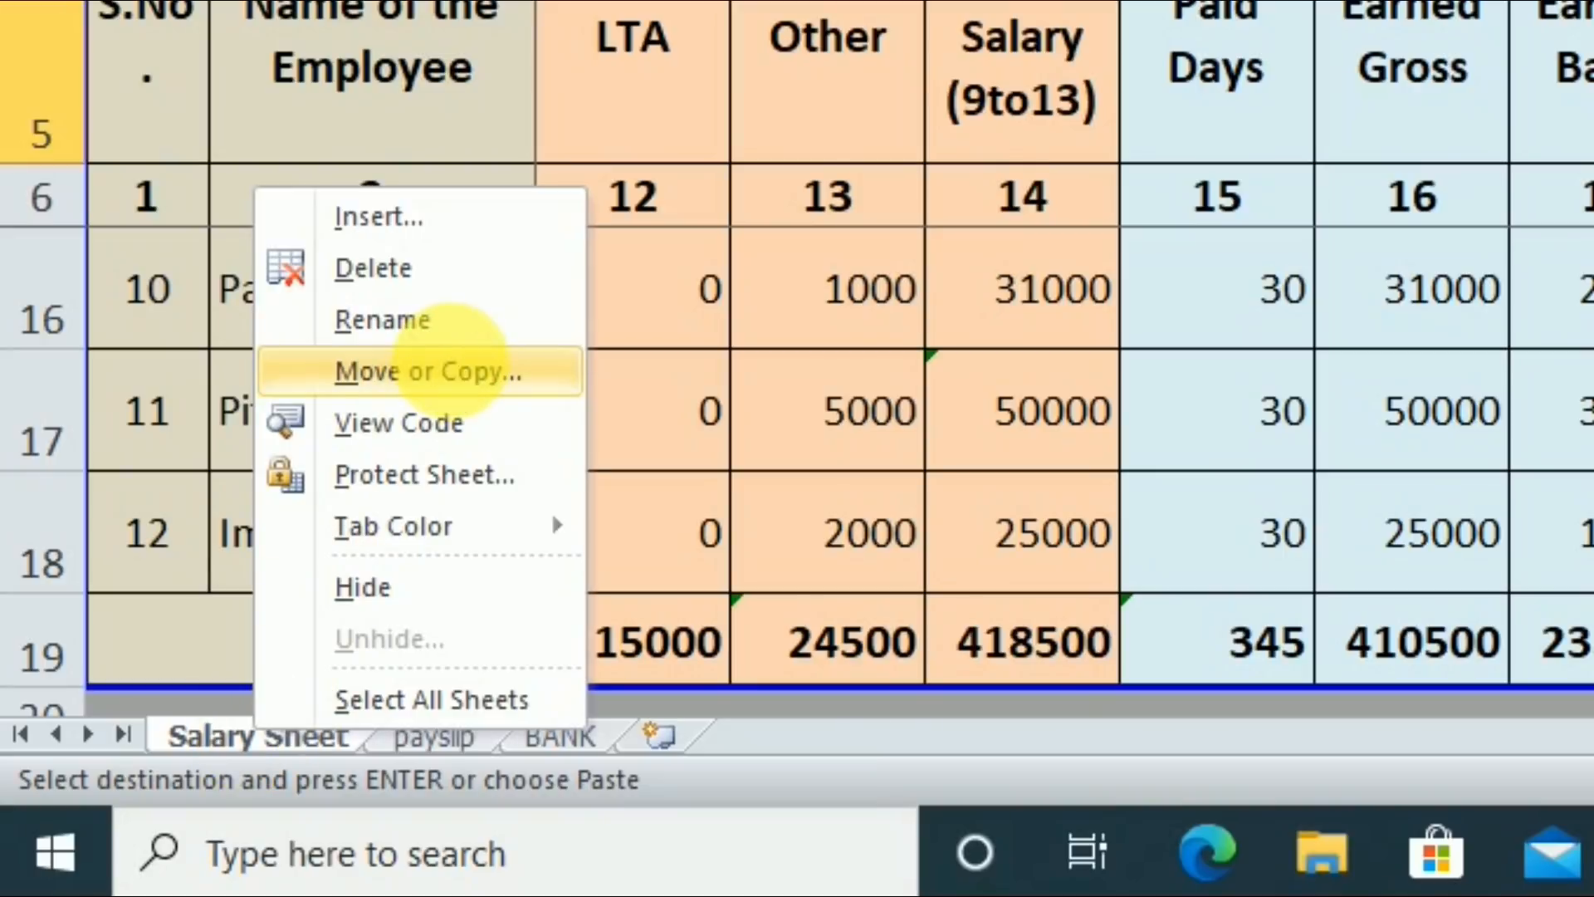
{"action": "left_click", "coordinate": [462, 371]}
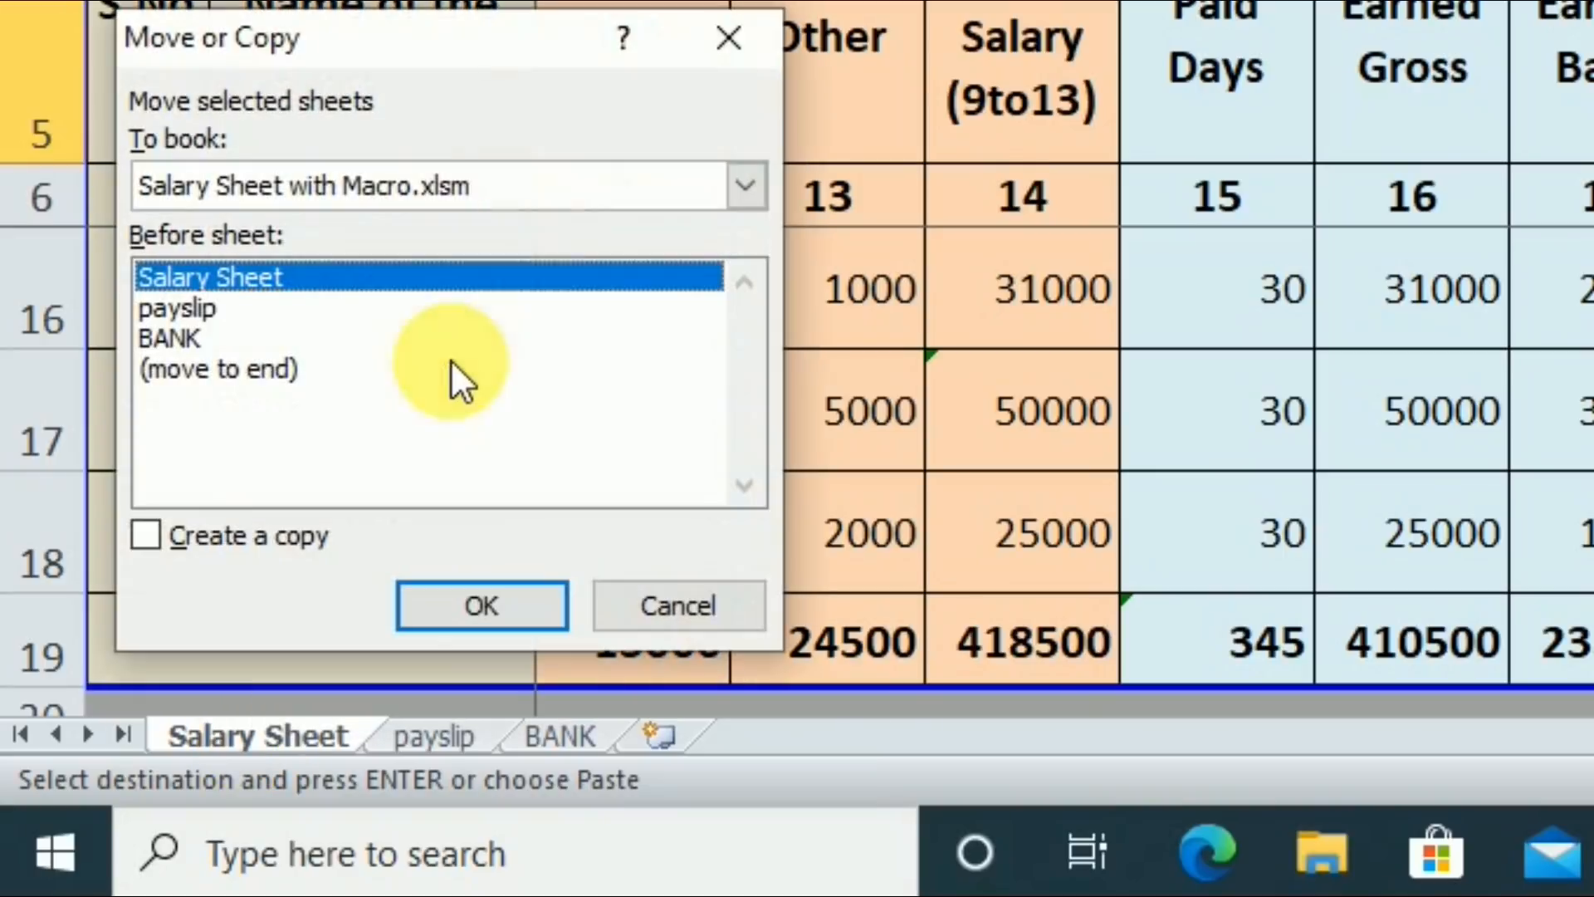
{"action": "left_click", "coordinate": [297, 189]}
{"action": "left_click", "coordinate": [251, 227]}
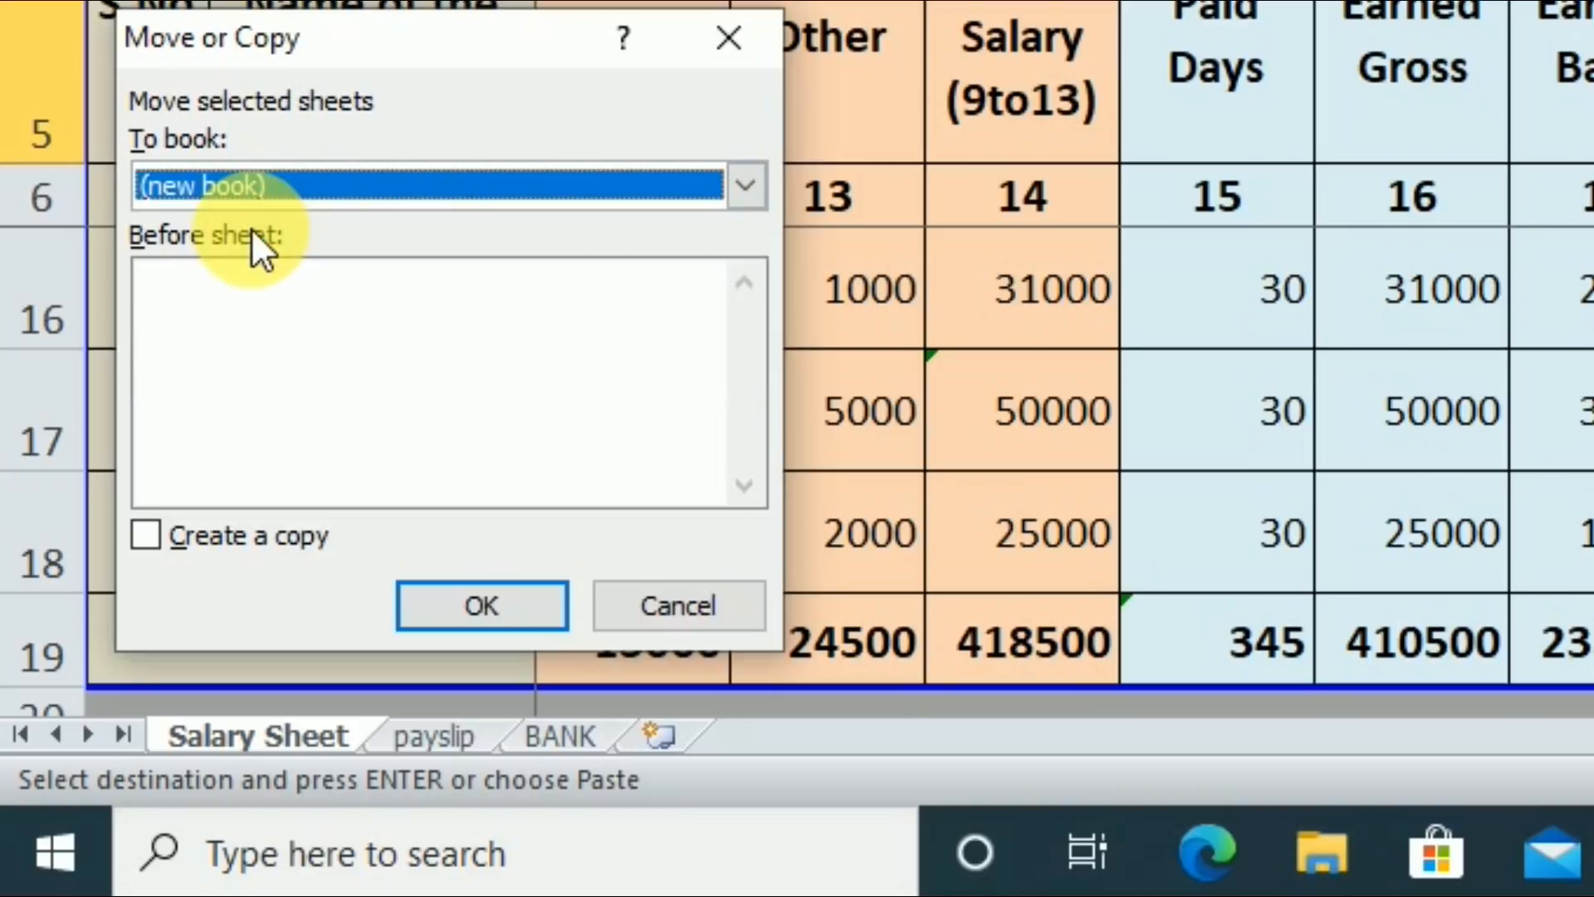
{"action": "left_click", "coordinate": [177, 532]}
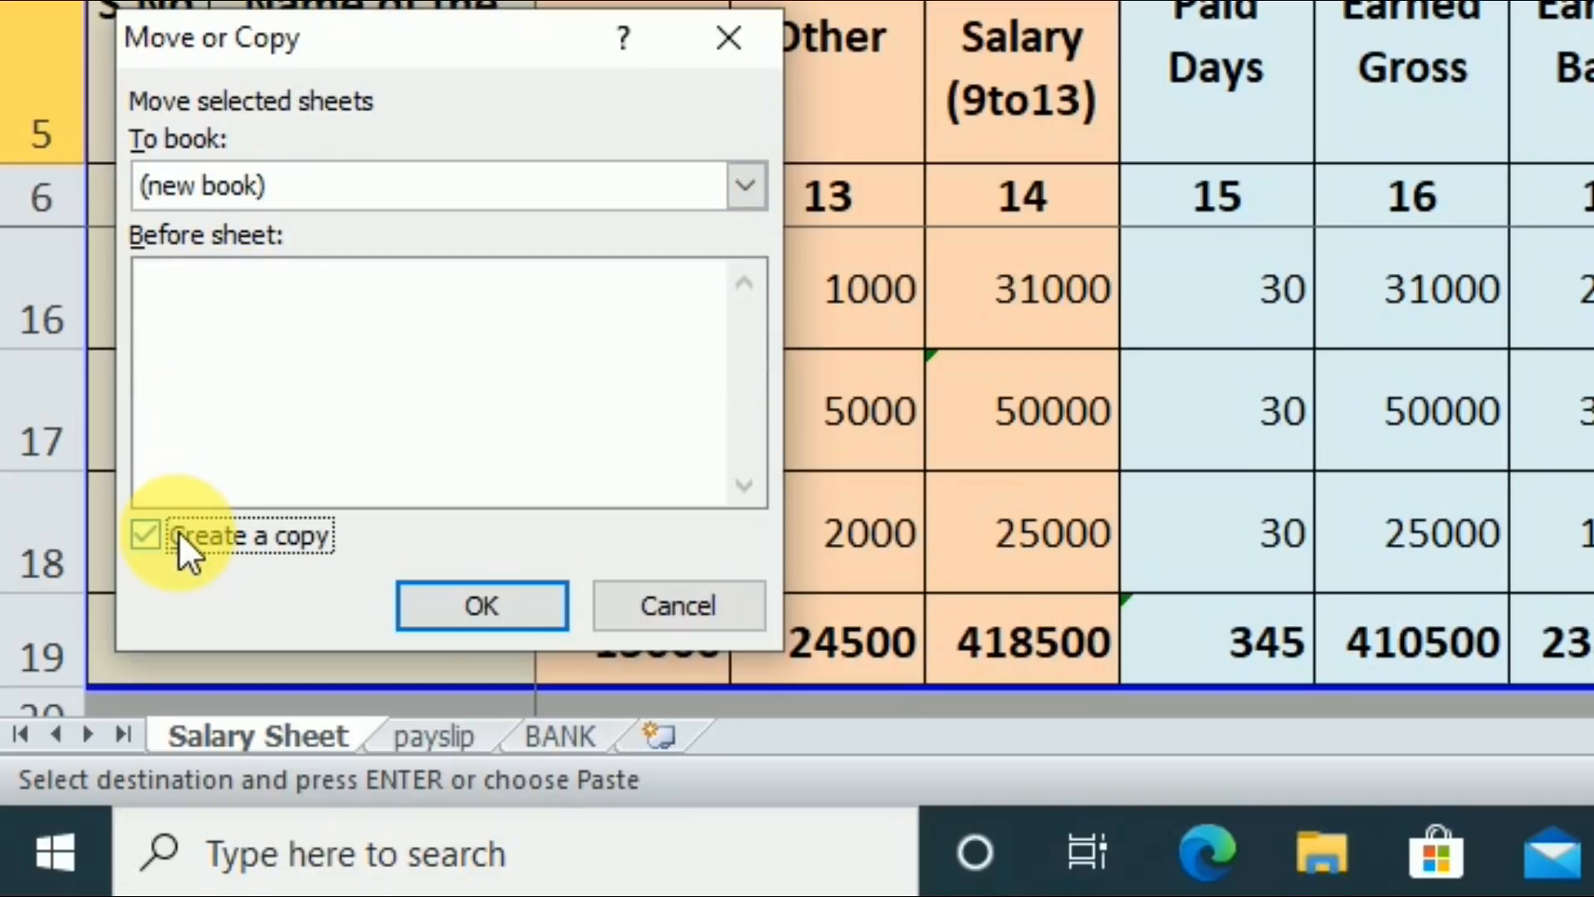
{"action": "left_click", "coordinate": [453, 610]}
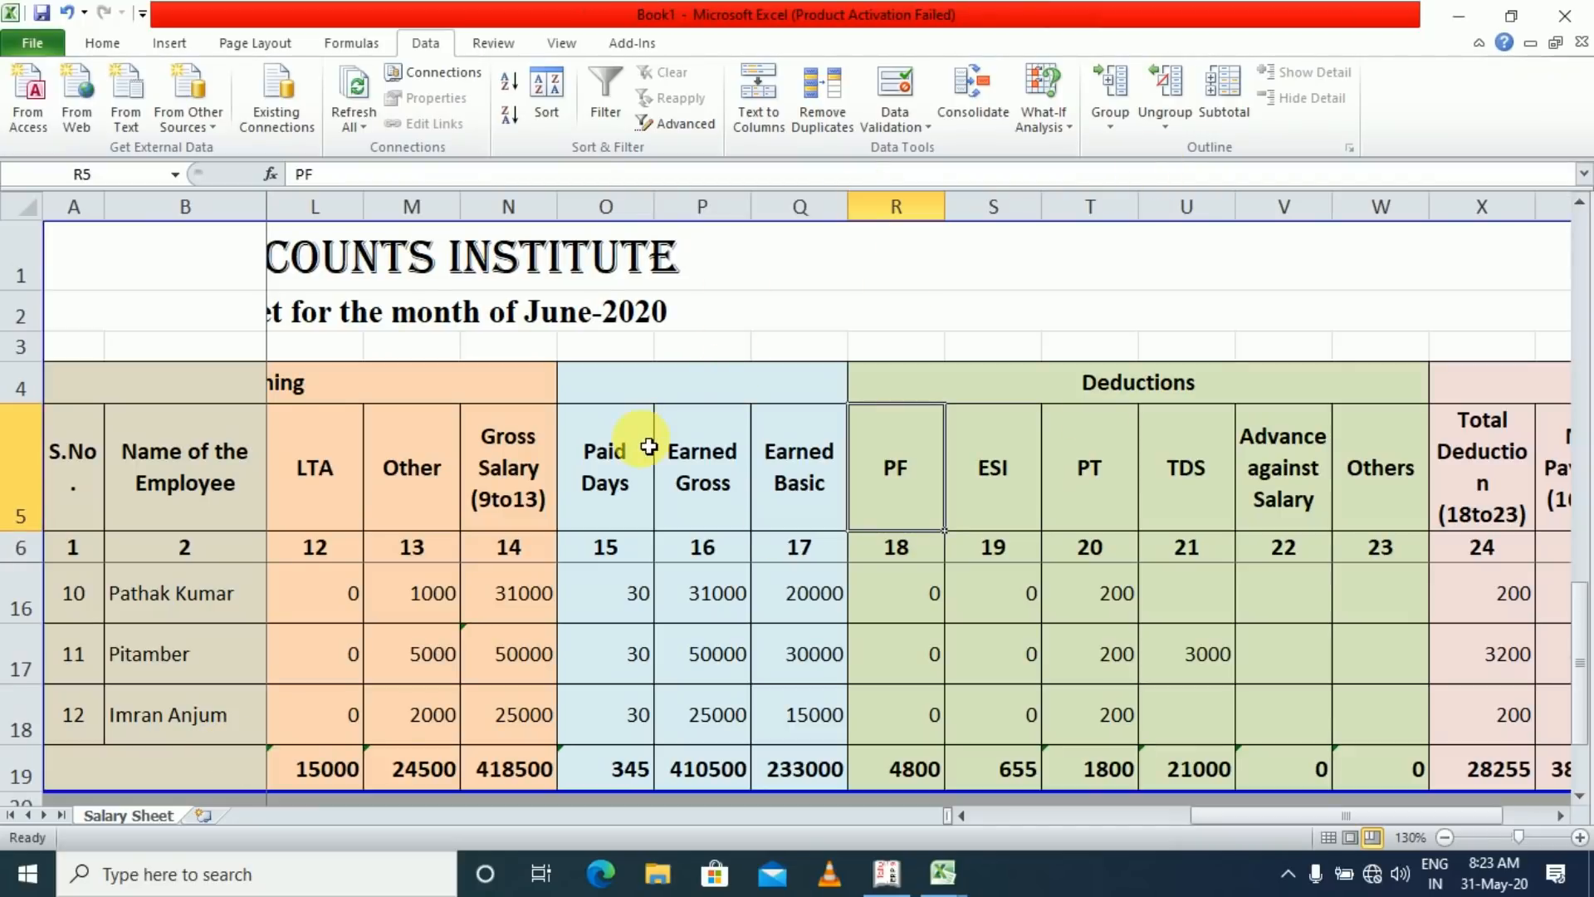
Save the new workbook as "Pf for june-20".
{"action": "type", "text": "20"}
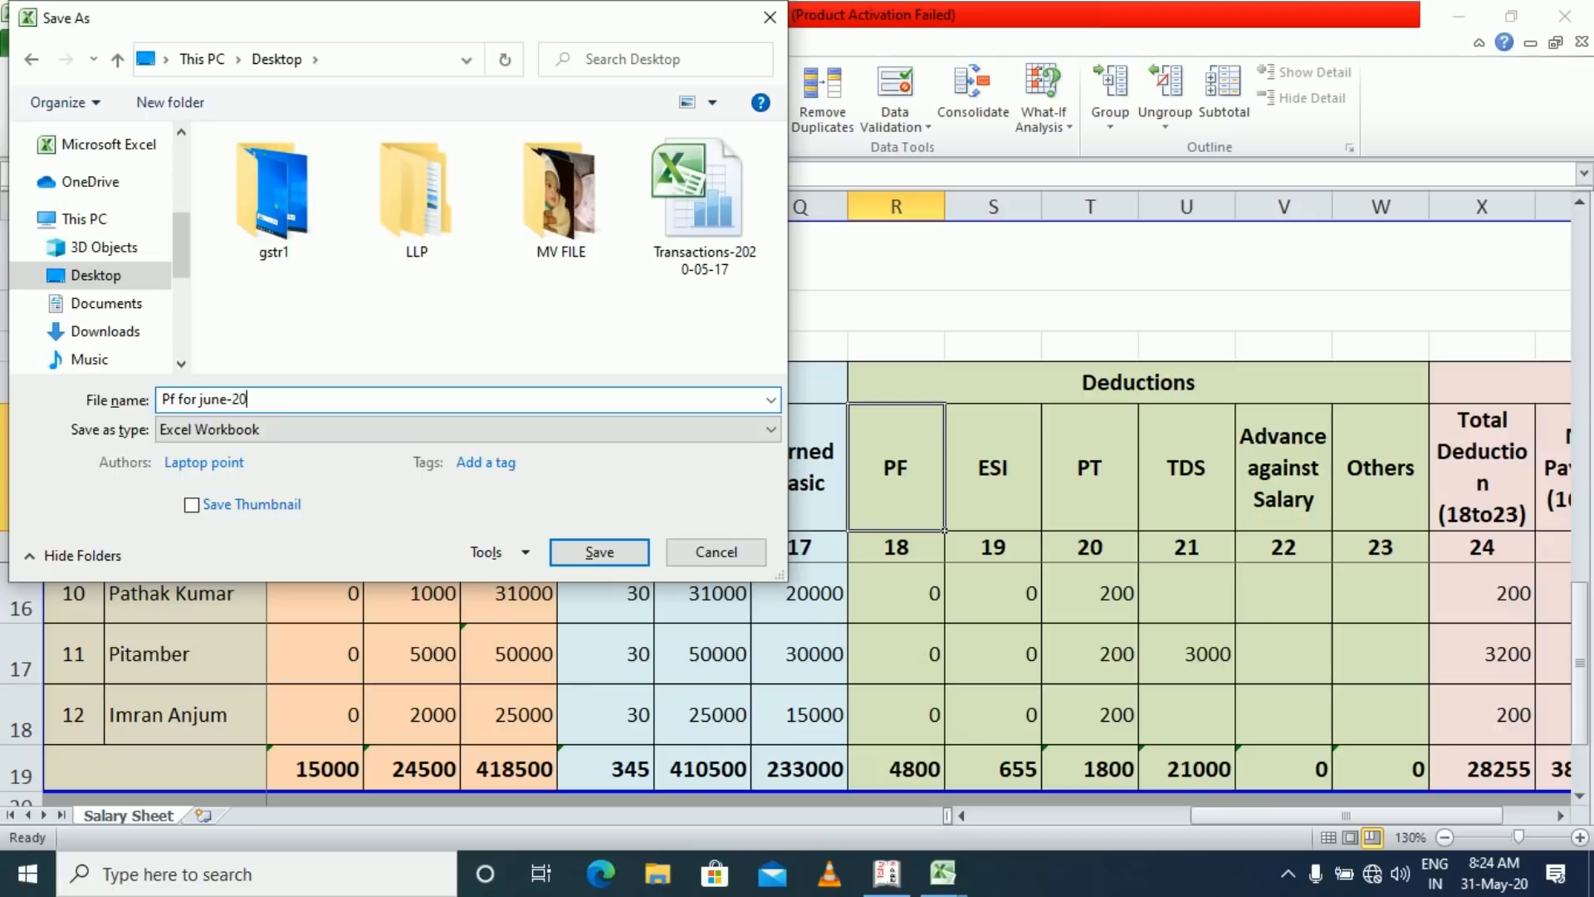
{"action": "key", "text": "Return"}
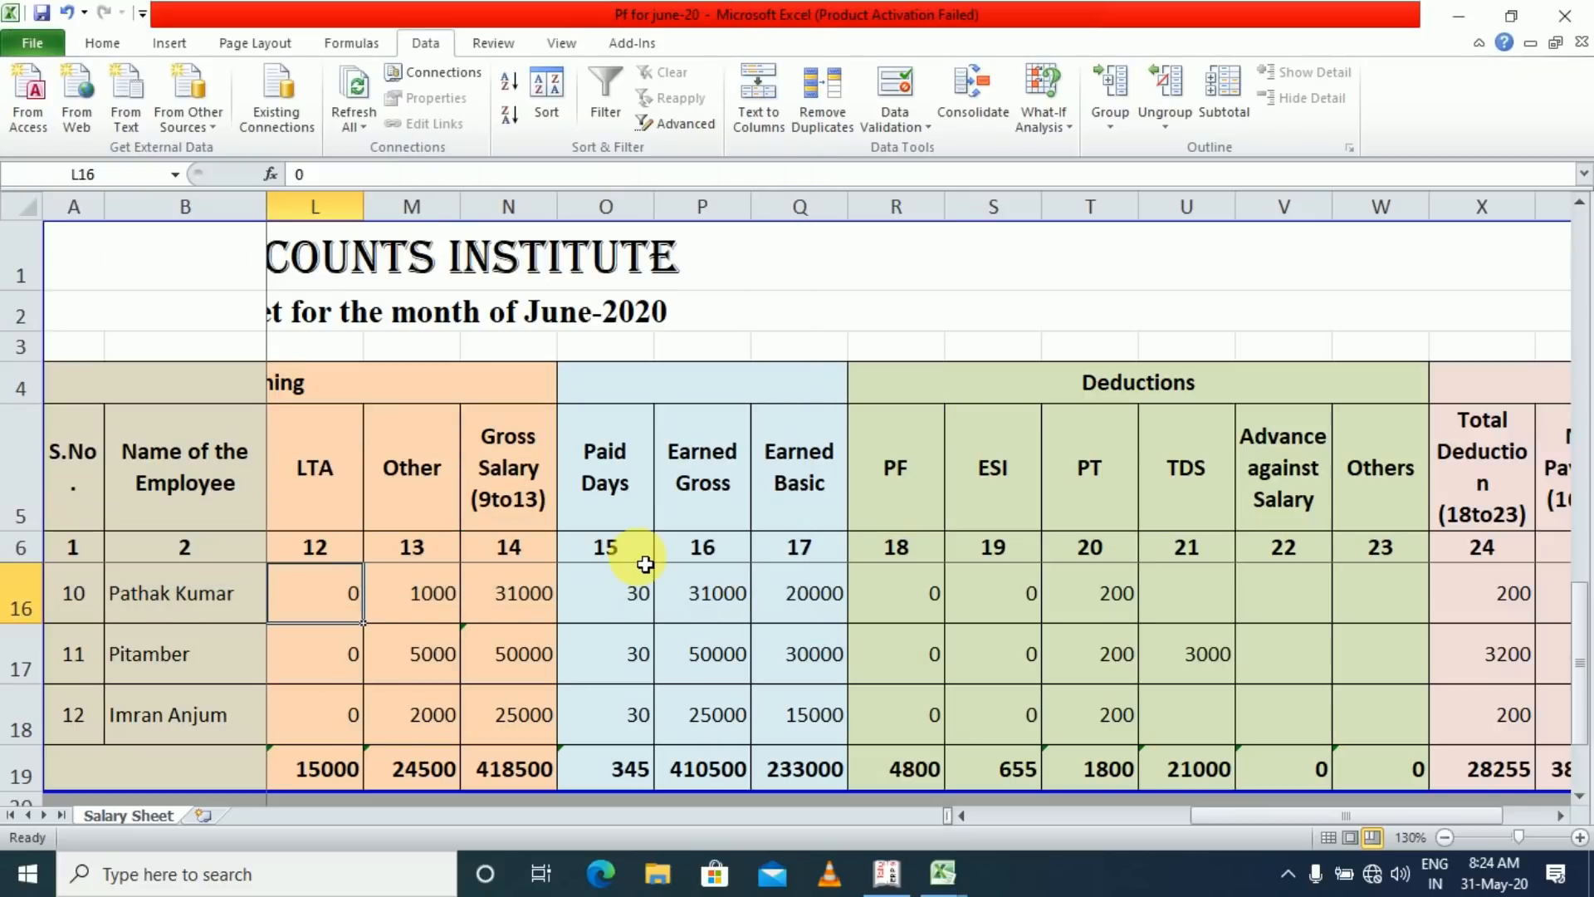
Select the table's header row from S.No to Remarks and apply a filter to it.
{"action": "left_click", "coordinate": [817, 512]}
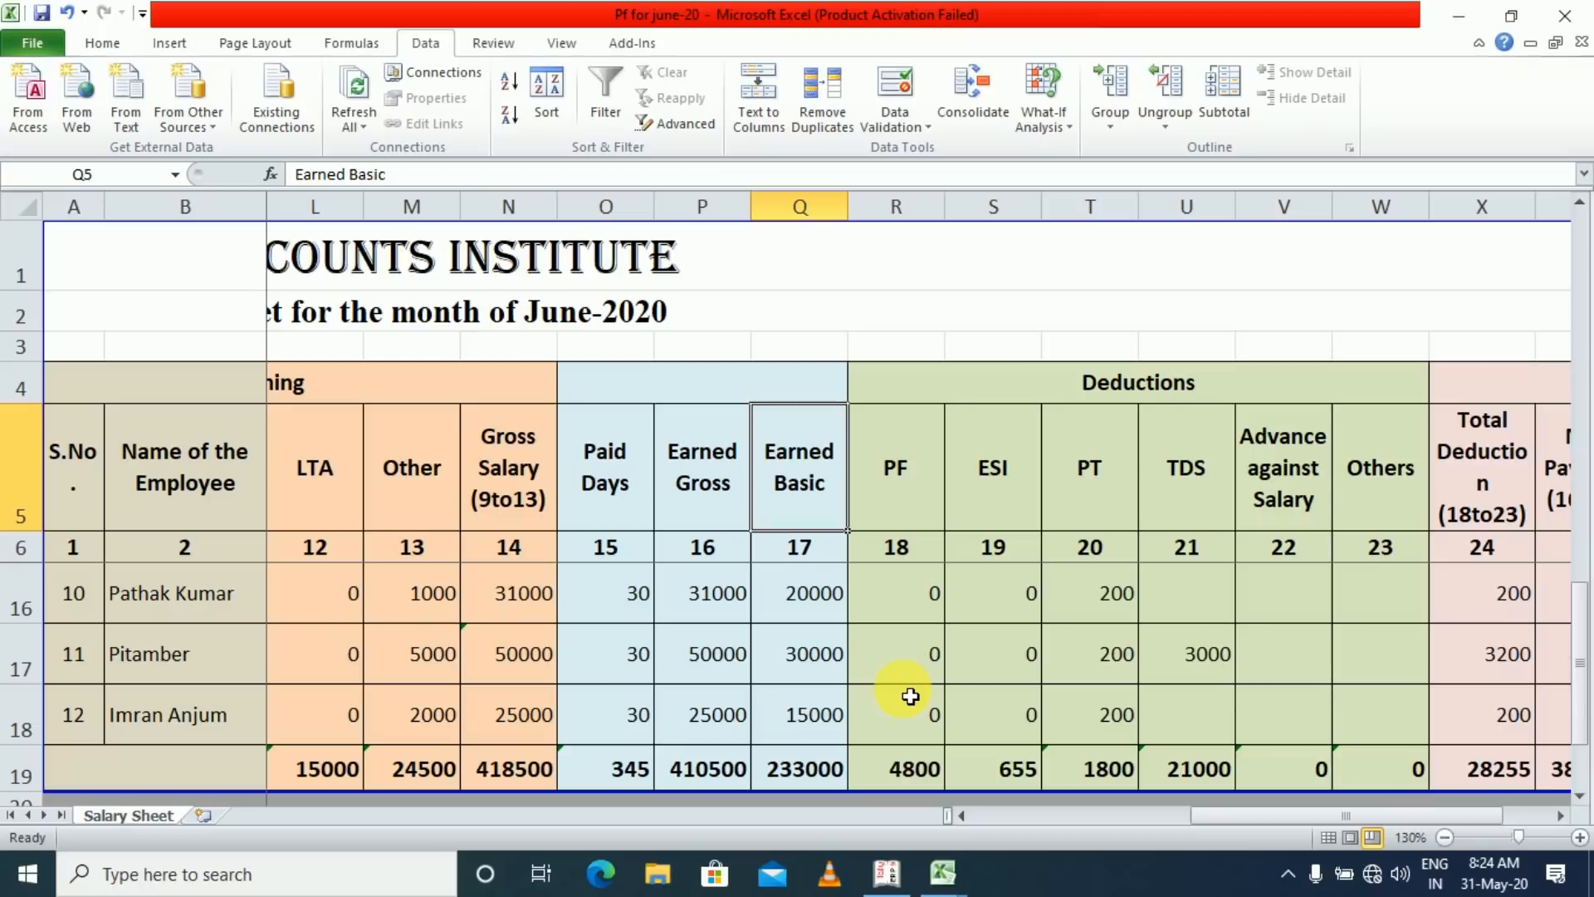
{"action": "left_click", "coordinate": [88, 465]}
{"action": "key", "text": "Right"}
{"action": "key", "text": "Right"}
{"action": "key", "text": "Right"}
{"action": "key", "text": "Home"}
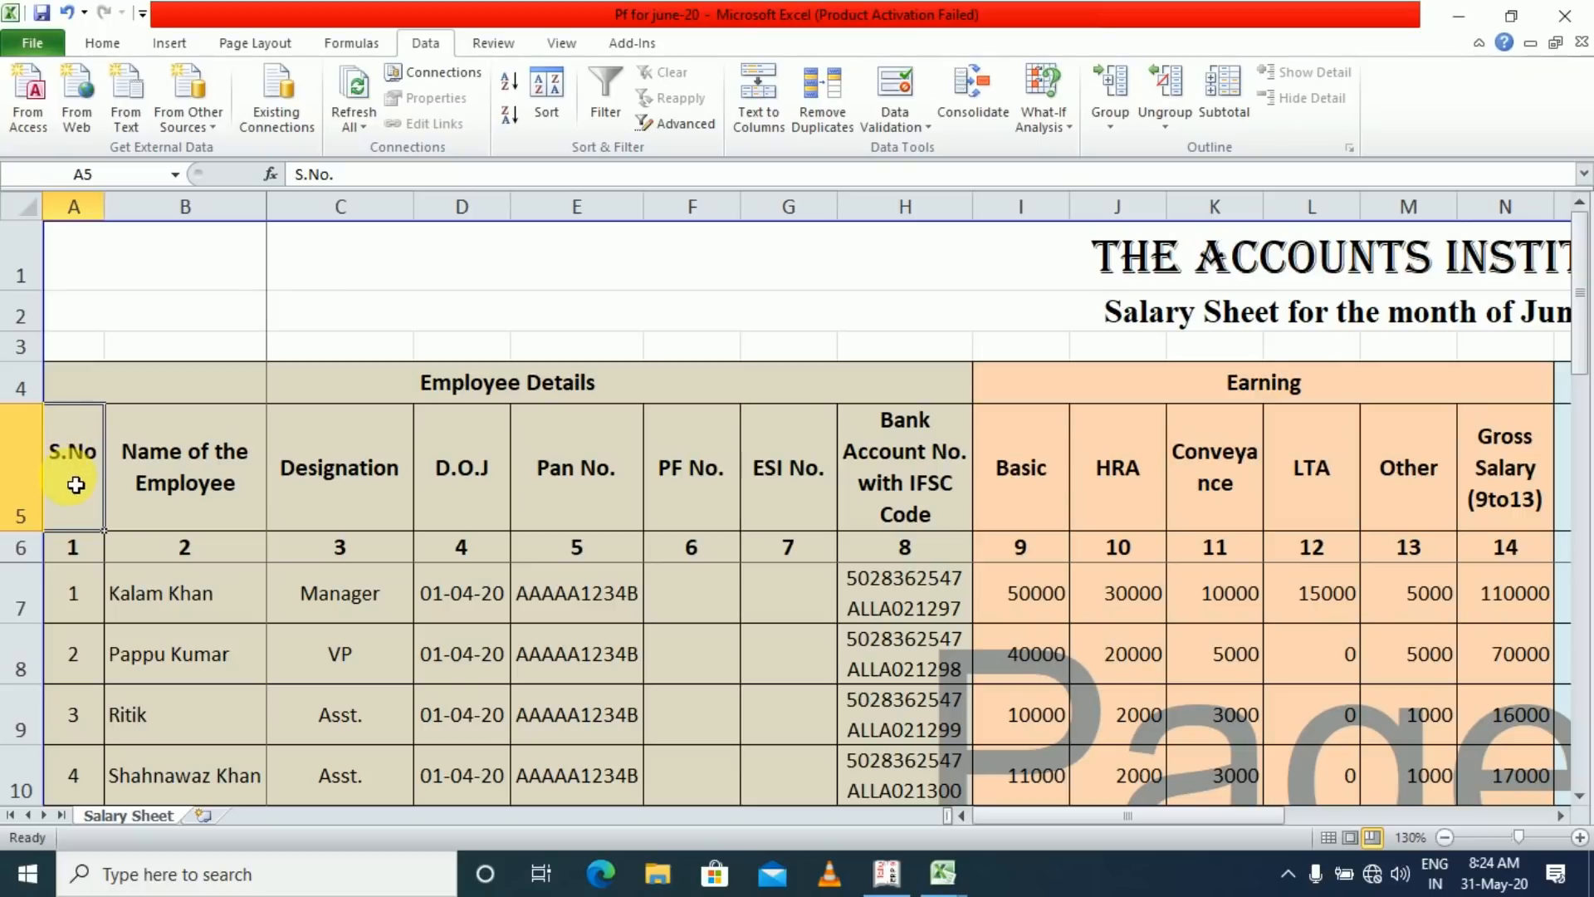
{"action": "left_click", "coordinate": [210, 486]}
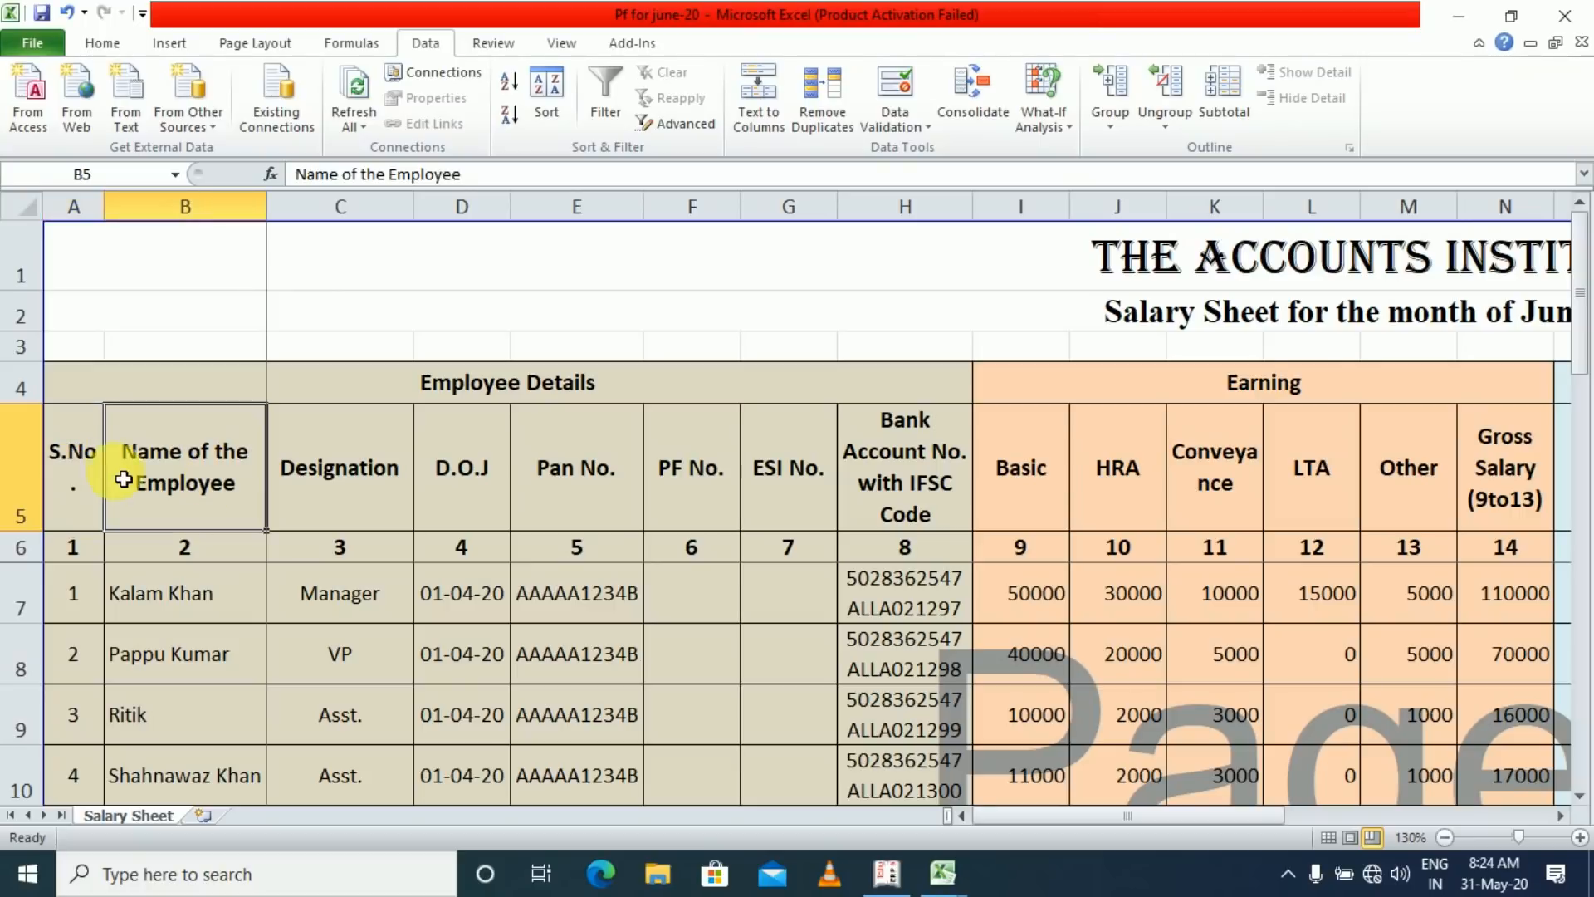
{"action": "left_click", "coordinate": [81, 479]}
{"action": "key", "text": "ctrl+shift+Right"}
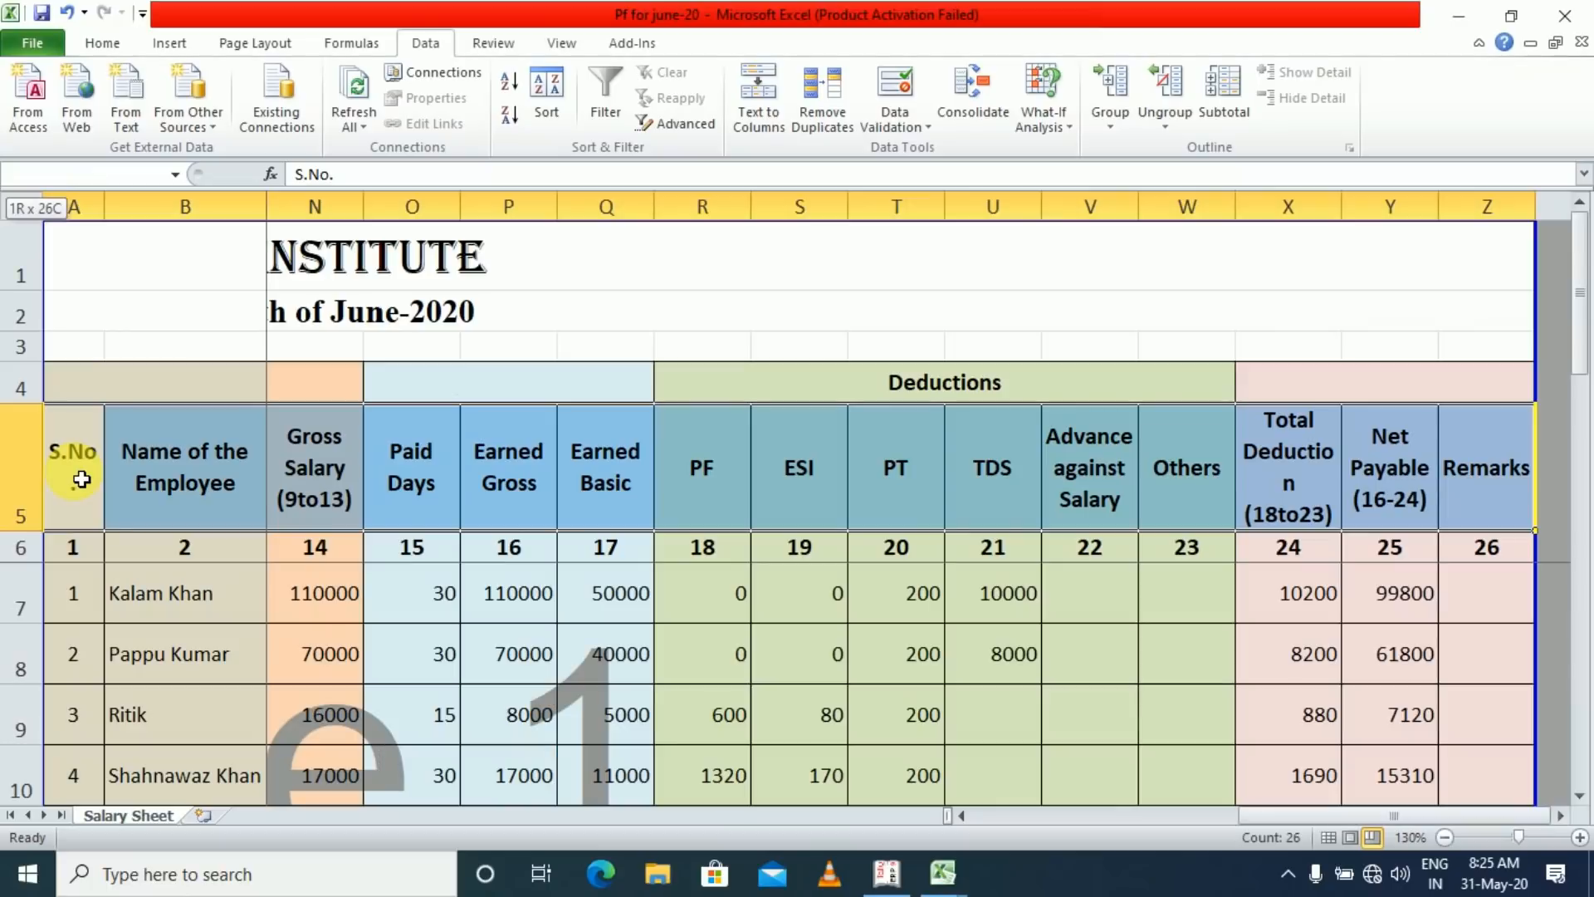
{"action": "key", "text": "shift+Down"}
{"action": "key", "text": "shift+Down"}
{"action": "key", "text": "shift+Down"}
{"action": "key", "text": "shift+Down"}
{"action": "key", "text": "shift+Down"}
{"action": "key", "text": "shift+Down"}
{"action": "key", "text": "shift+Down"}
{"action": "key", "text": "shift+Down"}
{"action": "key", "text": "shift+Down"}
{"action": "key", "text": "shift+Down"}
{"action": "key", "text": "shift+Down"}
{"action": "key", "text": "shift+Down"}
{"action": "key", "text": "shift+Down"}
{"action": "key", "text": "shift+Down"}
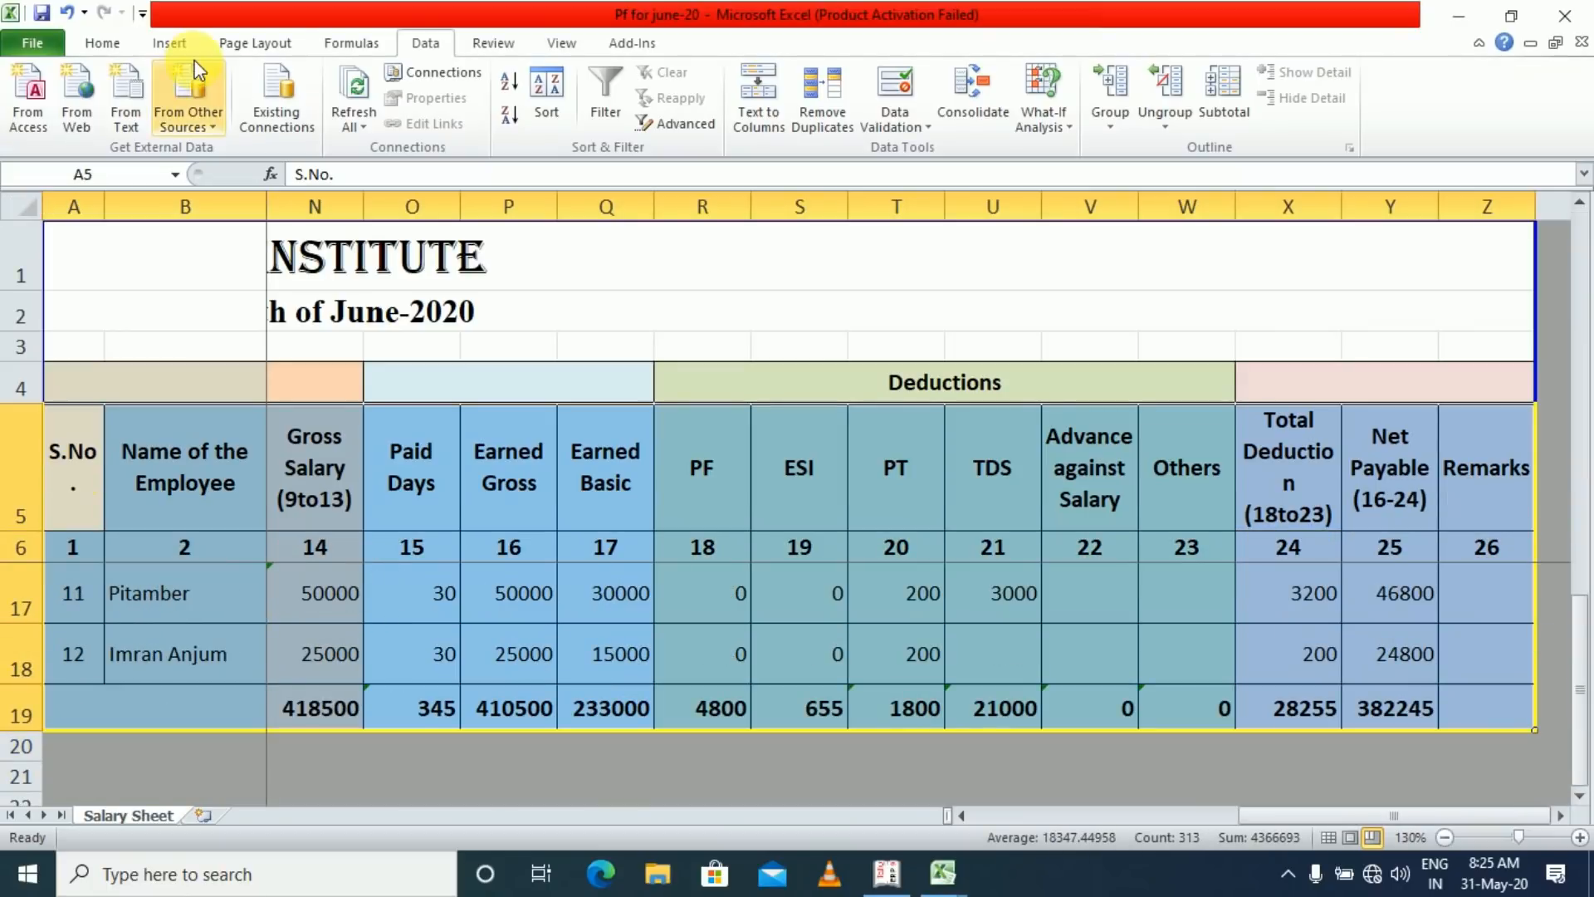
{"action": "left_click", "coordinate": [606, 87]}
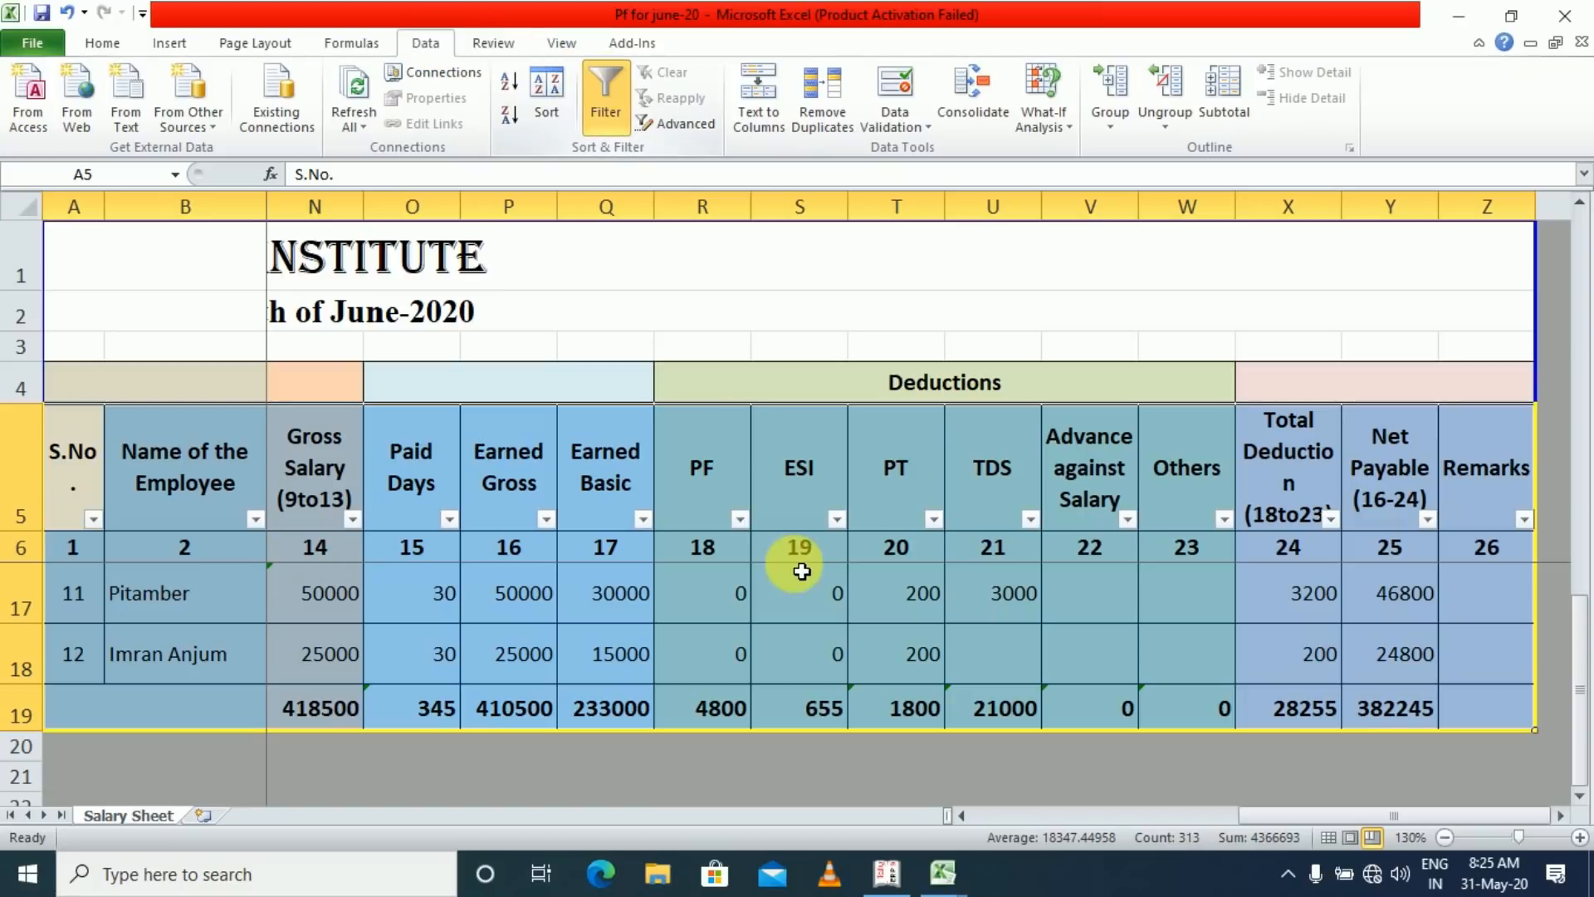
Filter the PF column to show only rows with a PF of 0.
{"action": "left_click", "coordinate": [837, 590]}
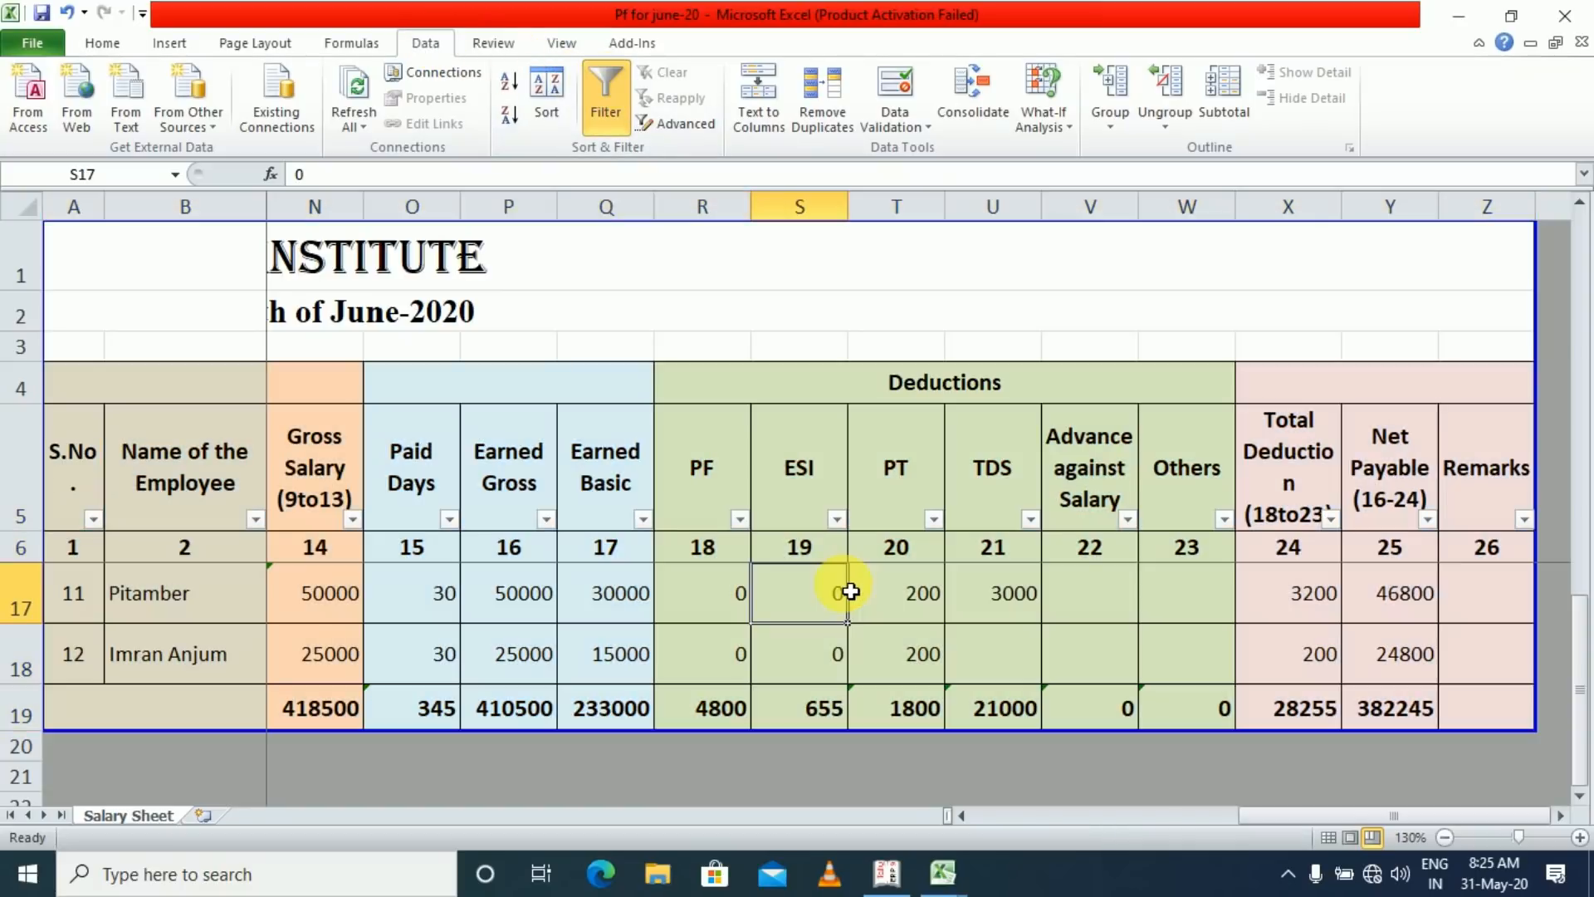
{"action": "left_click", "coordinate": [713, 498]}
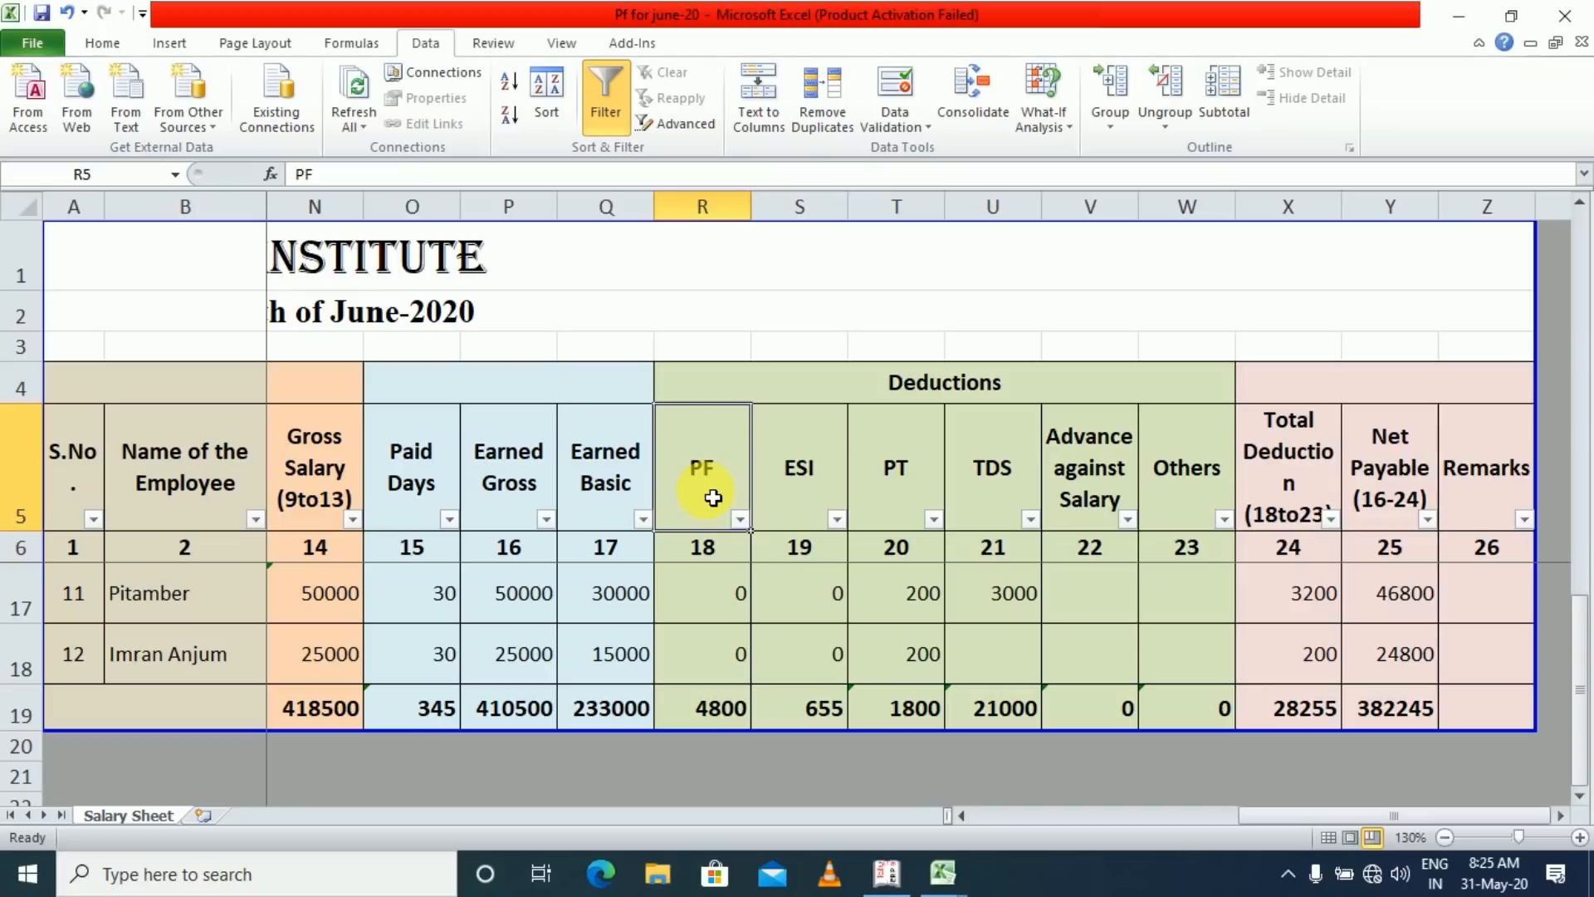
{"action": "left_click", "coordinate": [740, 519]}
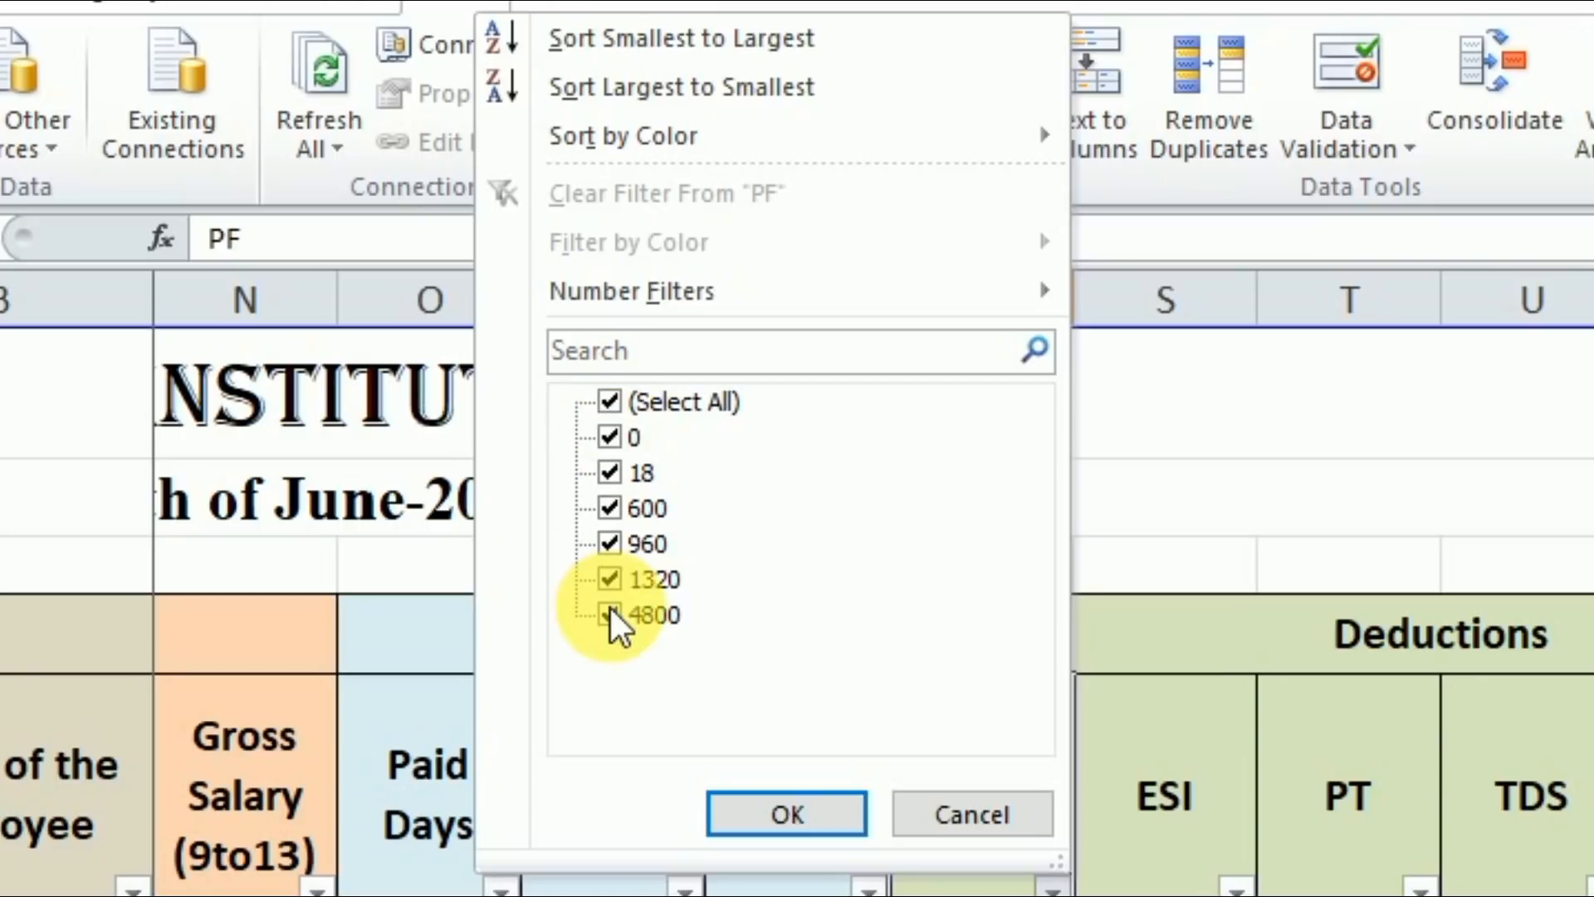
{"action": "left_click", "coordinate": [610, 405]}
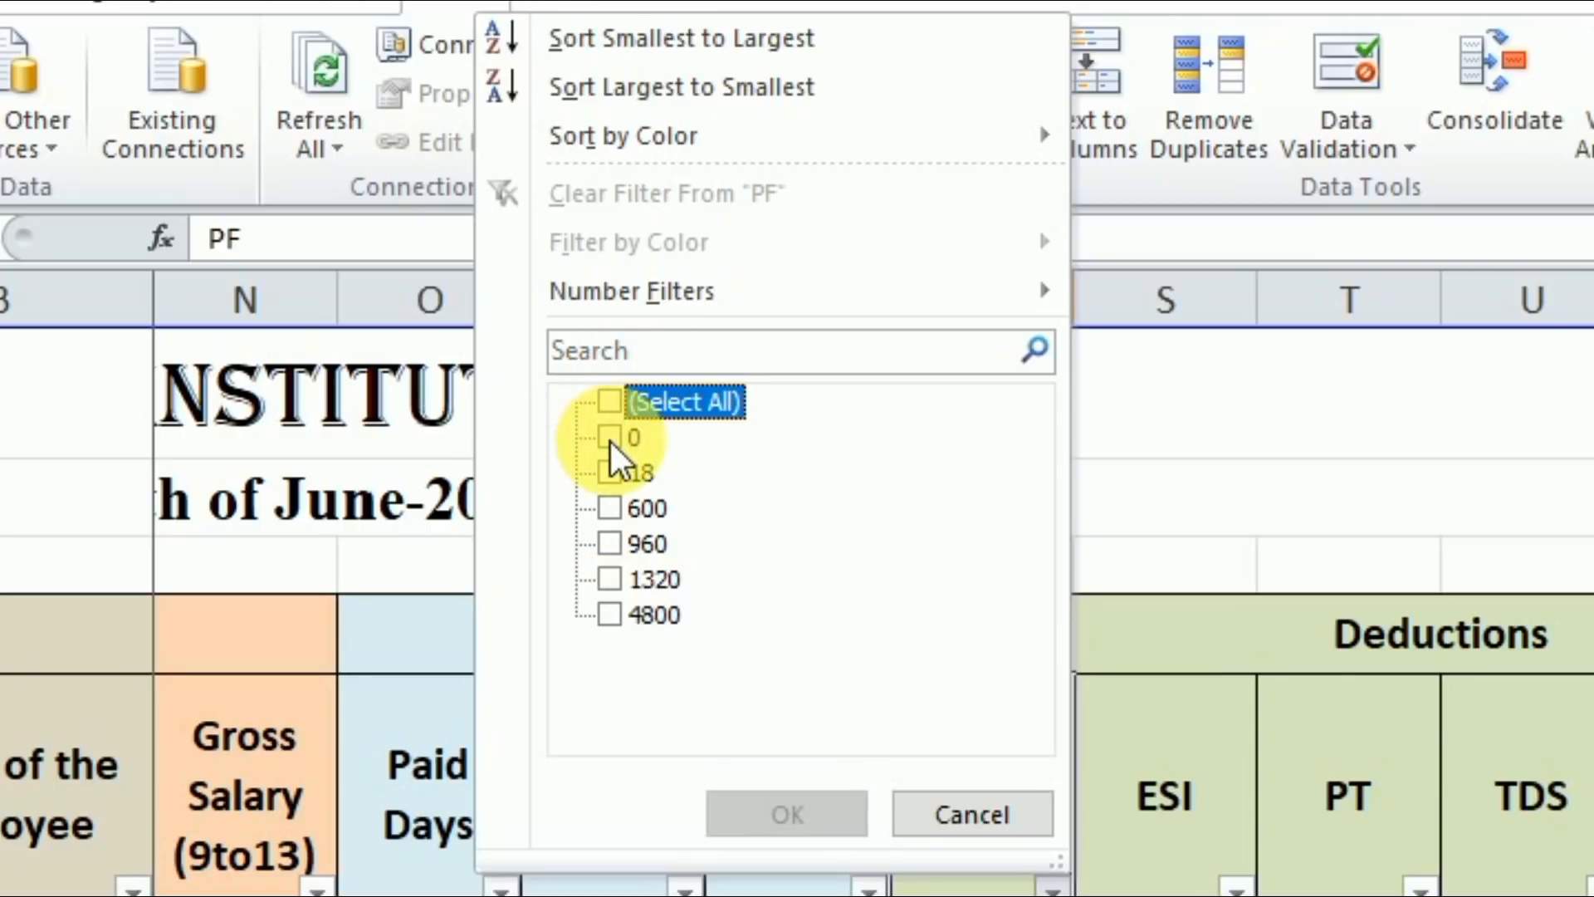
{"action": "left_click", "coordinate": [611, 438]}
{"action": "left_click", "coordinate": [777, 820]}
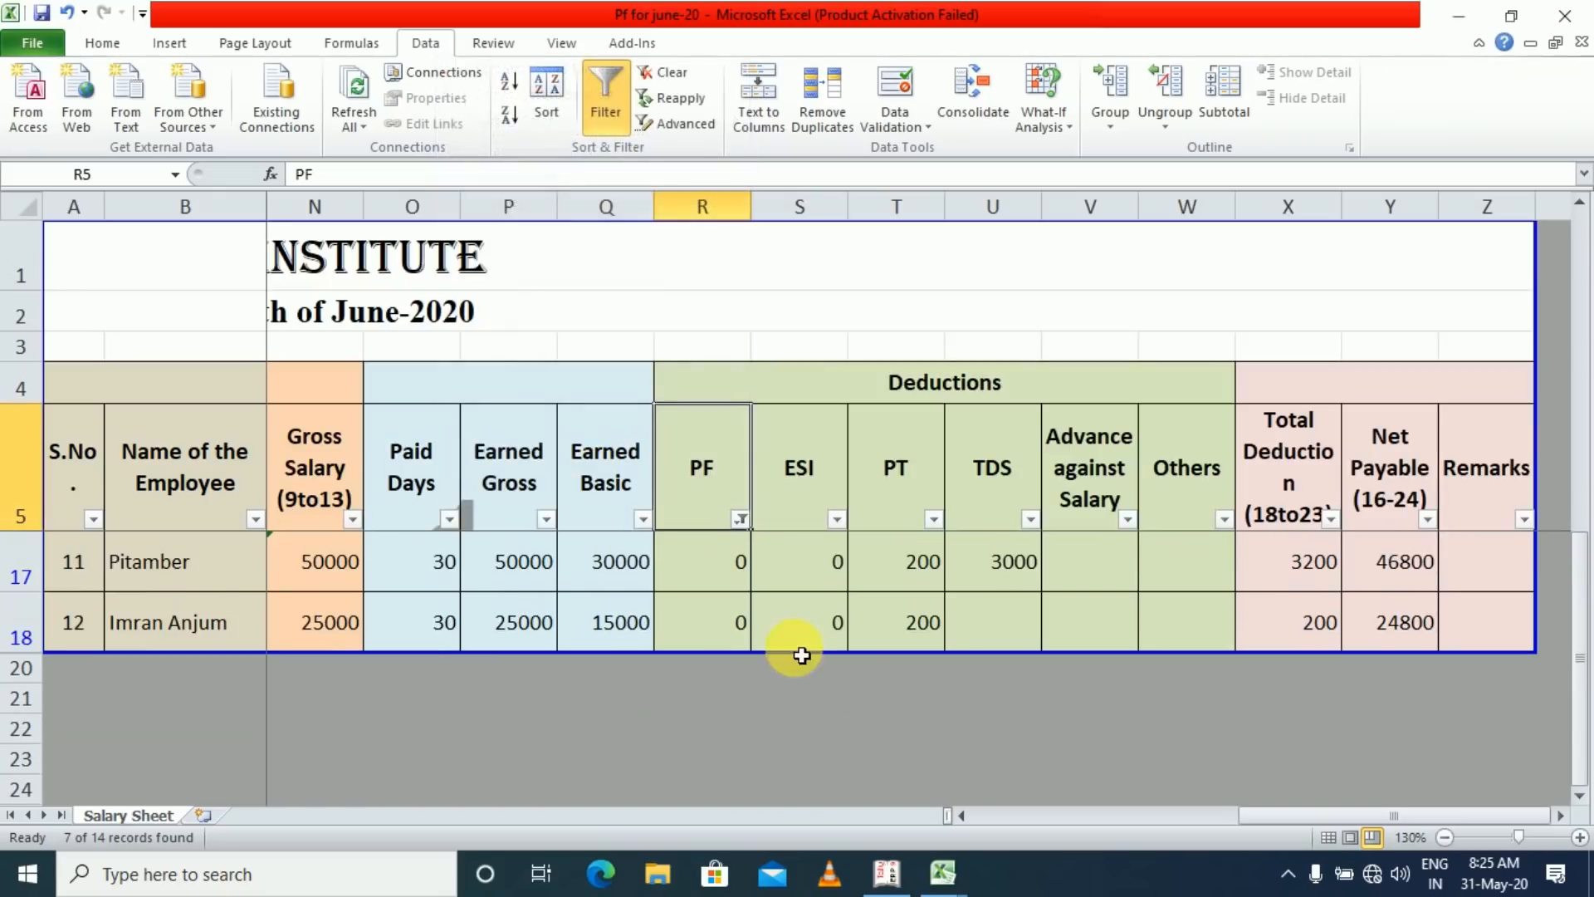
Scroll through the filtered employee rows with zero PF.
{"action": "left_click", "coordinate": [827, 584]}
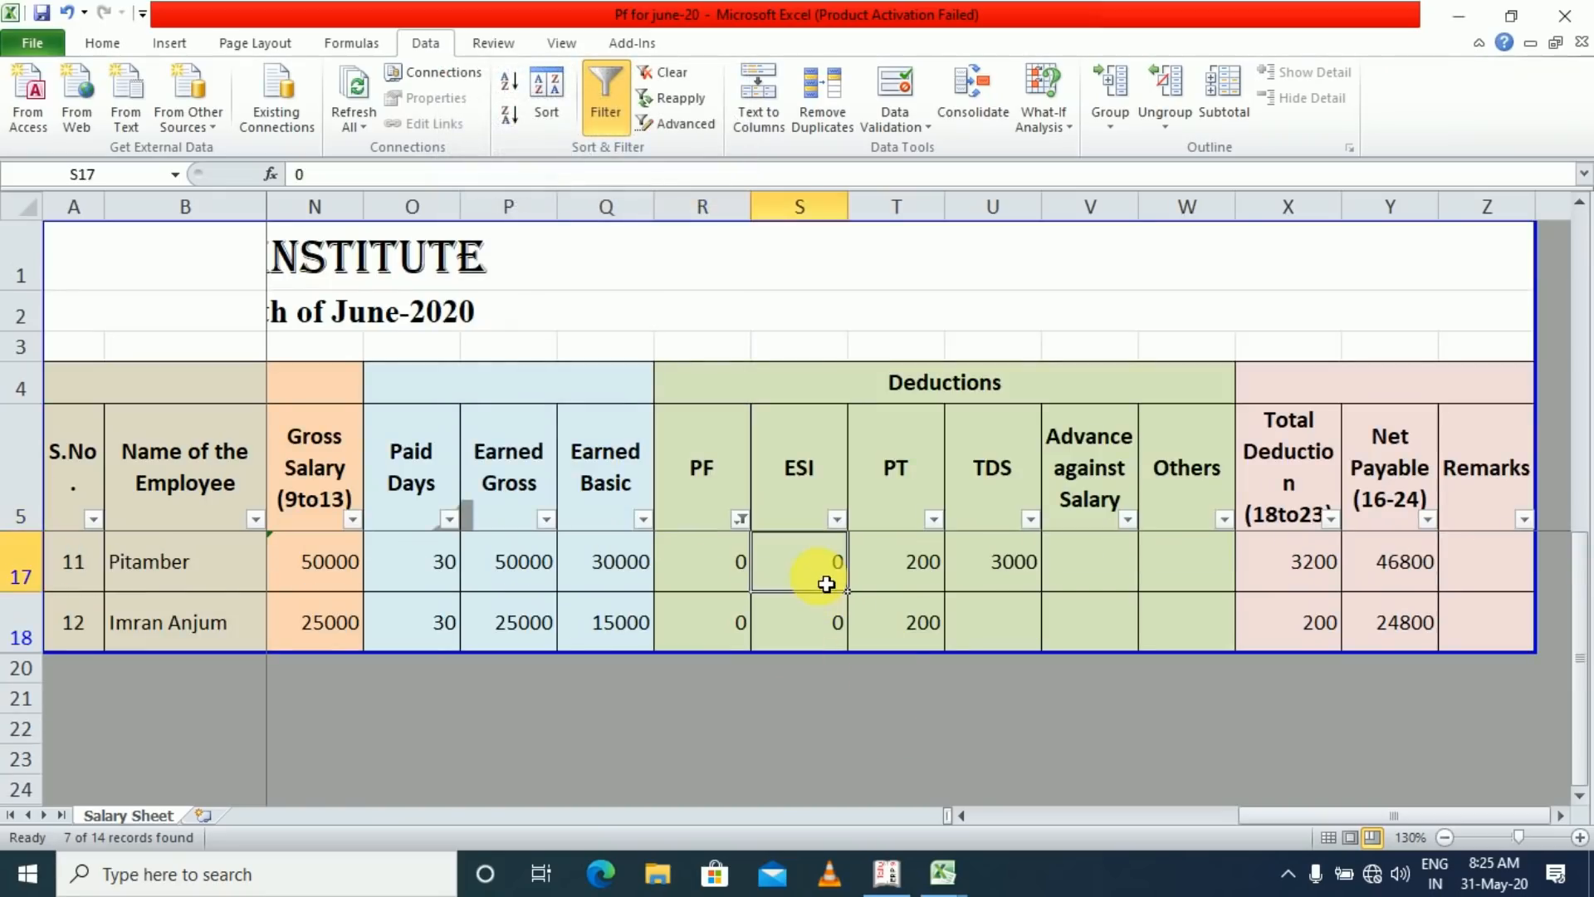
{"action": "key", "text": "Down"}
{"action": "key", "text": "Up"}
{"action": "key", "text": "ctrl+Up"}
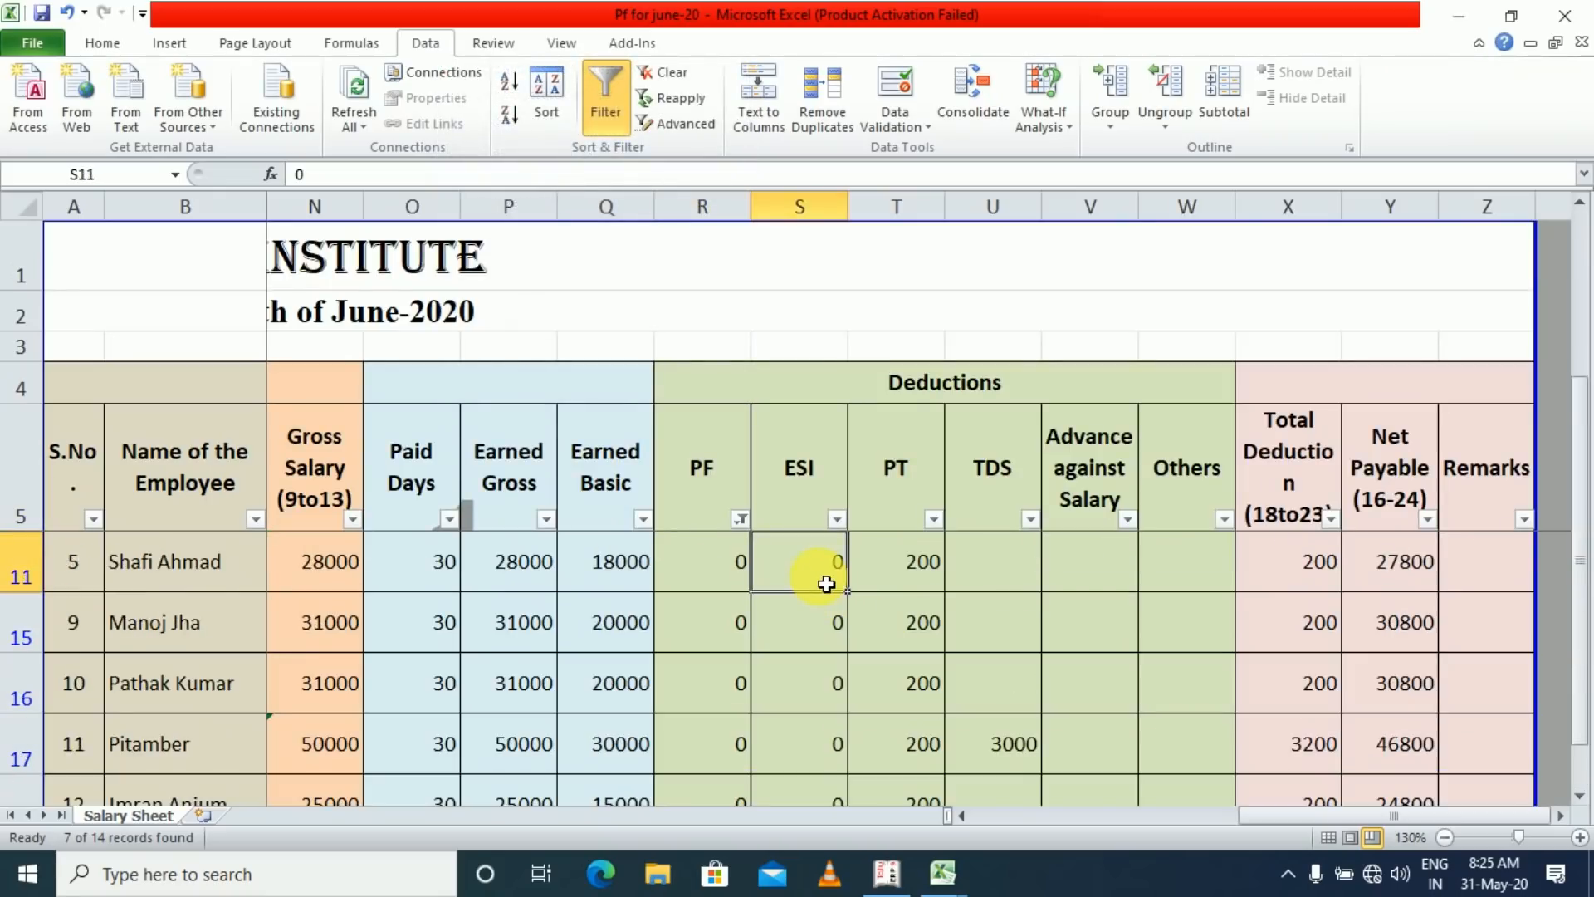
{"action": "key", "text": "Up"}
{"action": "key", "text": "Up"}
{"action": "key", "text": "Down"}
{"action": "key", "text": "Down"}
{"action": "key", "text": "Down"}
{"action": "key", "text": "Down"}
{"action": "key", "text": "Left"}
{"action": "key", "text": "Up"}
{"action": "key", "text": "Up"}
{"action": "key", "text": "Down"}
{"action": "key", "text": "Down"}
{"action": "key", "text": "Down"}
{"action": "key", "text": "Down"}
{"action": "key", "text": "Down"}
{"action": "key", "text": "Down"}
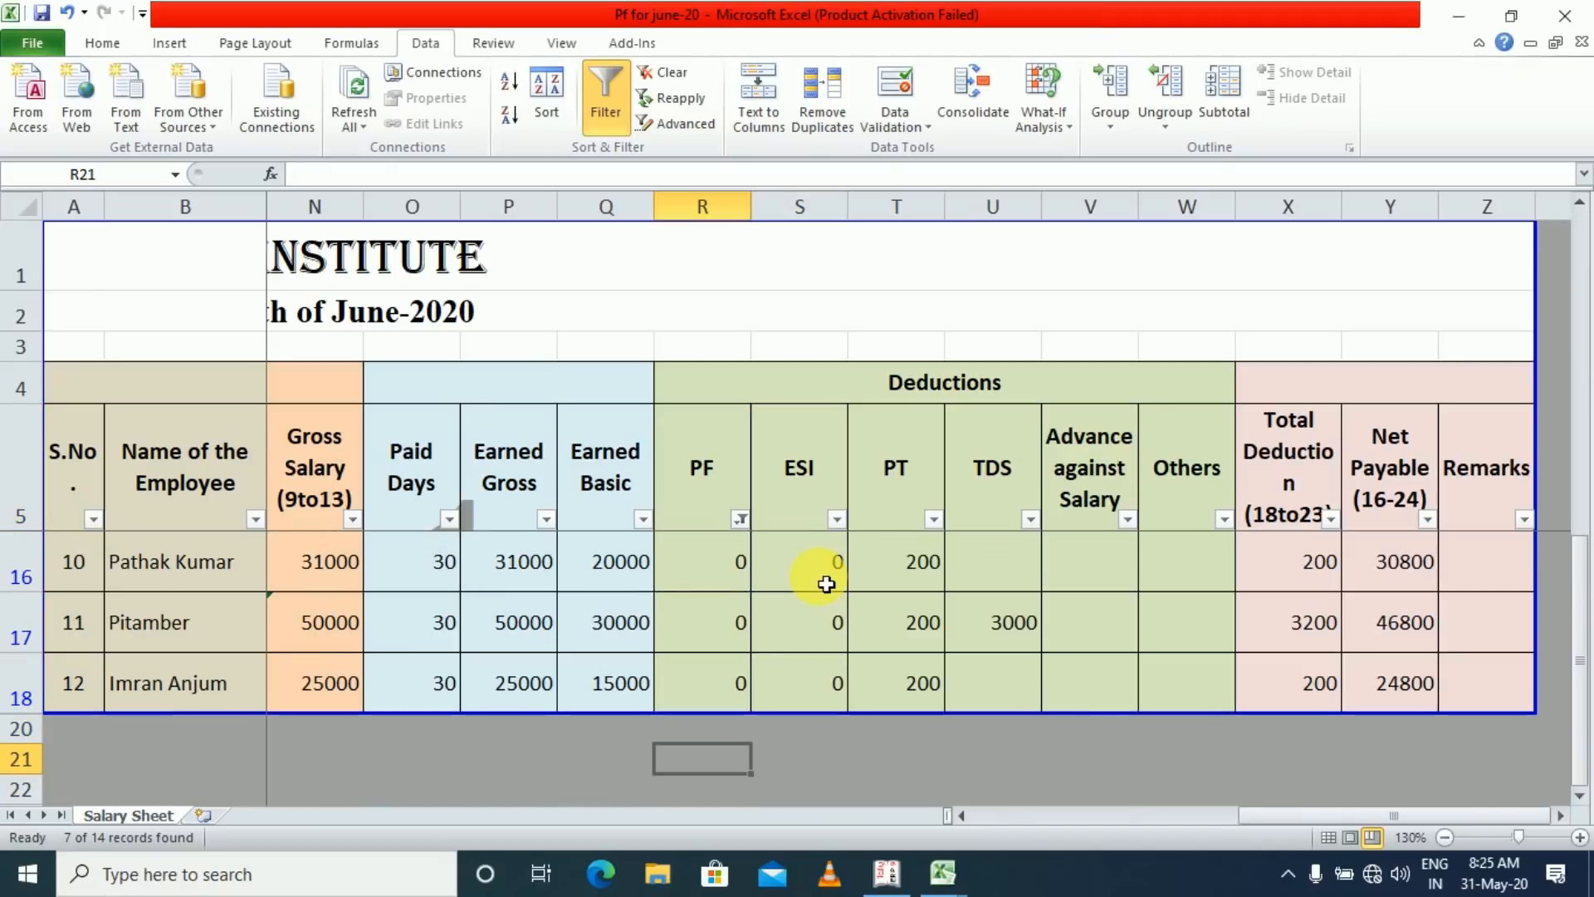
{"action": "key", "text": "Up"}
{"action": "key", "text": "Up"}
{"action": "key", "text": "Up"}
{"action": "key", "text": "Up"}
{"action": "key", "text": "Up"}
{"action": "key", "text": "Up"}
{"action": "key", "text": "Up"}
{"action": "key", "text": "Up"}
{"action": "key", "text": "Down"}
{"action": "key", "text": "Down"}
{"action": "key", "text": "Down"}
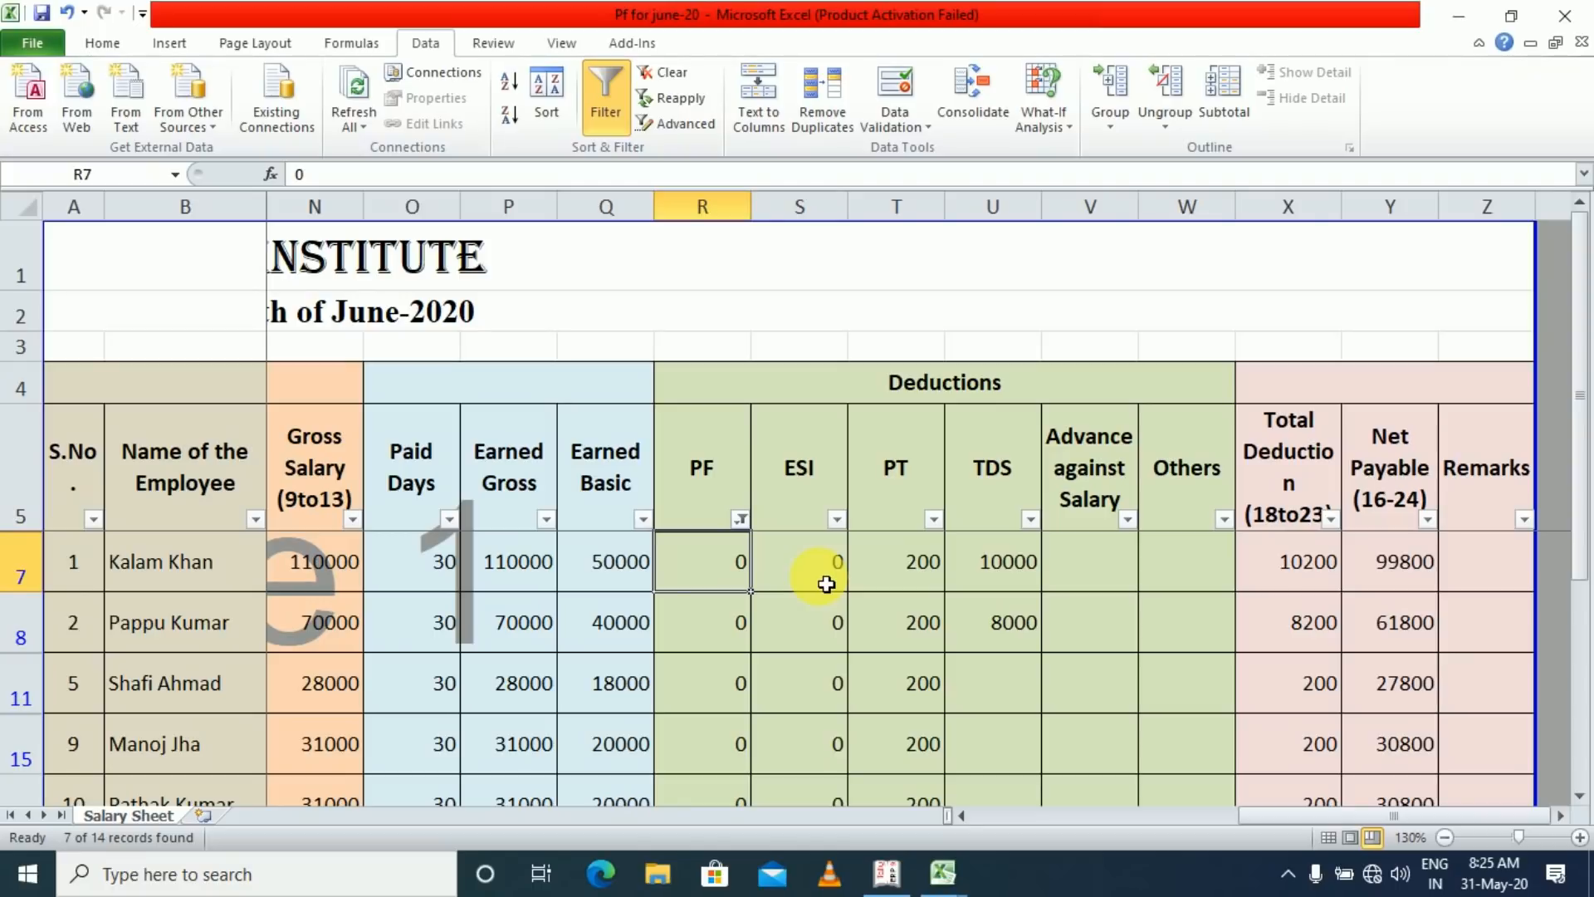
Delete the visible zero-PF employee rows and remove the filter from the table.
{"action": "left_click_drag", "start_coordinate": [50, 585], "coordinate": [24, 735]}
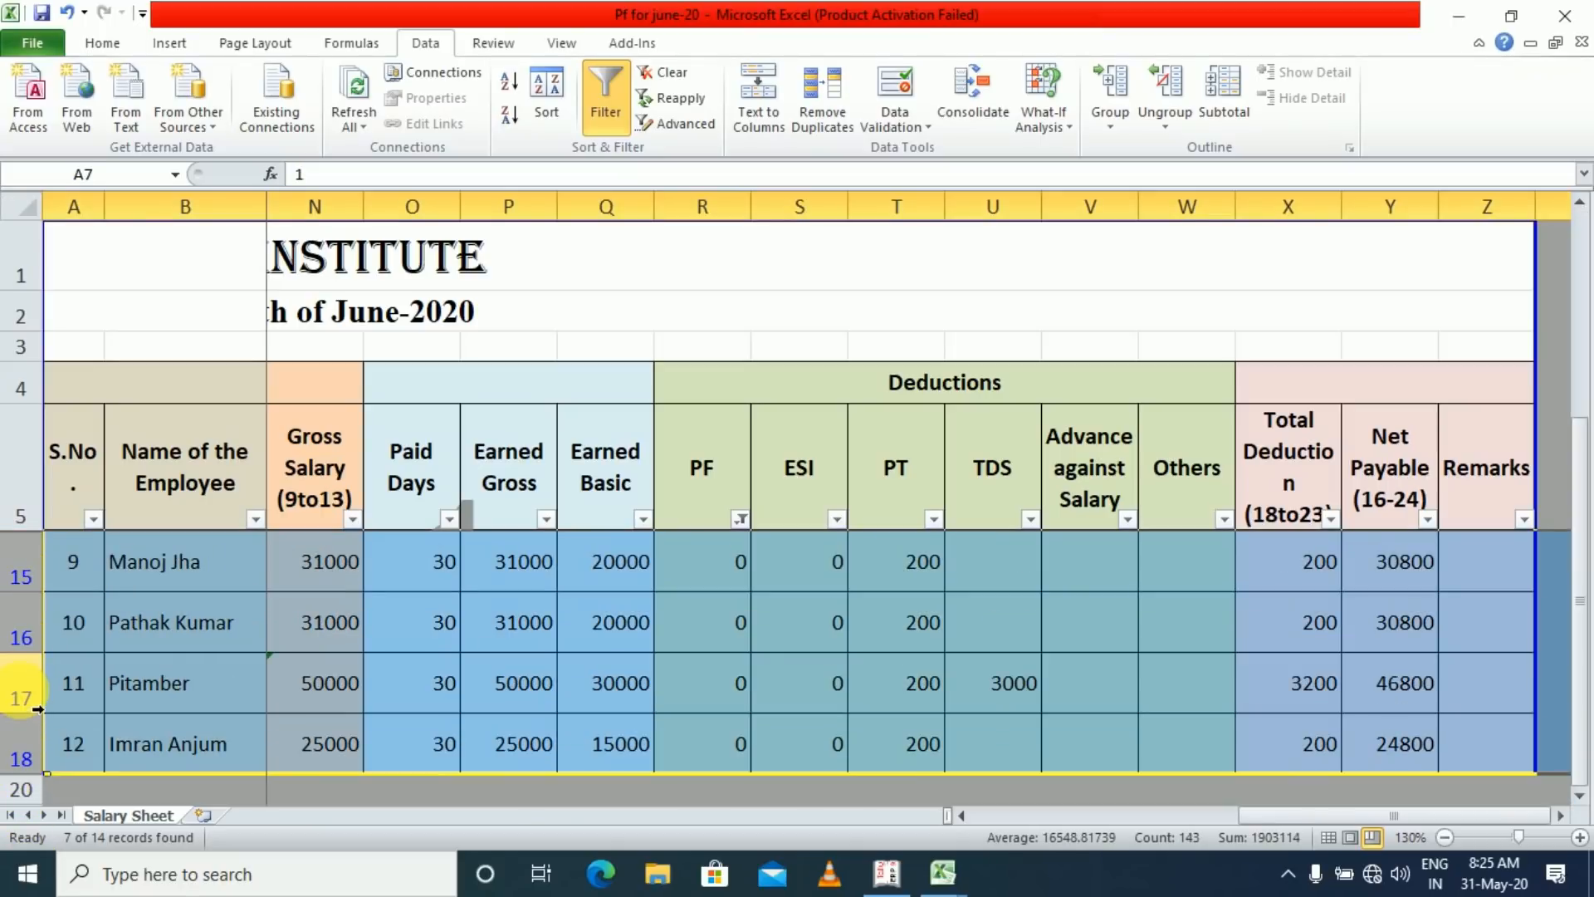
{"action": "right_click", "coordinate": [37, 708]}
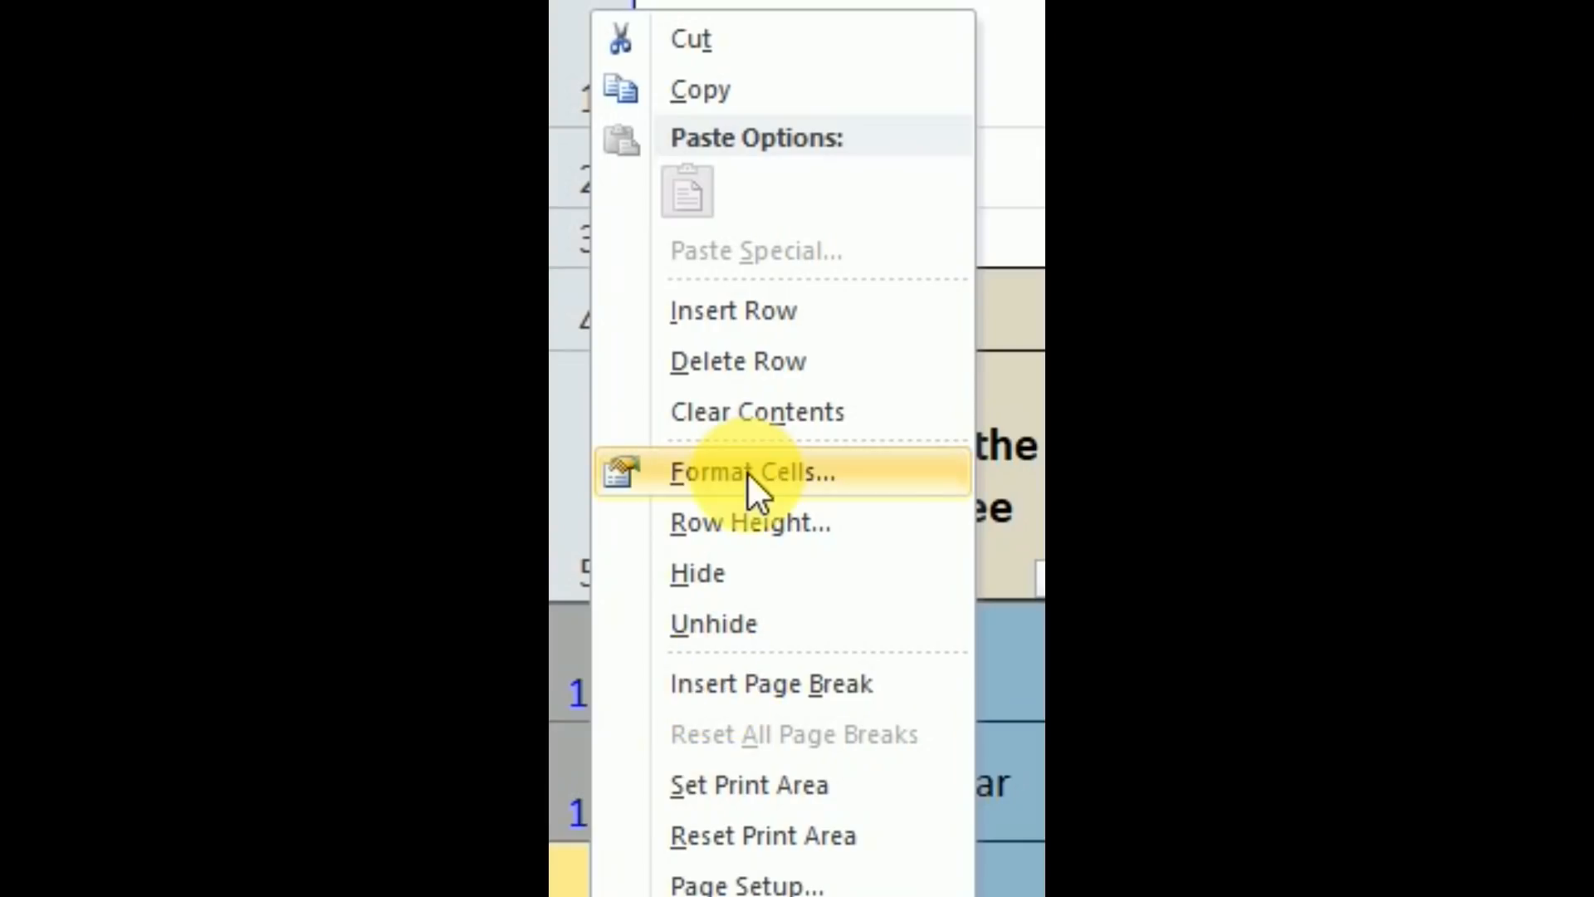
{"action": "left_click", "coordinate": [744, 362]}
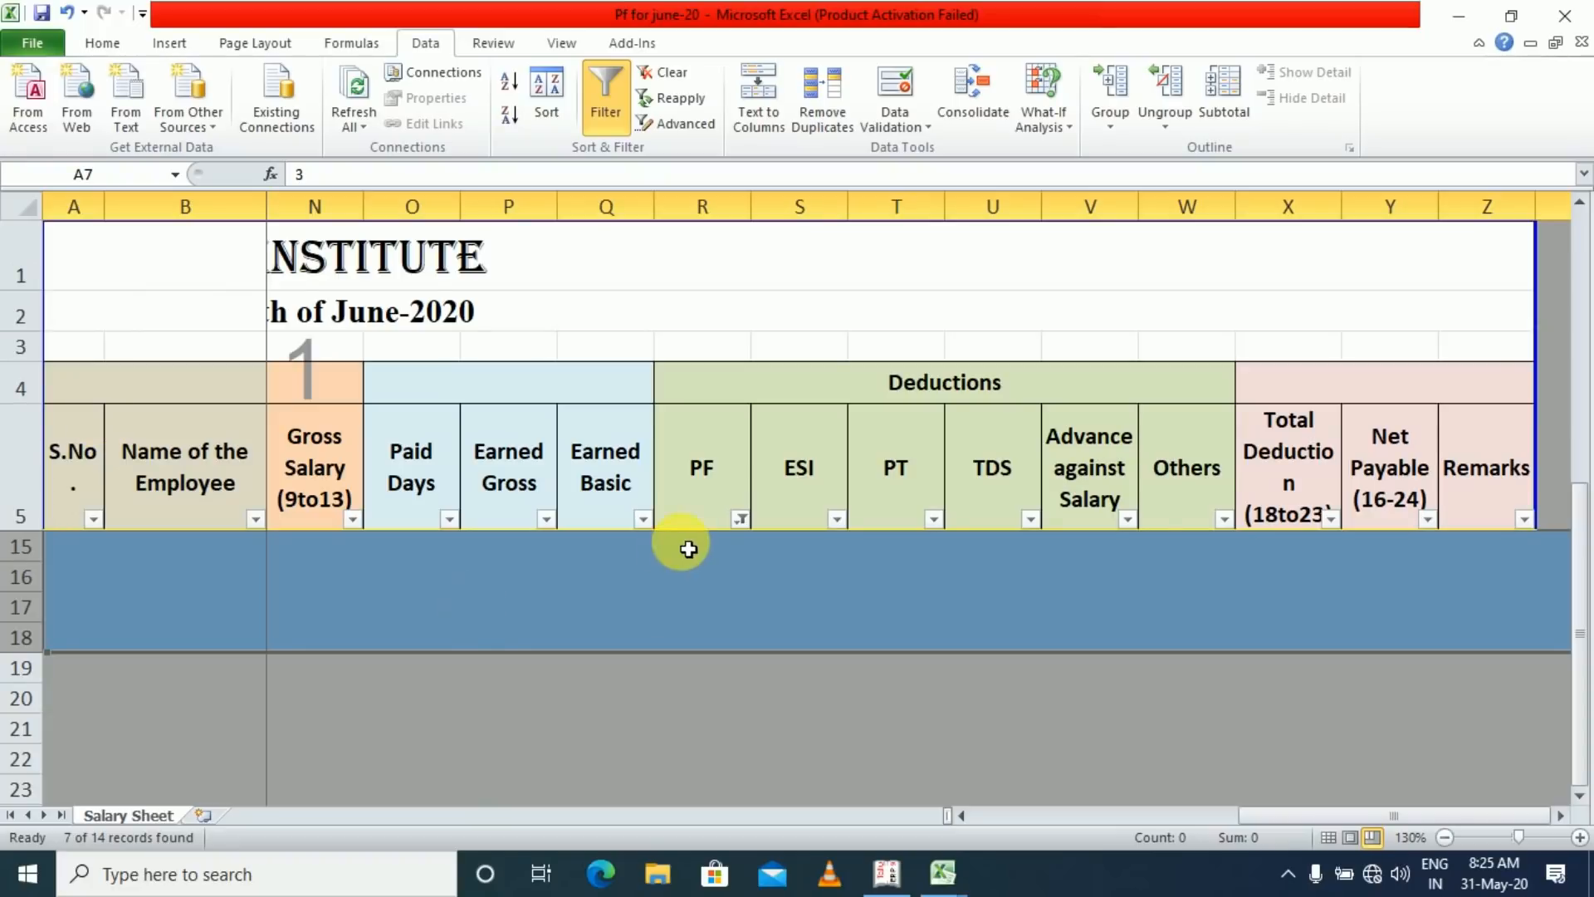
{"action": "left_click", "coordinate": [703, 495]}
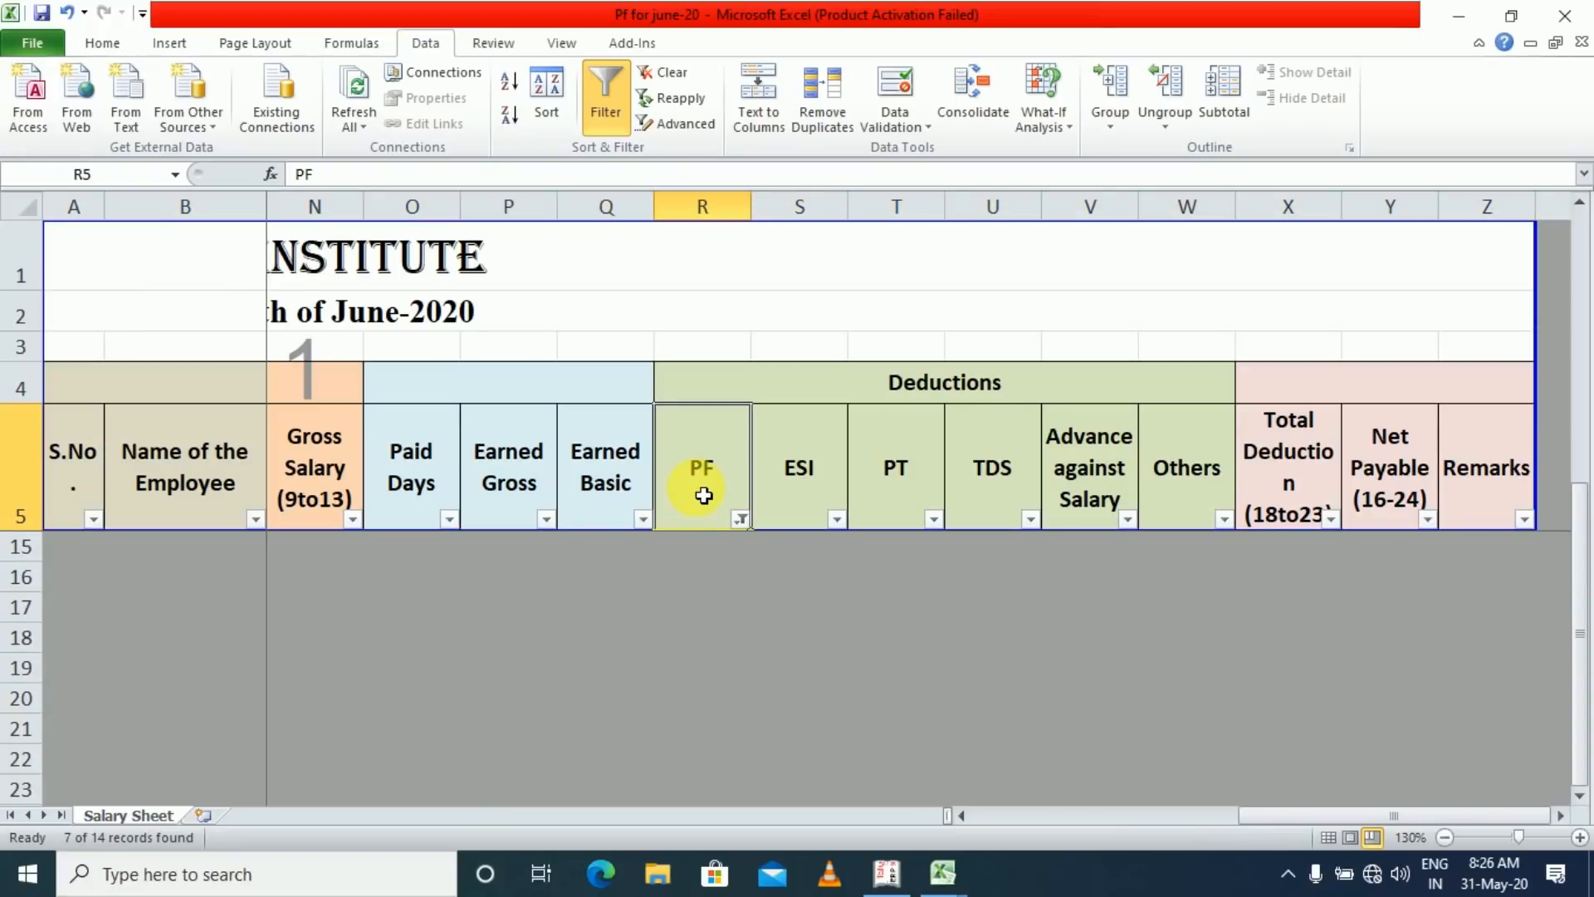
{"action": "left_click", "coordinate": [605, 98]}
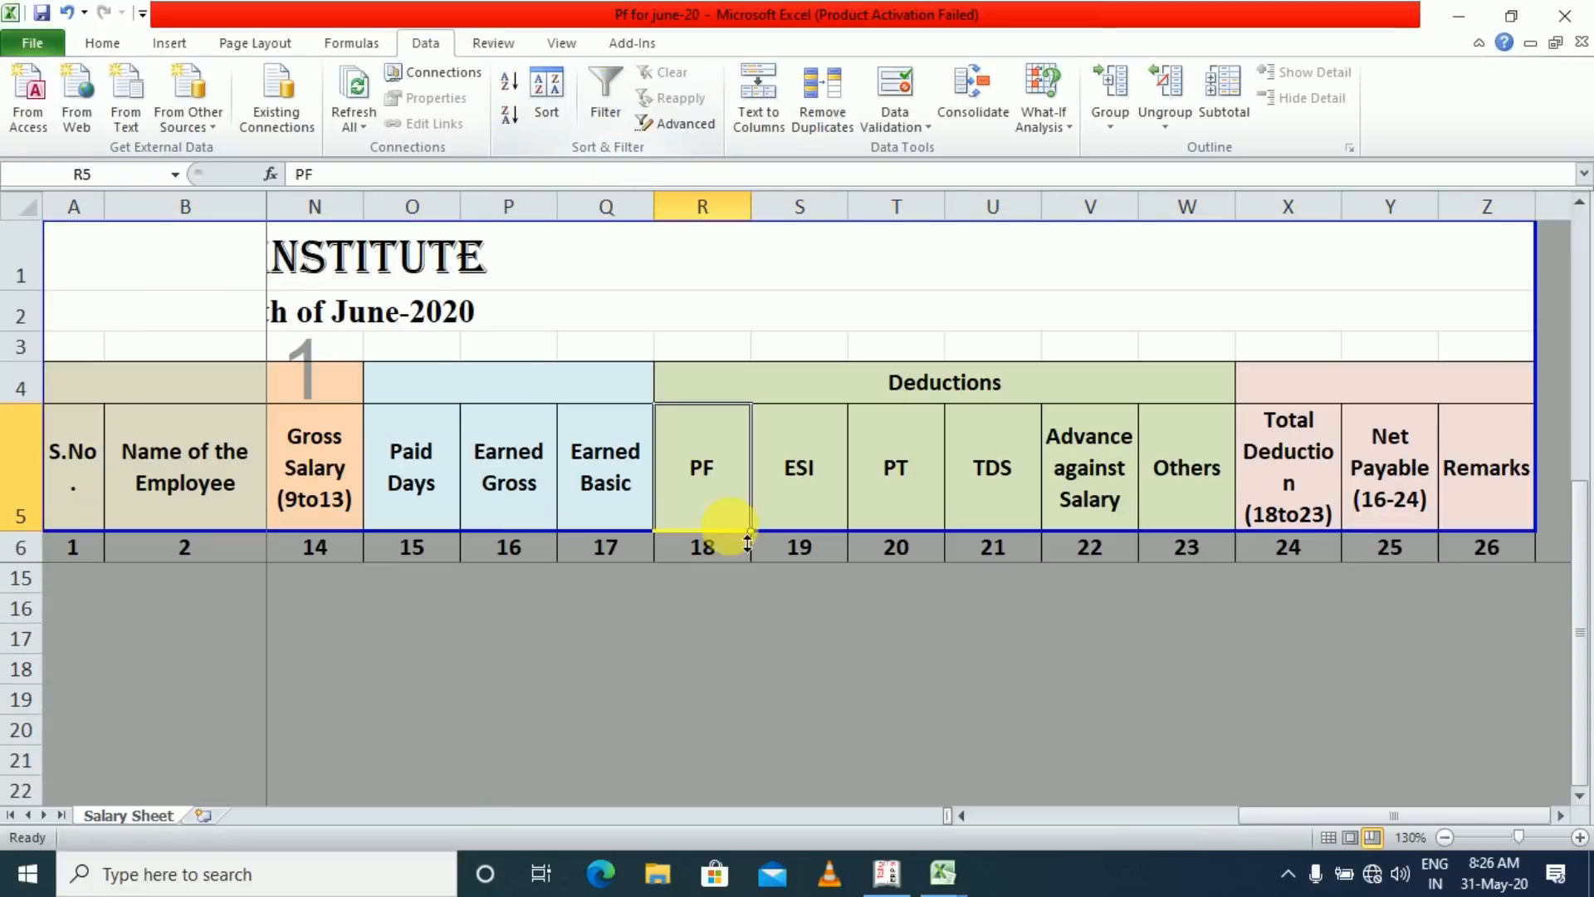
Review the remaining employees' rows and PF amounts.
{"action": "key", "text": "Down"}
{"action": "key", "text": "Down"}
{"action": "key", "text": "Down"}
{"action": "key", "text": "Down"}
{"action": "key", "text": "Down"}
{"action": "key", "text": "Down"}
{"action": "key", "text": "Up"}
{"action": "key", "text": "Up"}
{"action": "key", "text": "Up"}
{"action": "key", "text": "Up"}
{"action": "key", "text": "Up"}
{"action": "key", "text": "Up"}
{"action": "key", "text": "Up"}
{"action": "key", "text": "Down"}
{"action": "key", "text": "Down"}
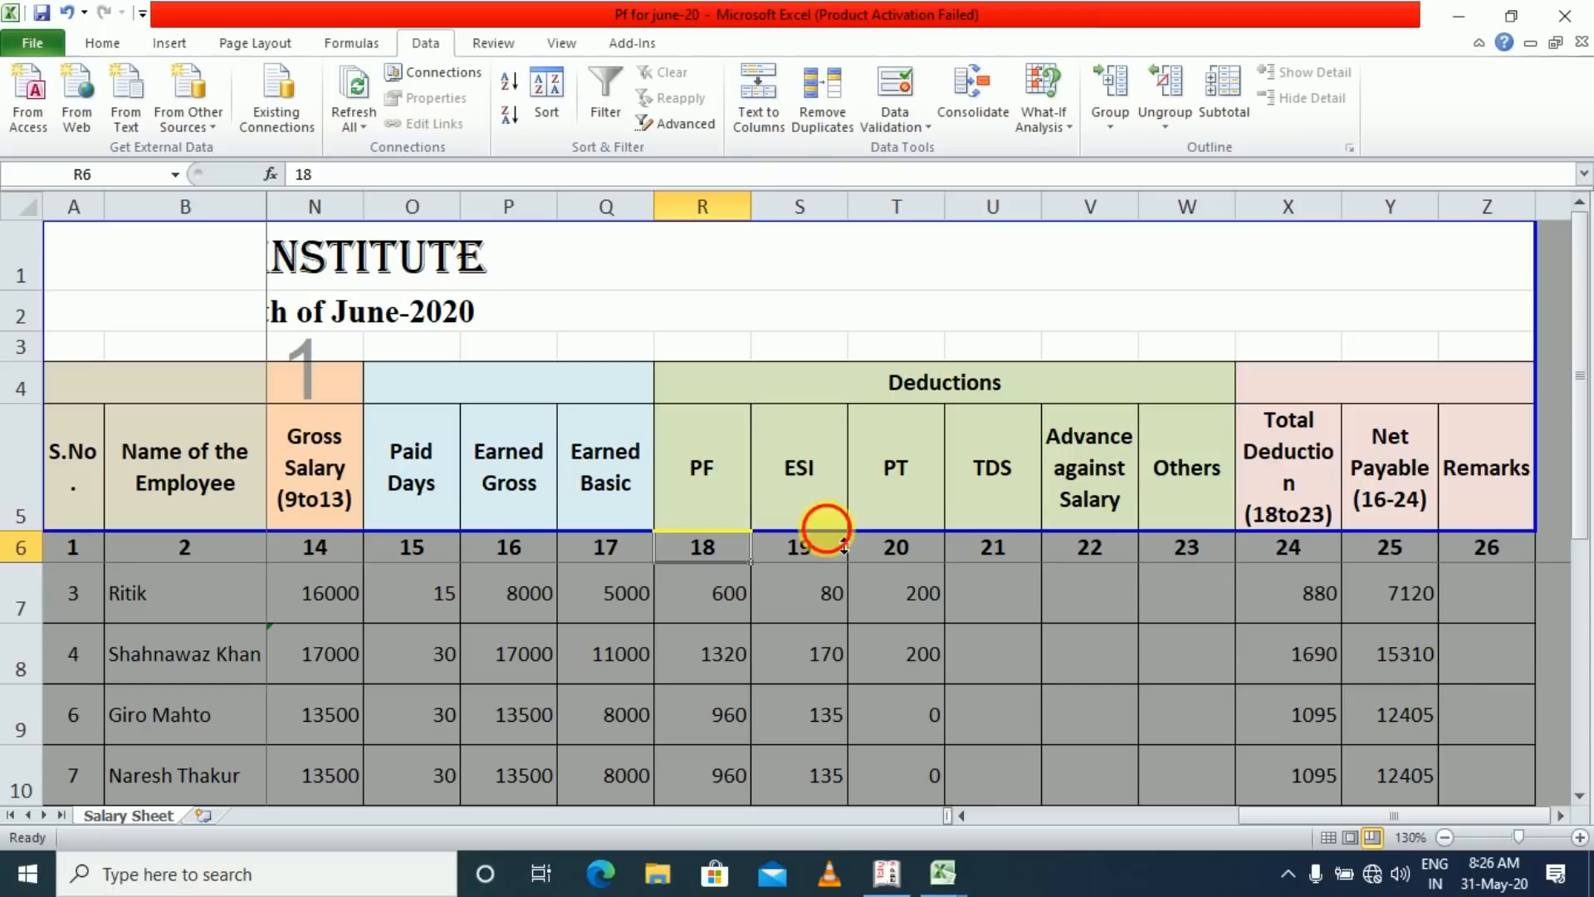
{"action": "left_click_drag", "start_coordinate": [843, 544], "coordinate": [792, 793]}
{"action": "left_click", "coordinate": [712, 605]}
{"action": "key", "text": "Down"}
{"action": "key", "text": "Down"}
{"action": "key", "text": "Down"}
{"action": "key", "text": "Down"}
{"action": "key", "text": "Up"}
{"action": "key", "text": "Up"}
{"action": "key", "text": "ctrl+Home"}
{"action": "key", "text": "Down"}
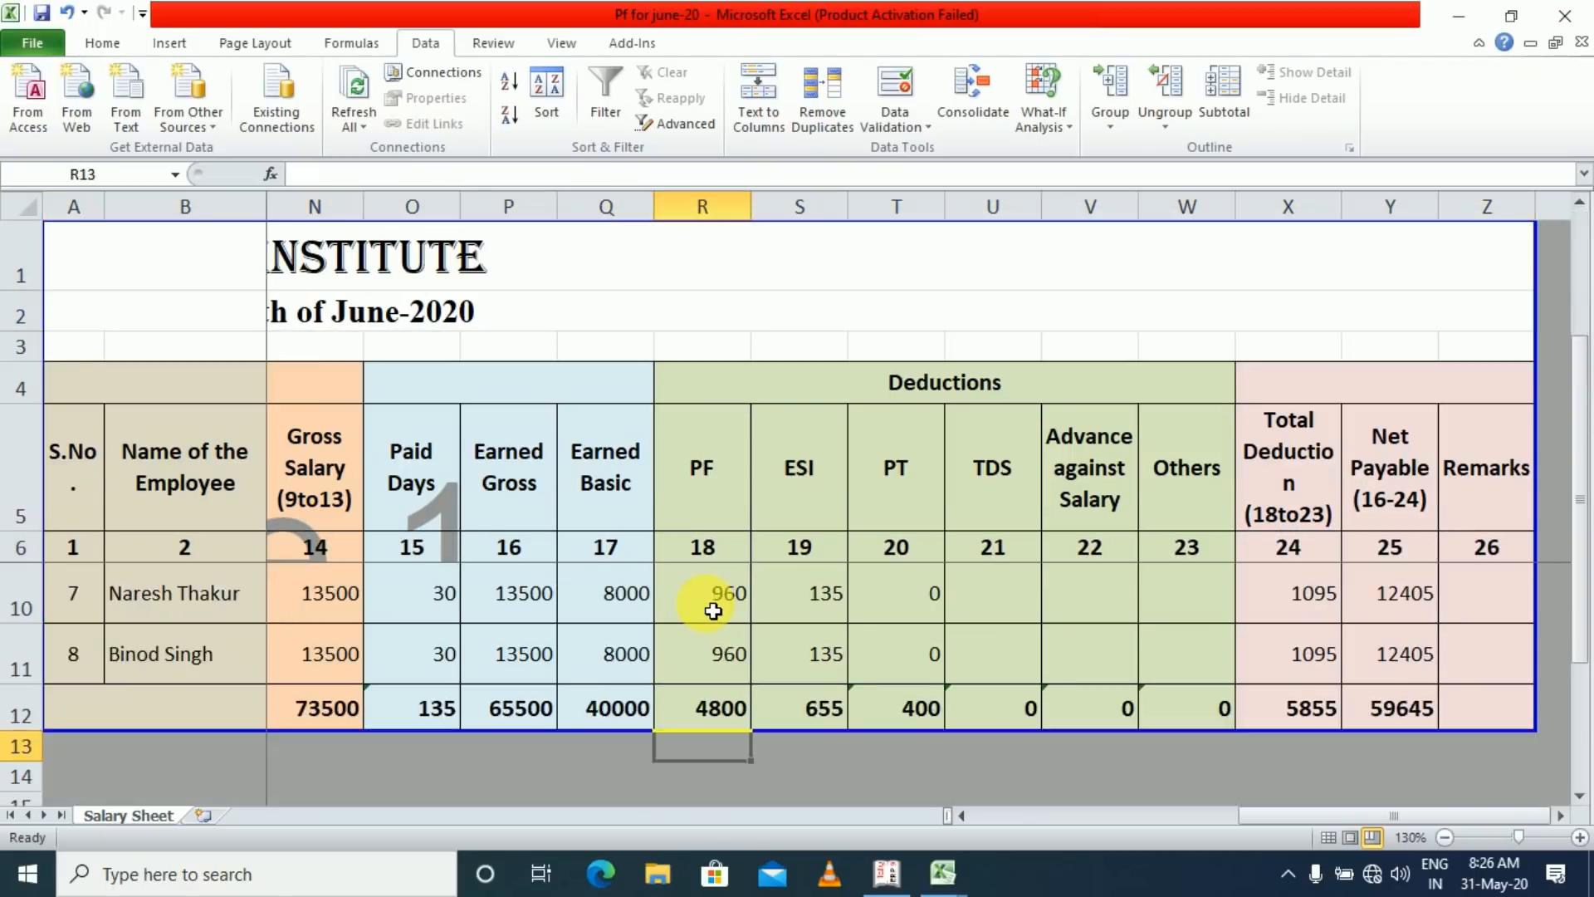
{"action": "scroll", "coordinate": [714, 612], "scroll_direction": "down", "scroll_amount": 1}
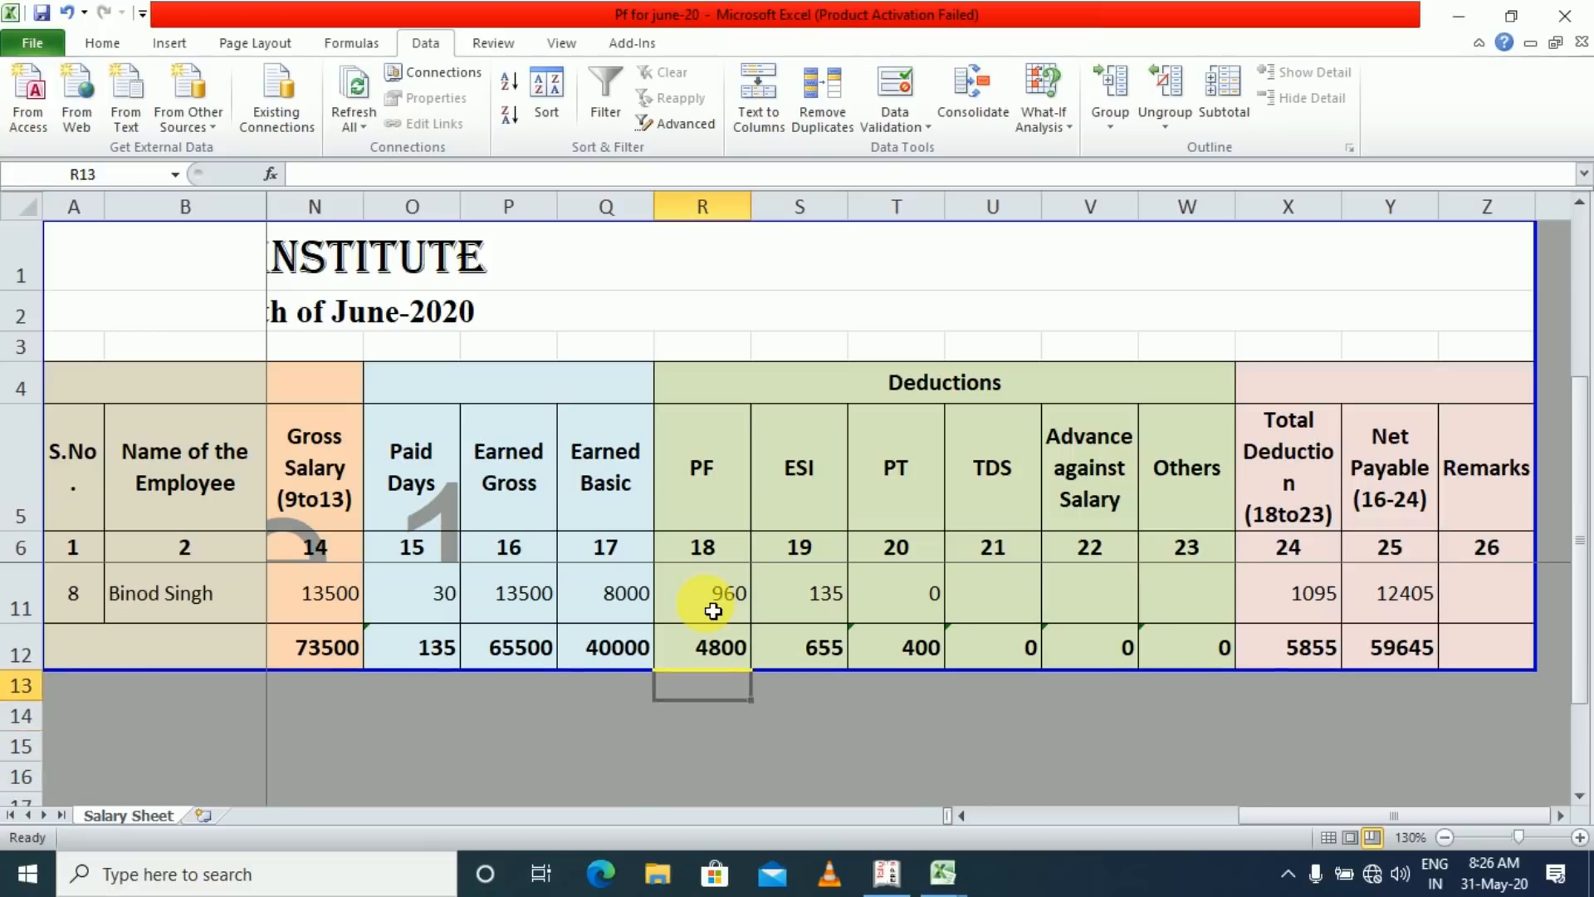
Inspect the PF total's SUM formula range and the column totals.
{"action": "key", "text": "Up"}
{"action": "key", "text": "F2"}
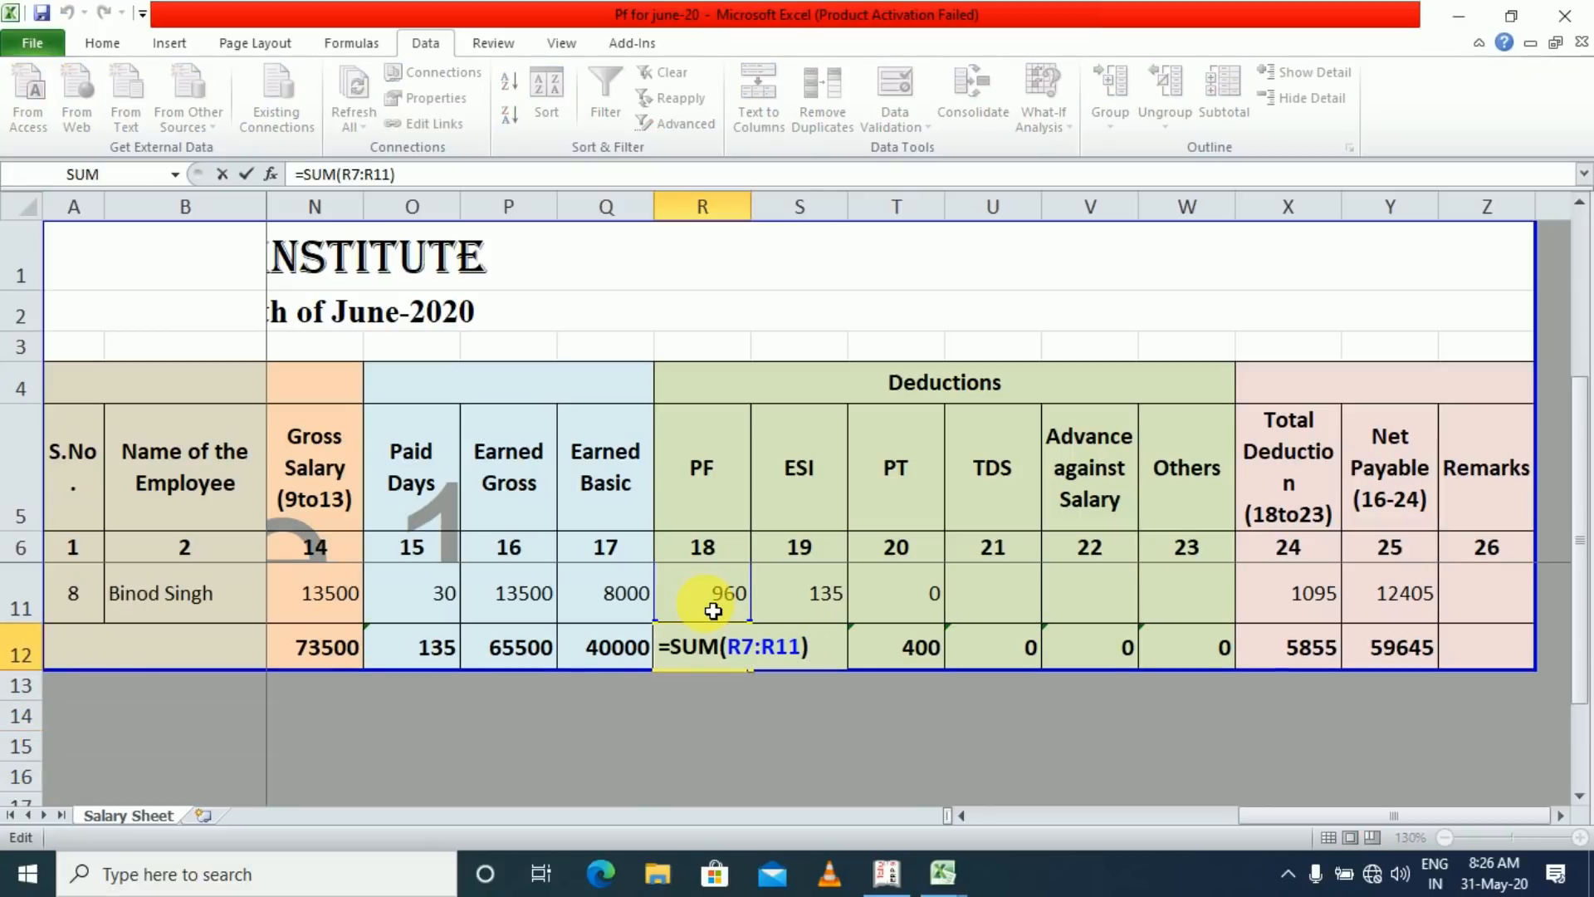
{"action": "left_click_drag", "start_coordinate": [1580, 625], "coordinate": [1587, 476]}
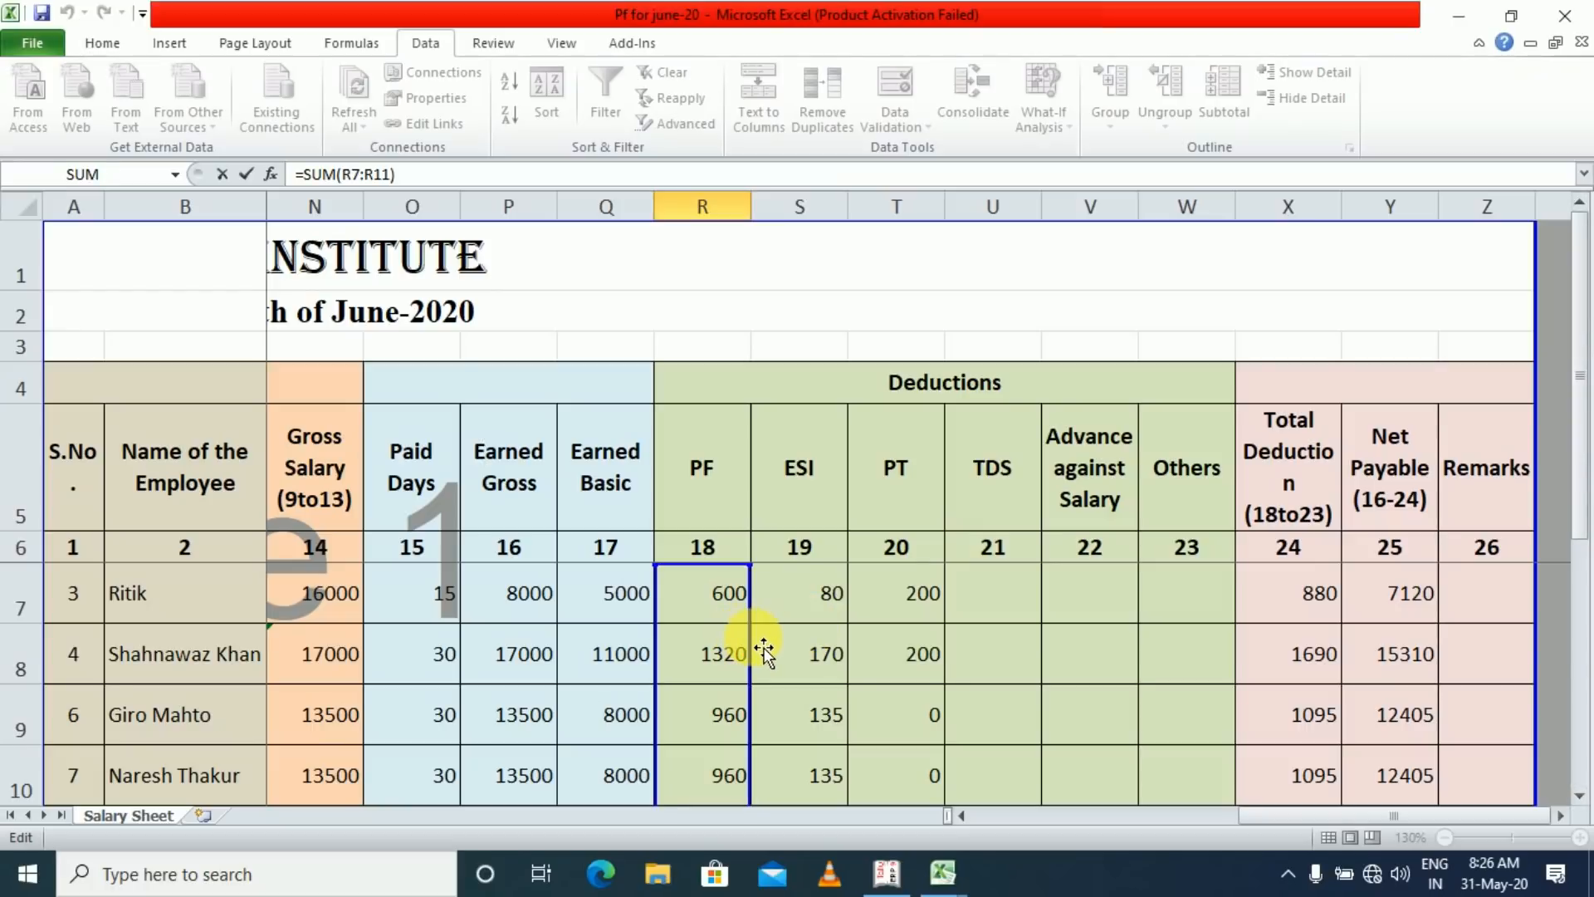
{"action": "key", "text": "Return"}
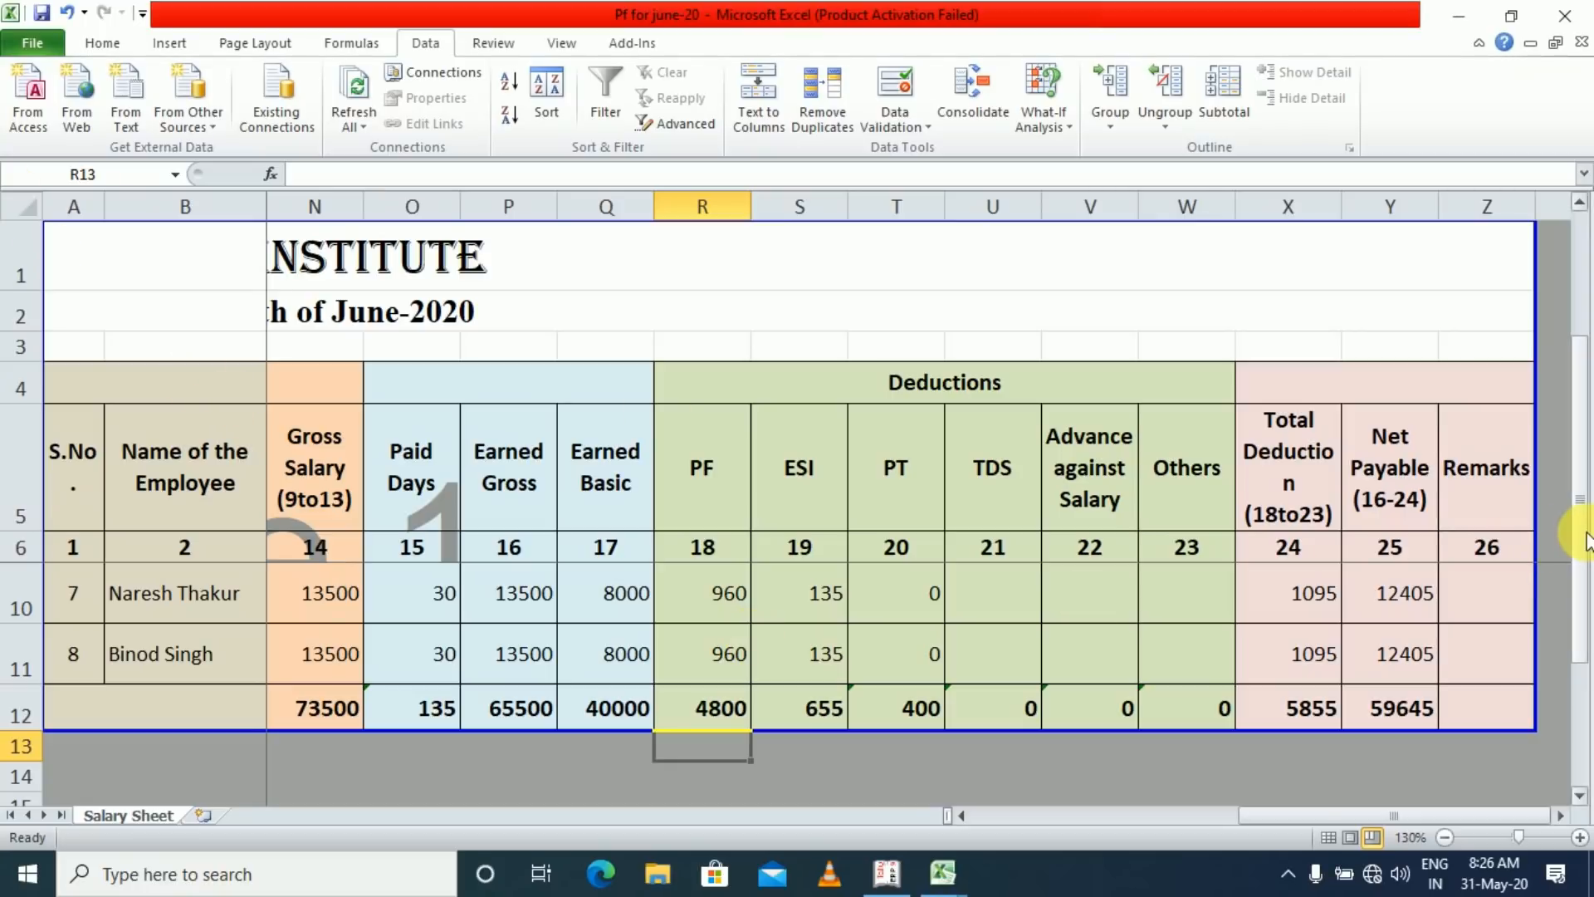
{"action": "left_click_drag", "start_coordinate": [1587, 542], "coordinate": [1586, 494]}
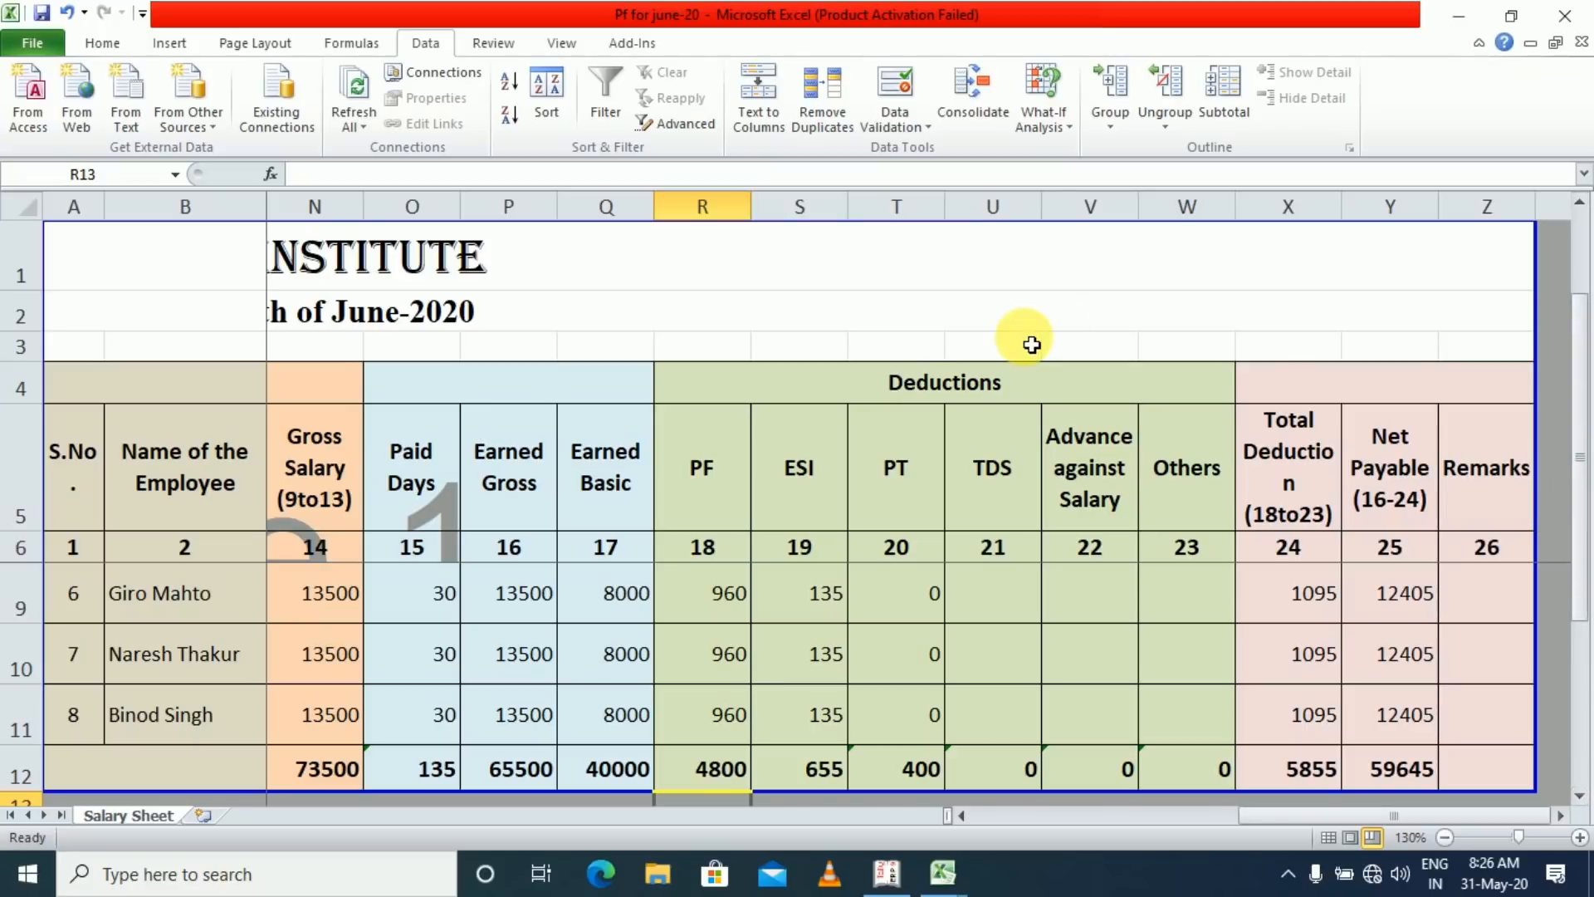
{"action": "left_click", "coordinate": [607, 781]}
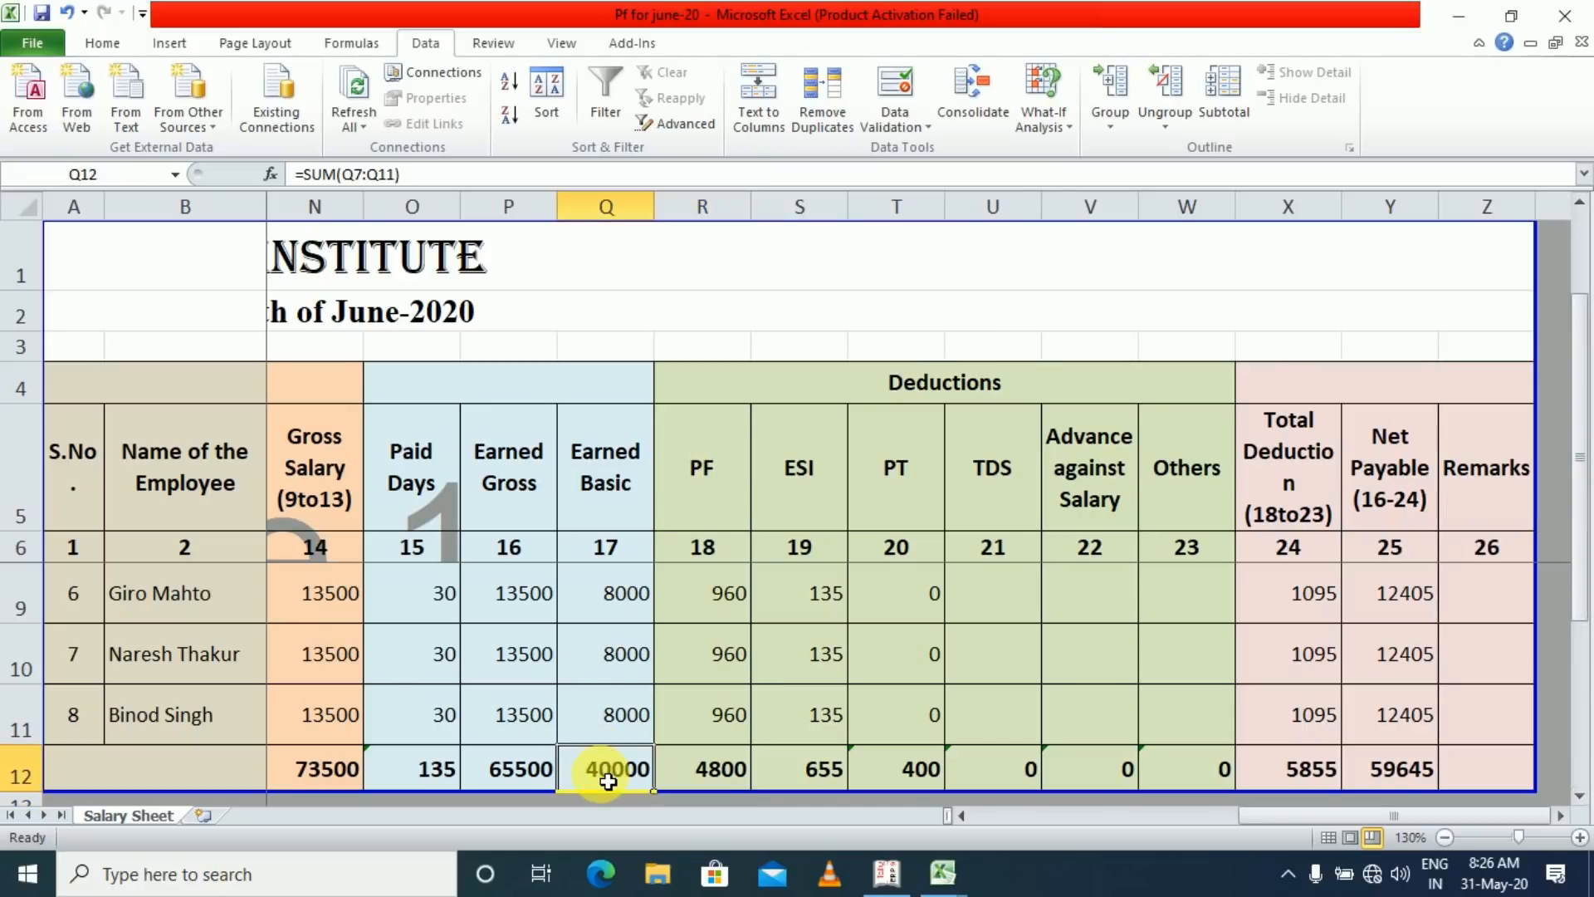
{"action": "left_click", "coordinate": [73, 604]}
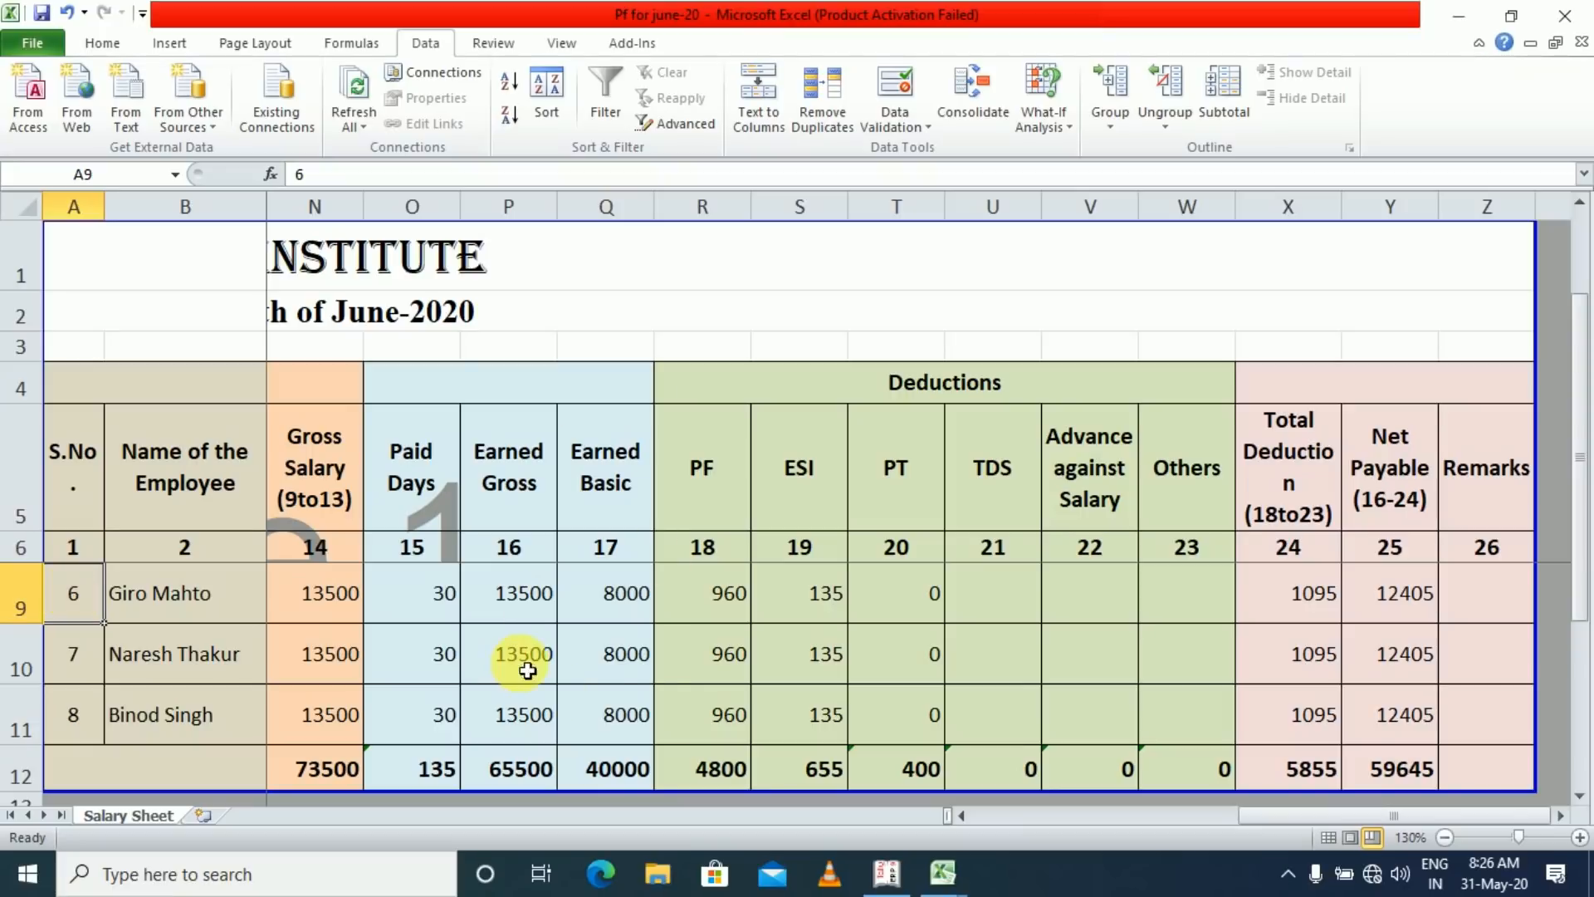
Add the label EMPLOYEE CONT in the row below the TOTAL WAGES label under the salary table.
{"action": "left_click", "coordinate": [613, 782]}
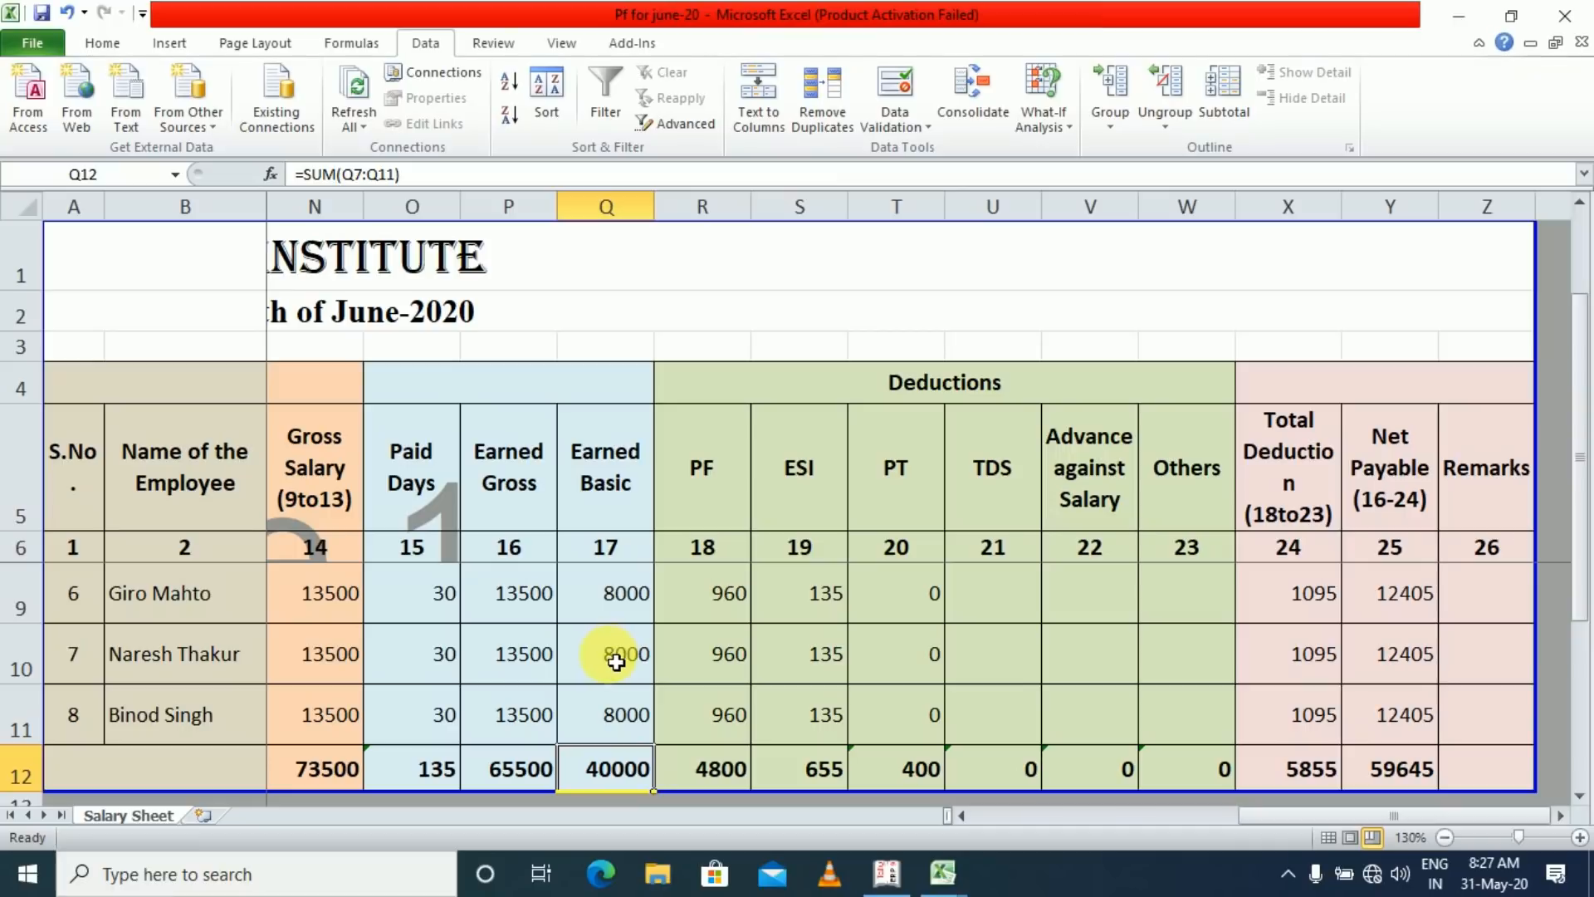
{"action": "left_click", "coordinate": [722, 787]}
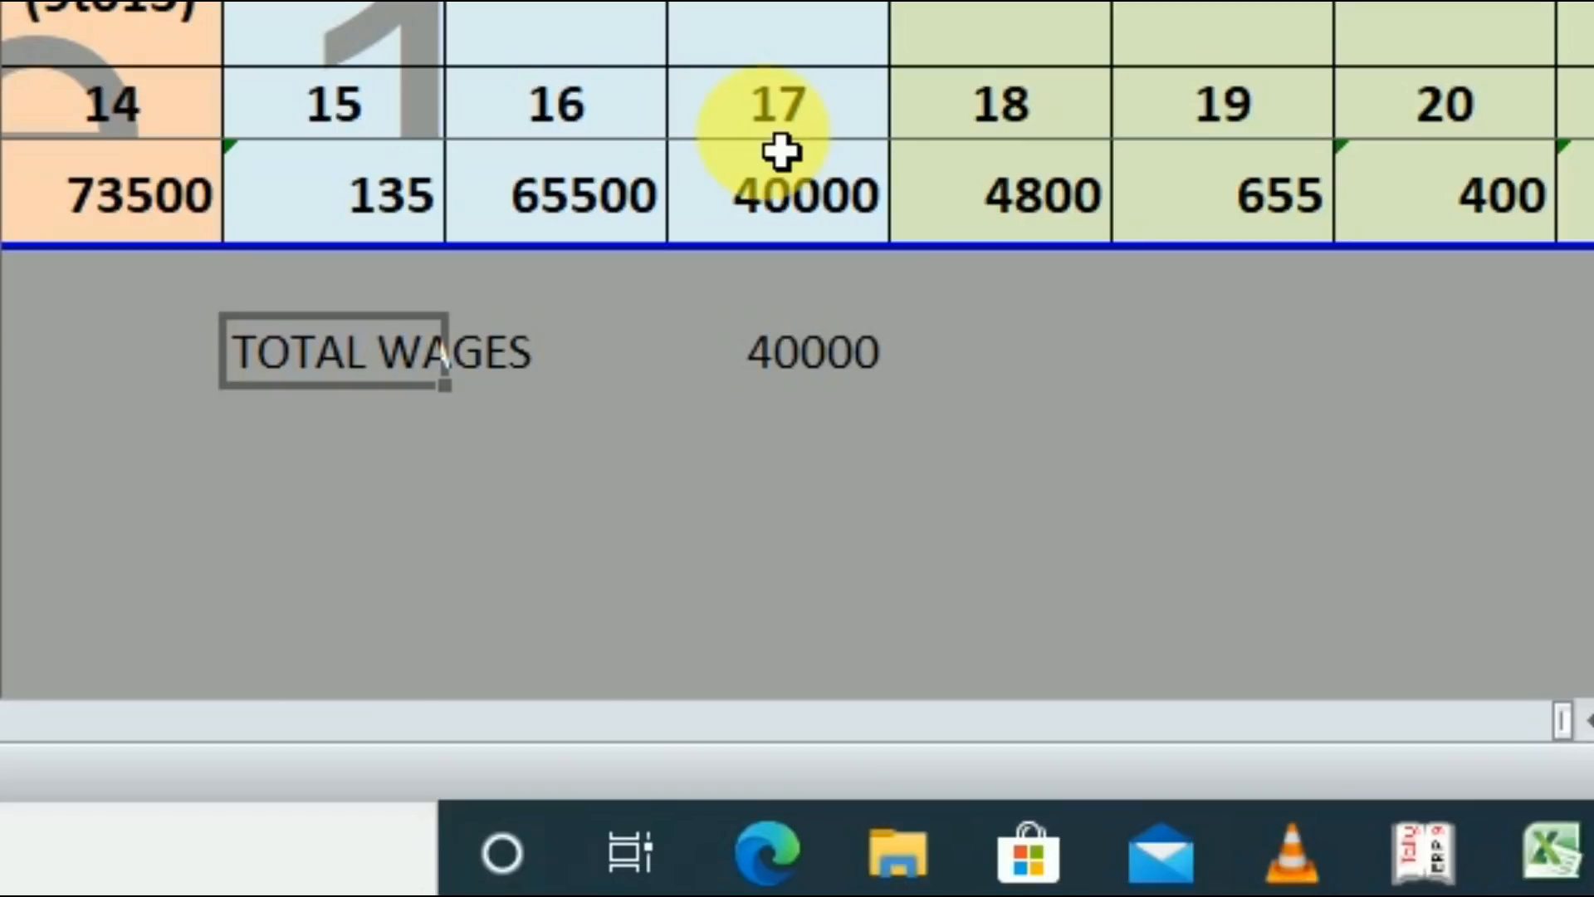
{"action": "left_click", "coordinate": [851, 355]}
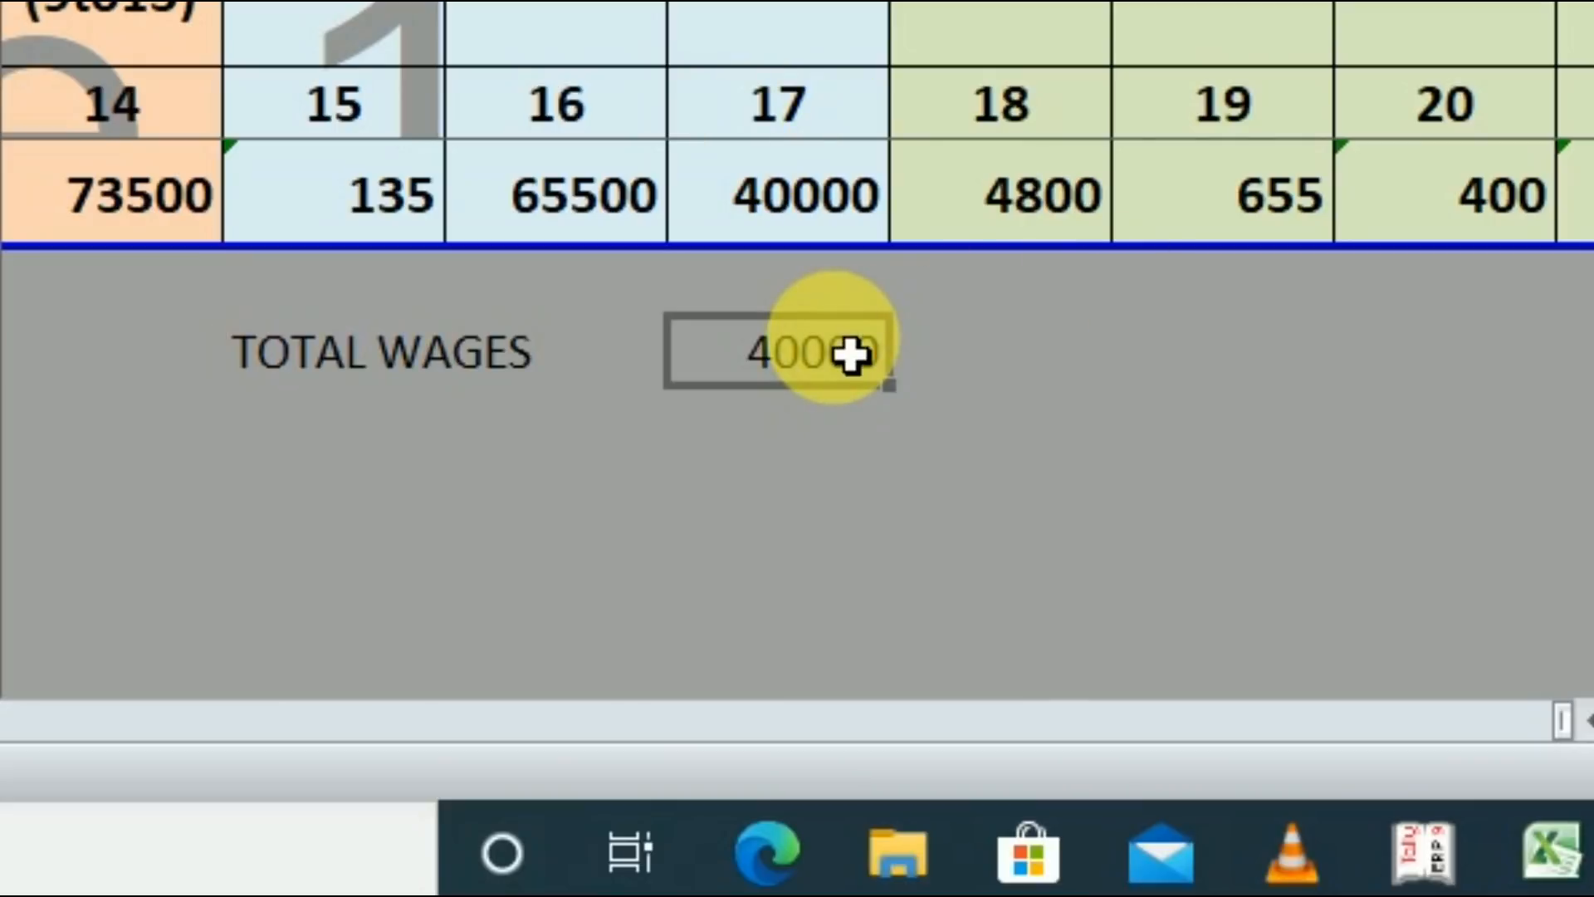
{"action": "left_click", "coordinate": [371, 444]}
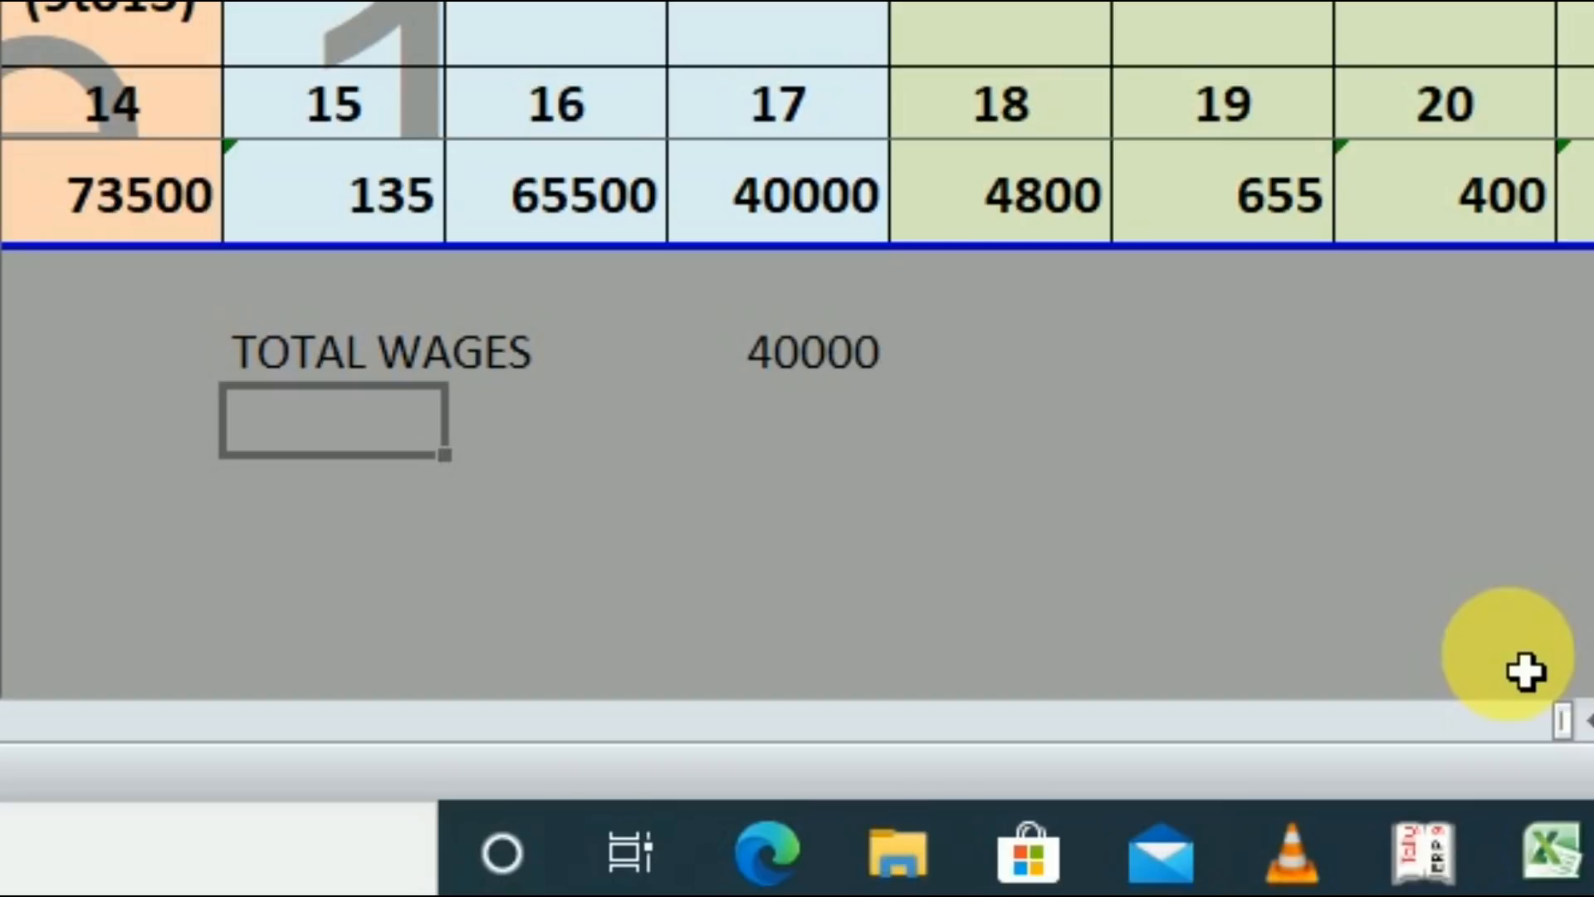
{"action": "type", "text": "EMPL"}
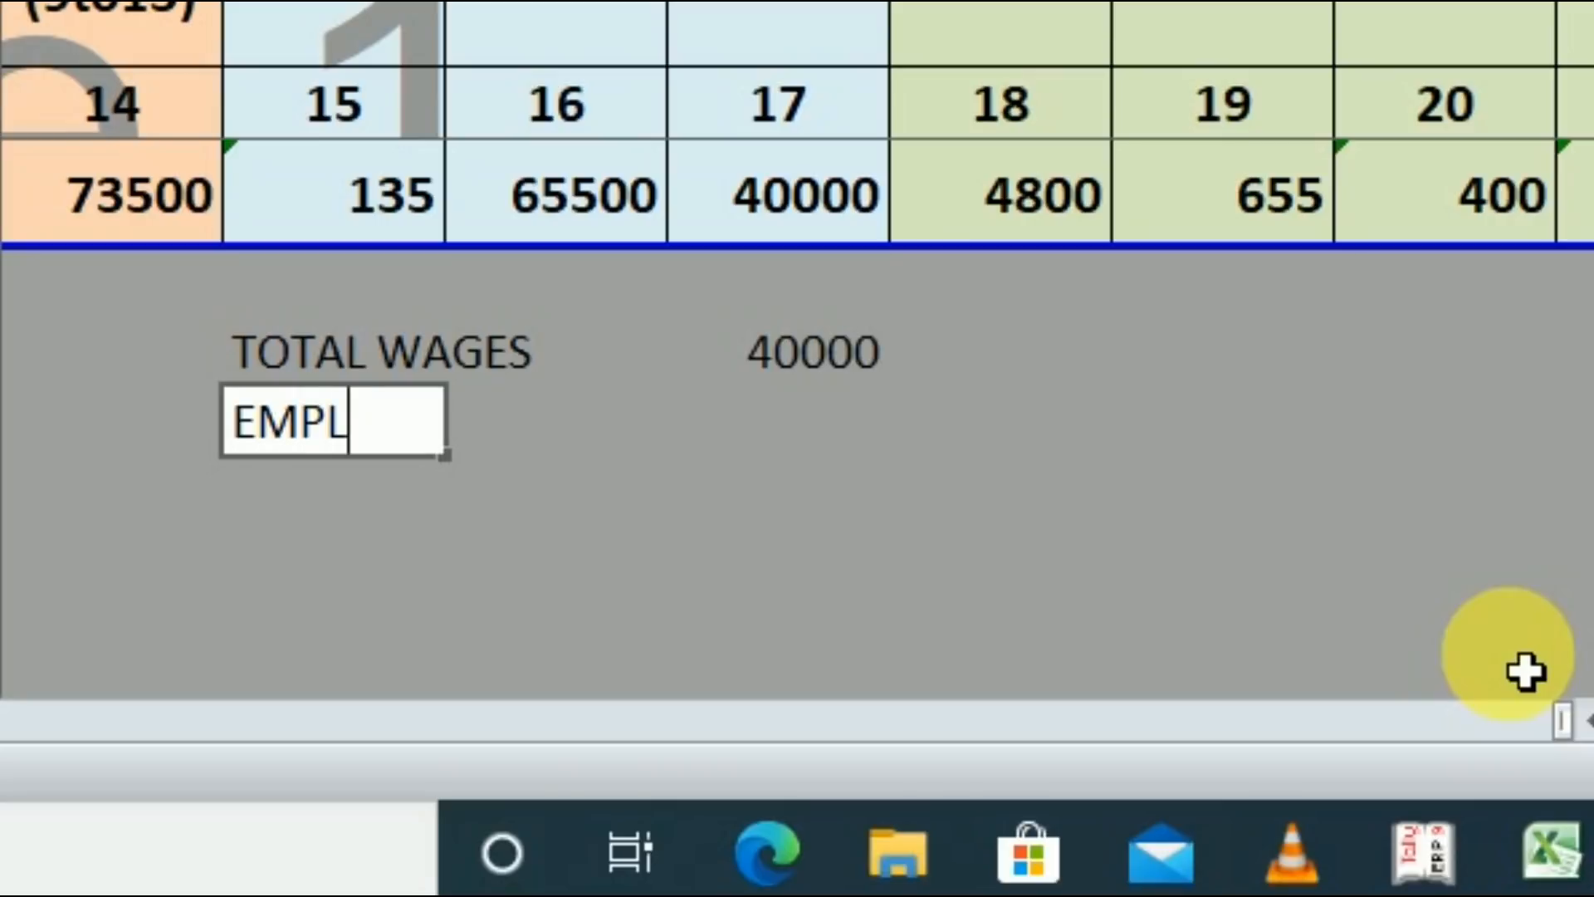
{"action": "type", "text": "OYEE C"}
{"action": "type", "text": "N"}
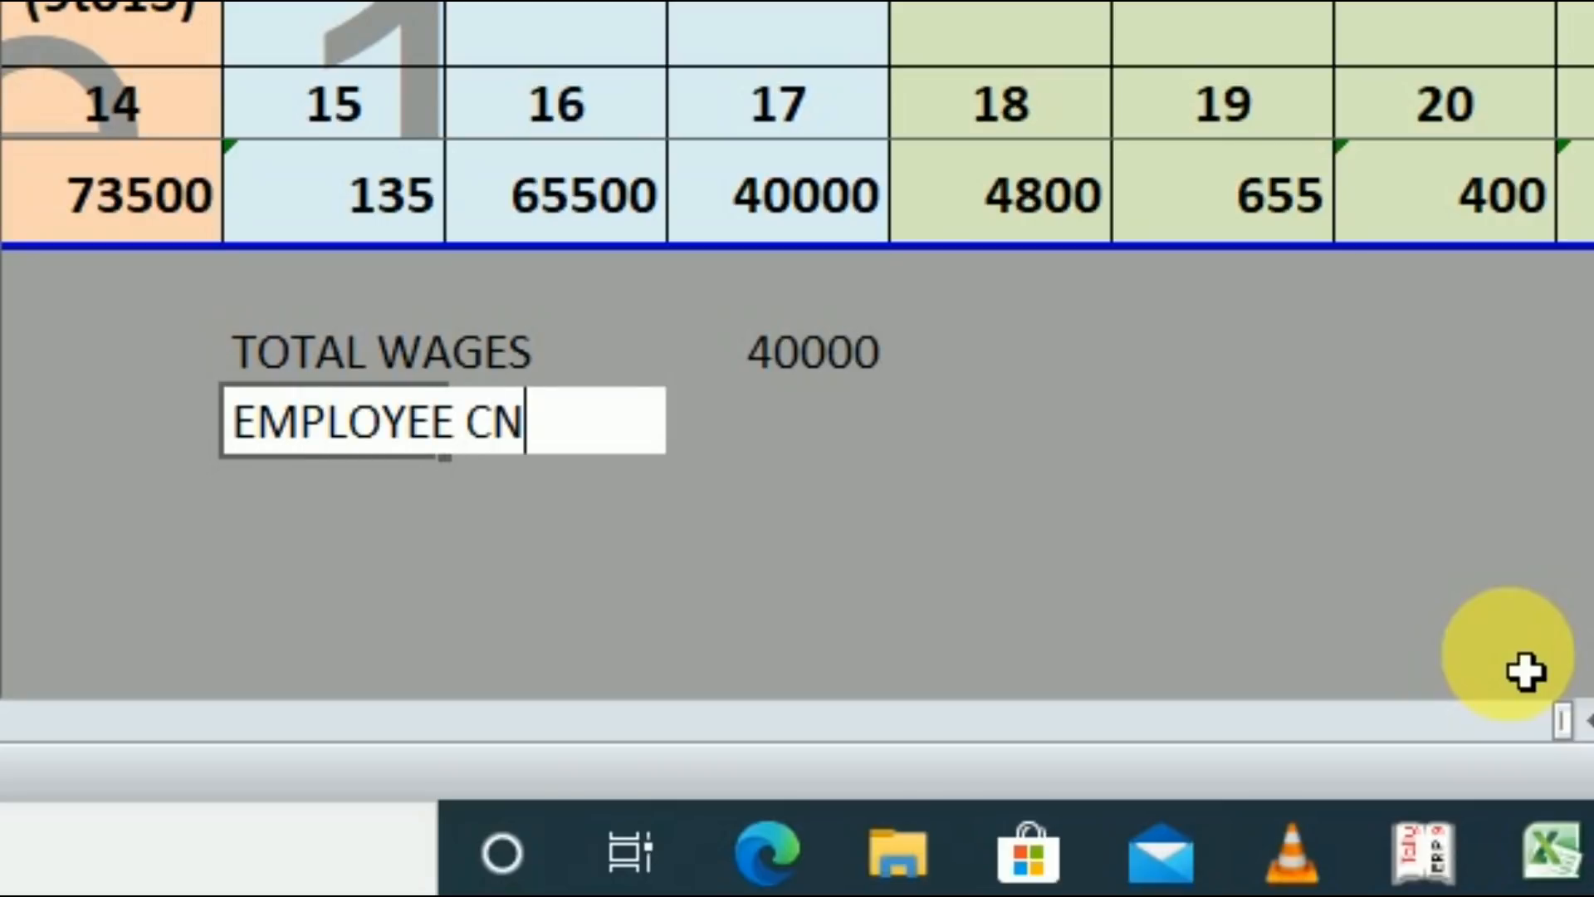
{"action": "type", "text": "="}
{"action": "key", "text": "BackSpace"}
{"action": "key", "text": "BackSpace"}
{"action": "type", "text": "ONT"}
{"action": "key", "text": "Tab"}
{"action": "key", "text": "Right"}
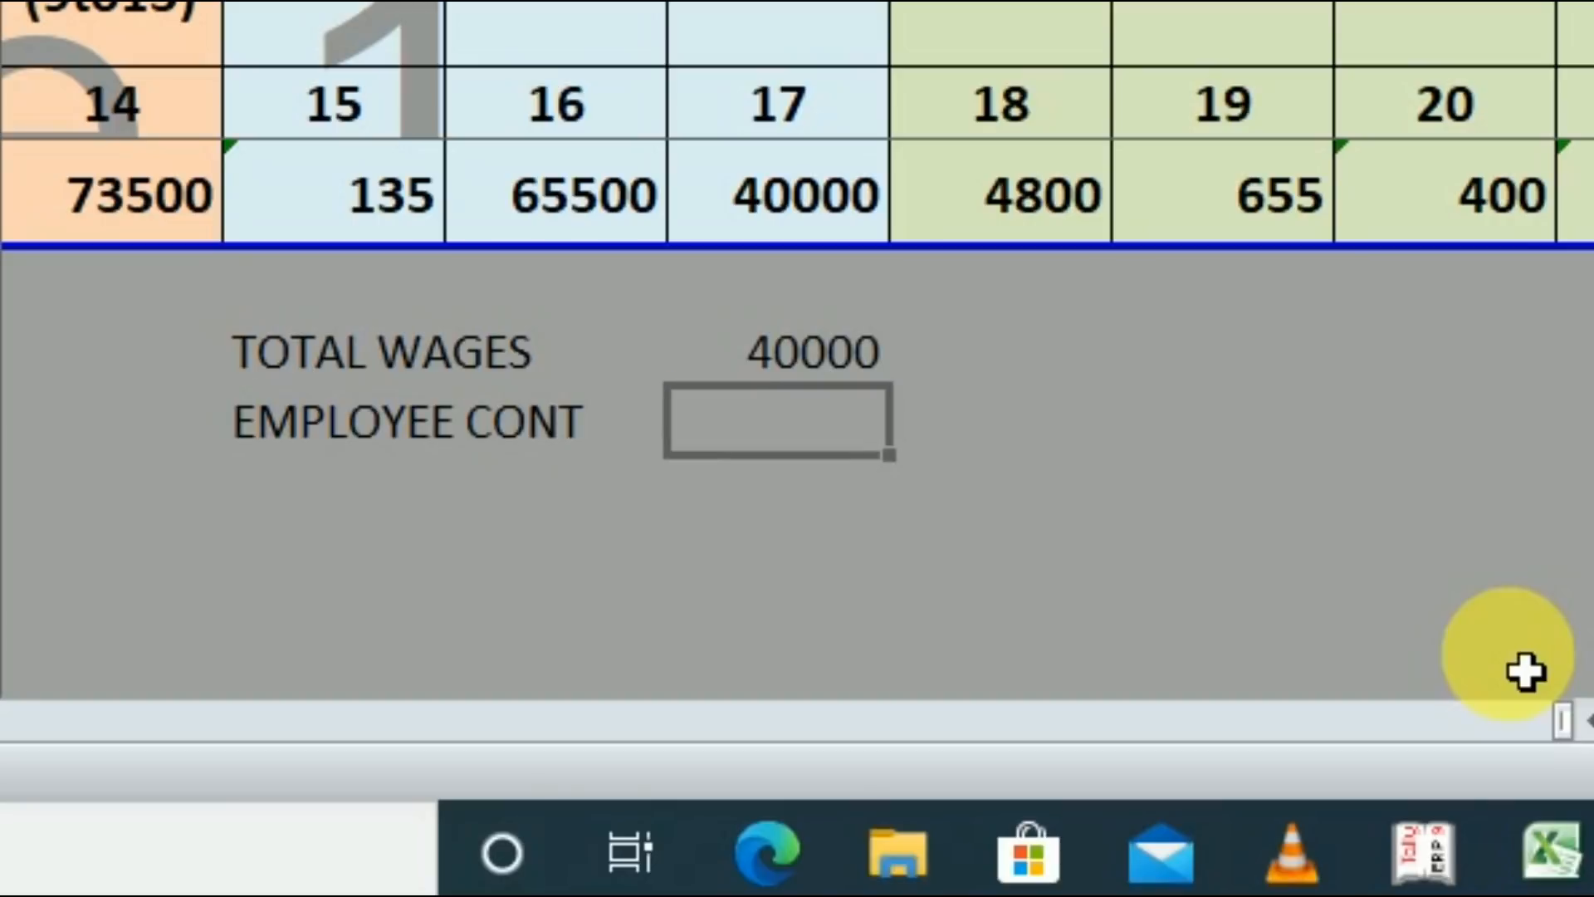
{"action": "type", "text": "="}
Enter a formula beside EMPLOYEE CONT that multiplies the total wages cell by 12%.
{"action": "key", "text": "Up"}
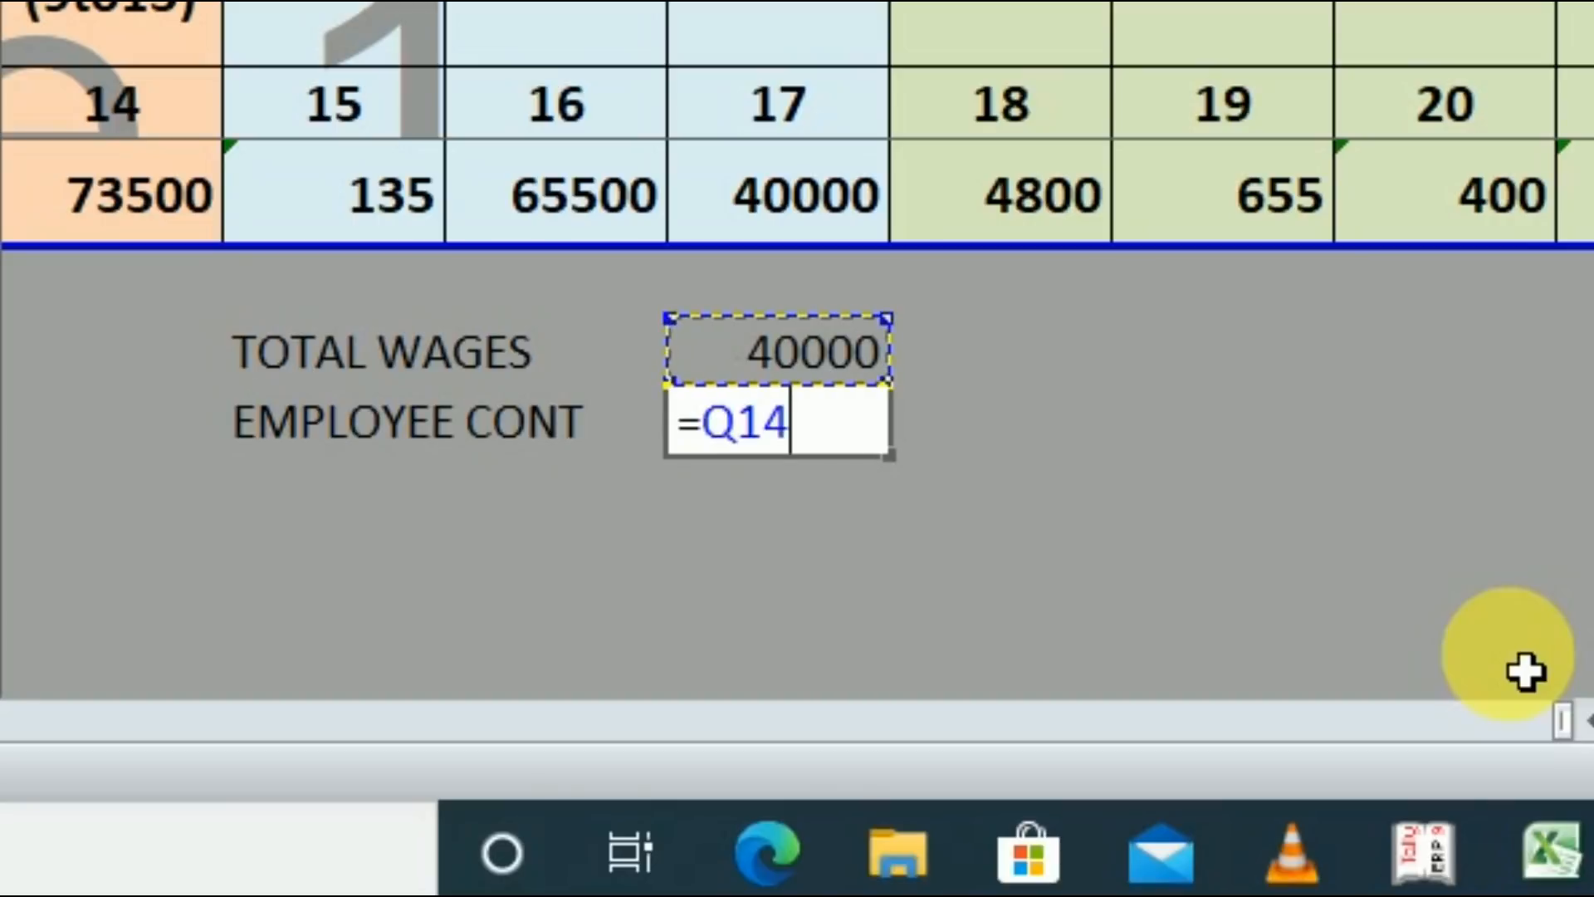
{"action": "type", "text": "*12"}
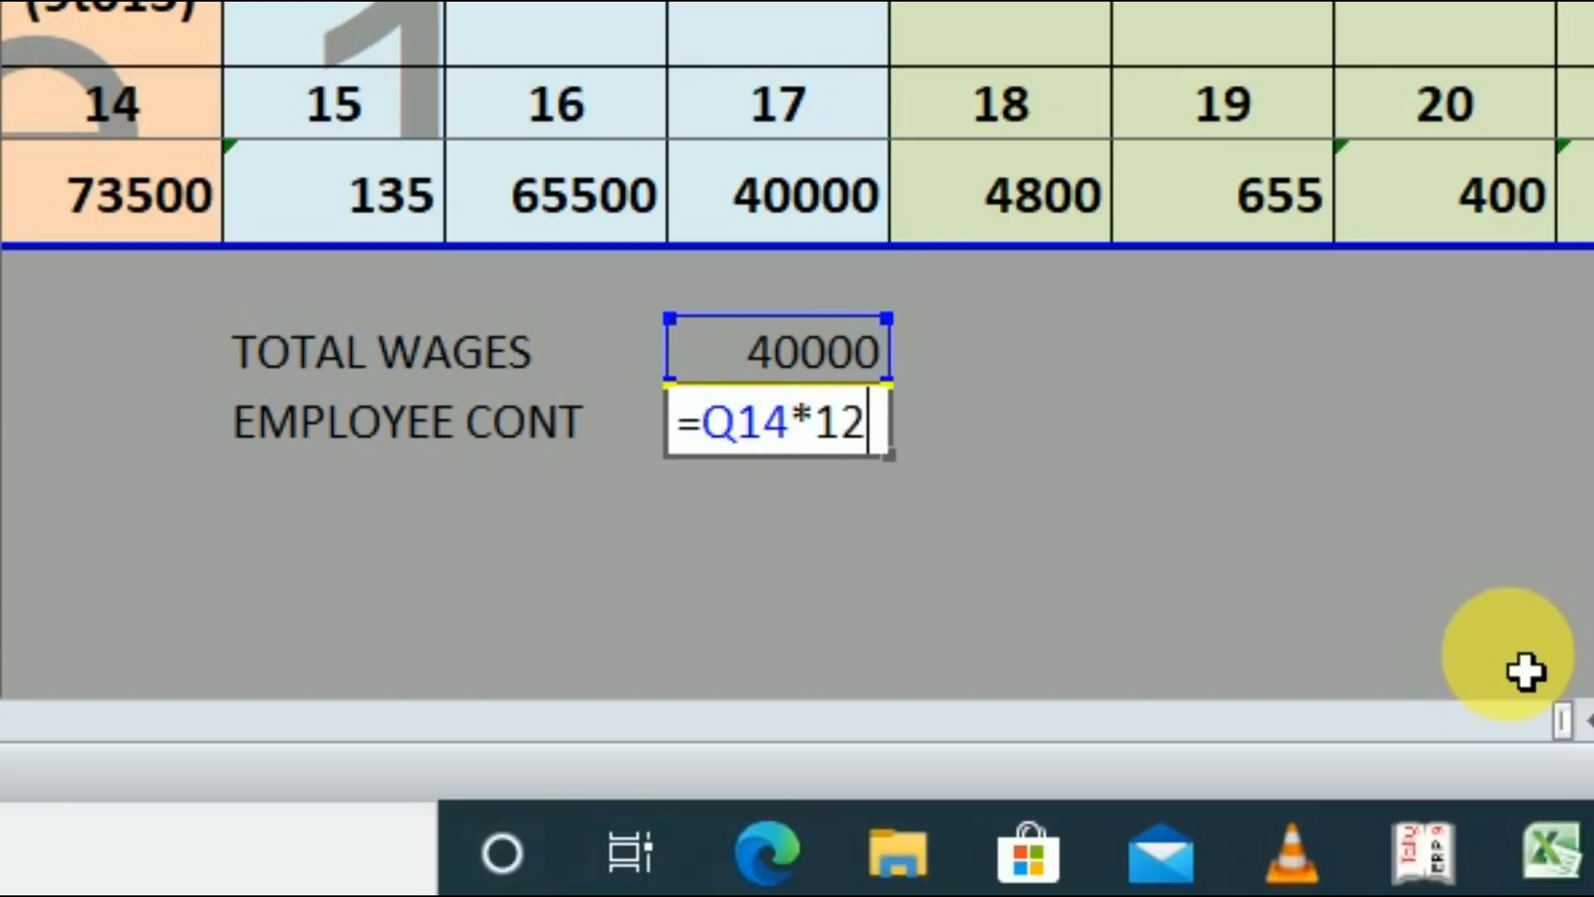
{"action": "type", "text": "%"}
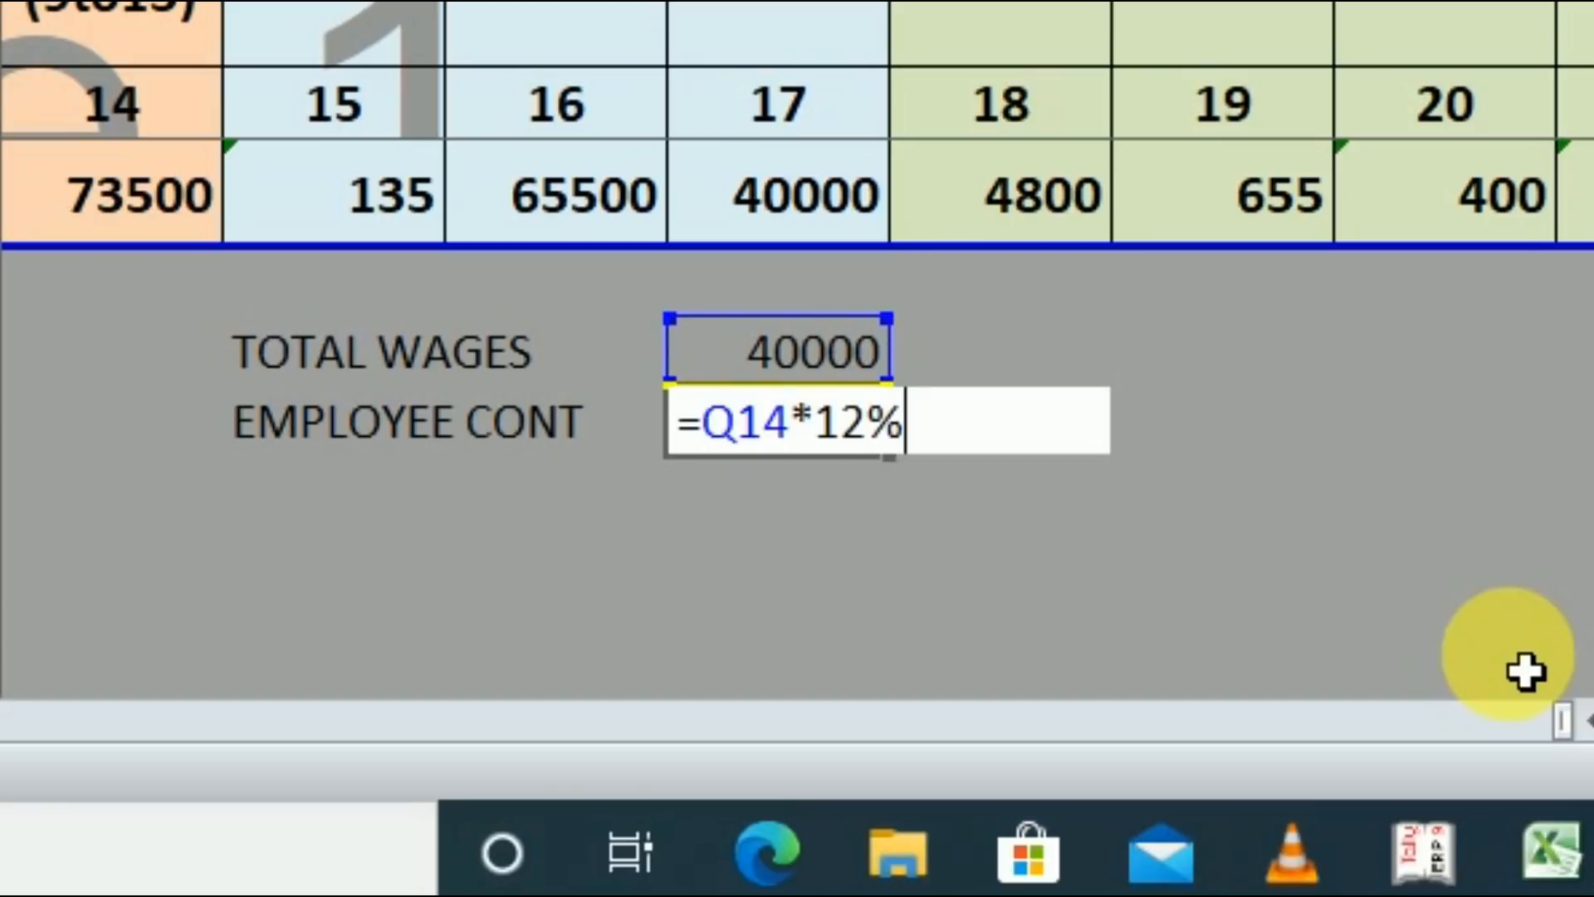
{"action": "key", "text": "Return"}
Add the label EPS @ 8.33% in the next row below EMPLOYEE CONT.
{"action": "key", "text": "Up"}
{"action": "key", "text": "Right"}
{"action": "key", "text": "Right"}
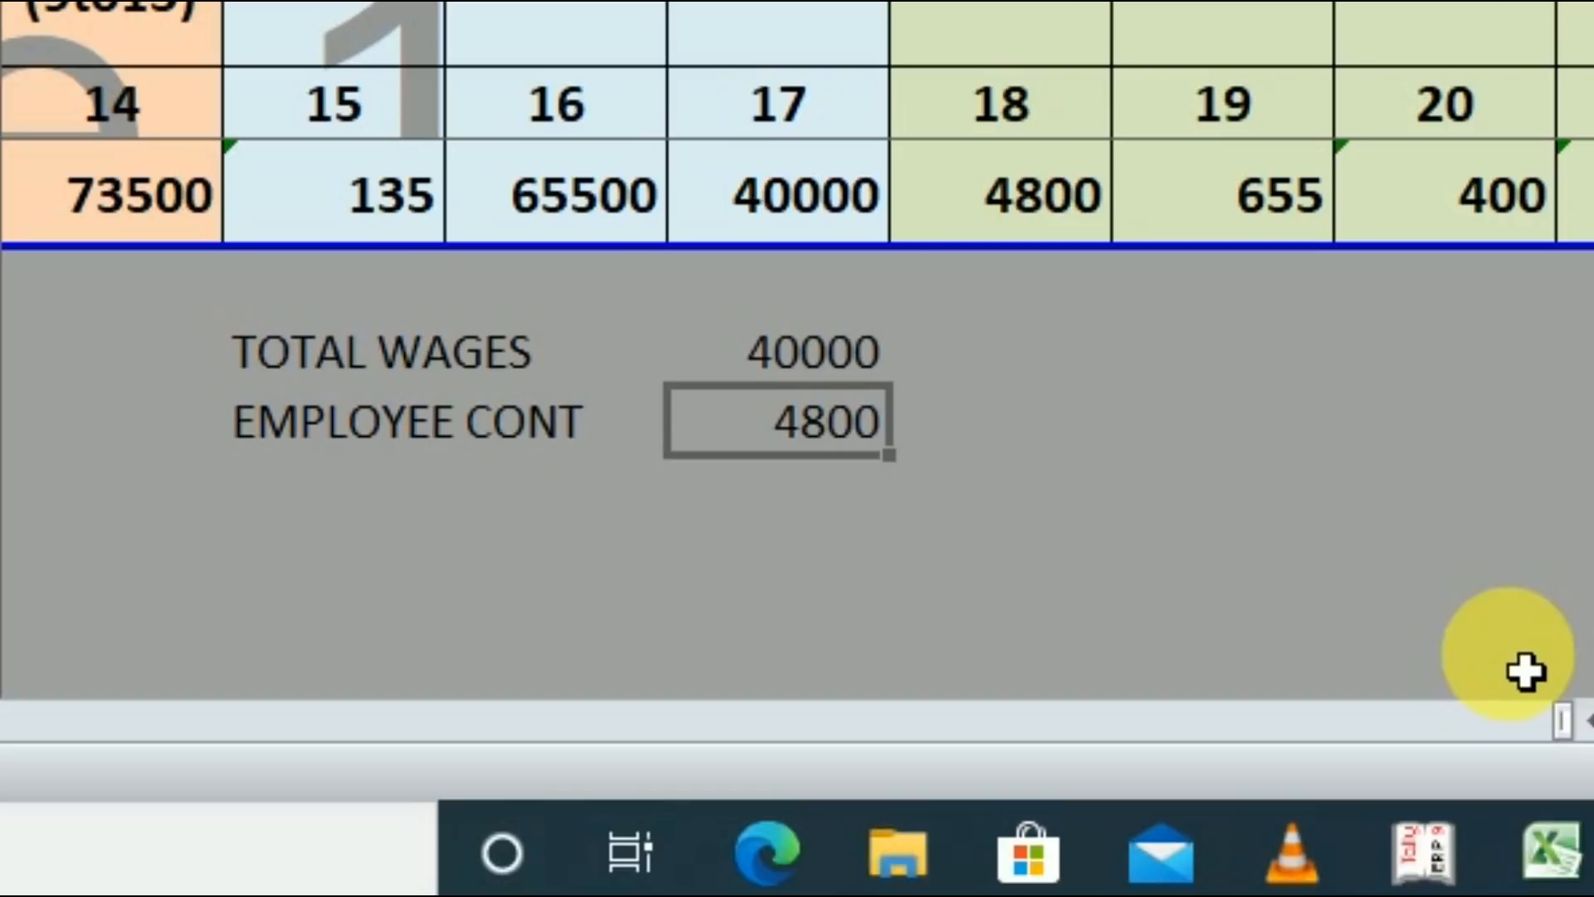
{"action": "key", "text": "Left"}
{"action": "key", "text": "Left"}
{"action": "key", "text": "Down"}
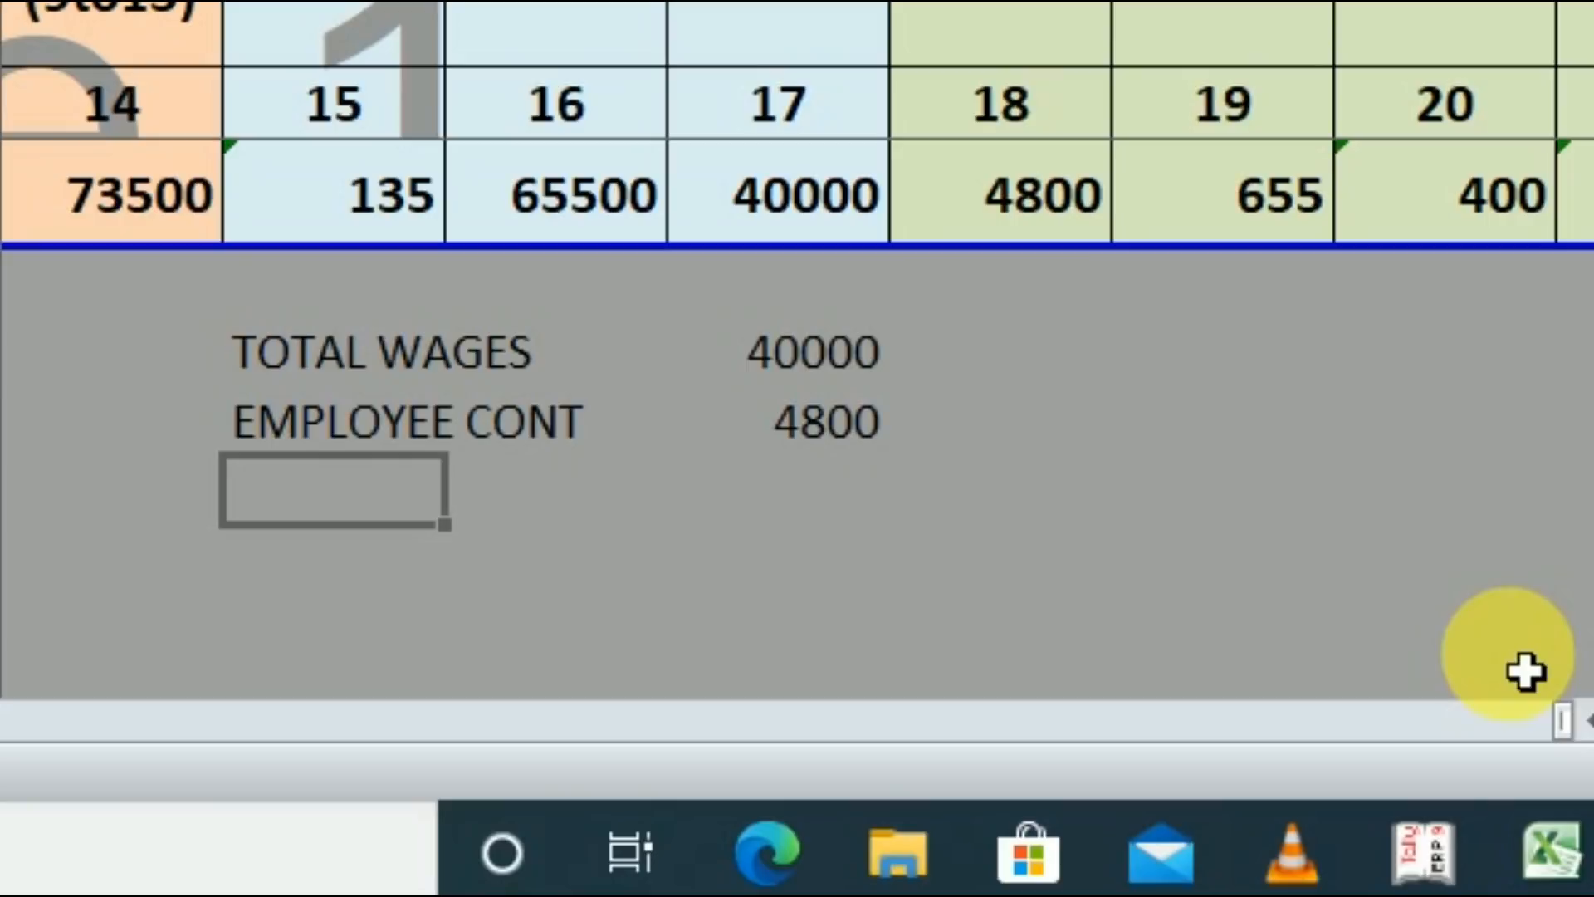
{"action": "type", "text": "EPS"}
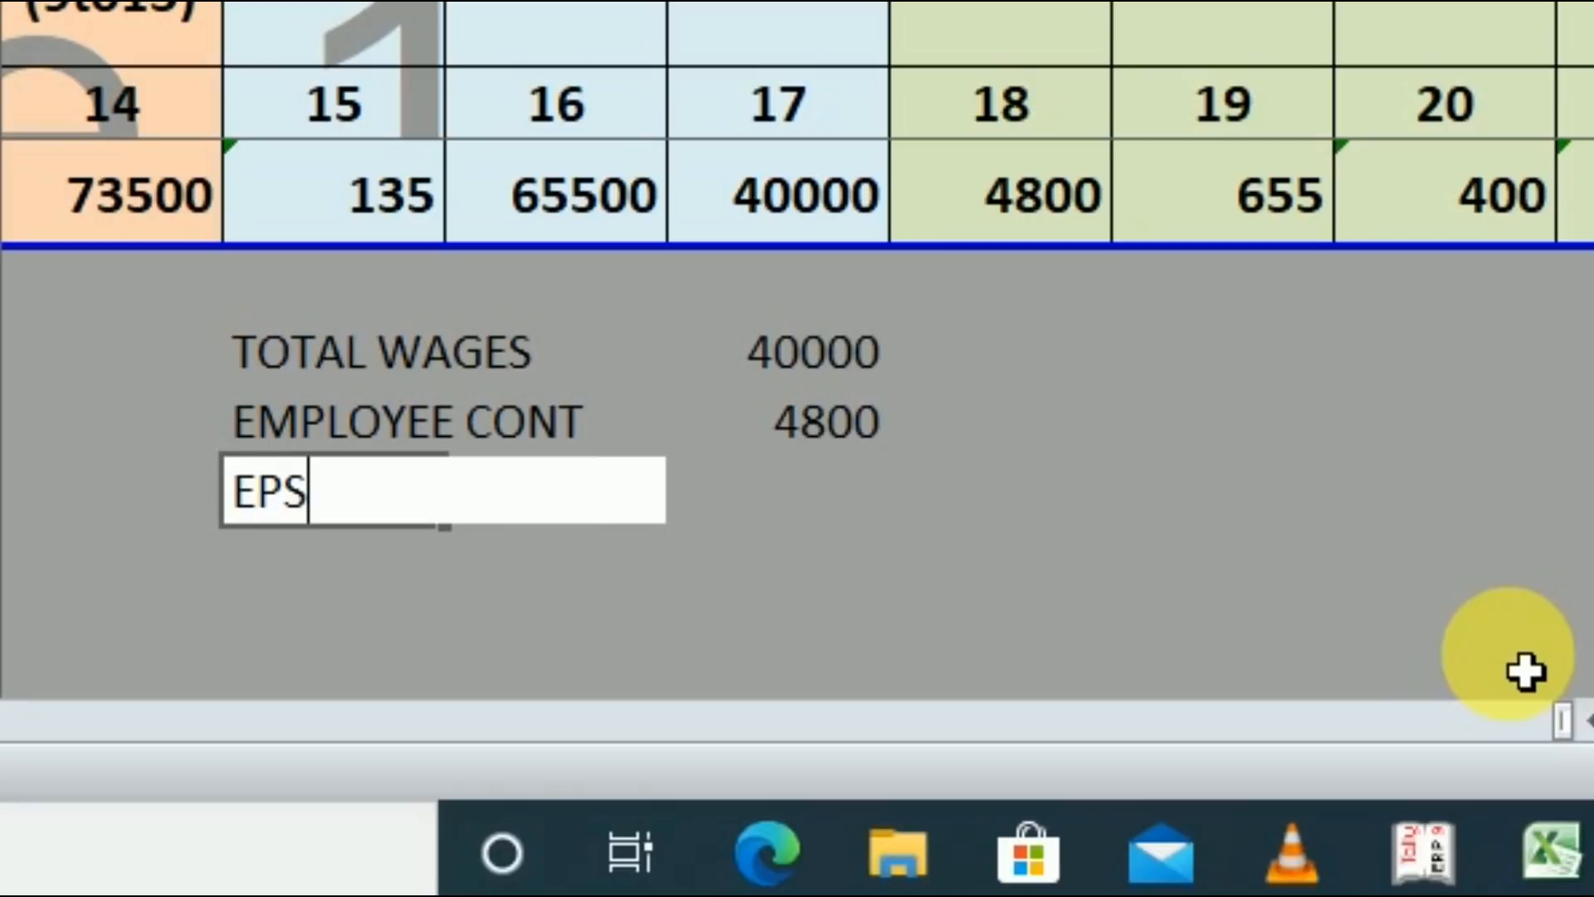
{"action": "type", "text": " @"}
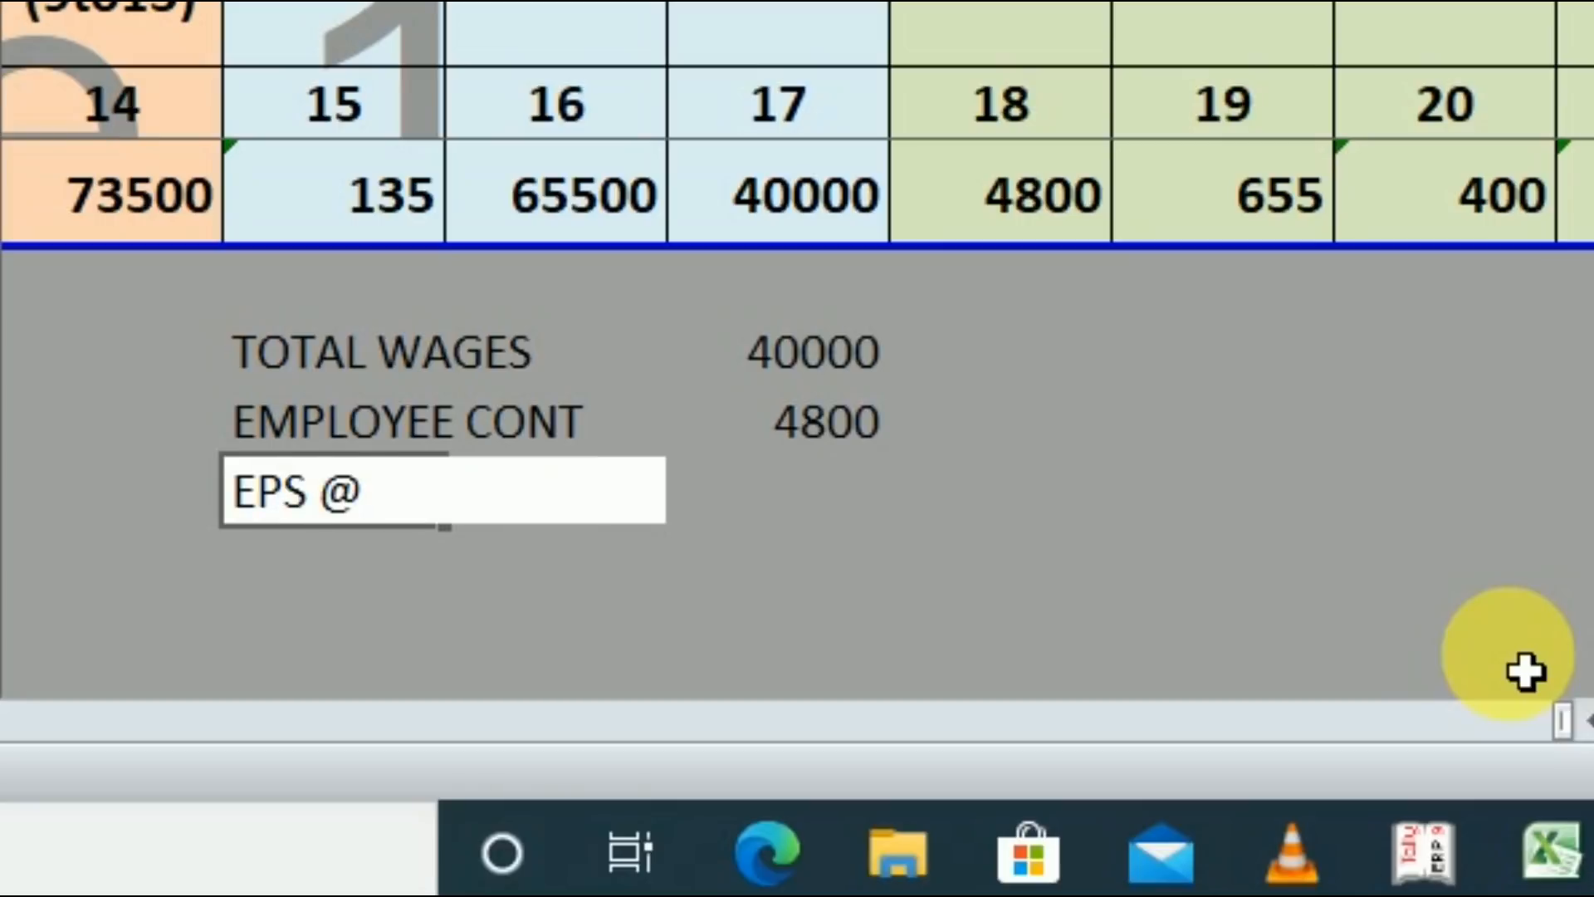
{"action": "type", "text": " 8.33"}
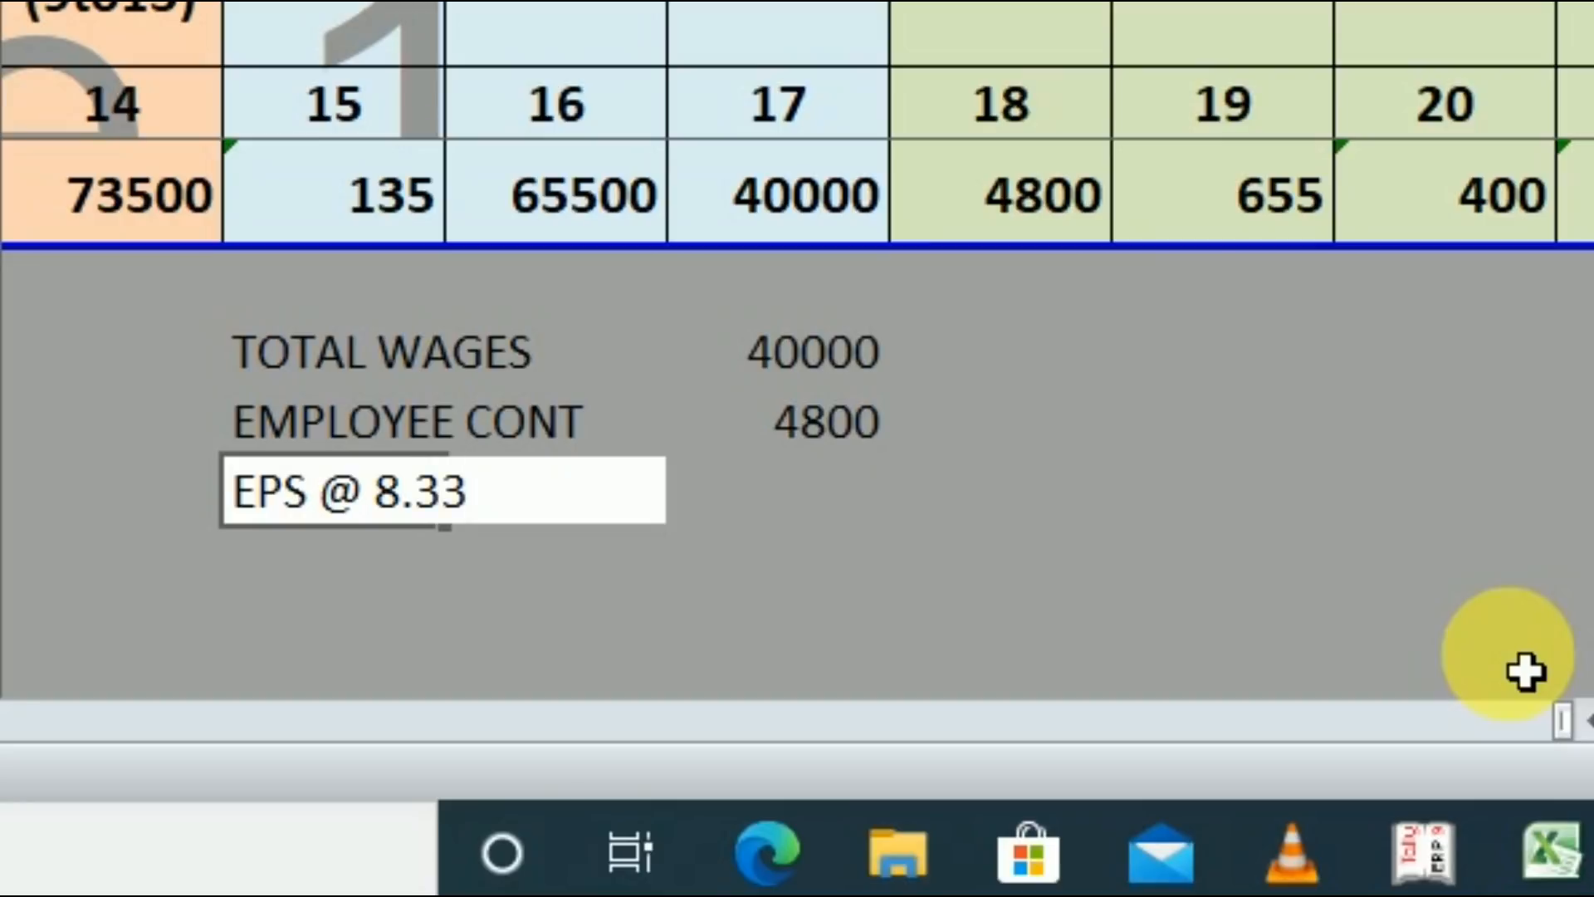
{"action": "type", "text": "%"}
{"action": "key", "text": "Tab"}
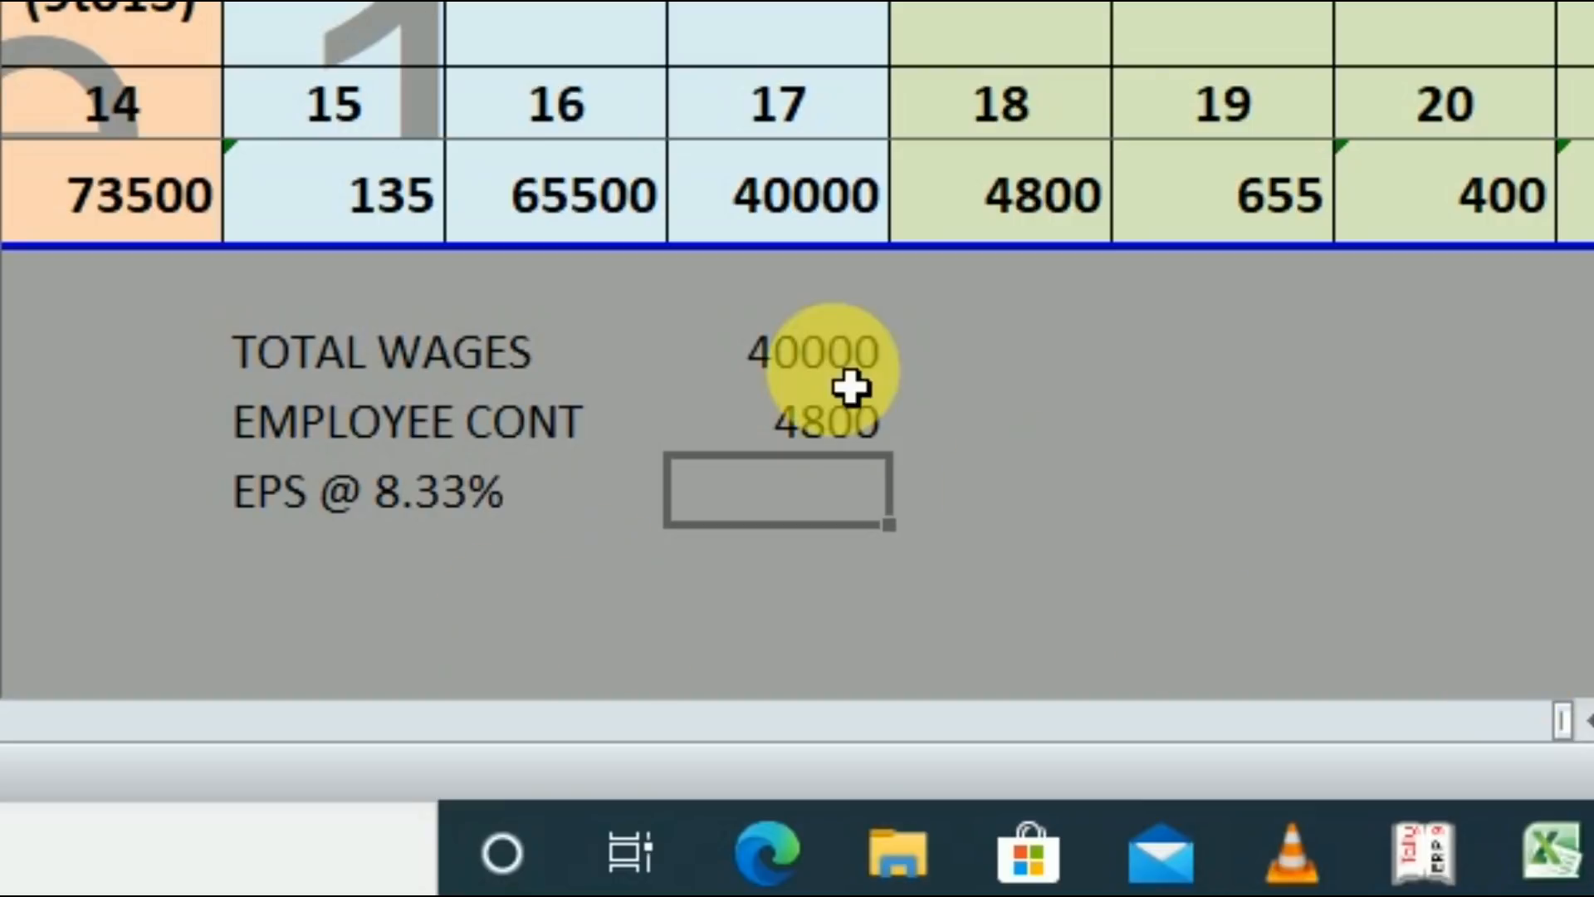
Enter a formula beside EPS @ 8.33% that rounds the total wages times 8.33% to 0 decimals.
{"action": "left_click", "coordinate": [820, 377]}
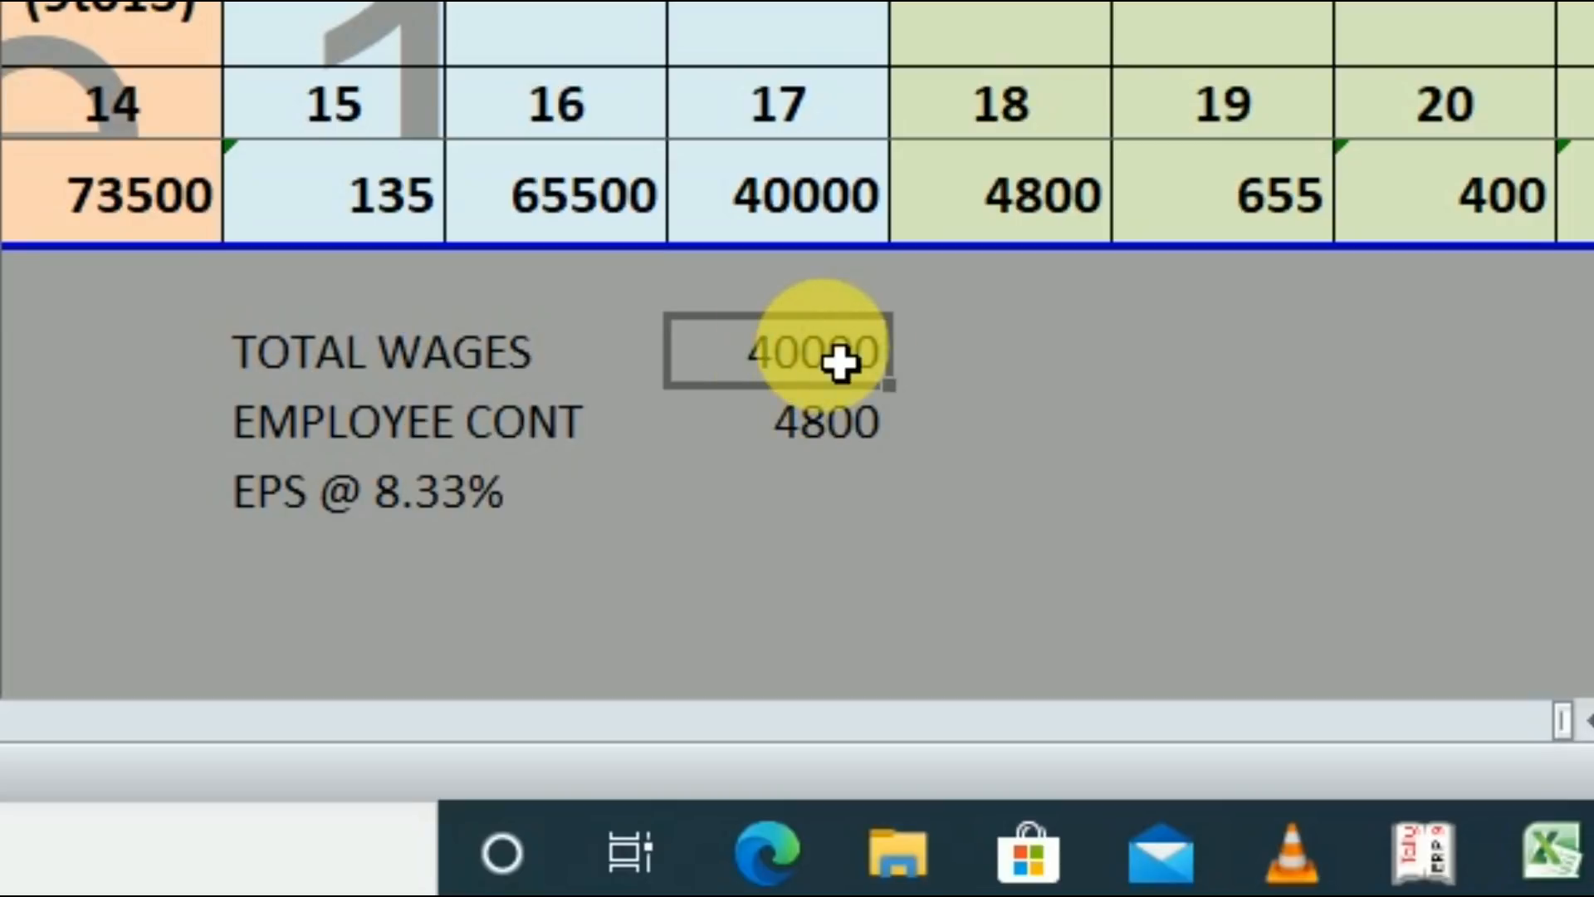
{"action": "left_click", "coordinate": [843, 513]}
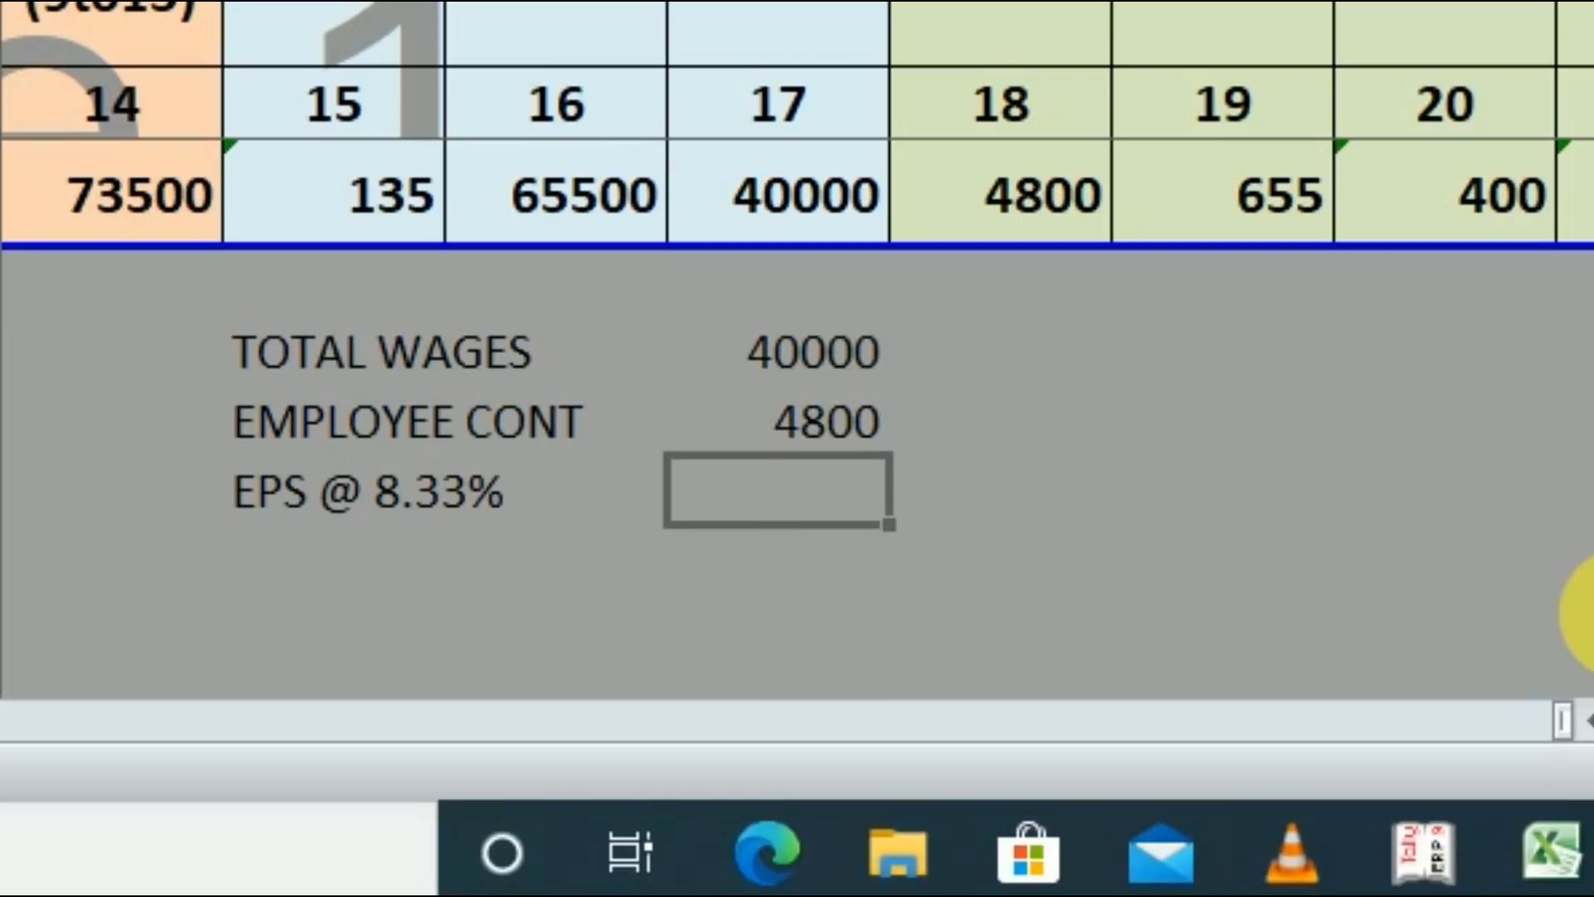
{"action": "type", "text": "=ROUND("}
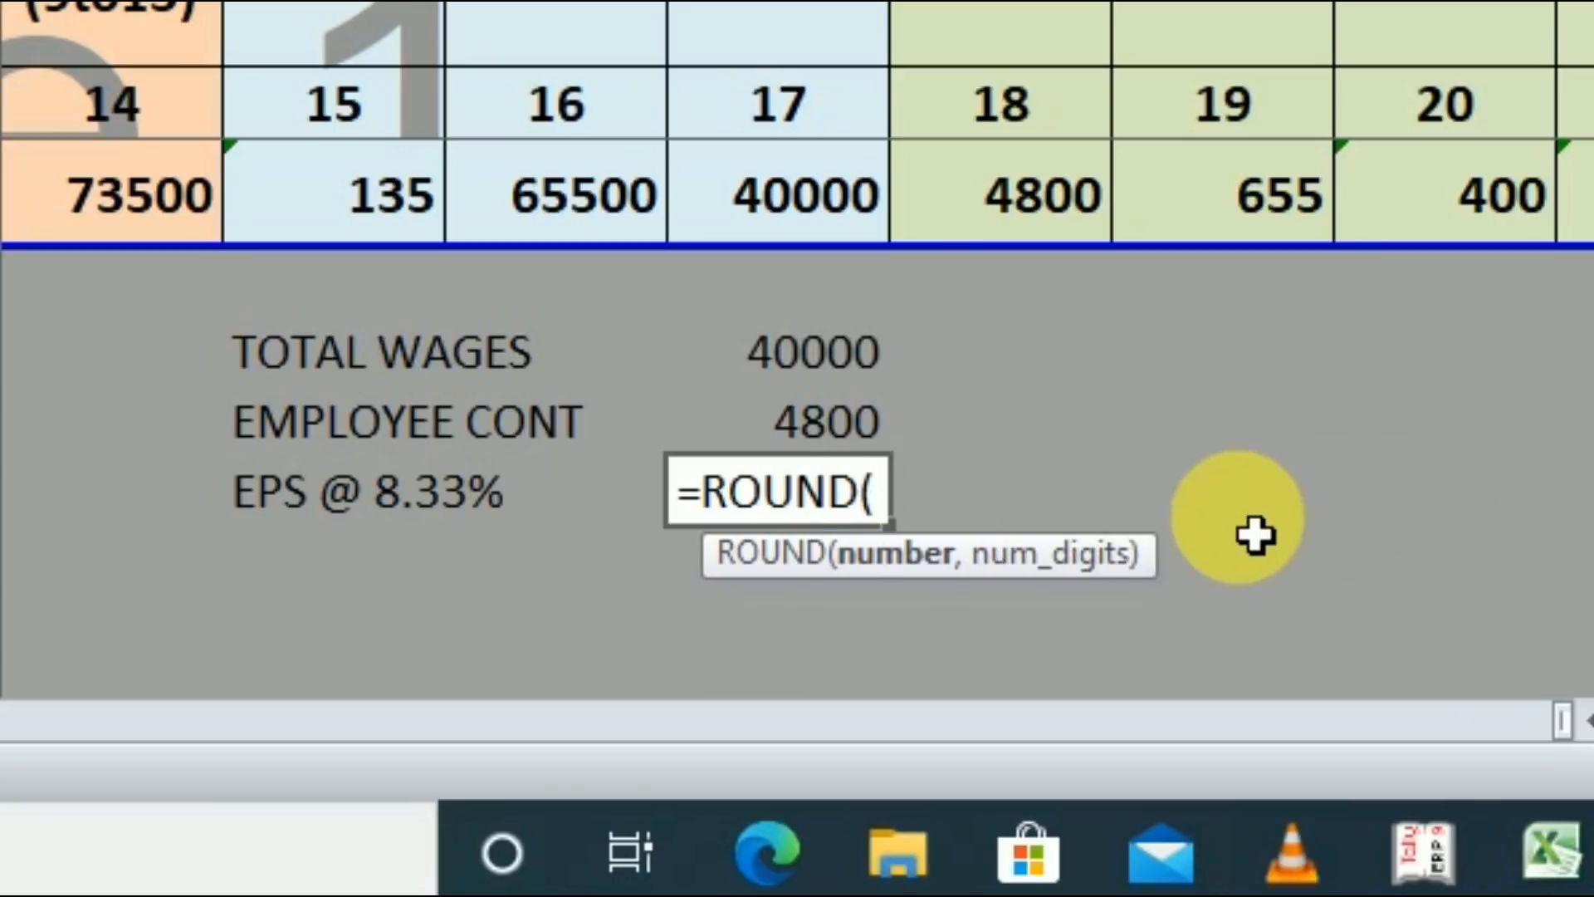
{"action": "left_click", "coordinate": [857, 378]}
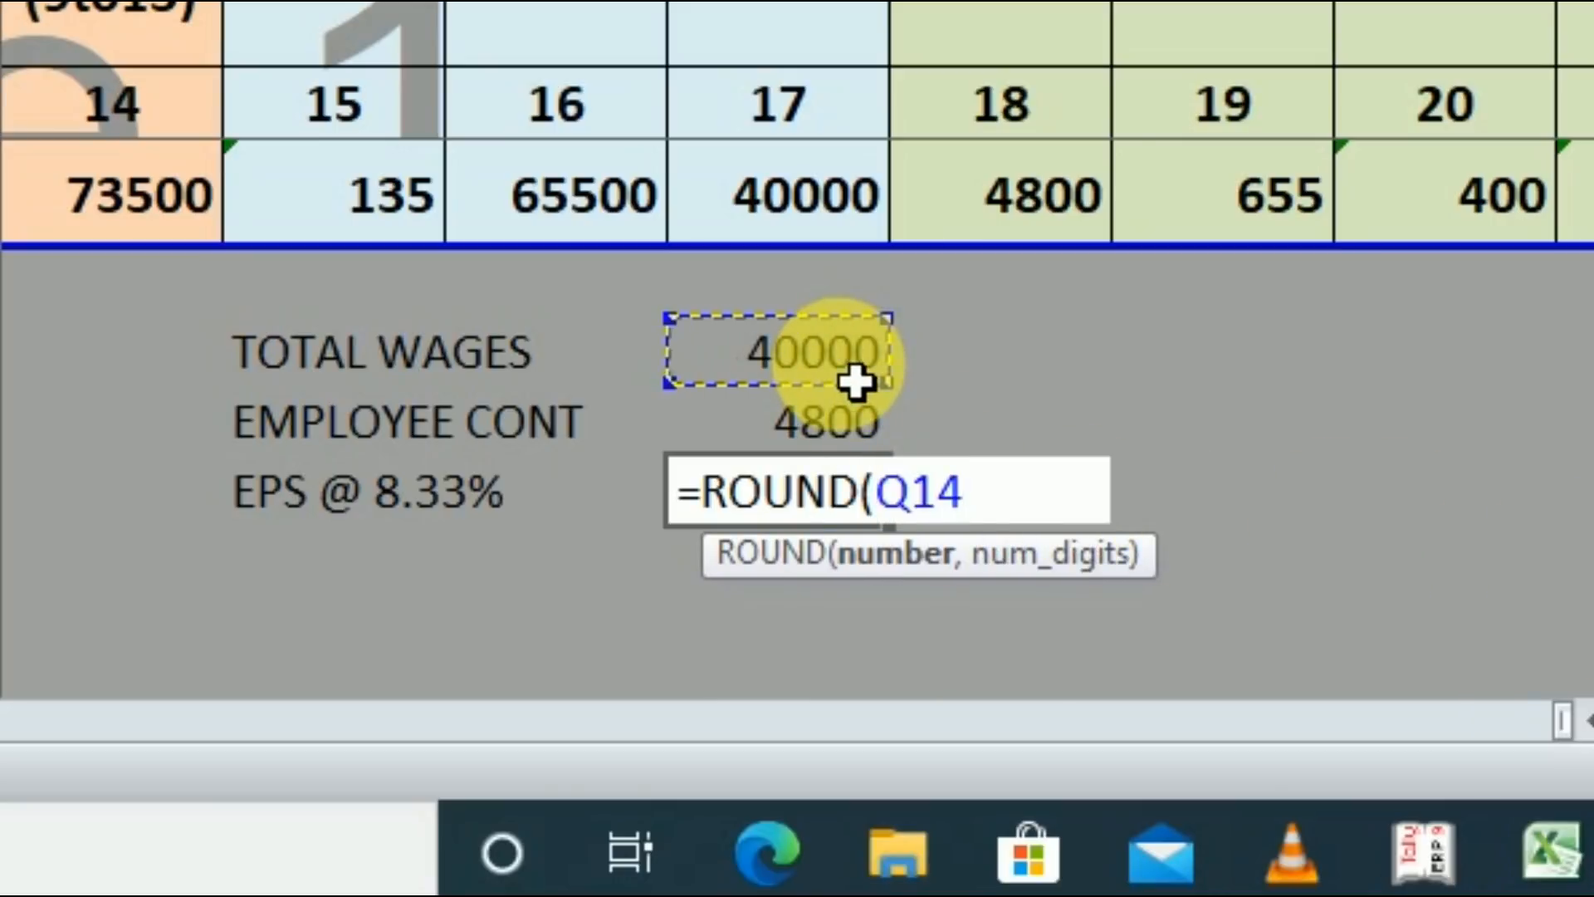
{"action": "type", "text": "*"}
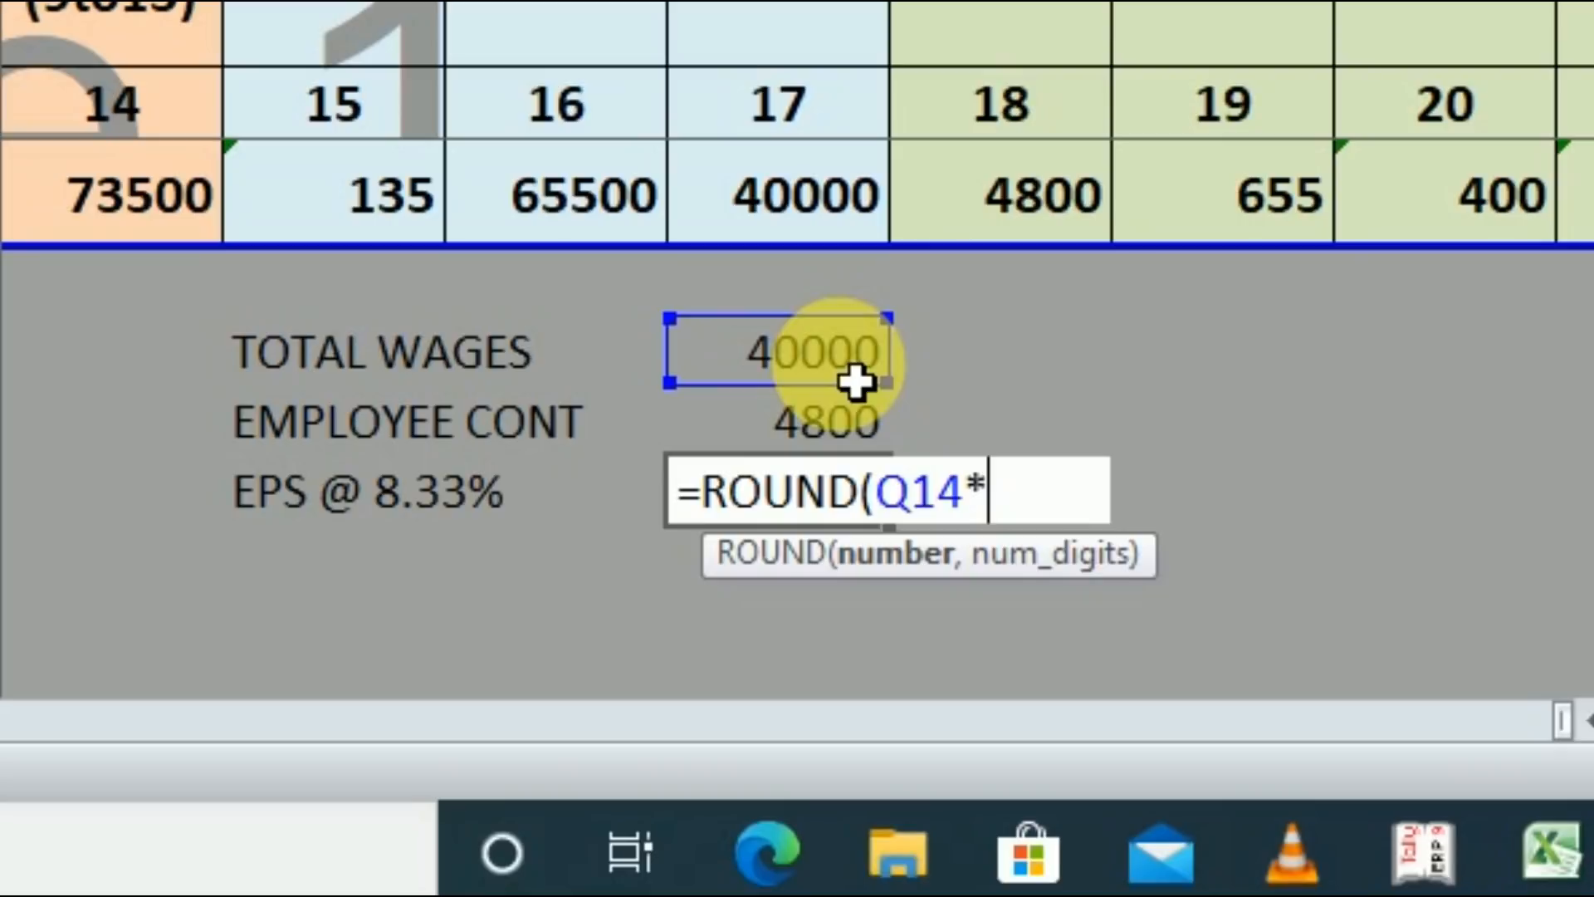
{"action": "type", "text": "8.33%"}
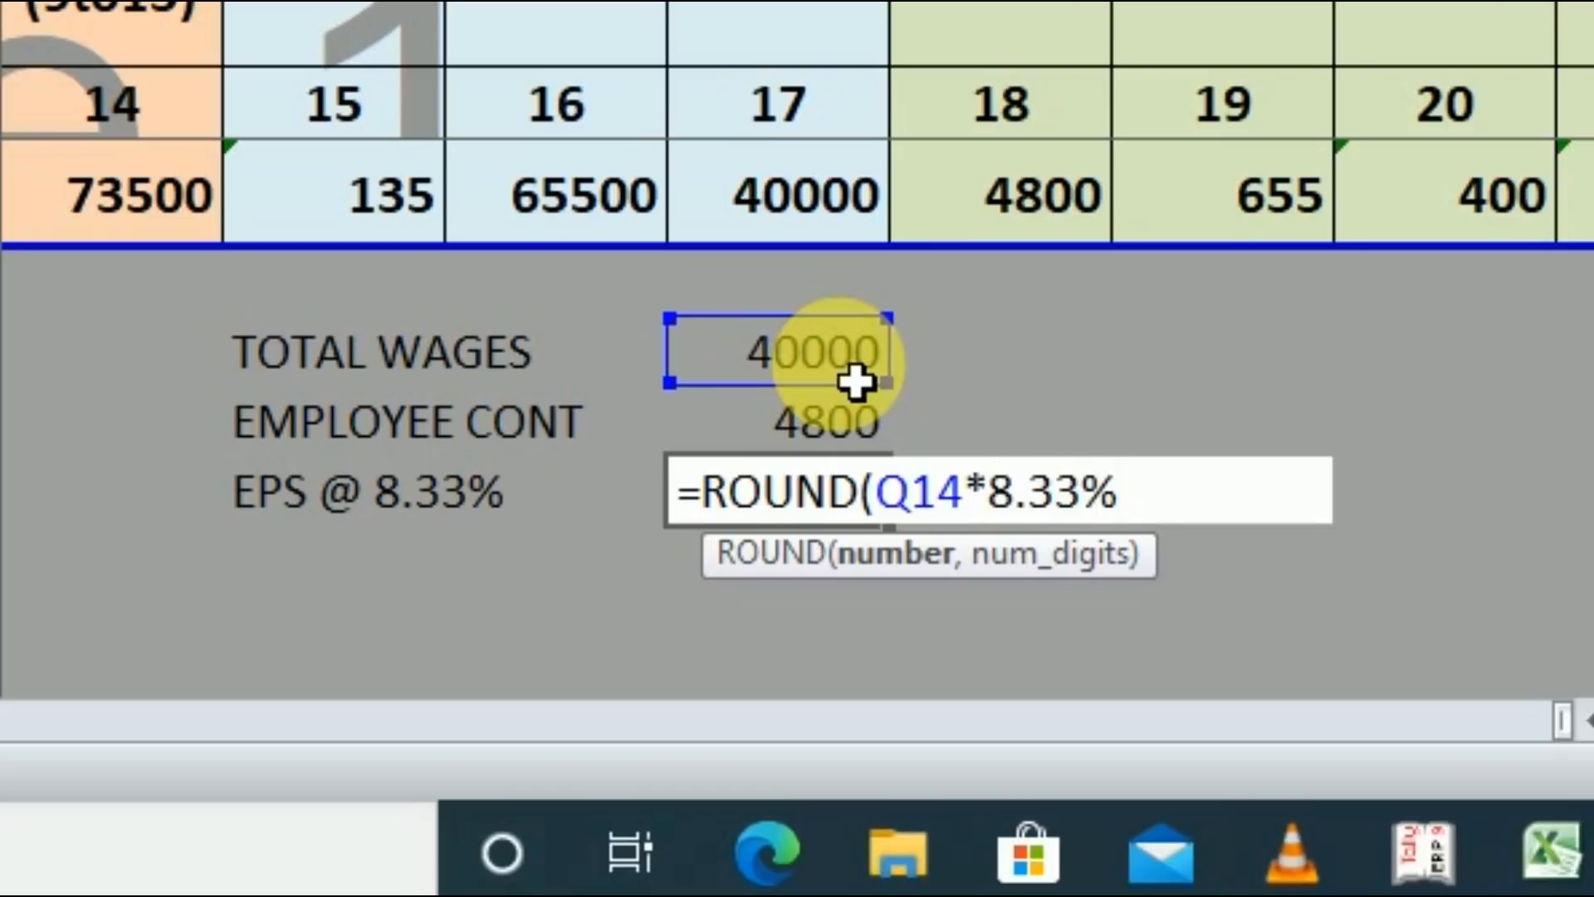
{"action": "type", "text": ",0)"}
{"action": "key", "text": "Return"}
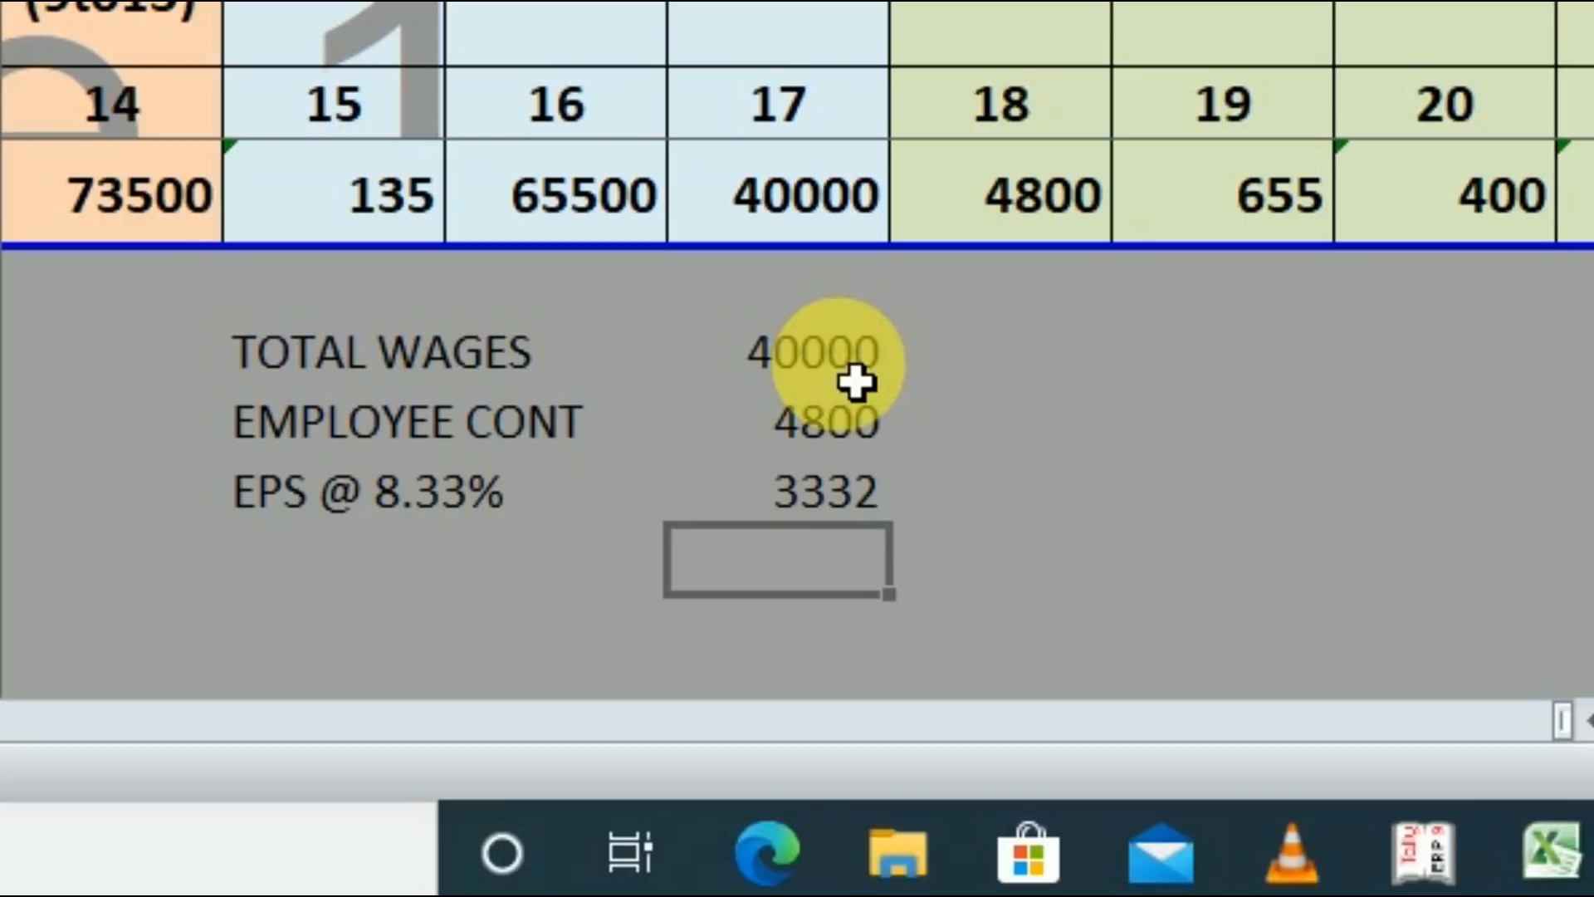
Add the label EPF @ 3.67% in the next row below the EPS label.
{"action": "key", "text": "Left"}
{"action": "key", "text": "Left"}
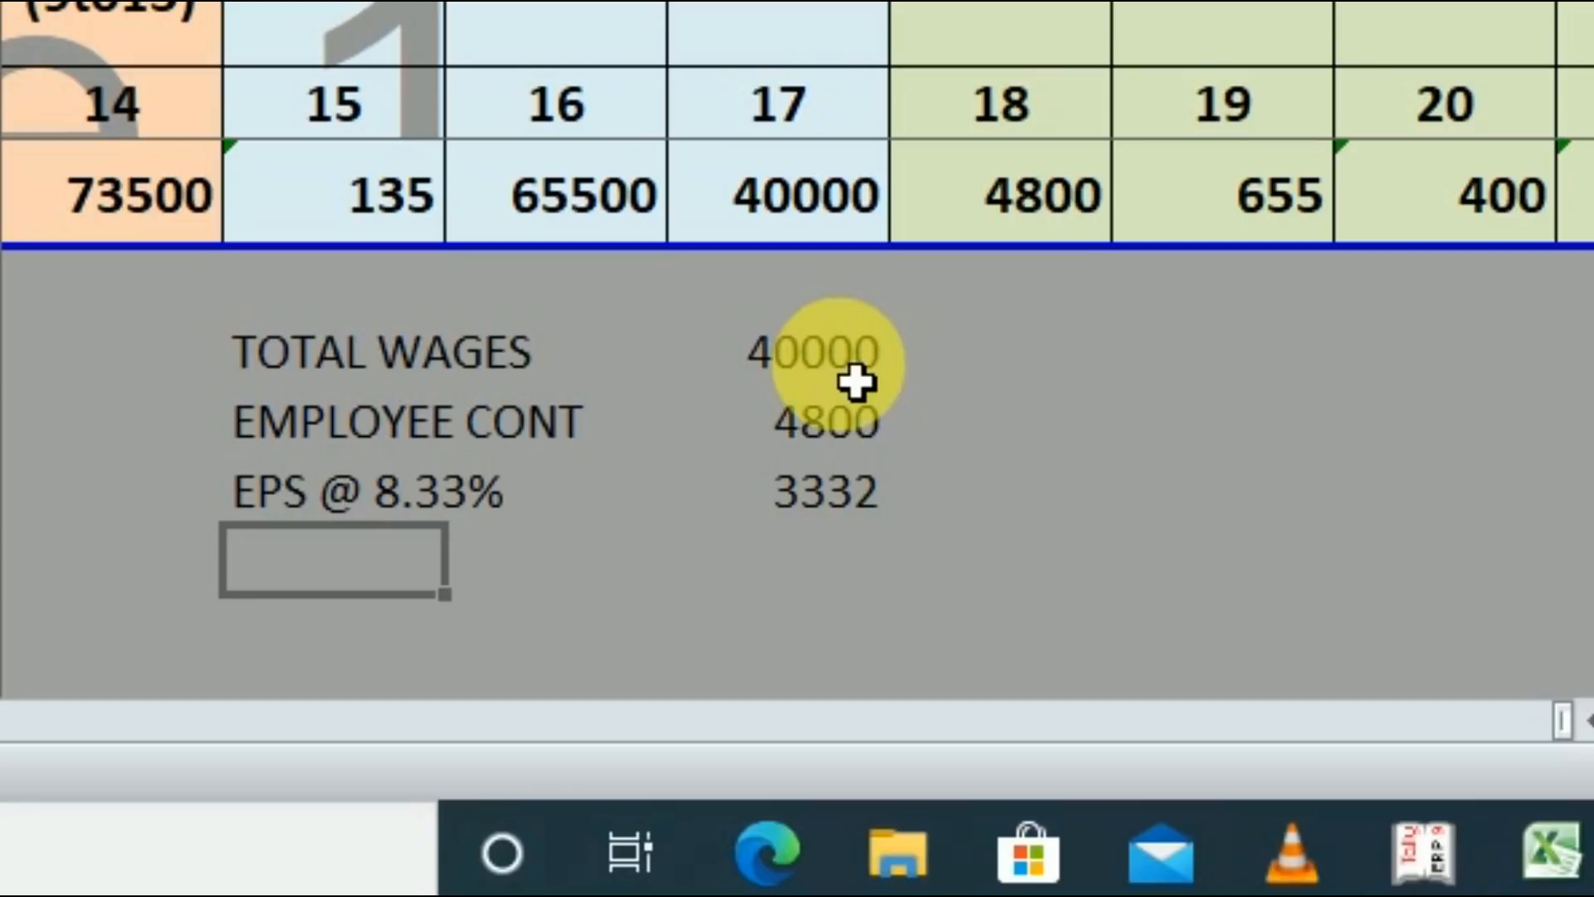
{"action": "type", "text": "EPF"}
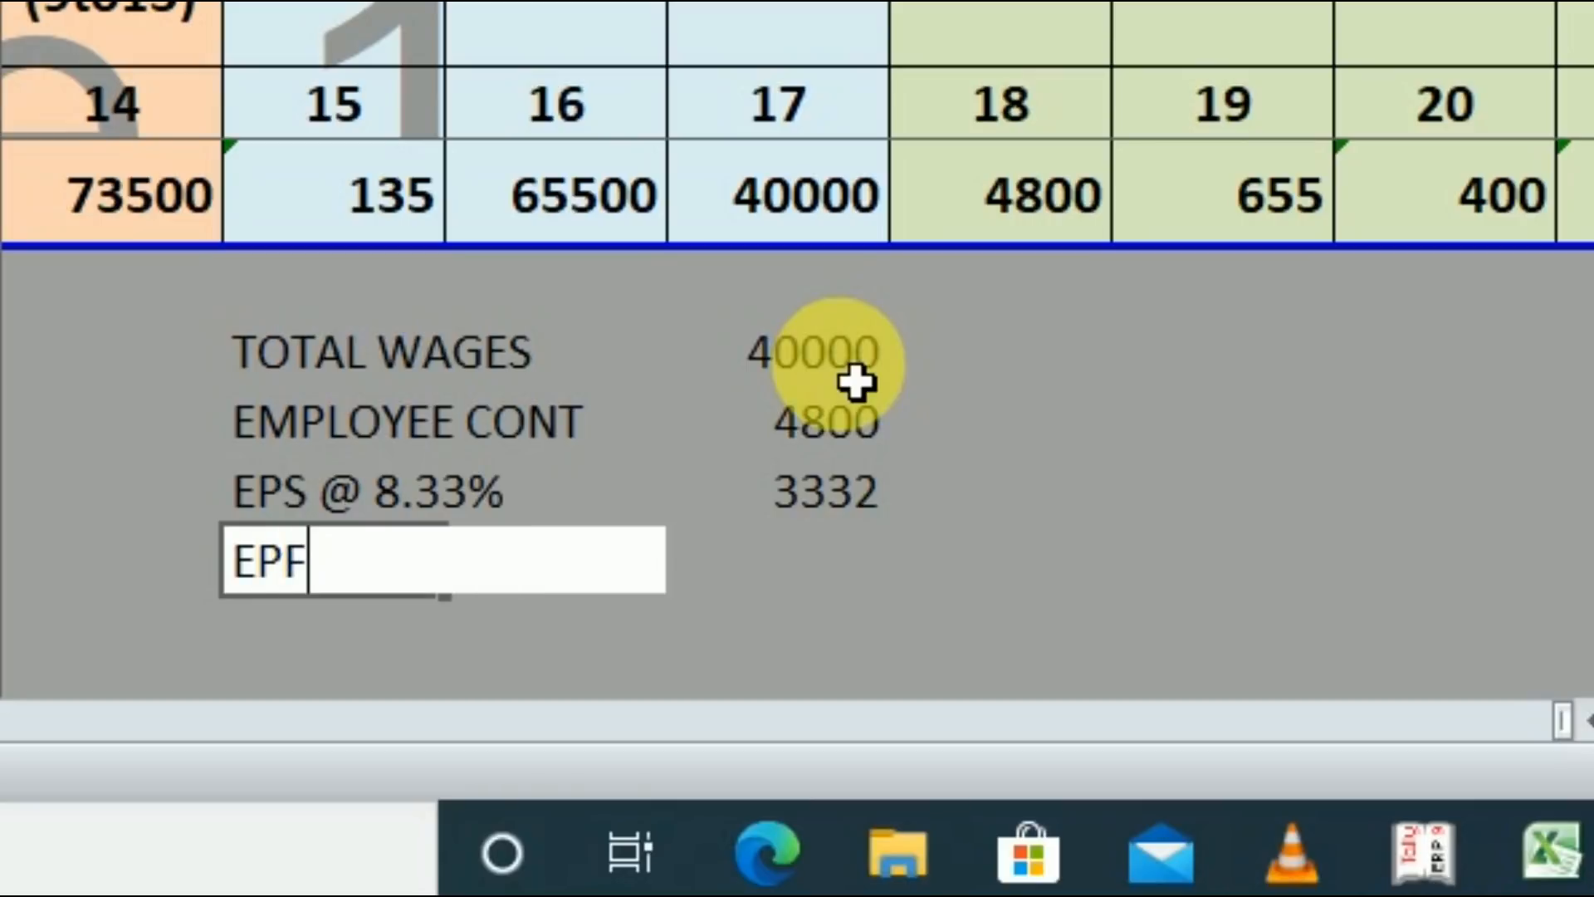
{"action": "type", "text": " @ "}
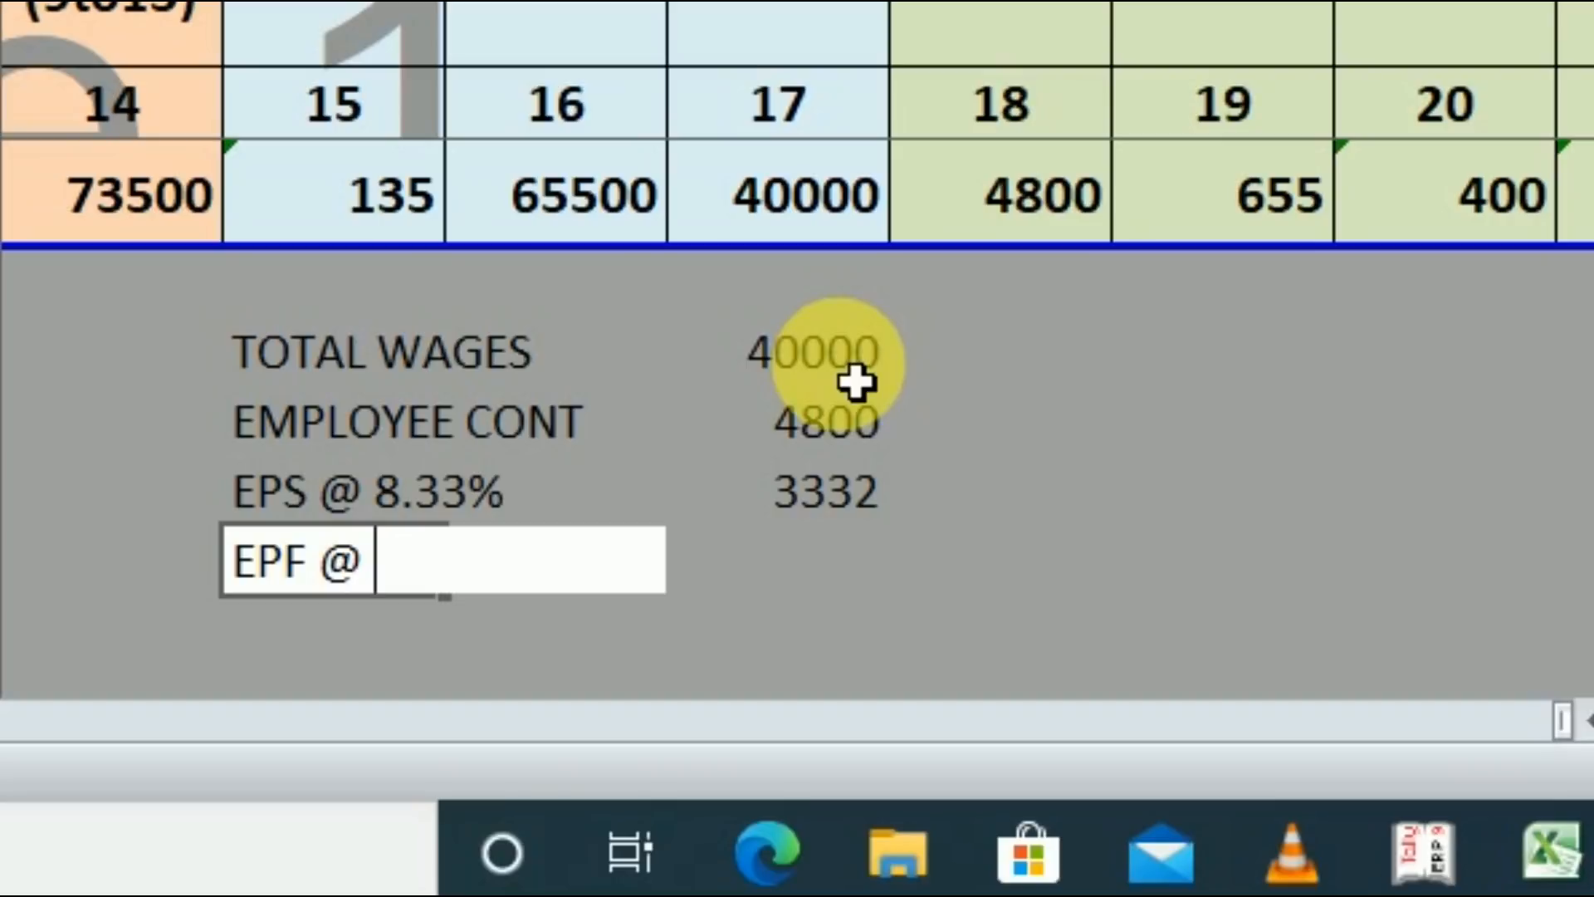
{"action": "type", "text": "3."}
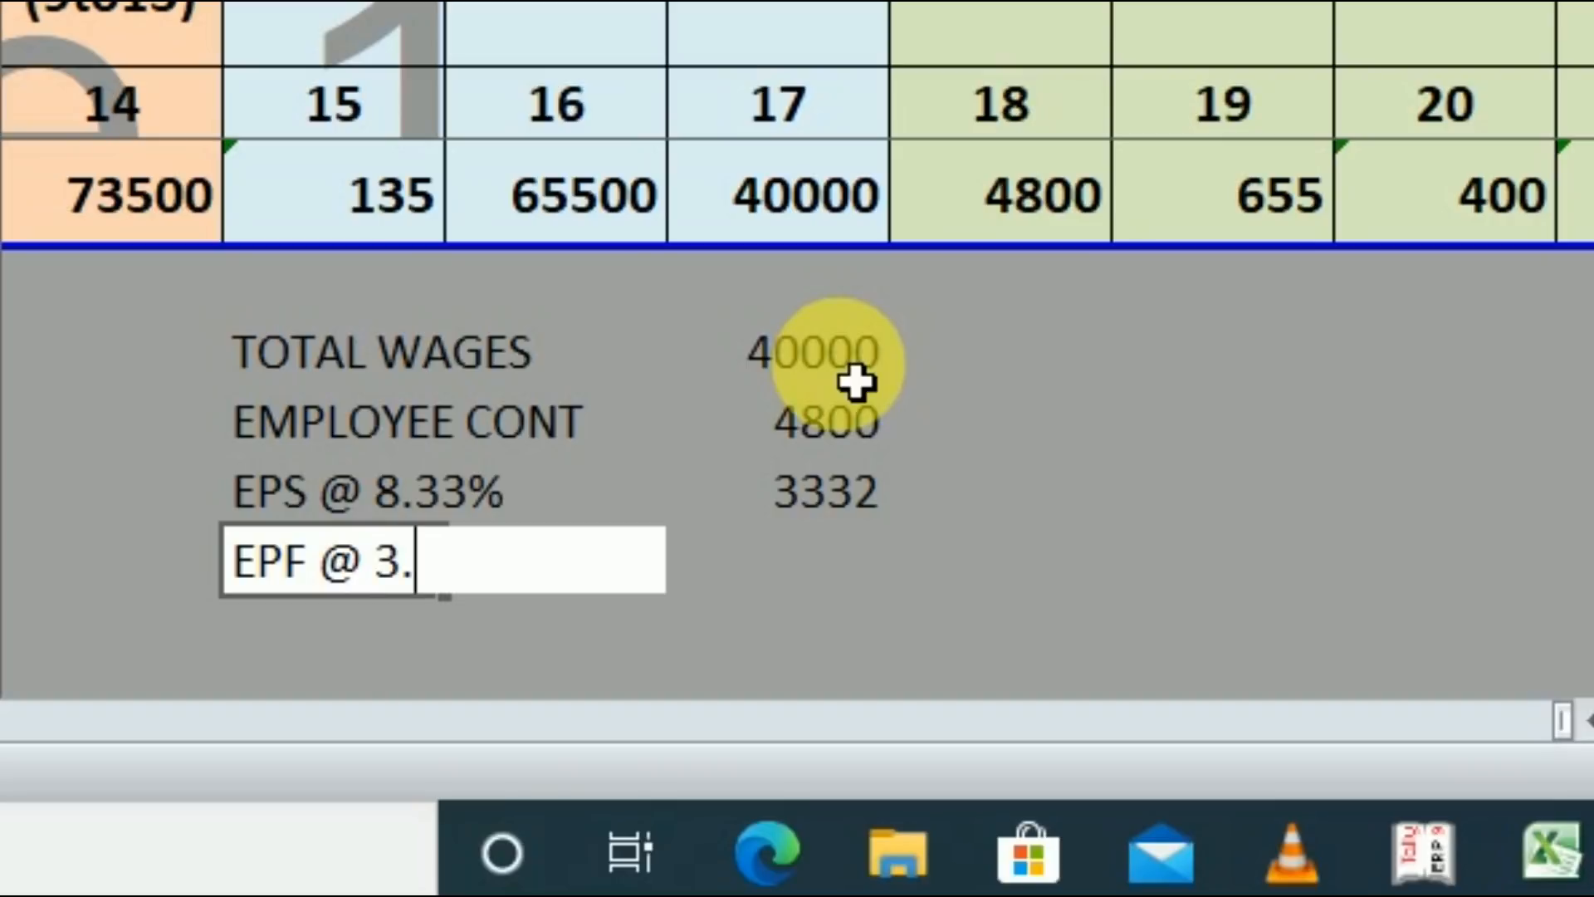
{"action": "type", "text": "67%"}
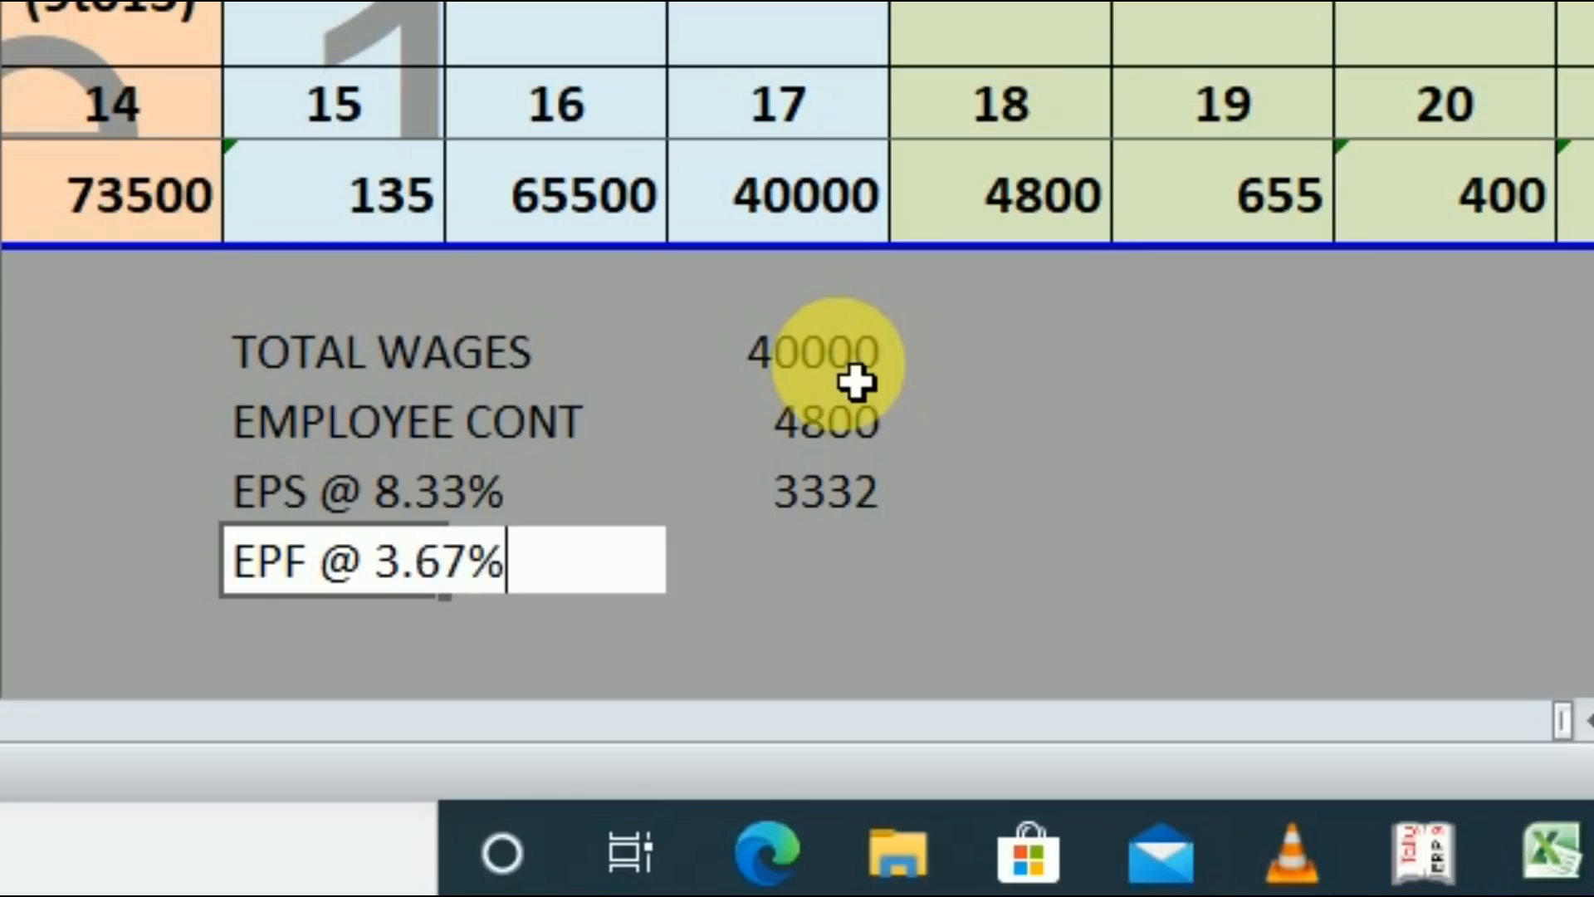
{"action": "key", "text": "Tab"}
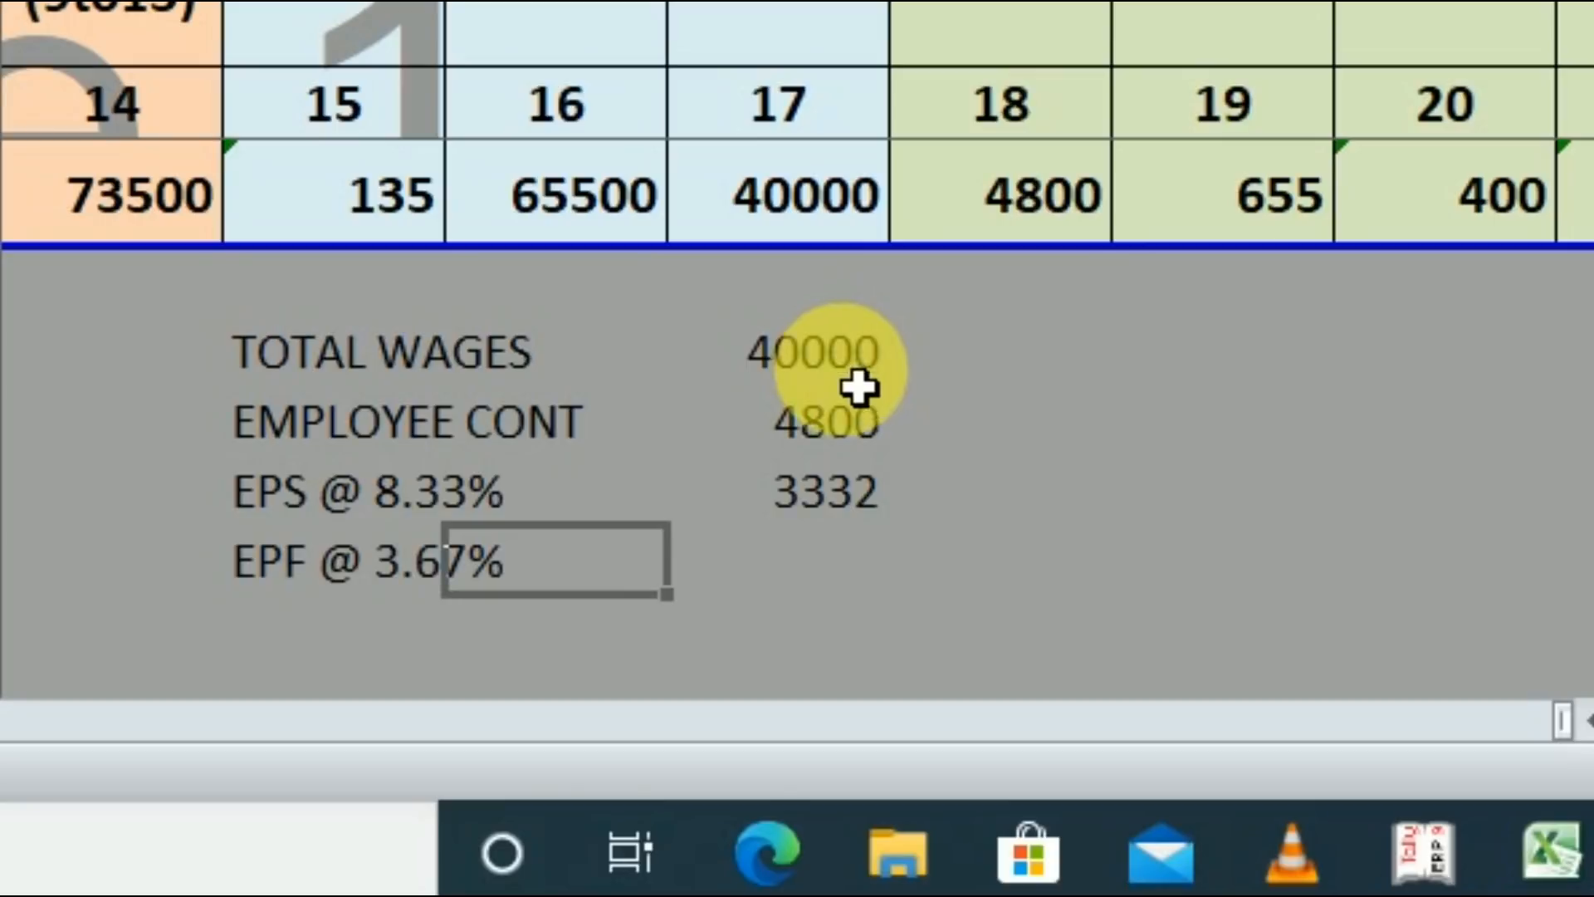
Enter a formula beside EPF @ 3.67% that subtracts the EPS amount from the employee contribution.
{"action": "left_click", "coordinate": [854, 433]}
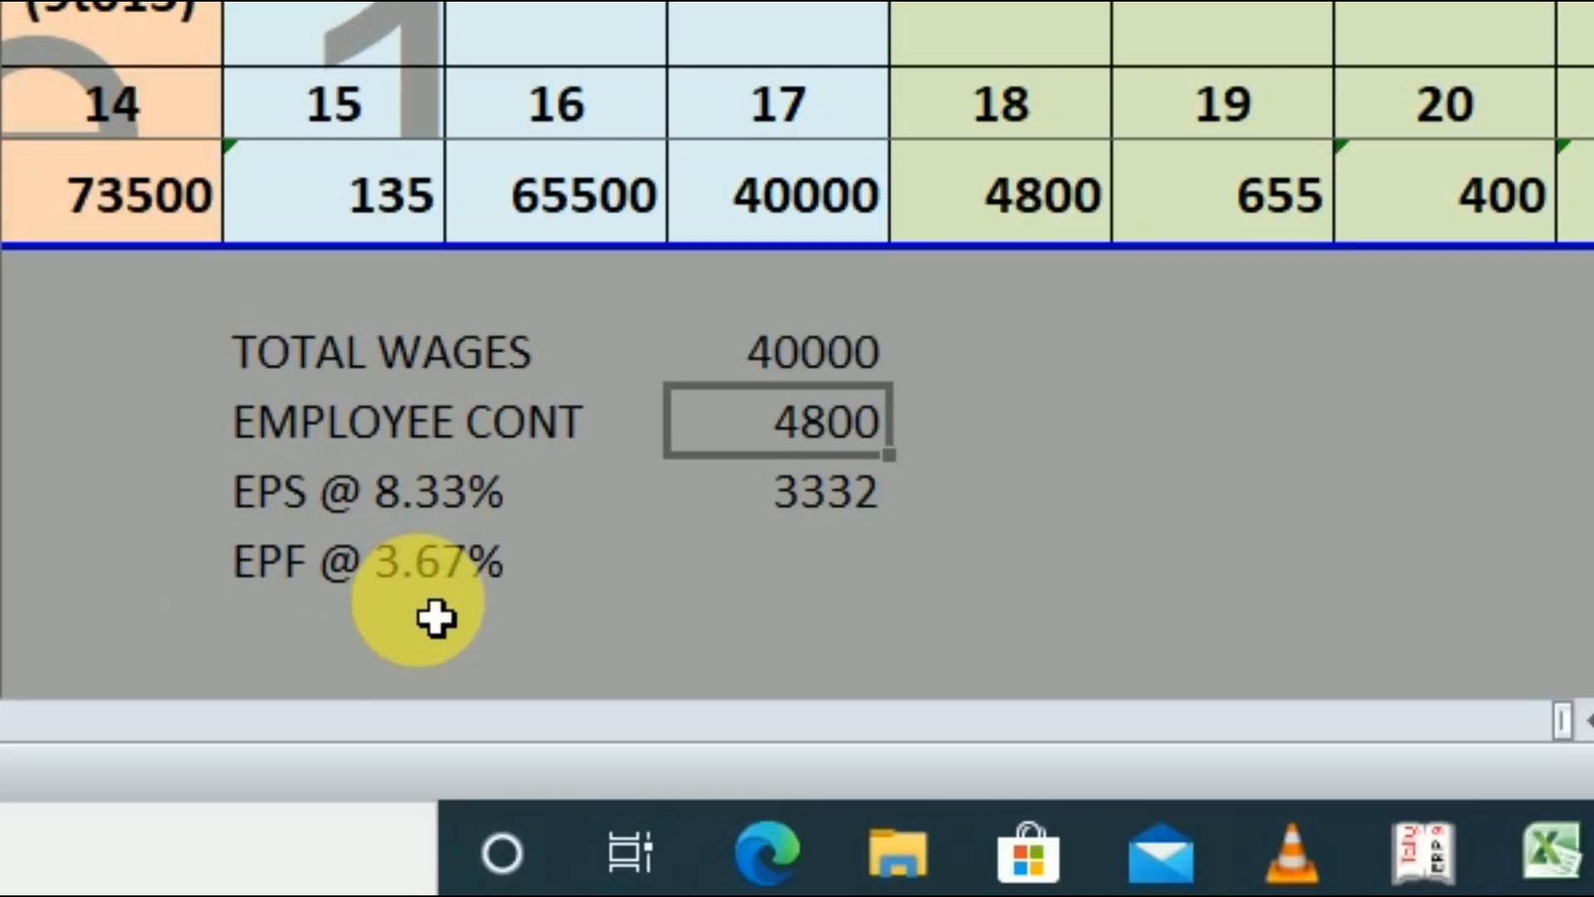
{"action": "left_click", "coordinate": [828, 570]}
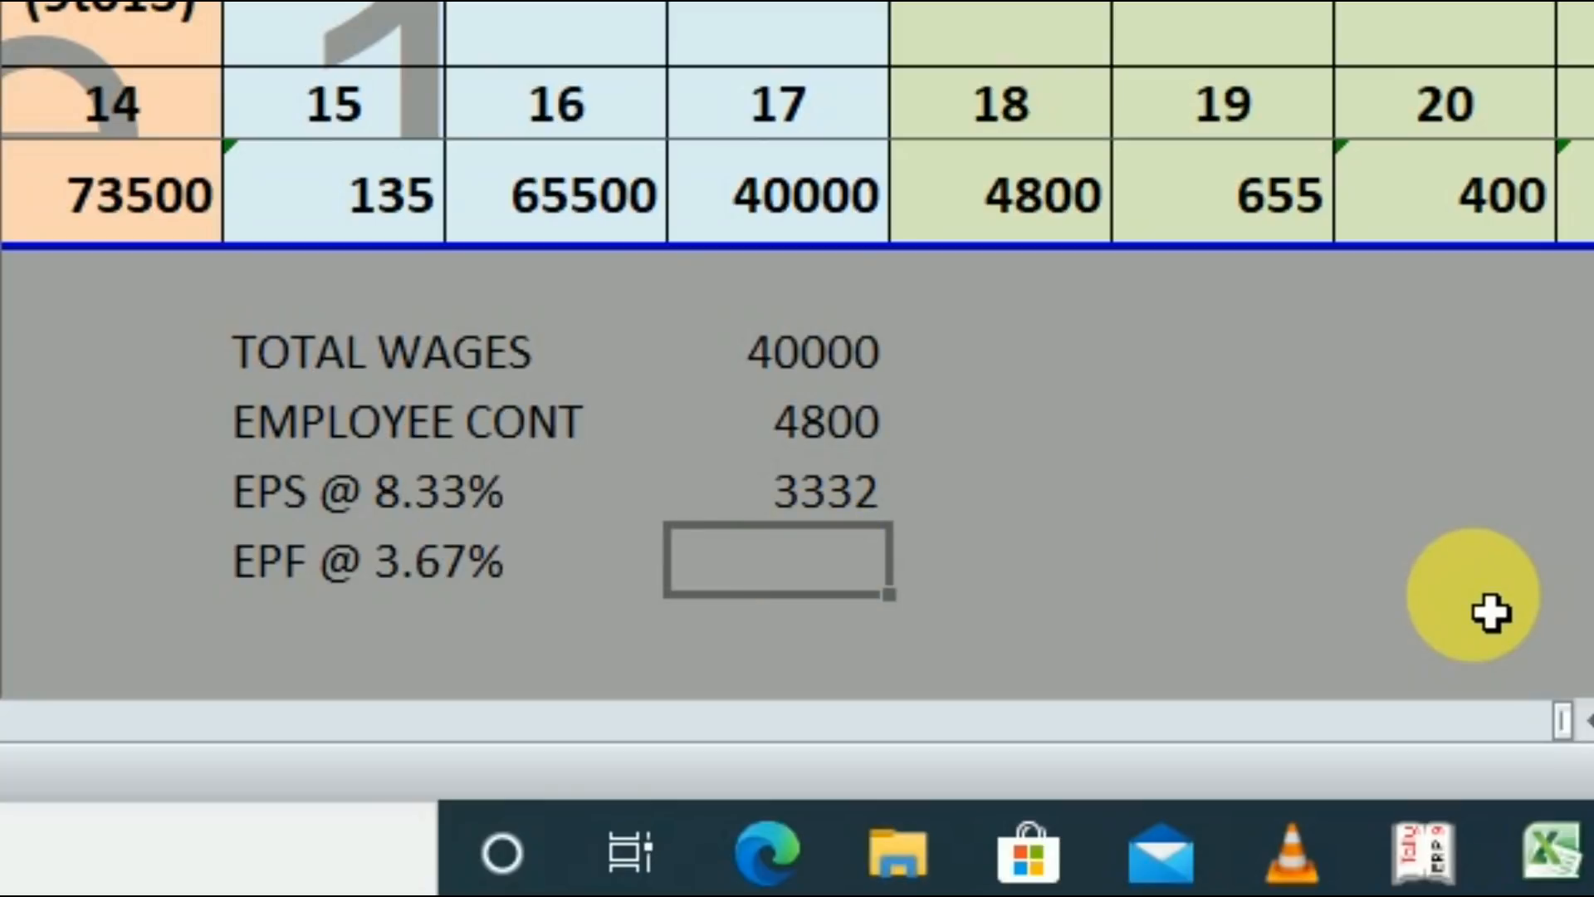
{"action": "type", "text": "="}
{"action": "key", "text": "Up"}
{"action": "key", "text": "Up"}
{"action": "type", "text": "-"}
{"action": "key", "text": "Up"}
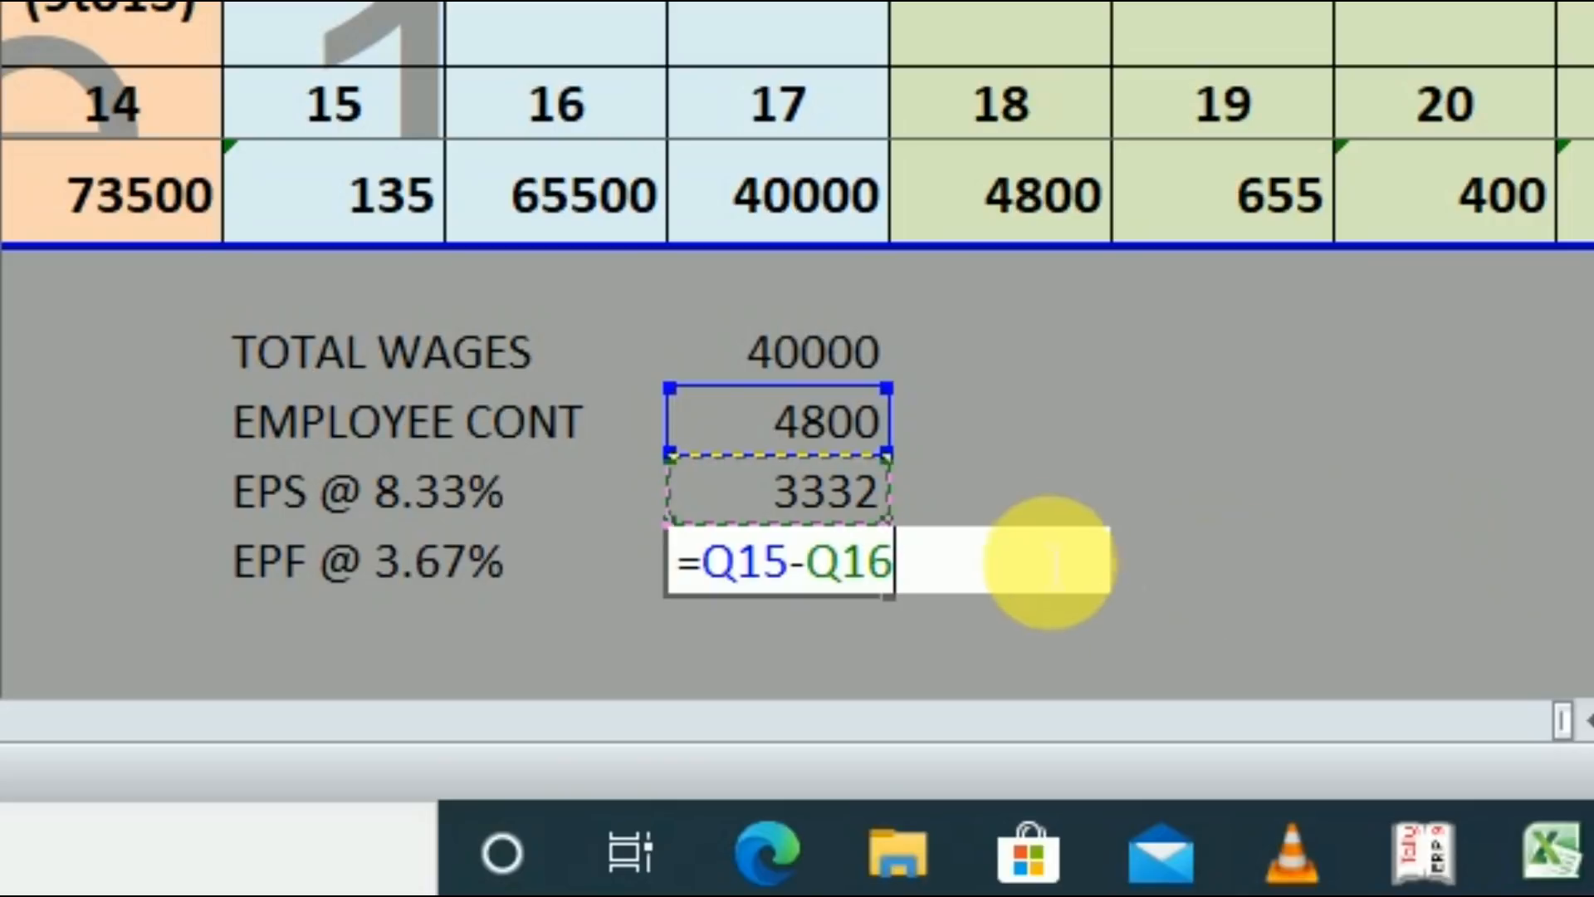
{"action": "key", "text": "Return"}
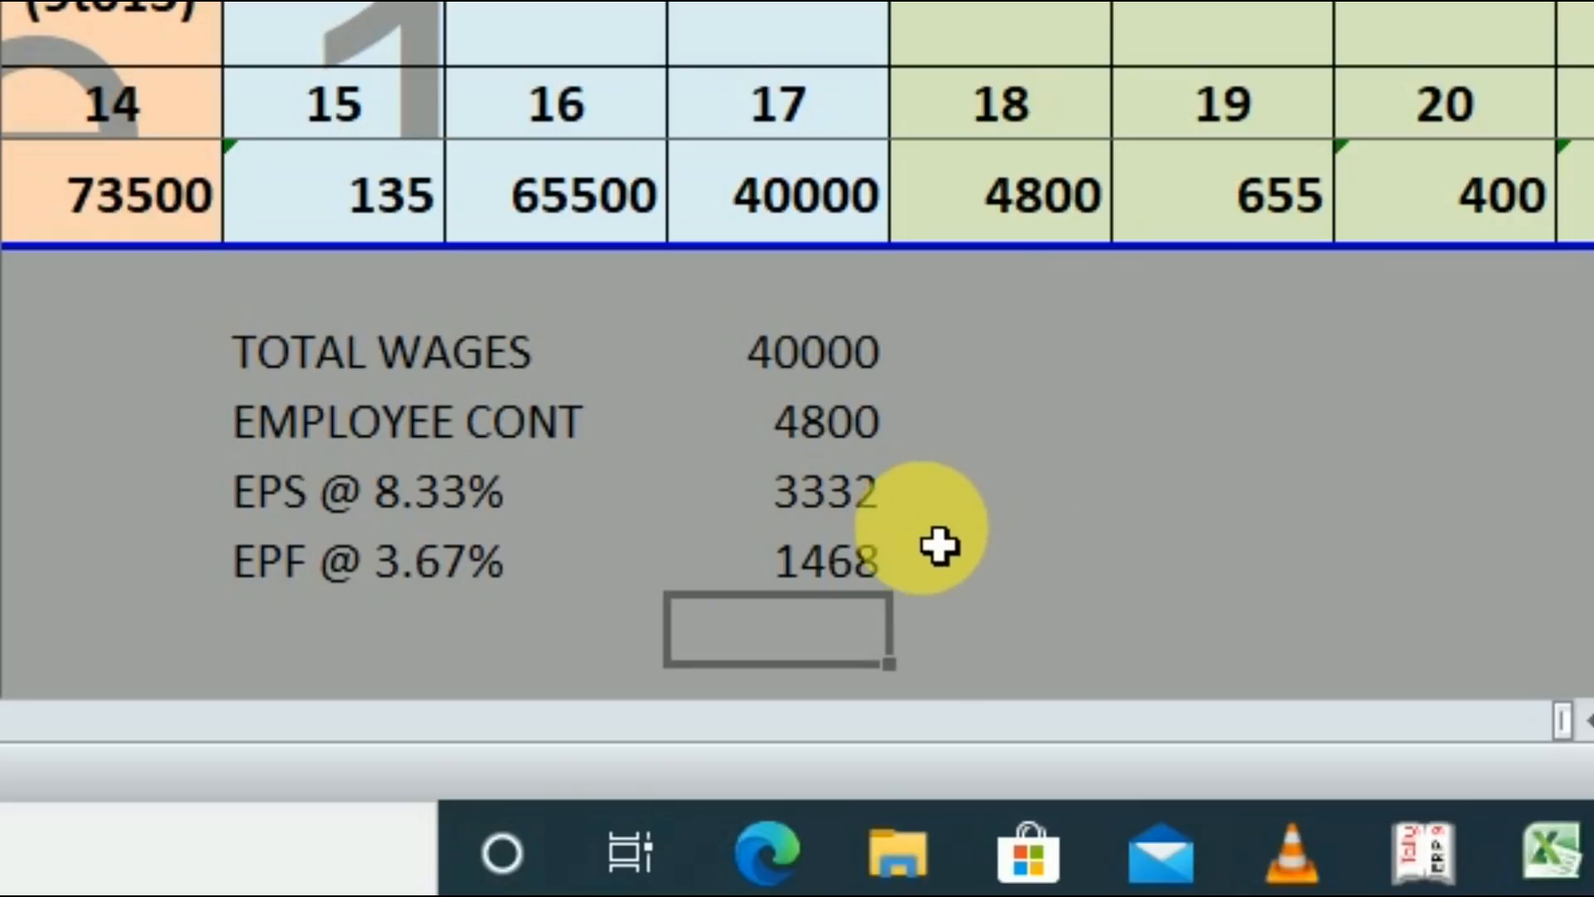
{"action": "left_click_drag", "start_coordinate": [833, 516], "coordinate": [833, 555]}
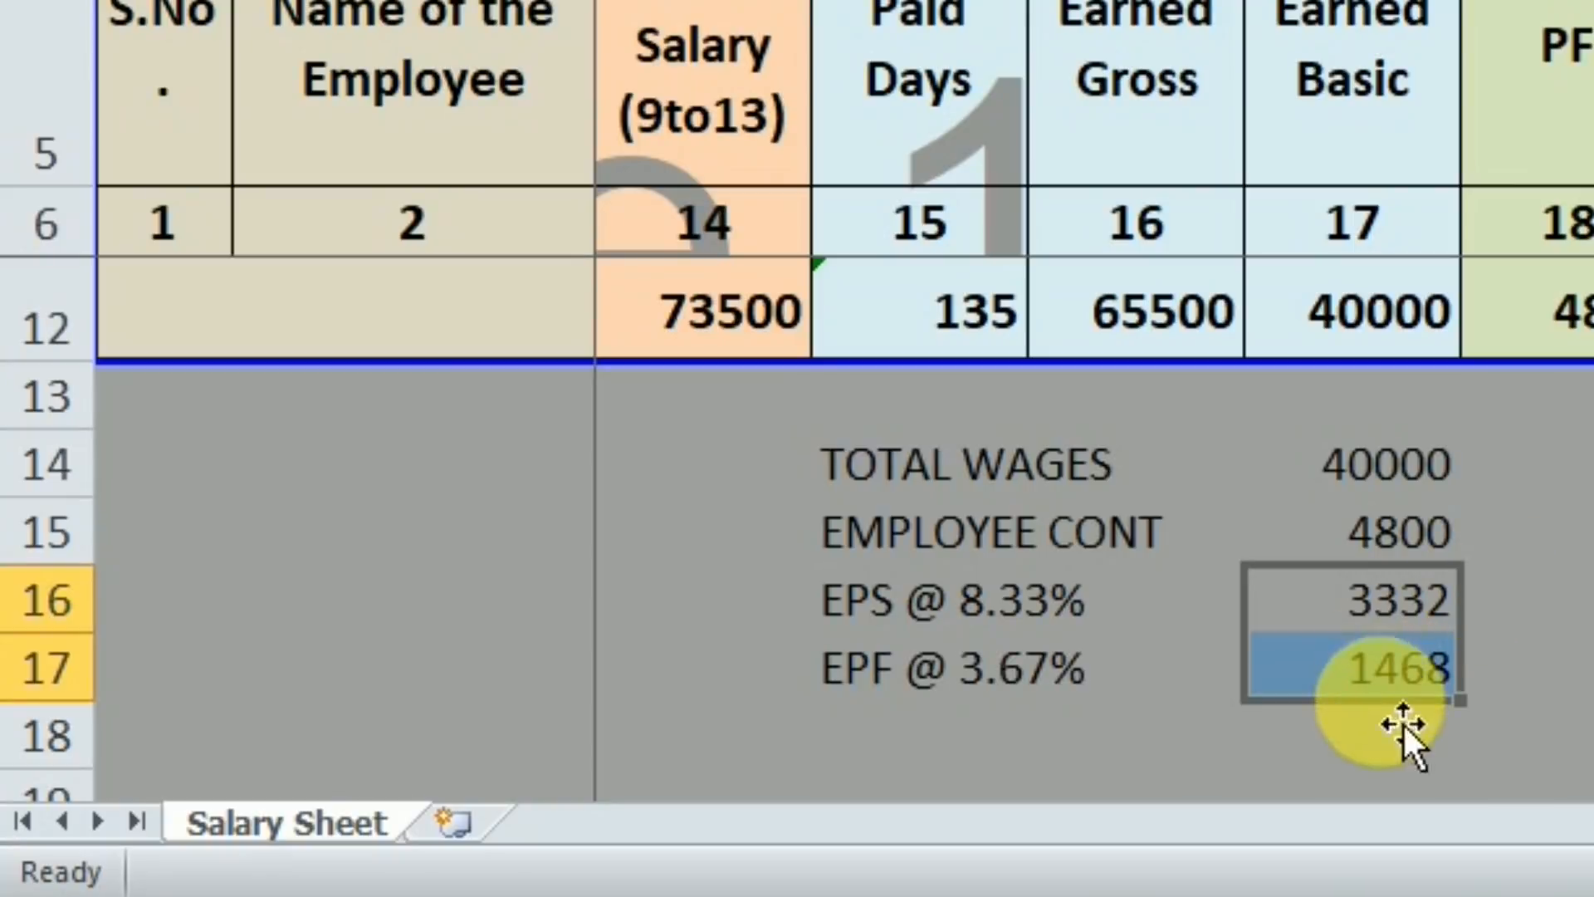
{"action": "left_click", "coordinate": [917, 742]}
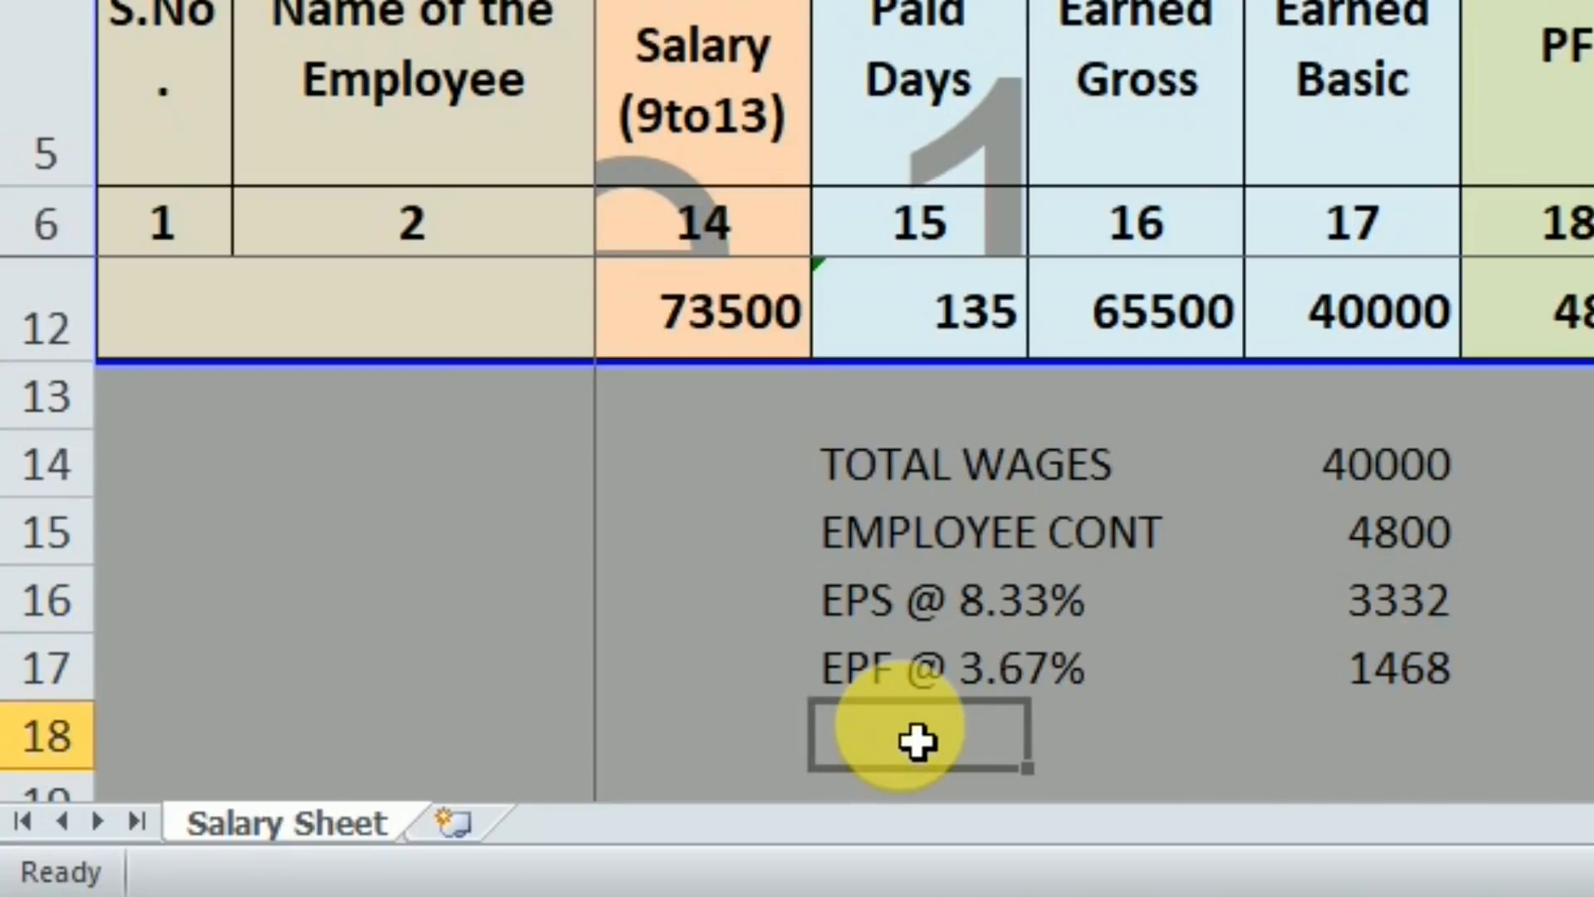
Add the label ADMIN CHARGES@.50% in the next row below the EPF label.
{"action": "scroll", "coordinate": [917, 742], "scroll_direction": "down", "scroll_amount": 1}
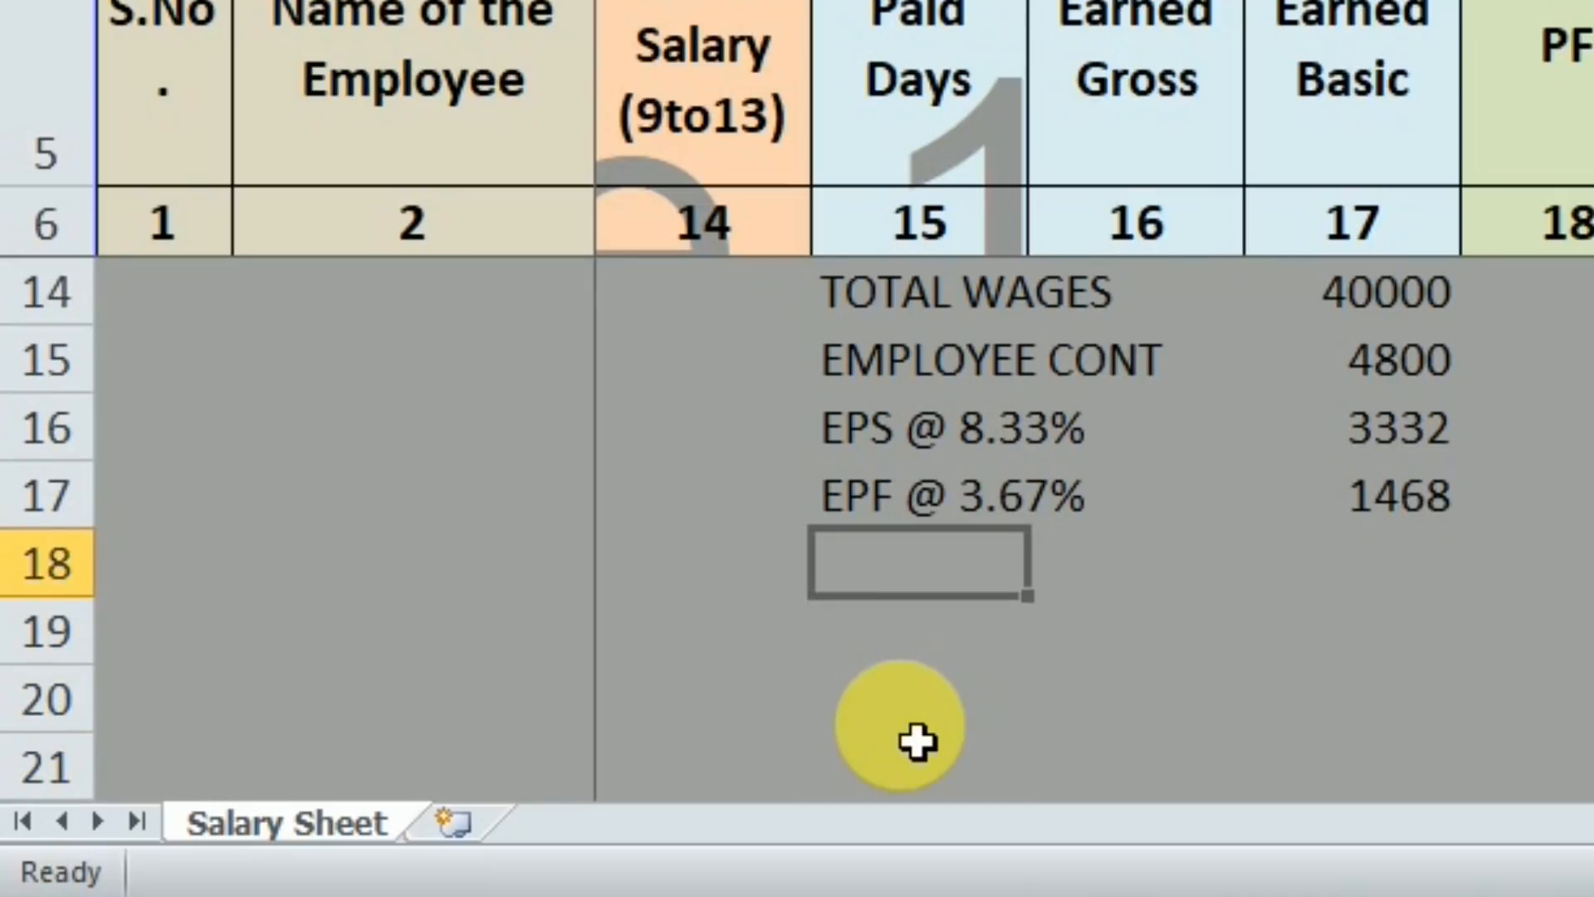
{"action": "type", "text": "a"}
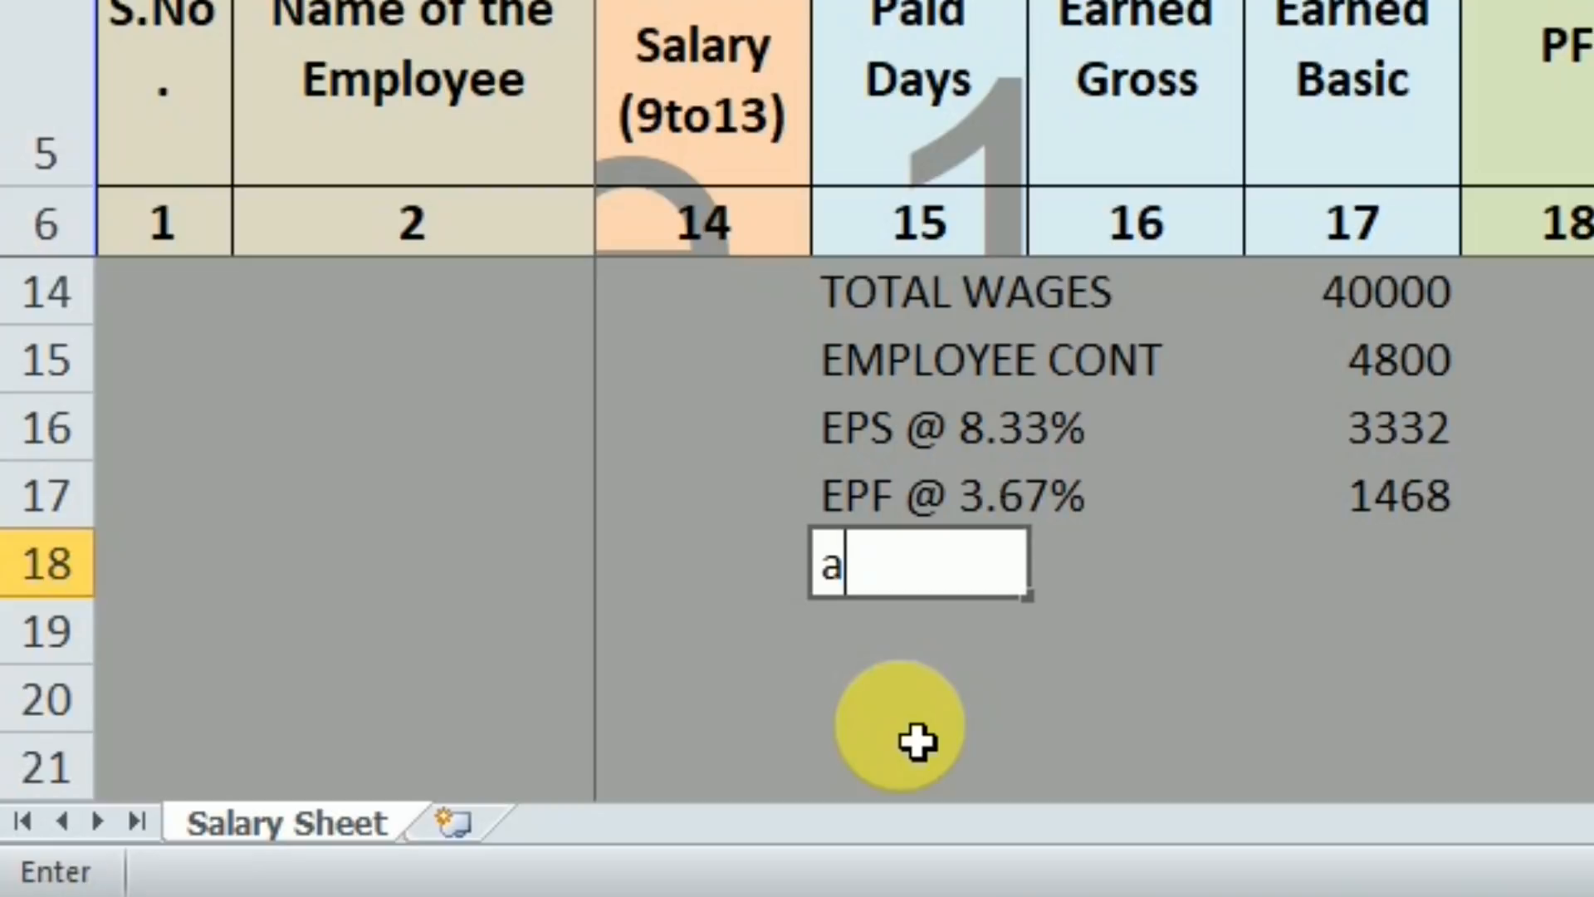
{"action": "key", "text": "BackSpace"}
{"action": "type", "text": "ADMIN CHARGES"}
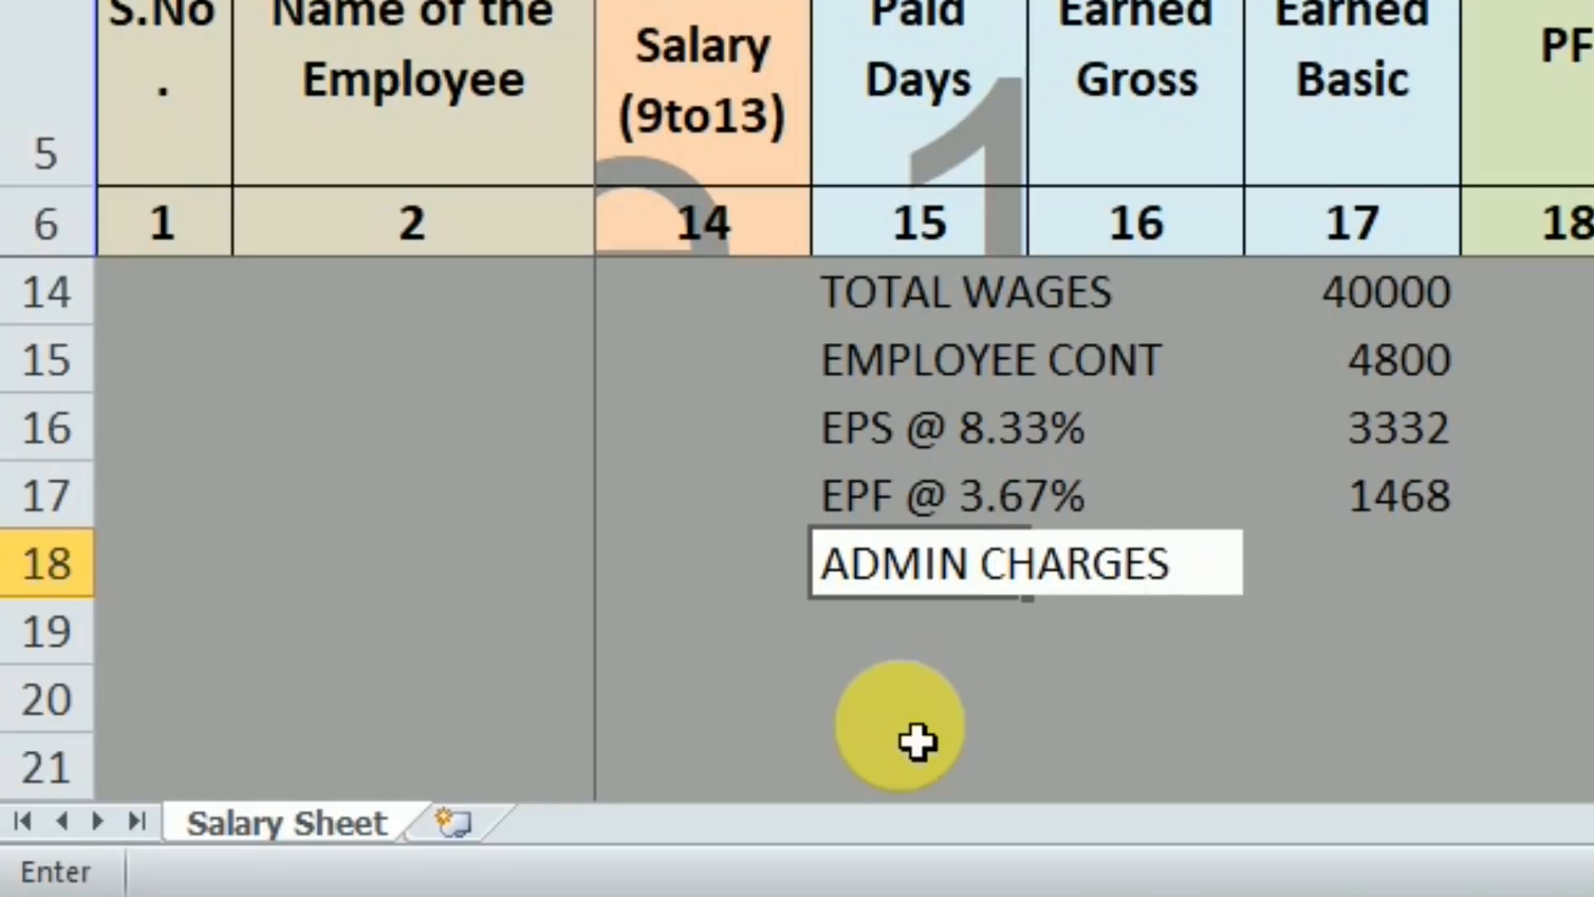
{"action": "type", "text": "@"}
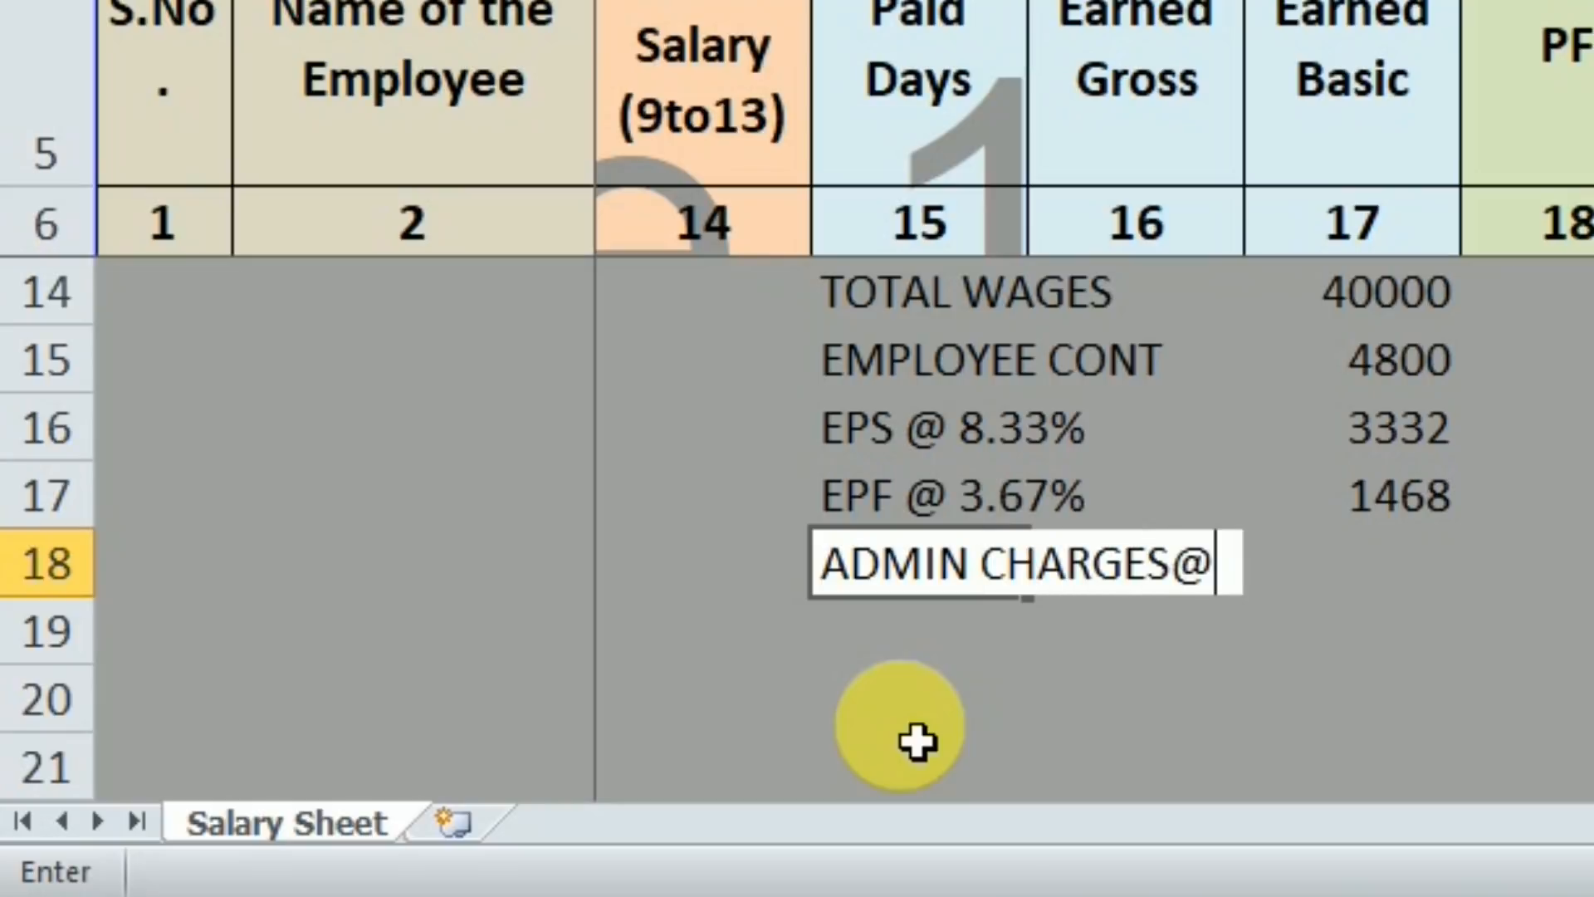
{"action": "type", "text": ".50%"}
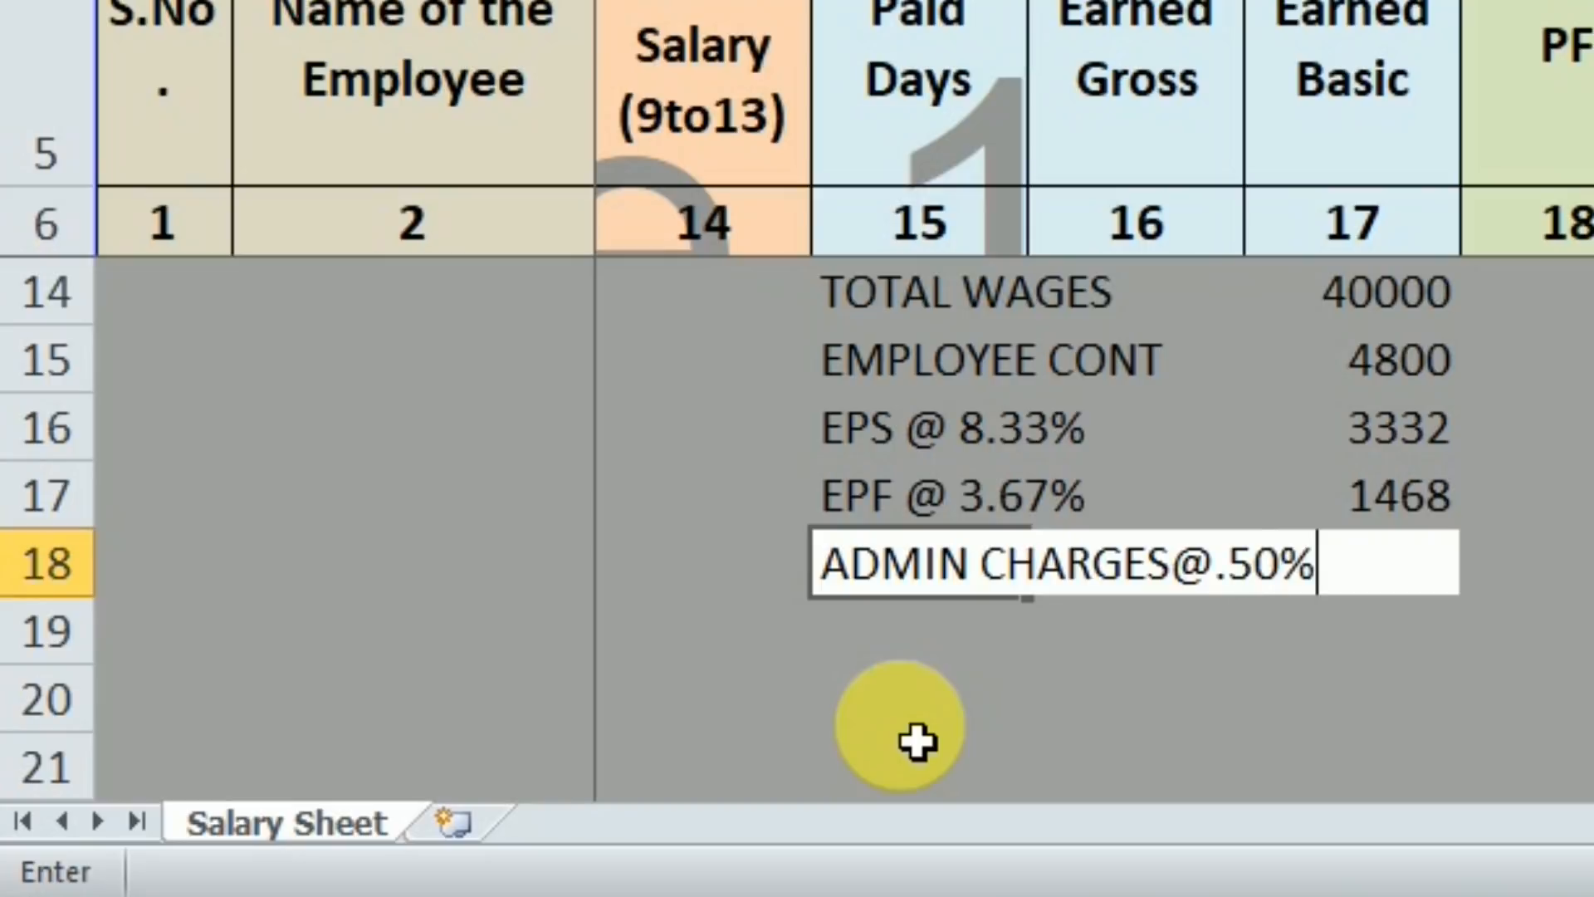
{"action": "key", "text": "Tab"}
{"action": "key", "text": "Tab"}
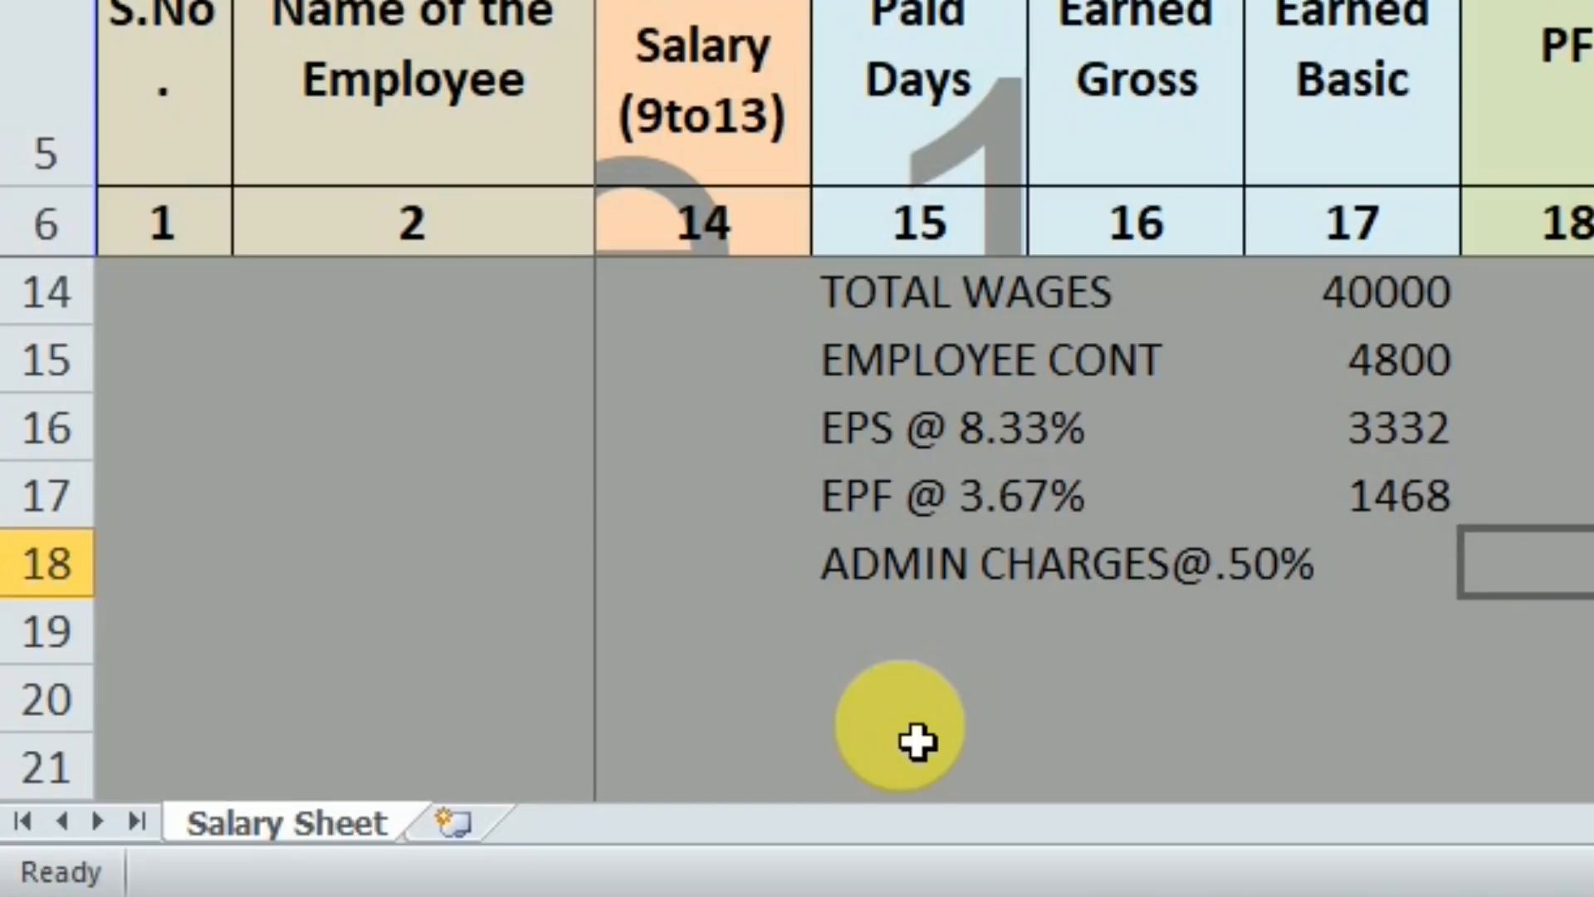
{"action": "key", "text": "shift+Tab"}
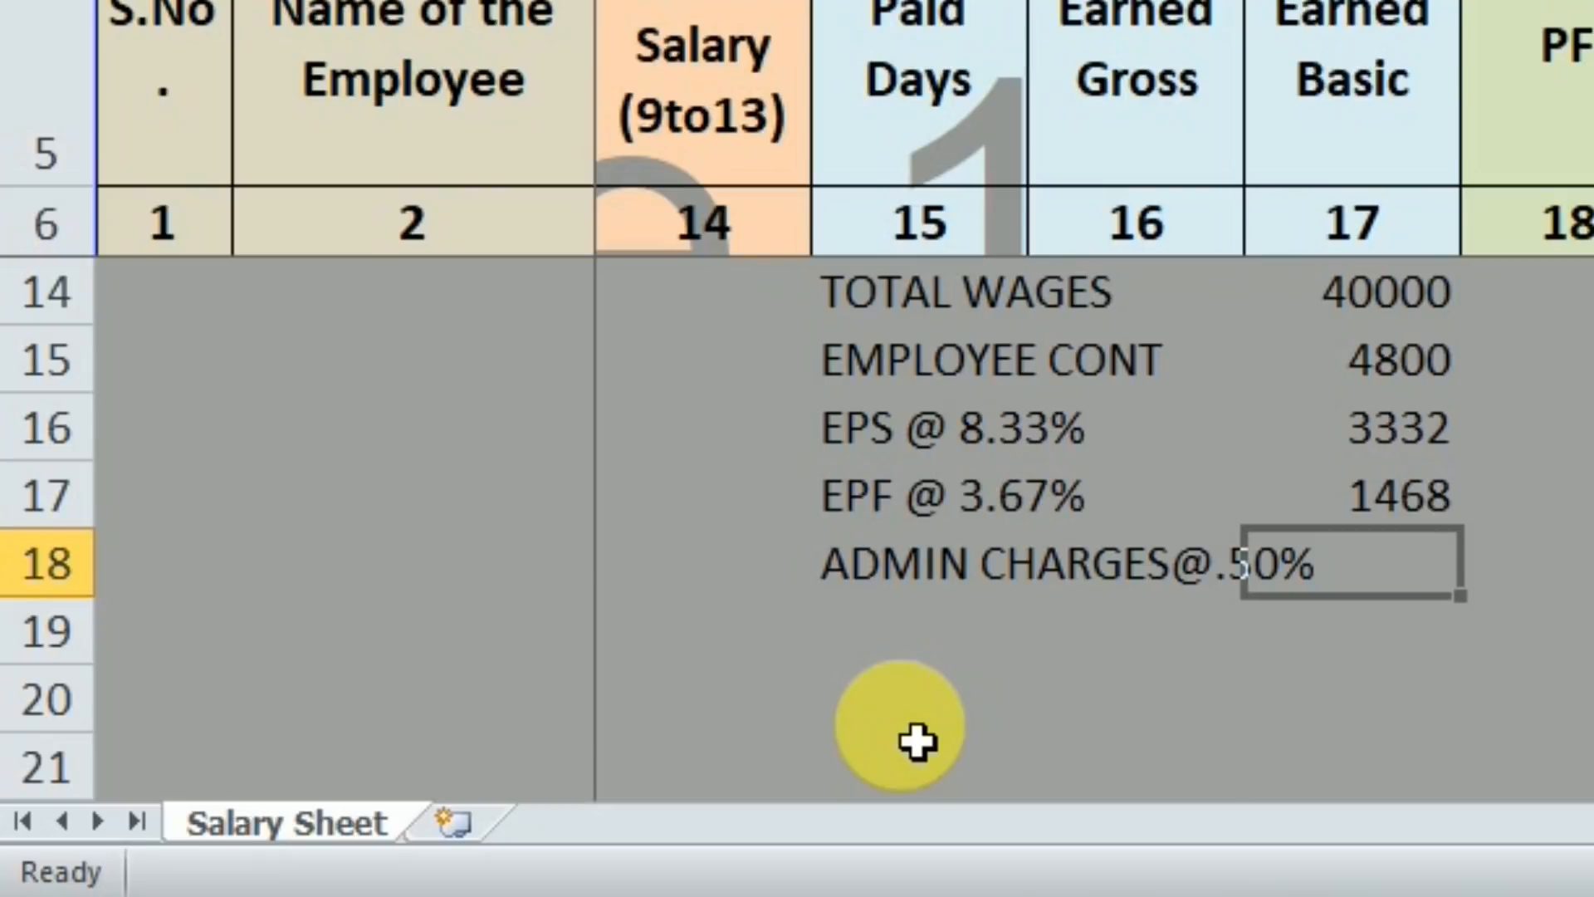
{"action": "key", "text": "shift+Tab"}
{"action": "key", "text": "shift+Tab"}
{"action": "key", "text": "Tab"}
{"action": "key", "text": "Tab"}
{"action": "key", "text": "Tab"}
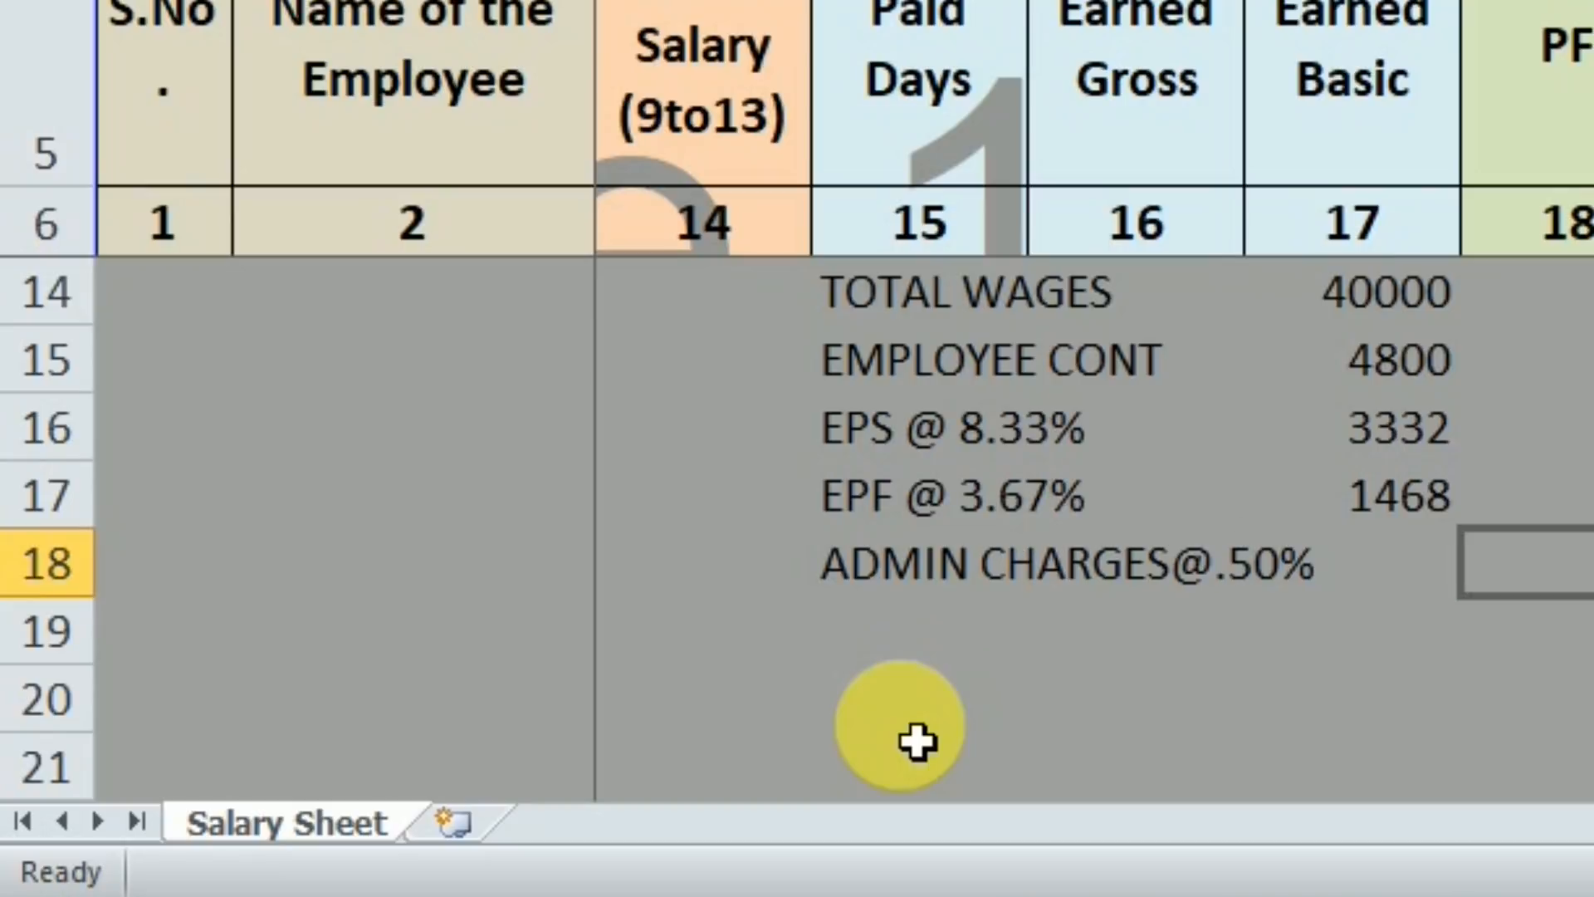
{"action": "key", "text": "shift+Tab"}
{"action": "key", "text": "shift+Tab"}
{"action": "key", "text": "shift+Tab"}
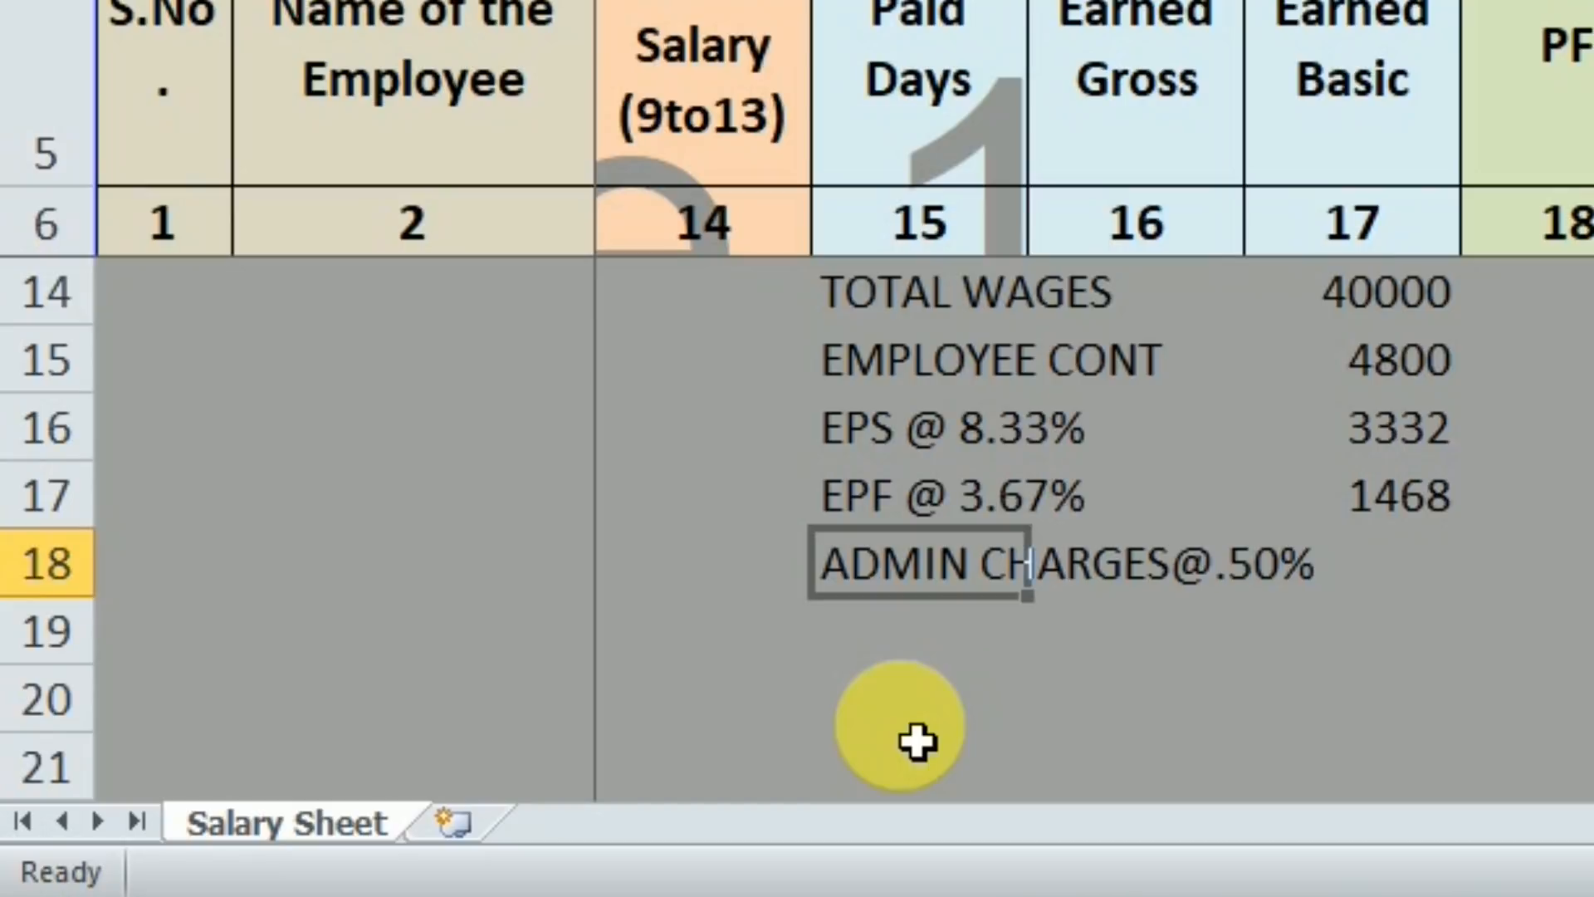
{"action": "key", "text": "Tab"}
{"action": "key", "text": "Tab"}
{"action": "key", "text": "Tab"}
{"action": "key", "text": "shift+Tab"}
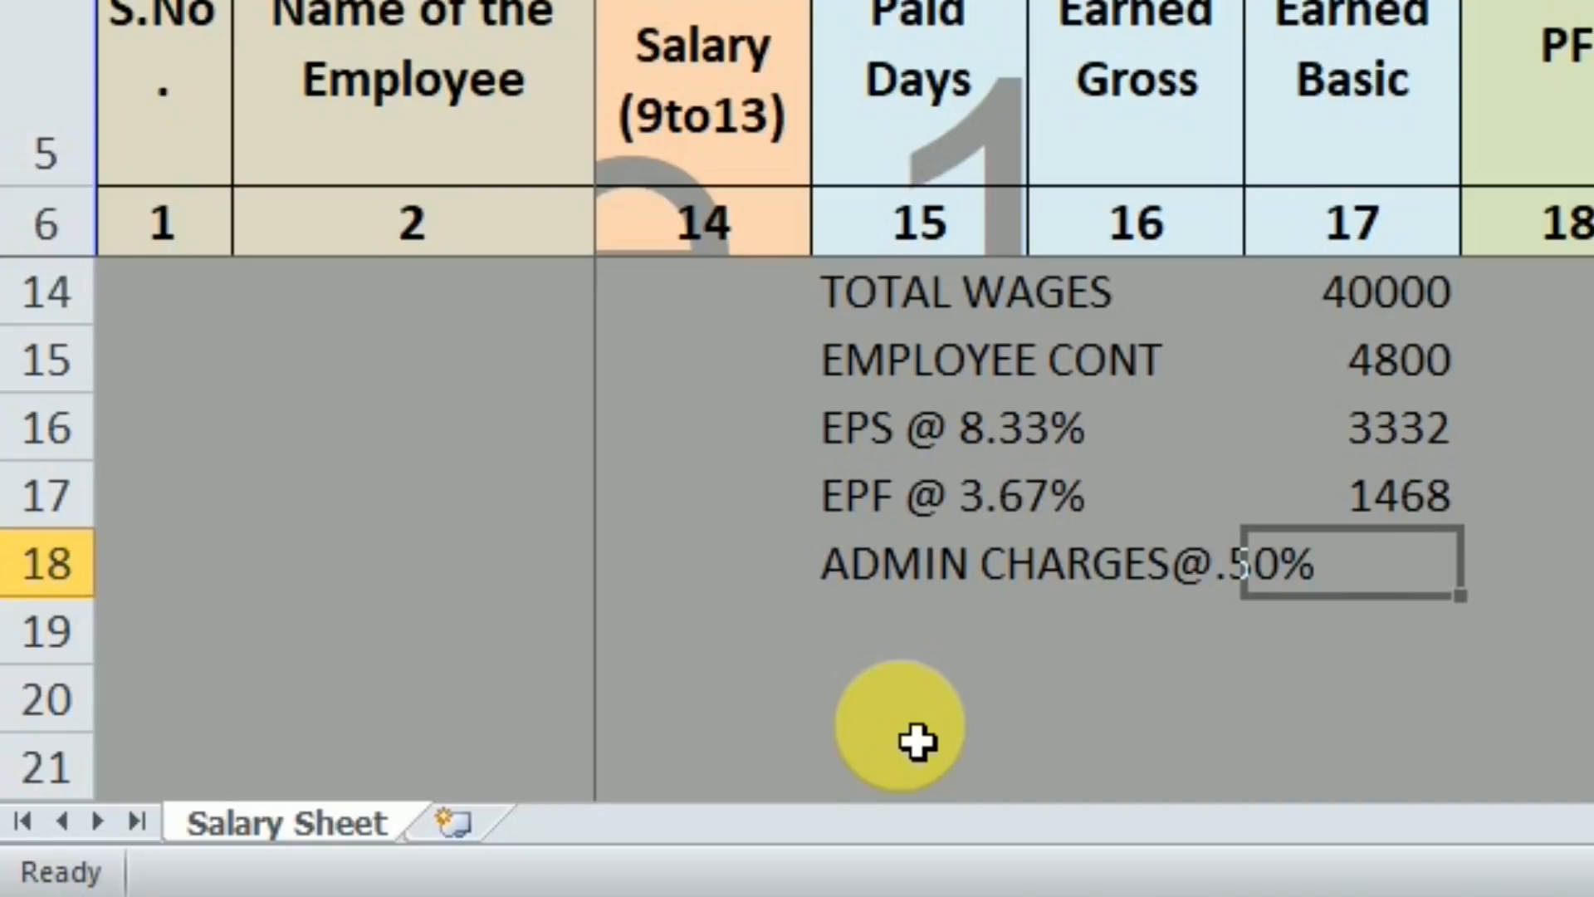
Enter a formula beside ADMIN CHARGES@.50% that rounds the total wages times .50% to 0 decimals.
{"action": "left_click", "coordinate": [1359, 326]}
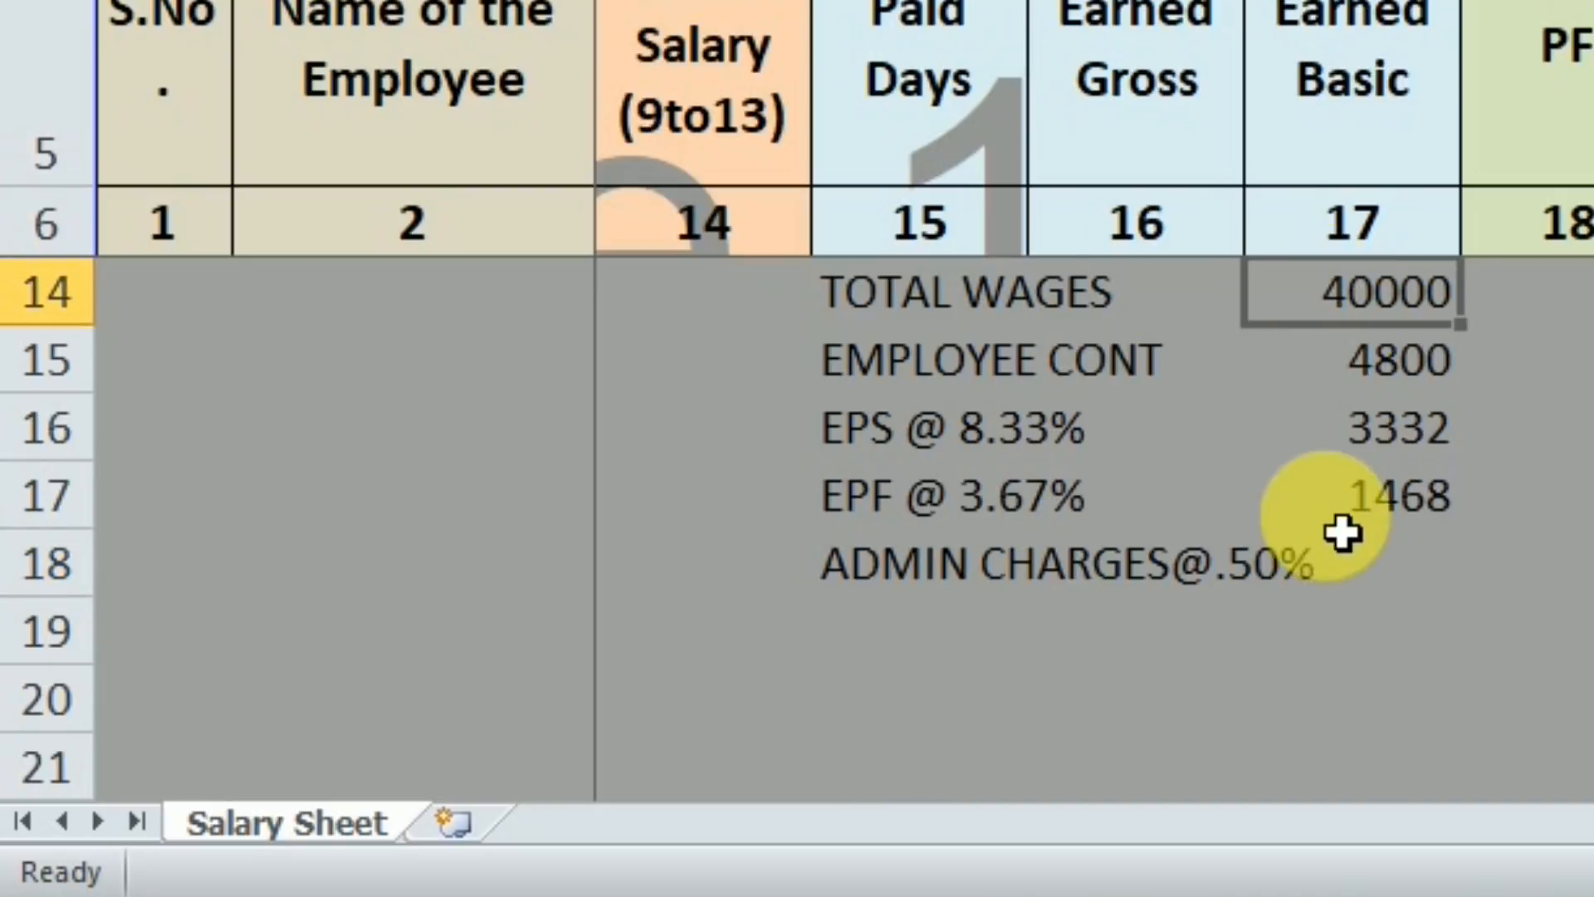
{"action": "left_click", "coordinate": [1408, 580]}
{"action": "type", "text": "=ROUND("}
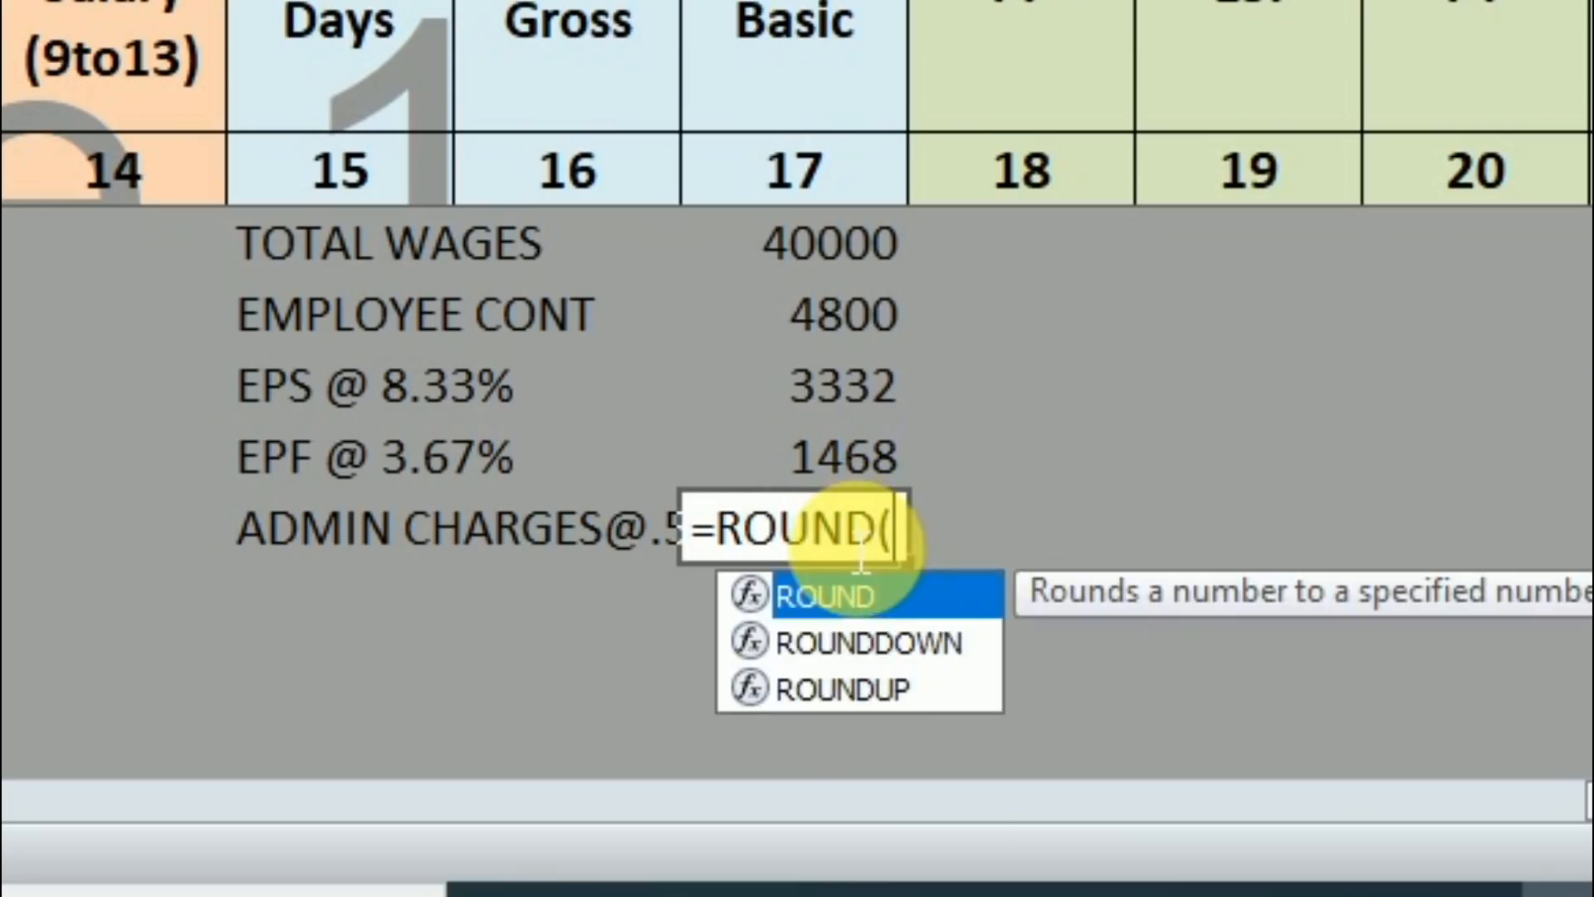
{"action": "key", "text": "Up"}
{"action": "key", "text": "Up"}
{"action": "key", "text": "Up"}
{"action": "key", "text": "Up"}
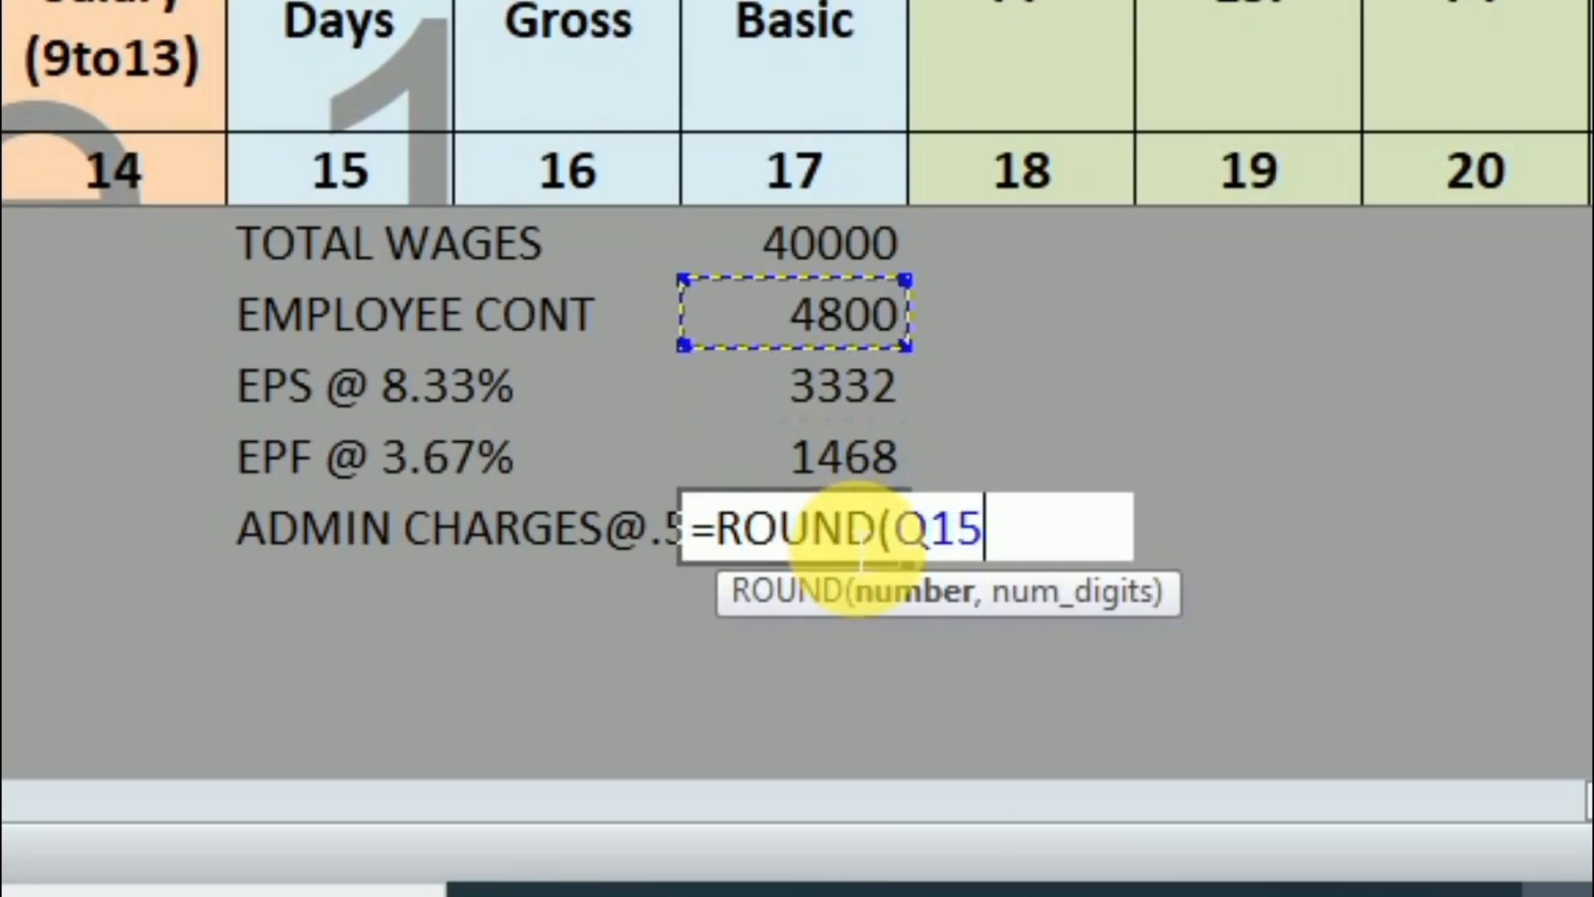
{"action": "type", "text": "*"}
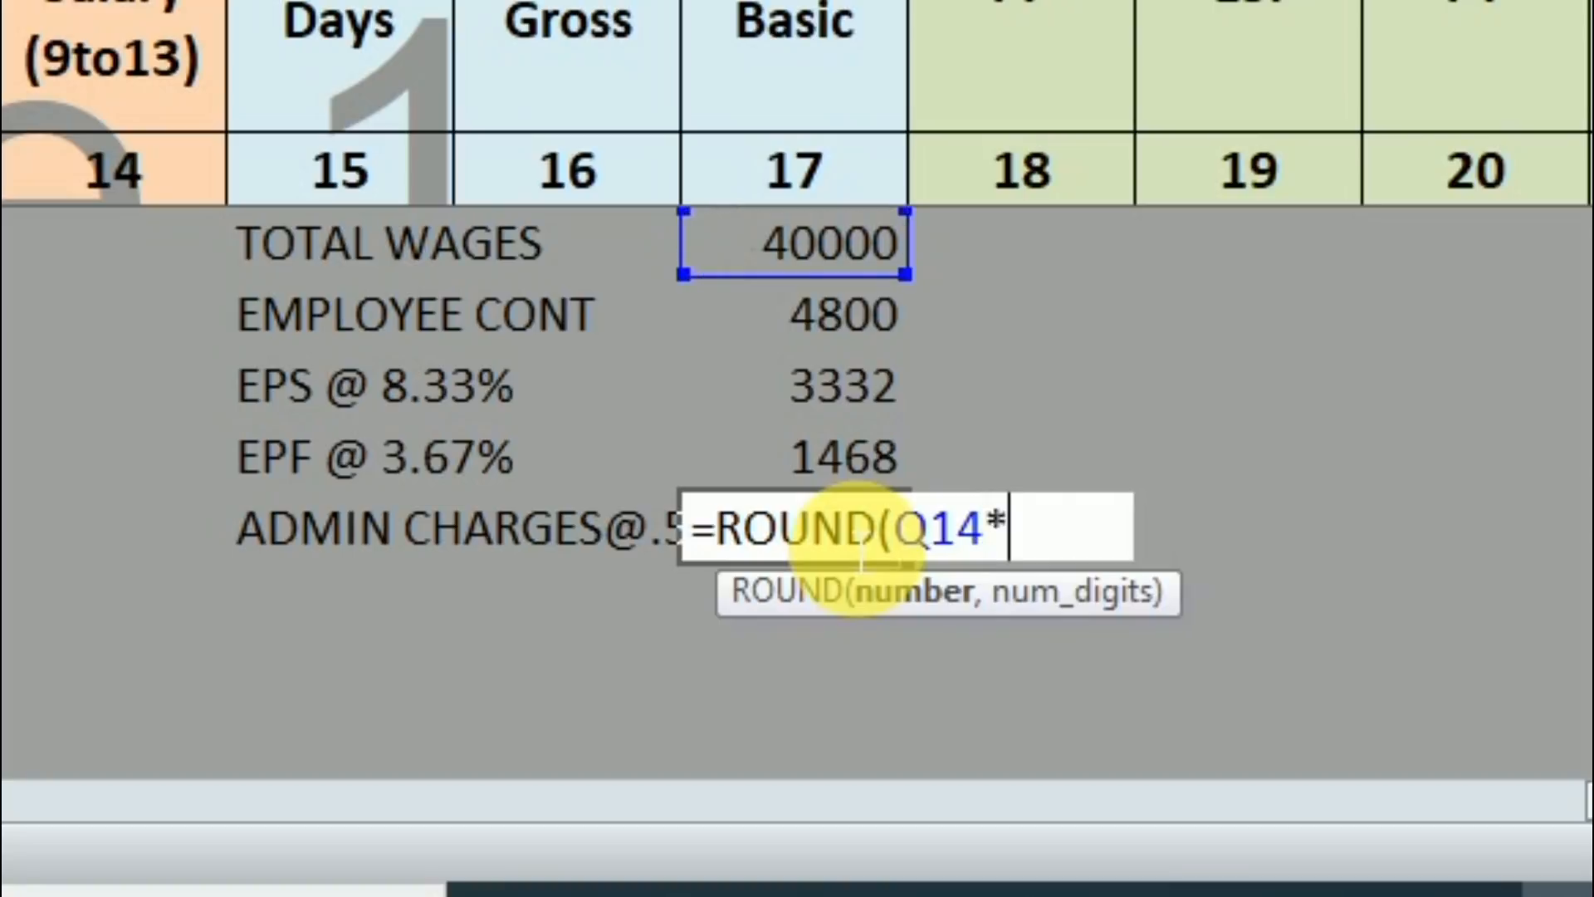
{"action": "type", "text": ".5"}
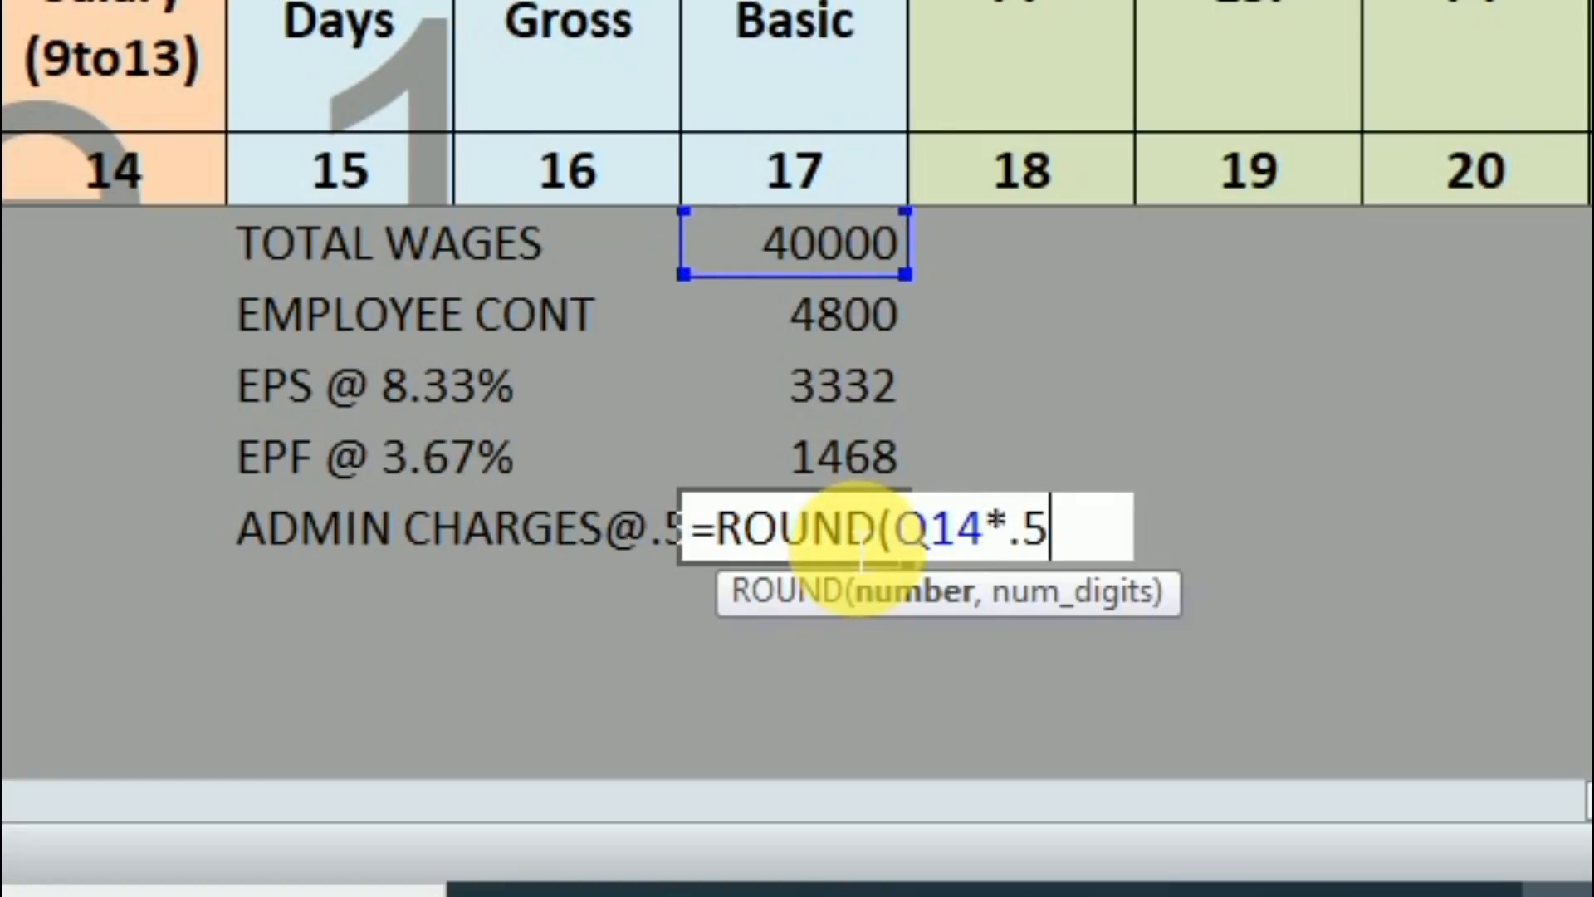
{"action": "type", "text": "0%,"}
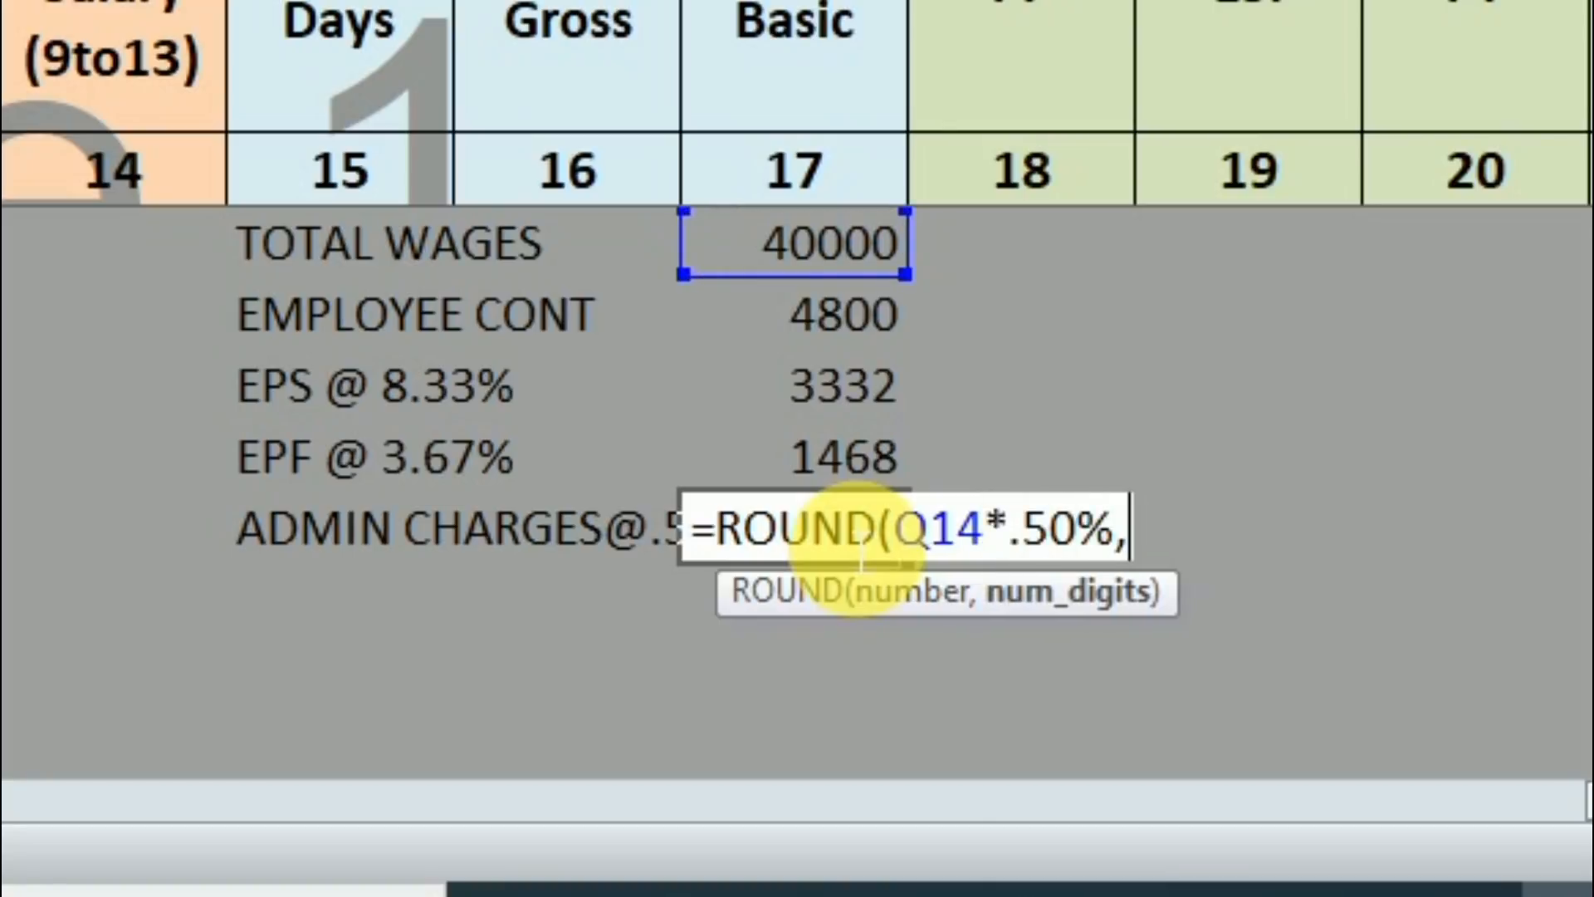
{"action": "type", "text": "0)"}
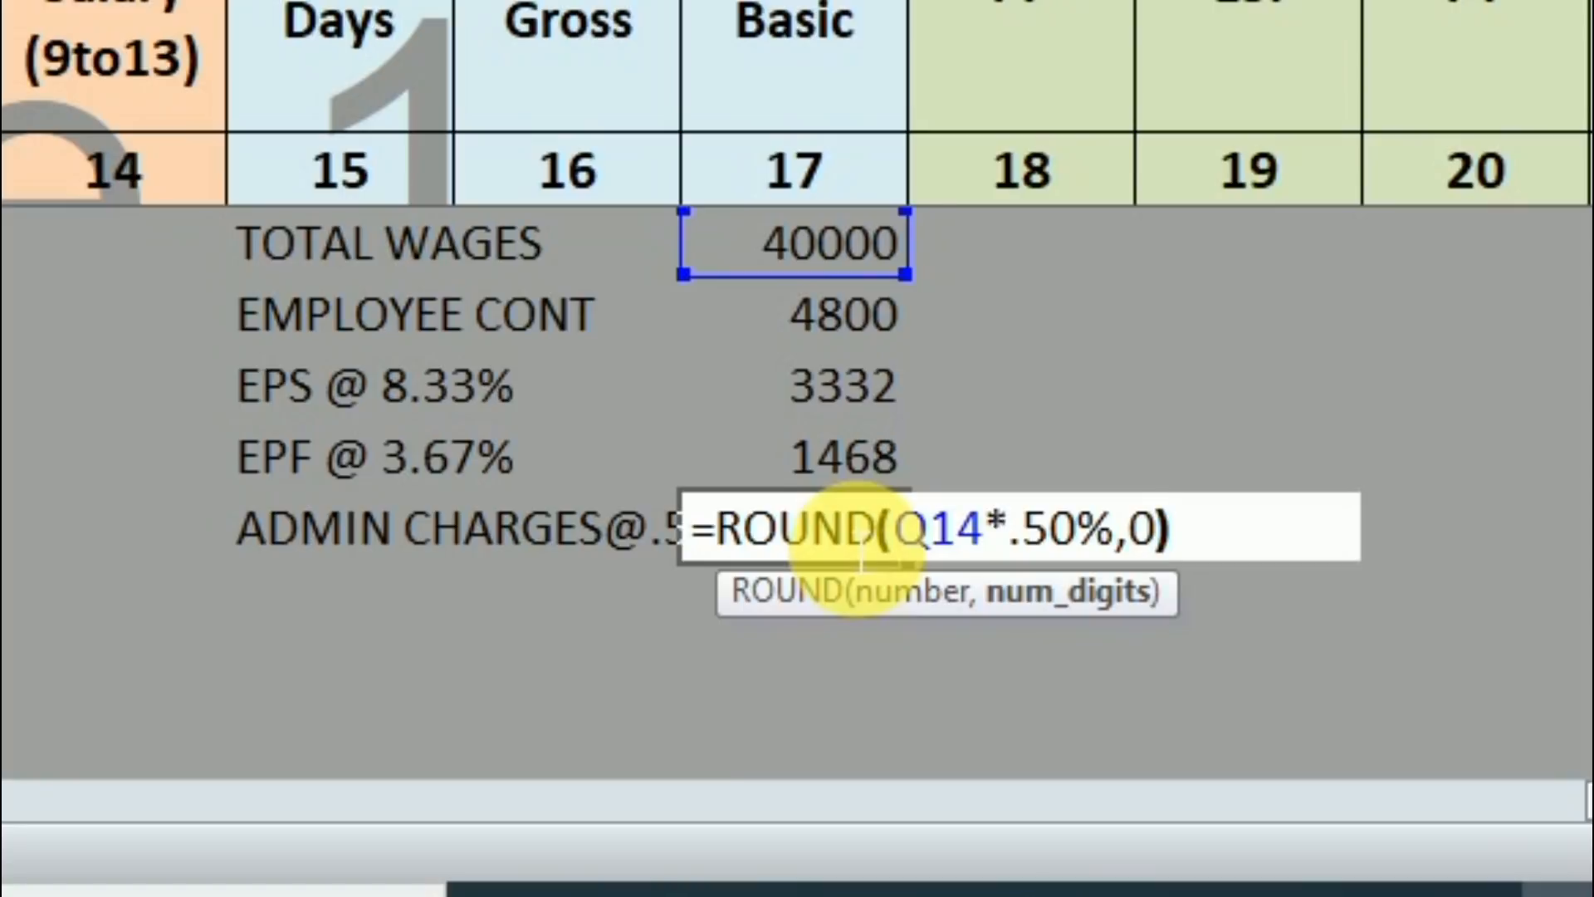
{"action": "key", "text": "Return"}
Add the label EDLI@.50% in the row below the admin charges label.
{"action": "left_click", "coordinate": [853, 544]}
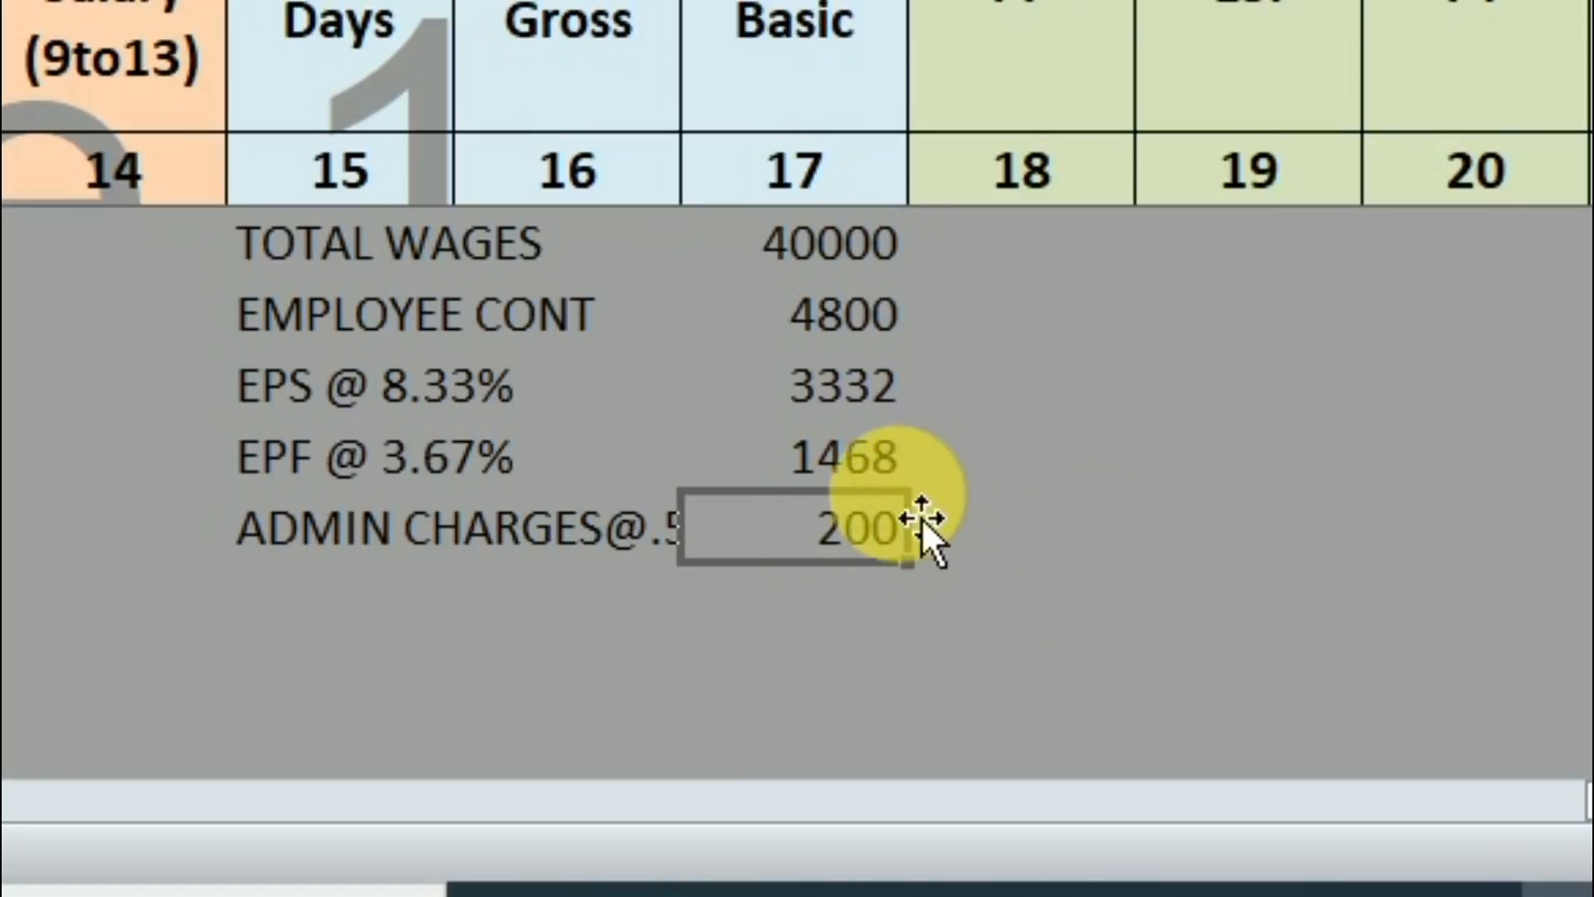
{"action": "left_click", "coordinate": [306, 605]}
{"action": "type", "text": "e"}
{"action": "key", "text": "BackSpace"}
{"action": "type", "text": "EDLI"}
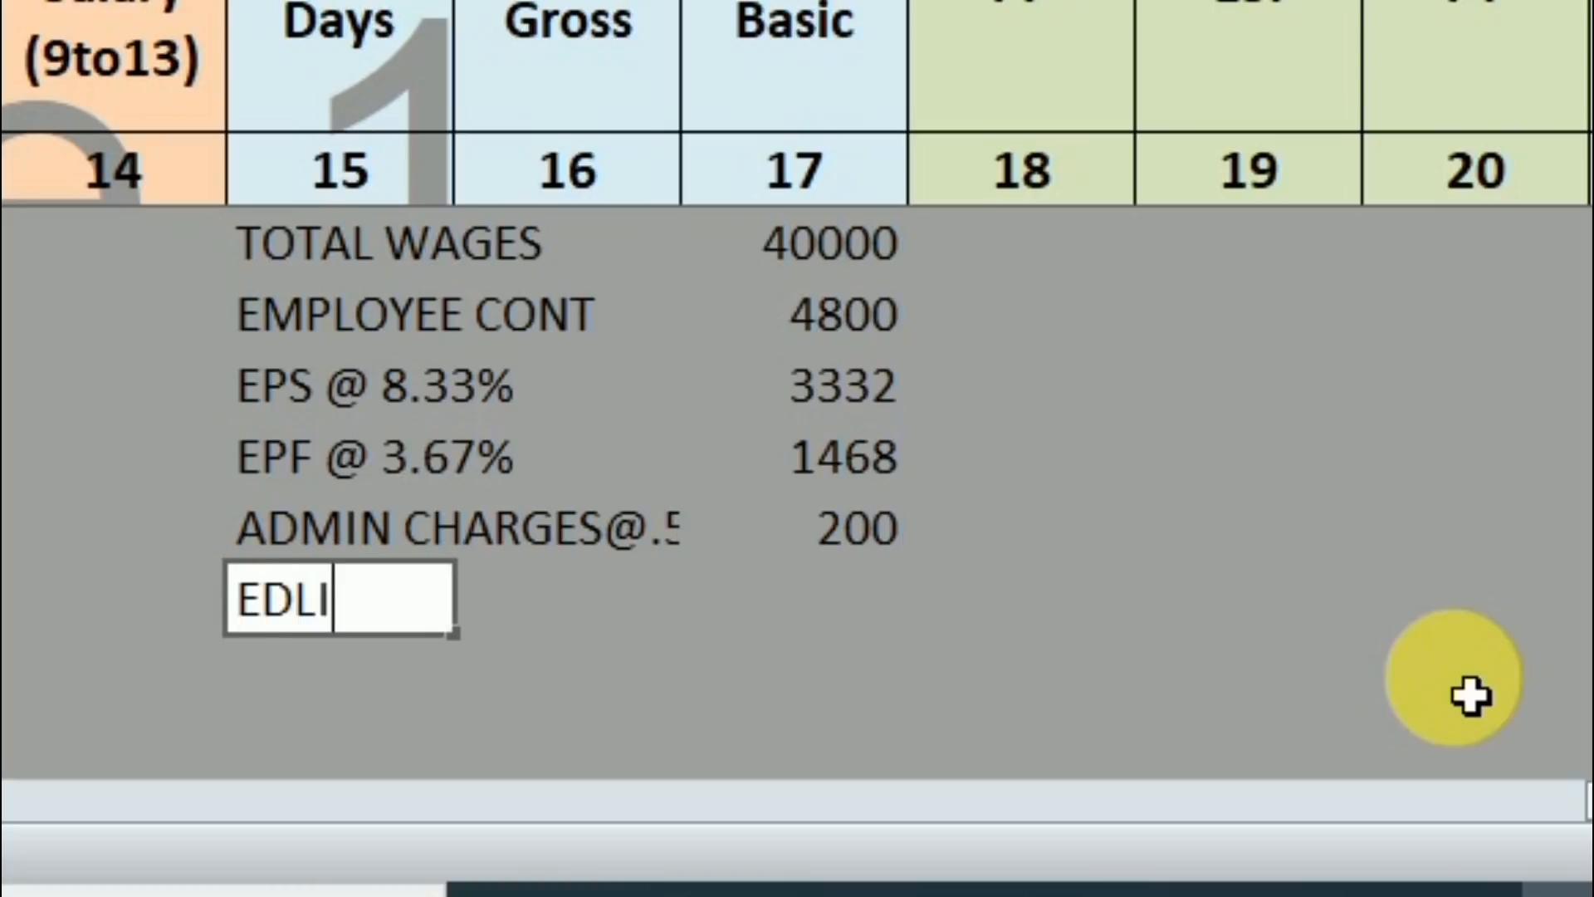
{"action": "type", "text": "@.50"}
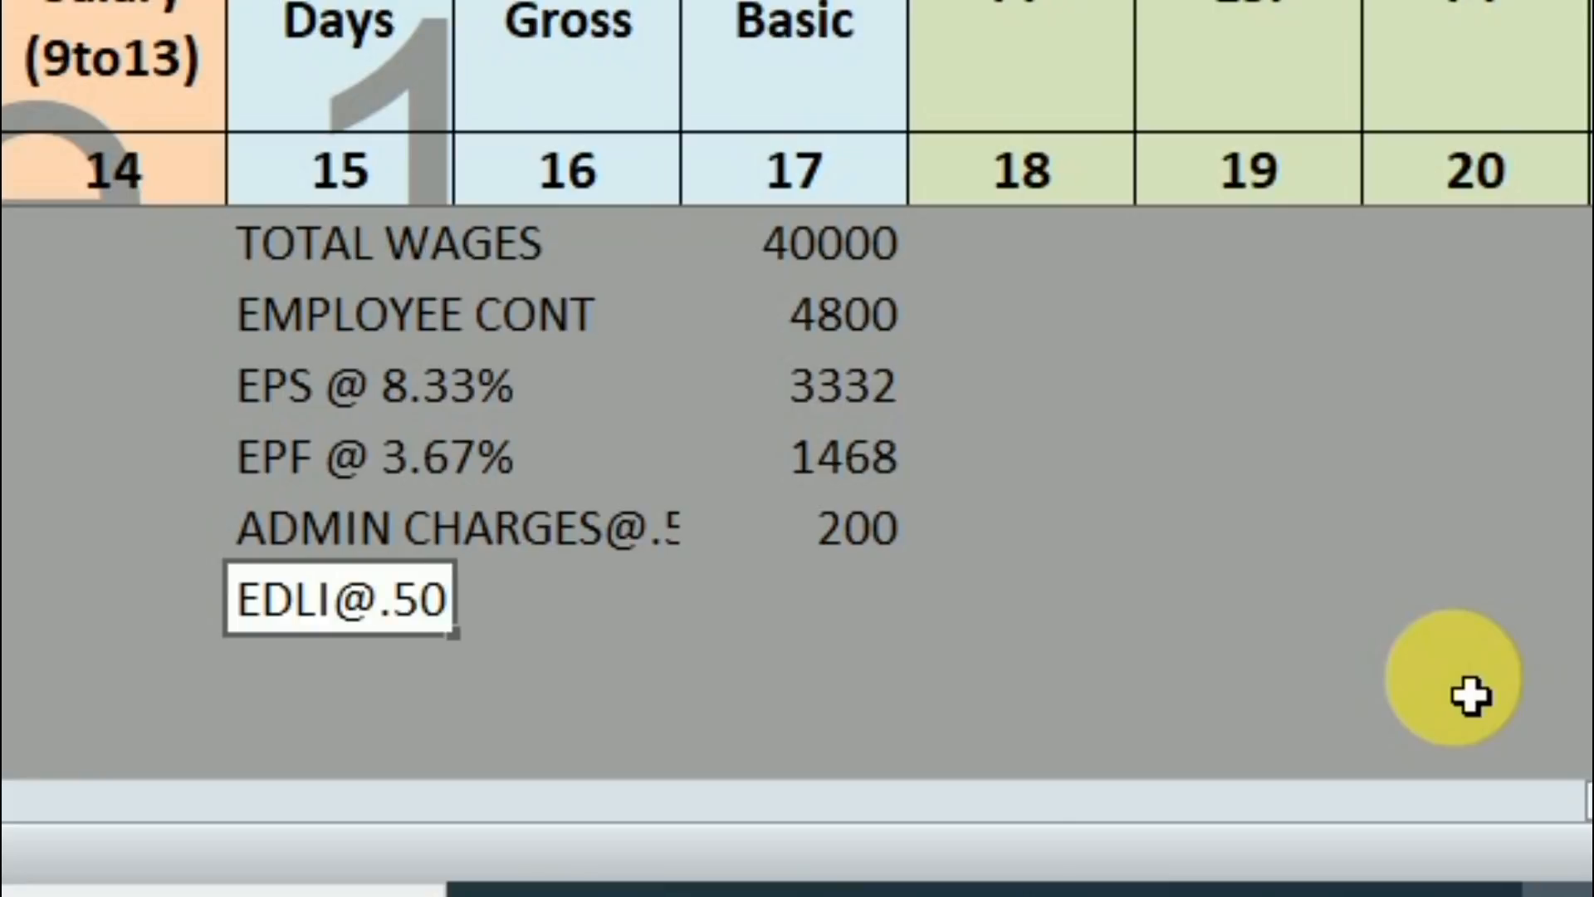
{"action": "type", "text": "%"}
{"action": "key", "text": "Tab"}
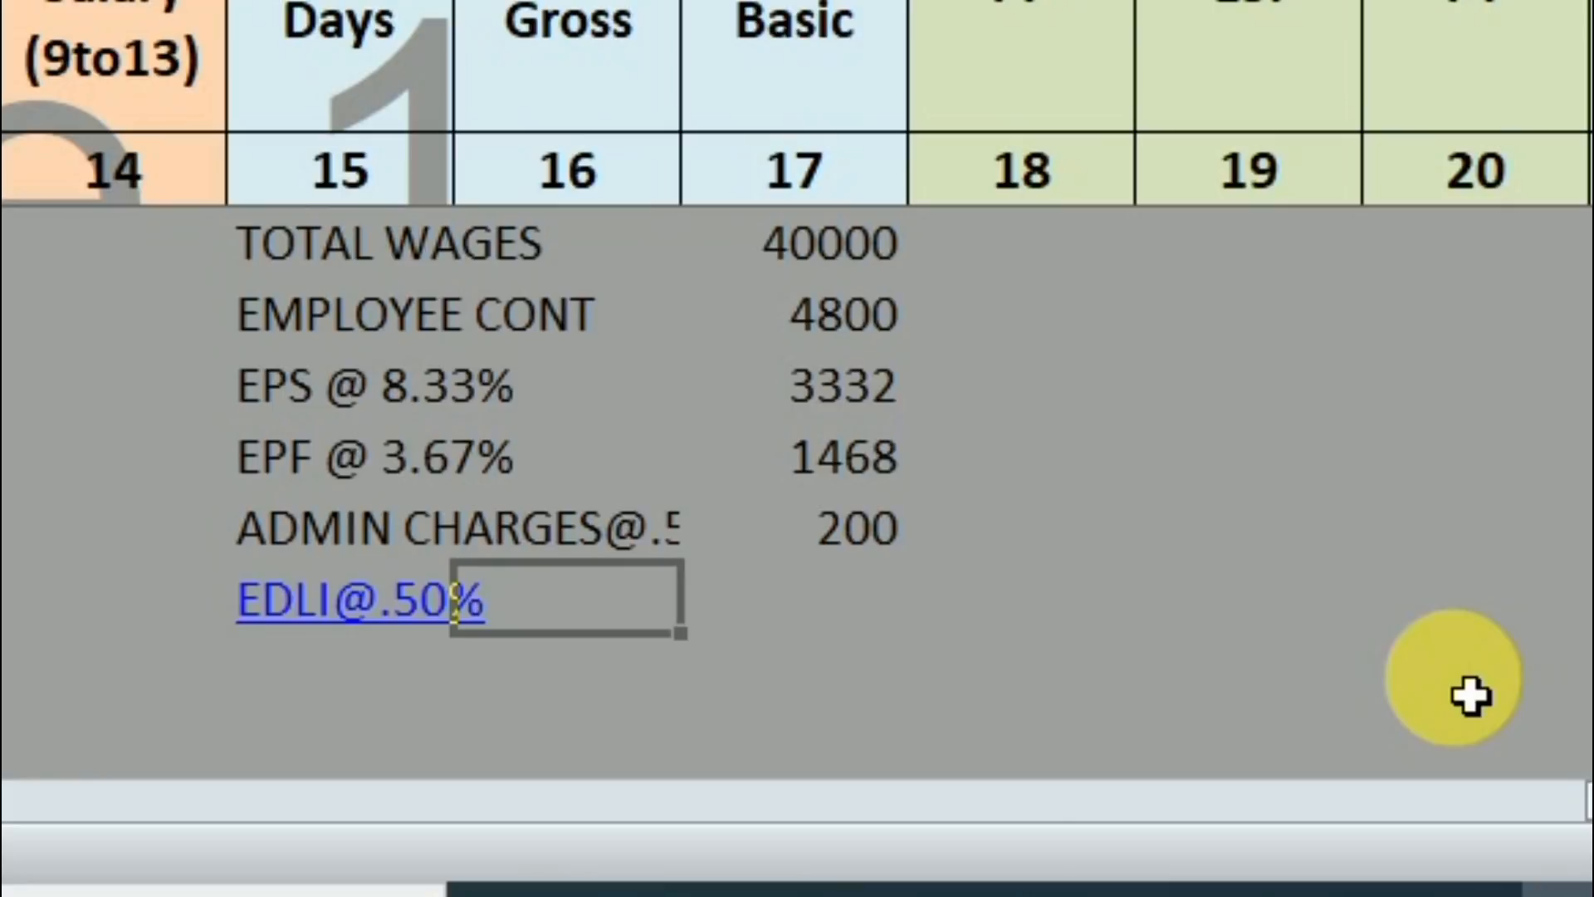
Enter 200 as the amount beside EDLI@.50%.
{"action": "key", "text": "Right"}
{"action": "key", "text": "Right"}
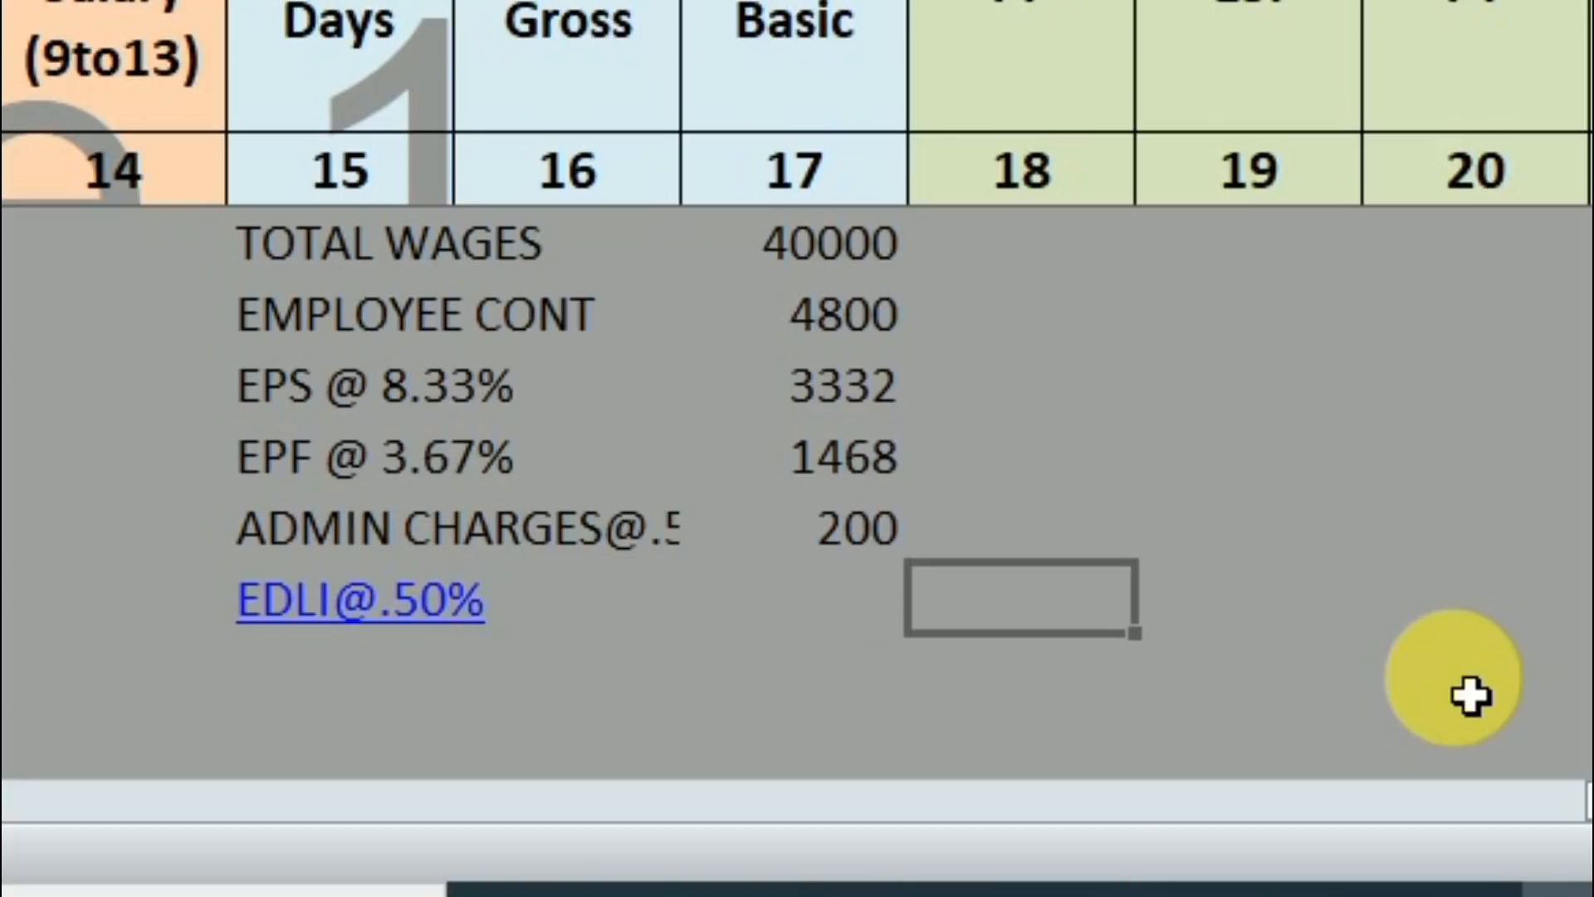
{"action": "key", "text": "Left"}
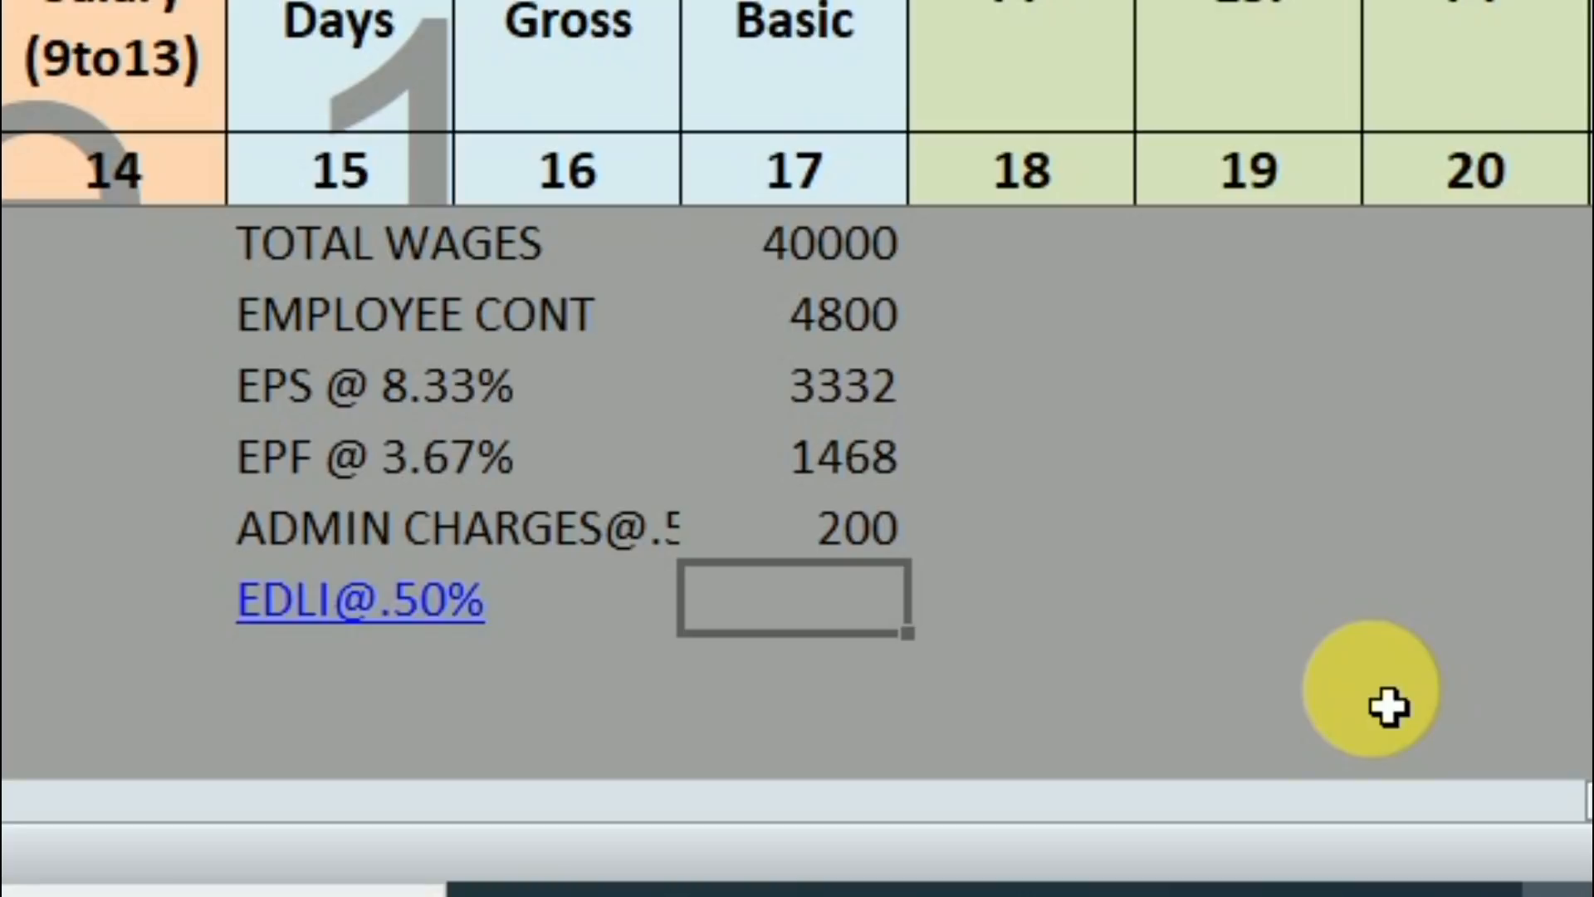
{"action": "left_click", "coordinate": [890, 544]}
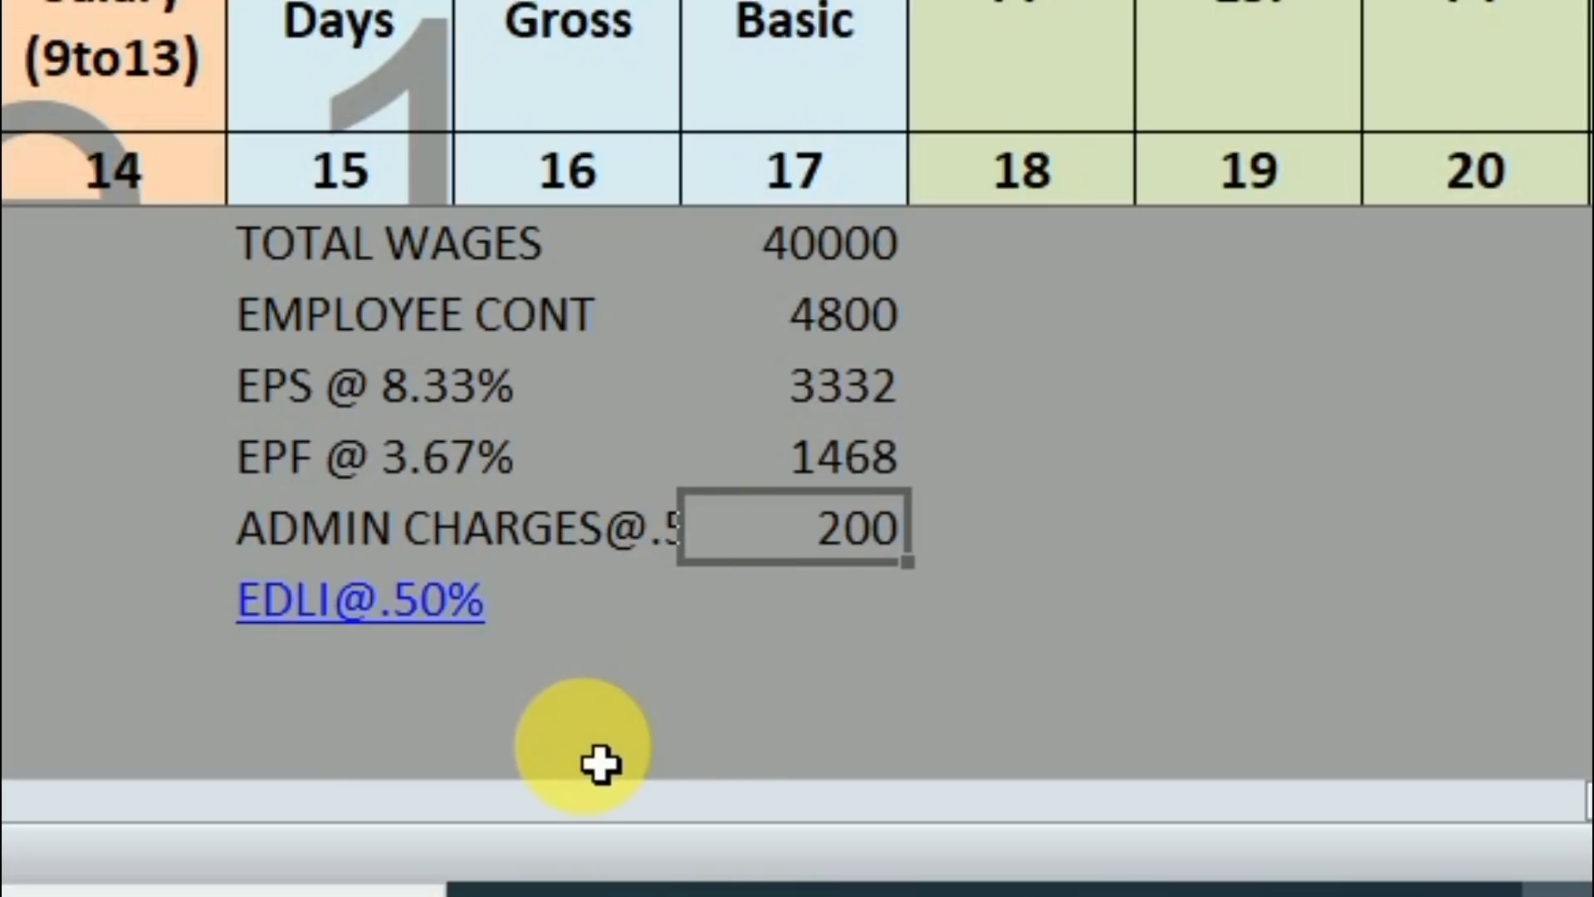
{"action": "left_click", "coordinate": [858, 631]}
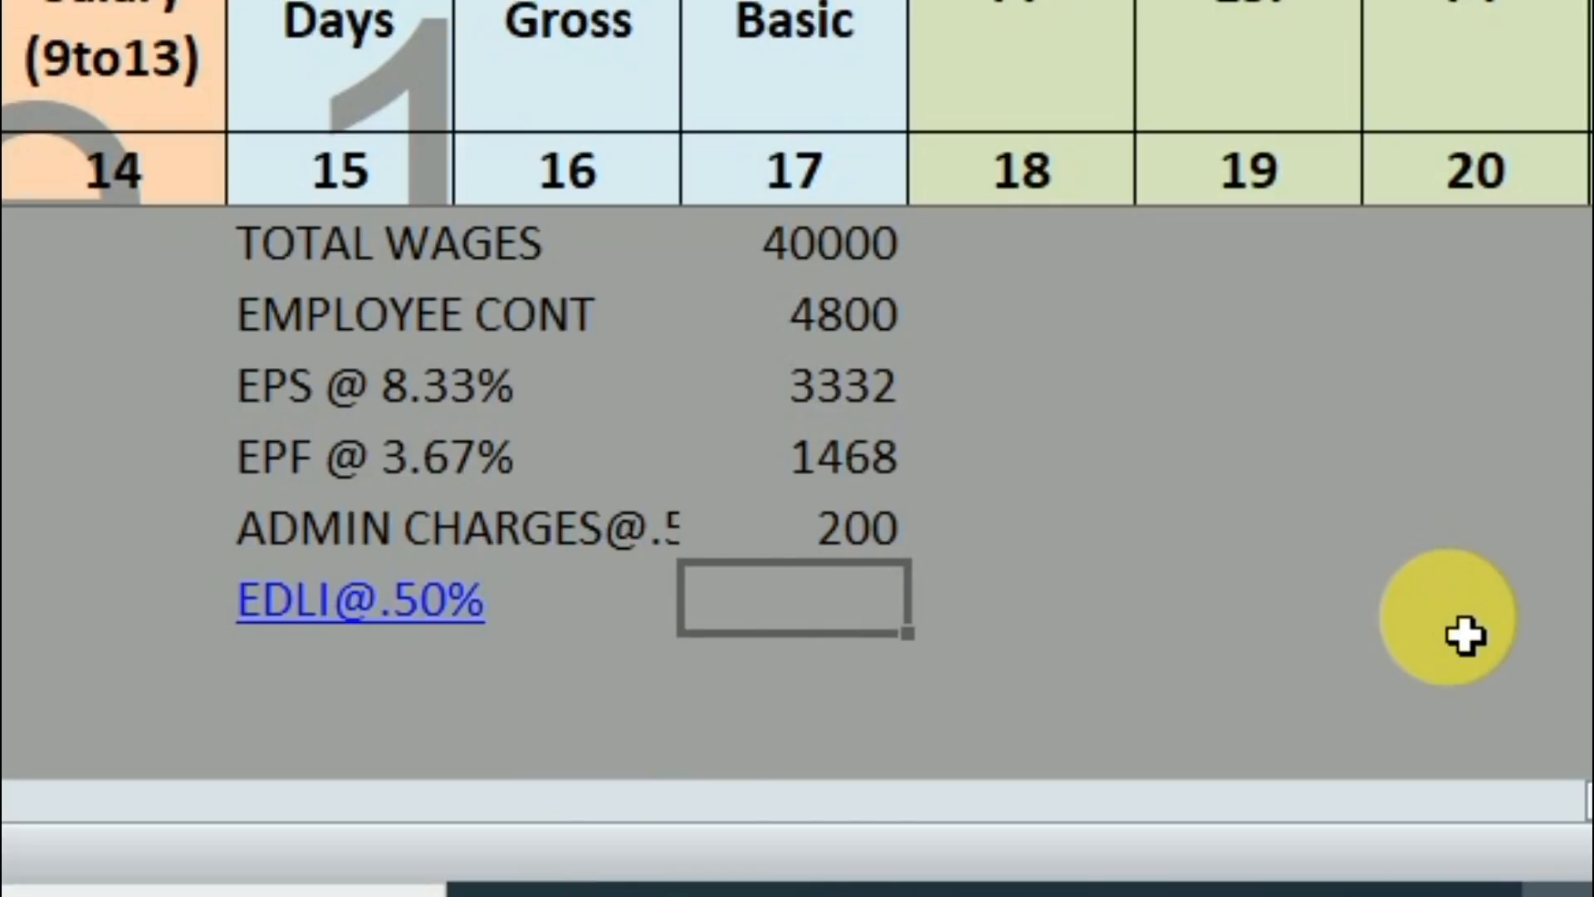
{"action": "type", "text": "200"}
{"action": "key", "text": "Return"}
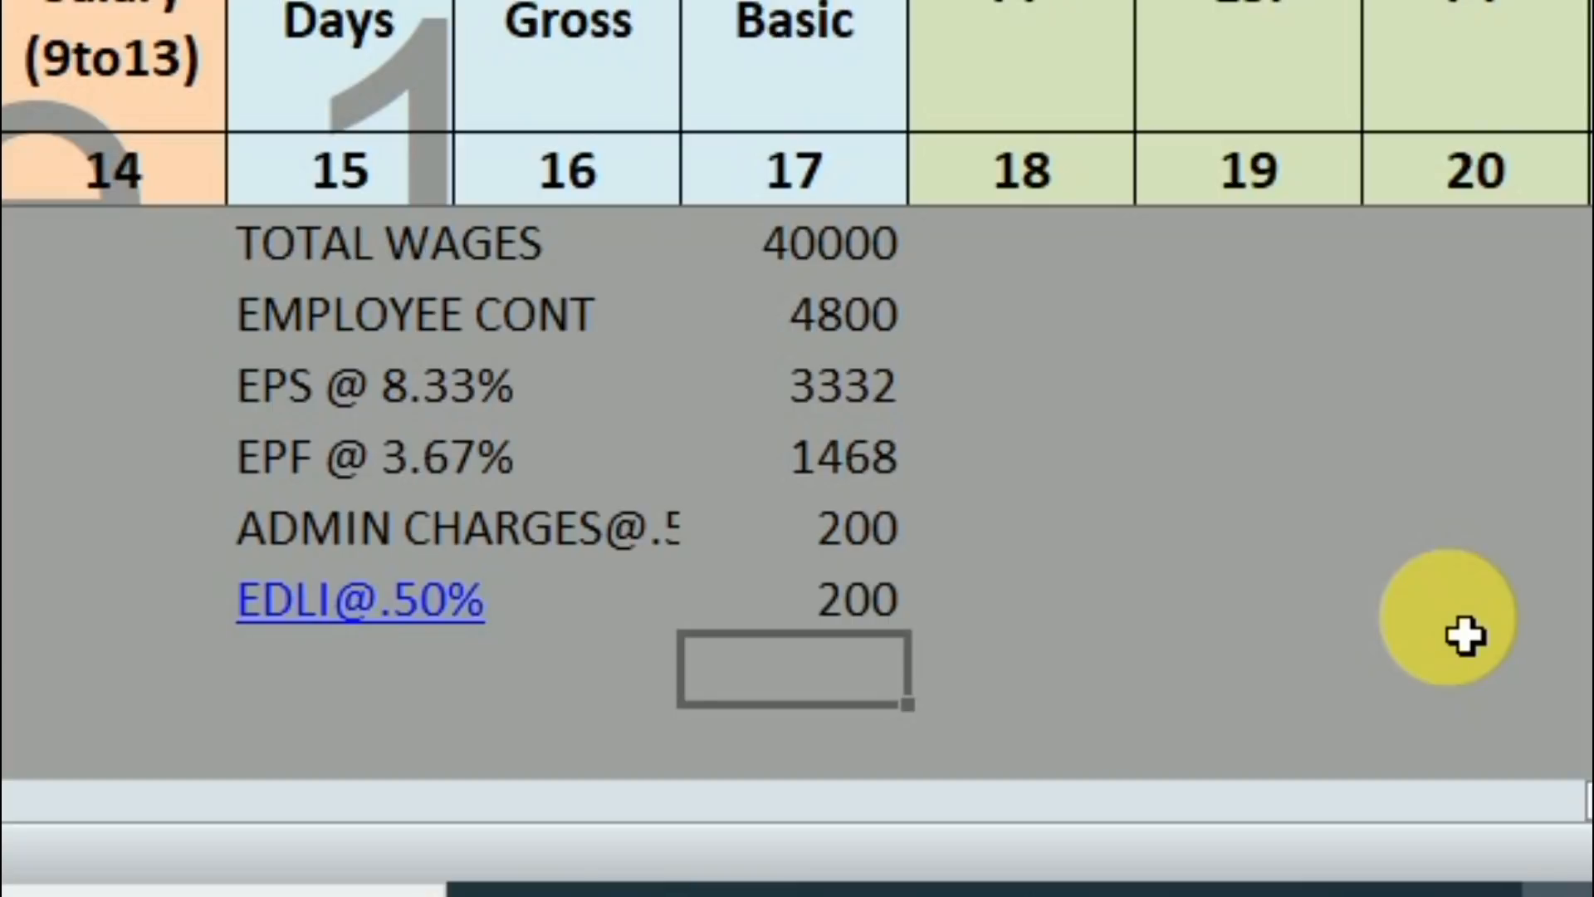
AutoSum the employee contribution through admin charges amounts (Q15:Q18) in the cell below the EDLI amount.
{"action": "left_click", "coordinate": [897, 338]}
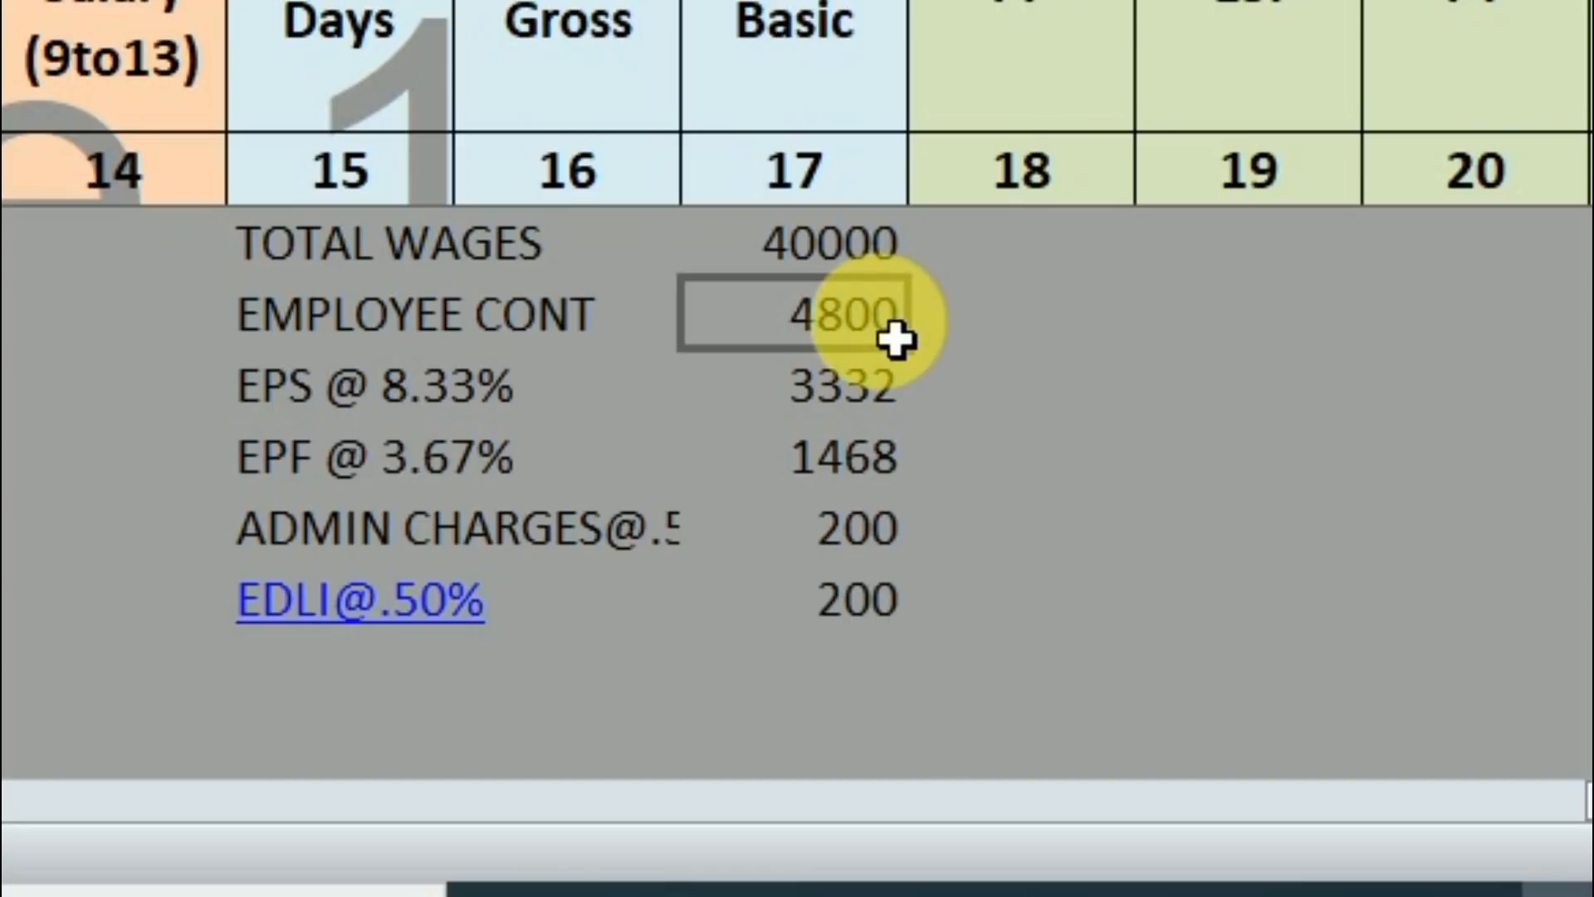
{"action": "left_click", "coordinate": [903, 415]}
{"action": "left_click", "coordinate": [882, 552]}
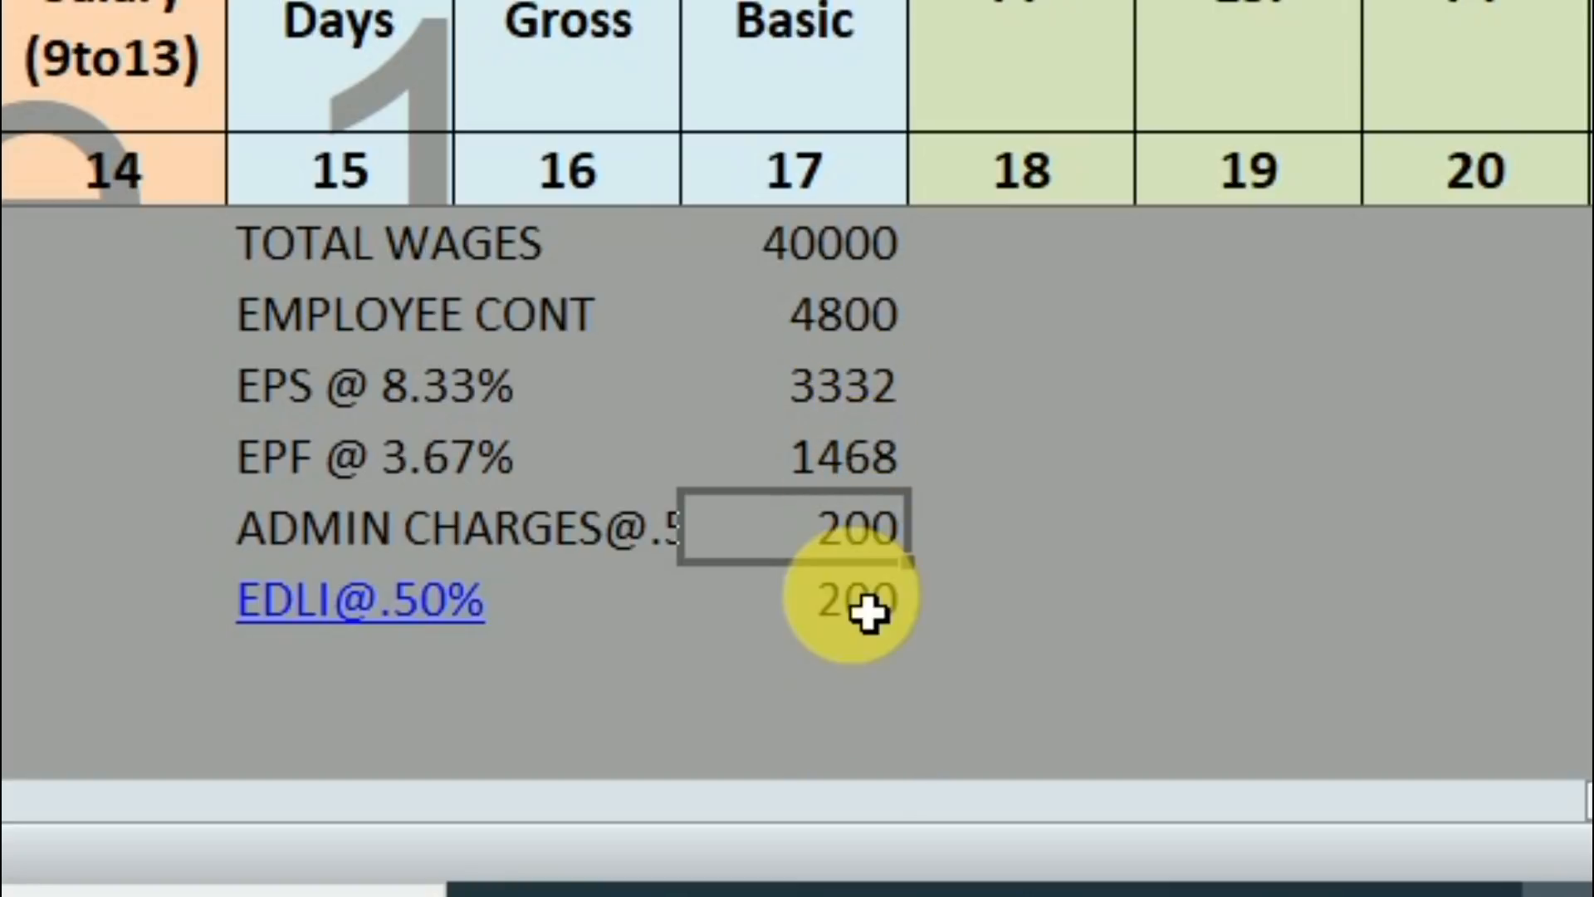
{"action": "left_click", "coordinate": [869, 669]}
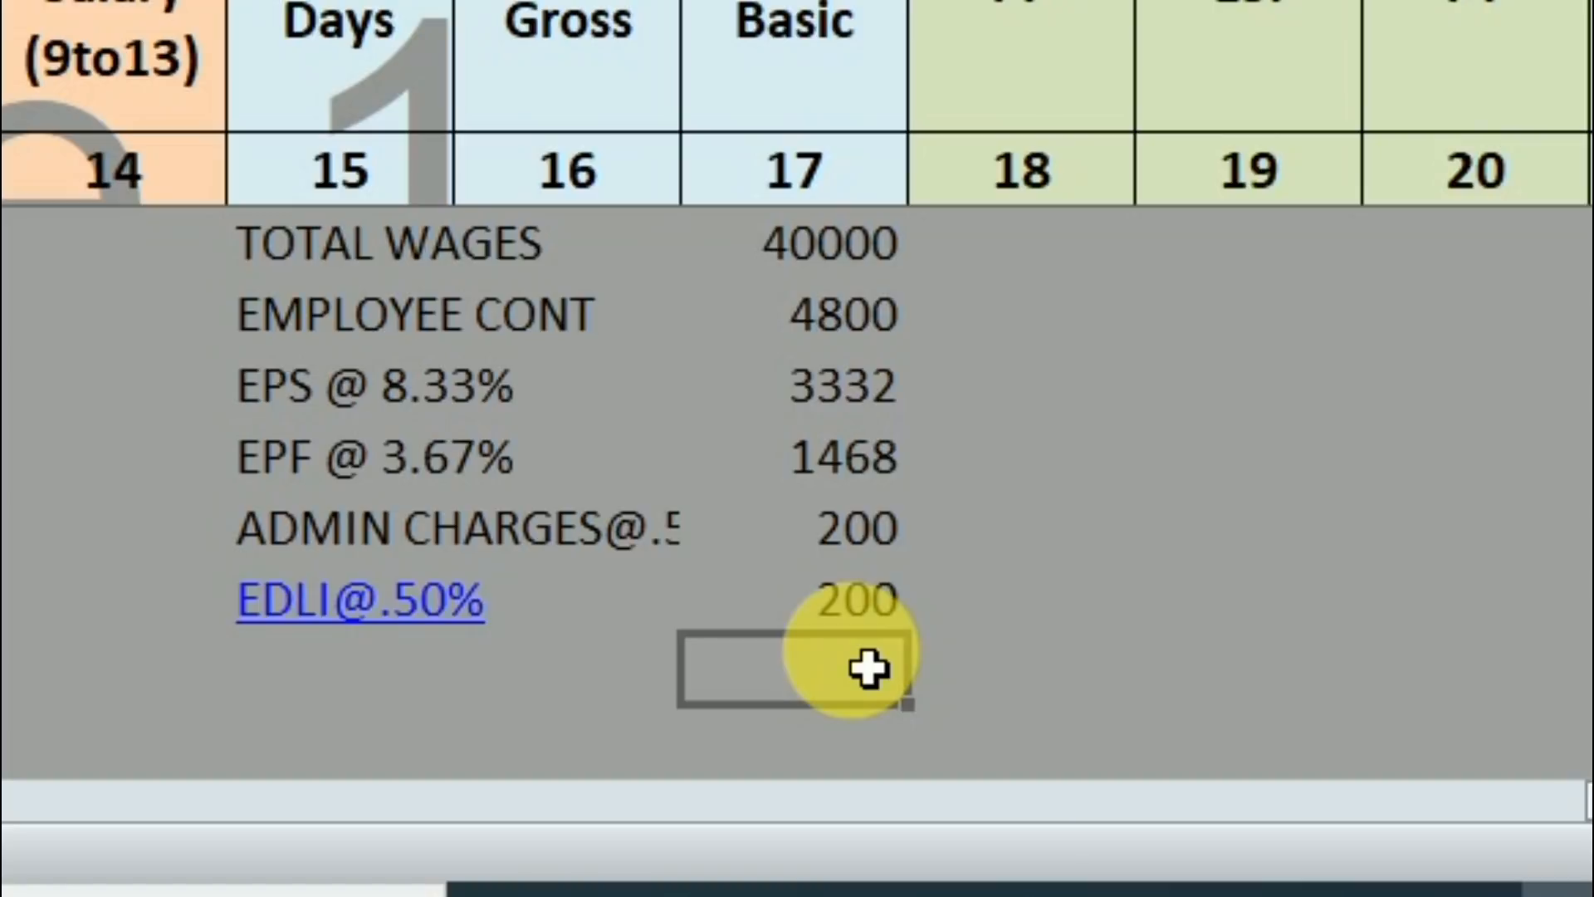
{"action": "key", "text": "alt+equal"}
{"action": "key", "text": "Down"}
{"action": "key", "text": "Down"}
{"action": "key", "text": "Up"}
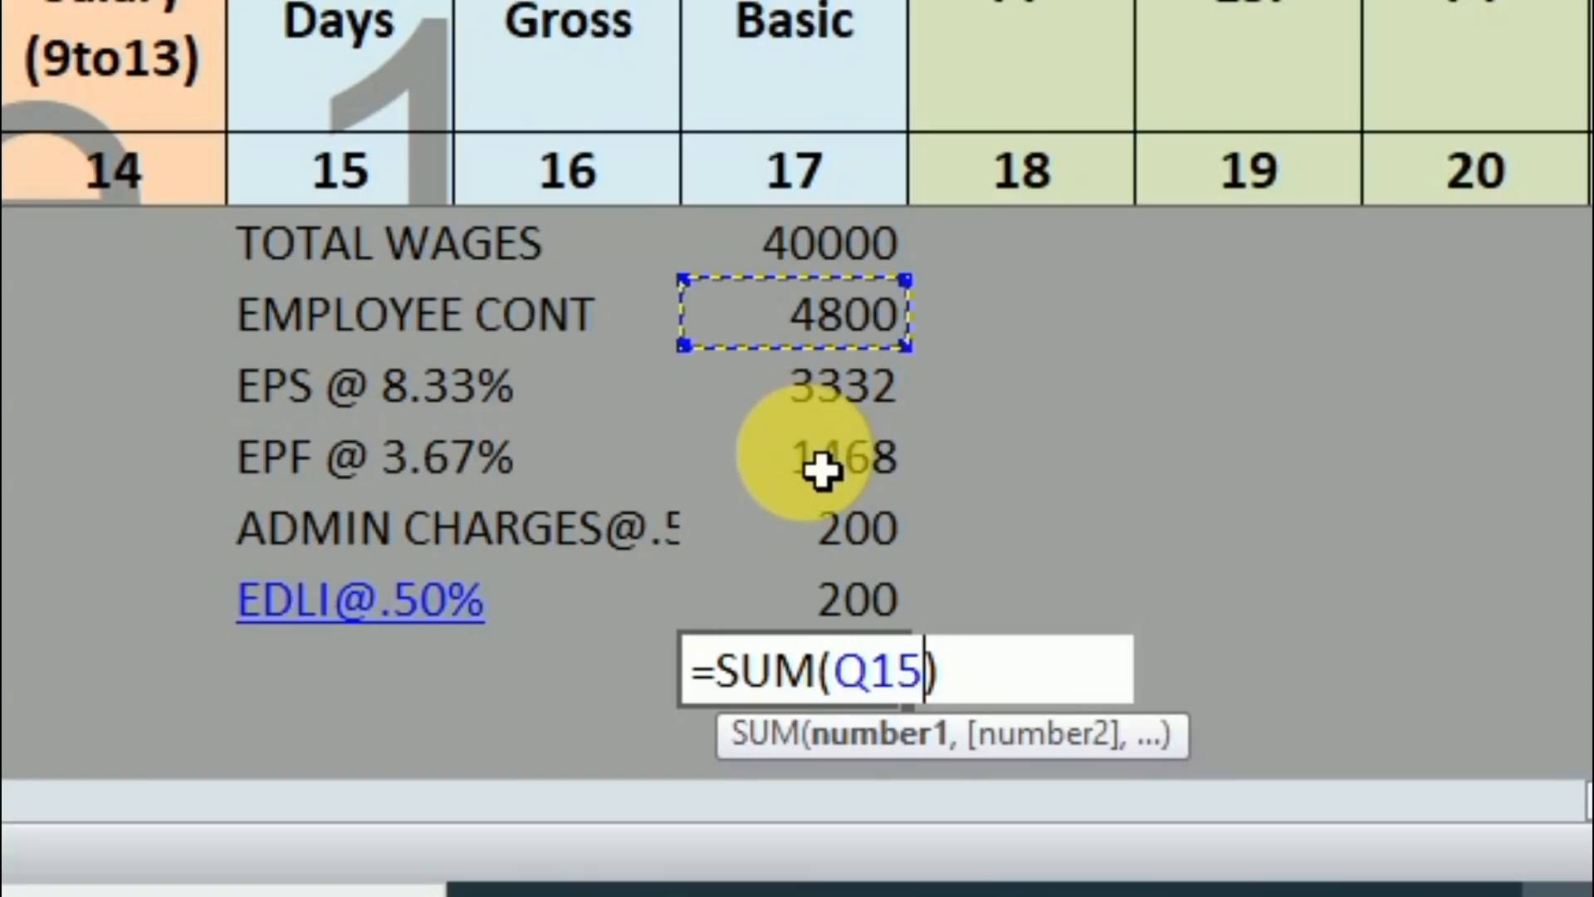
{"action": "key", "text": "shift+Down"}
{"action": "key", "text": "shift+Down"}
{"action": "key", "text": "shift+Down"}
{"action": "key", "text": "shift+Down"}
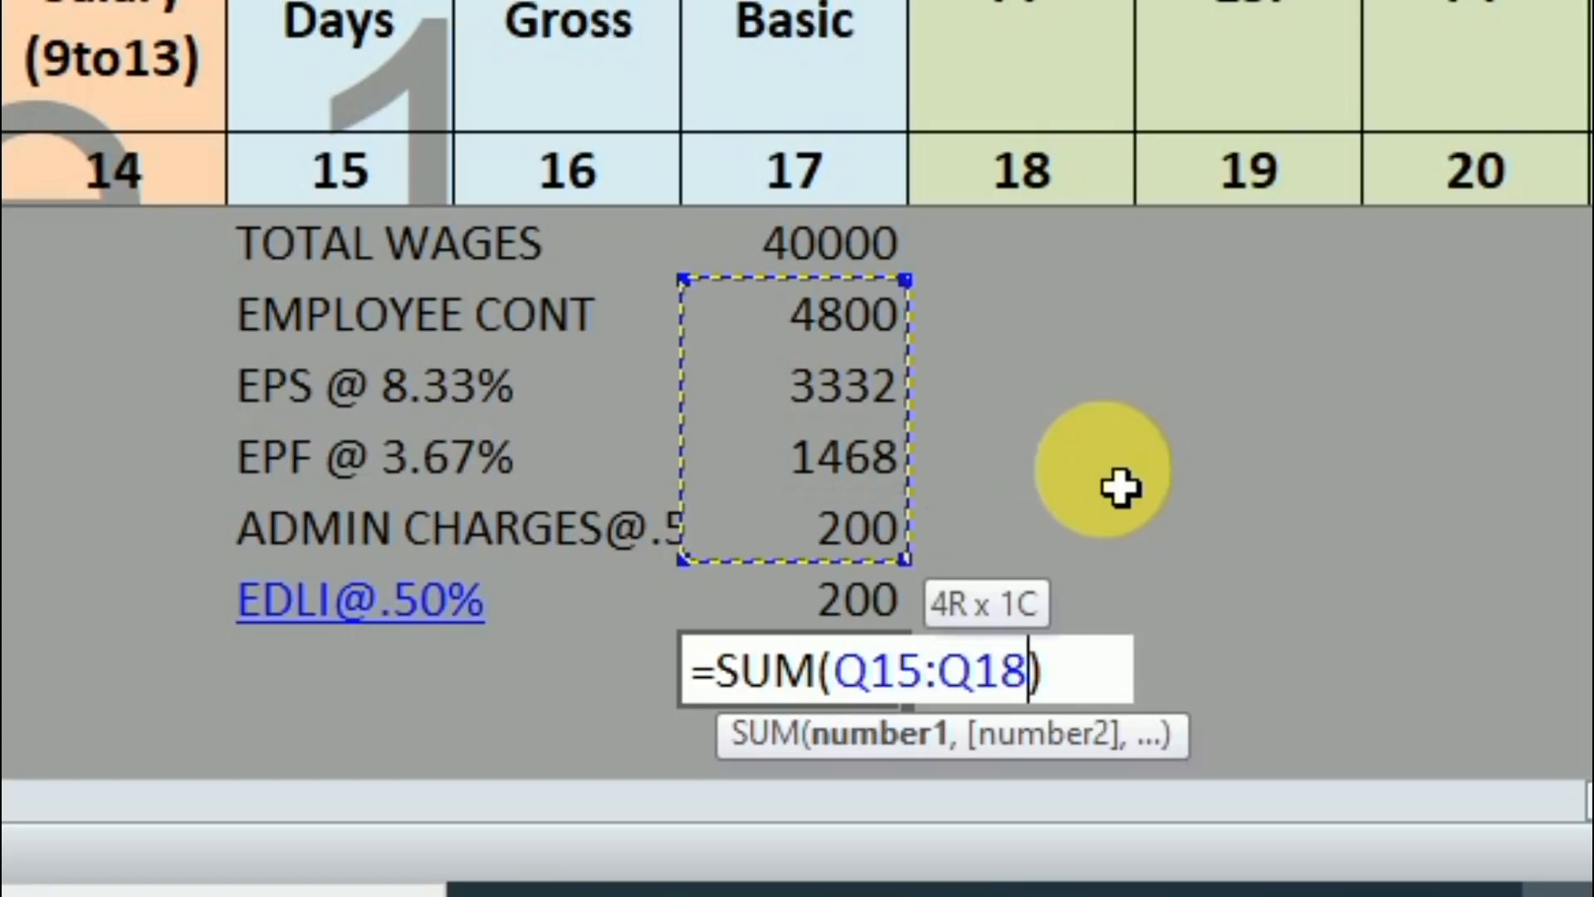
{"action": "key", "text": "Return"}
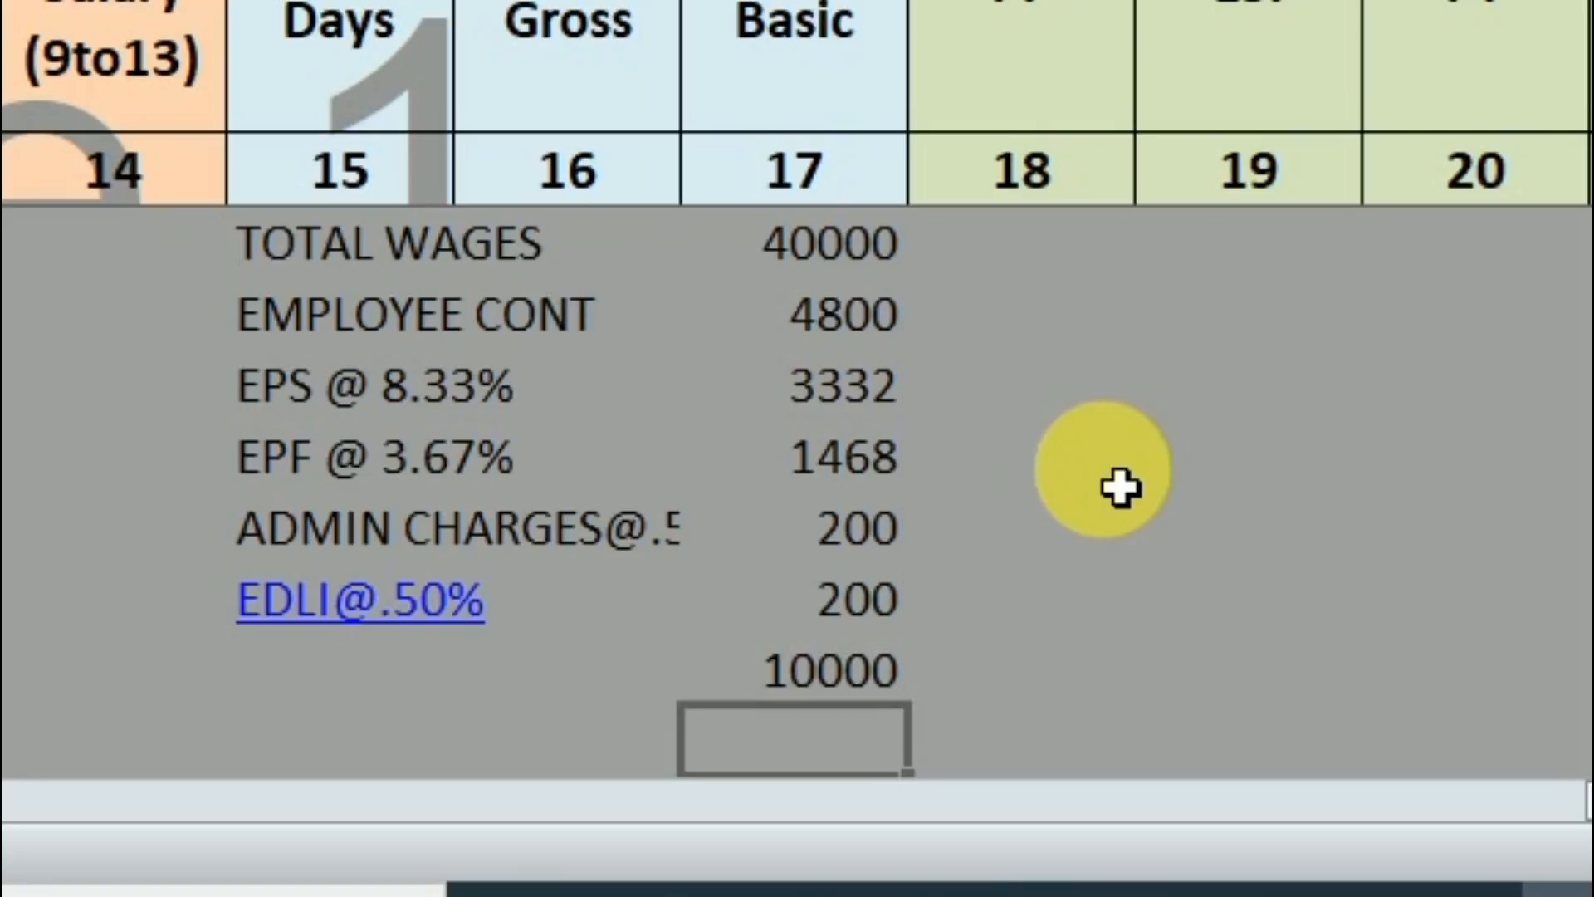
Label the row under EDLI@.50% as TOTAL PF.
{"action": "key", "text": "Up"}
{"action": "key", "text": "Left"}
{"action": "key", "text": "Left"}
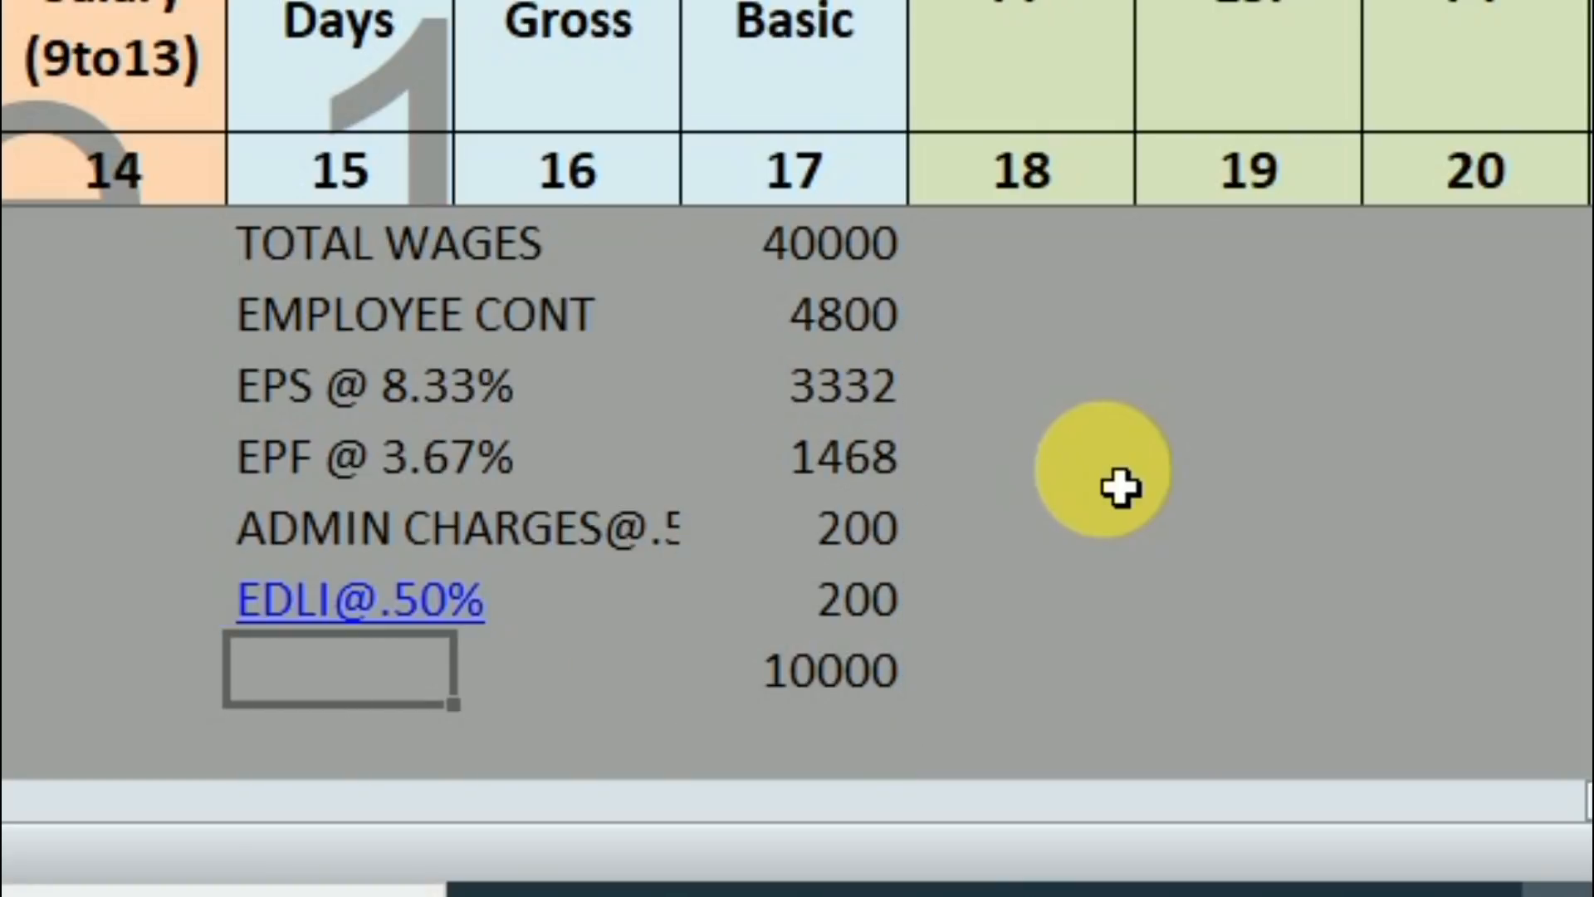
{"action": "type", "text": "TOTA"}
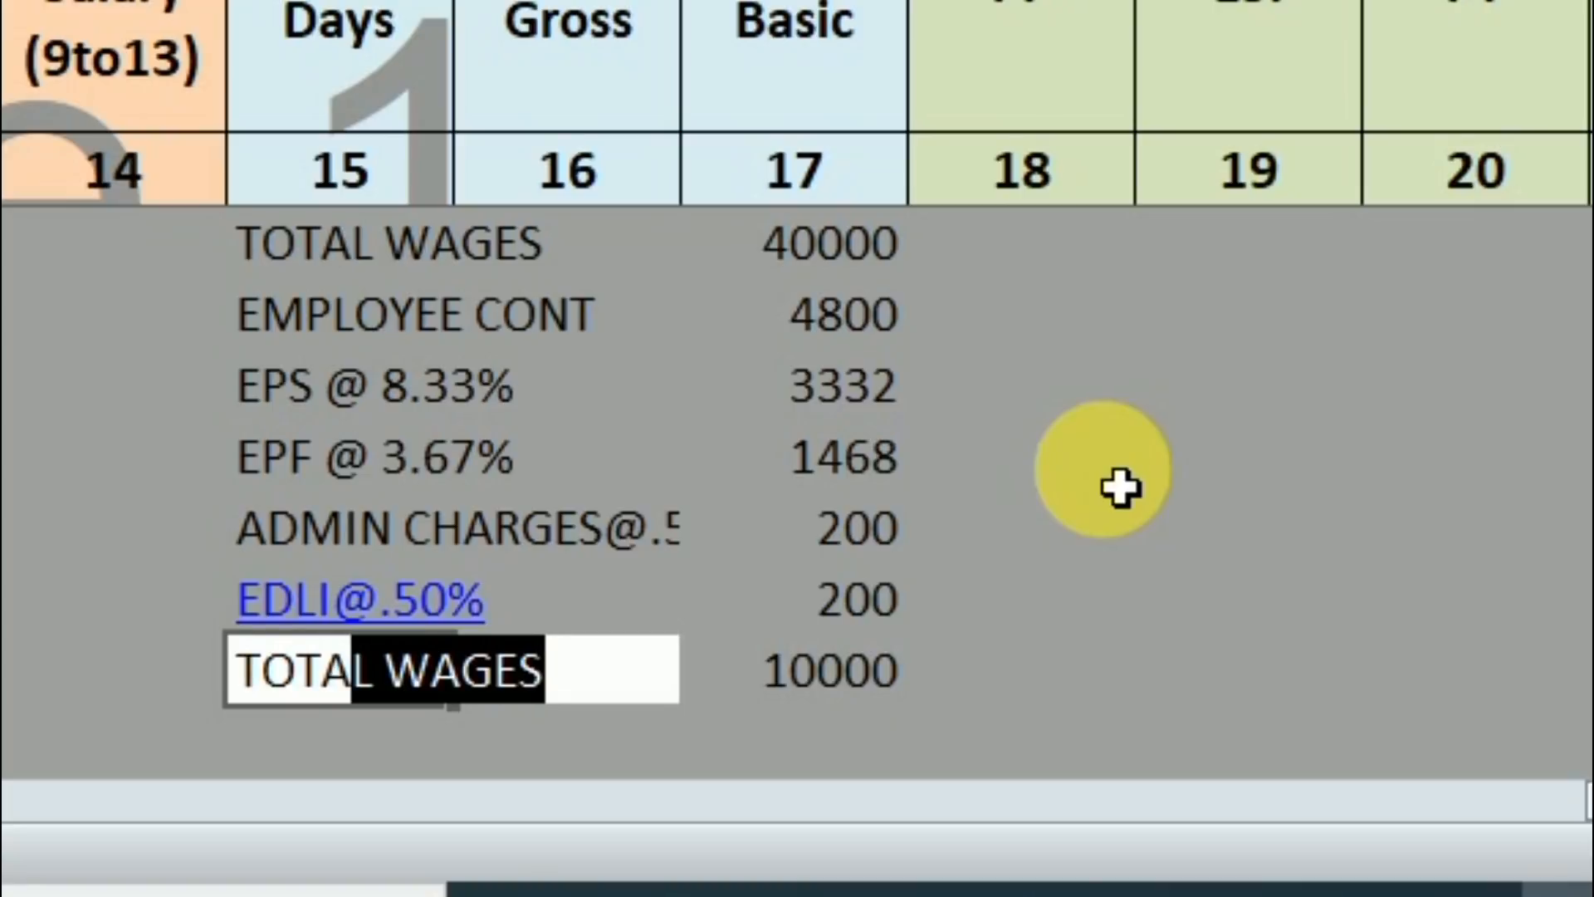
{"action": "type", "text": "L PF"}
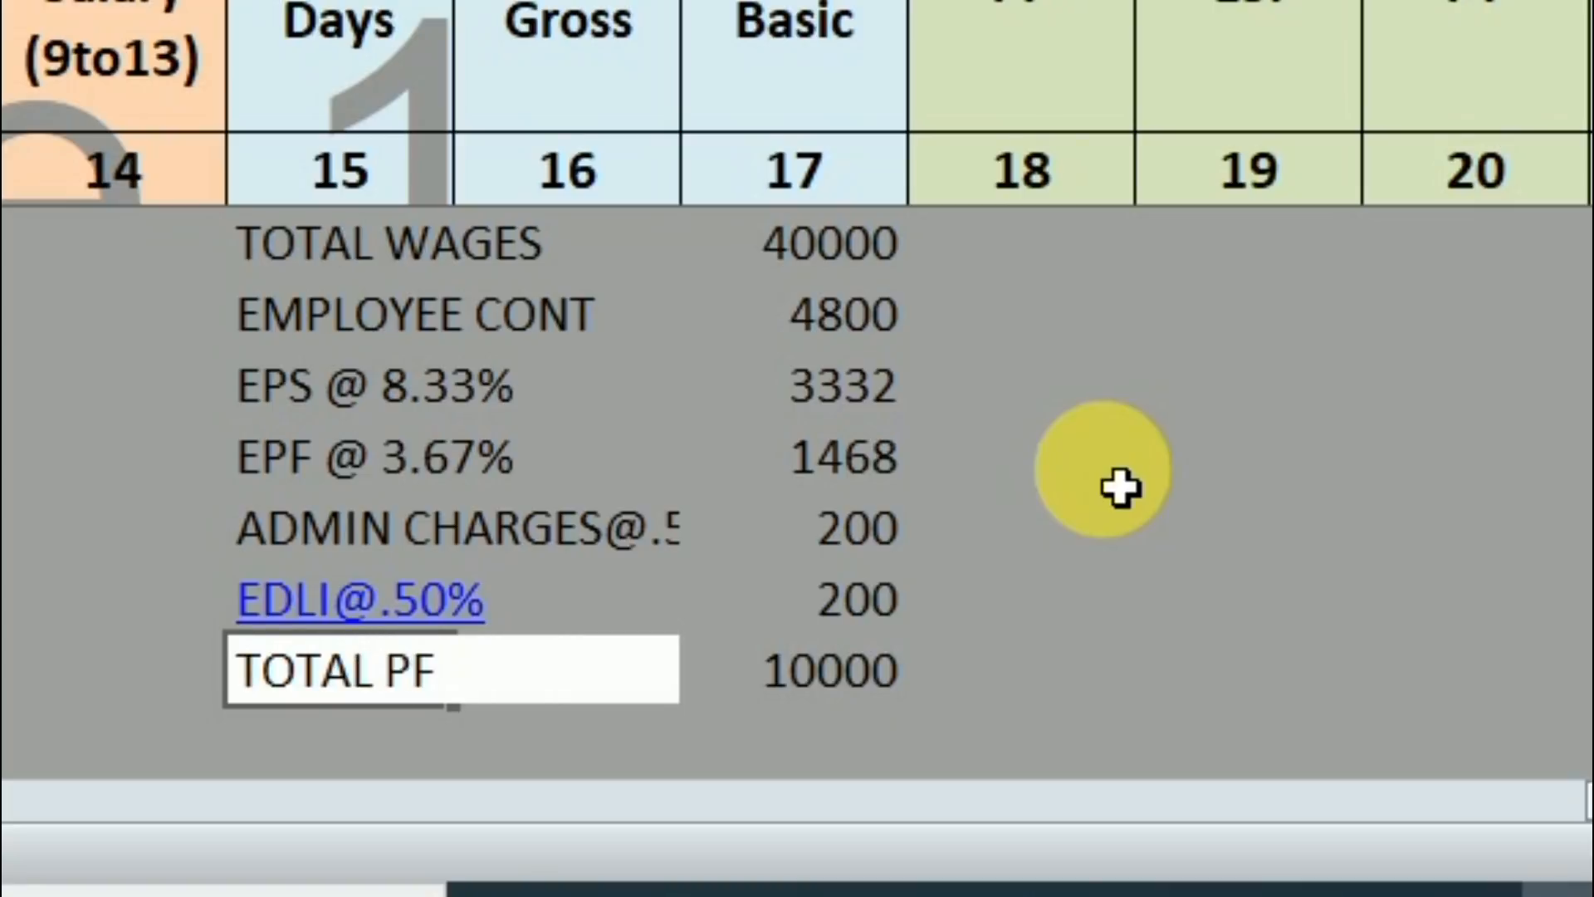
{"action": "key", "text": "ctrl+Return"}
Make the whole TOTAL PF row bold.
{"action": "key", "text": "Right"}
{"action": "key", "text": "Right"}
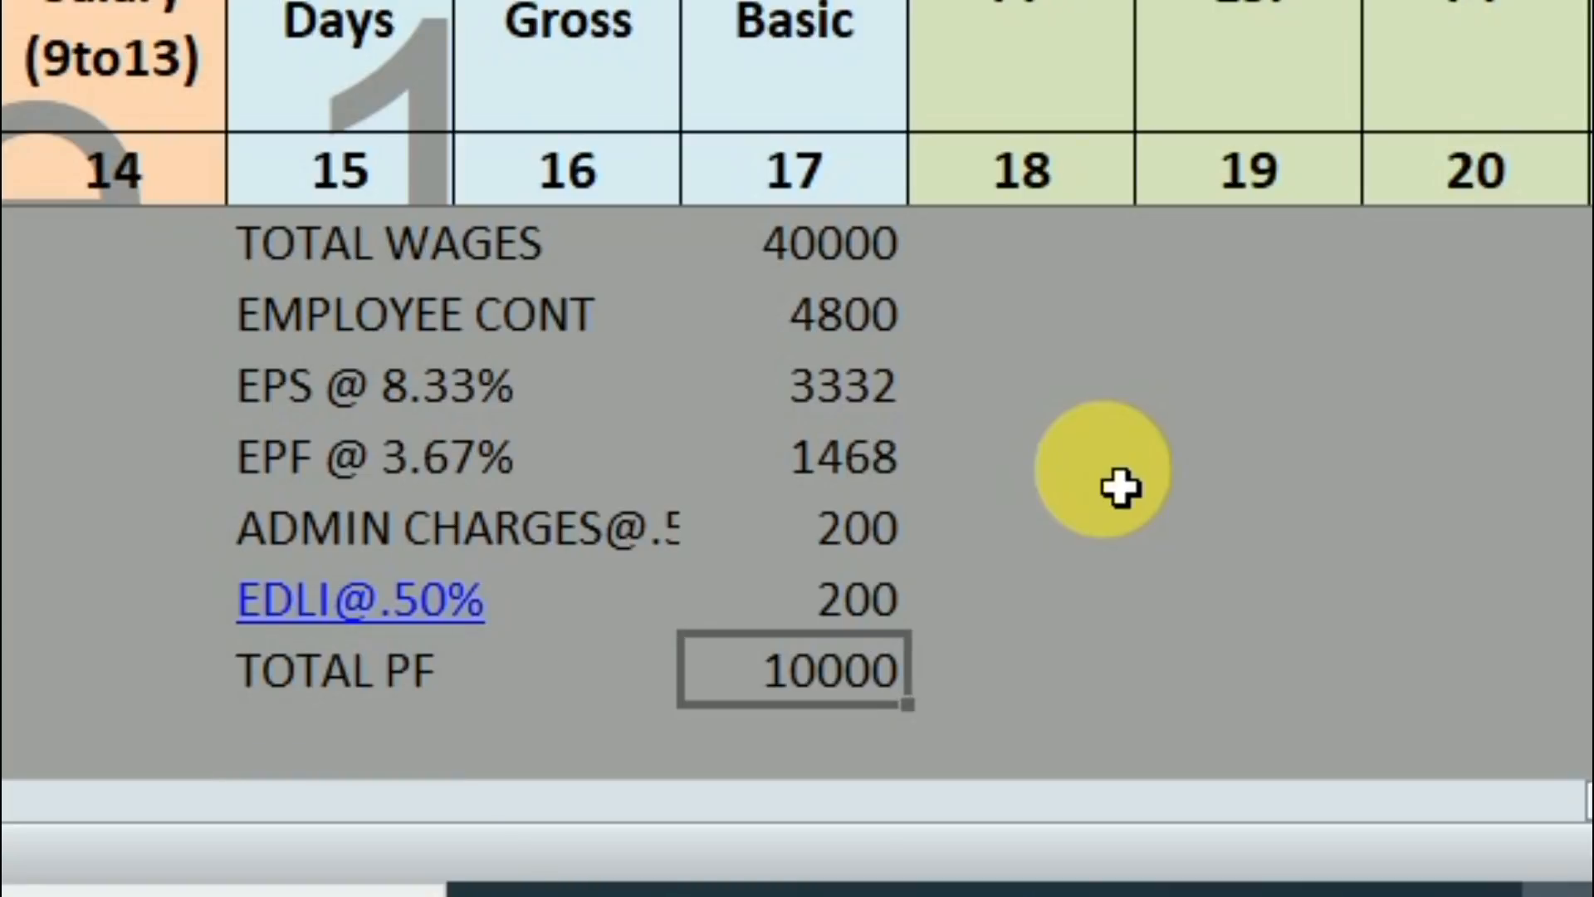
{"action": "key", "text": "shift+space"}
{"action": "key", "text": "ctrl+b"}
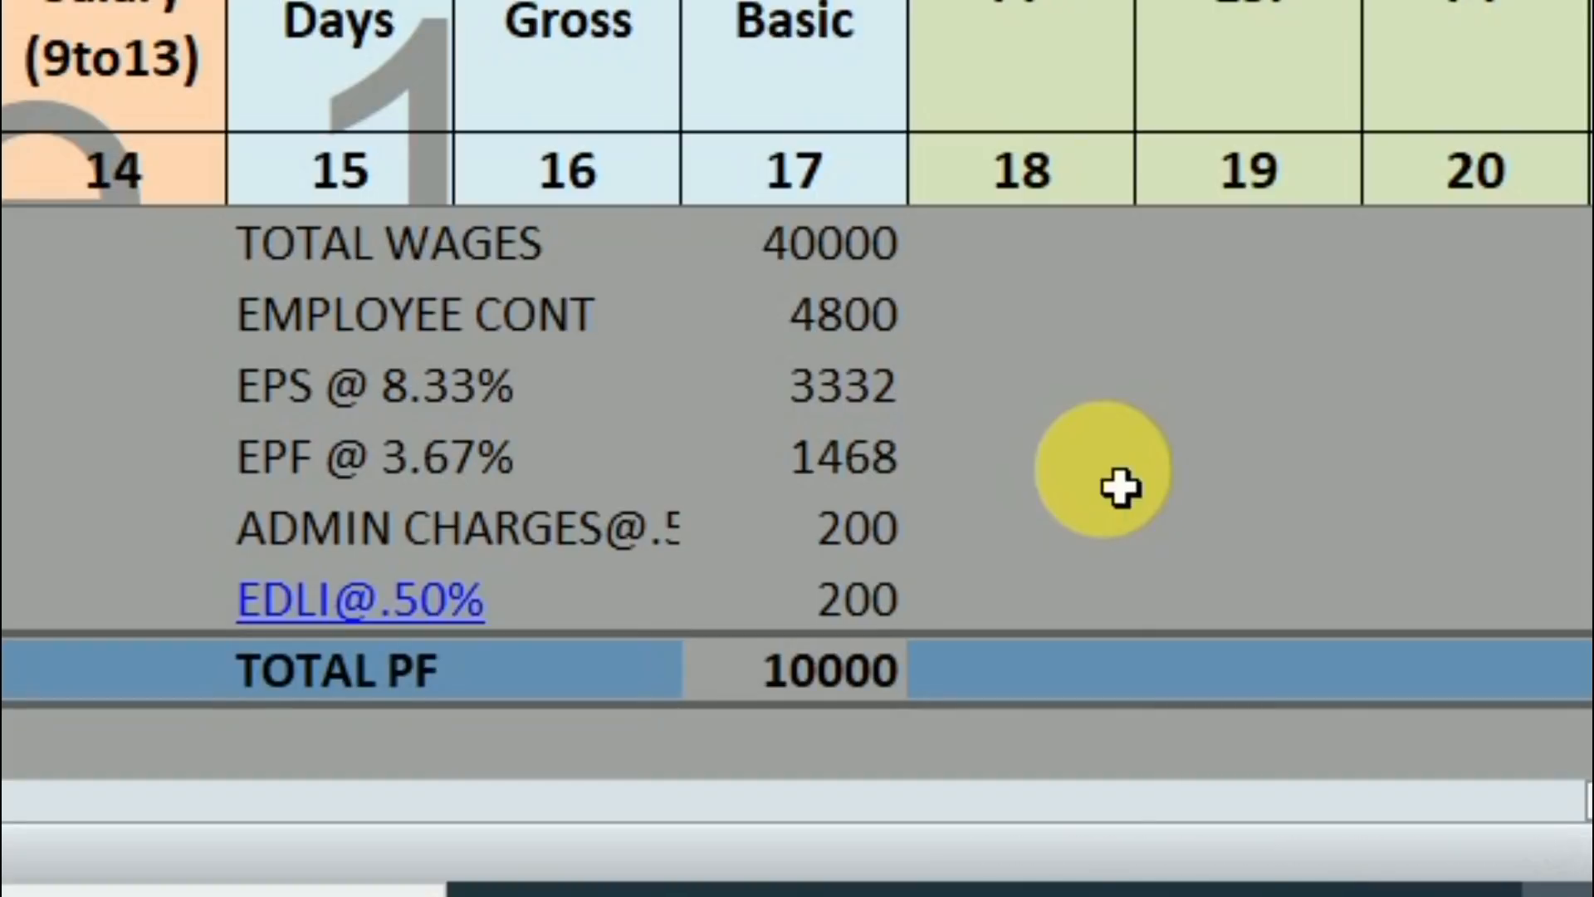
Review the formulas behind the PF calculation amounts and the total wages and employee contribution cells.
{"action": "left_click", "coordinate": [877, 588]}
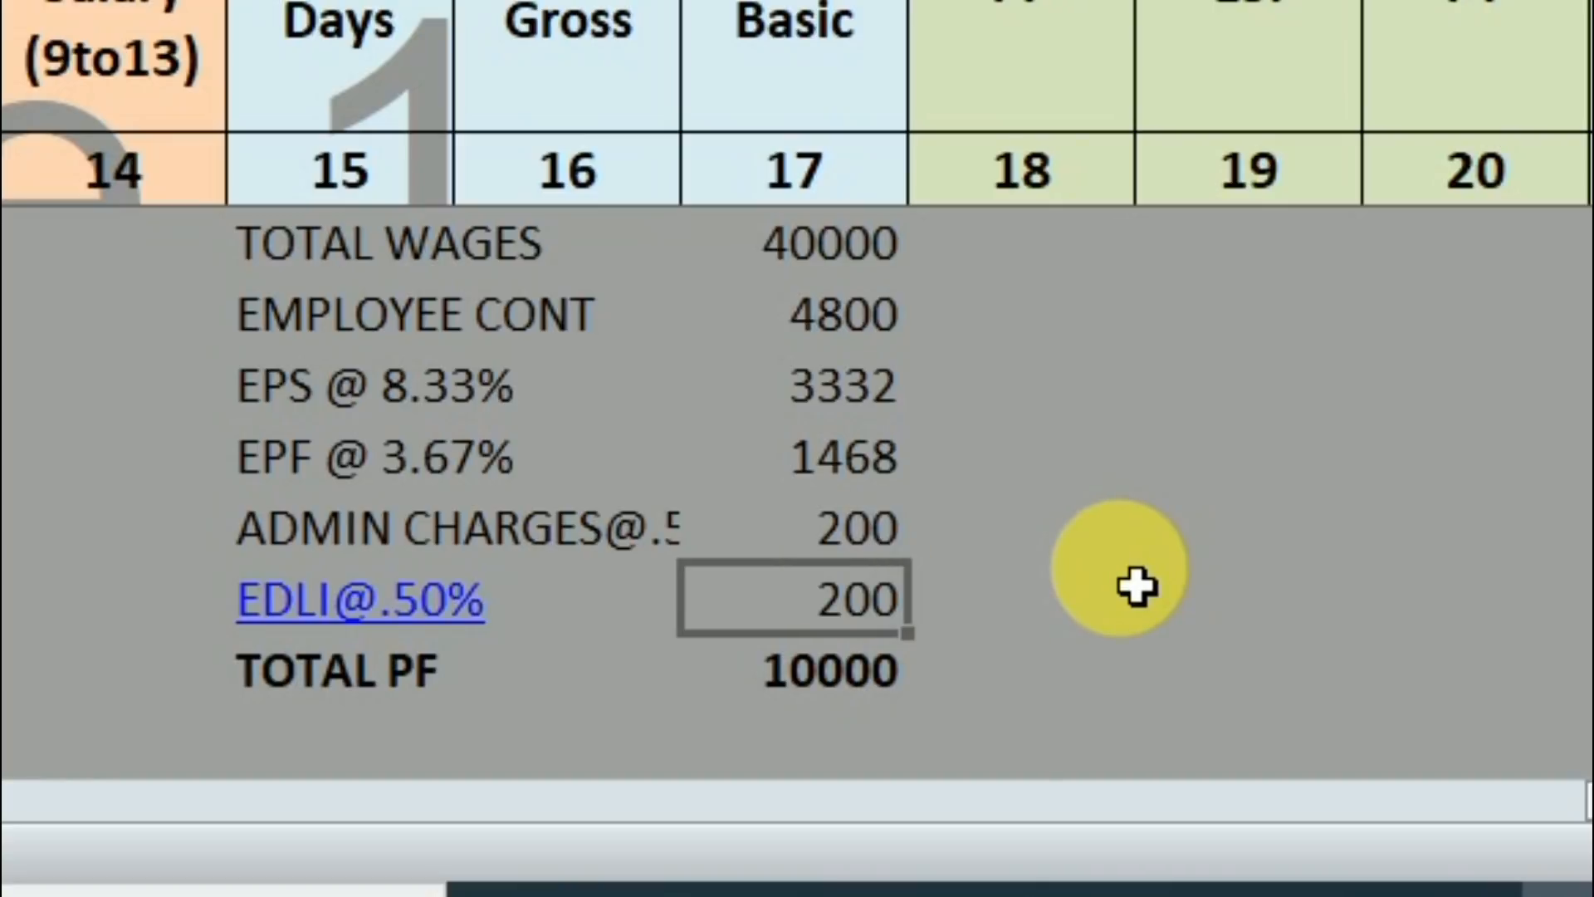
{"action": "left_click", "coordinate": [831, 679]}
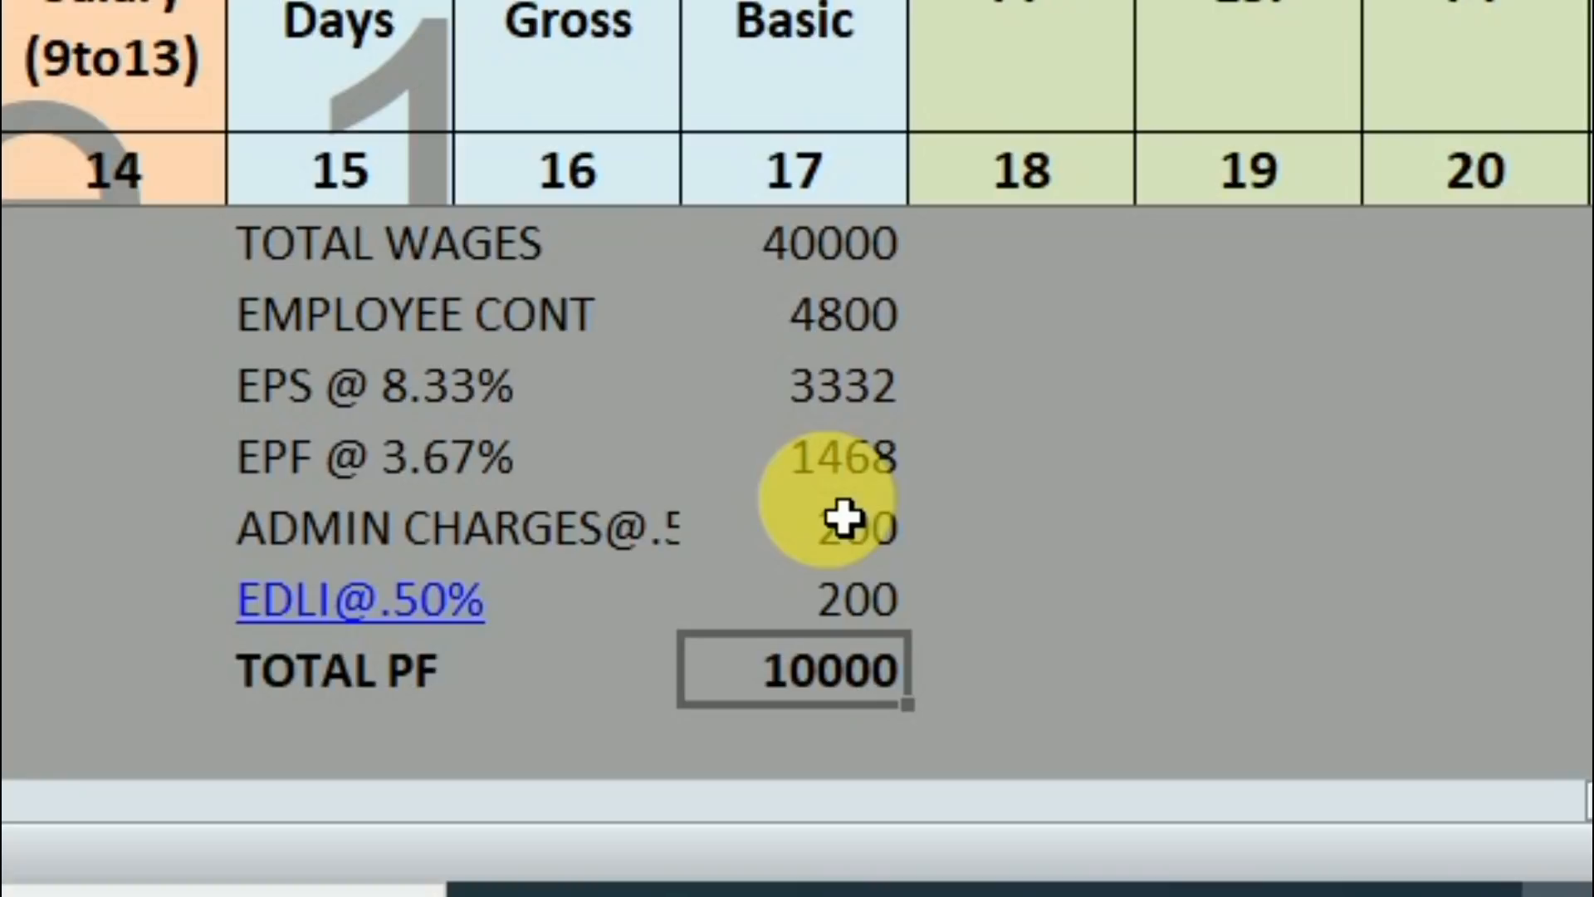
{"action": "left_click", "coordinate": [895, 322]}
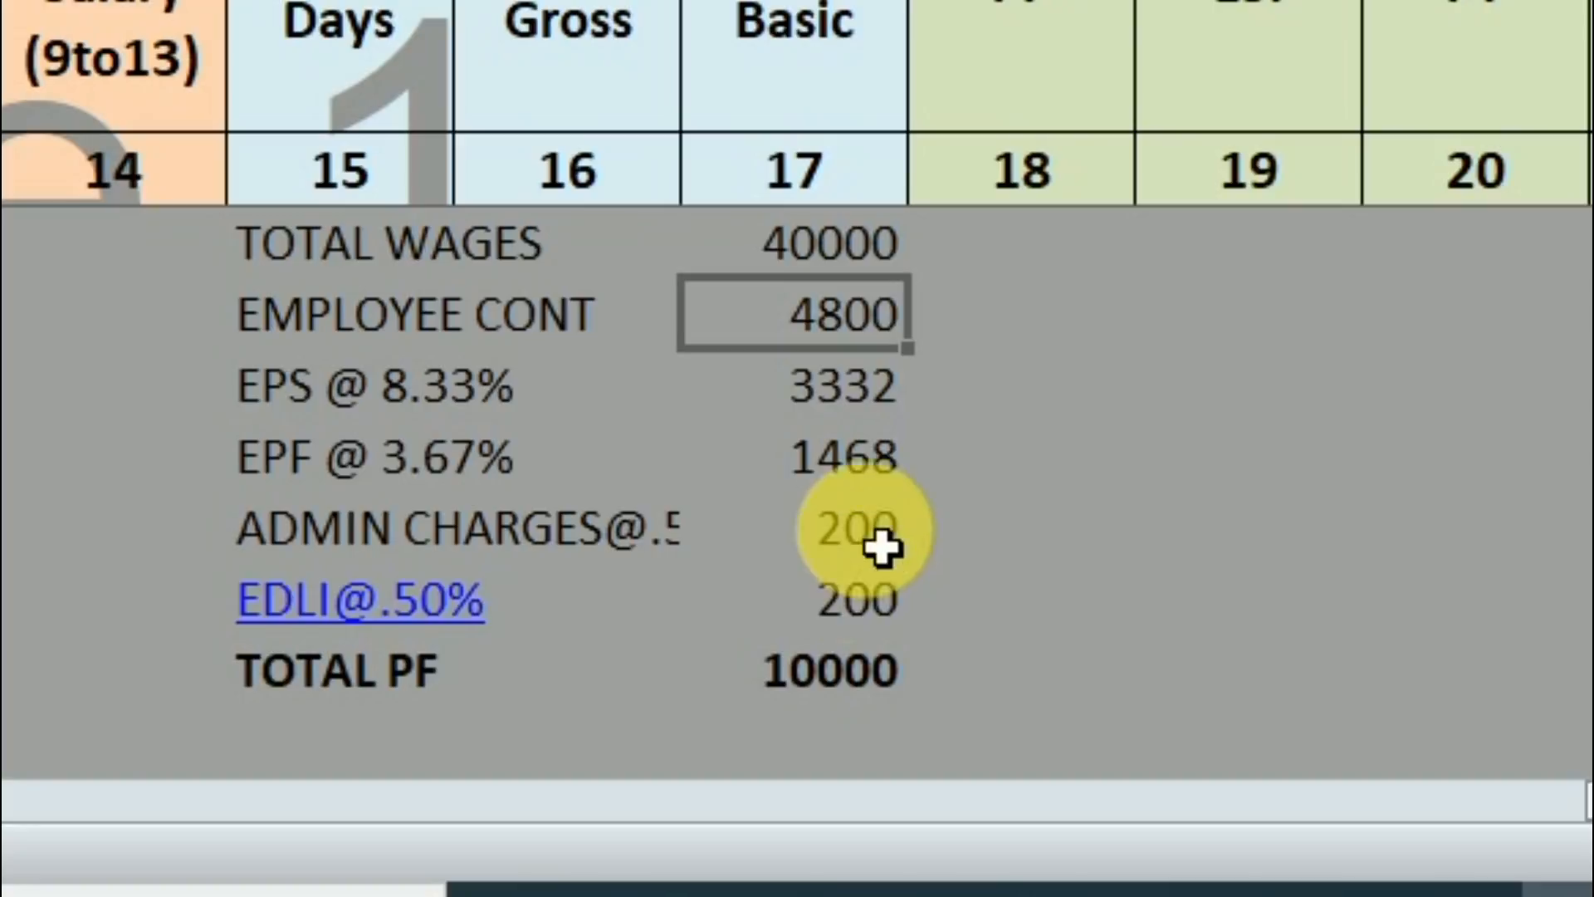
{"action": "left_click", "coordinate": [856, 482]}
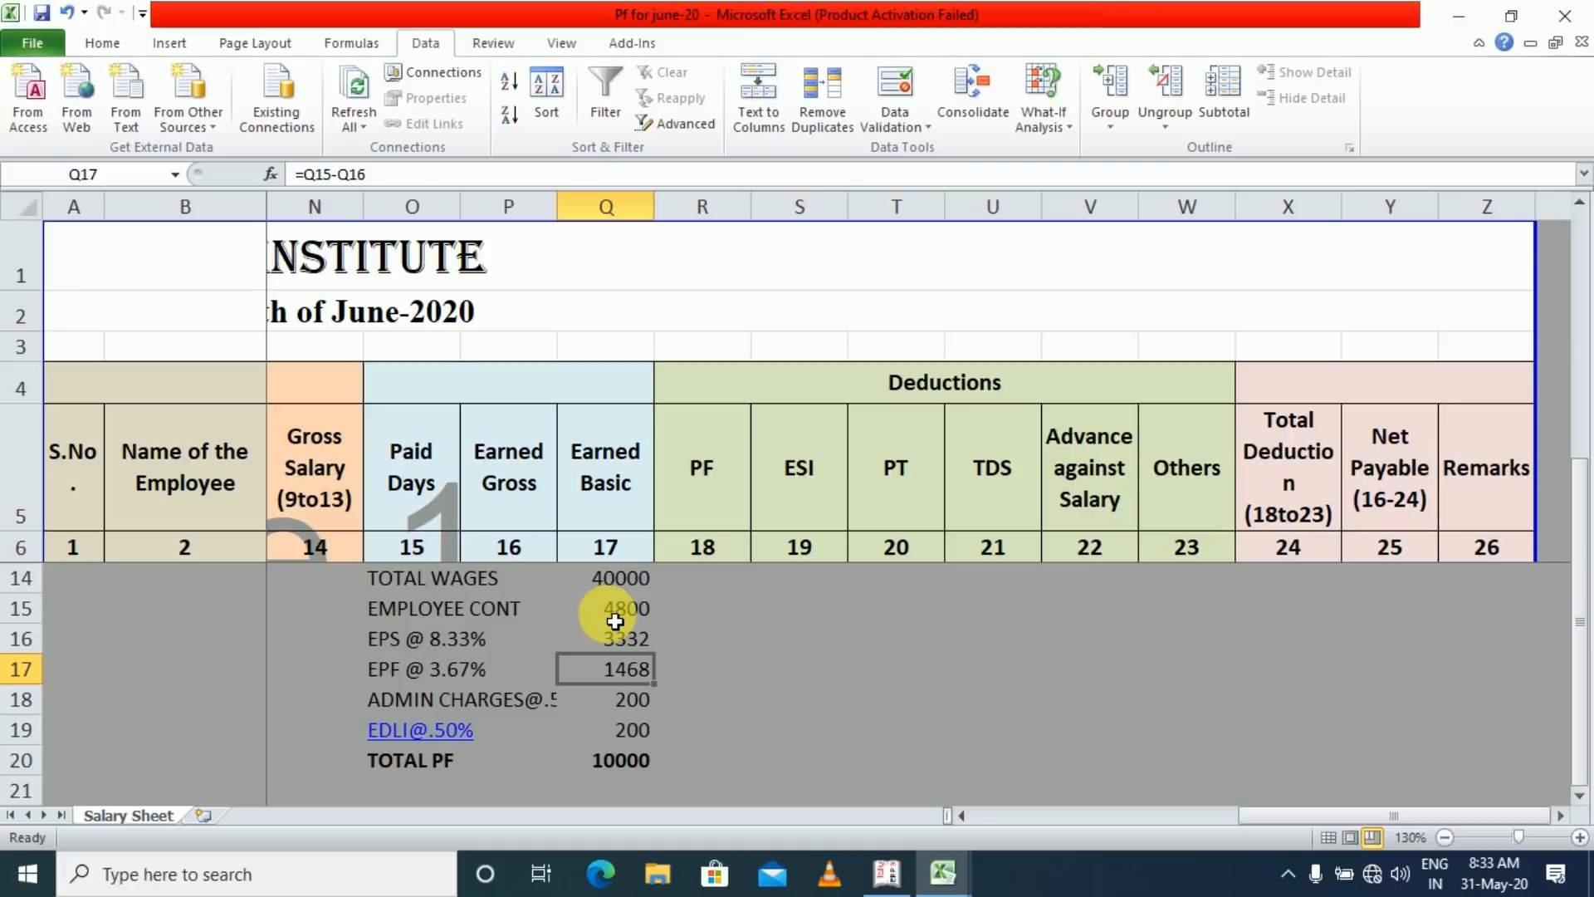
{"action": "left_click", "coordinate": [622, 777]}
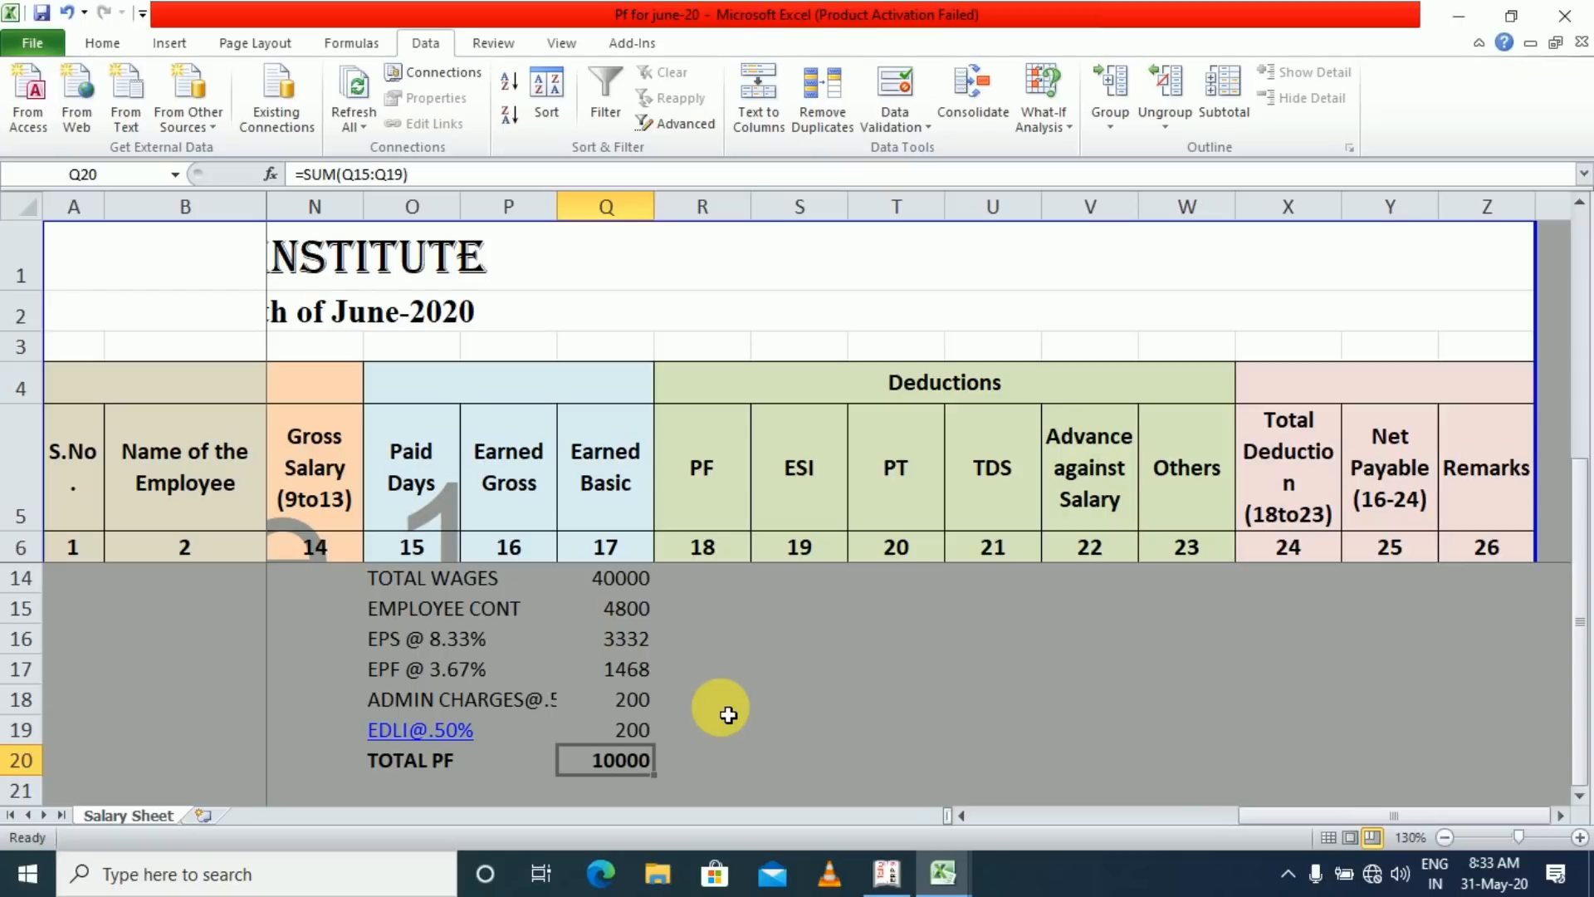
{"action": "key", "text": "alt+Tab"}
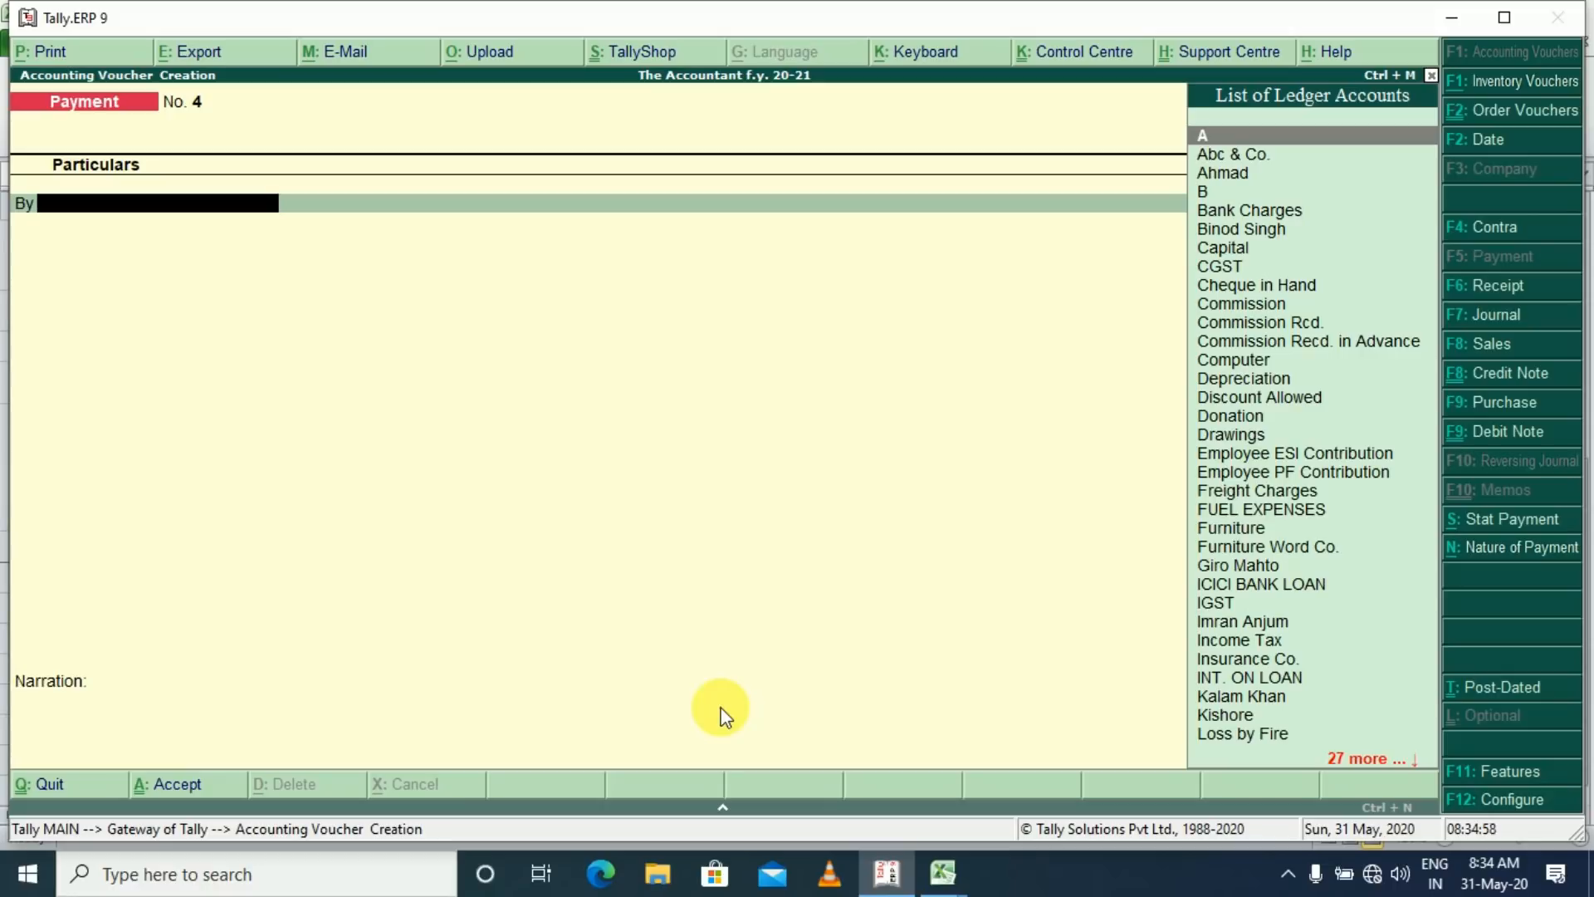
{"action": "key", "text": "alt+Tab"}
{"action": "key", "text": "Up"}
{"action": "key", "text": "Up"}
{"action": "key", "text": "Up"}
{"action": "key", "text": "Up"}
{"action": "key", "text": "Up"}
{"action": "key", "text": "Up"}
{"action": "key", "text": "Up"}
{"action": "key", "text": "Up"}
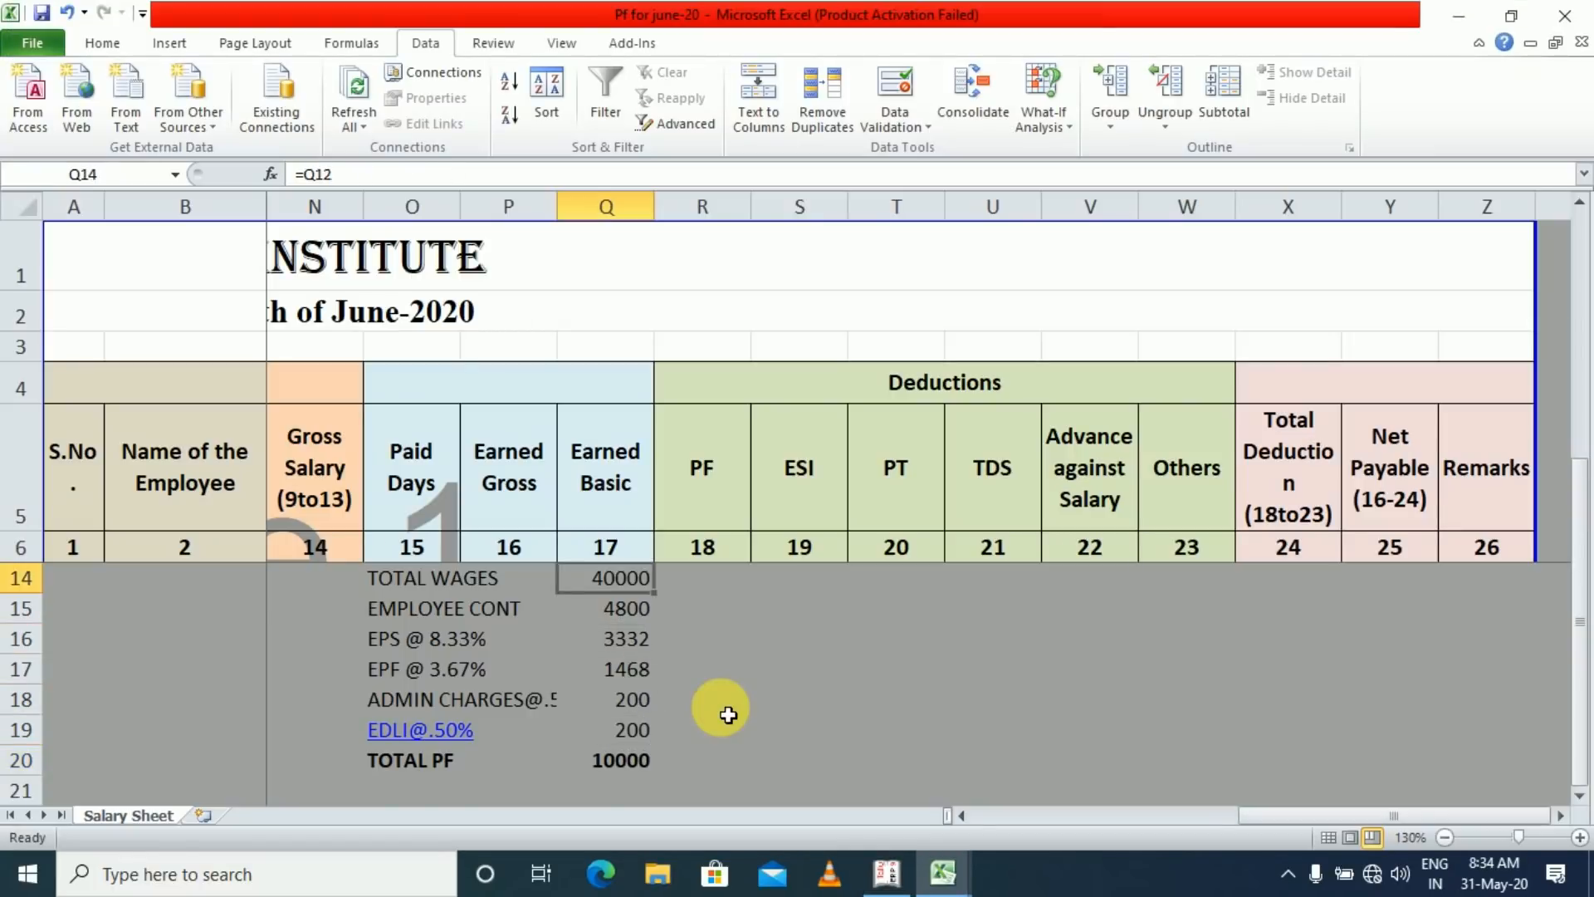
{"action": "key", "text": "Down"}
{"action": "key", "text": "Down"}
{"action": "key", "text": "Down"}
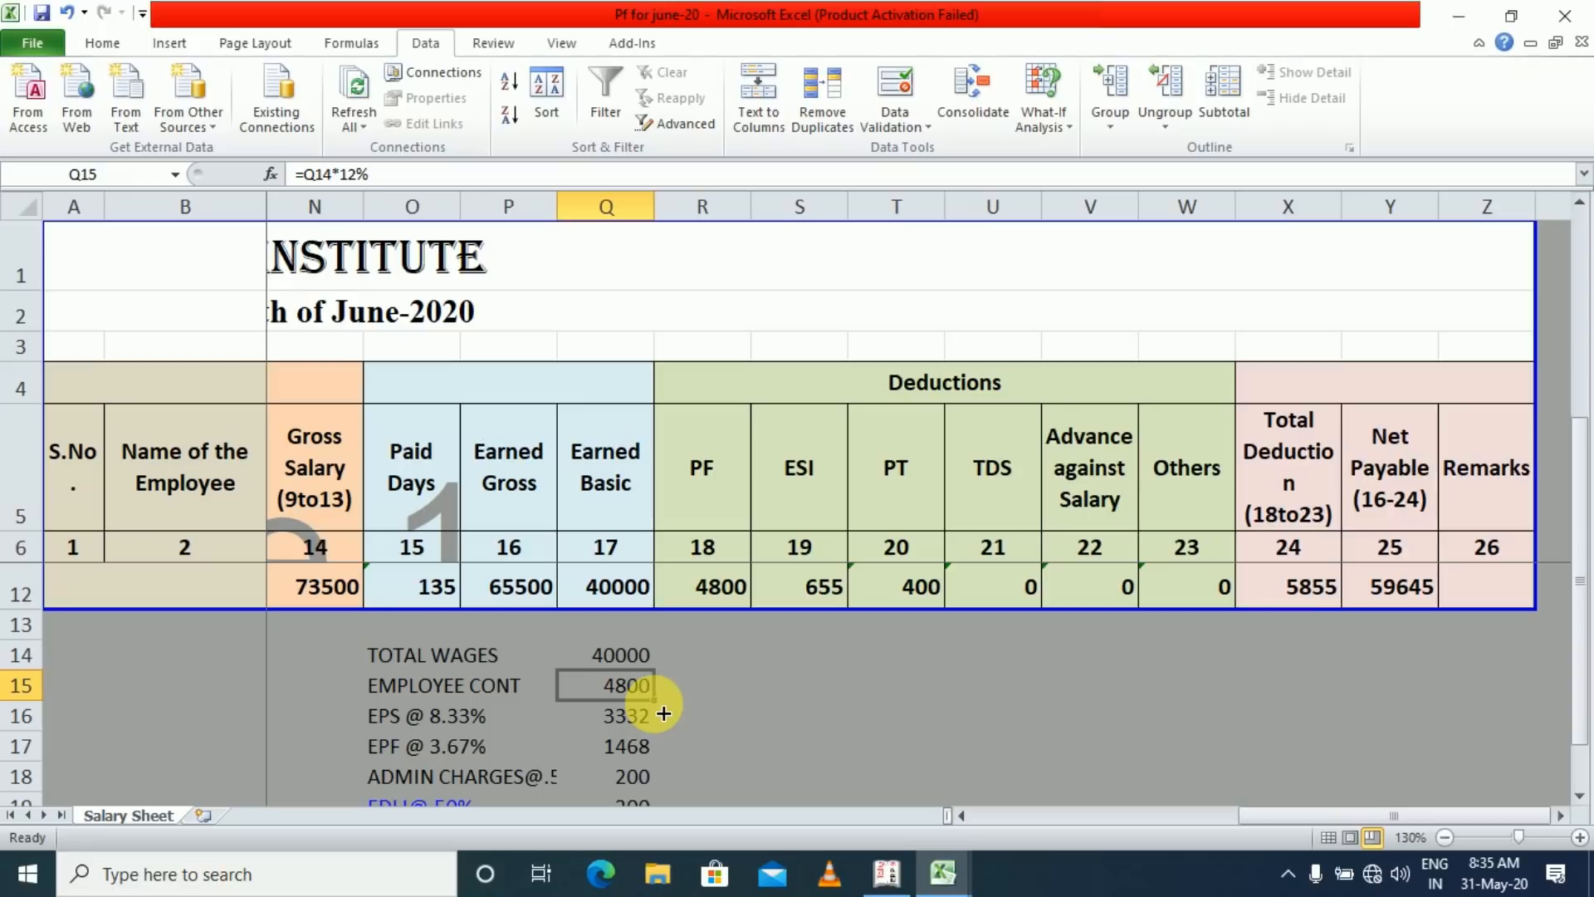
Switch to Tally and start a journal voucher debiting Employee PF Contribution with 4800.
{"action": "key", "text": "alt+Tab"}
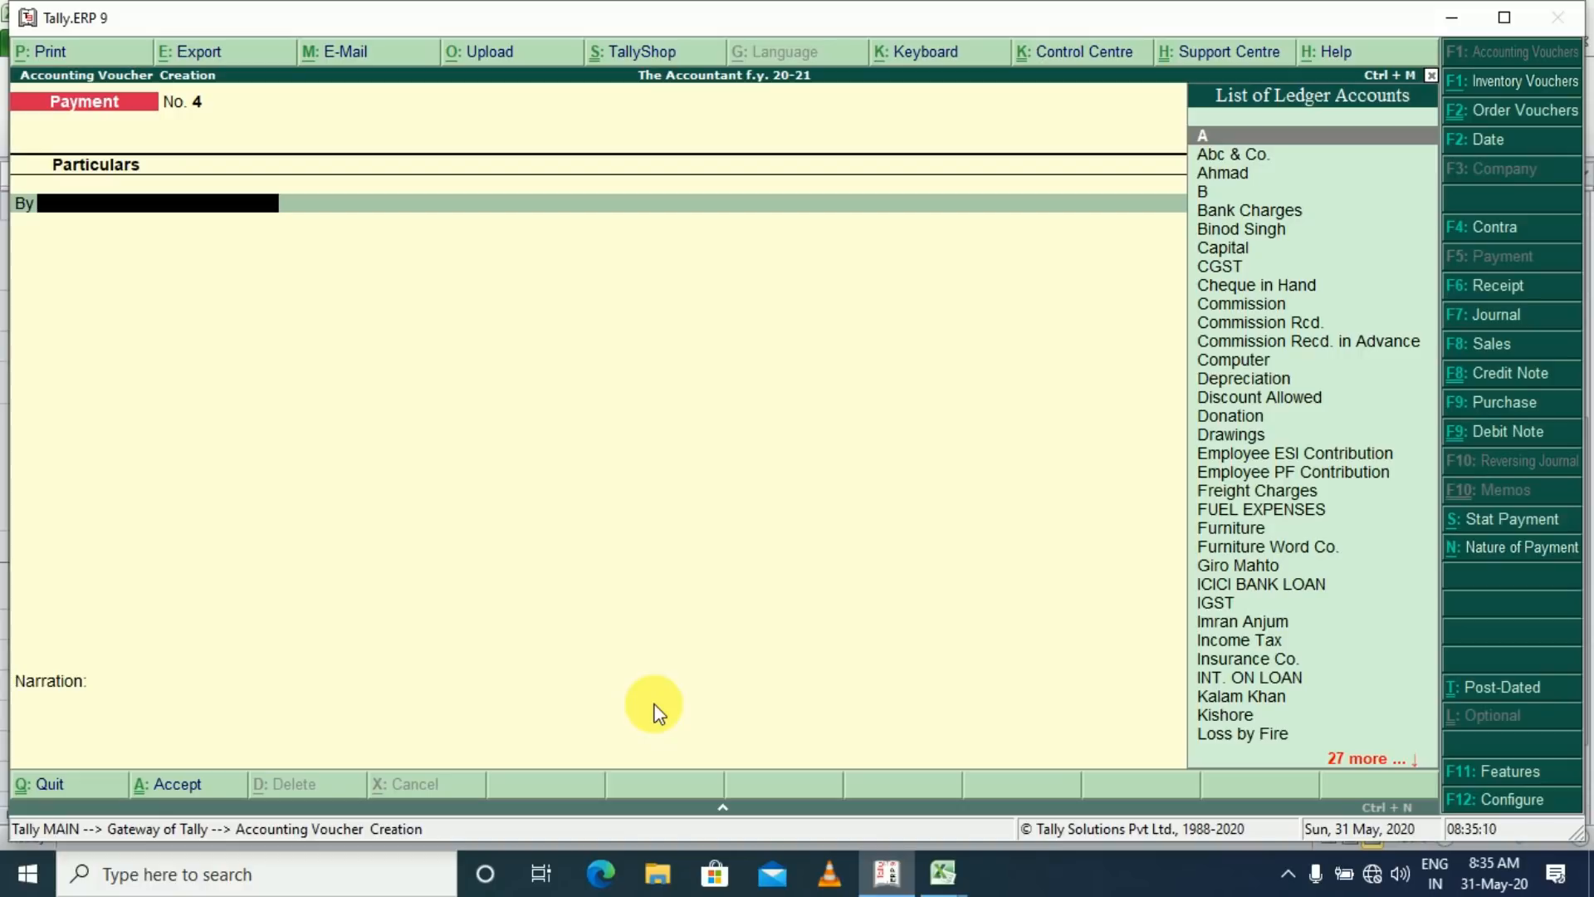
{"action": "key", "text": "F7"}
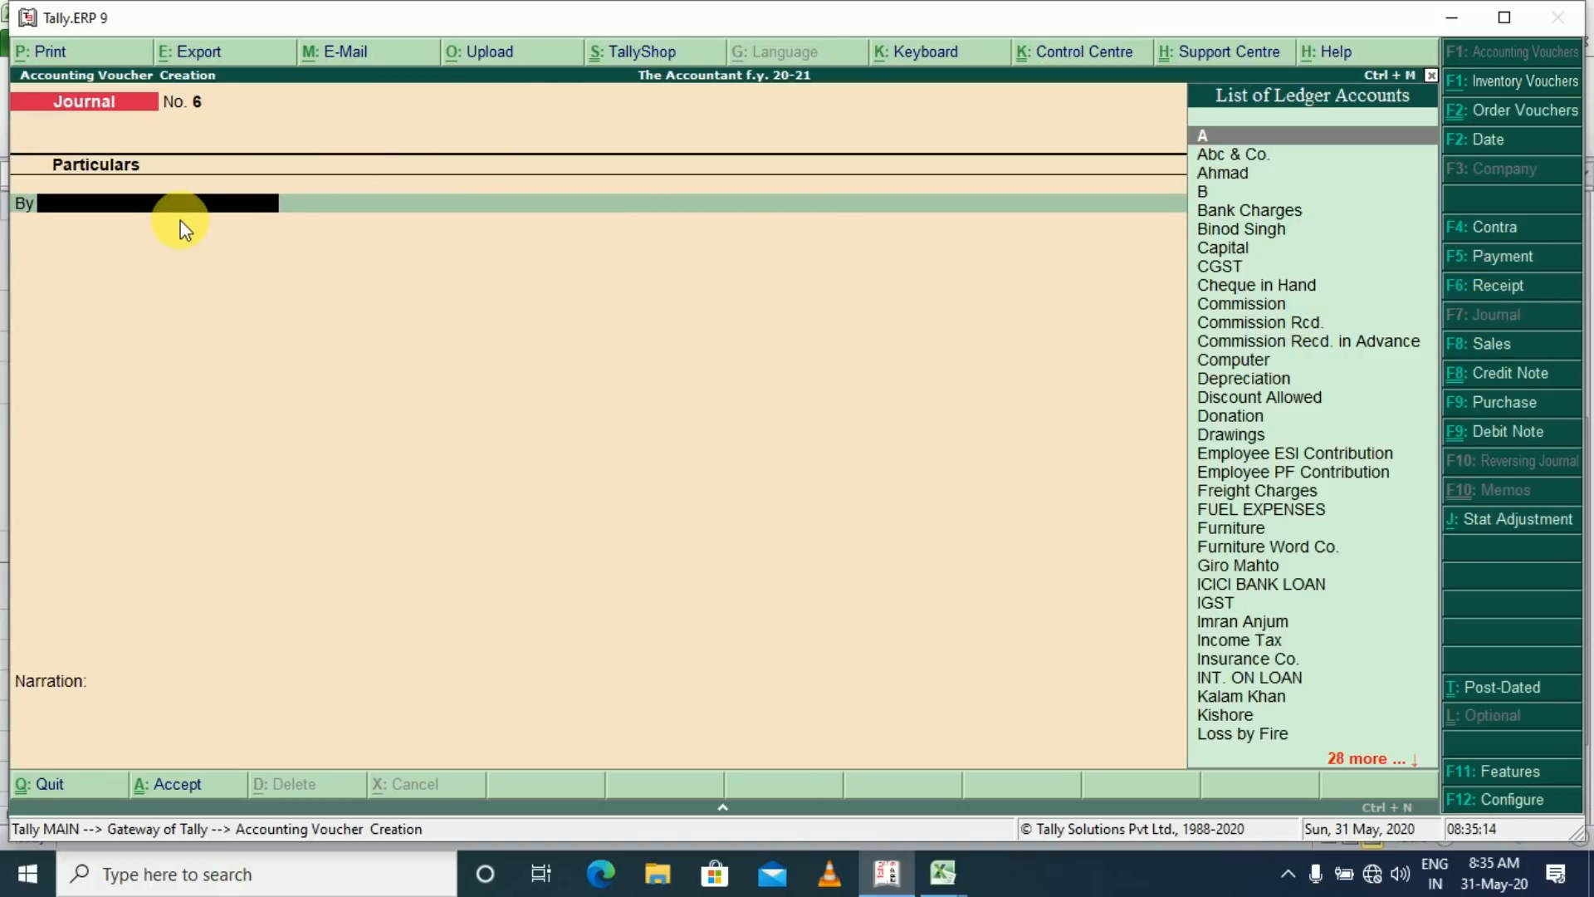
{"action": "type", "text": "EMP"}
{"action": "key", "text": "Down"}
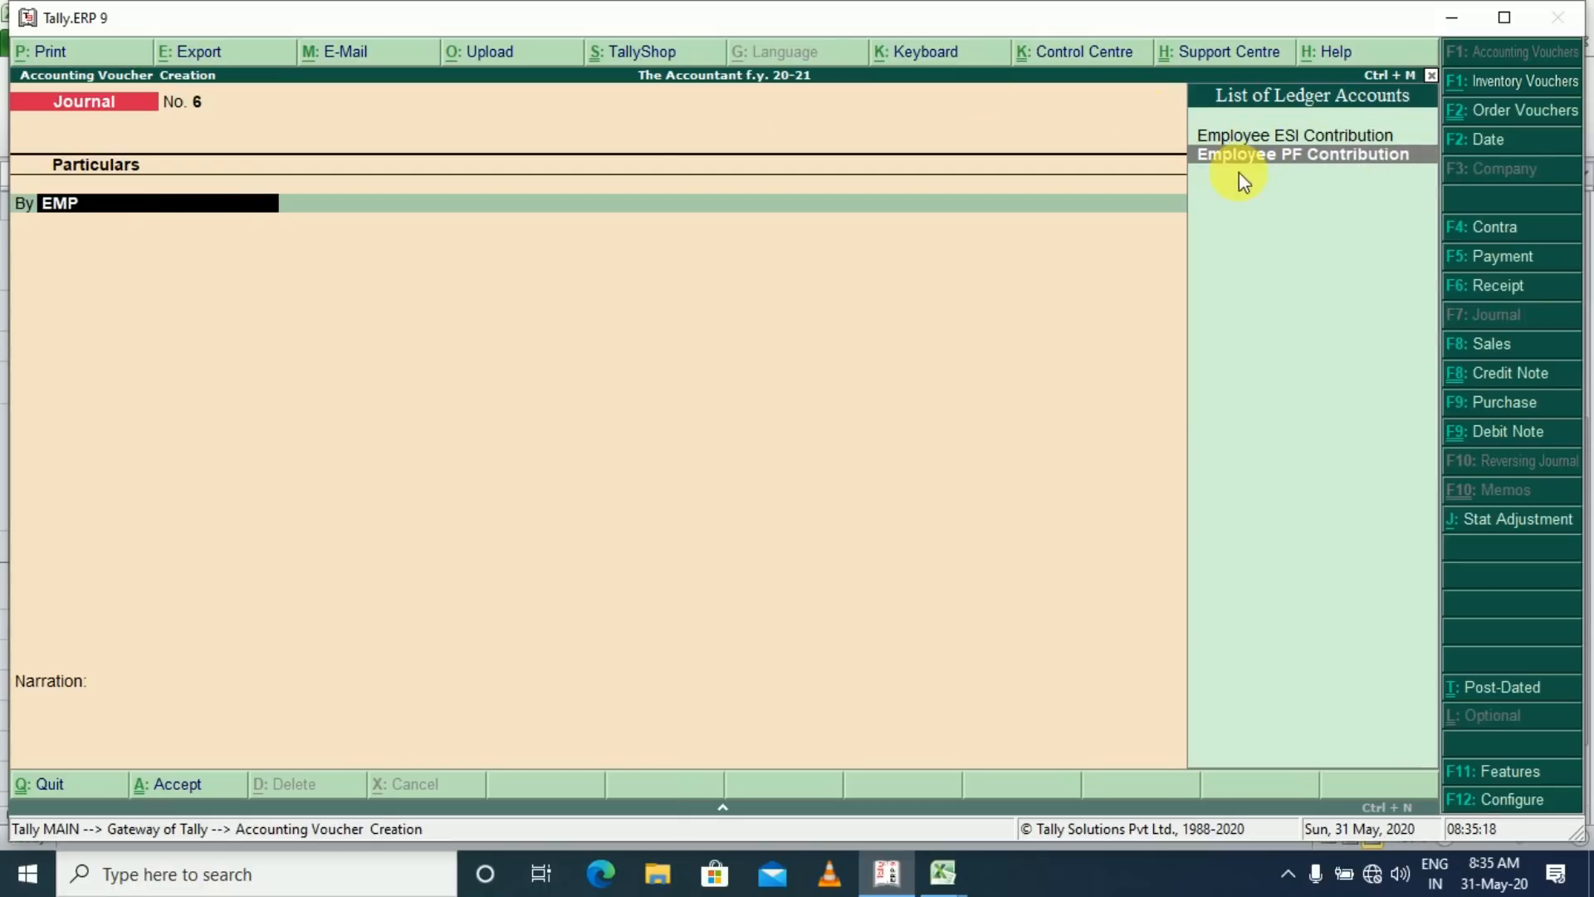
{"action": "left_click", "coordinate": [1301, 170]}
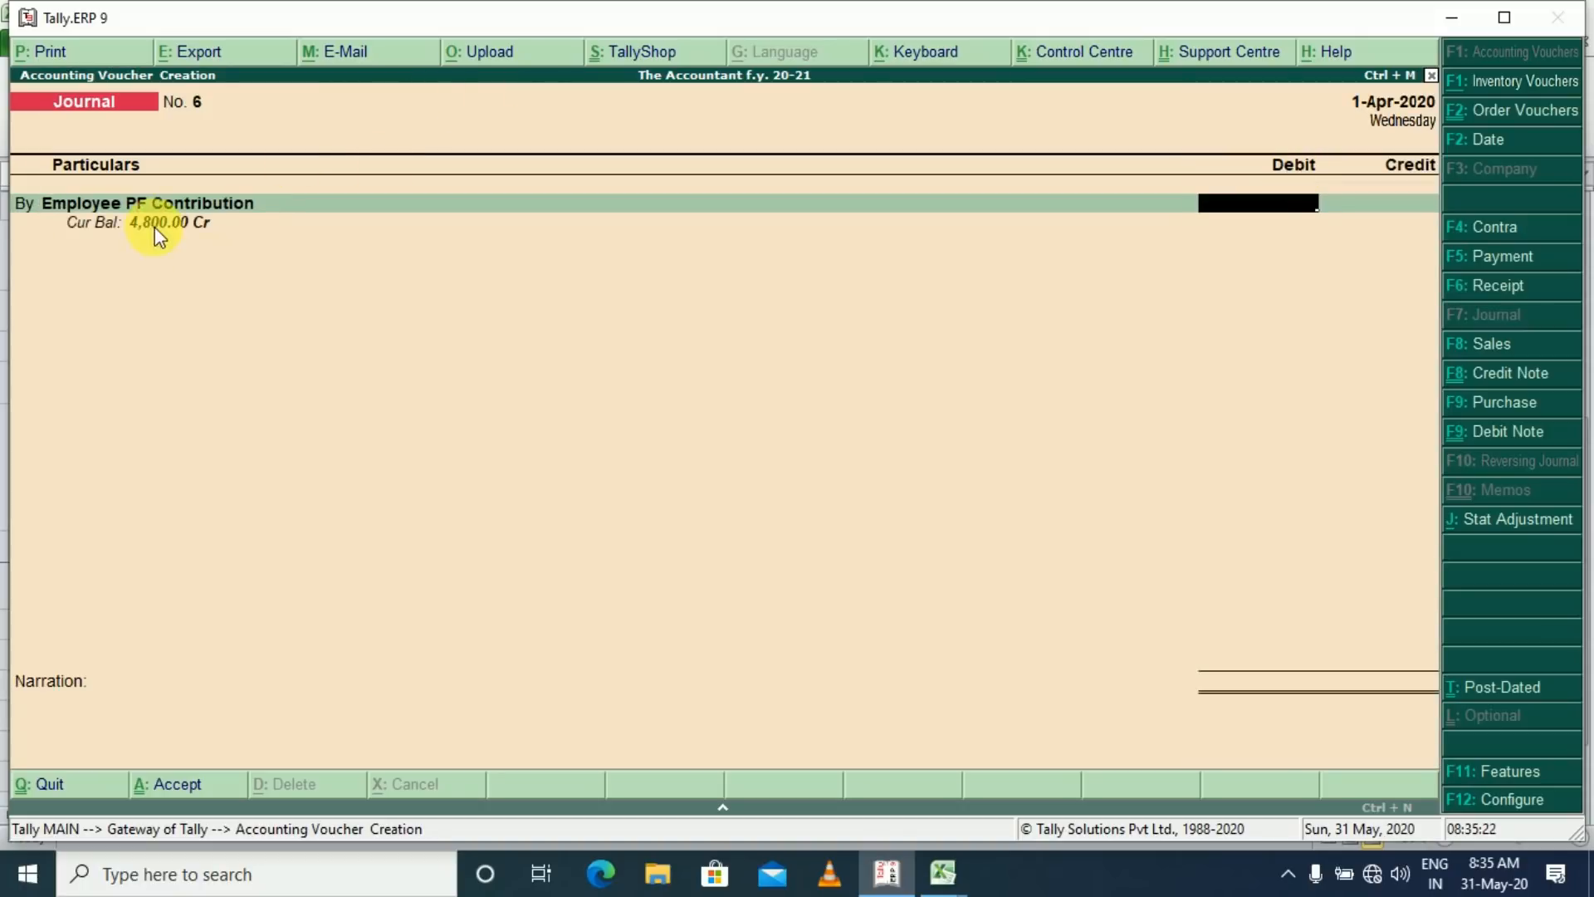
{"action": "type", "text": "4800"}
{"action": "key", "text": "Return"}
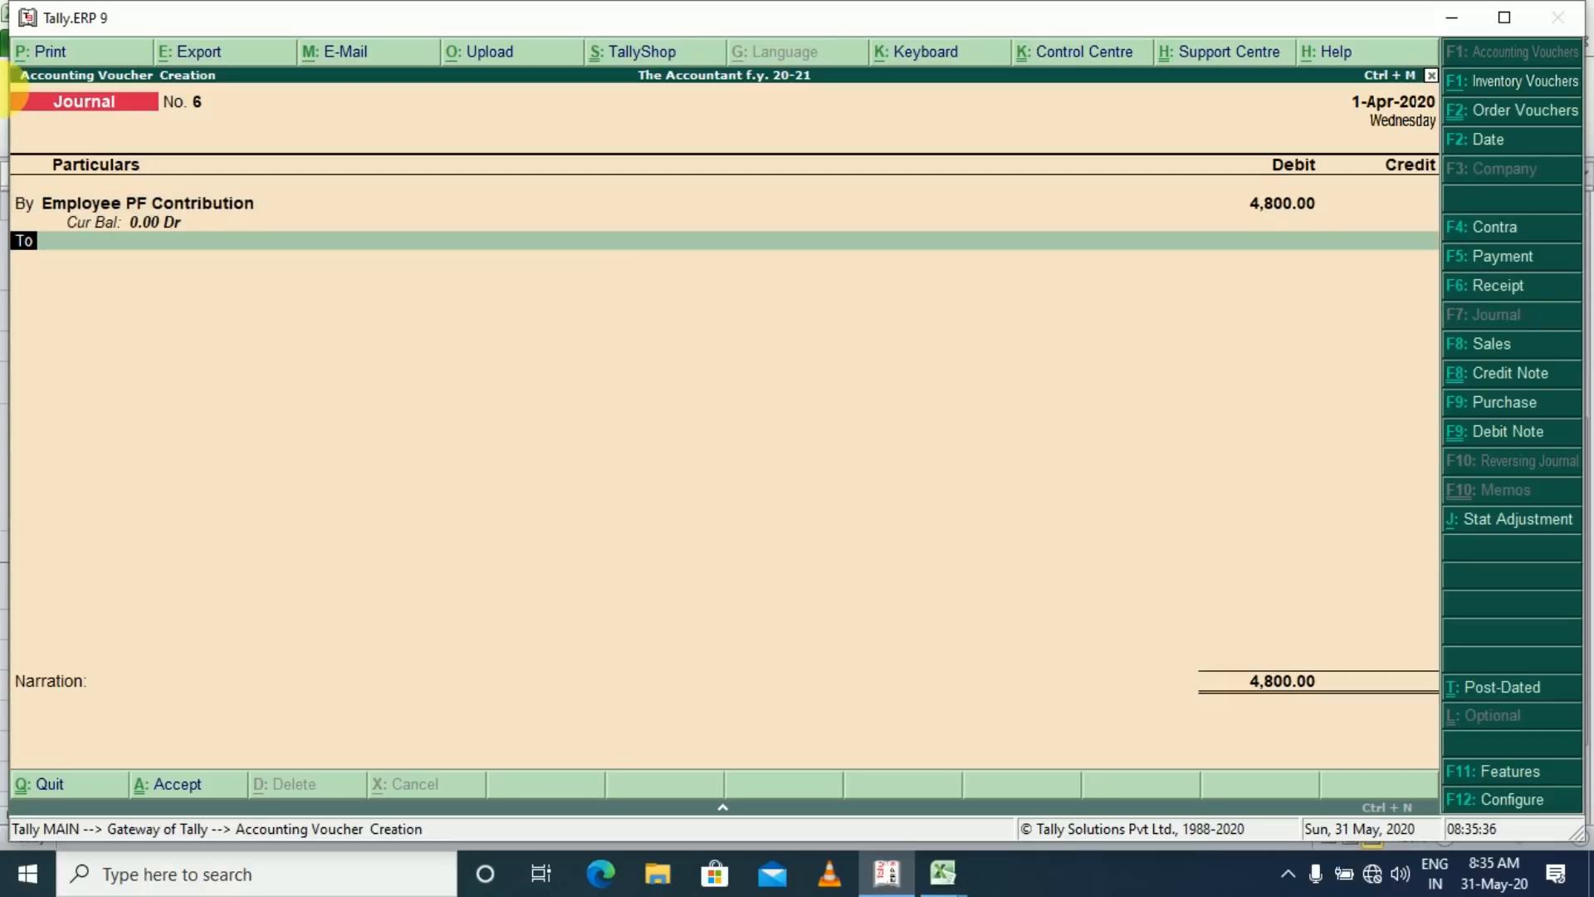
Create a ledger named EMPLOYER PF CONTRIBUTION under Indirect Expenses for the second debit line.
{"action": "key", "text": "b"}
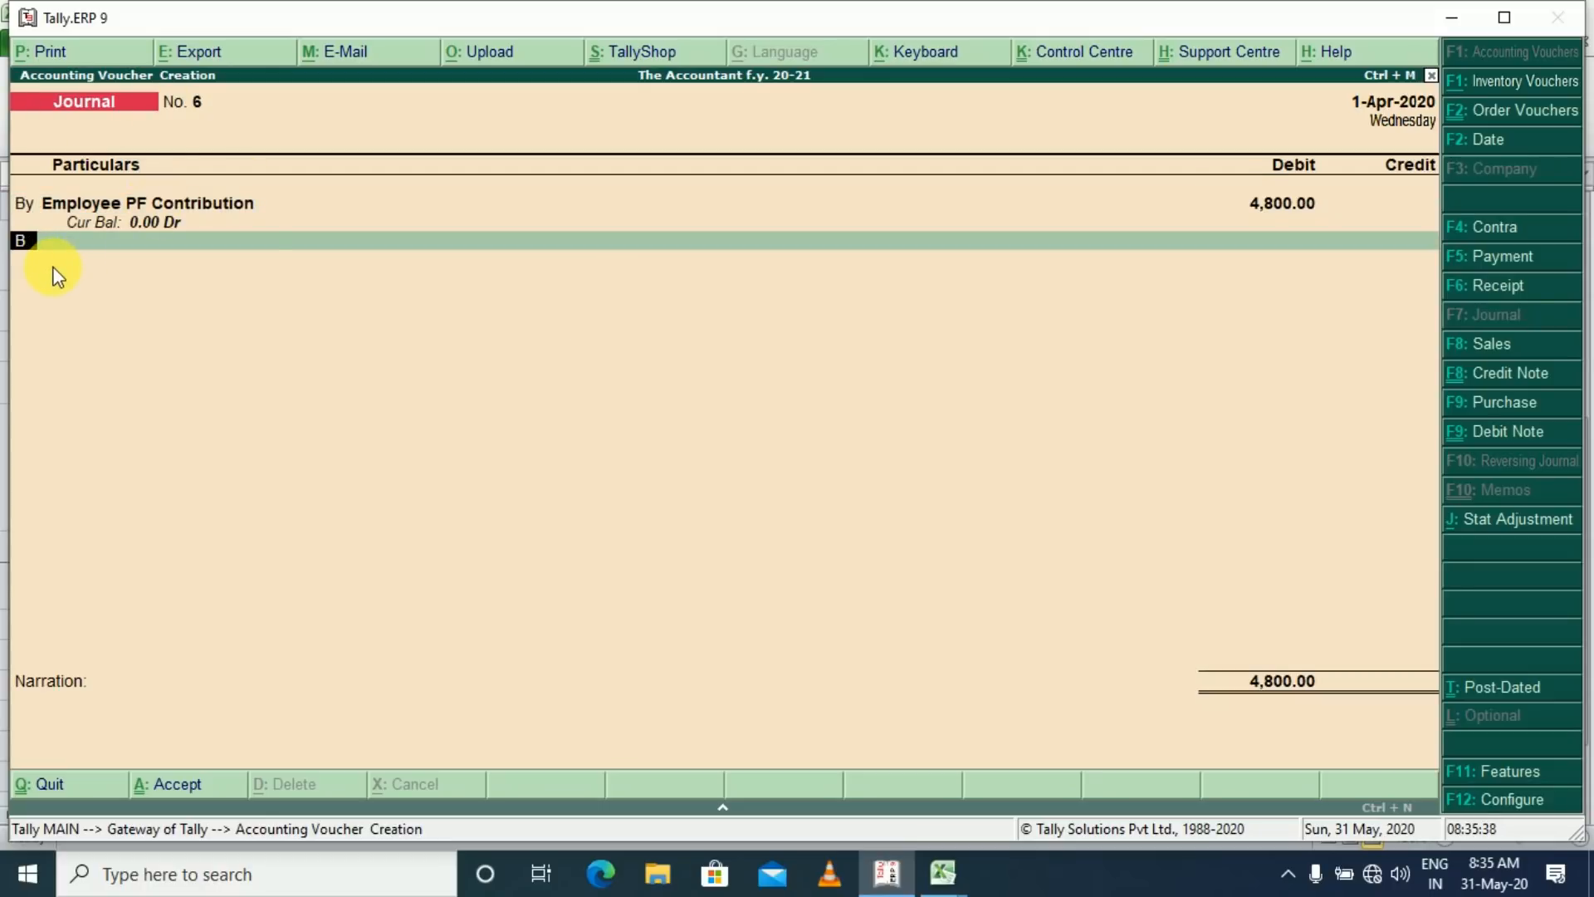
{"action": "key", "text": "Return"}
{"action": "key", "text": "alt+c"}
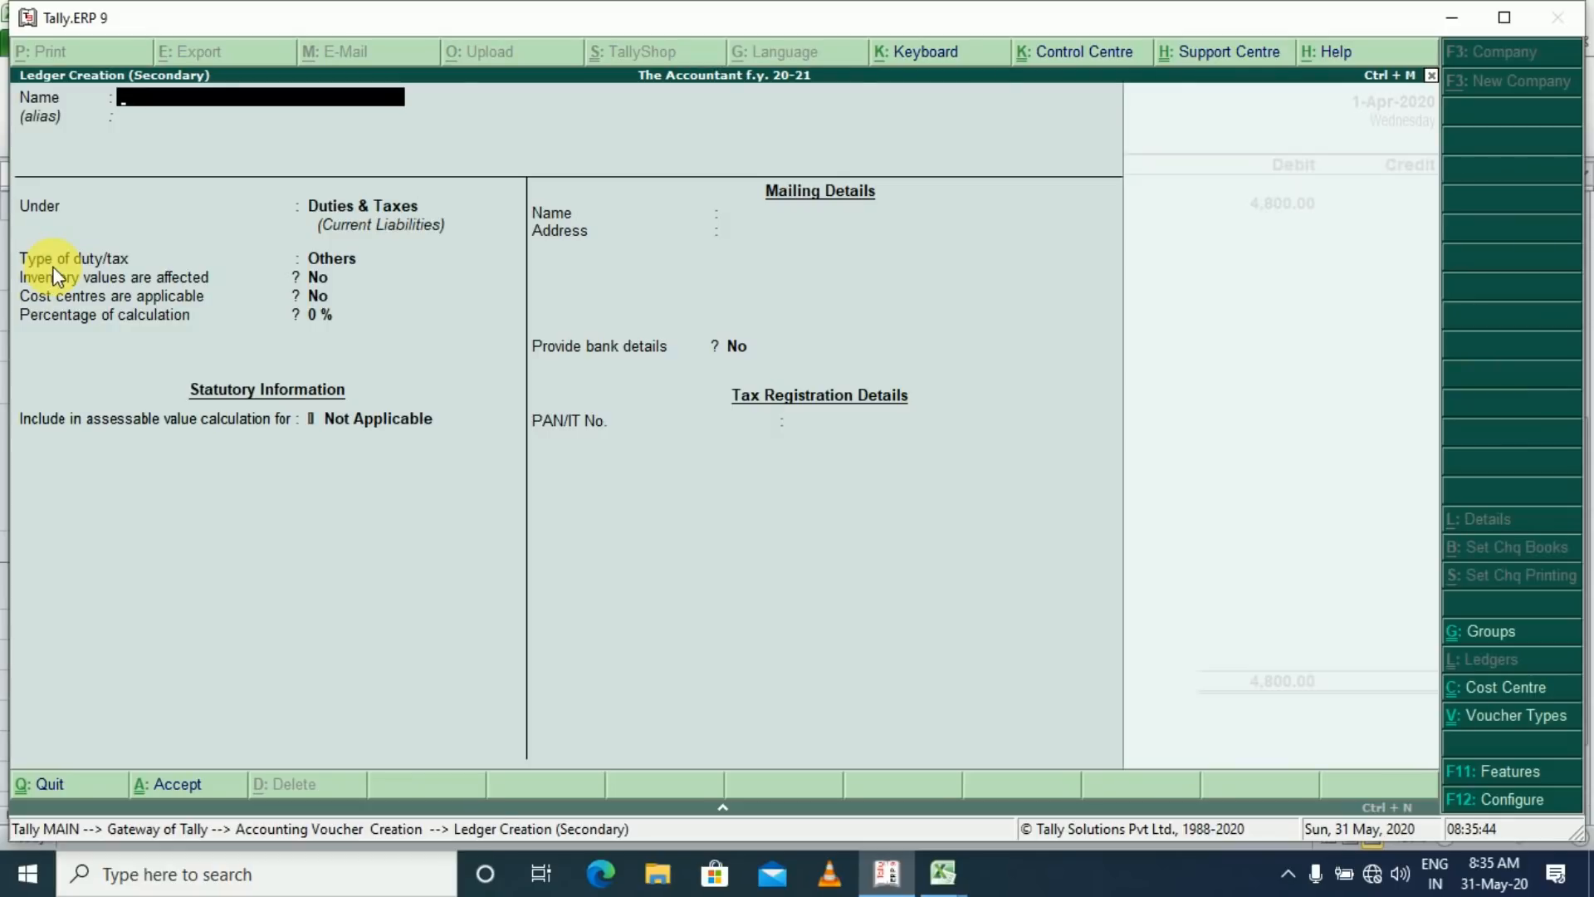
{"action": "type", "text": "EMPLO"}
{"action": "type", "text": "YE"}
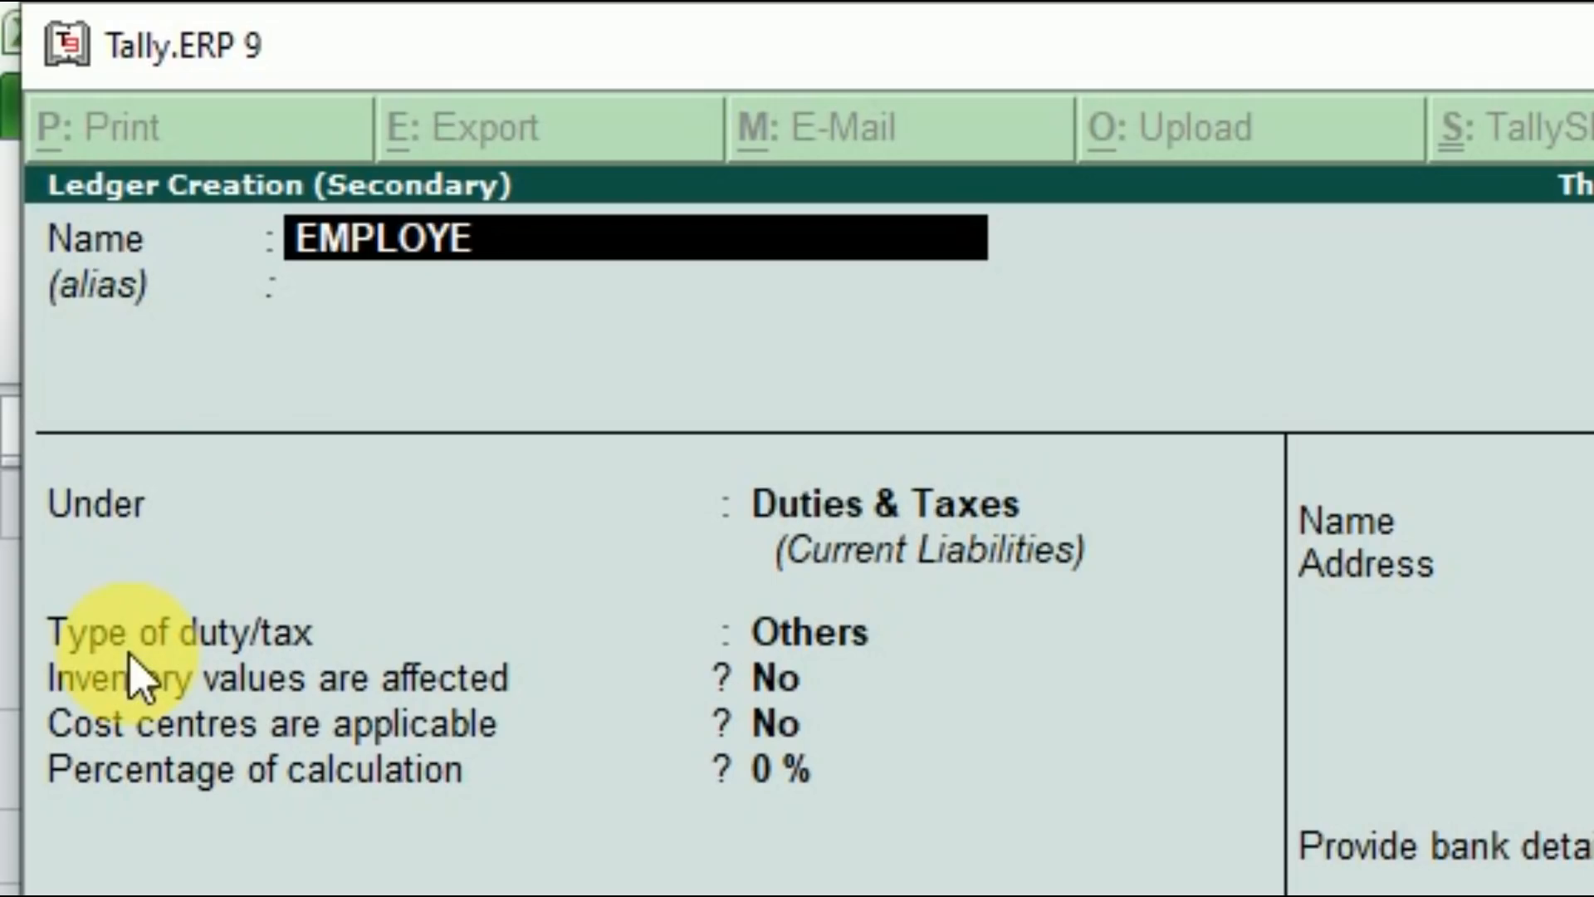
{"action": "type", "text": "R PF CONTRIBUTION"}
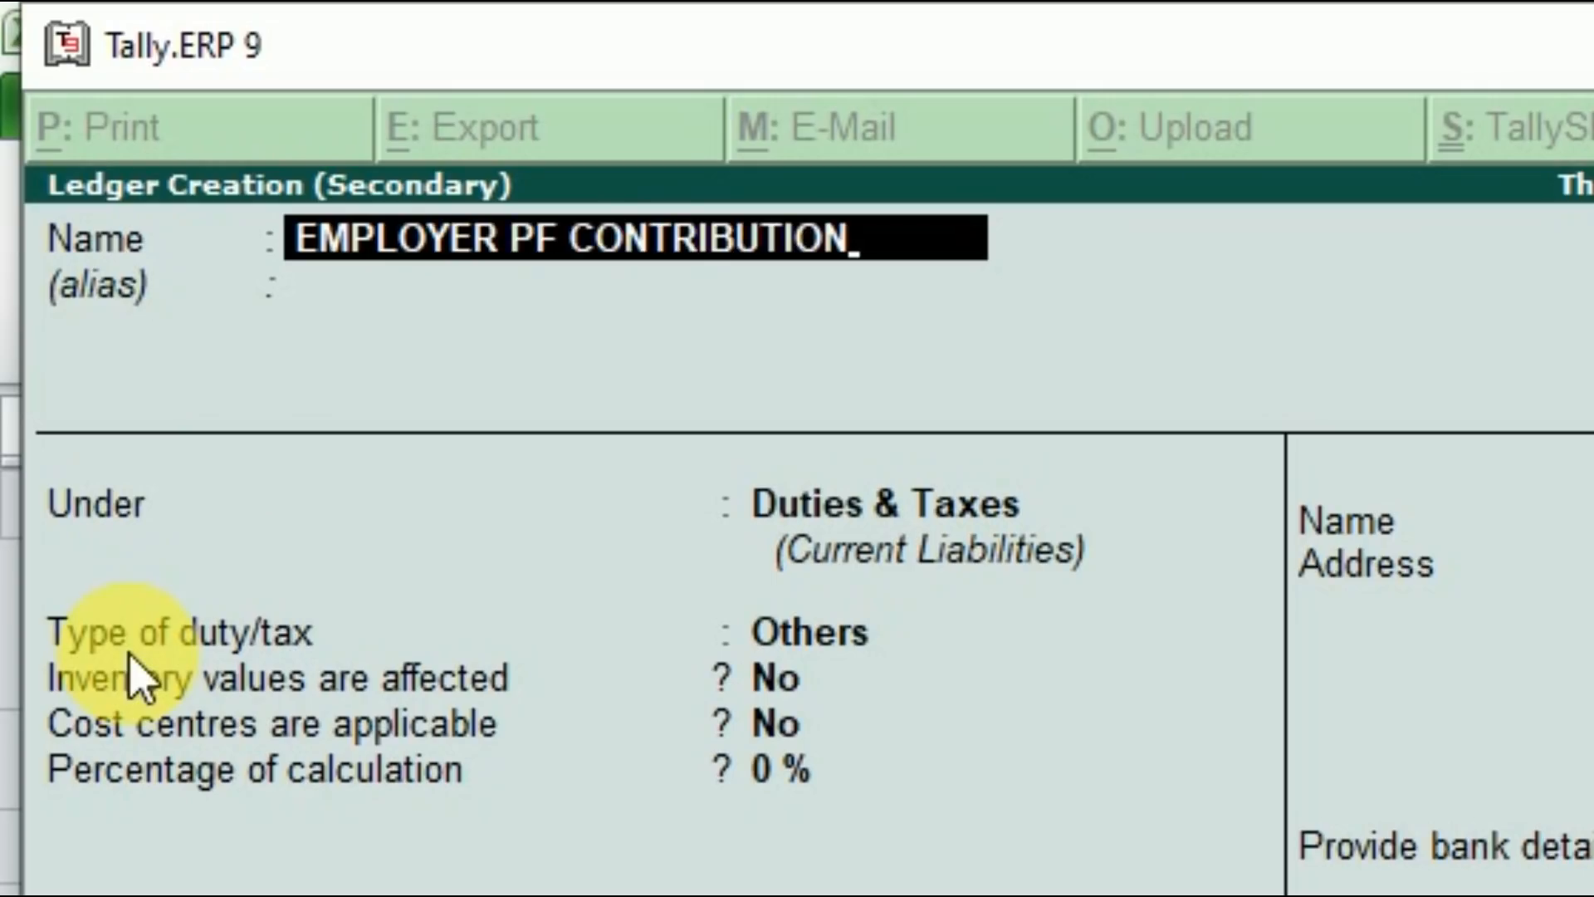
{"action": "key", "text": "Return"}
{"action": "key", "text": "Return"}
{"action": "type", "text": "IN"}
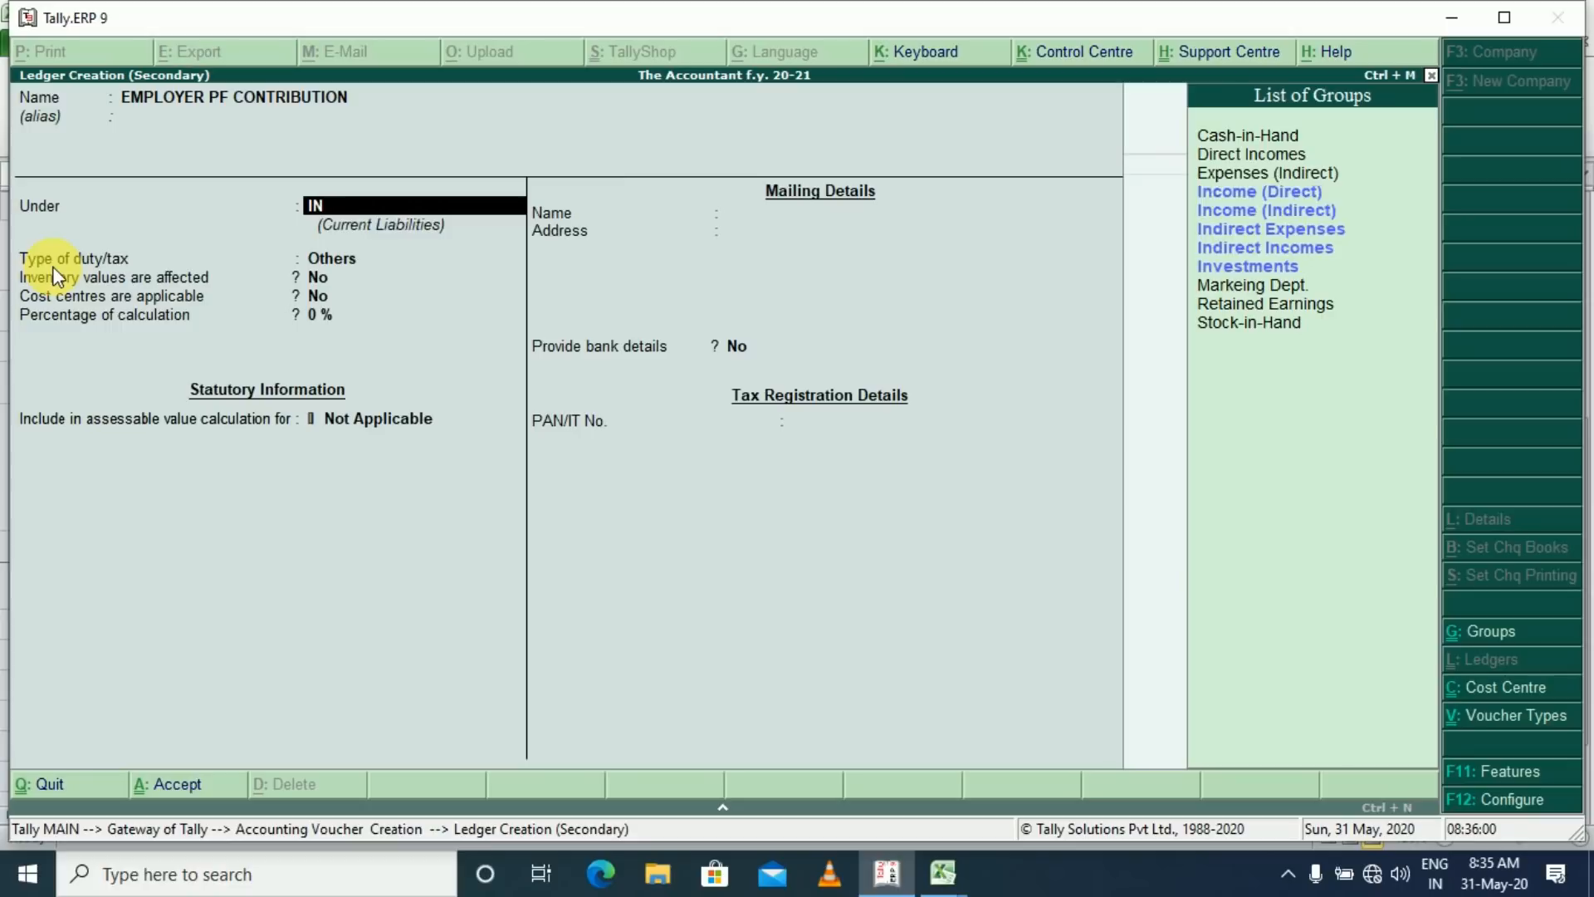
{"action": "key", "text": "Down"}
{"action": "key", "text": "Down"}
{"action": "key", "text": "Down"}
{"action": "key", "text": "Return"}
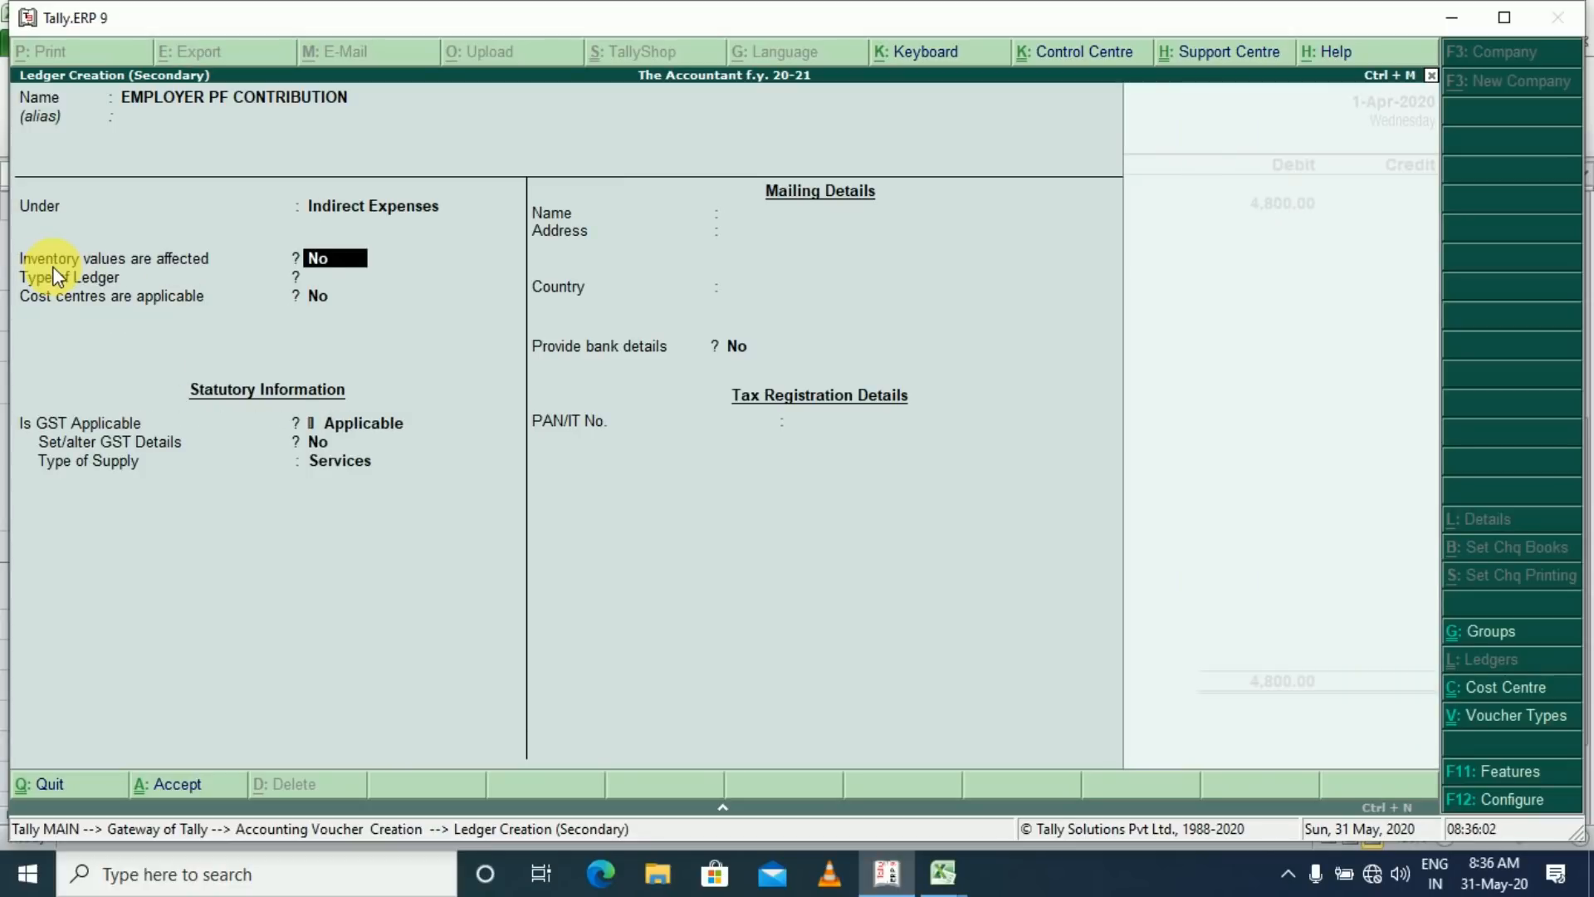
{"action": "key", "text": "ctrl+a"}
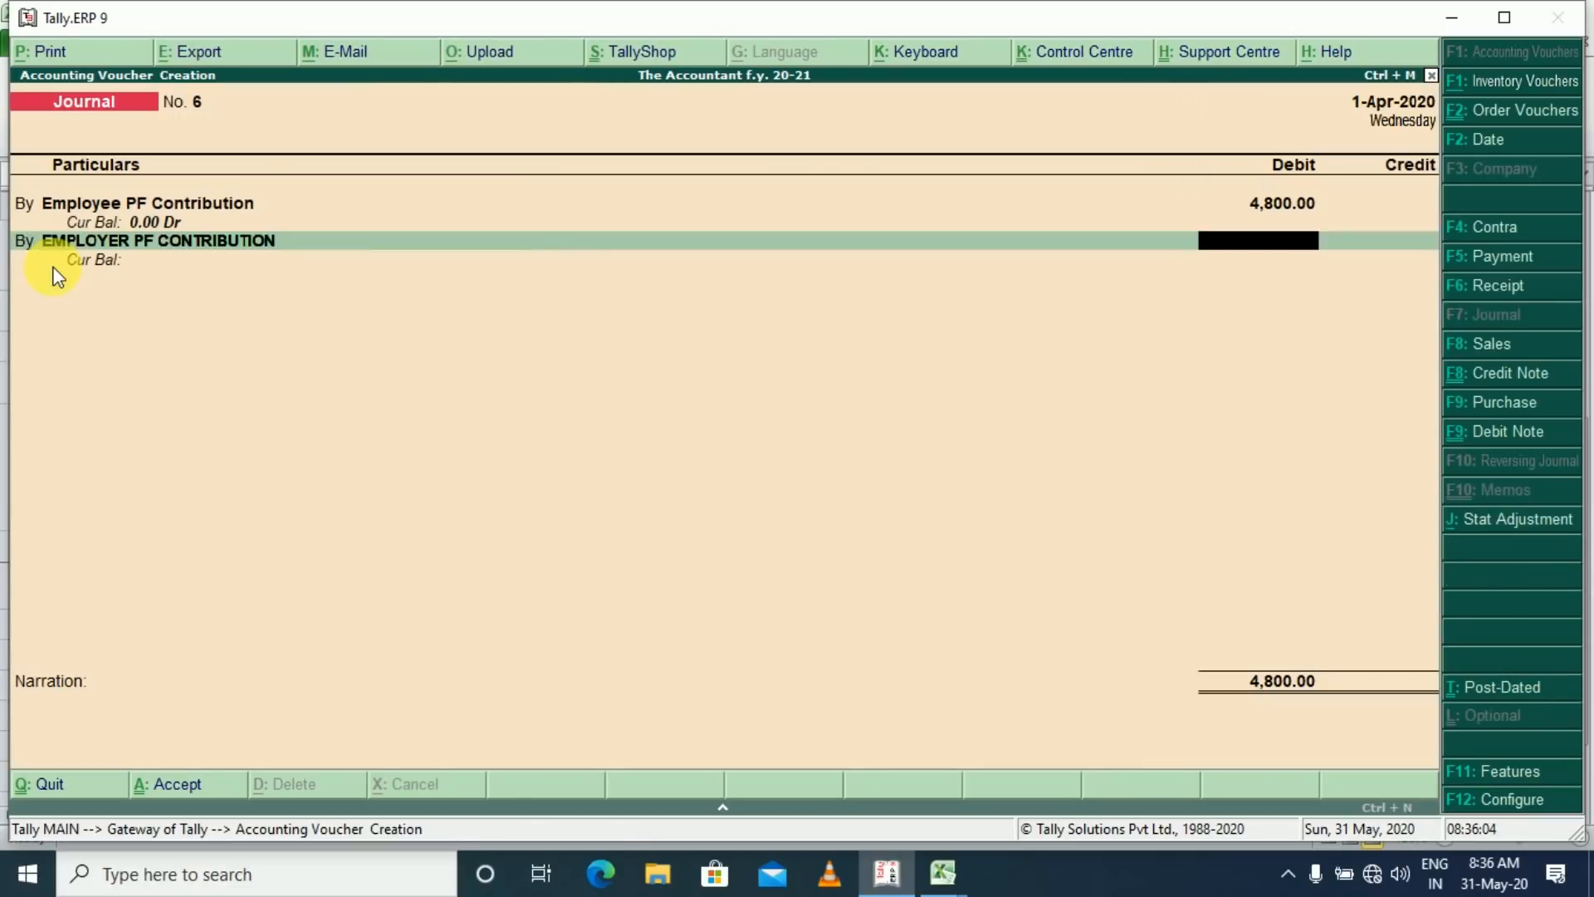
Debit EMPLOYER PF CONTRIBUTION with 4800, the EPS plus EPF total from the workbook, and open another By line.
{"action": "key", "text": "alt+Tab"}
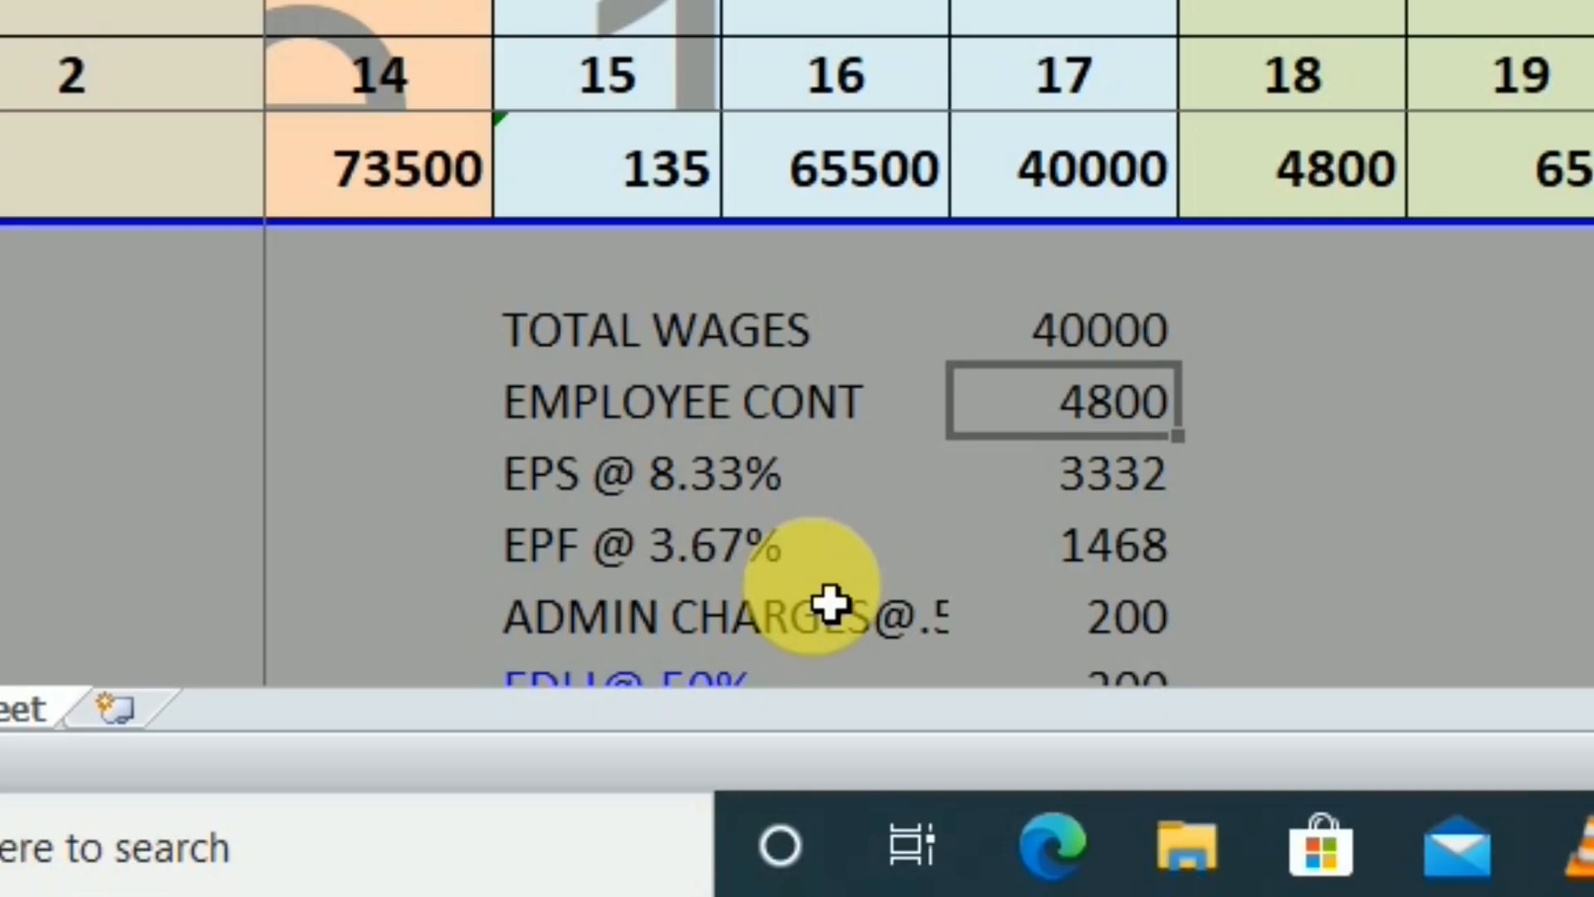
{"action": "key", "text": "Down"}
{"action": "key", "text": "shift+Down"}
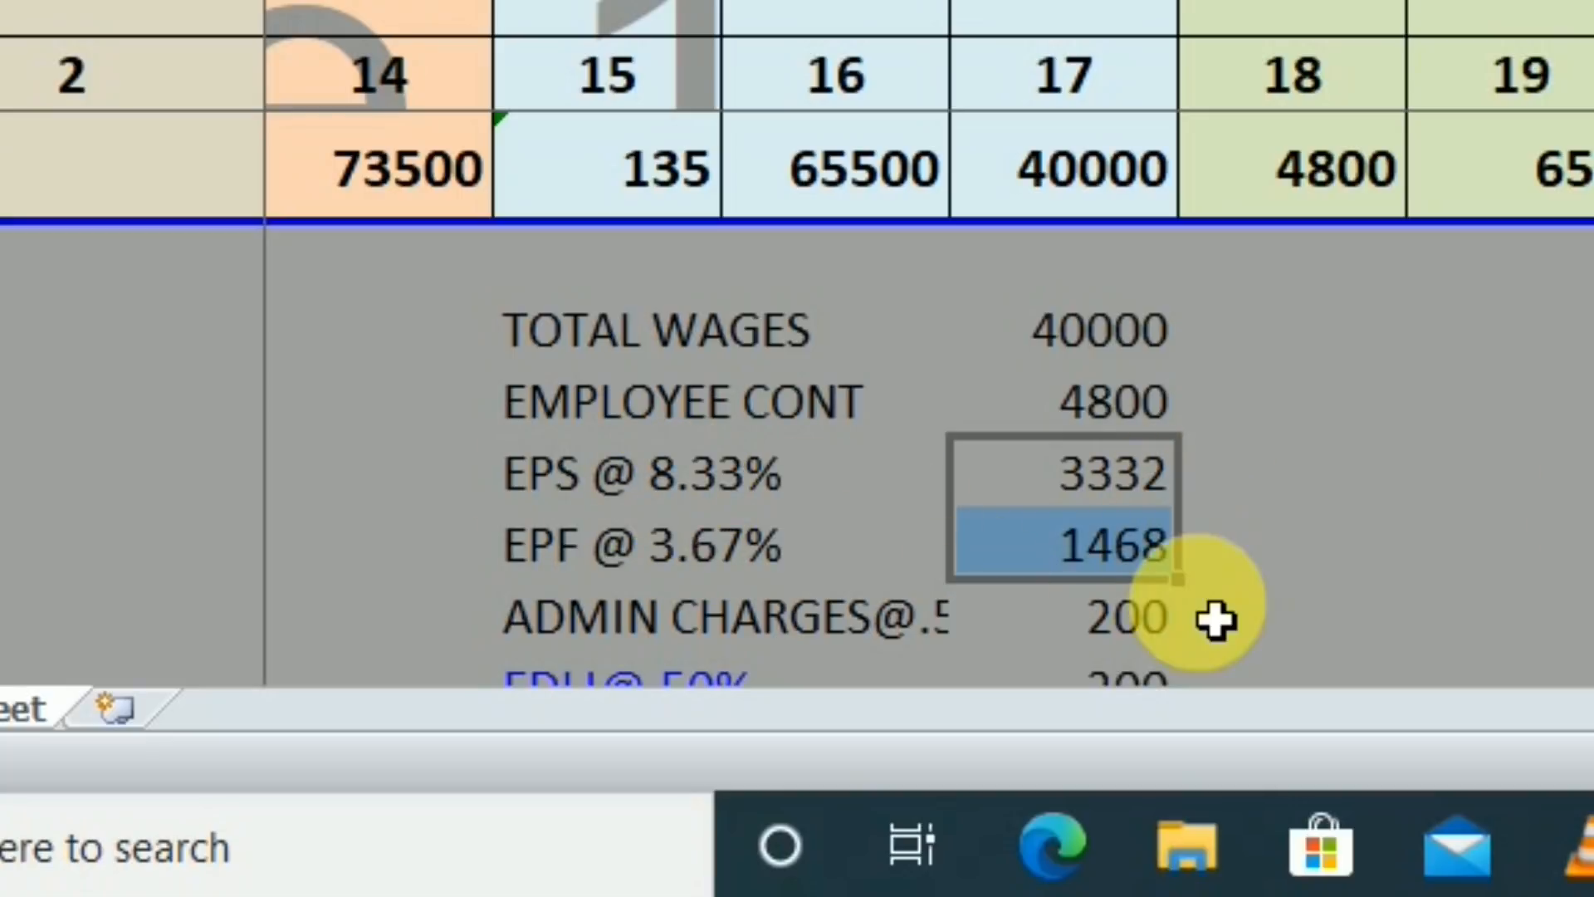
{"action": "key", "text": "alt+Tab"}
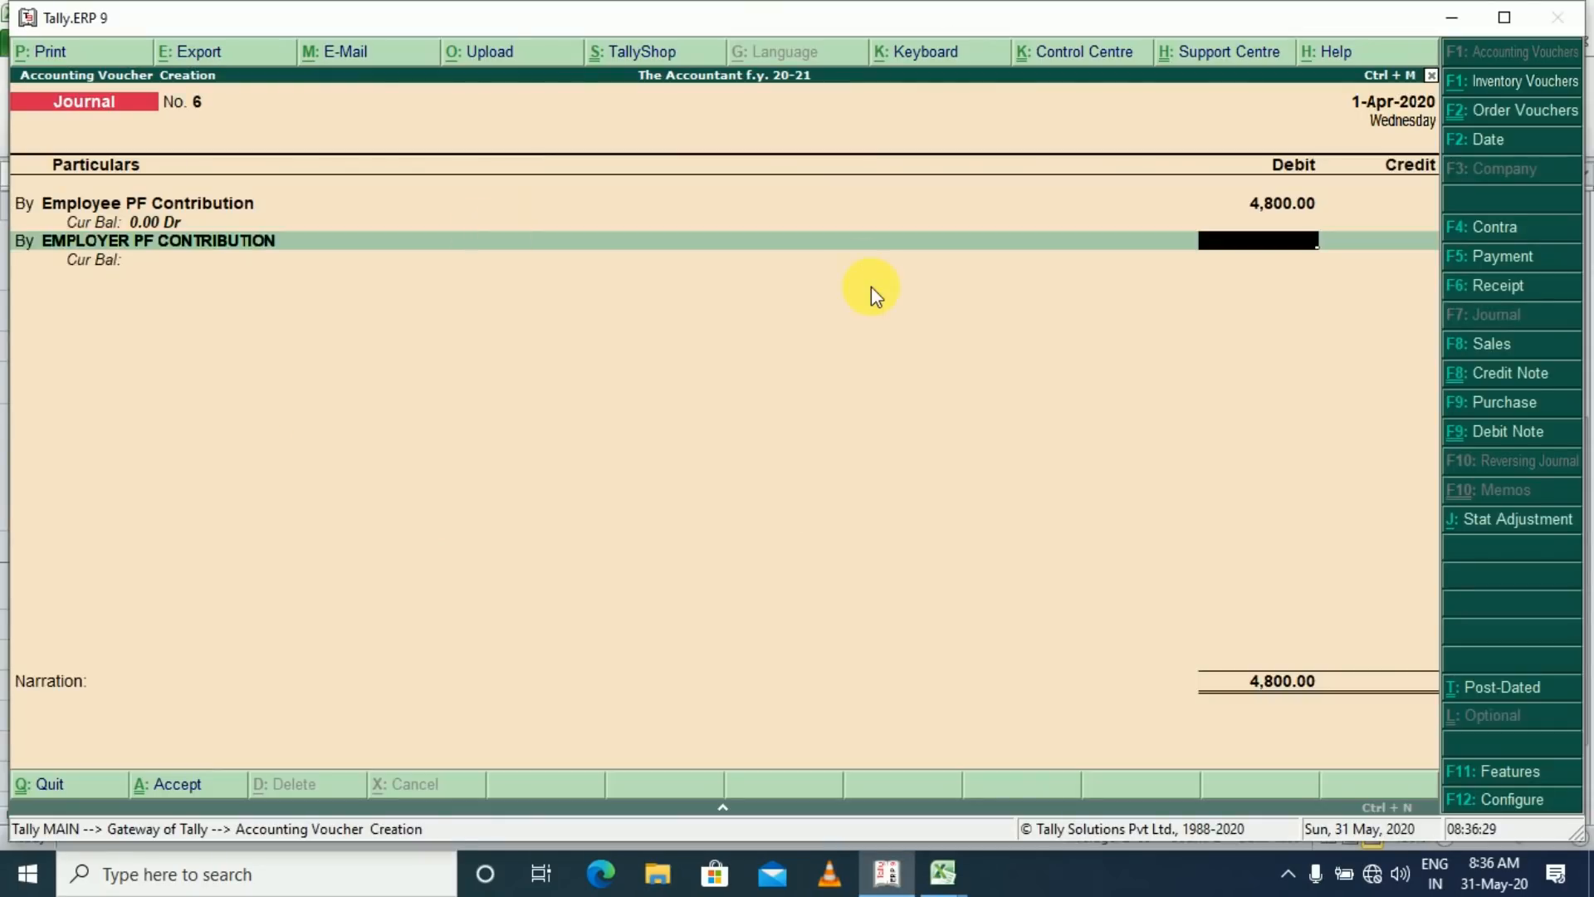
{"action": "type", "text": "488"}
{"action": "key", "text": "BackSpace"}
{"action": "type", "text": "00"}
{"action": "key", "text": "Return"}
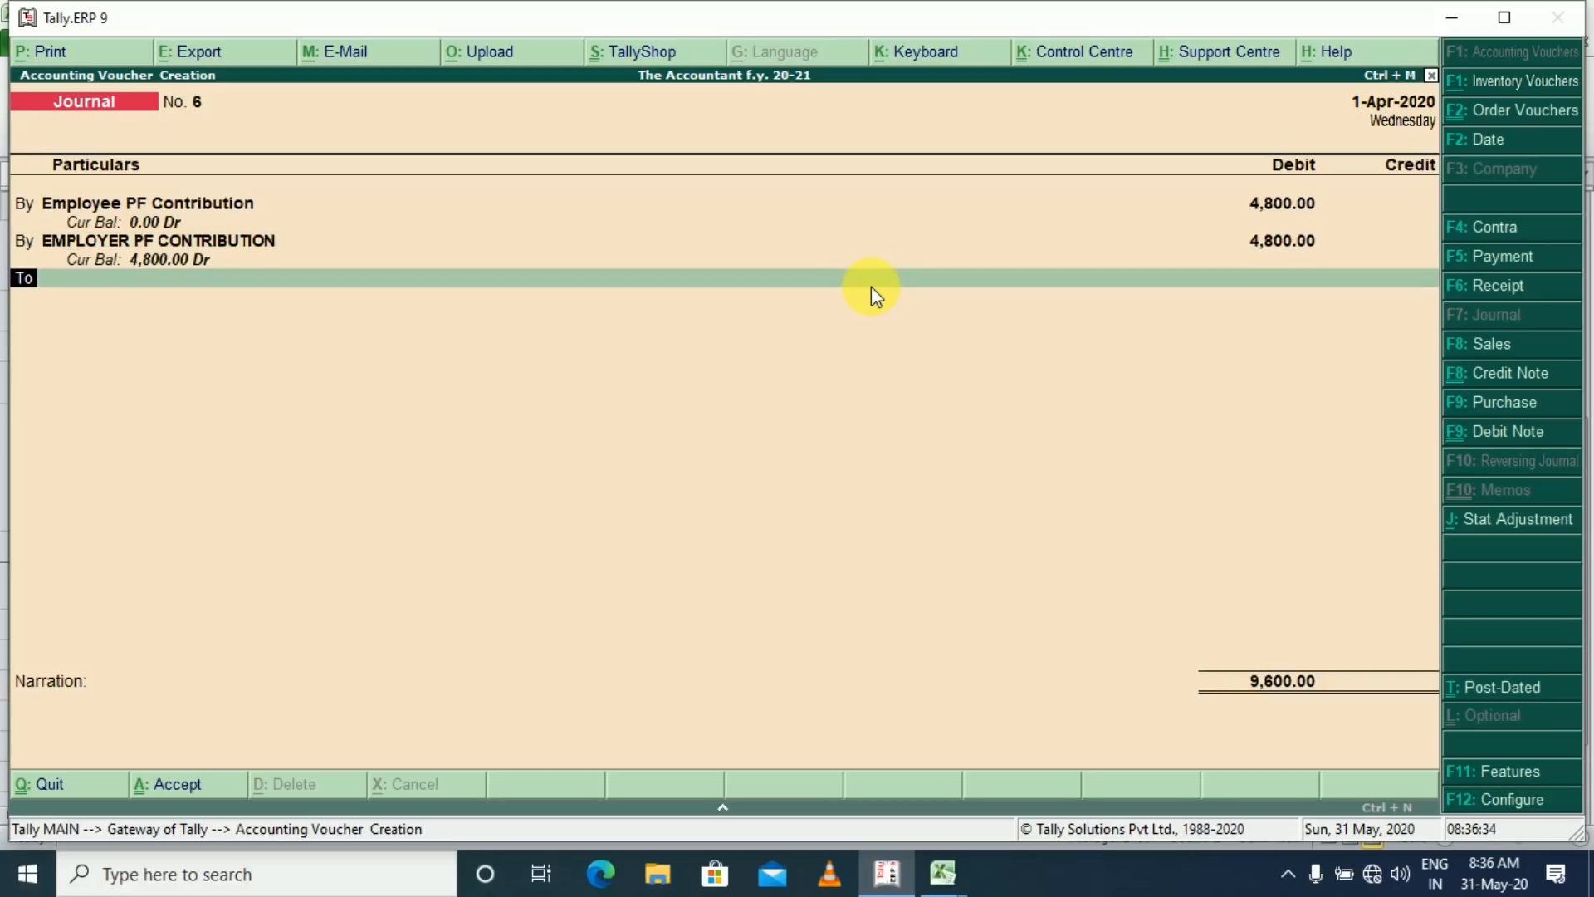
{"action": "type", "text": "B"}
{"action": "key", "text": "Return"}
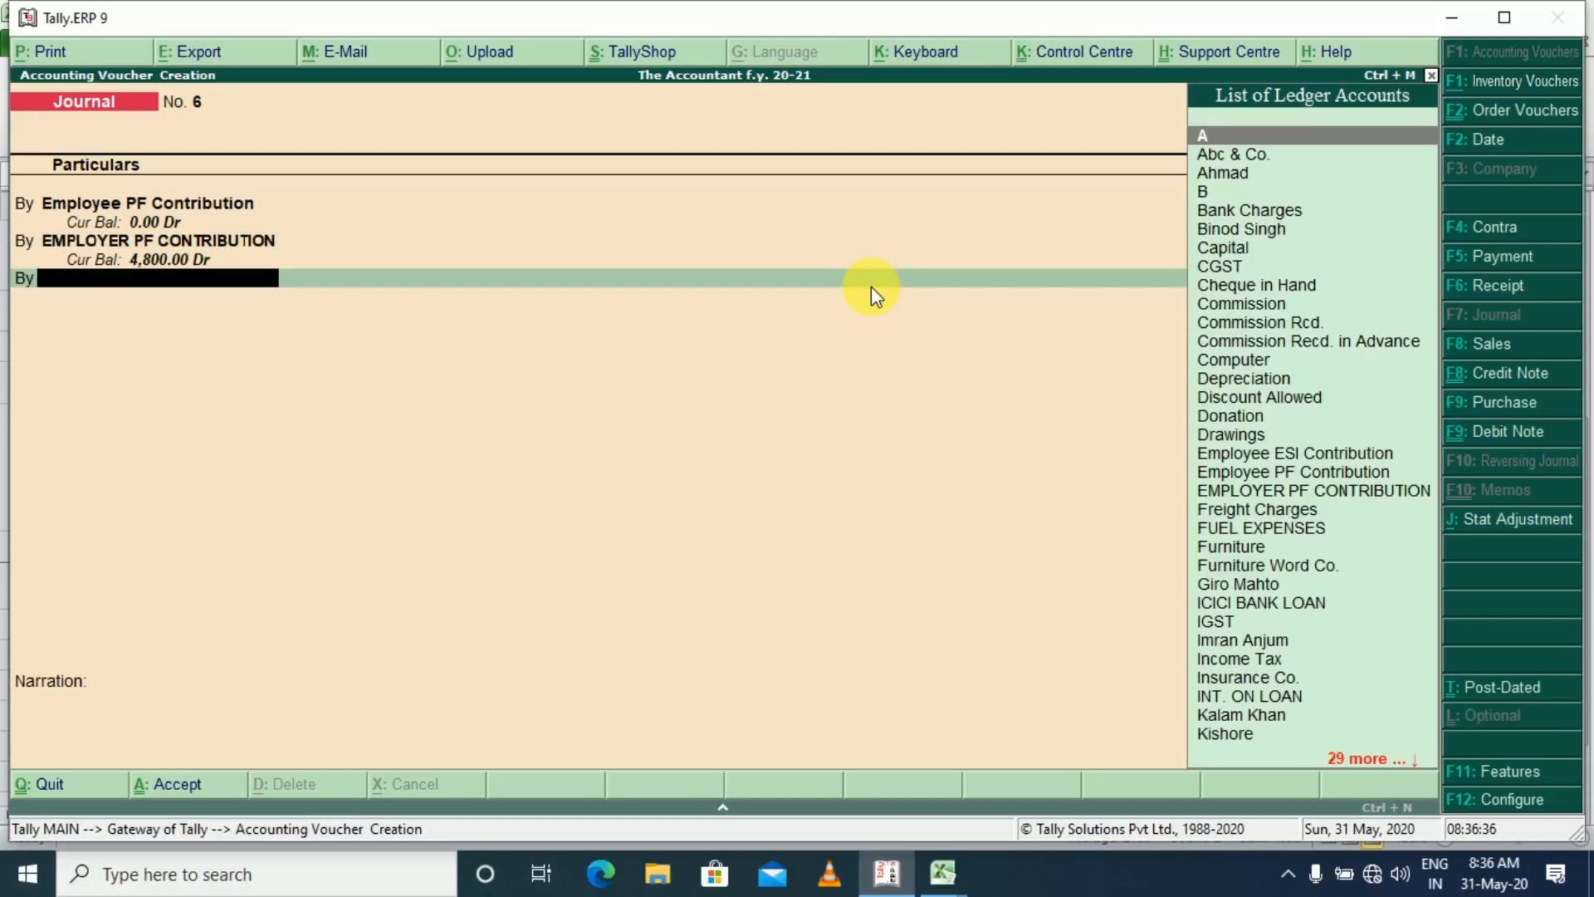
Examine the admin charges and EDLI amounts in the PF workbook.
{"action": "key", "text": "alt+Tab"}
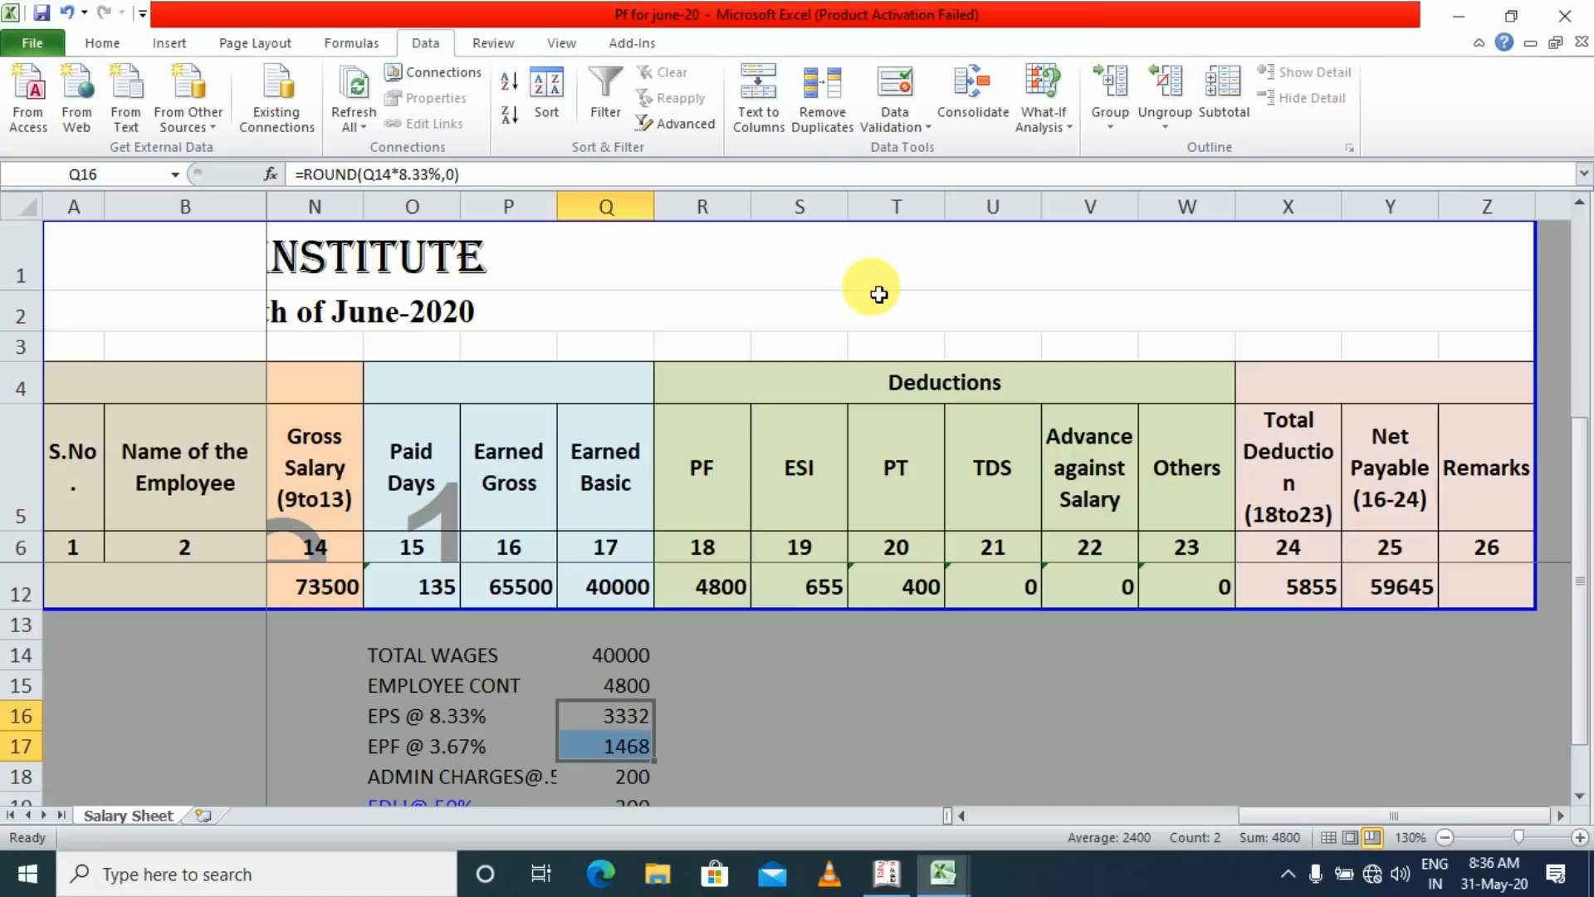
{"action": "left_click", "coordinate": [428, 776]}
{"action": "key", "text": "Down"}
{"action": "key", "text": "Down"}
{"action": "key", "text": "Up"}
{"action": "key", "text": "Up"}
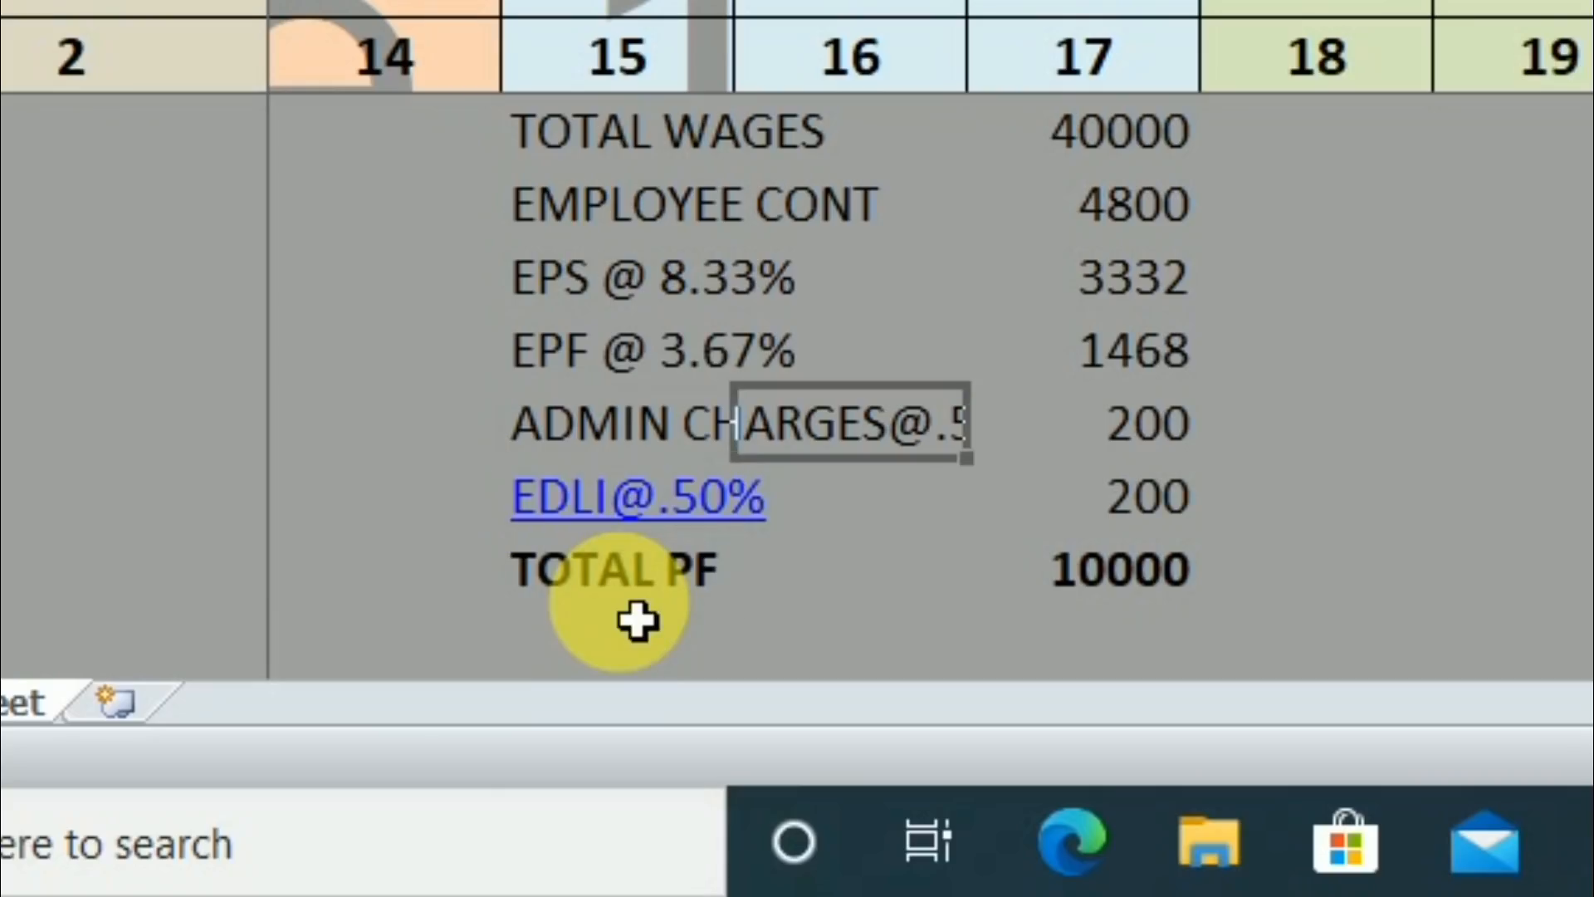
{"action": "key", "text": "Right"}
{"action": "key", "text": "Right"}
{"action": "key", "text": "Right"}
{"action": "key", "text": "Left"}
{"action": "key", "text": "Left"}
{"action": "key", "text": "Left"}
{"action": "key", "text": "Down"}
{"action": "key", "text": "Up"}
{"action": "key", "text": "Right"}
{"action": "key", "text": "Right"}
{"action": "key", "text": "Right"}
{"action": "key", "text": "Left"}
{"action": "key", "text": "Left"}
{"action": "key", "text": "Left"}
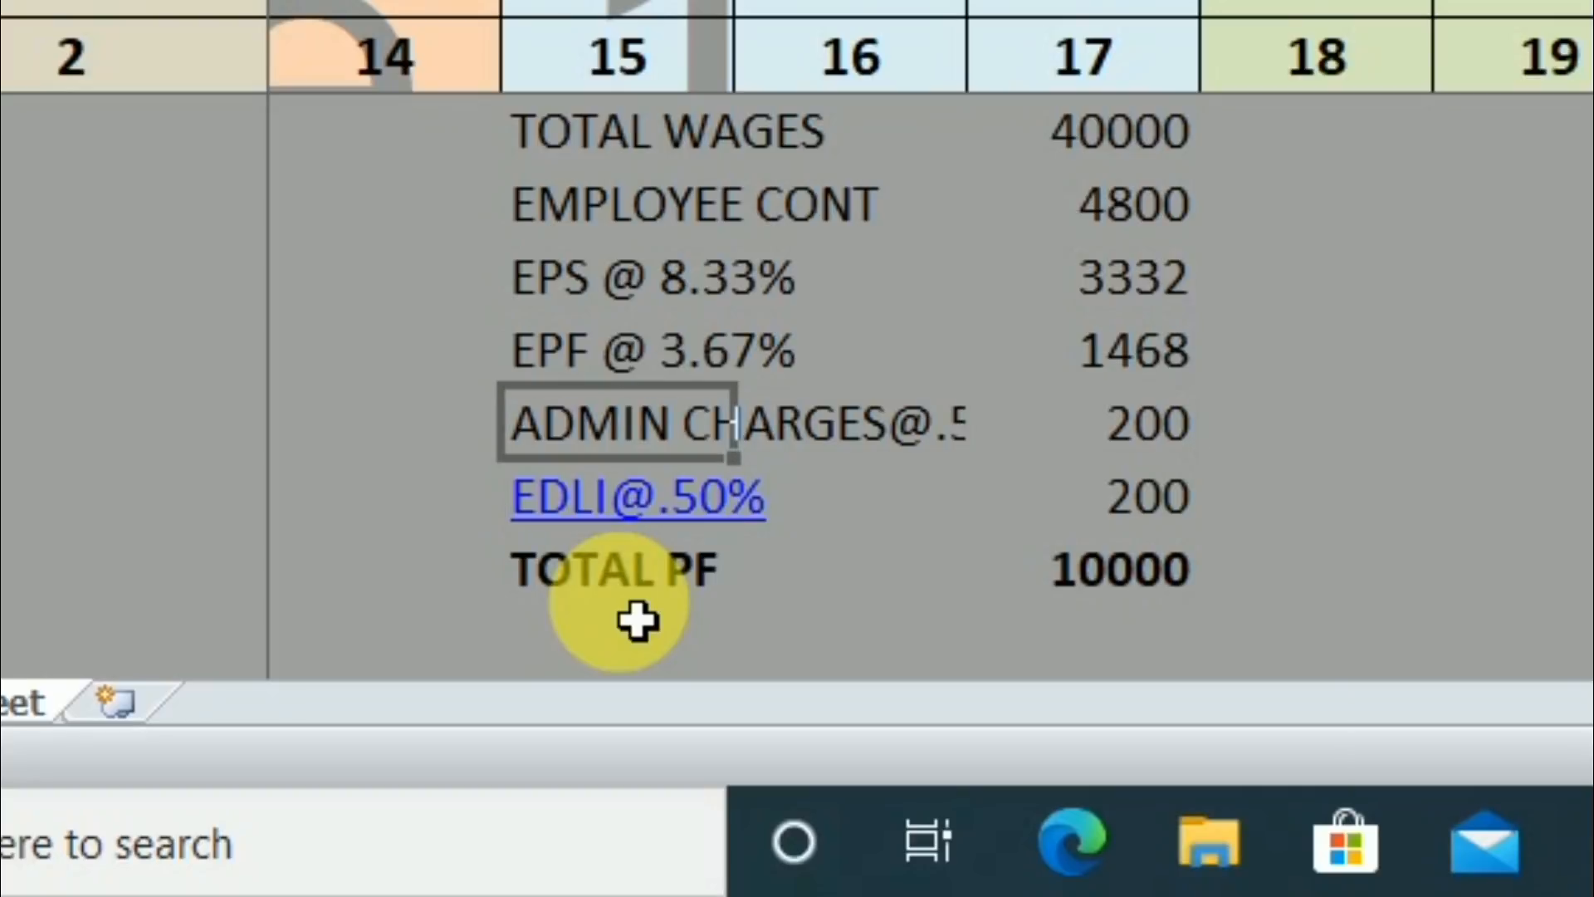
{"action": "key", "text": "Right"}
{"action": "key", "text": "Right"}
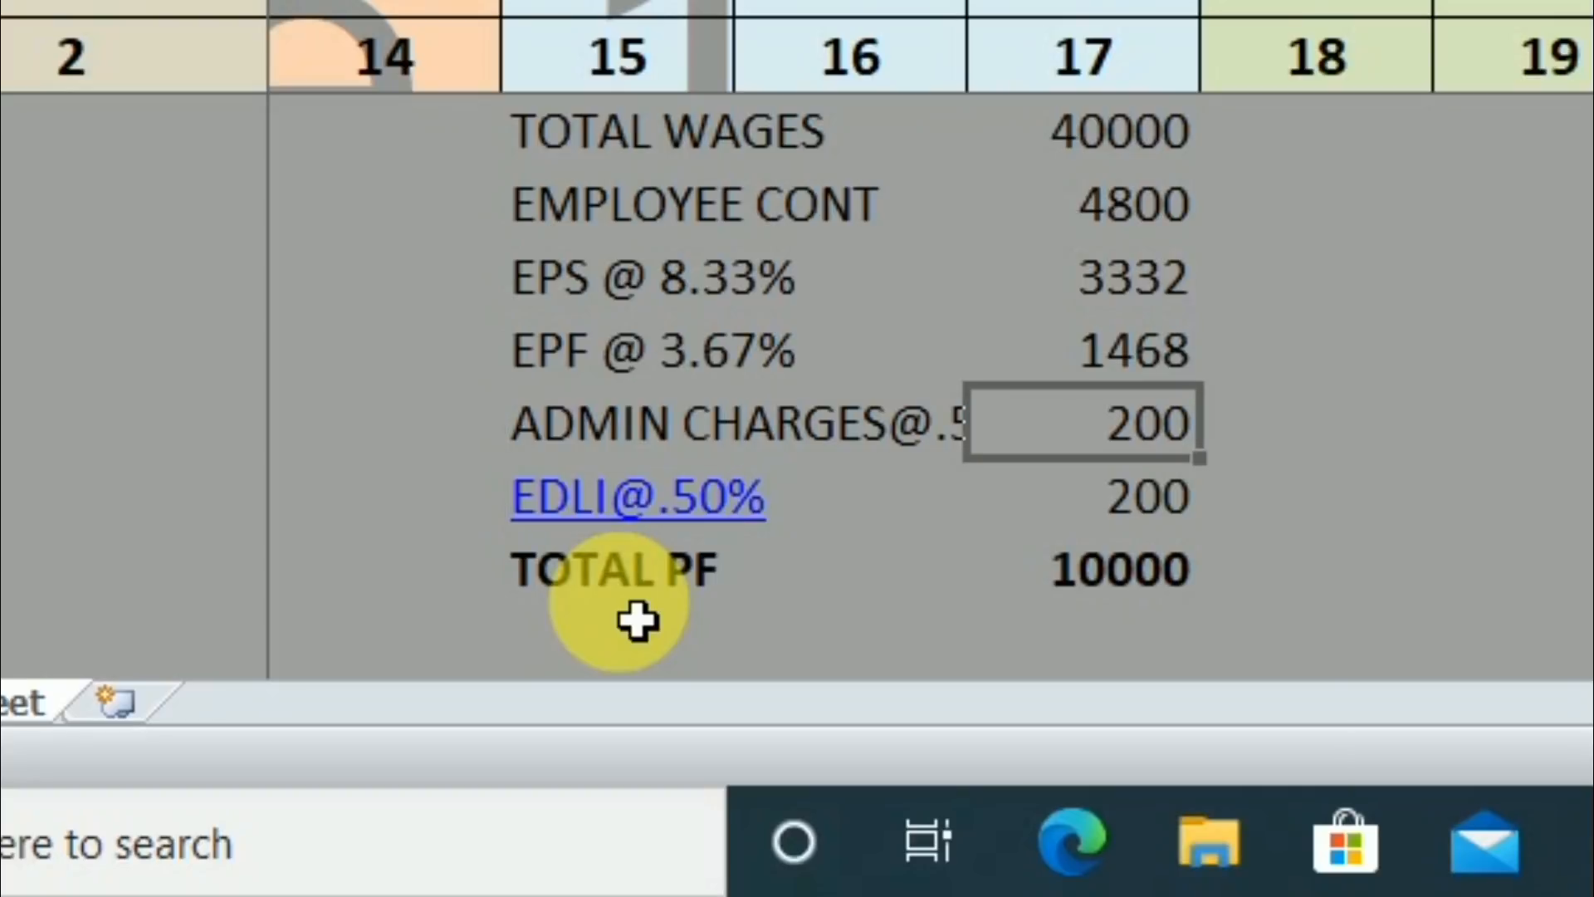
{"action": "key", "text": "shift+Down"}
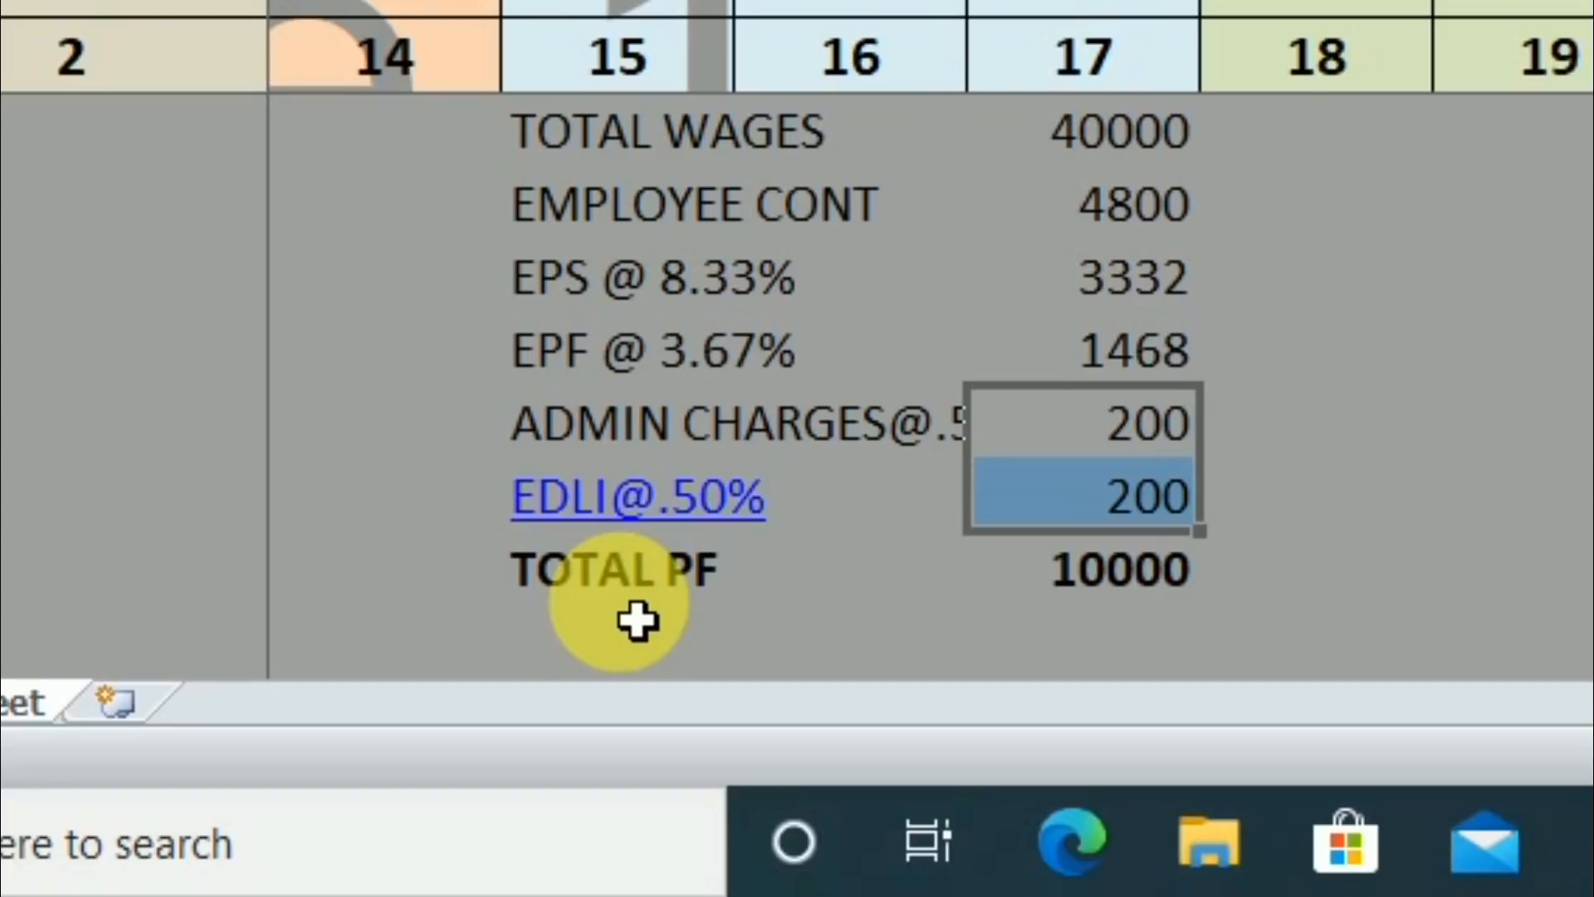
{"action": "key", "text": "shift+Up"}
{"action": "key", "text": "Left"}
{"action": "key", "text": "Left"}
{"action": "key", "text": "Left"}
{"action": "key", "text": "Right"}
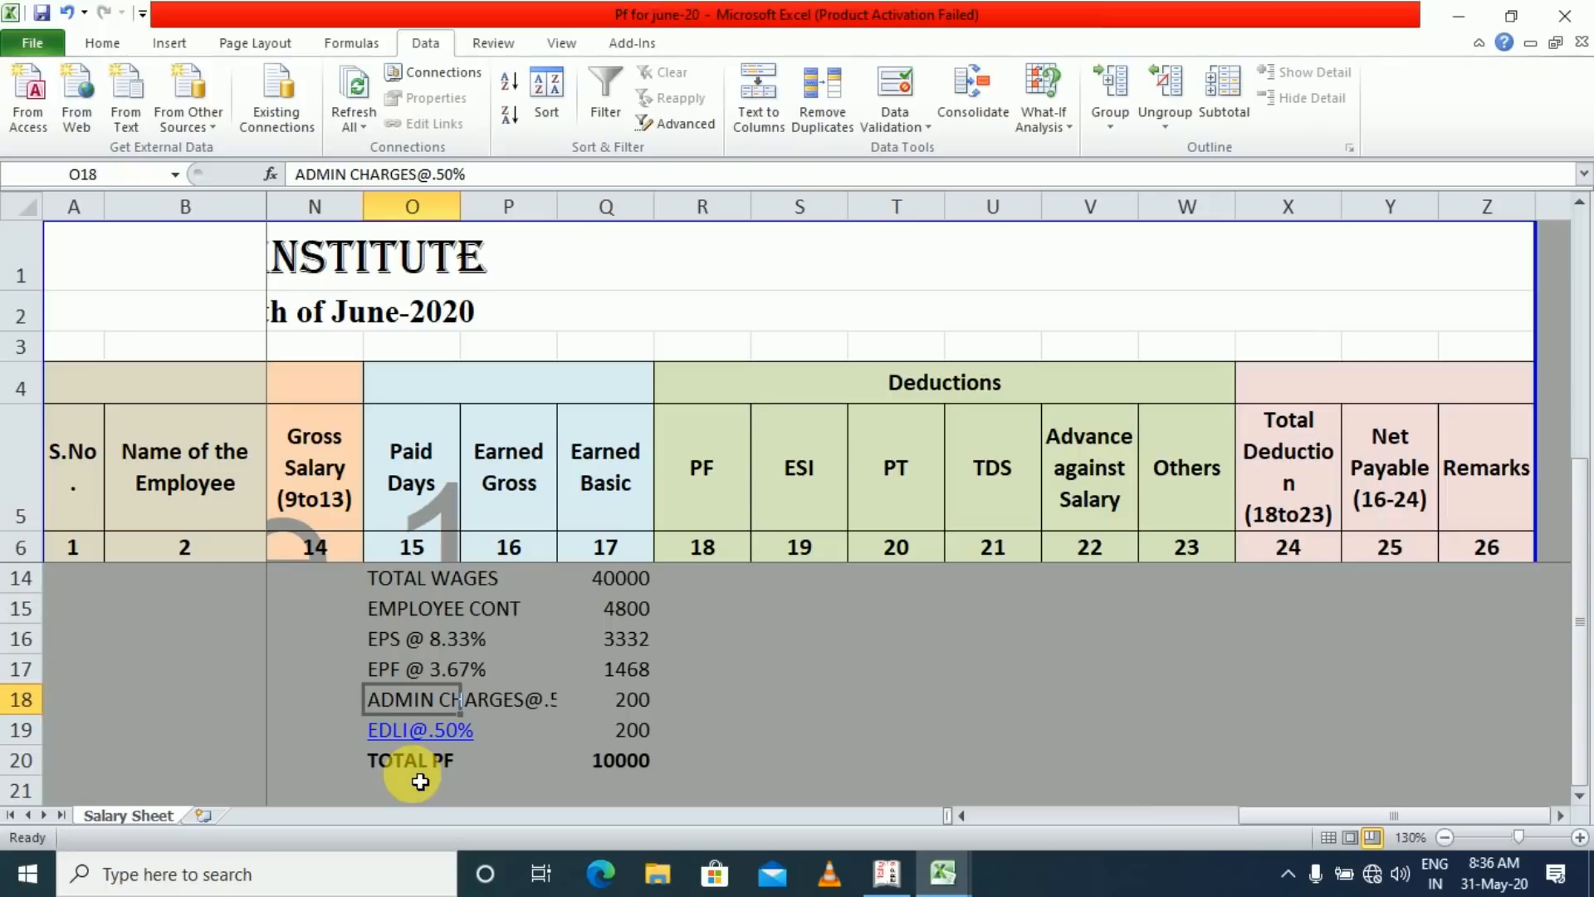
Switch to Tally and create a ledger named ADMIN CHARGES under Indirect Expenses for the third debit line.
{"action": "key", "text": "alt+Tab"}
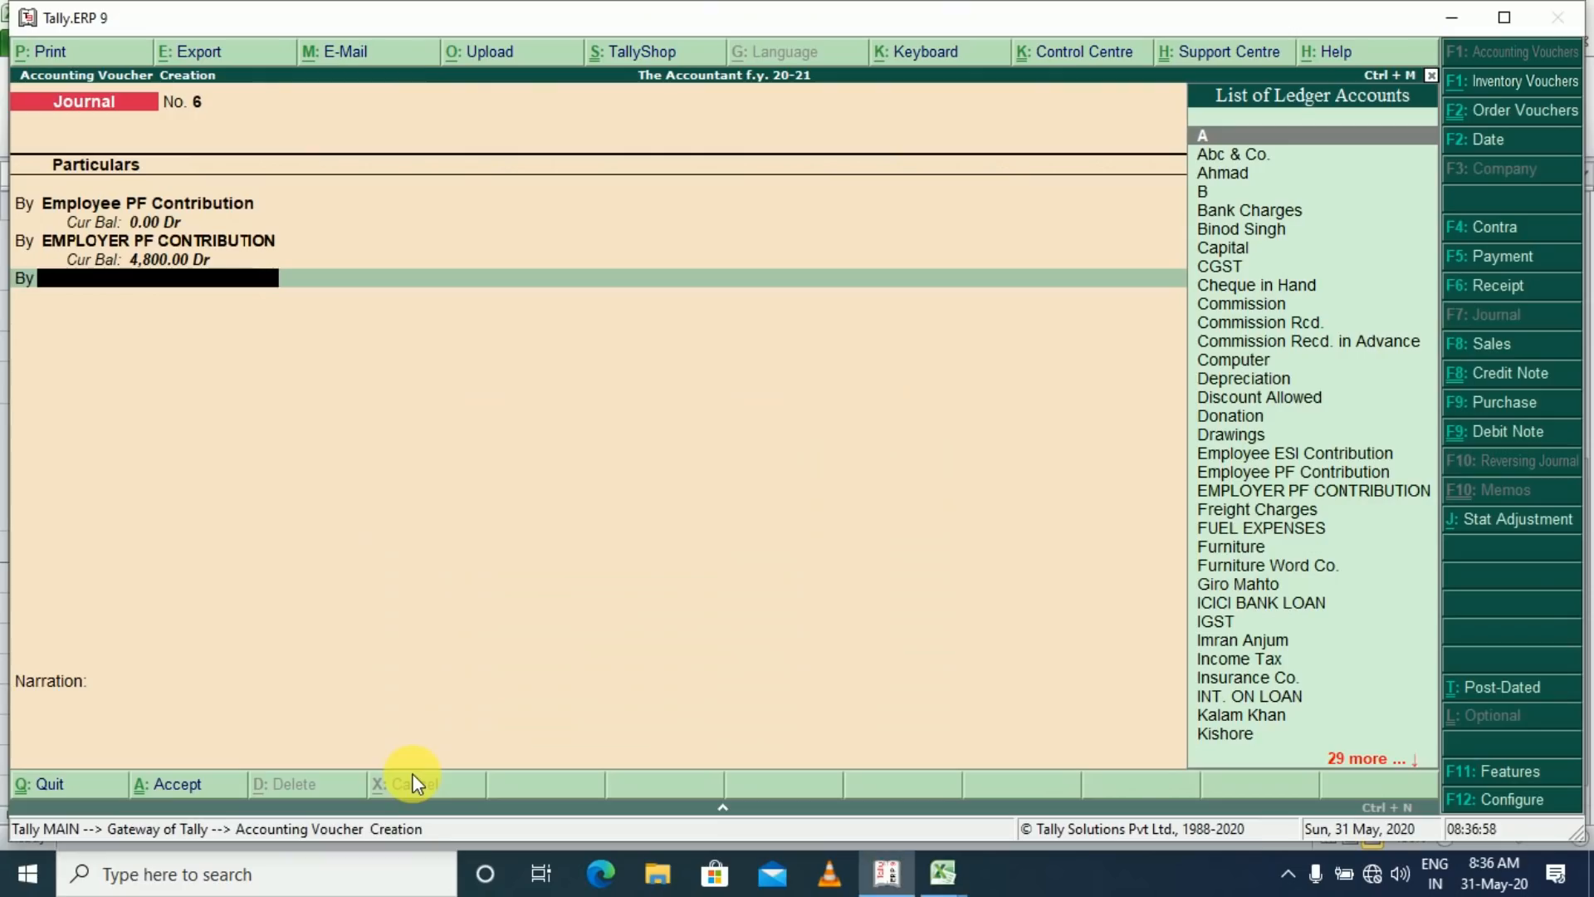
{"action": "key", "text": "alt+c"}
{"action": "type", "text": "ADMI"}
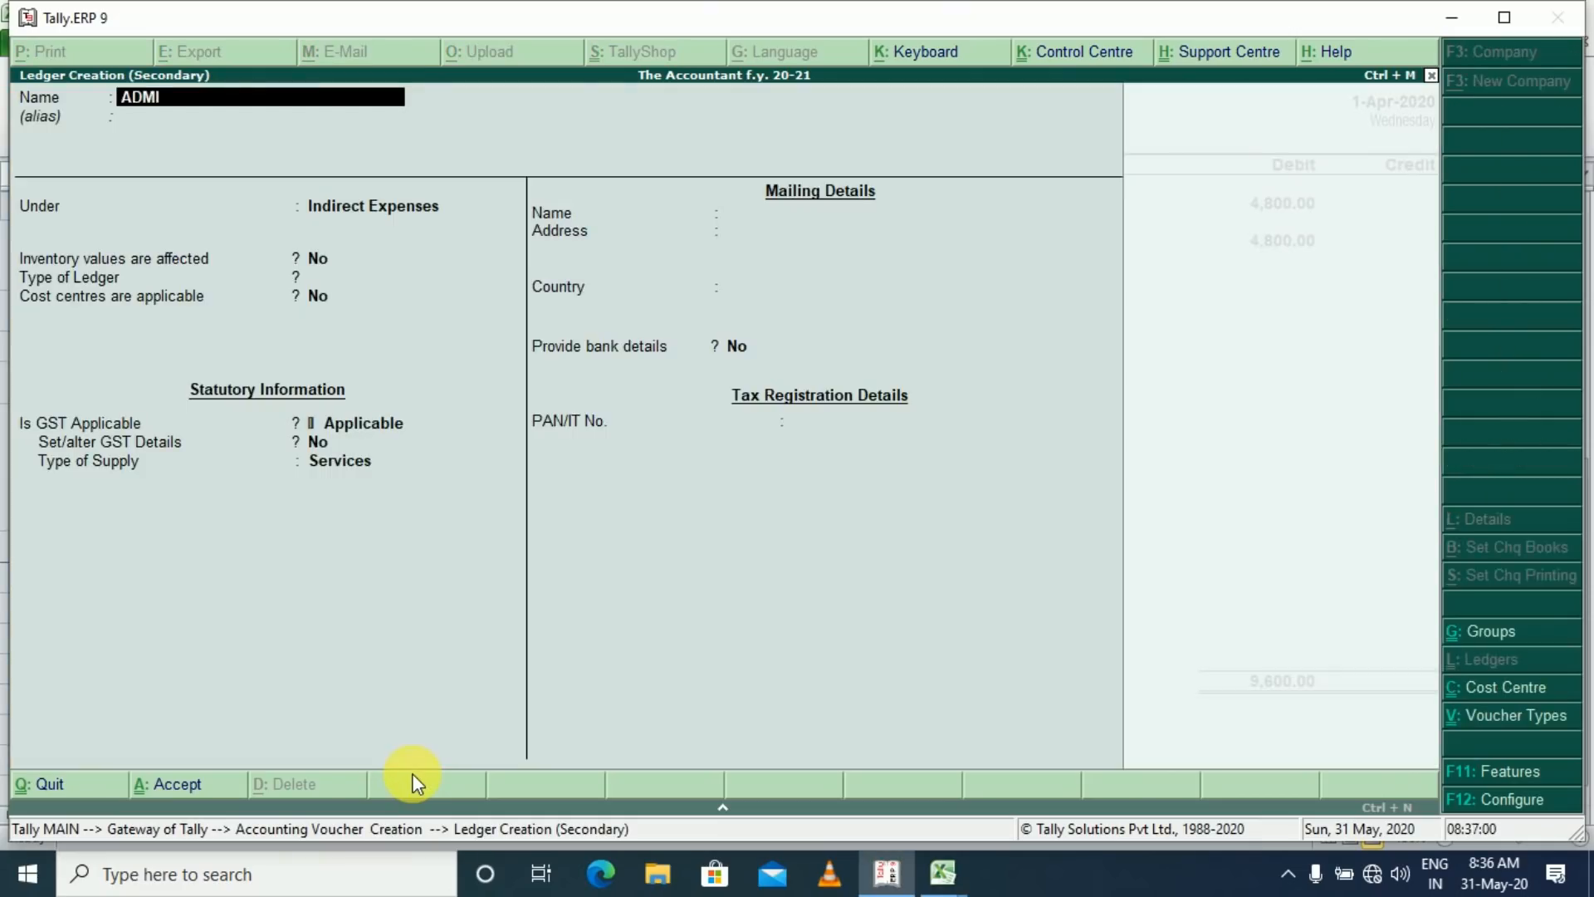
{"action": "type", "text": "N CHARGES"}
{"action": "key", "text": "Return"}
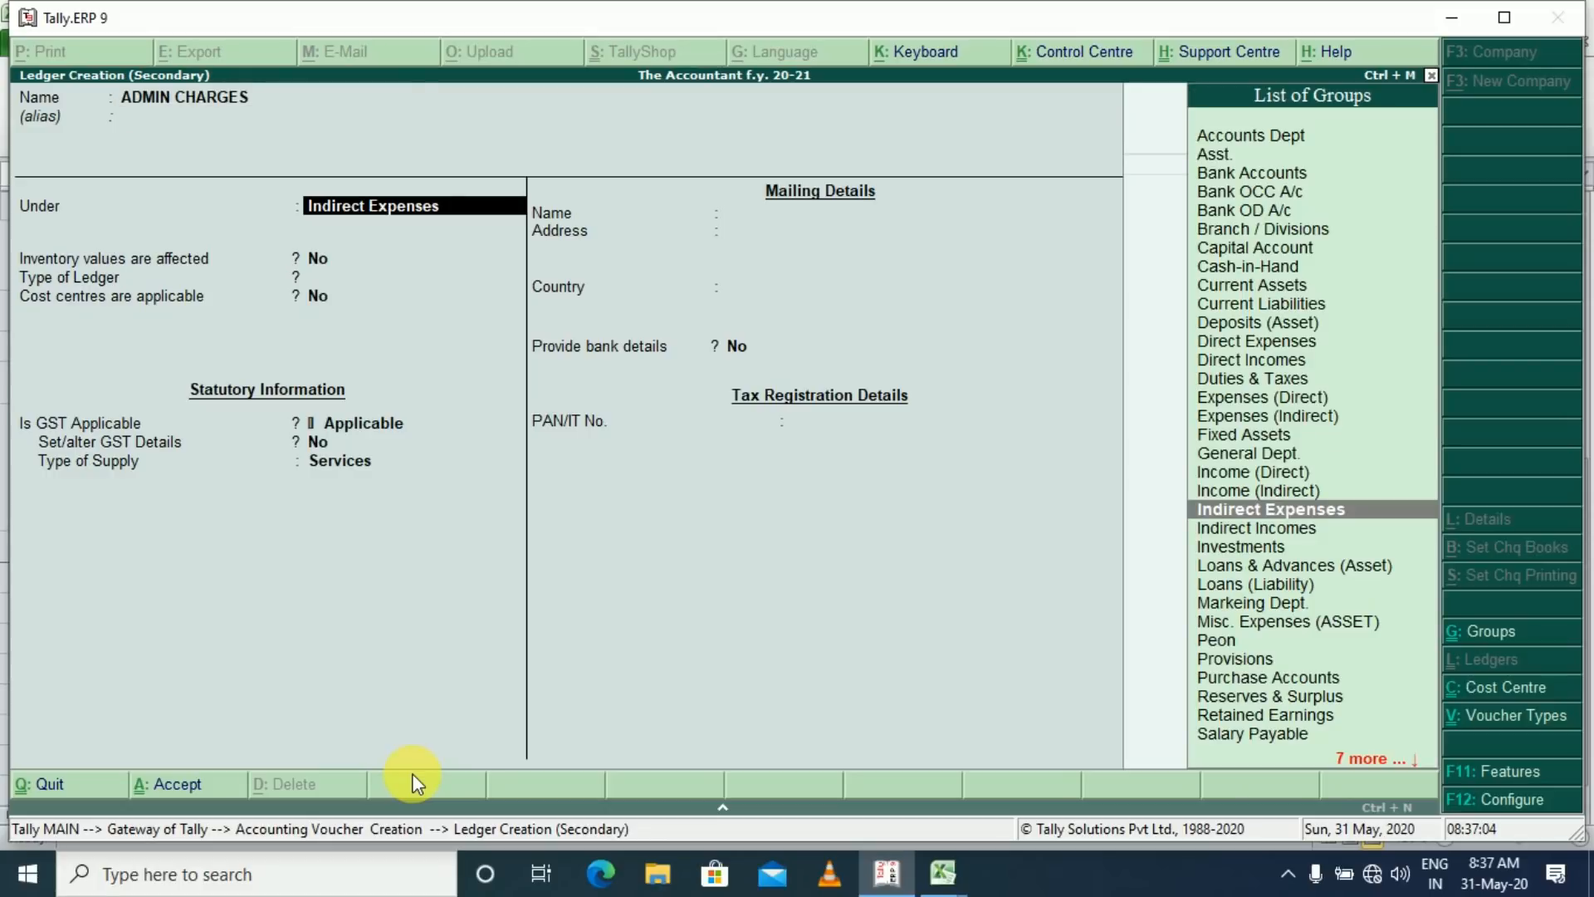
{"action": "key", "text": "ctrl+a"}
Debit ADMIN CHARGES with 200 and open another By line.
{"action": "type", "text": "200"}
{"action": "key", "text": "Return"}
{"action": "key", "text": "b"}
{"action": "key", "text": "Return"}
Create a ledger named EDLI CH. under Indirect Expenses for the fourth debit line.
{"action": "key", "text": "alt+c"}
{"action": "type", "text": "EDLI"}
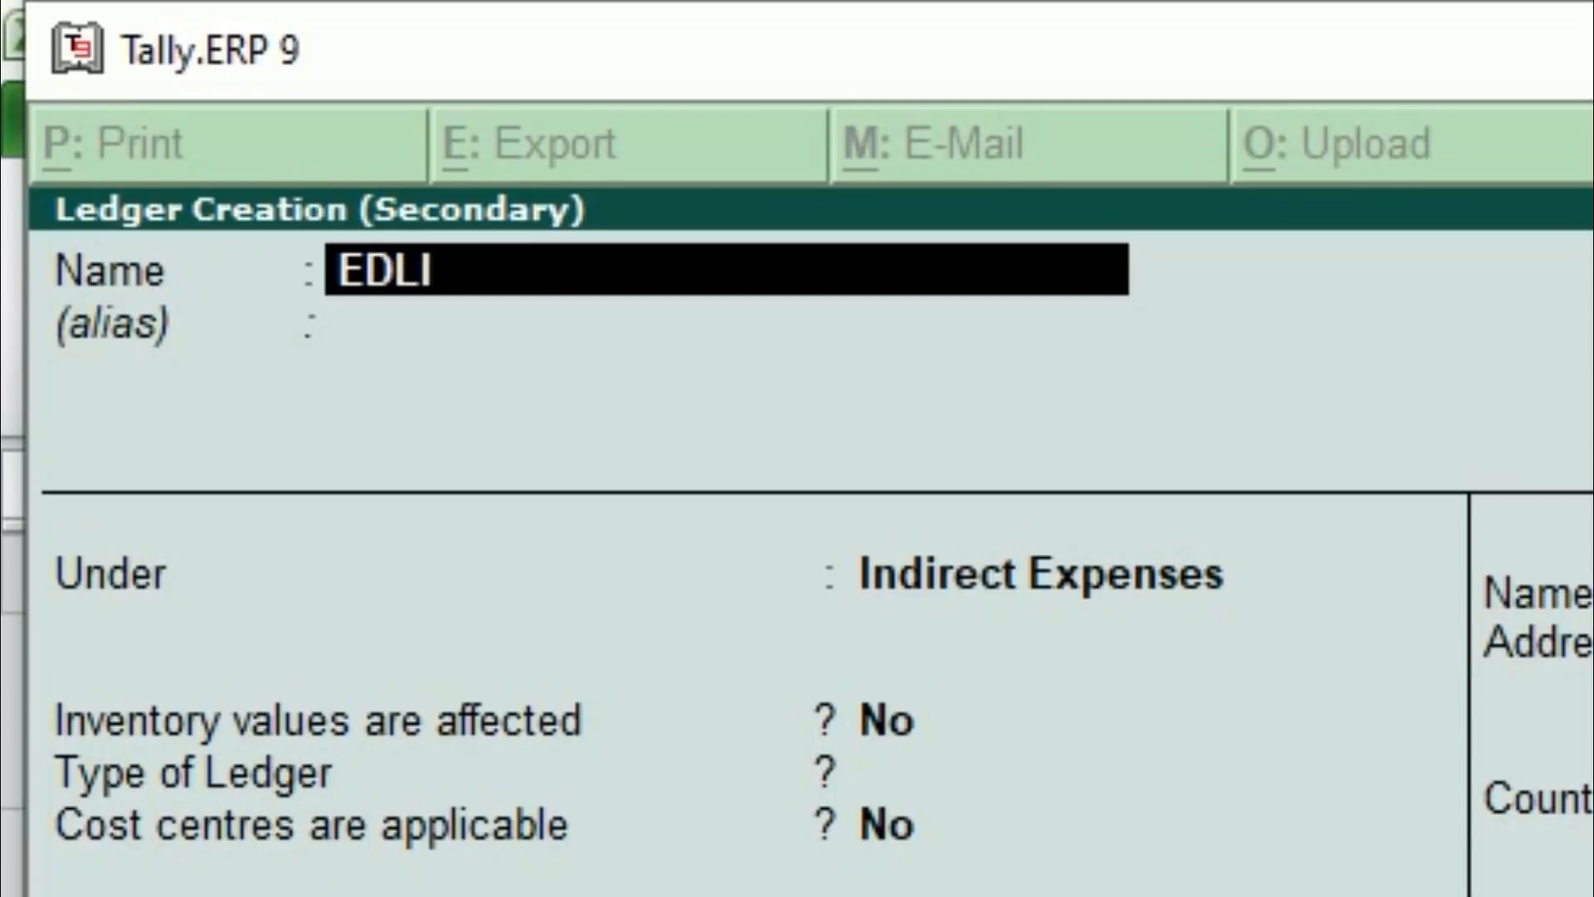
{"action": "type", "text": " CH."}
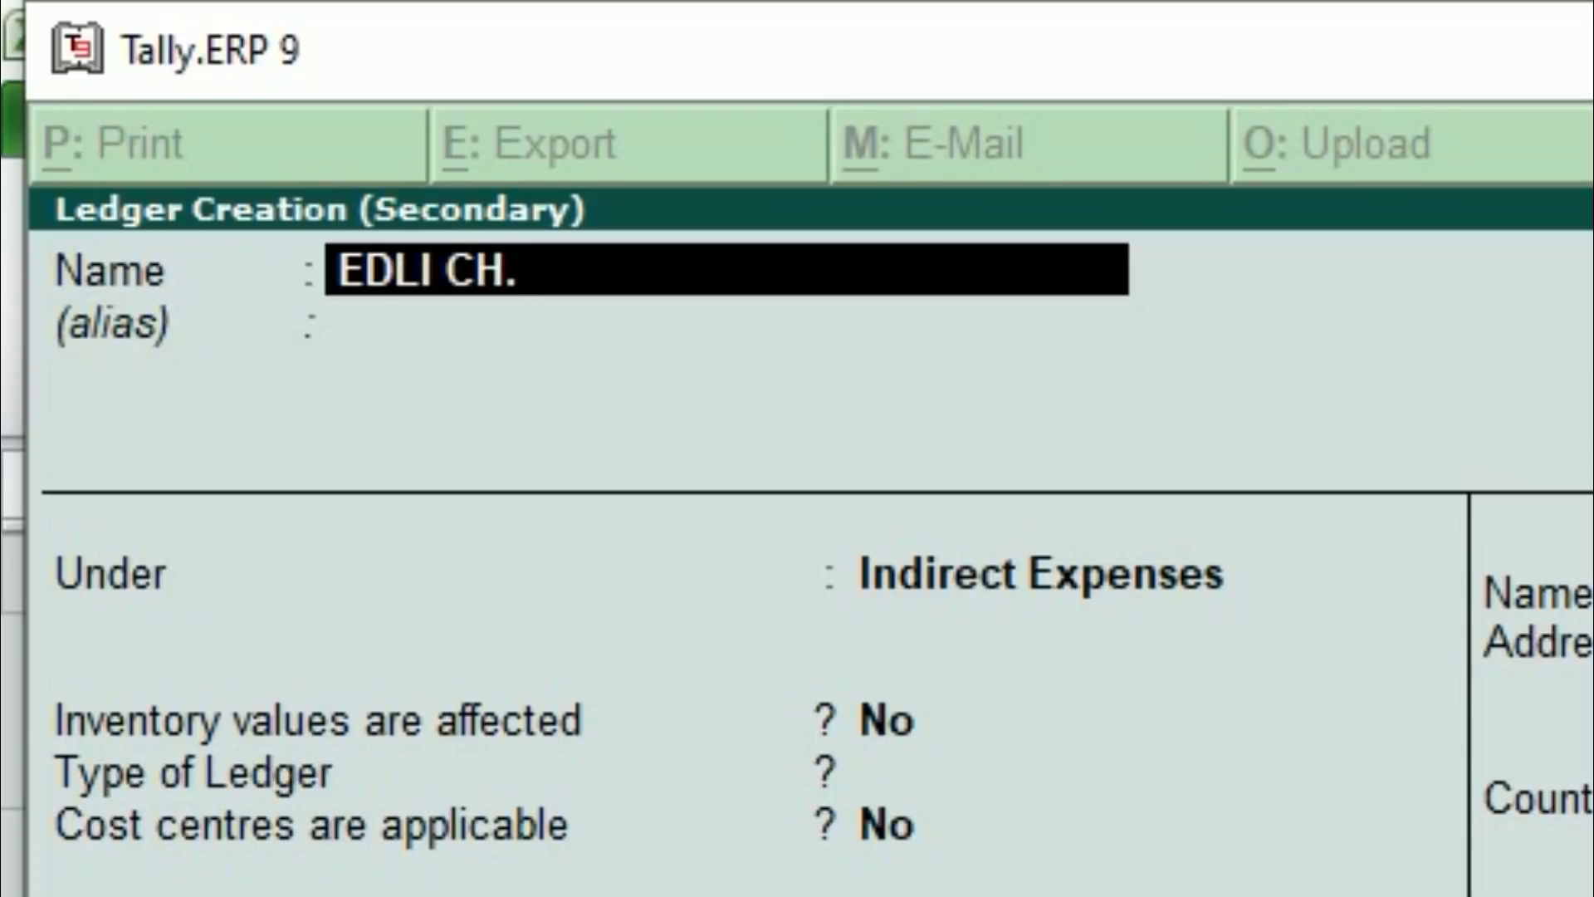
{"action": "key", "text": "Return"}
{"action": "key", "text": "Return"}
{"action": "key", "text": "Return"}
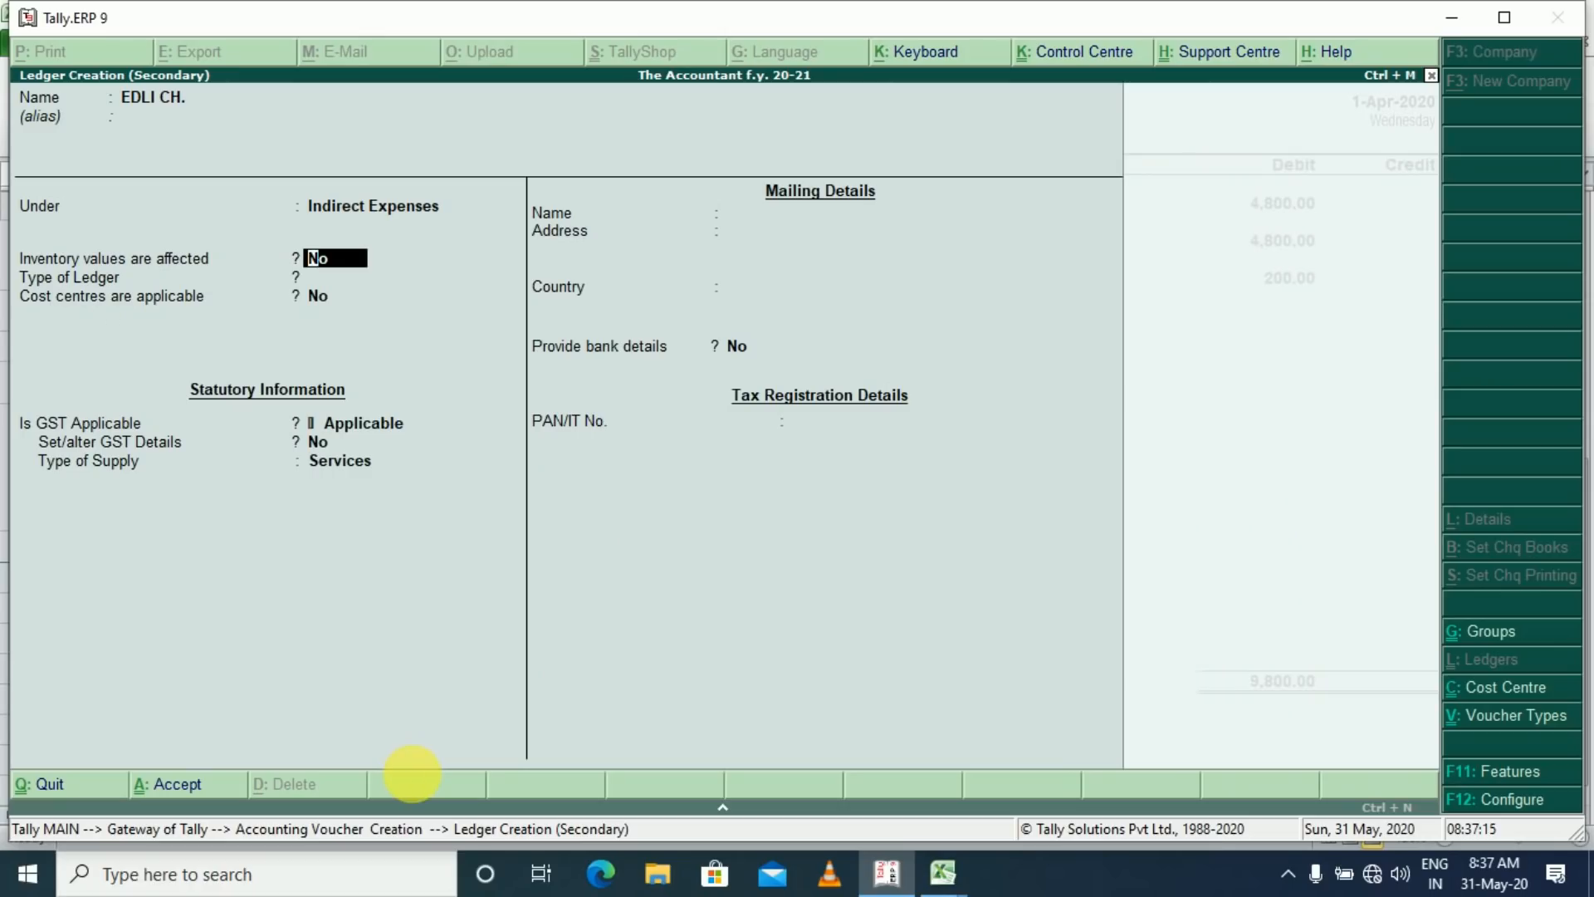
{"action": "key", "text": "ctrl+a"}
Debit EDLI CH. with 200 and move on to the credit To line.
{"action": "type", "text": "200"}
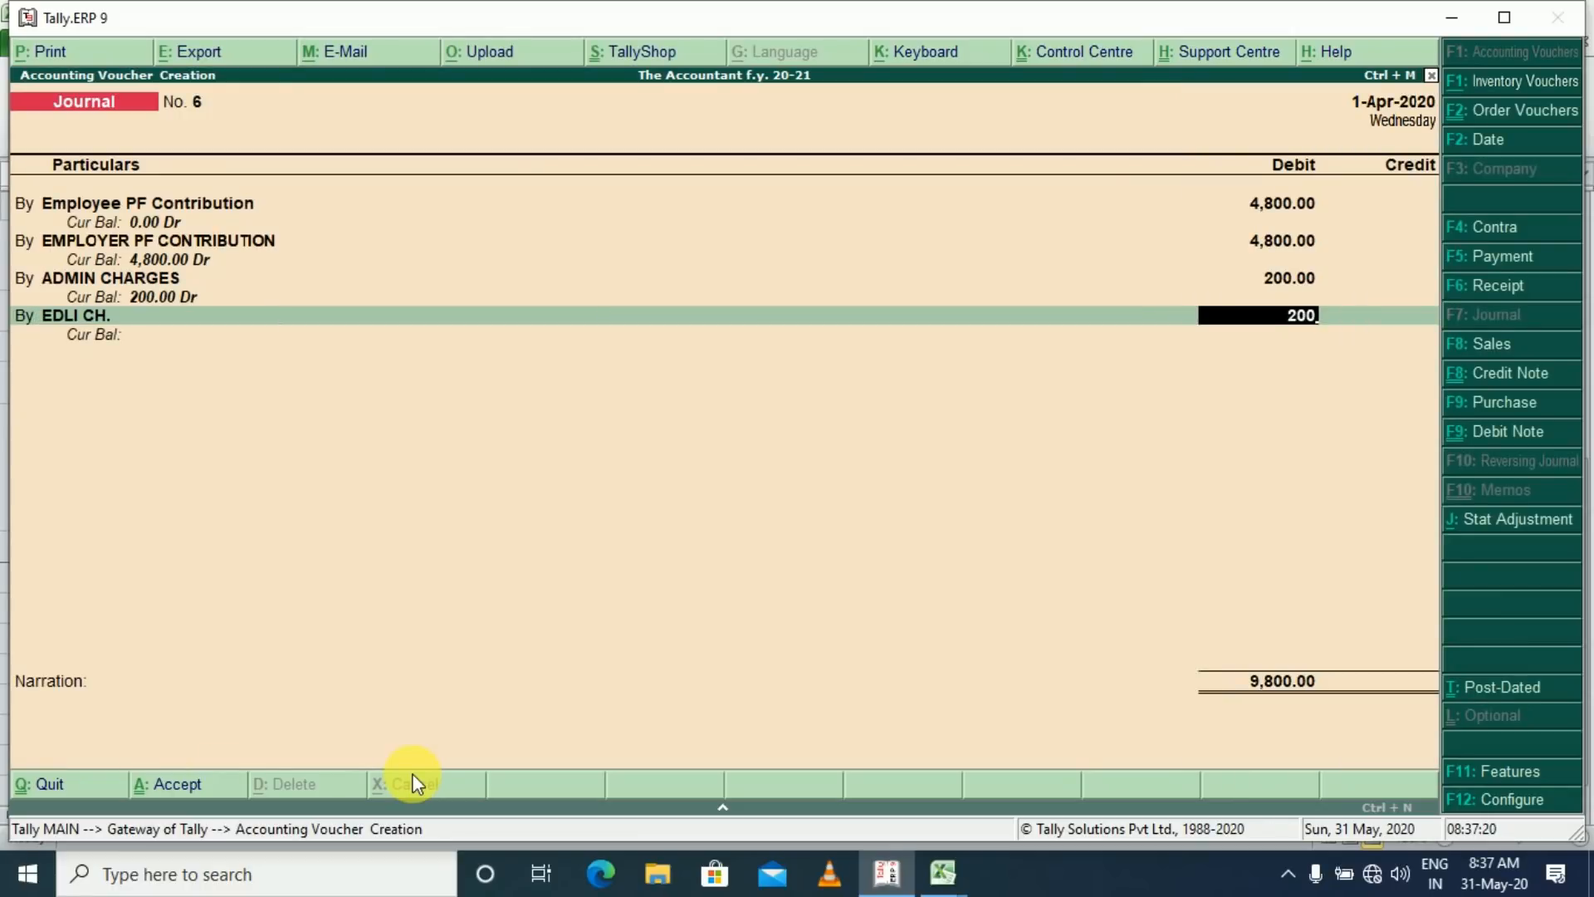
{"action": "key", "text": "Return"}
{"action": "key", "text": "Return"}
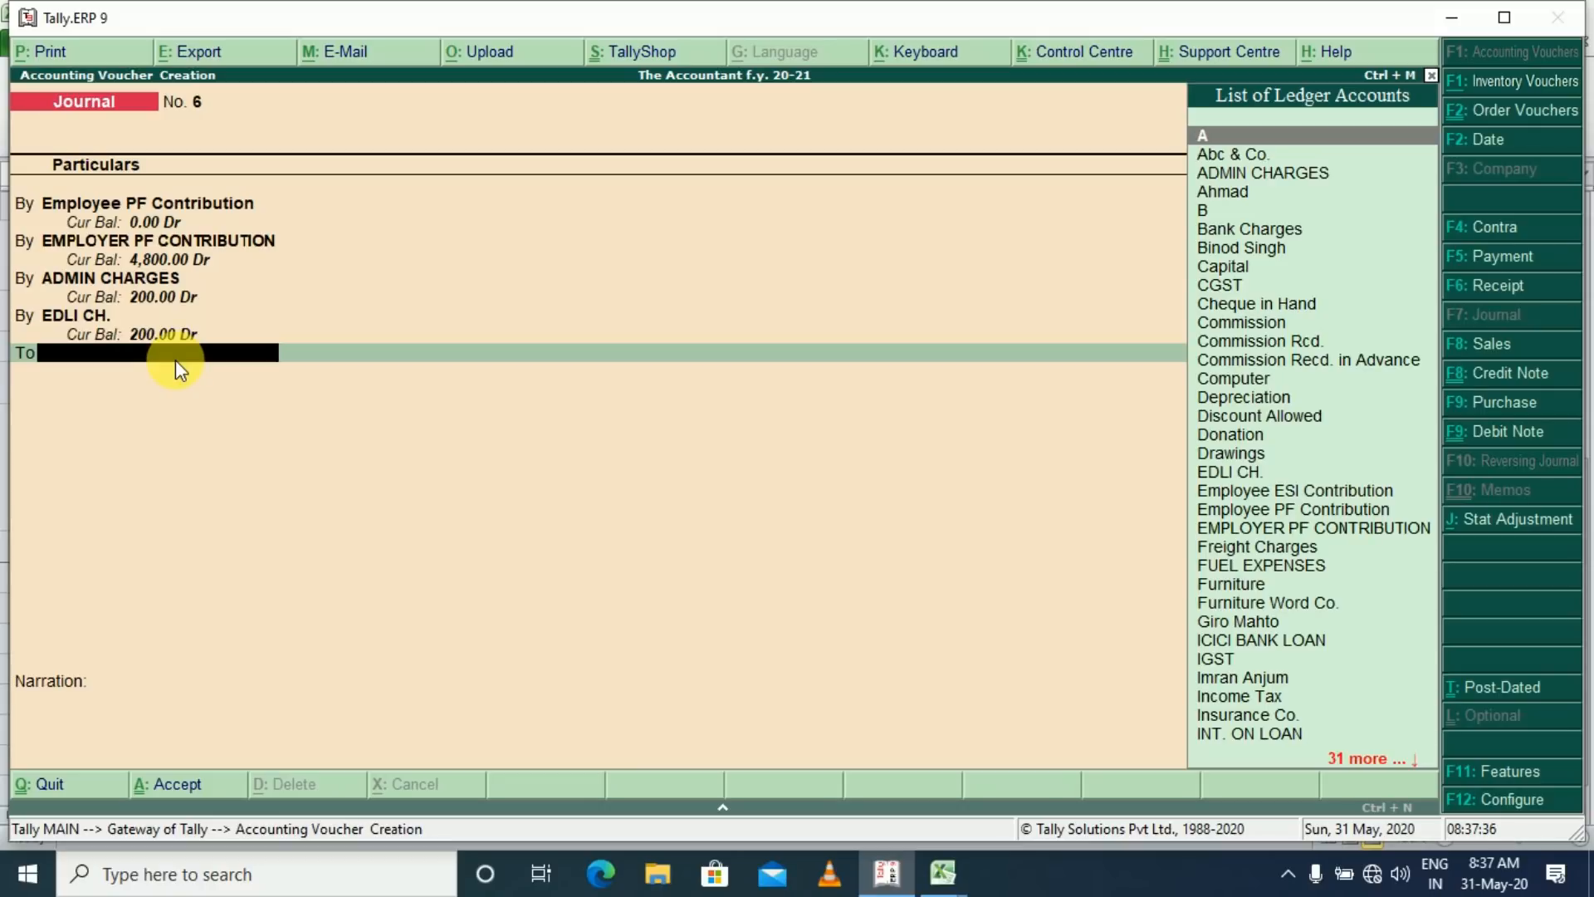
Create a ledger named PF PAYABLE under Current Liabilities for the credit line.
{"action": "key", "text": "alt+c"}
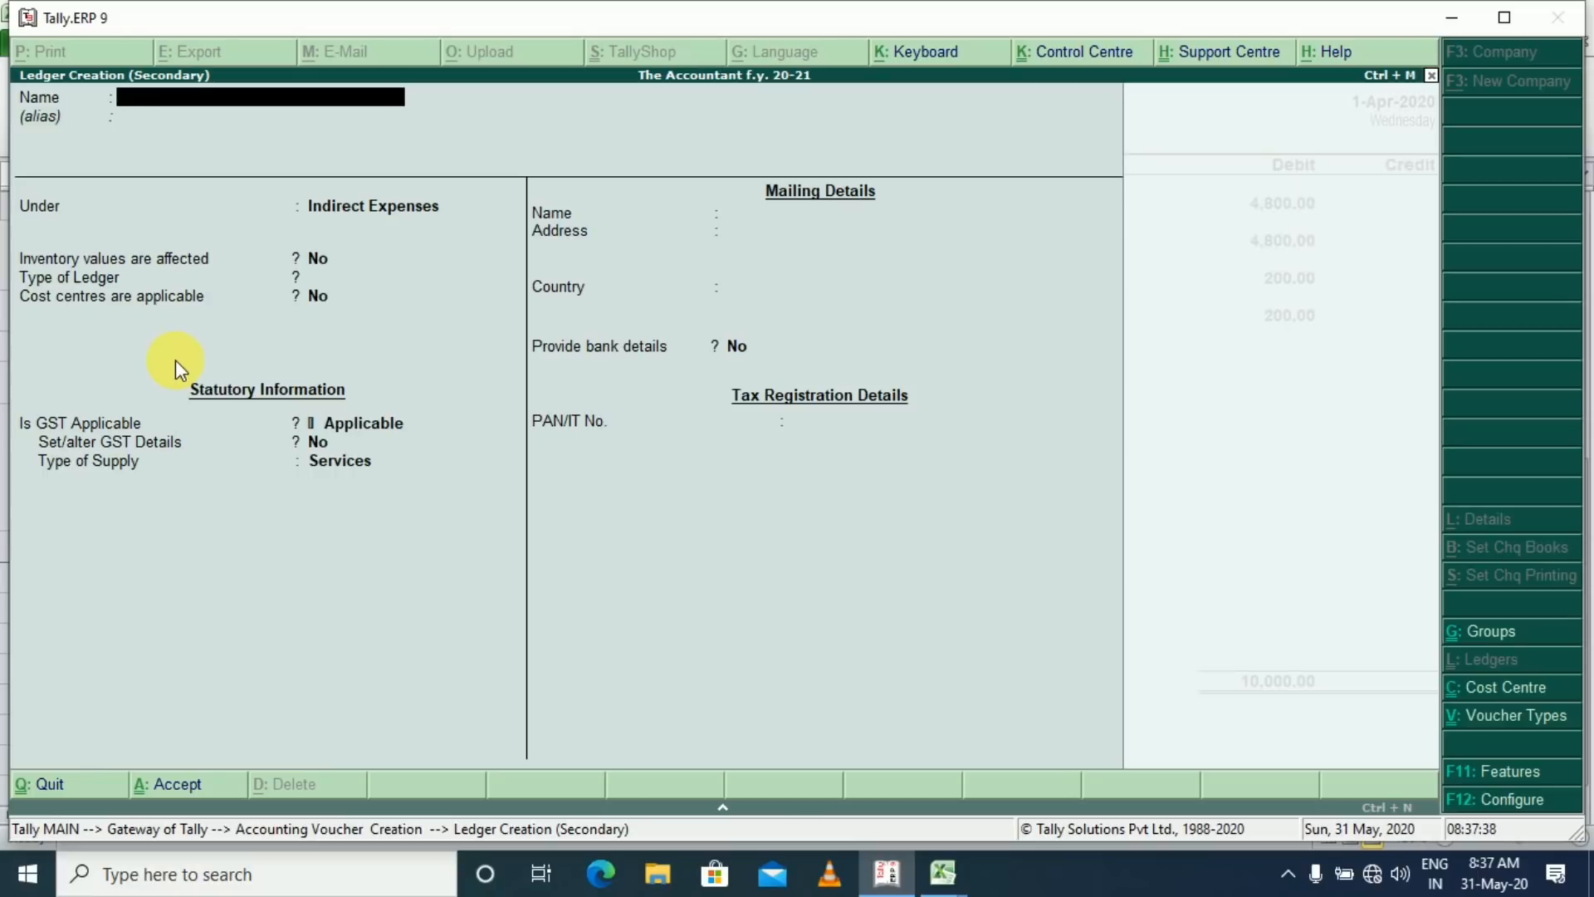
{"action": "type", "text": "SLA"}
{"action": "key", "text": "BackSpace"}
{"action": "key", "text": "BackSpace"}
{"action": "key", "text": "BackSpace"}
{"action": "type", "text": "PF PAYABLE"}
{"action": "key", "text": "BackSpace"}
{"action": "key", "text": "BackSpace"}
{"action": "key", "text": "BackSpace"}
{"action": "type", "text": "ABLE"}
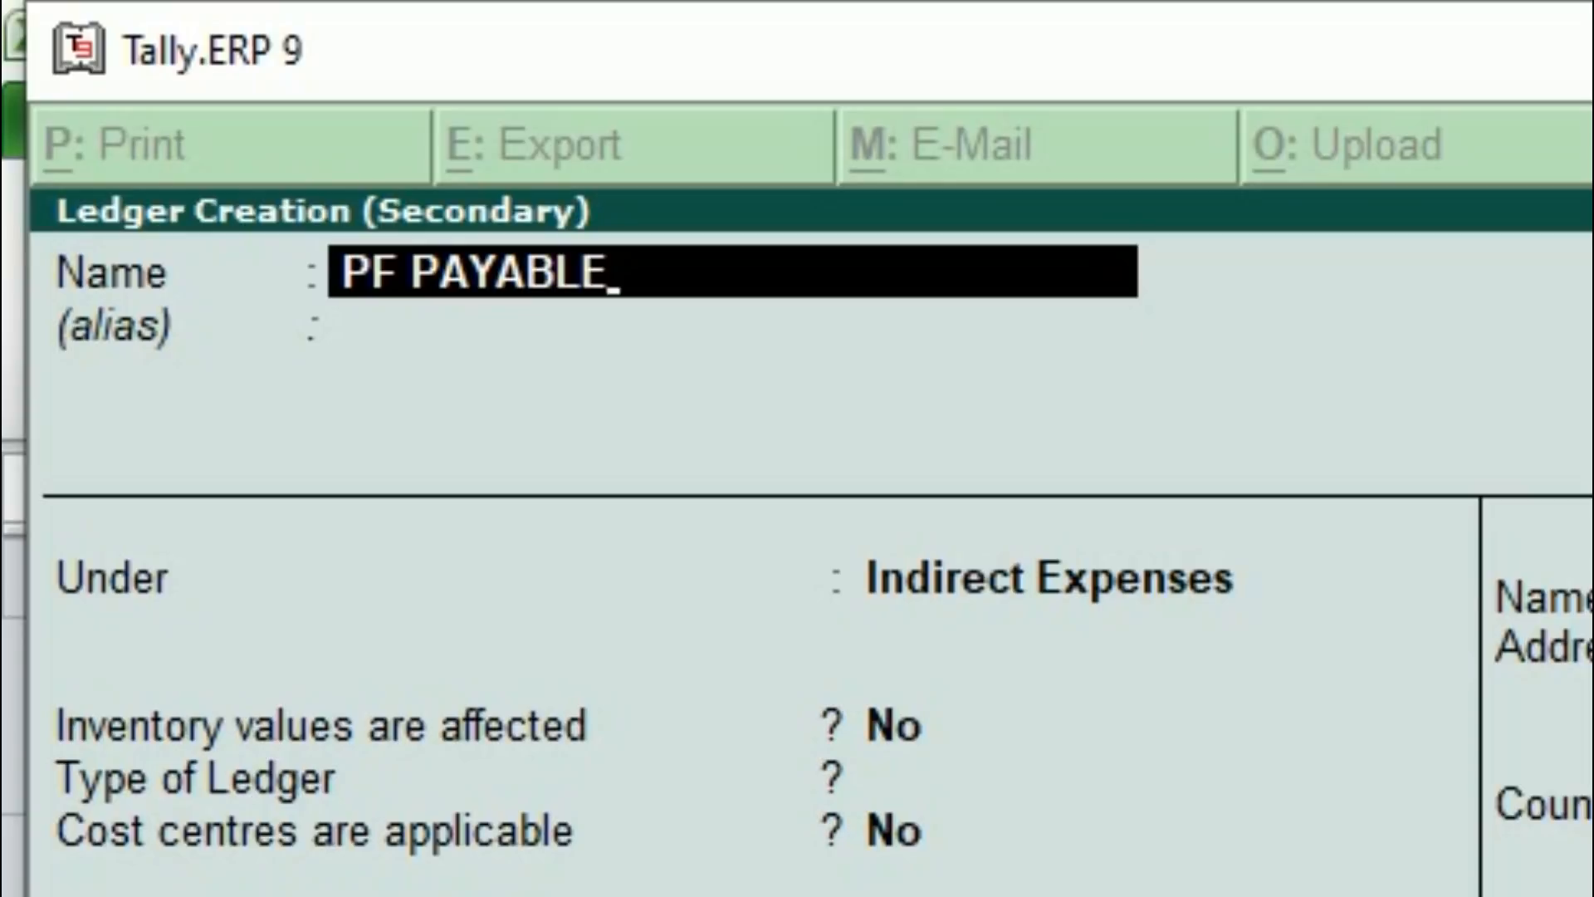
{"action": "key", "text": "Return"}
{"action": "type", "text": "CUR"}
{"action": "key", "text": "Down"}
{"action": "key", "text": "Return"}
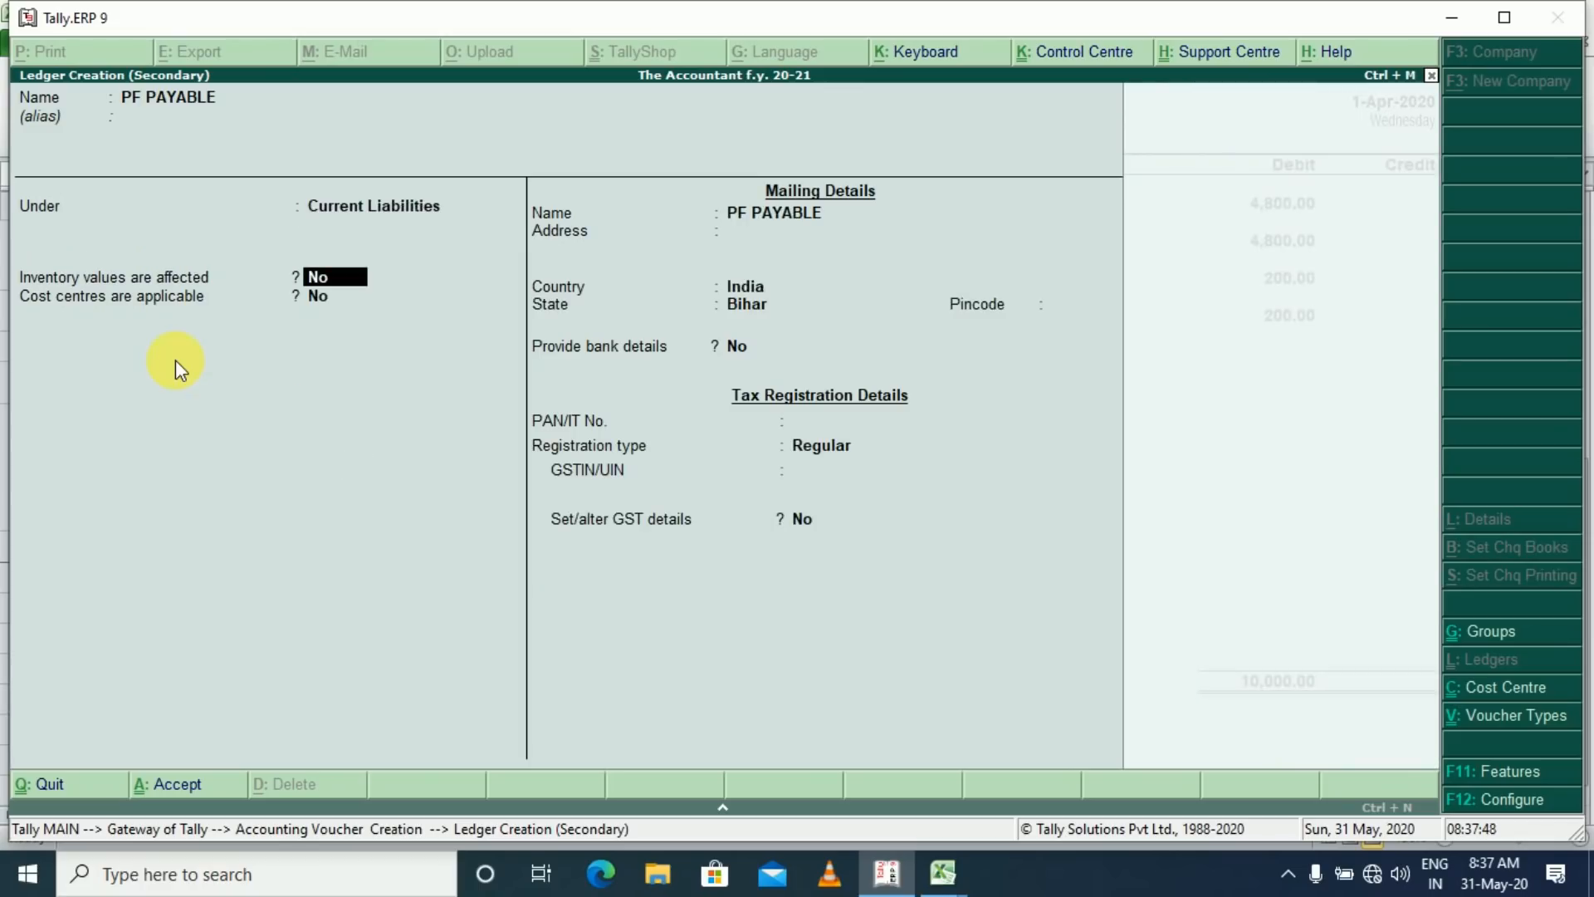
{"action": "key", "text": "Return"}
{"action": "key", "text": "Return"}
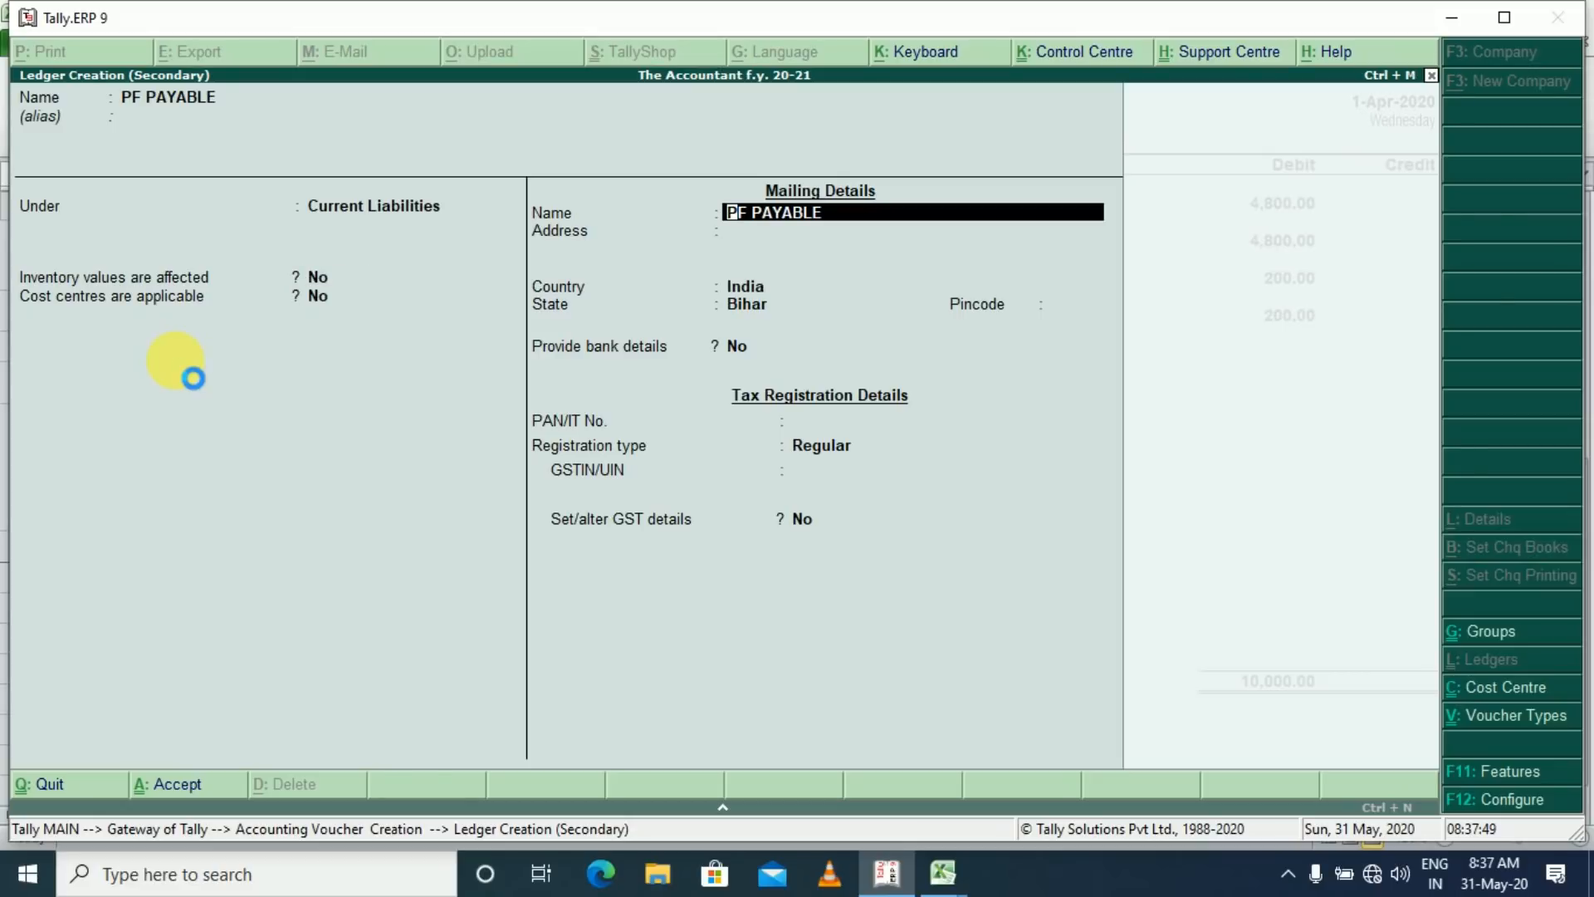
{"action": "key", "text": "ctrl+a"}
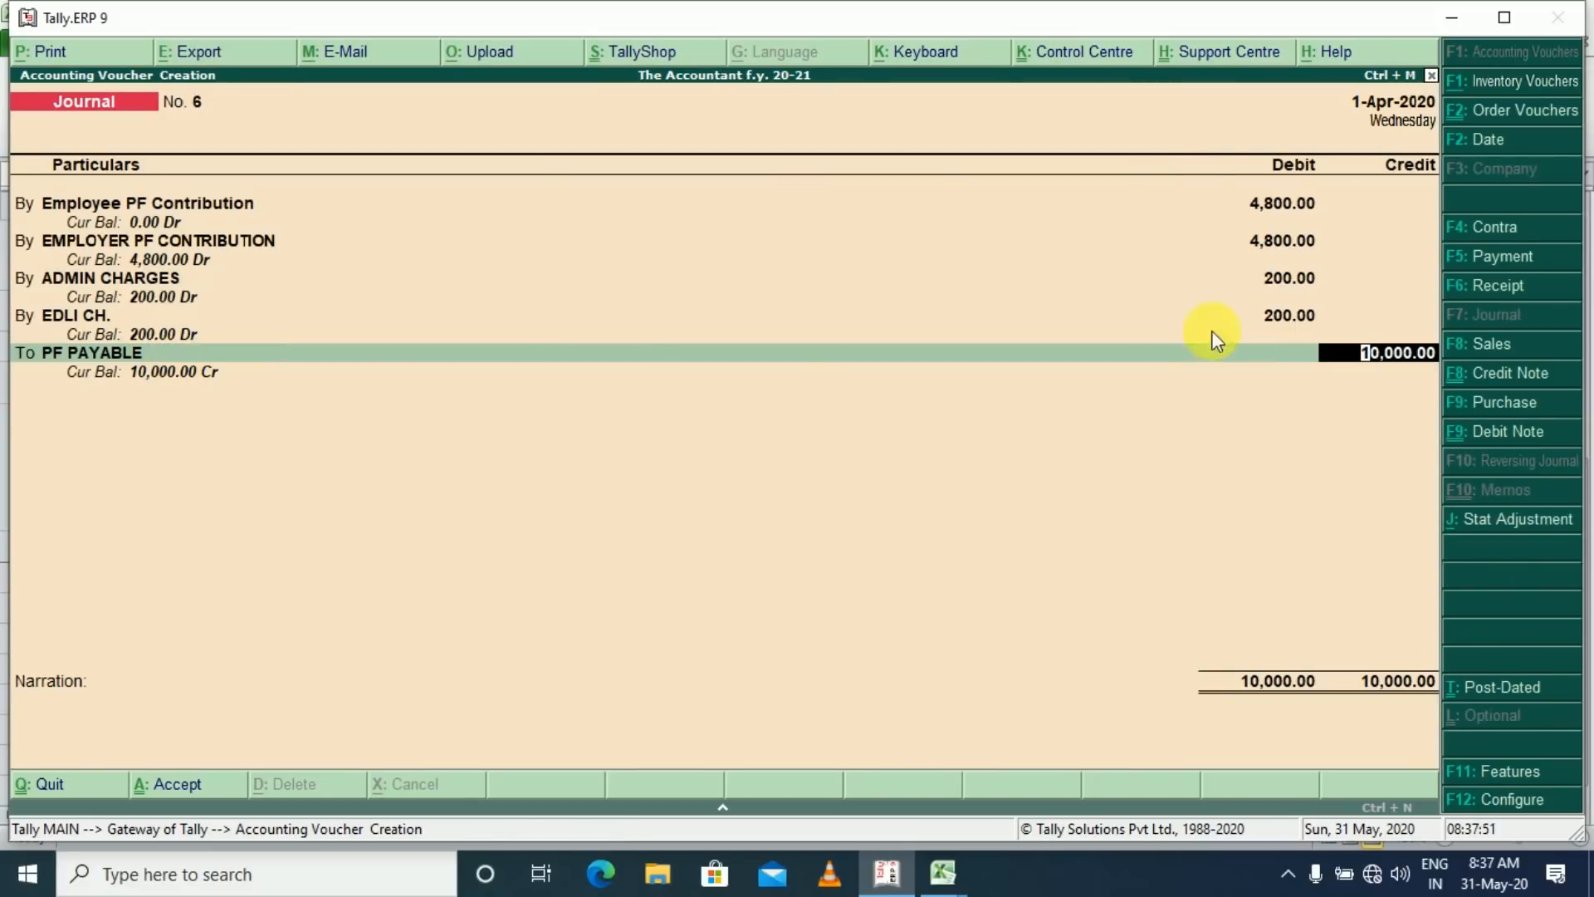
Check the total PF cell in the workbook and credit PF PAYABLE with 10000.
{"action": "key", "text": "alt+Tab"}
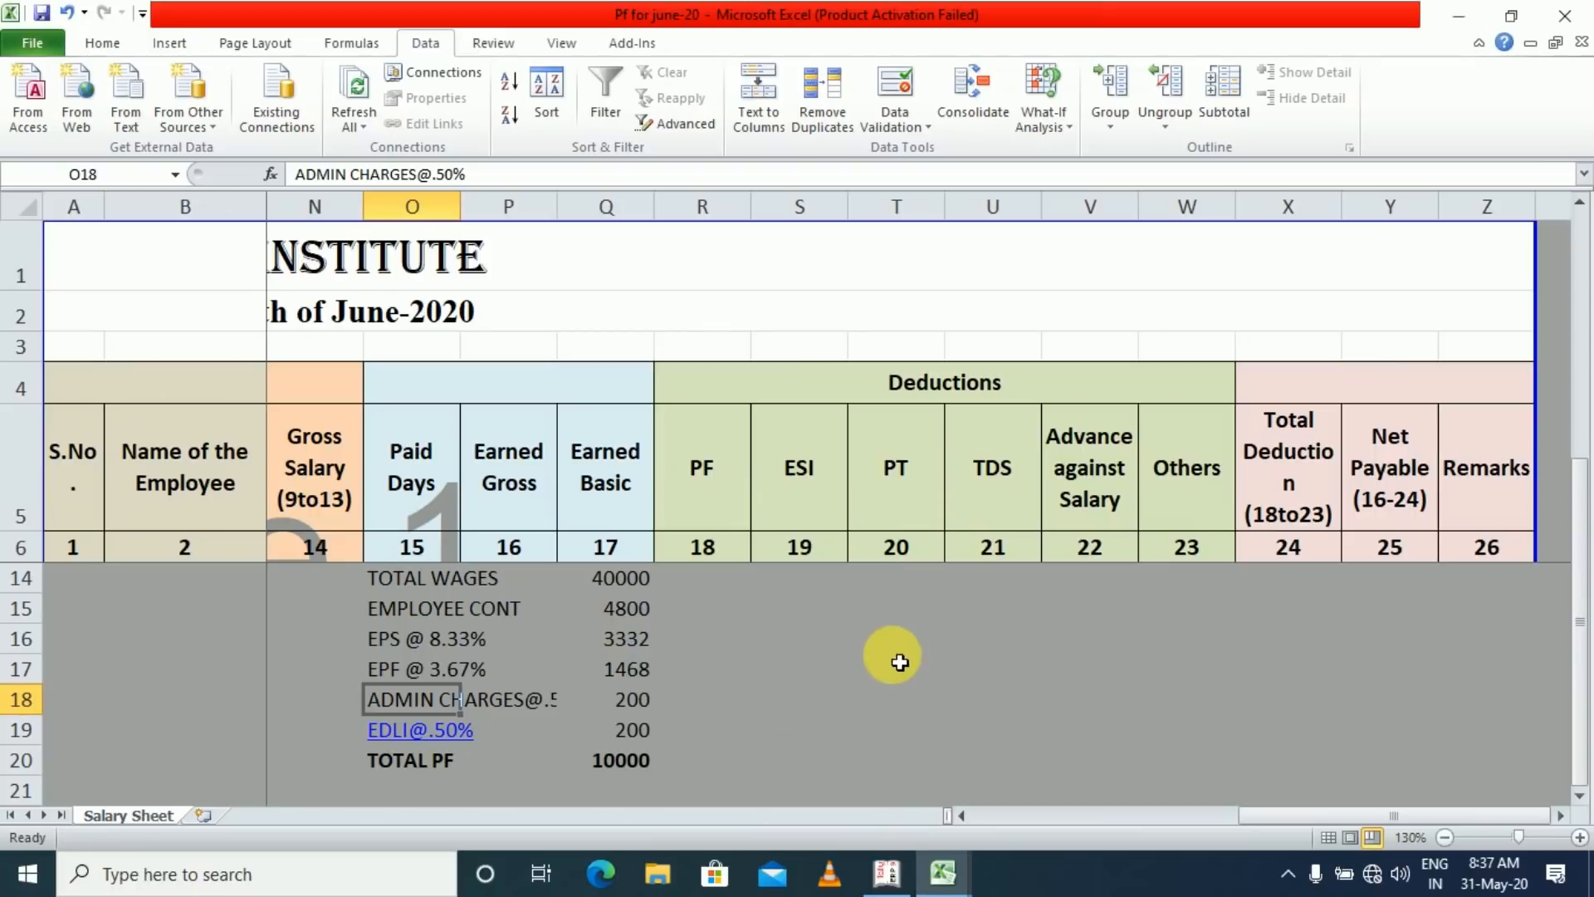
{"action": "left_click", "coordinate": [623, 760]}
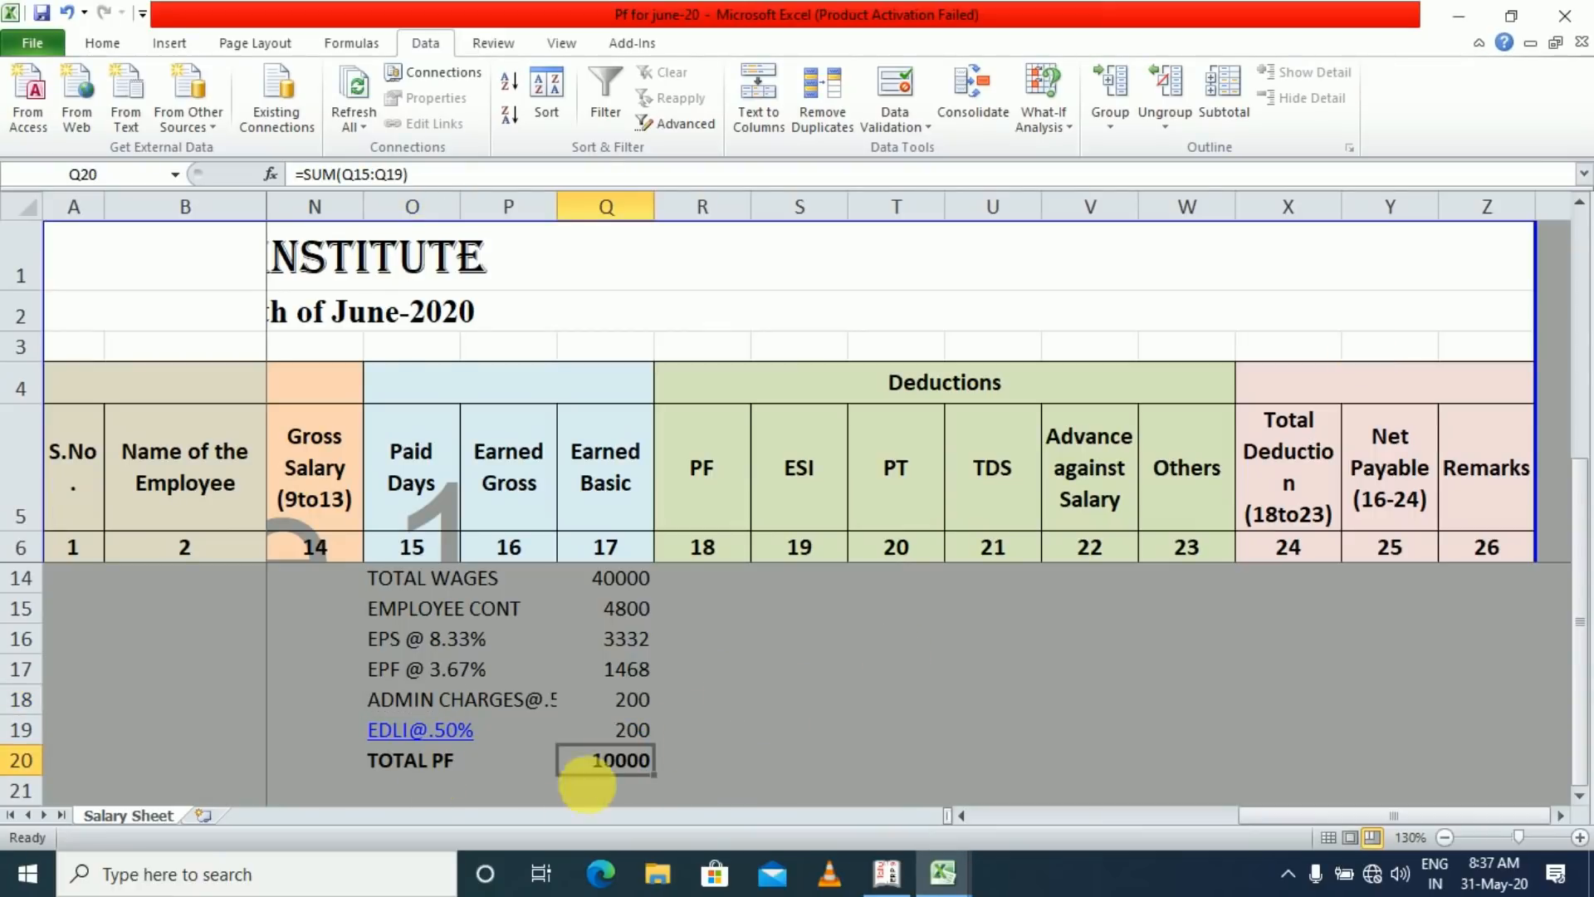
{"action": "key", "text": "alt+Tab"}
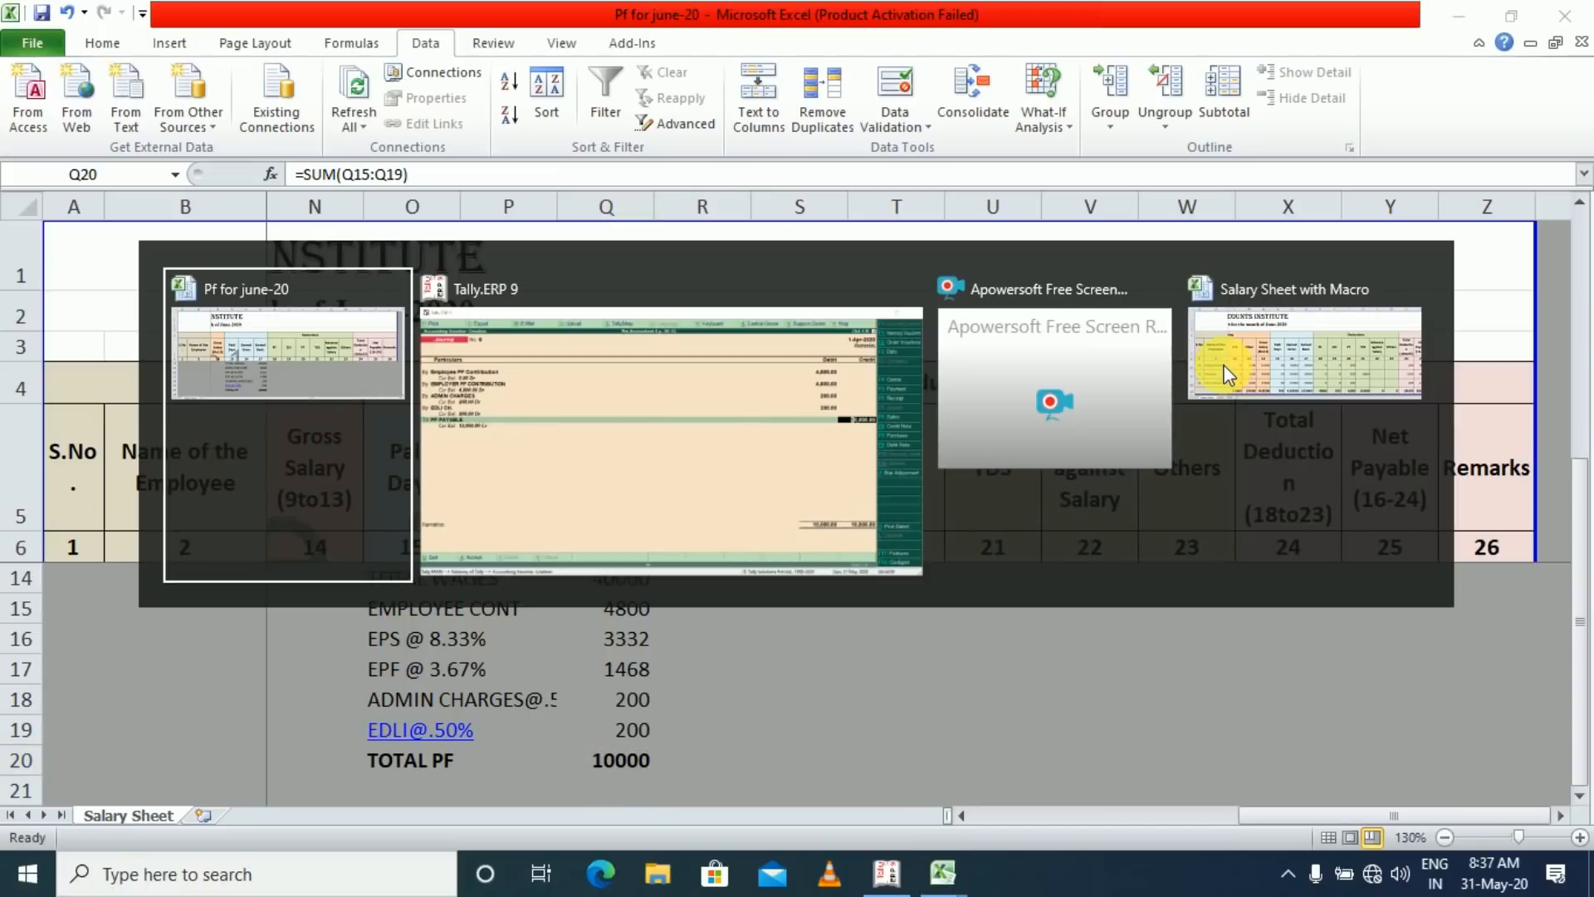
{"action": "key", "text": "Return"}
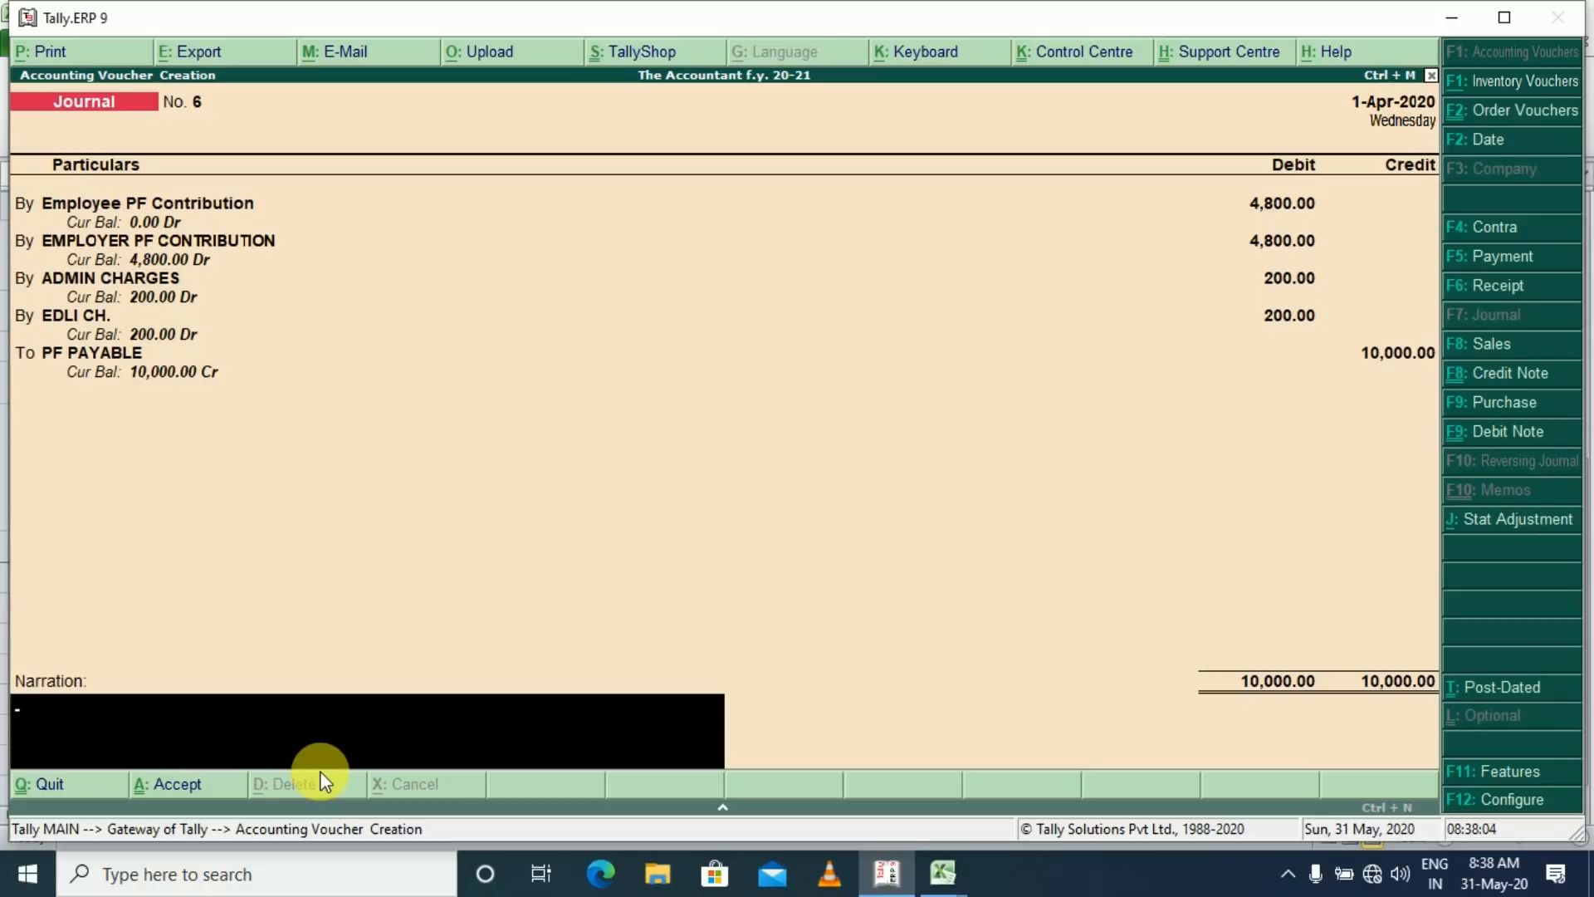
Enter the narration PF PAYABLE FOR THE MONTH OF JUNE-20 and accept the journal voucher.
{"action": "type", "text": "PF PAYABLE FOR THE MONTH OF UN"}
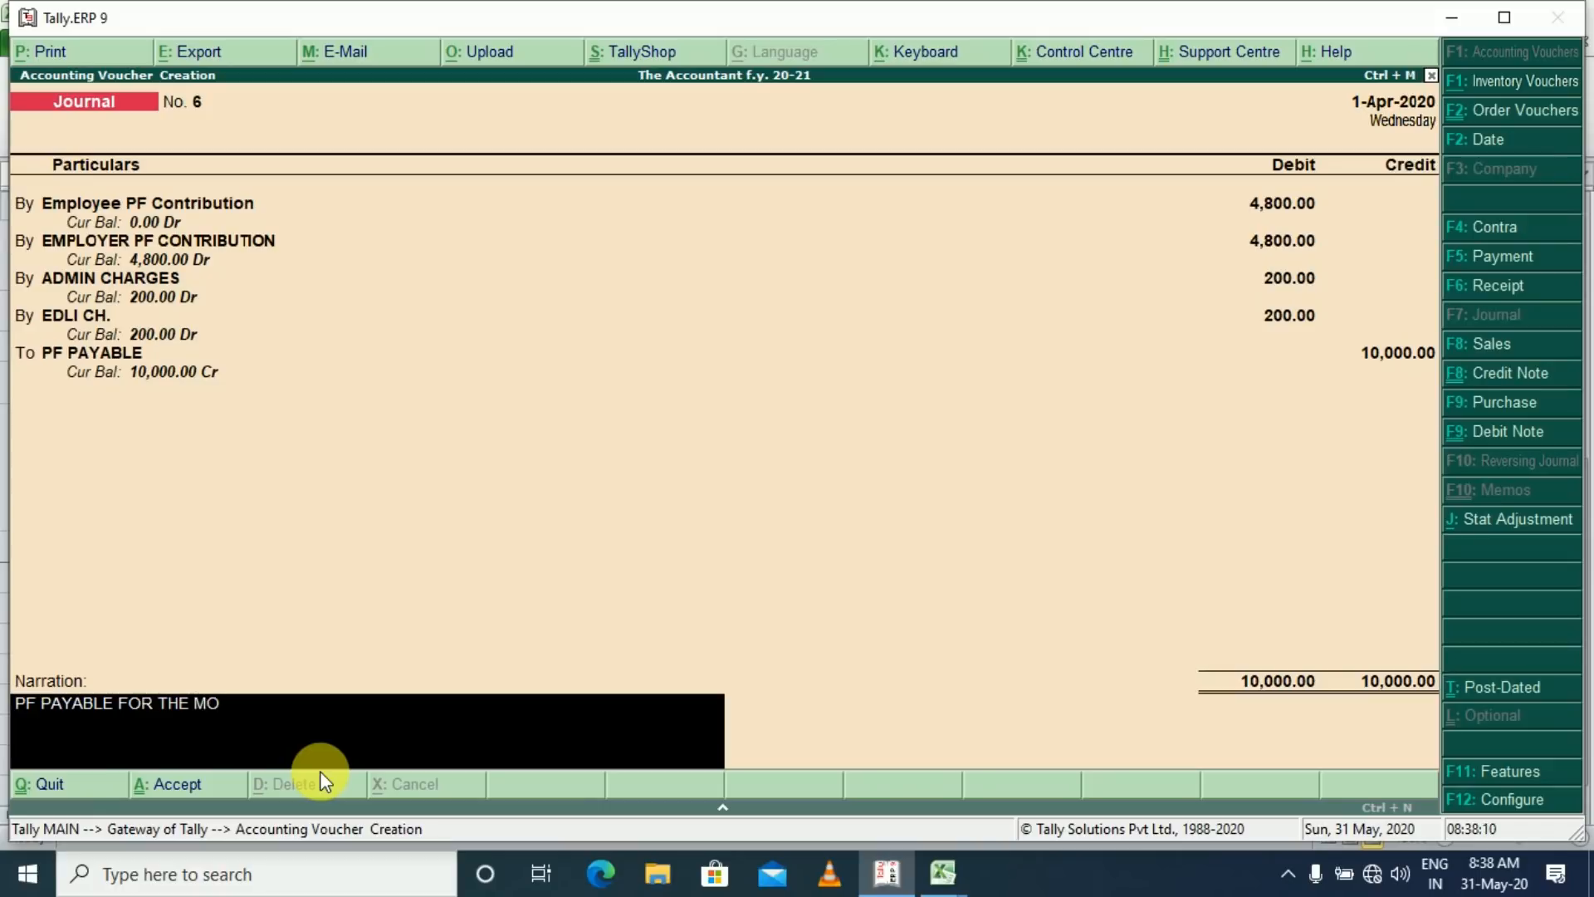
{"action": "key", "text": "BackSpace"}
{"action": "key", "text": "BackSpace"}
{"action": "type", "text": "JUNE-20"}
{"action": "key", "text": "Return"}
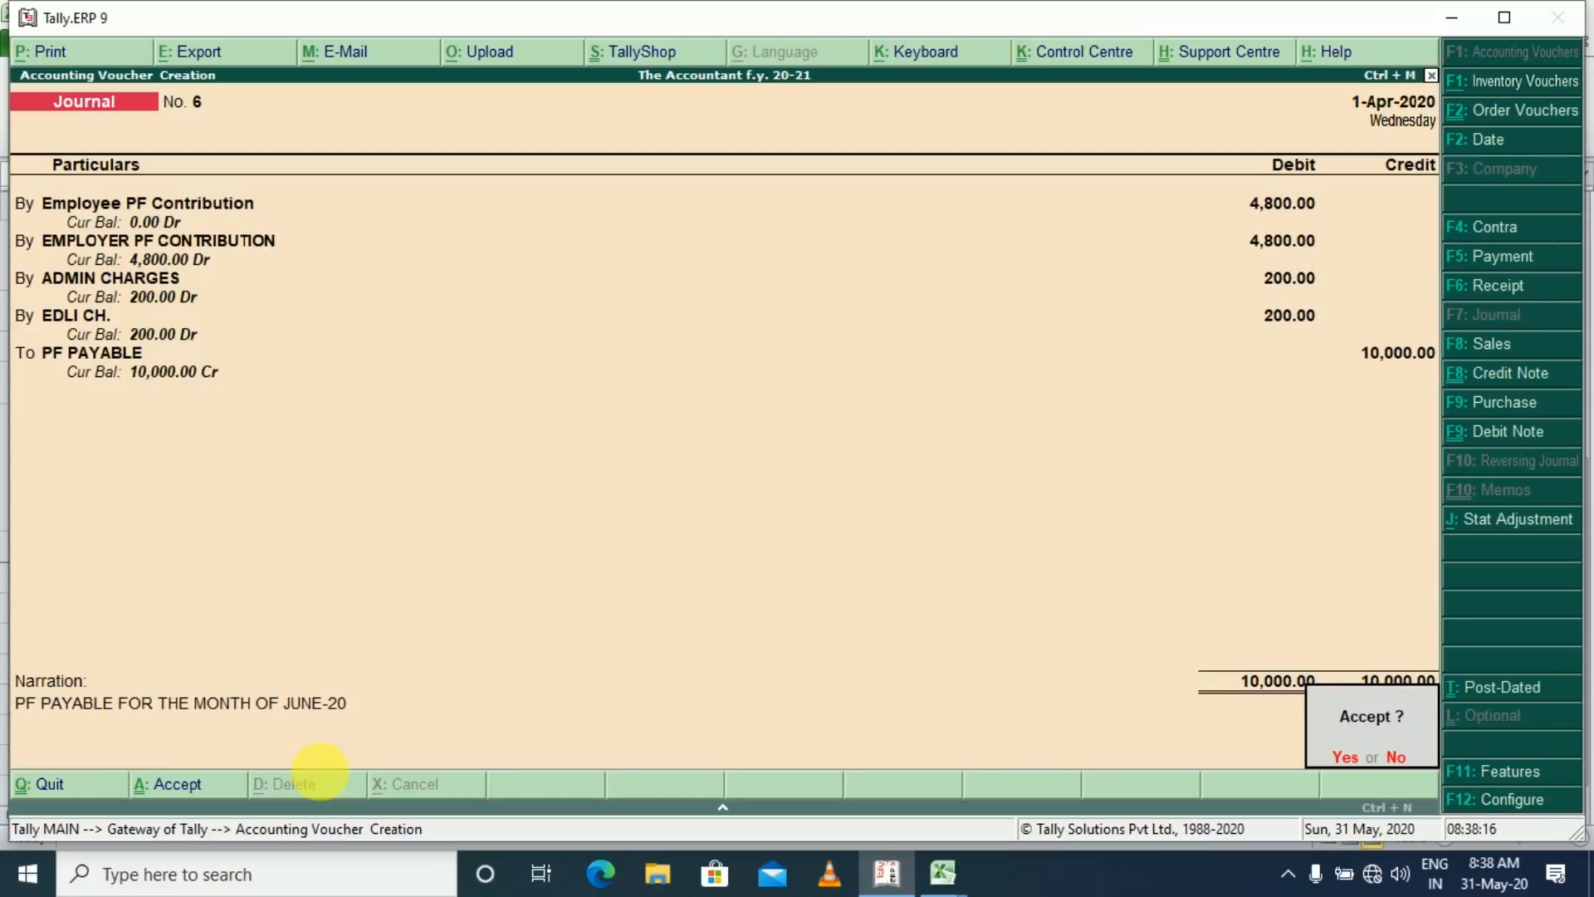
{"action": "key", "text": "Return"}
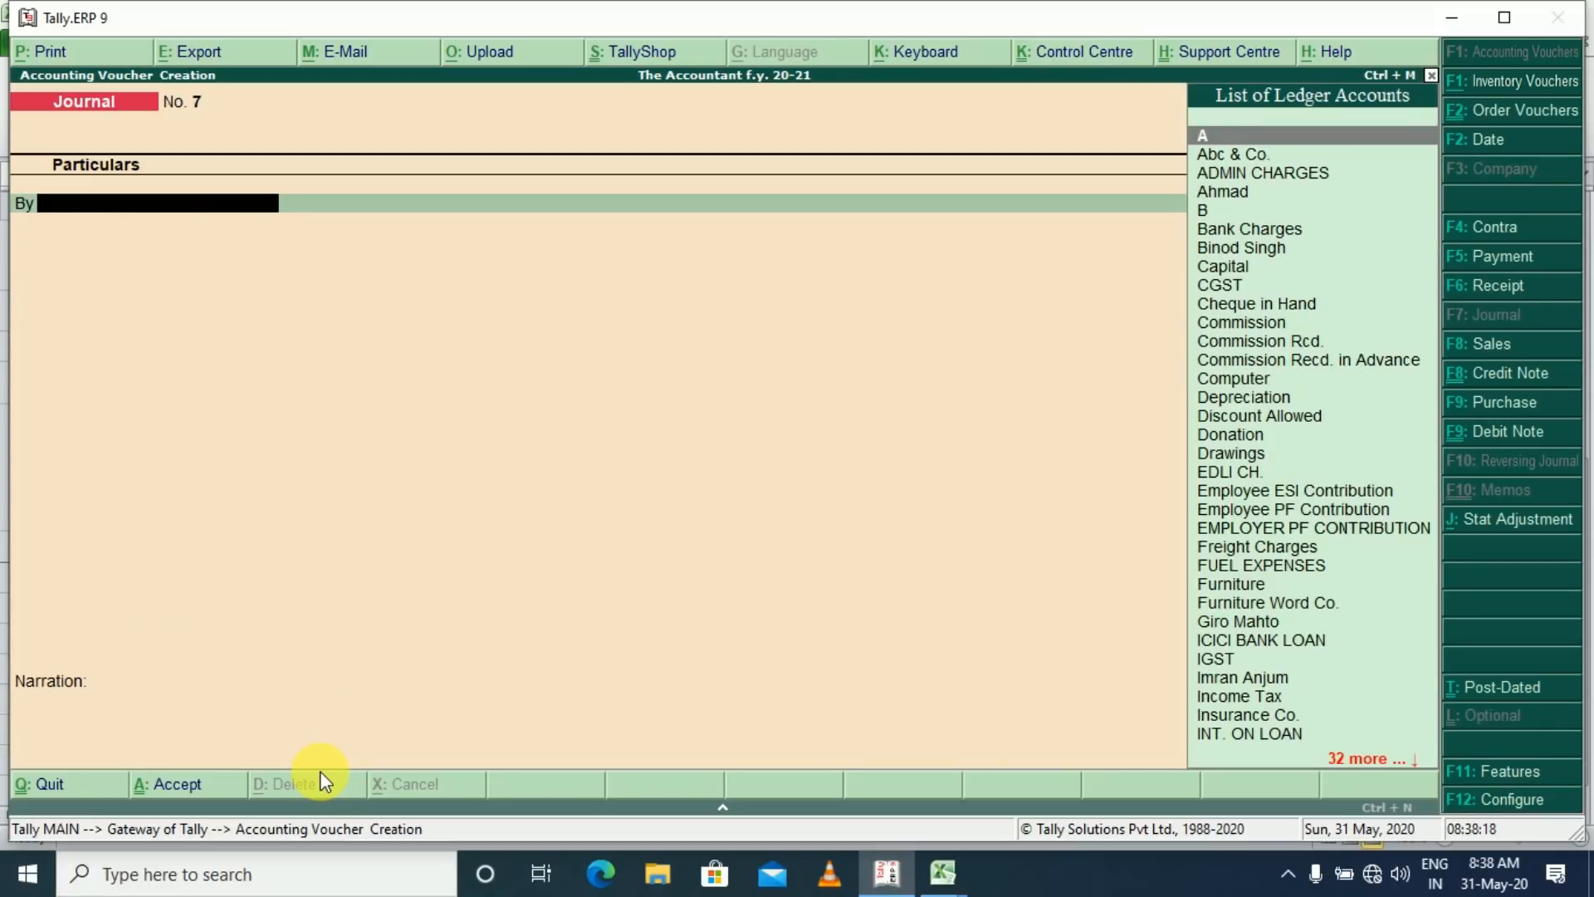
Open the detailed Profit & Loss account and examine the indirect expense ledgers.
{"action": "key", "text": "Escape"}
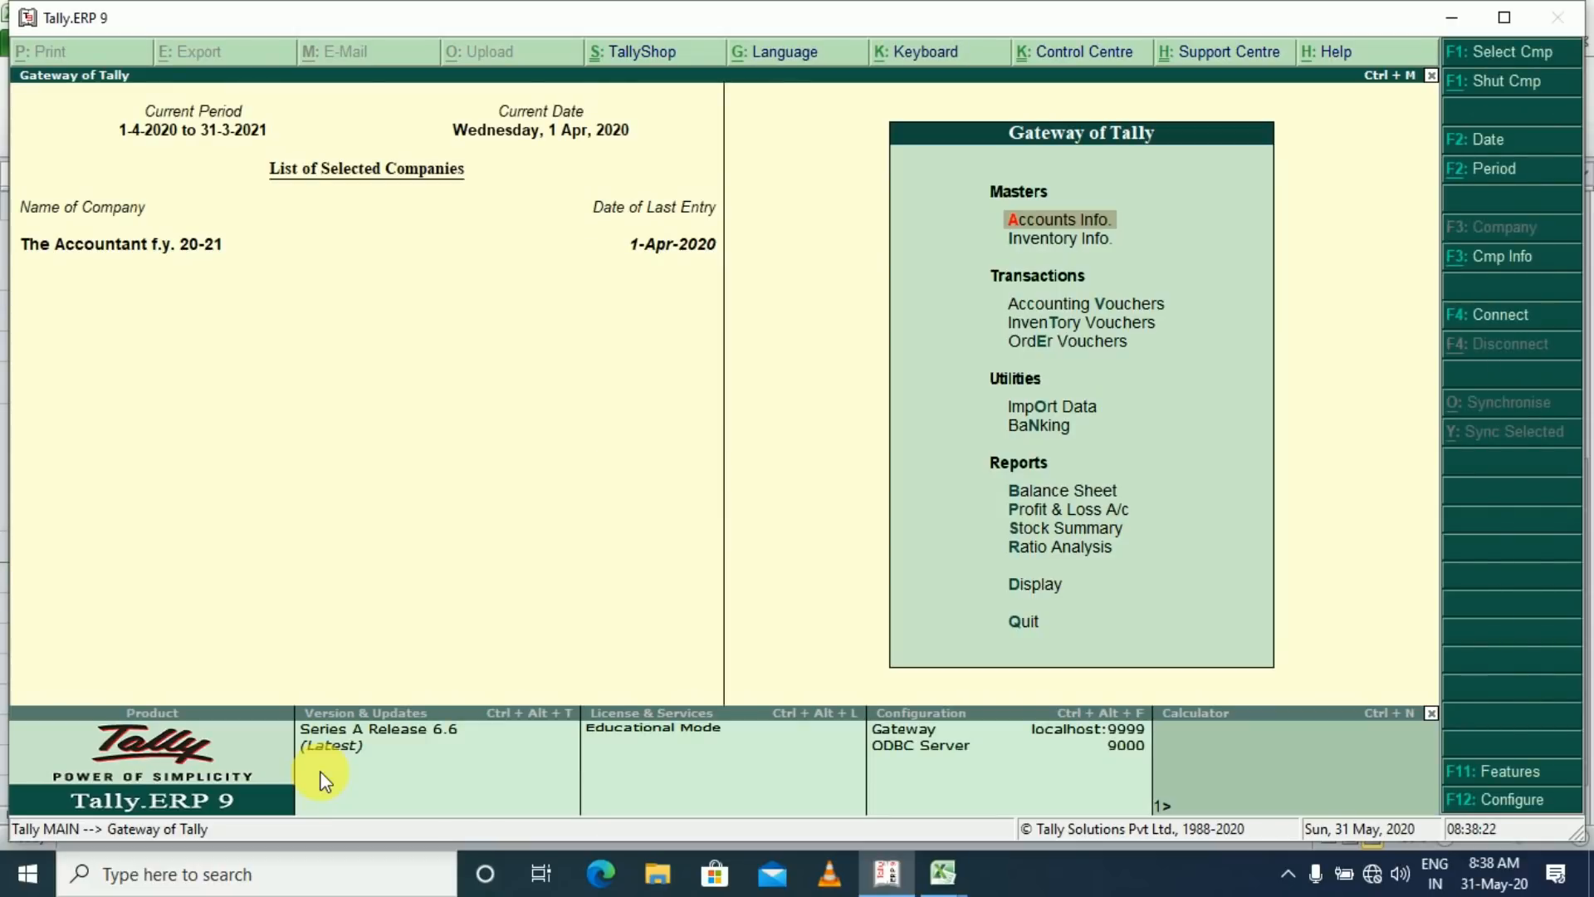
{"action": "key", "text": "p"}
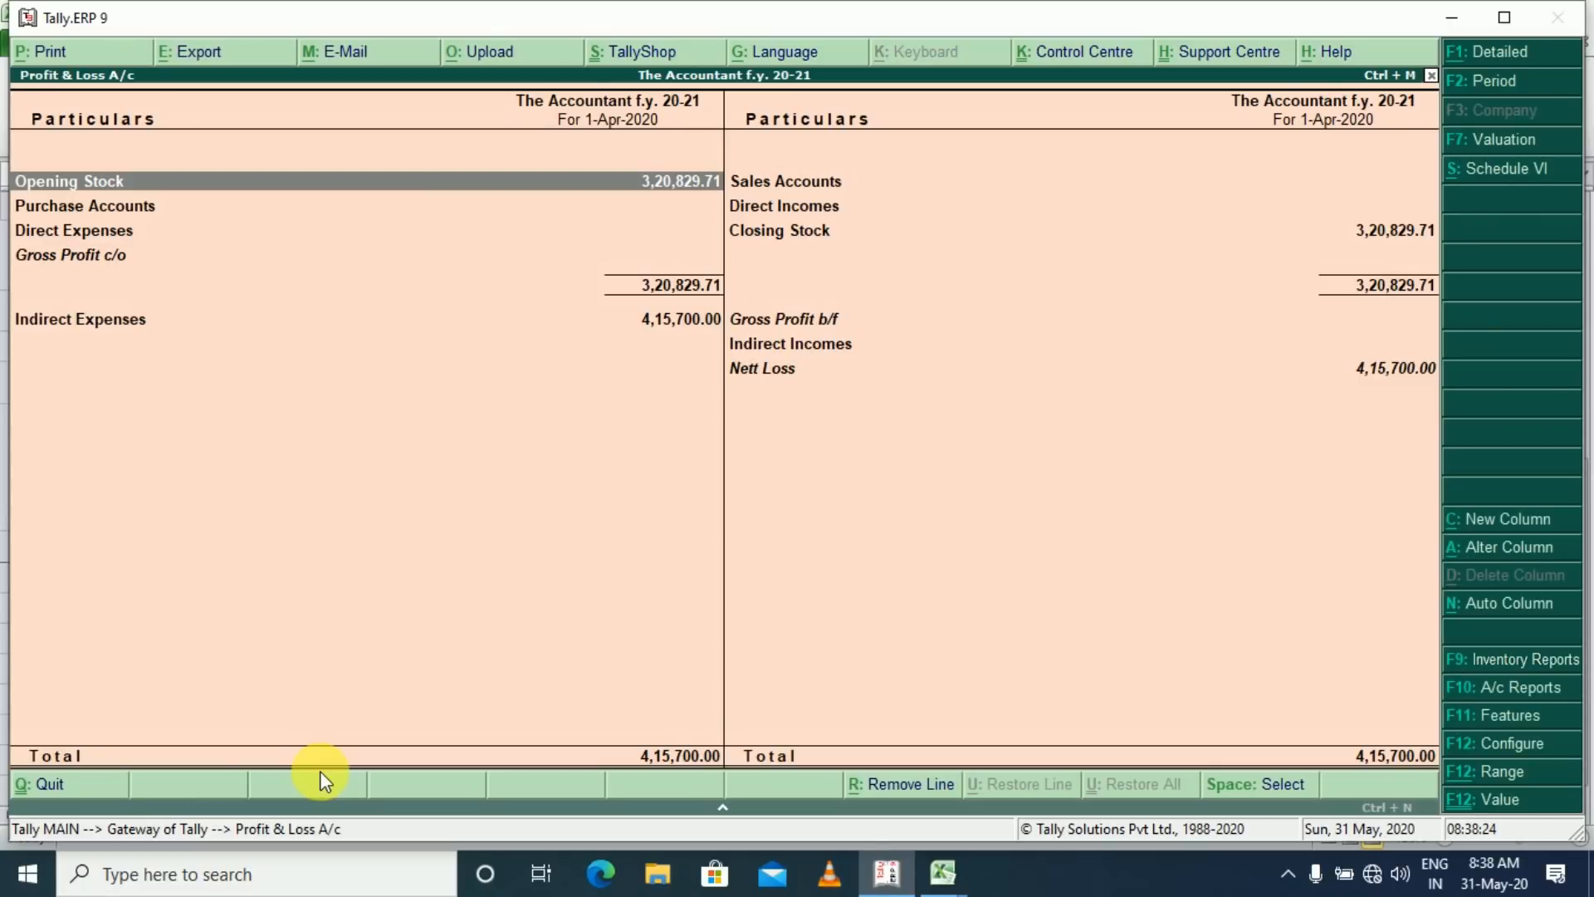
{"action": "key", "text": "alt+F1"}
{"action": "key", "text": "Down"}
{"action": "key", "text": "Down"}
{"action": "key", "text": "Down"}
{"action": "key", "text": "Down"}
{"action": "key", "text": "Down"}
{"action": "key", "text": "Down"}
{"action": "key", "text": "Down"}
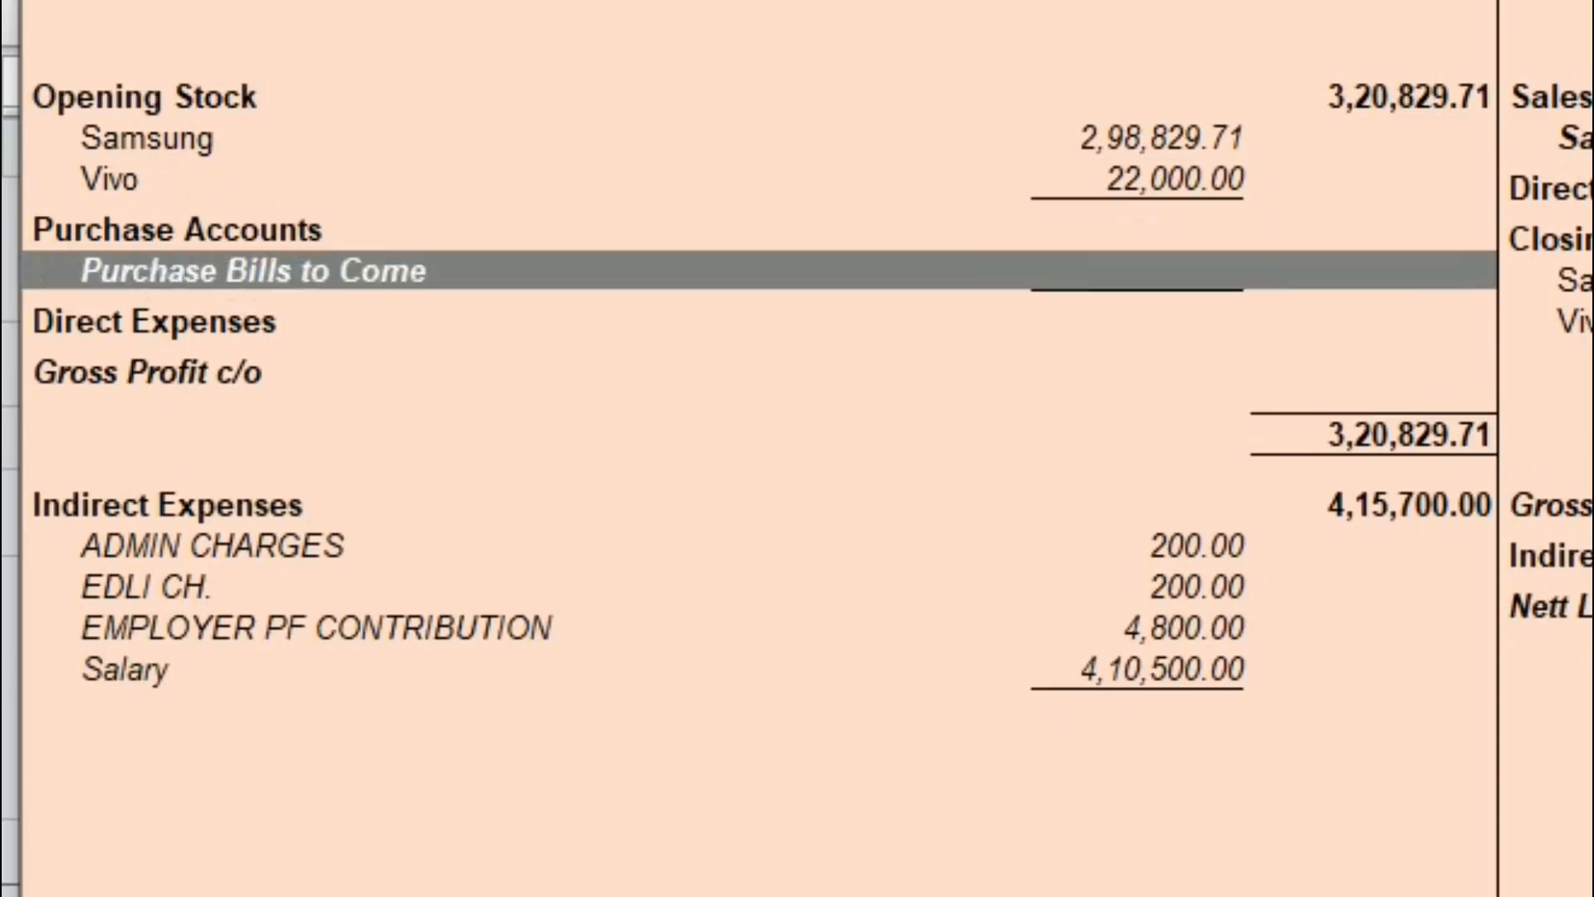
{"action": "key", "text": "Down"}
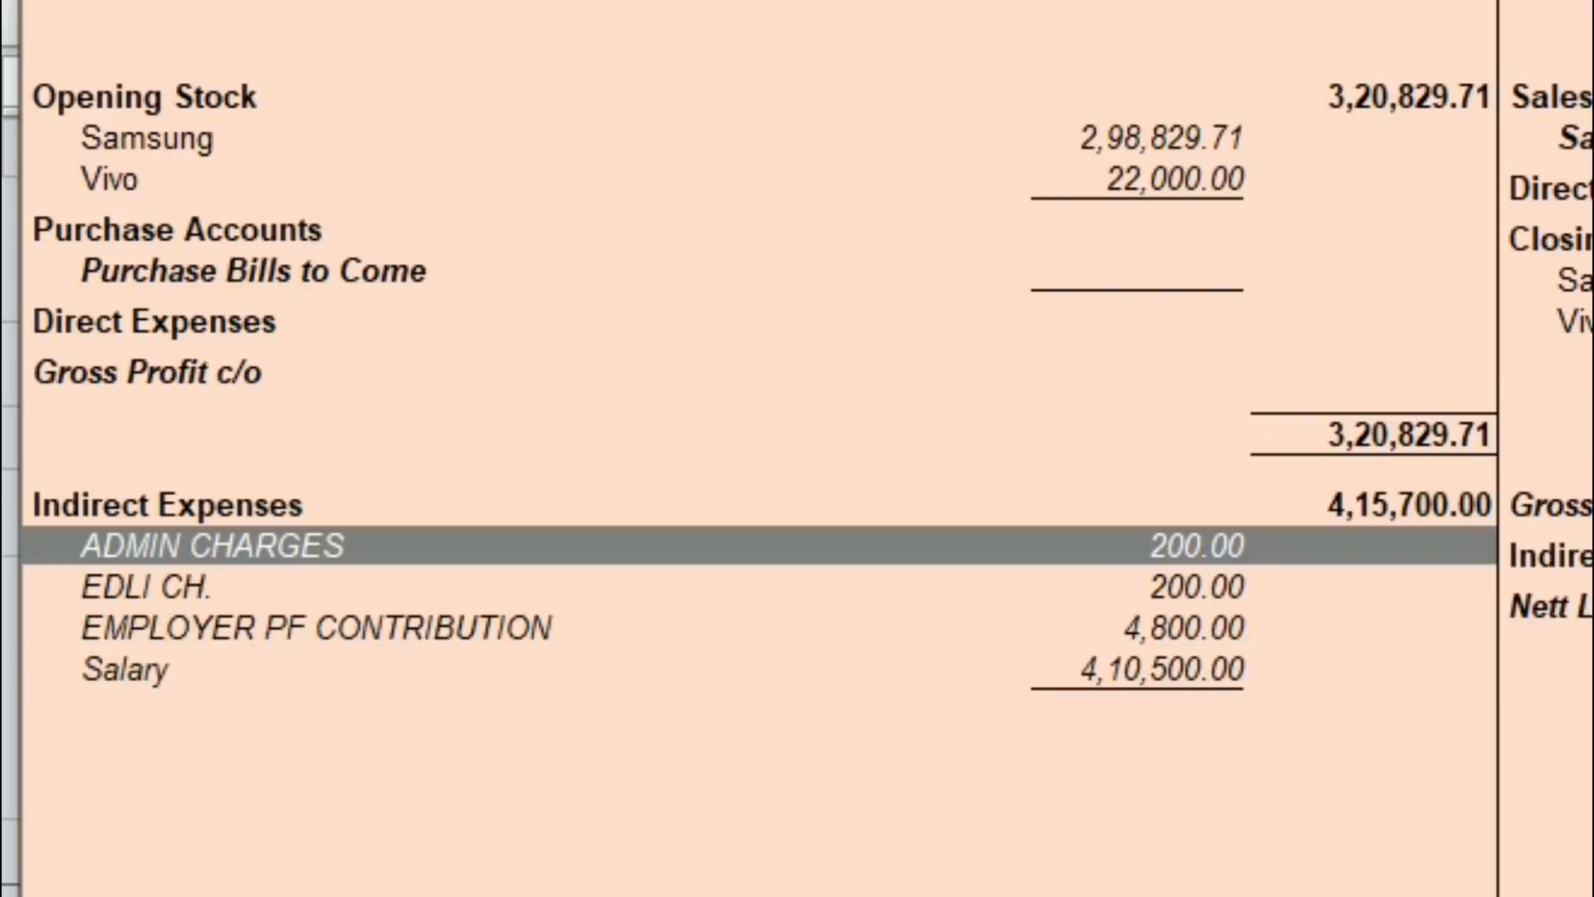
{"action": "key", "text": "Down"}
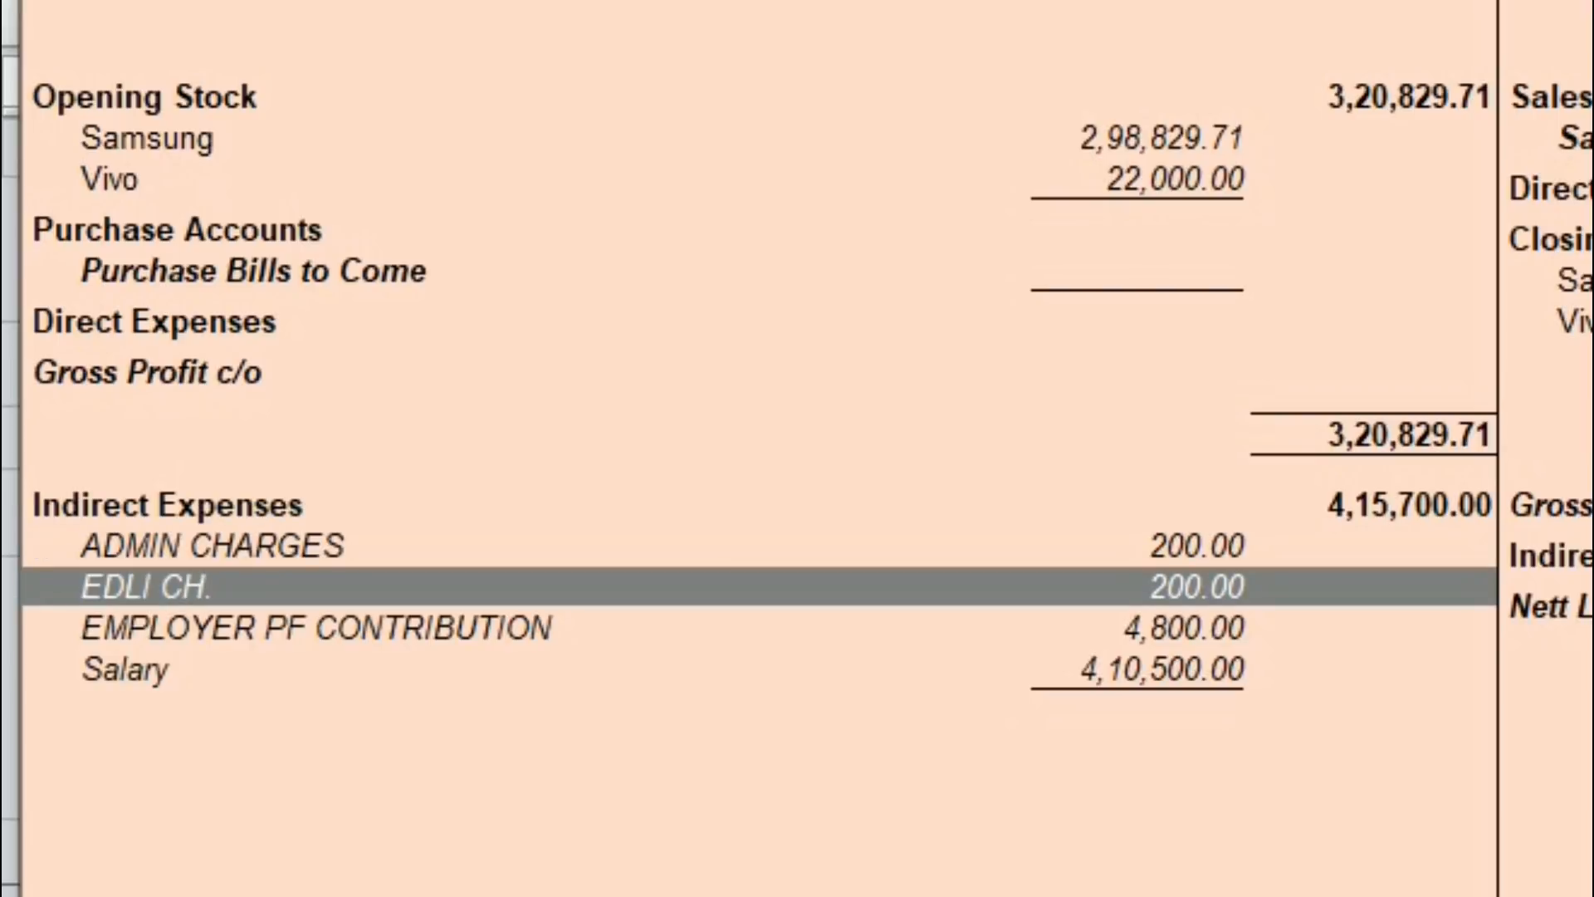
{"action": "key", "text": "Down"}
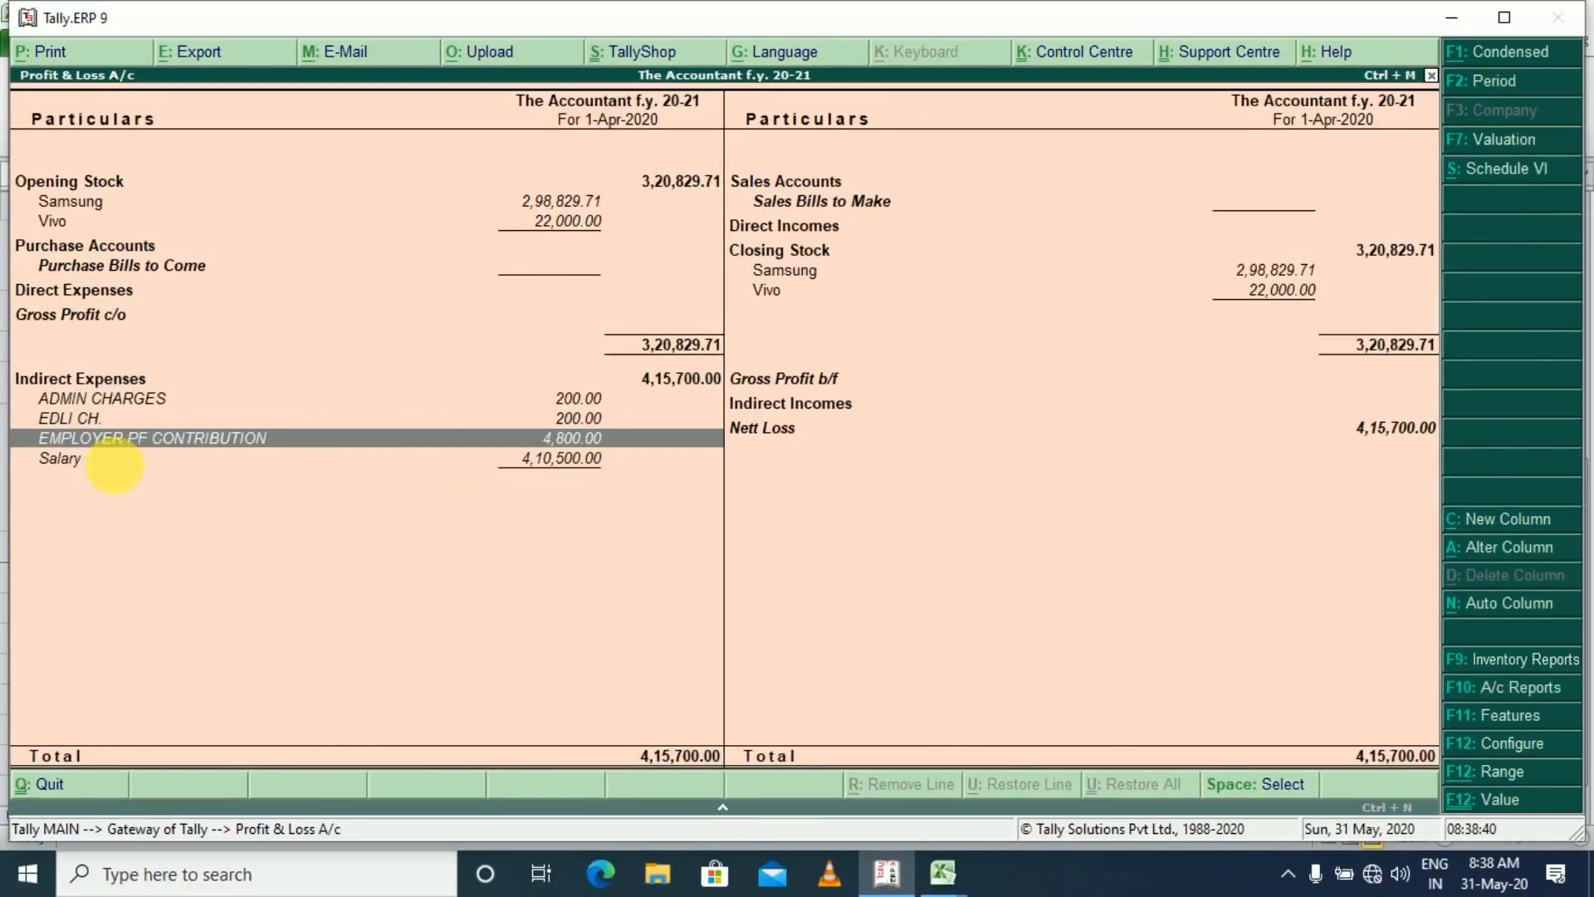
{"action": "key", "text": "Escape"}
{"action": "key", "text": "Escape"}
{"action": "key", "text": "Escape"}
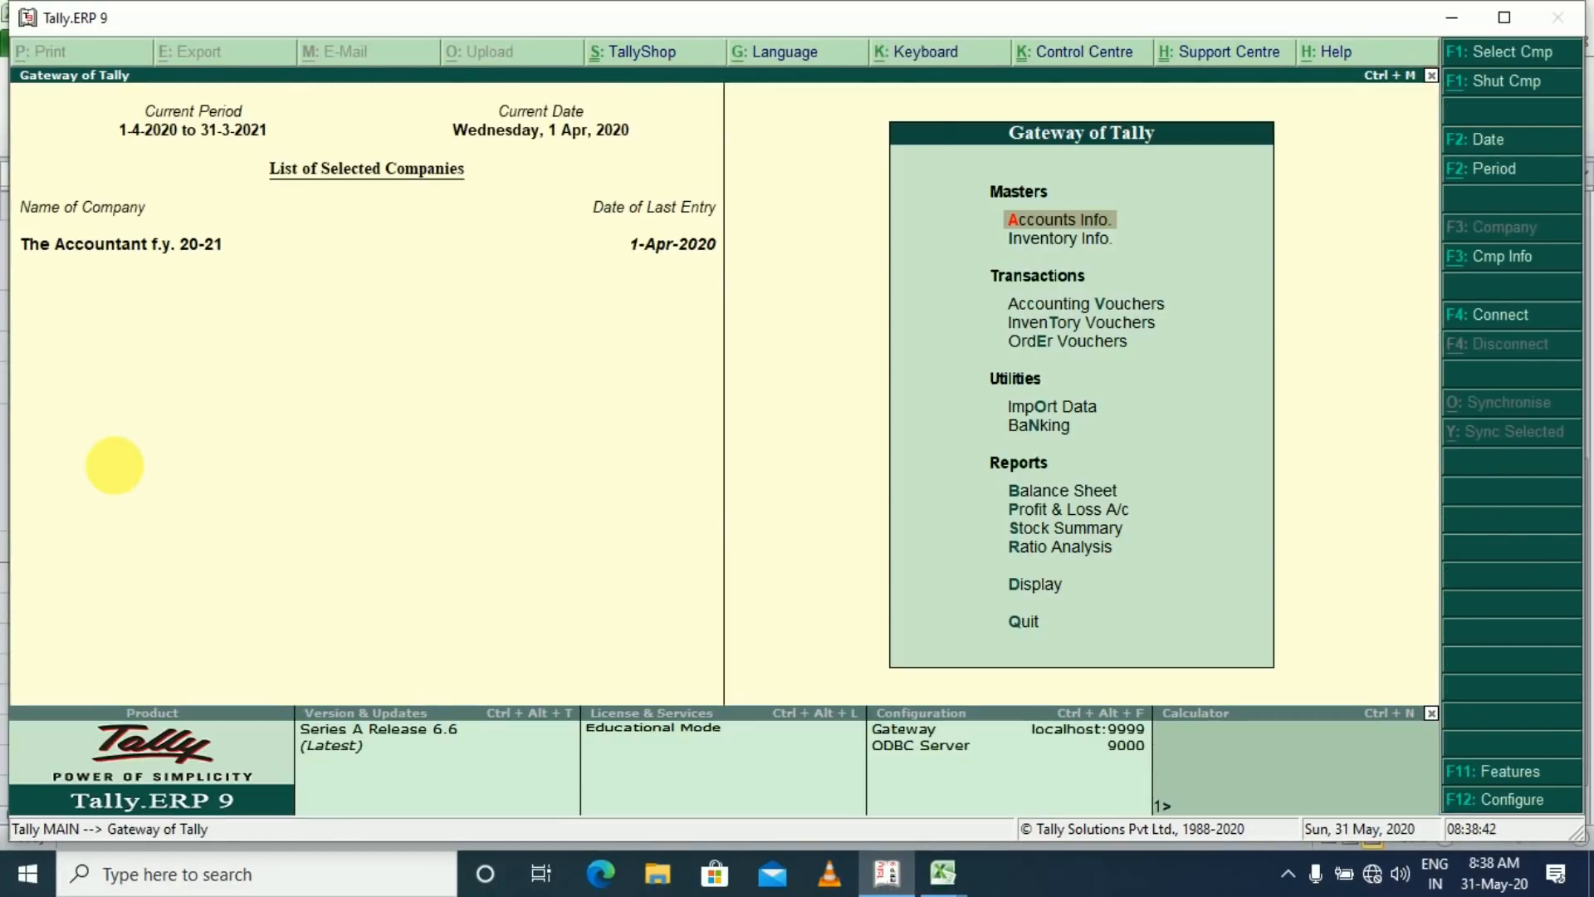
Open the detailed Balance Sheet and examine the PF PAYABLE line under current liabilities.
{"action": "key", "text": "b"}
{"action": "key", "text": "alt+F1"}
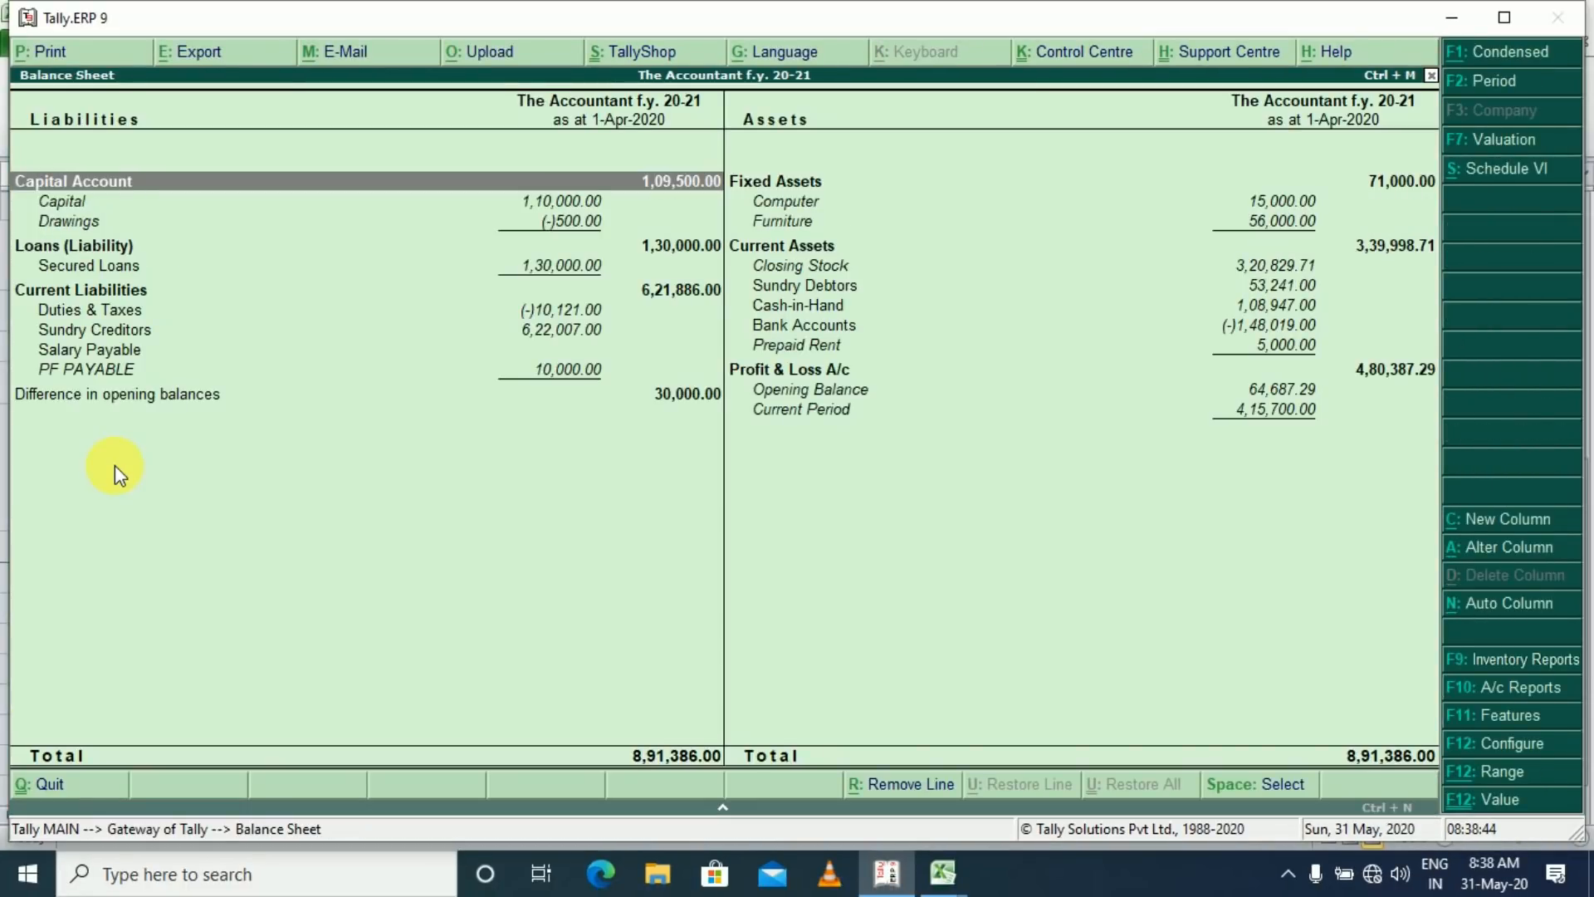
{"action": "key", "text": "Down"}
{"action": "key", "text": "Down"}
{"action": "key", "text": "Down"}
{"action": "key", "text": "Down"}
{"action": "key", "text": "Down"}
{"action": "key", "text": "Down"}
{"action": "key", "text": "Down"}
{"action": "key", "text": "Down"}
{"action": "key", "text": "Down"}
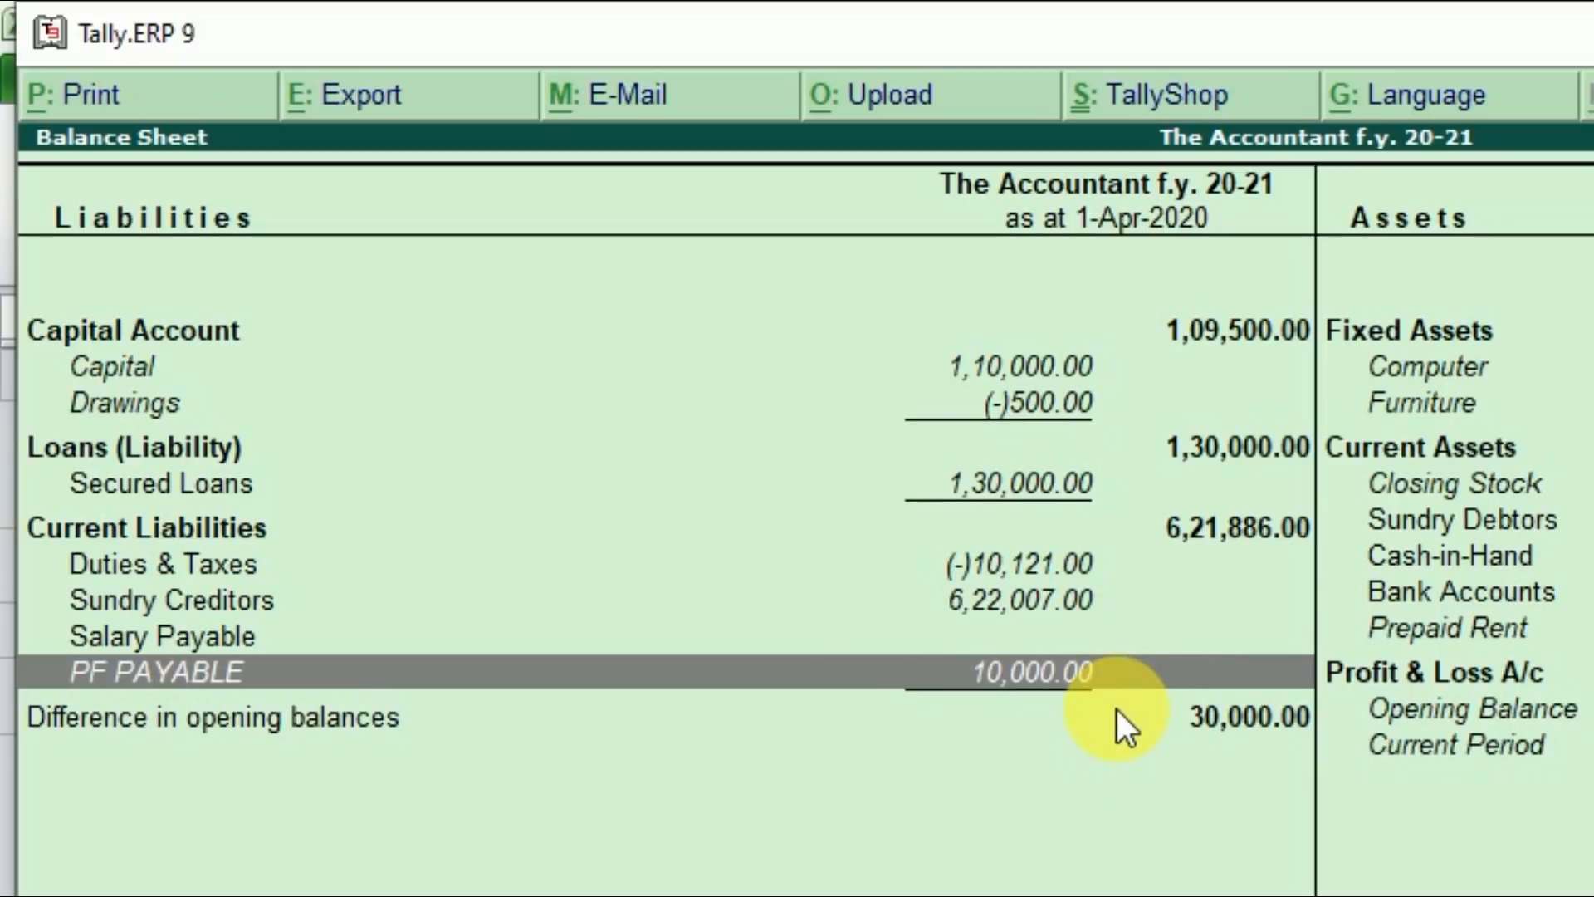
Return to Tally's Gateway and start a new Payment voucher from accounting vouchers.
{"action": "key", "text": "alt+Tab"}
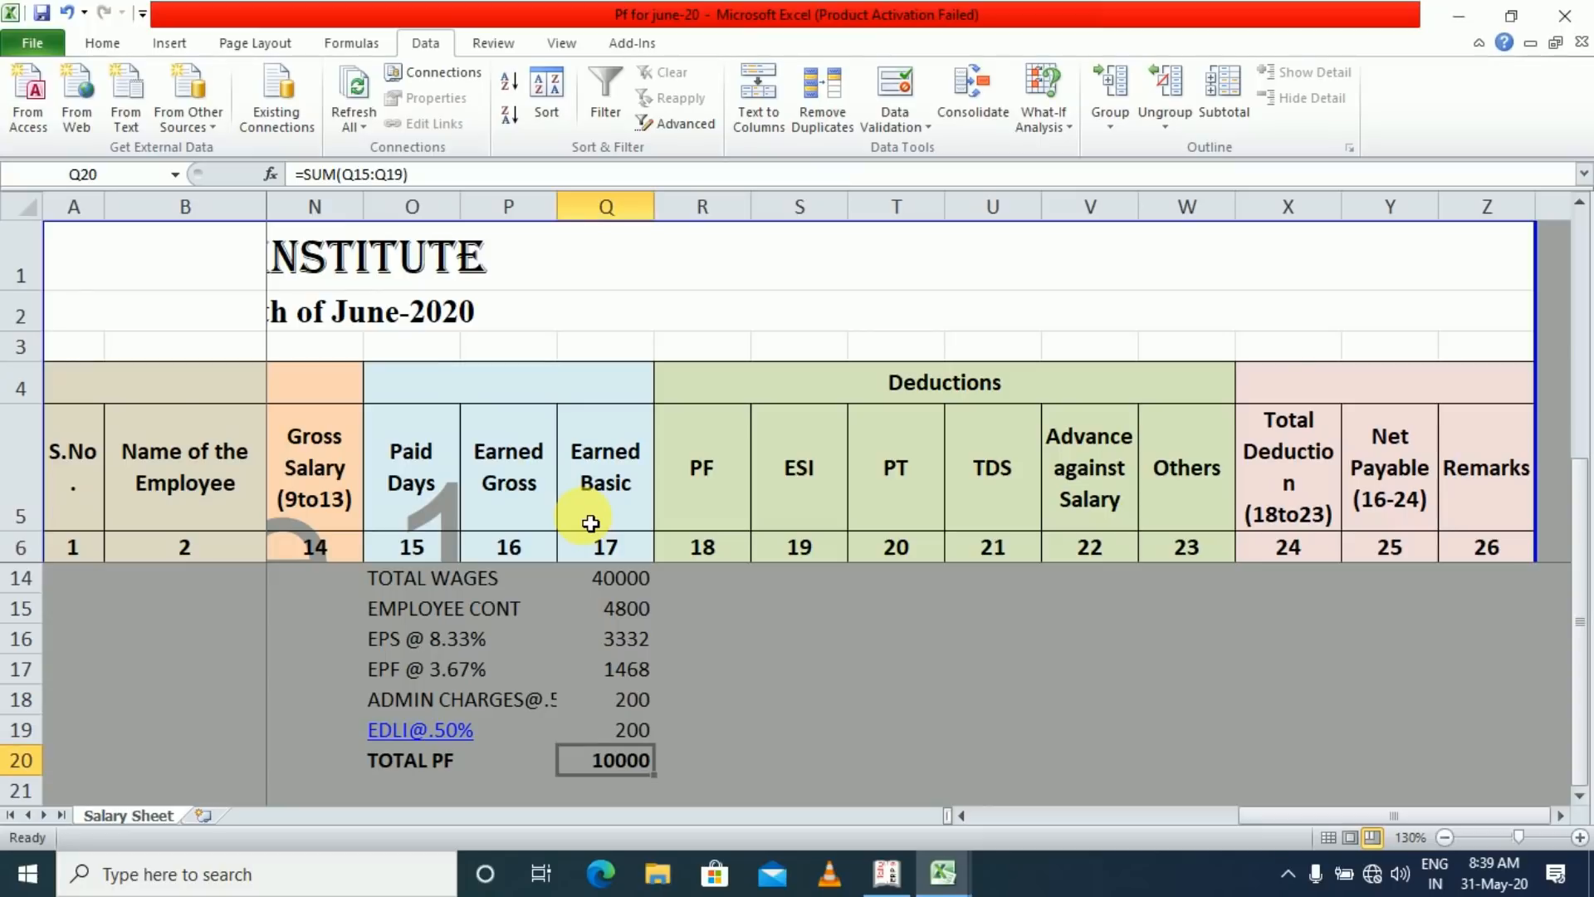
{"action": "key", "text": "alt+Tab"}
{"action": "key", "text": "Escape"}
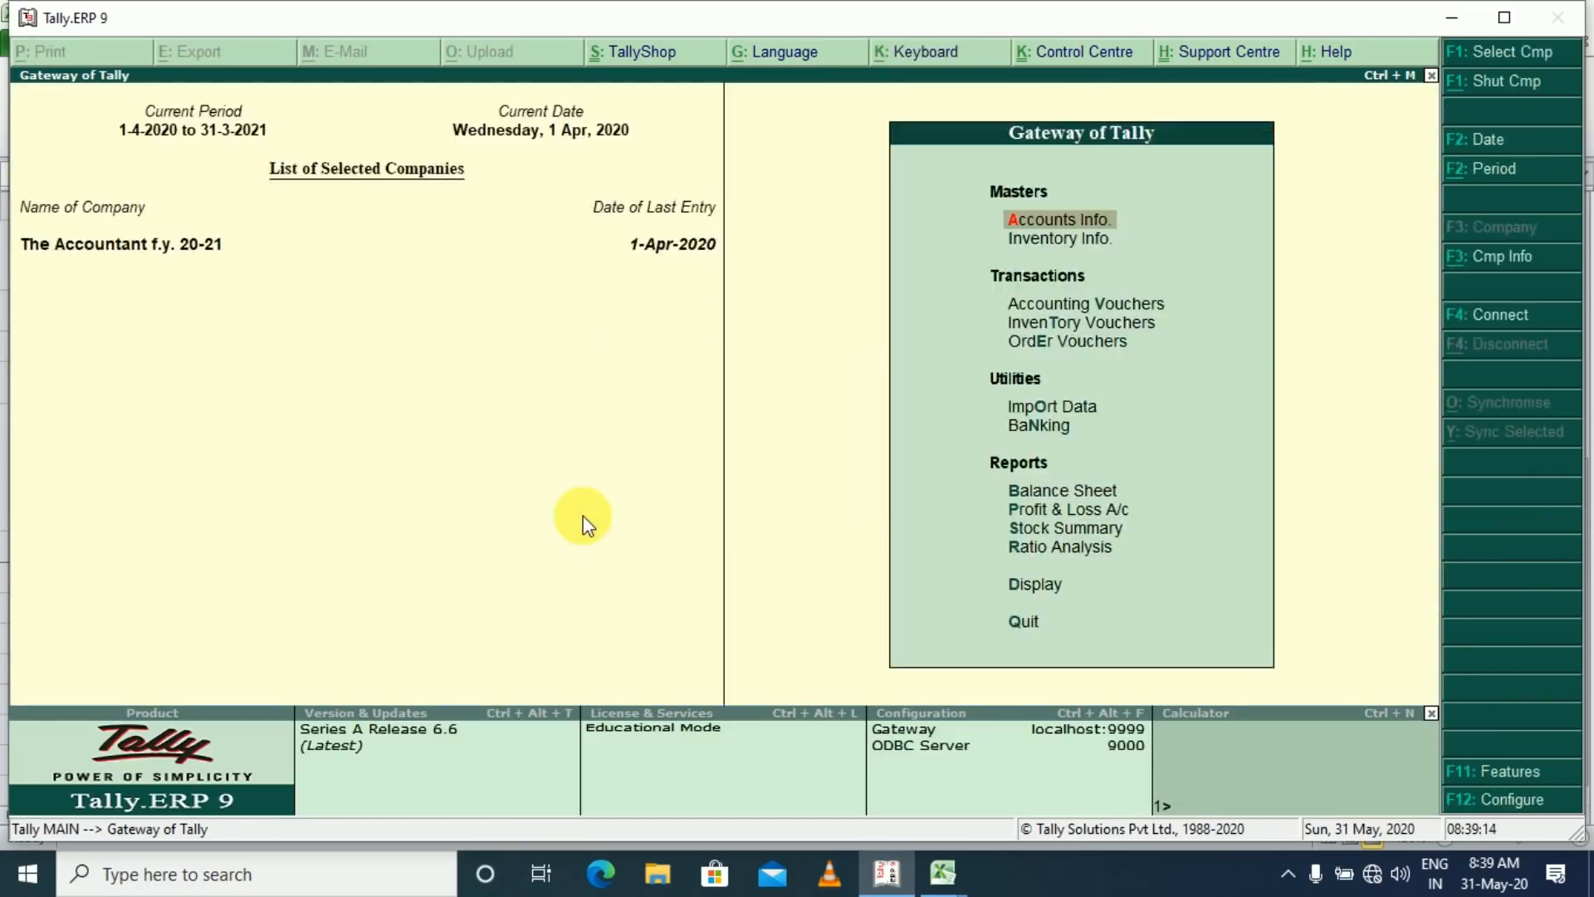
{"action": "key", "text": "Escape"}
{"action": "key", "text": "n"}
{"action": "key", "text": "Down"}
{"action": "key", "text": "Down"}
{"action": "key", "text": "Down"}
{"action": "key", "text": "Up"}
{"action": "key", "text": "Return"}
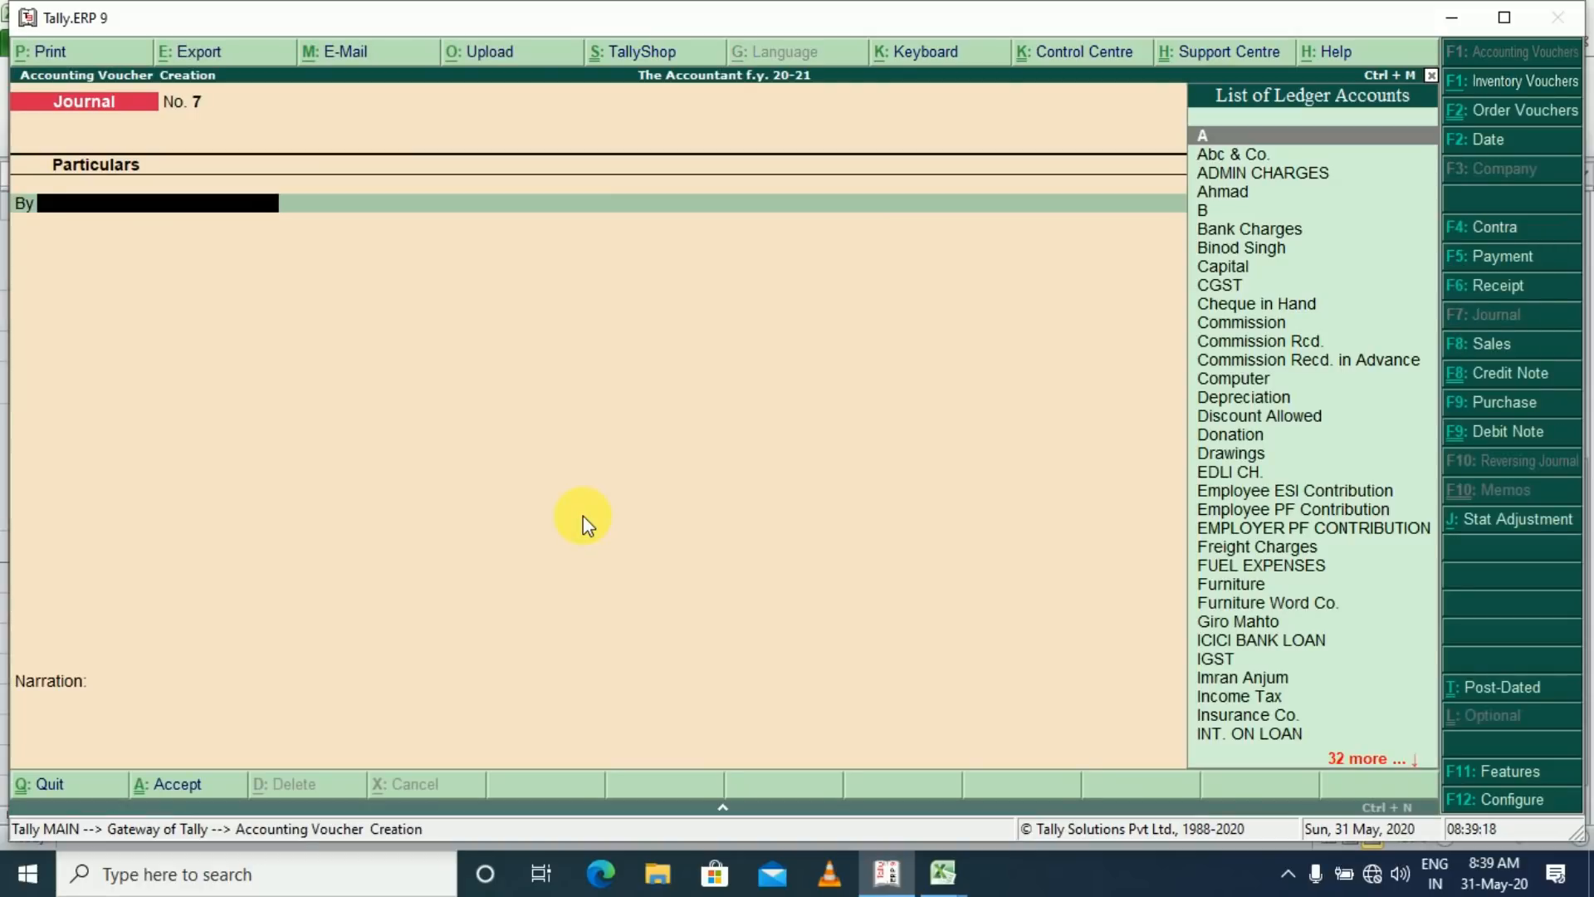
{"action": "key", "text": "F5"}
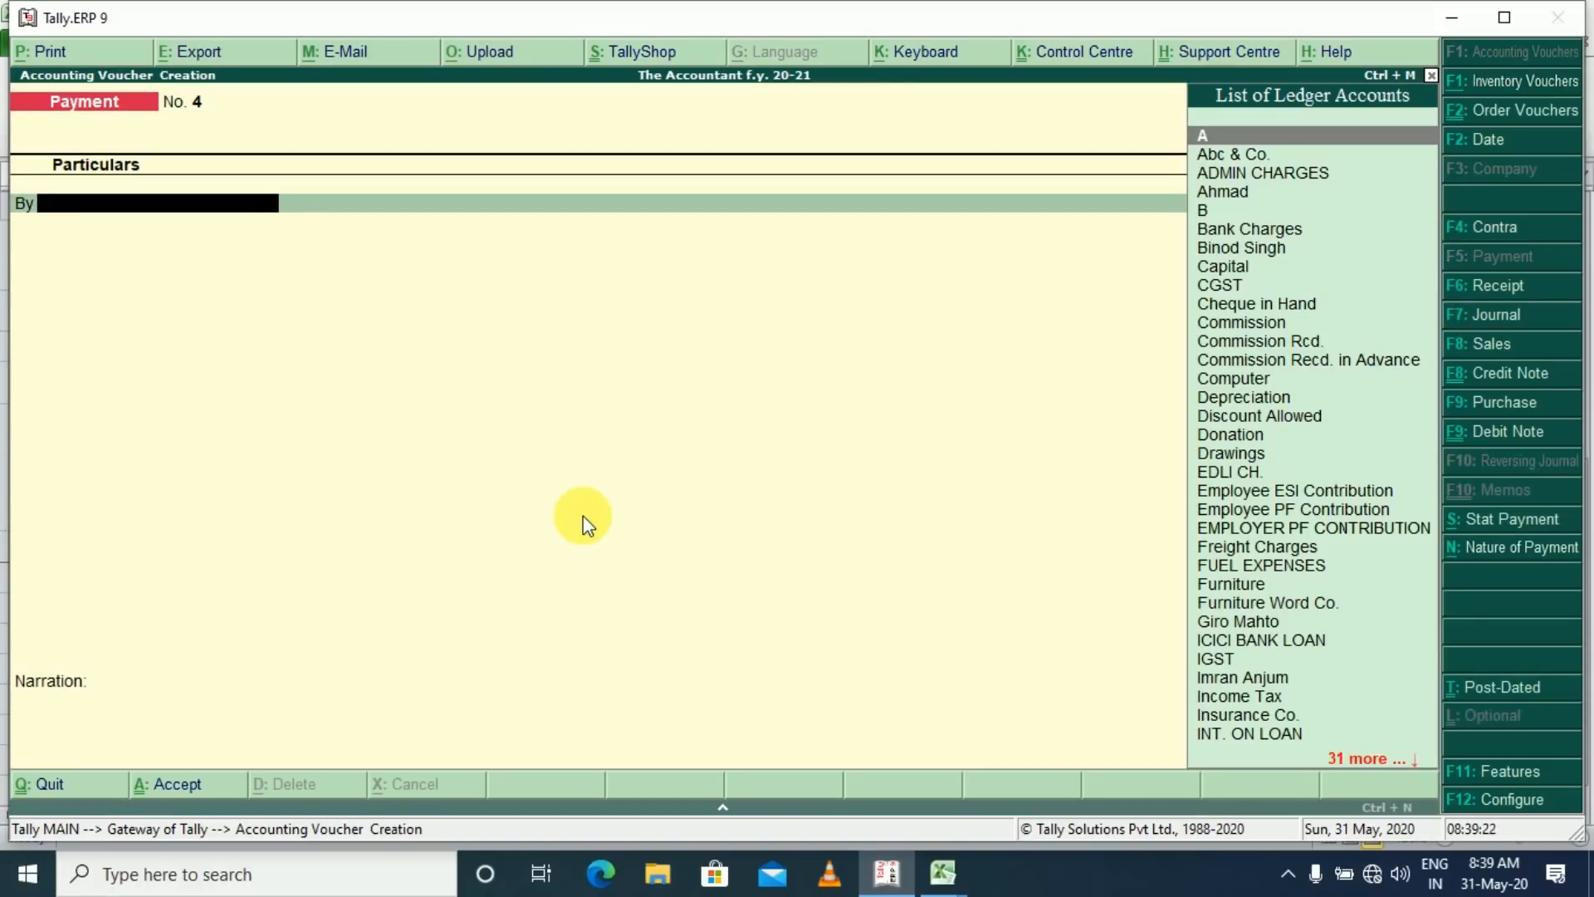
Debit the PF PAYABLE ledger with 10000 in the payment voucher.
{"action": "type", "text": "PF"}
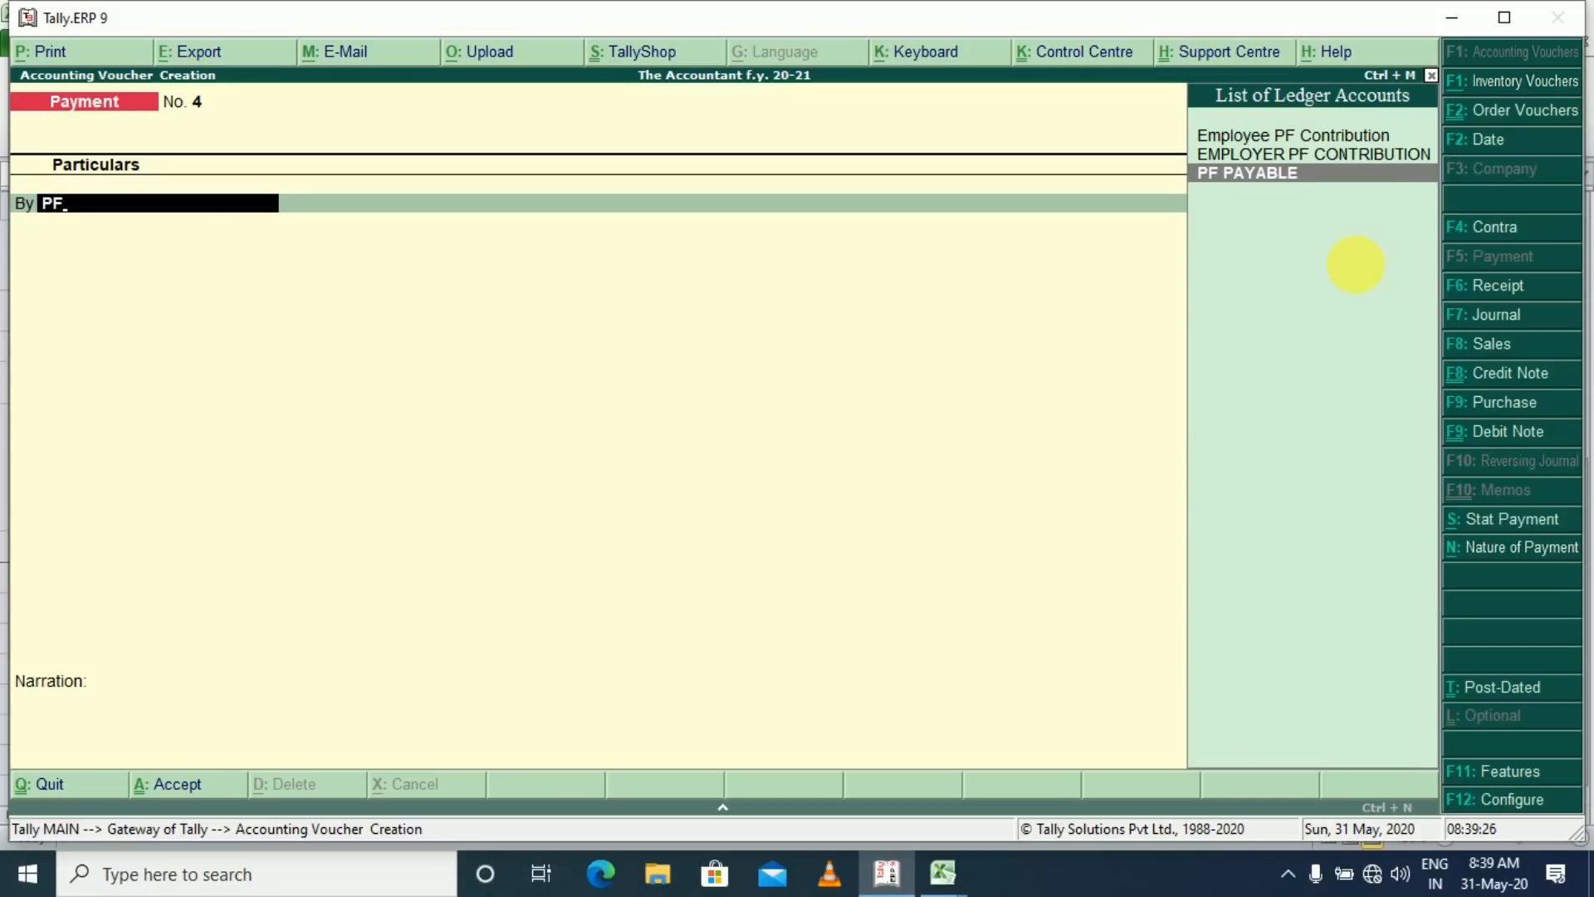
{"action": "key", "text": "Return"}
{"action": "type", "text": "1000"}
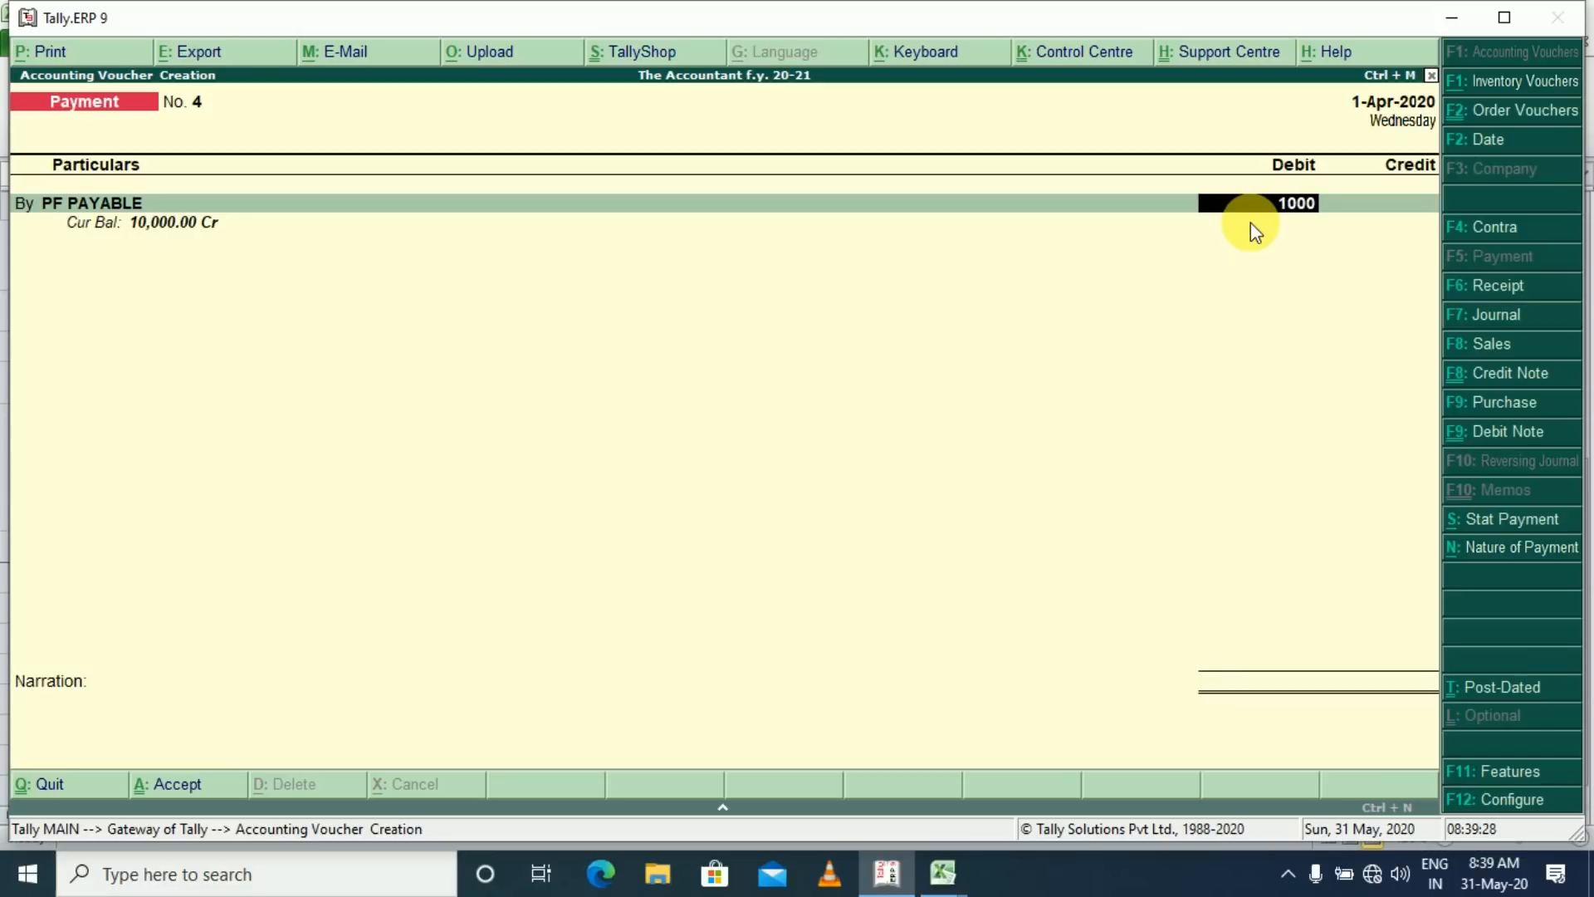
{"action": "type", "text": "0"}
{"action": "key", "text": "Return"}
Credit the Sbi bank ledger with 10000 and accept the PF payment voucher.
{"action": "key", "text": "Return"}
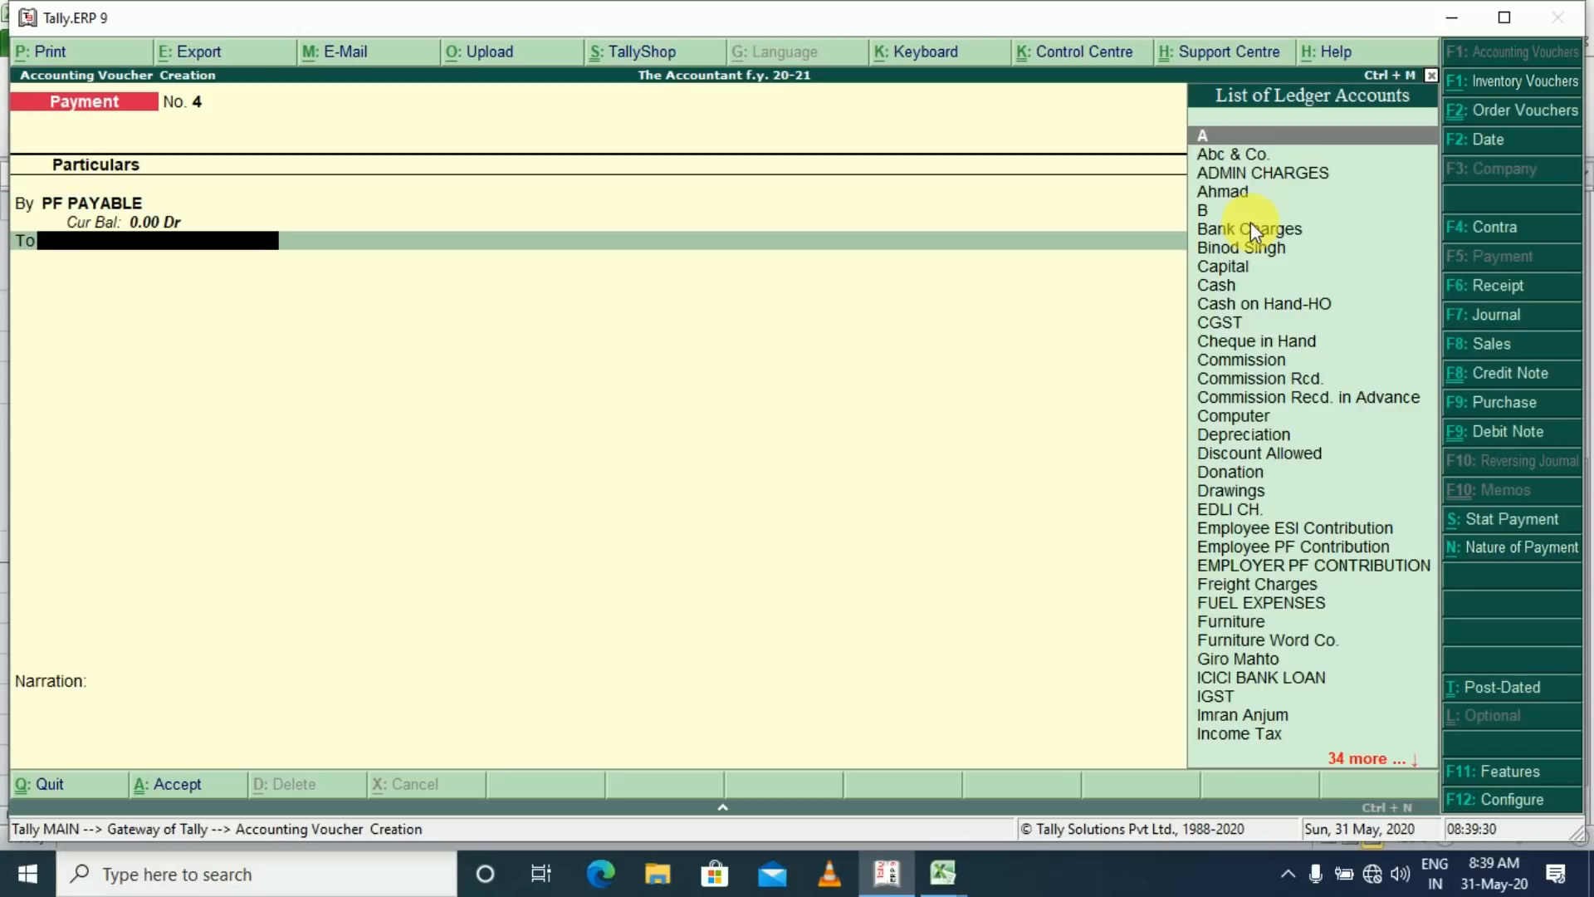
{"action": "type", "text": "sbi"}
{"action": "key", "text": "Return"}
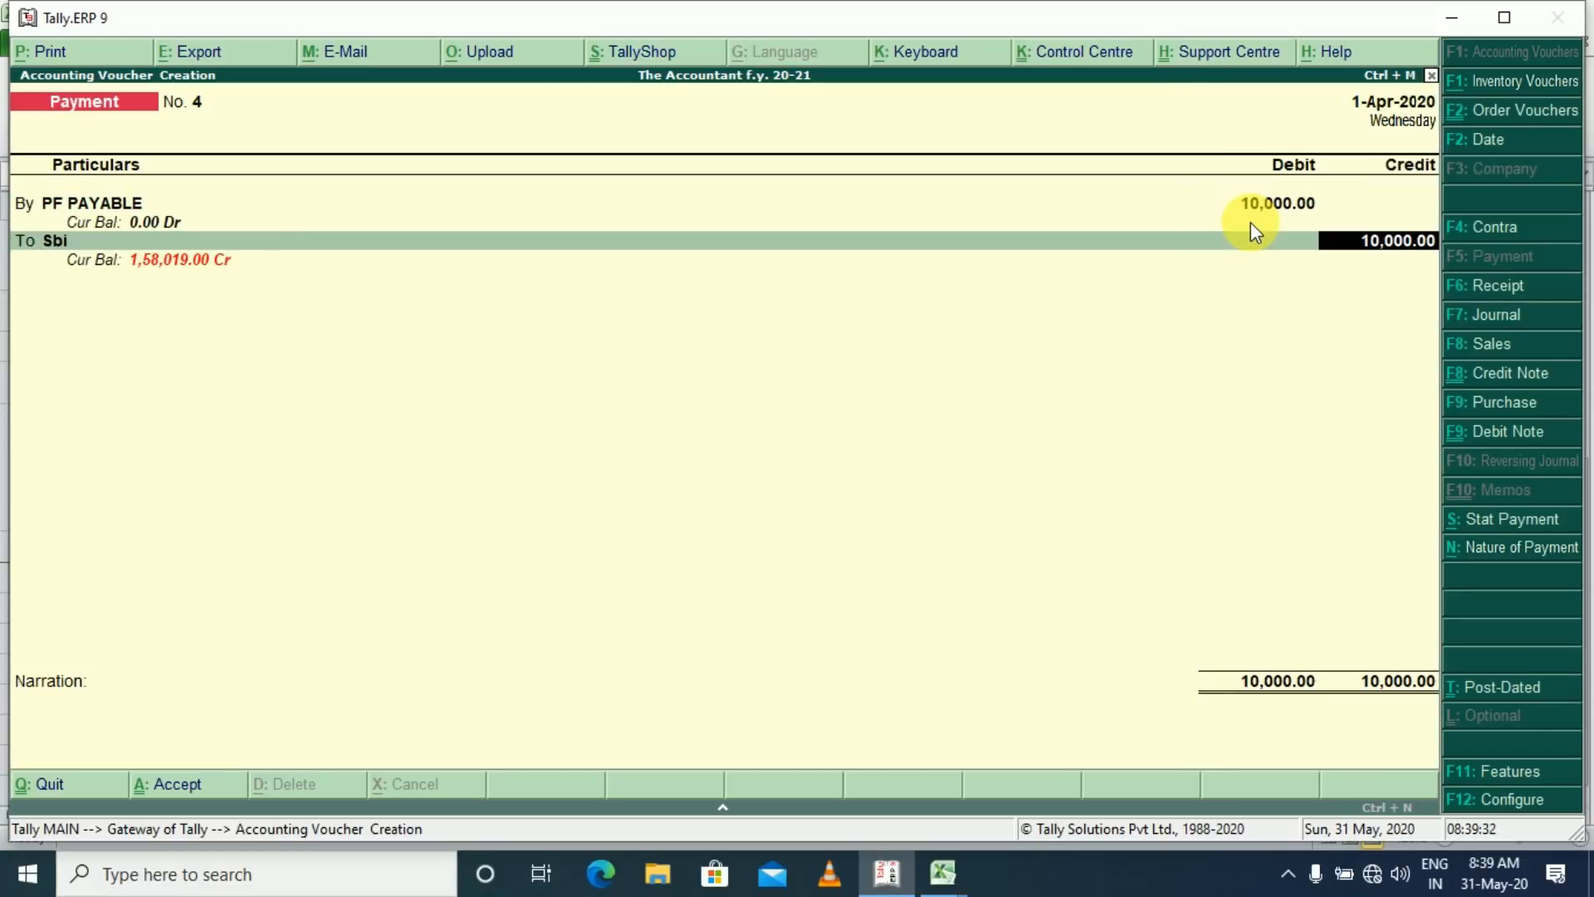
{"action": "key", "text": "Return"}
{"action": "key", "text": "Return"}
{"action": "key", "text": "Return"}
{"action": "key", "text": "Return"}
{"action": "key", "text": "Return"}
{"action": "key", "text": "Return"}
{"action": "key", "text": "Return"}
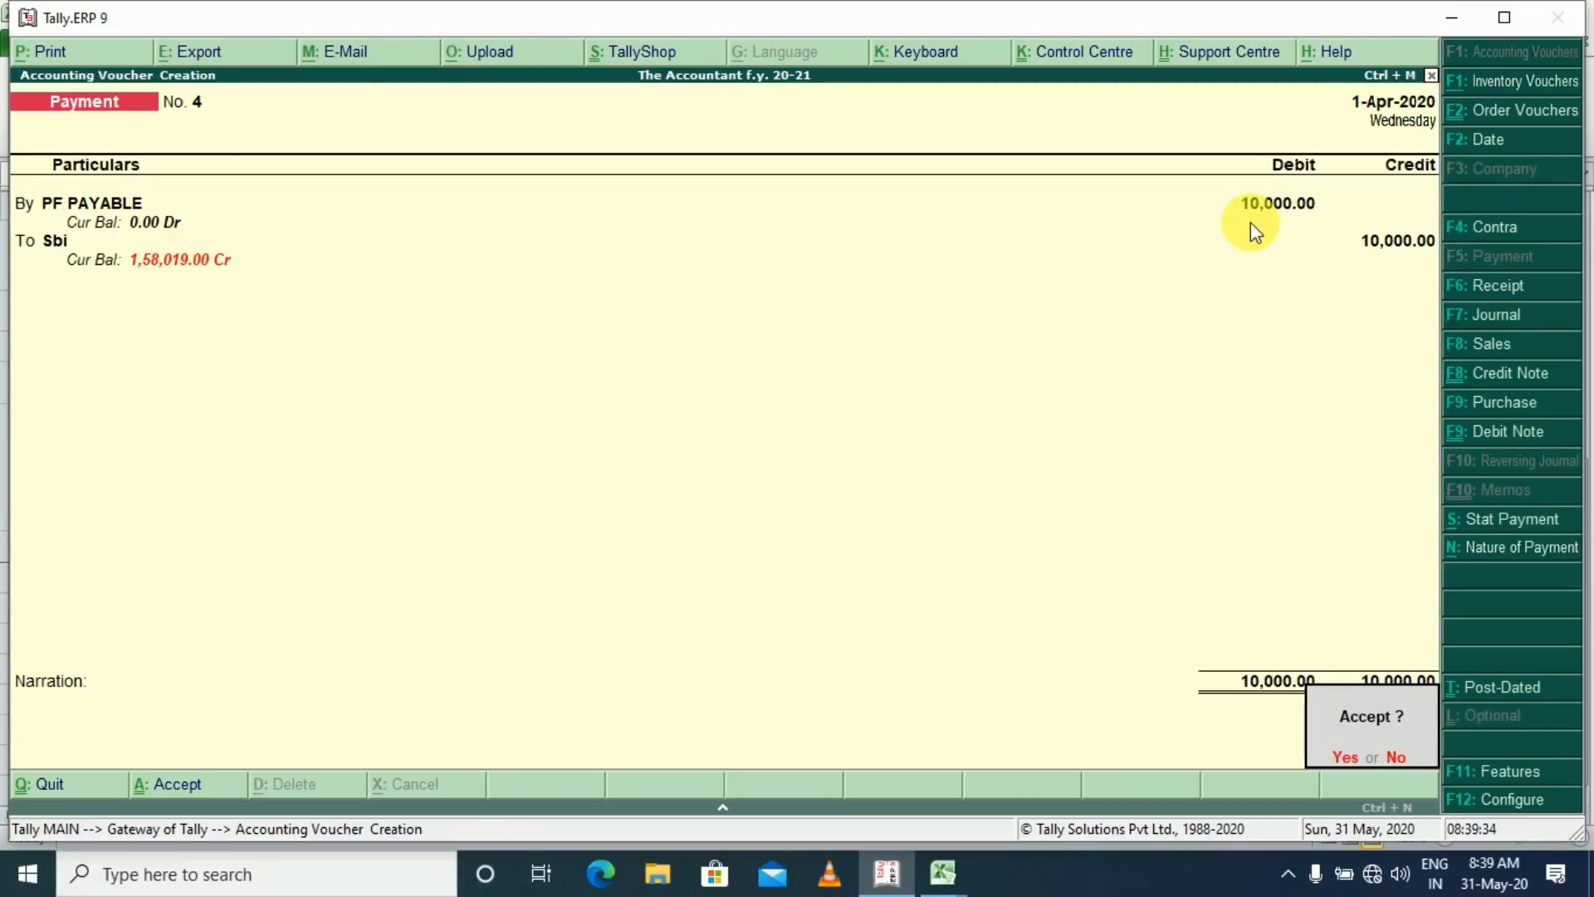
{"action": "key", "text": "Return"}
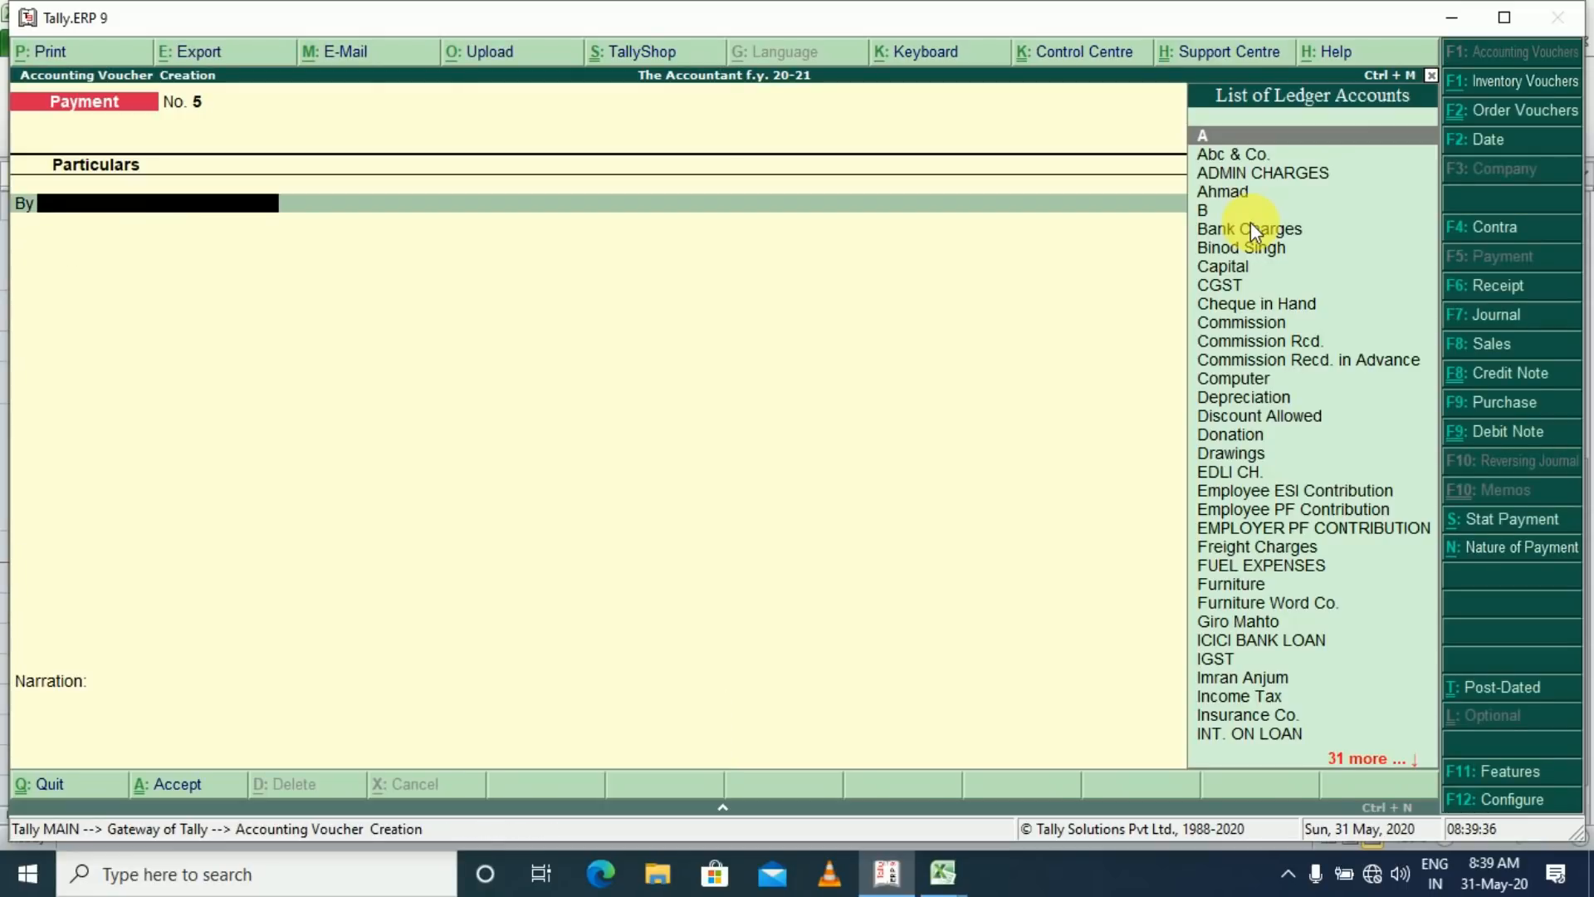
Examine the ESI, earned gross and paid days columns in both salary workbooks.
{"action": "key", "text": "alt+Tab"}
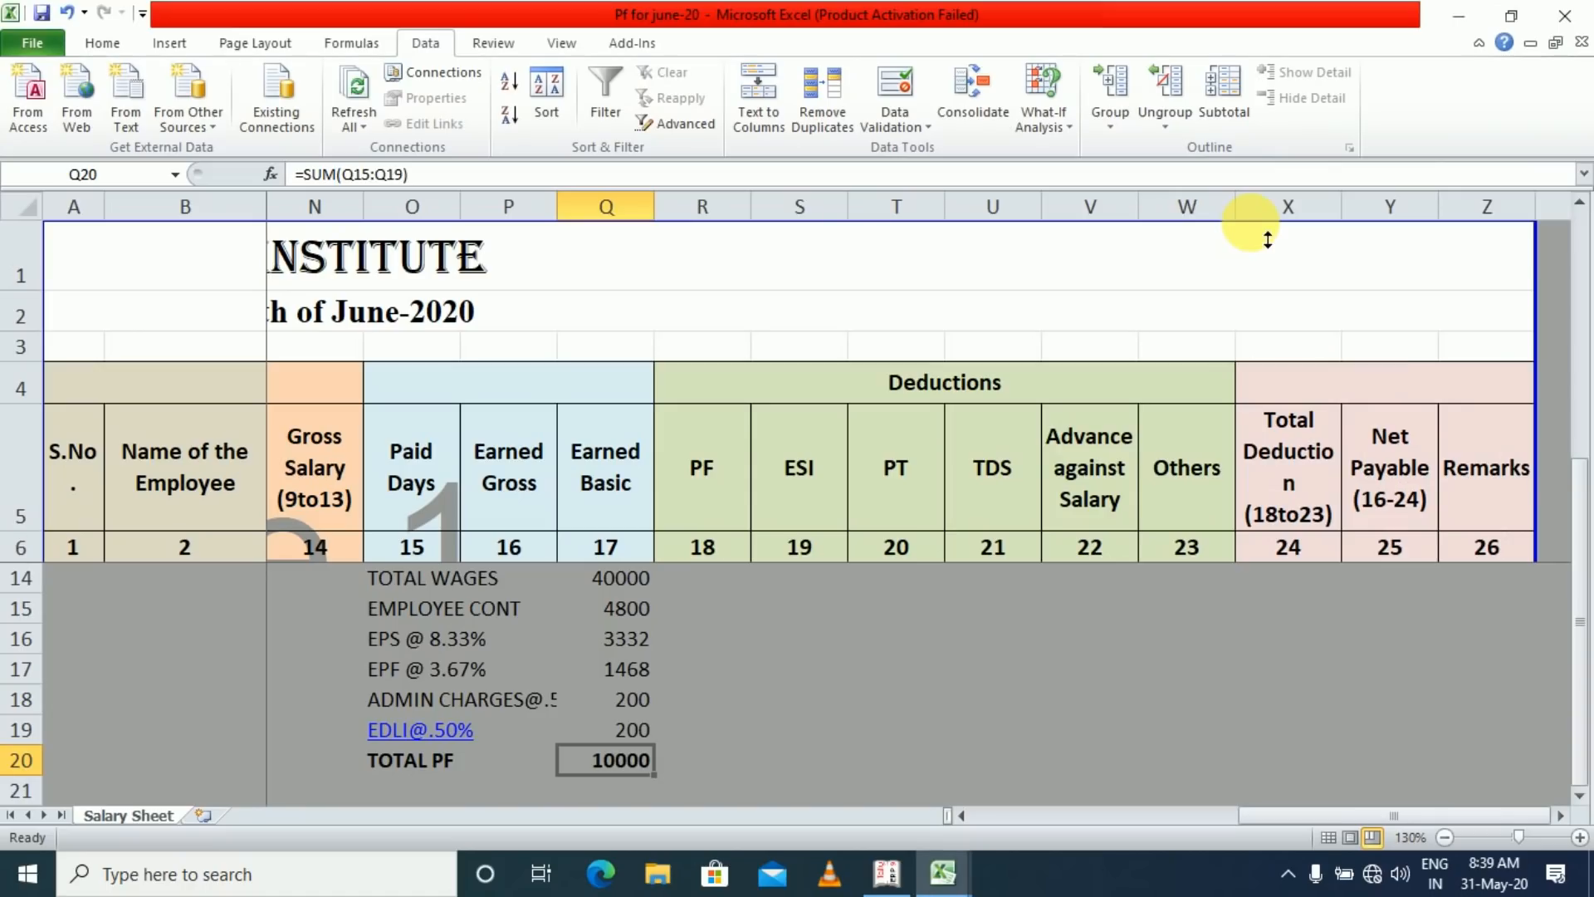
{"action": "left_click", "coordinate": [822, 468]}
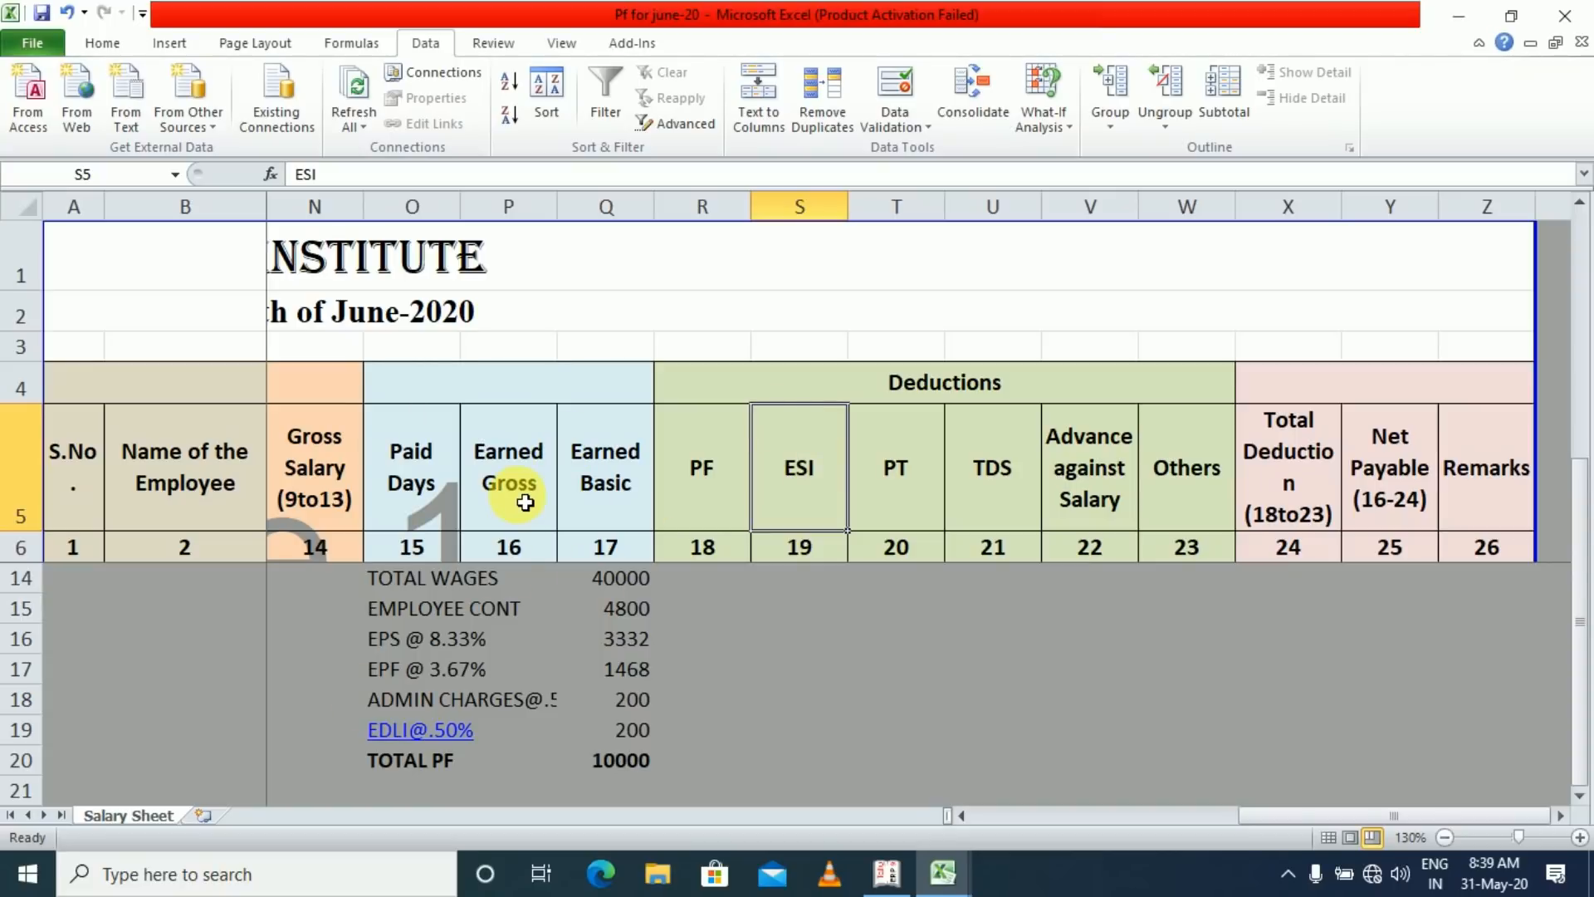
{"action": "left_click", "coordinate": [799, 608]}
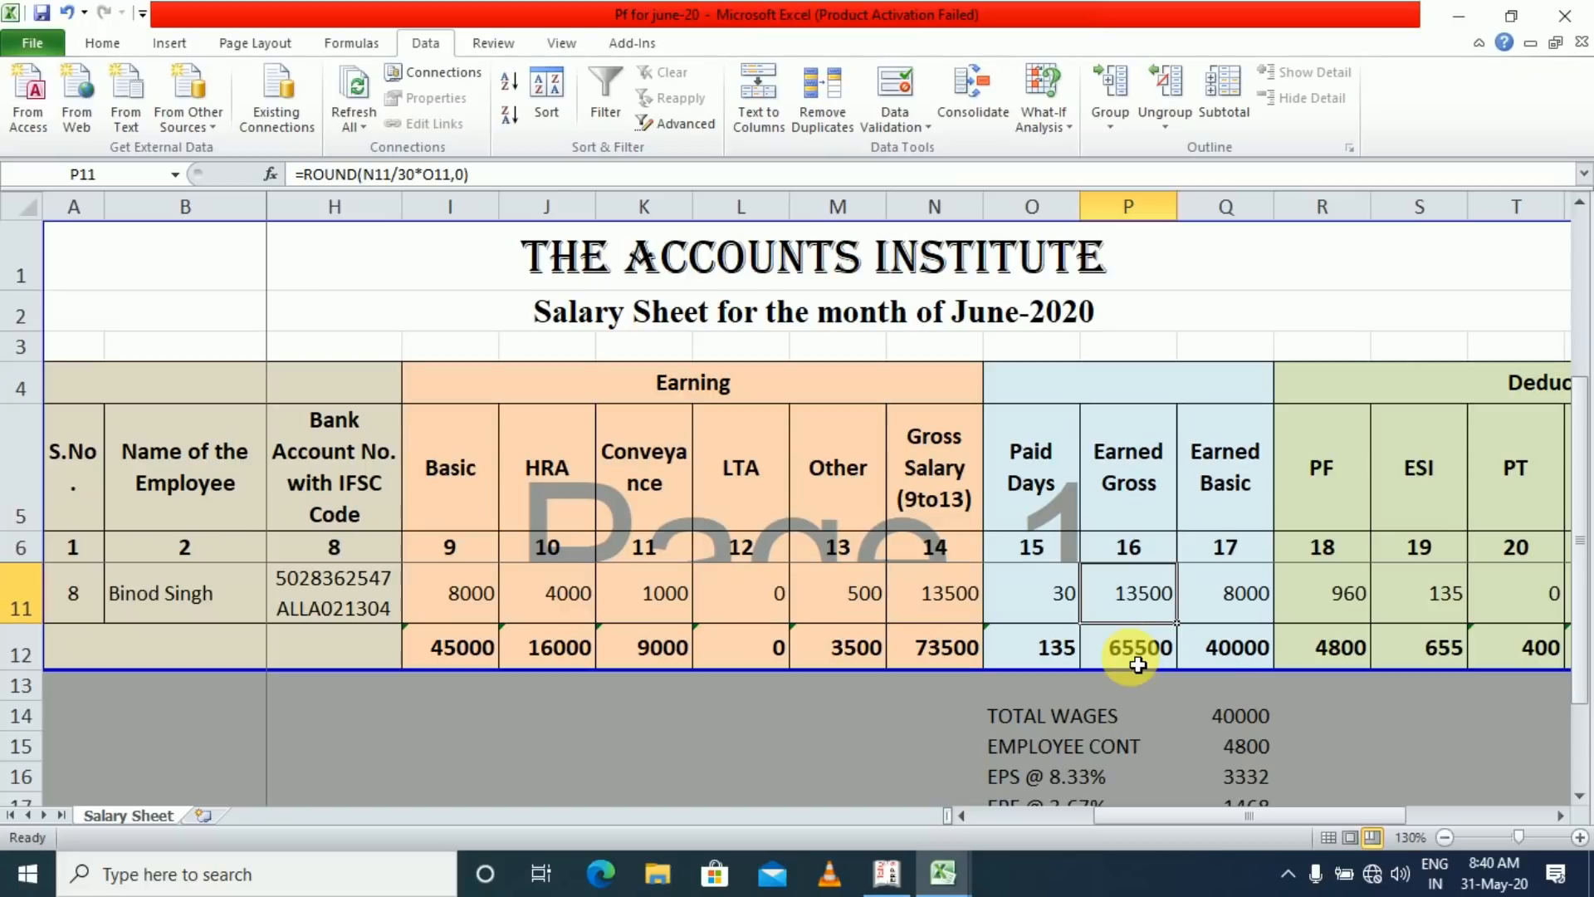
{"action": "left_click", "coordinate": [953, 606]}
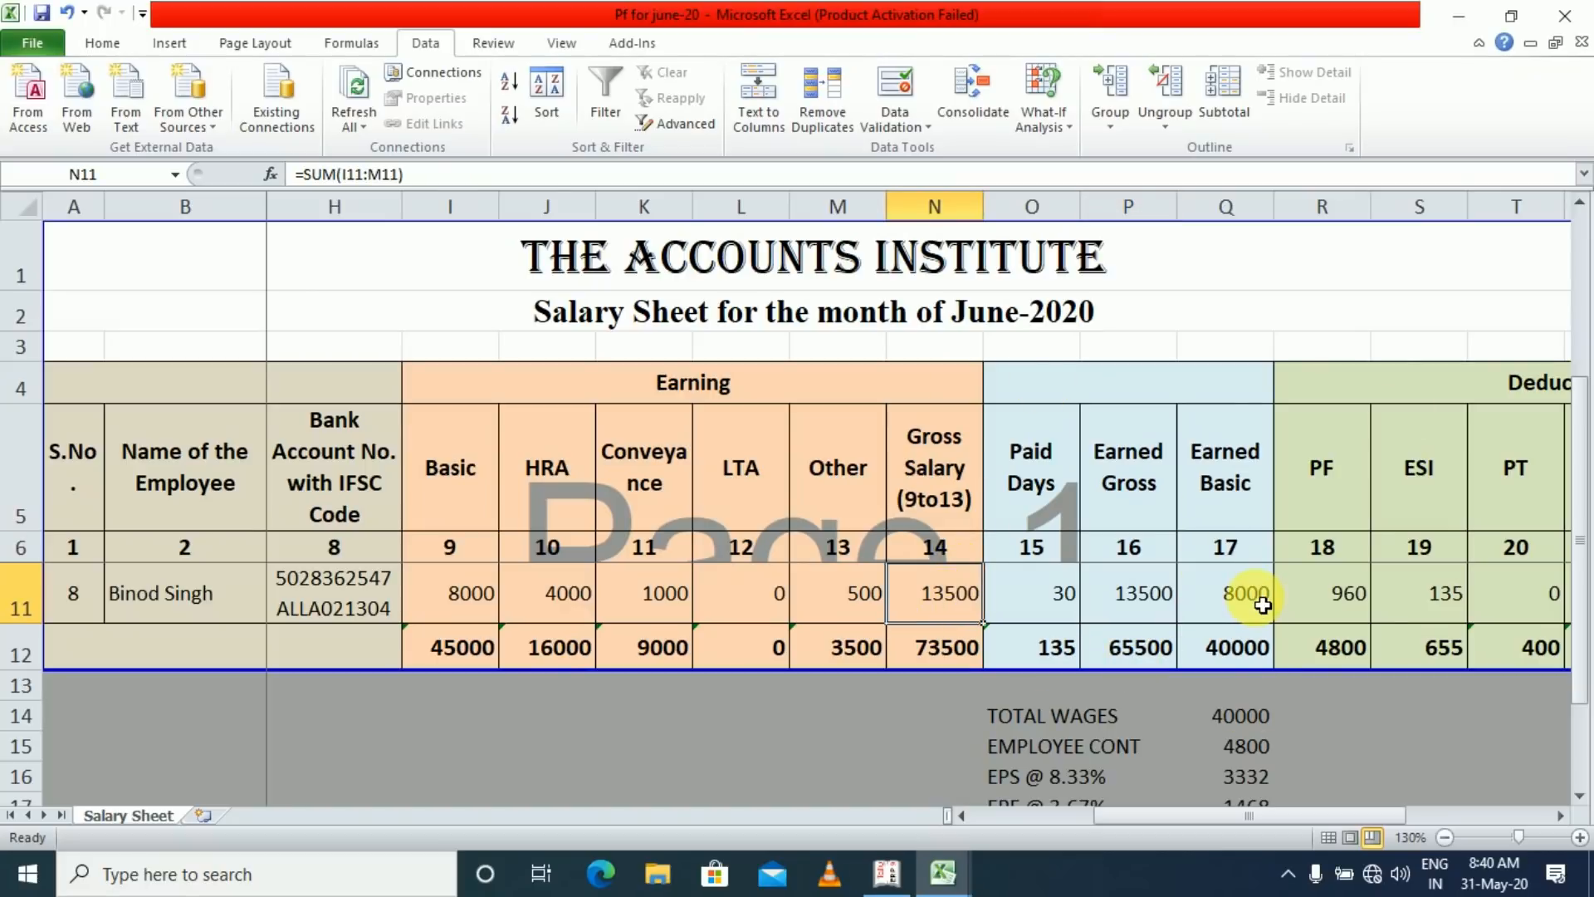
{"action": "left_click", "coordinate": [1041, 606]}
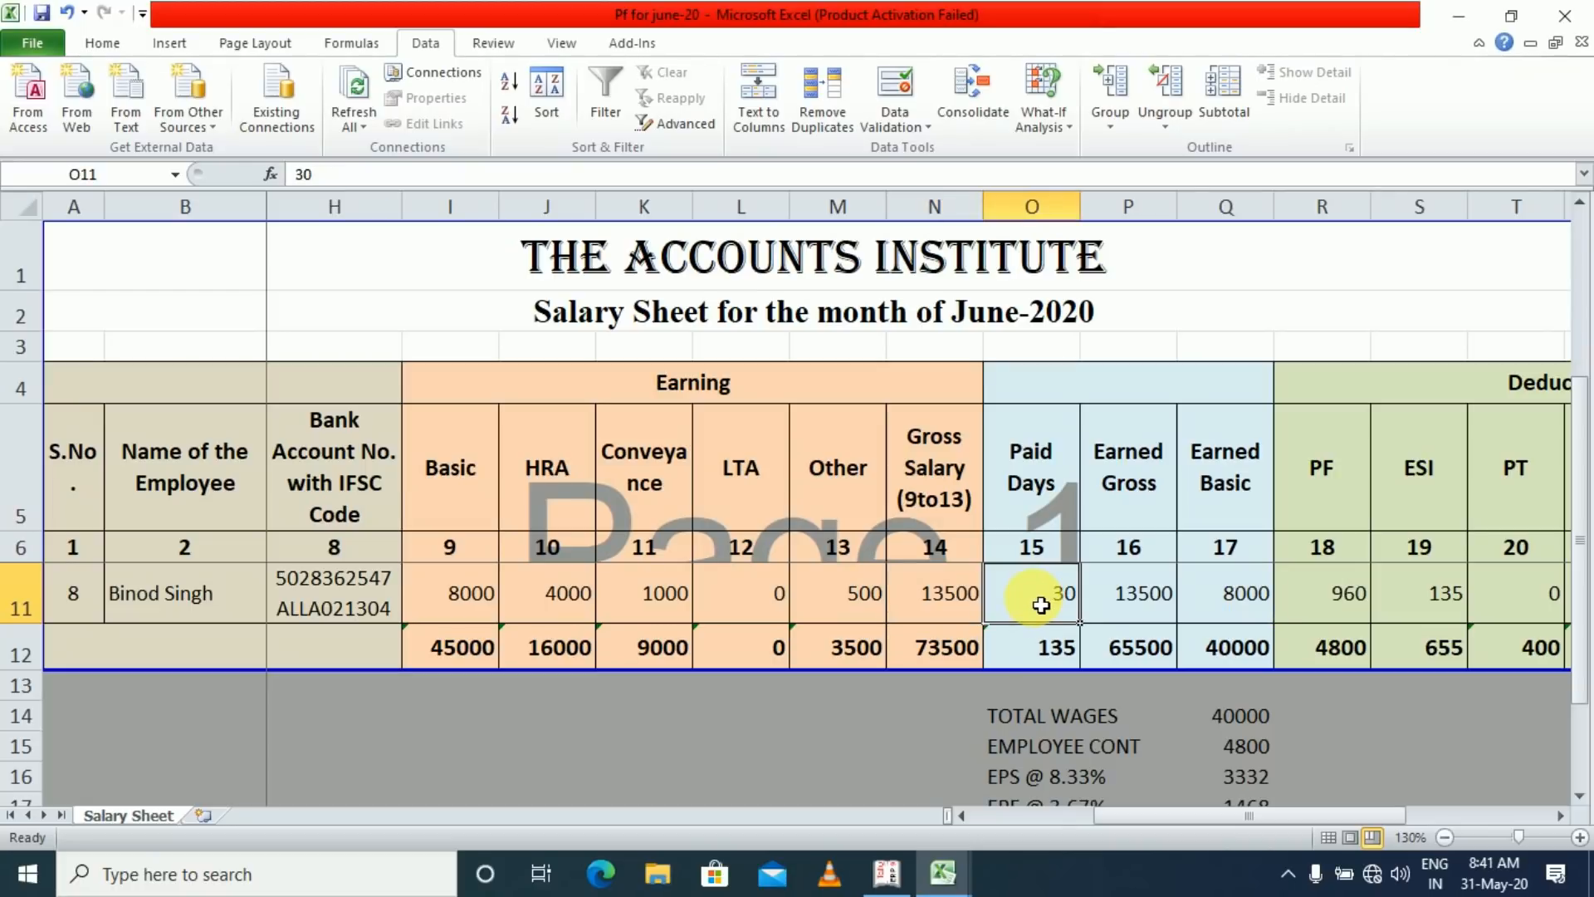
{"action": "key", "text": "alt+Tab"}
{"action": "key", "text": "alt+Tab"}
{"action": "key", "text": "alt+Tab"}
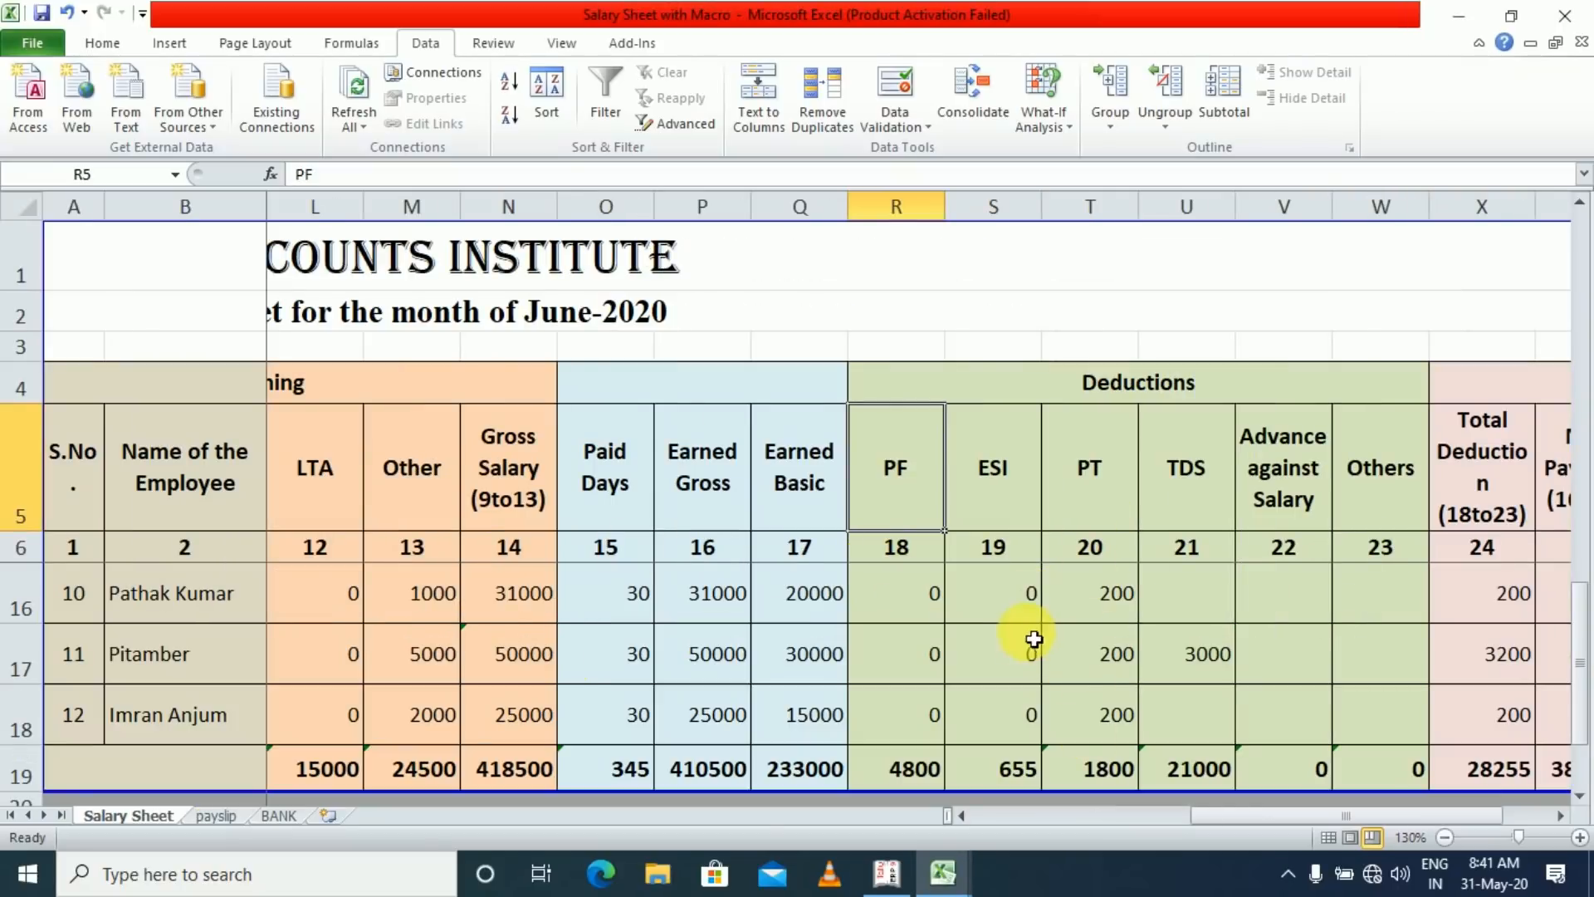
{"action": "left_click", "coordinate": [1020, 614]}
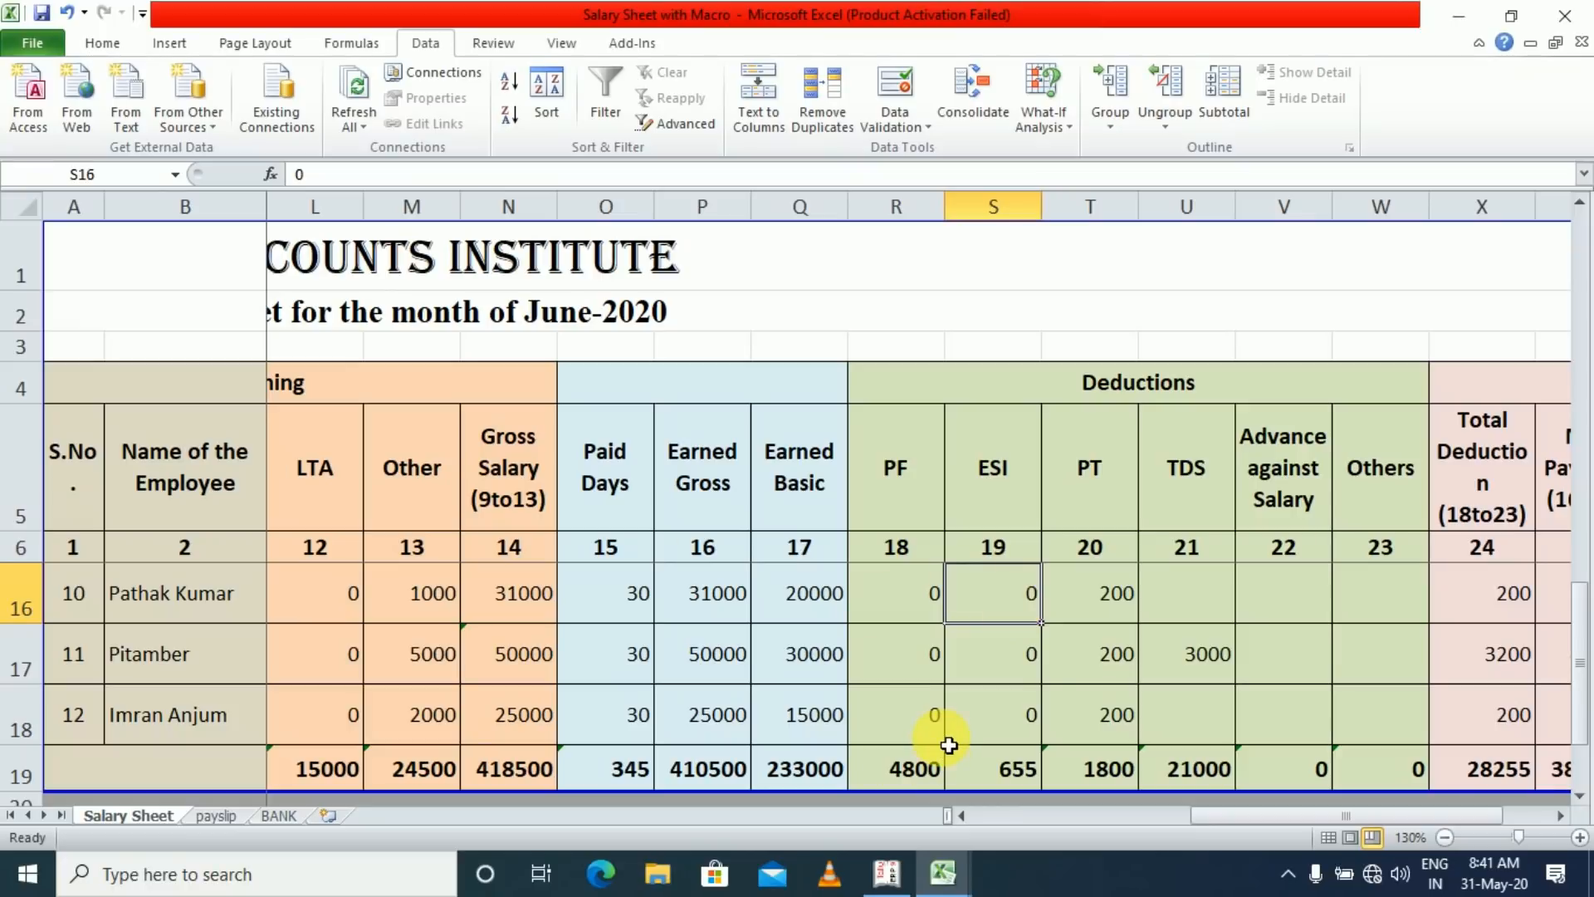
{"action": "key", "text": "alt+Tab"}
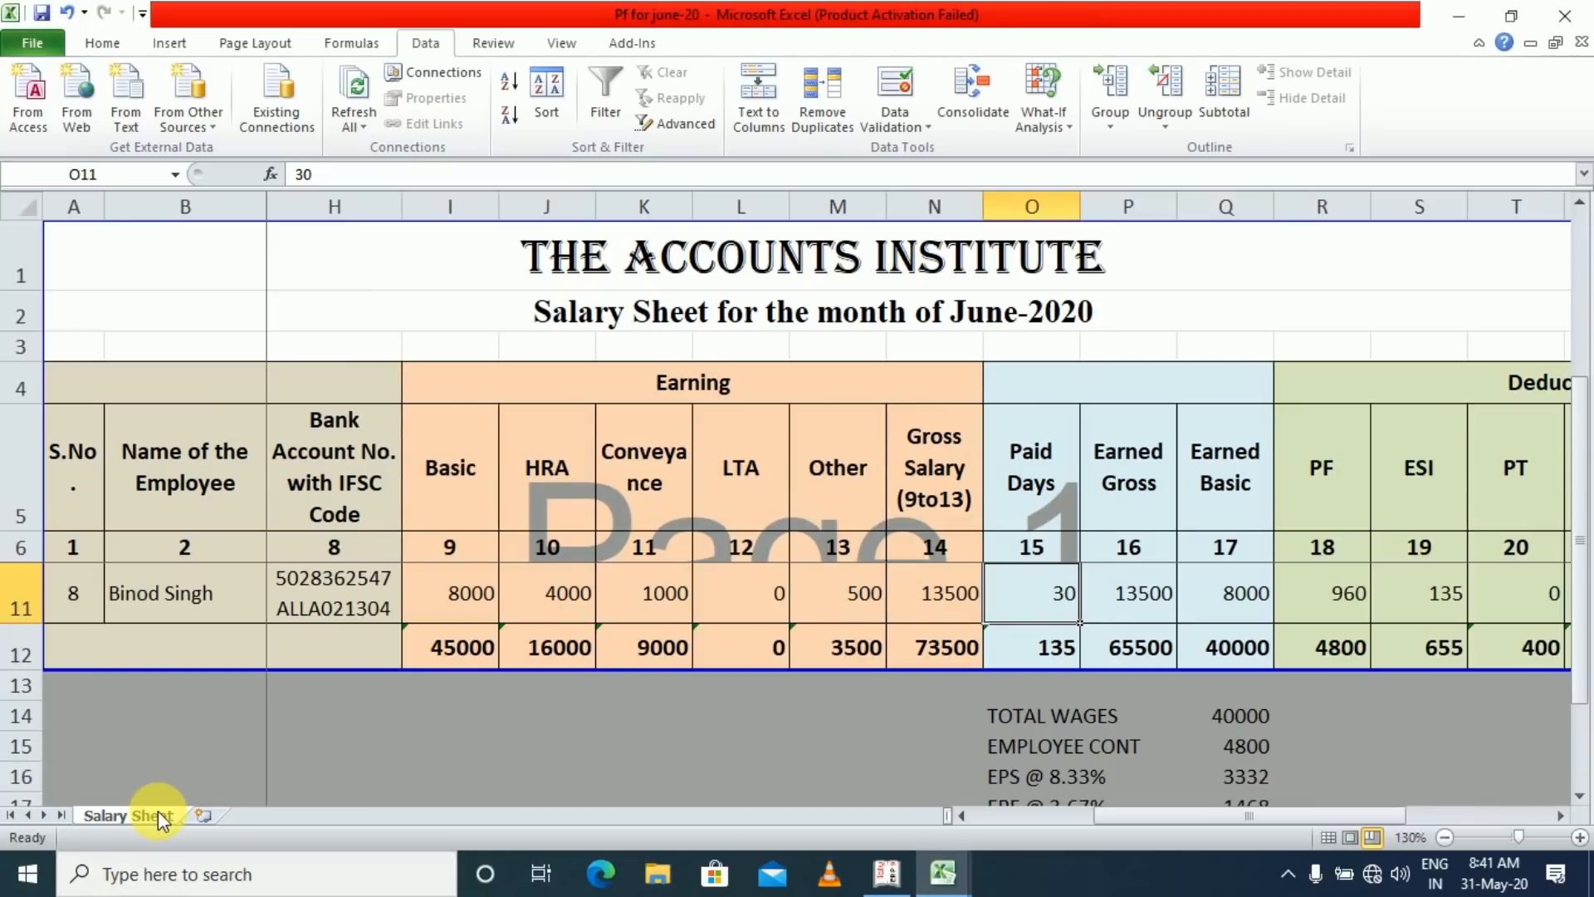
Copy the Salary Sheet worksheet and rename the copy ESI.
{"action": "left_click_drag", "start_coordinate": [160, 818], "coordinate": [241, 818]}
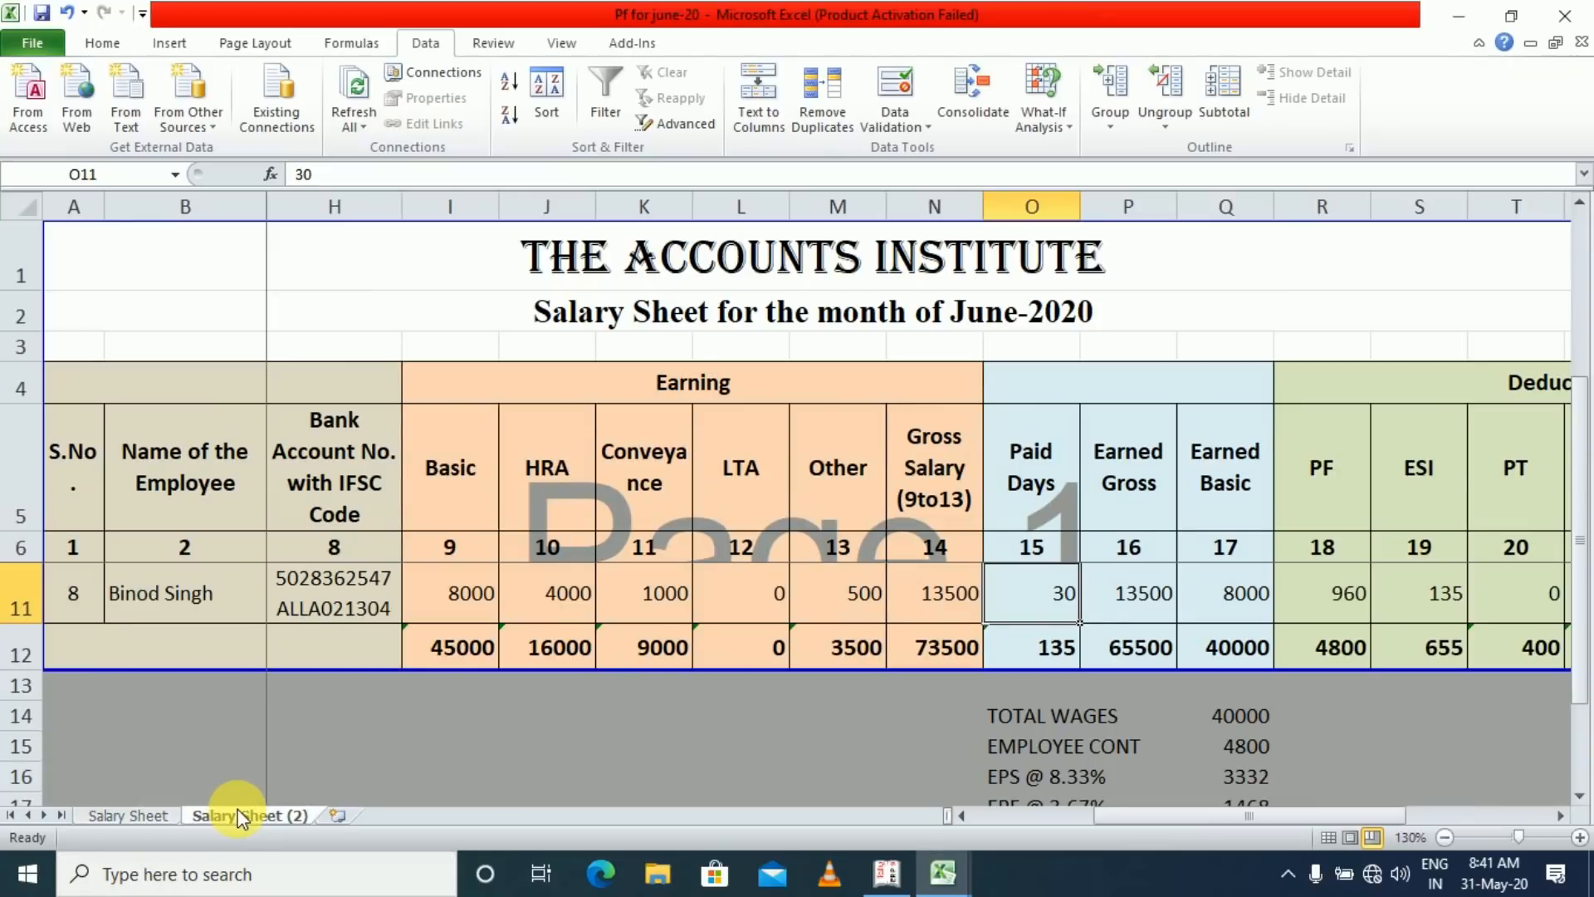
{"action": "double_click", "coordinate": [249, 817]}
{"action": "type", "text": "ESI"}
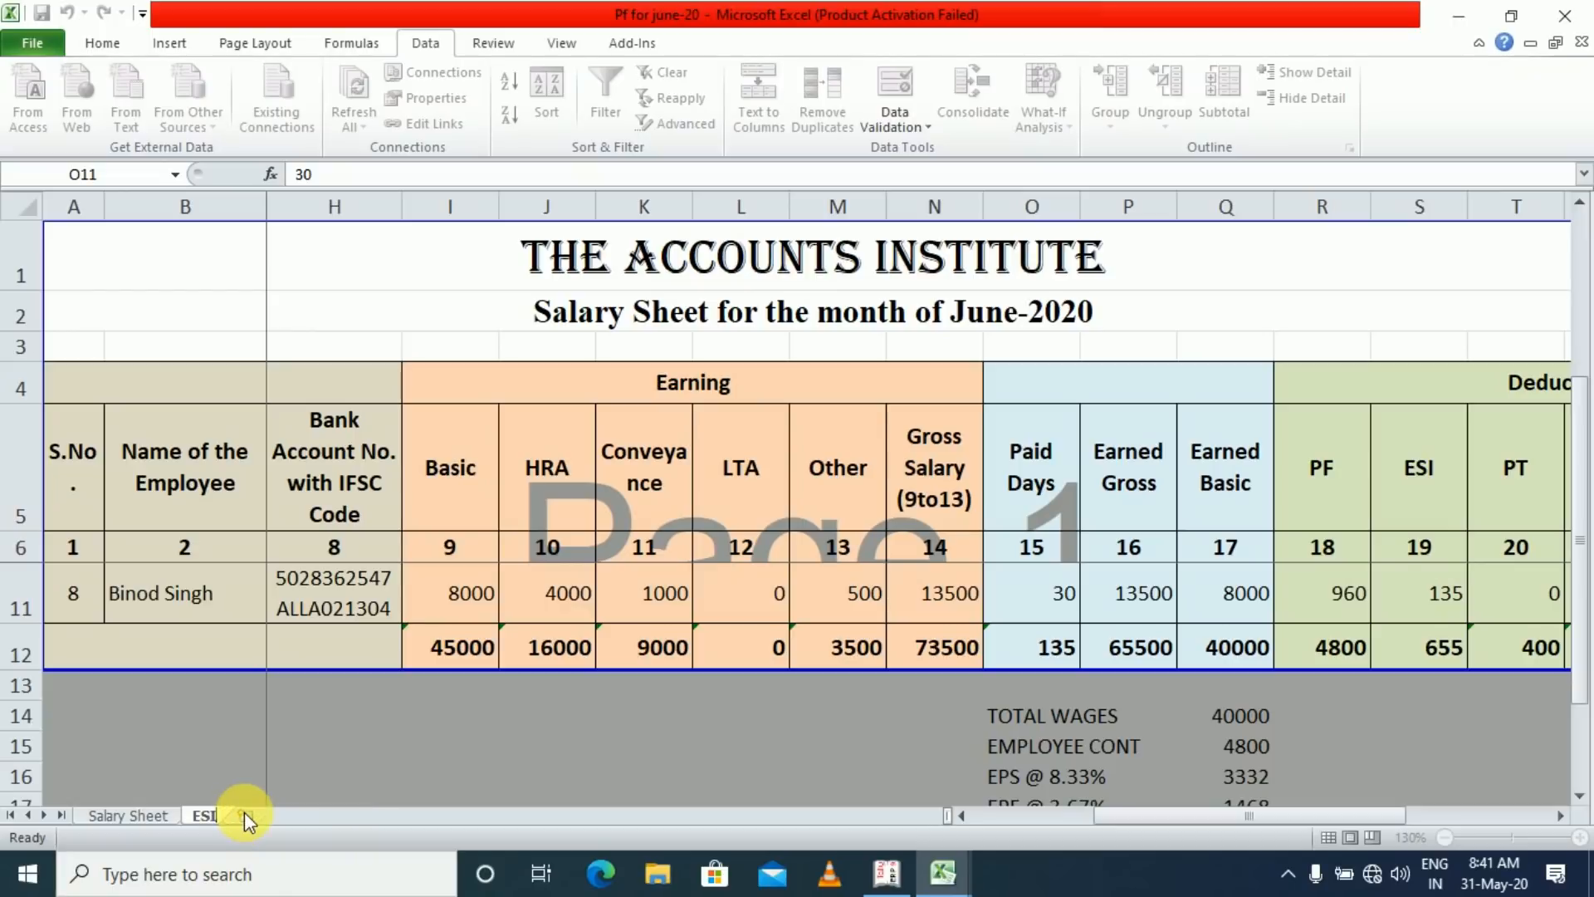
{"action": "key", "text": "Return"}
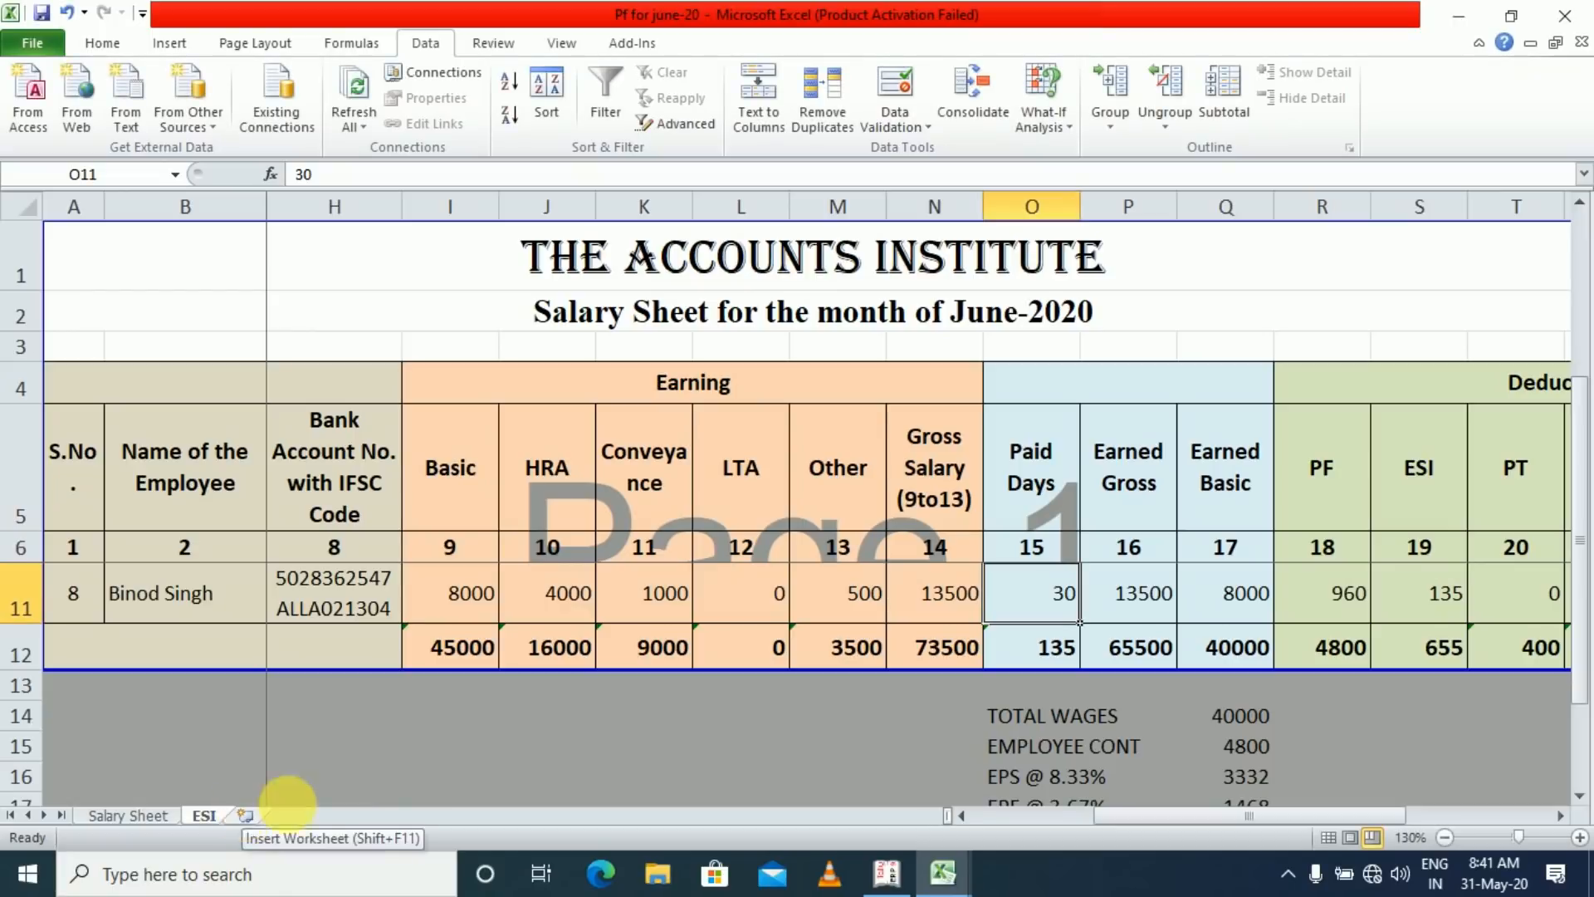
Delete the PF calculation block below the totals row on the ESI sheet.
{"action": "left_click", "coordinate": [1050, 719]}
{"action": "left_click_drag", "start_coordinate": [1050, 720], "coordinate": [1048, 722]}
{"action": "scroll", "coordinate": [1046, 719], "scroll_direction": "up", "scroll_amount": 1}
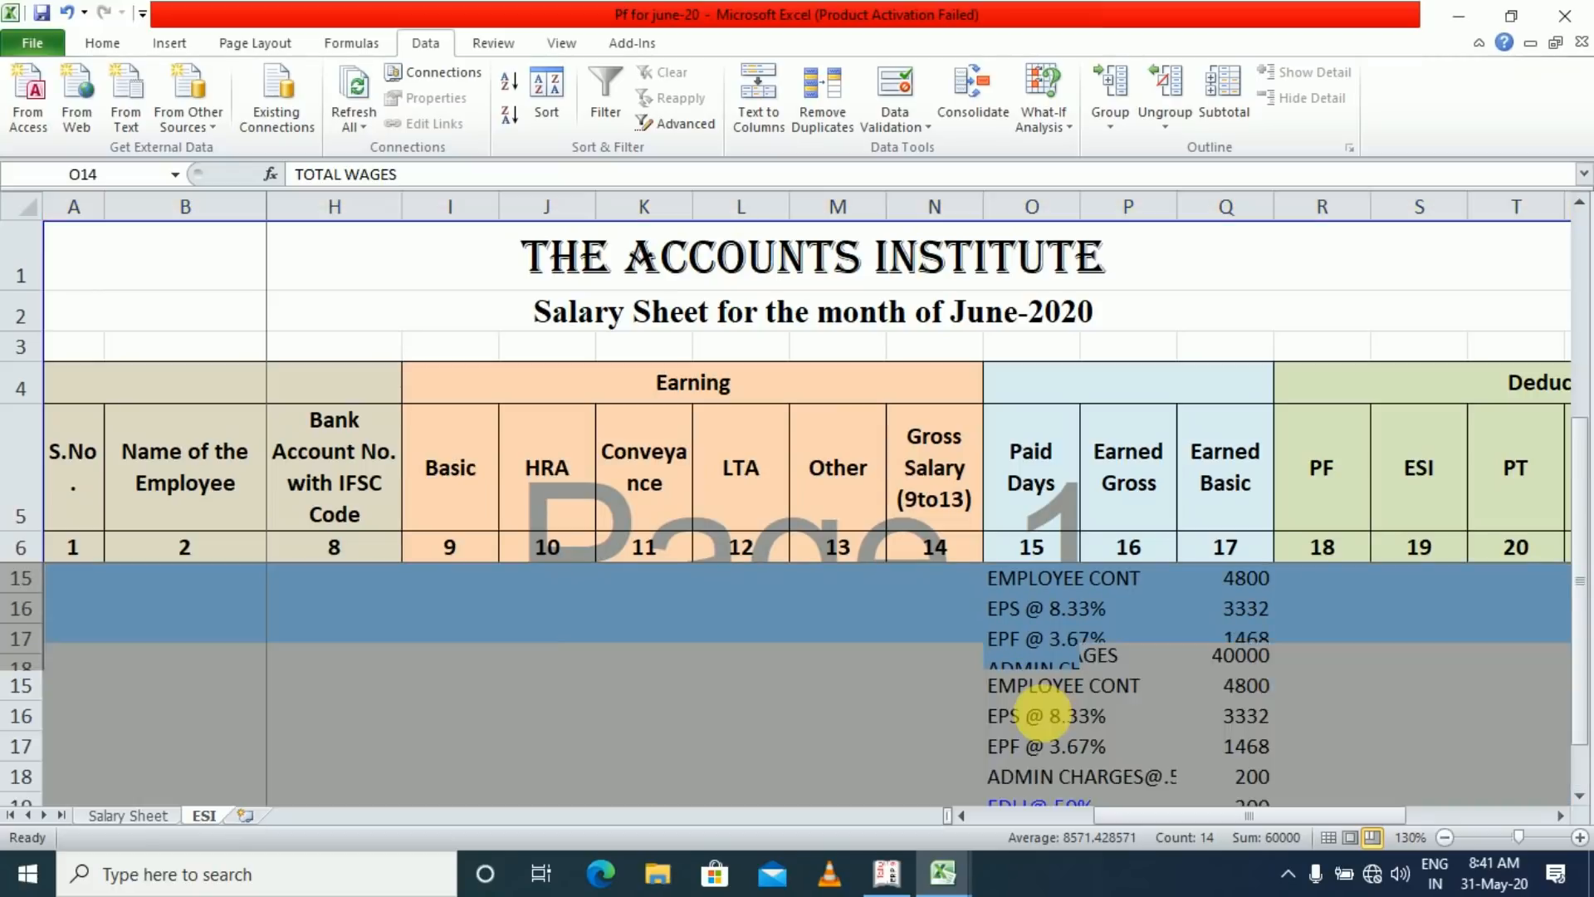
{"action": "key", "text": "Delete"}
{"action": "left_click", "coordinate": [1050, 595]}
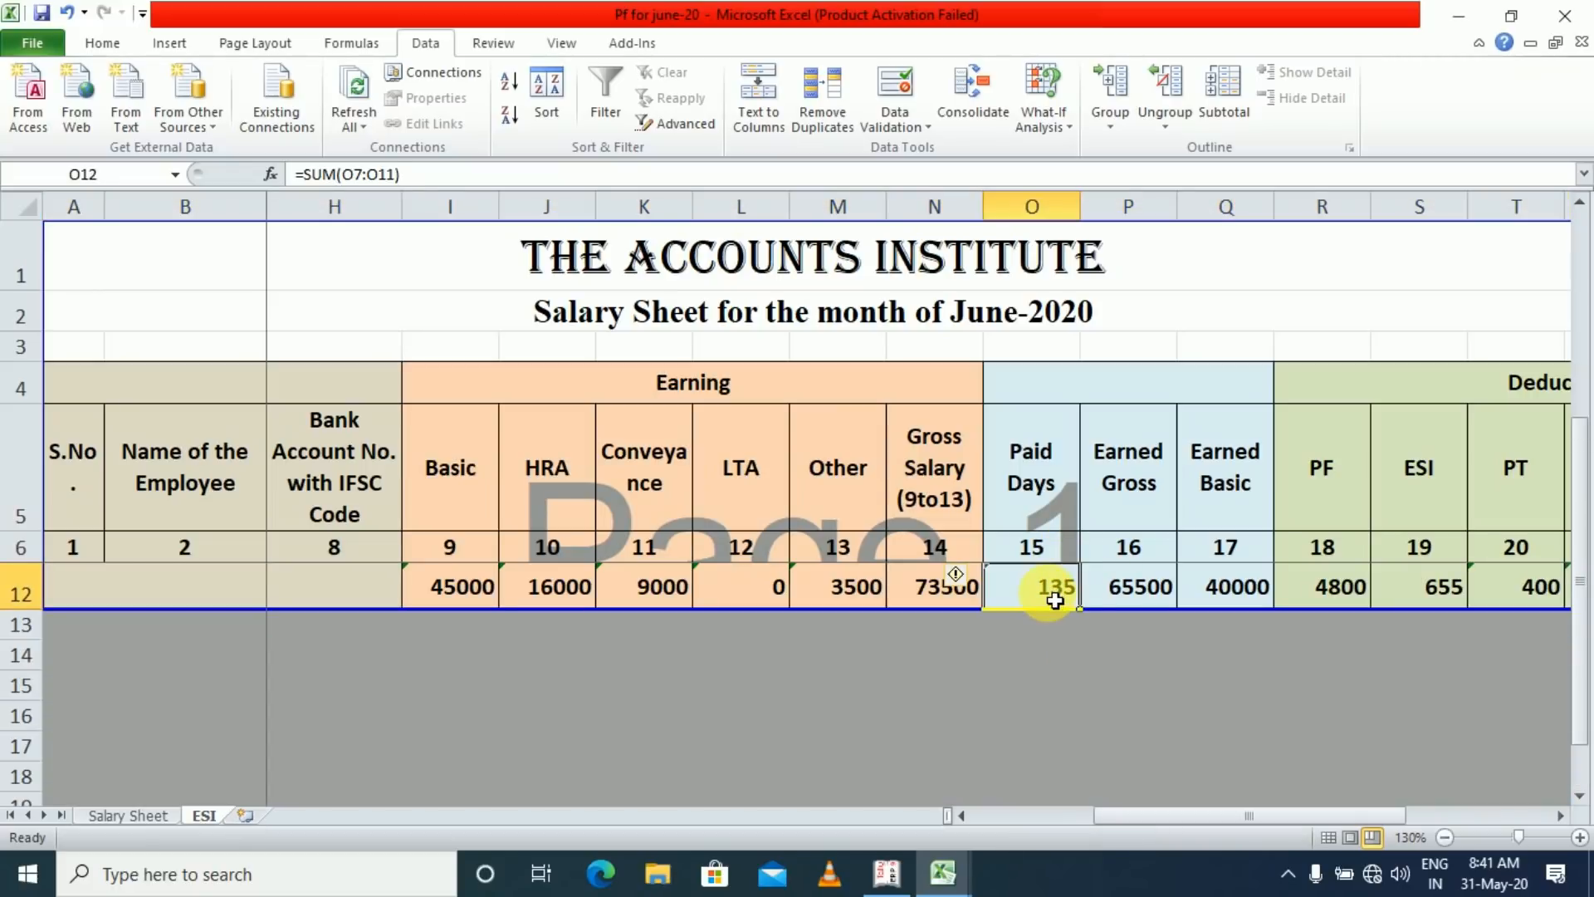
Examine the employee rows and the totals row of the ESI sheet.
{"action": "key", "text": "Up"}
{"action": "key", "text": "ctrl+Home"}
{"action": "key", "text": "Down"}
{"action": "key", "text": "Down"}
{"action": "key", "text": "Down"}
{"action": "key", "text": "Down"}
{"action": "key", "text": "Right"}
{"action": "key", "text": "Right"}
{"action": "key", "text": "Right"}
{"action": "key", "text": "Right"}
{"action": "key", "text": "Right"}
{"action": "key", "text": "Right"}
{"action": "key", "text": "Right"}
{"action": "key", "text": "Right"}
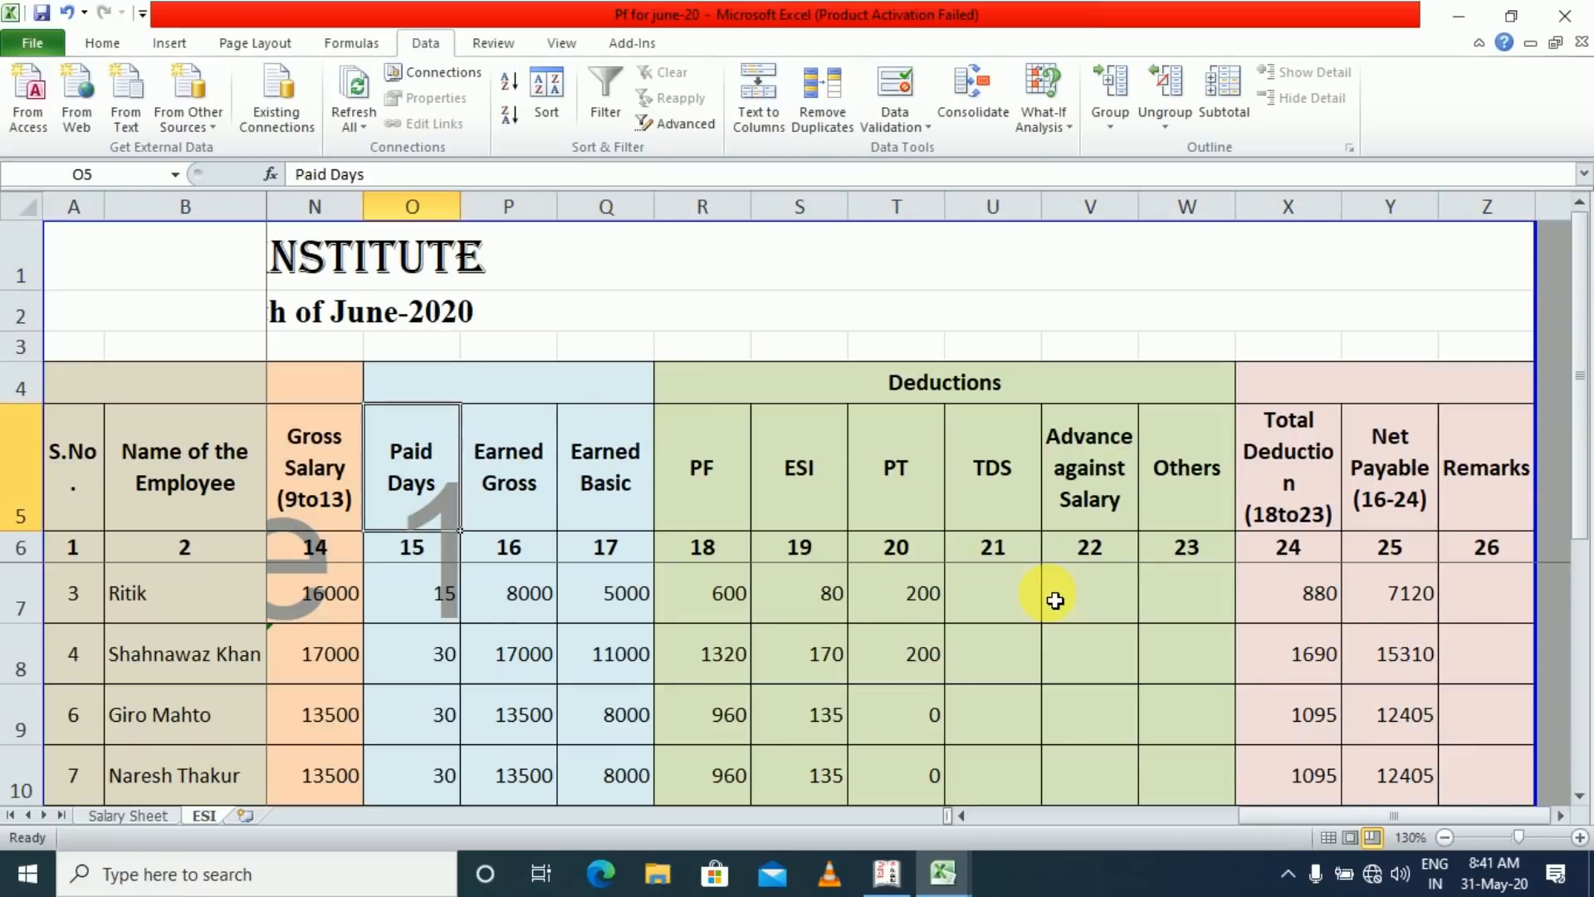
{"action": "key", "text": "Down"}
{"action": "key", "text": "Down"}
{"action": "key", "text": "Down"}
{"action": "key", "text": "Left"}
{"action": "key", "text": "Up"}
{"action": "key", "text": "Down"}
{"action": "key", "text": "Down"}
{"action": "key", "text": "Down"}
{"action": "key", "text": "Down"}
{"action": "key", "text": "Down"}
{"action": "scroll", "coordinate": [1055, 600], "scroll_direction": "down", "scroll_amount": 1}
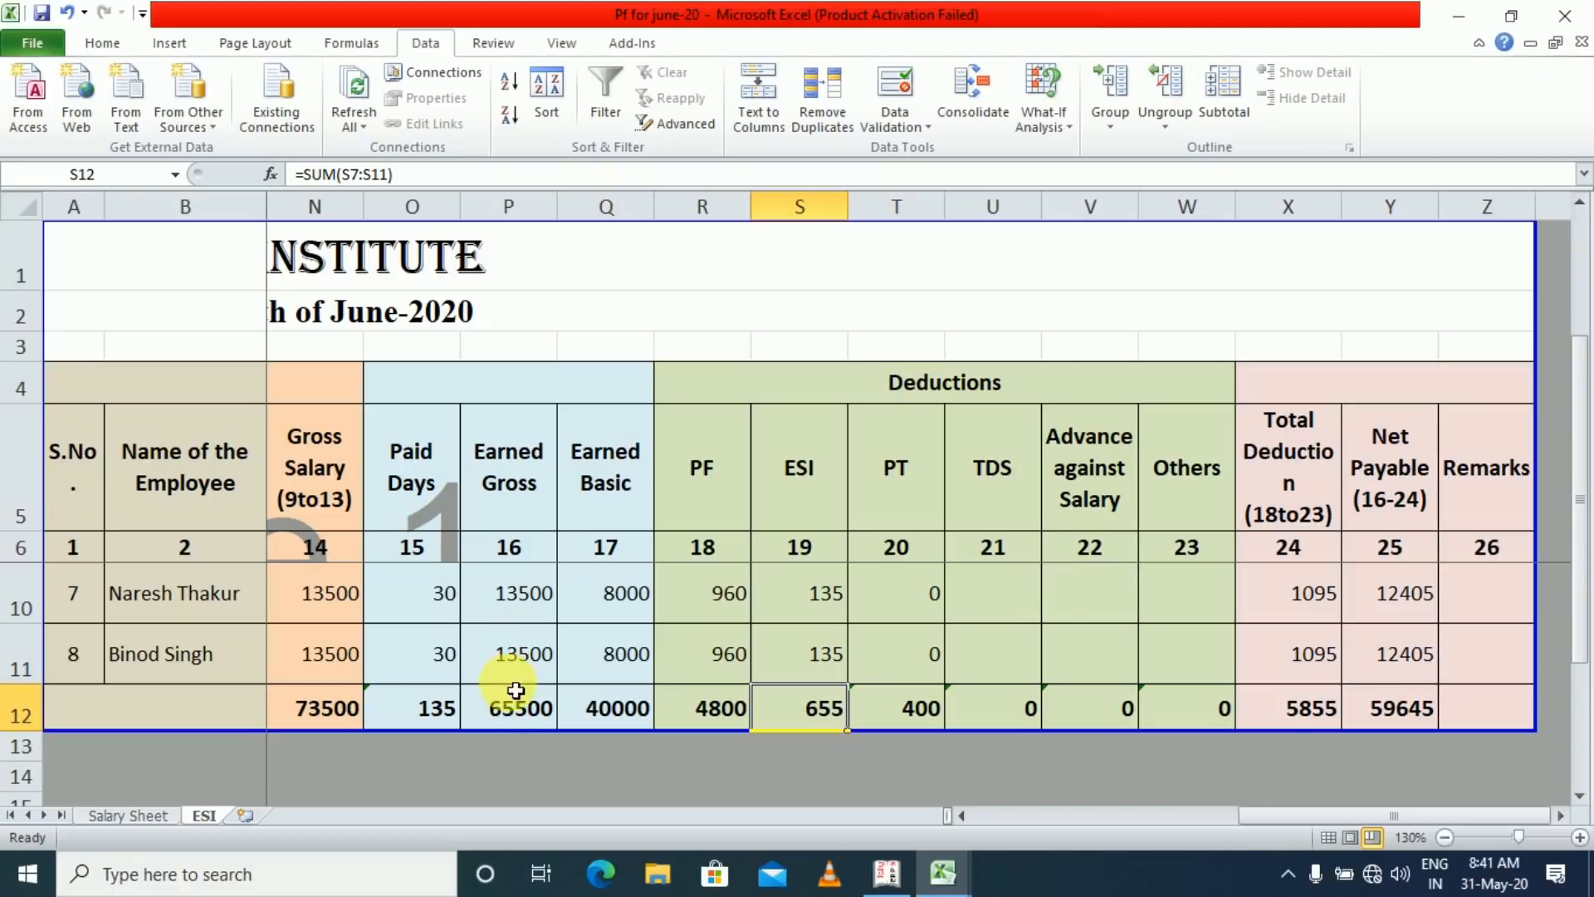
{"action": "left_click", "coordinate": [515, 716]}
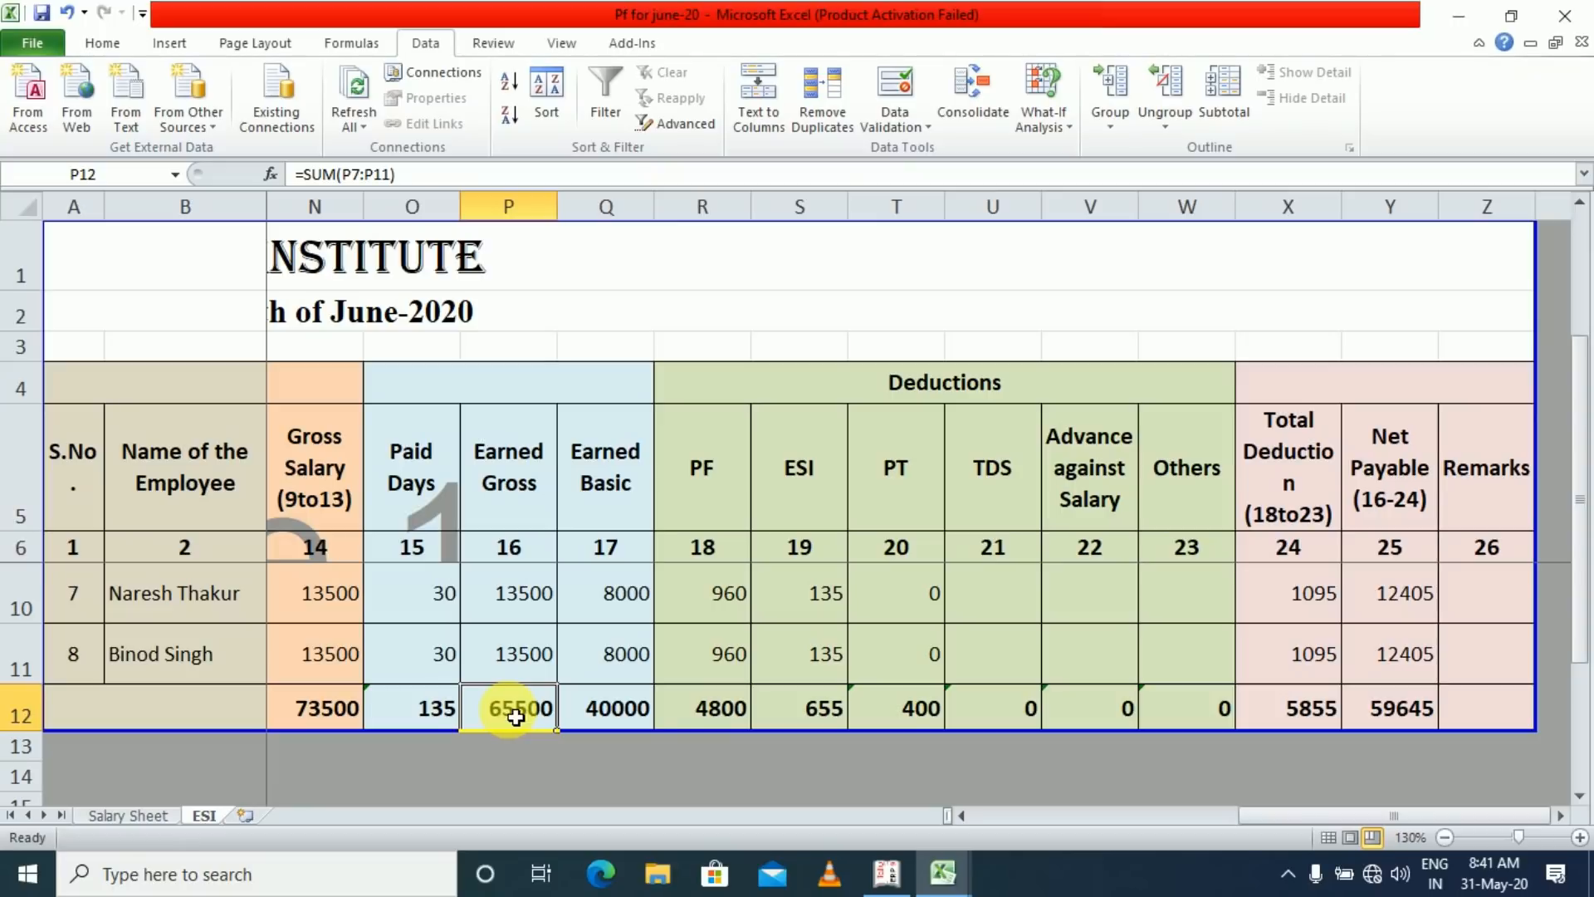
{"action": "left_click", "coordinate": [887, 720]}
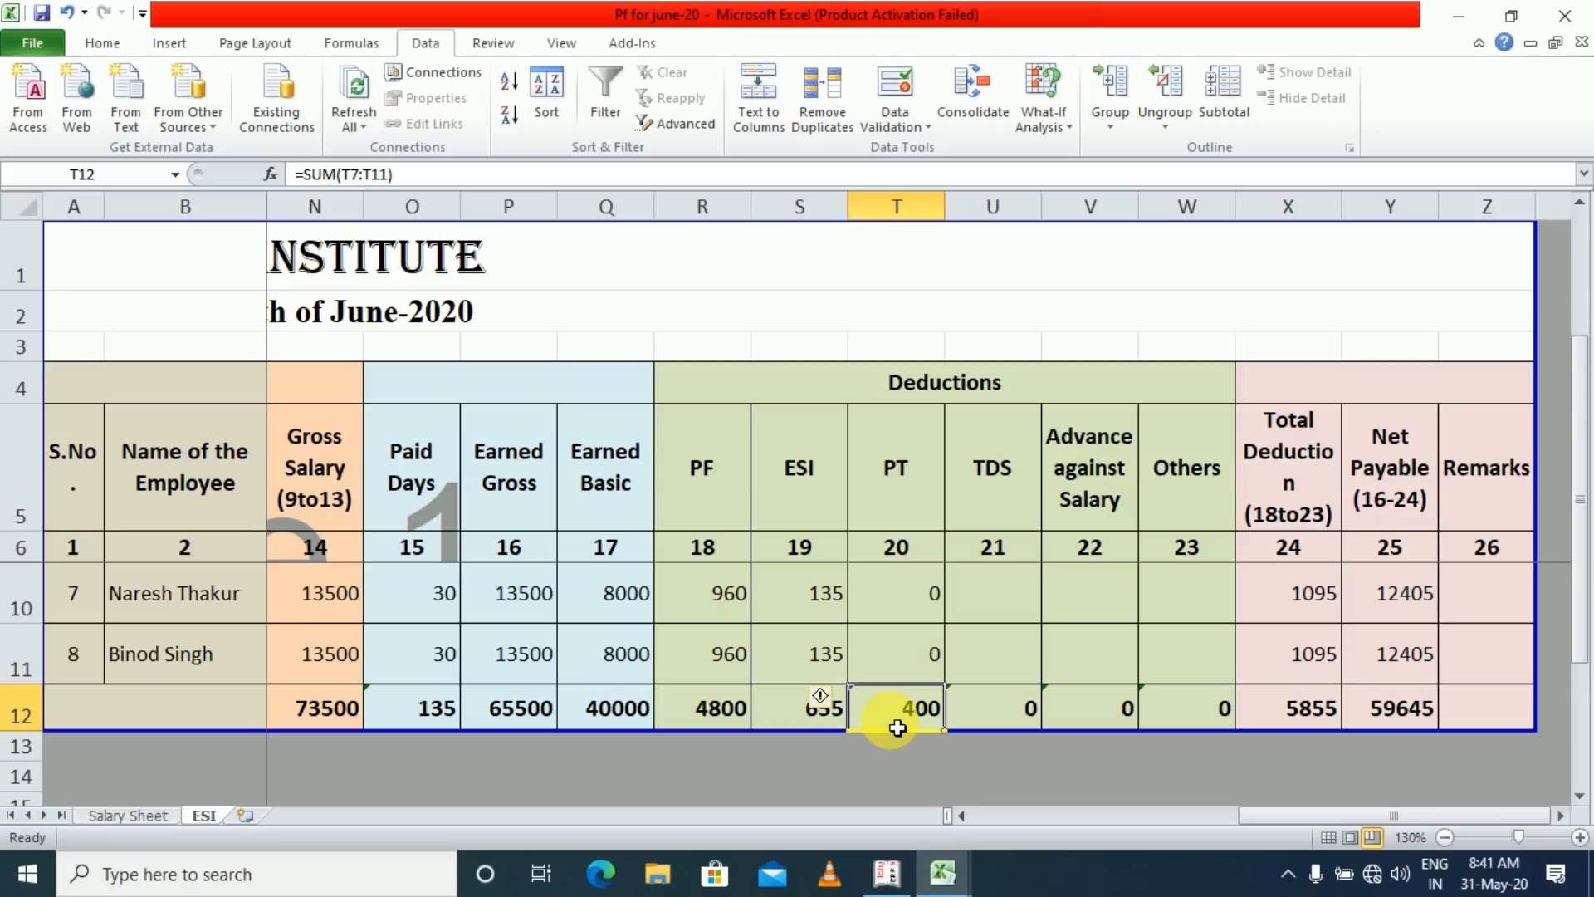
{"action": "key", "text": "Left"}
{"action": "key", "text": "Left"}
{"action": "key", "text": "Left"}
{"action": "key", "text": "Left"}
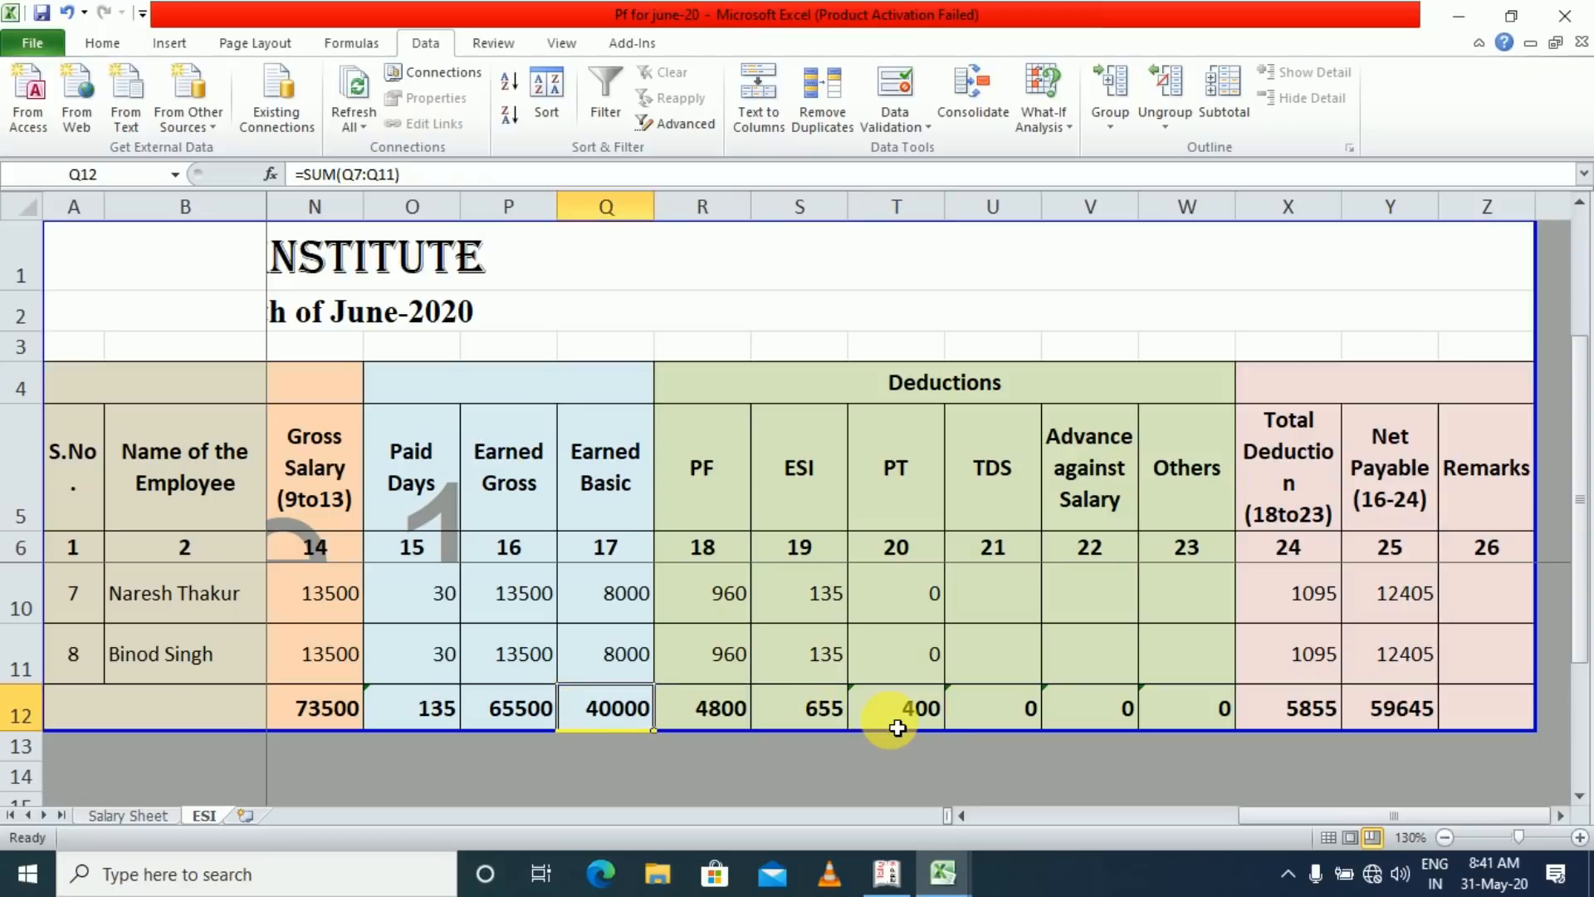
{"action": "key", "text": "Down"}
{"action": "key", "text": "Down"}
{"action": "key", "text": "Down"}
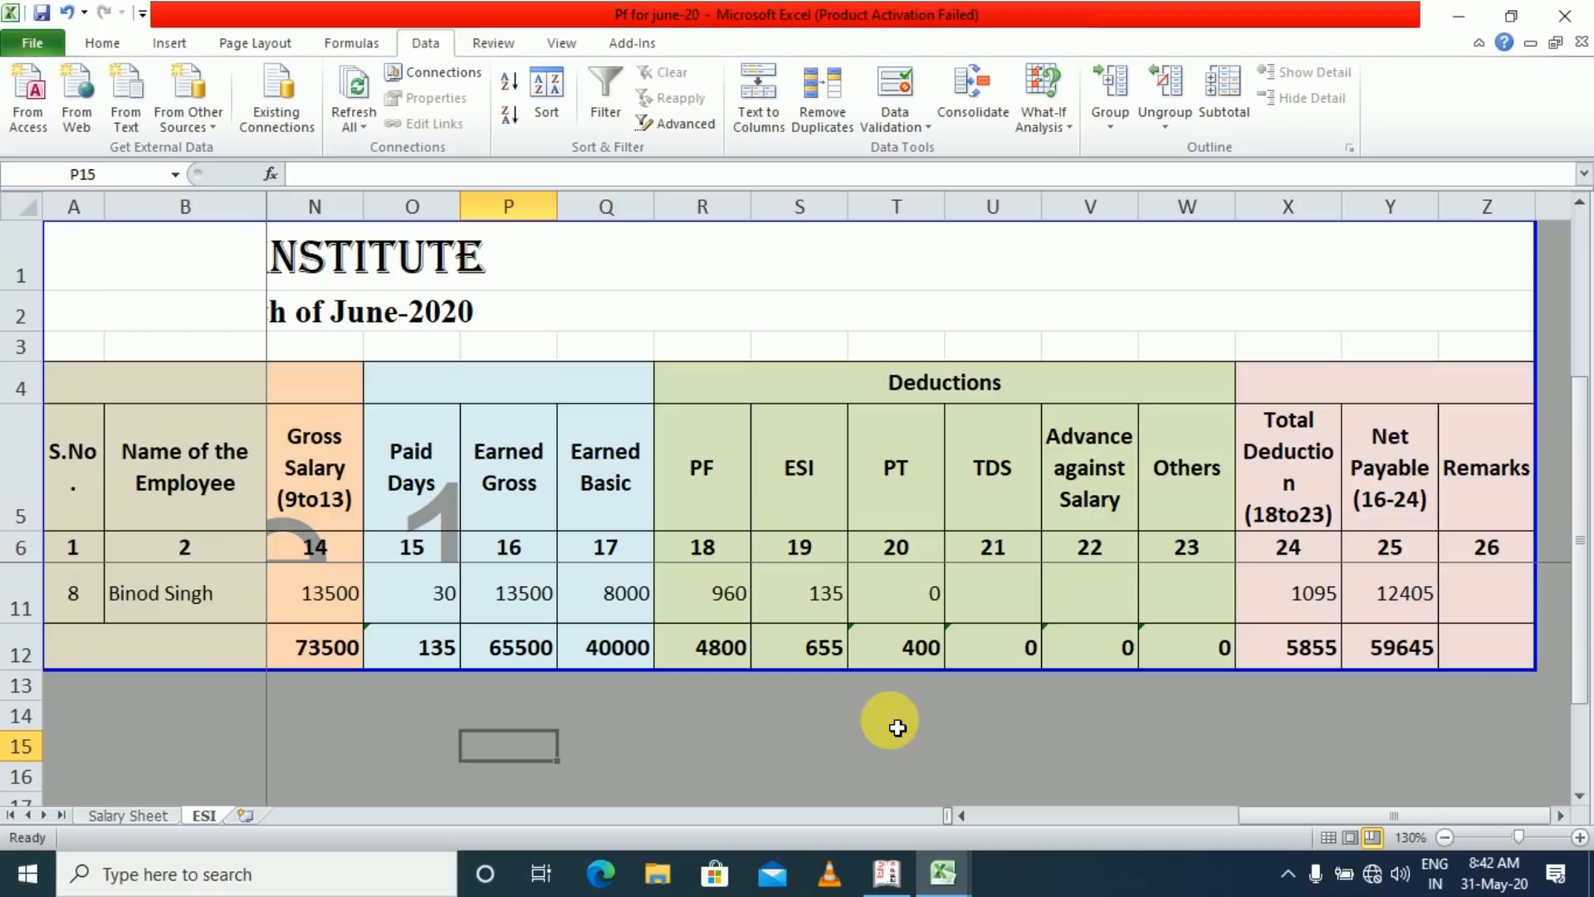
In cell S14, calculate 3% of the earned gross total in P12.
{"action": "key", "text": "Up"}
{"action": "key", "text": "Up"}
{"action": "key", "text": "Right"}
{"action": "key", "text": "Right"}
{"action": "key", "text": "Right"}
{"action": "key", "text": "Right"}
{"action": "key", "text": "Up"}
{"action": "key", "text": "Left"}
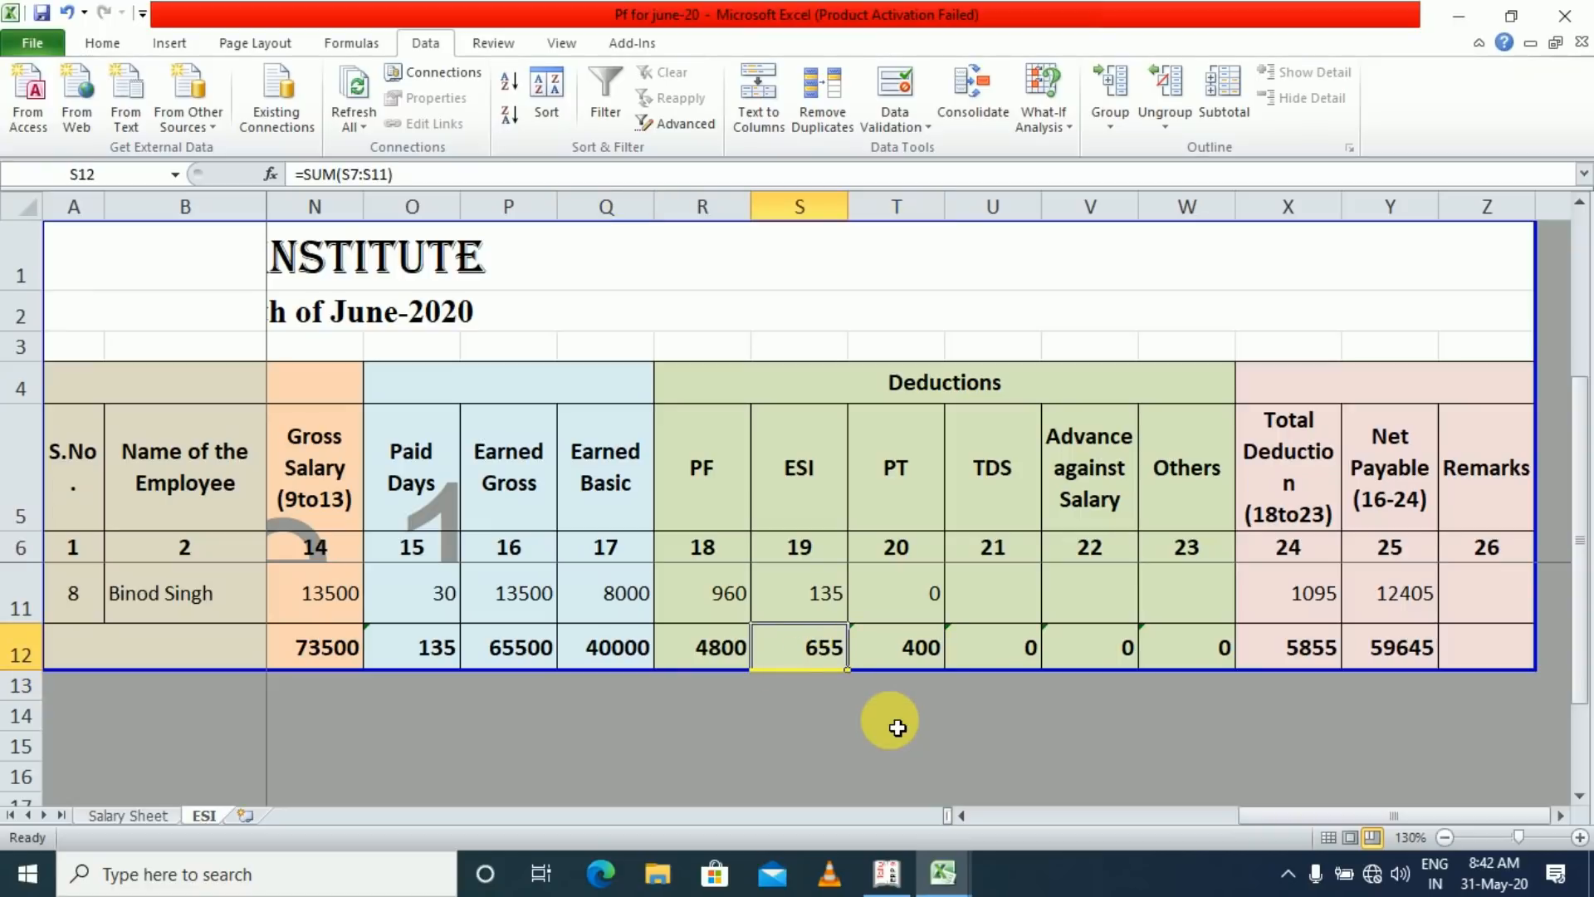
{"action": "key", "text": "Down"}
{"action": "key", "text": "Down"}
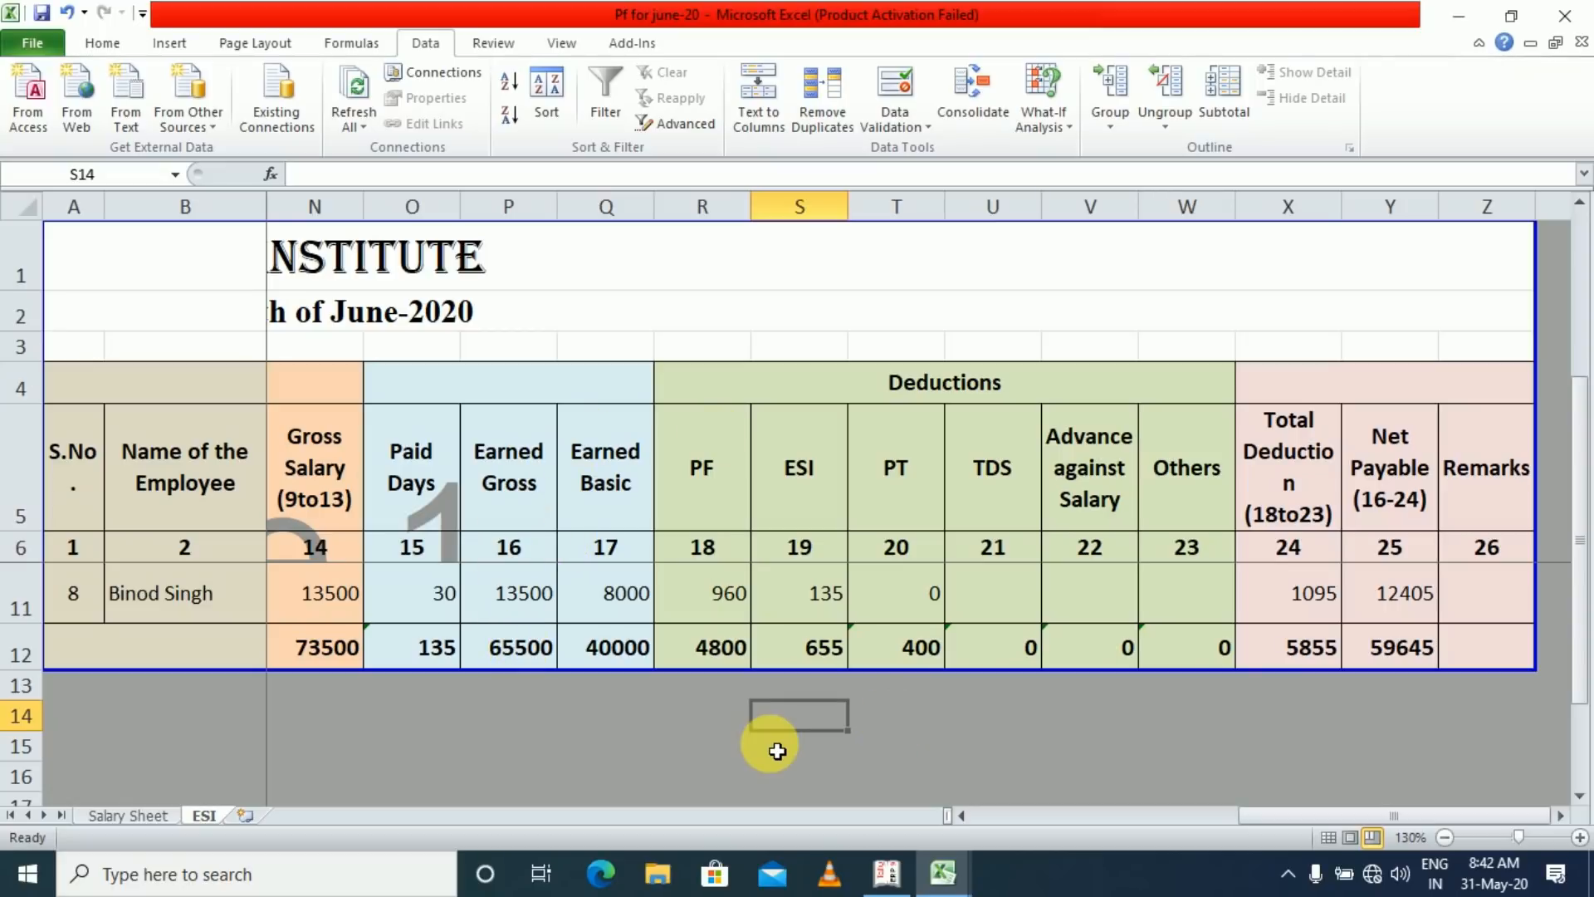
{"action": "type", "text": "="}
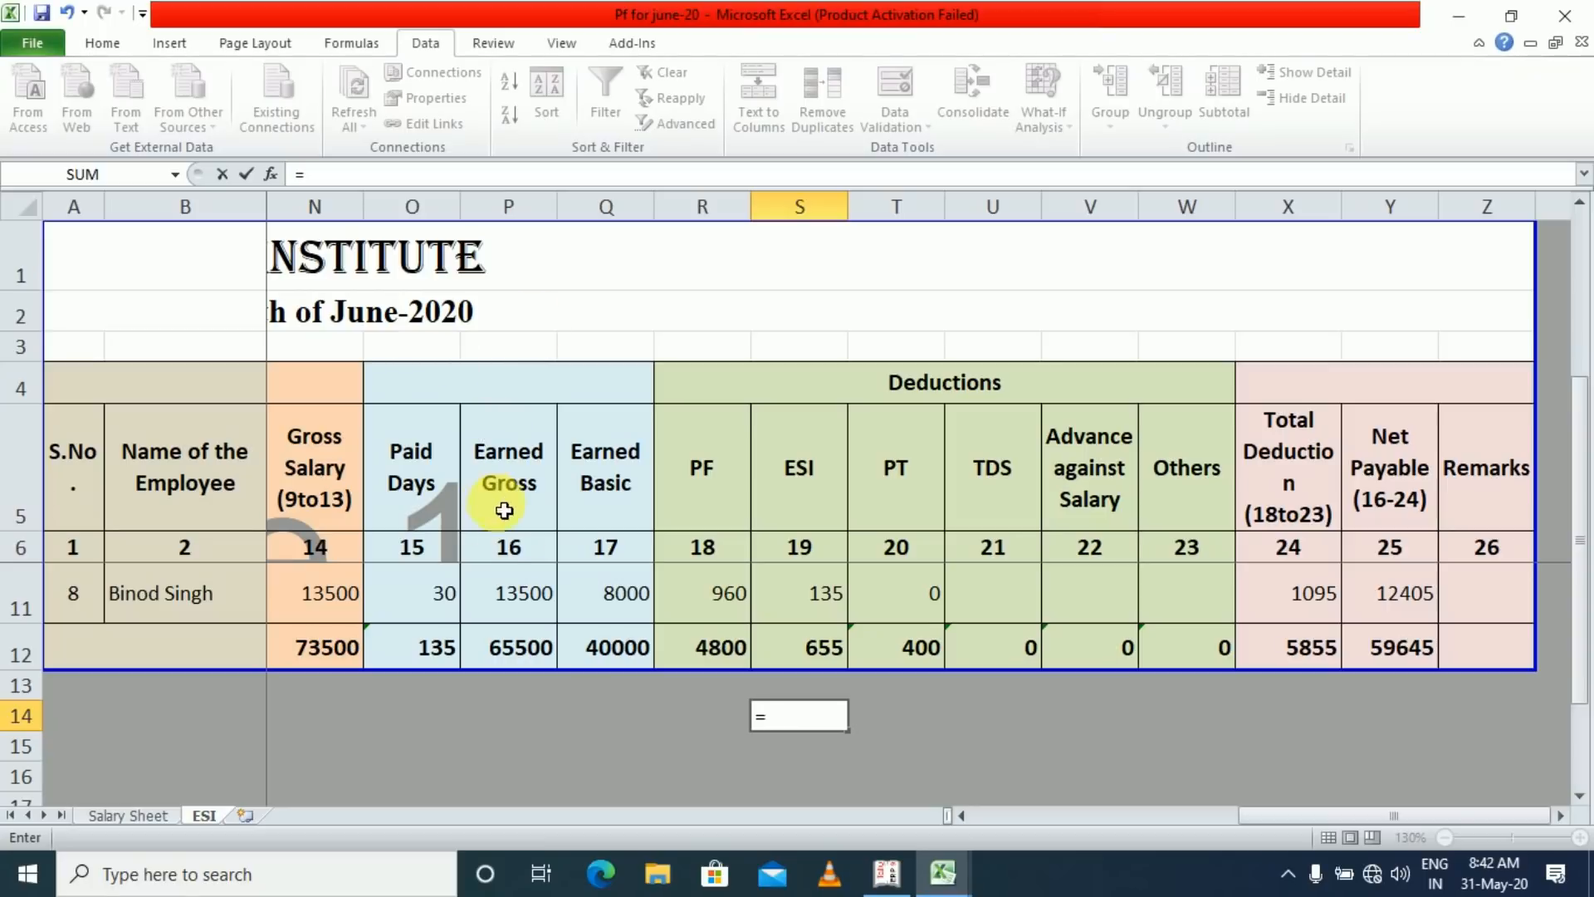
{"action": "left_click", "coordinate": [514, 656]}
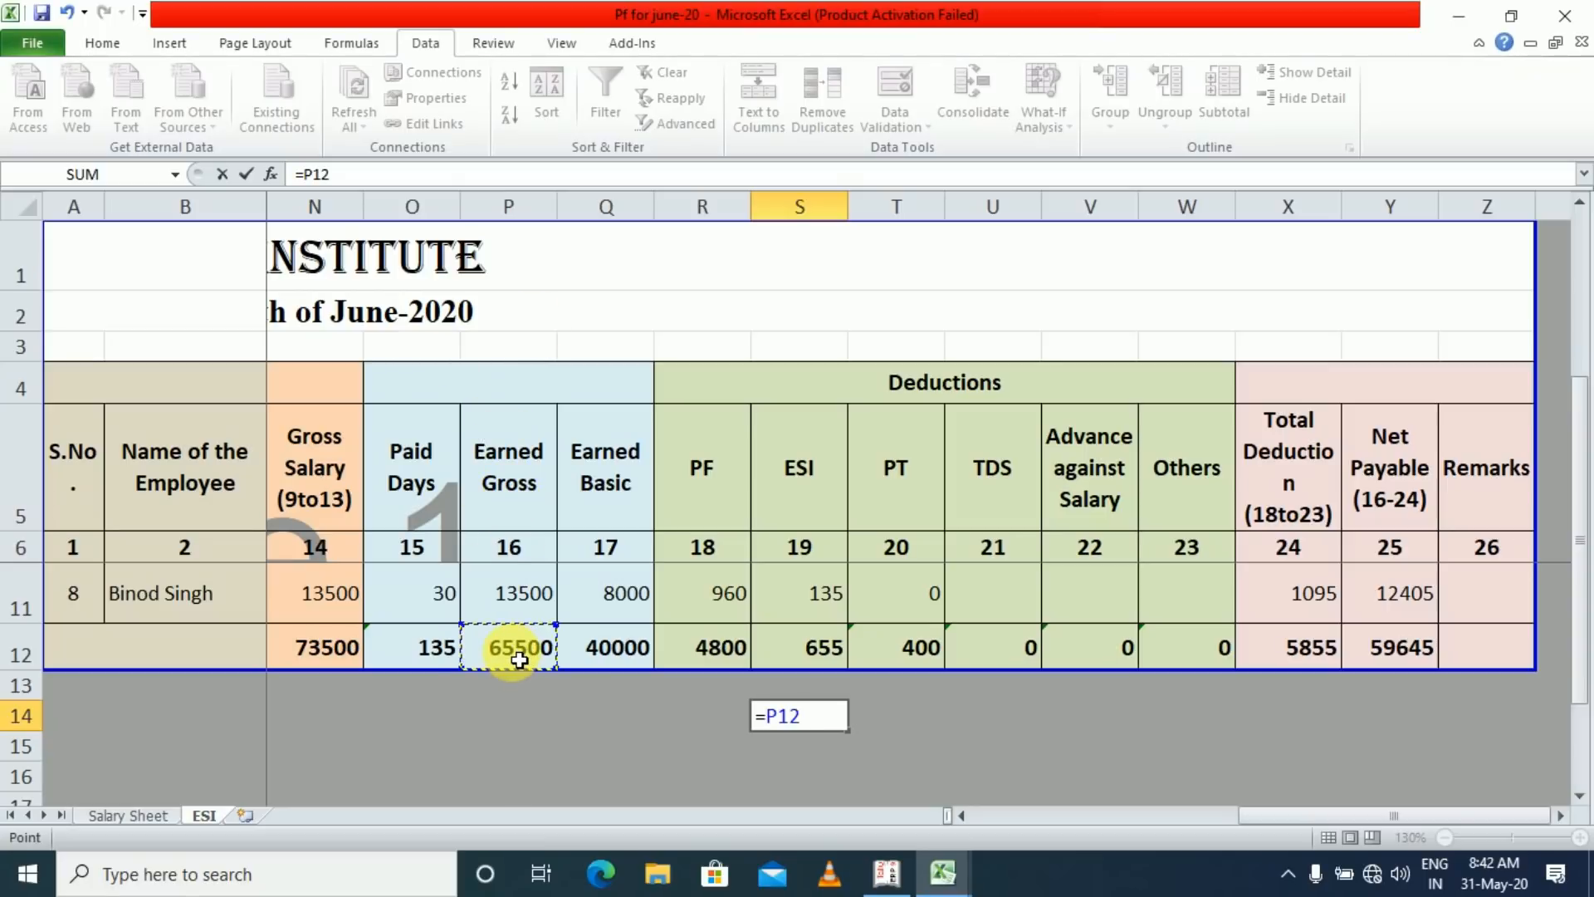
{"action": "type", "text": "*3%"}
{"action": "key", "text": "Return"}
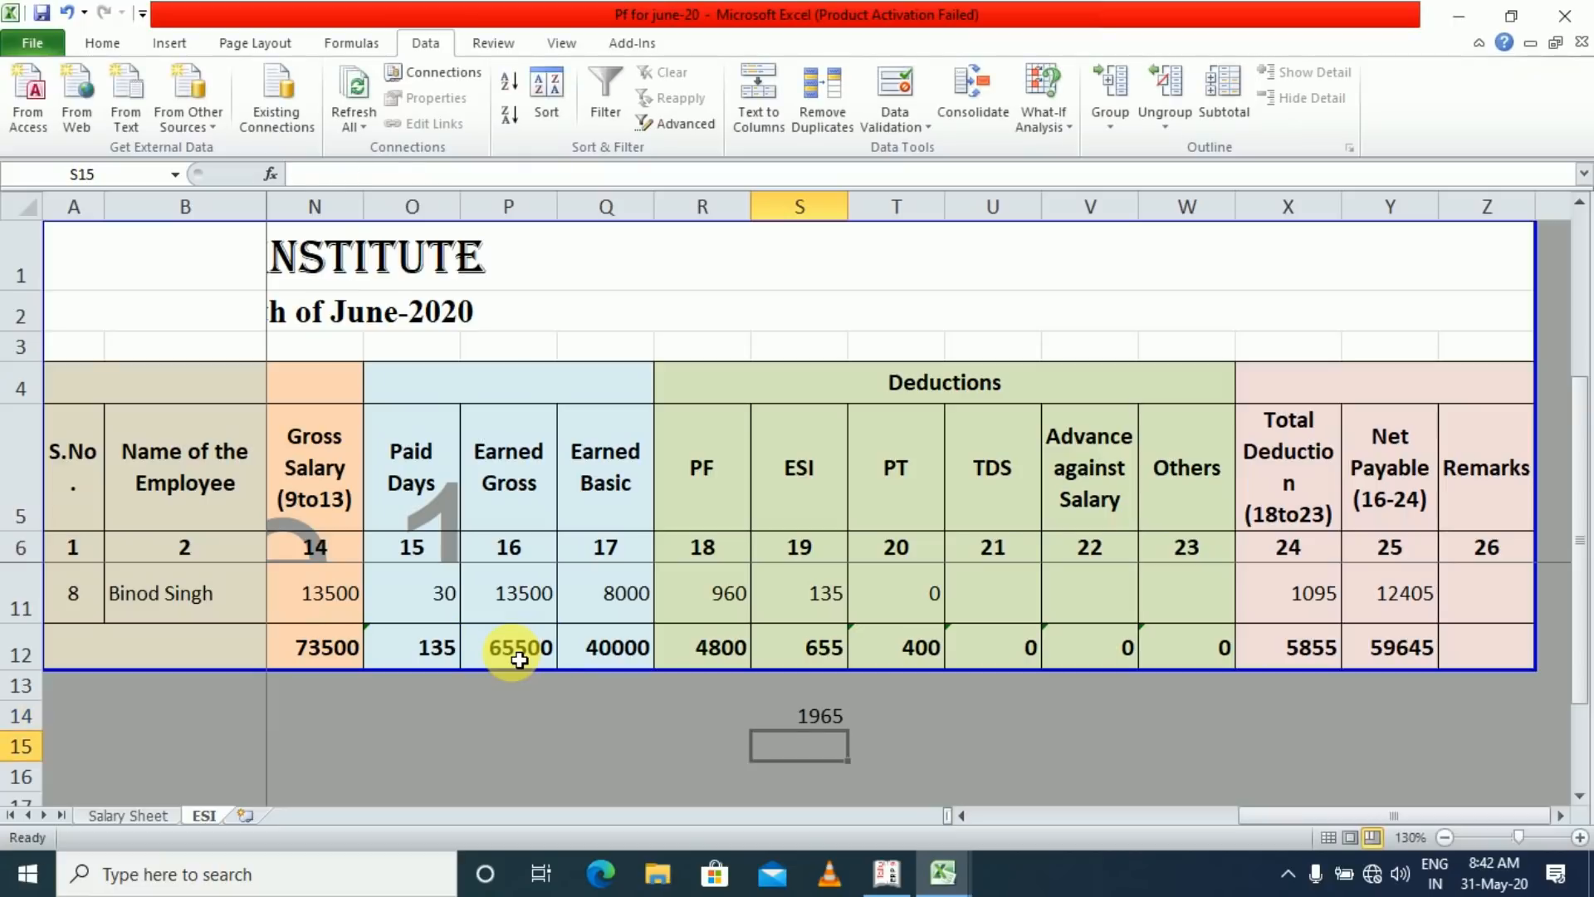
In cell S16, add the employer ESI in S14 to the ESI total in S12.
{"action": "key", "text": "Up"}
{"action": "key", "text": "Down"}
{"action": "key", "text": "Down"}
{"action": "type", "text": "="}
{"action": "key", "text": "Up"}
{"action": "key", "text": "Up"}
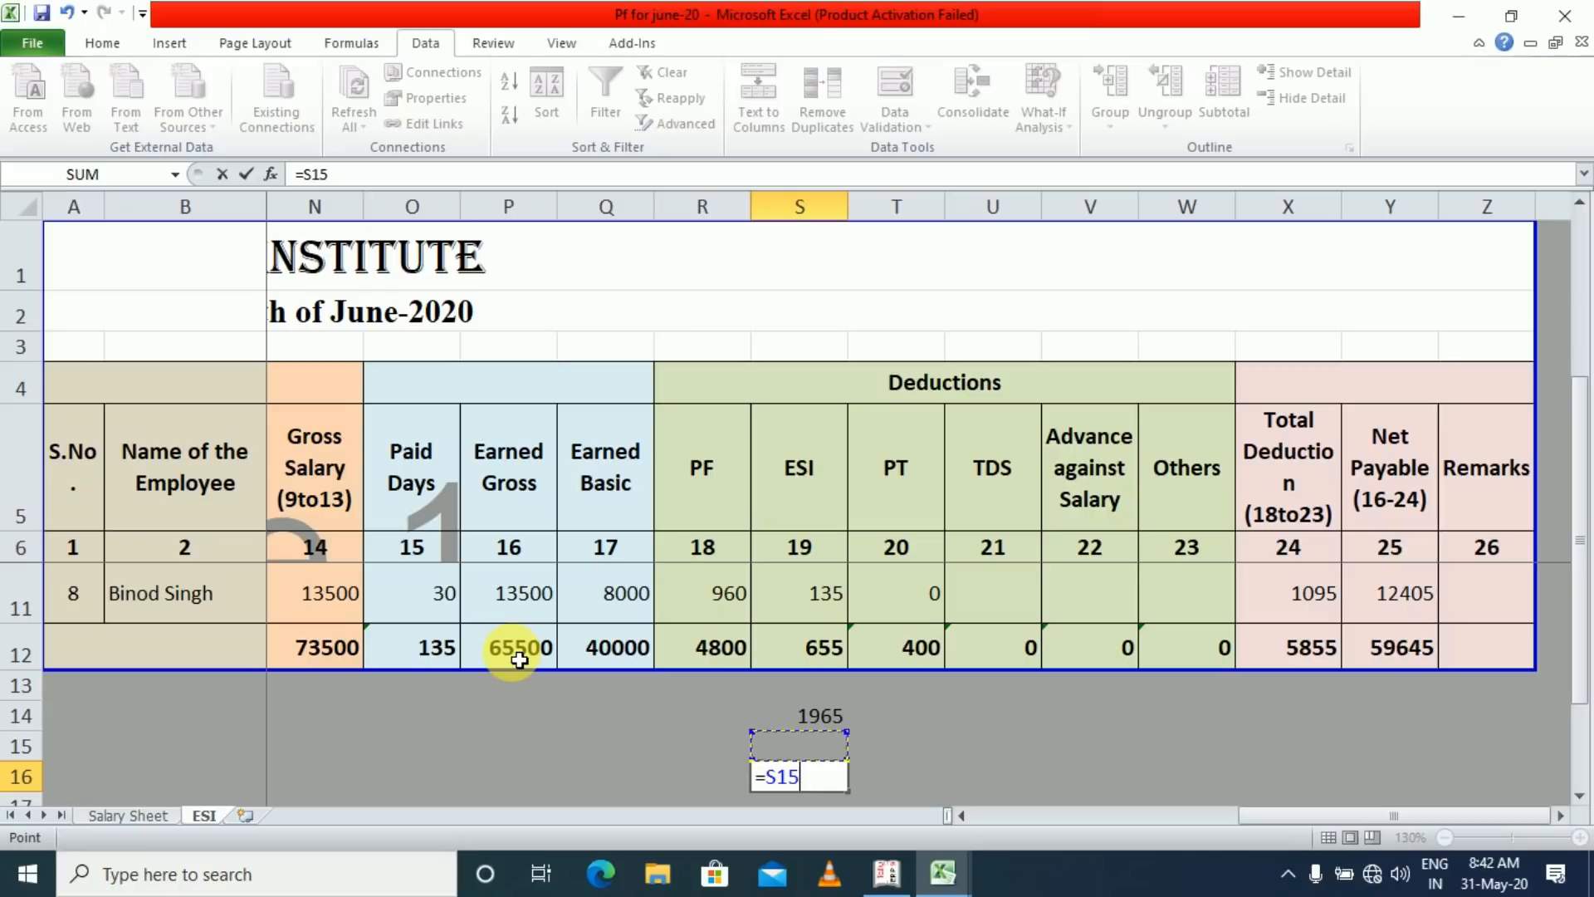
{"action": "type", "text": "+"}
{"action": "key", "text": "Up"}
{"action": "key", "text": "Up"}
{"action": "key", "text": "Up"}
{"action": "key", "text": "Up"}
{"action": "key", "text": "Return"}
{"action": "key", "text": "Up"}
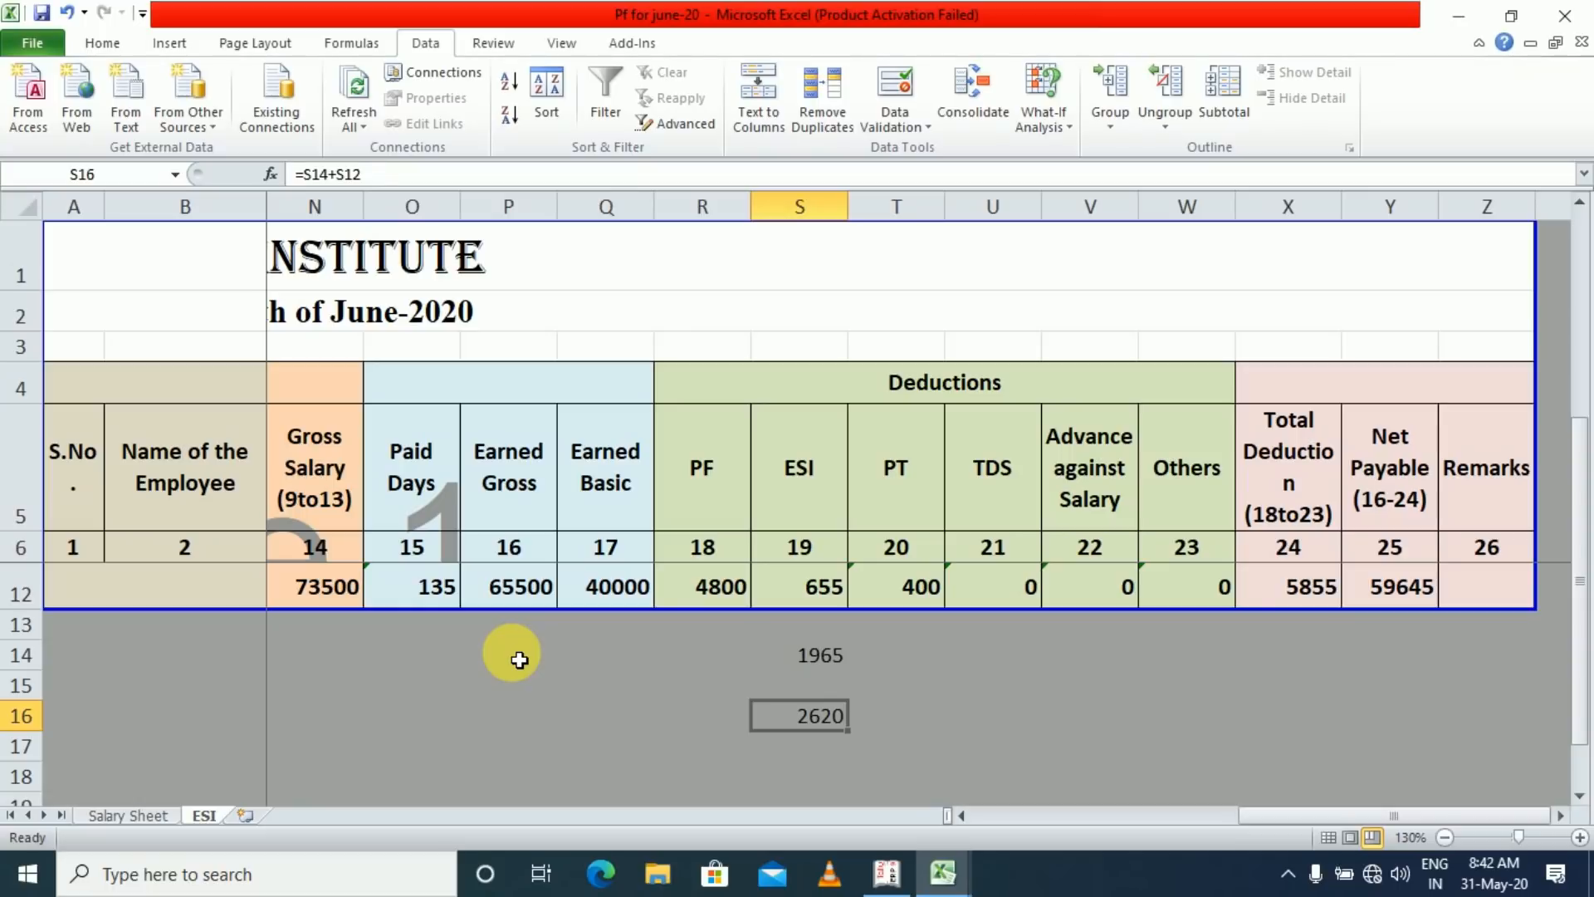
{"action": "left_click", "coordinate": [833, 671]}
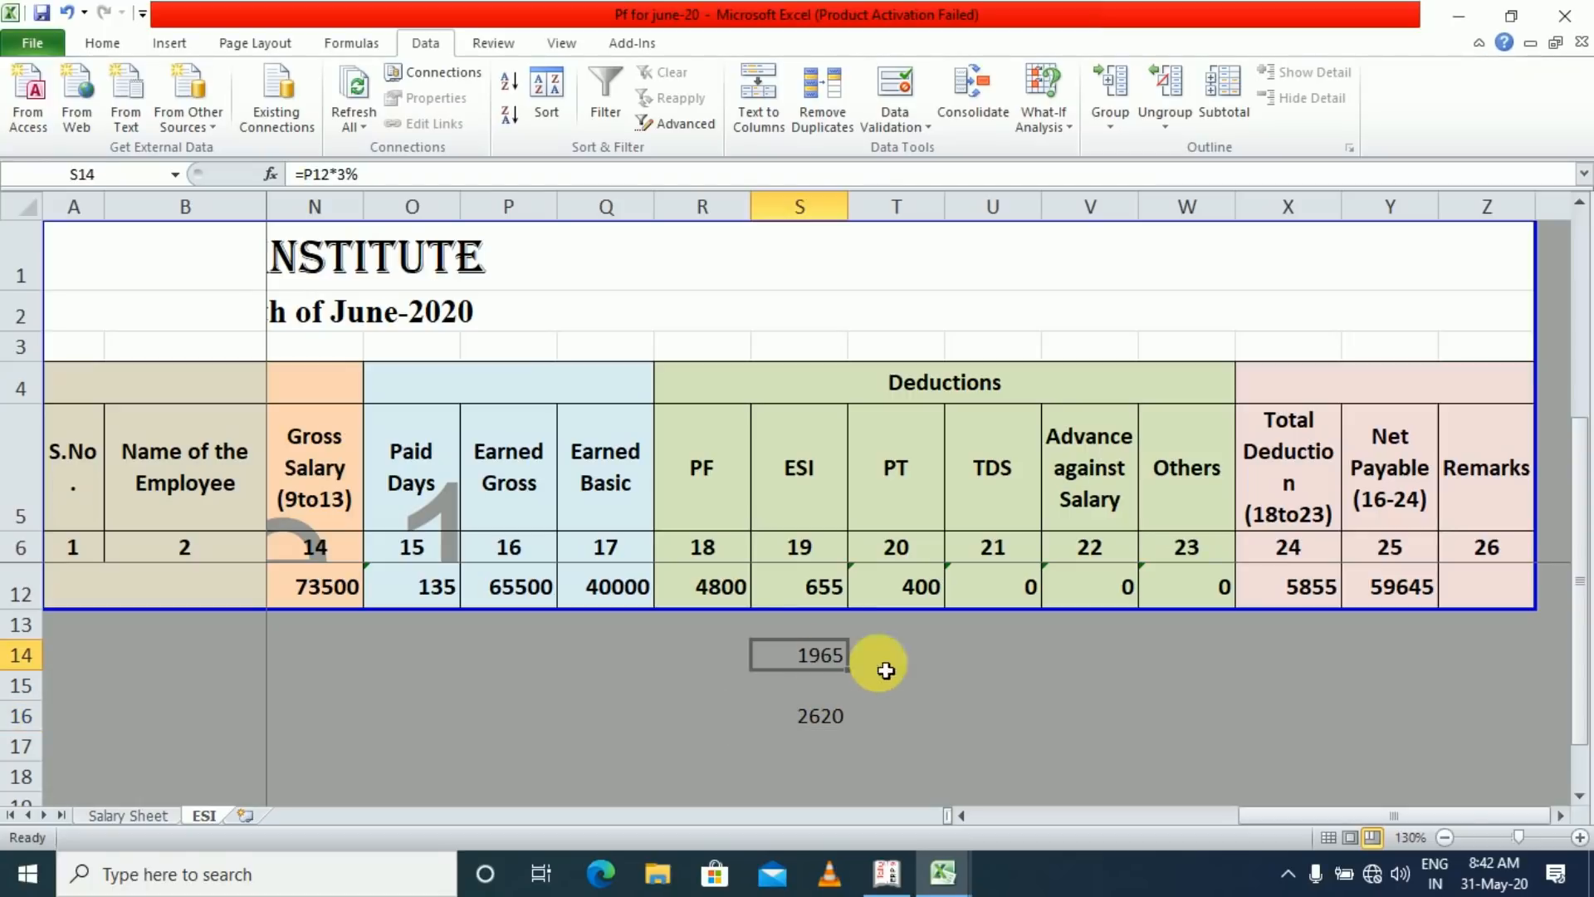
Switch to Tally, start a Journal voucher and debit the Employee ESI Contribution ledger.
{"action": "key", "text": "alt+Tab"}
{"action": "key", "text": "Tab"}
{"action": "key", "text": "Tab"}
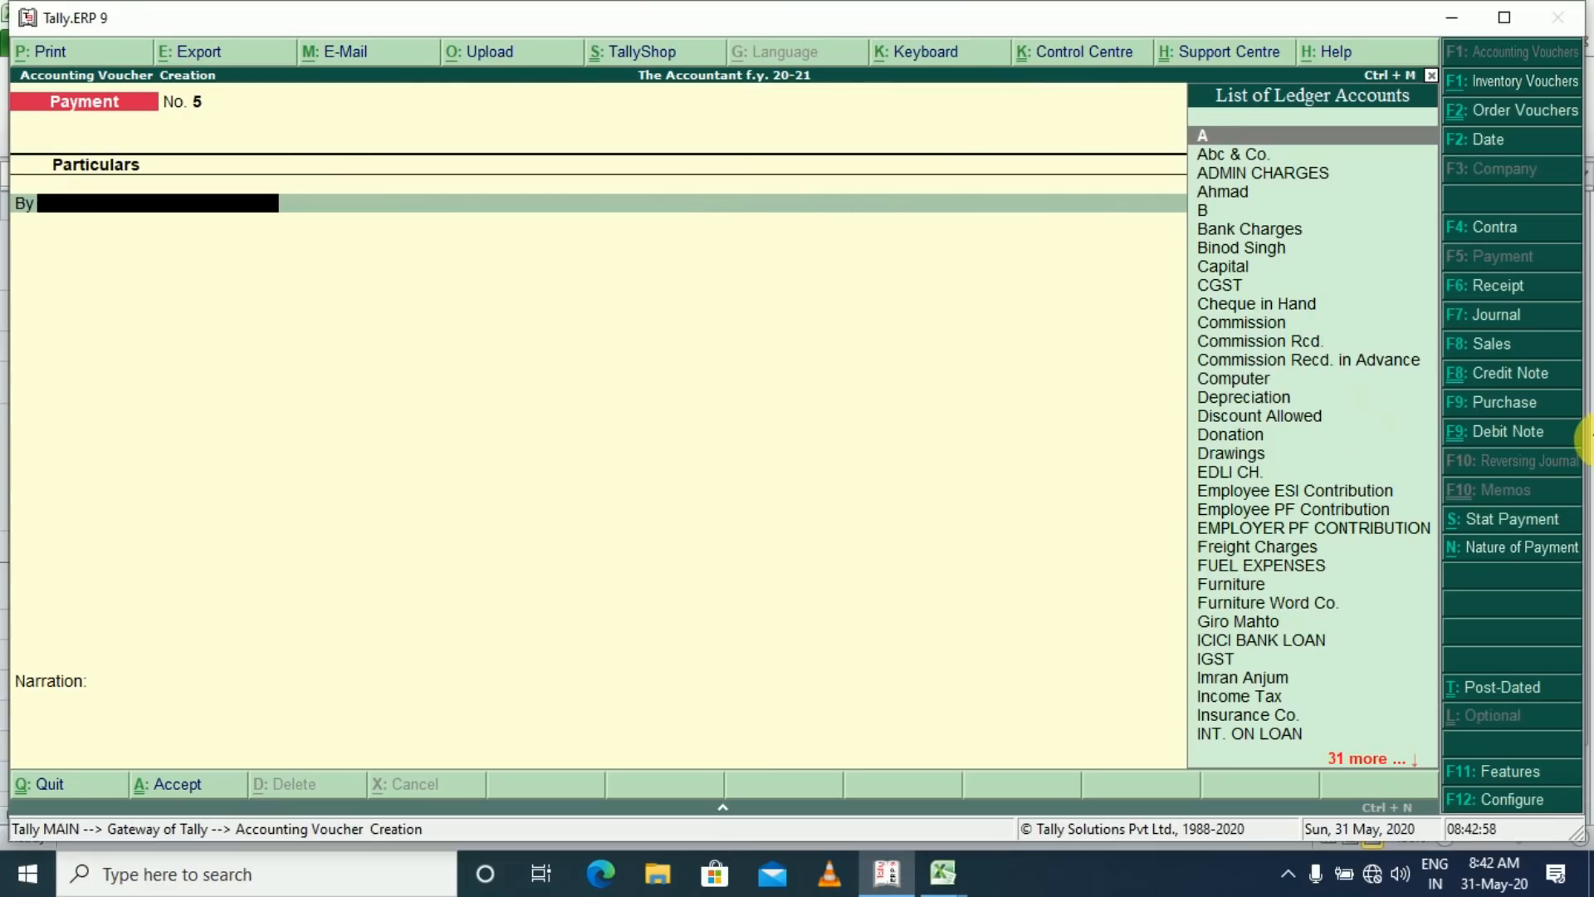
{"action": "left_click", "coordinate": [1511, 317]}
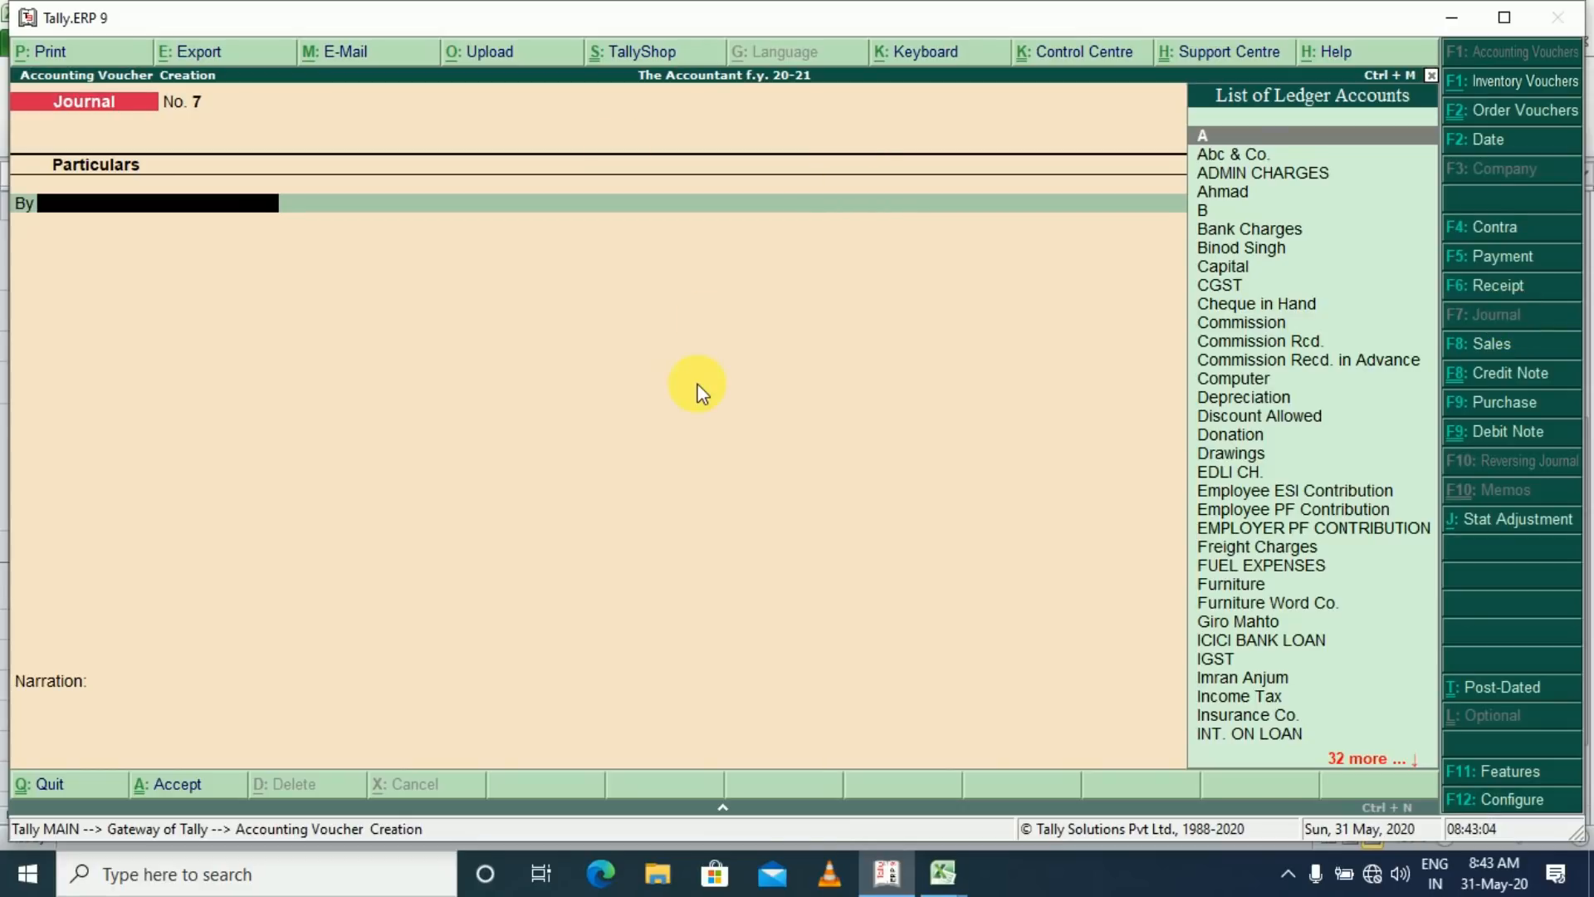
{"action": "type", "text": "EMP"}
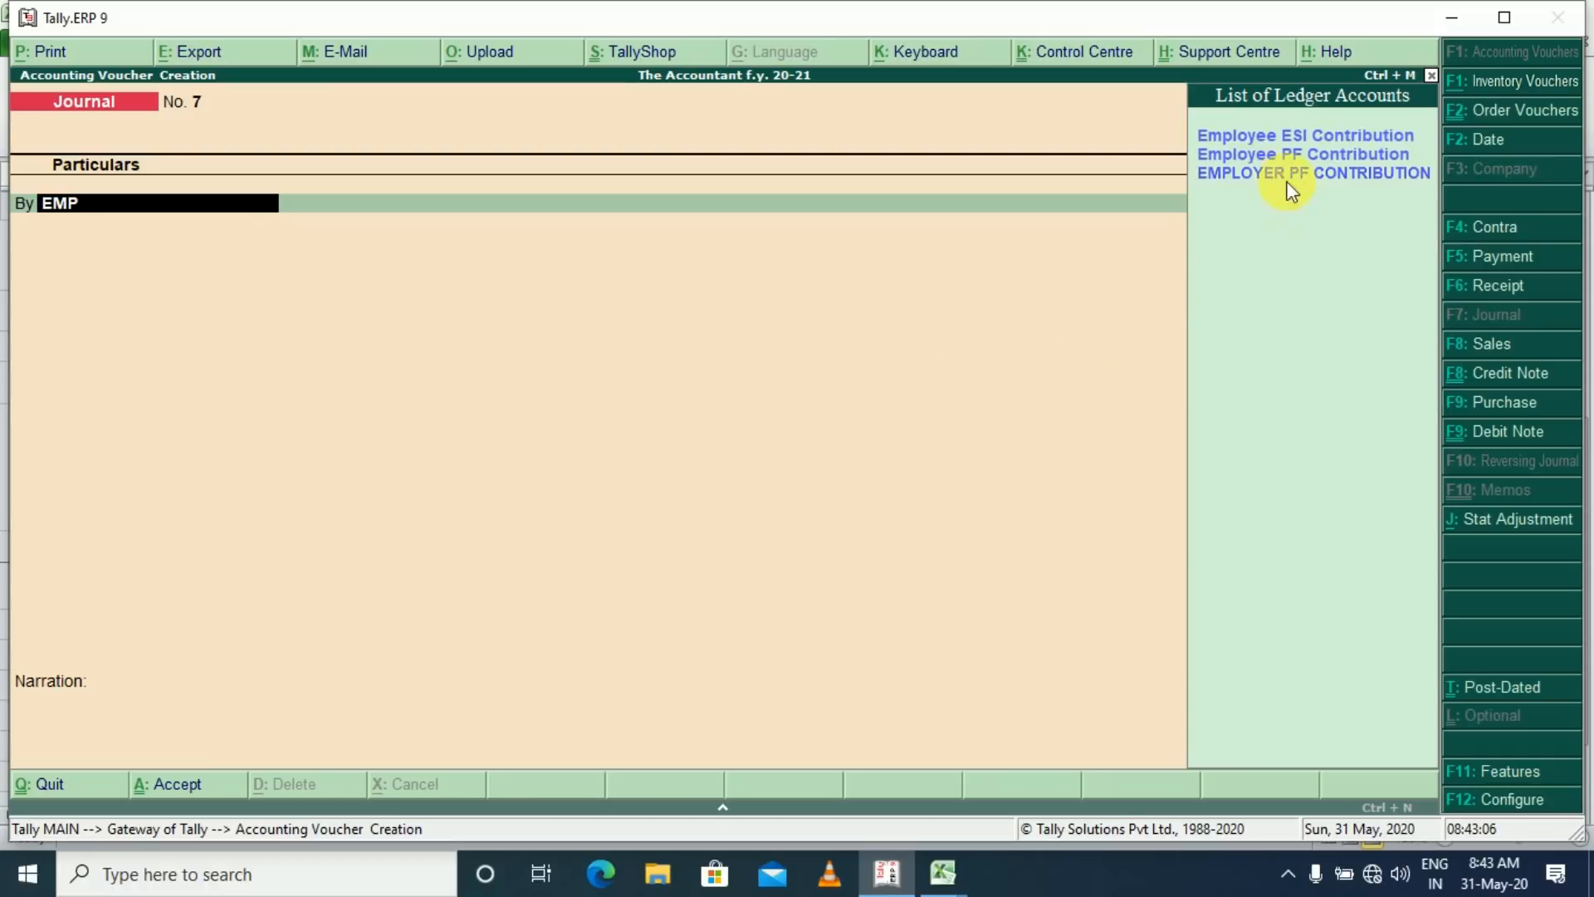
{"action": "left_click", "coordinate": [1312, 136]}
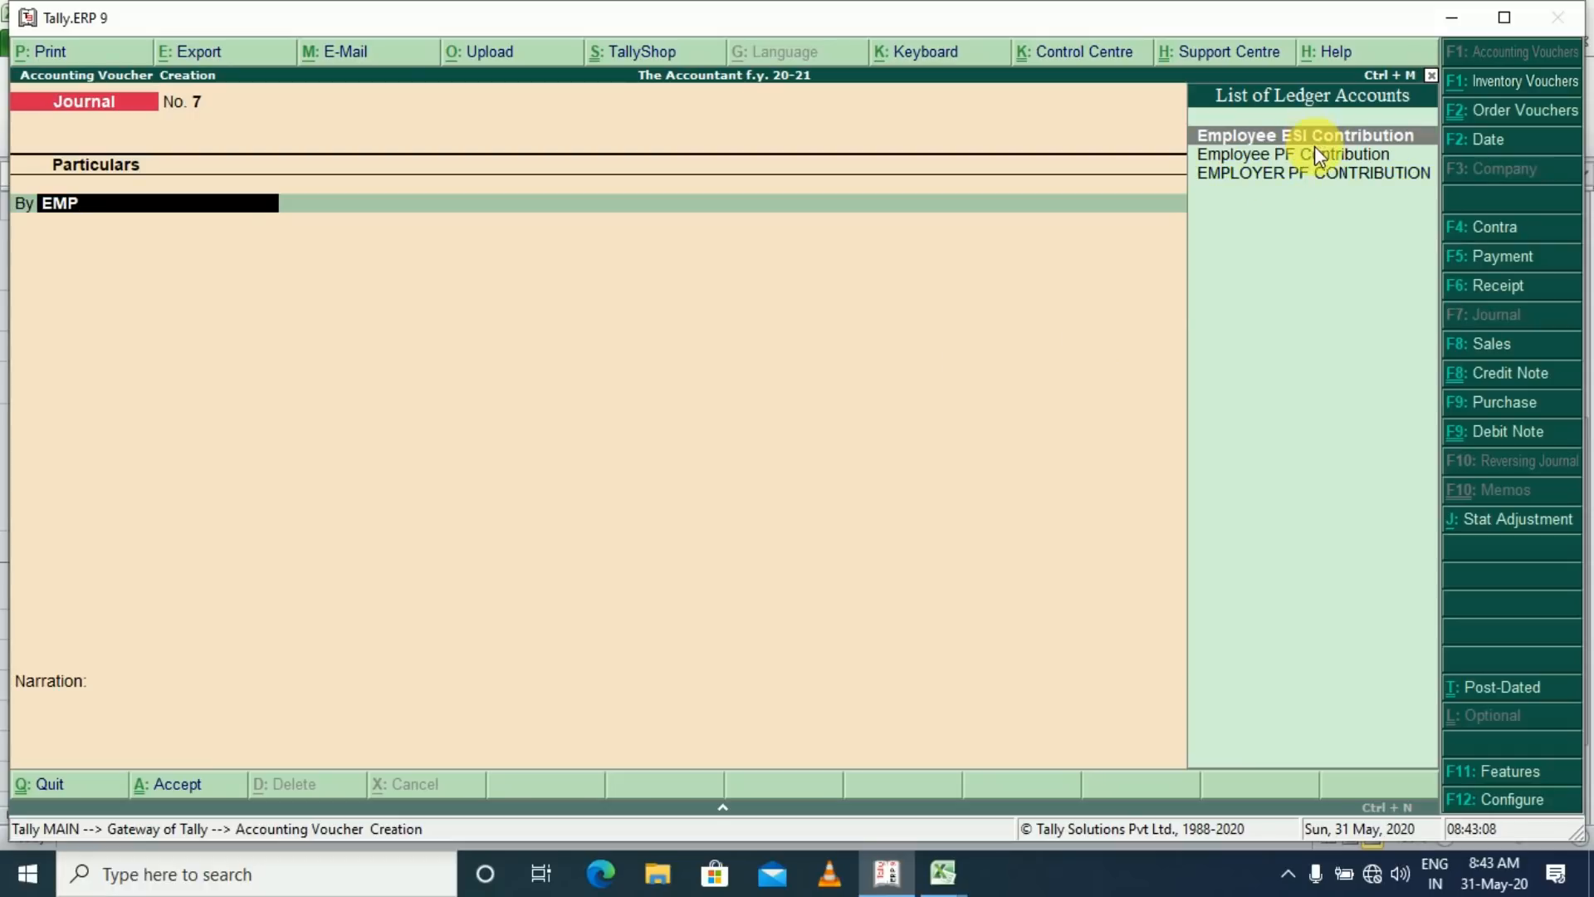
{"action": "key", "text": "Return"}
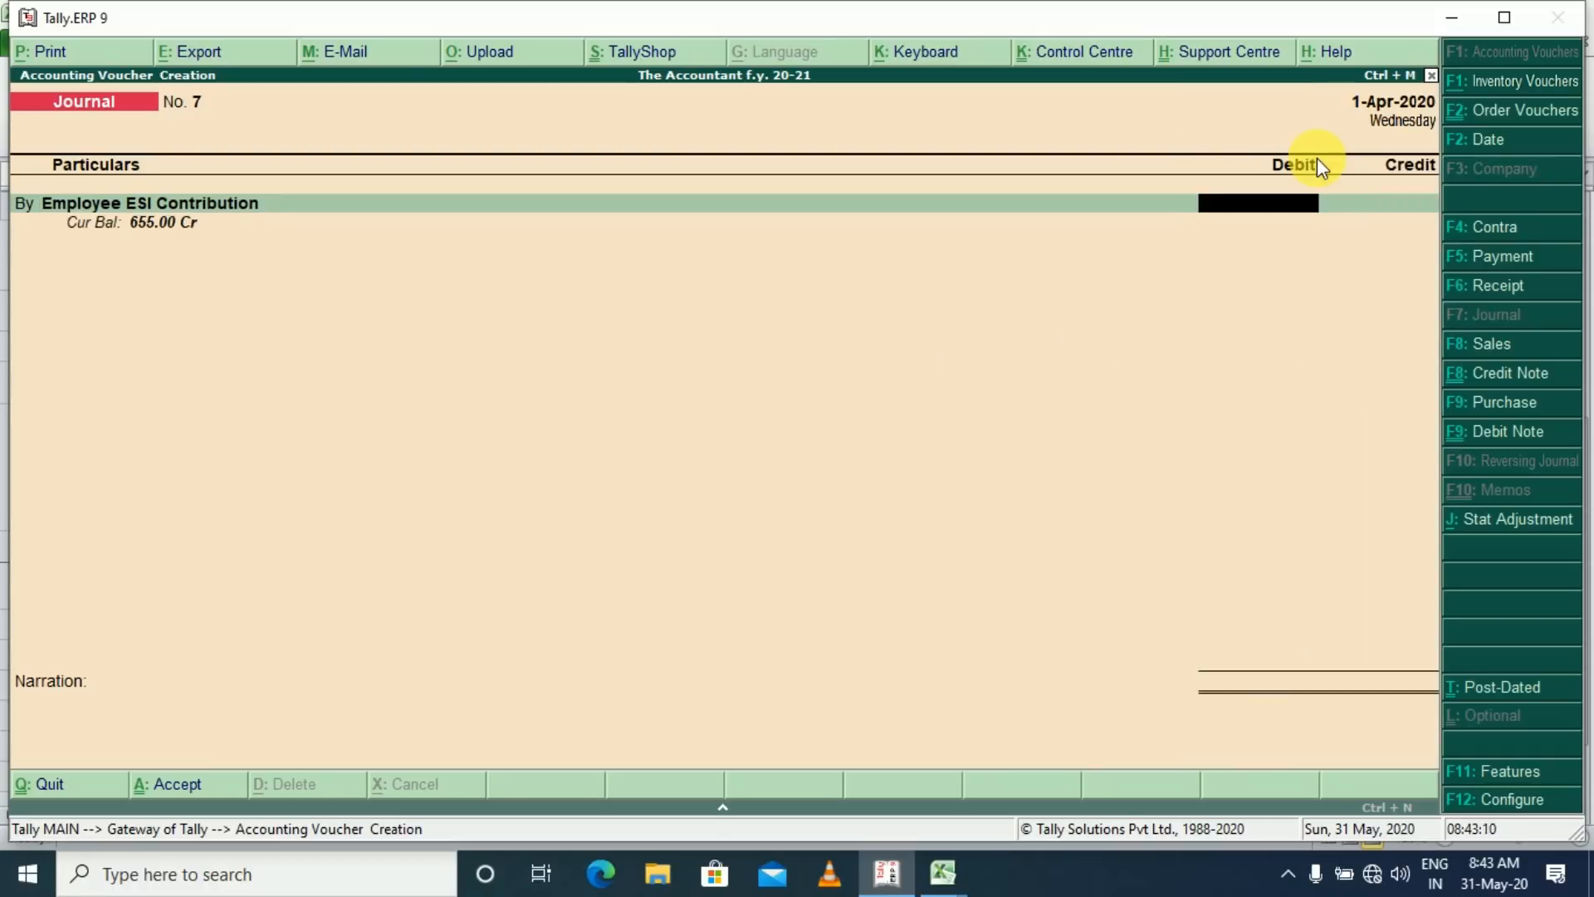
Check the ESI total in the workbook and enter 655 as the Employee ESI Contribution debit.
{"action": "key", "text": "alt+Tab"}
{"action": "left_click", "coordinate": [831, 593]}
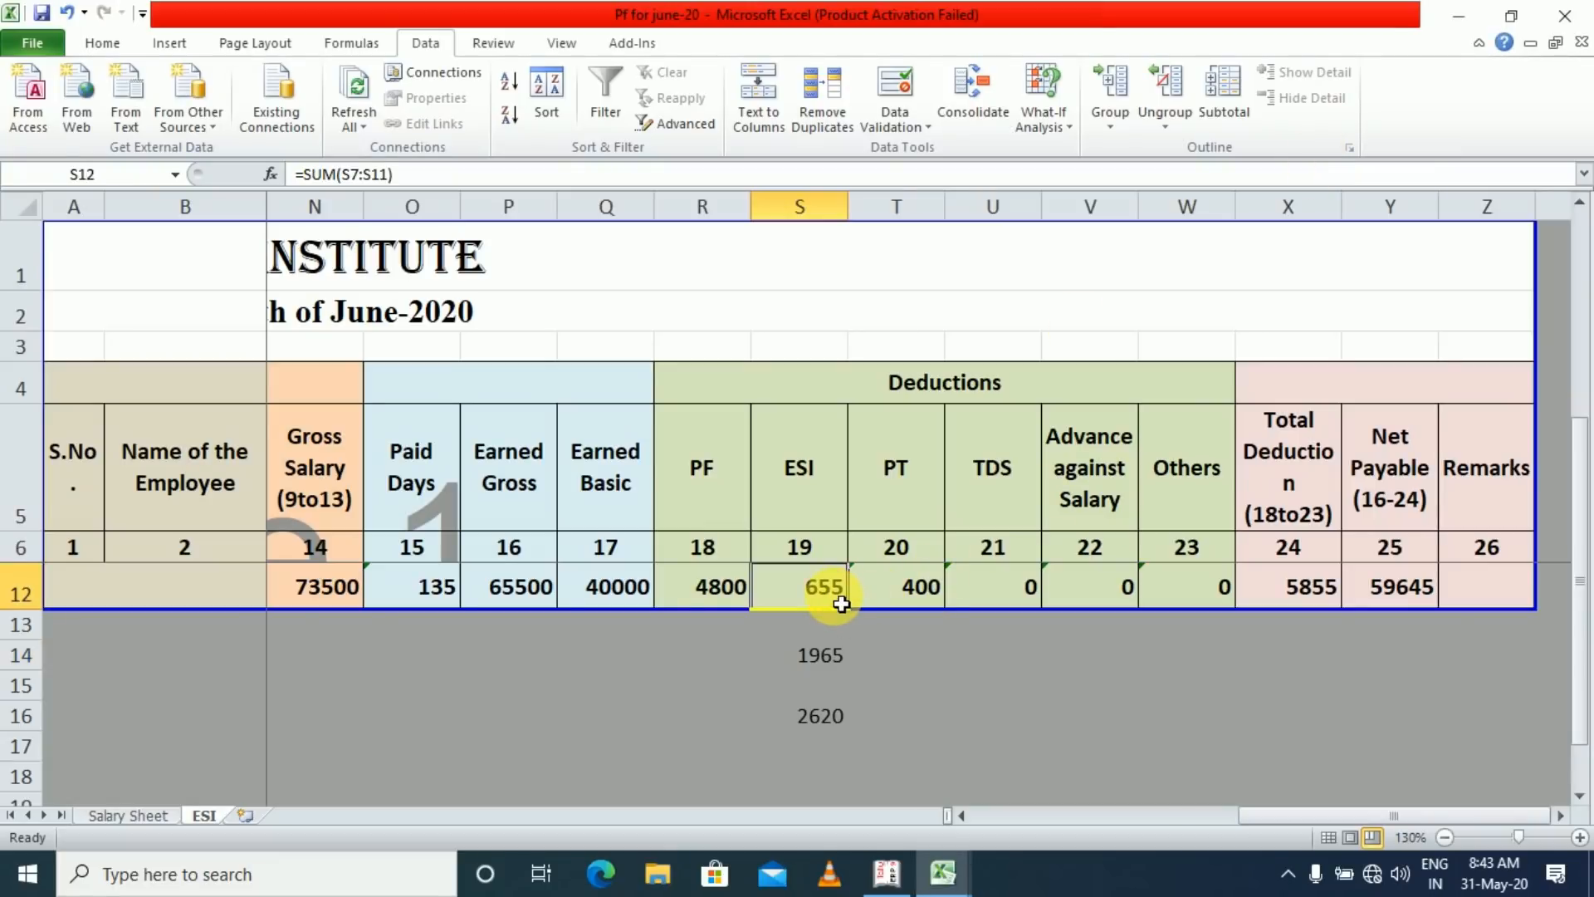
{"action": "key", "text": "alt+Tab"}
{"action": "left_click", "coordinate": [819, 280]}
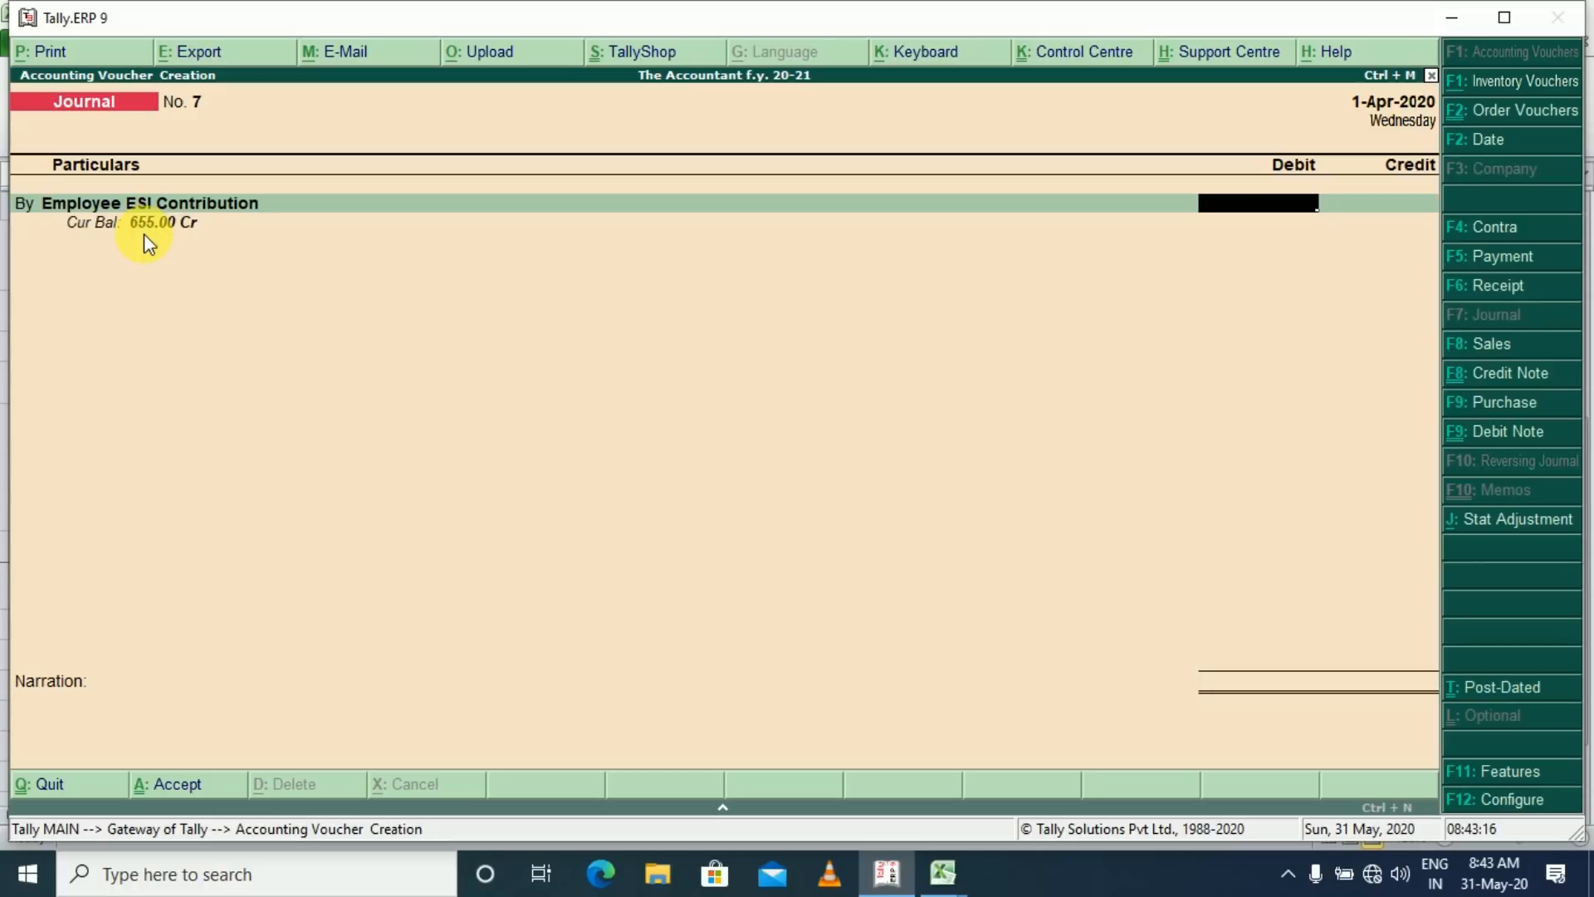
{"action": "type", "text": "655"}
{"action": "key", "text": "Return"}
{"action": "key", "text": "Return"}
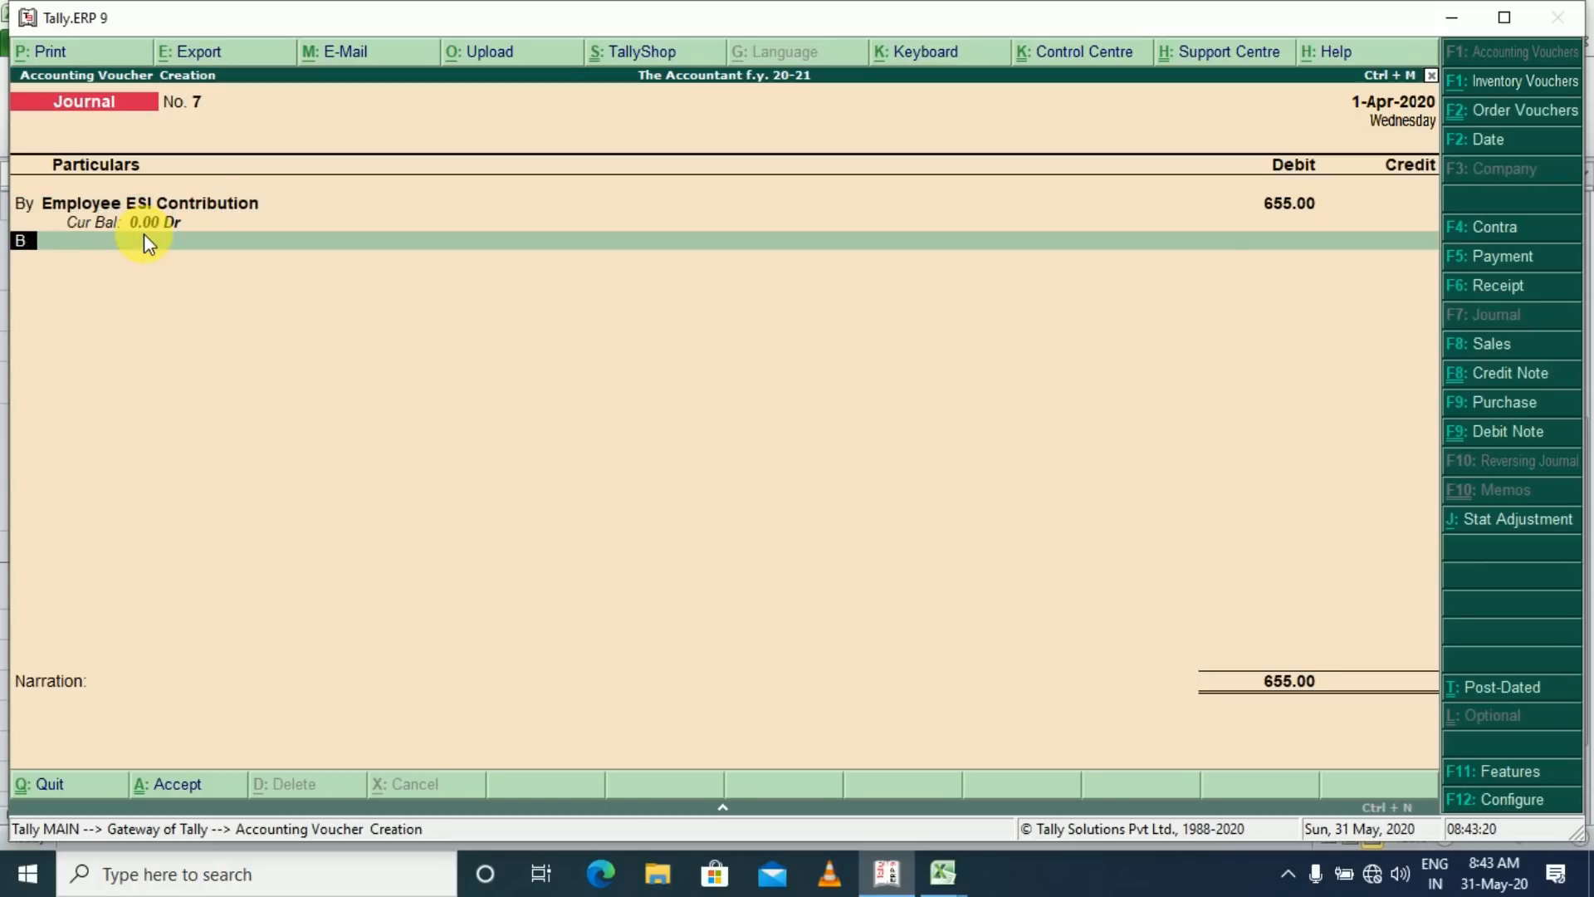
Create a ledger named EMPLOYER ESI CONTRITBUTION under Indirect Expenses for the next debit line.
{"action": "key", "text": "alt+c"}
{"action": "type", "text": "EML"}
{"action": "key", "text": "BackSpace"}
{"action": "type", "text": "PLOY"}
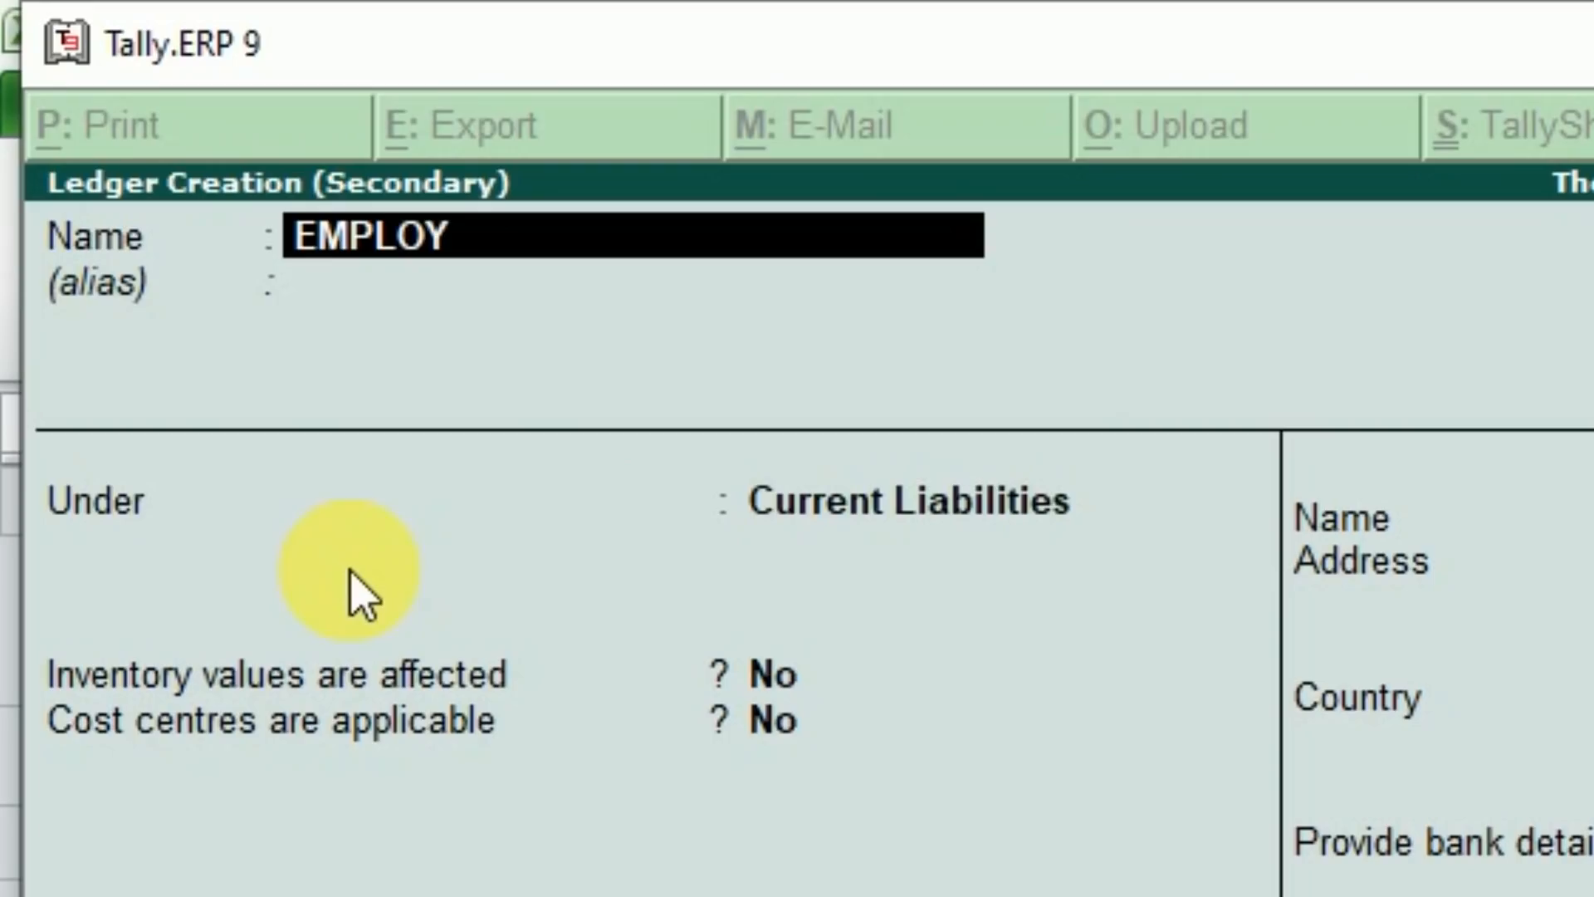
{"action": "type", "text": "ER ESI"}
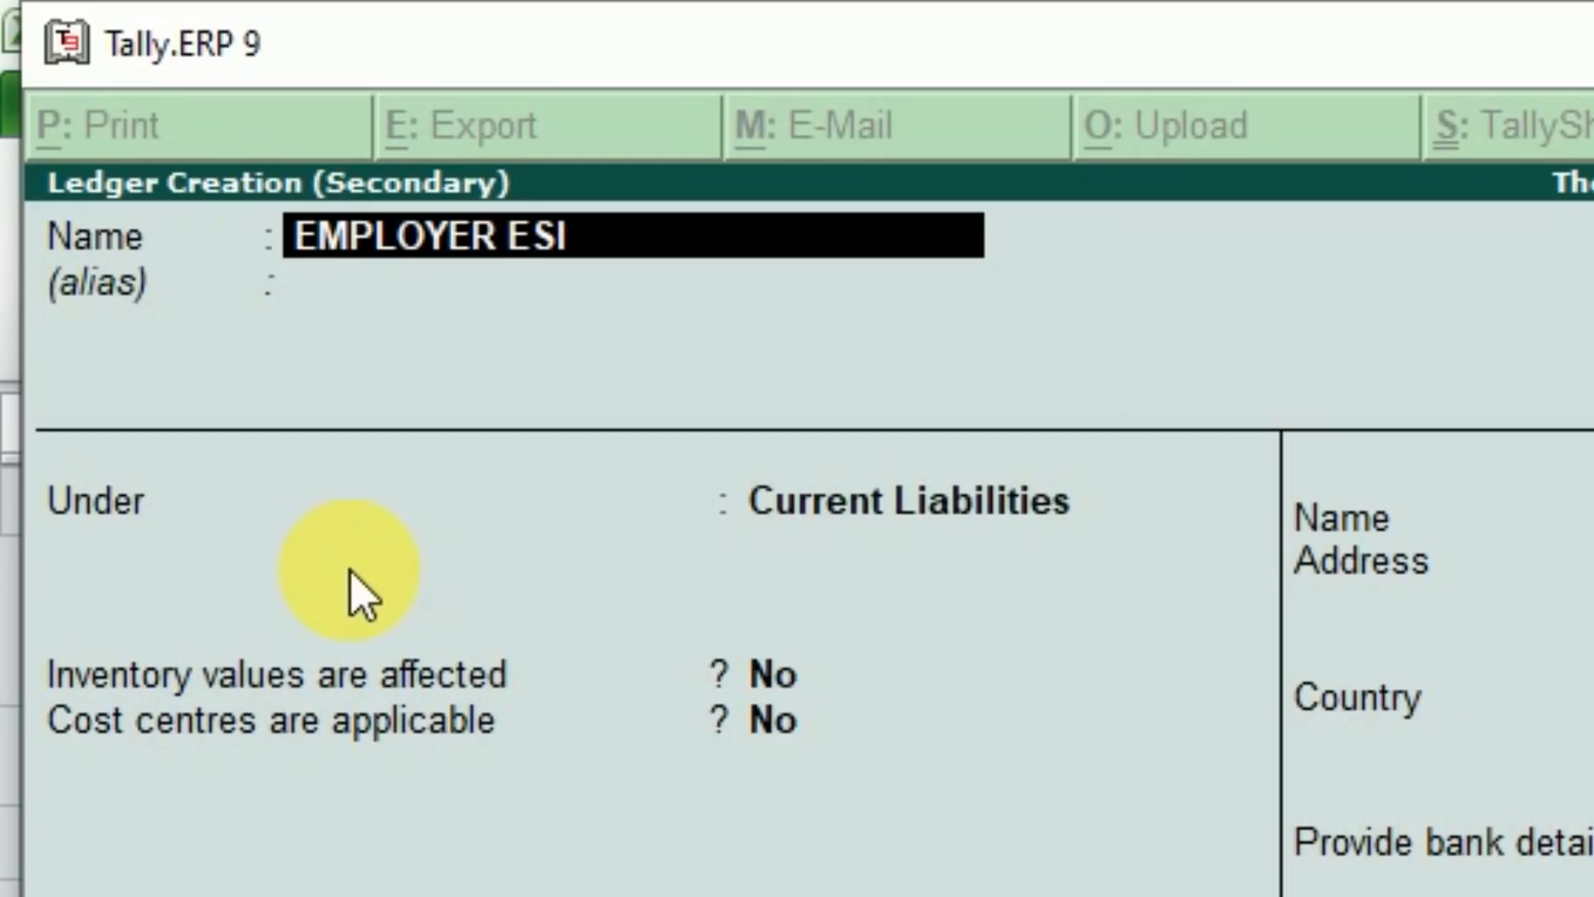
{"action": "type", "text": " CONTRI"}
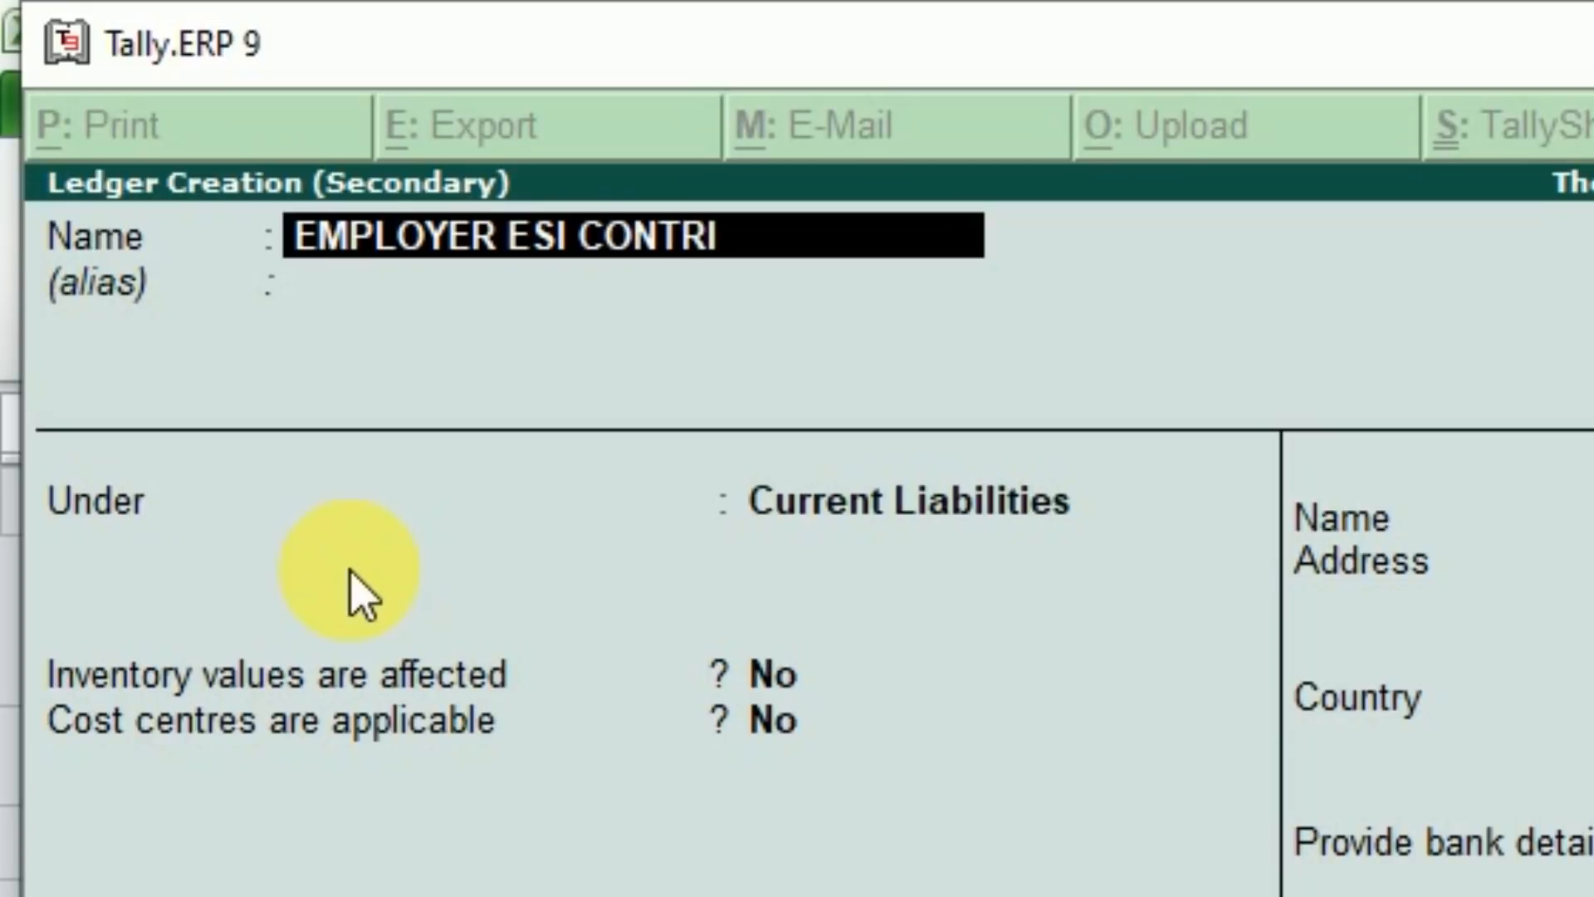
{"action": "type", "text": "TBUTION"}
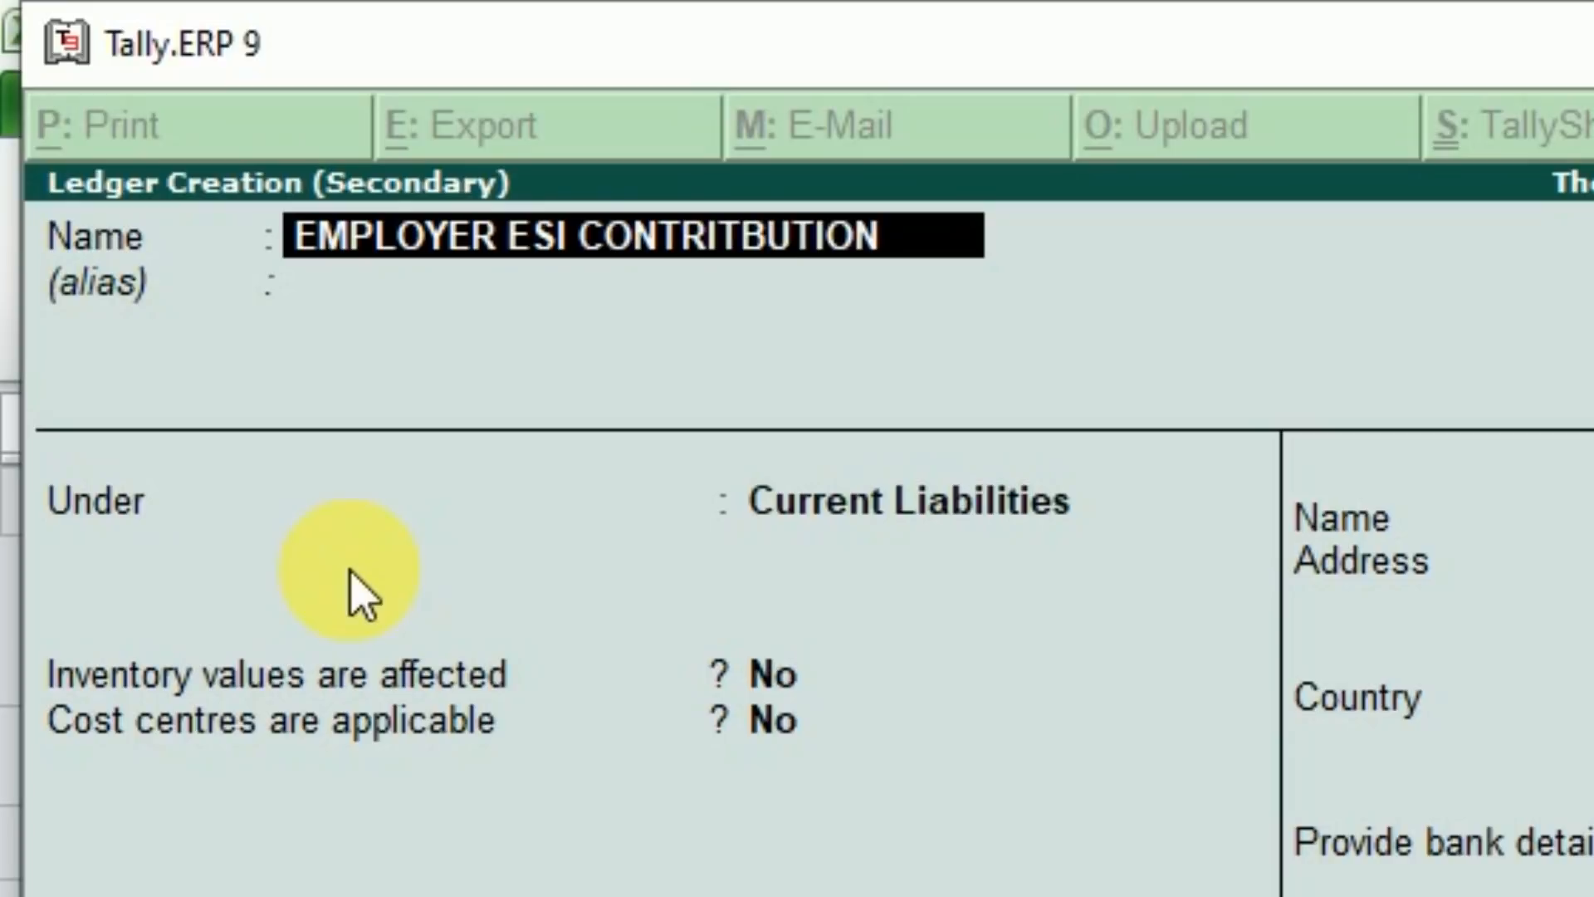
{"action": "key", "text": "Return"}
{"action": "type", "text": "IND"}
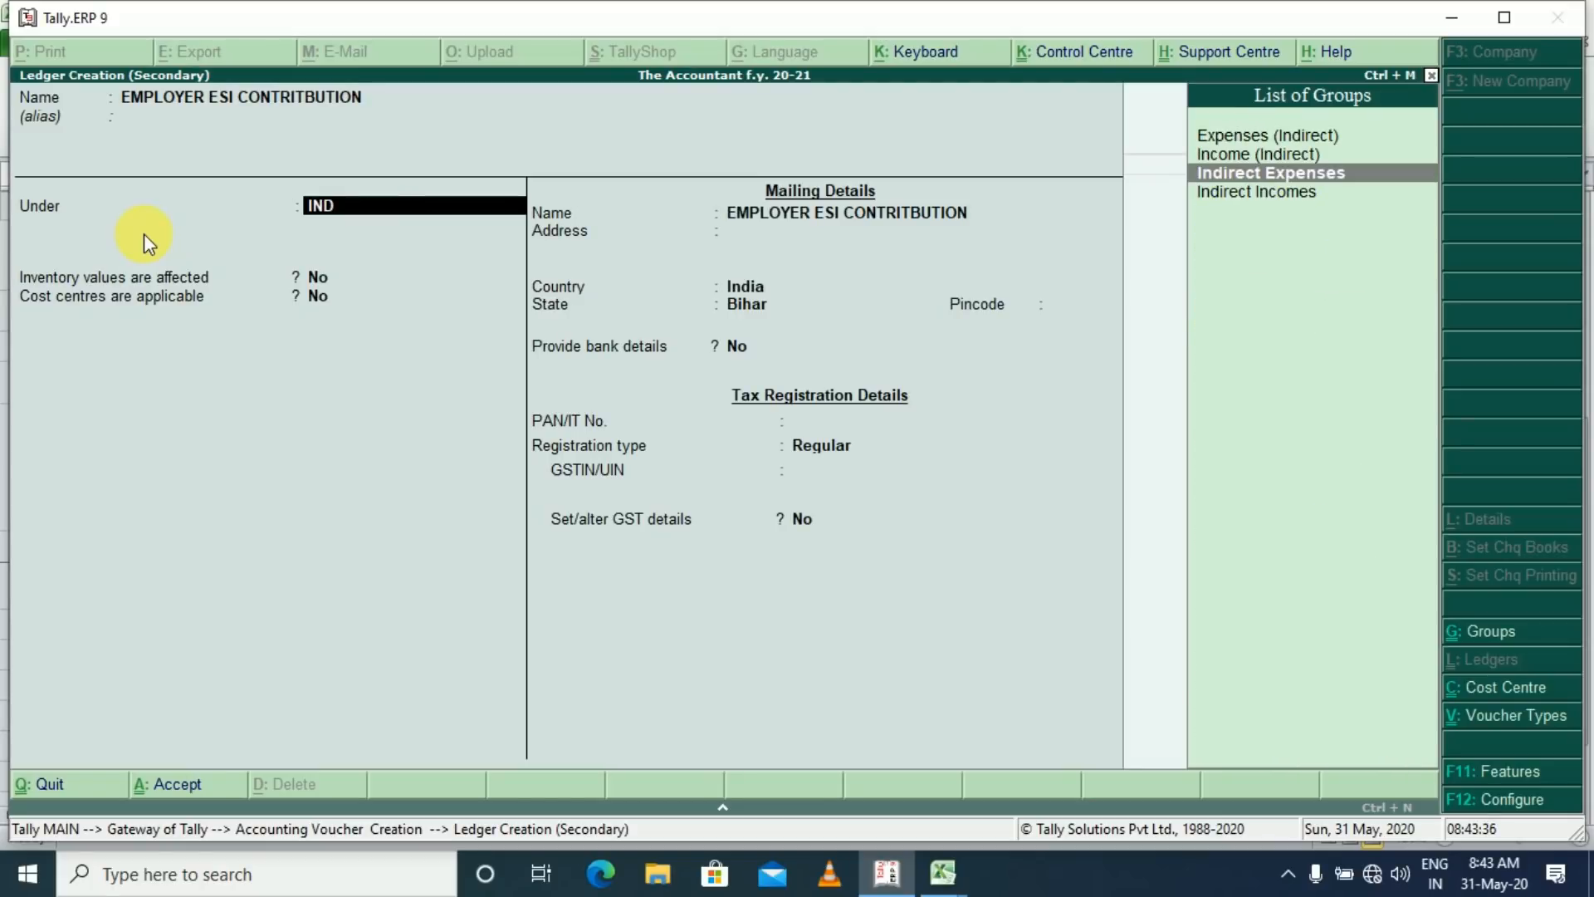
{"action": "key", "text": "Return"}
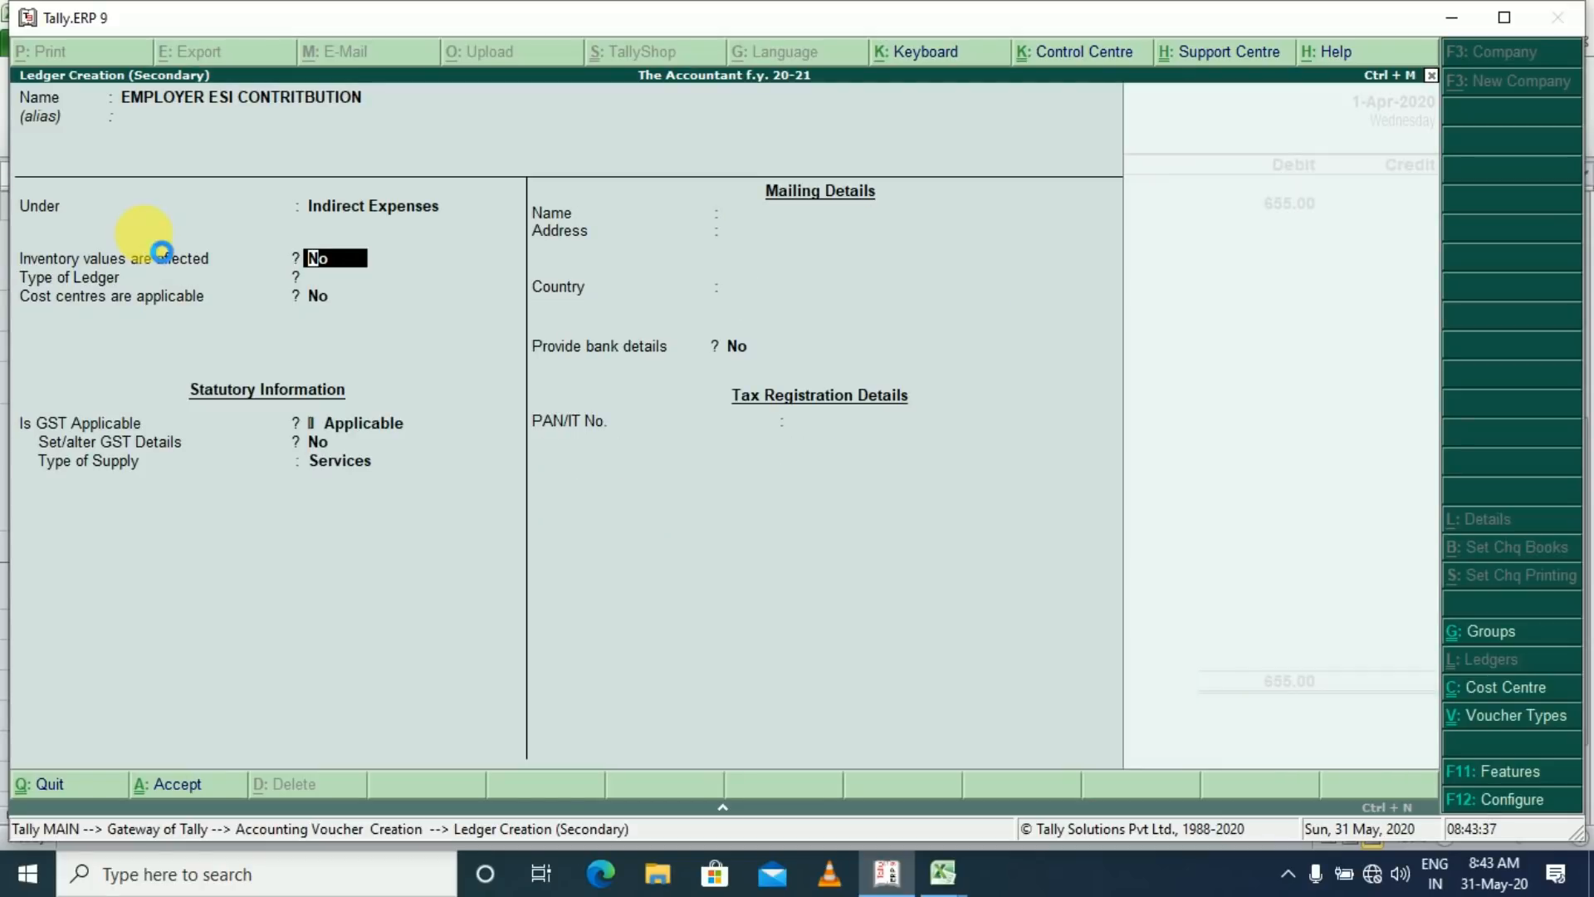
{"action": "key", "text": "ctrl+a"}
Debit the EMPLOYER ESI CONTRITBUTION ledger by 1,965 after checking the workbook.
{"action": "key", "text": "alt+Tab"}
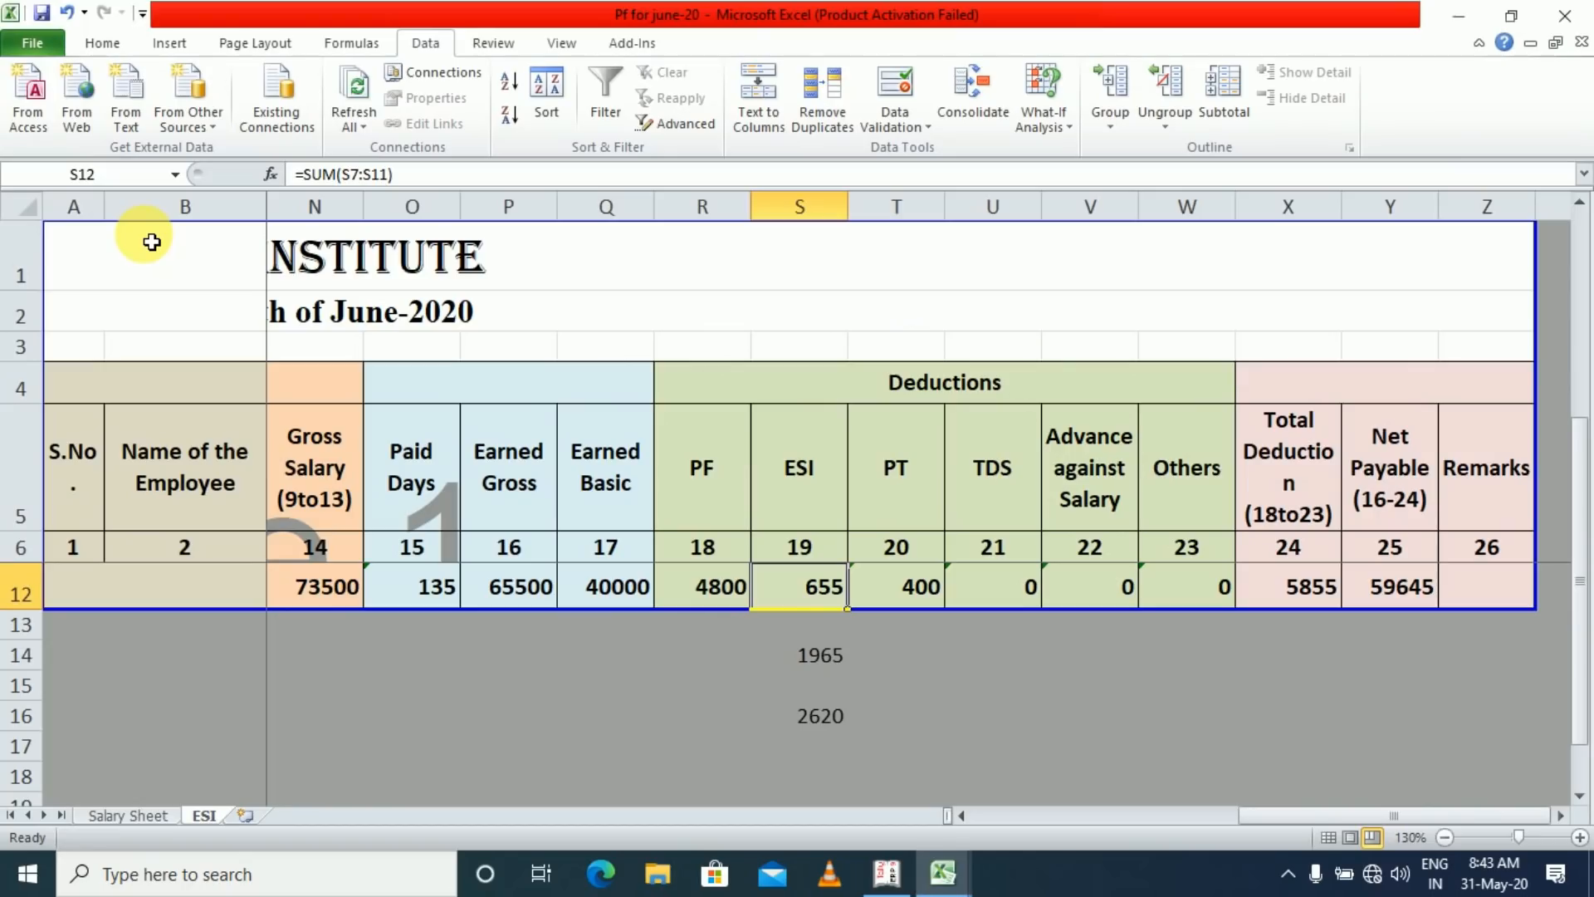
{"action": "key", "text": "alt+Tab"}
{"action": "type", "text": "1,965"}
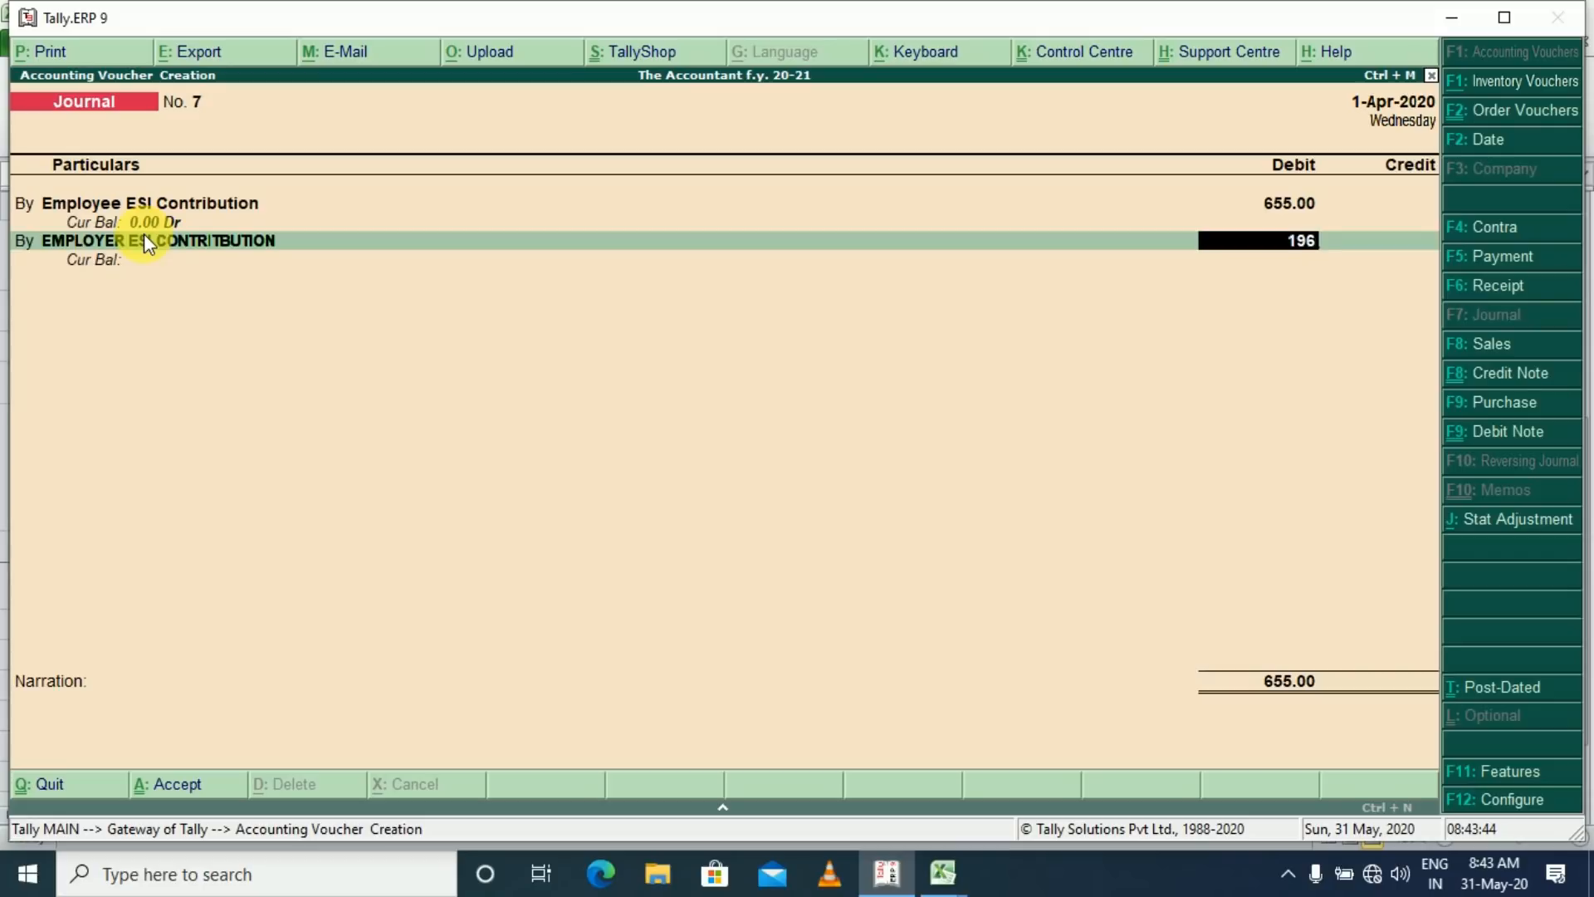
{"action": "key", "text": "Return"}
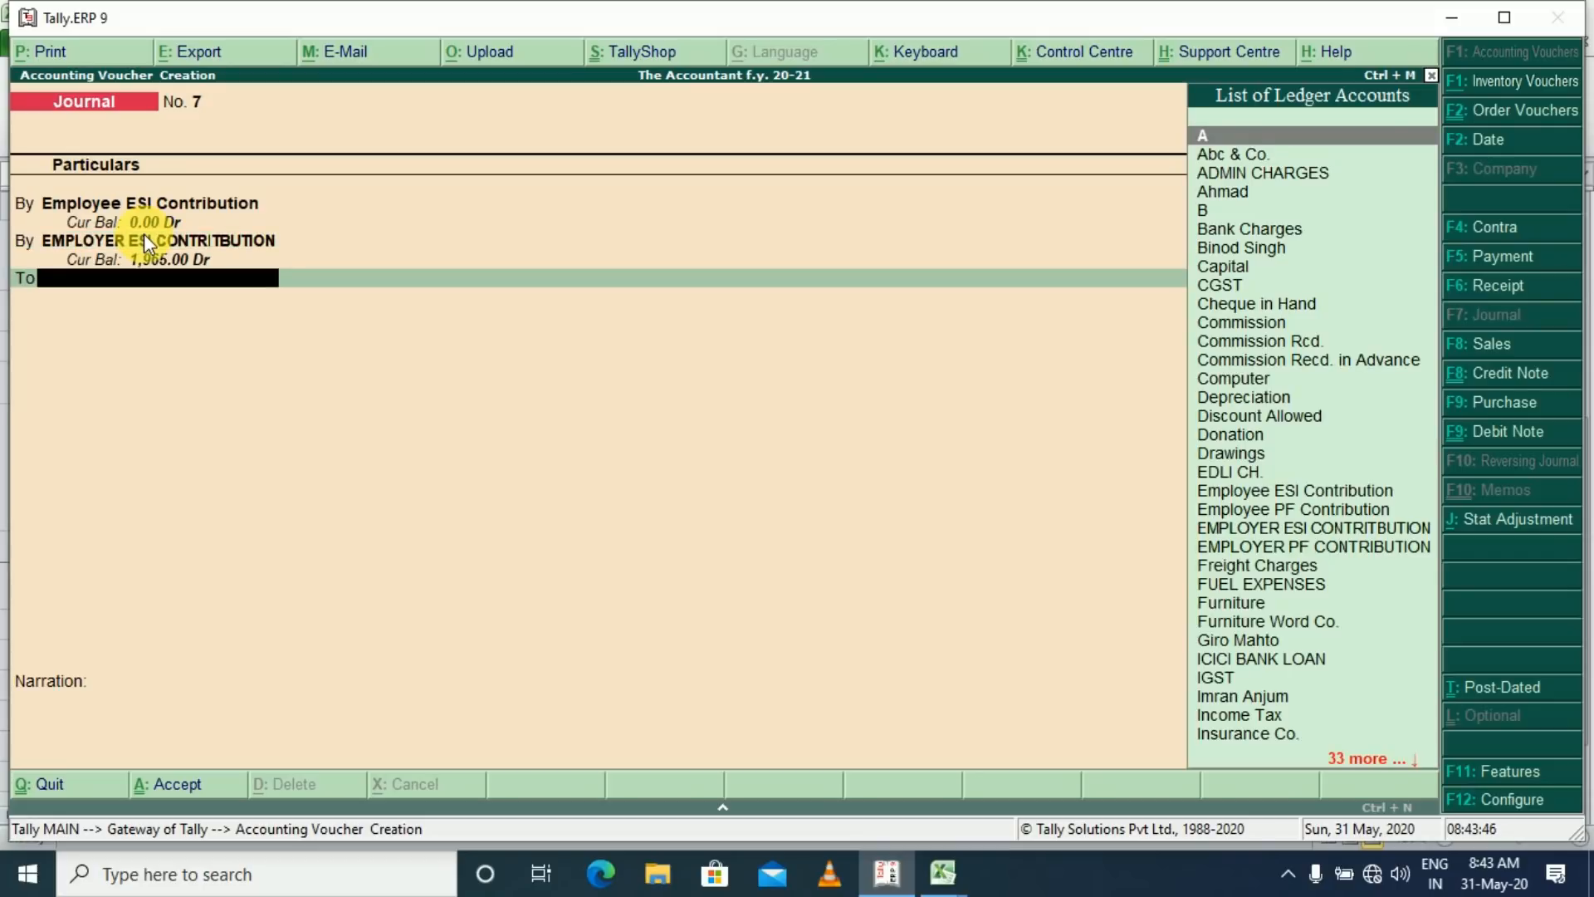
Create an ESI PAYABLE ledger under Current Liabilities and credit it with 2,620 in the journal.
{"action": "key", "text": "alt+c"}
{"action": "type", "text": "ESI PAYABLE"}
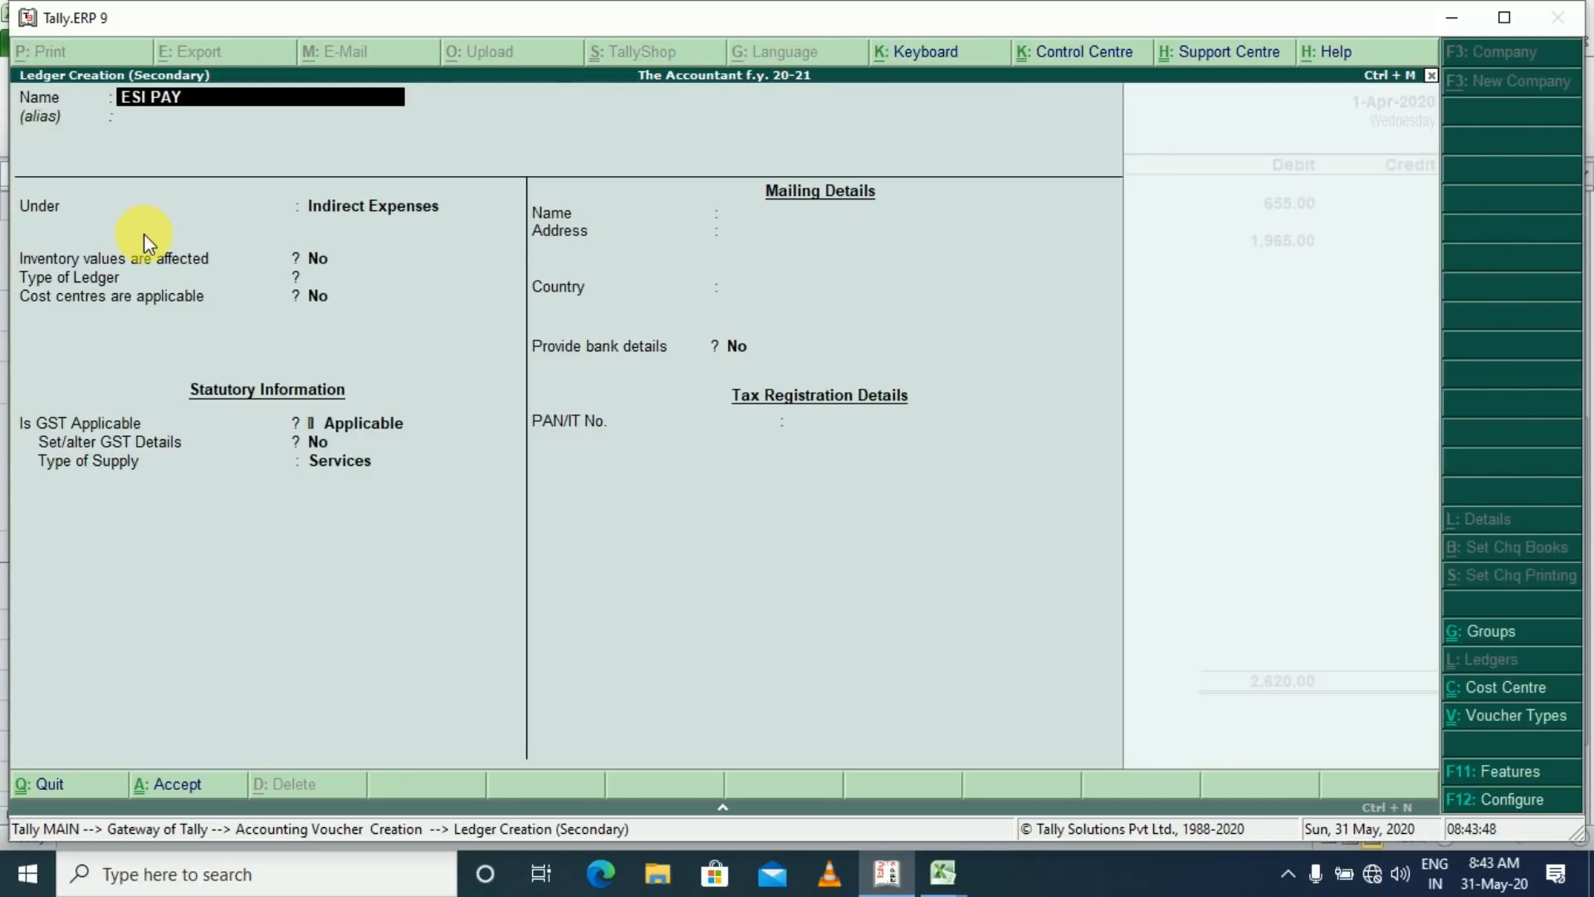
{"action": "key", "text": "Return"}
{"action": "key", "text": "Return"}
{"action": "type", "text": "CUR"}
{"action": "key", "text": "Down"}
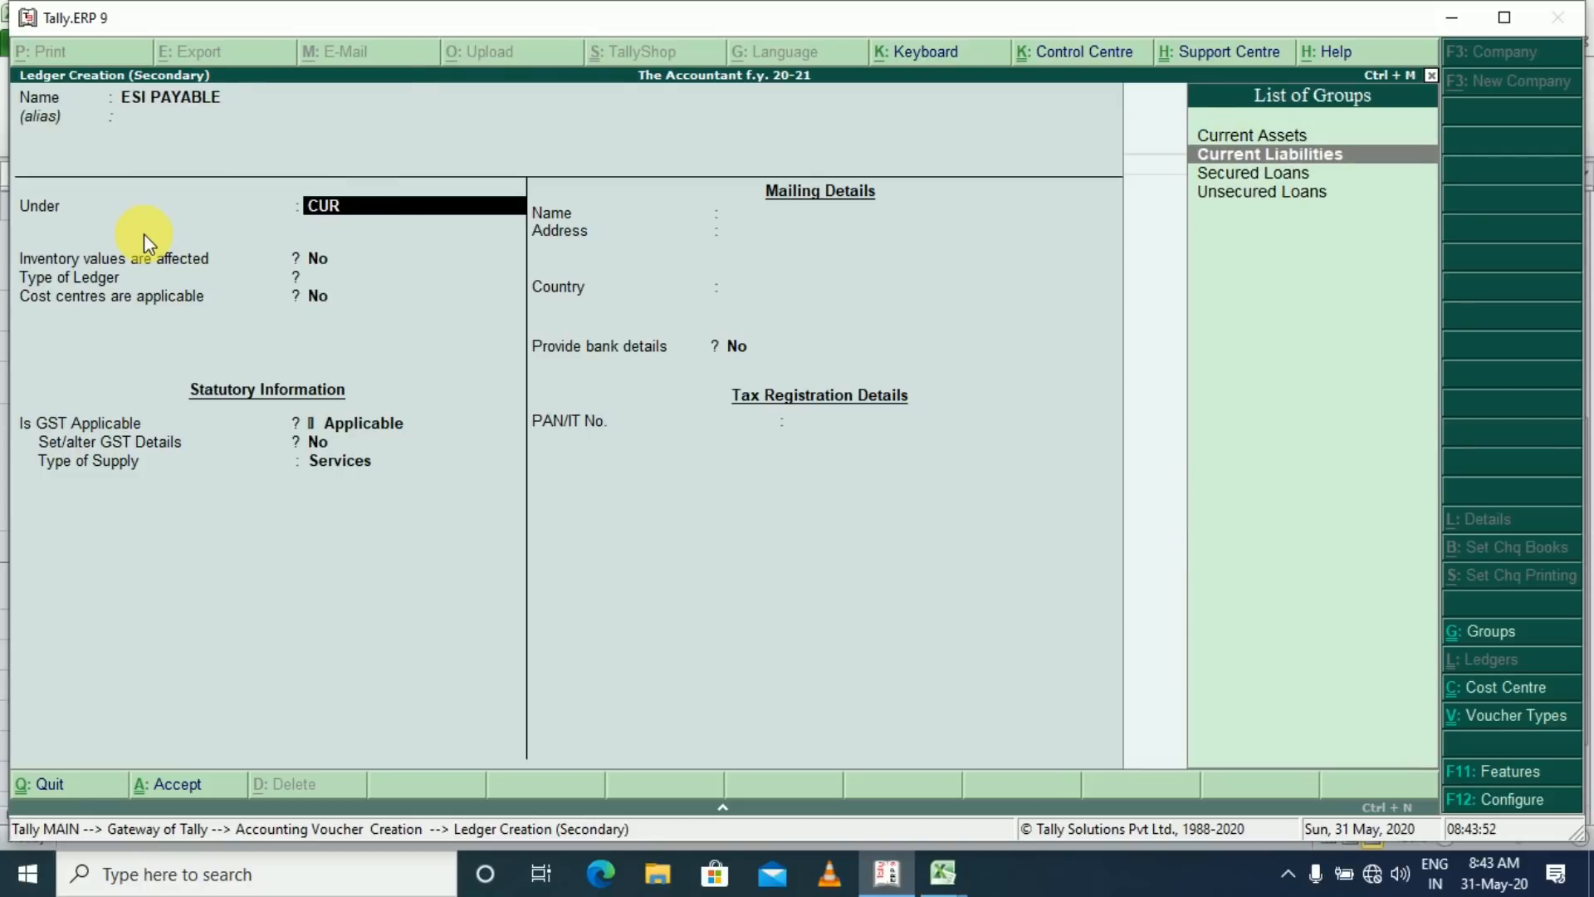
{"action": "key", "text": "Return"}
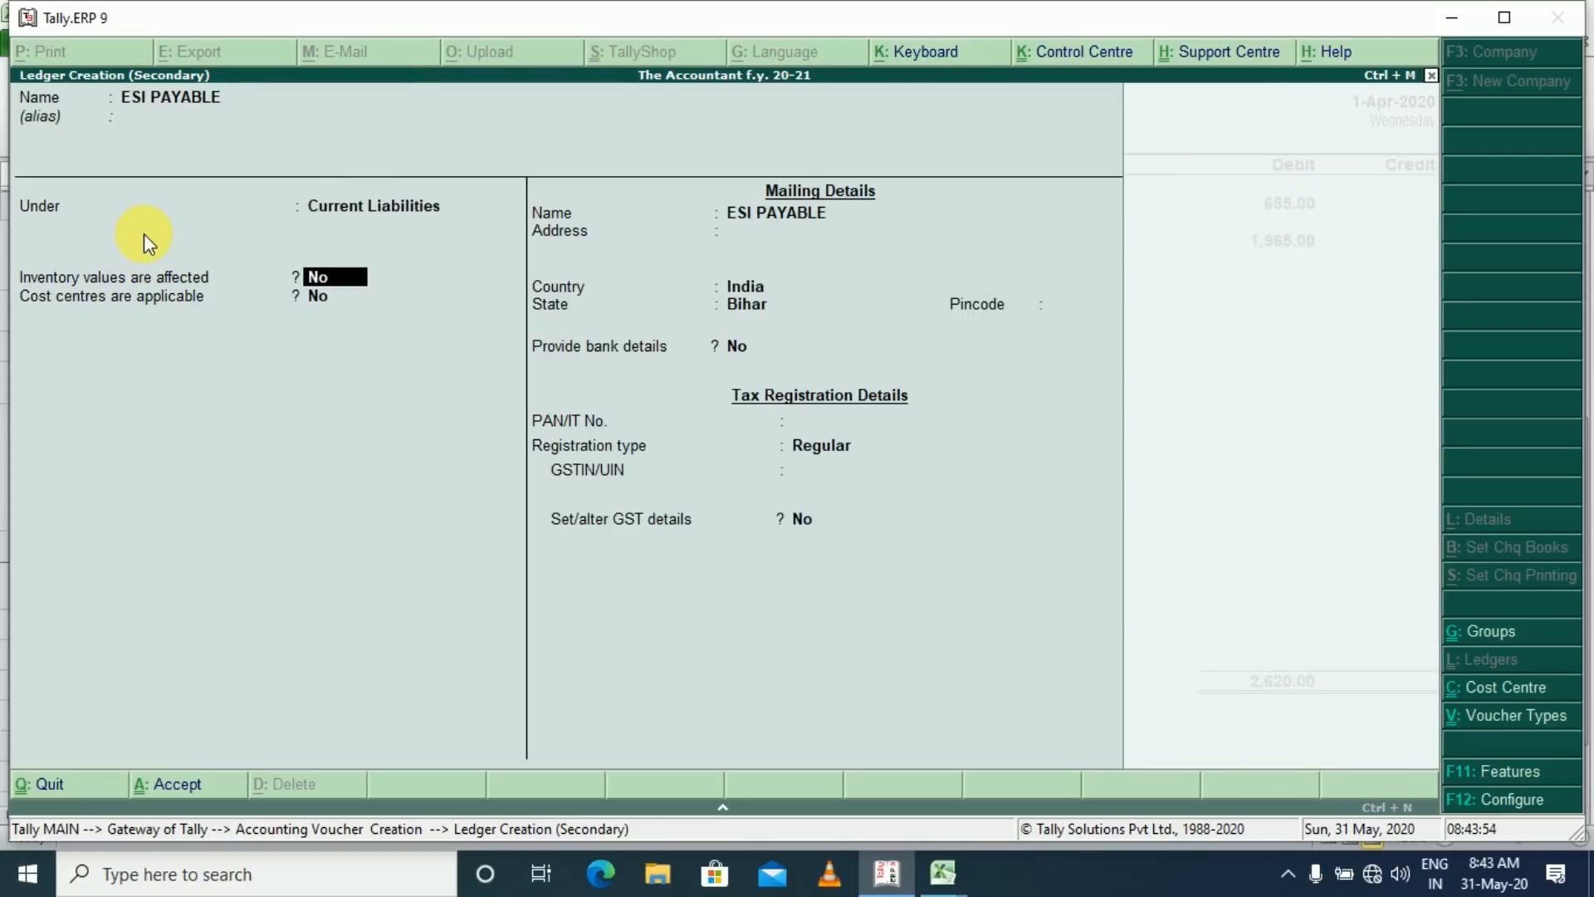
{"action": "key", "text": "Return"}
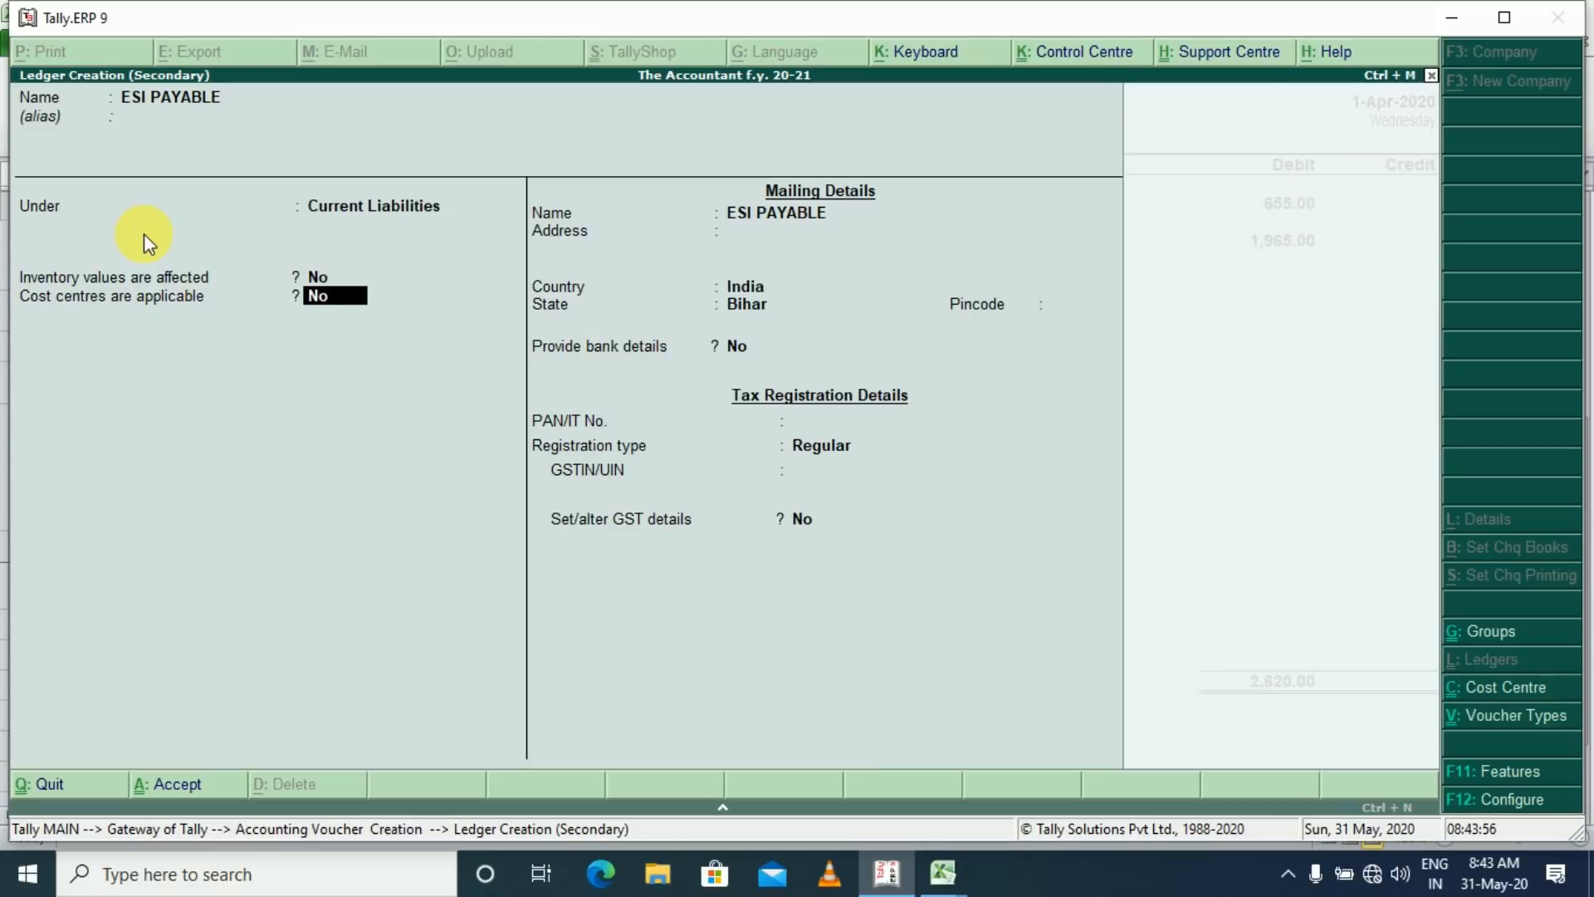
{"action": "key", "text": "Return"}
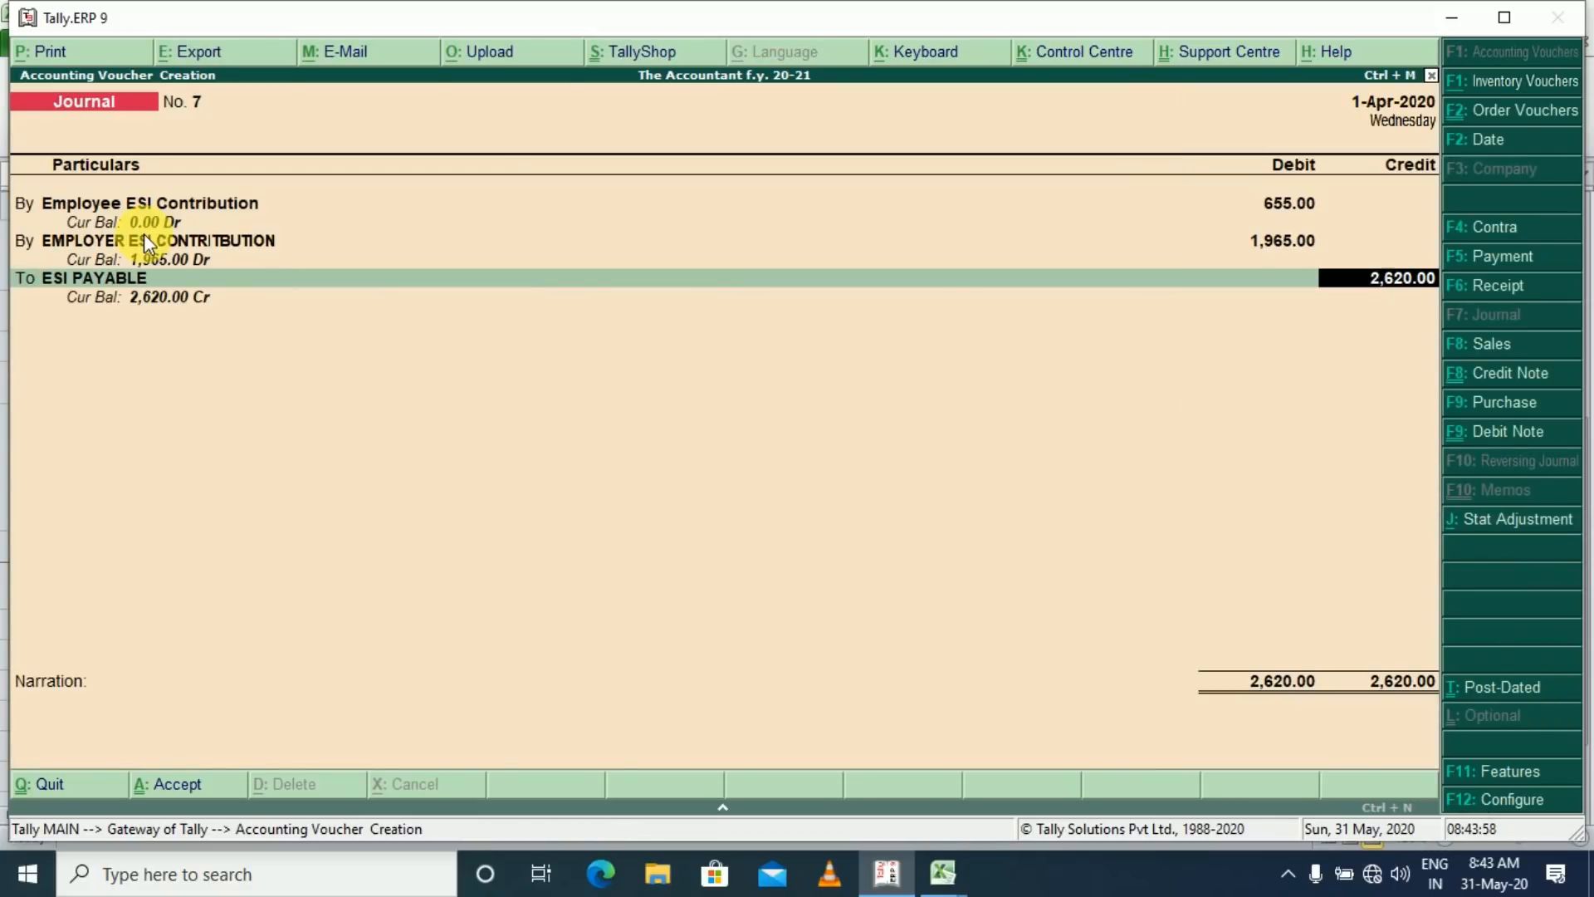
Add the narration ESI PAYBLE FOR THE MONTH OF JUNE-20 and save the journal voucher.
{"action": "key", "text": "alt+Tab"}
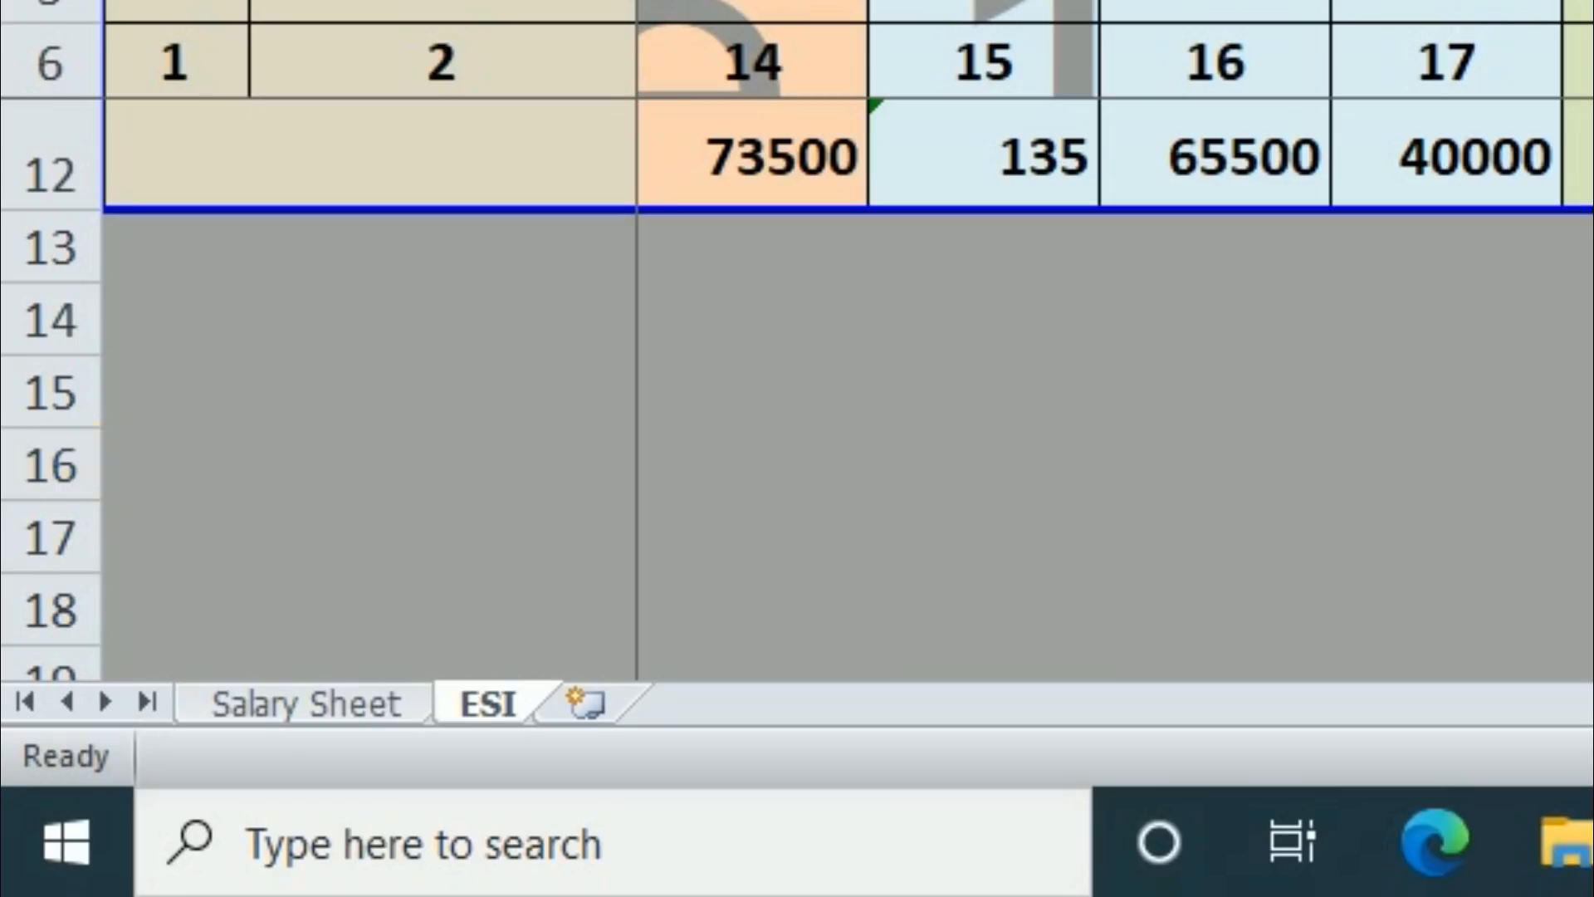
{"action": "key", "text": "alt+Tab"}
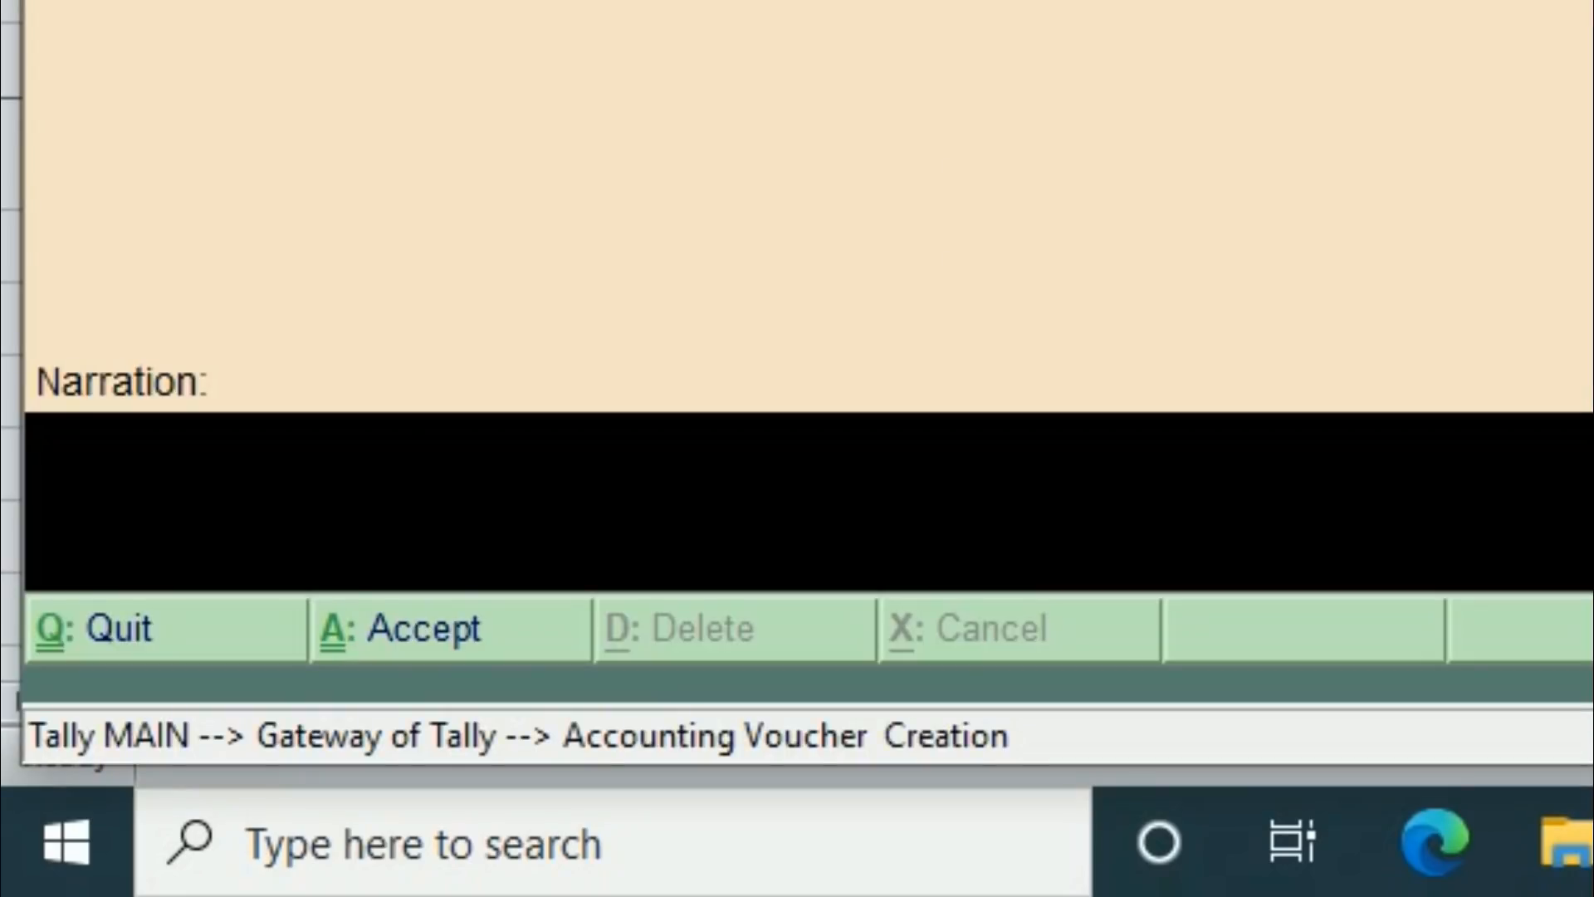
{"action": "type", "text": "ESI"}
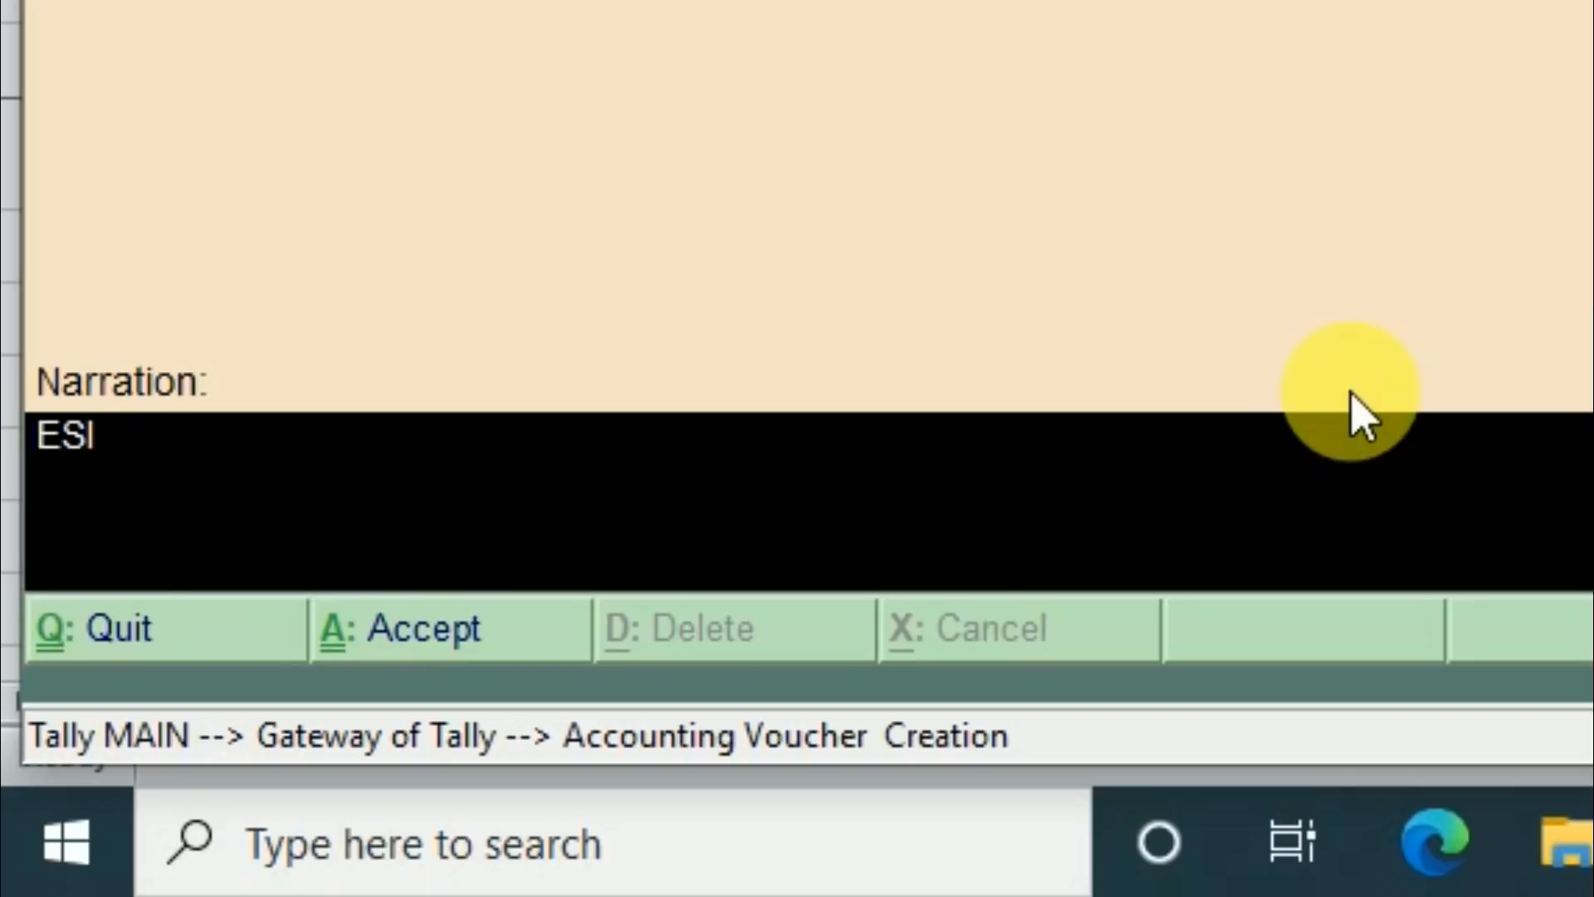
{"action": "type", "text": " PAYBLE"}
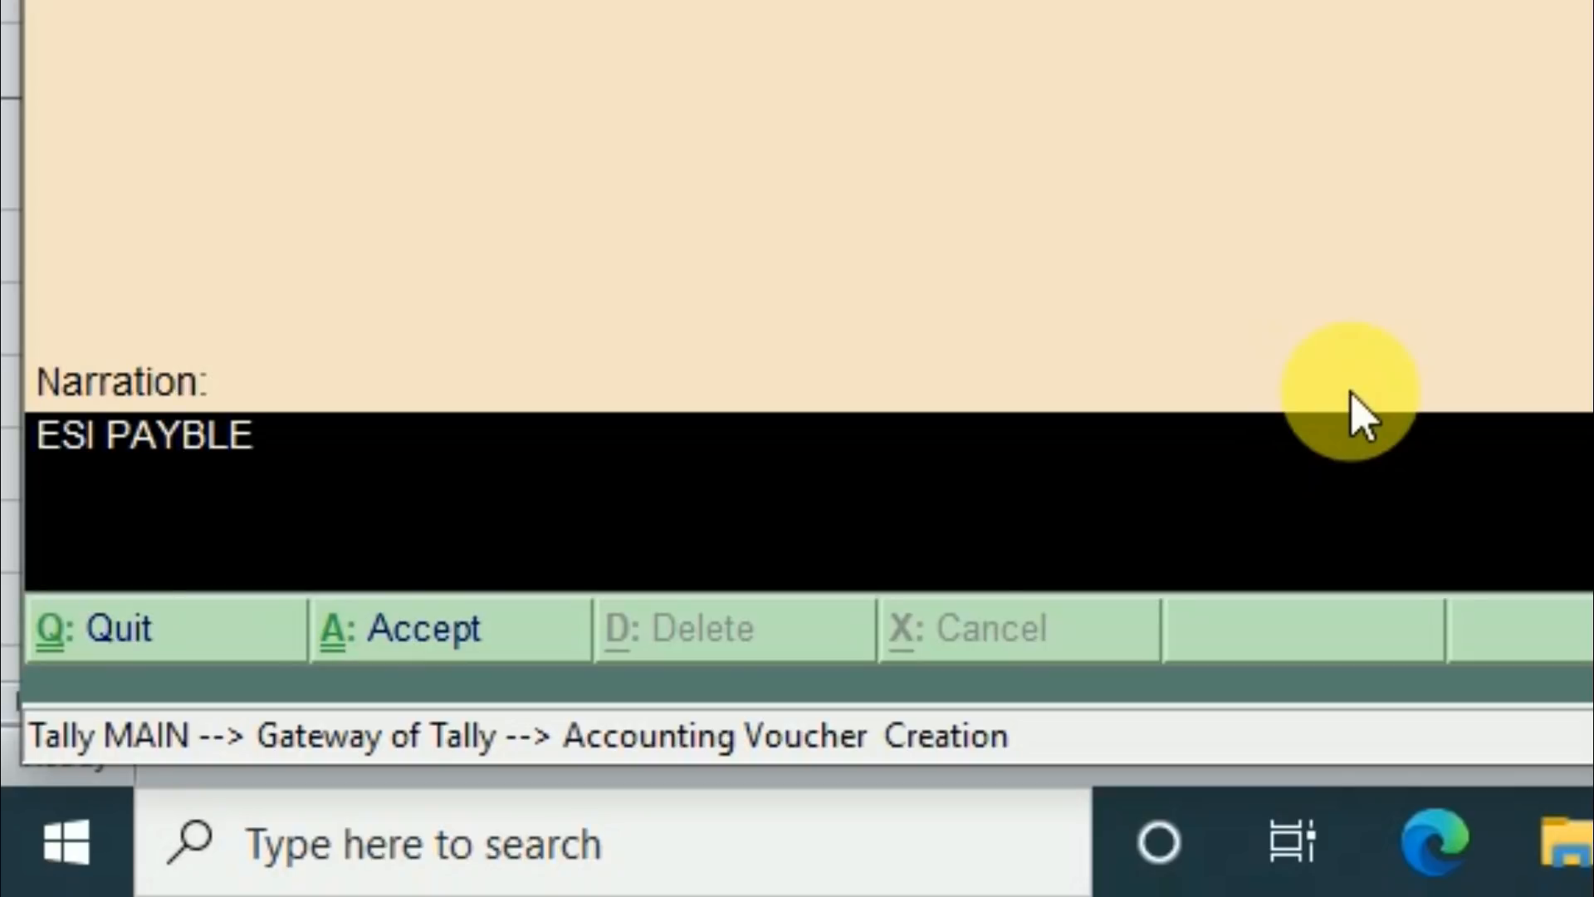
{"action": "type", "text": " FOR THE MIBT"}
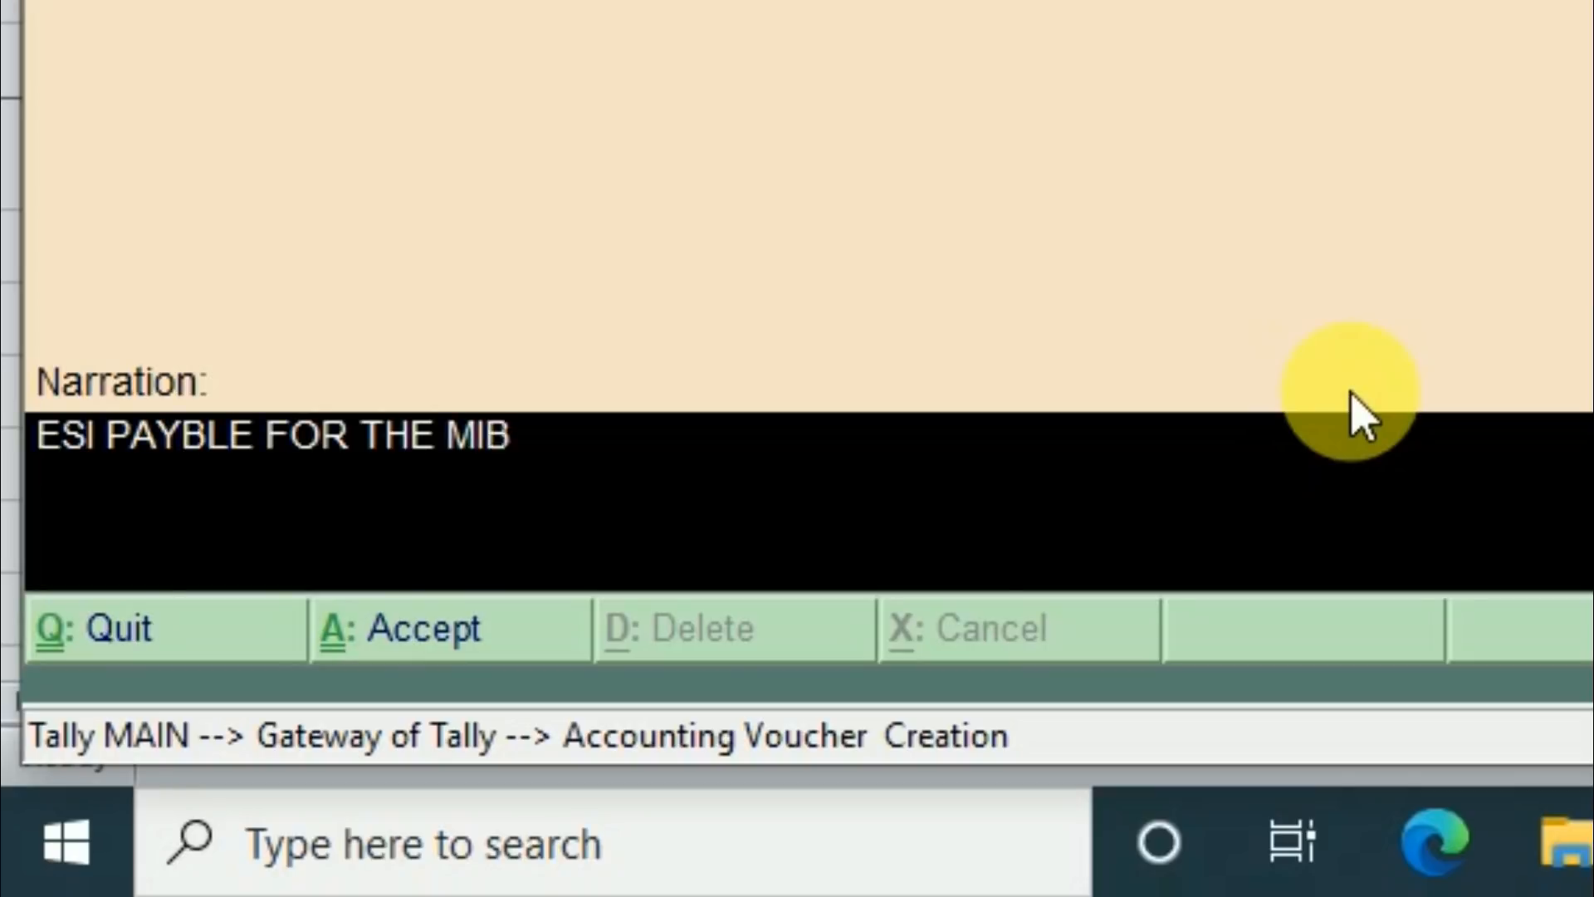
{"action": "key", "text": "BackSpace"}
{"action": "key", "text": "BackSpace"}
{"action": "key", "text": "BackSpace"}
{"action": "type", "text": "I"}
{"action": "key", "text": "BackSpace"}
{"action": "type", "text": "ONTH OF JUNE"}
{"action": "type", "text": "-20"}
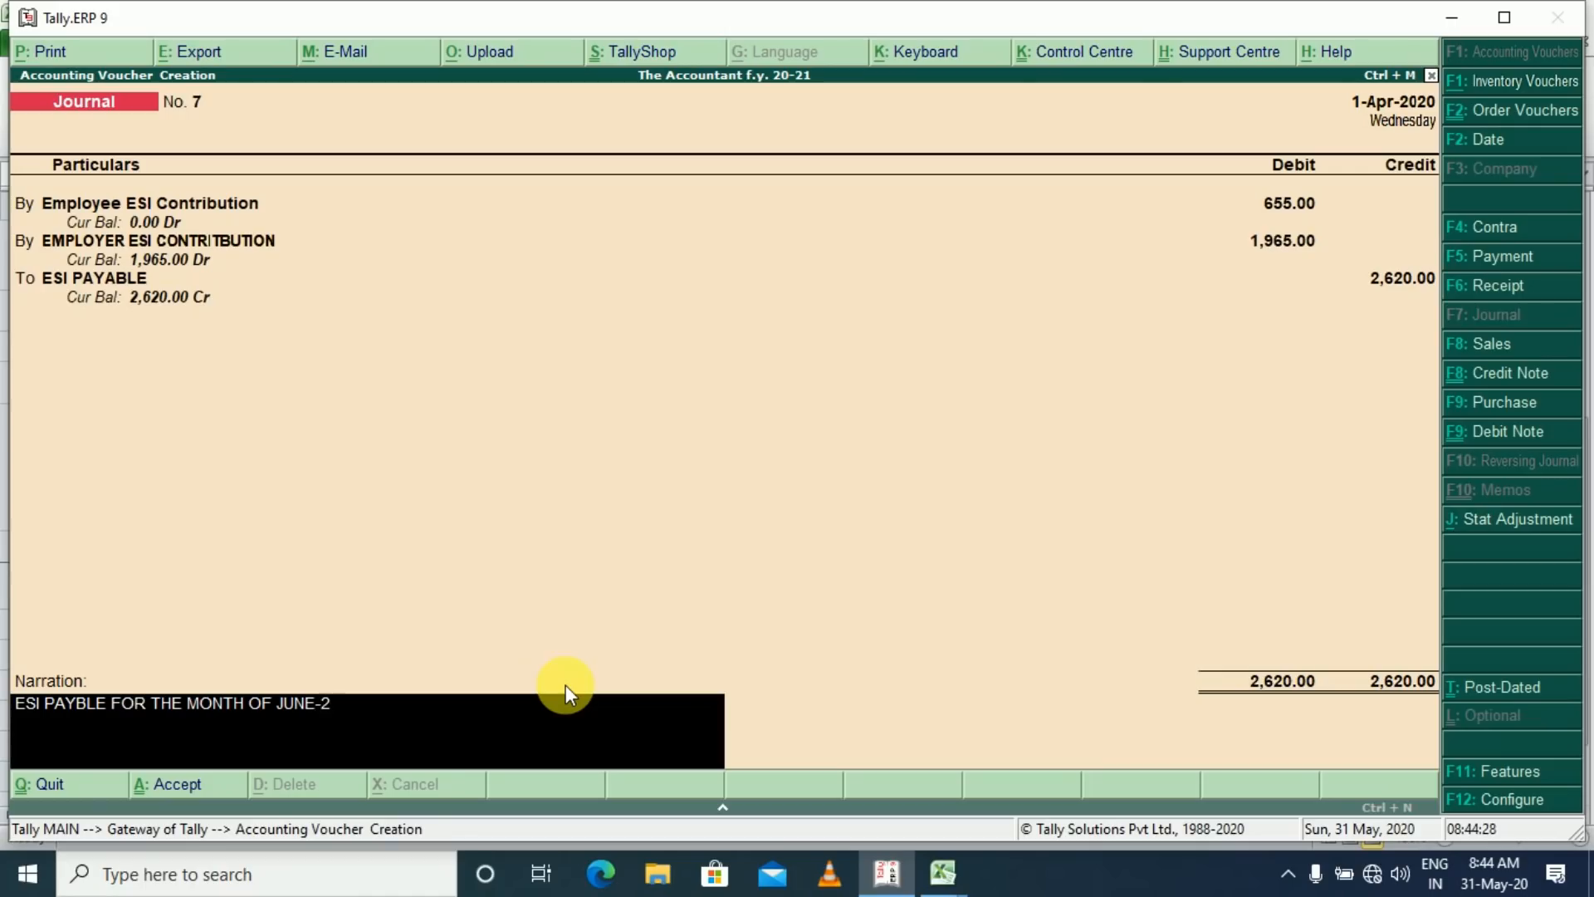
{"action": "key", "text": "Return"}
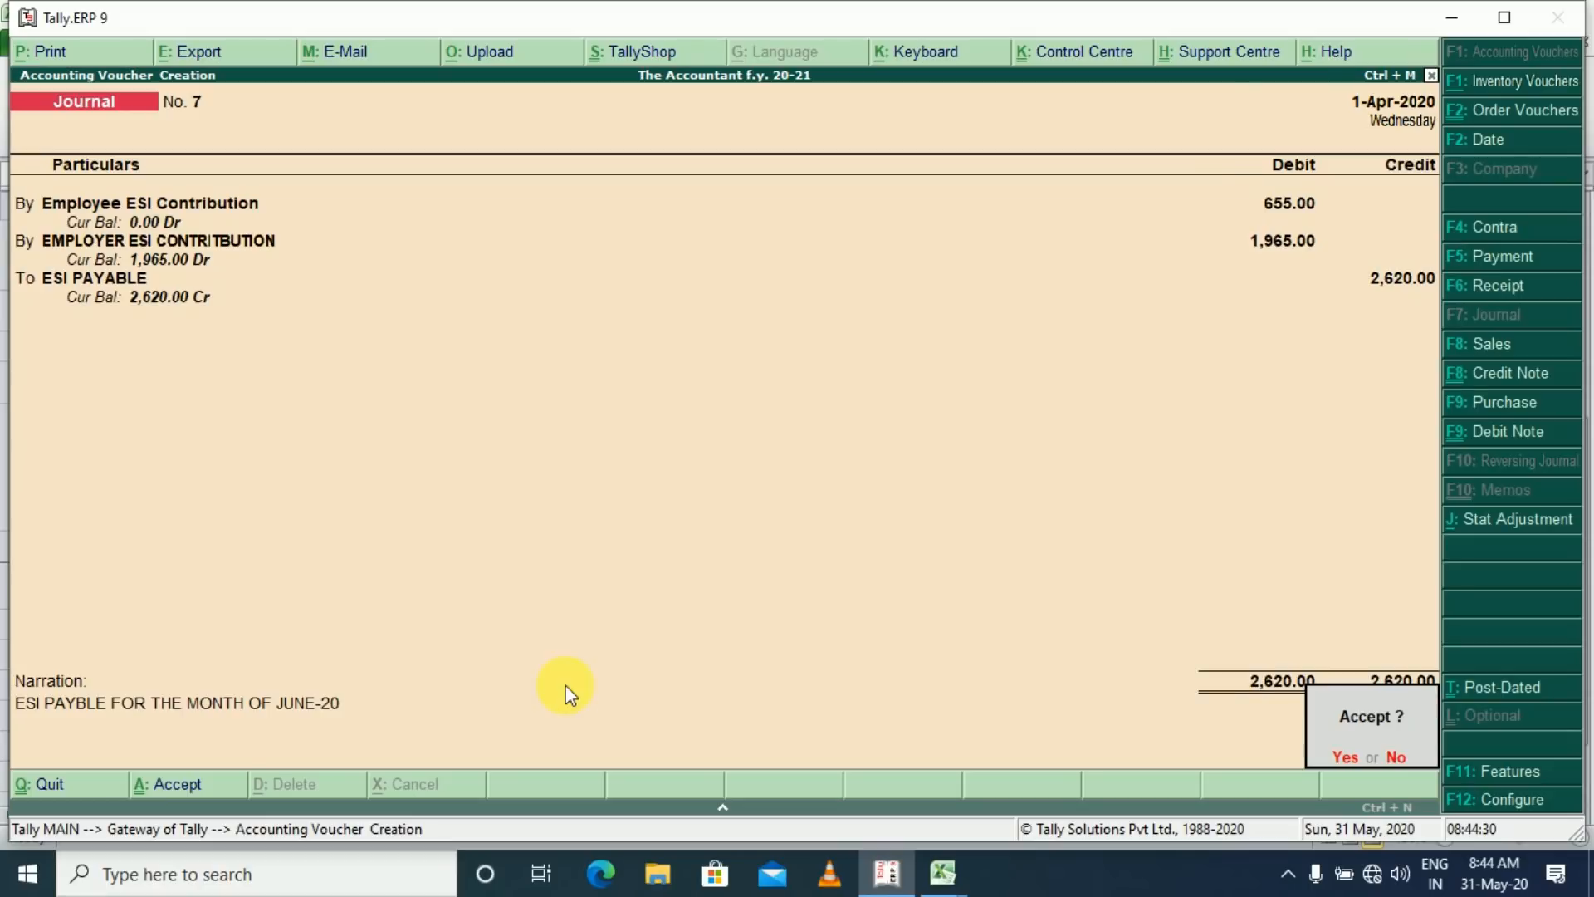
{"action": "key", "text": "Return"}
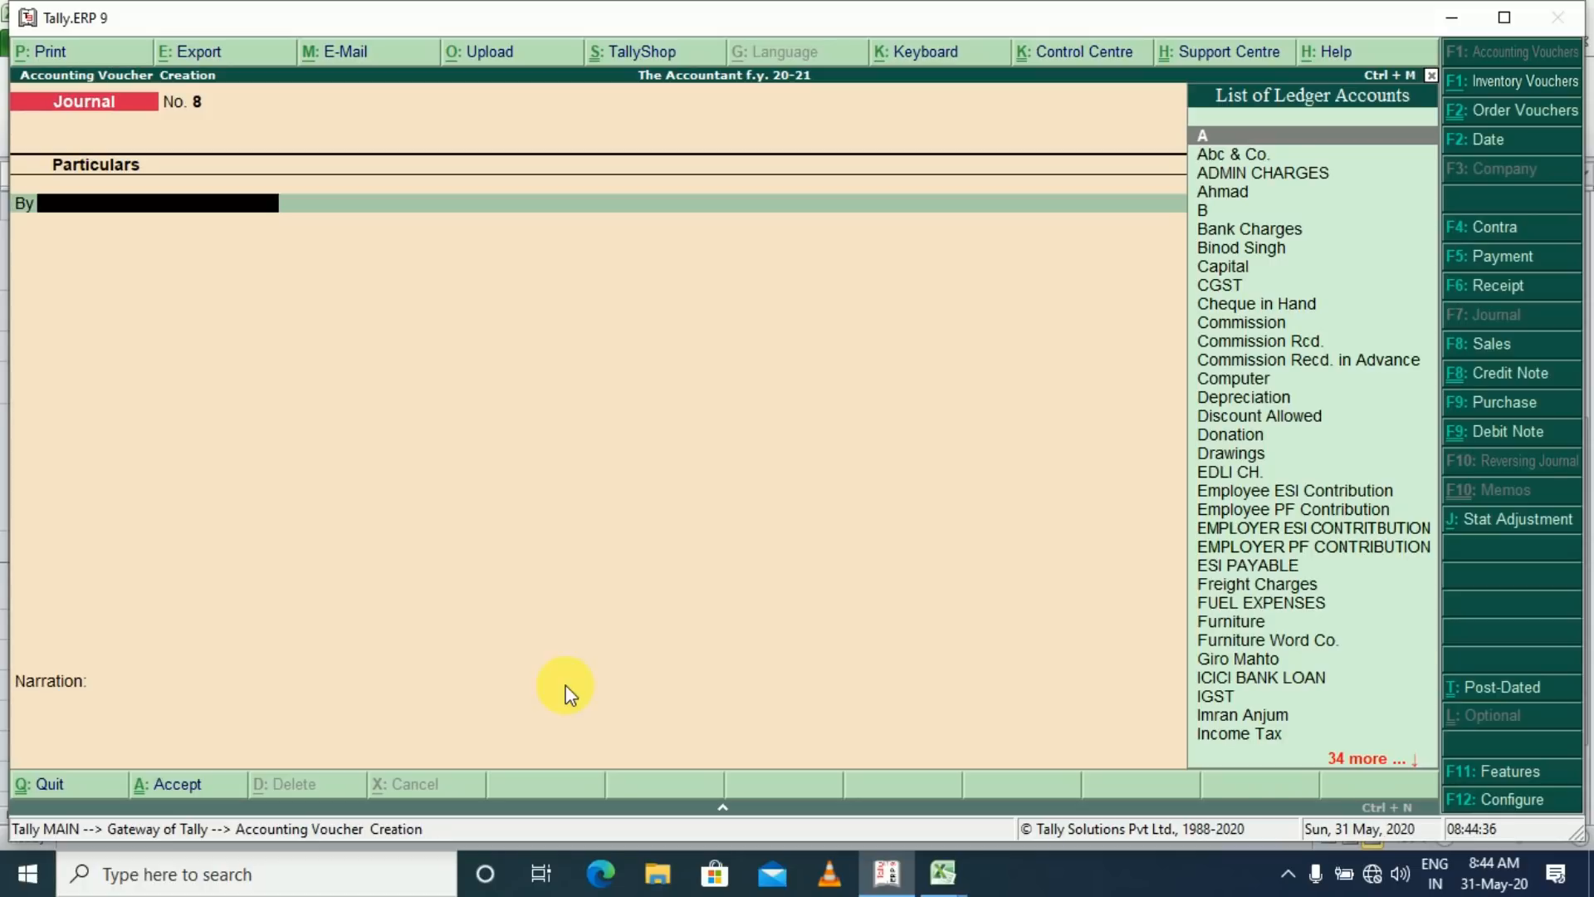
Start a payment voucher and debit the ESI PAYABLE ledger with 2,620.
{"action": "key", "text": "F5"}
{"action": "type", "text": "ESI"}
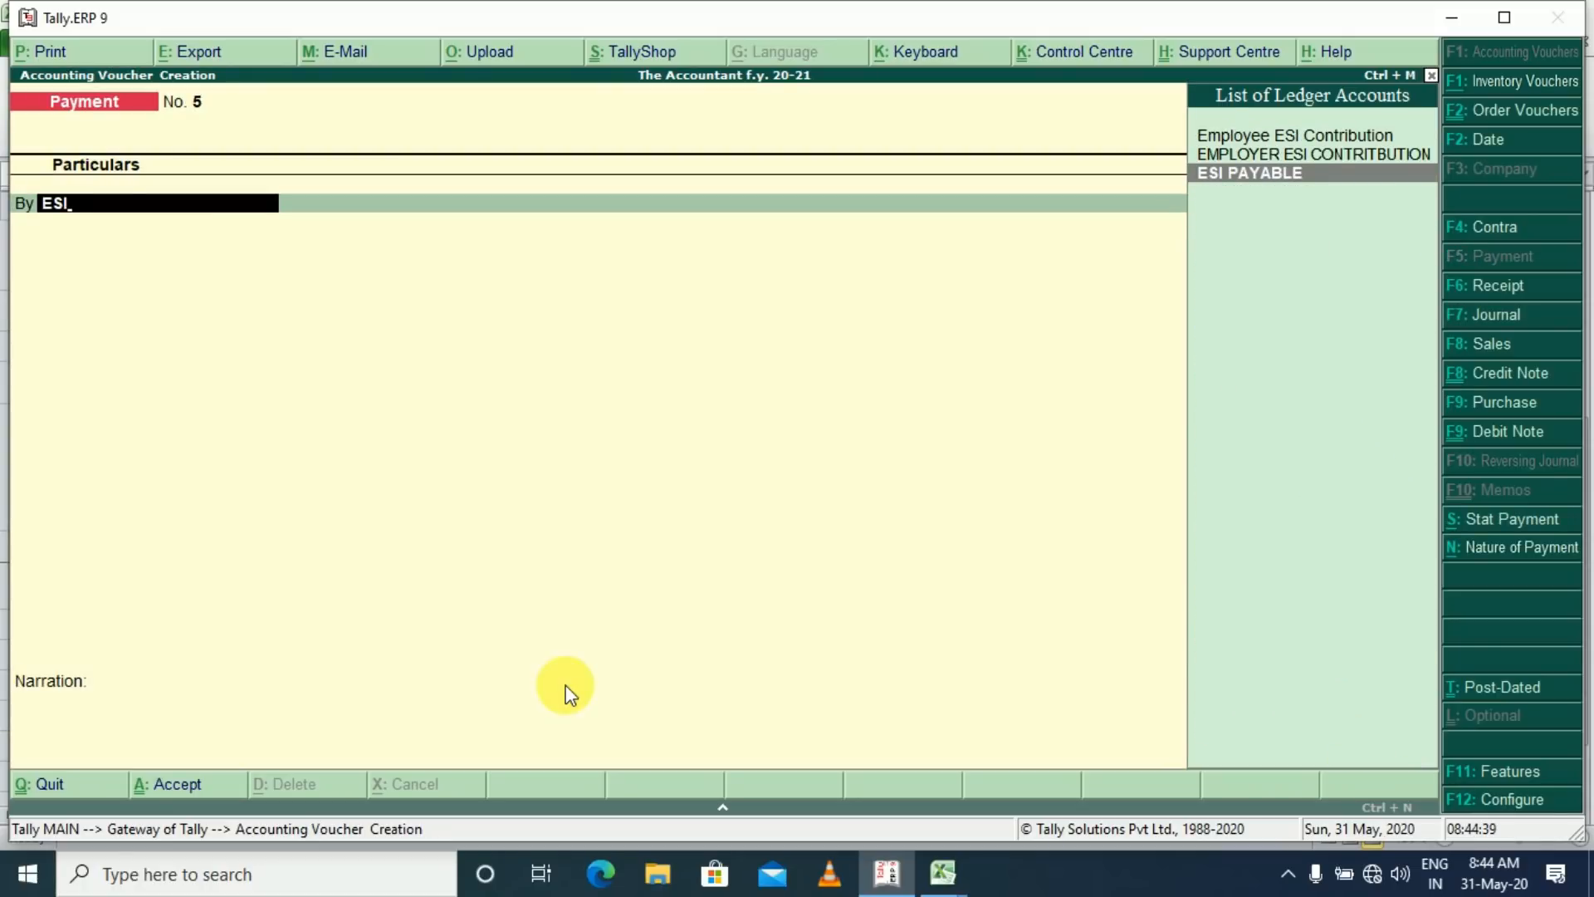
{"action": "key", "text": "Return"}
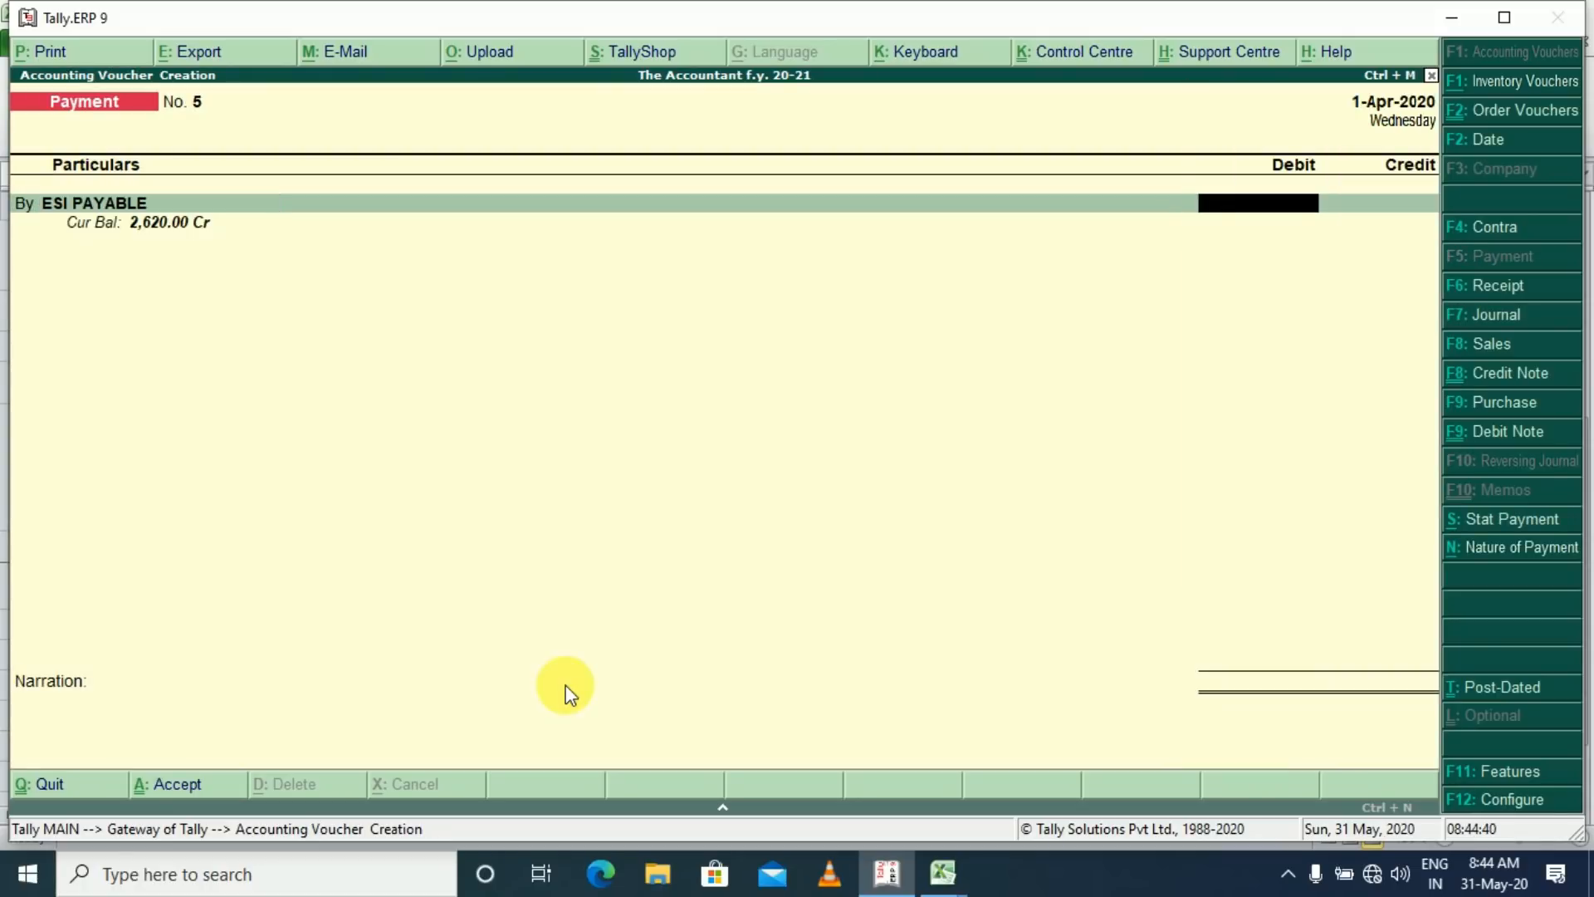
{"action": "type", "text": "2630"}
{"action": "key", "text": "BackSpace"}
{"action": "key", "text": "BackSpace"}
{"action": "type", "text": "20"}
{"action": "key", "text": "Return"}
Credit the Sbi ledger with 2,620 and save the ESI payment voucher.
{"action": "type", "text": "SBI"}
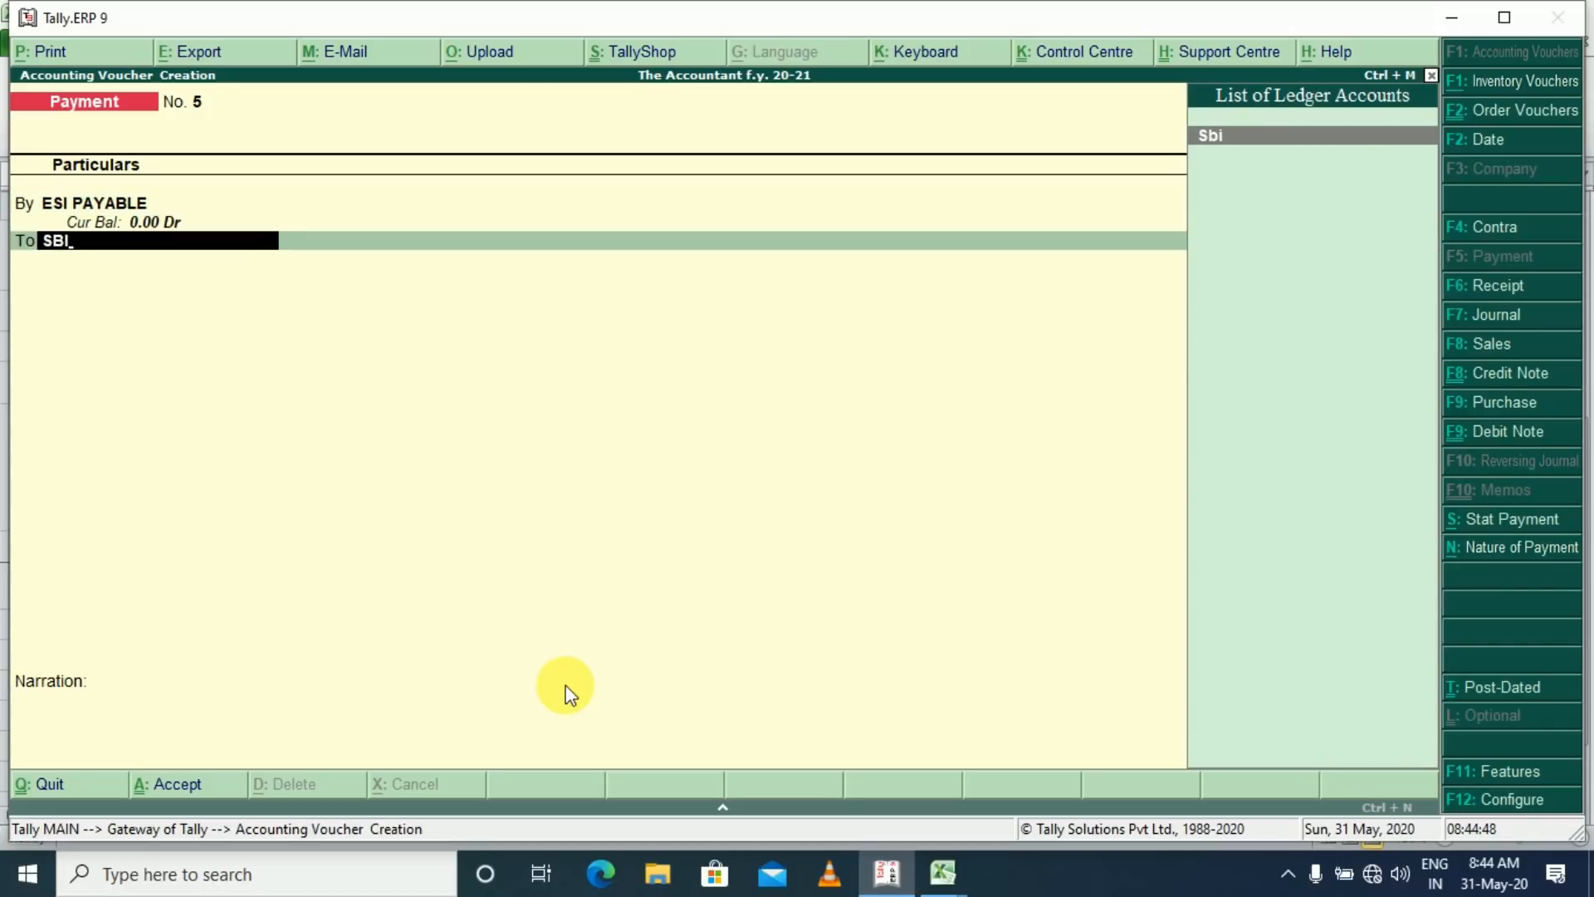
{"action": "key", "text": "Return"}
{"action": "key", "text": "Return"}
{"action": "key", "text": "Return"}
{"action": "key", "text": "Return"}
{"action": "key", "text": "Return"}
{"action": "key", "text": "Return"}
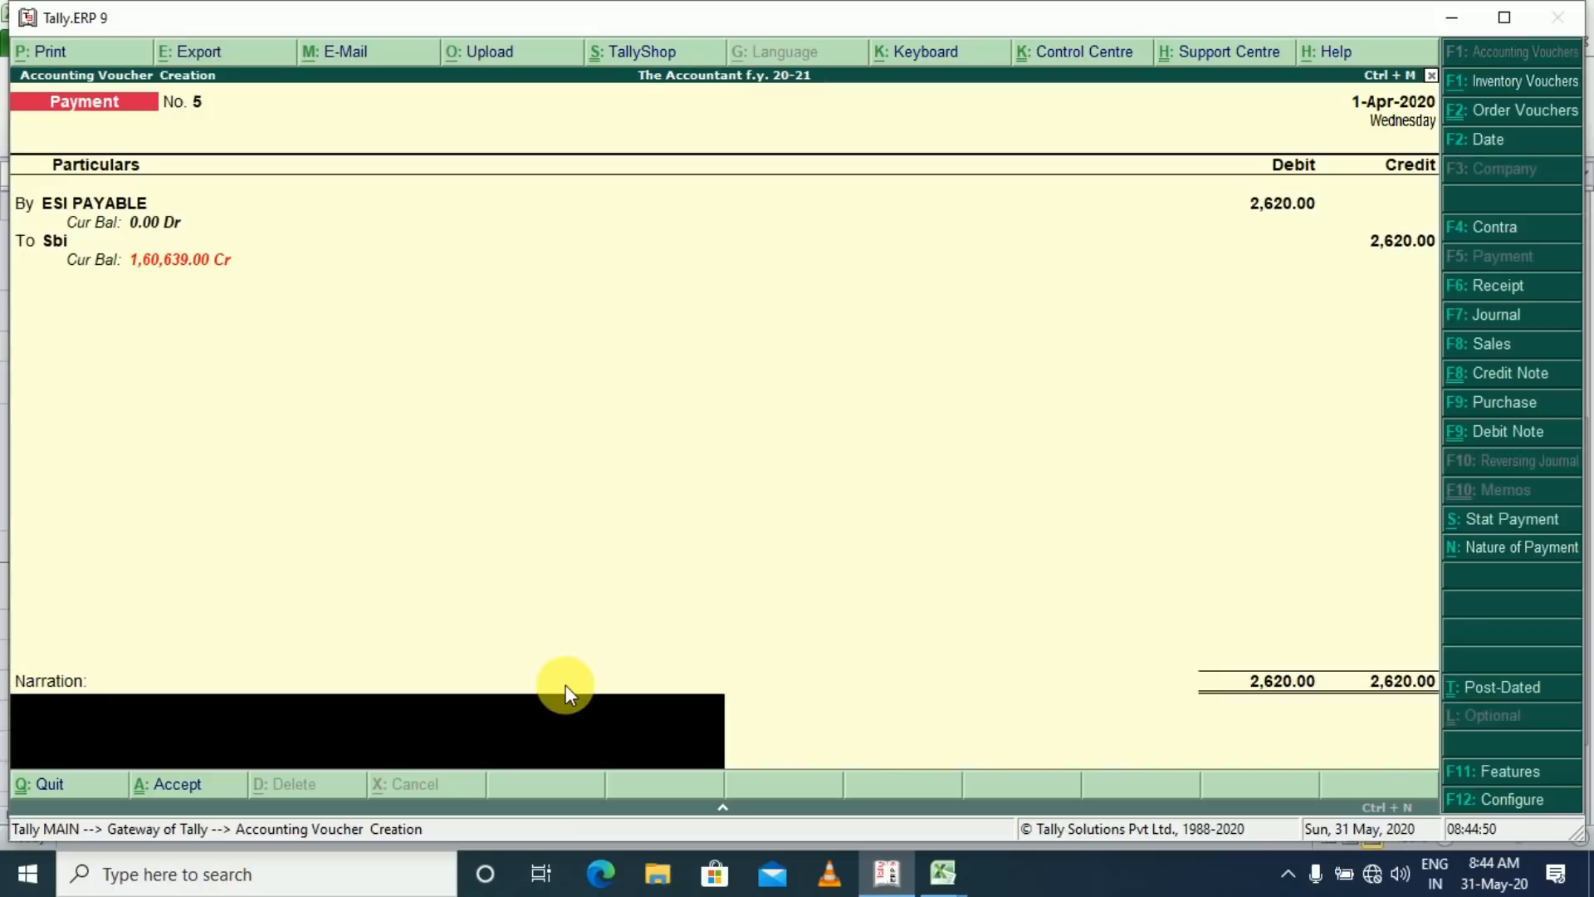
{"action": "key", "text": "Return"}
{"action": "key", "text": "Return"}
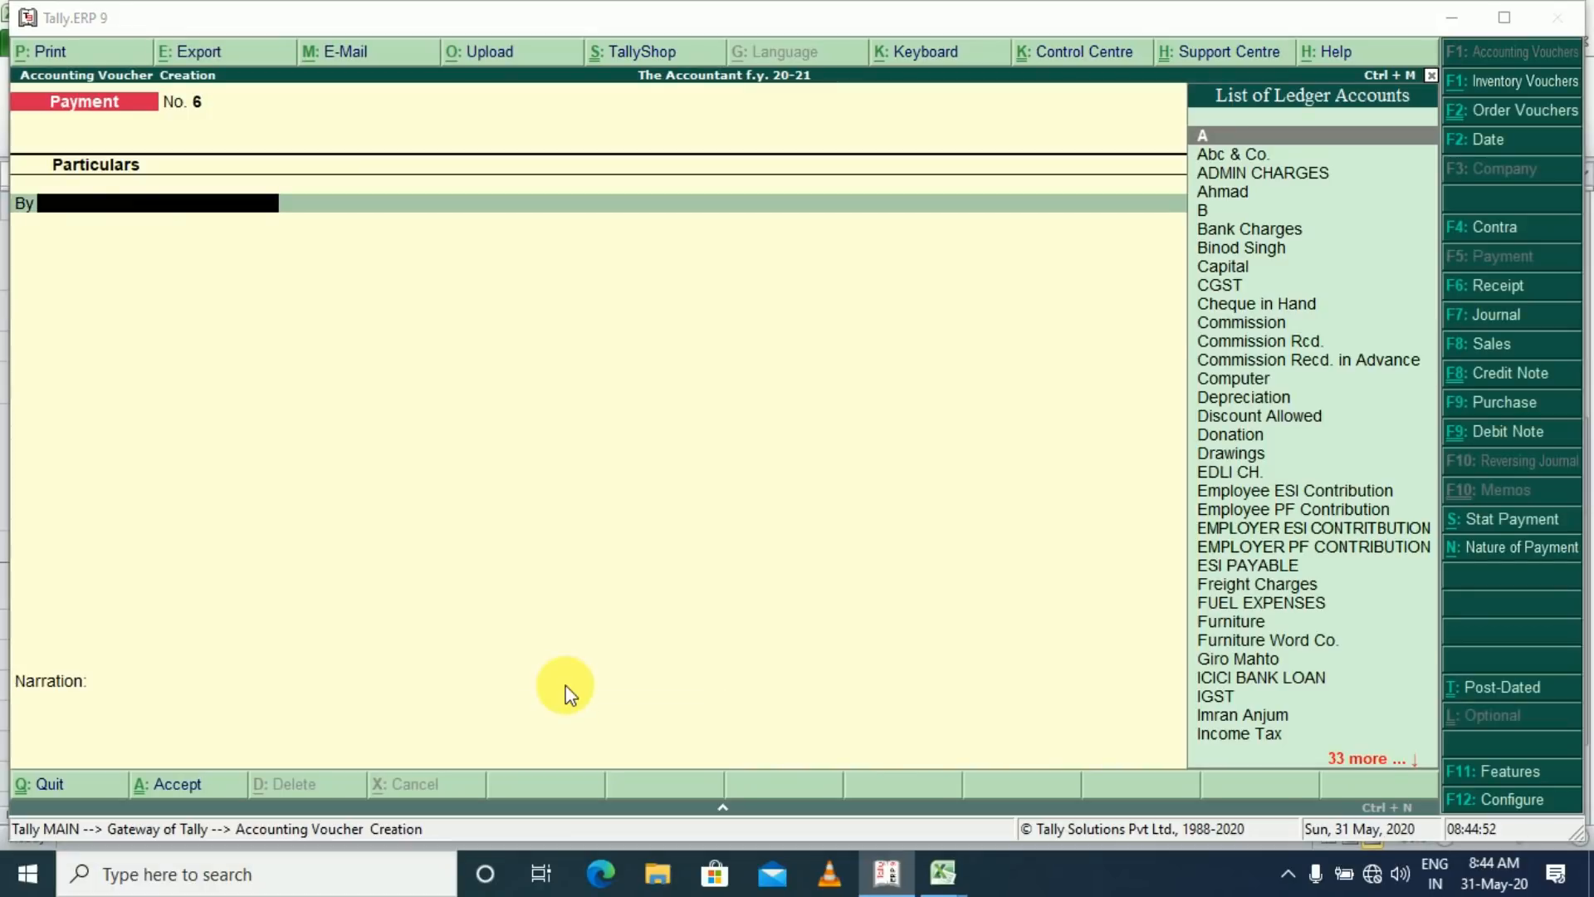
Review the ESI totals and the salary sheet deduction columns in the two workbooks.
{"action": "key", "text": "alt+Tab"}
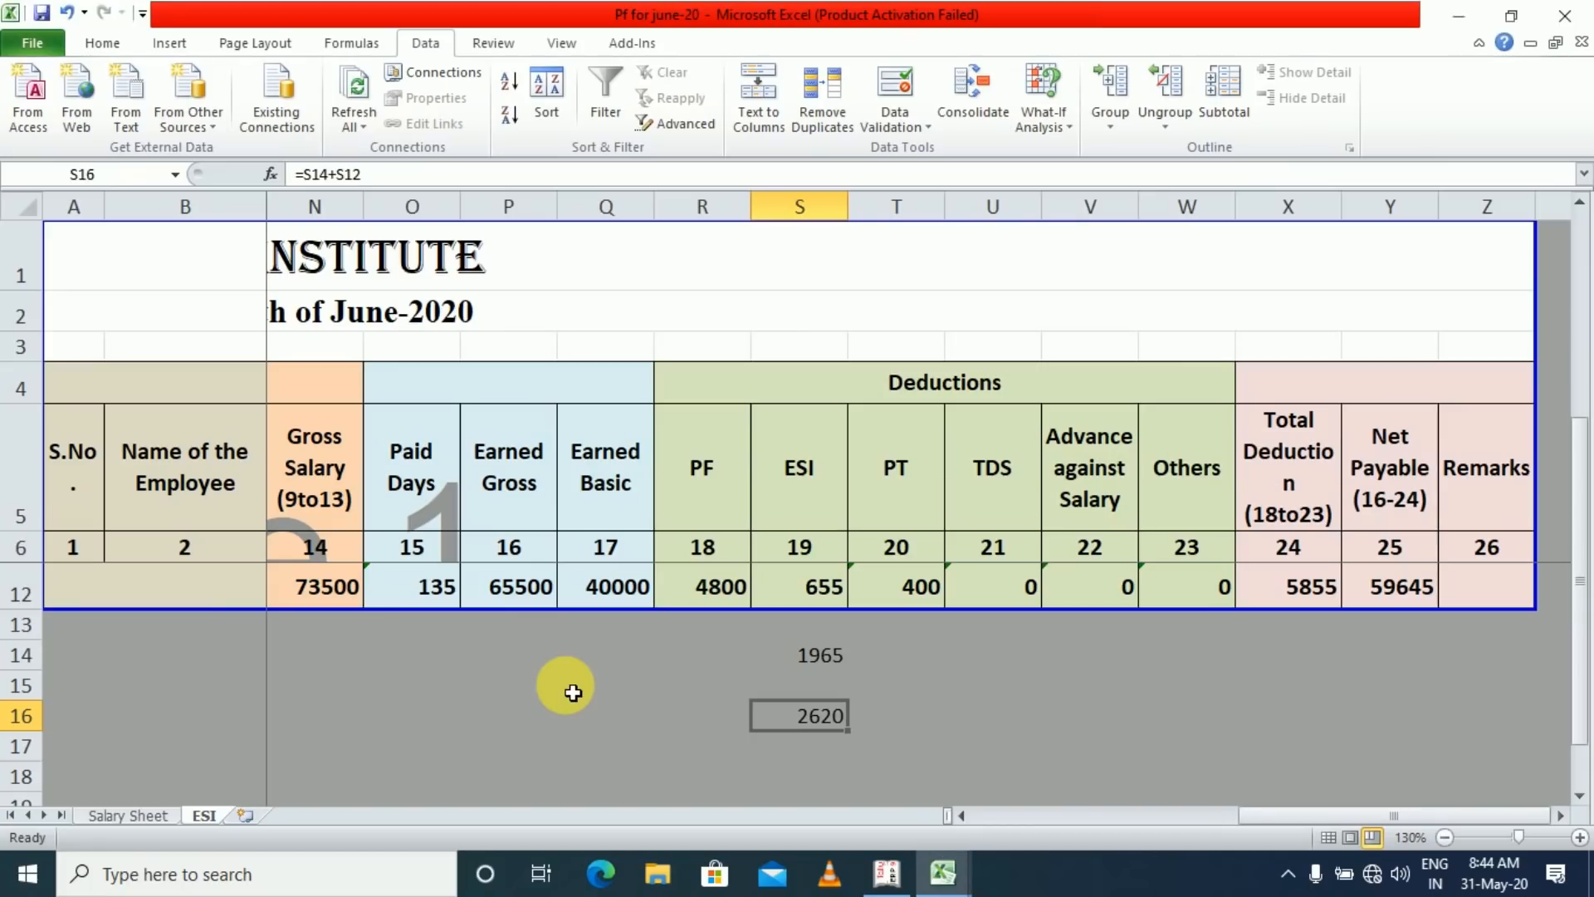
{"action": "key", "text": "Up"}
{"action": "key", "text": "Up"}
{"action": "key", "text": "Up"}
{"action": "key", "text": "Up"}
{"action": "key", "text": "Up"}
{"action": "key", "text": "Up"}
{"action": "key", "text": "Up"}
{"action": "key", "text": "Up"}
{"action": "key", "text": "Up"}
{"action": "key", "text": "Up"}
{"action": "key", "text": "Up"}
{"action": "key", "text": "Up"}
{"action": "key", "text": "Up"}
{"action": "key", "text": "Up"}
{"action": "key", "text": "Up"}
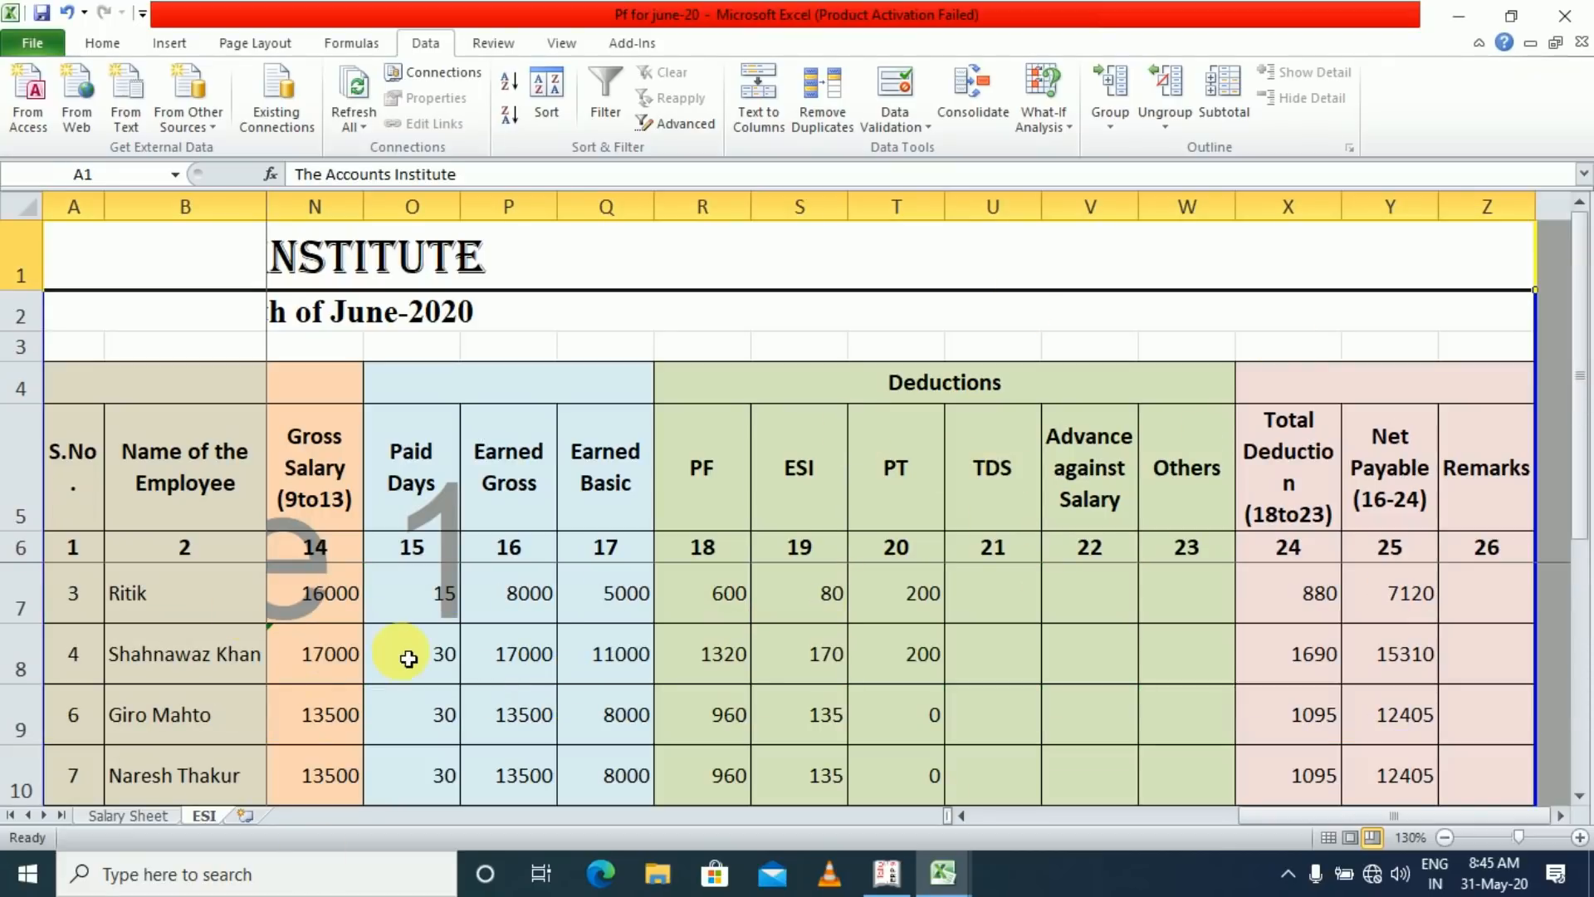
{"action": "key", "text": "alt+Tab"}
{"action": "key", "text": "alt+Tab"}
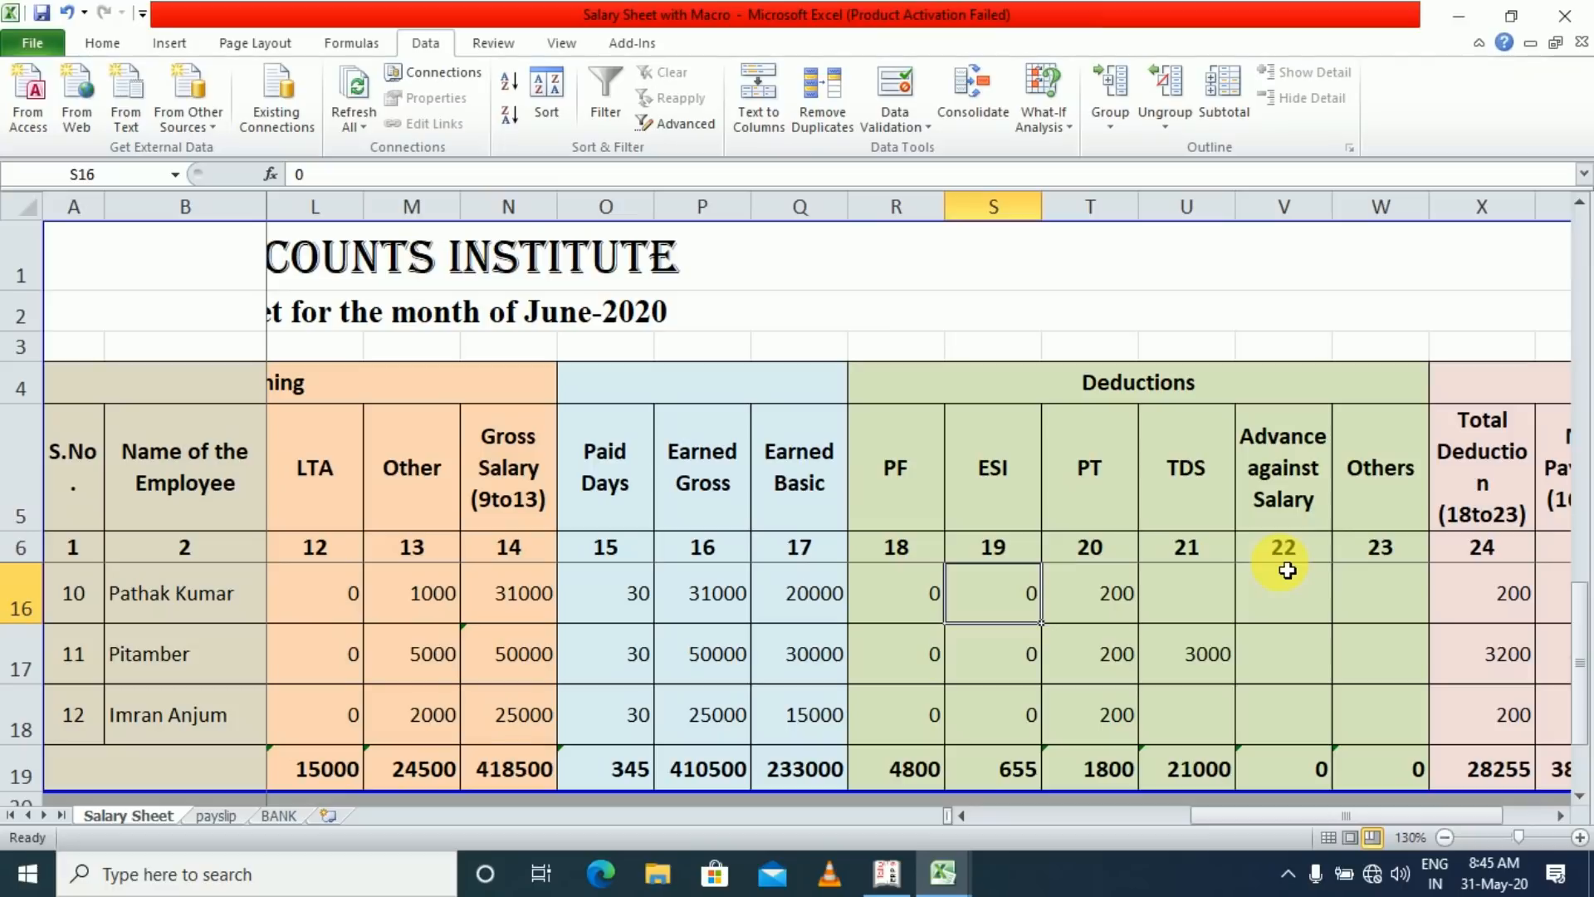
{"action": "key", "text": "alt+Tab"}
{"action": "key", "text": "Tab"}
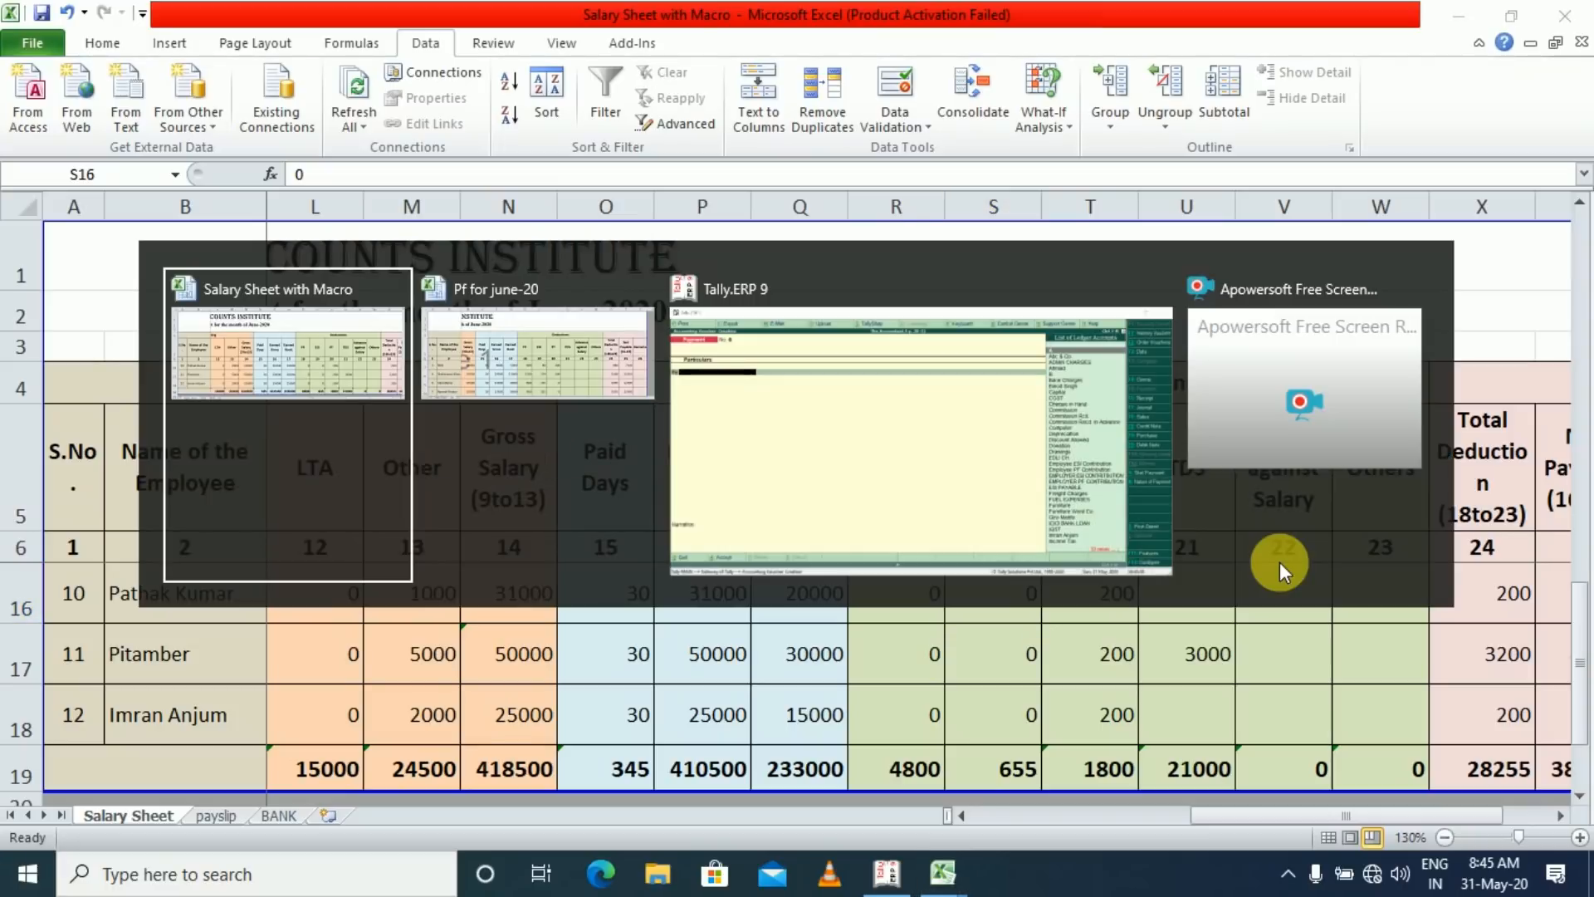
Leave voucher entry and open the detailed Balance Sheet, drilling into Duties & Taxes under Current Liabilities.
{"action": "key", "text": "Escape"}
{"action": "key", "text": "Escape"}
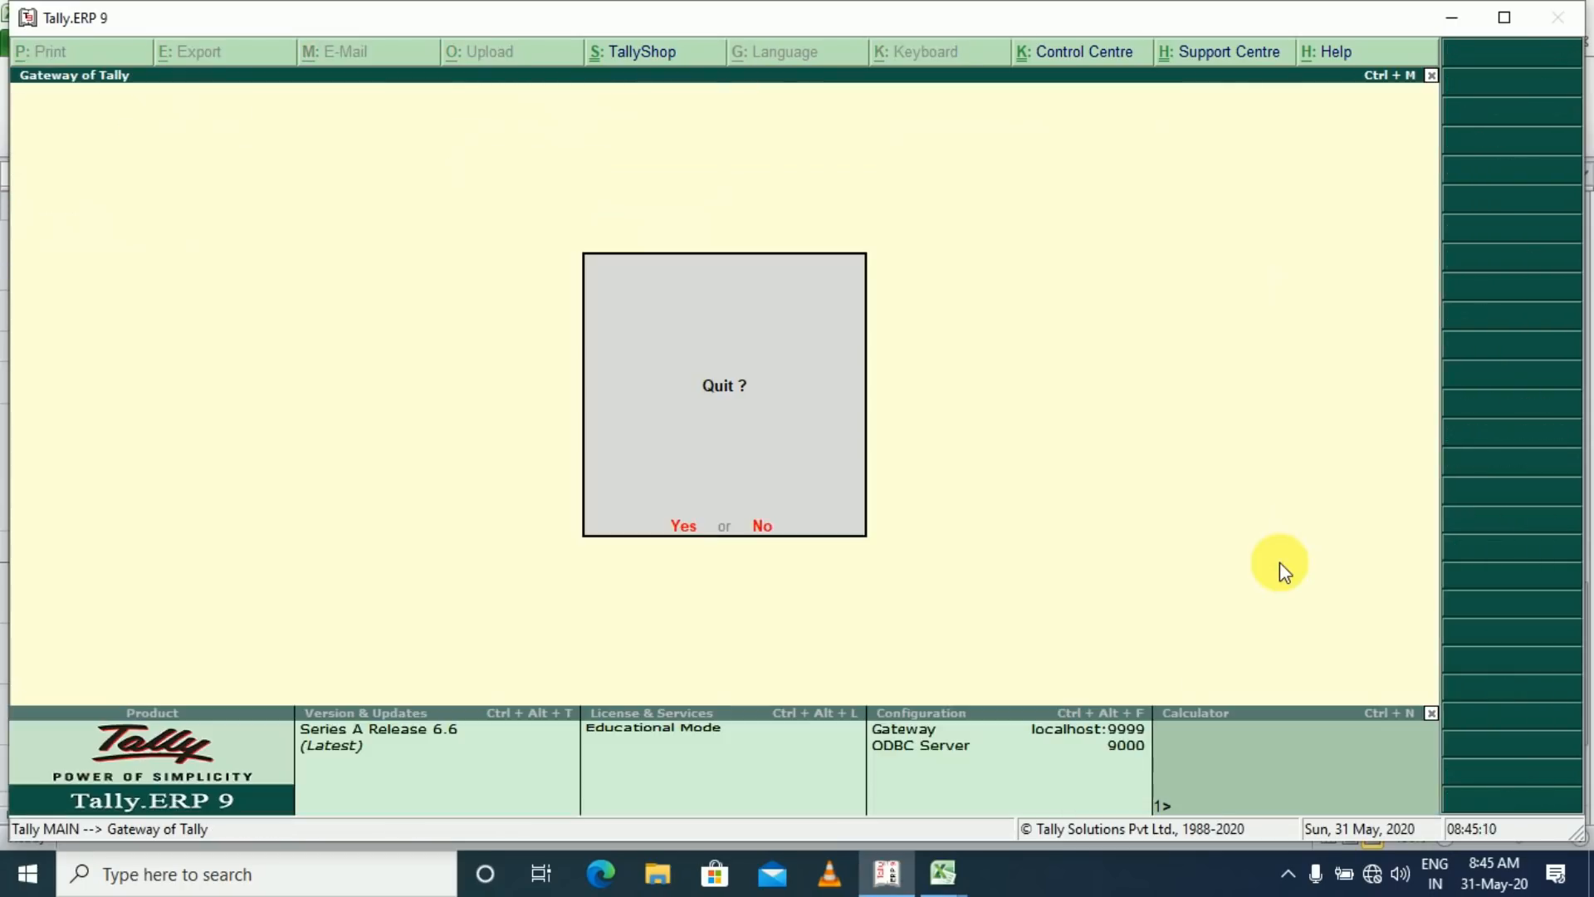
{"action": "key", "text": "Escape"}
{"action": "key", "text": "b"}
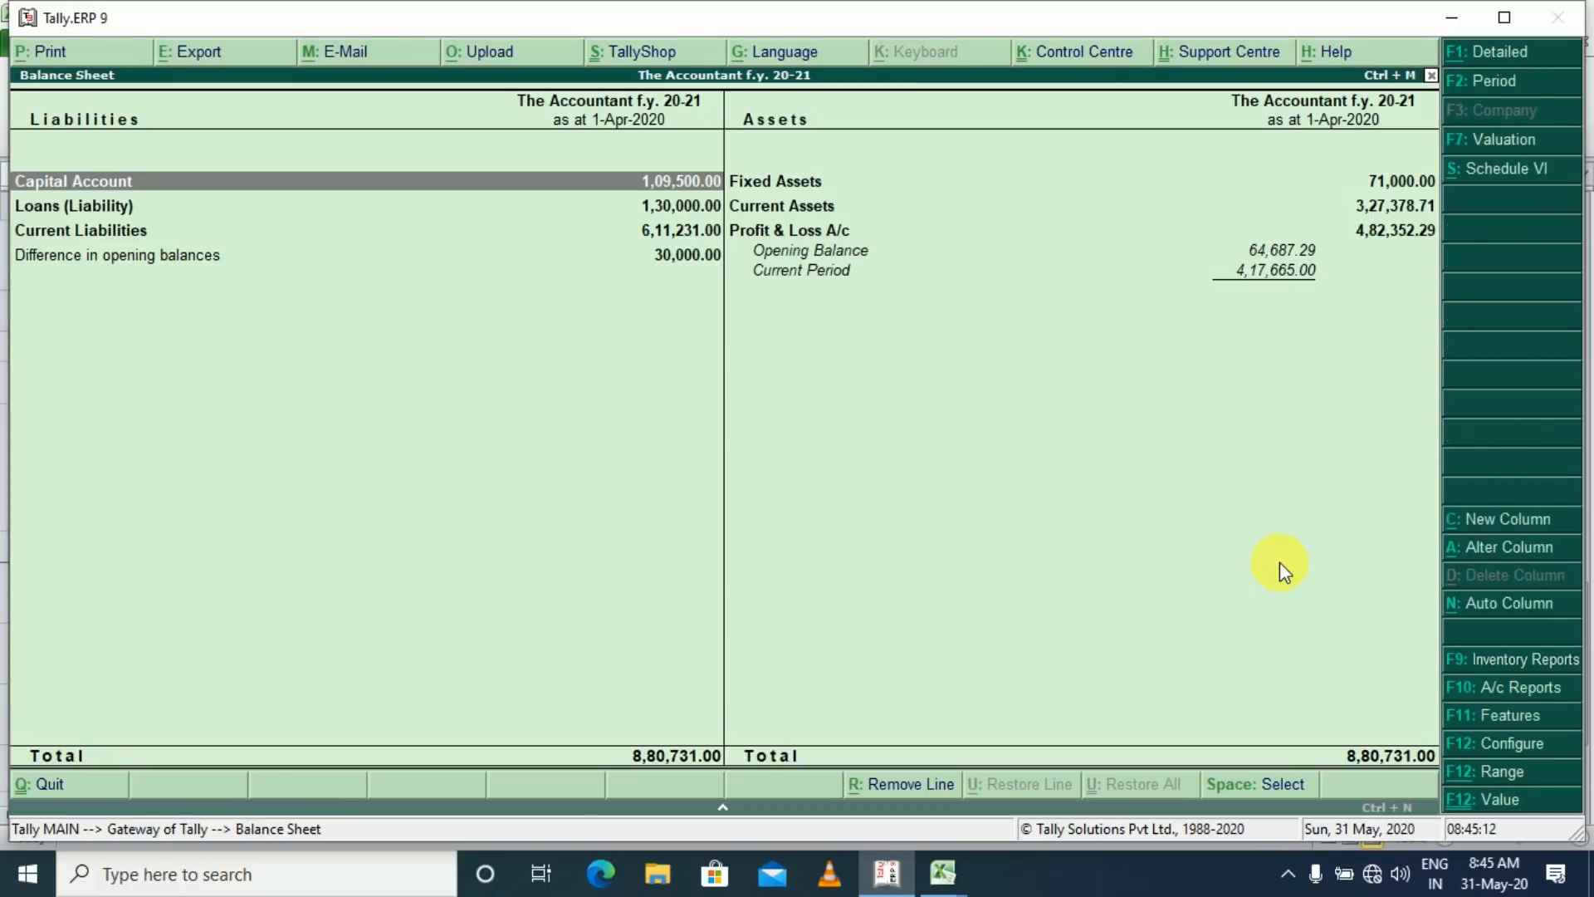
{"action": "key", "text": "alt+F1"}
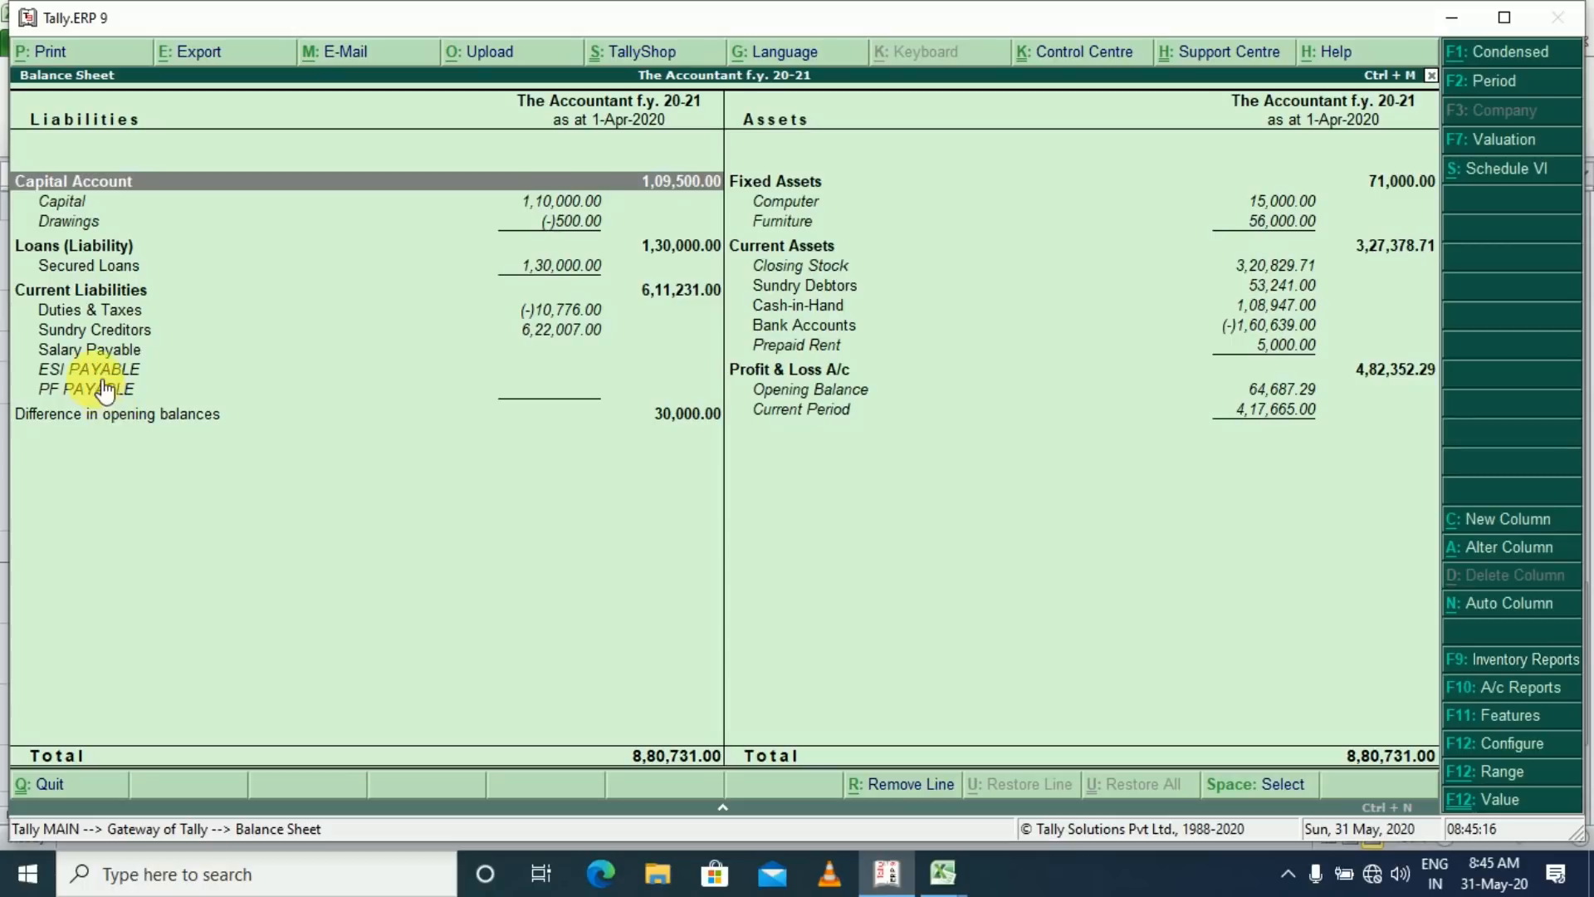
{"action": "left_click", "coordinate": [104, 352]}
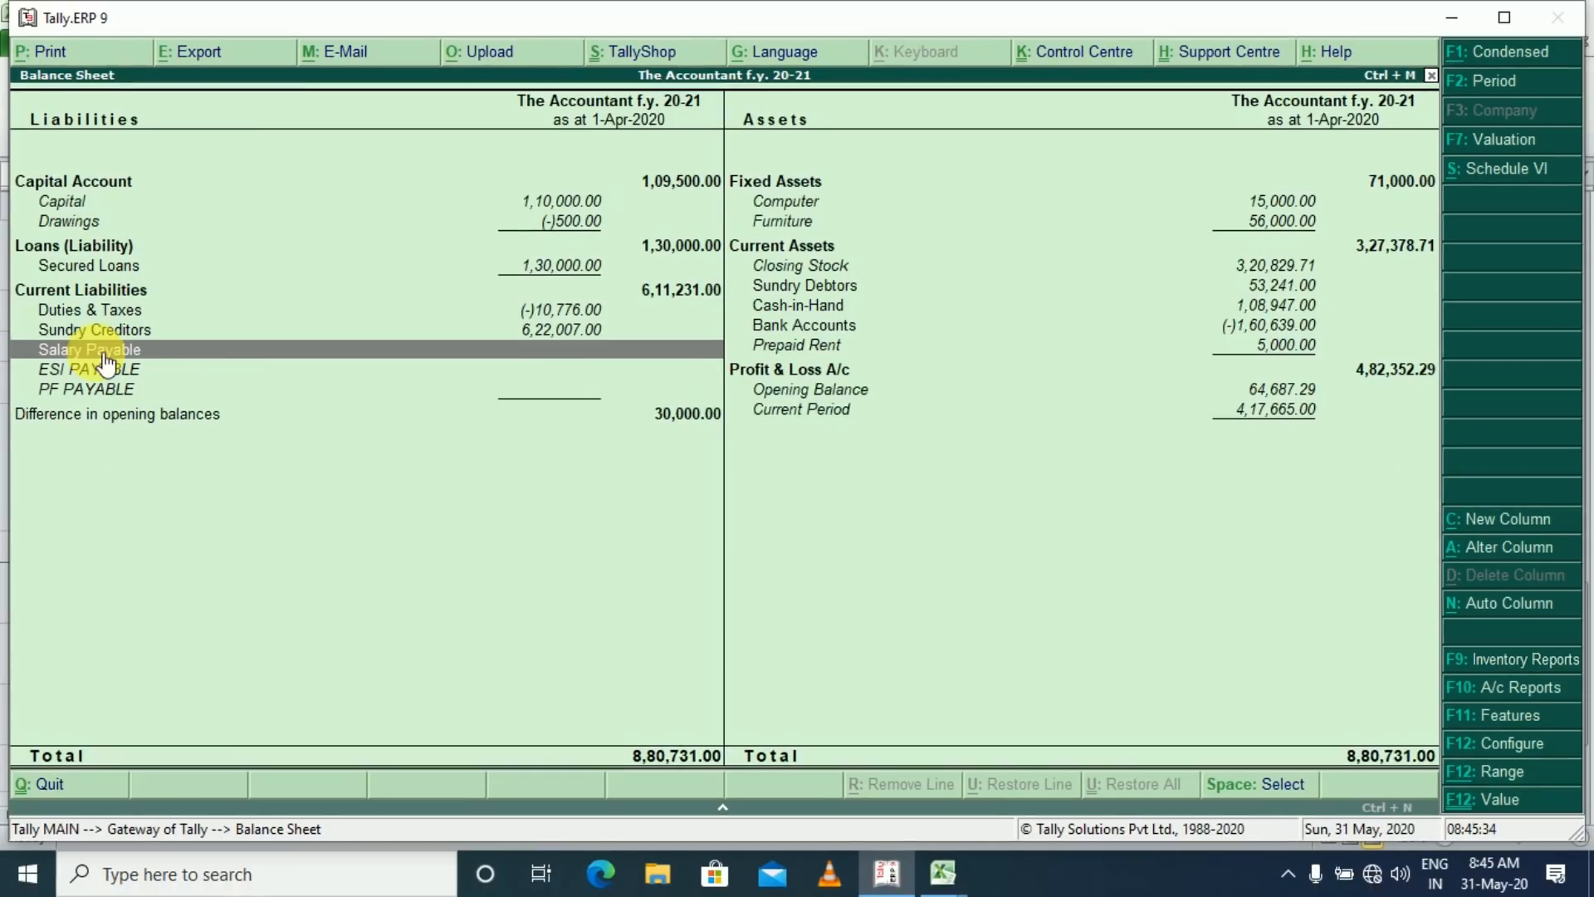
{"action": "left_click", "coordinate": [123, 314]}
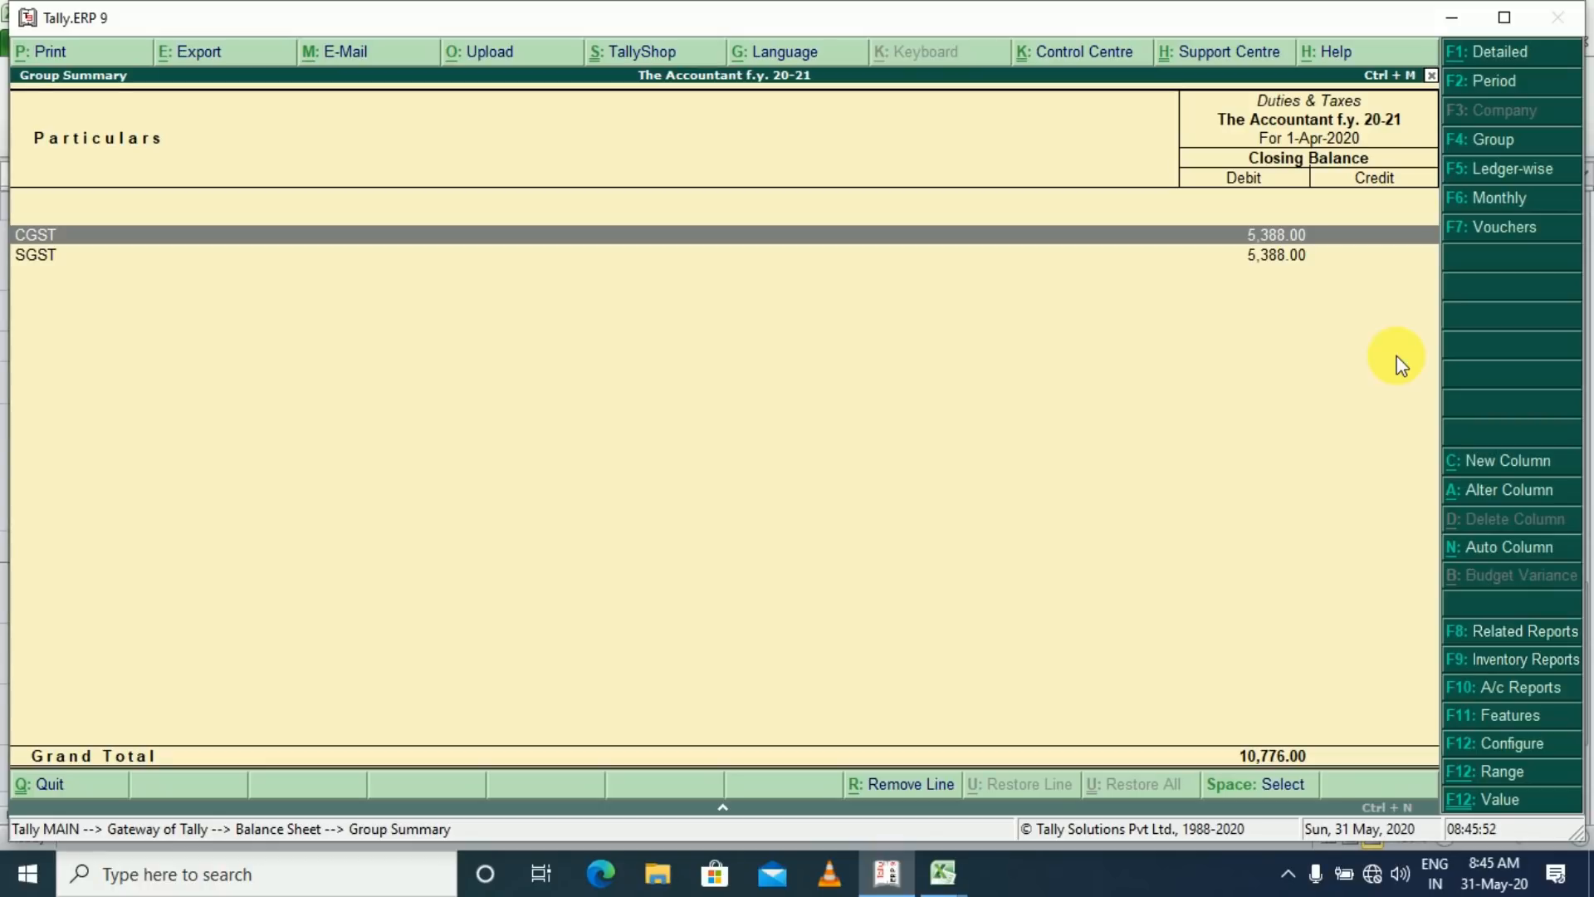
Return from the Balance Sheet and open the detailed Profit & Loss account to check Indirect Expenses.
{"action": "key", "text": "Escape"}
{"action": "key", "text": "Escape"}
{"action": "key", "text": "Escape"}
{"action": "key", "text": "Escape"}
{"action": "key", "text": "p"}
{"action": "key", "text": "alt+F1"}
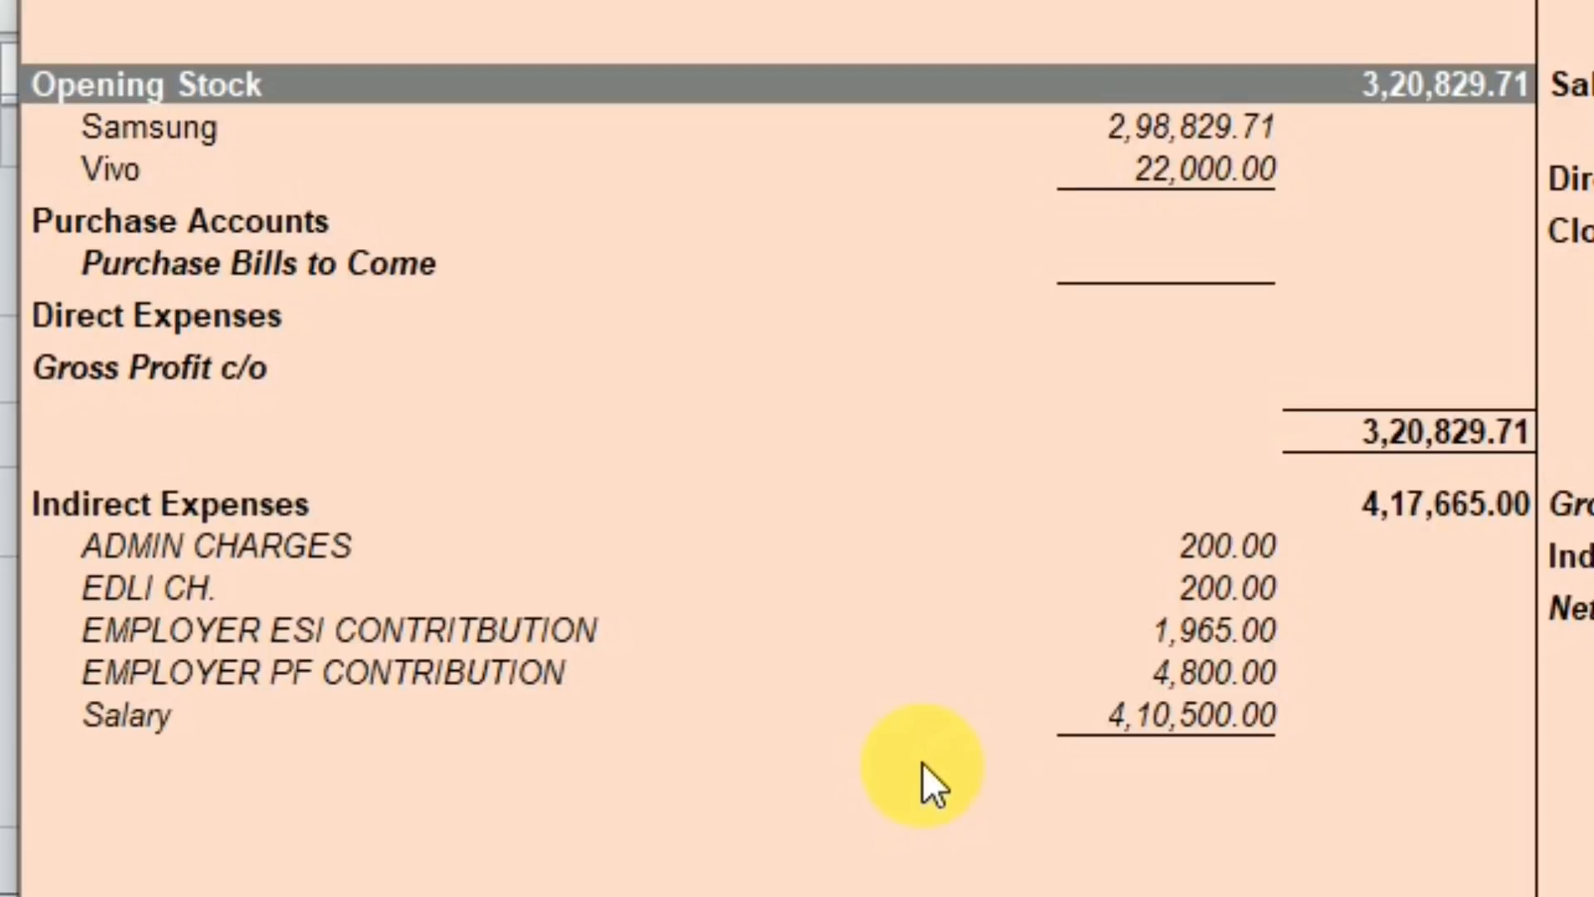
Switch back to the PF for june-20 workbook to continue with the PF figures.
{"action": "key", "text": "alt+Tab"}
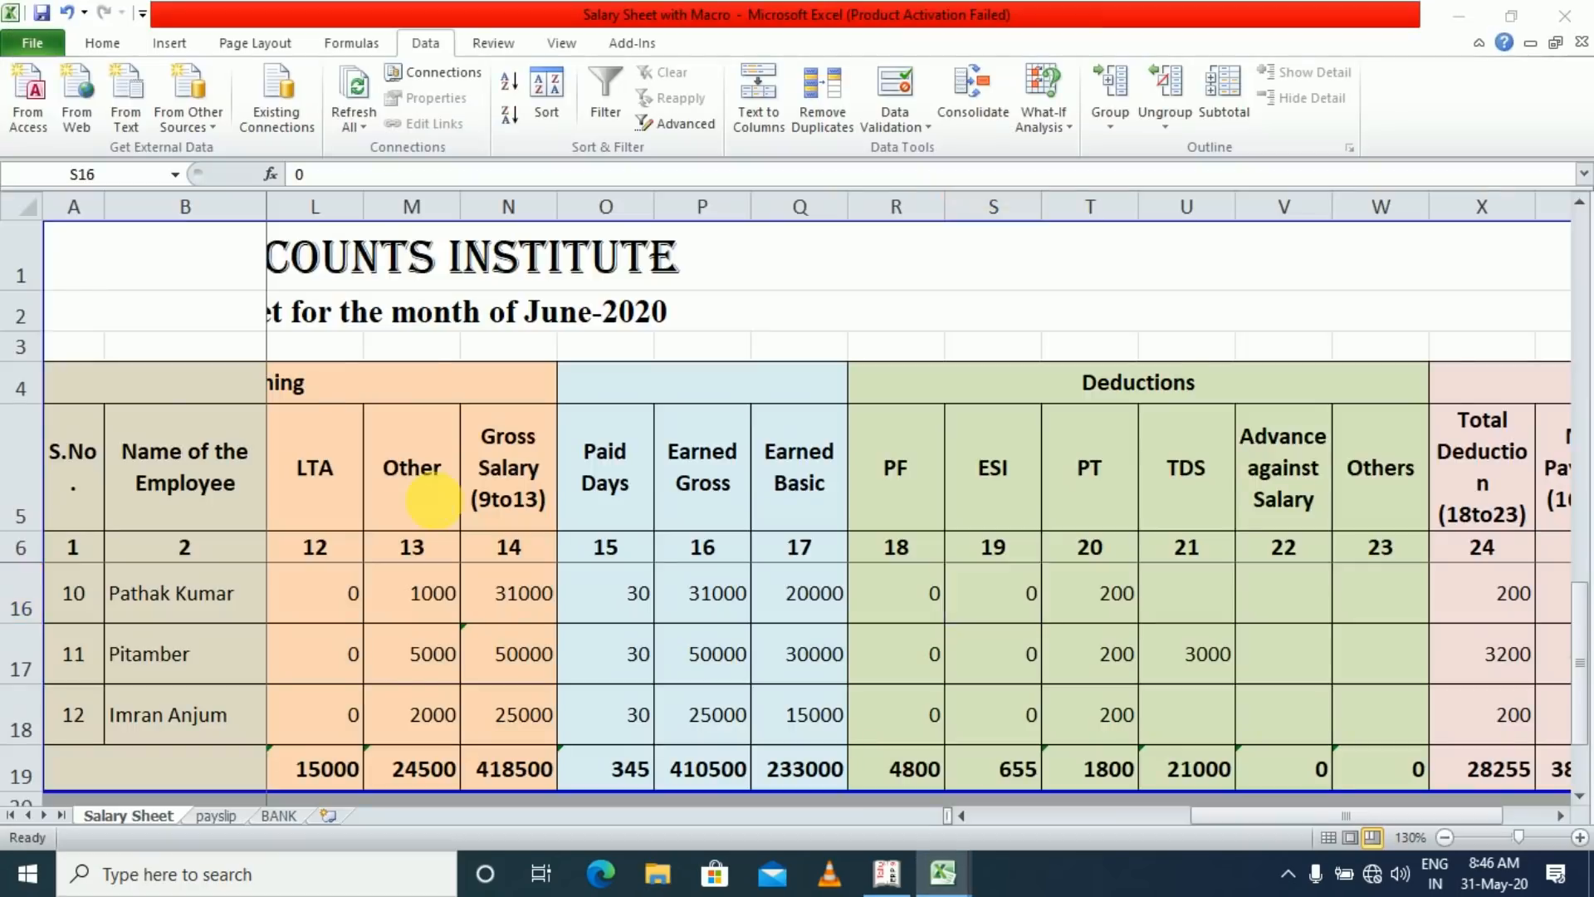
{"action": "key", "text": "alt+Tab"}
{"action": "key", "text": "Tab"}
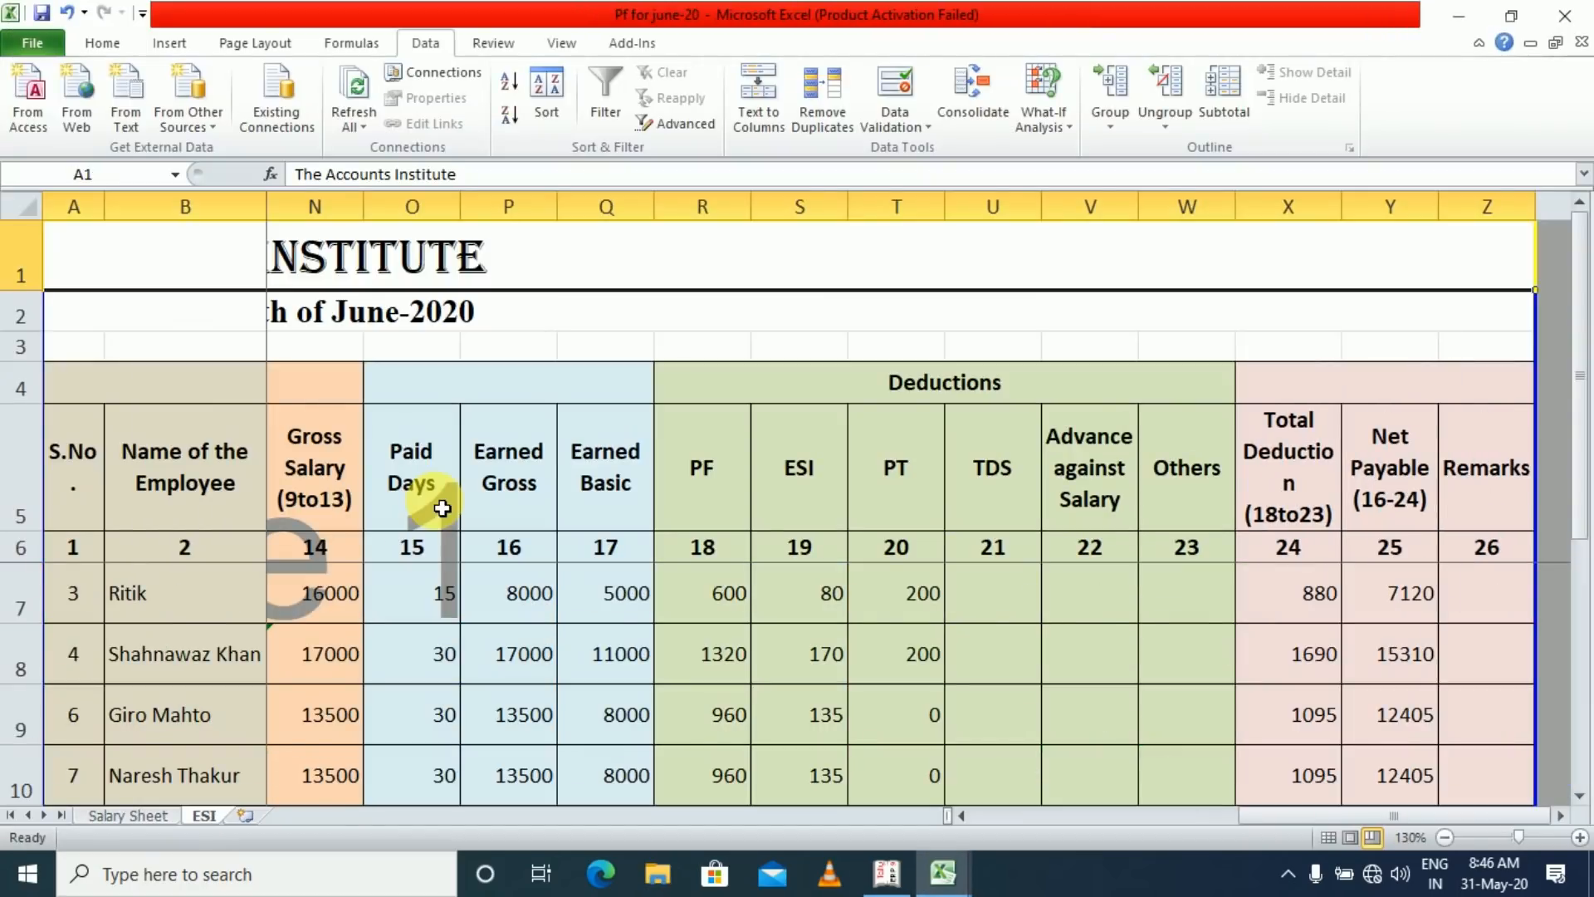